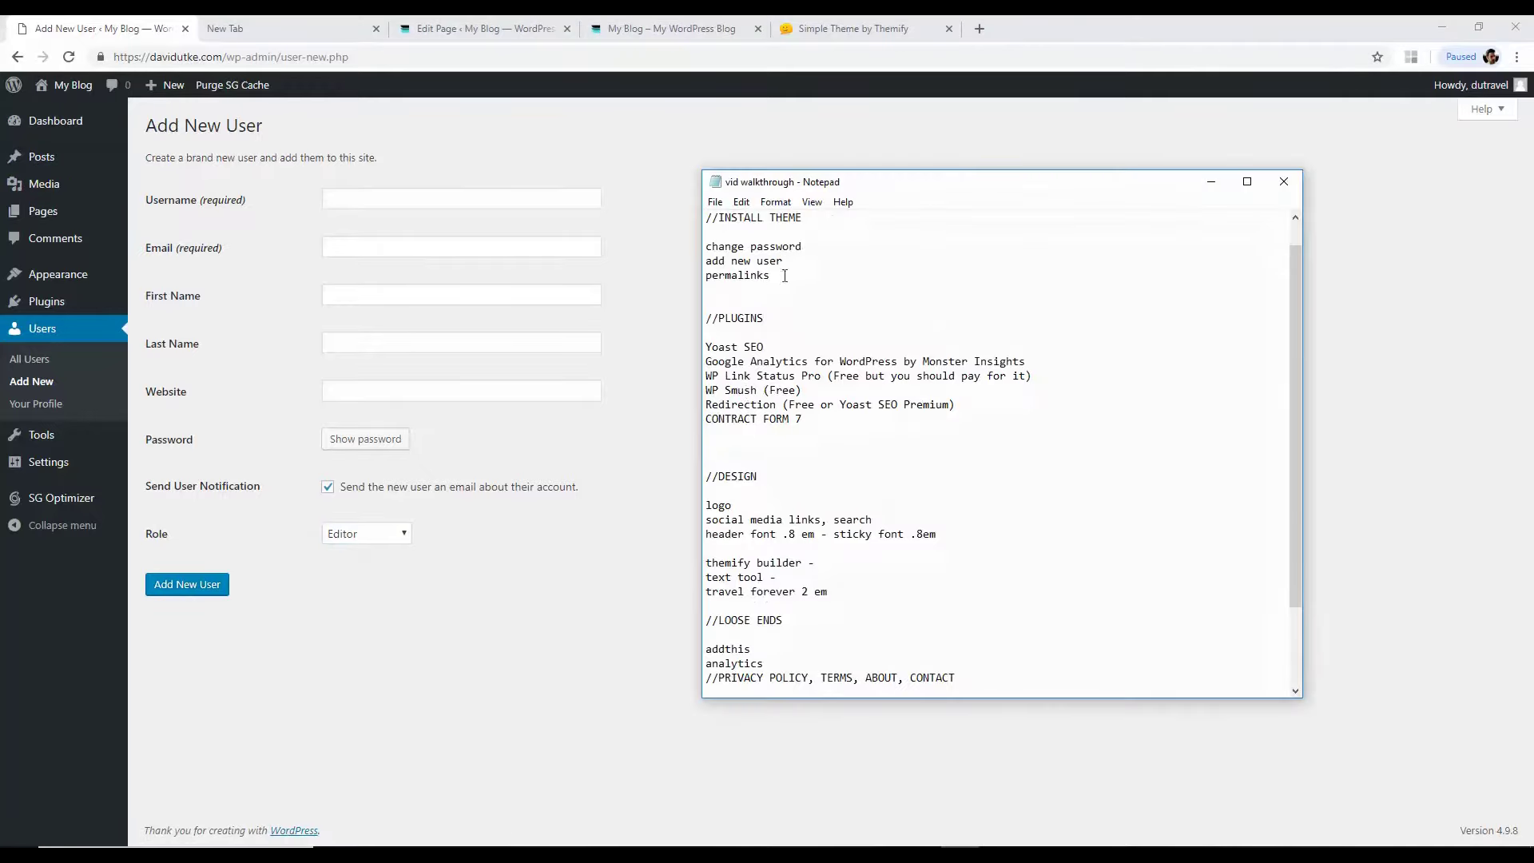
# Step: Minimize the notes and open the site's permalink settings to review the available URL structures
pyautogui.moveTo(785, 276); pyautogui.dragTo(667, 276)
pyautogui.click(1211, 181)
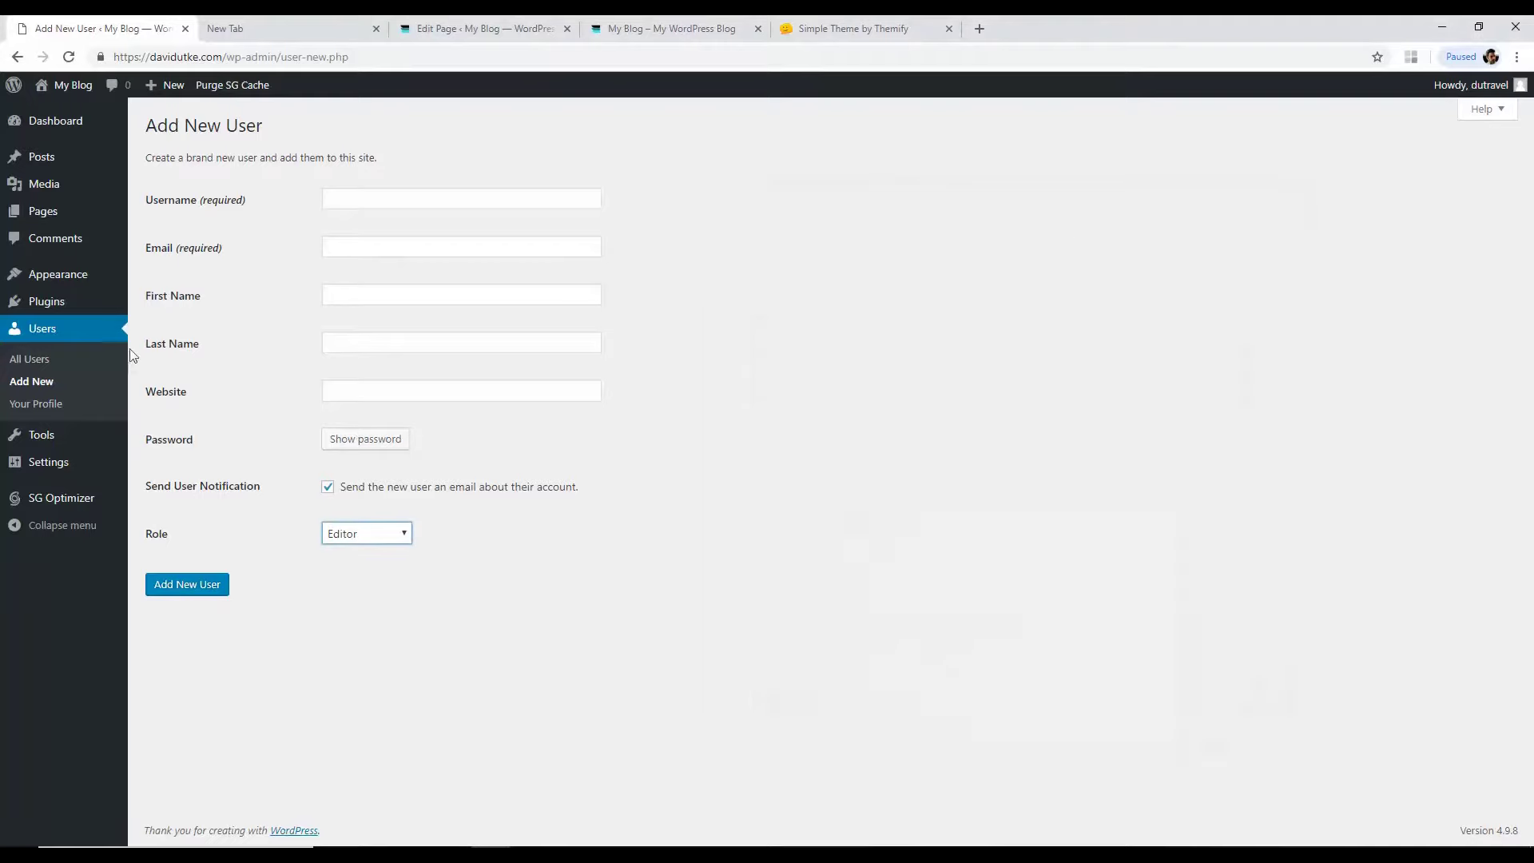
pyautogui.moveTo(51, 462)
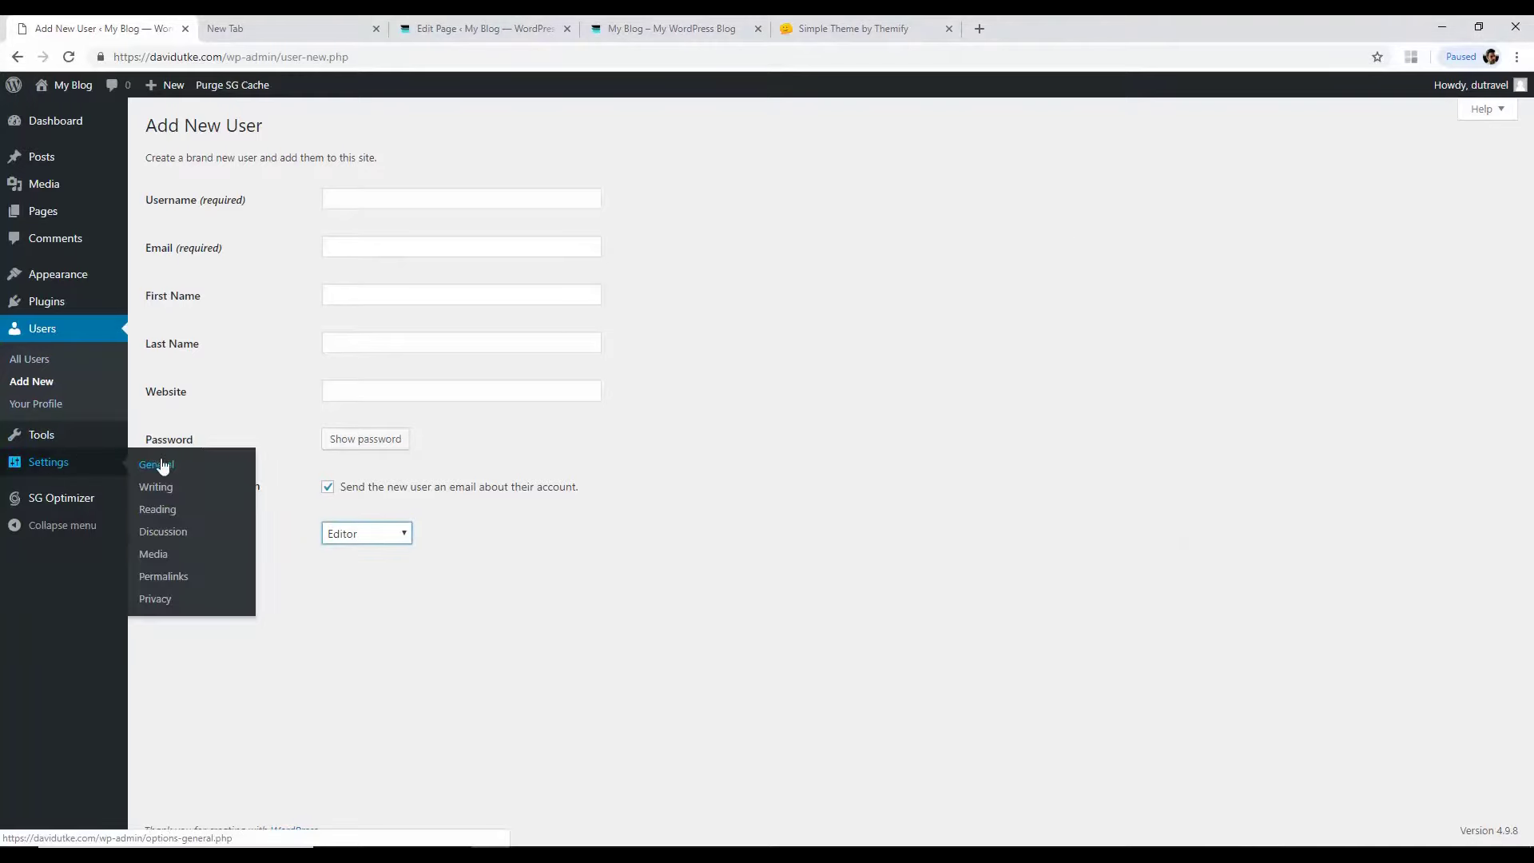
pyautogui.click(162, 579)
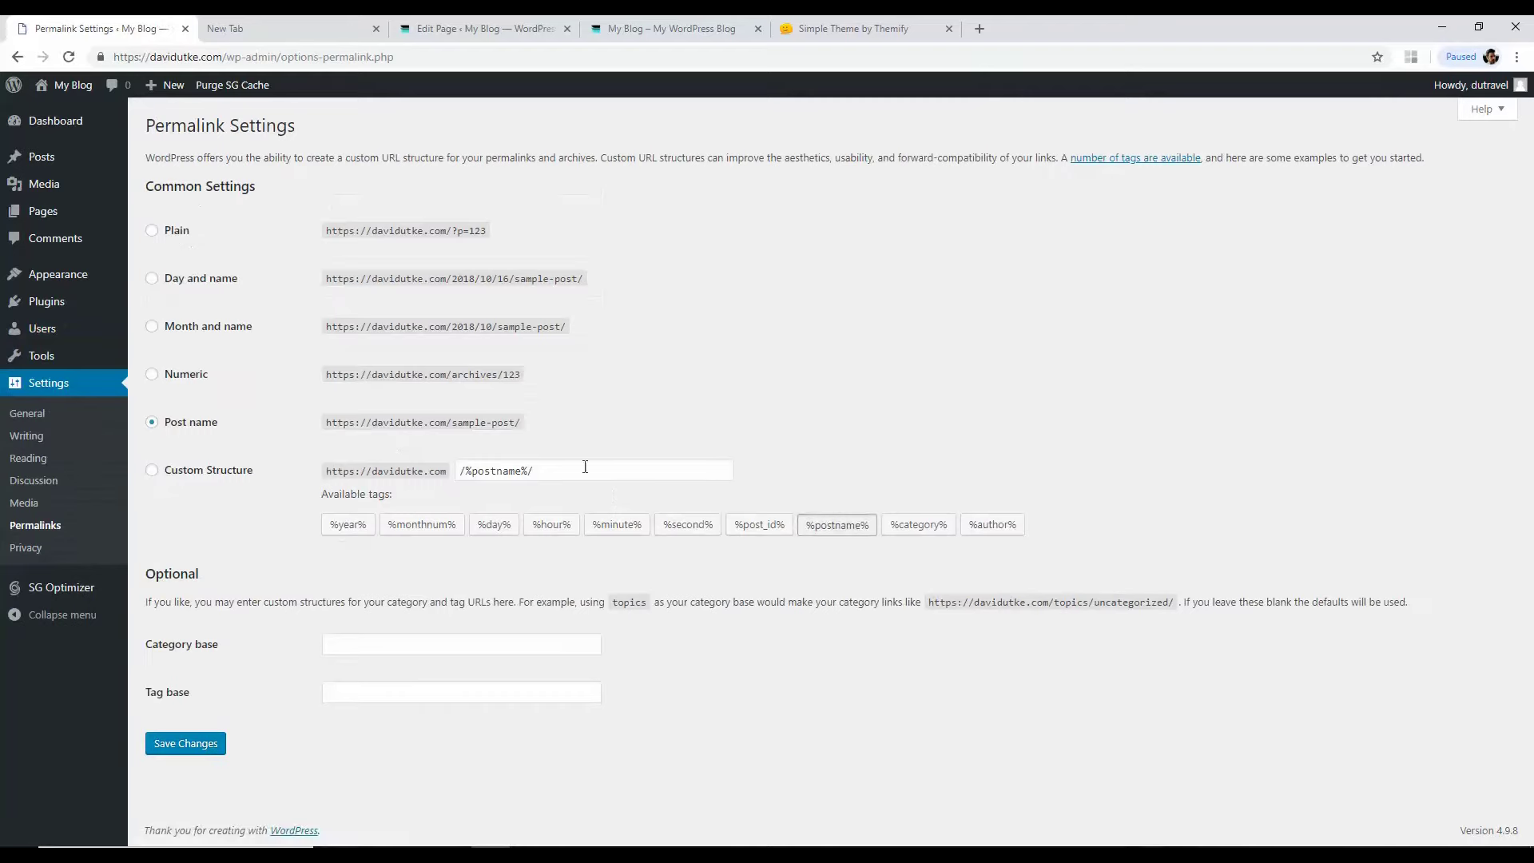
pyautogui.moveTo(488, 231); pyautogui.dragTo(455, 230)
pyautogui.click(551, 222)
# Step: Try a custom permalink structure with "blog/" added in front of the post name tag
pyautogui.click(153, 471)
pyautogui.click(458, 470)
pyautogui.write('blog')
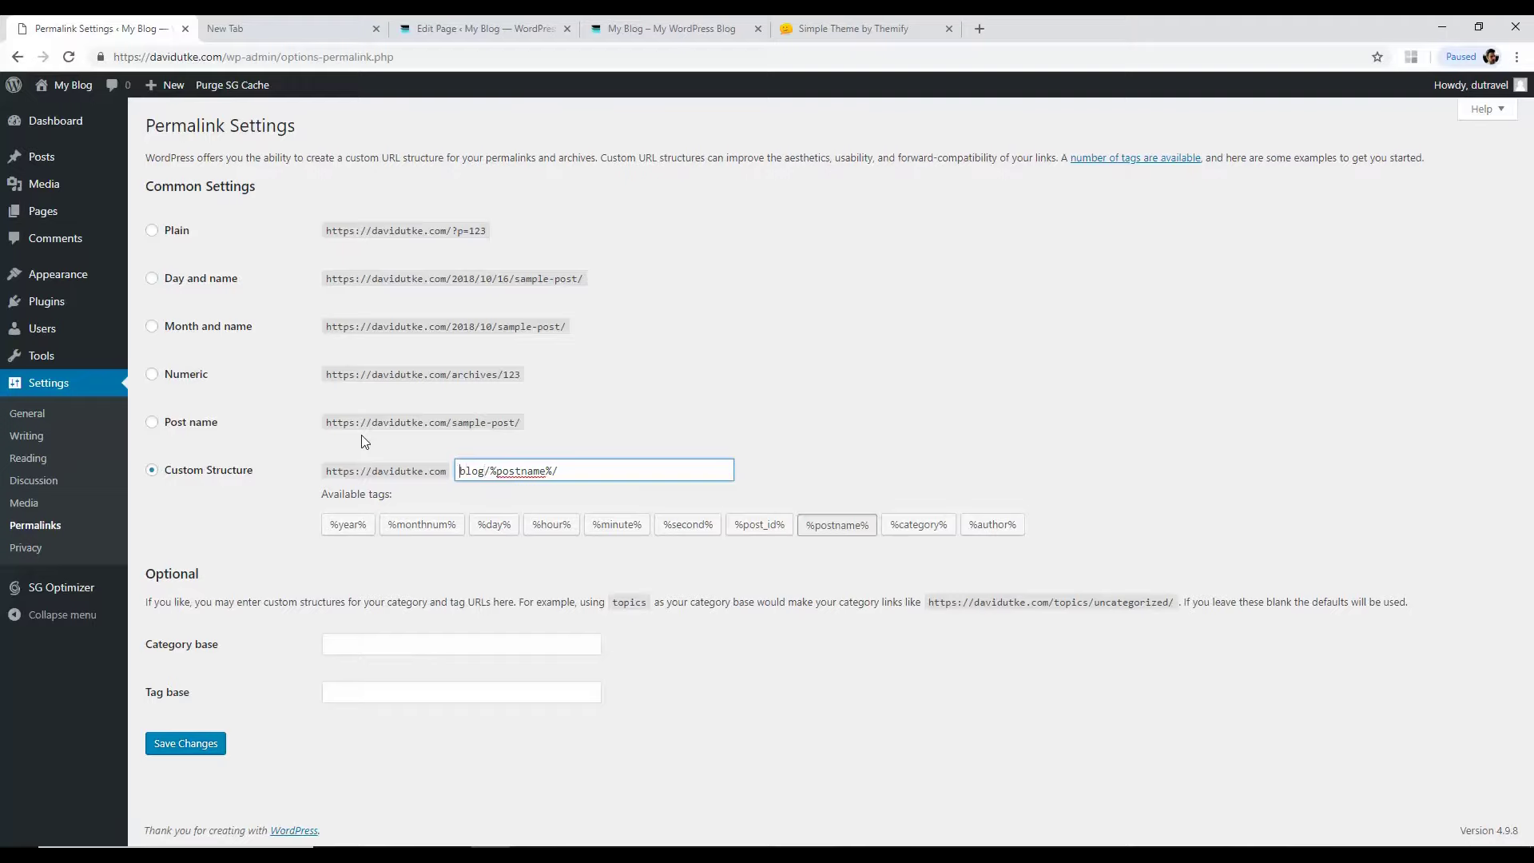
pyautogui.write('/')
# Step: Set the permalink structure to Post name and save the changes
pyautogui.click(150, 425)
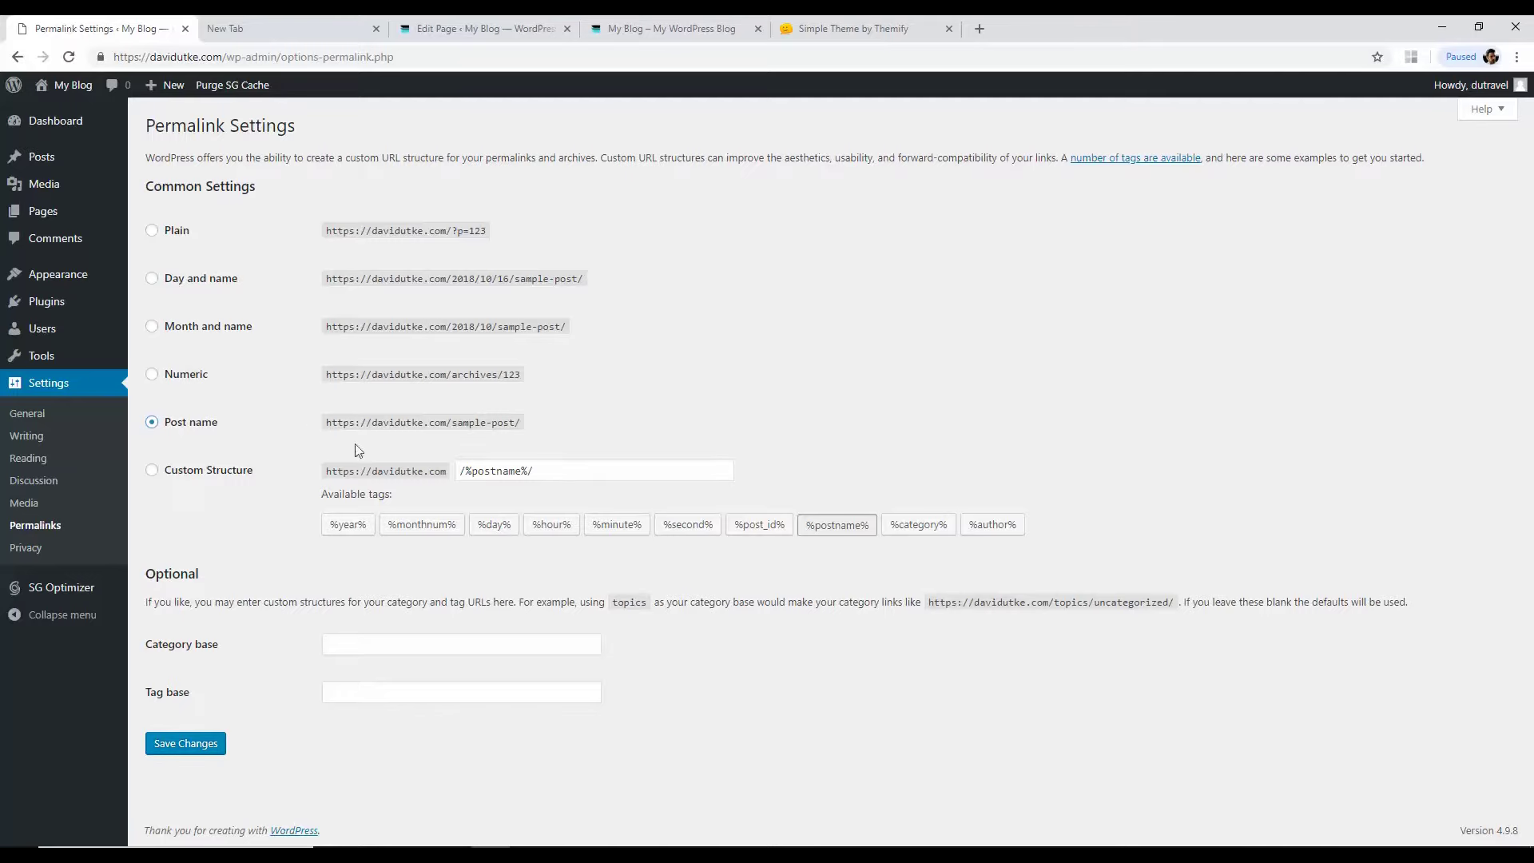
pyautogui.click(179, 745)
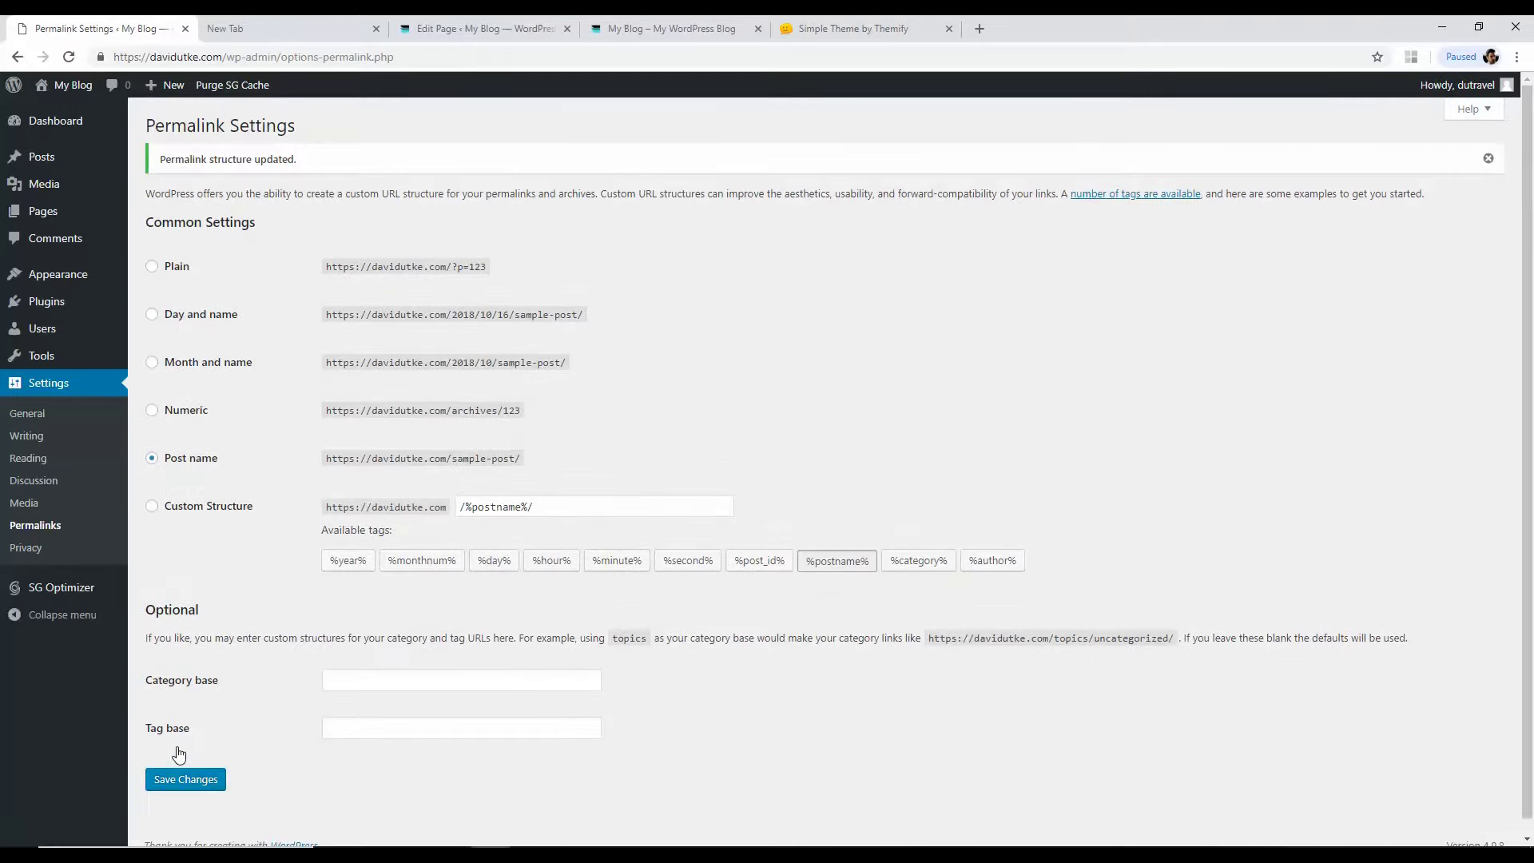
pyautogui.hotkey('alt', 'Tab')
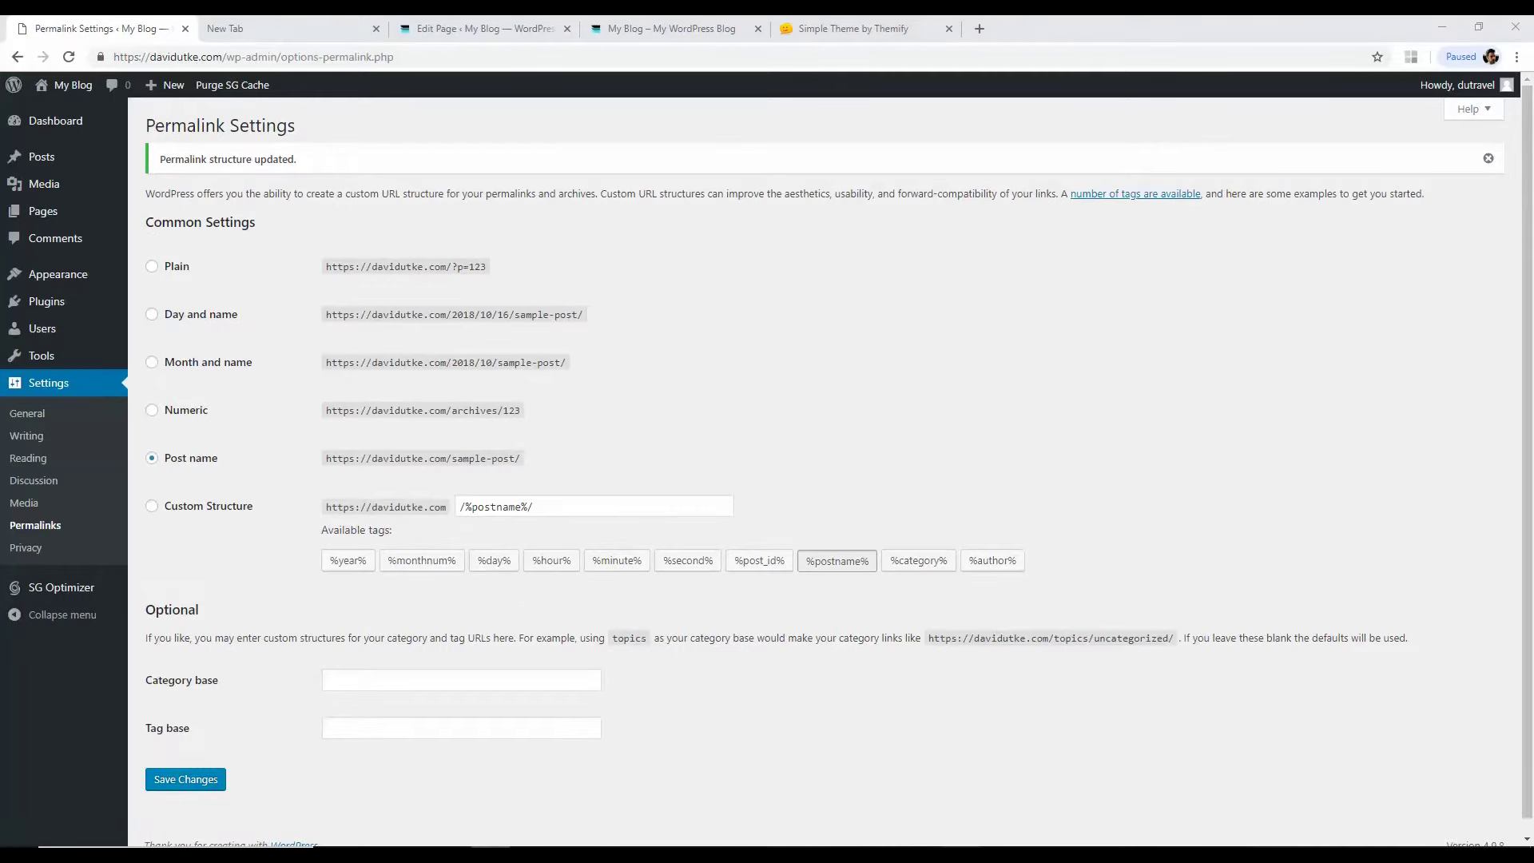
pyautogui.hotkey('alt', 'Tab')
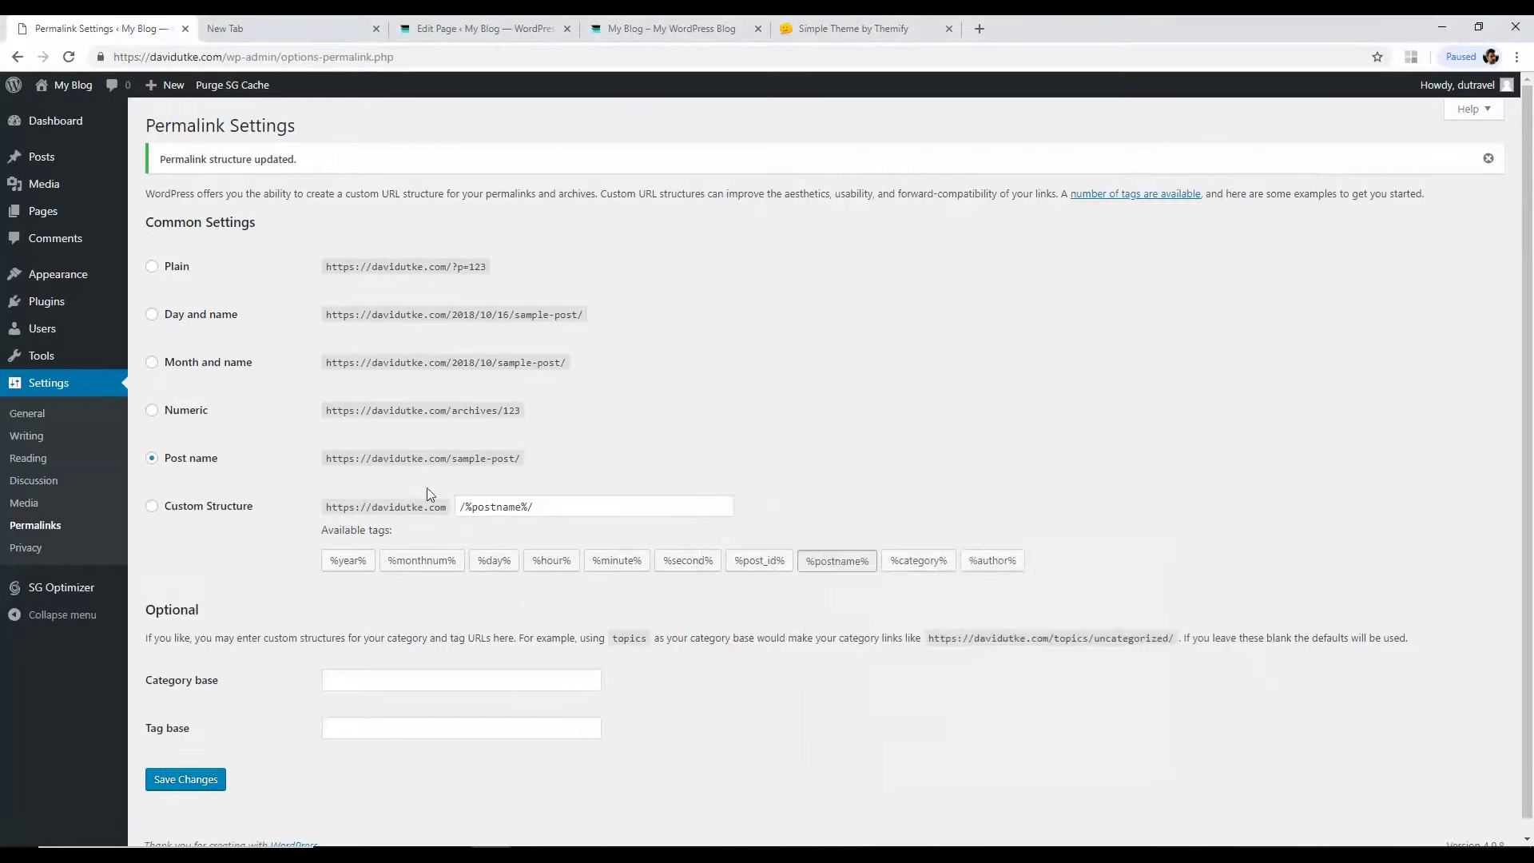
# Step: Open the page for adding new themes and browse the Popular, Latest and Featured listings
pyautogui.moveTo(77, 282)
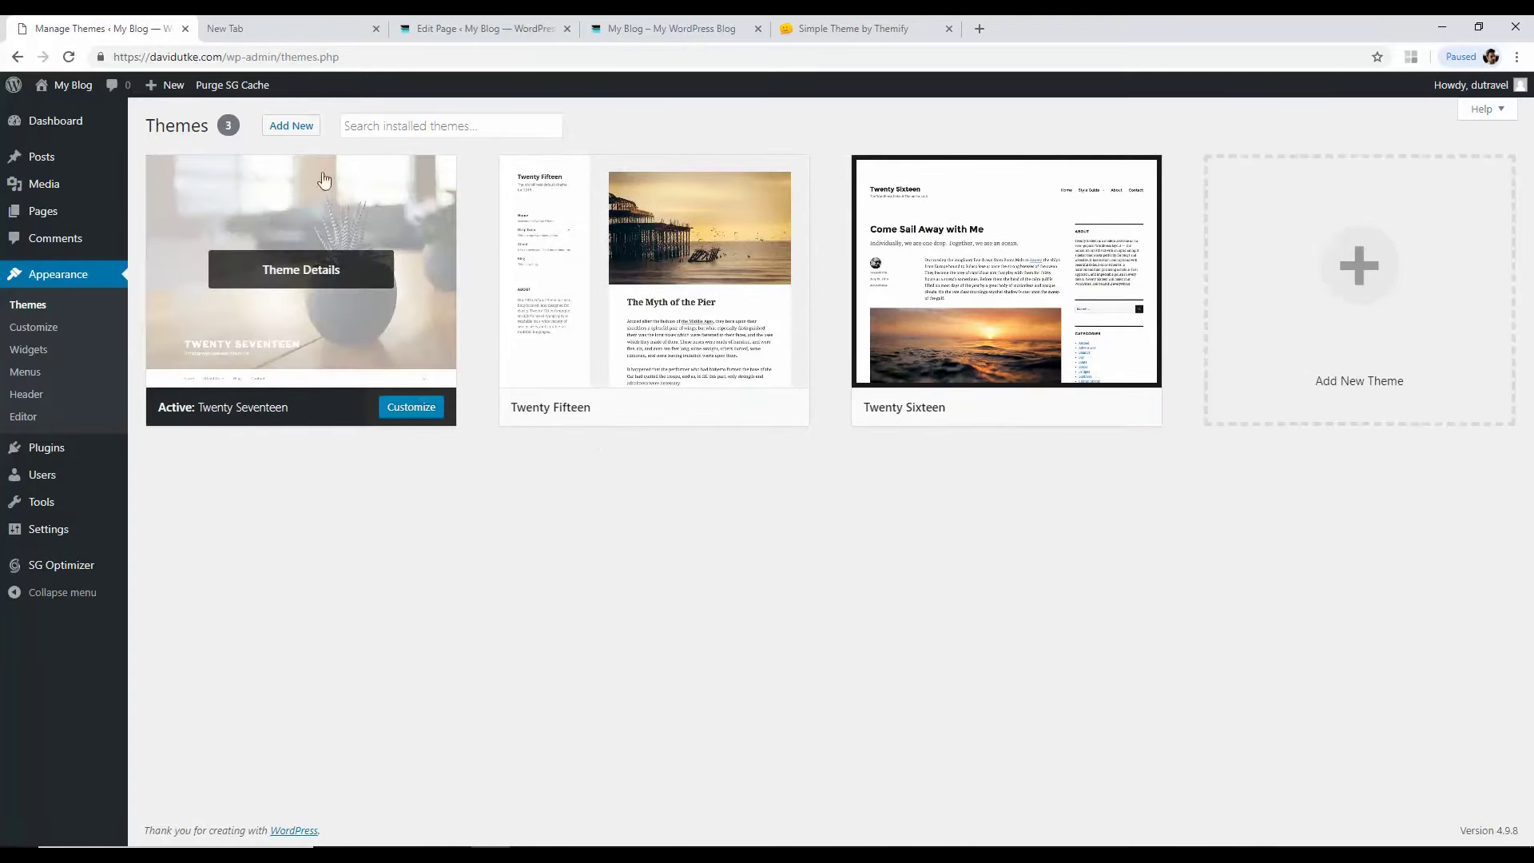
pyautogui.click(290, 128)
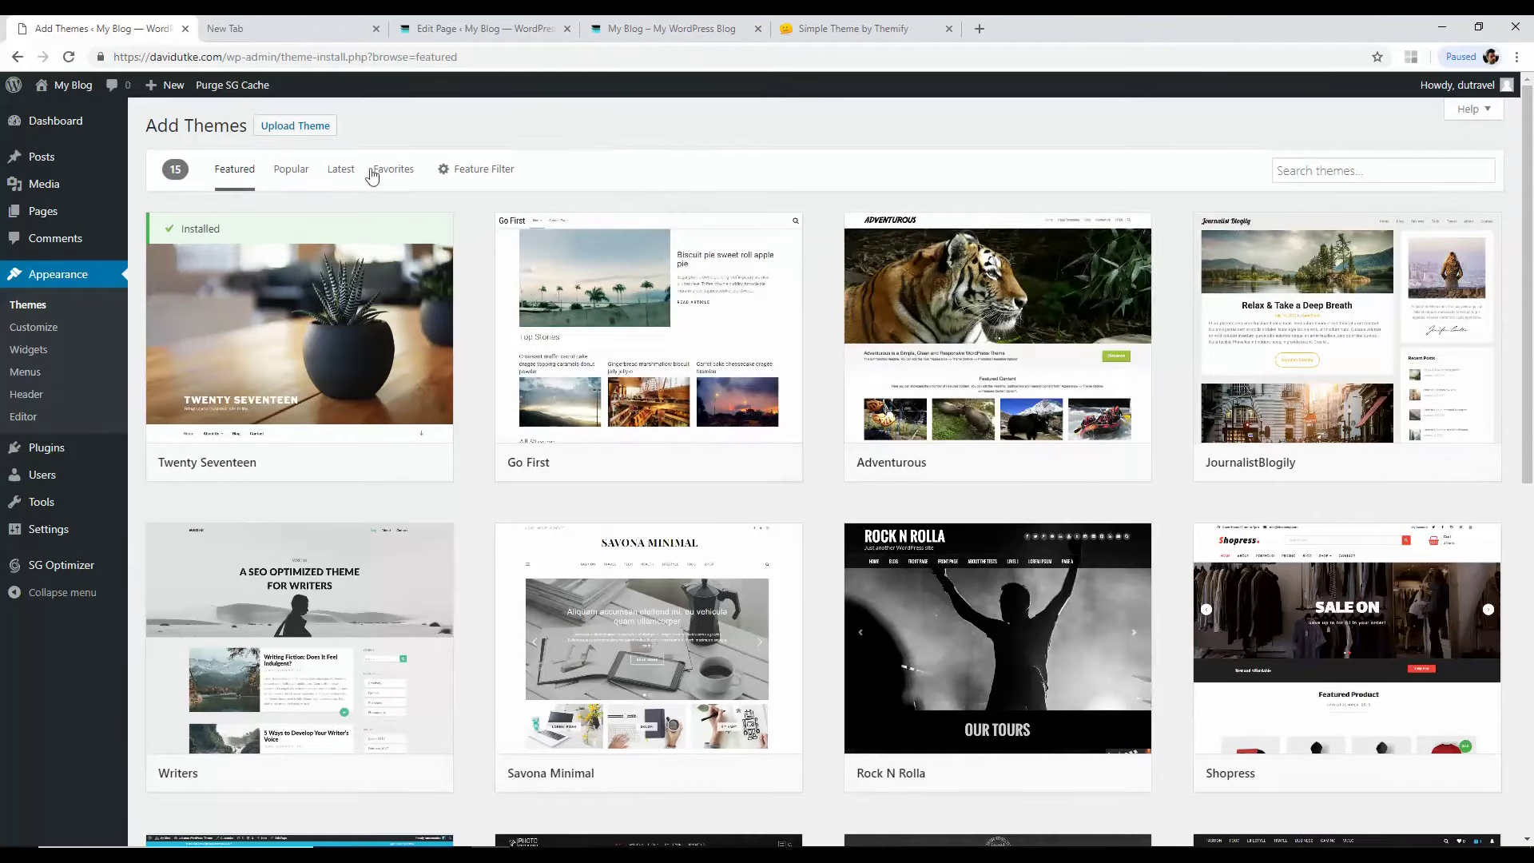
pyautogui.click(291, 171)
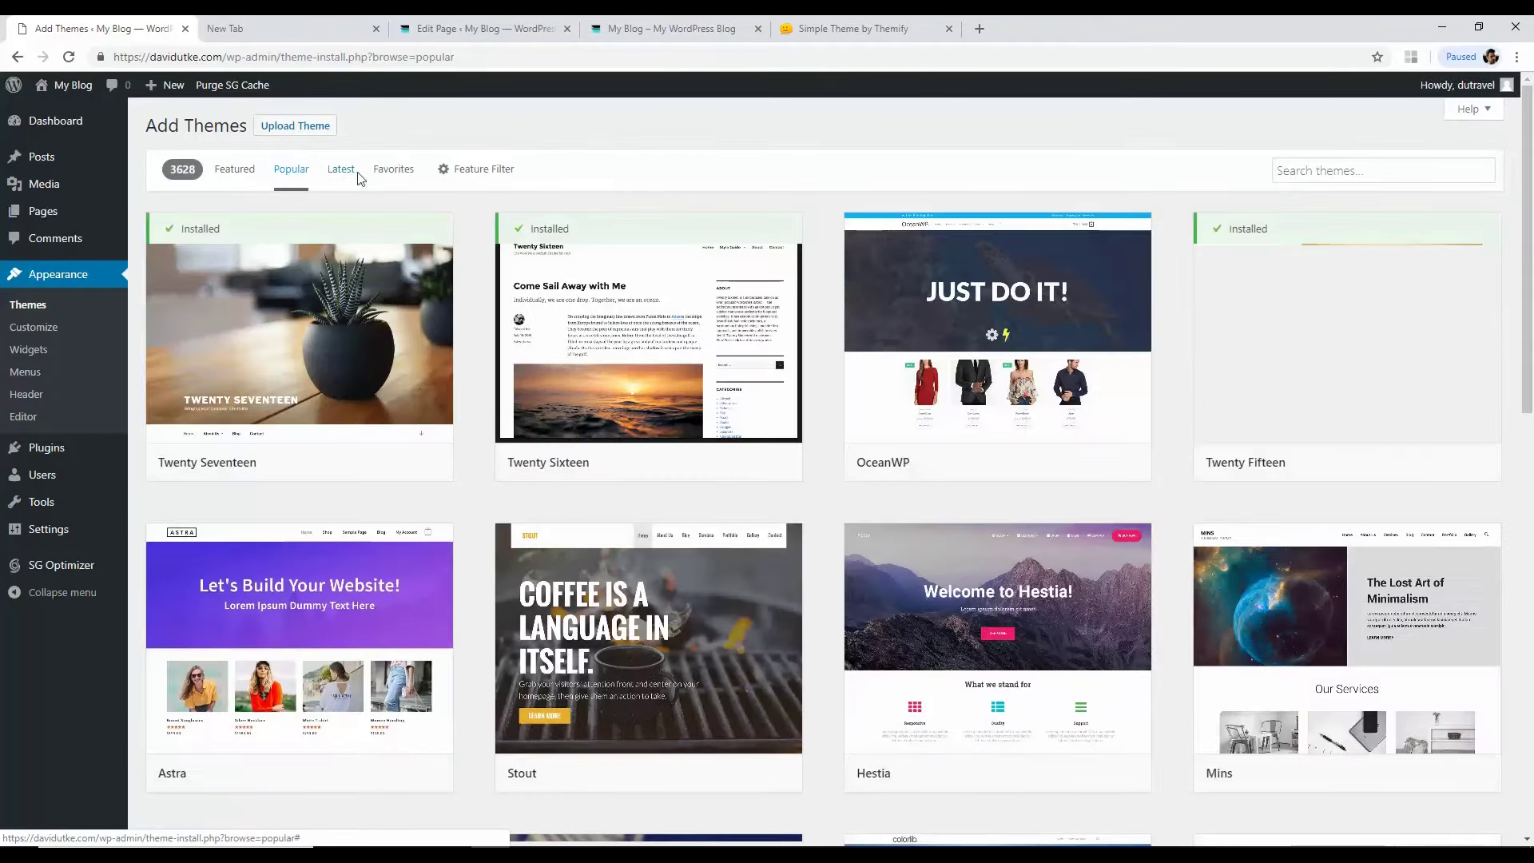
pyautogui.click(345, 170)
pyautogui.click(243, 174)
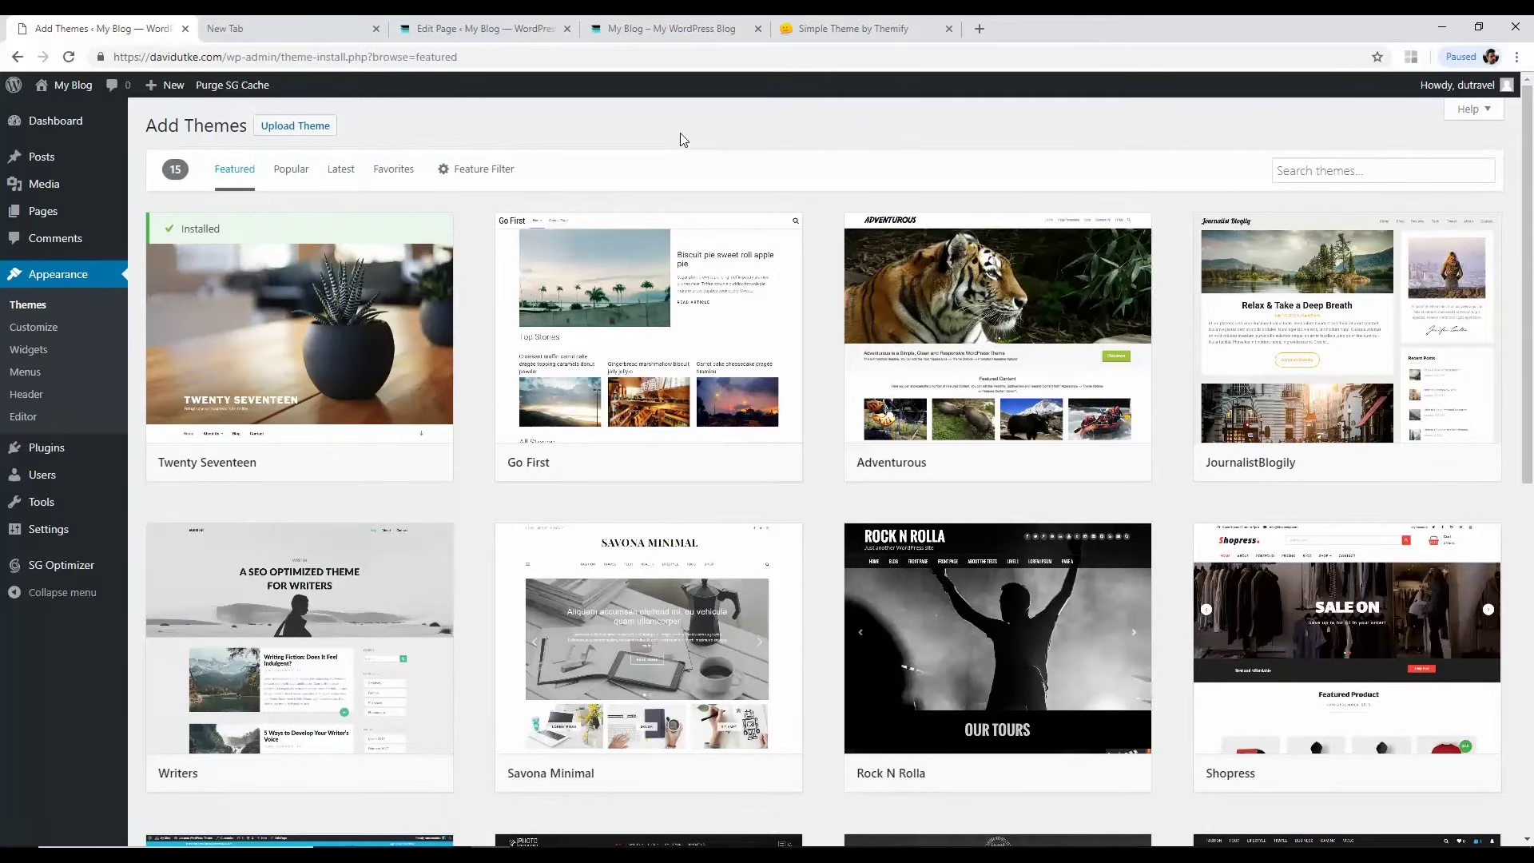
# Step: Search Google for "themify simple", return to the already open Simple theme page and close the search results
pyautogui.click(869, 26)
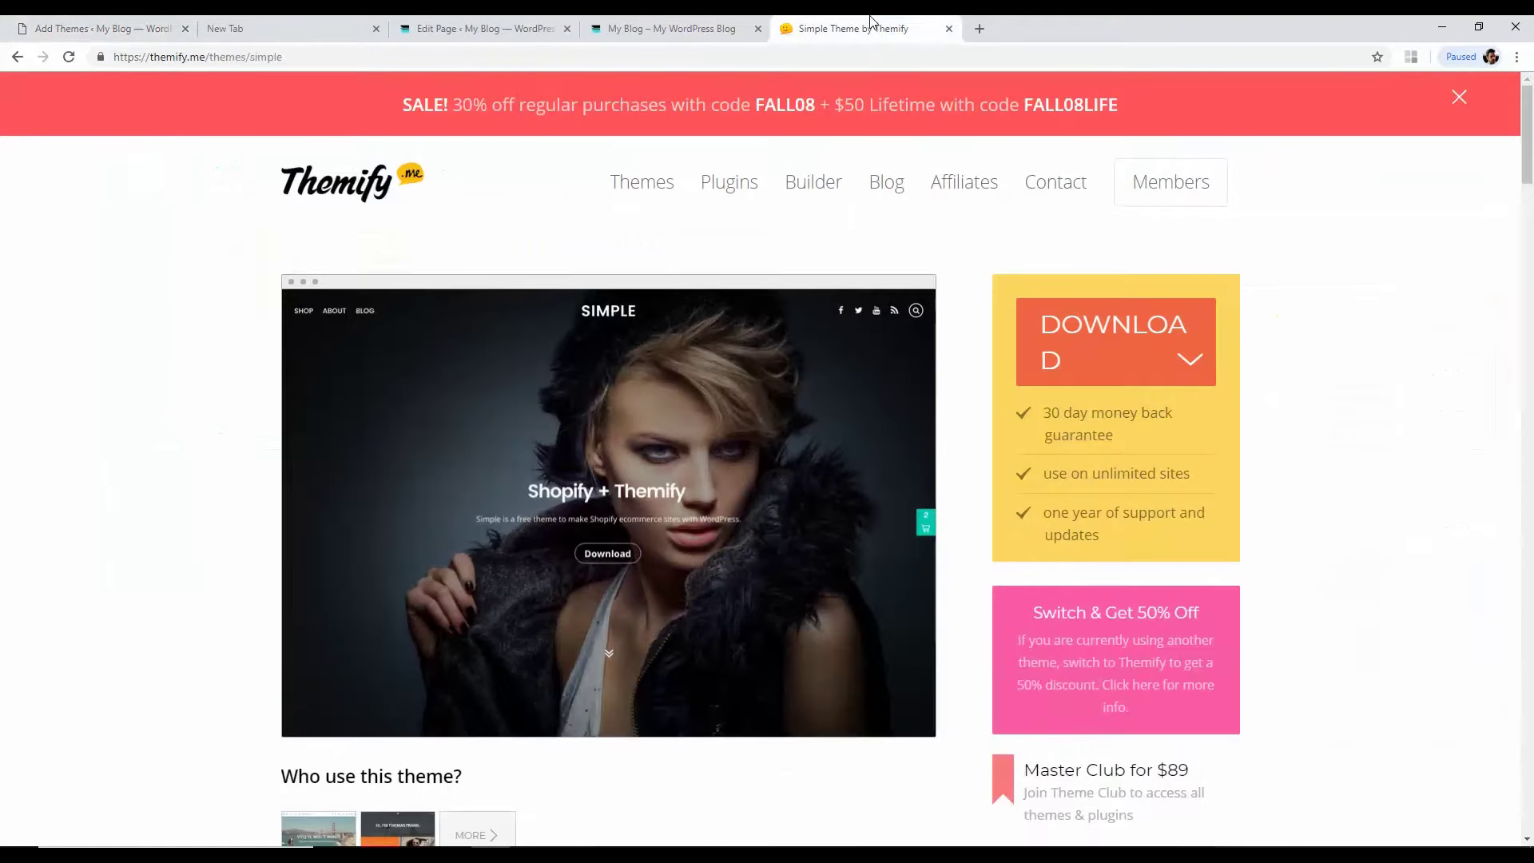
pyautogui.click(980, 30)
pyautogui.write('themify si')
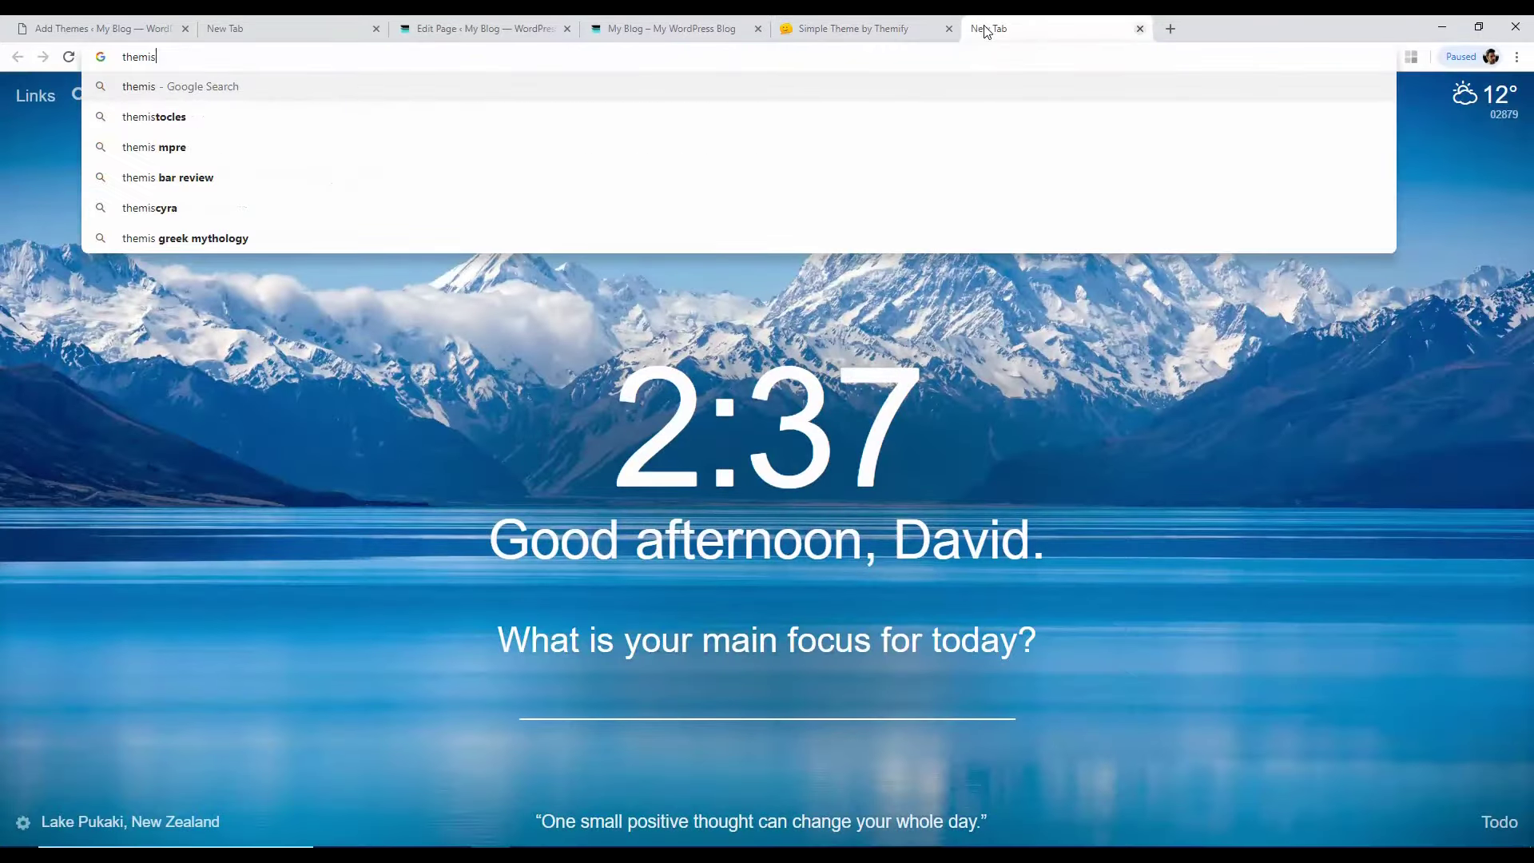
pyautogui.write('mple')
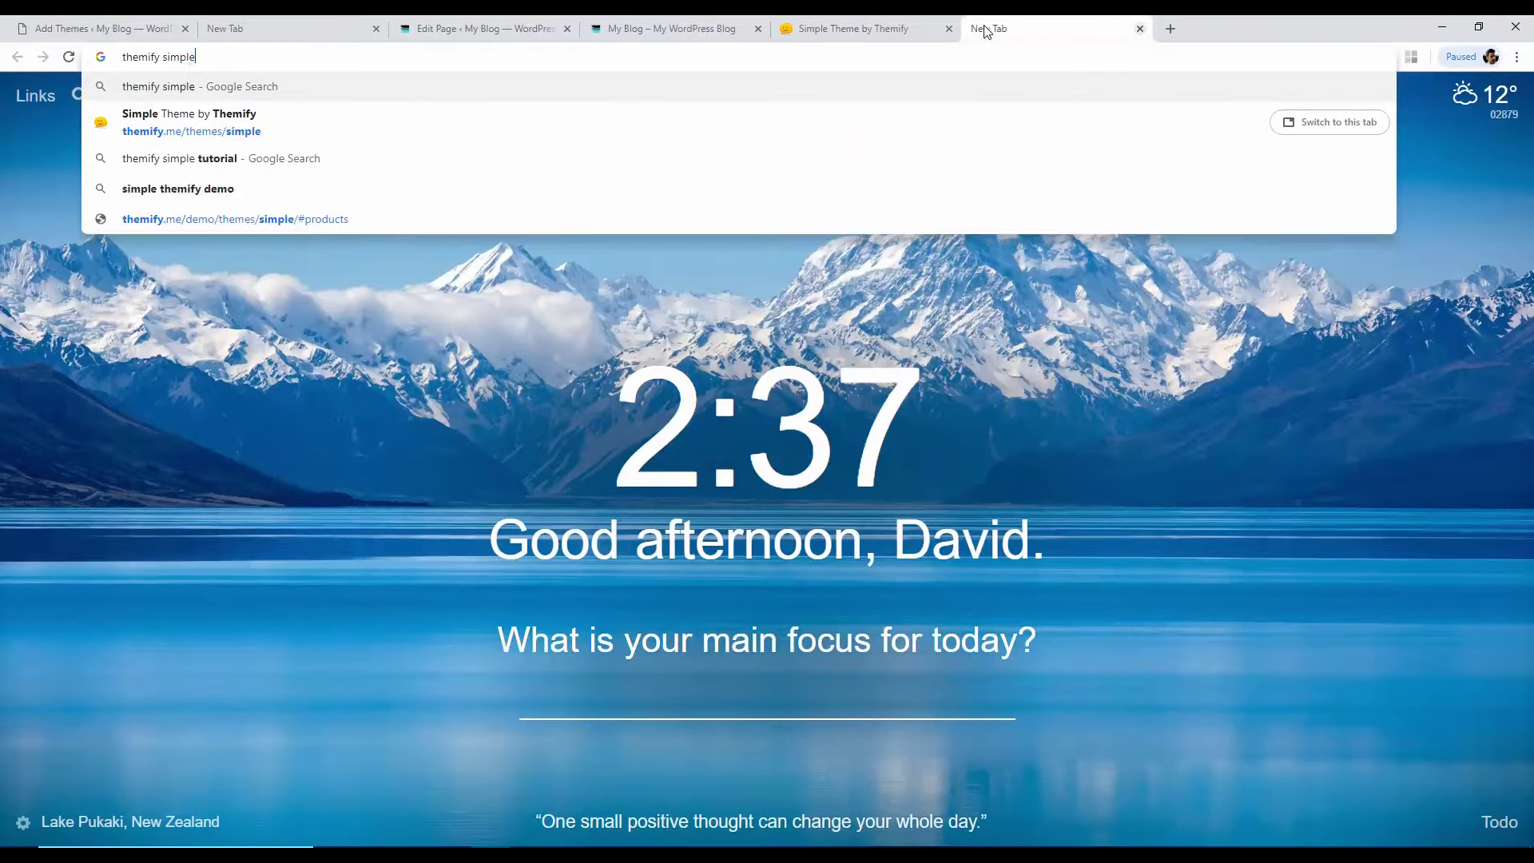
pyautogui.press('Return')
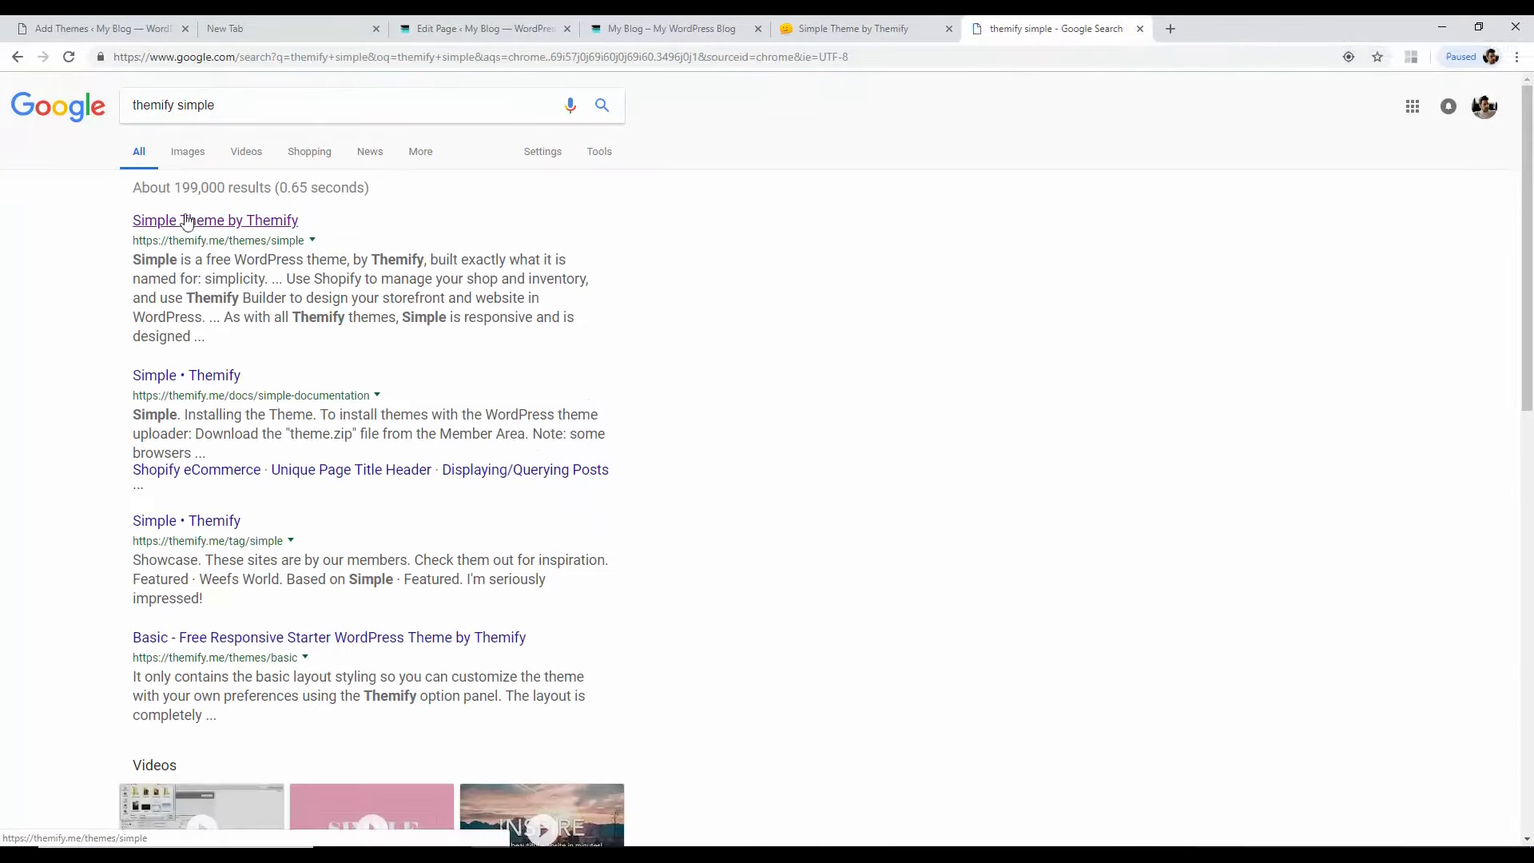
pyautogui.click(859, 28)
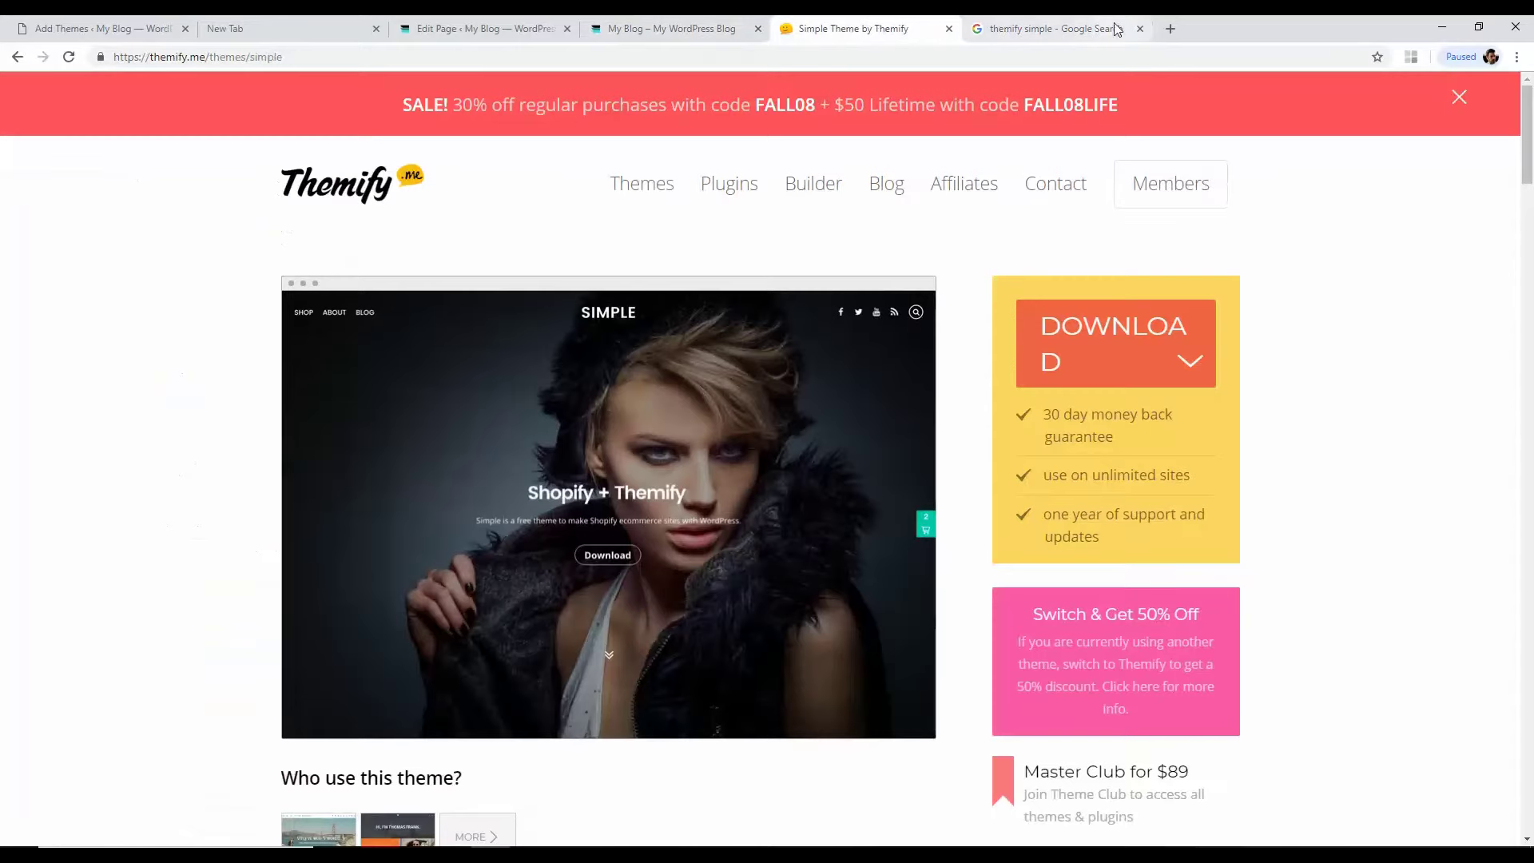
pyautogui.click(1140, 29)
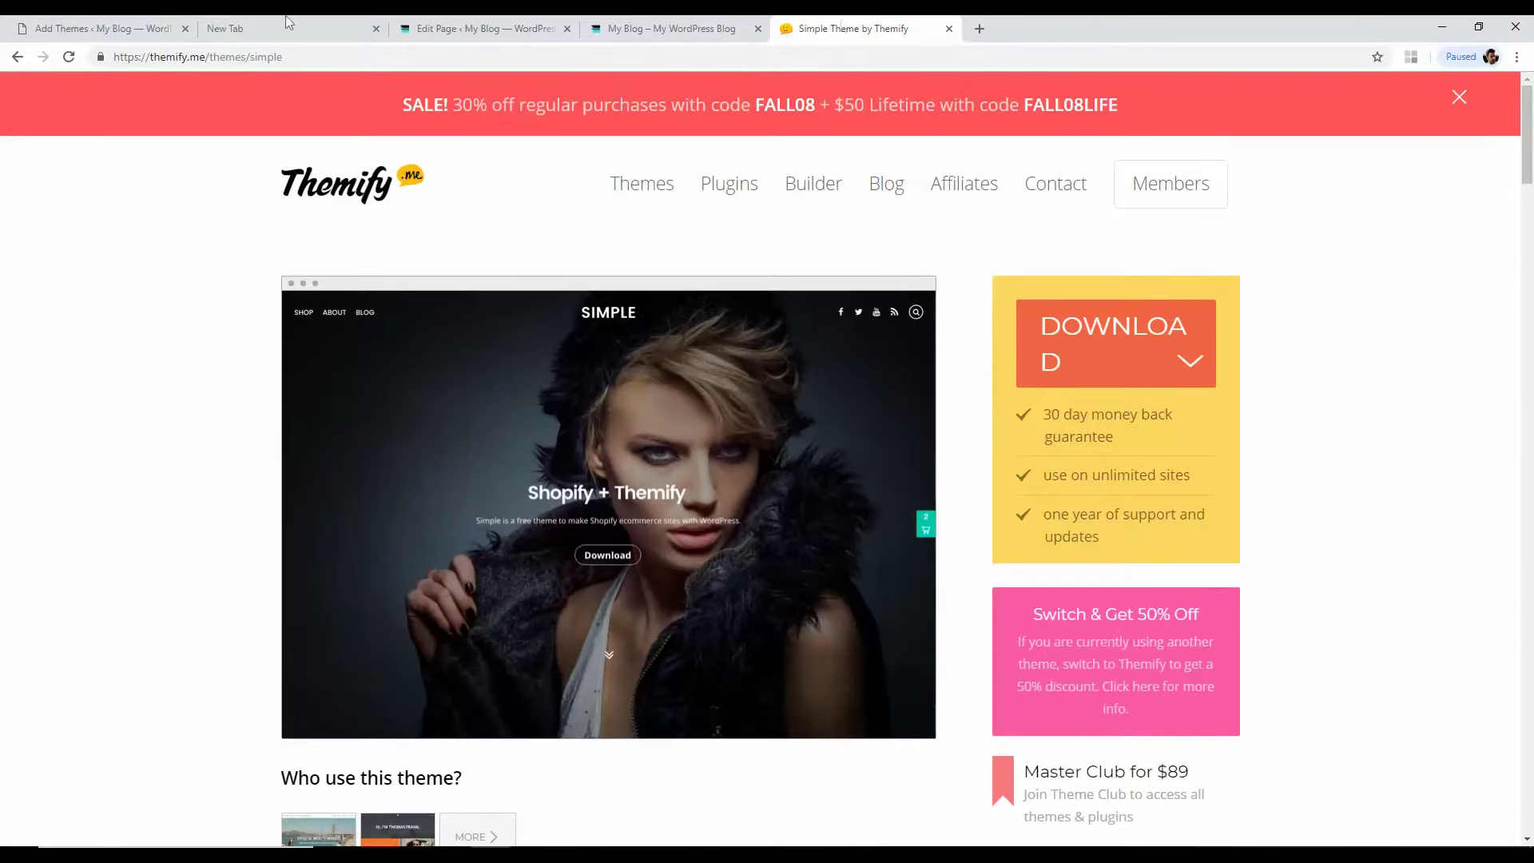
# Step: Show the download options for the Simple theme on the Themify site
pyautogui.click(102, 27)
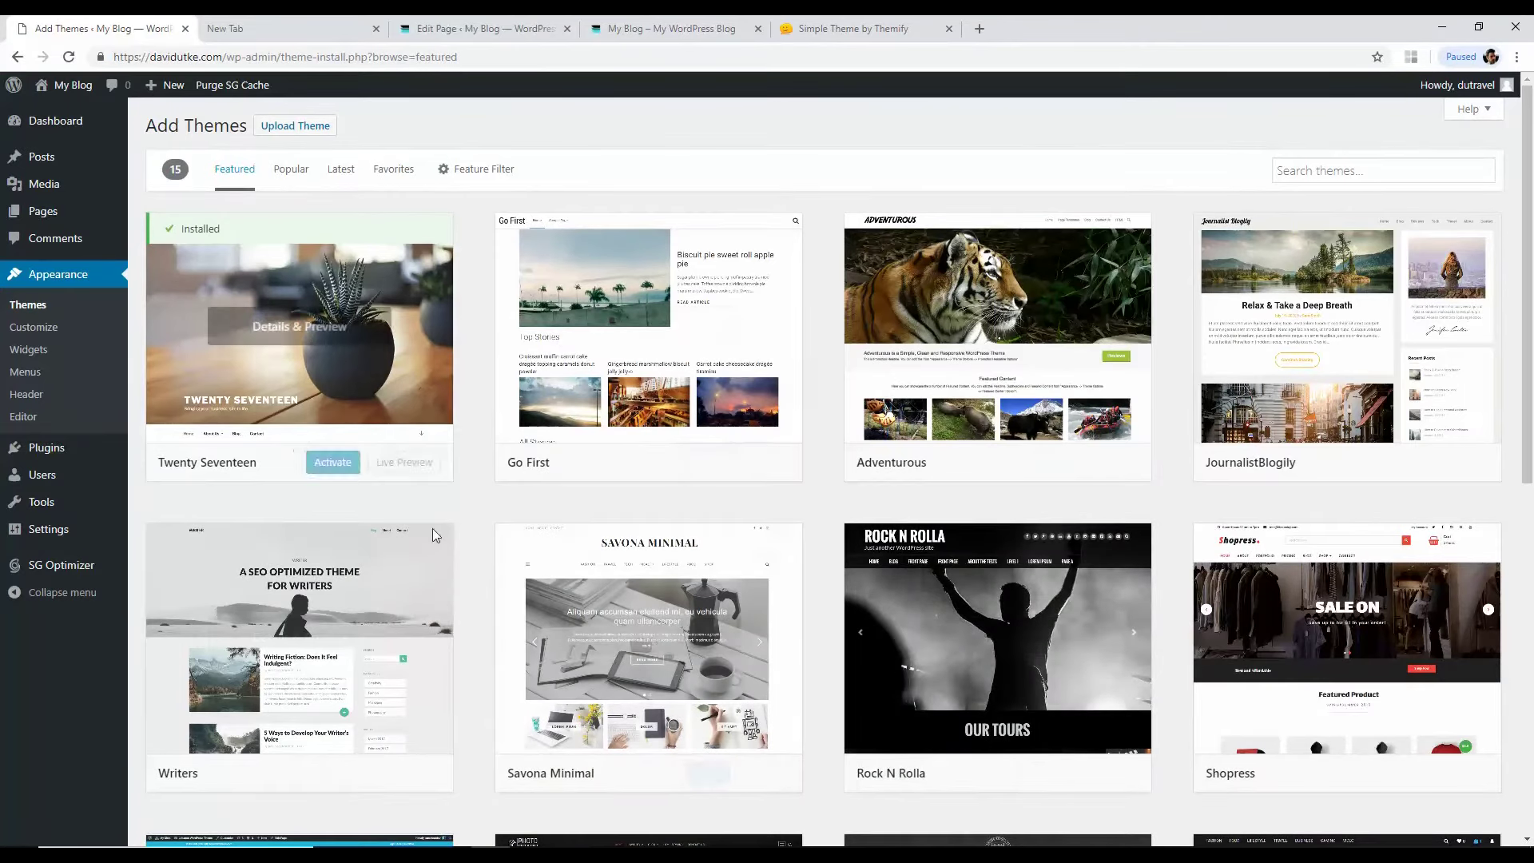
pyautogui.click(896, 22)
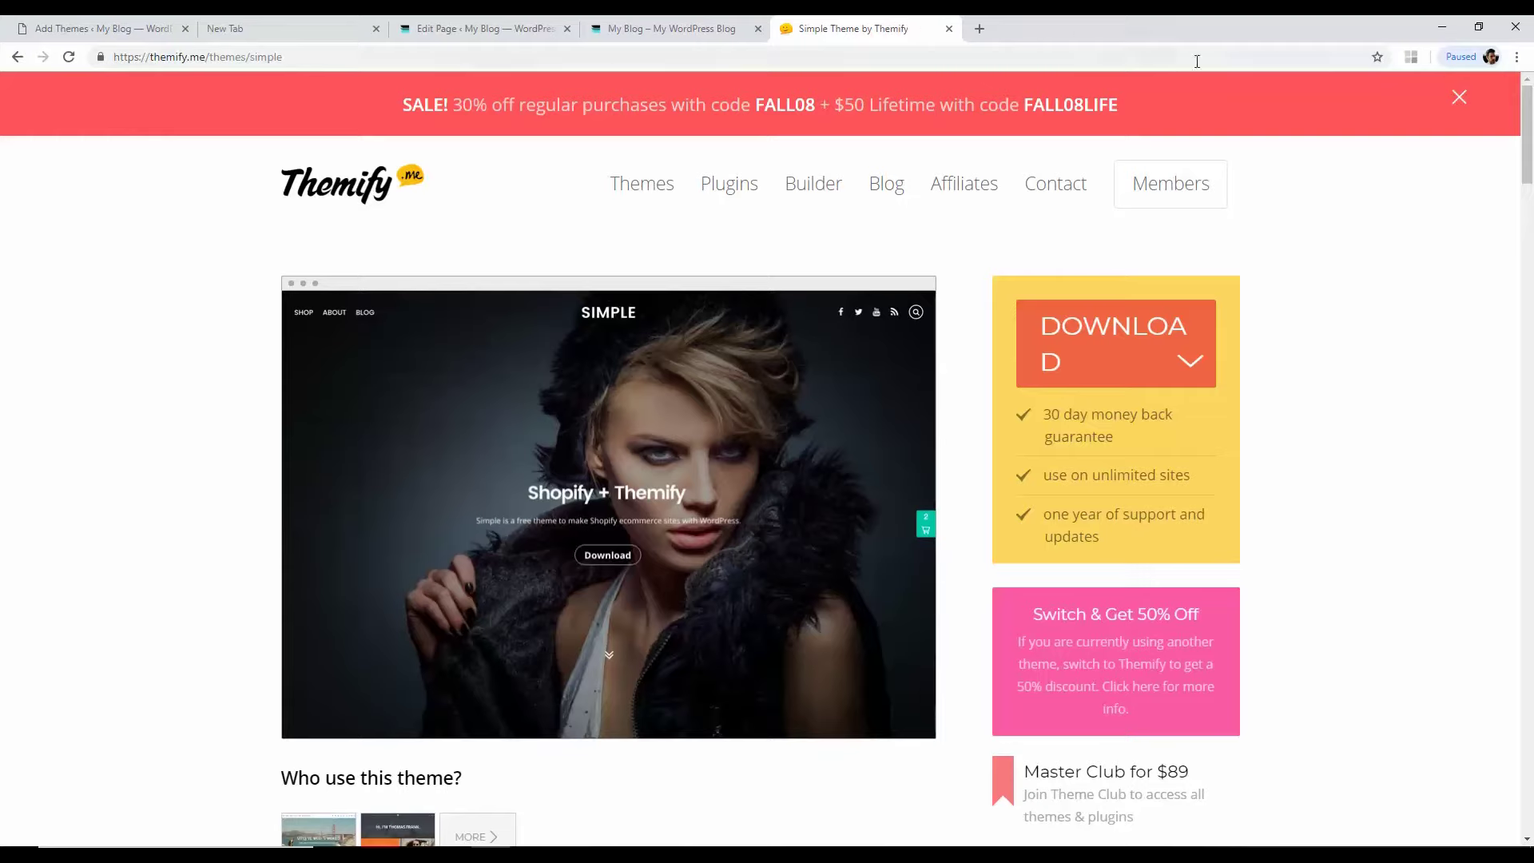
pyautogui.click(1175, 352)
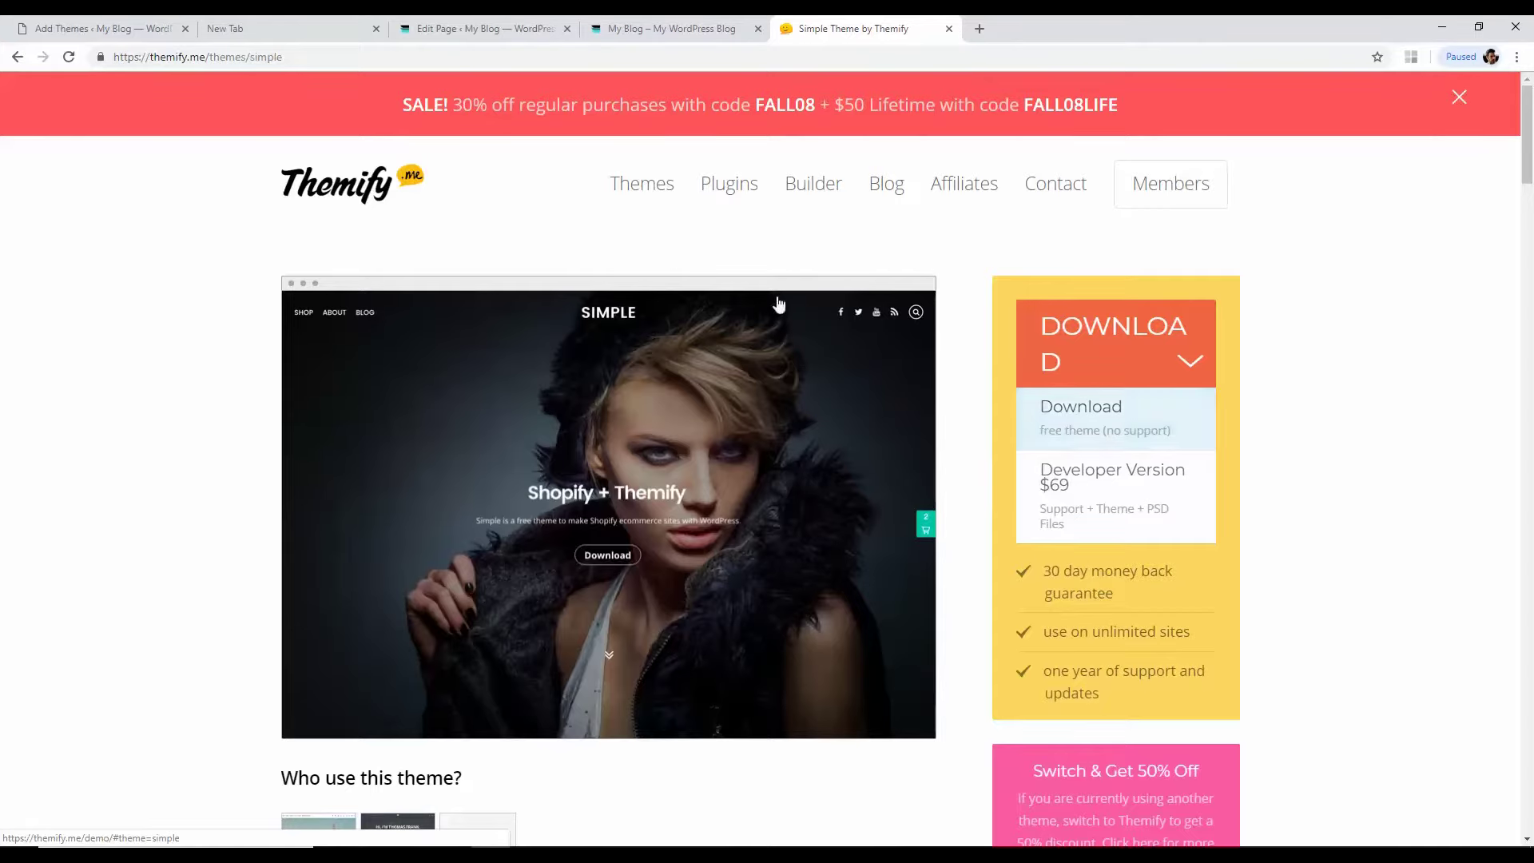
# Step: Upload themify-simple.zip from the Desktop as a new theme in WordPress and install it
pyautogui.click(102, 27)
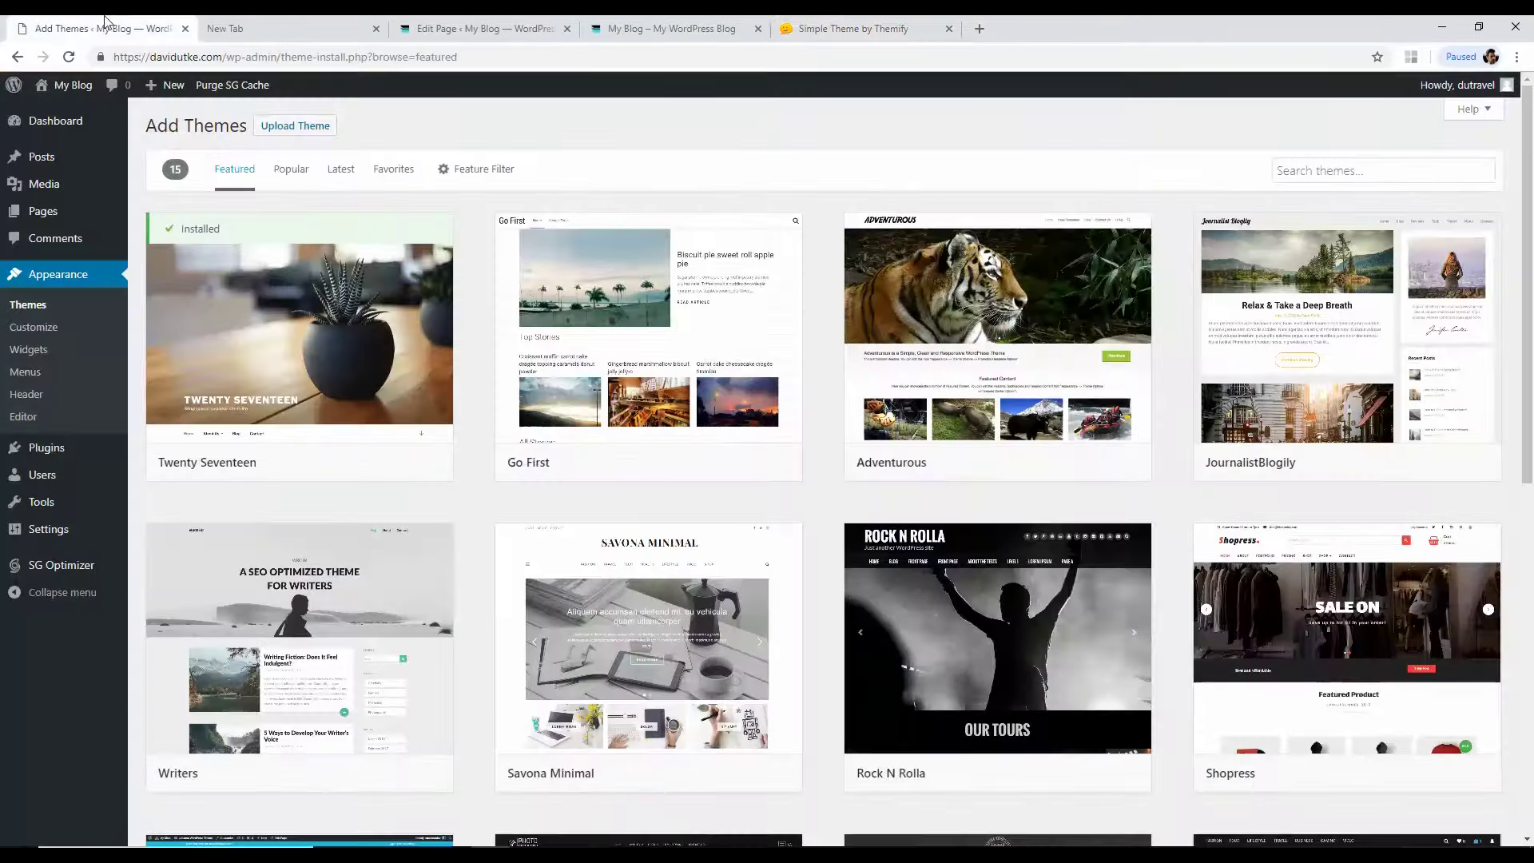
pyautogui.doubleClick(104, 17)
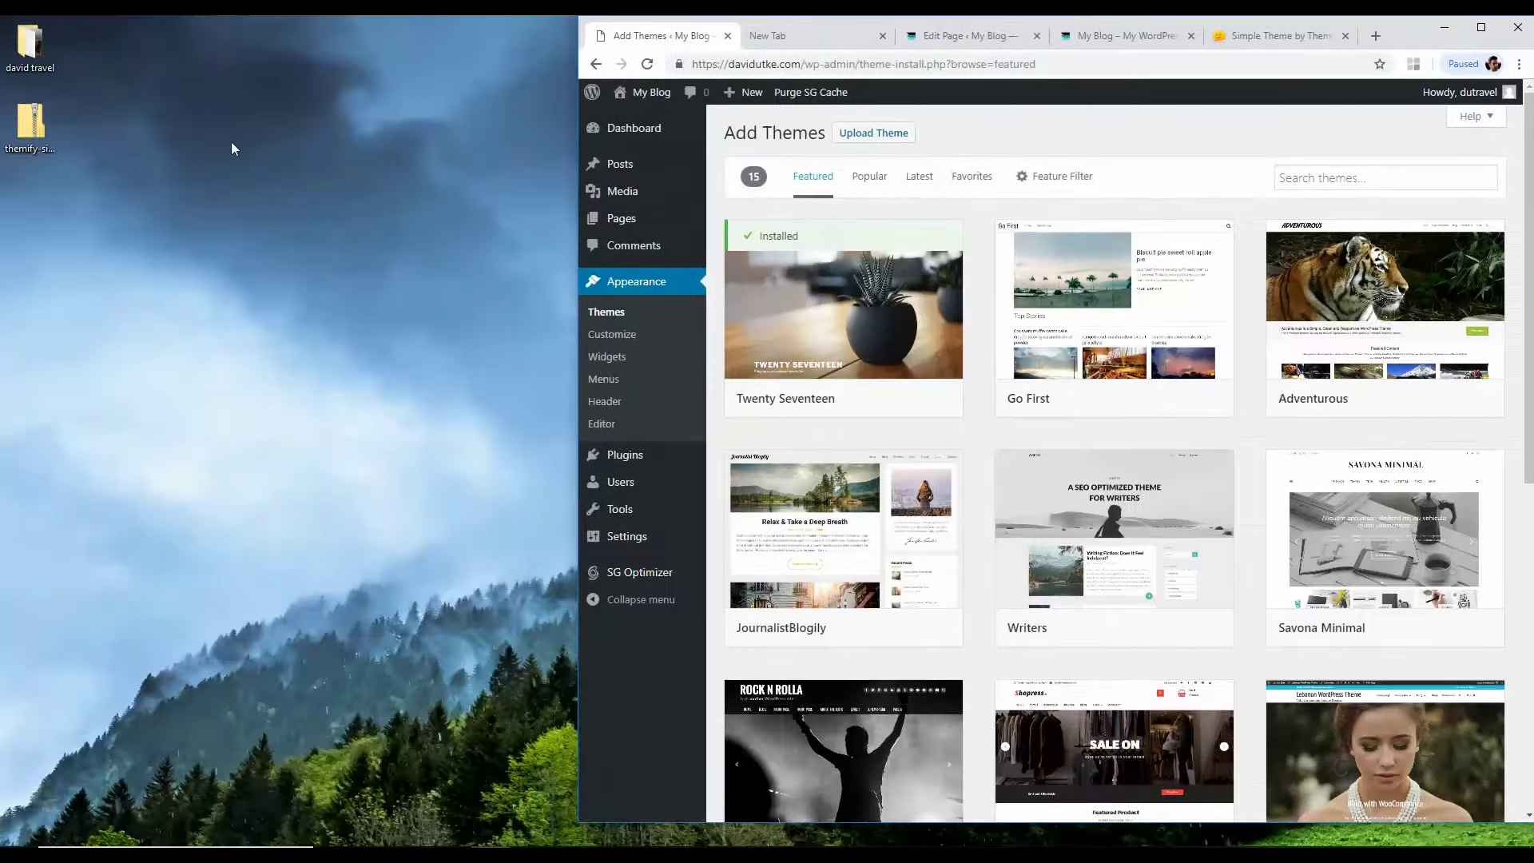
pyautogui.click(34, 128)
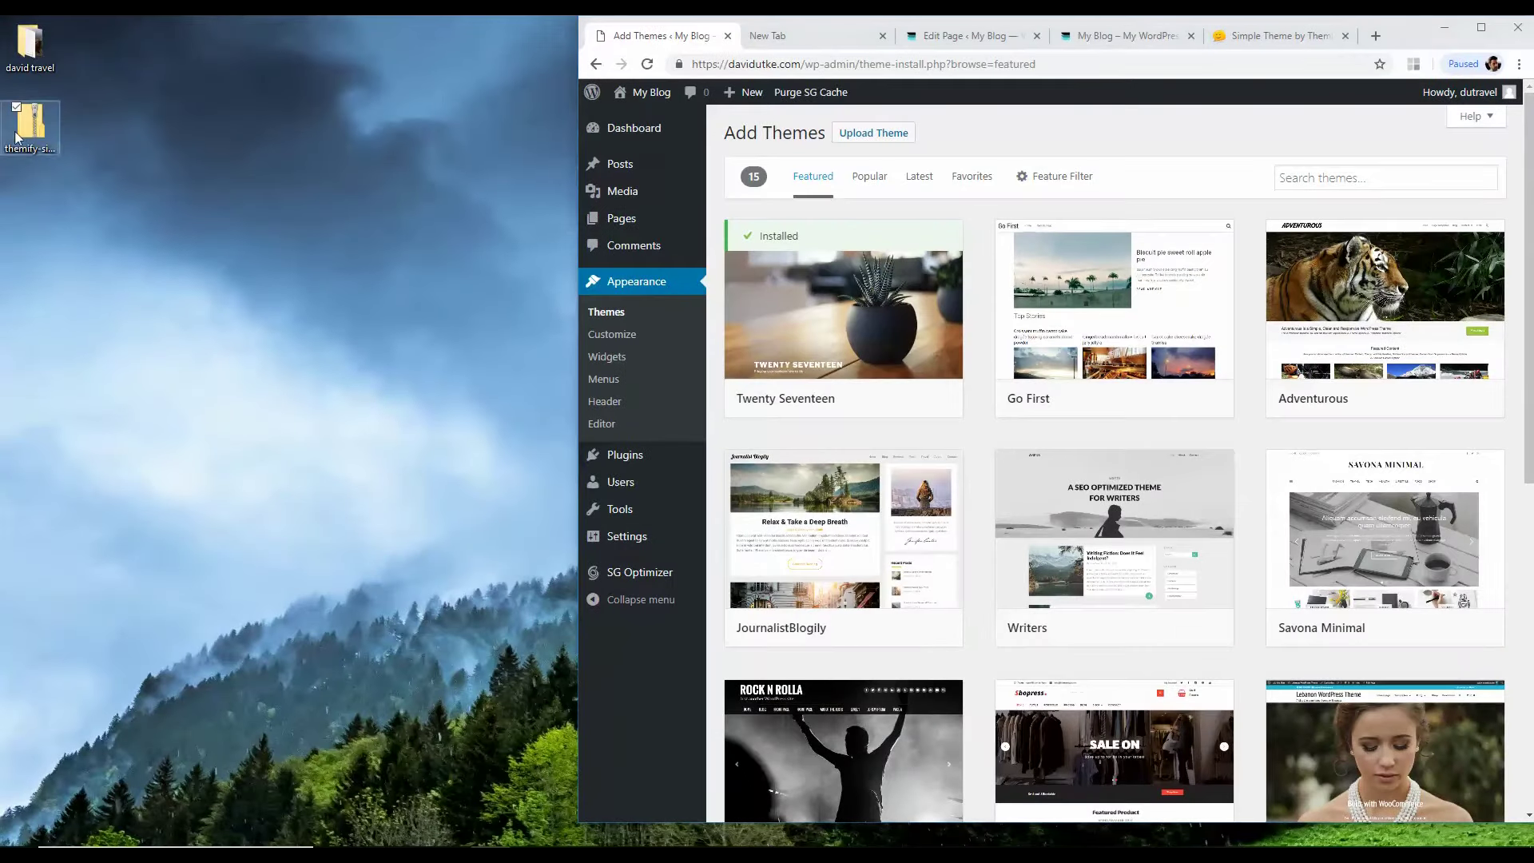
pyautogui.click(872, 136)
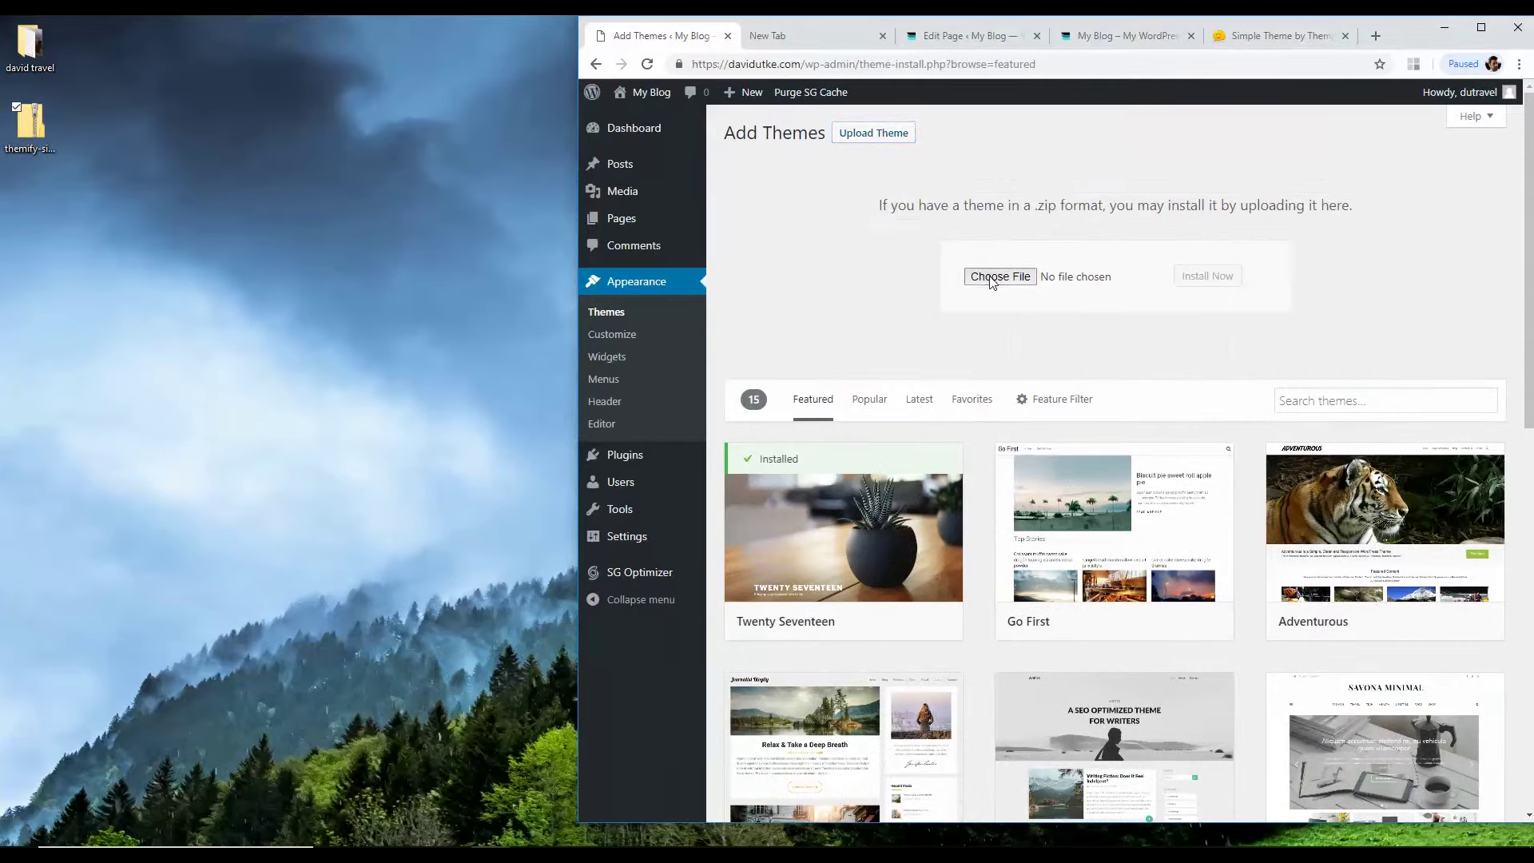
pyautogui.click(992, 277)
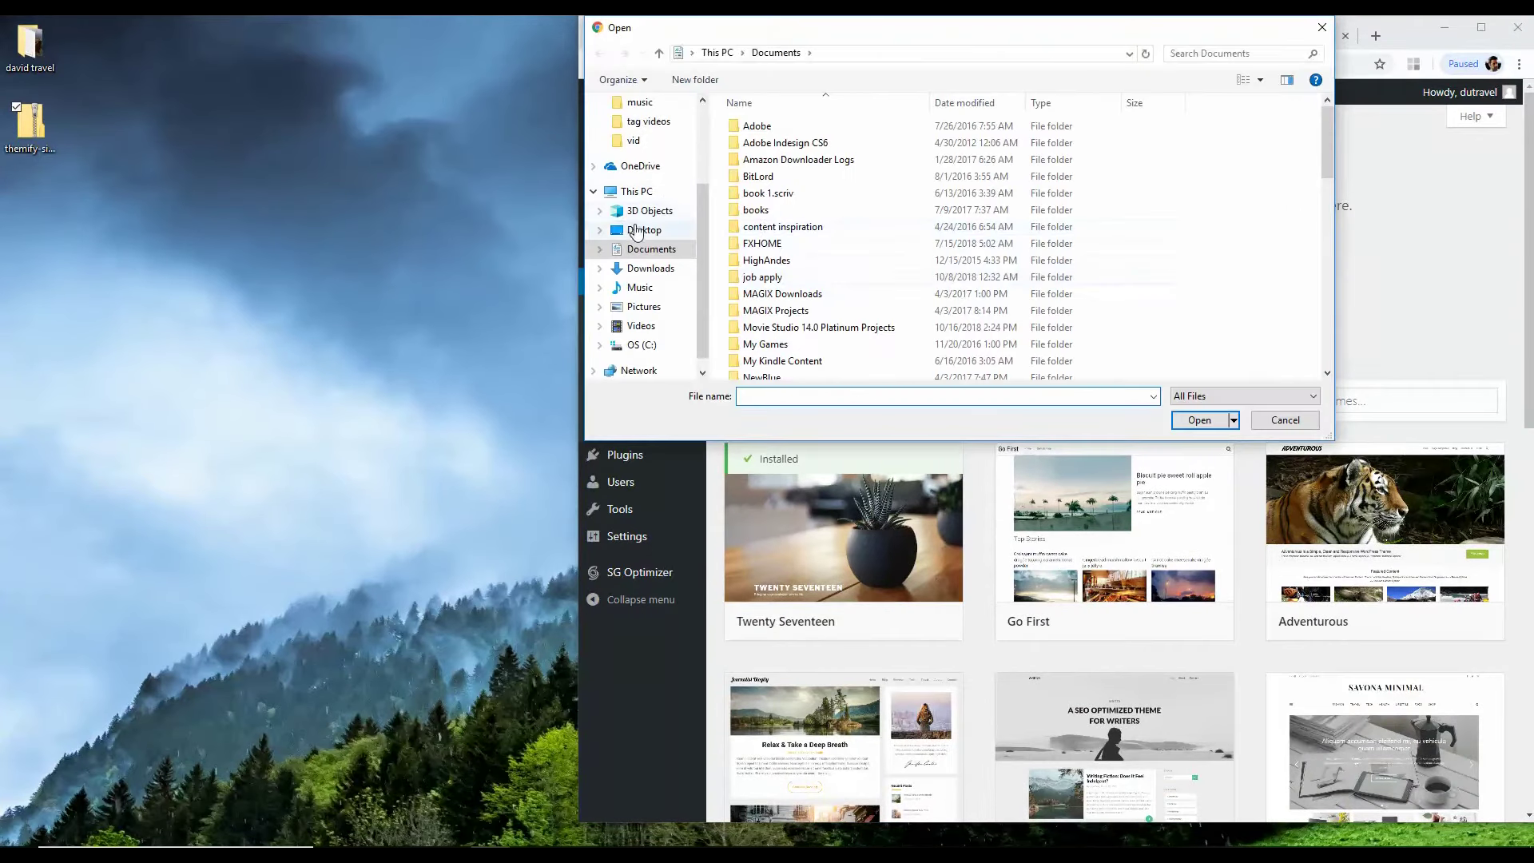
pyautogui.click(636, 231)
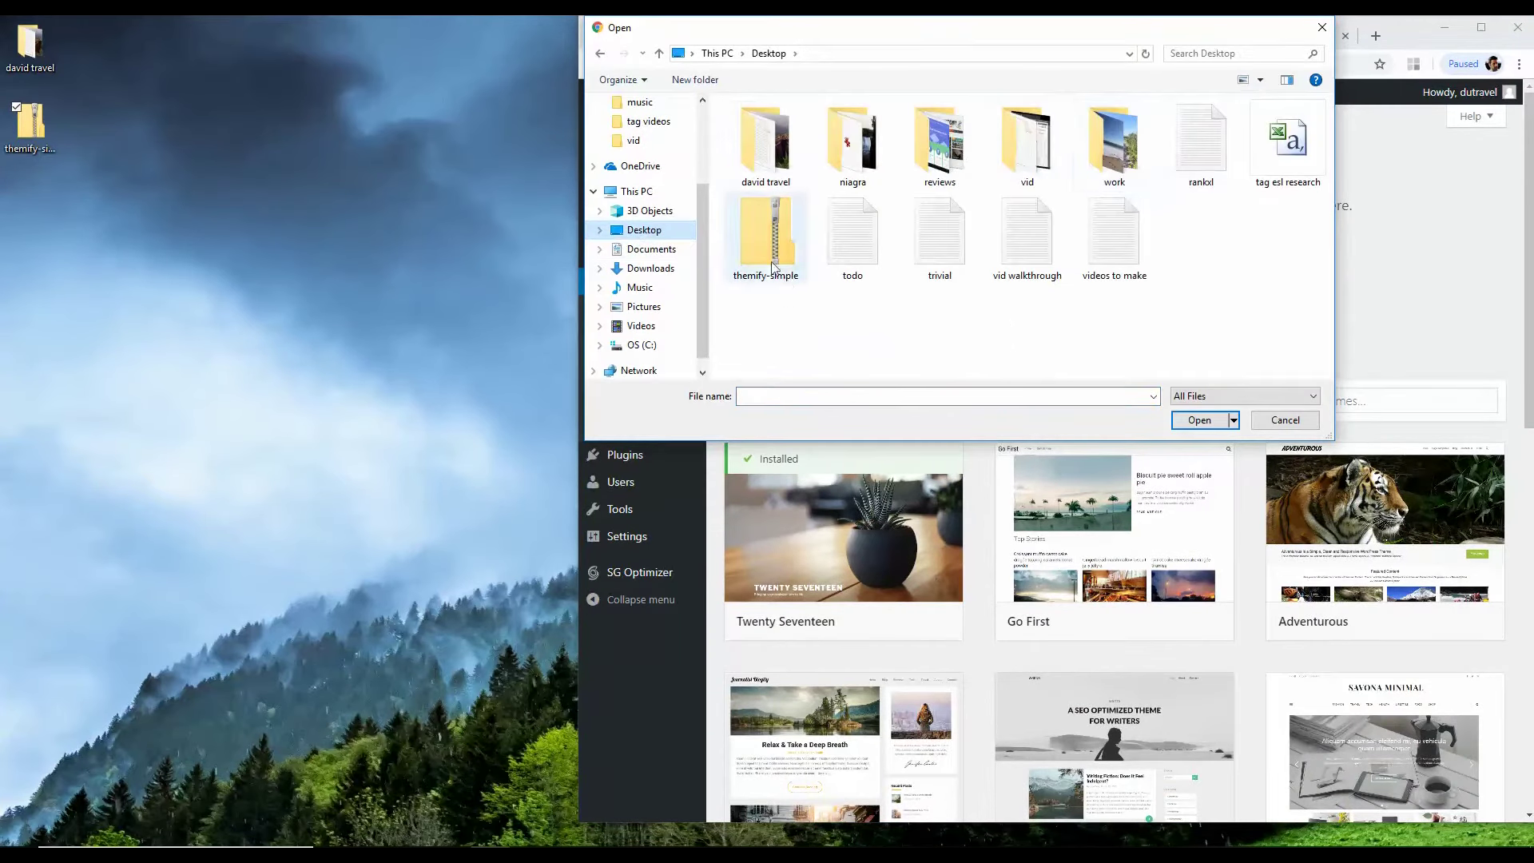
pyautogui.click(774, 267)
pyautogui.click(1202, 418)
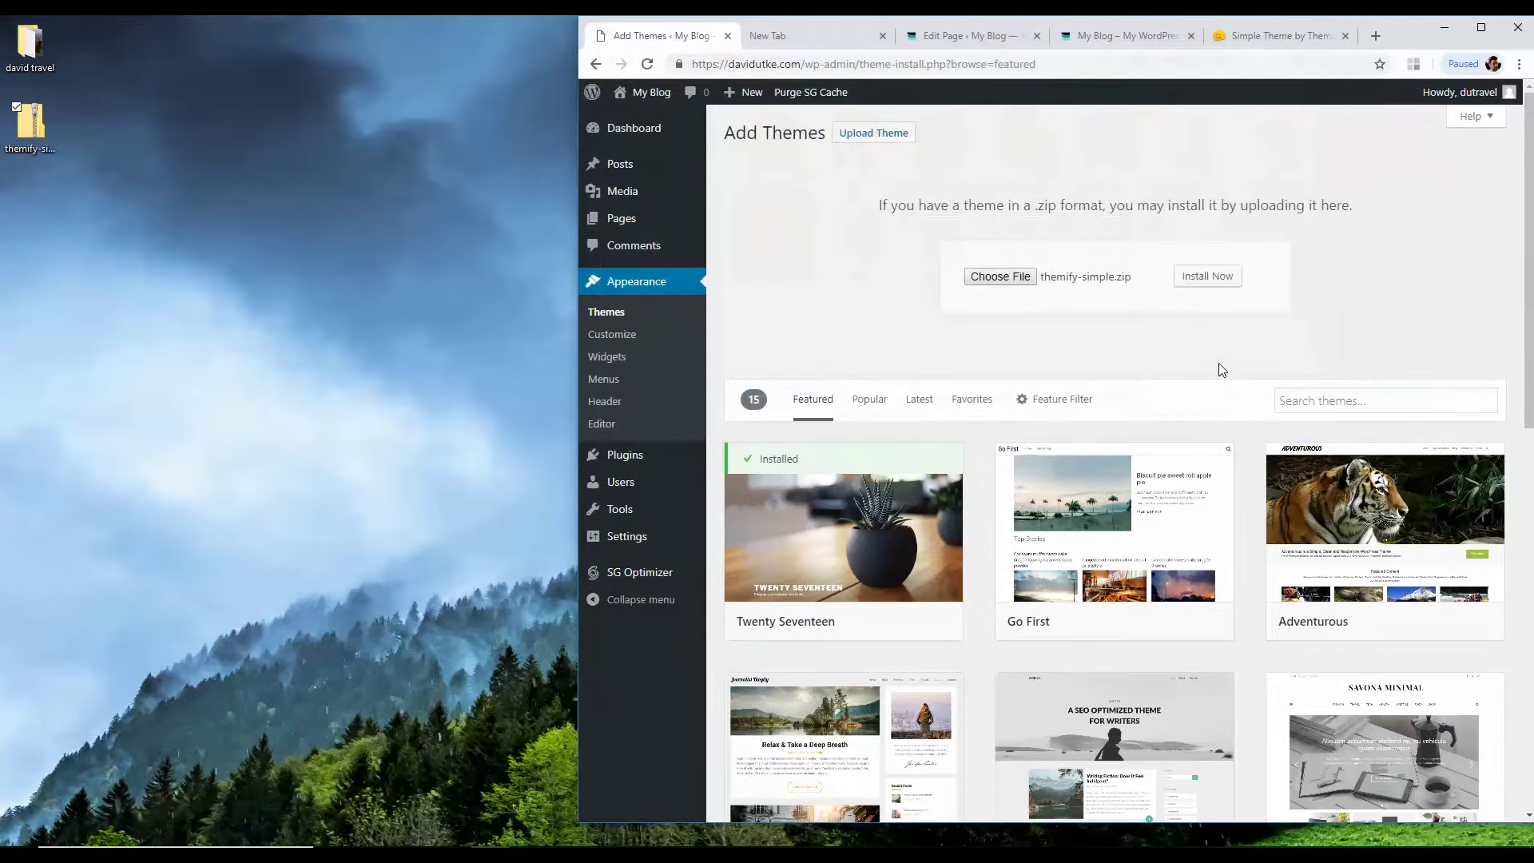
pyautogui.click(1200, 281)
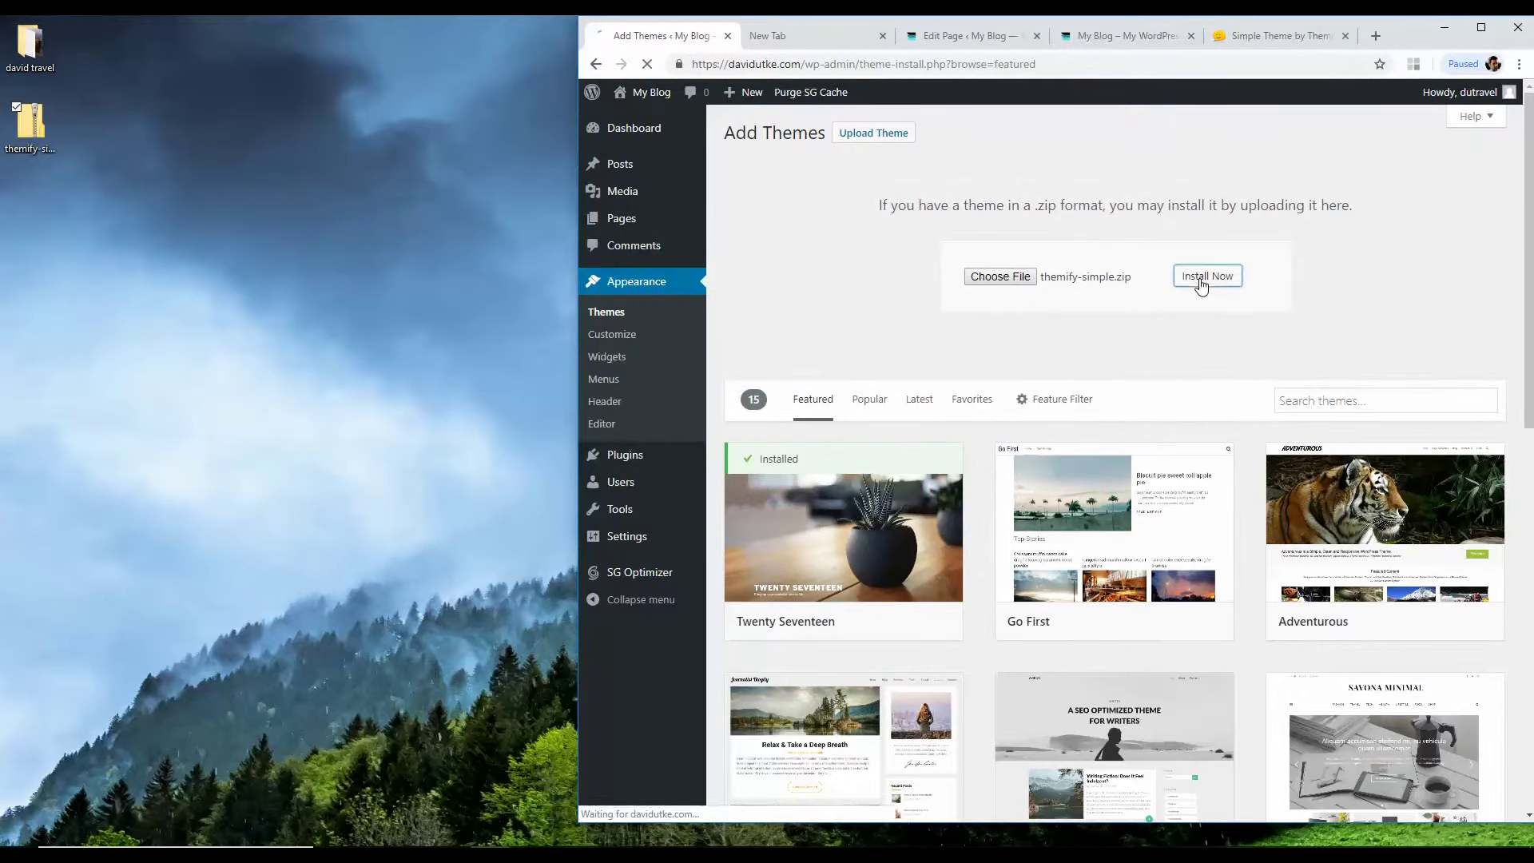
# Step: Activate the newly installed theme and dismiss the demo content import in the maximized window
pyautogui.click(20, 128)
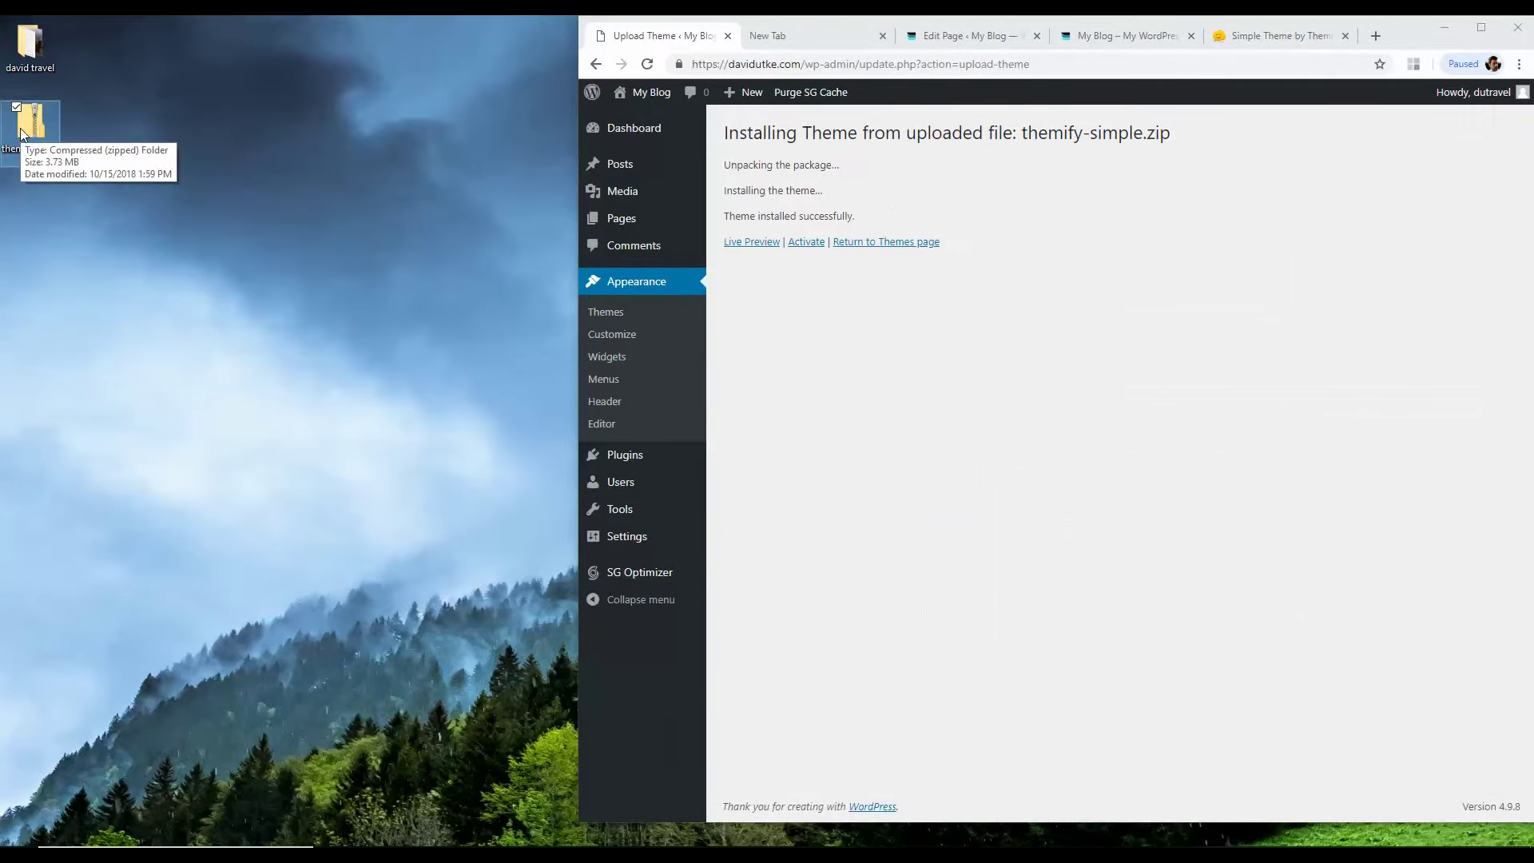
pyautogui.click(807, 244)
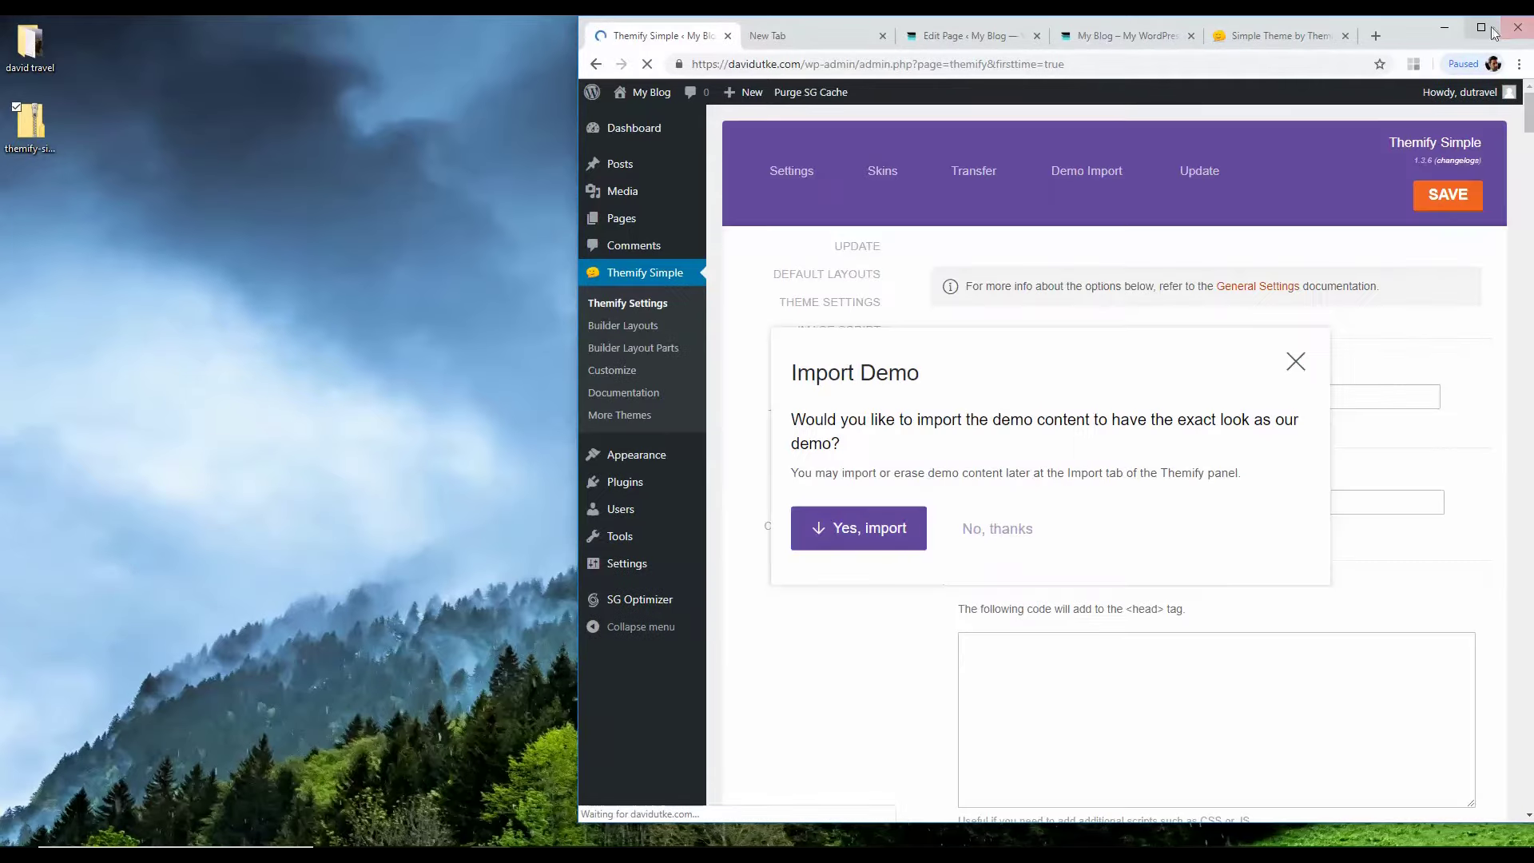
pyautogui.click(1480, 27)
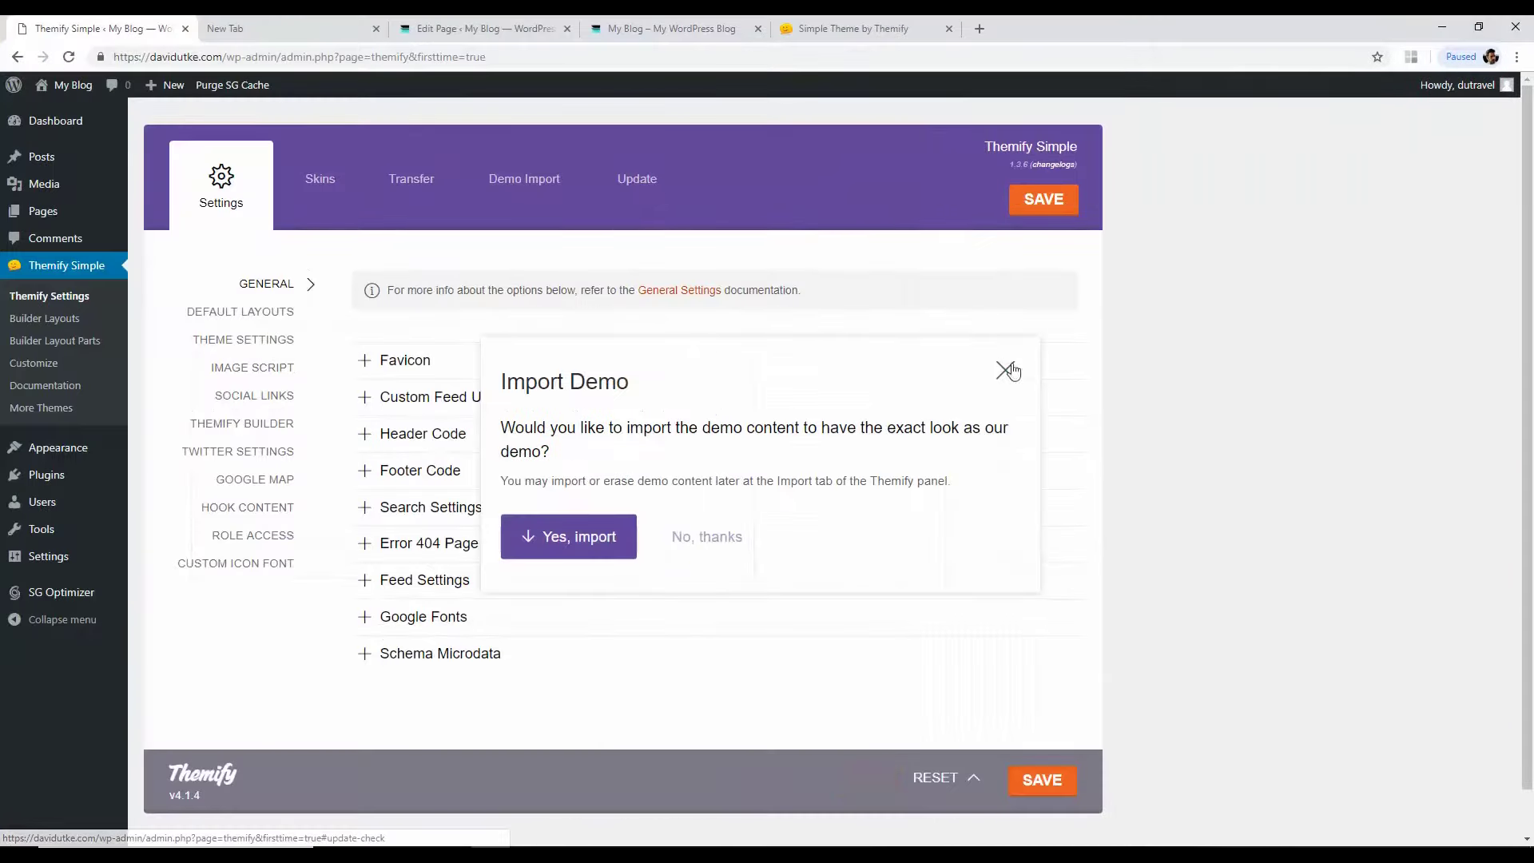
pyautogui.click(1004, 371)
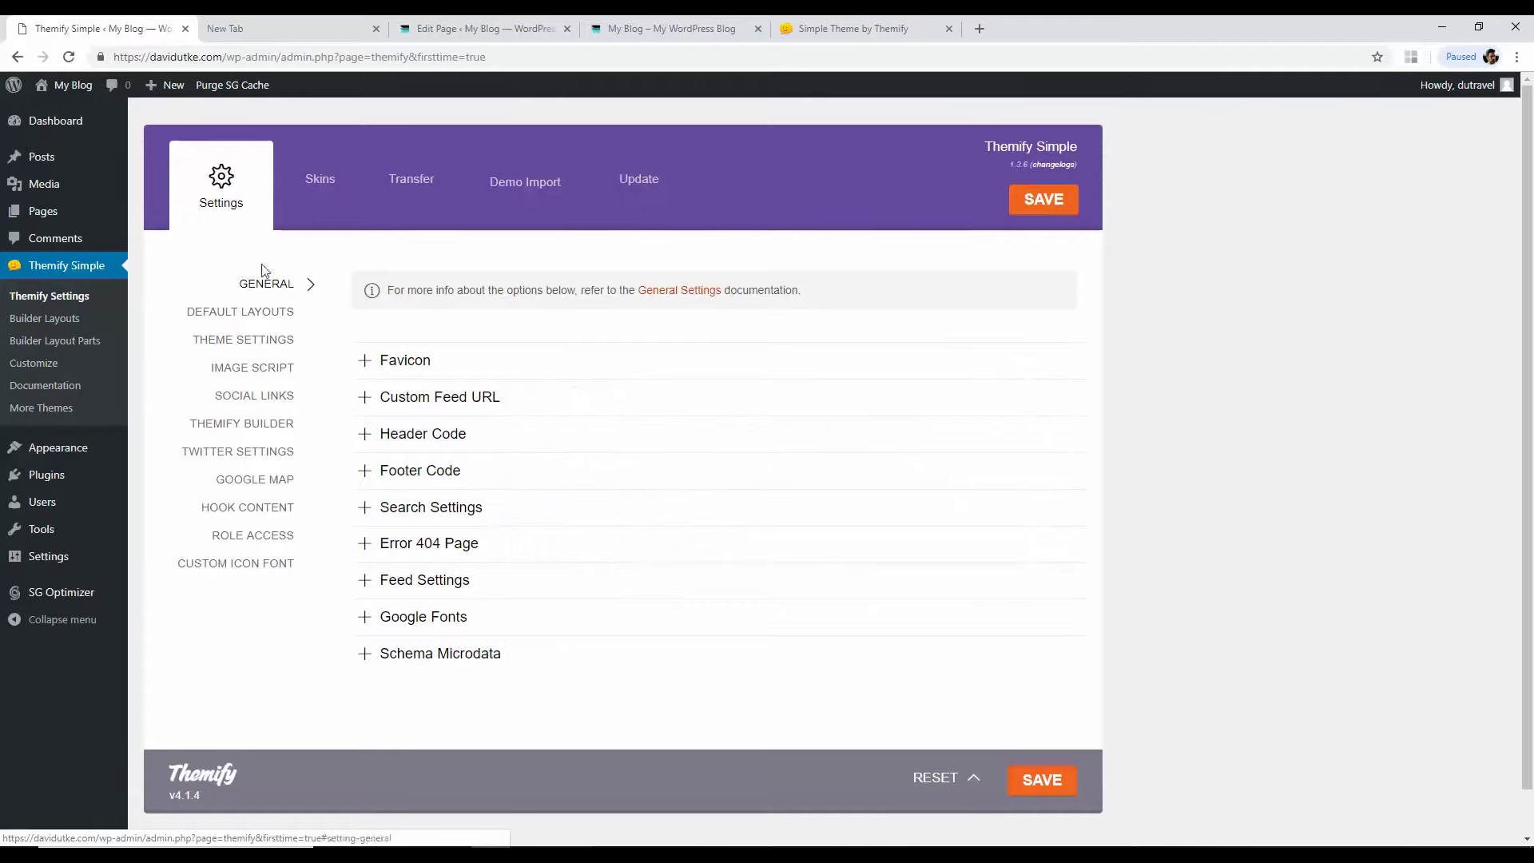
# Step: Open the list of installed themes in WordPress
pyautogui.moveTo(89, 450)
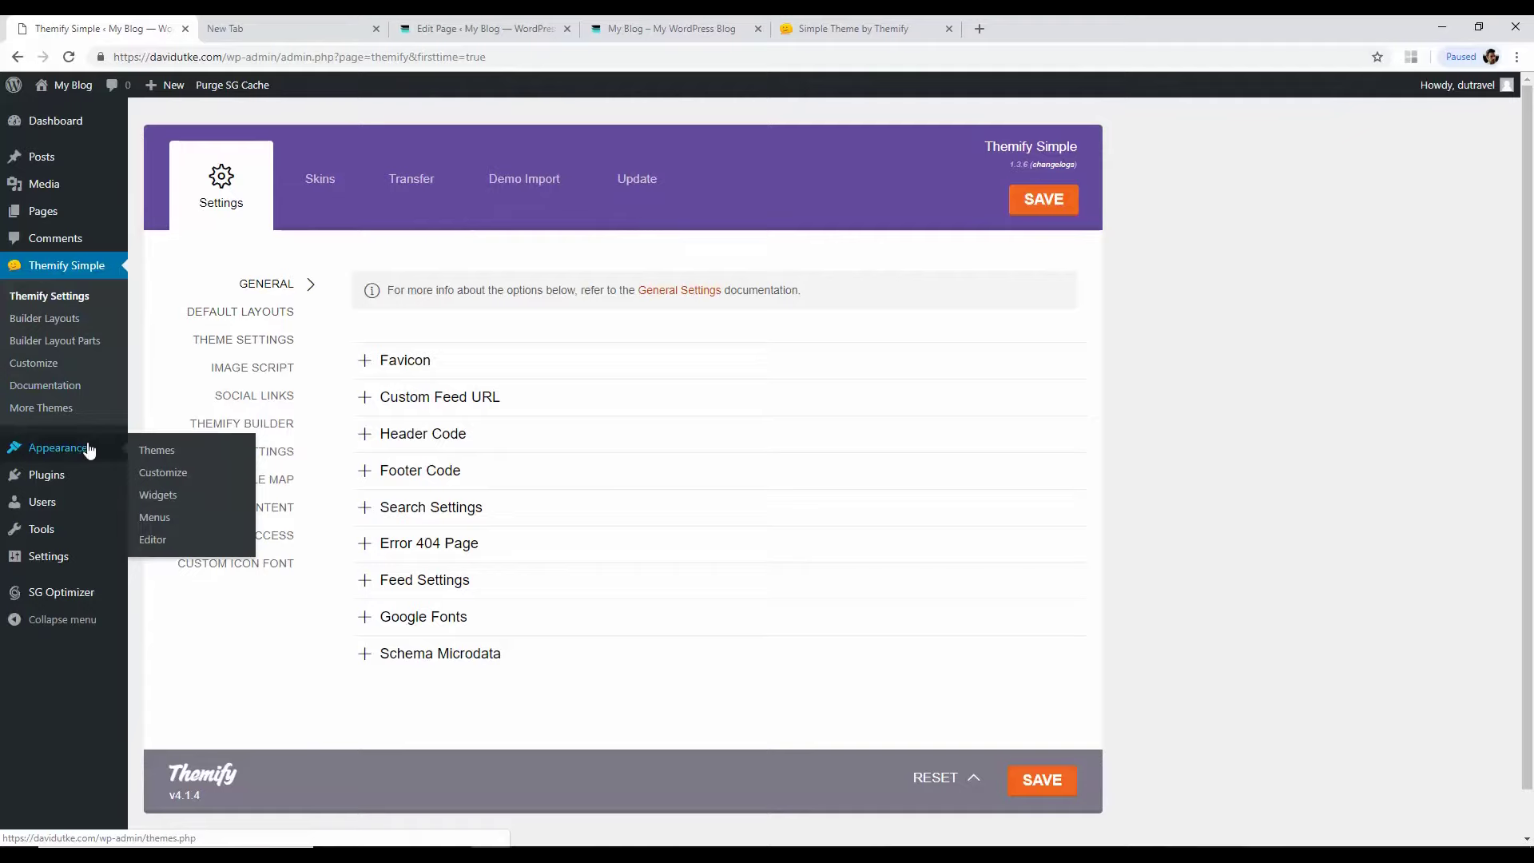
pyautogui.click(159, 451)
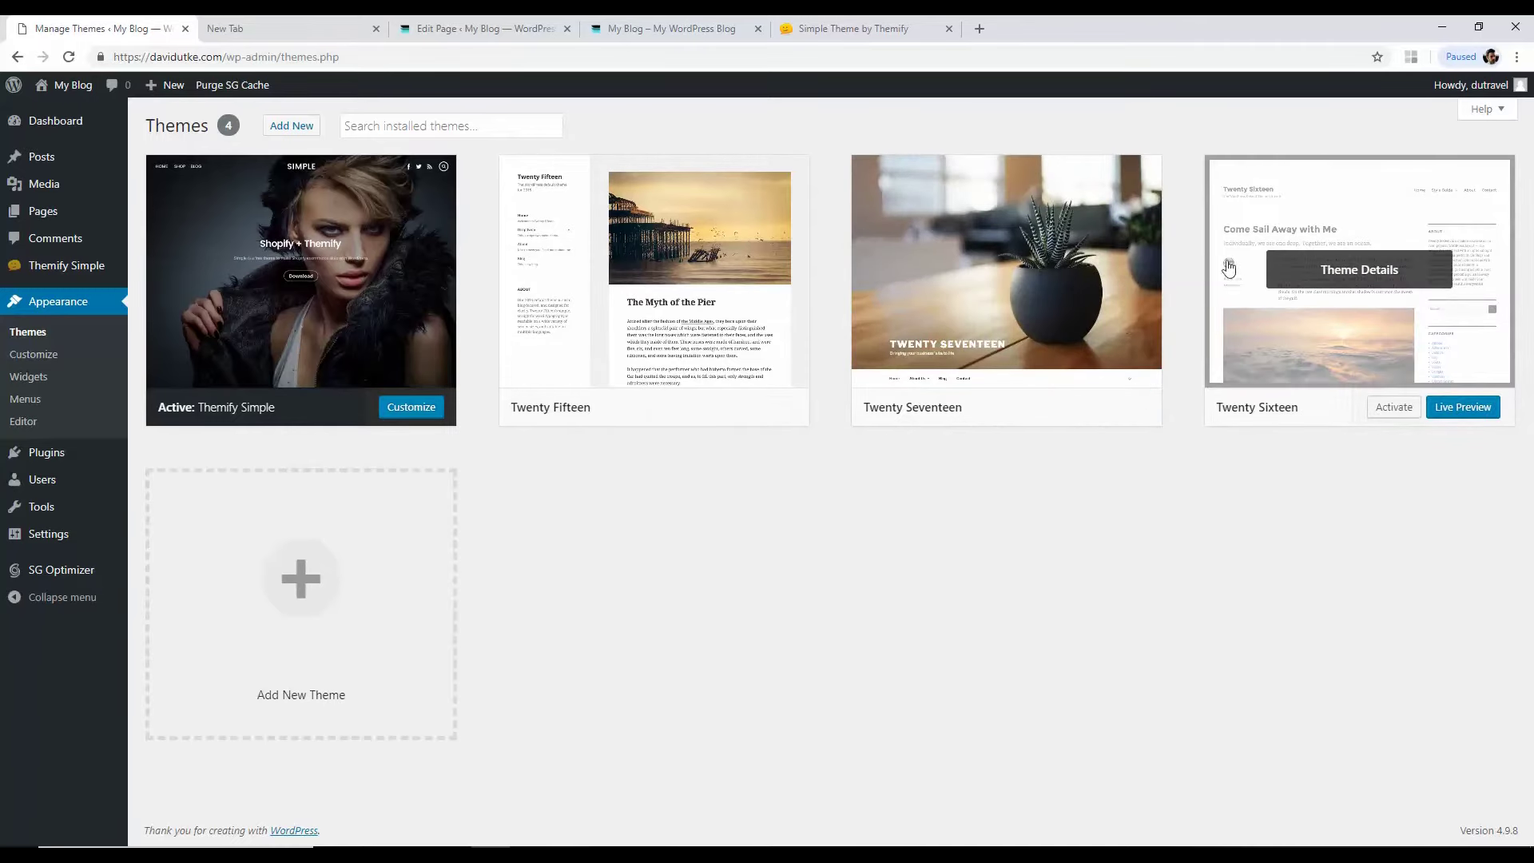
# Step: Delete the unused Twenty Fifteen, Twenty Seventeen and Twenty Sixteen themes from WordPress, confirming each deletion
pyautogui.click(743, 228)
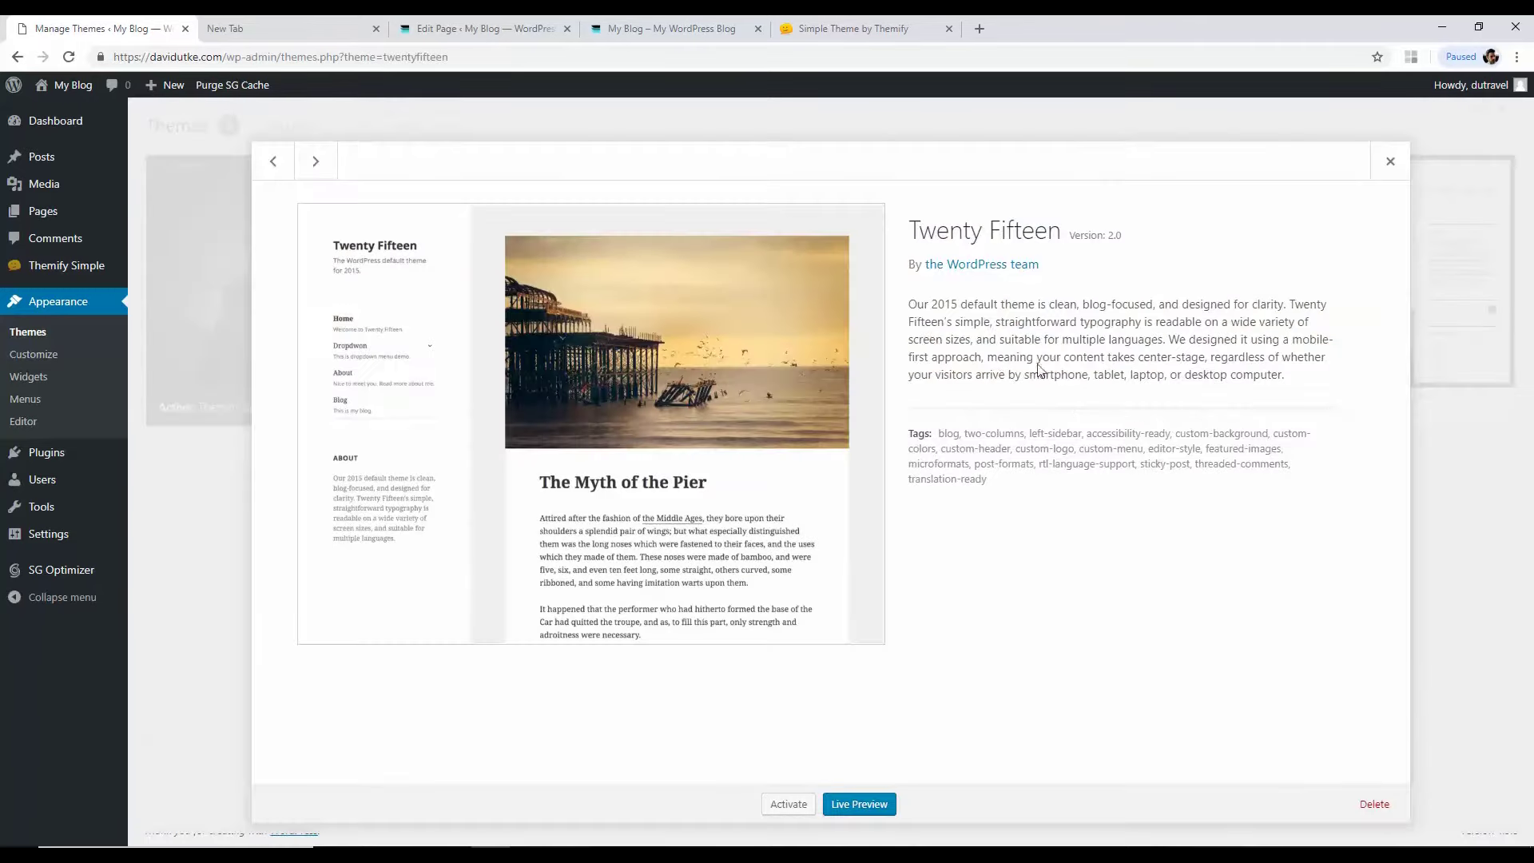
pyautogui.click(1373, 804)
pyautogui.click(842, 181)
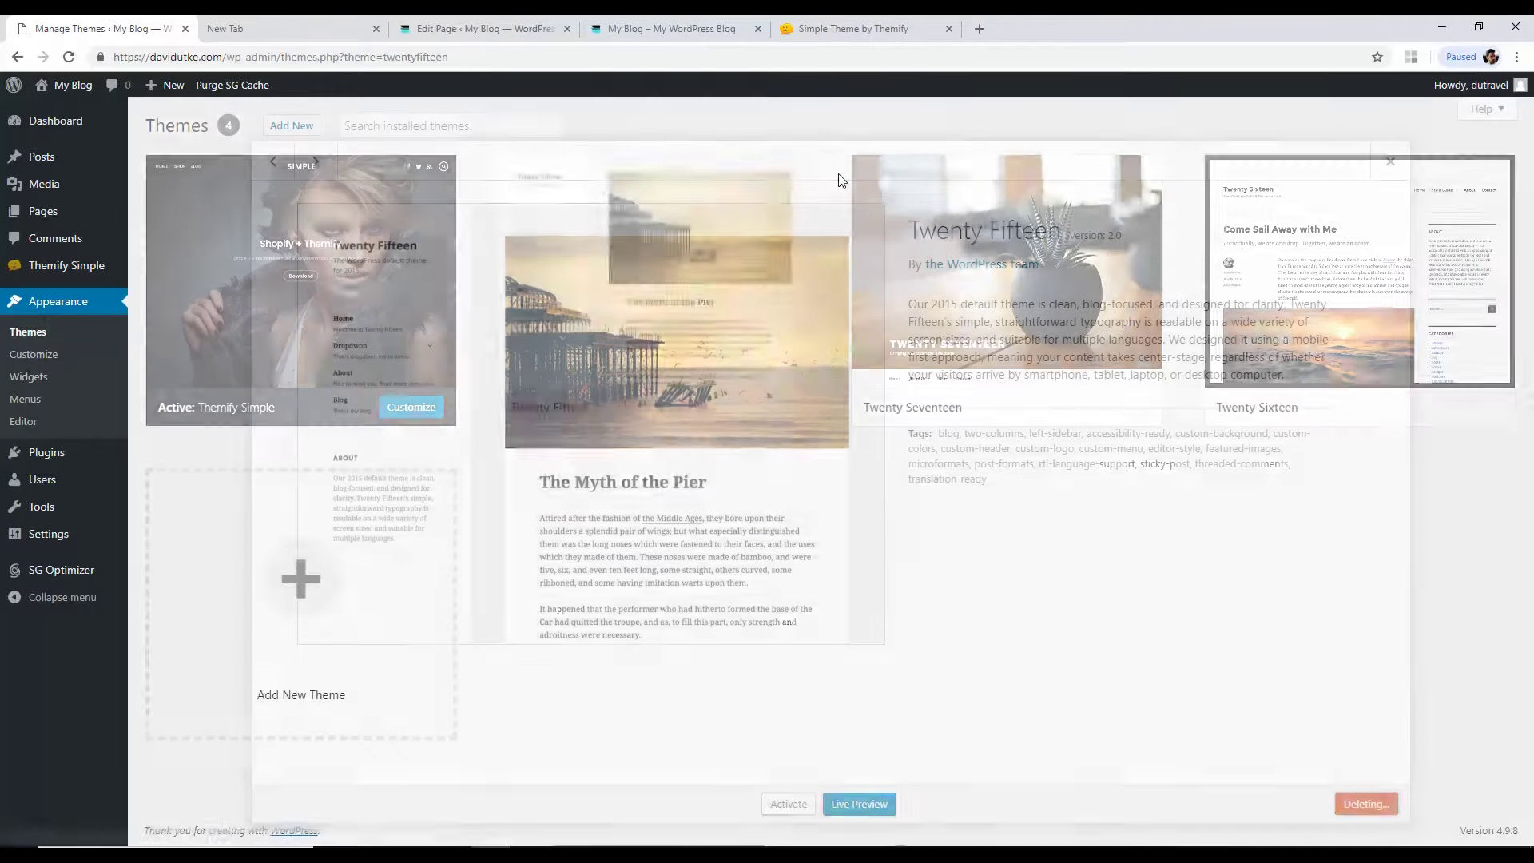
pyautogui.click(735, 236)
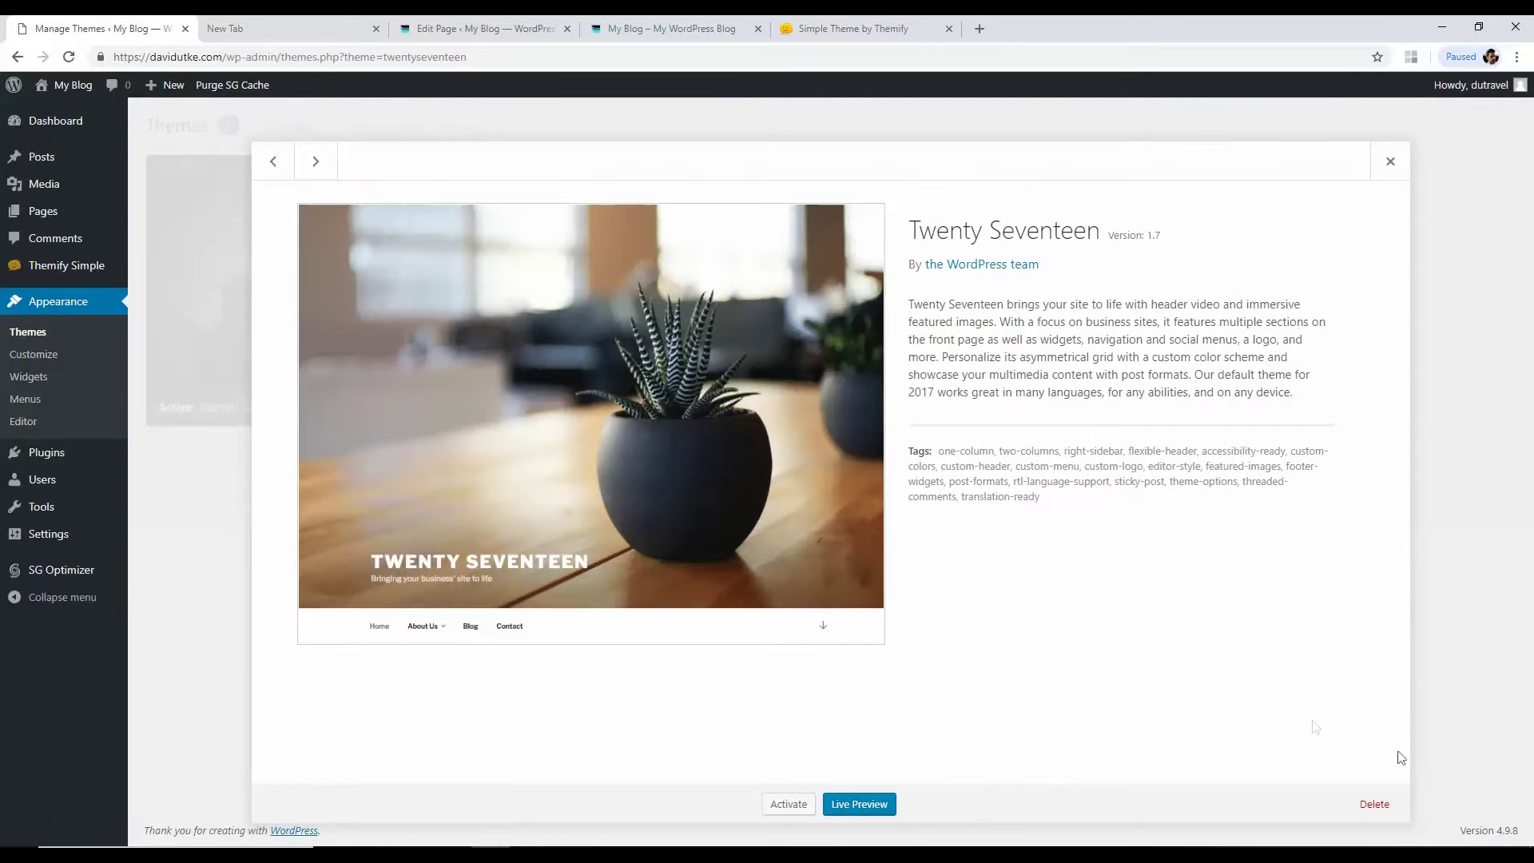
pyautogui.click(1374, 804)
pyautogui.click(844, 178)
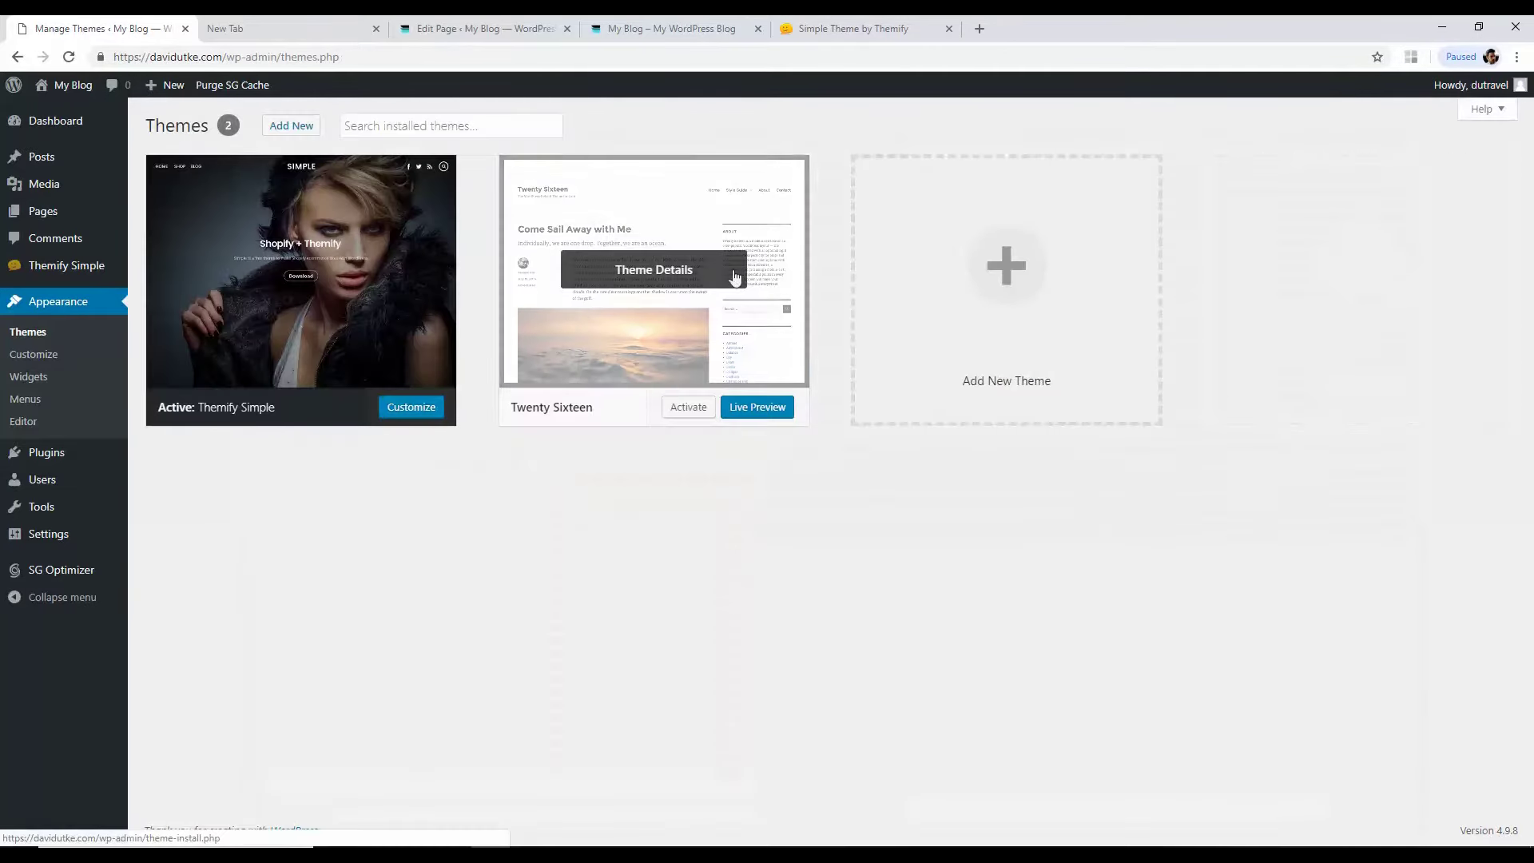
pyautogui.click(730, 274)
pyautogui.click(1384, 809)
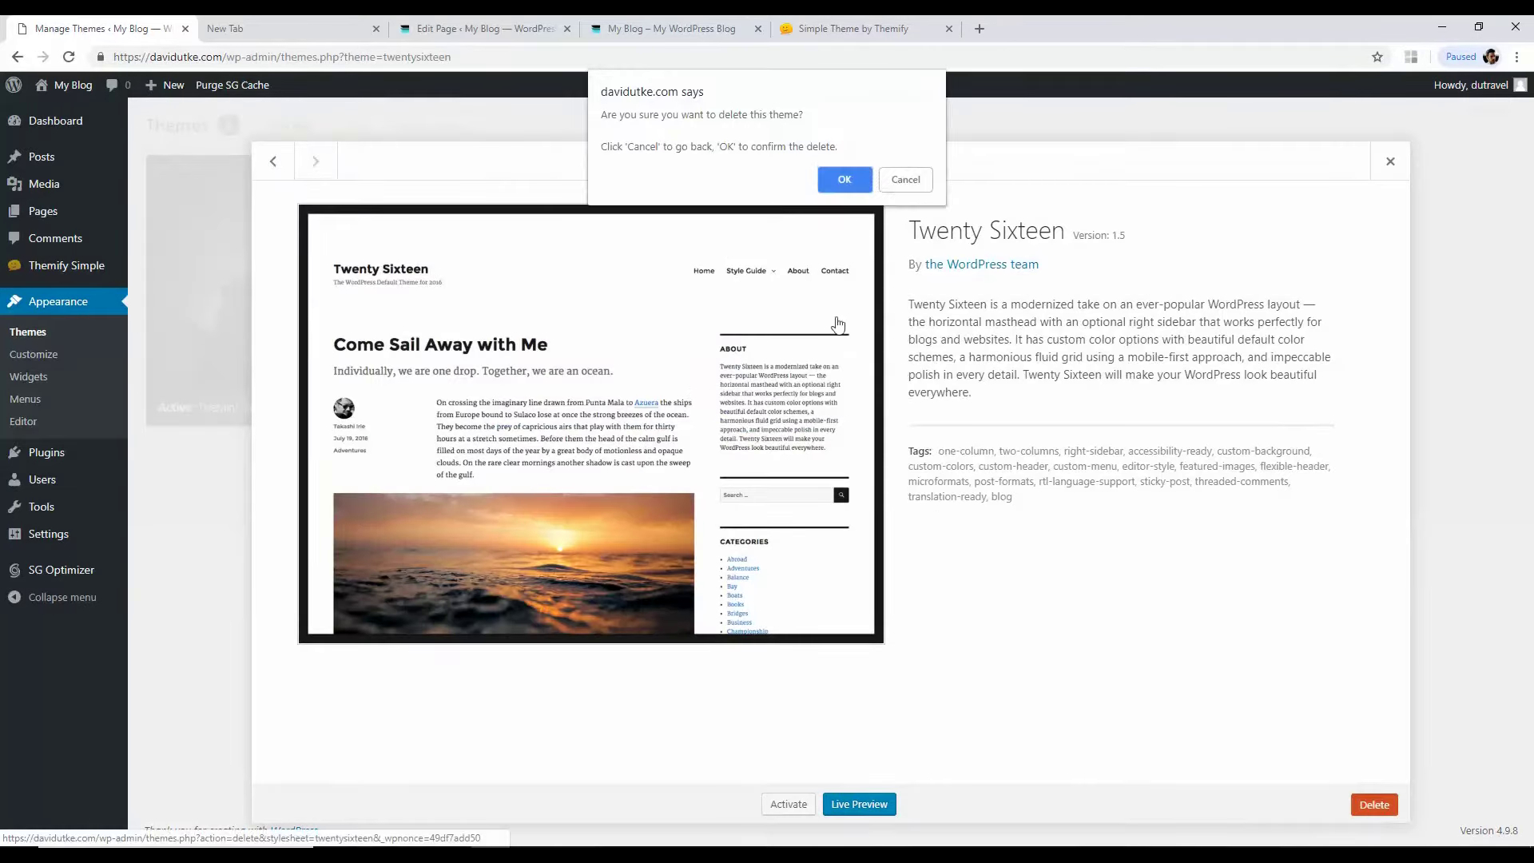
pyautogui.click(841, 175)
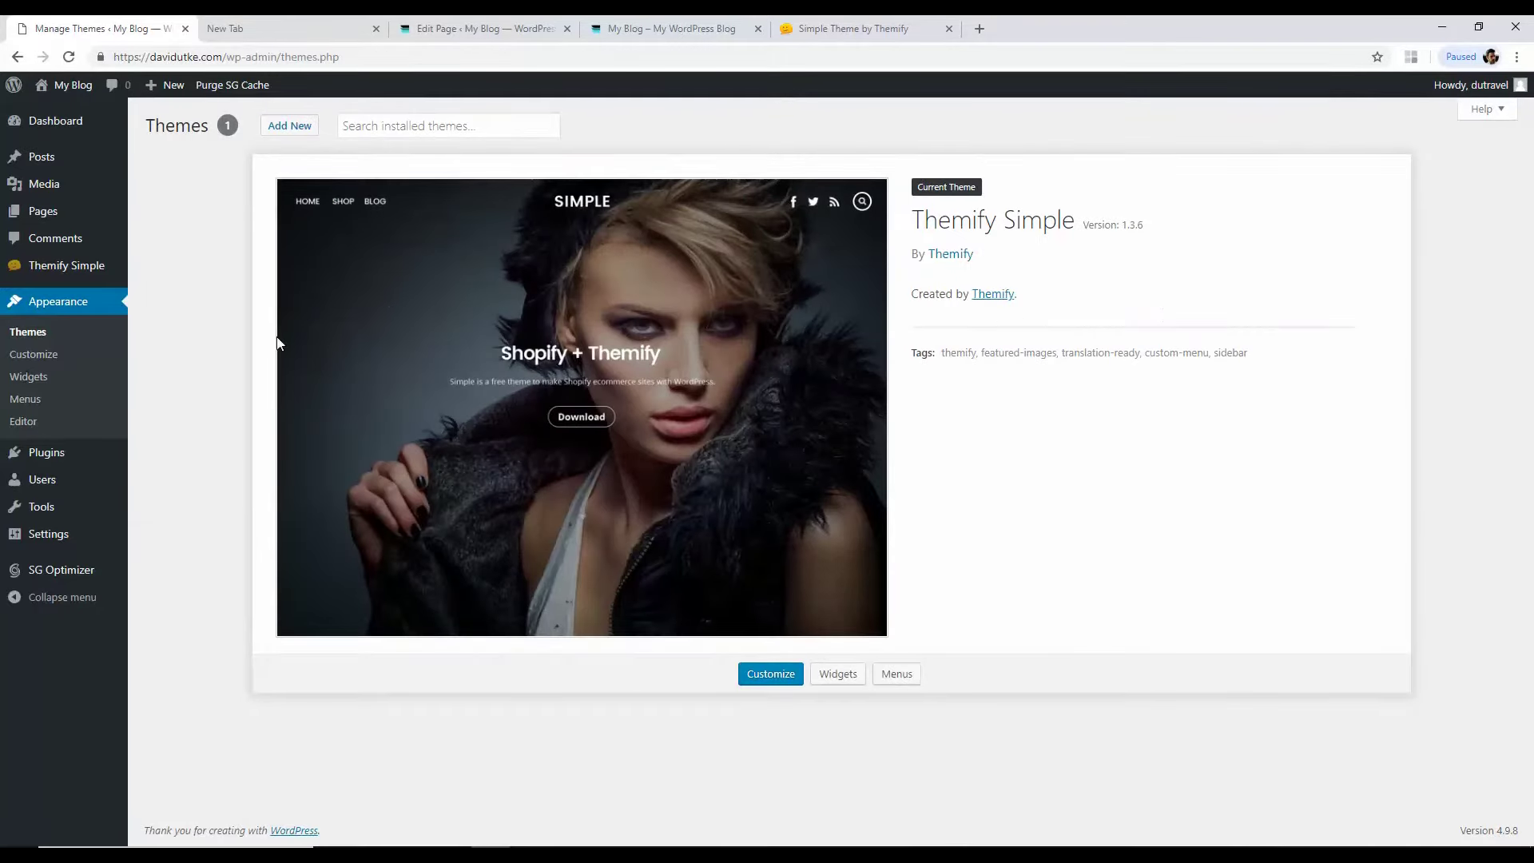
# Step: Open the Themify Simple settings and view the blog's front page in a new browser tab
pyautogui.click(59, 271)
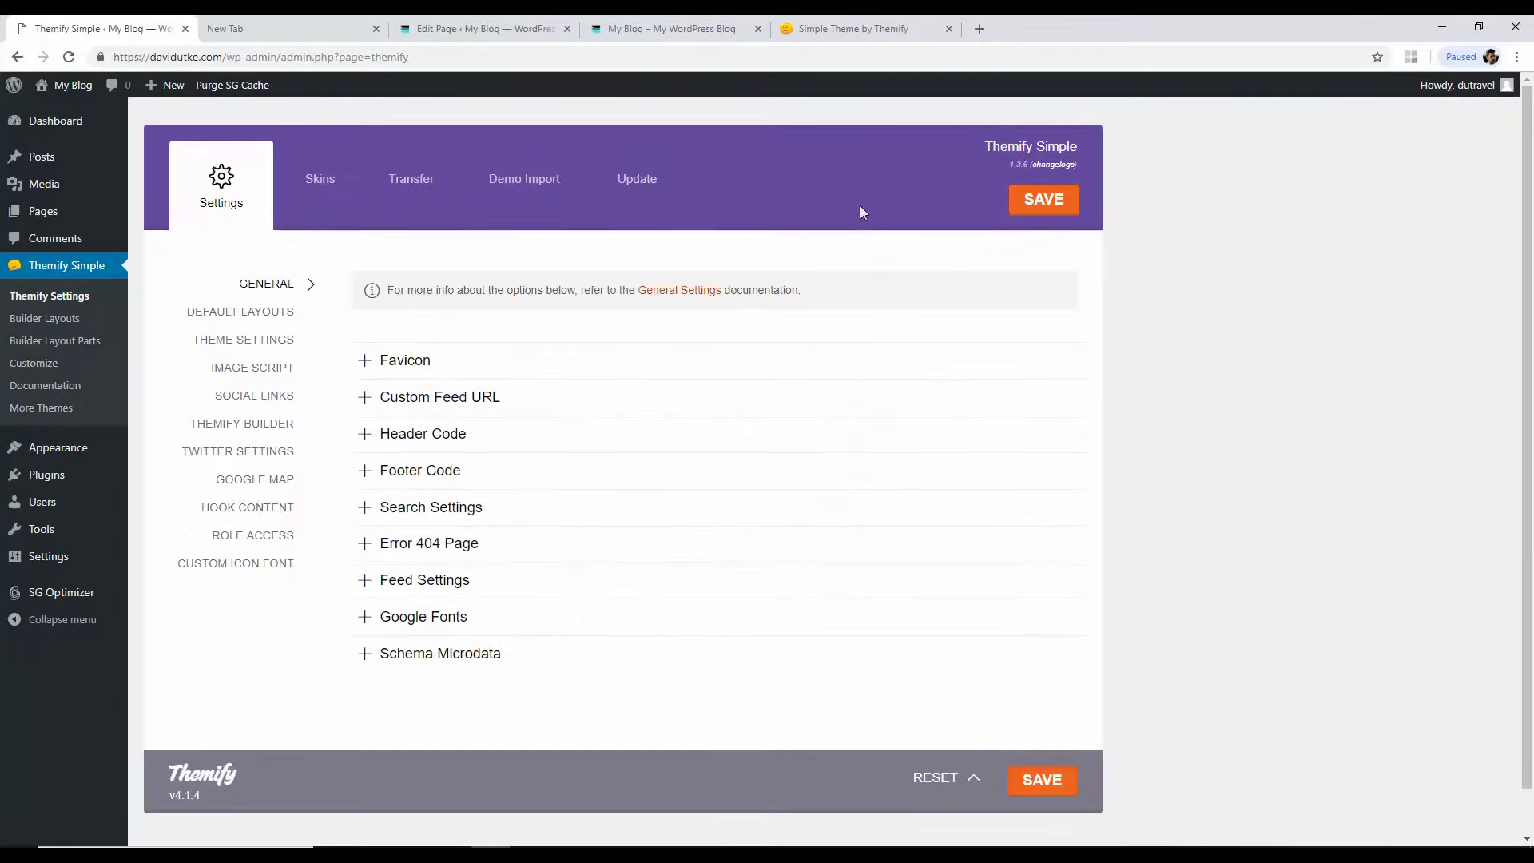
pyautogui.rightClick(73, 86)
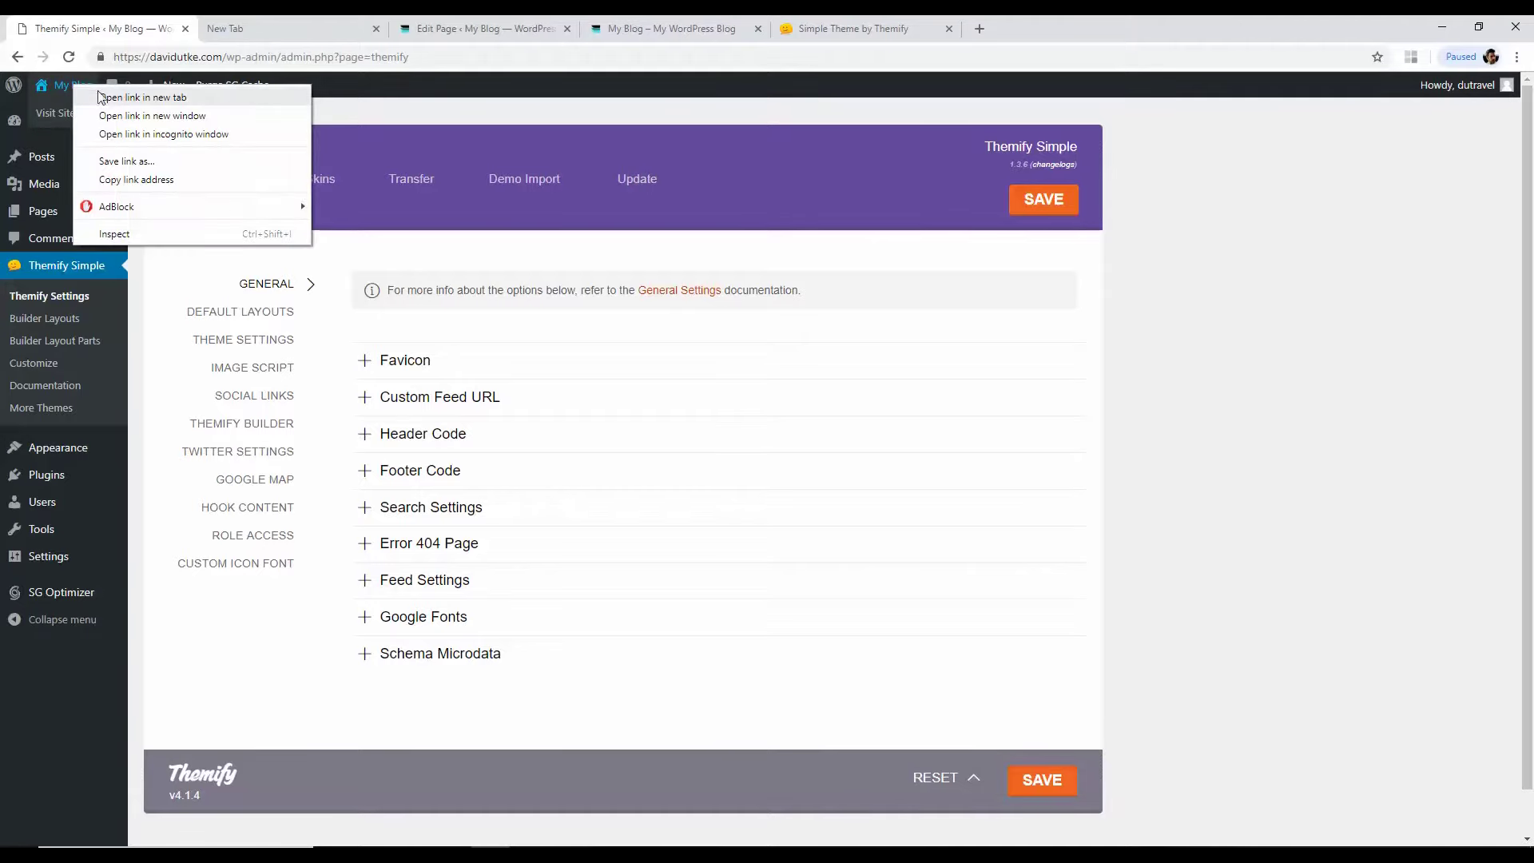
pyautogui.click(102, 97)
pyautogui.click(254, 24)
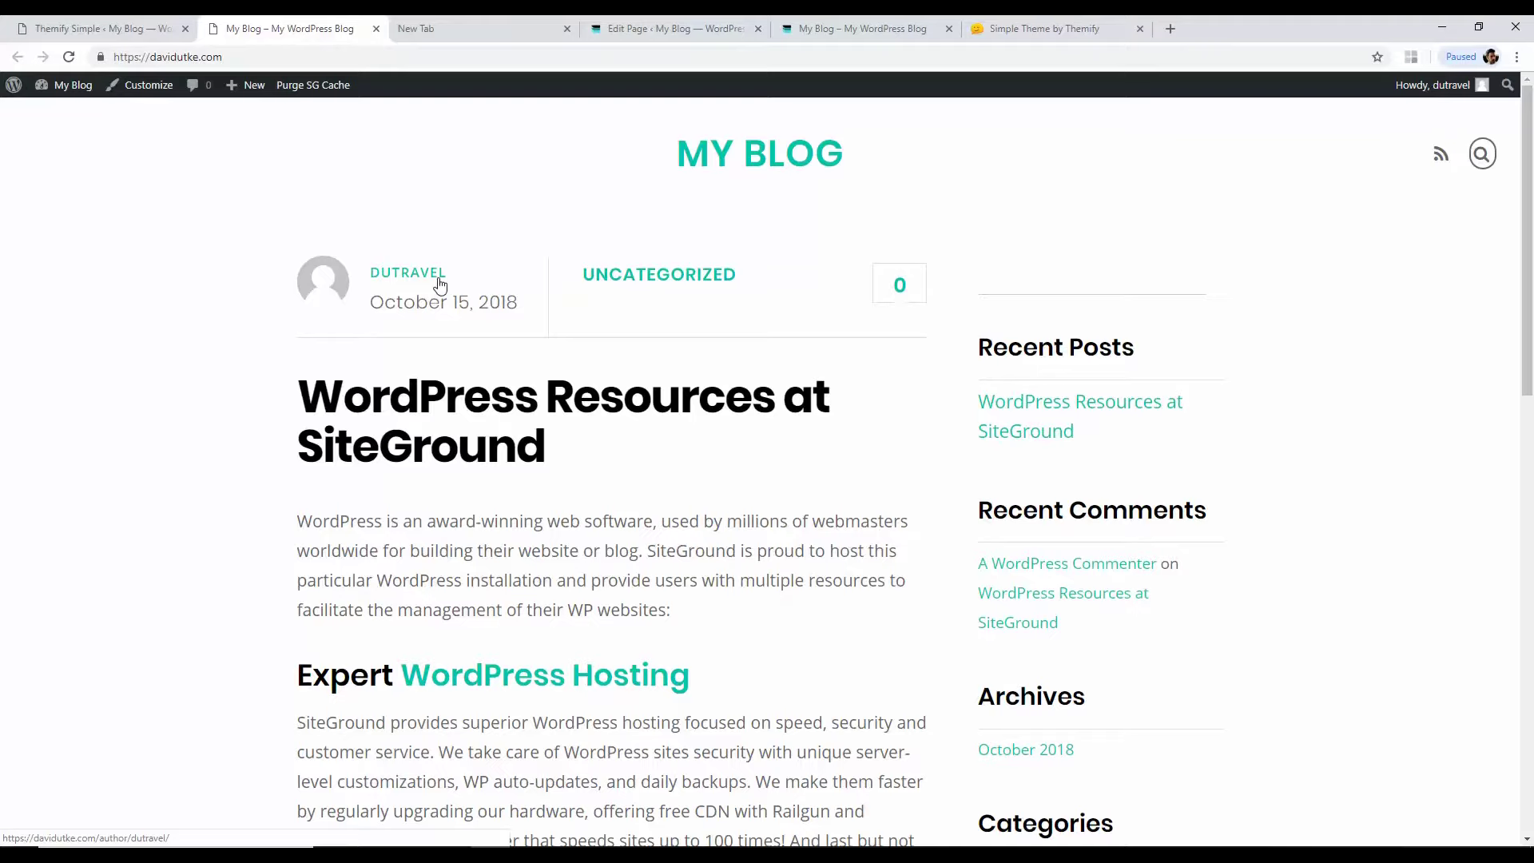
pyautogui.moveTo(1527, 264); pyautogui.dragTo(1530, 444)
pyautogui.scroll(5, 1530, 443)
# Step: Compare the new blog's front page with the finished travel blog at davidutke.com/travel/
pyautogui.click(831, 28)
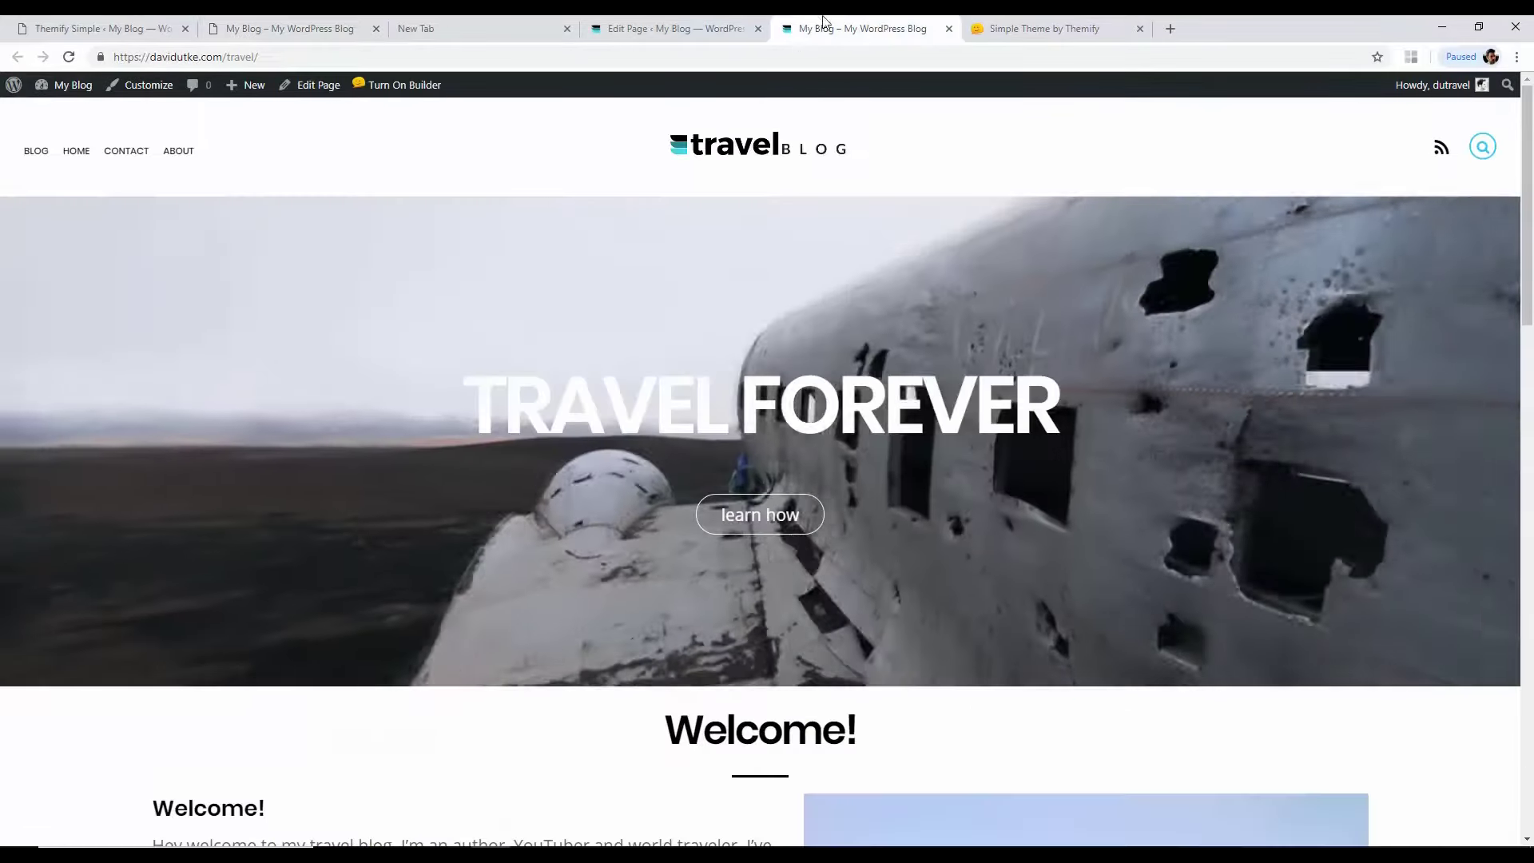
pyautogui.click(308, 24)
pyautogui.scroll(1, 747, 442)
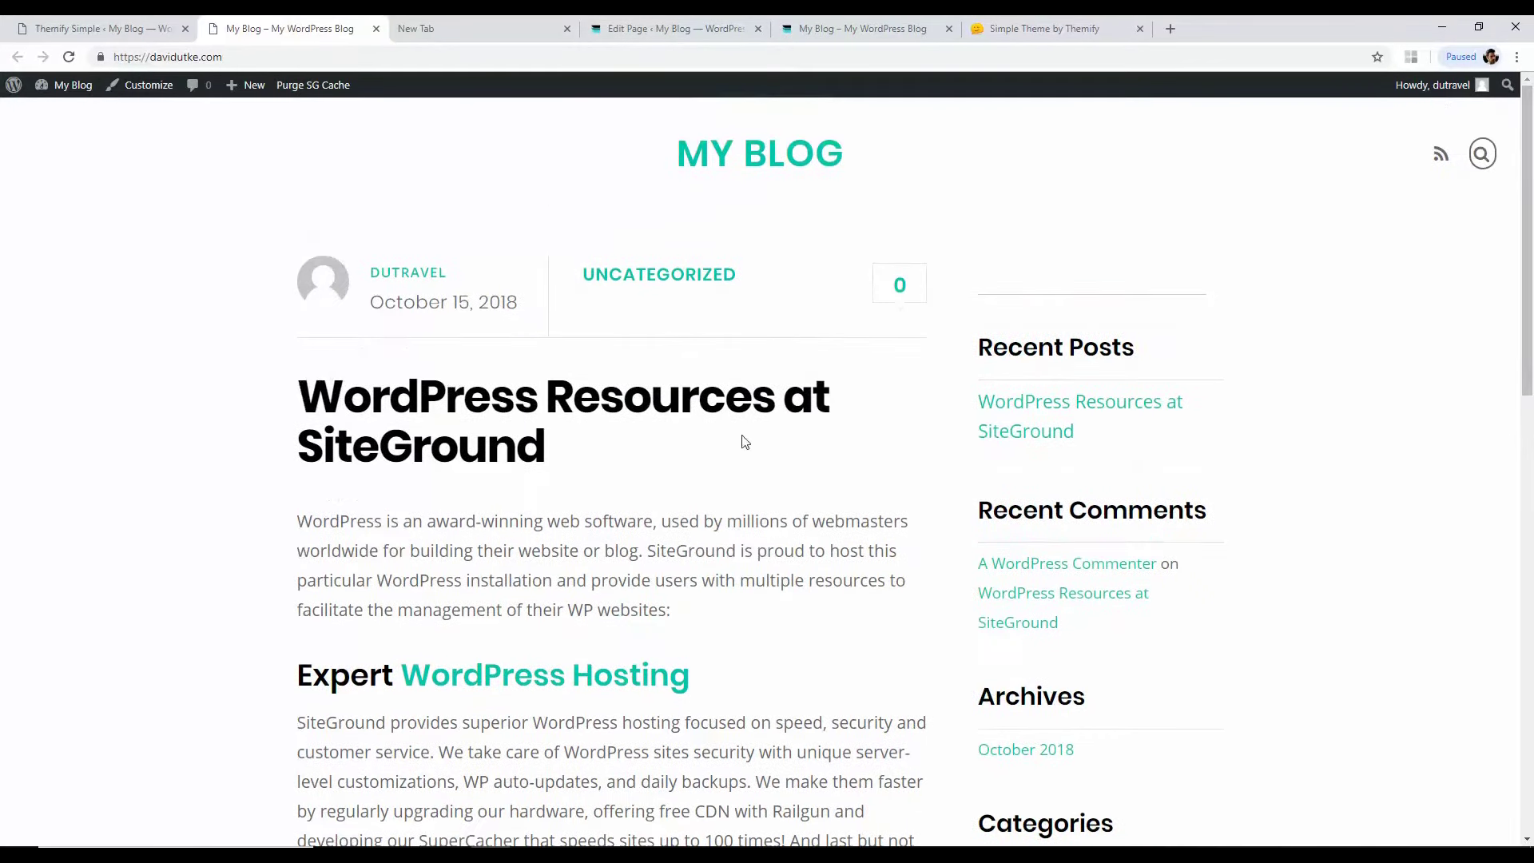
# Step: Open the installed plugins list and review the plugins section of the vid walkthrough notes in Notepad
pyautogui.click(80, 28)
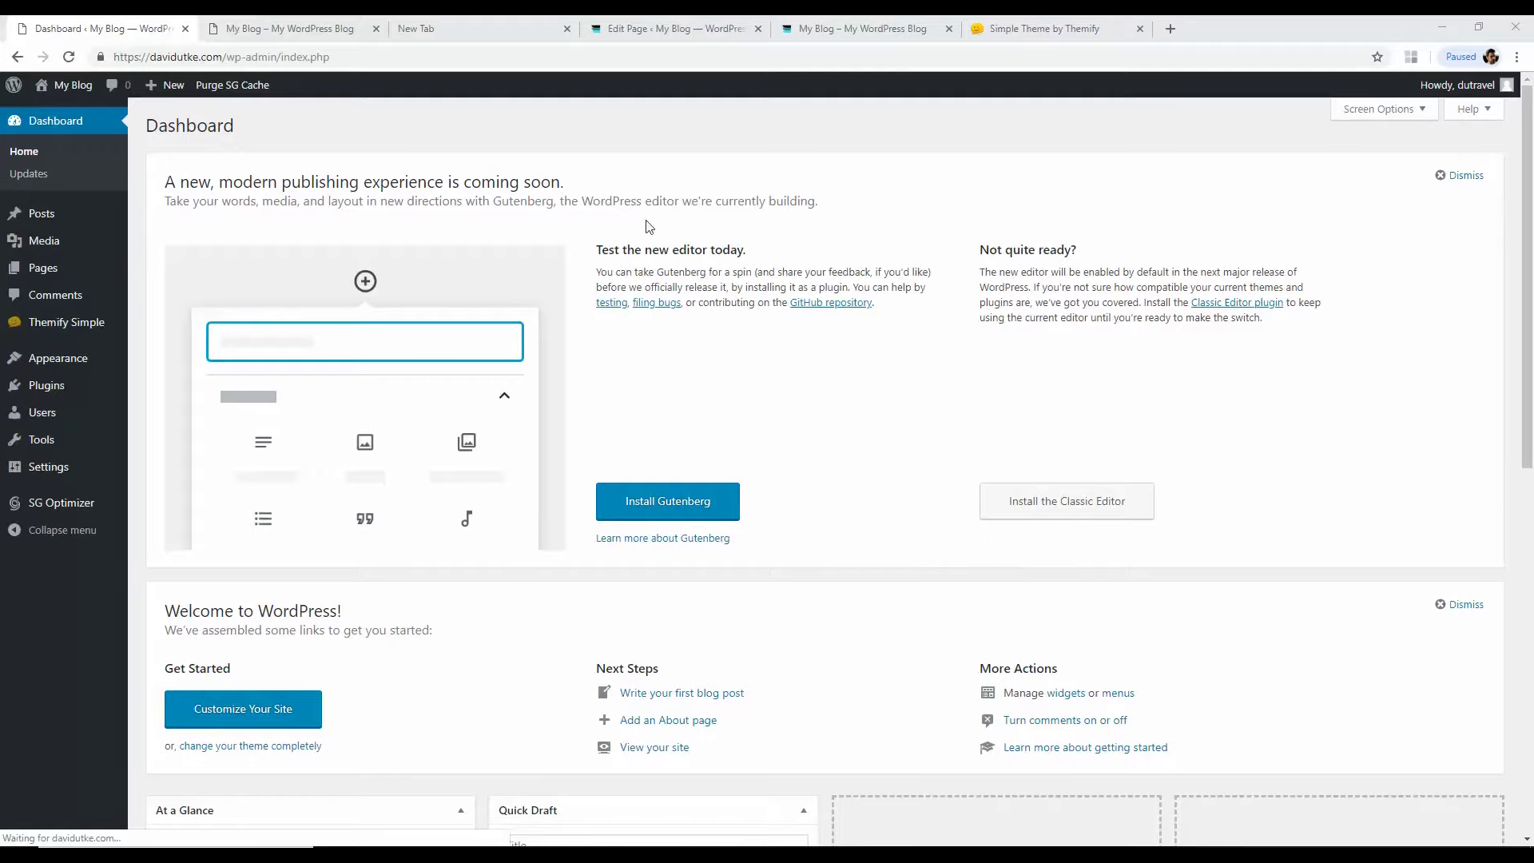
pyautogui.click(23, 386)
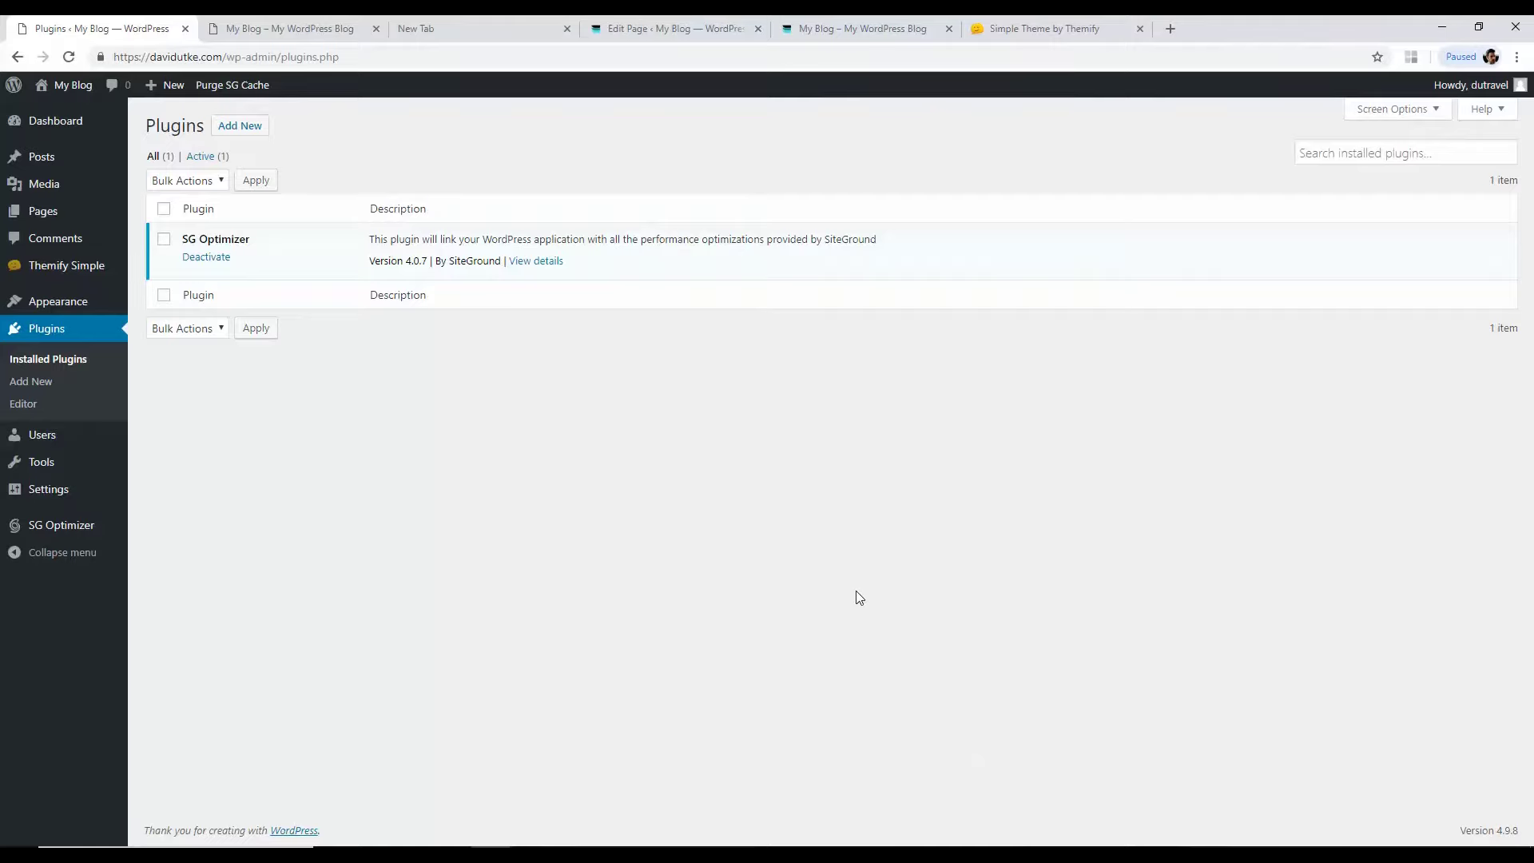
pyautogui.click(961, 855)
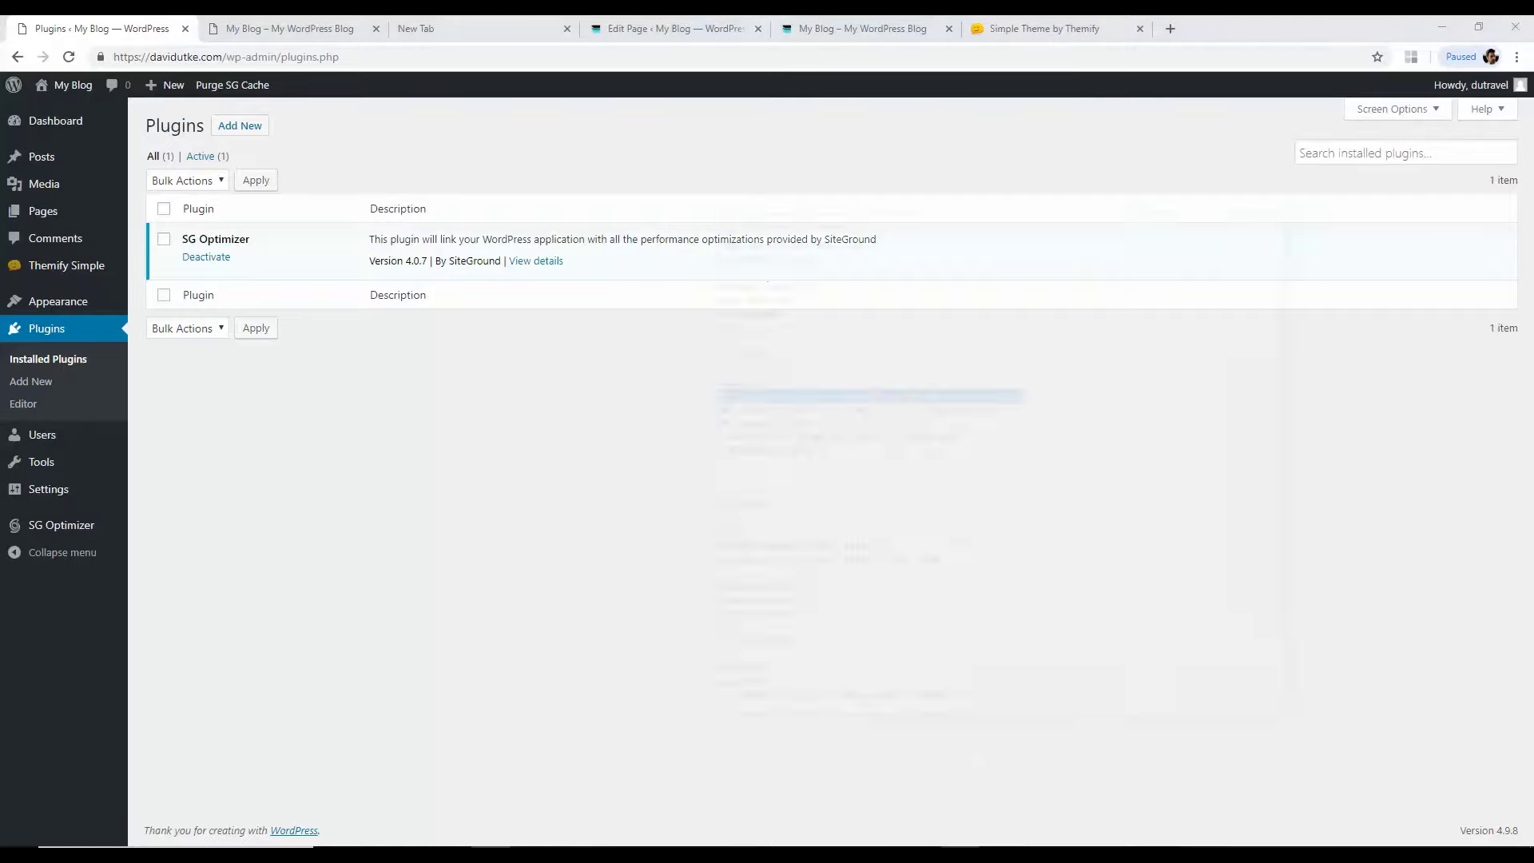
pyautogui.click(825, 417)
pyautogui.moveTo(807, 420); pyautogui.dragTo(692, 357)
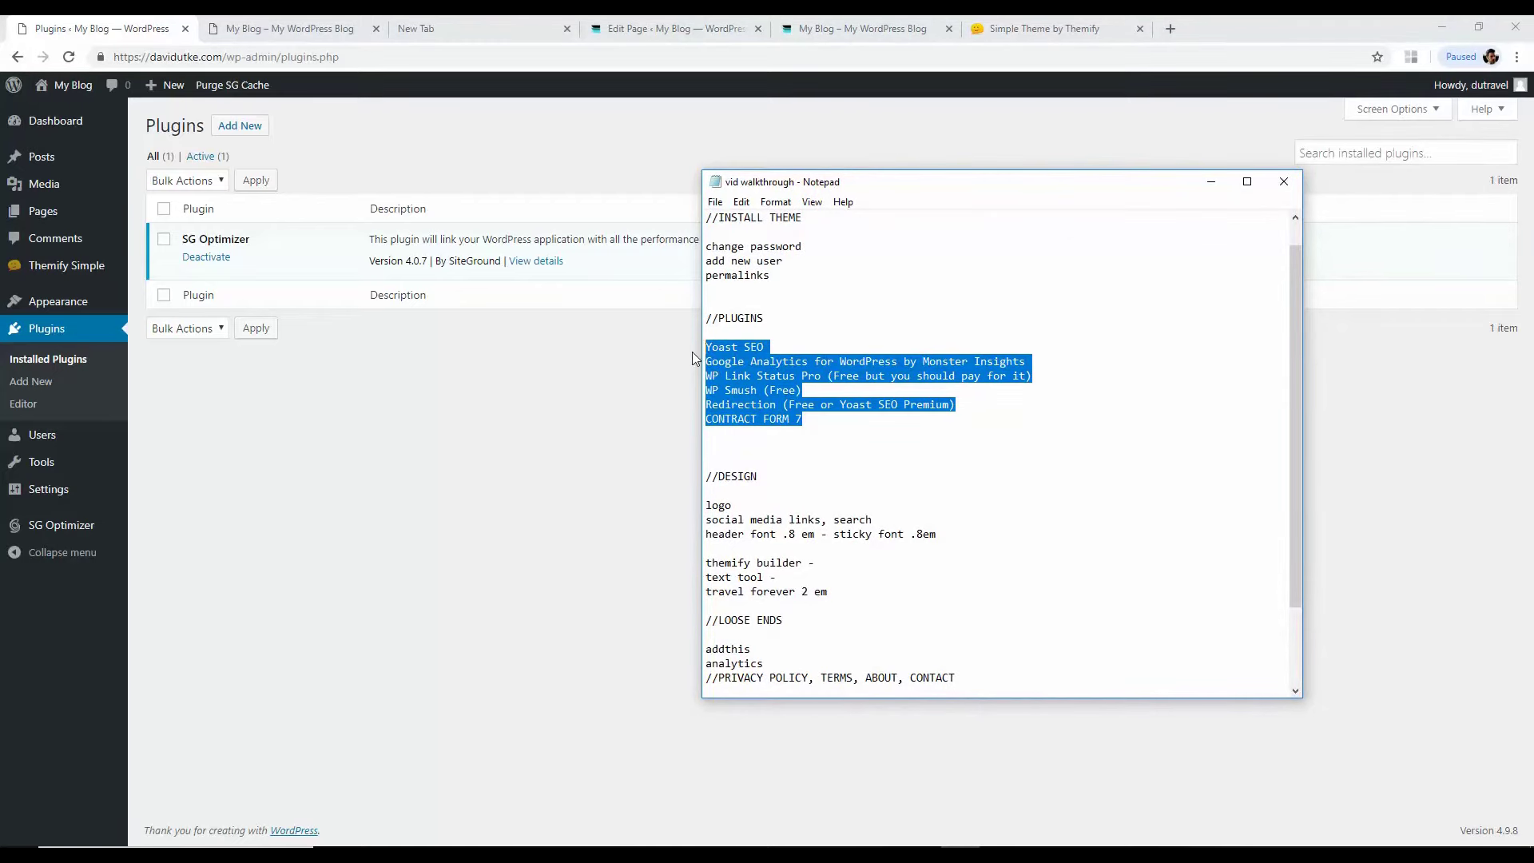
pyautogui.moveTo(808, 361); pyautogui.dragTo(994, 361)
pyautogui.click(903, 361)
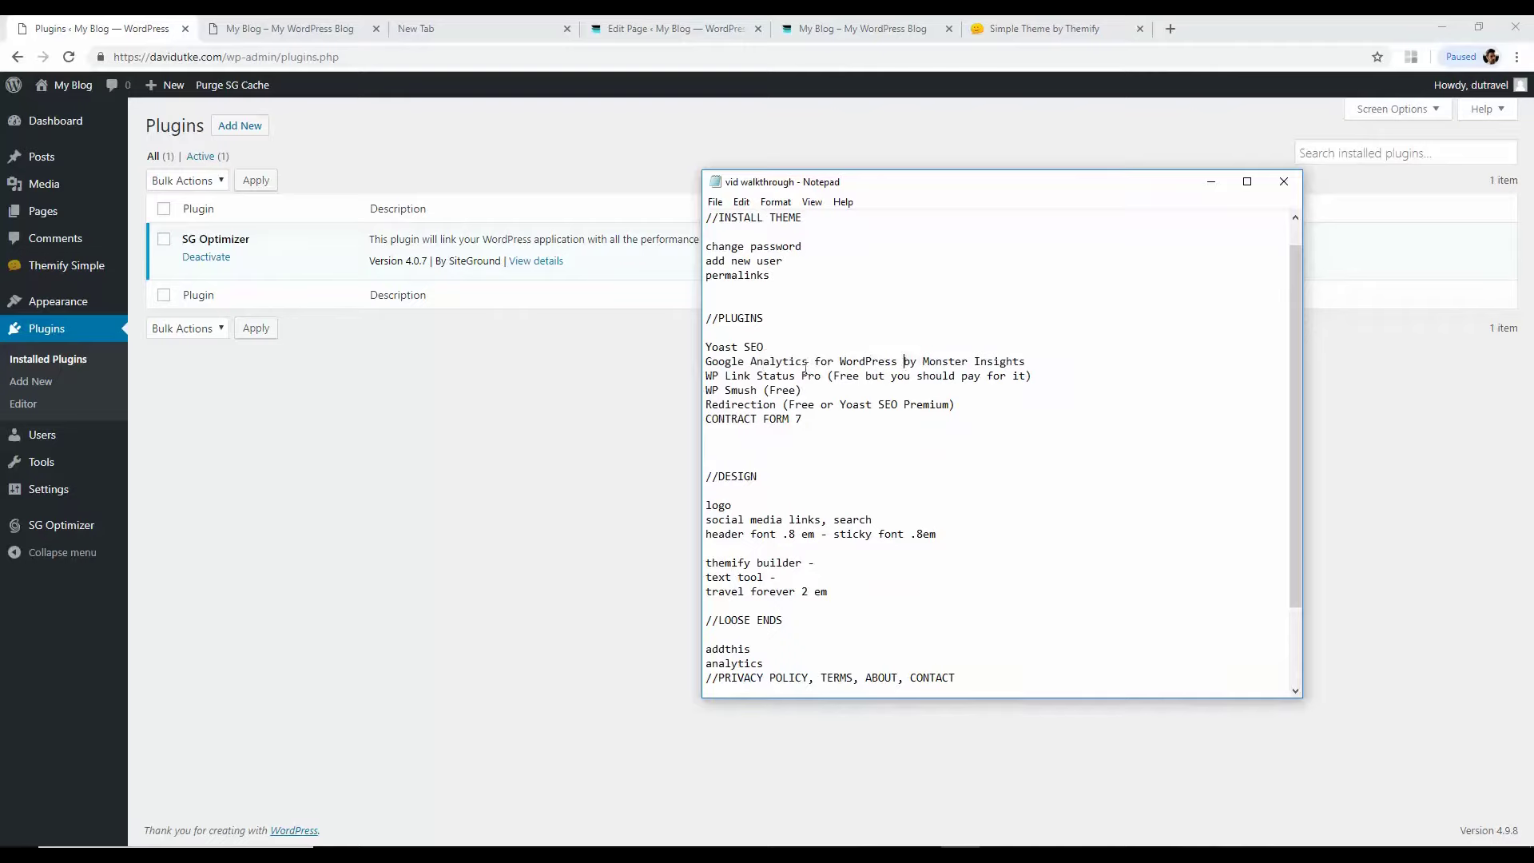
pyautogui.moveTo(720, 376); pyautogui.dragTo(706, 404)
pyautogui.moveTo(802, 419); pyautogui.dragTo(690, 425)
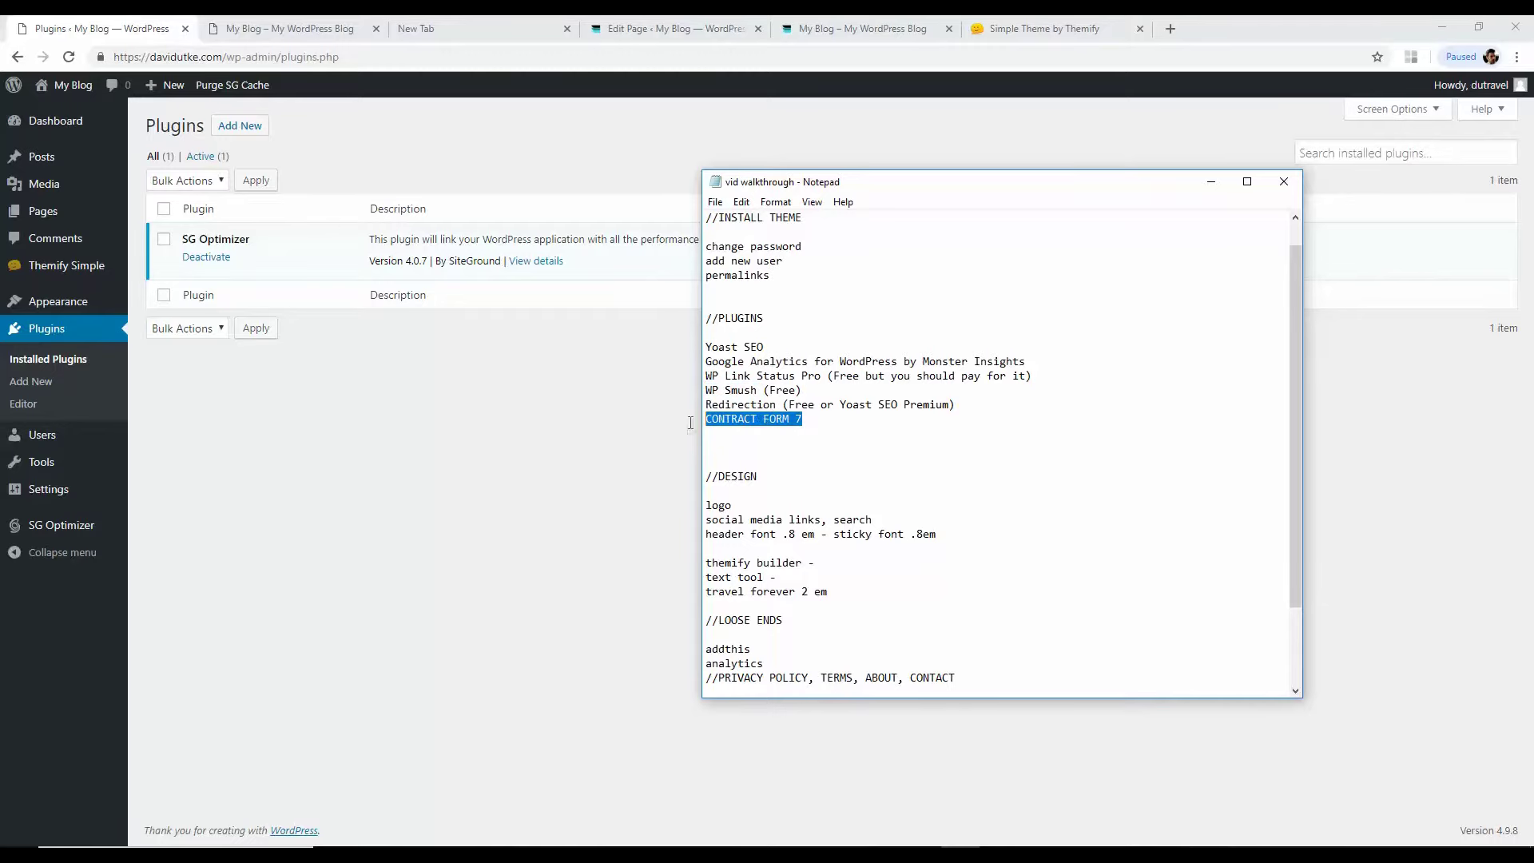
pyautogui.click(575, 404)
# Step: Search the plugin directory for "yoast" and install and activate the Yoast SEO plugin
pyautogui.click(239, 126)
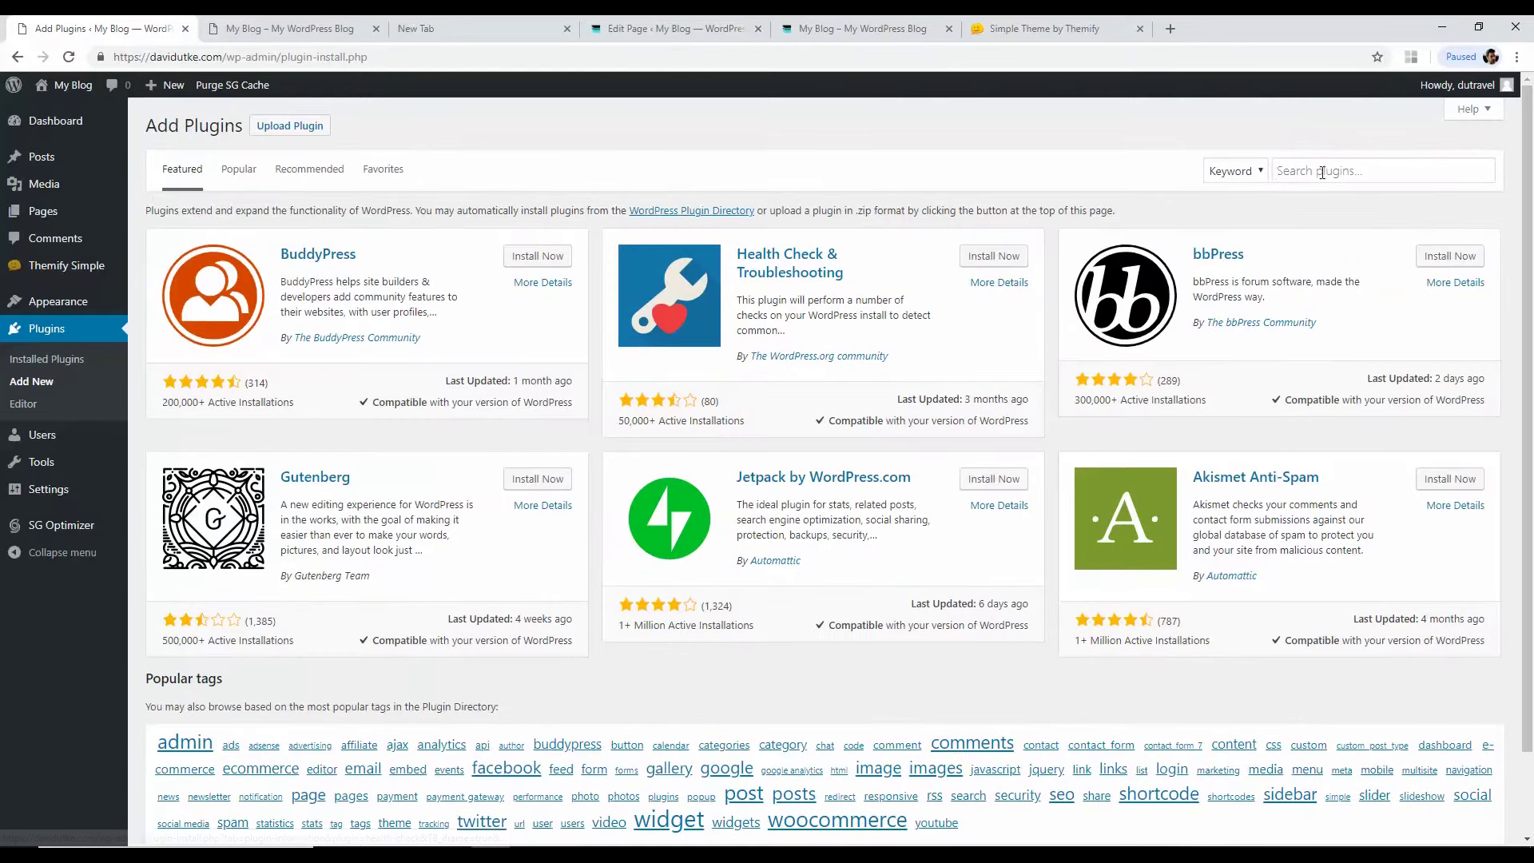
pyautogui.write('yoast')
pyautogui.press('Return')
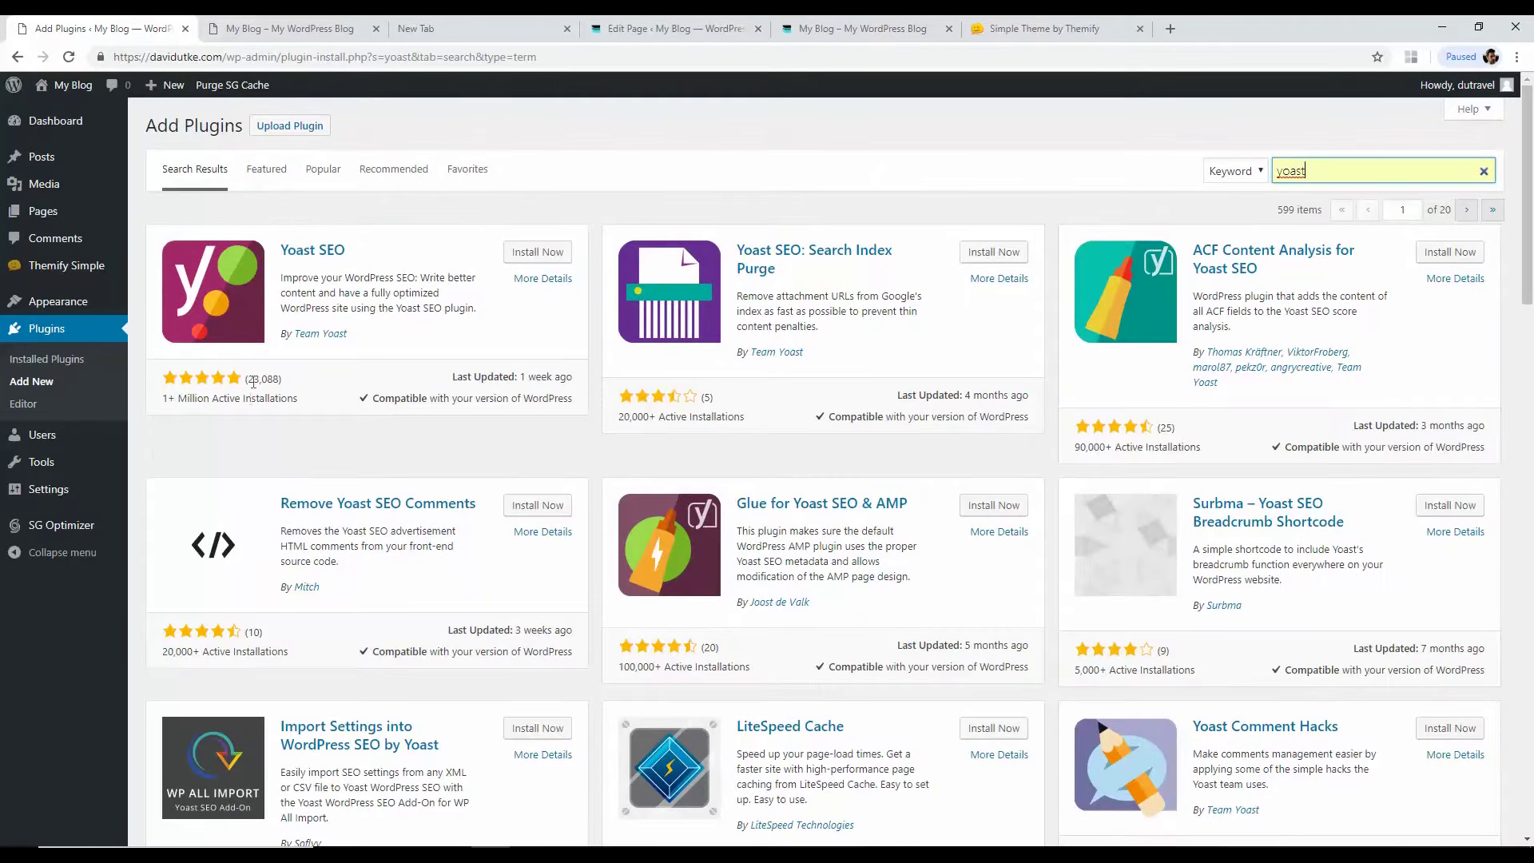
pyautogui.moveTo(168, 398); pyautogui.dragTo(245, 378)
pyautogui.click(518, 254)
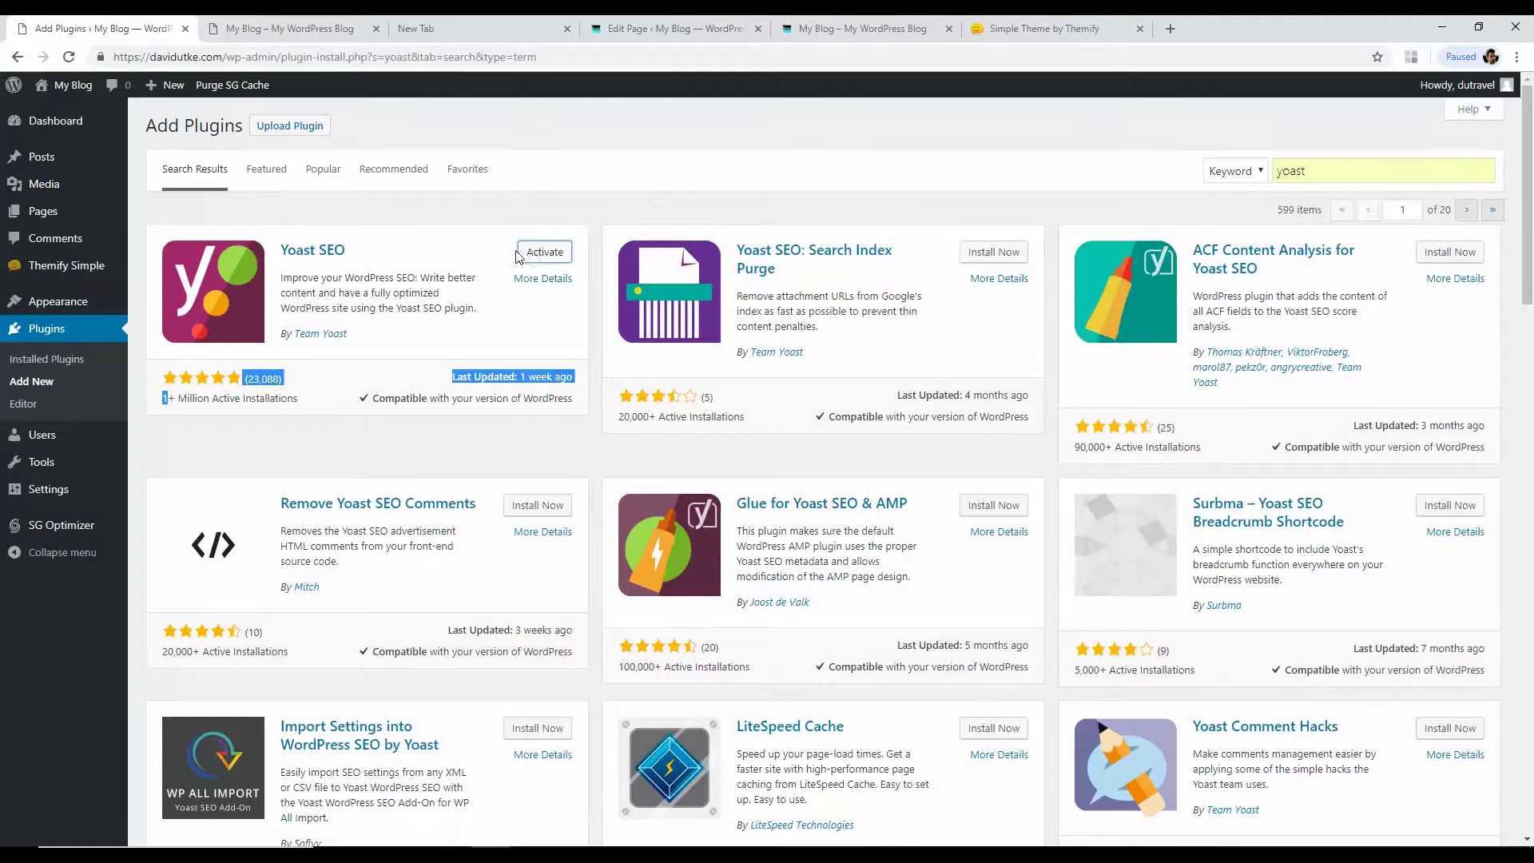
pyautogui.click(545, 254)
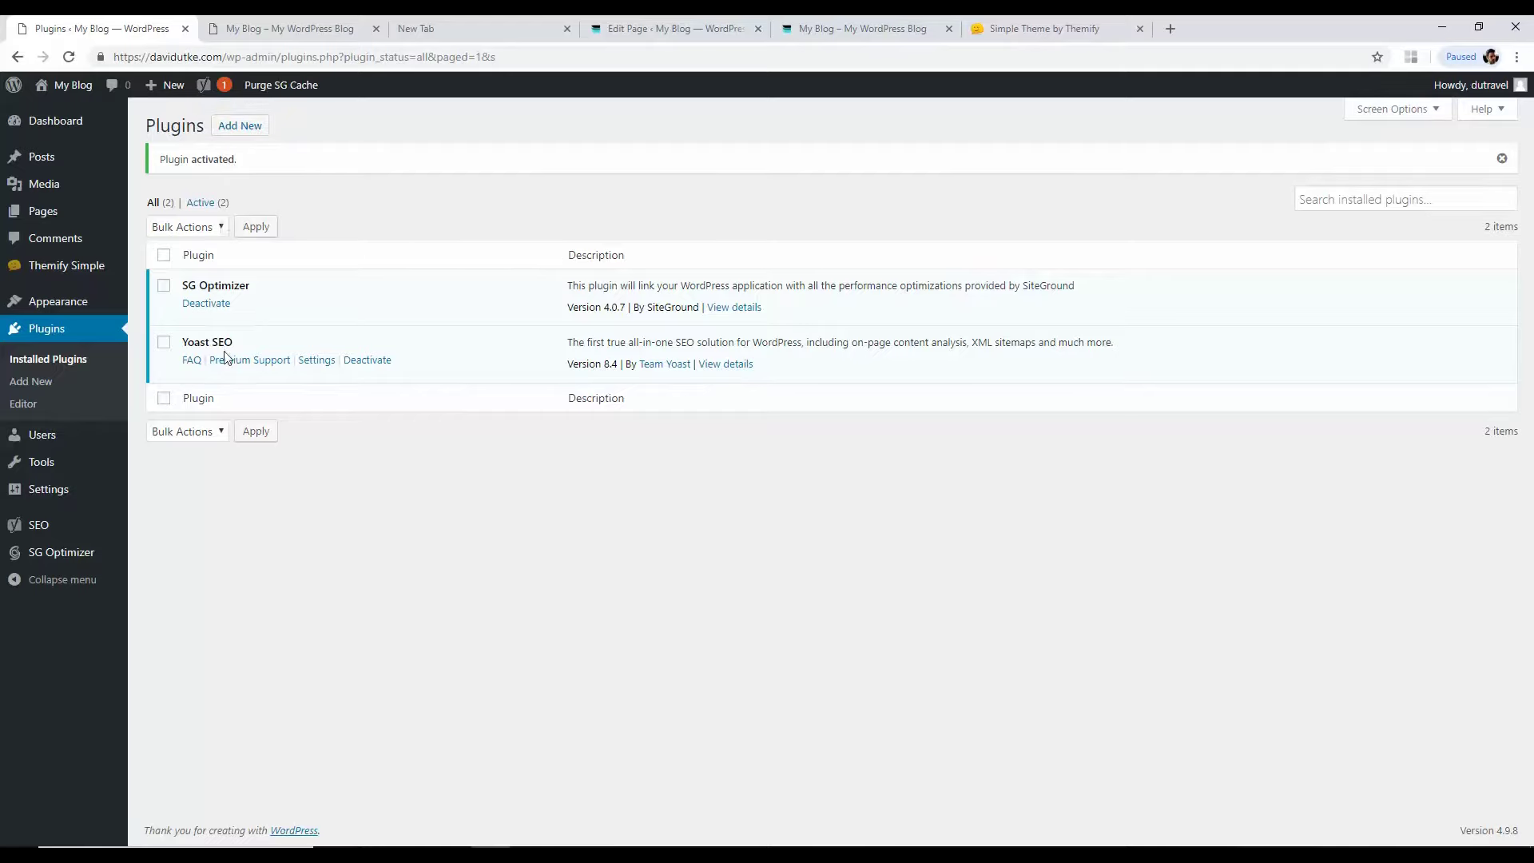
# Step: Find Google Analytics for WordPress by MonsterInsights by searching "monsterinsights", install and activate it, and dismiss the activation notice
pyautogui.click(237, 125)
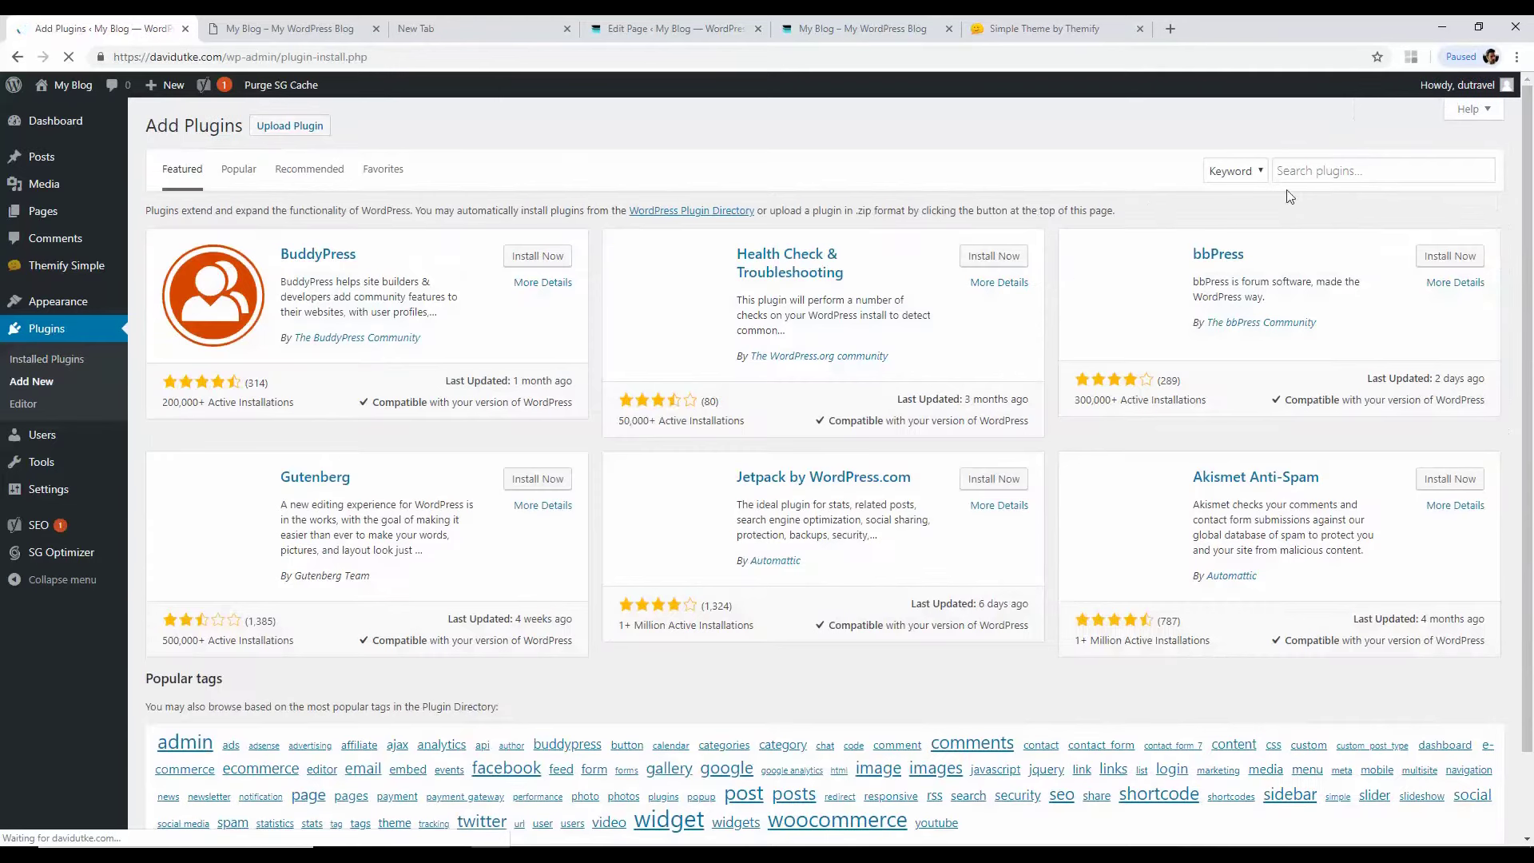
pyautogui.click(1294, 172)
pyautogui.write('m')
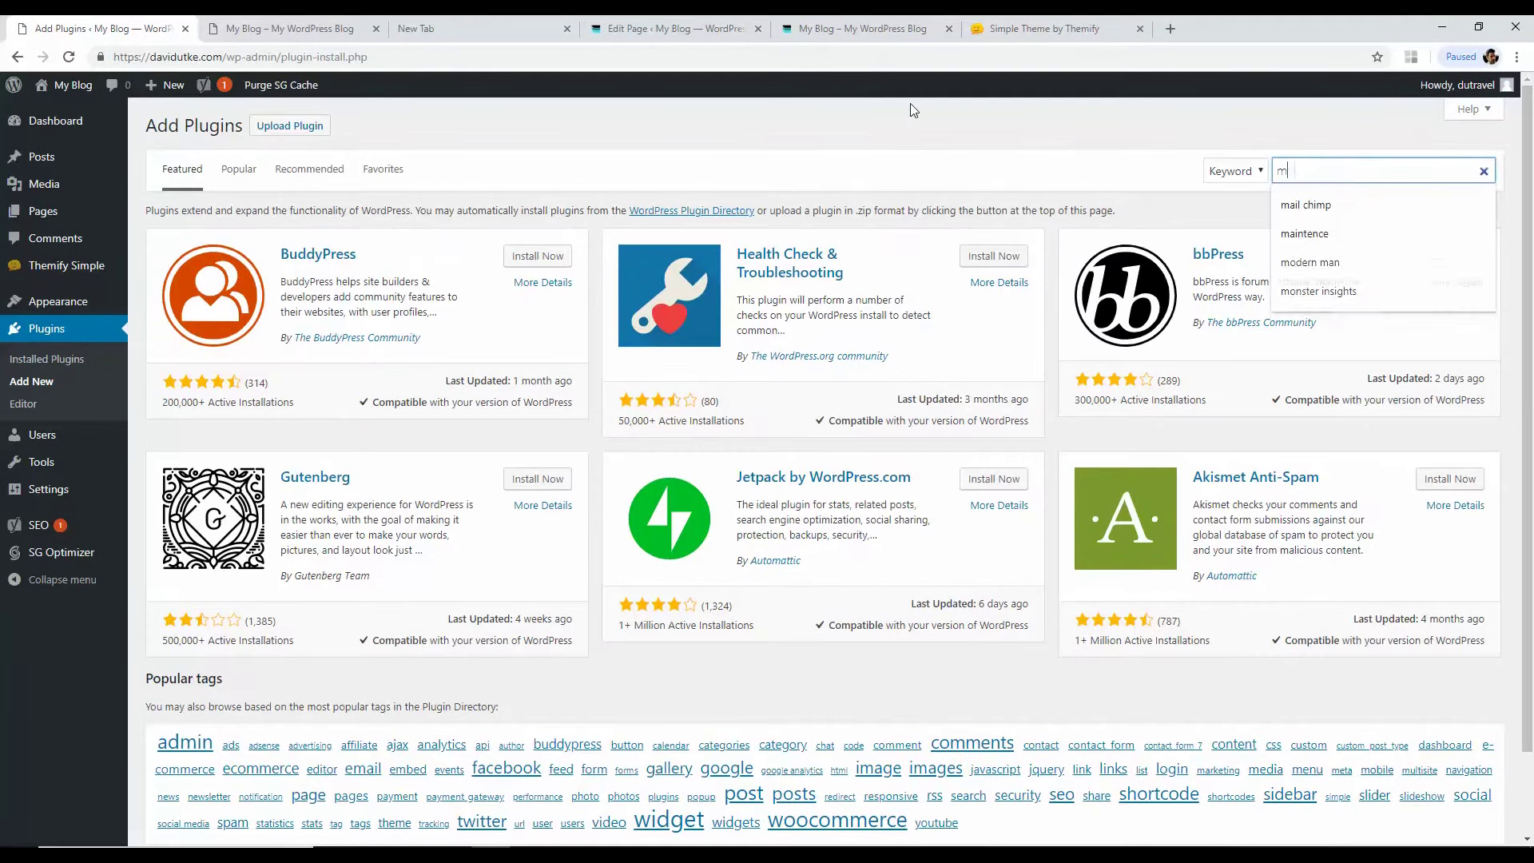
pyautogui.write('onster')
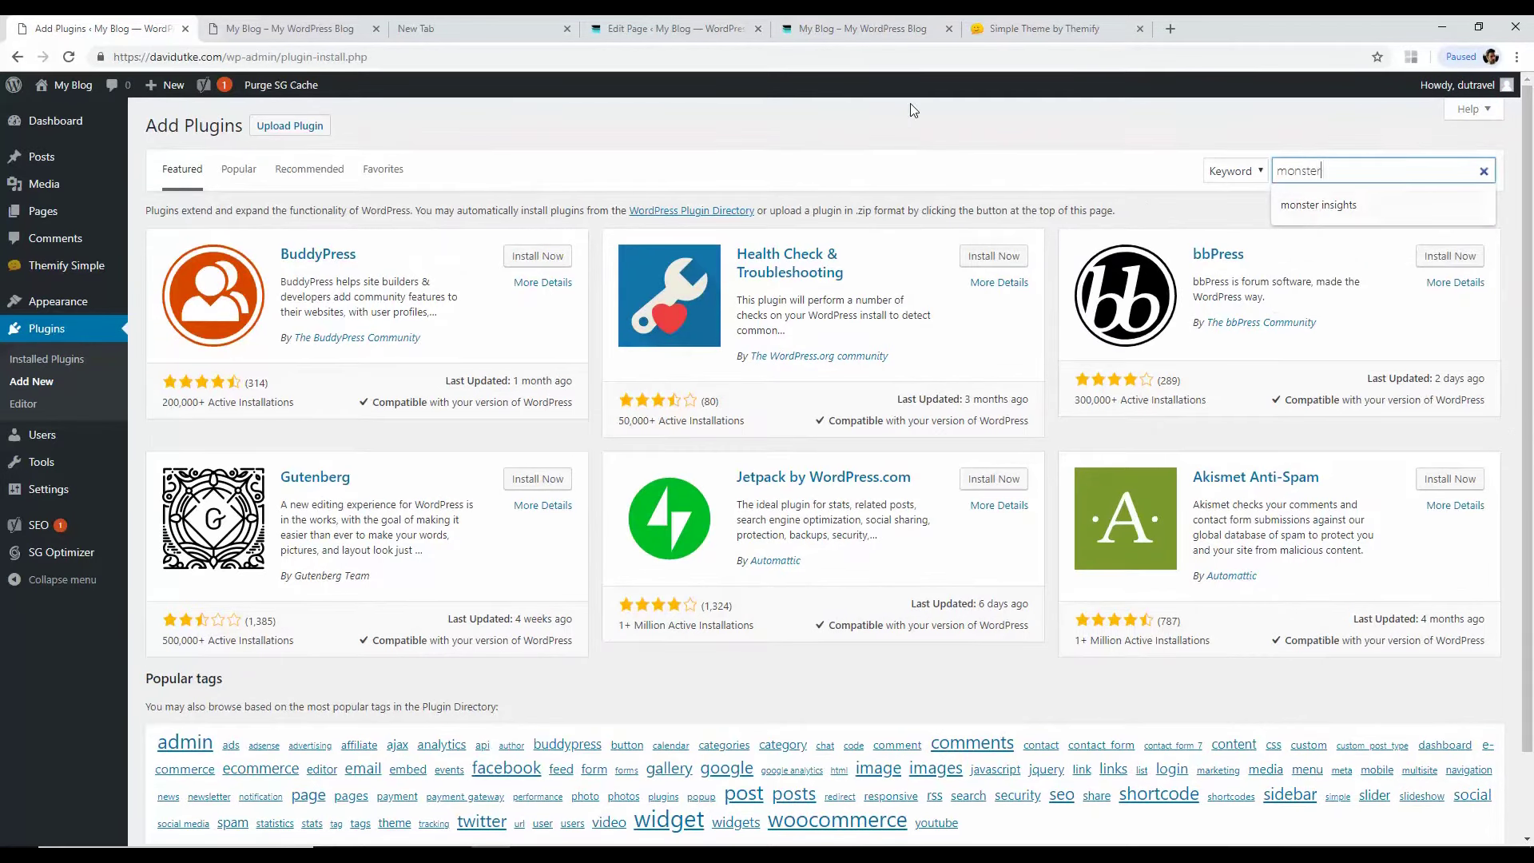
pyautogui.write('insights')
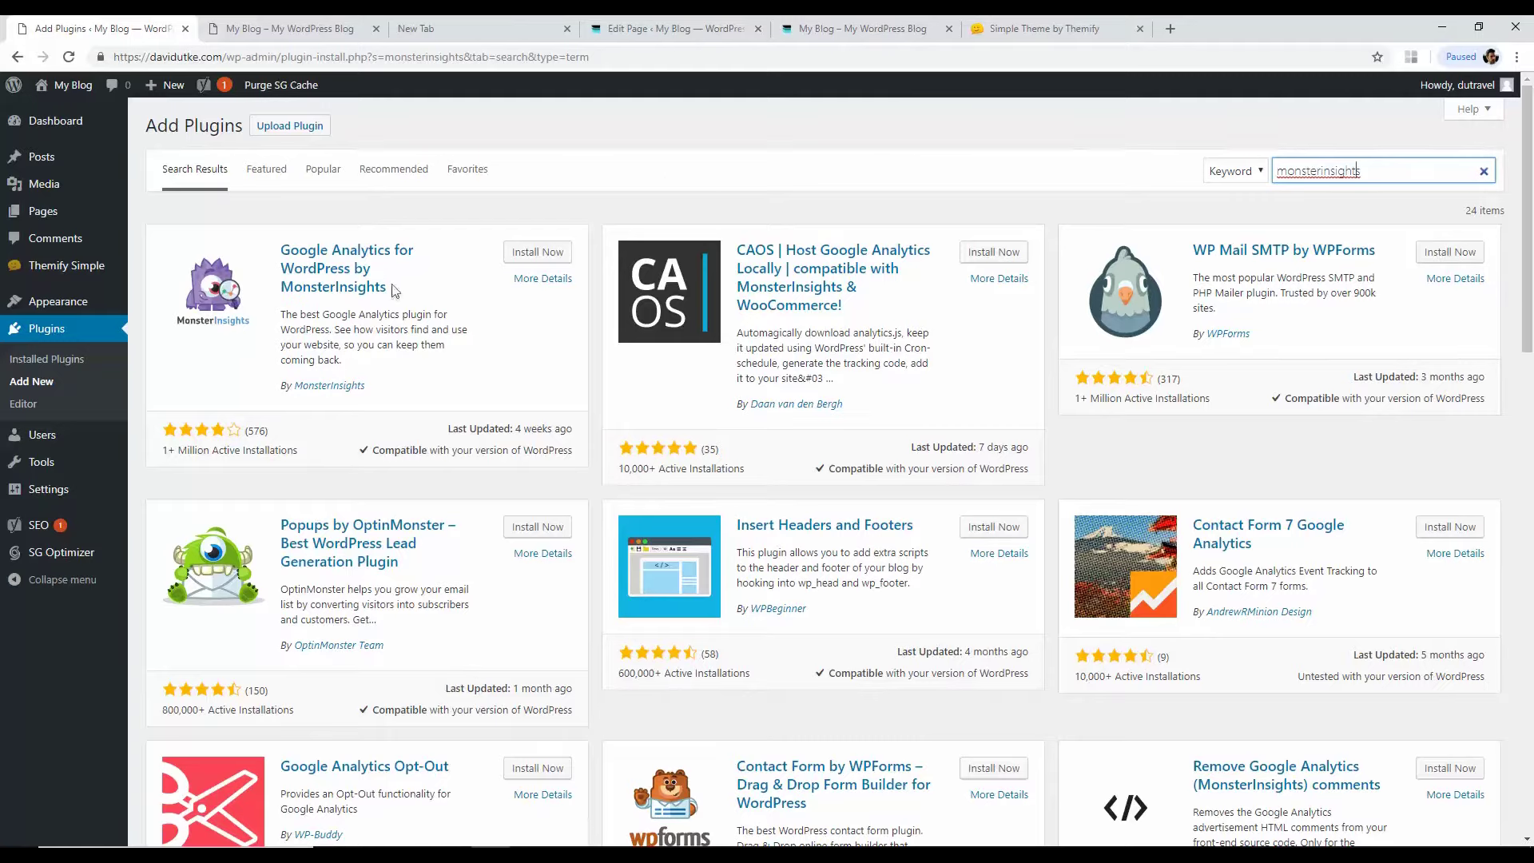
pyautogui.moveTo(396, 289); pyautogui.dragTo(280, 289)
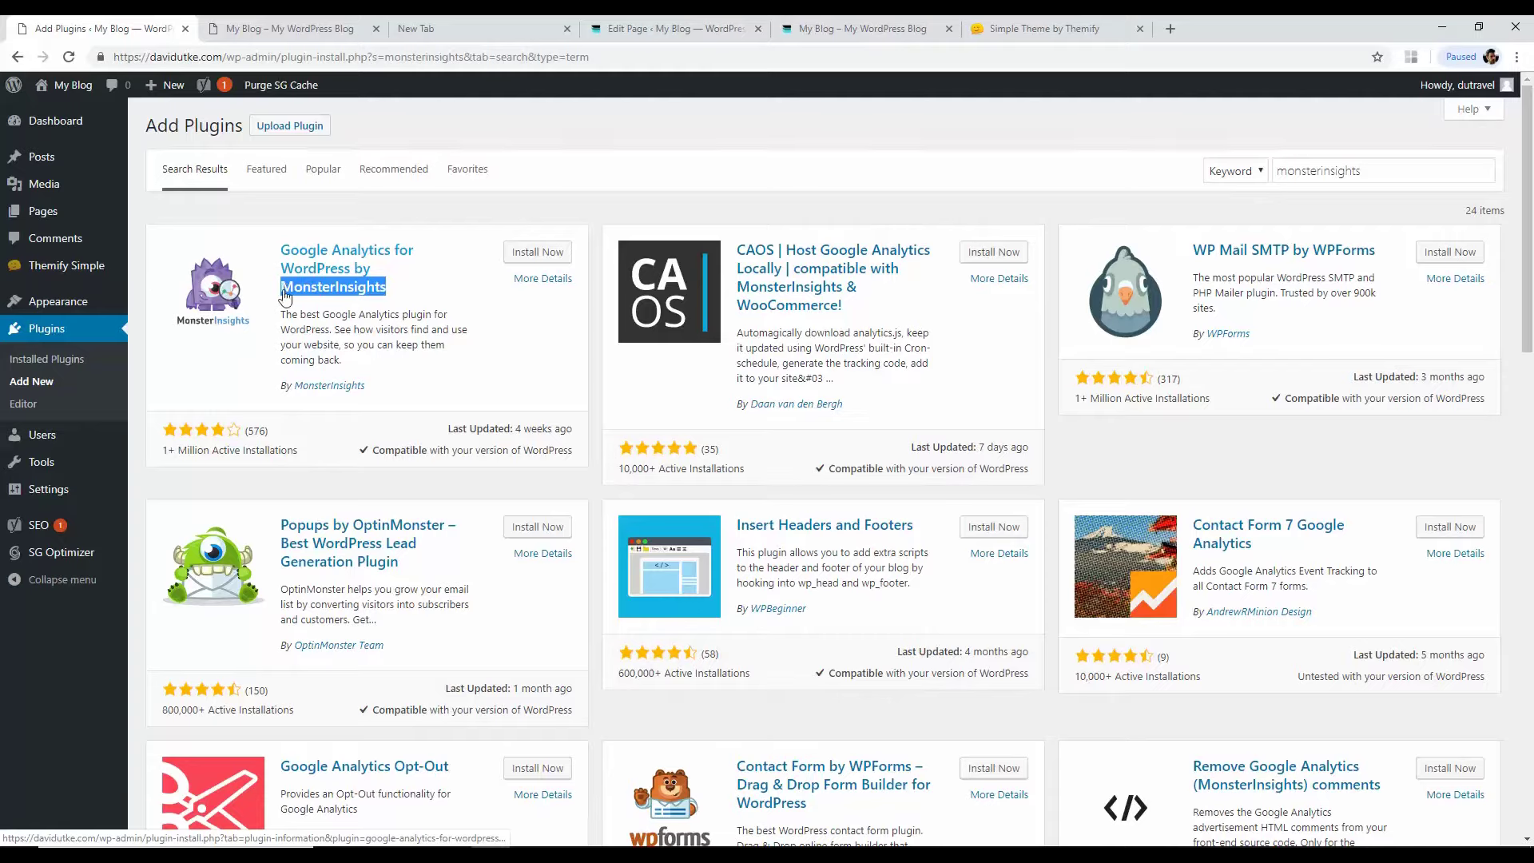
pyautogui.click(1313, 170)
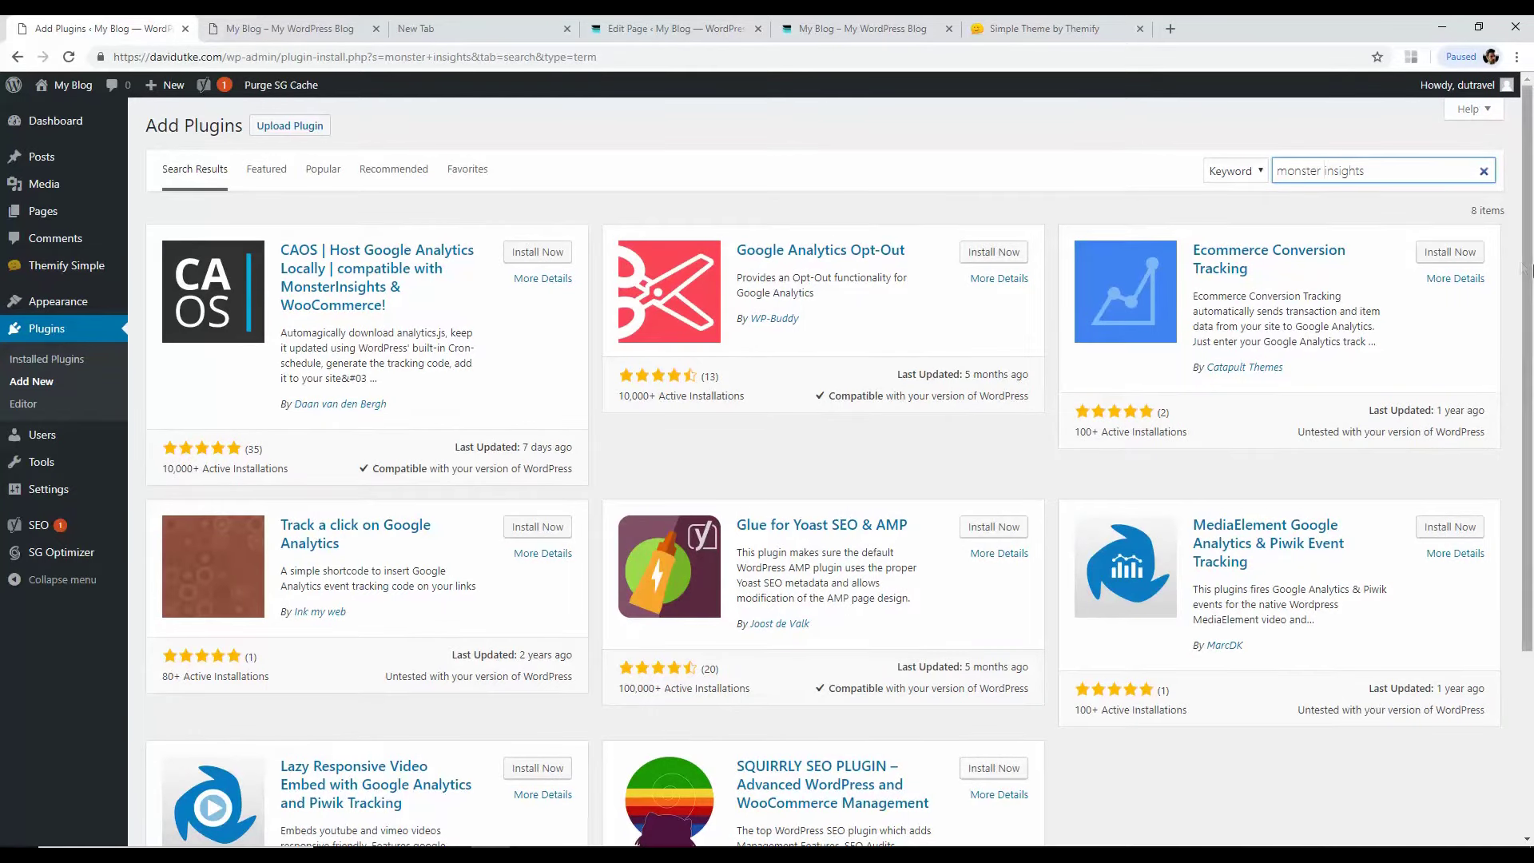
pyautogui.press('BackSpace')
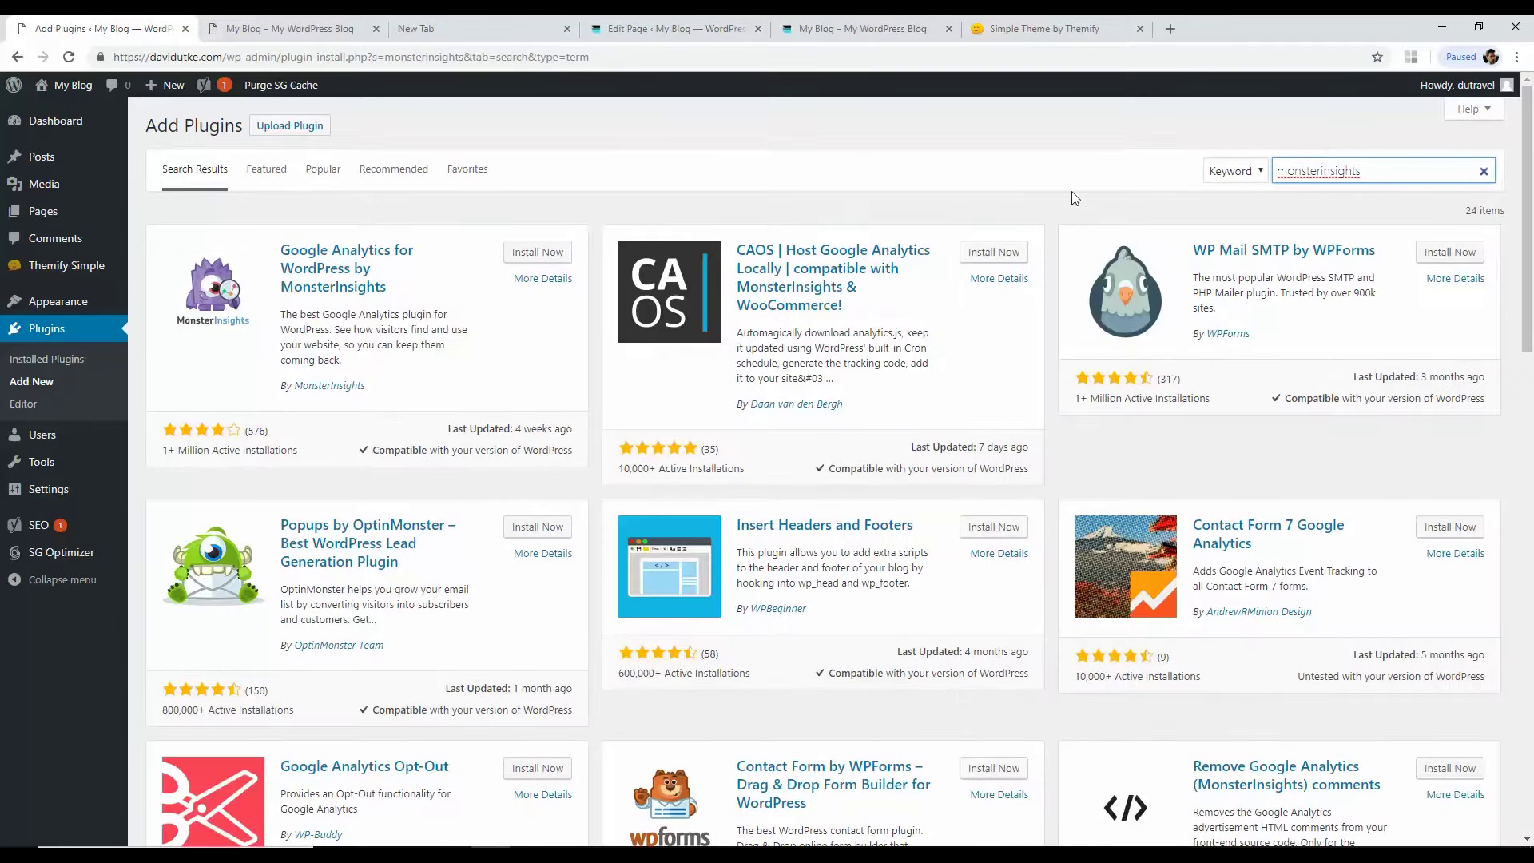
pyautogui.click(528, 253)
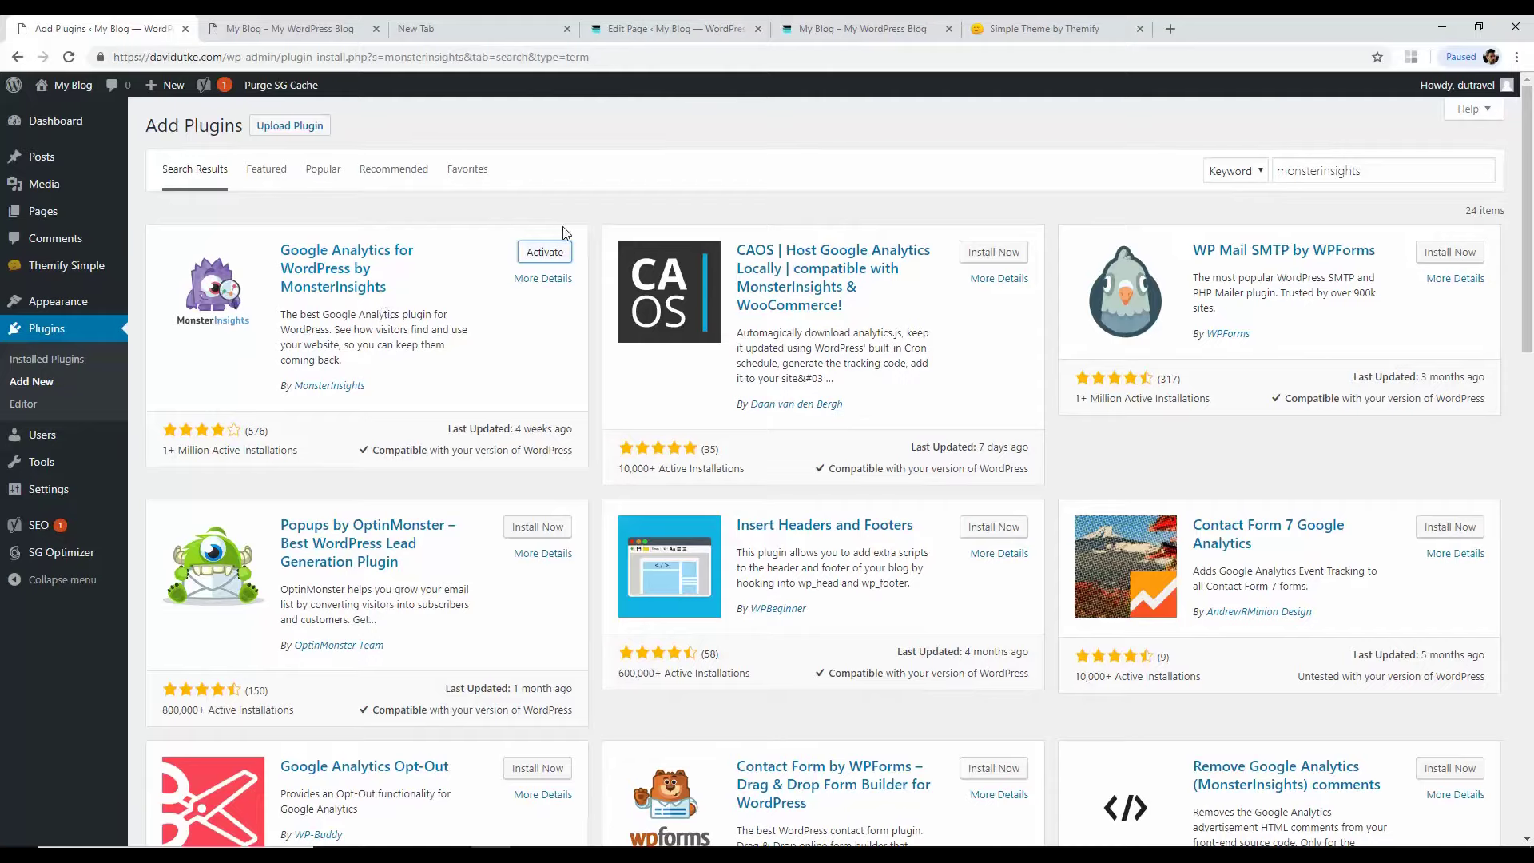
pyautogui.click(557, 251)
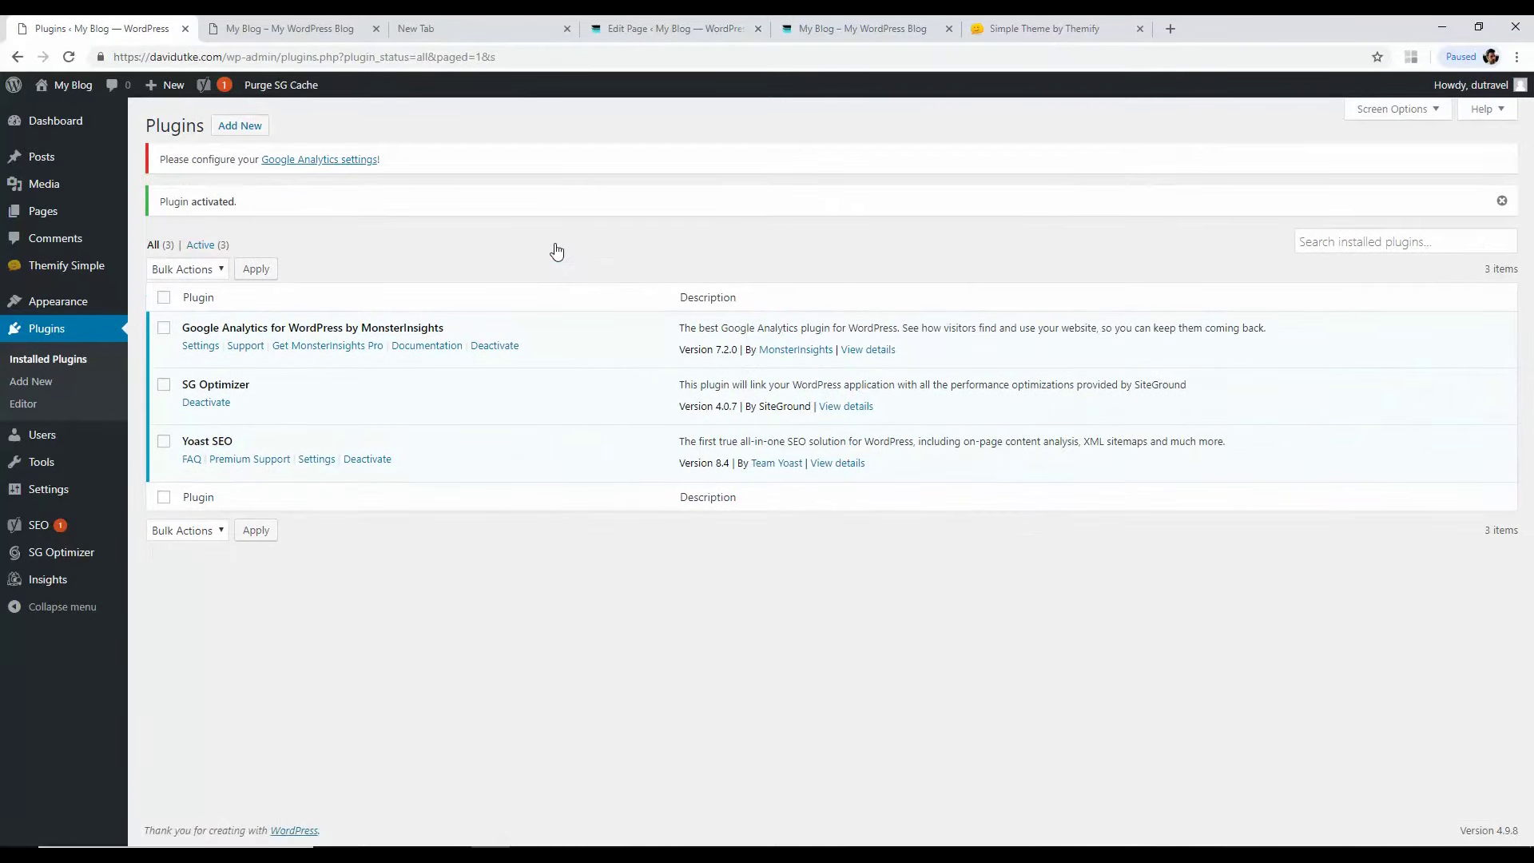
pyautogui.click(1502, 201)
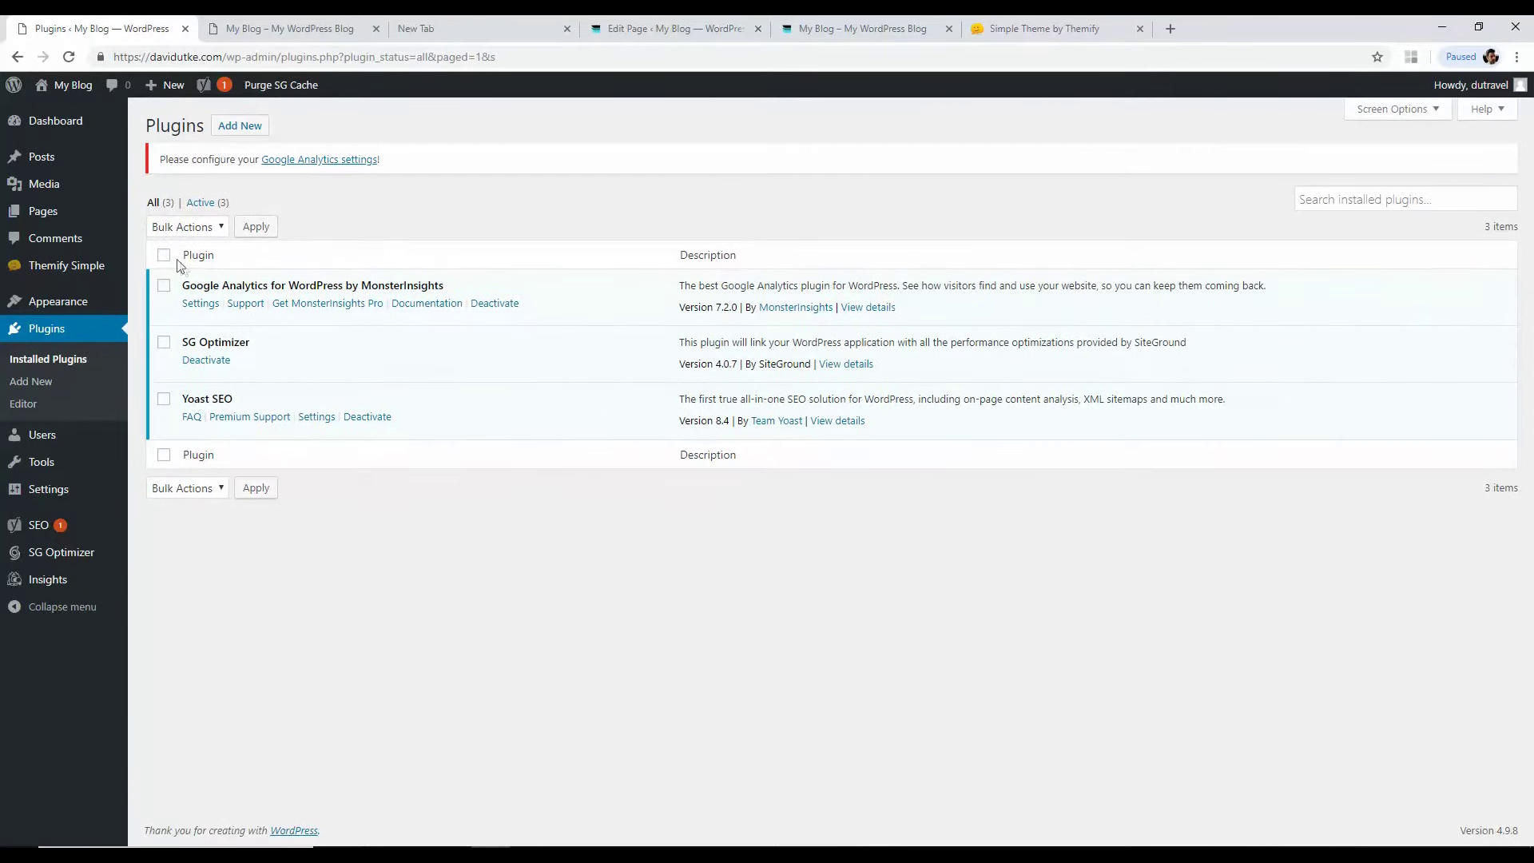
# Step: Check the plugin list in the Notepad notes and search the plugin directory for "wp link status pro"
pyautogui.click(966, 823)
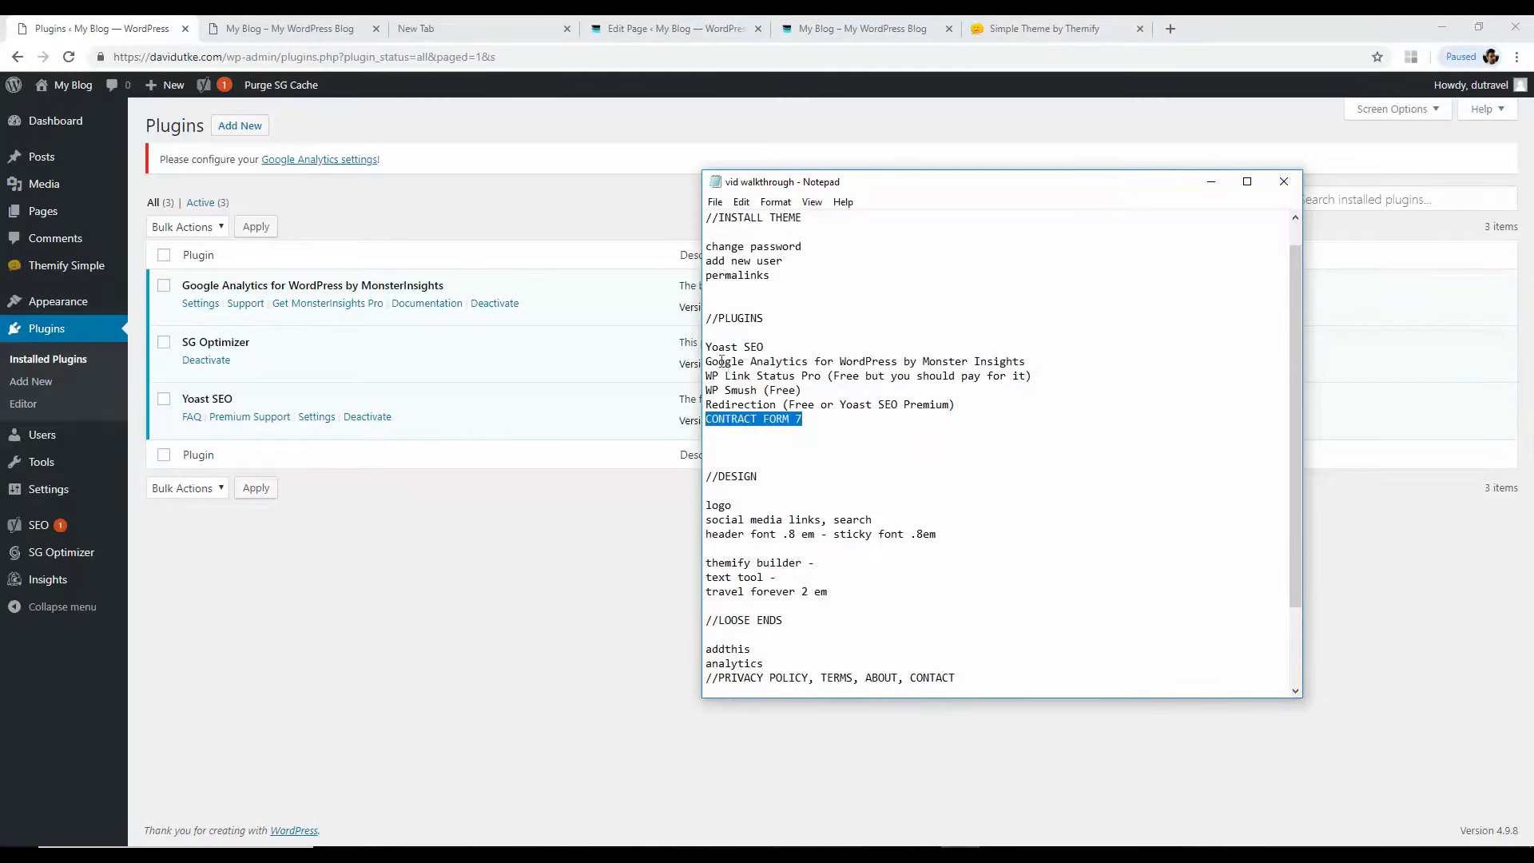
pyautogui.click(569, 216)
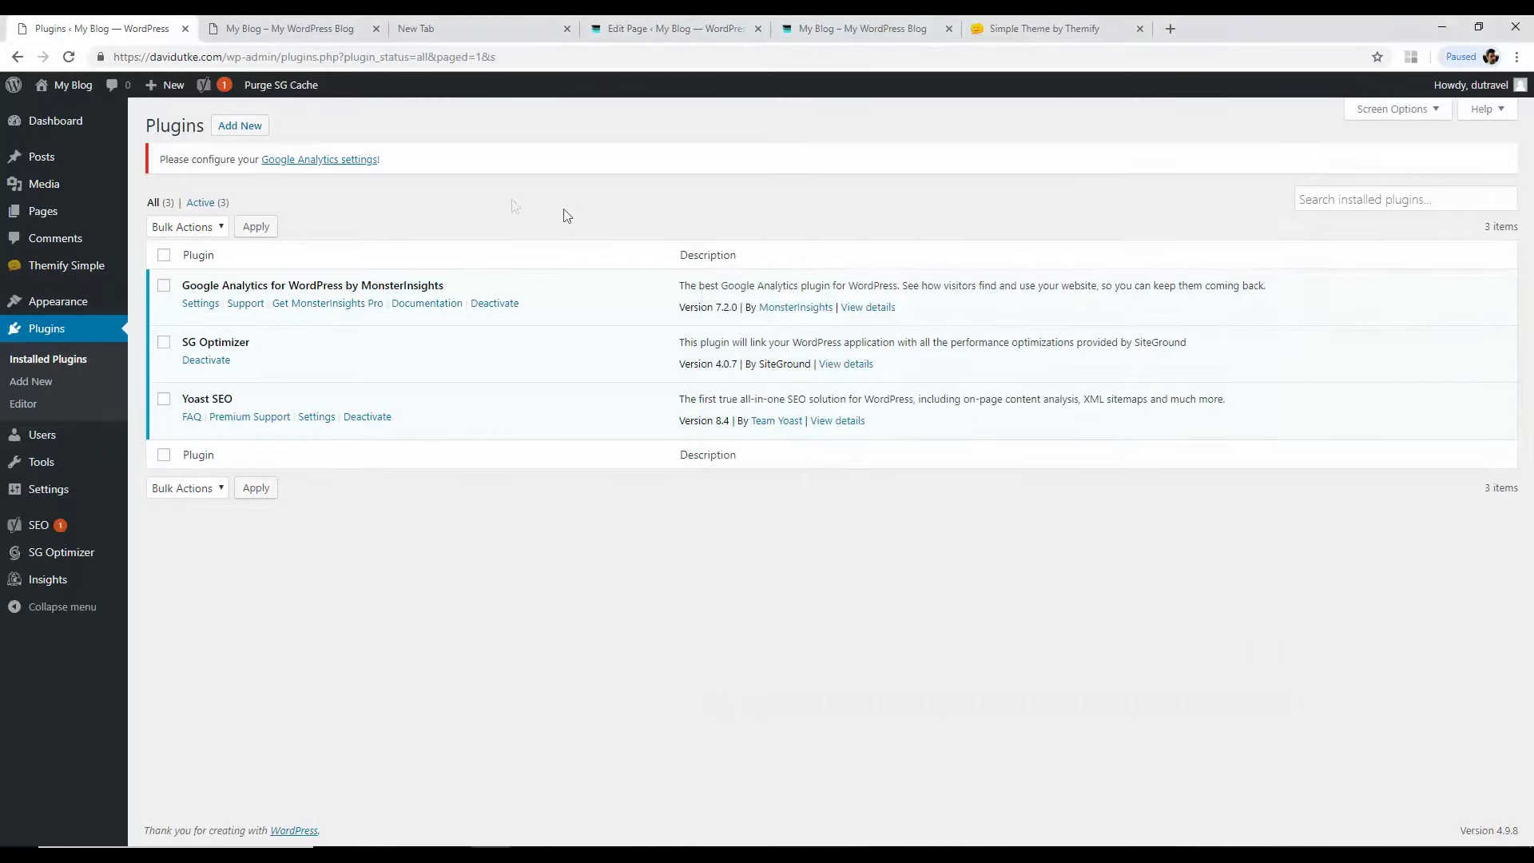
pyautogui.click(237, 125)
pyautogui.write('wp link')
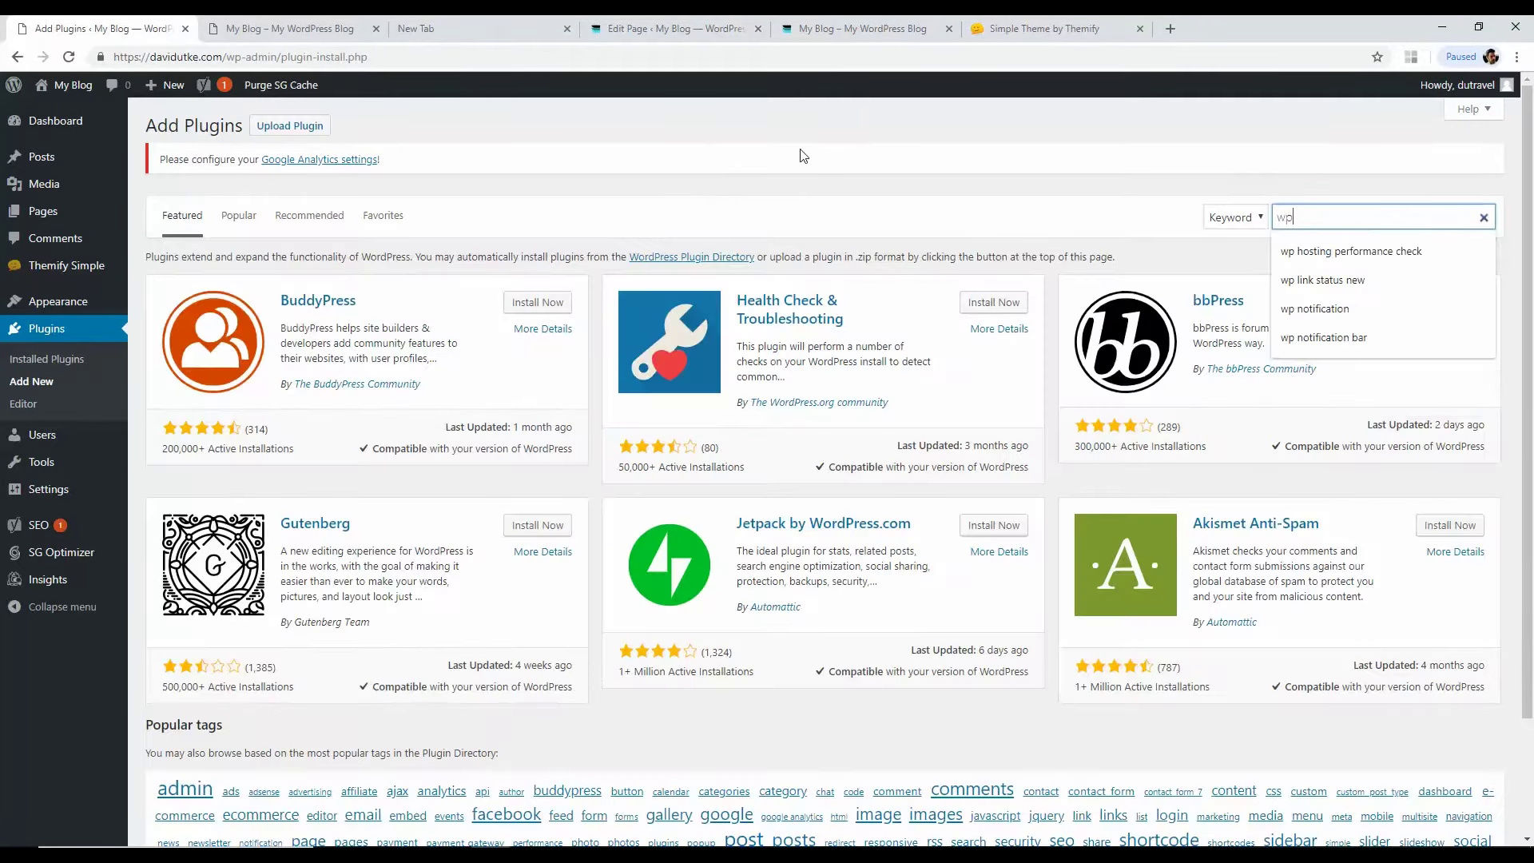
pyautogui.write(' status pro')
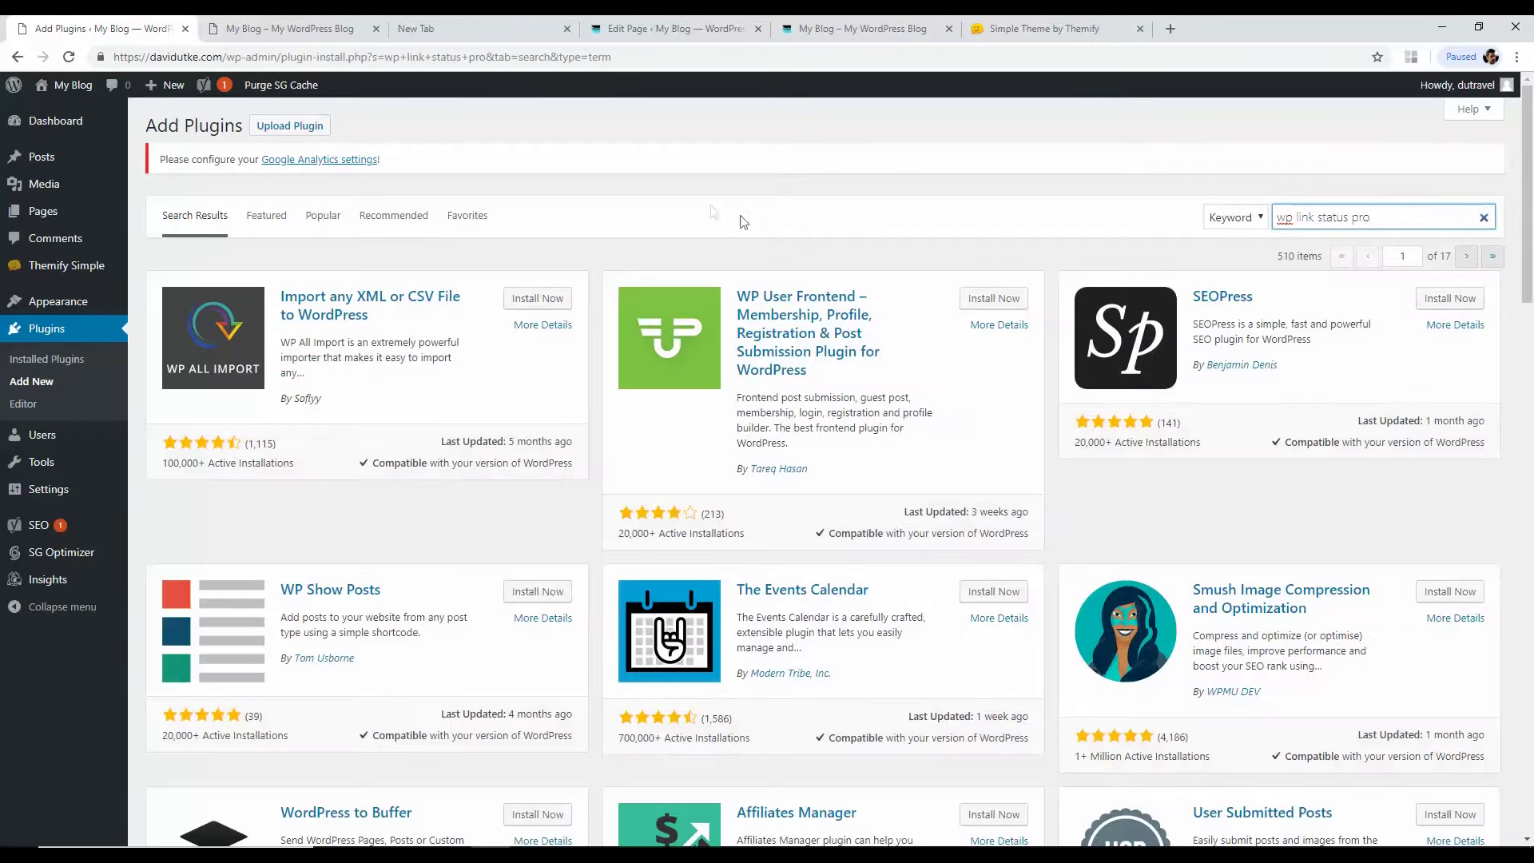
# Step: Shorten the plugin search to "wp link status", install and activate WP Broken Link Status Checker, and dismiss the activation notice
pyautogui.press('BackSpace')
pyautogui.press('BackSpace')
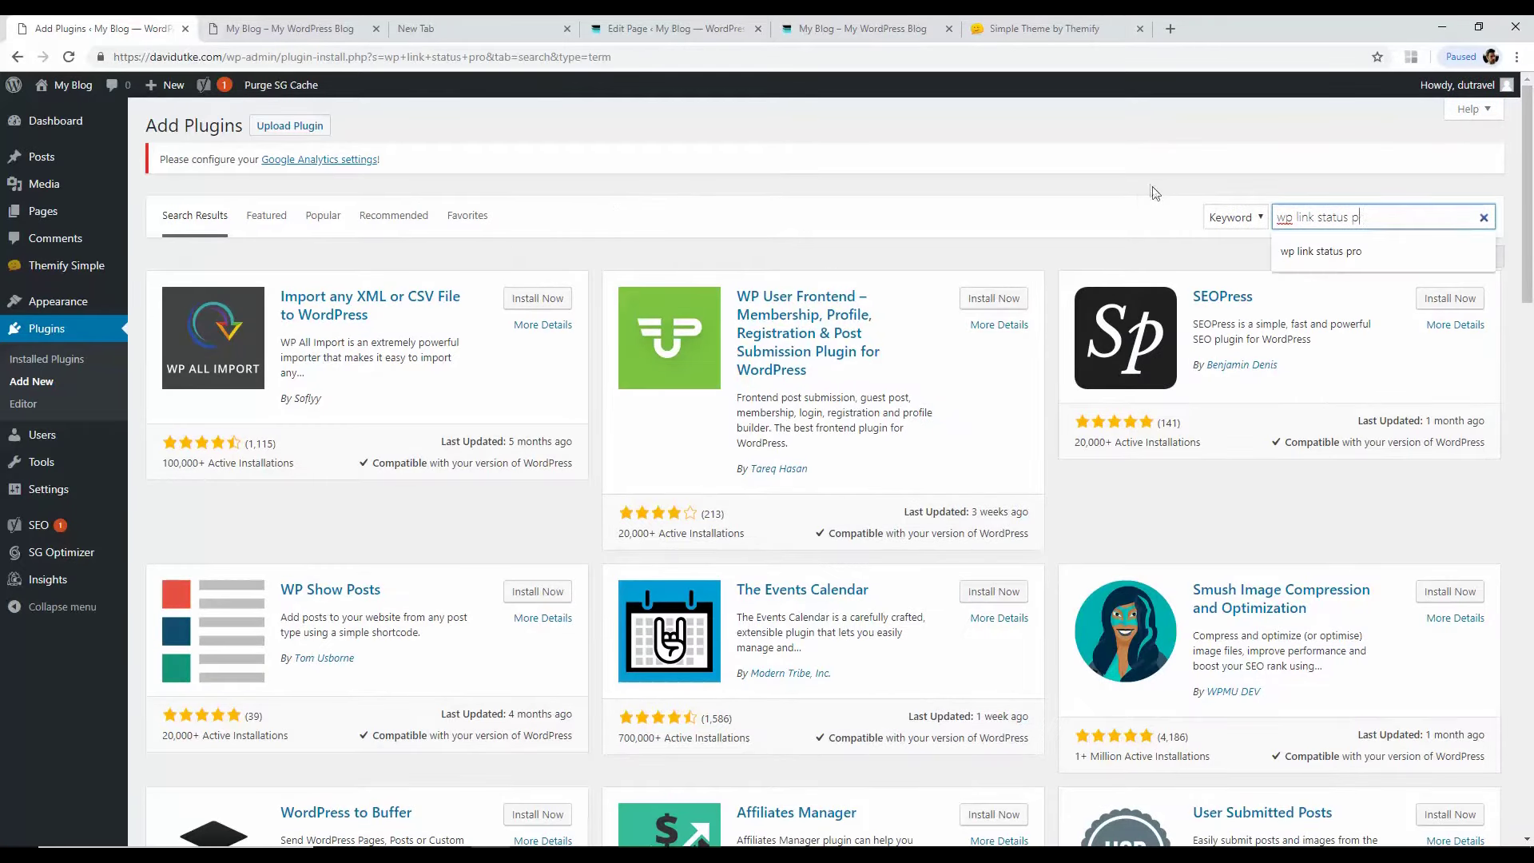
pyautogui.press('BackSpace')
pyautogui.press('BackSpace')
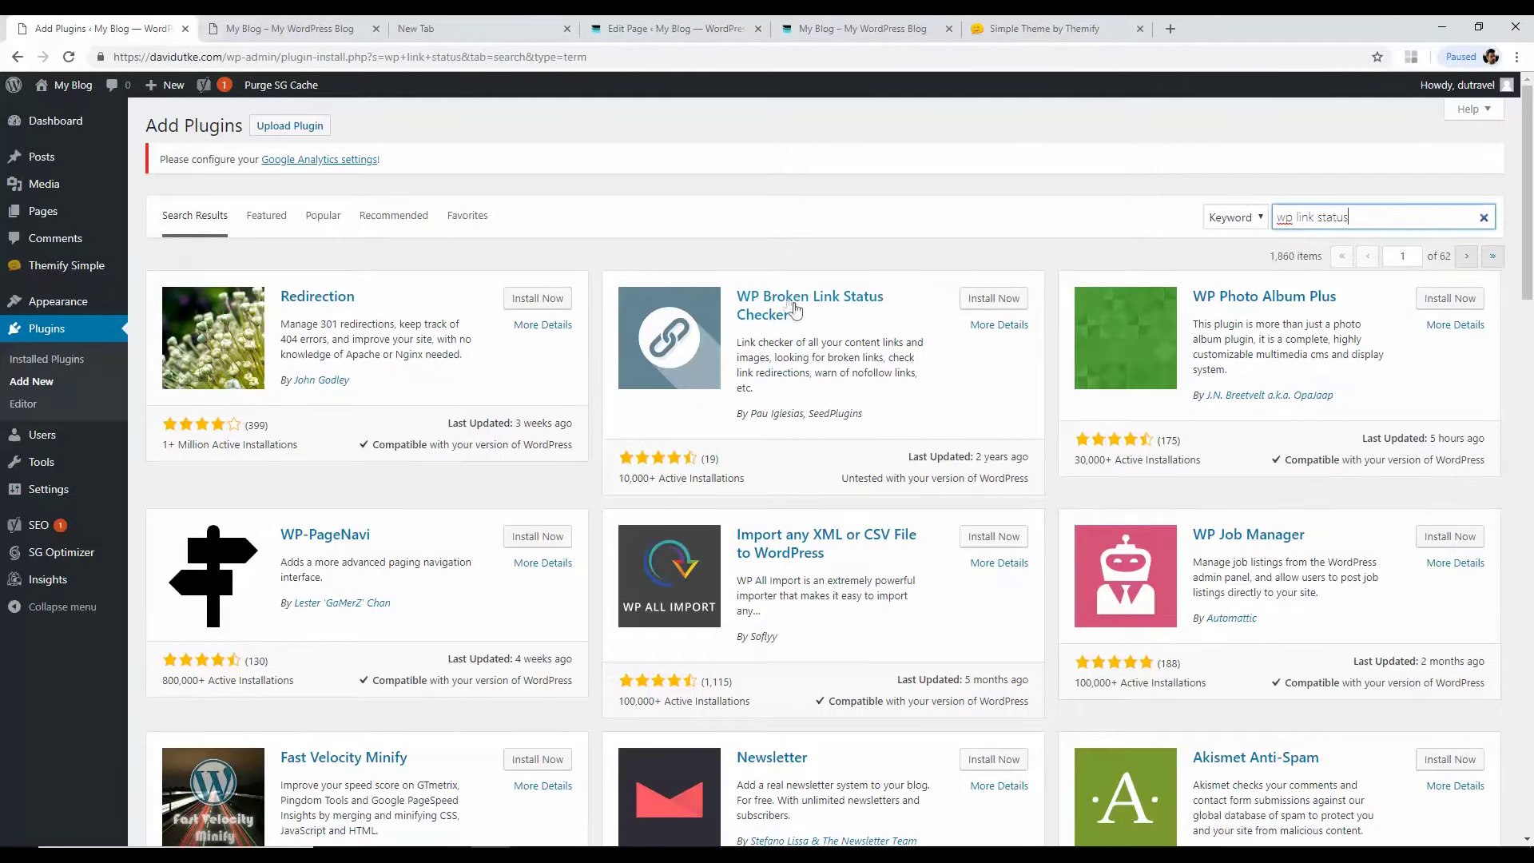
pyautogui.click(990, 300)
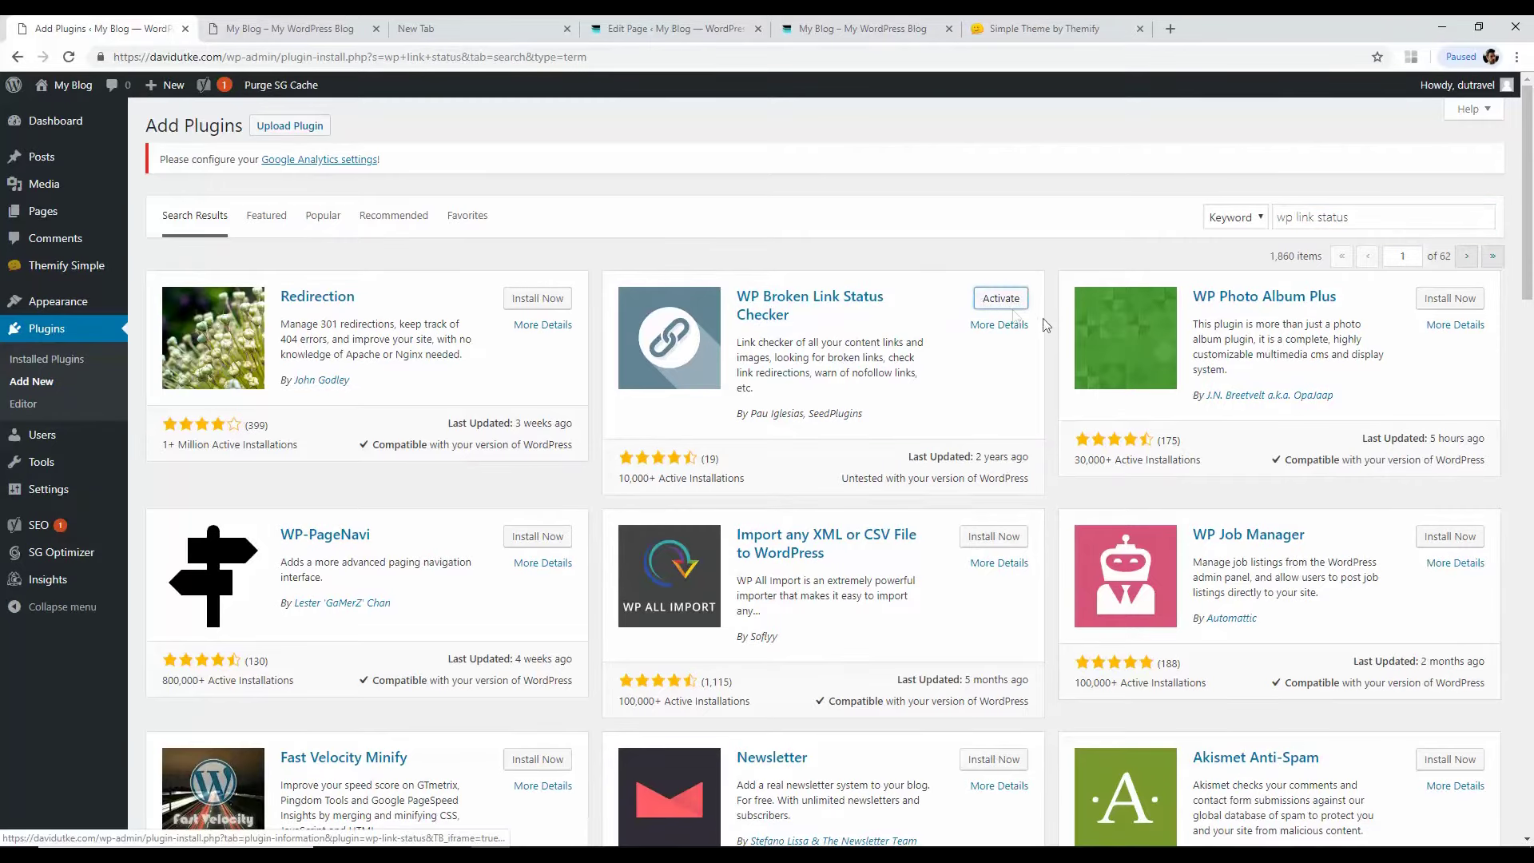
pyautogui.click(991, 303)
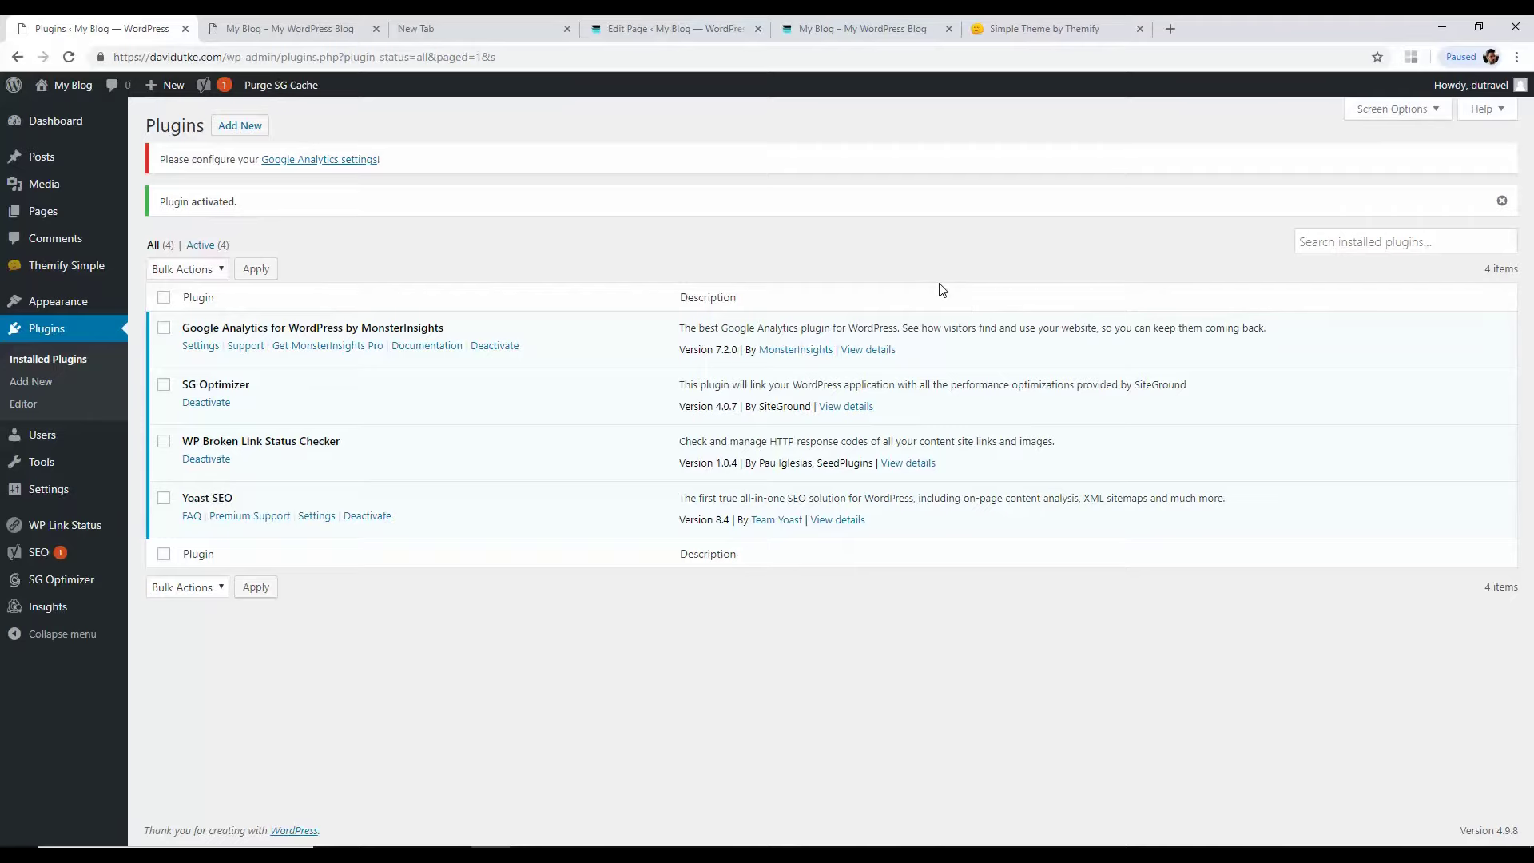
pyautogui.click(1503, 201)
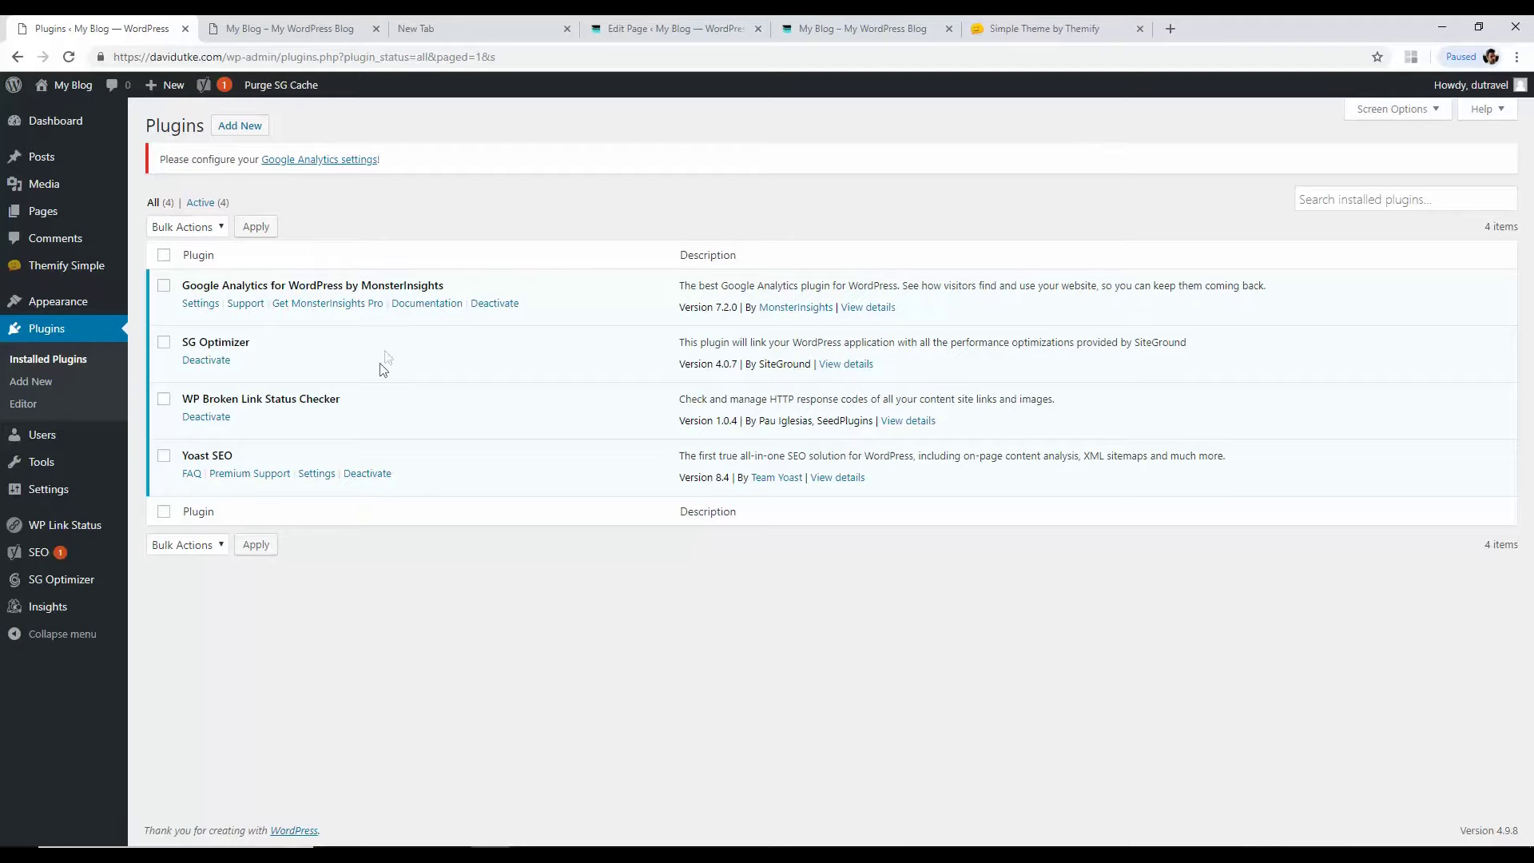
# Step: Return to adding plugins, check the plugin list in the Notepad notes, and search the directory for "wp smush"
pyautogui.click(238, 126)
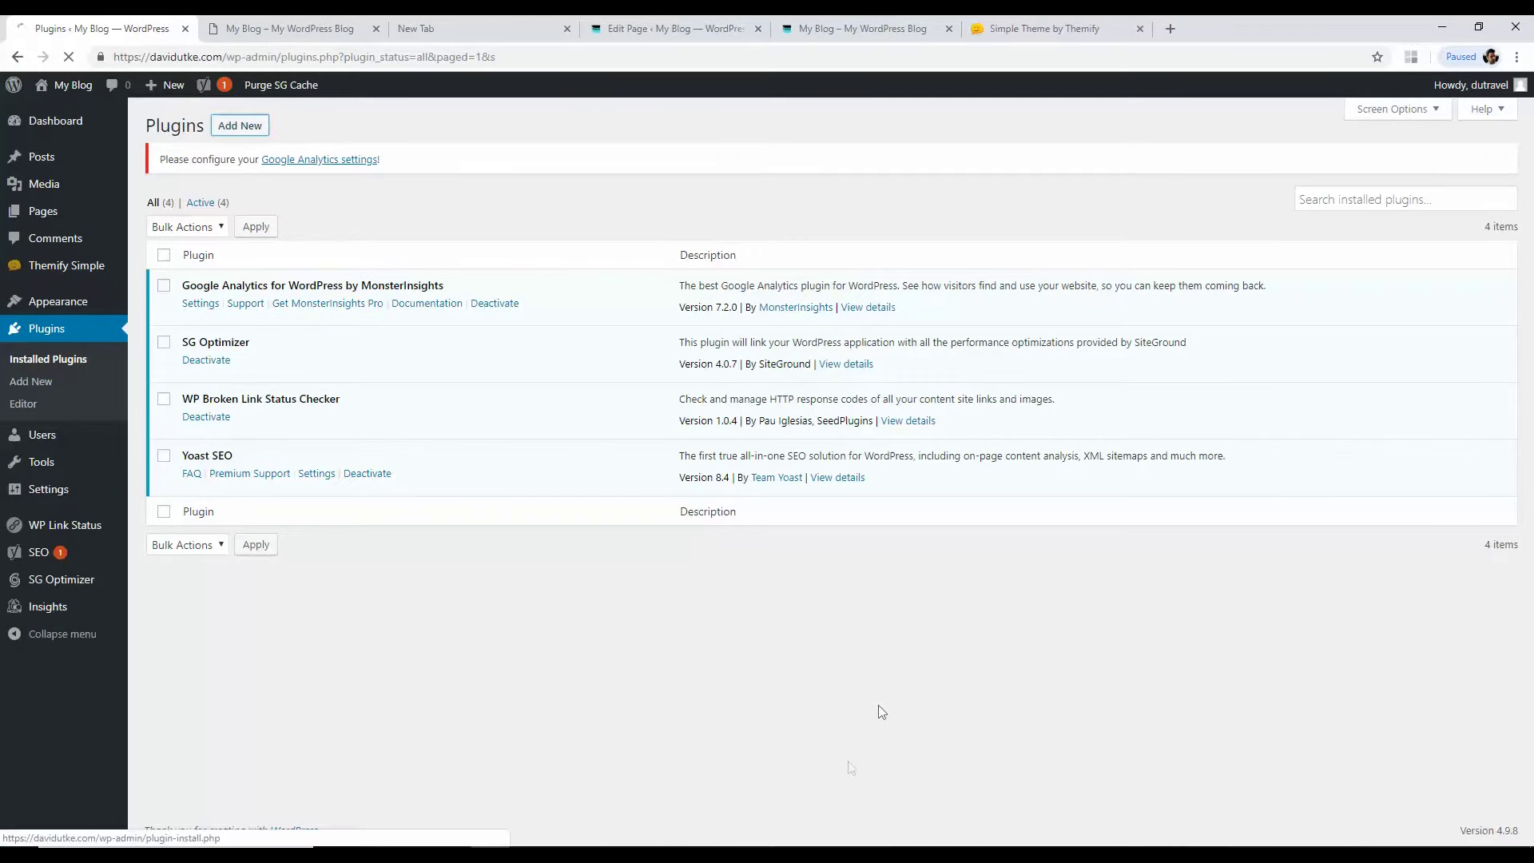
pyautogui.click(889, 825)
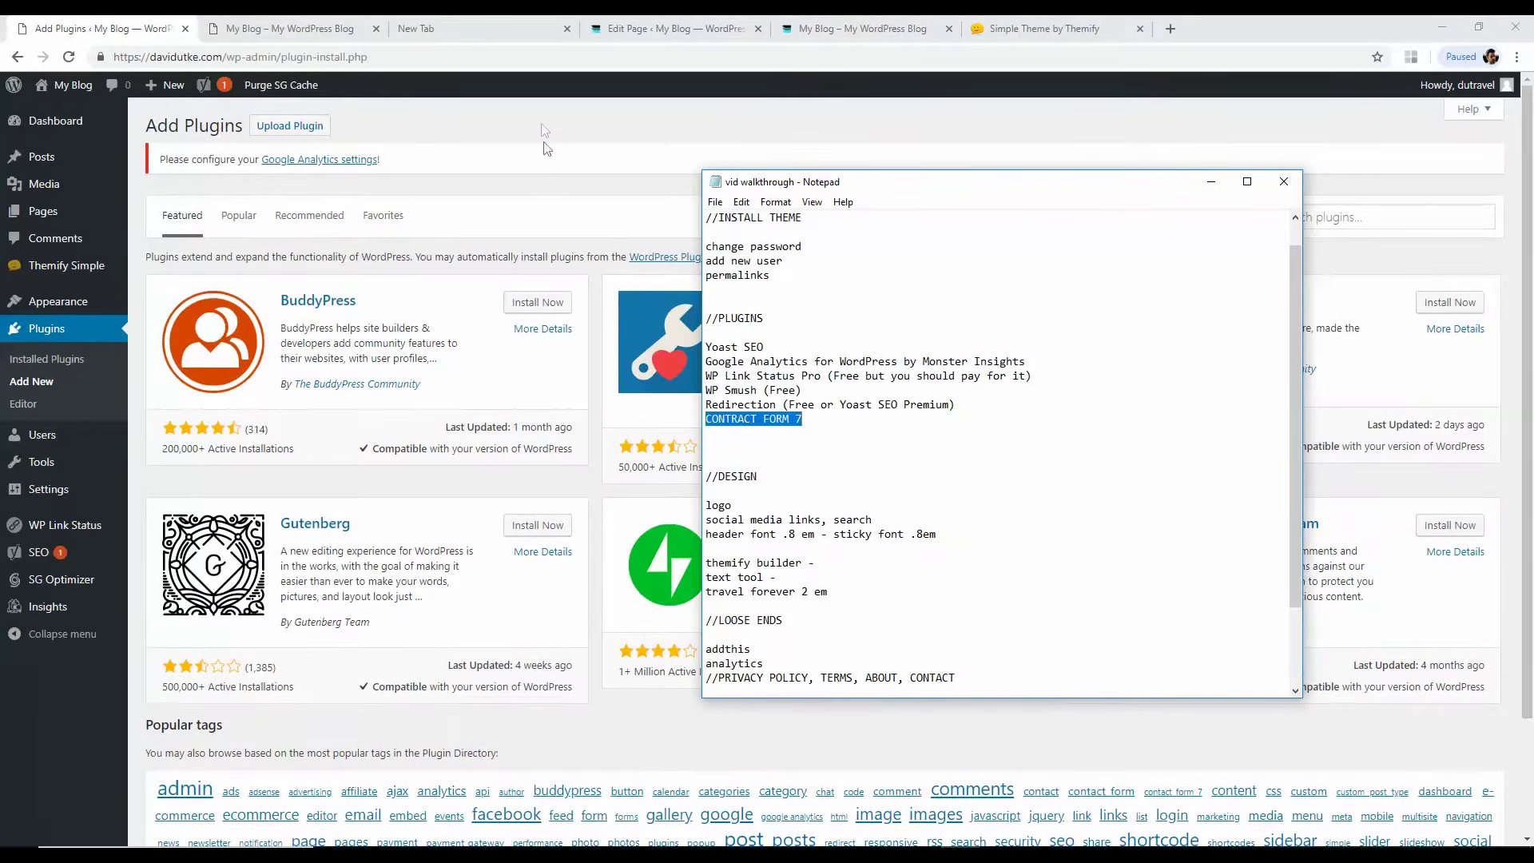
pyautogui.click(583, 148)
pyautogui.click(1310, 217)
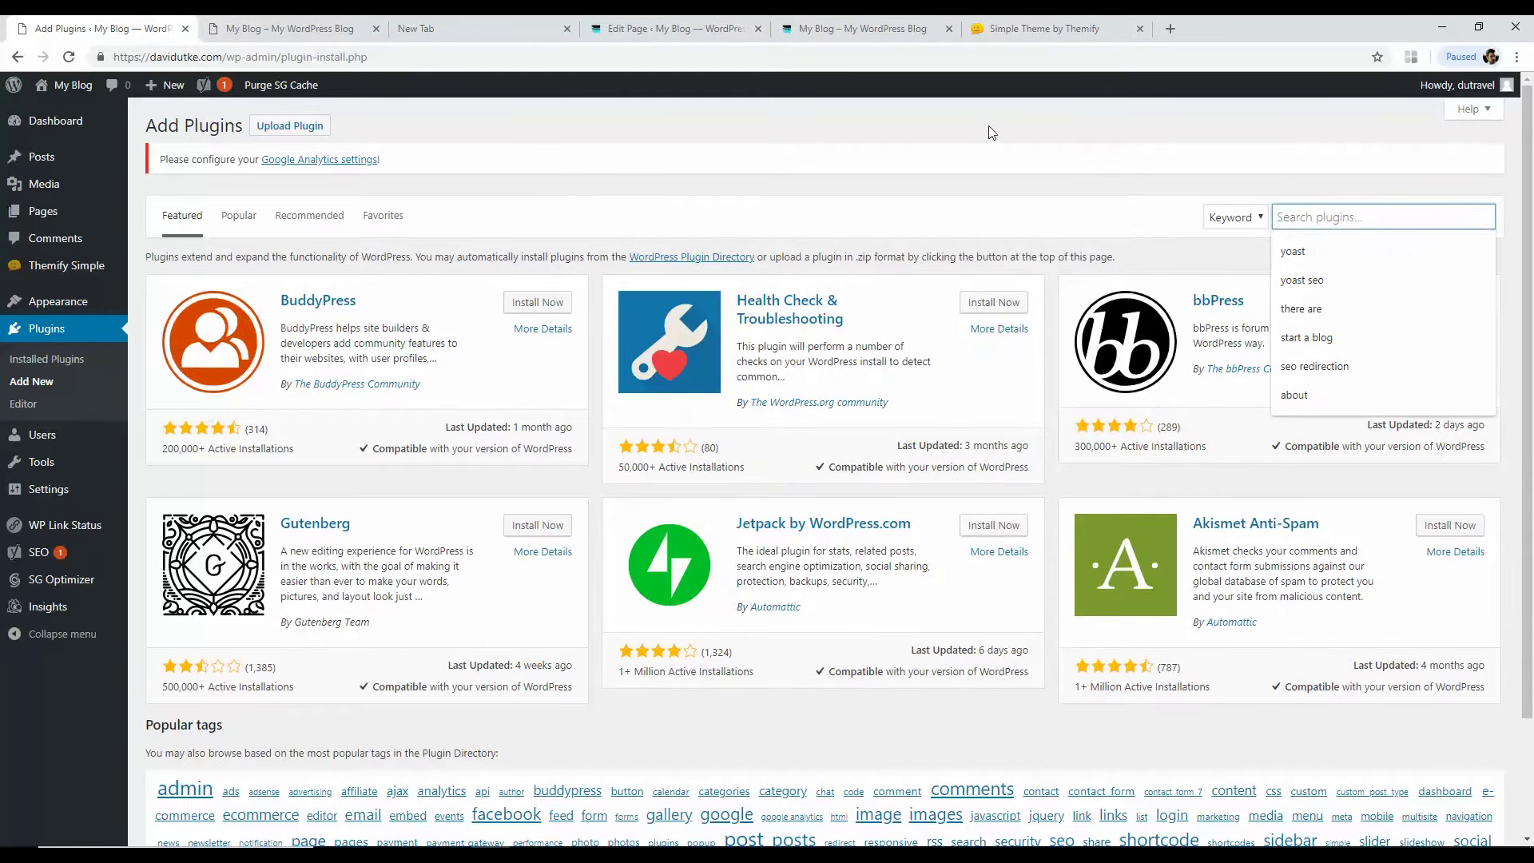
pyautogui.write('wp')
pyautogui.press('Return')
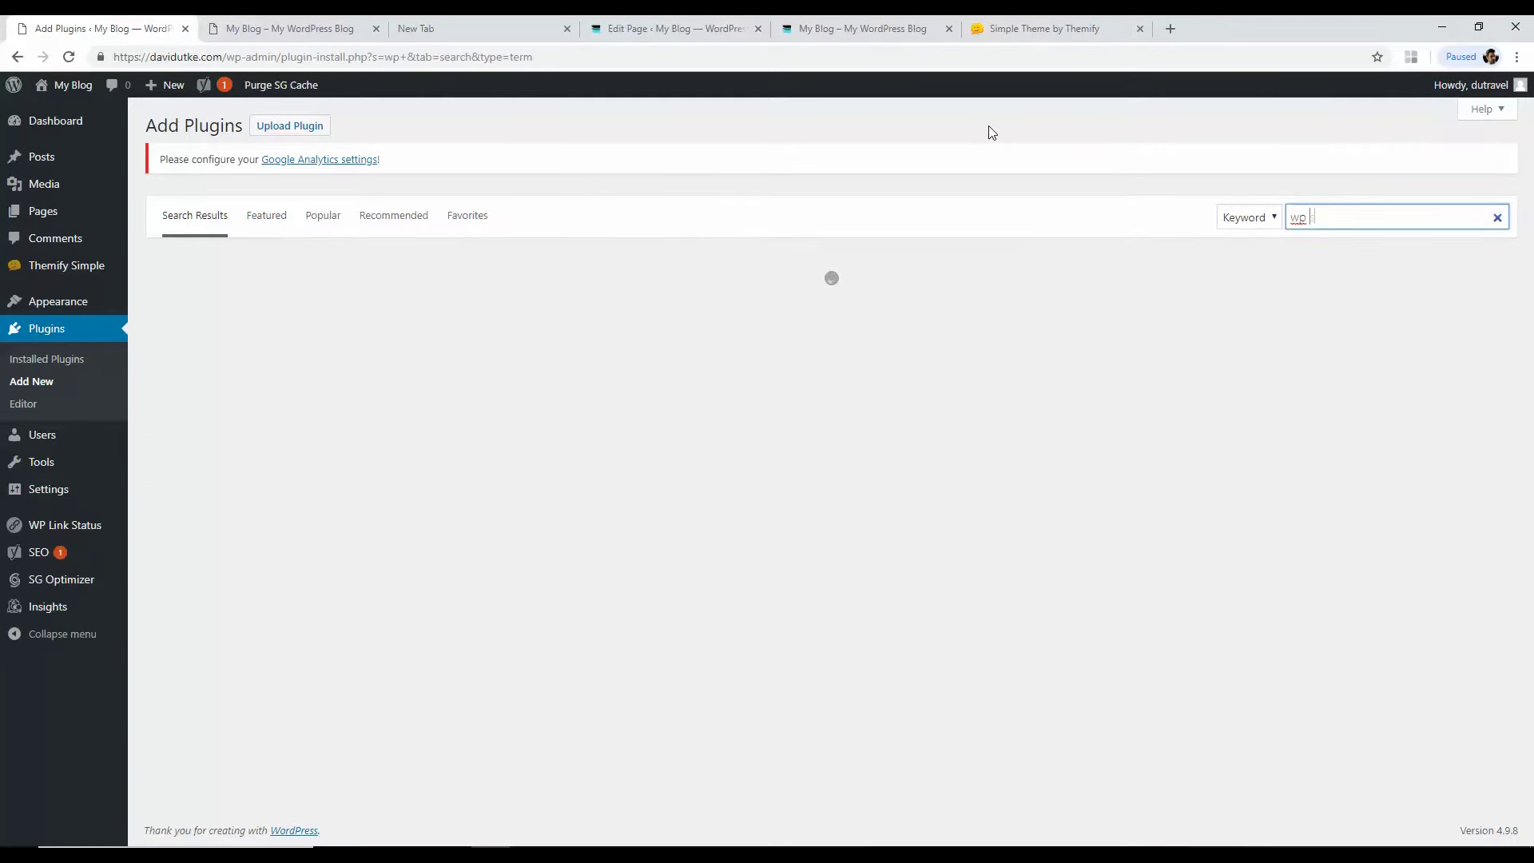
pyautogui.write('smush')
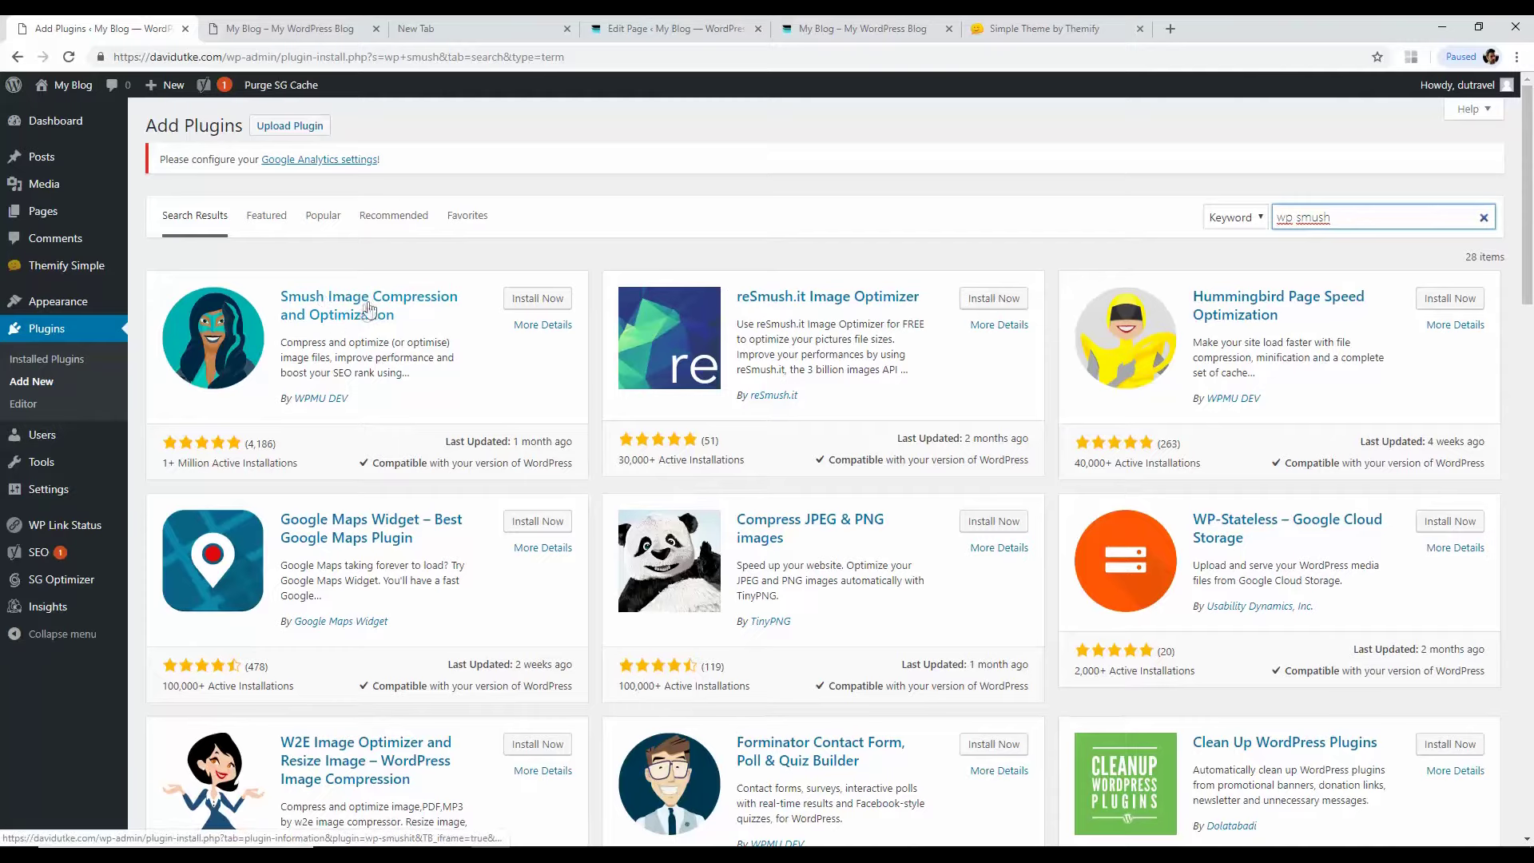
# Step: Install and activate the Smush Image Compression and Optimization plugin, skipping its quick setup
pyautogui.click(521, 300)
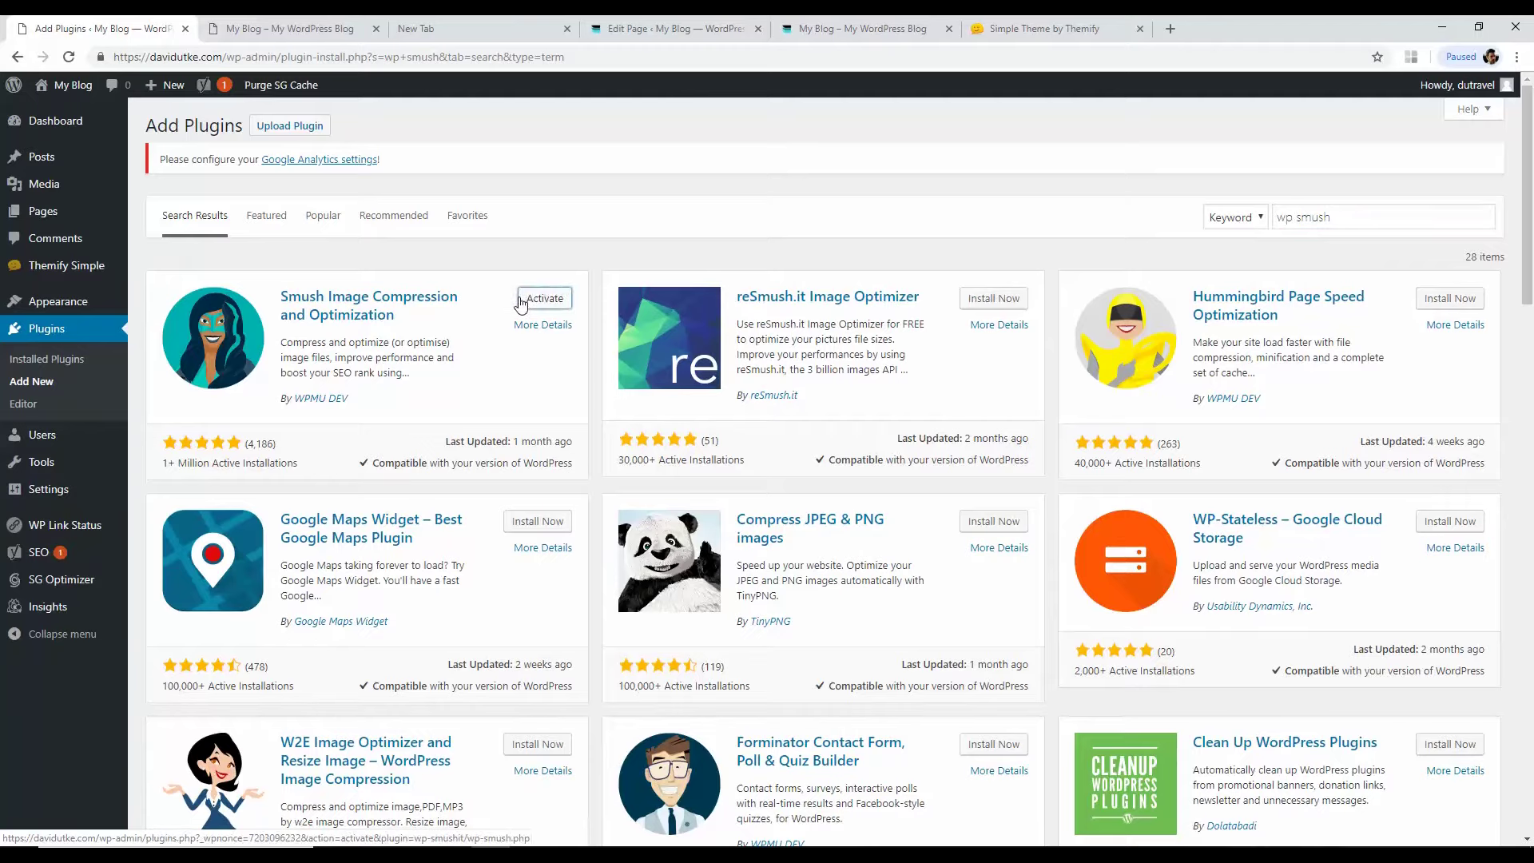
pyautogui.click(523, 301)
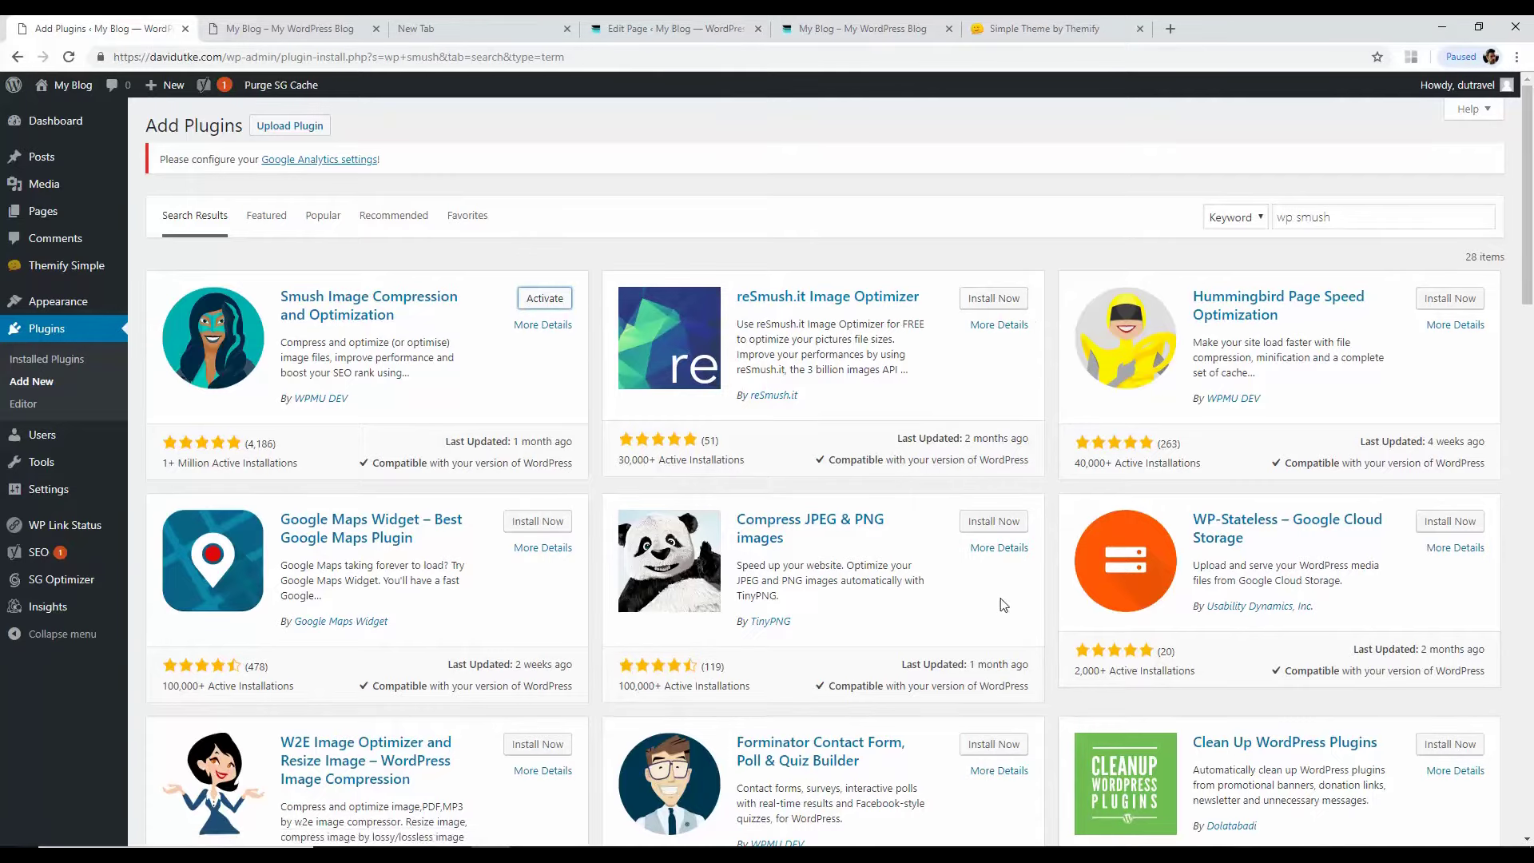
pyautogui.click(553, 306)
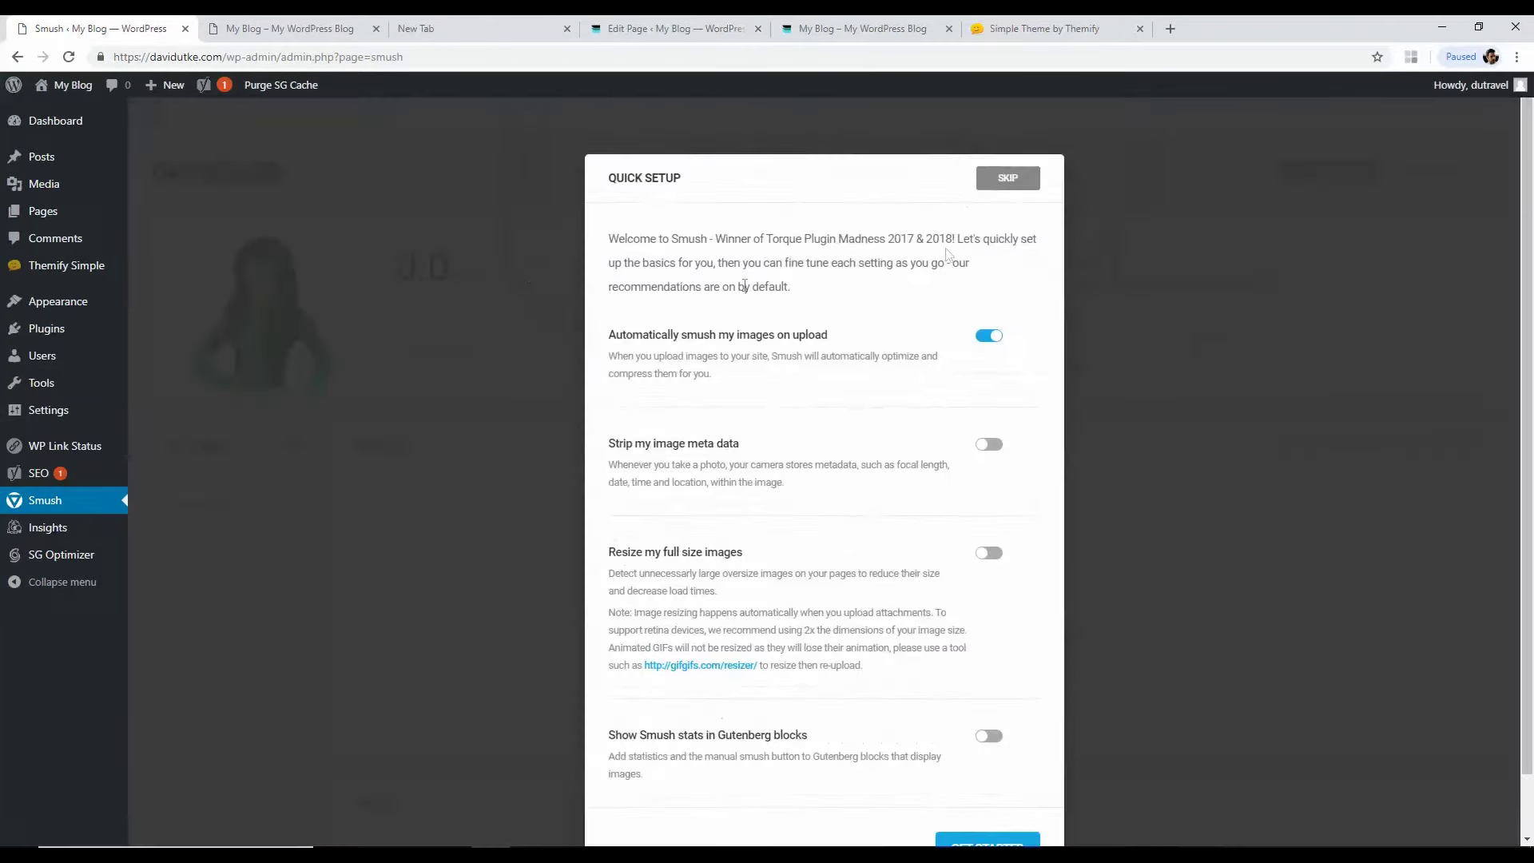
pyautogui.click(1013, 182)
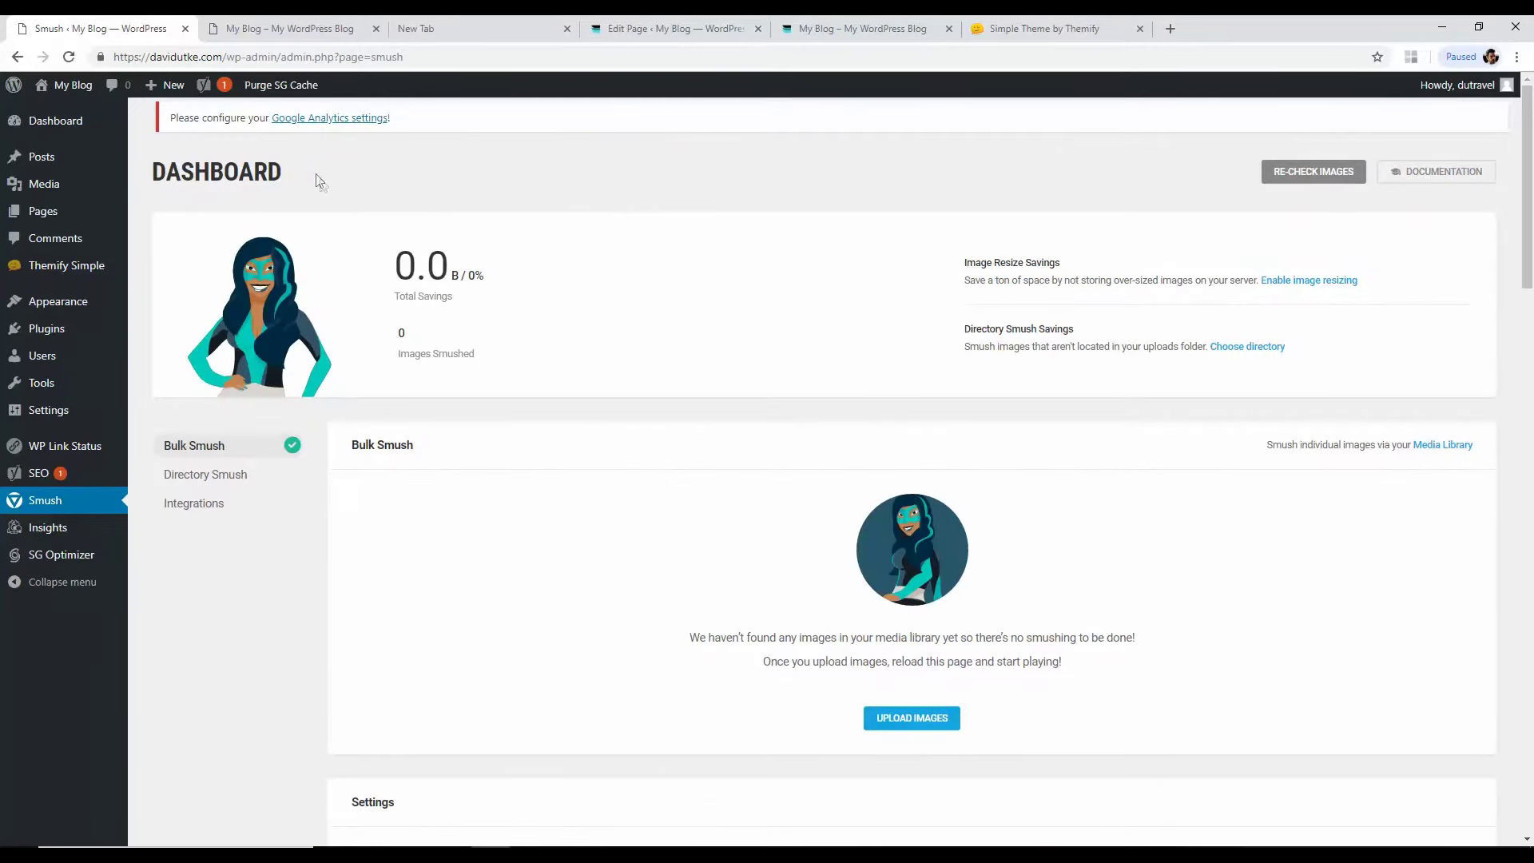
# Step: Check the Notepad notes for the next plugin, search the plugin directory for "redirection", and install the Redirection plugin without activating it
pyautogui.click(44, 329)
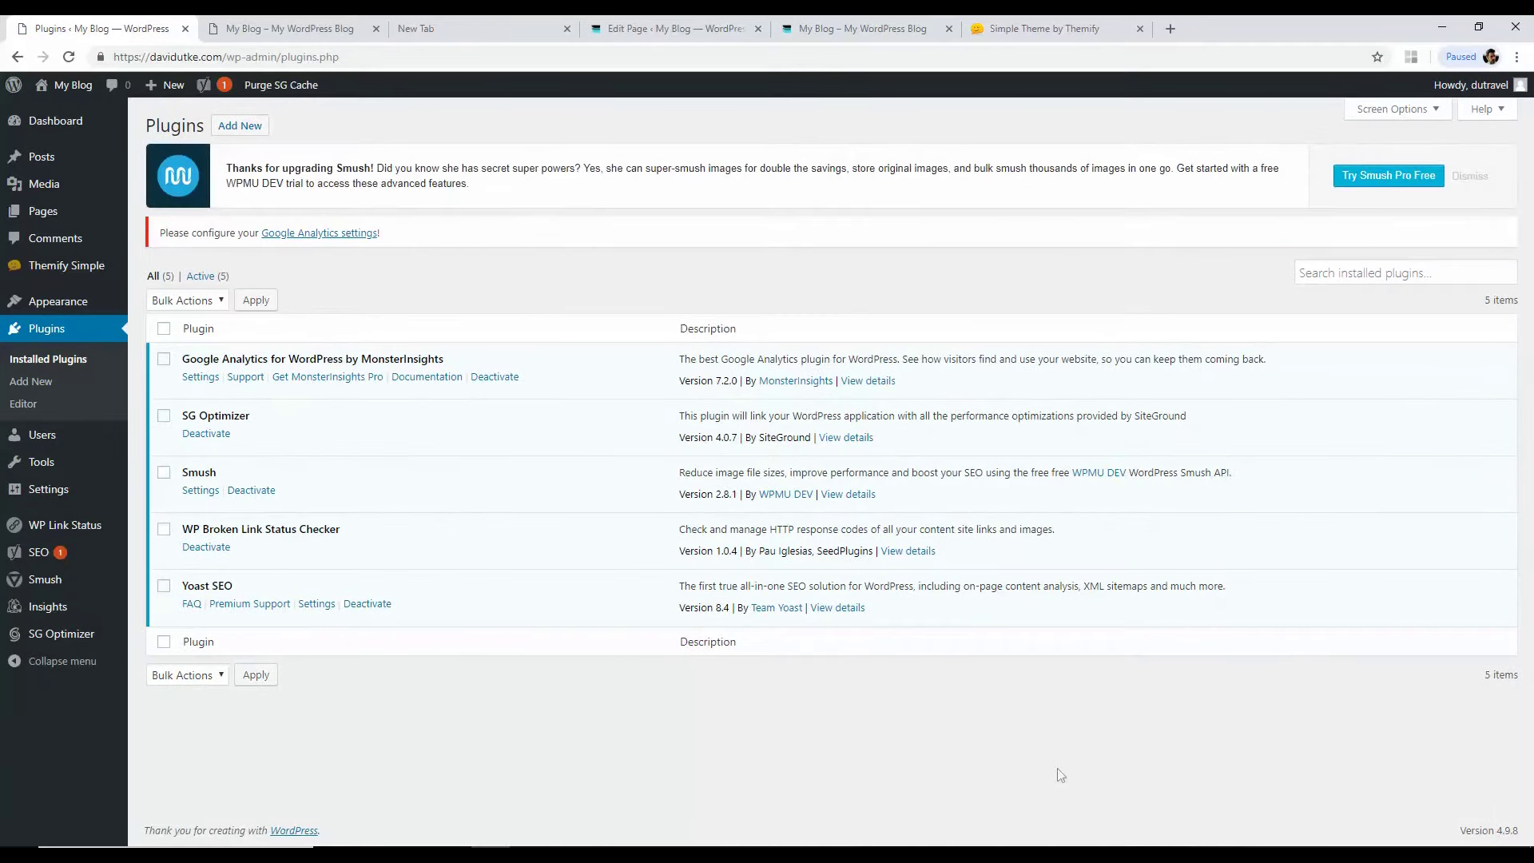
pyautogui.hotkey('alt', 'Tab')
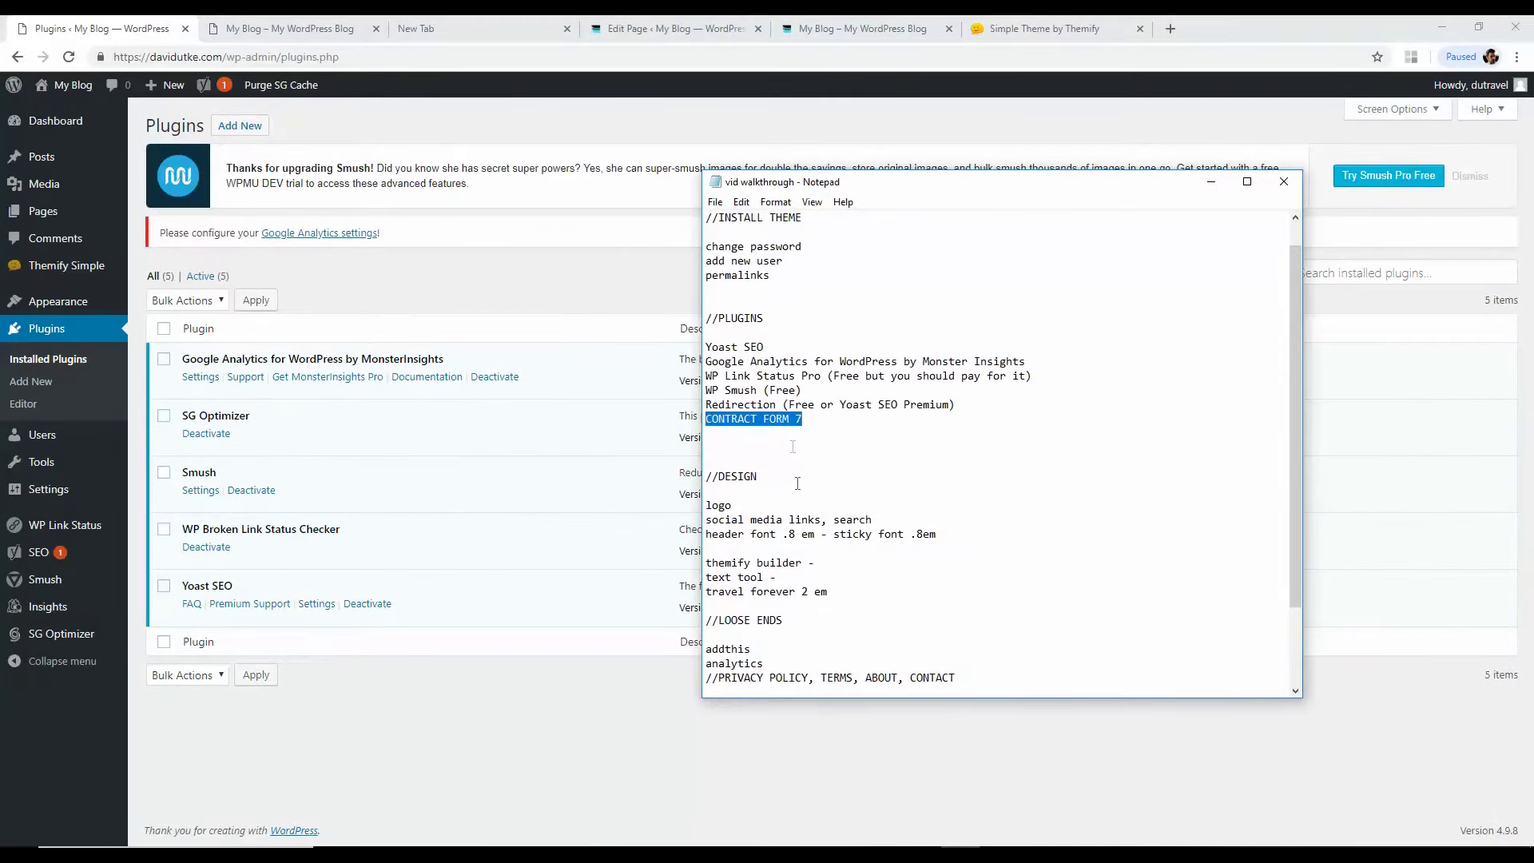
pyautogui.click(744, 405)
pyautogui.click(1211, 181)
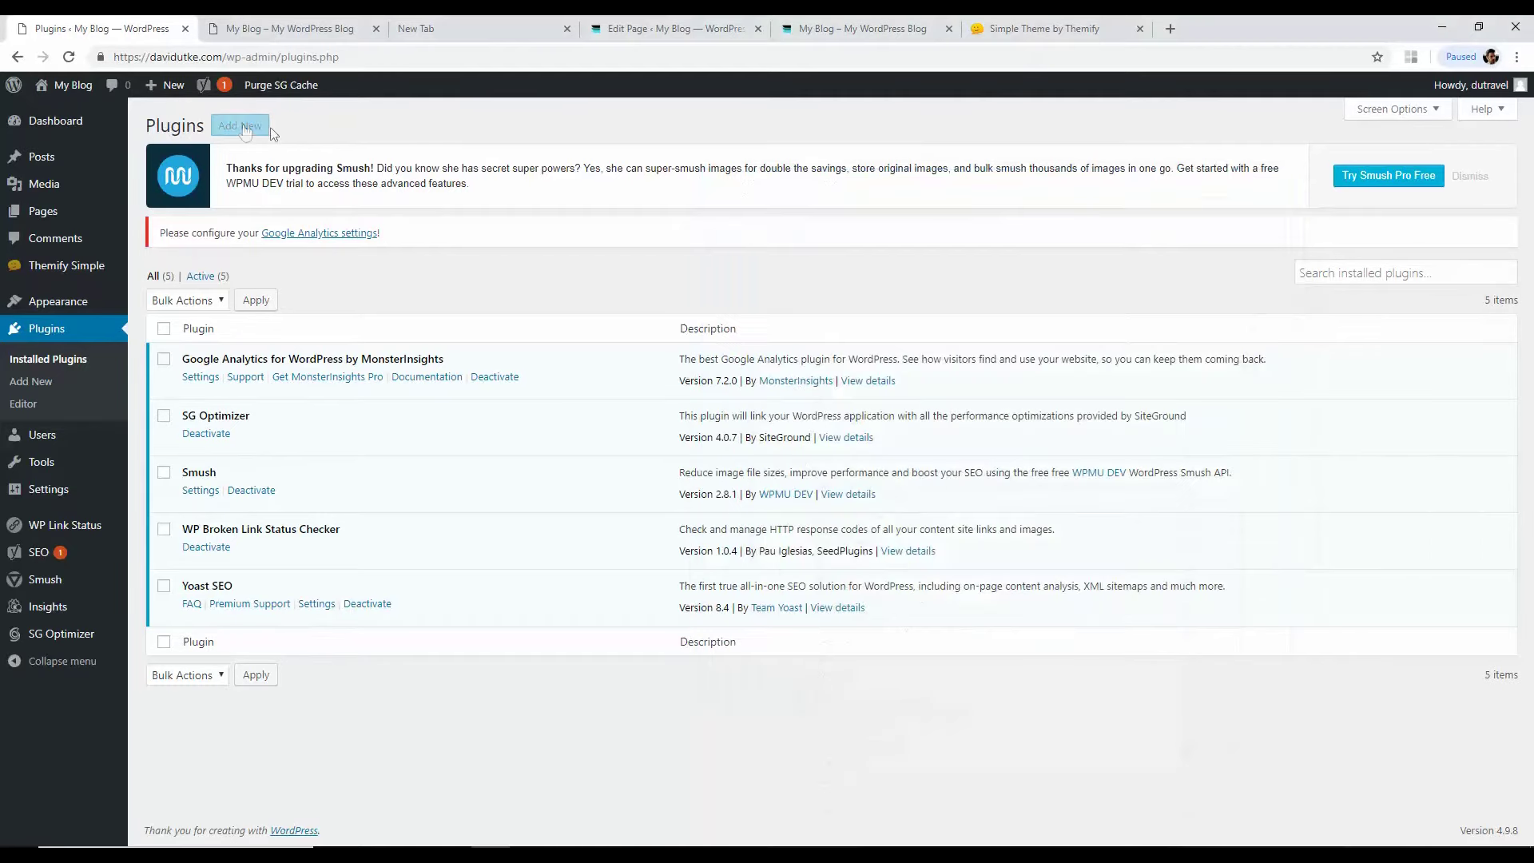
pyautogui.click(240, 125)
pyautogui.write('redirection')
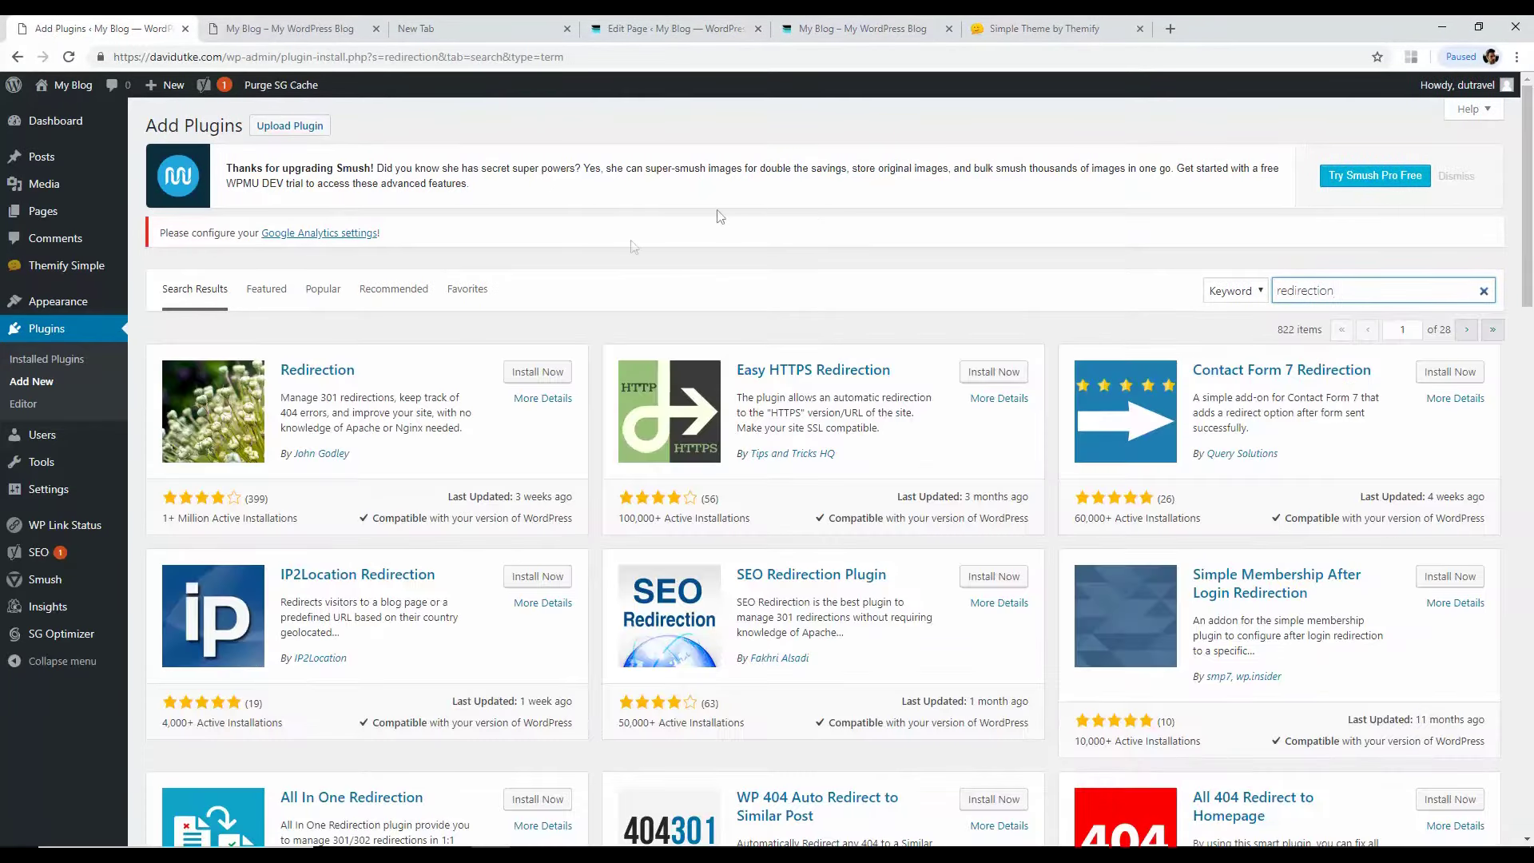
pyautogui.click(528, 373)
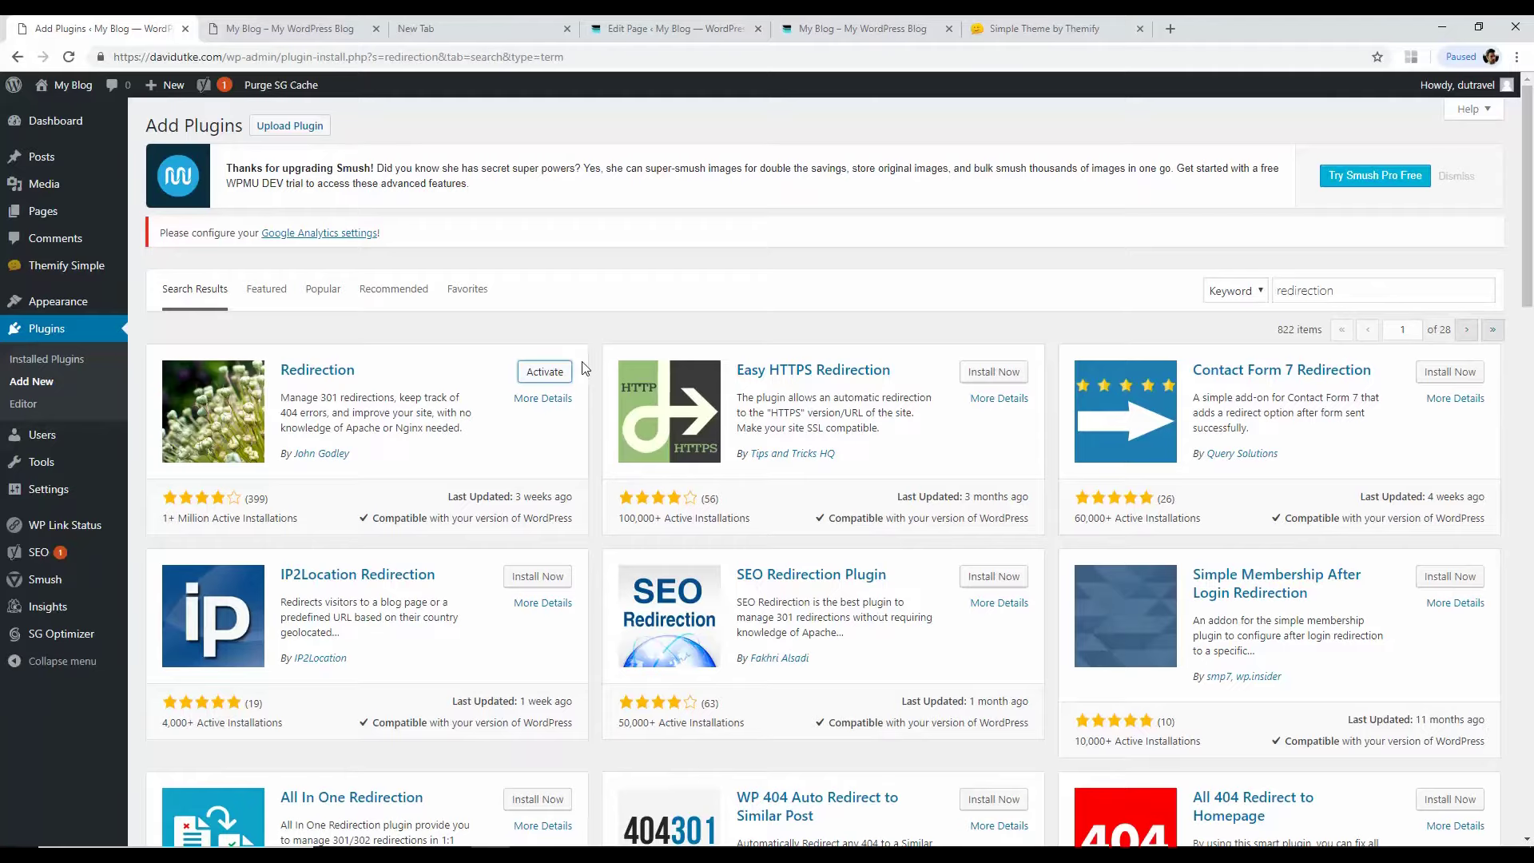
# Step: Check the Notepad notes again and search the plugin directory for "contact form 7"
pyautogui.click(959, 848)
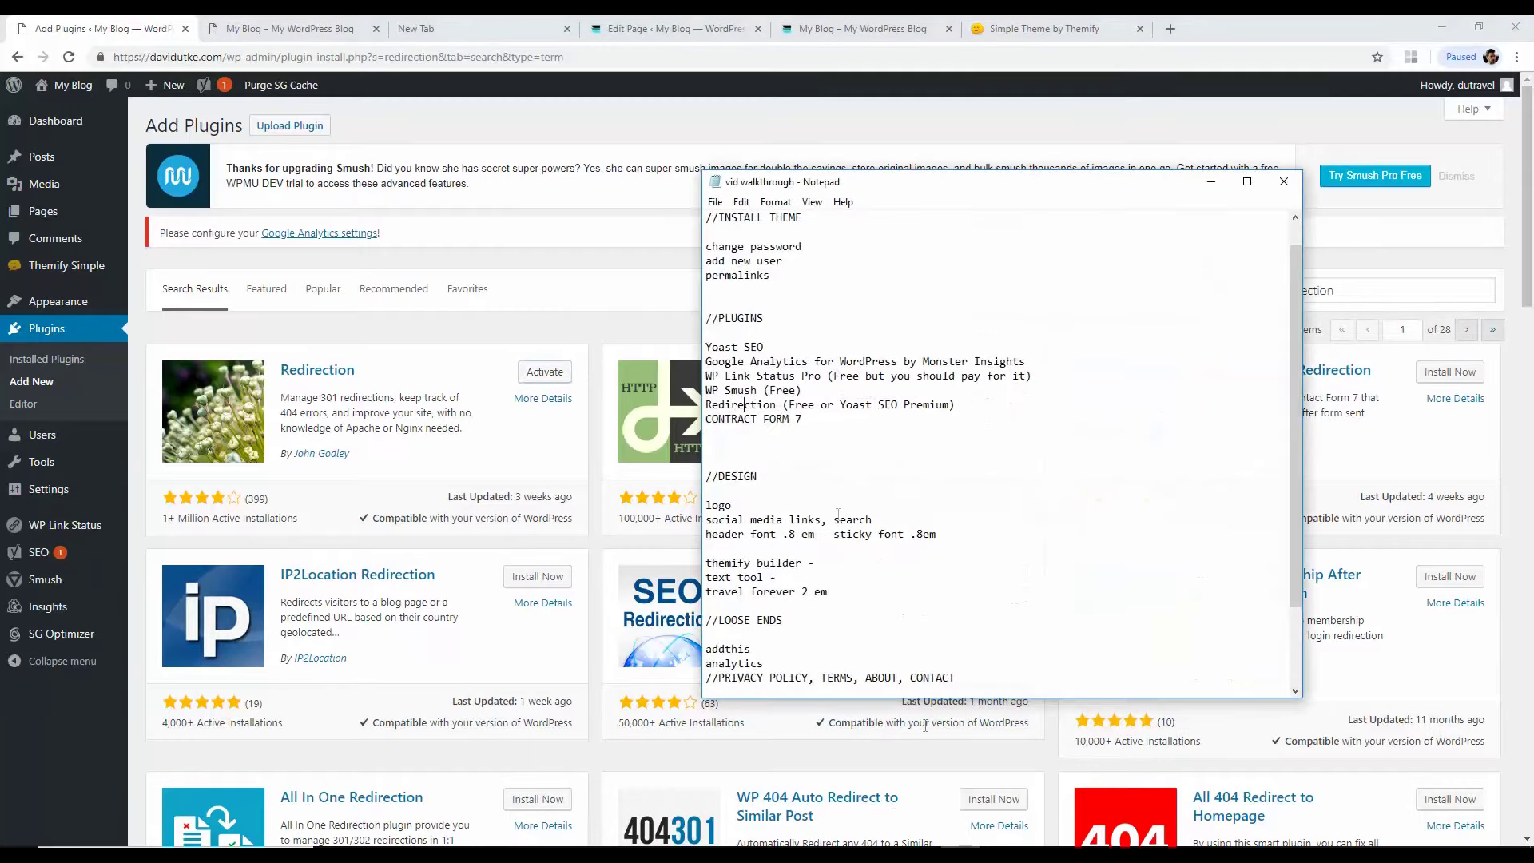
pyautogui.click(1210, 182)
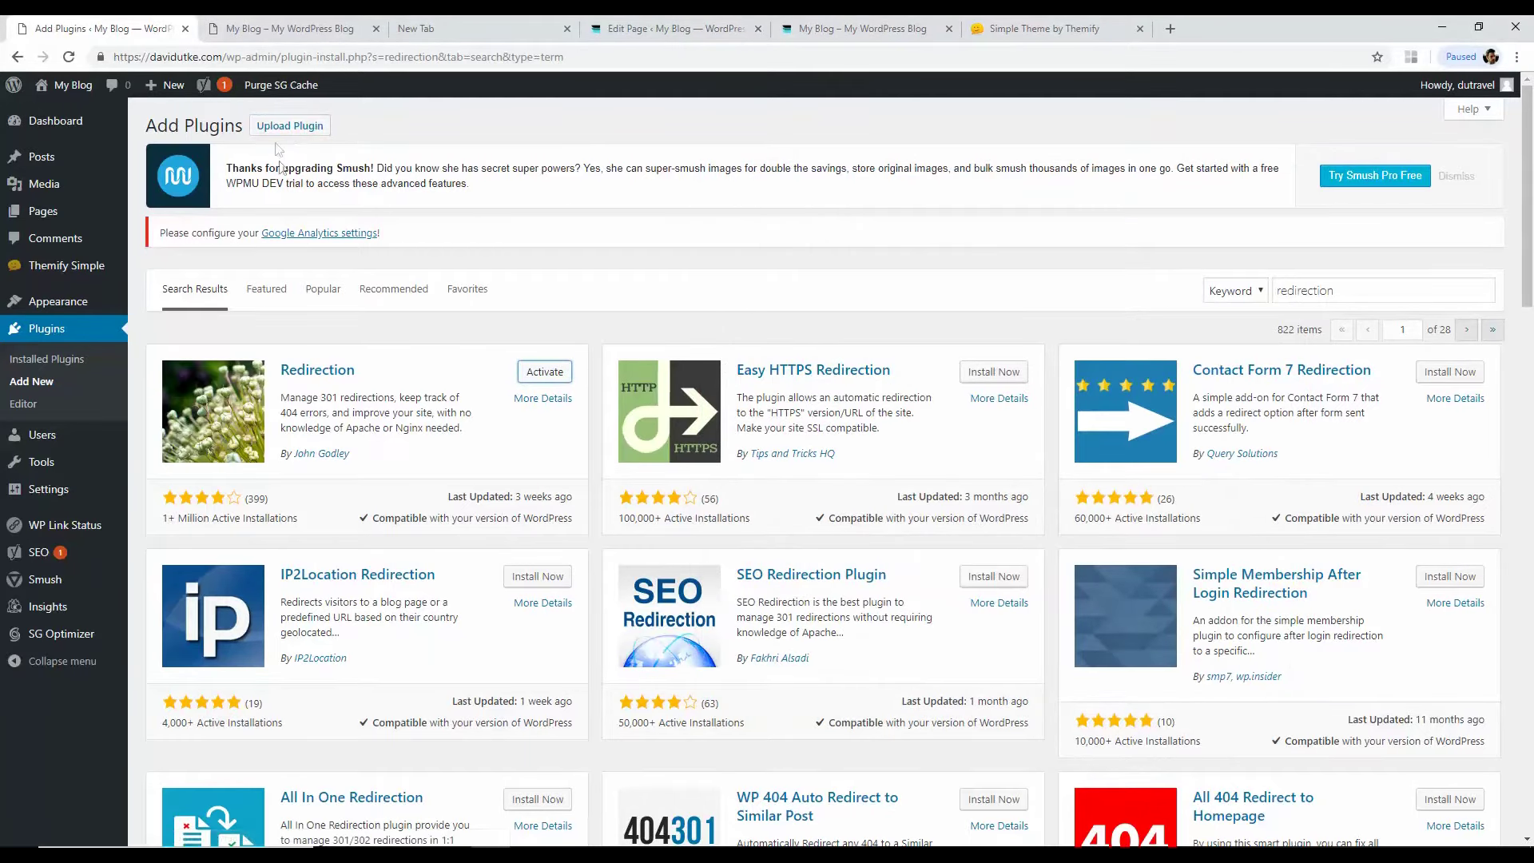
pyautogui.click(32, 333)
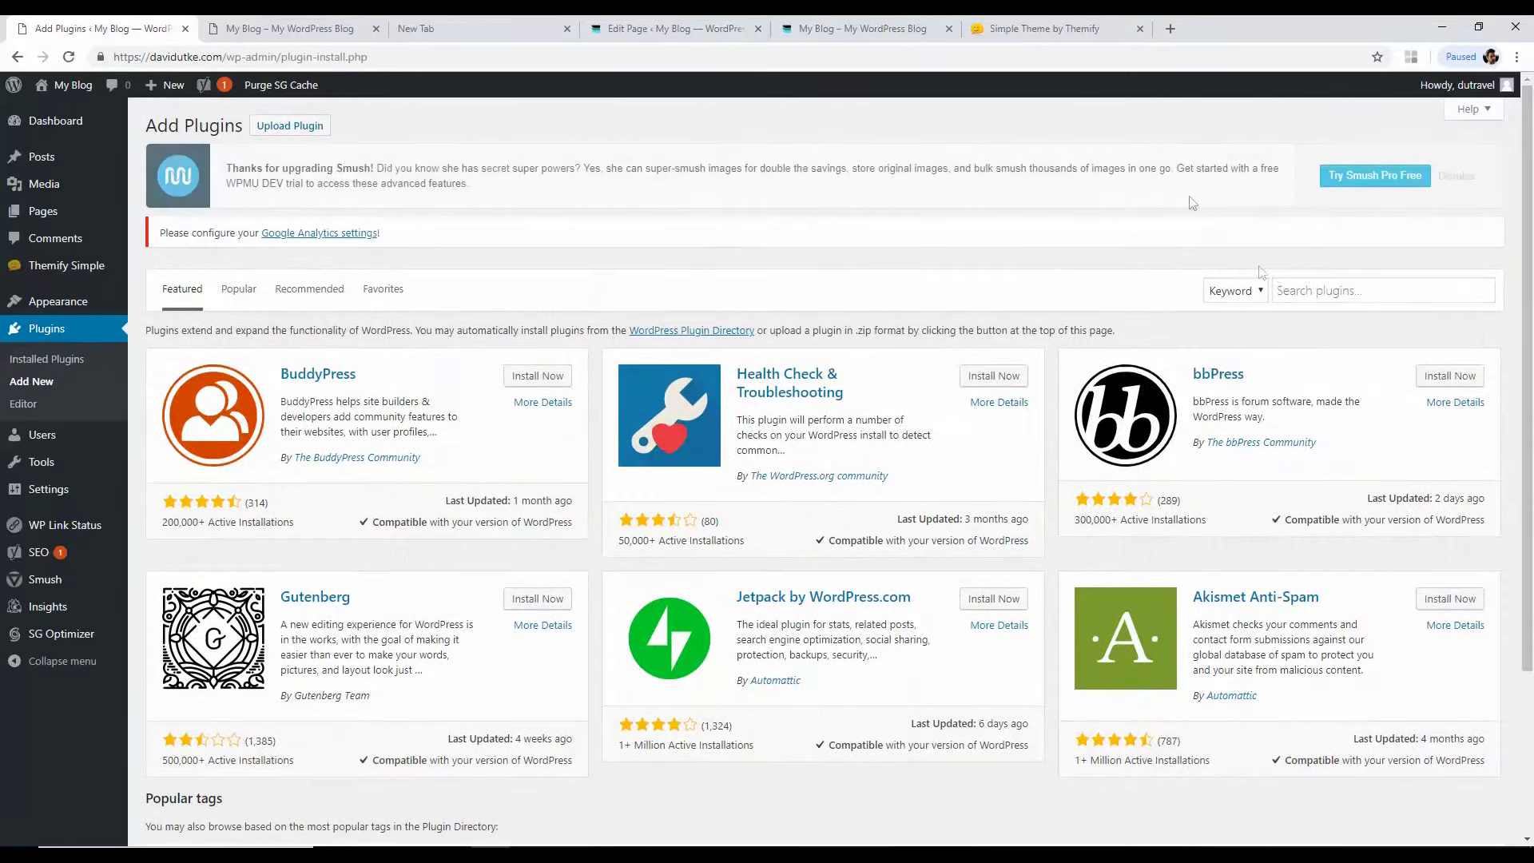
pyautogui.click(1302, 290)
pyautogui.write('cont')
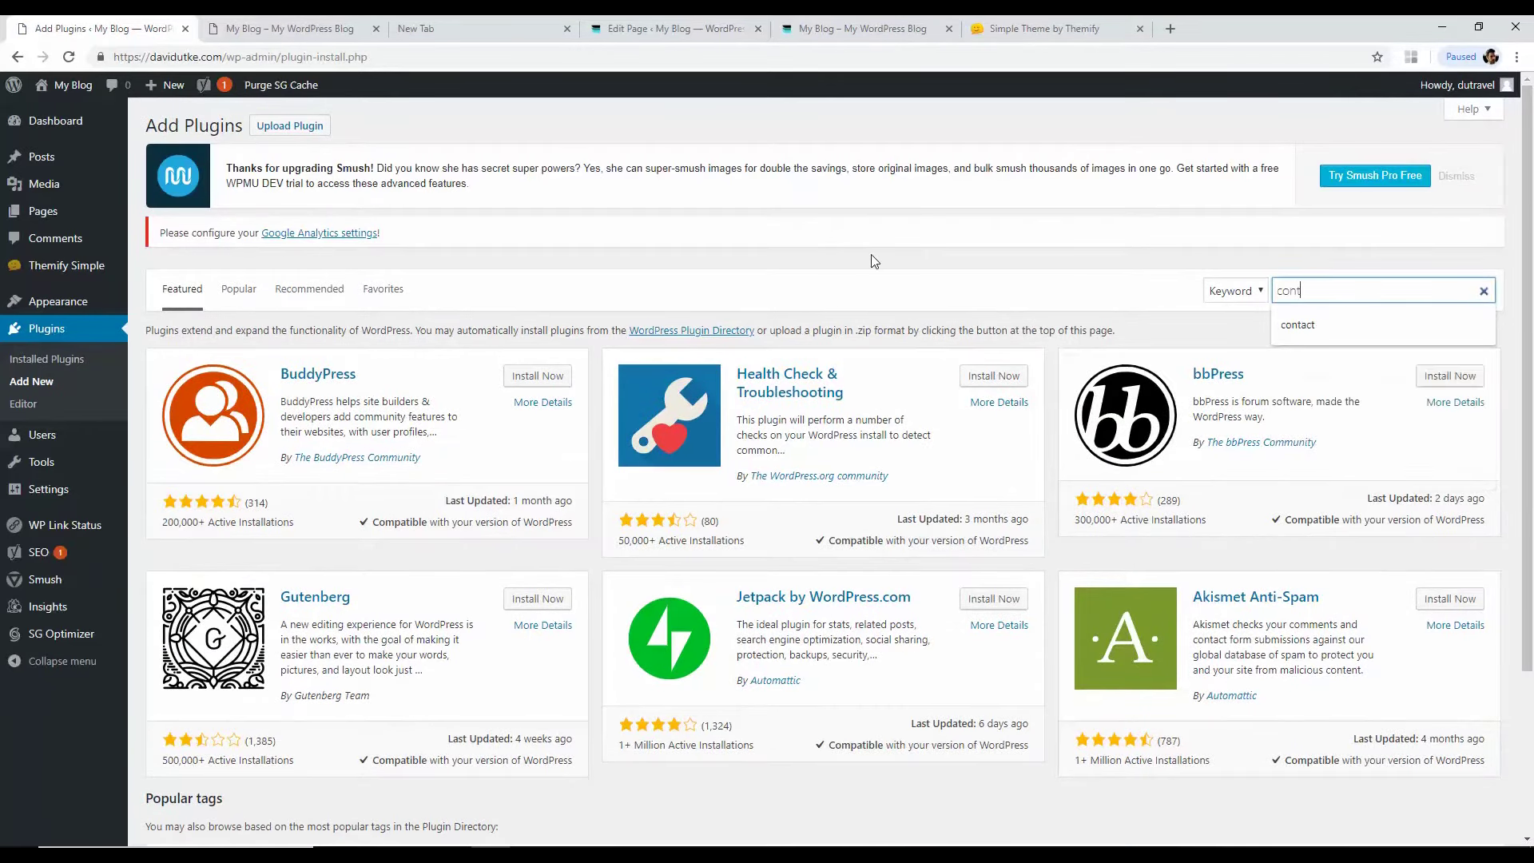
pyautogui.write('act form 7')
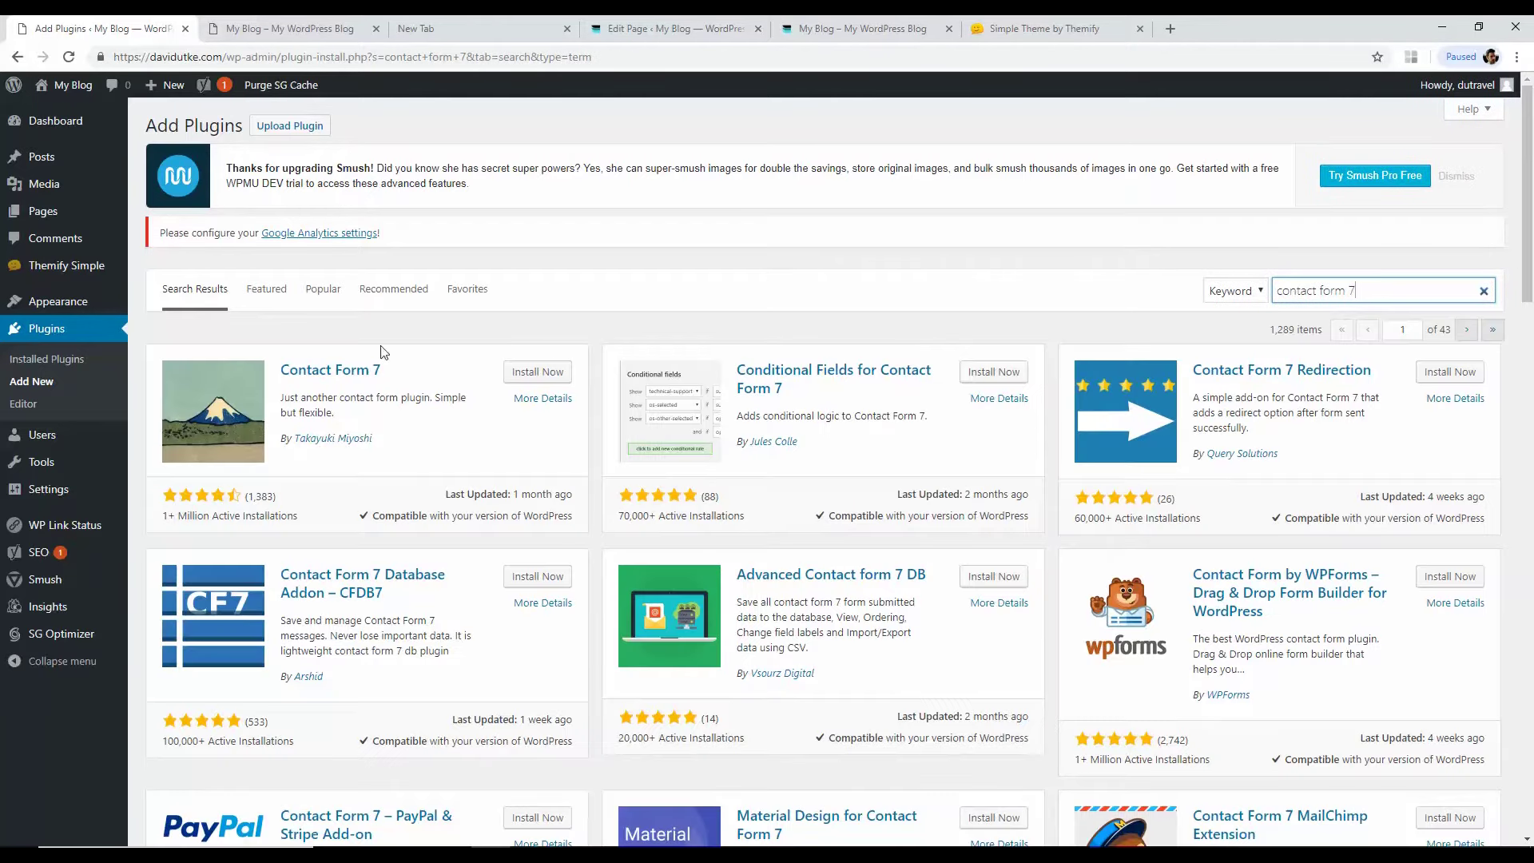
# Step: Install and activate the Contact Form 7 plugin, and activate the Redirection plugin from the installed plugins list
pyautogui.click(530, 373)
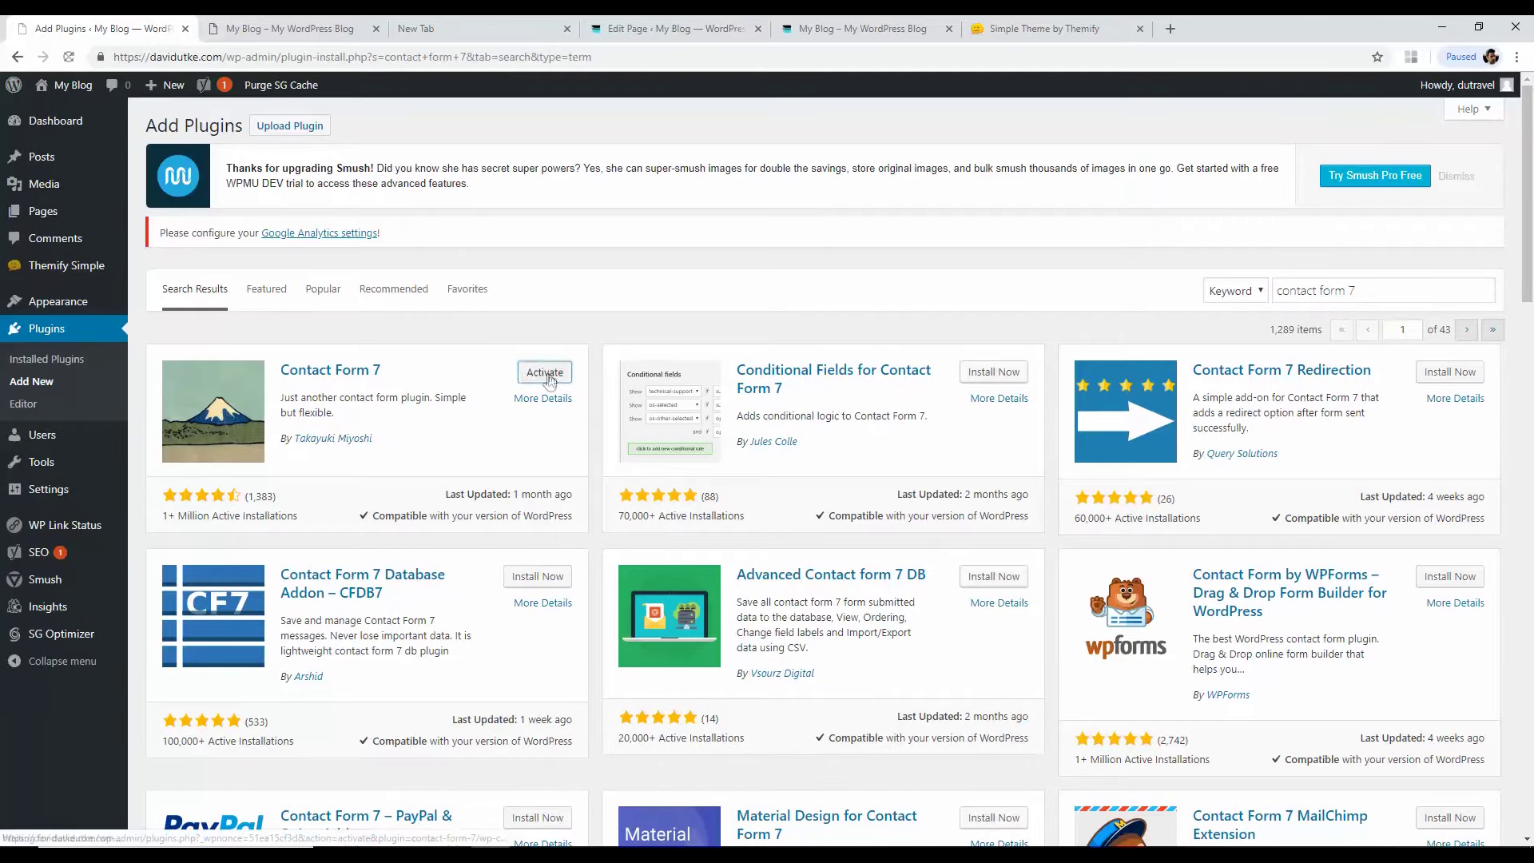
pyautogui.click(548, 374)
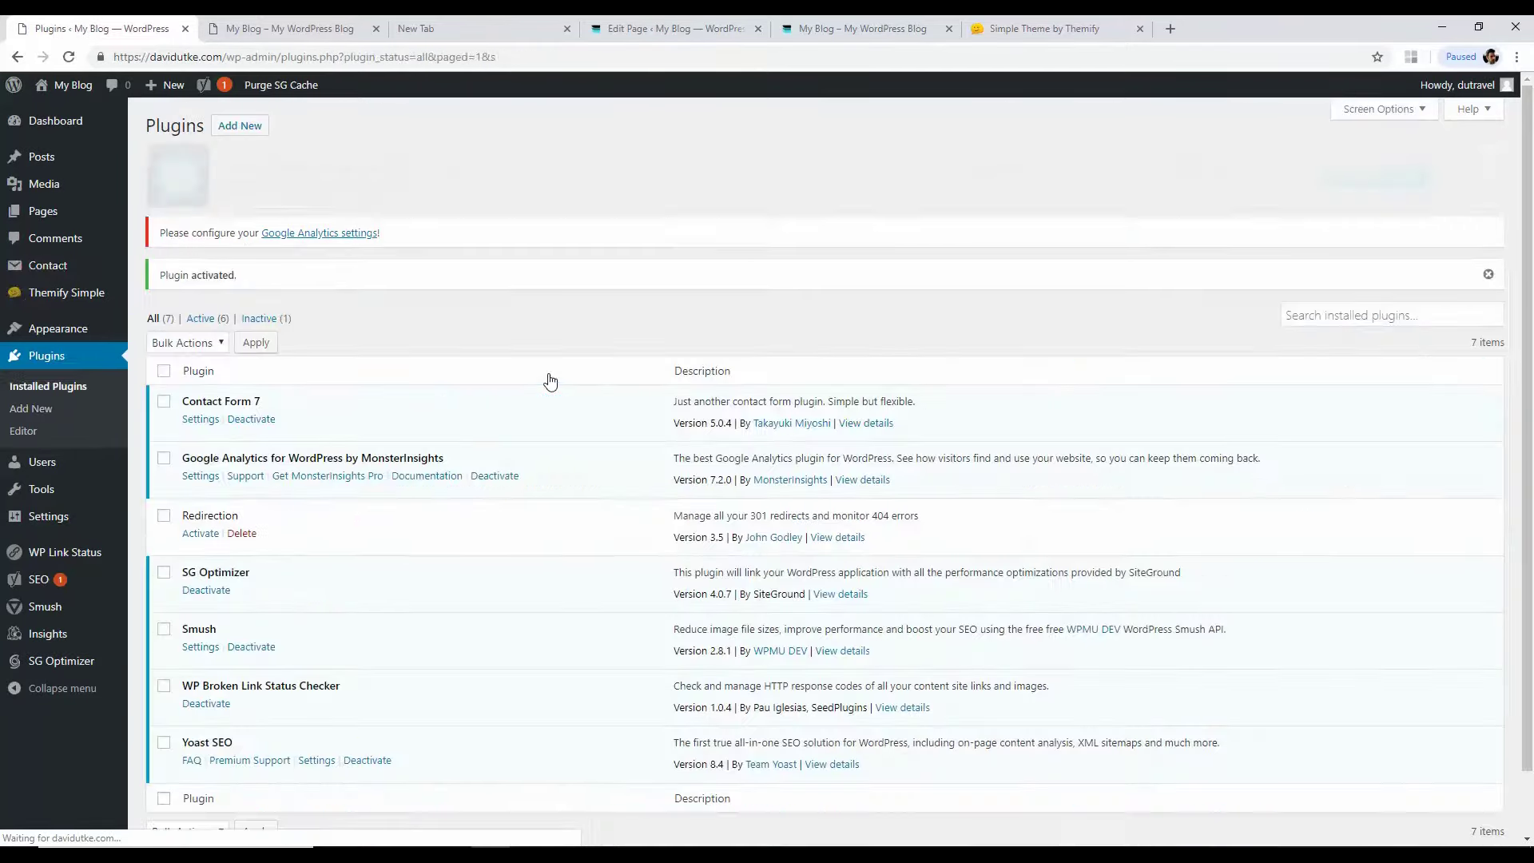
pyautogui.click(203, 534)
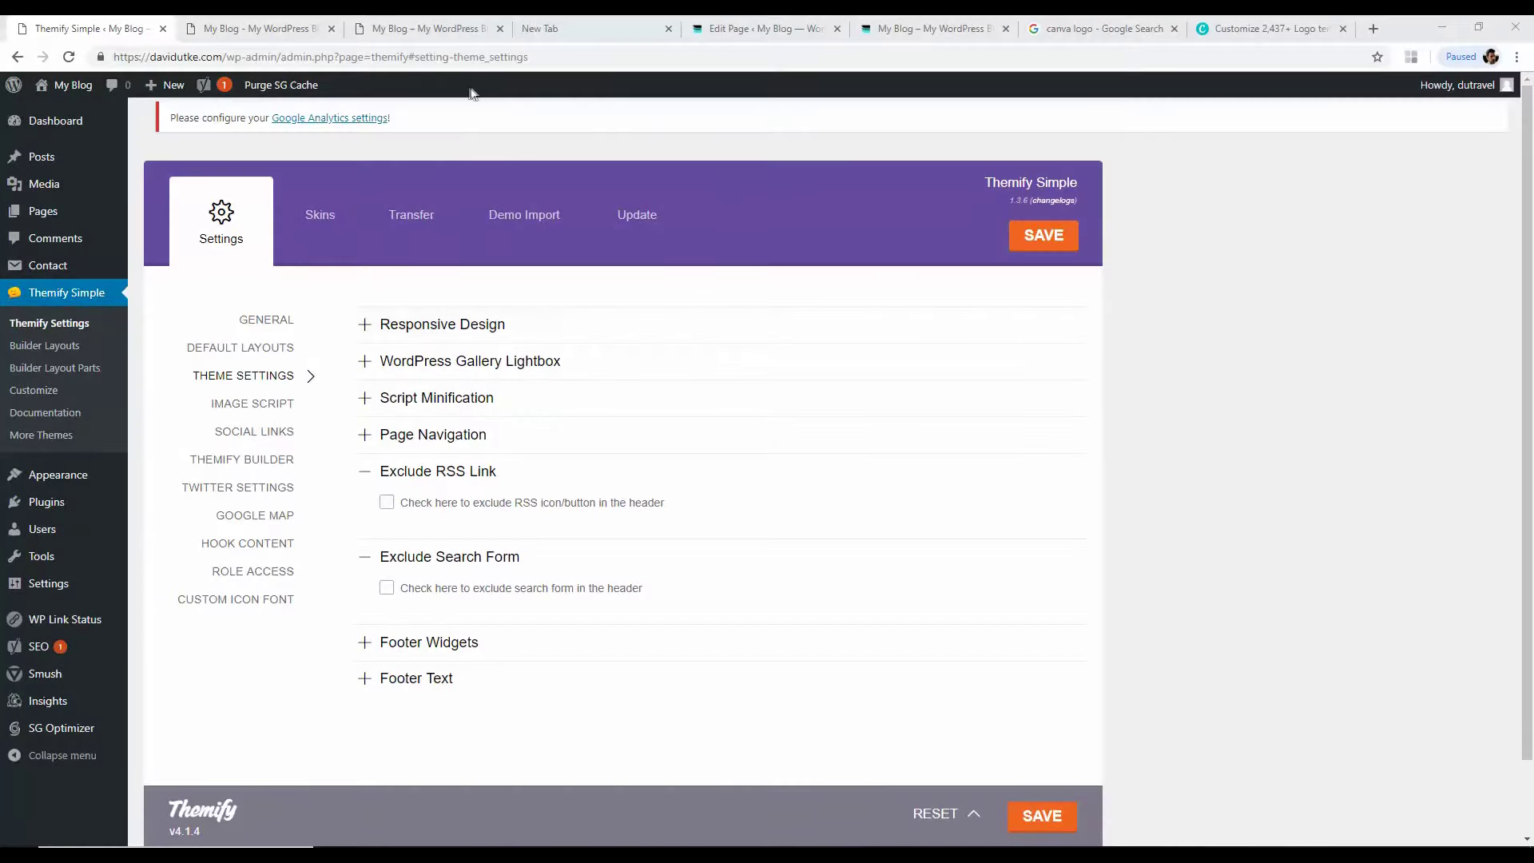
# Step: View the live blog's home page and examine the site title, RSS icon and expandable search form in the header
pyautogui.click(238, 24)
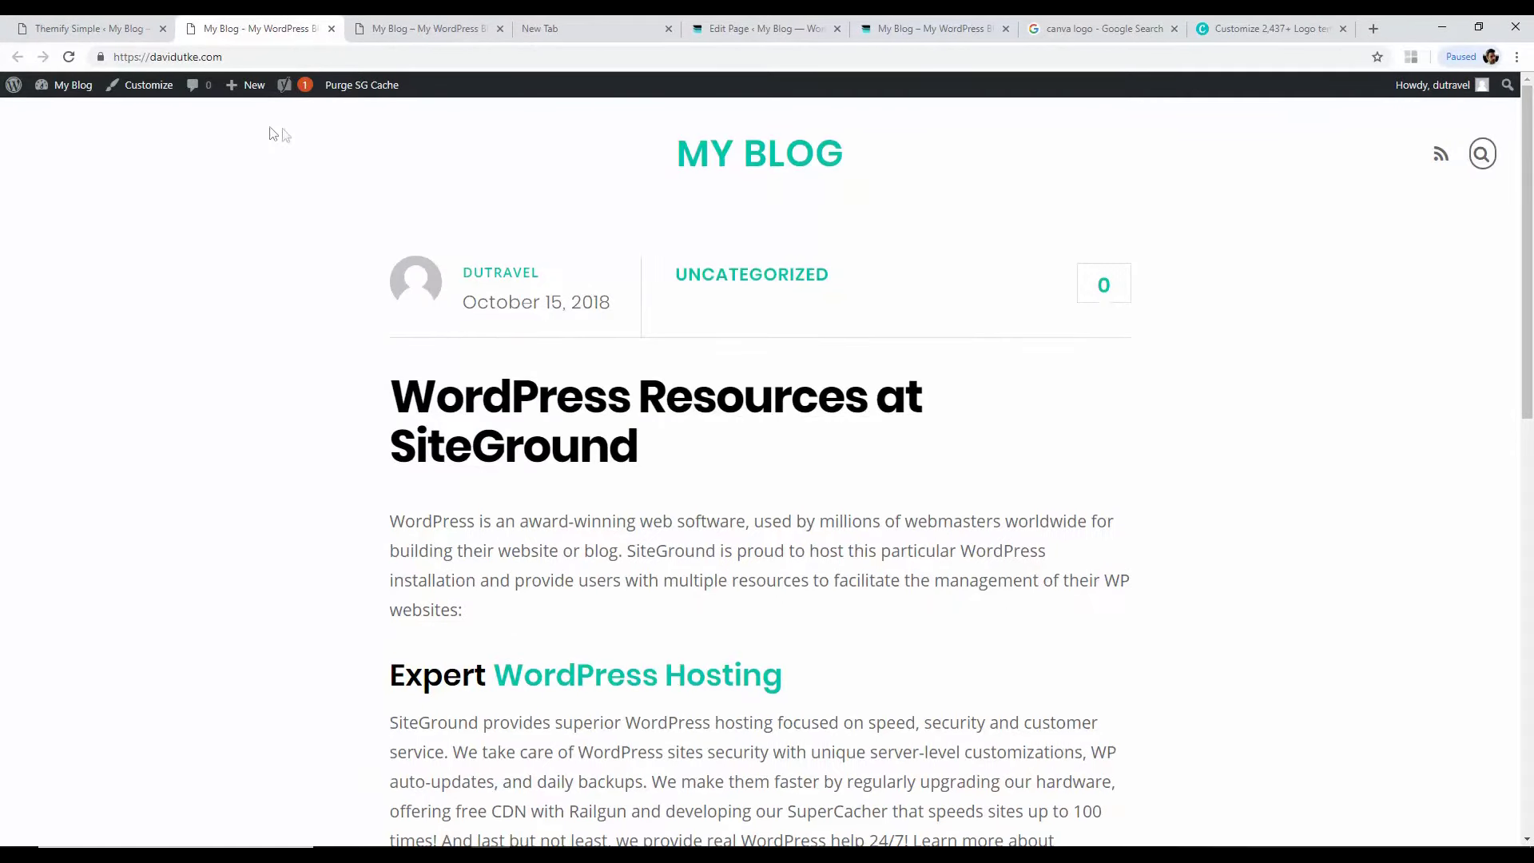
pyautogui.tripleClick(372, 151)
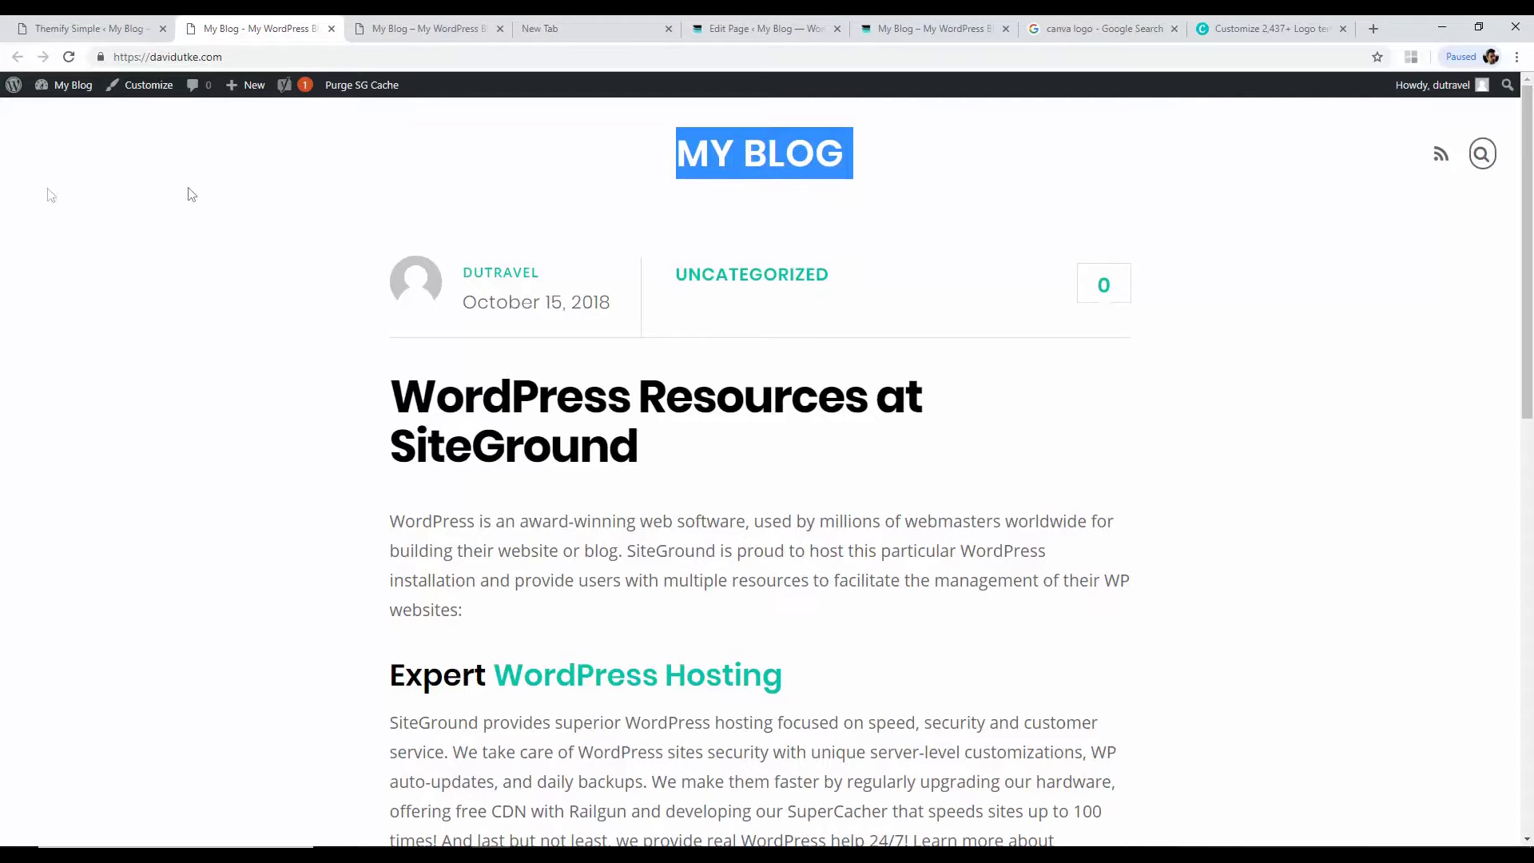
pyautogui.click(136, 174)
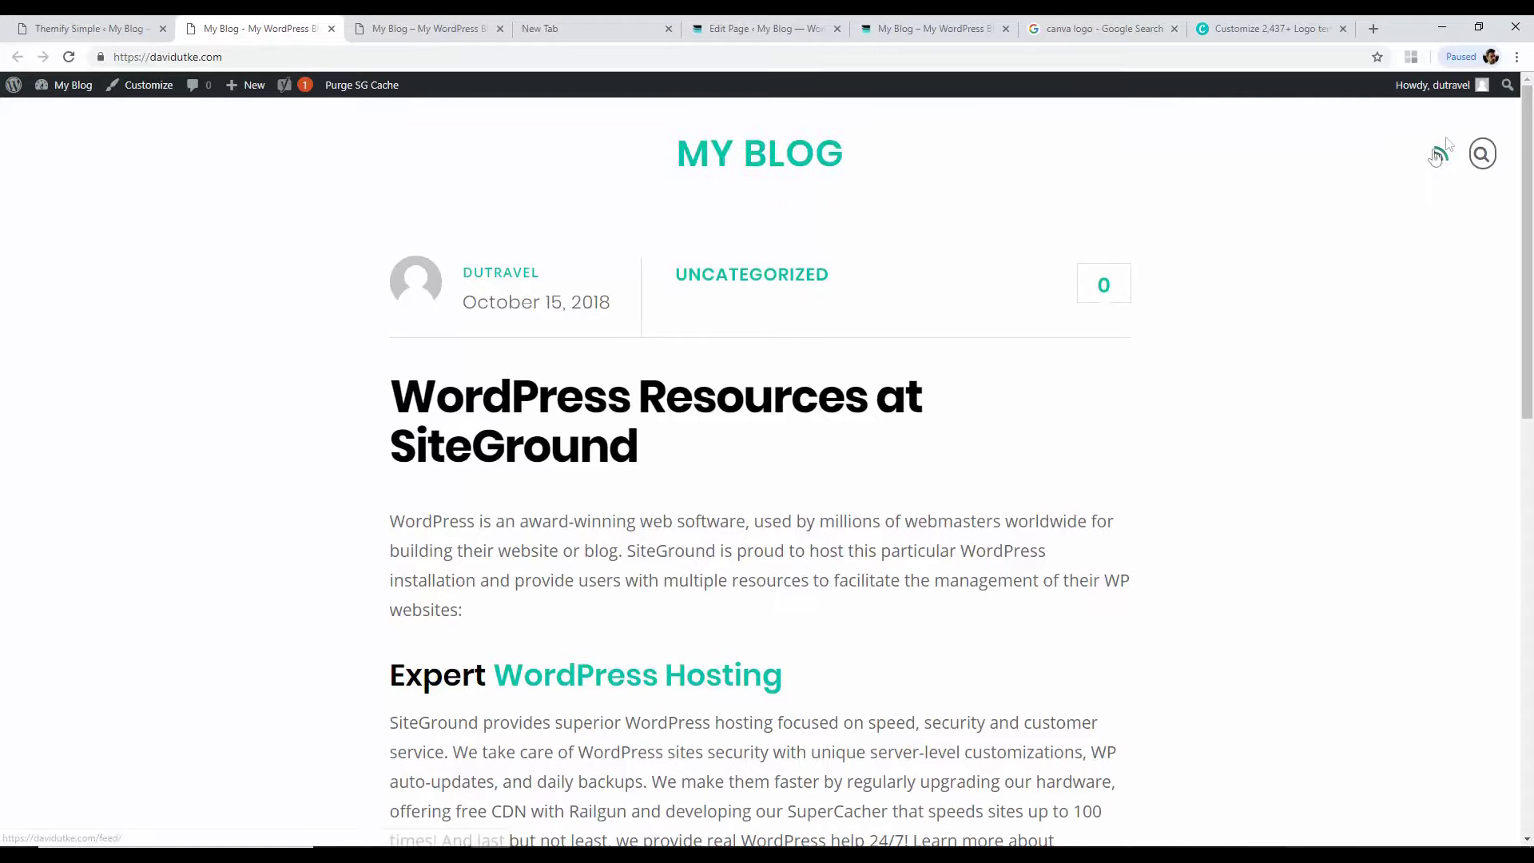
pyautogui.click(1482, 154)
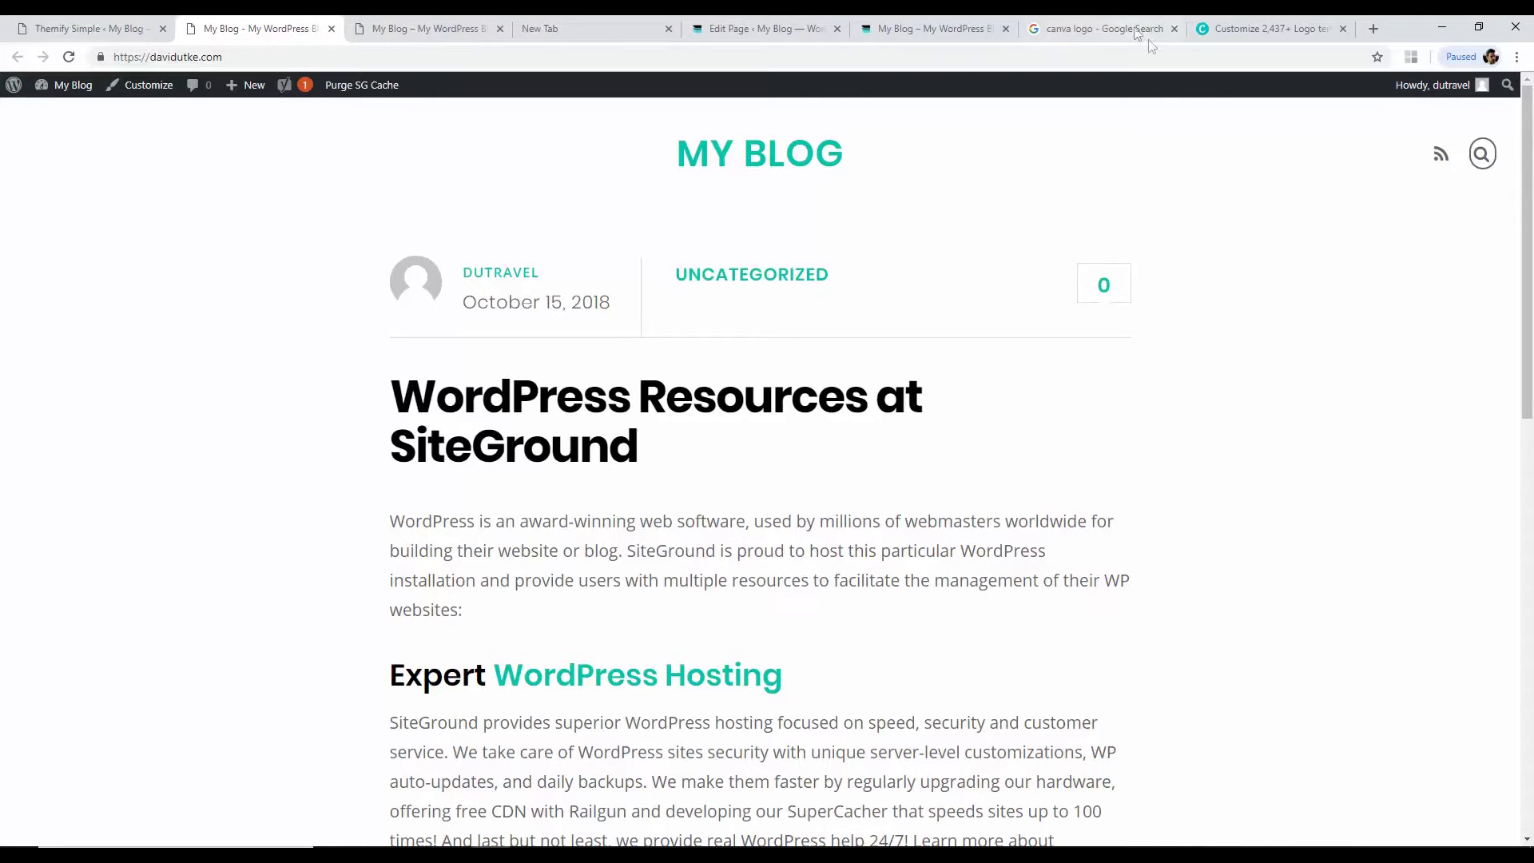
pyautogui.click(1480, 155)
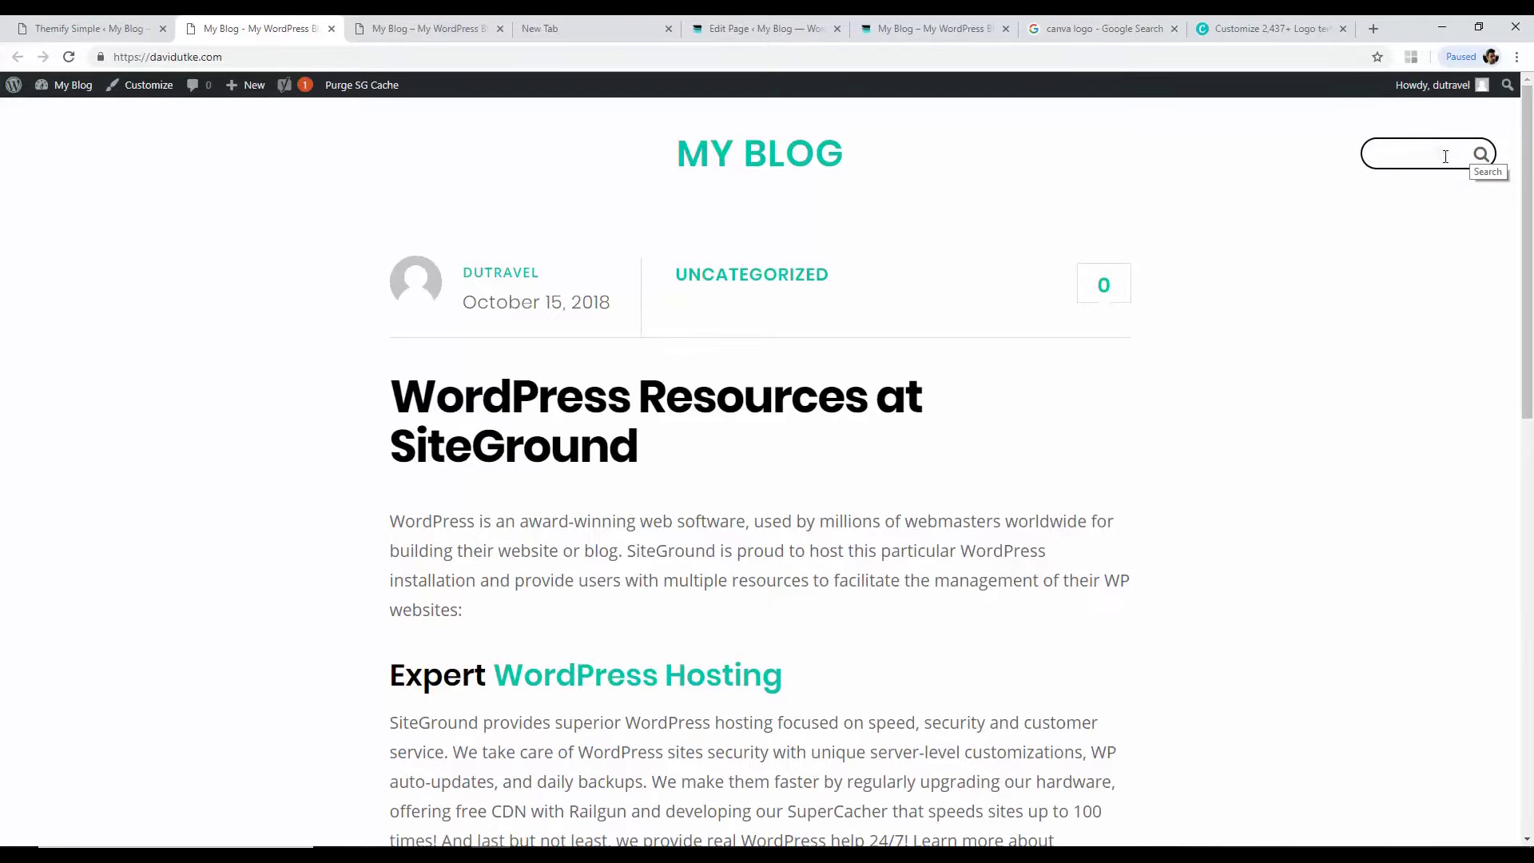
# Step: Exclude the RSS link and the search form from the header in the Themify theme settings and save
pyautogui.click(84, 29)
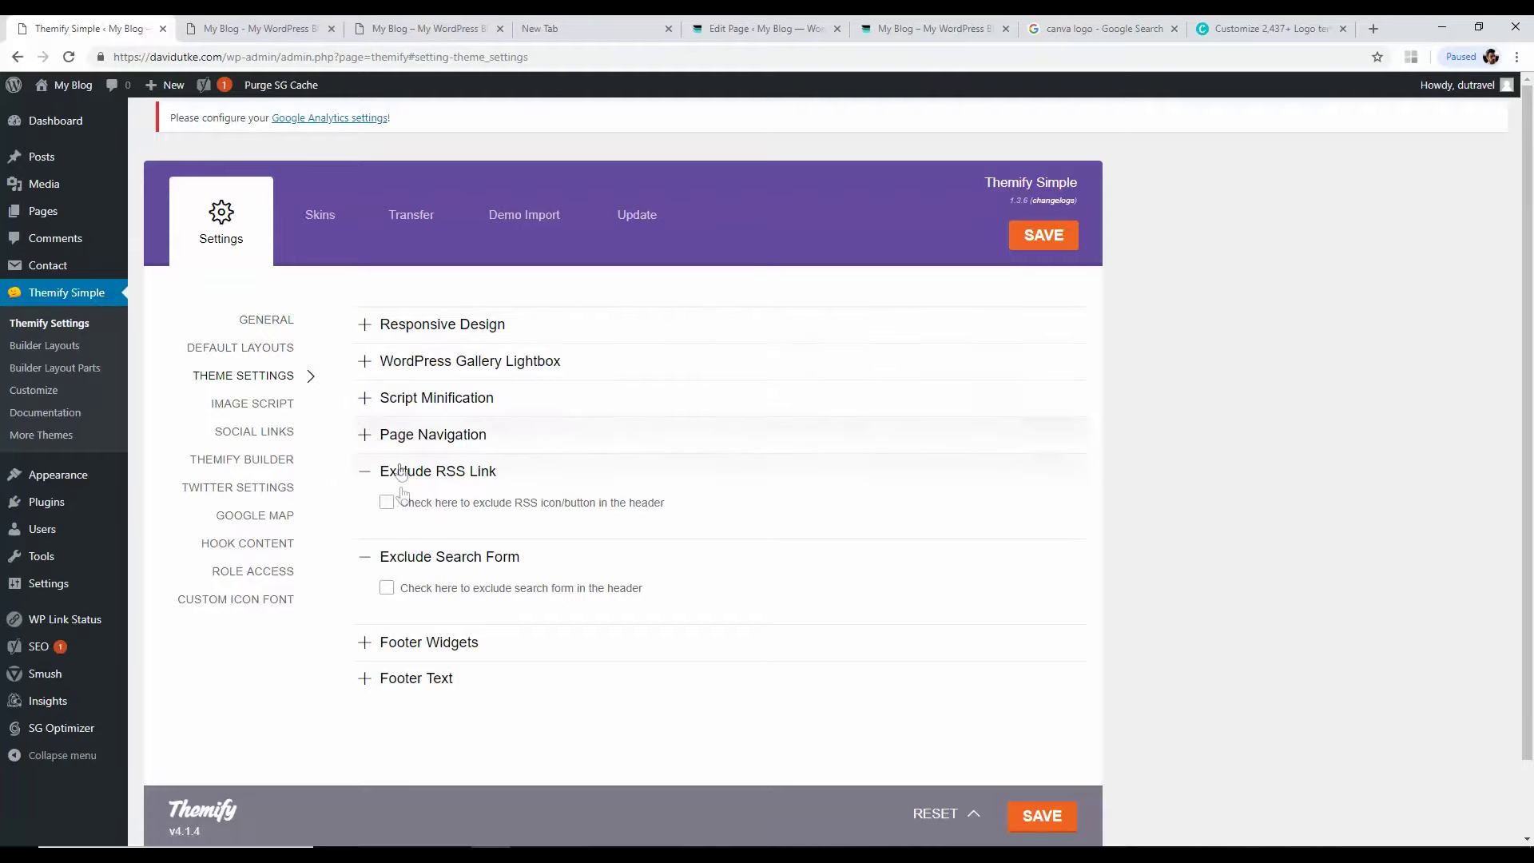
pyautogui.click(386, 592)
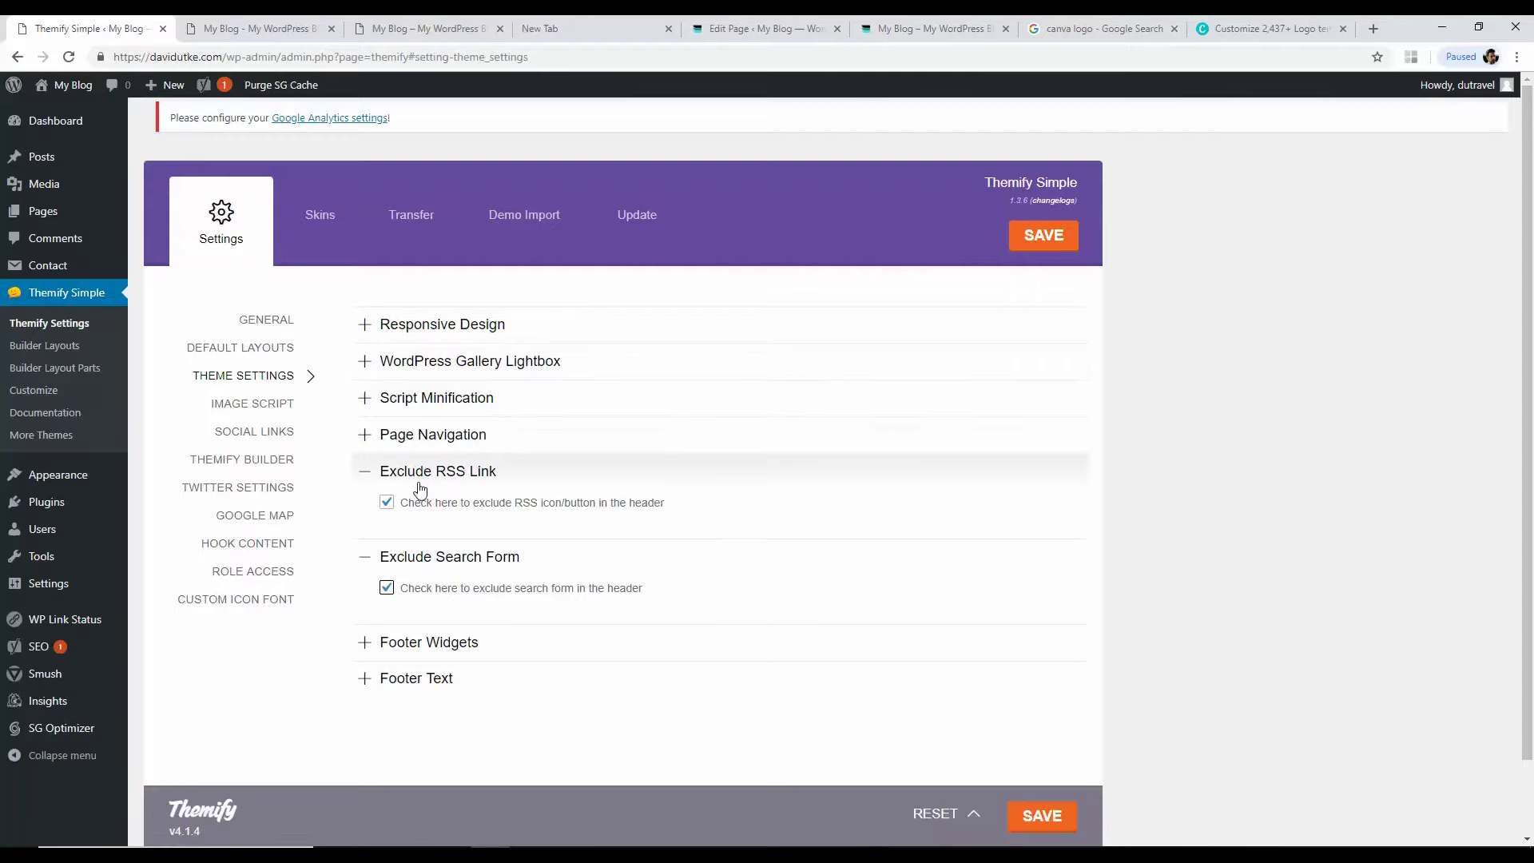
pyautogui.click(1039, 236)
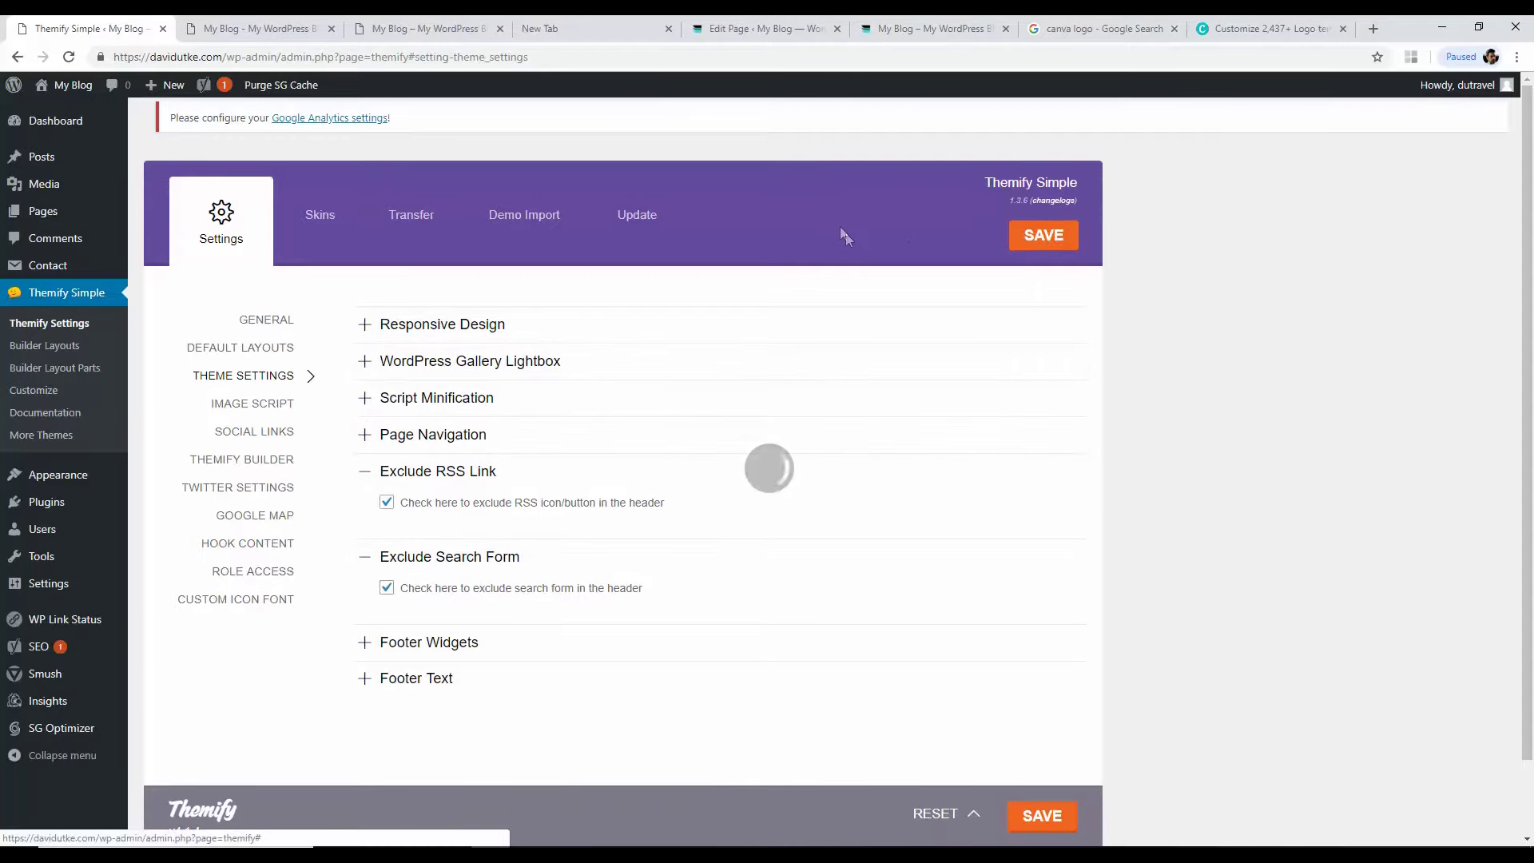
# Step: Reload the live blog to check its header, and set the customizer's Site Logo option to Logo Image
pyautogui.click(256, 28)
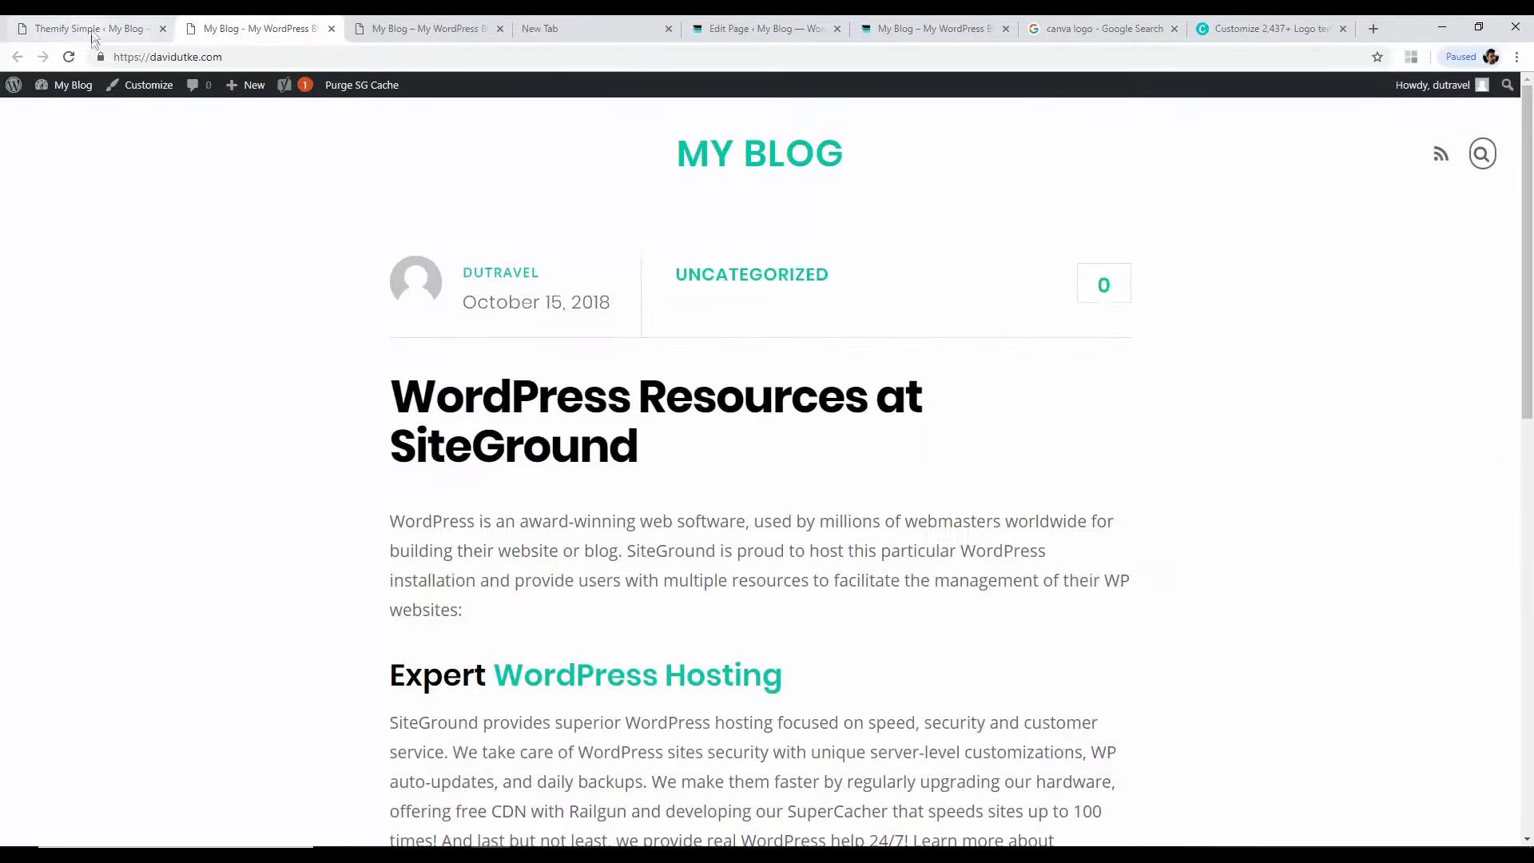
pyautogui.click(69, 57)
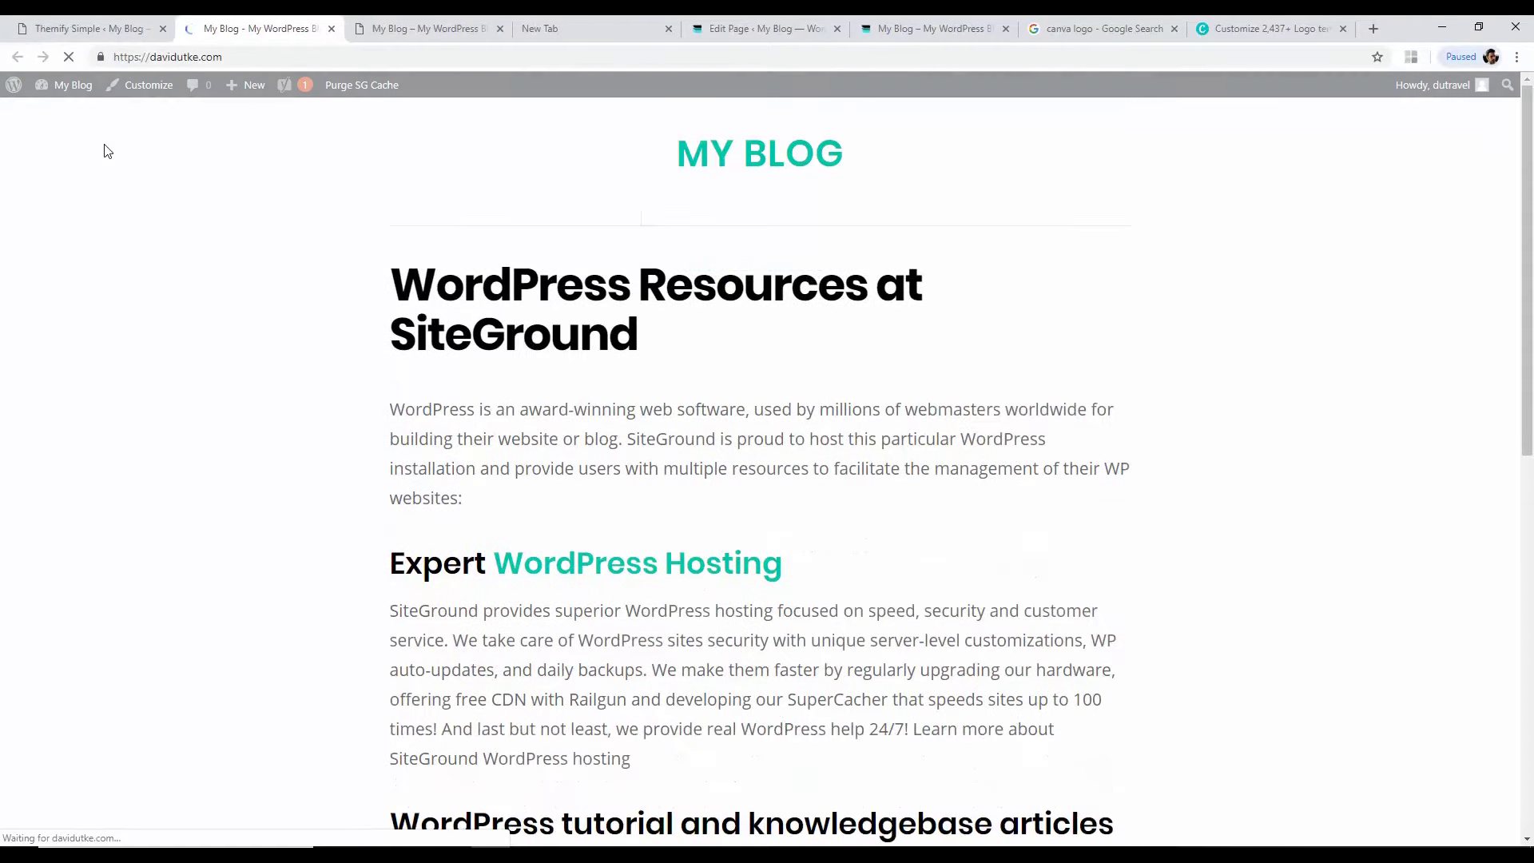
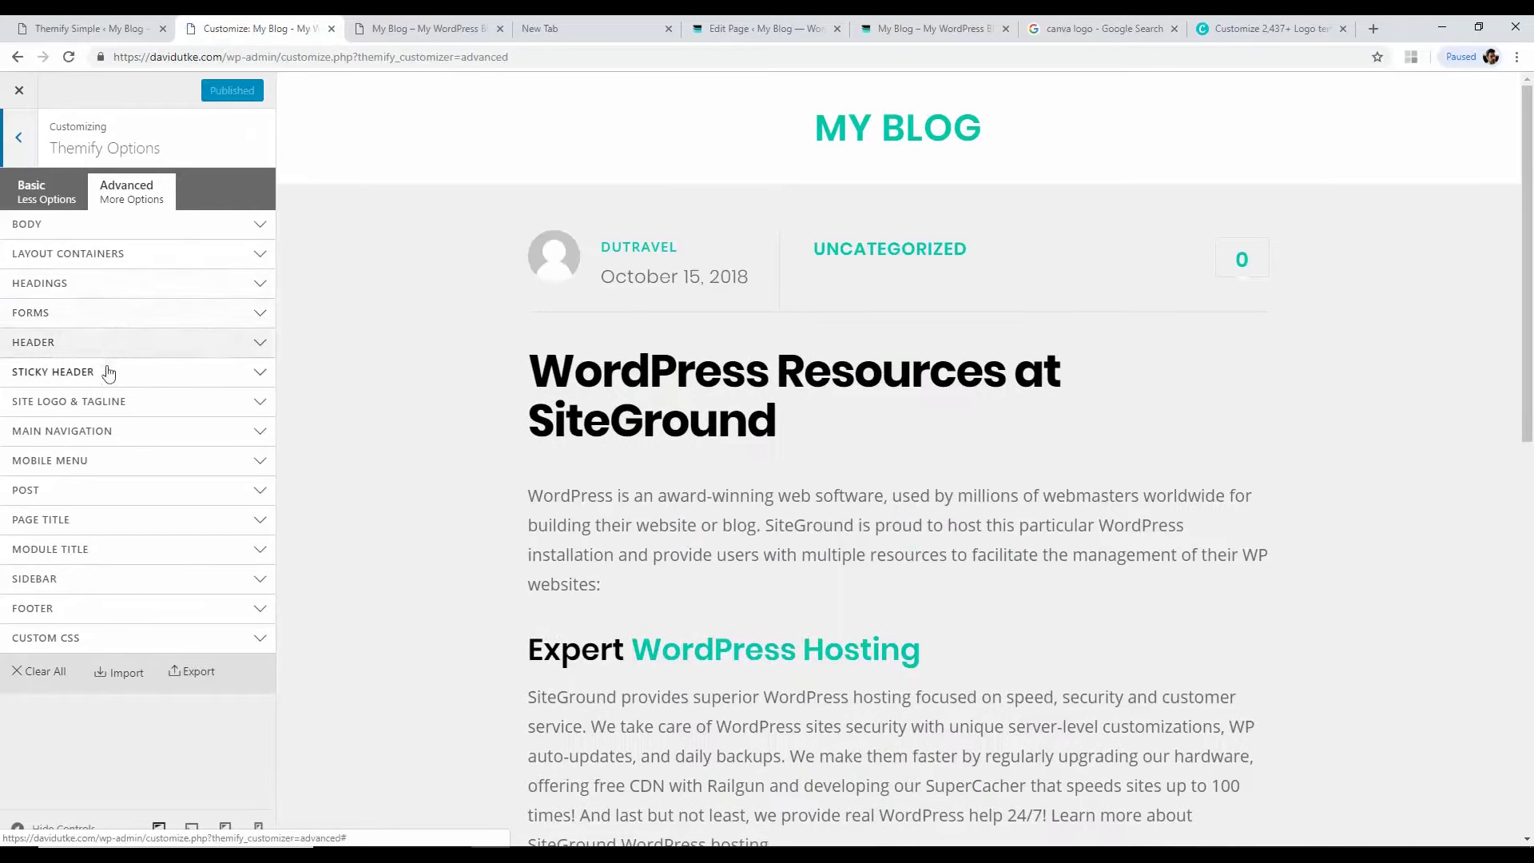
pyautogui.click(90, 404)
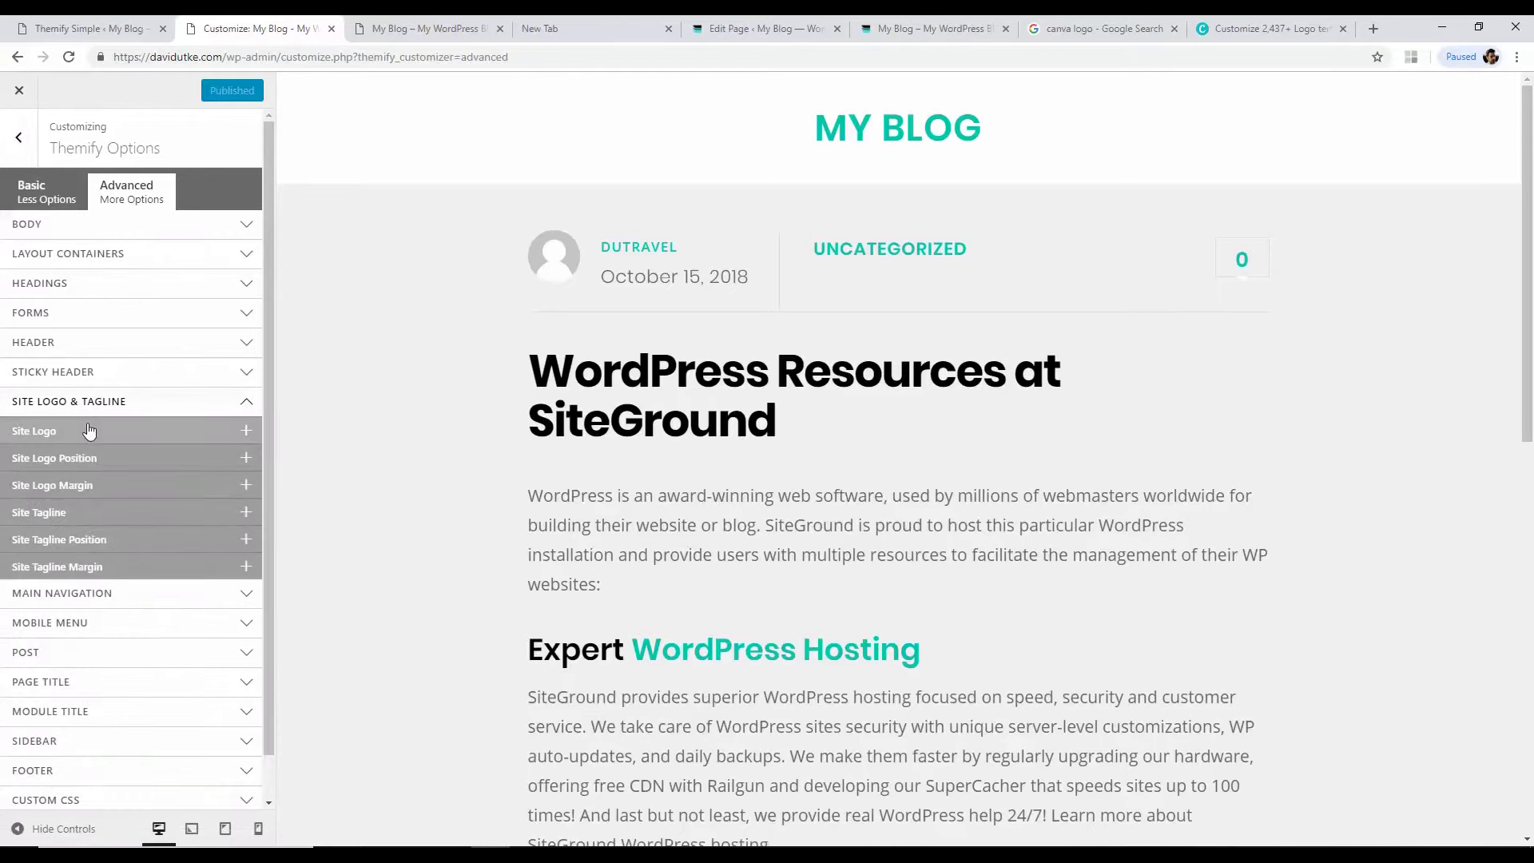
pyautogui.click(89, 432)
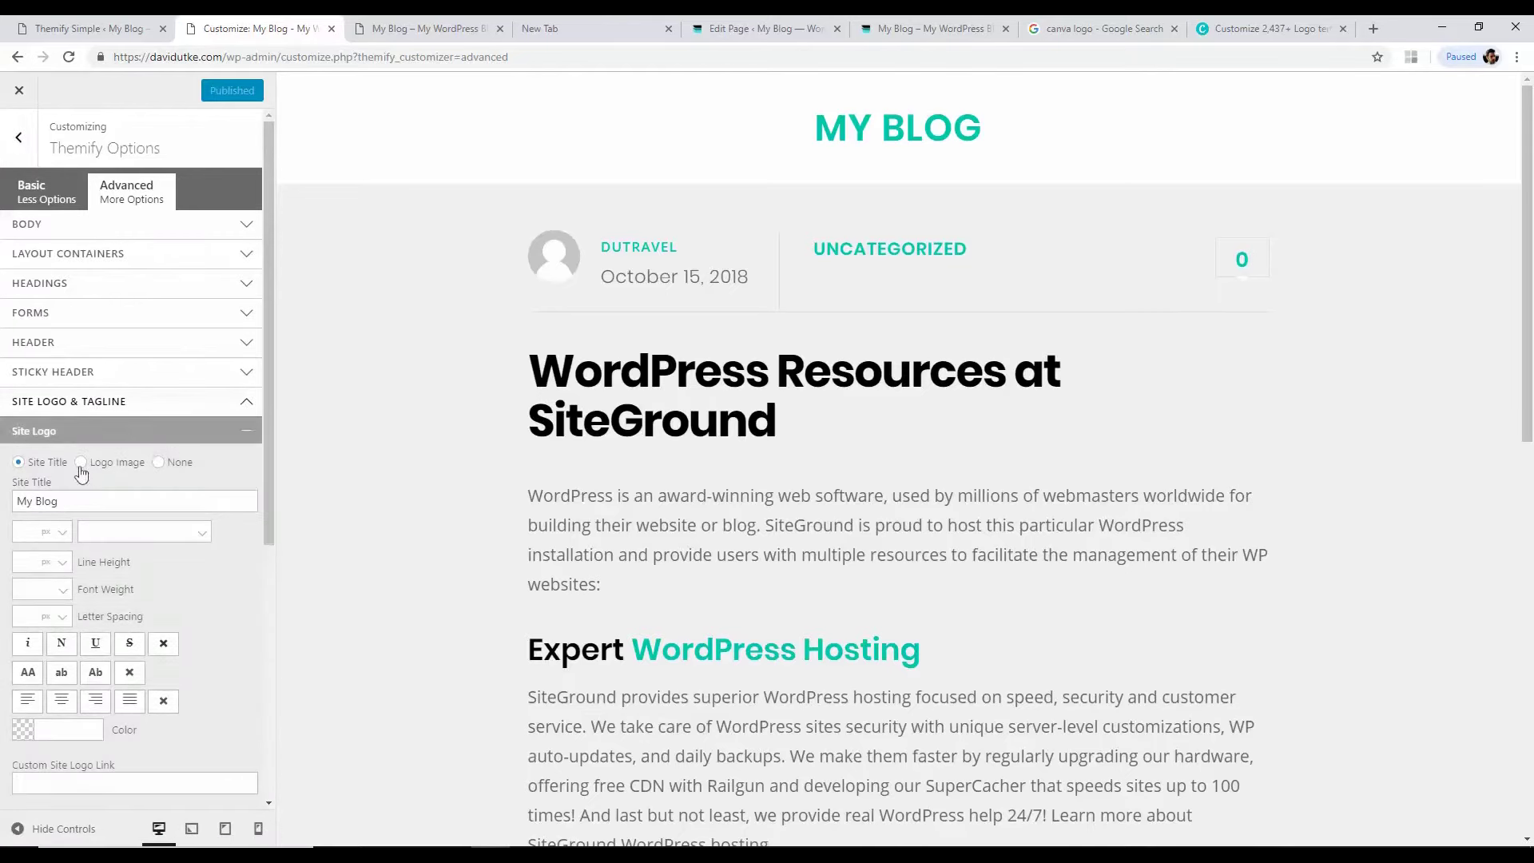
pyautogui.click(80, 463)
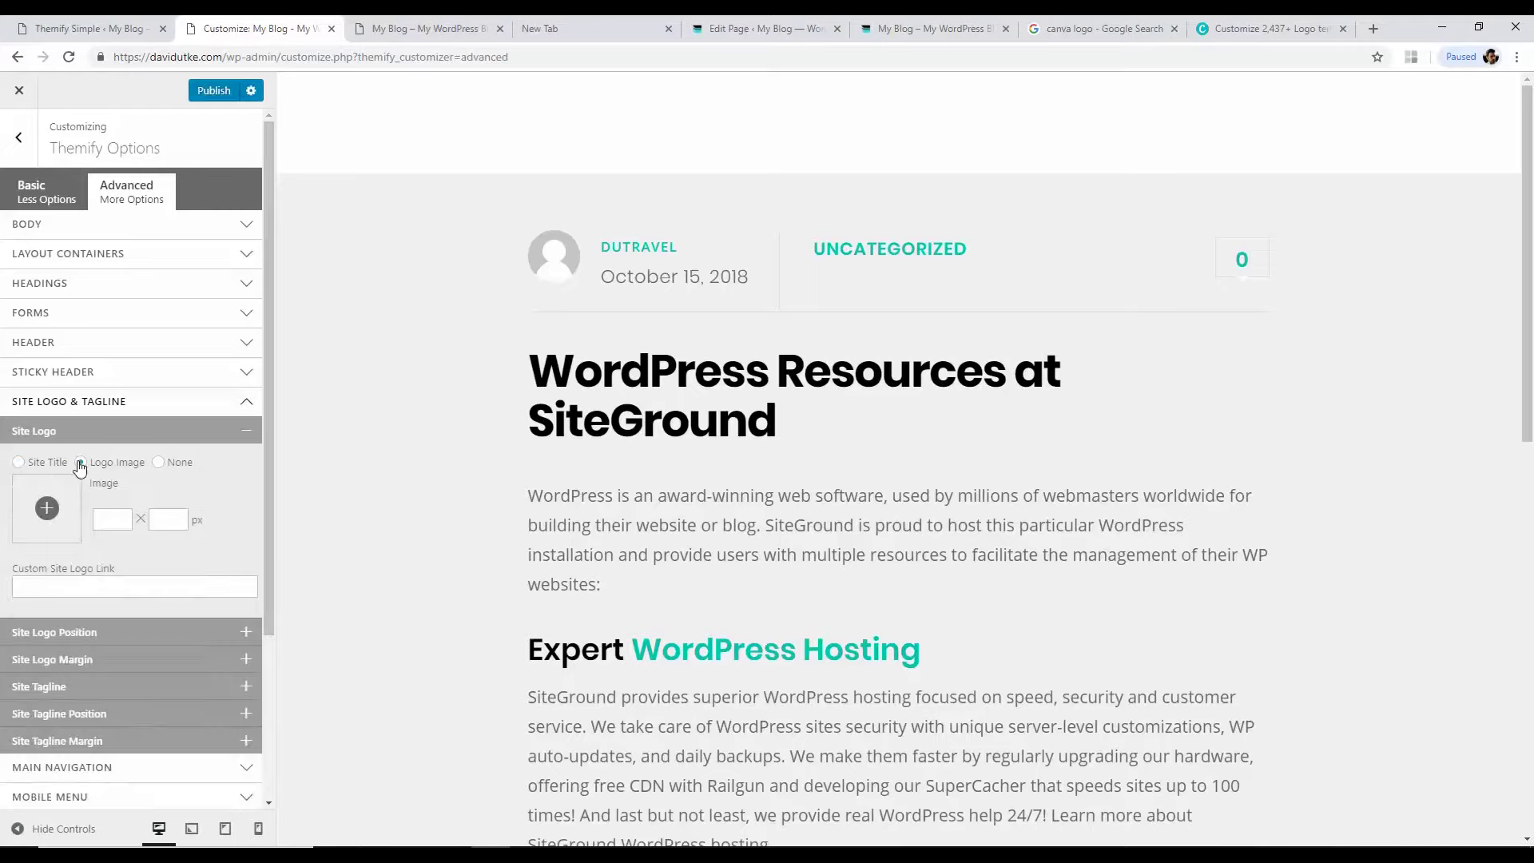
pyautogui.scroll(-3, 82, 466)
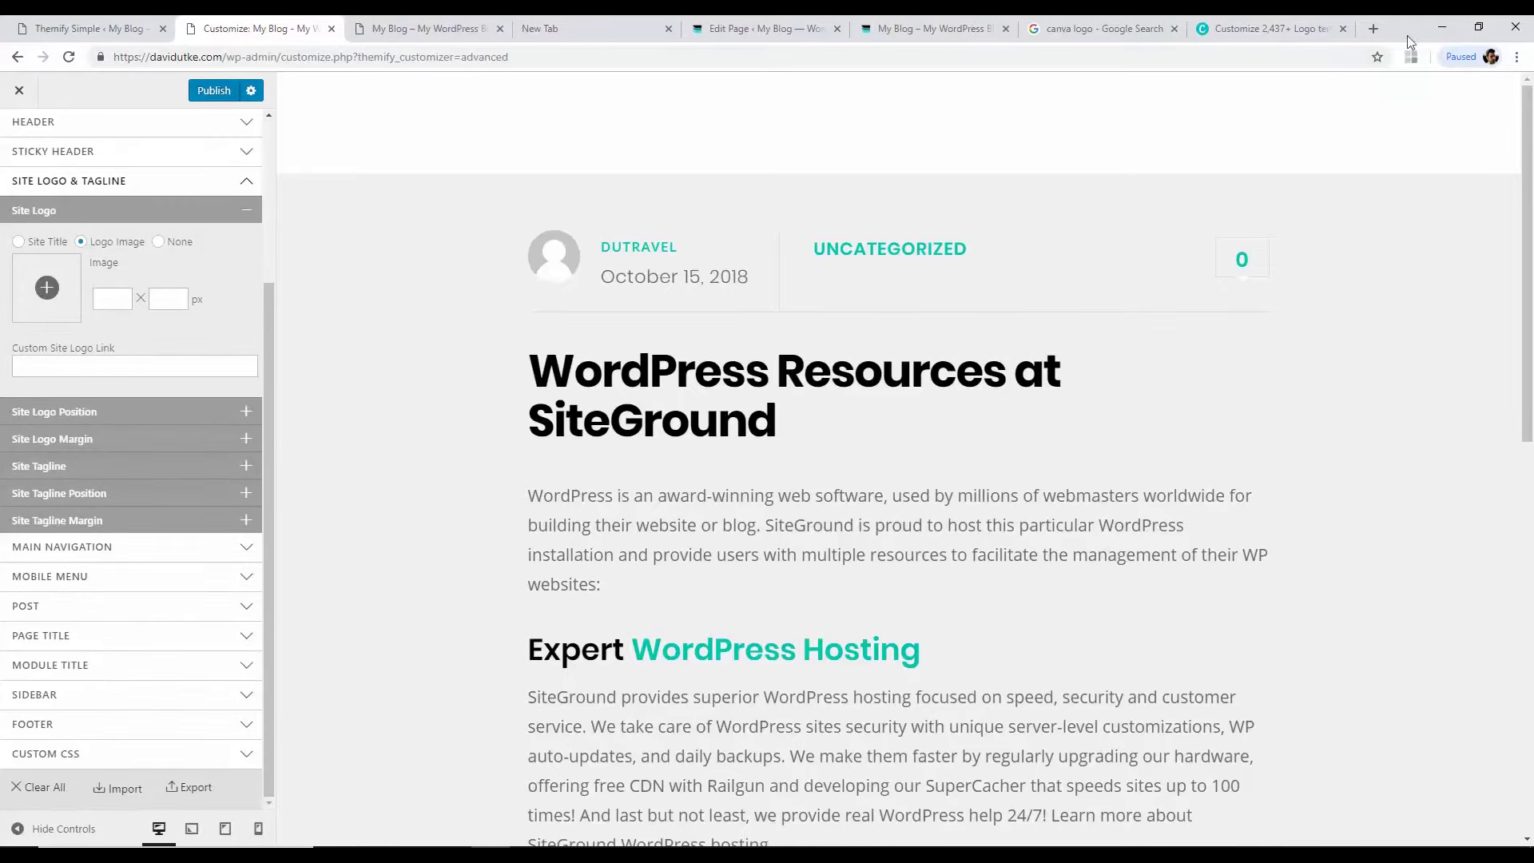
# Step: Preview the Fasta Logo image from the david travel folder on the desktop, and close the preview and folder
pyautogui.click(1479, 26)
pyautogui.click(26, 52)
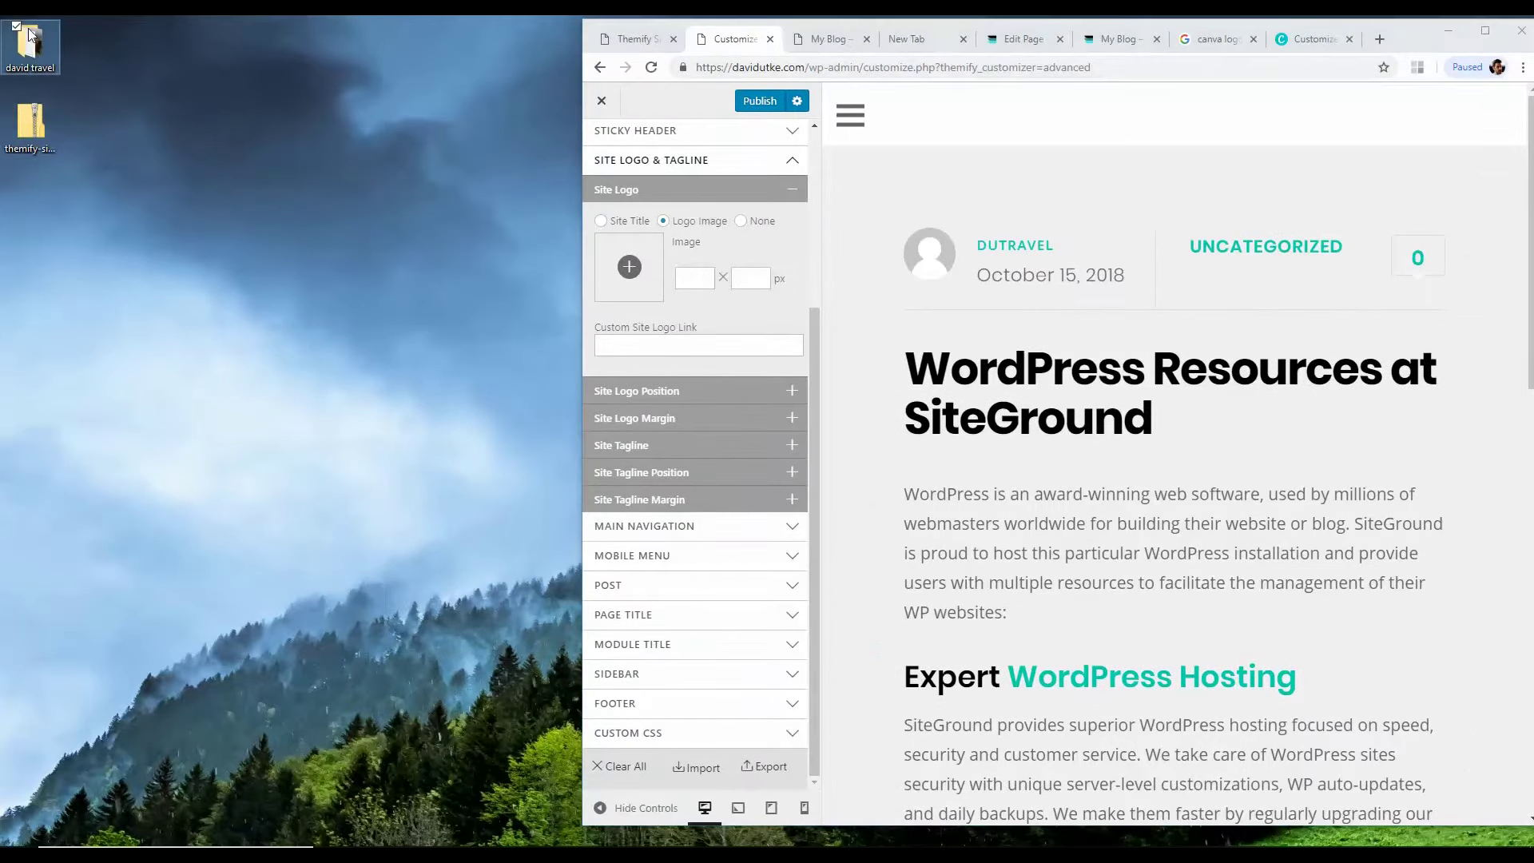
pyautogui.doubleClick(33, 44)
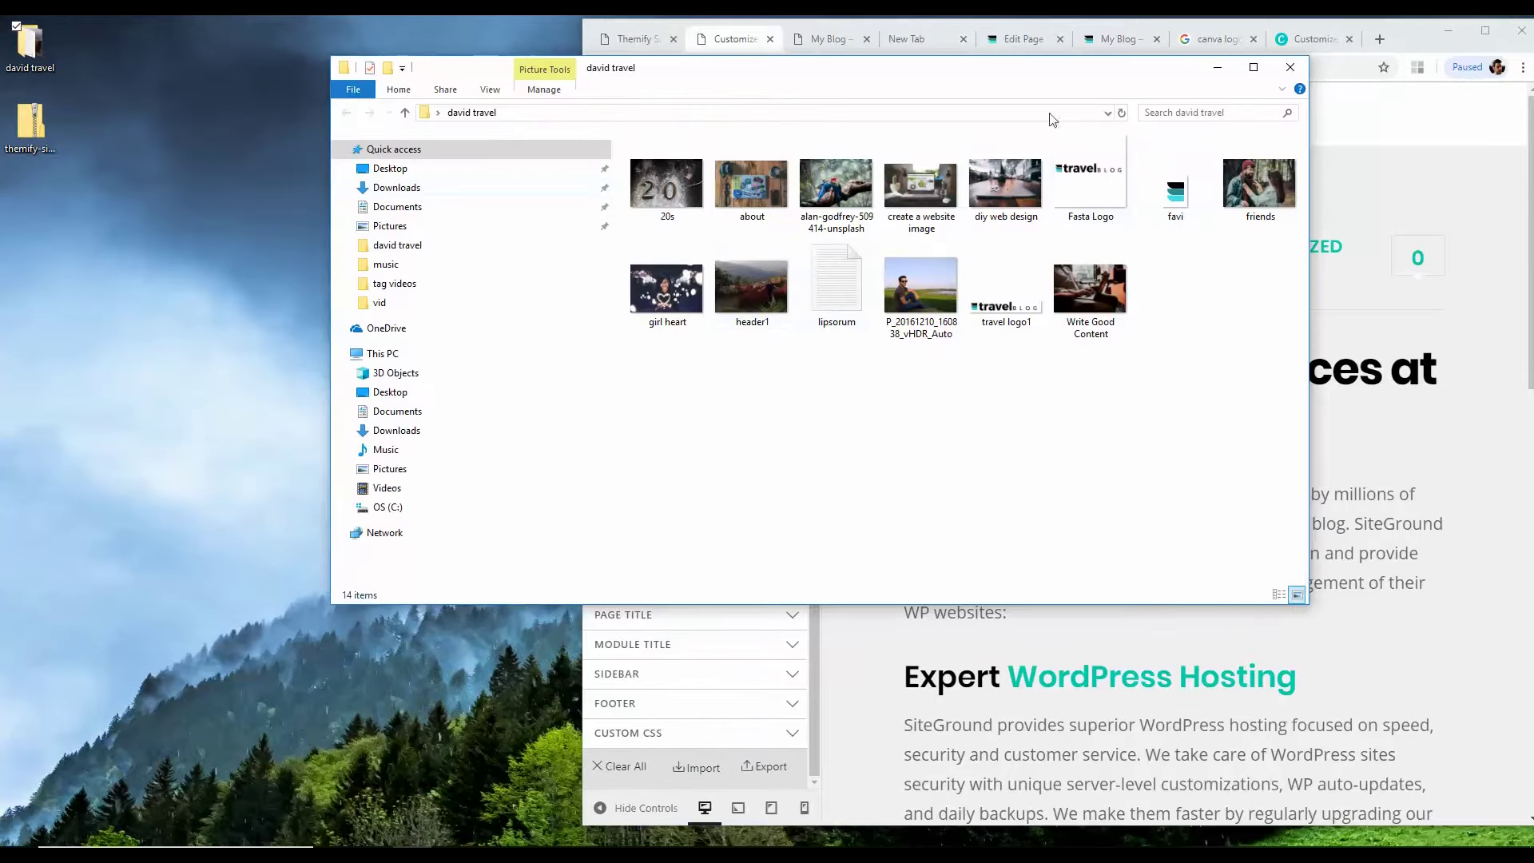
pyautogui.doubleClick(1093, 174)
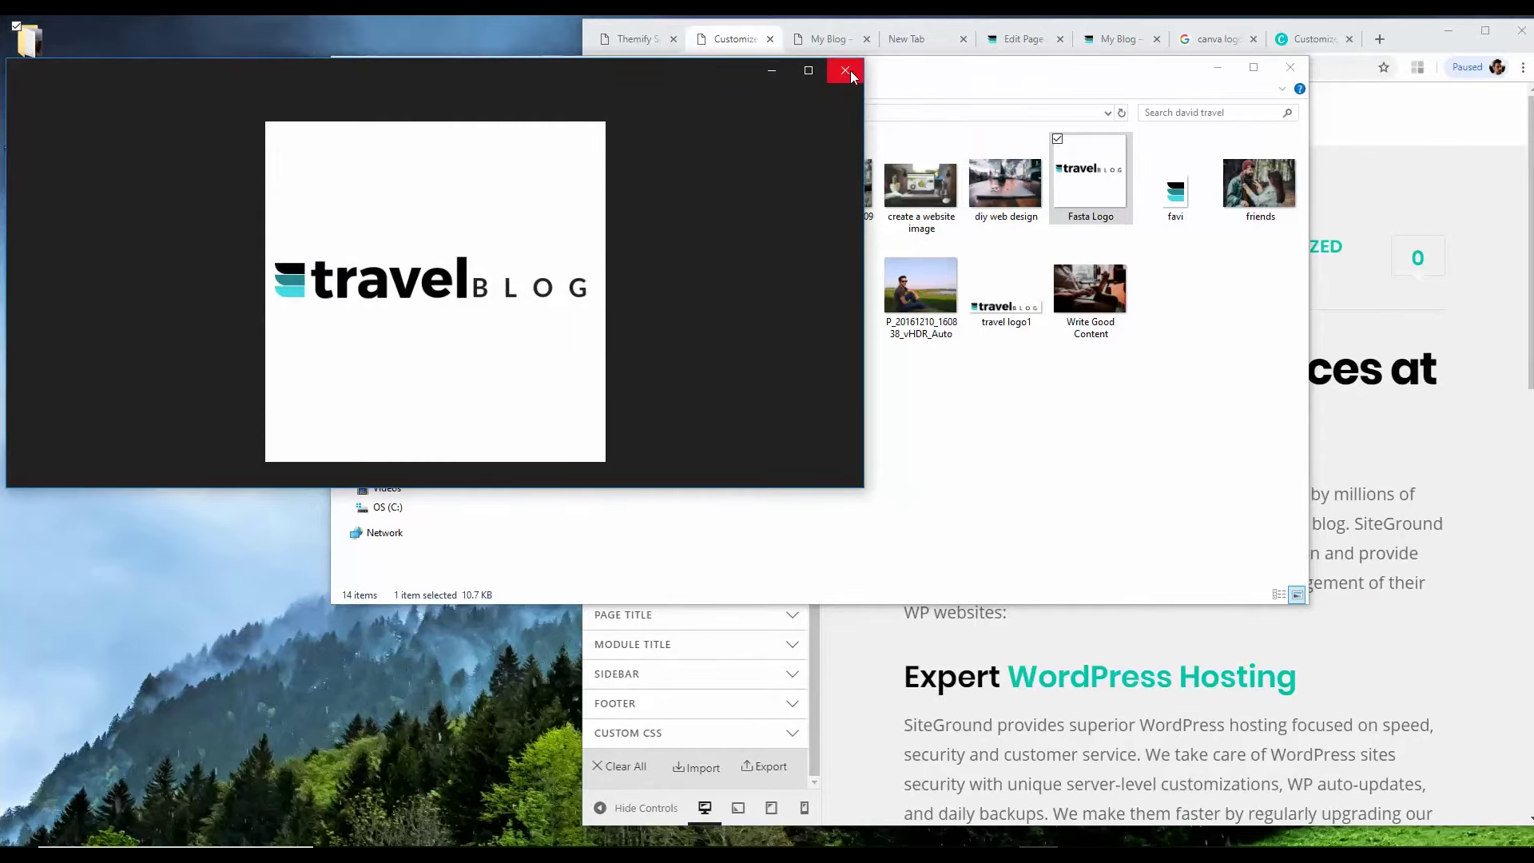
pyautogui.click(845, 71)
pyautogui.click(1291, 67)
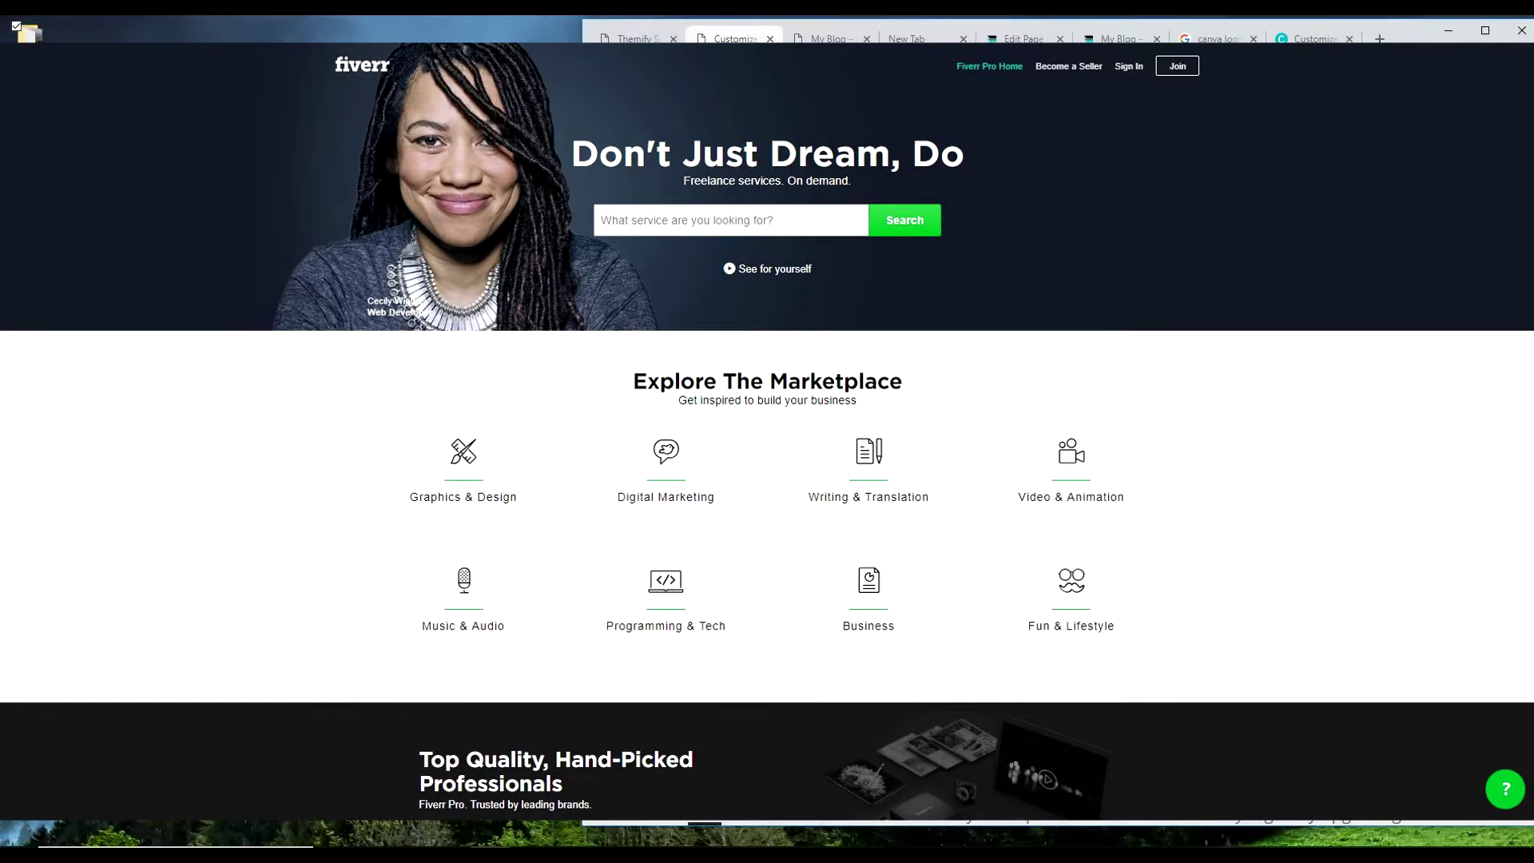
# Step: Look at the Google results for "canva logo" and switch to the Canva logo templates page
pyautogui.click(1314, 38)
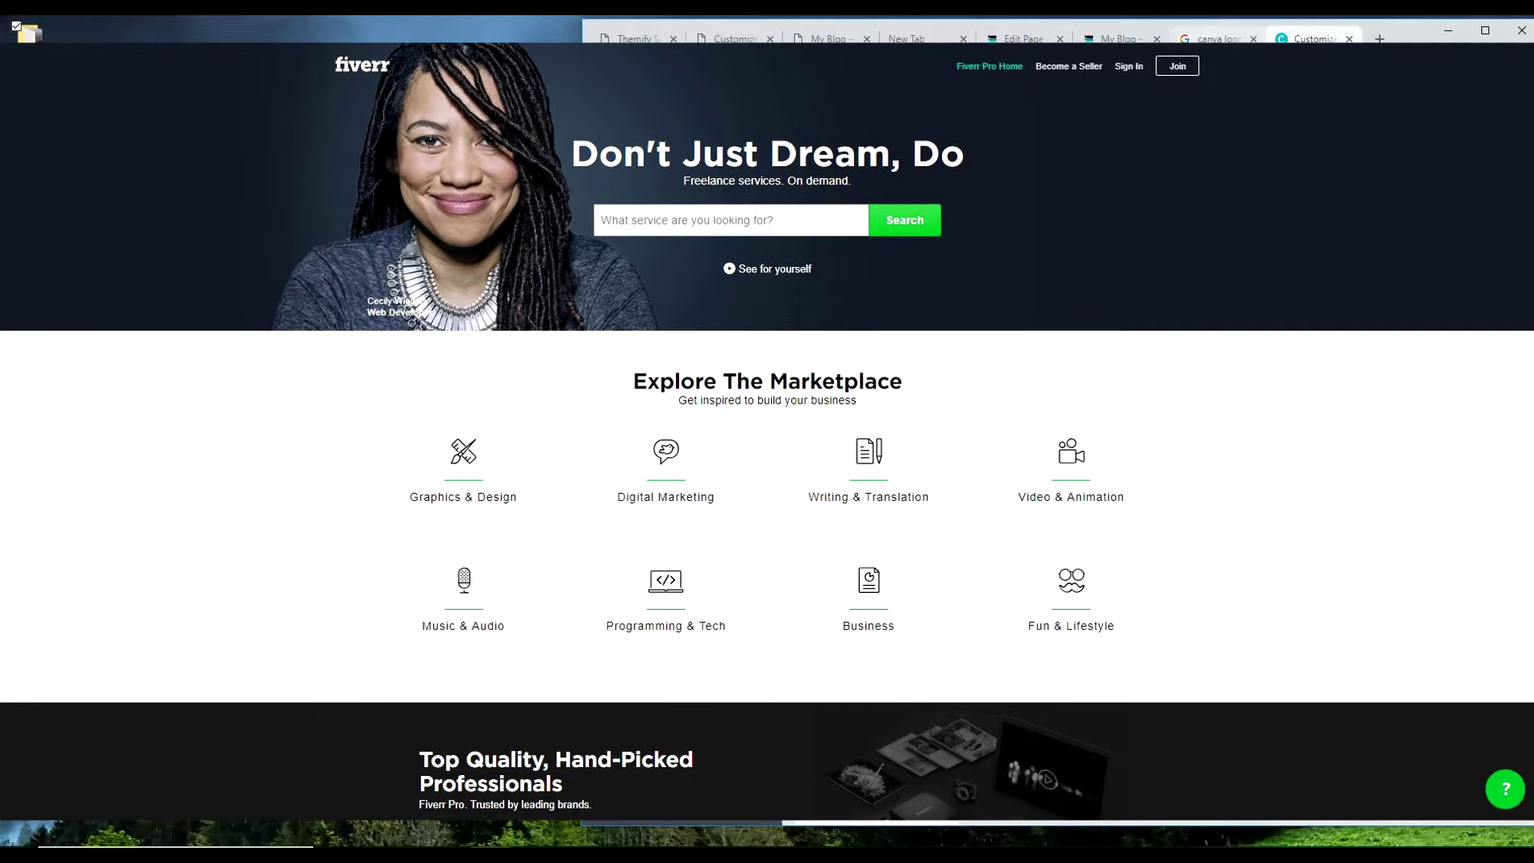
pyautogui.click(1216, 38)
pyautogui.press('super+Up')
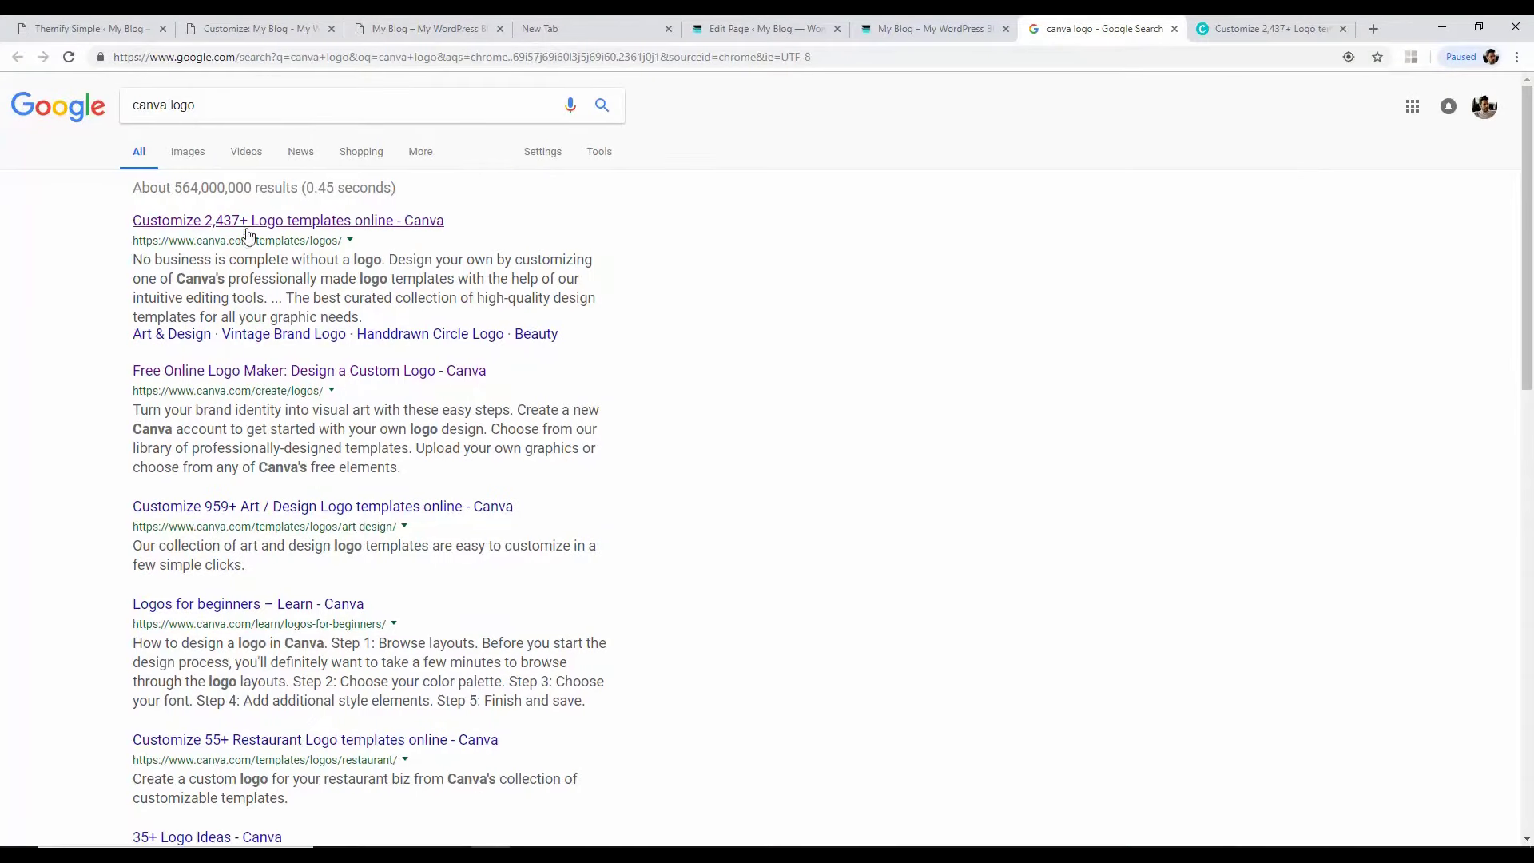
pyautogui.moveTo(222, 104); pyautogui.dragTo(94, 112)
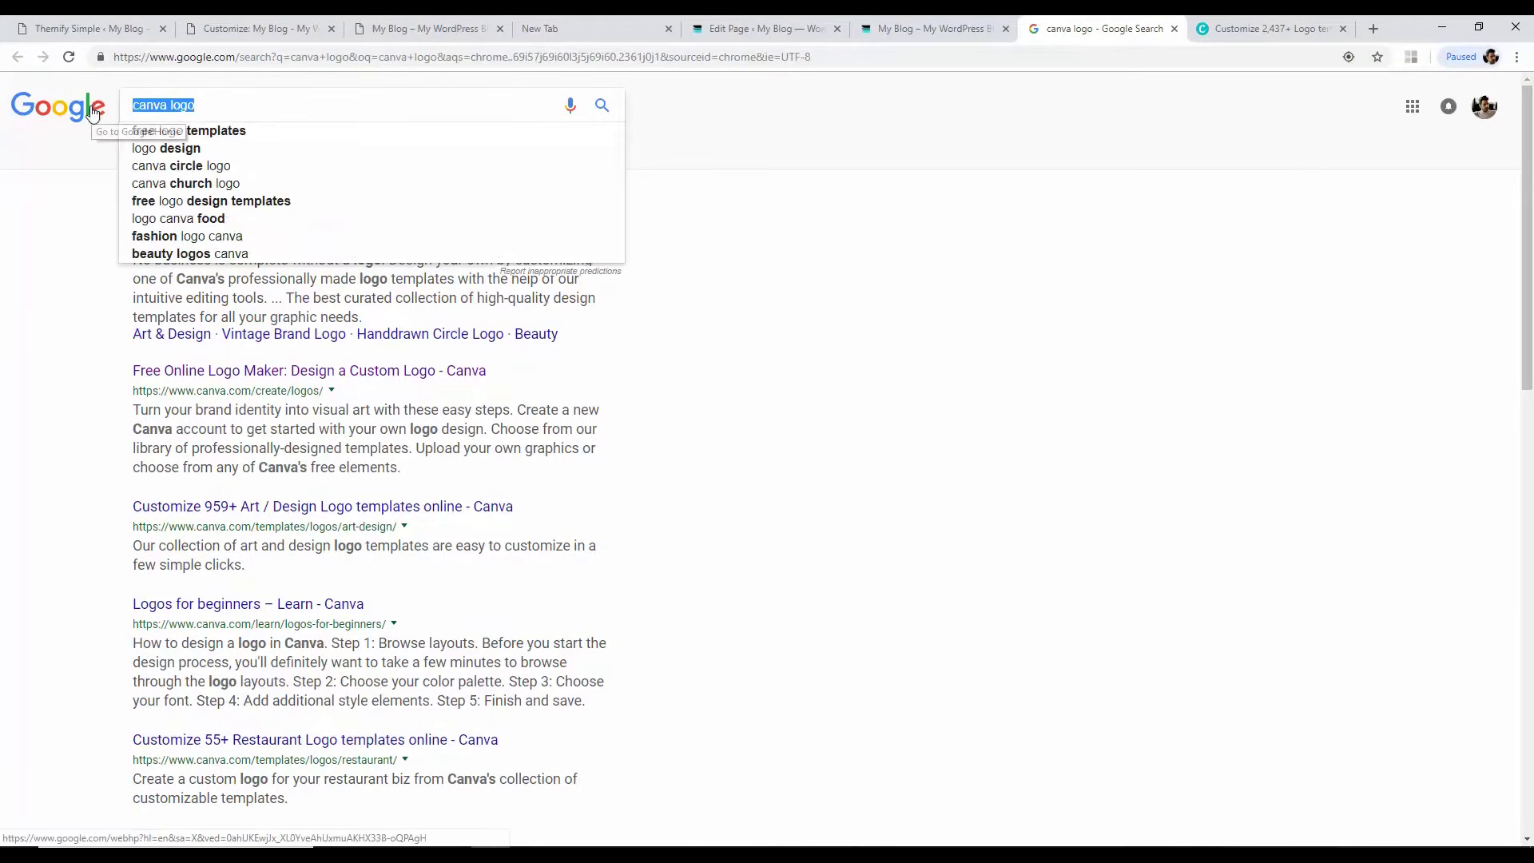
pyautogui.click(55, 229)
pyautogui.click(1228, 24)
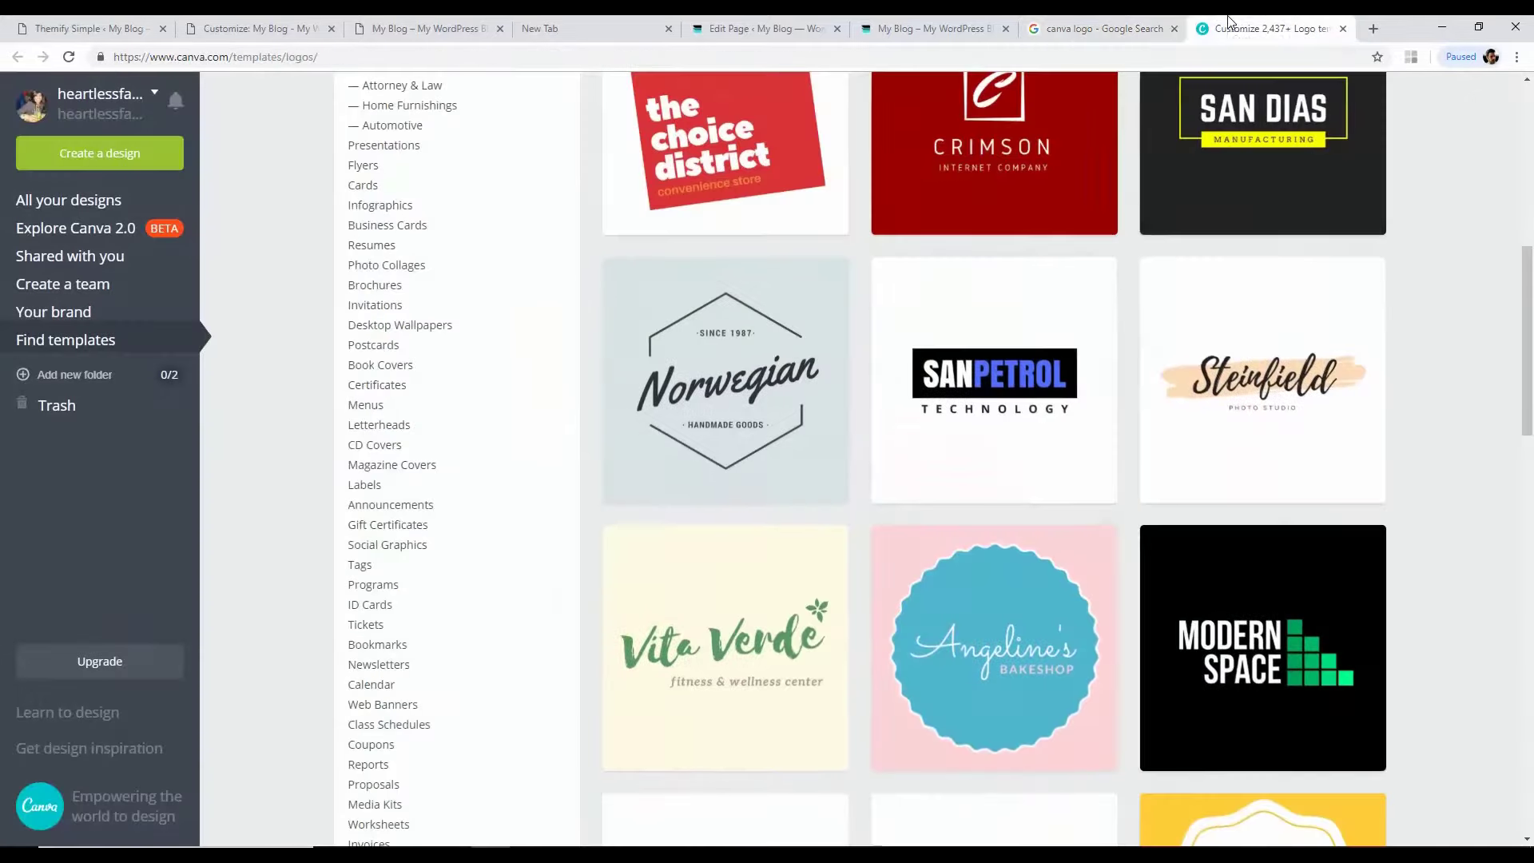
# Step: Browse the Canva logo templates and start a design from the Black and Turquoise Automotive Logo template
pyautogui.scroll(8, 1530, 120)
pyautogui.moveTo(1531, 139); pyautogui.dragTo(1215, 250)
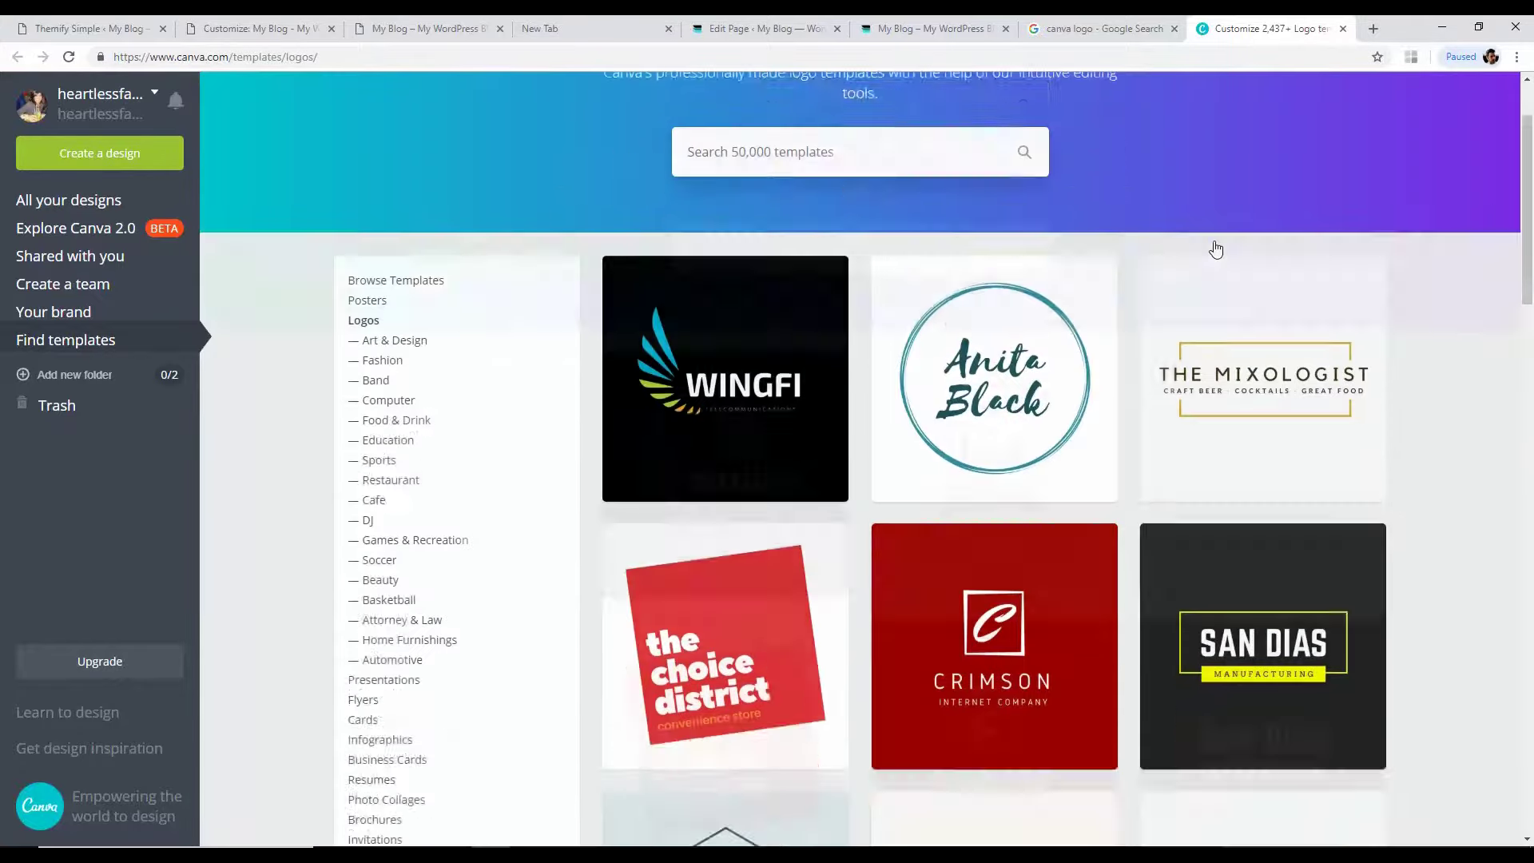
pyautogui.scroll(-14, 1215, 249)
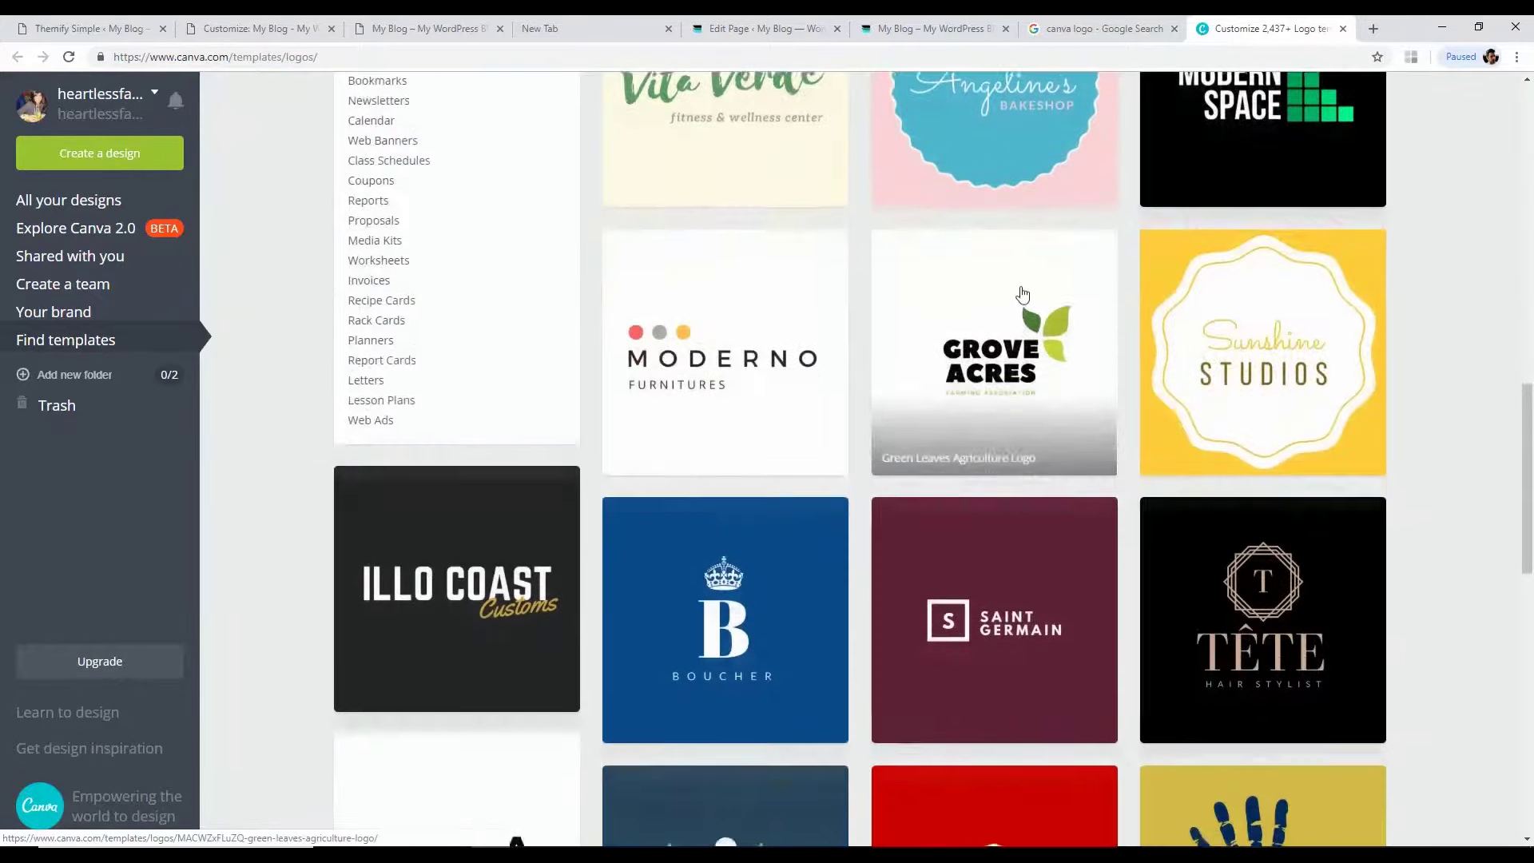
pyautogui.scroll(-10, 1023, 294)
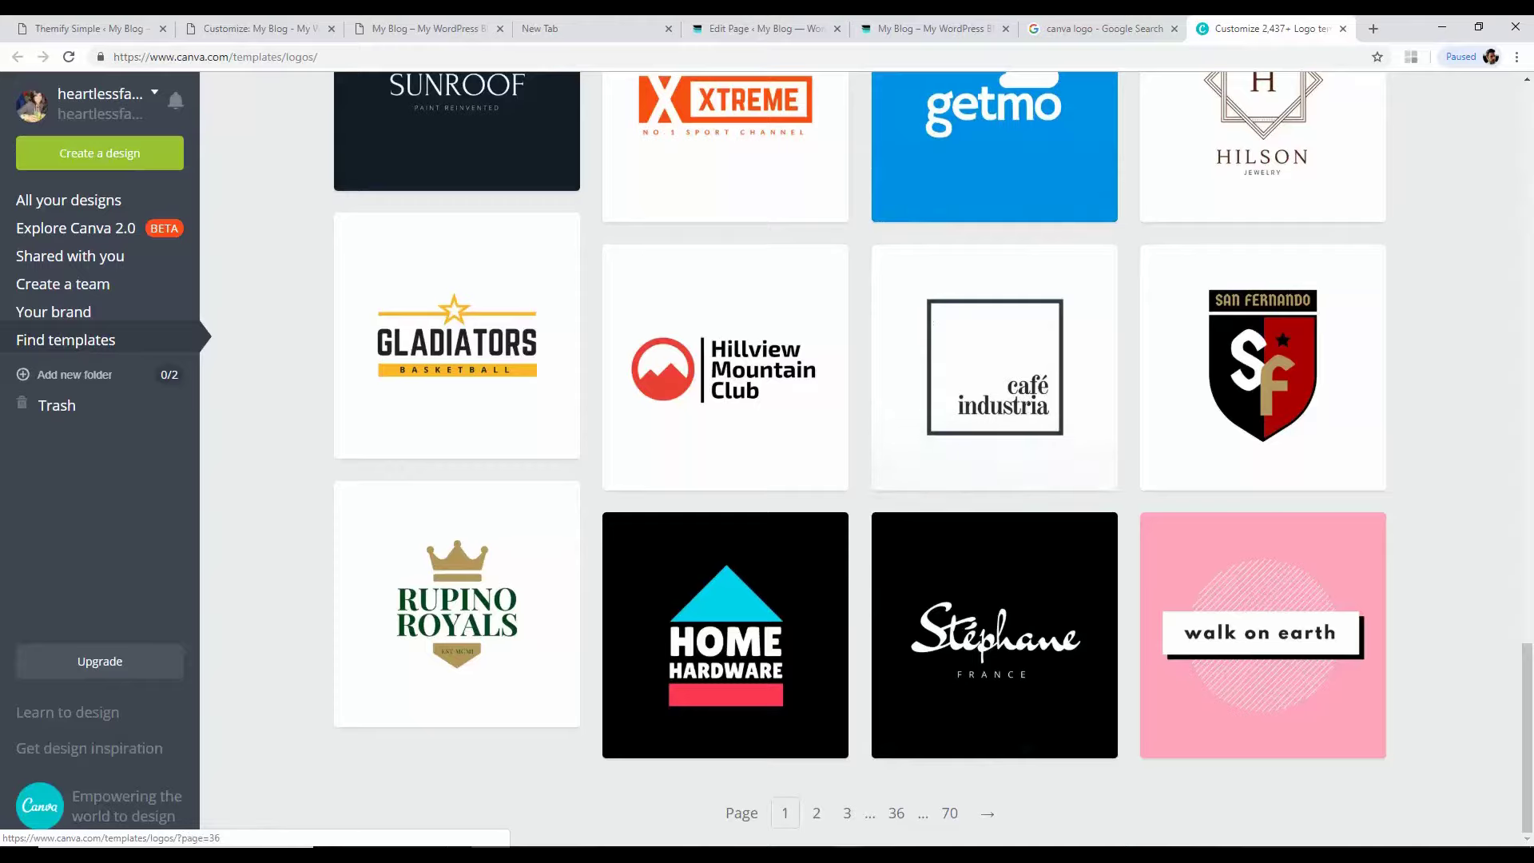
pyautogui.scroll(10, 675, 711)
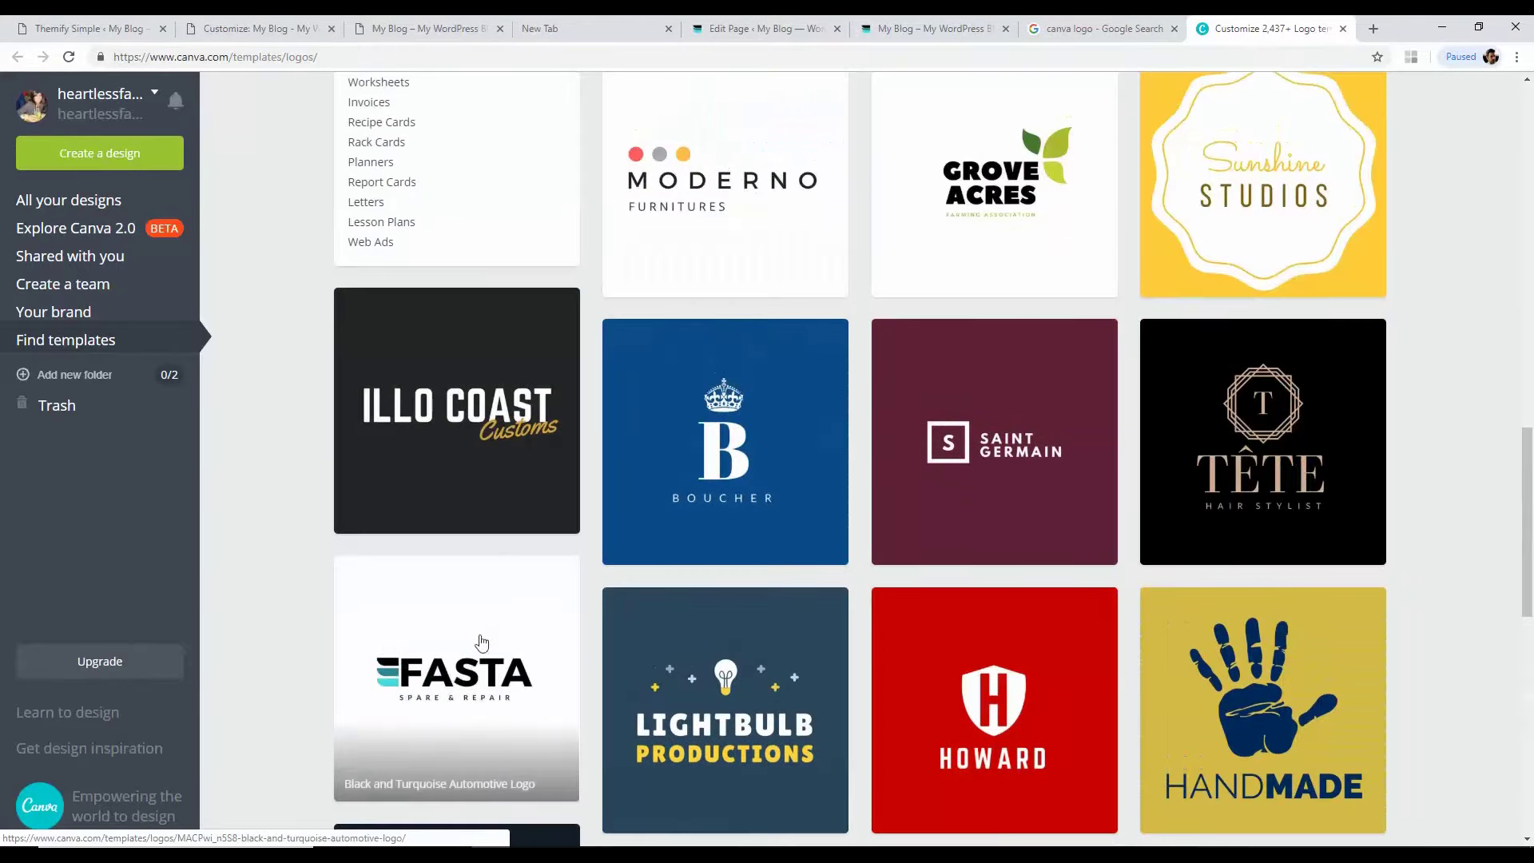
pyautogui.click(531, 631)
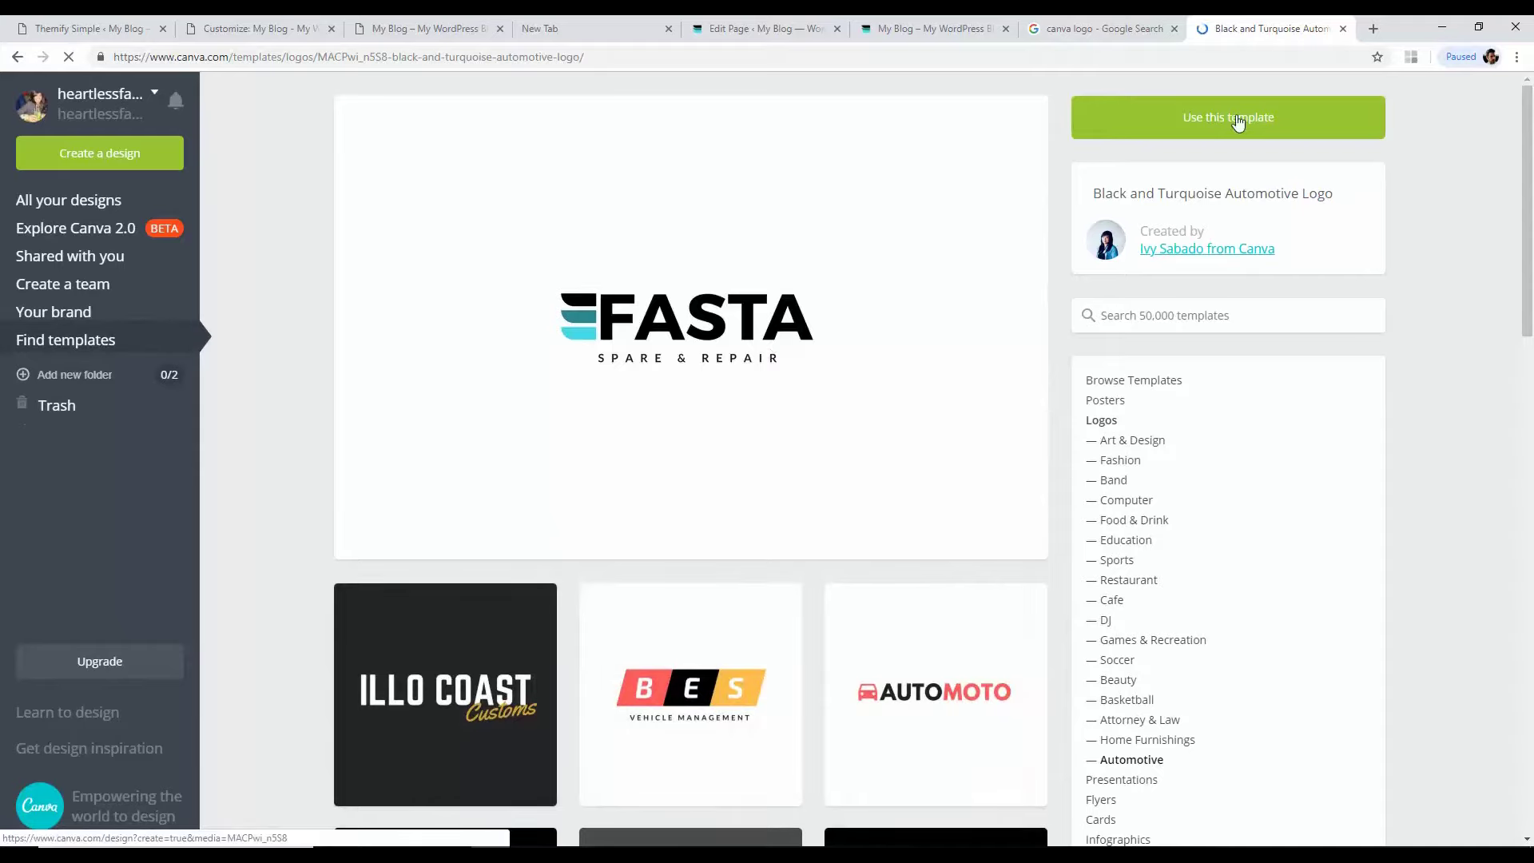
pyautogui.click(1238, 123)
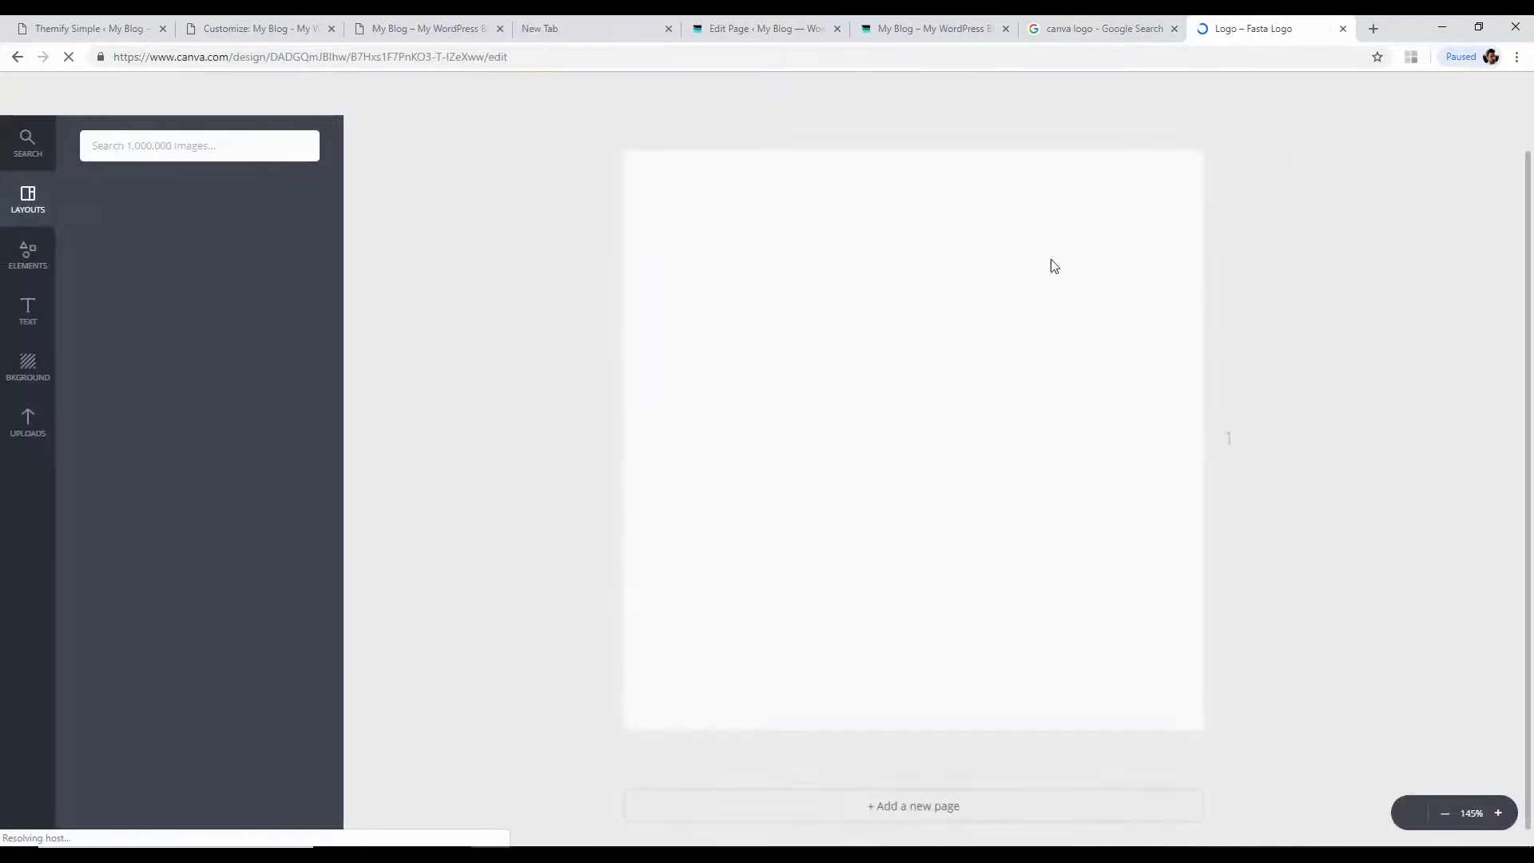
# Step: Move the striped icon, the FASTA text and the SPARE & REPAIR tagline further left on the canvas
pyautogui.moveTo(751, 407); pyautogui.dragTo(652, 412)
pyautogui.moveTo(738, 450); pyautogui.dragTo(665, 451)
pyautogui.moveTo(838, 425); pyautogui.dragTo(775, 424)
pyautogui.moveTo(851, 488); pyautogui.dragTo(765, 477)
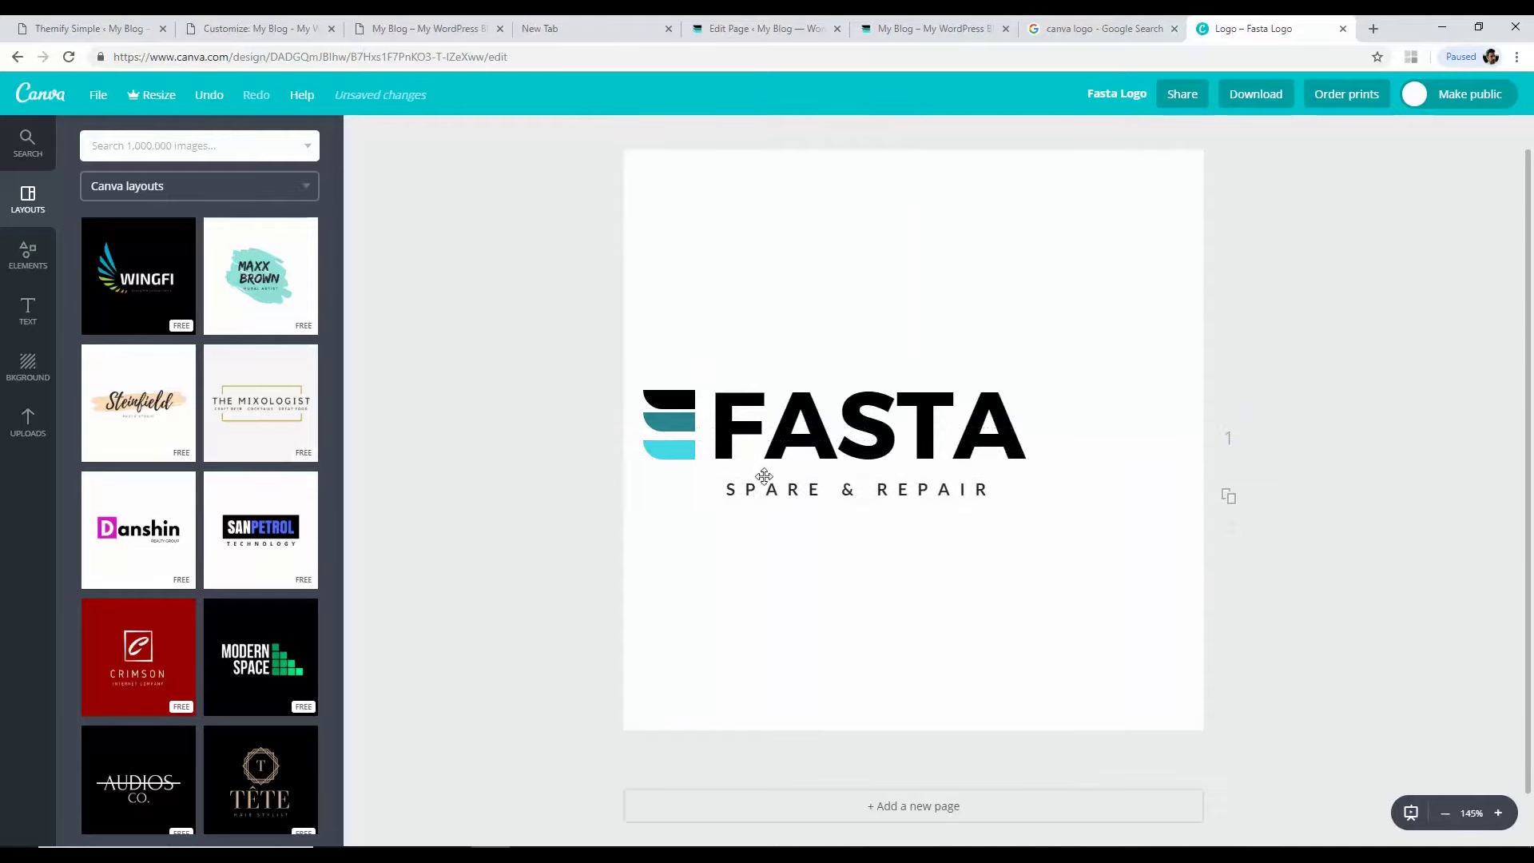
# Step: Search Canva's image library for "earth", and close the Canva design
pyautogui.click(188, 147)
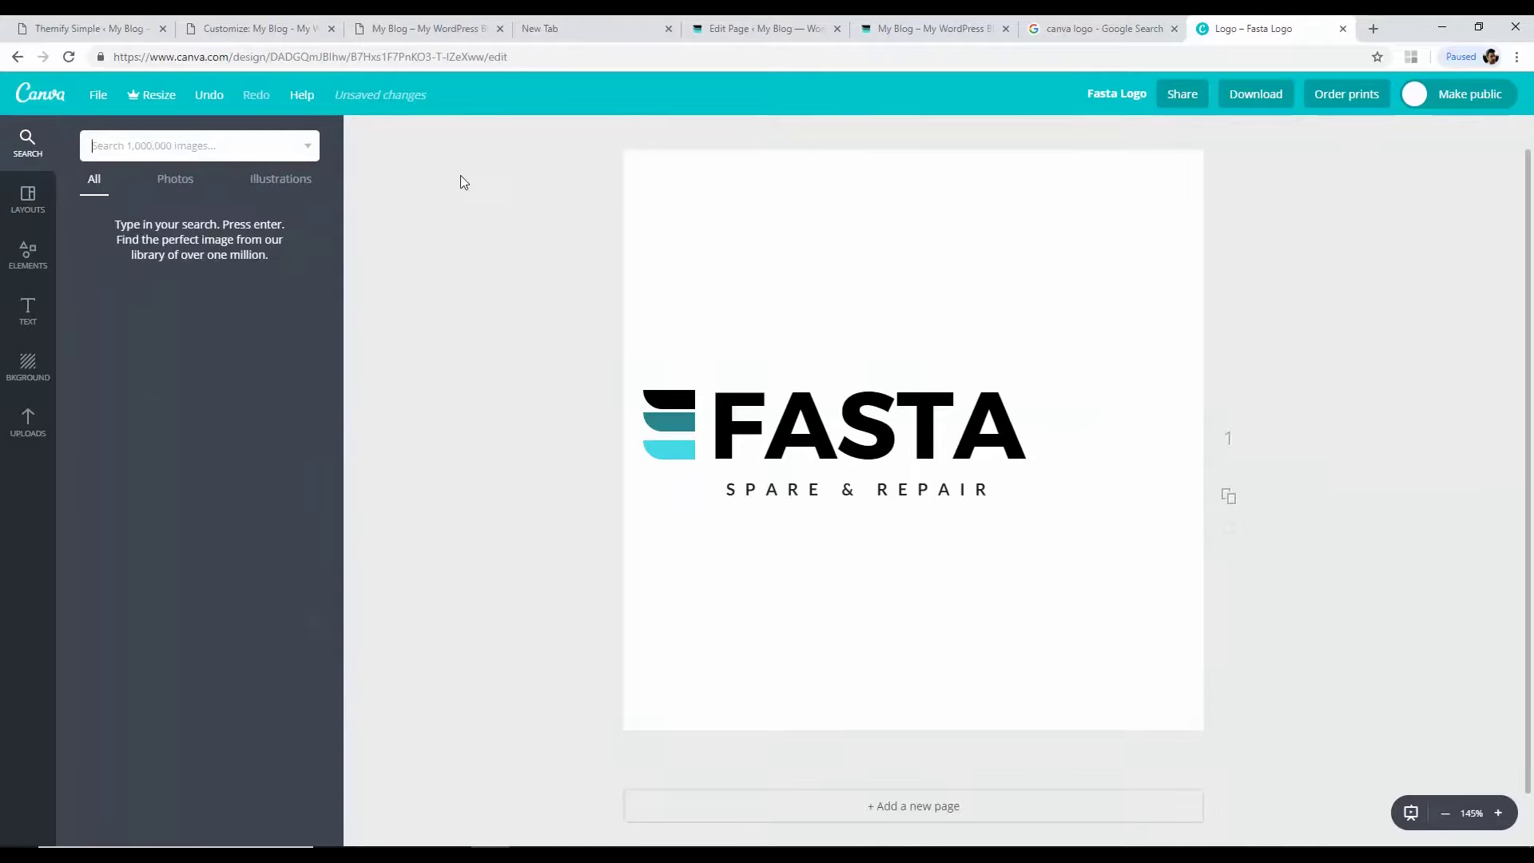
pyautogui.write('earth')
pyautogui.press('Return')
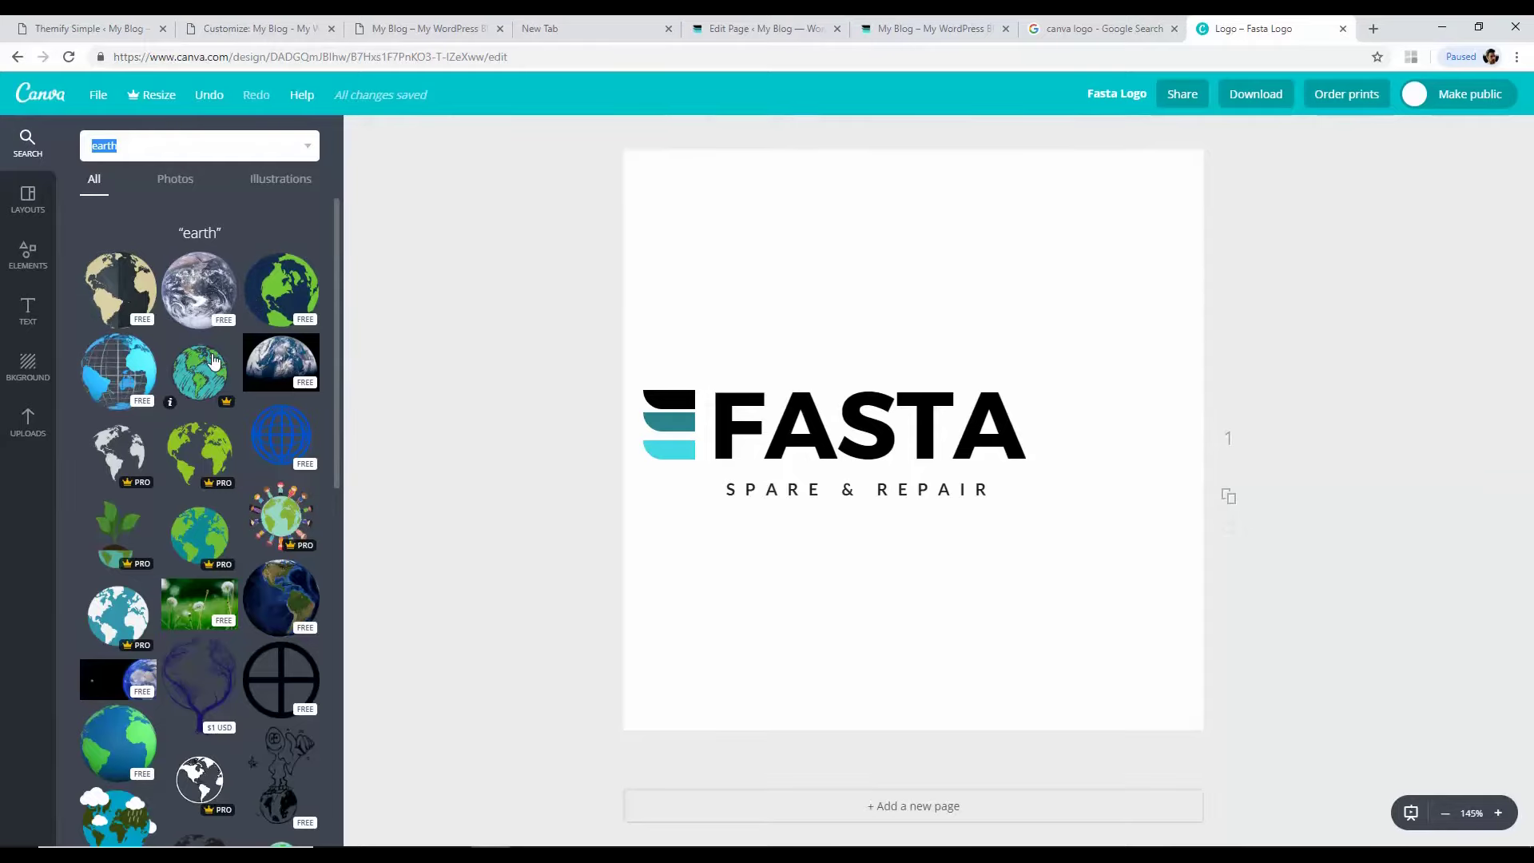
pyautogui.click(1344, 30)
# Step: Shrink the browser window, reopen the david travel folder and view the finished Fasta Logo image again
pyautogui.doubleClick(1393, 44)
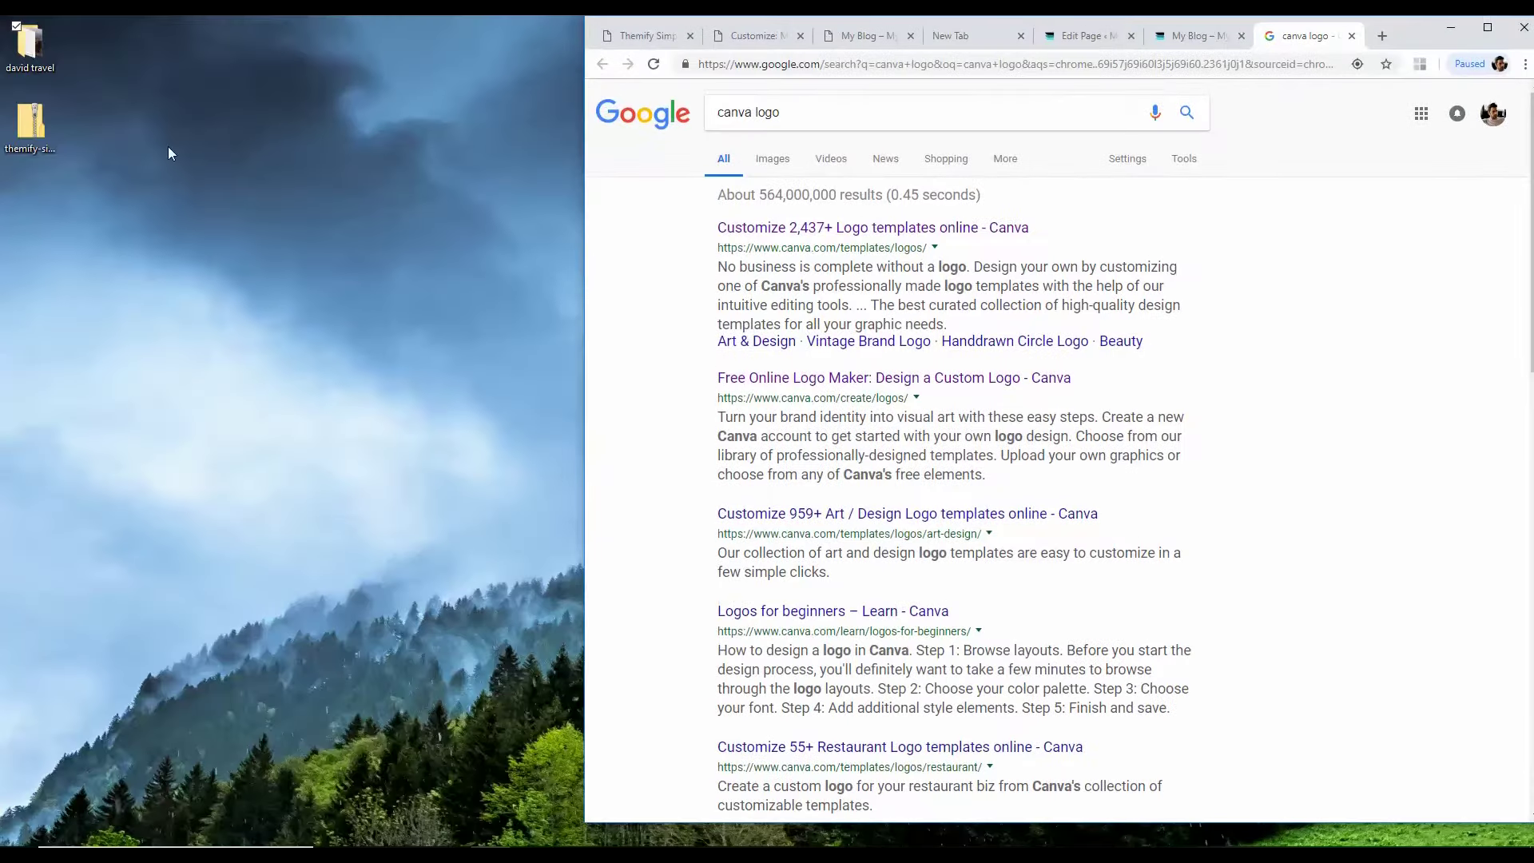
pyautogui.doubleClick(37, 37)
pyautogui.doubleClick(1089, 178)
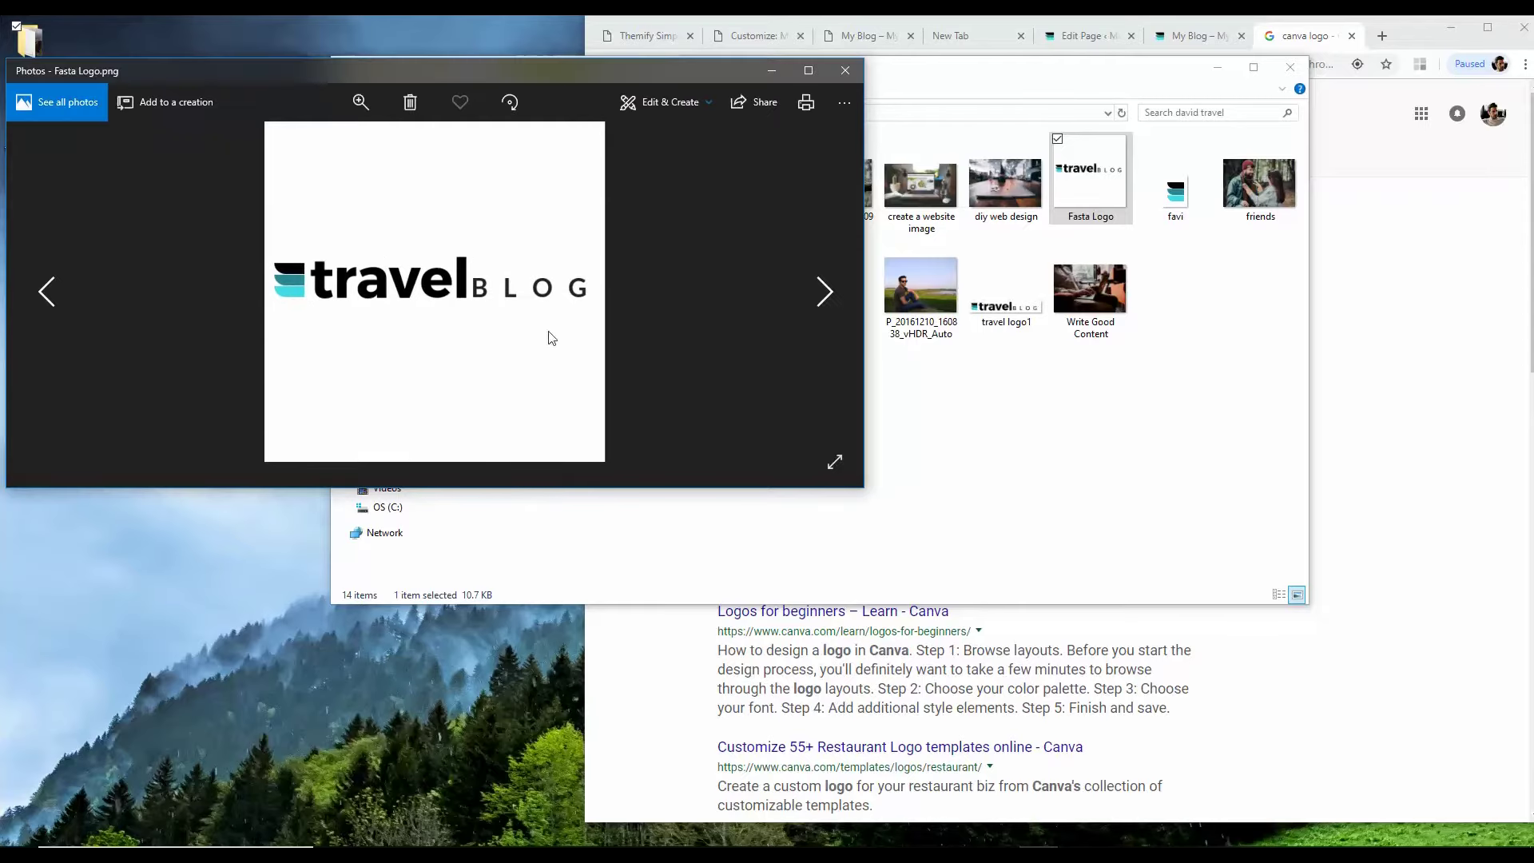
pyautogui.click(847, 74)
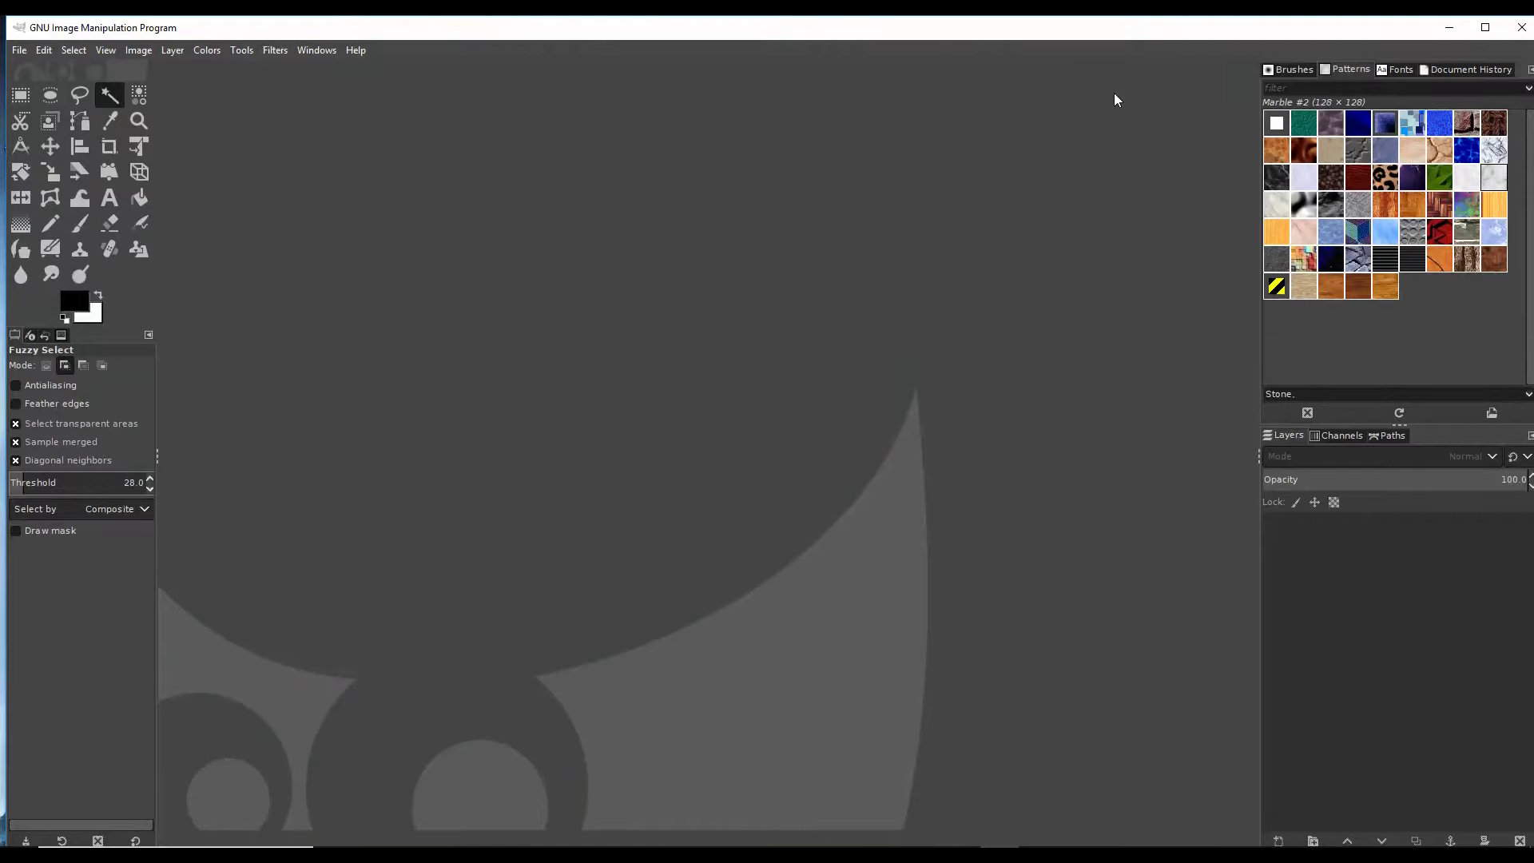
# Step: Switch to GIMP and open Fasta Logo.png from the david travel folder in it
pyautogui.moveTo(803, 17); pyautogui.dragTo(803, 28)
pyautogui.moveTo(700, 50); pyautogui.dragTo(833, 41)
pyautogui.doubleClick(31, 44)
pyautogui.moveTo(1090, 179); pyautogui.dragTo(897, 651)
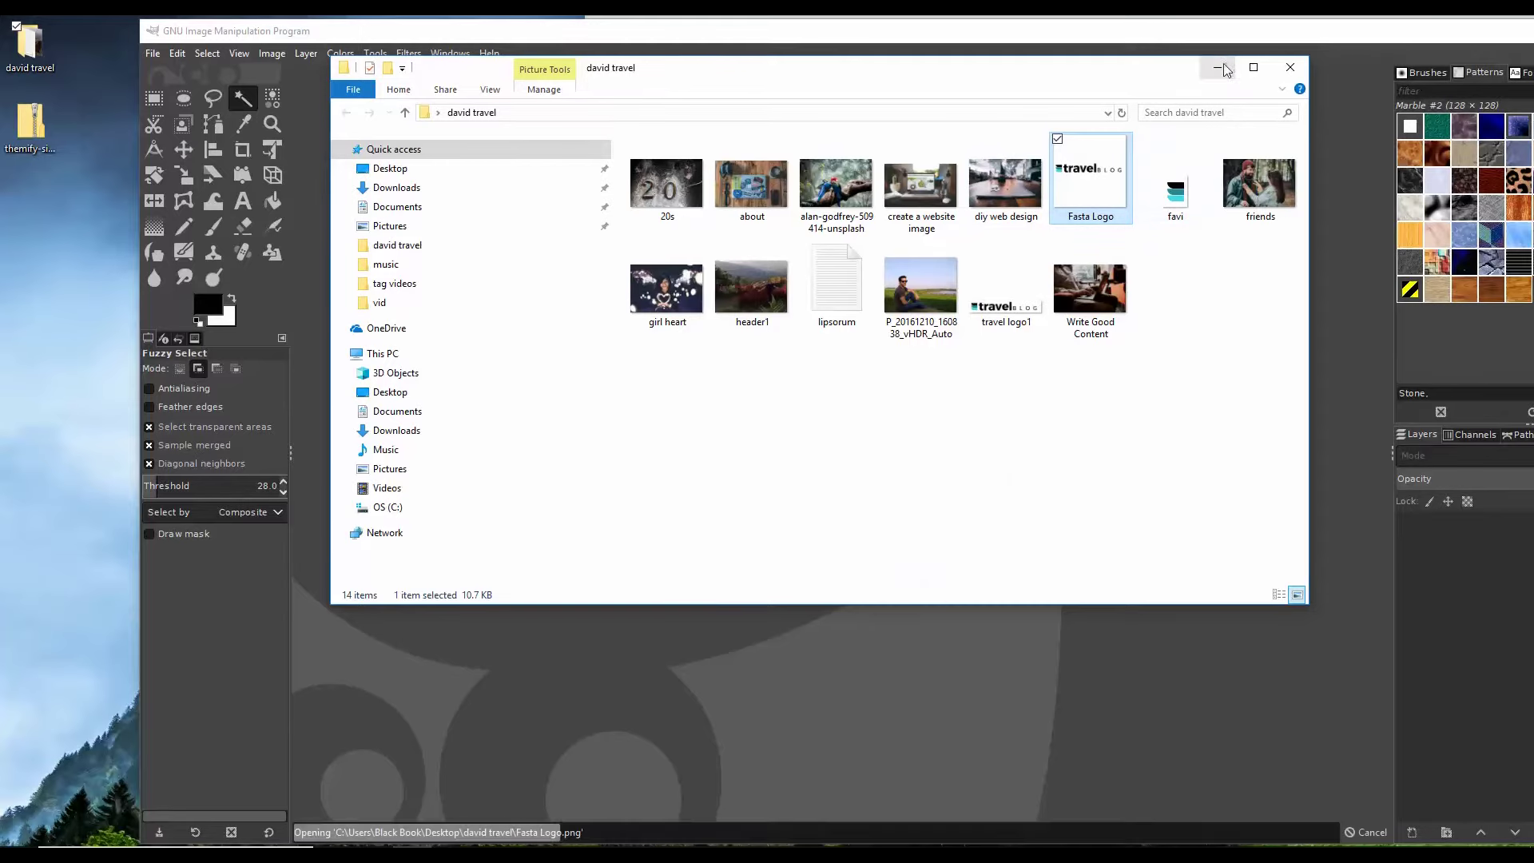
pyautogui.click(1217, 67)
pyautogui.click(610, 290)
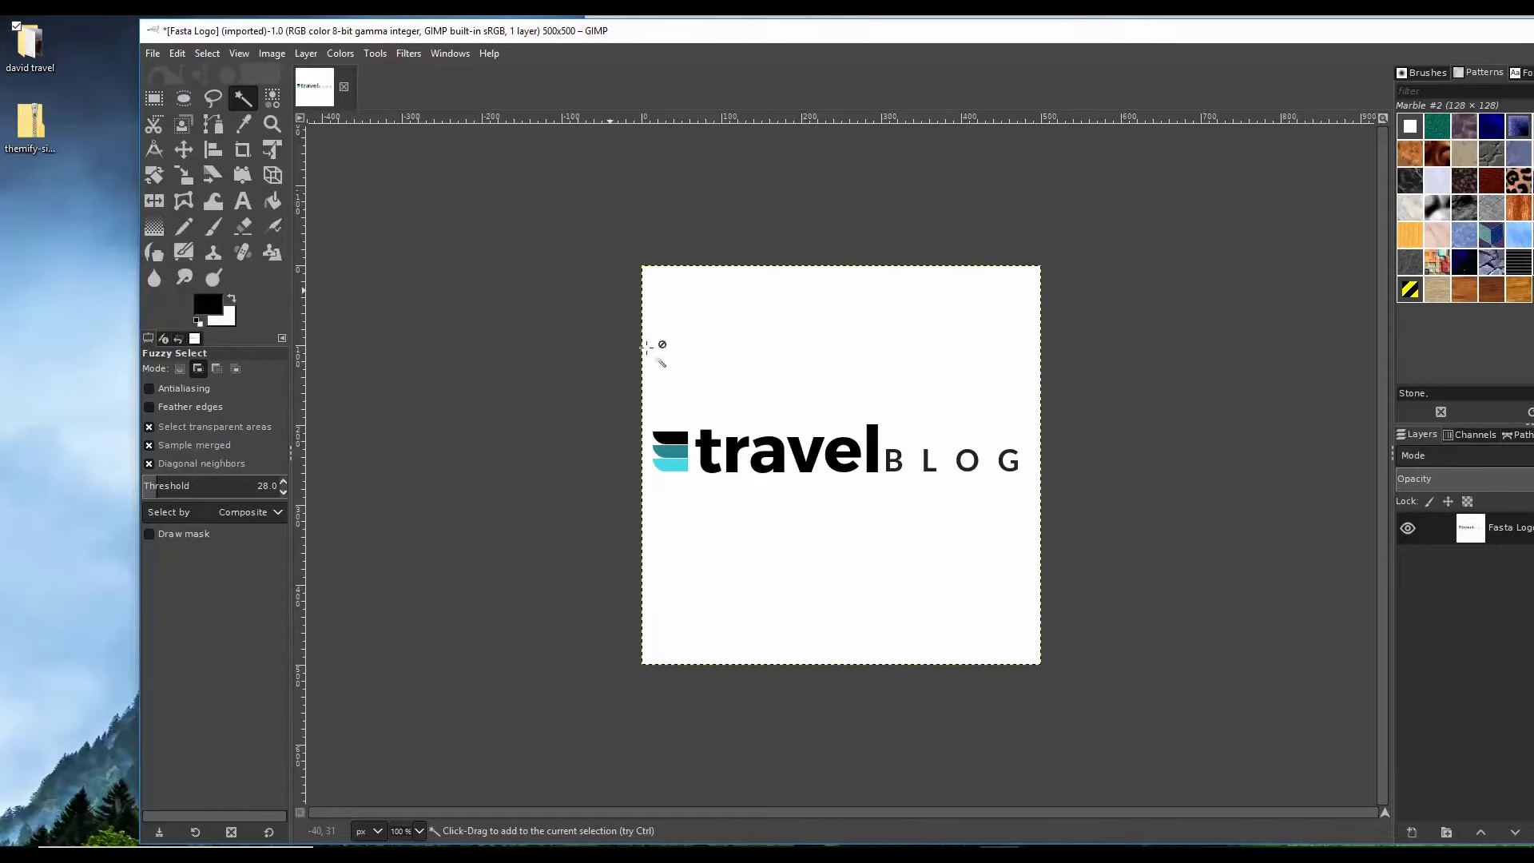
# Step: Fuzzy-select the white background around the travel BLOG logo and inside its letters, and cut it out to transparency
pyautogui.moveTo(710, 34); pyautogui.dragTo(644, 34)
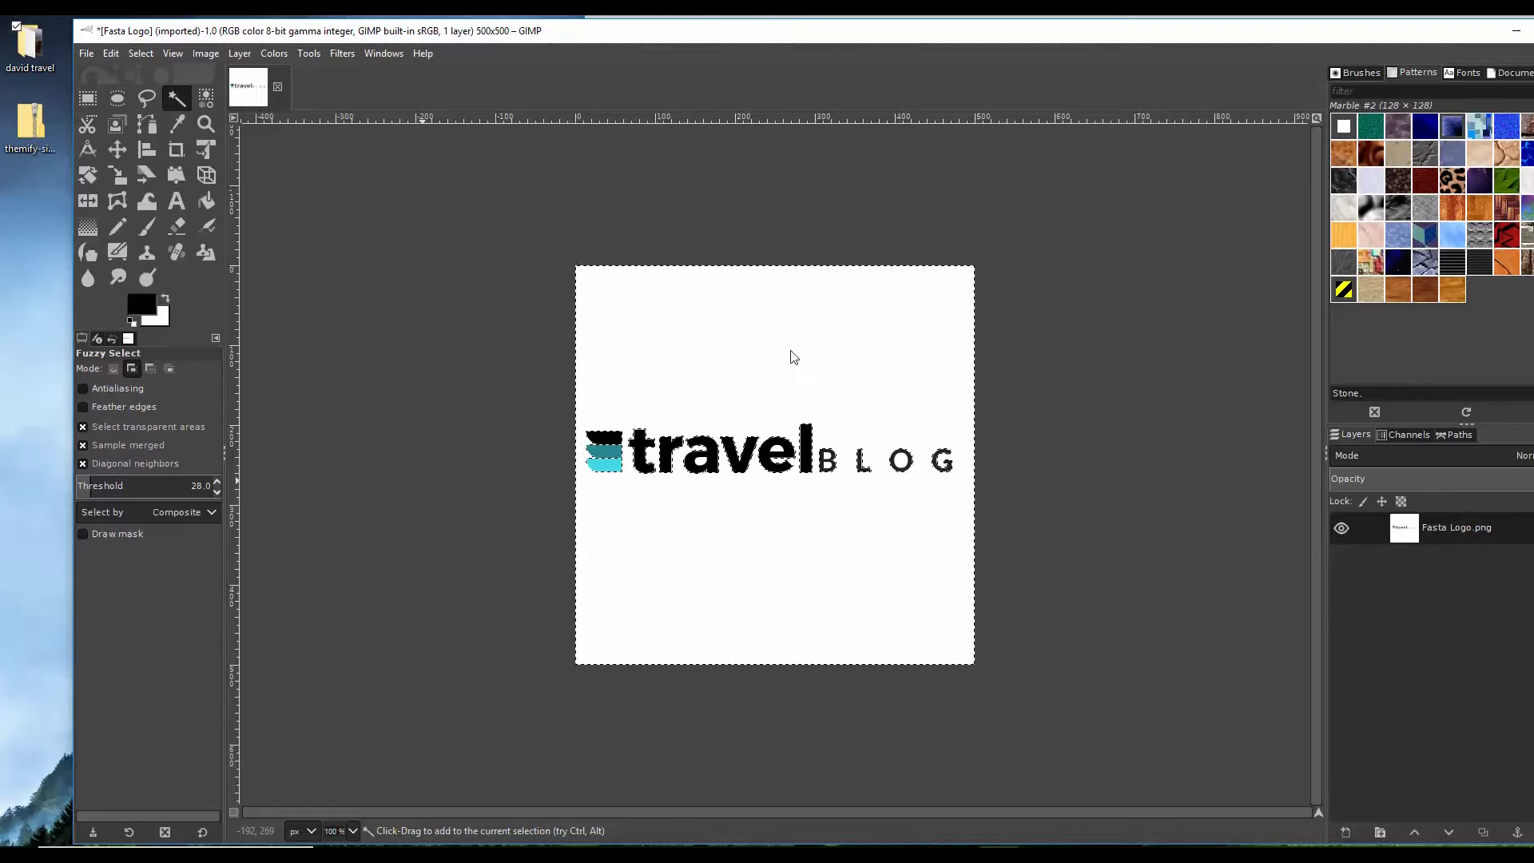
pyautogui.click(111, 53)
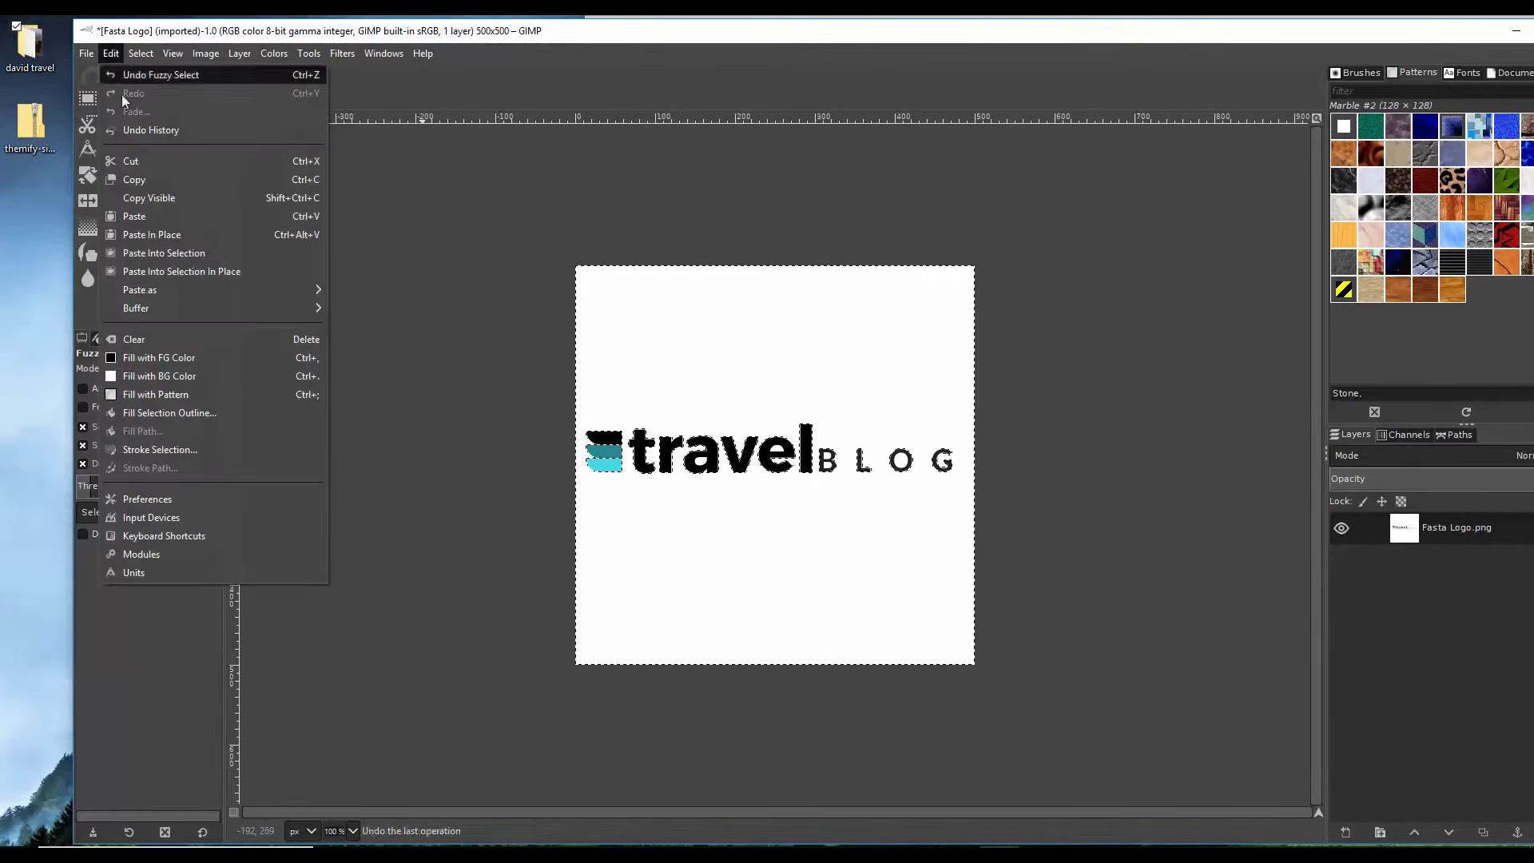
pyautogui.click(132, 161)
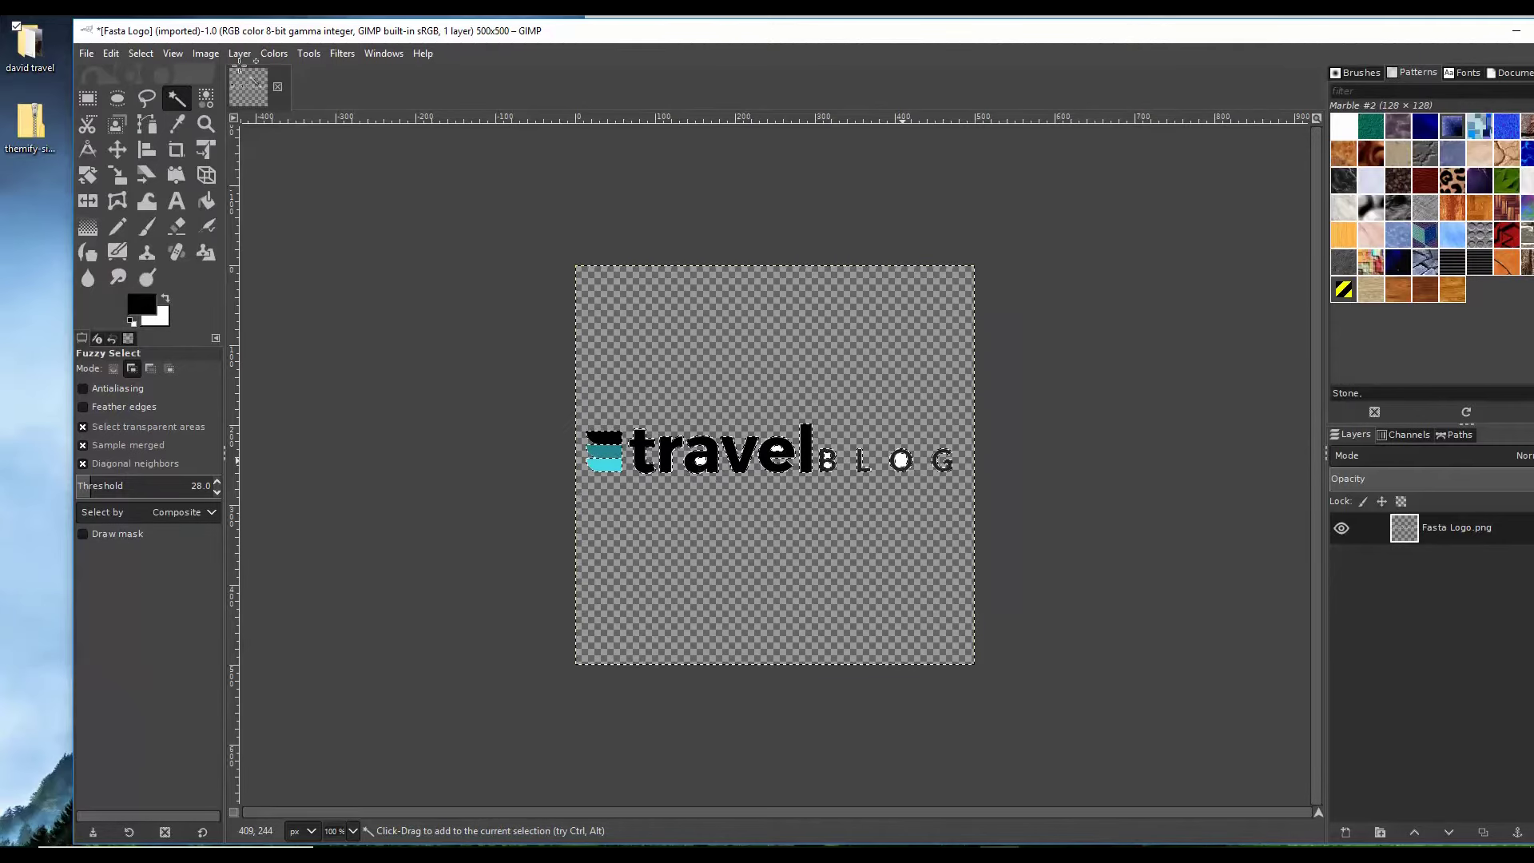
pyautogui.click(110, 54)
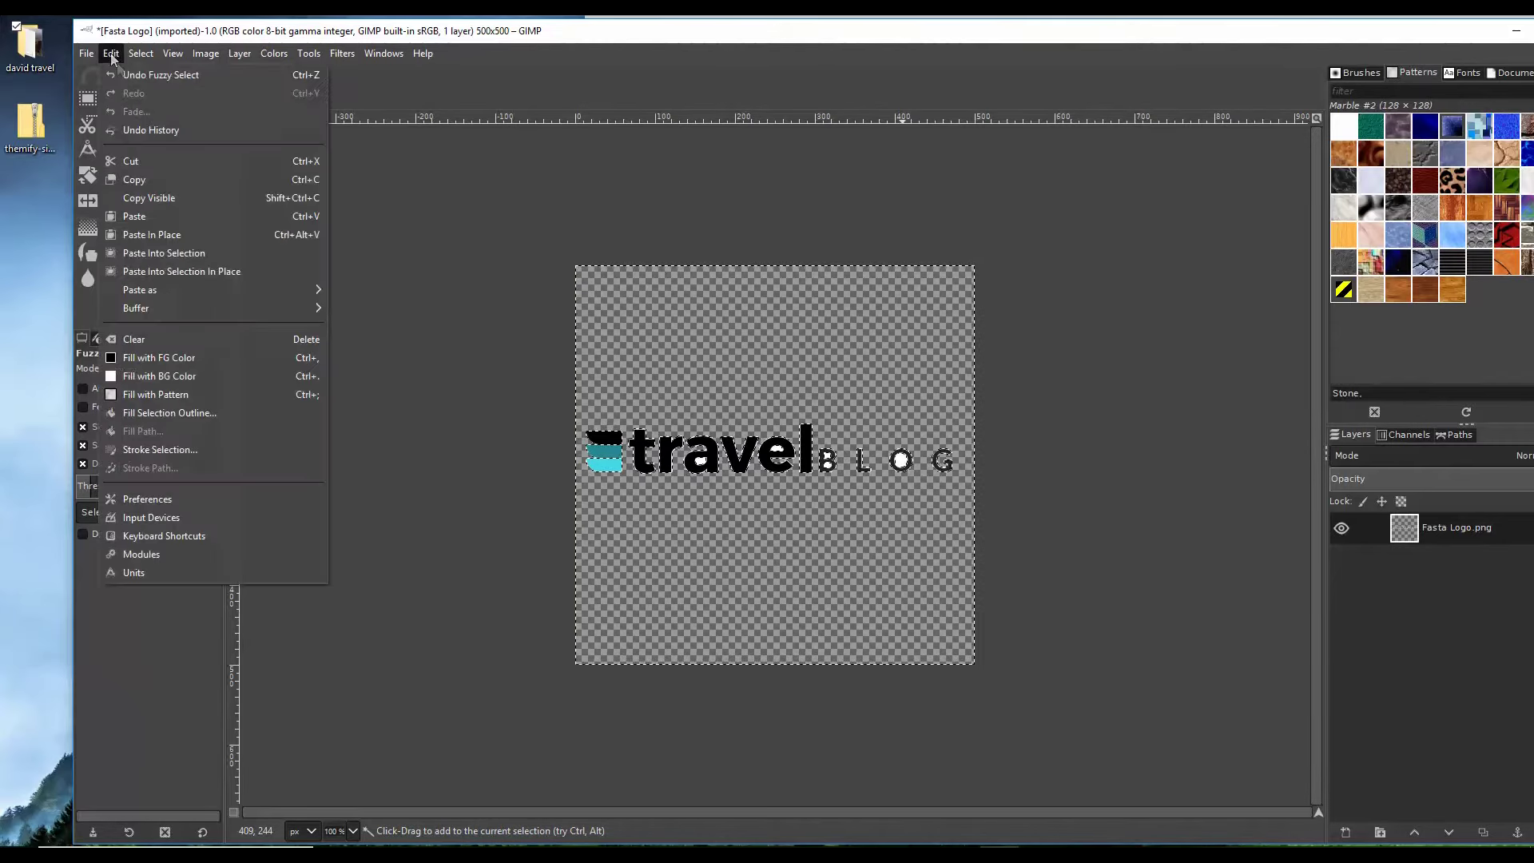
pyautogui.click(132, 160)
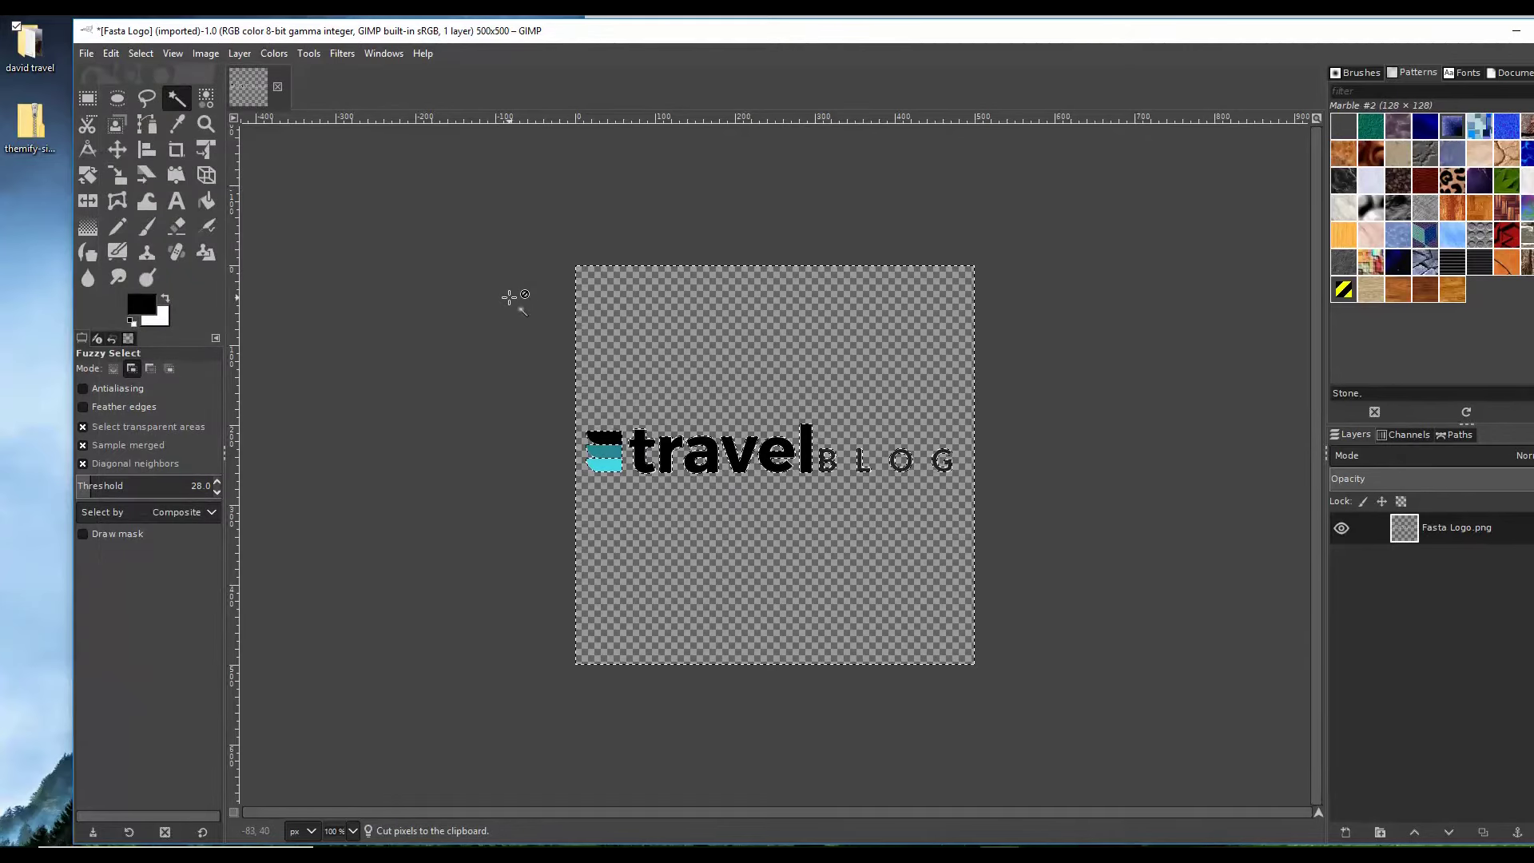
# Step: Export the transparent logo as Fasta Logo1.png into the david travel folder on the desktop
pyautogui.click(86, 53)
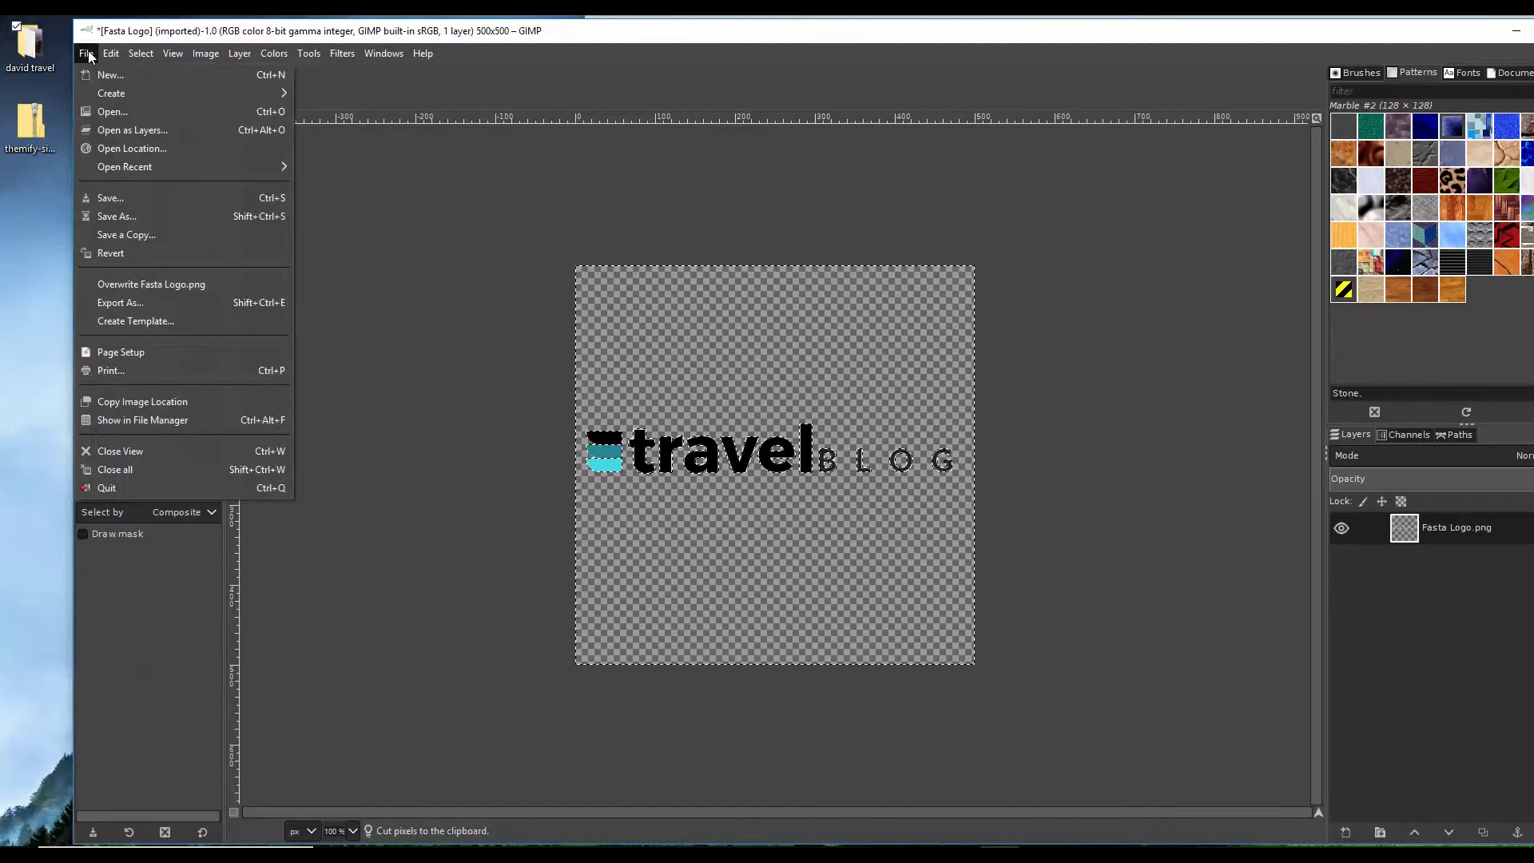
pyautogui.click(132, 305)
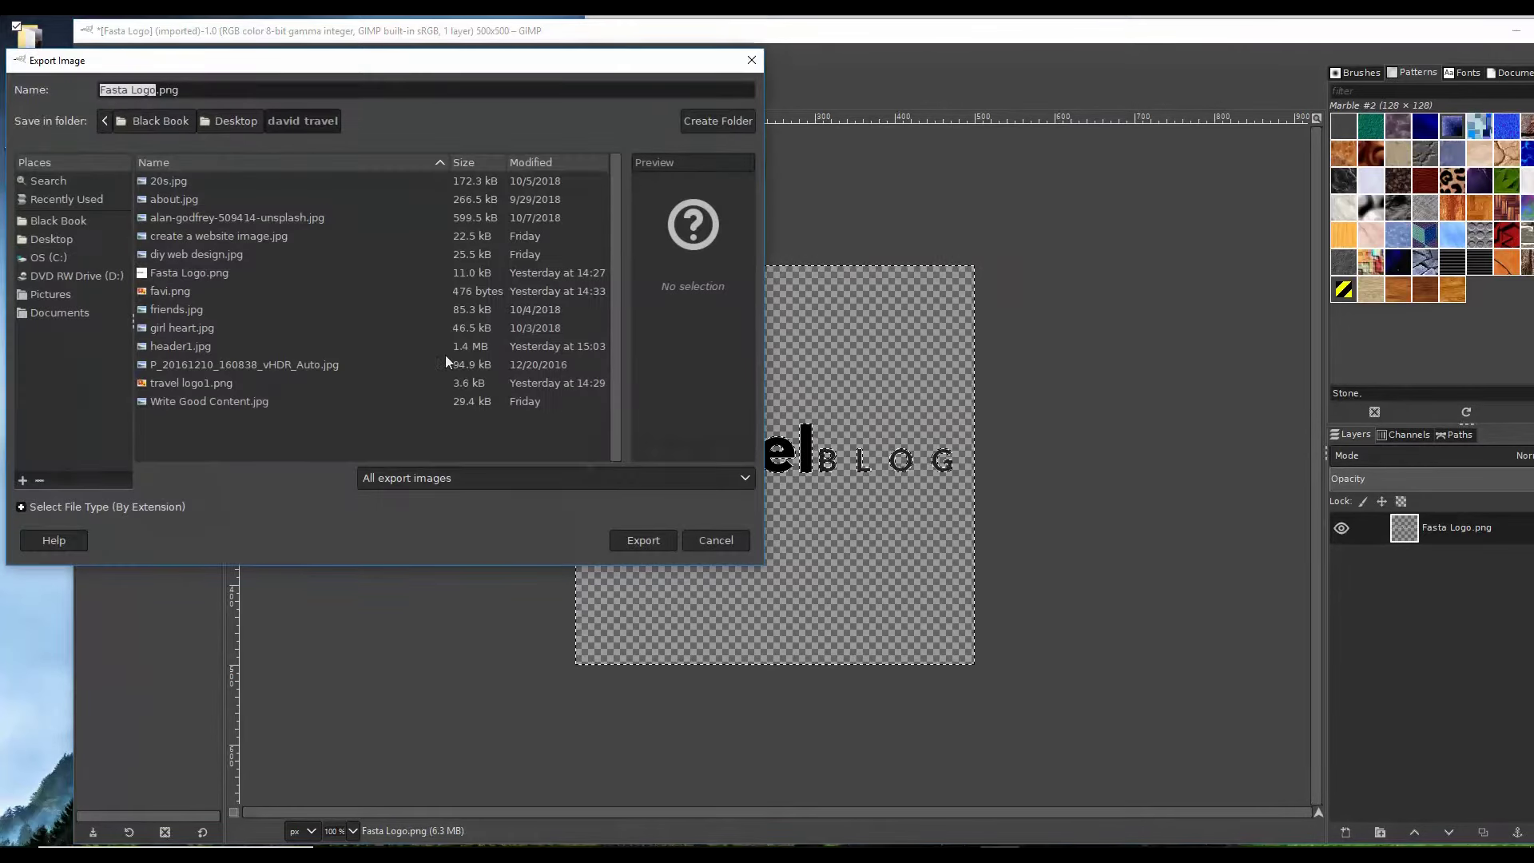
pyautogui.click(150, 89)
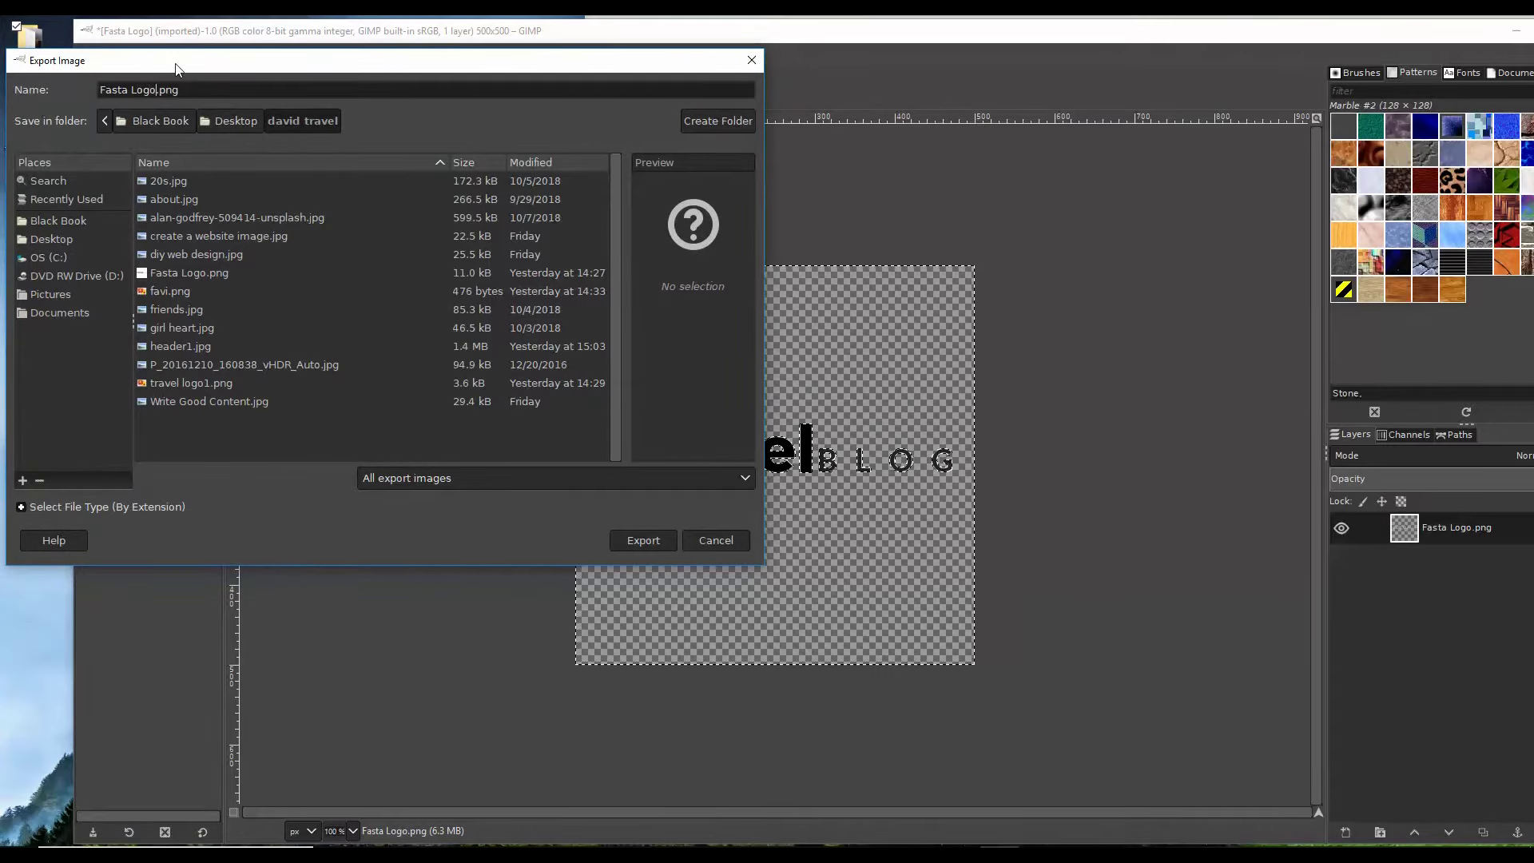
pyautogui.click(643, 541)
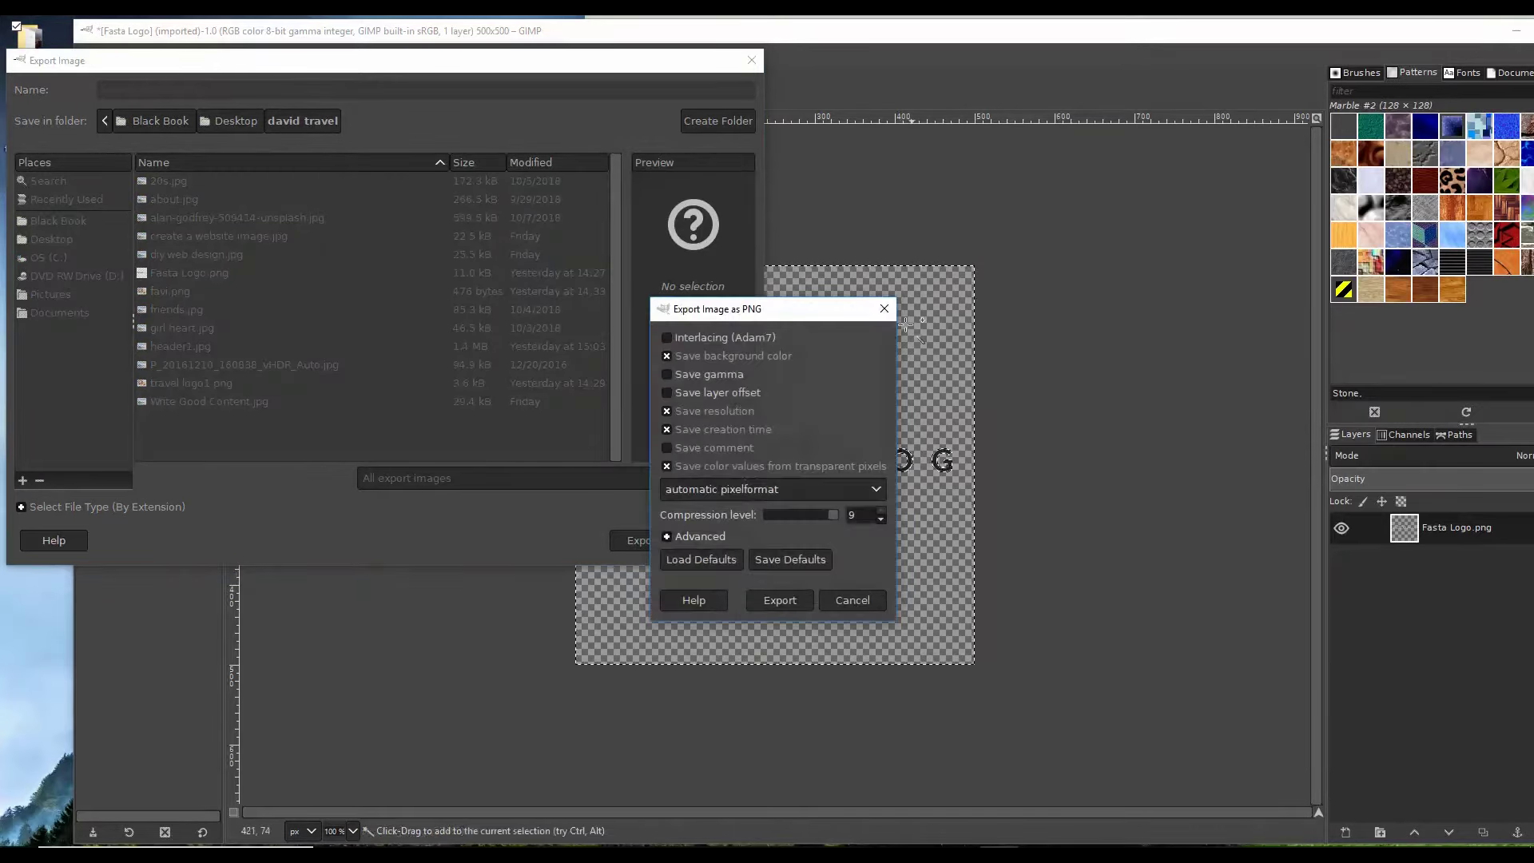
pyautogui.click(780, 600)
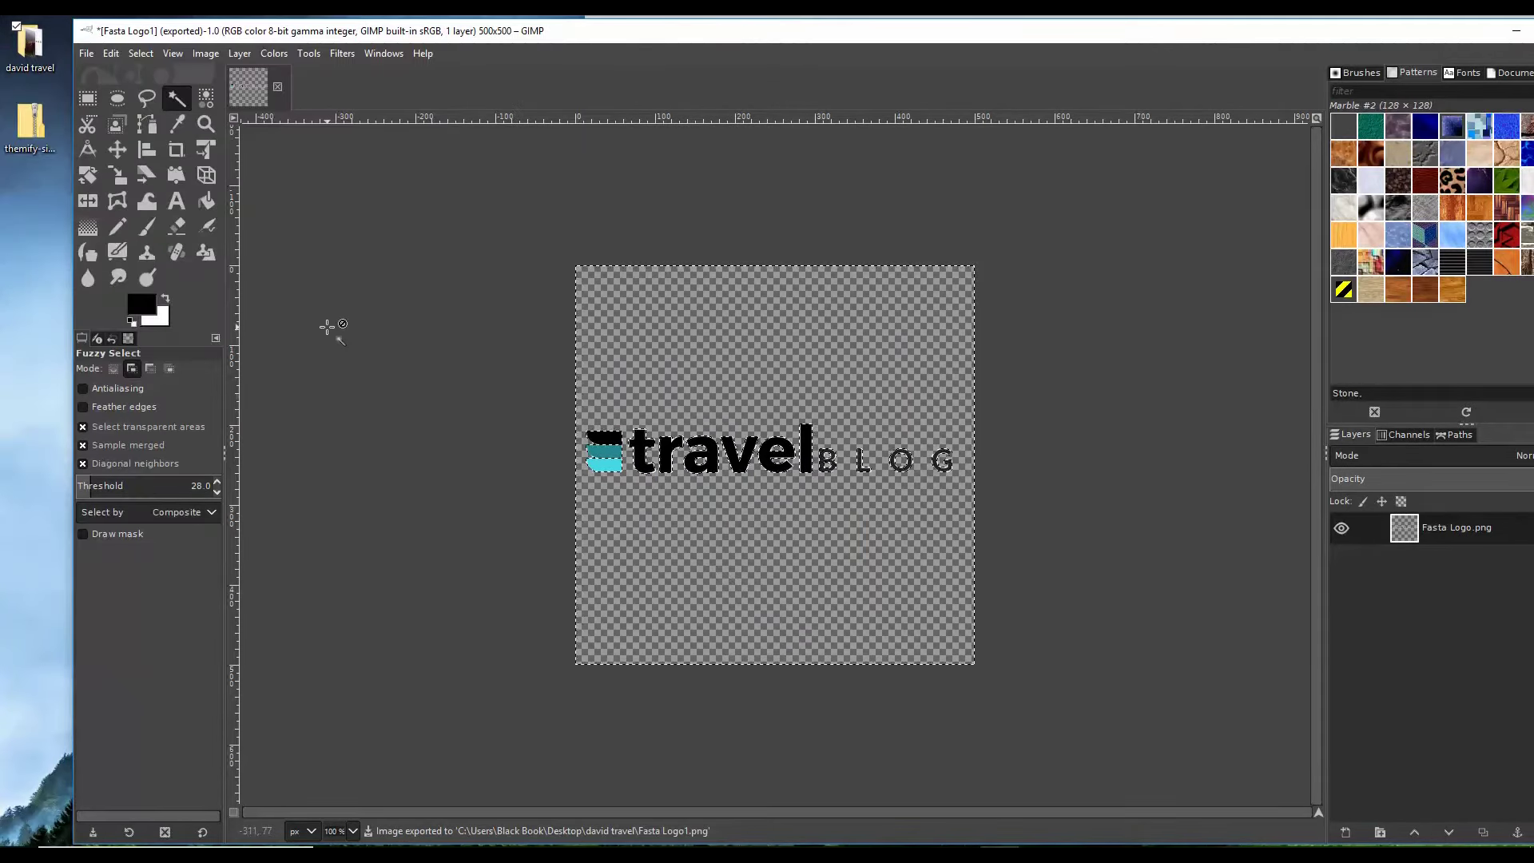
# Step: Move Fasta Logo1 out of the david travel folder onto the desktop, and close the folder window
pyautogui.doubleClick(30, 44)
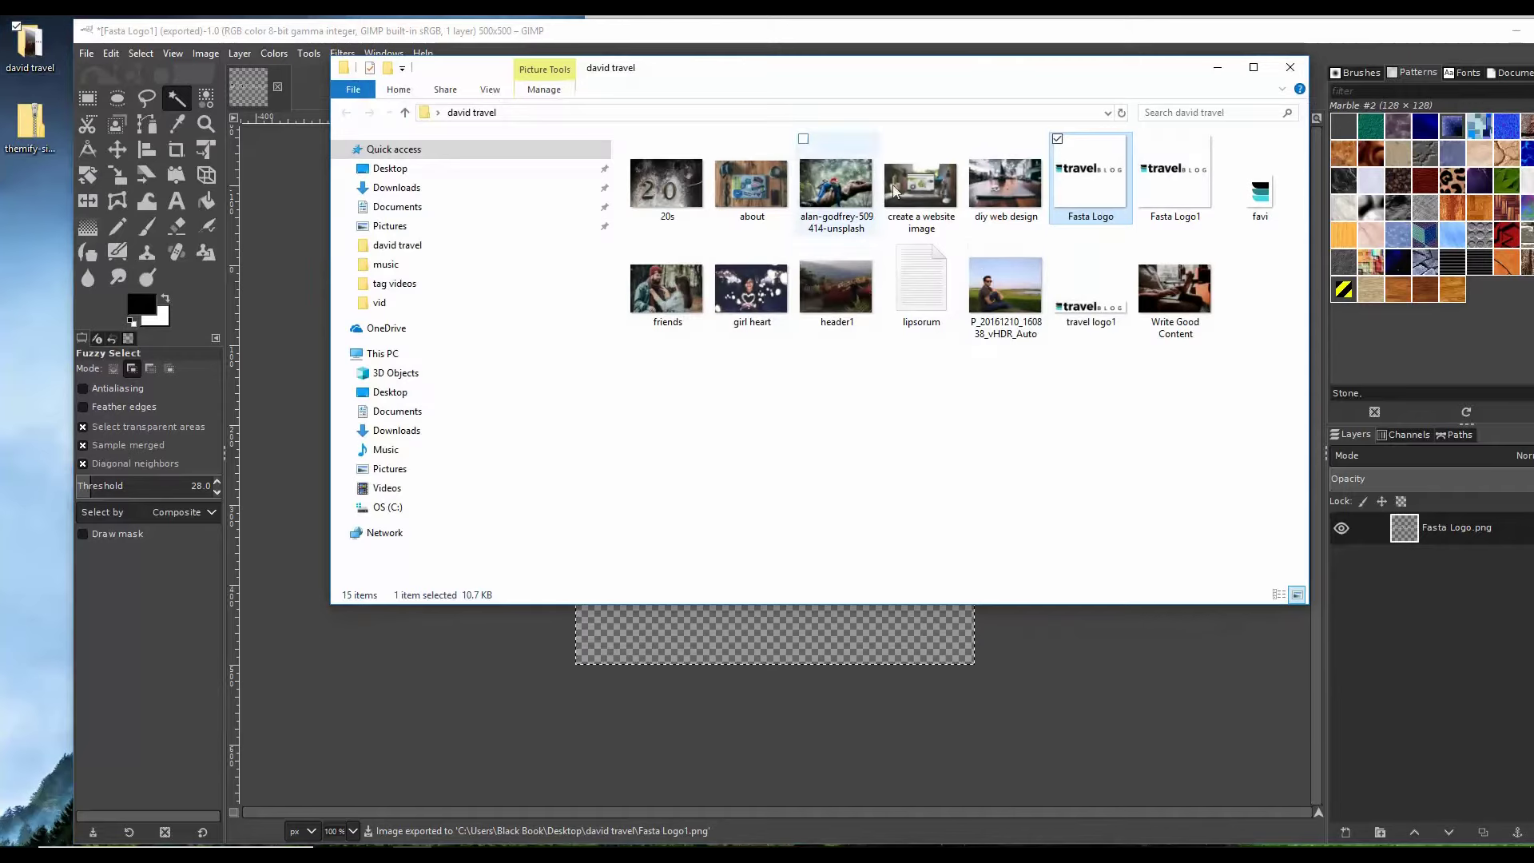
pyautogui.click(1175, 194)
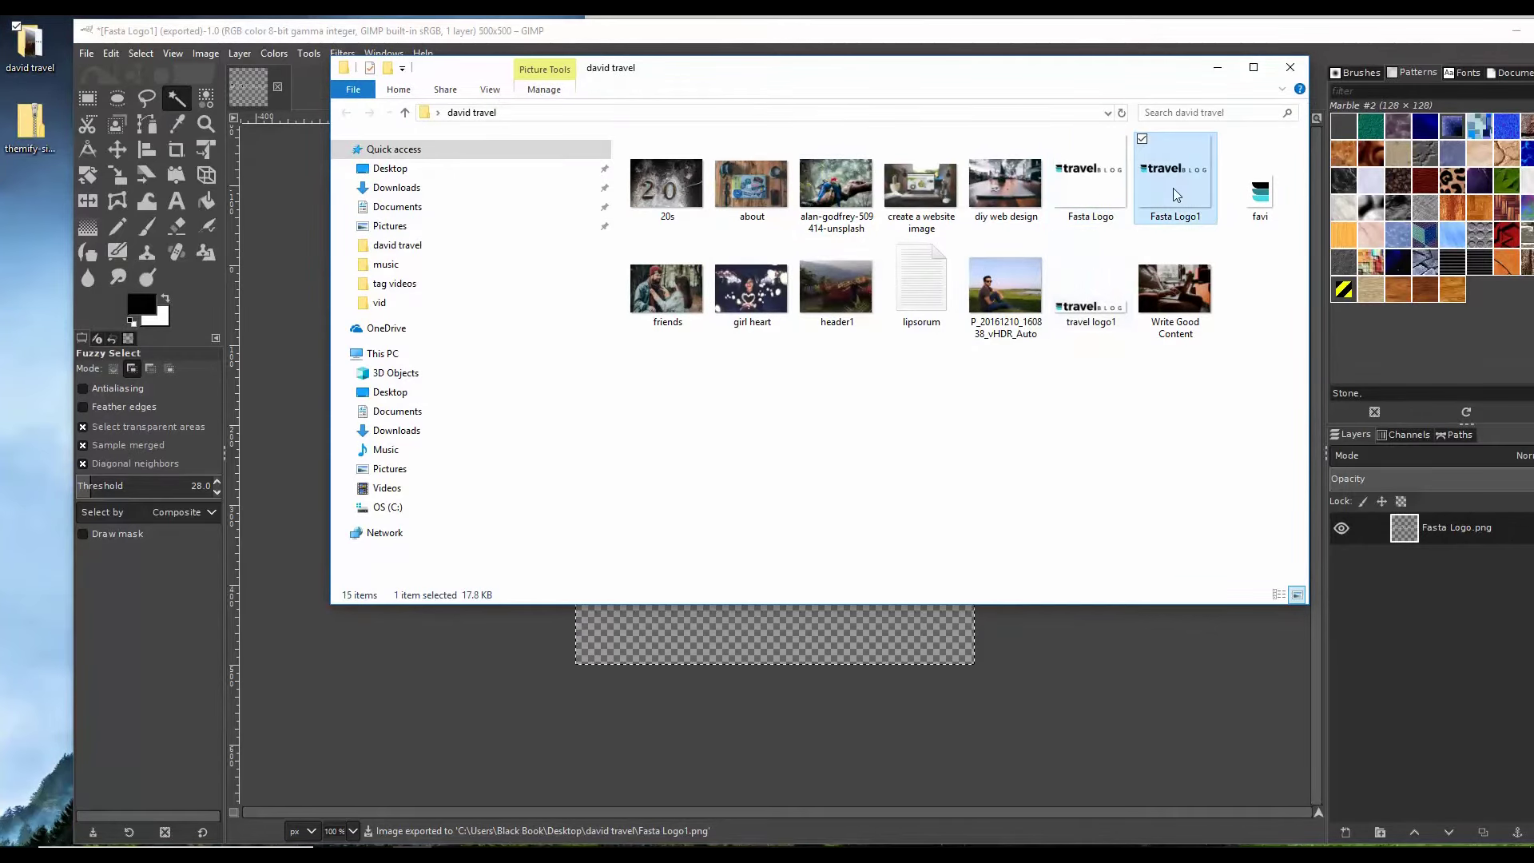
pyautogui.moveTo(1175, 177); pyautogui.dragTo(32, 300)
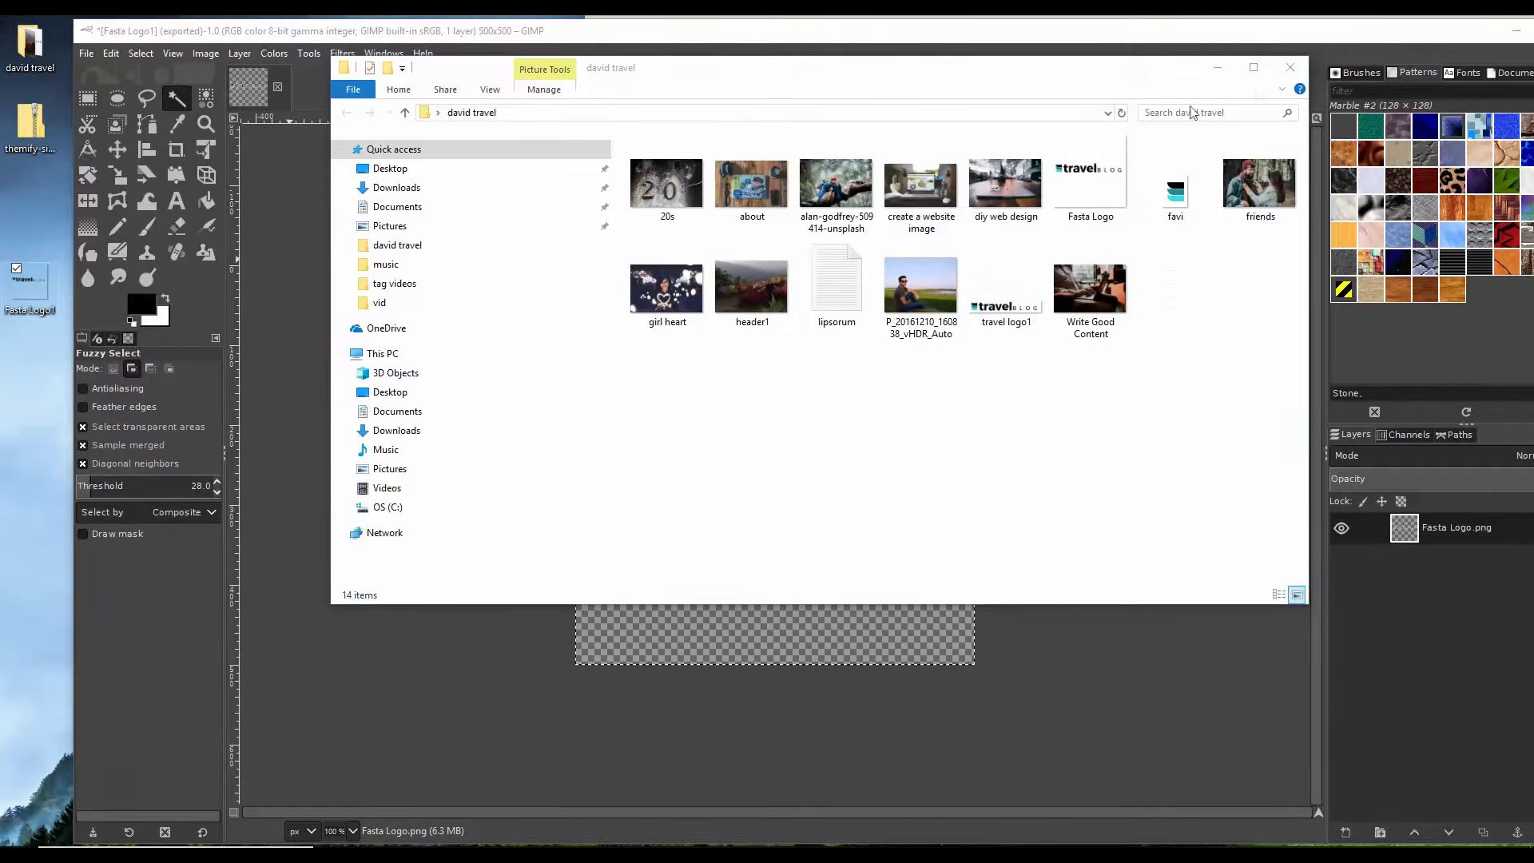
pyautogui.click(1290, 67)
# Step: Quit GIMP and discard the unsaved image changes
pyautogui.moveTo(1382, 32); pyautogui.dragTo(1124, 67)
pyautogui.click(1353, 59)
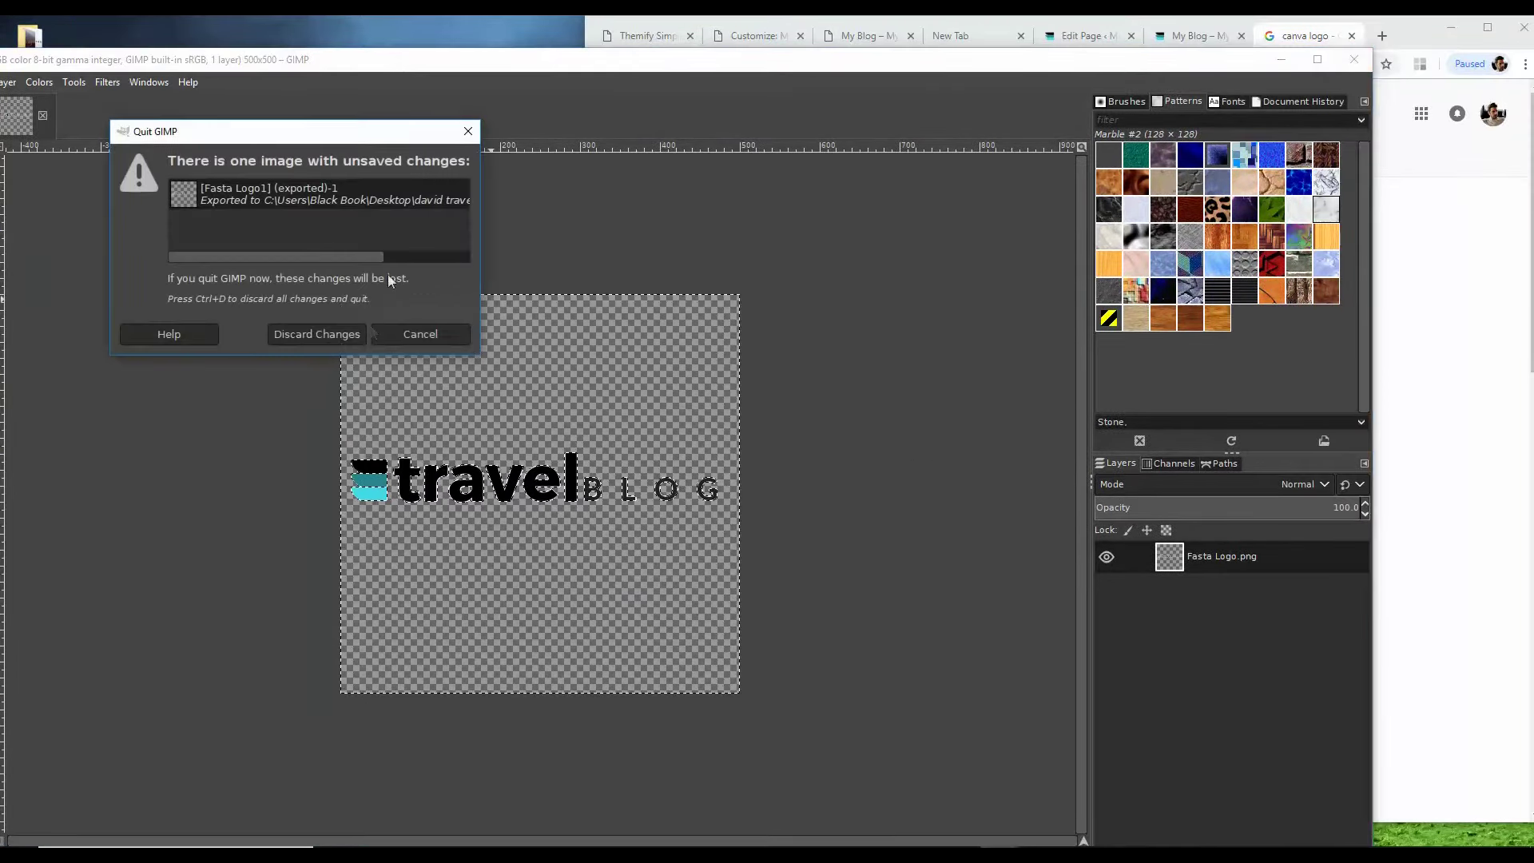
pyautogui.click(333, 333)
# Step: Open the desktop image Fasta Logo1 in Microsoft Office Picture Manager
pyautogui.rightClick(40, 278)
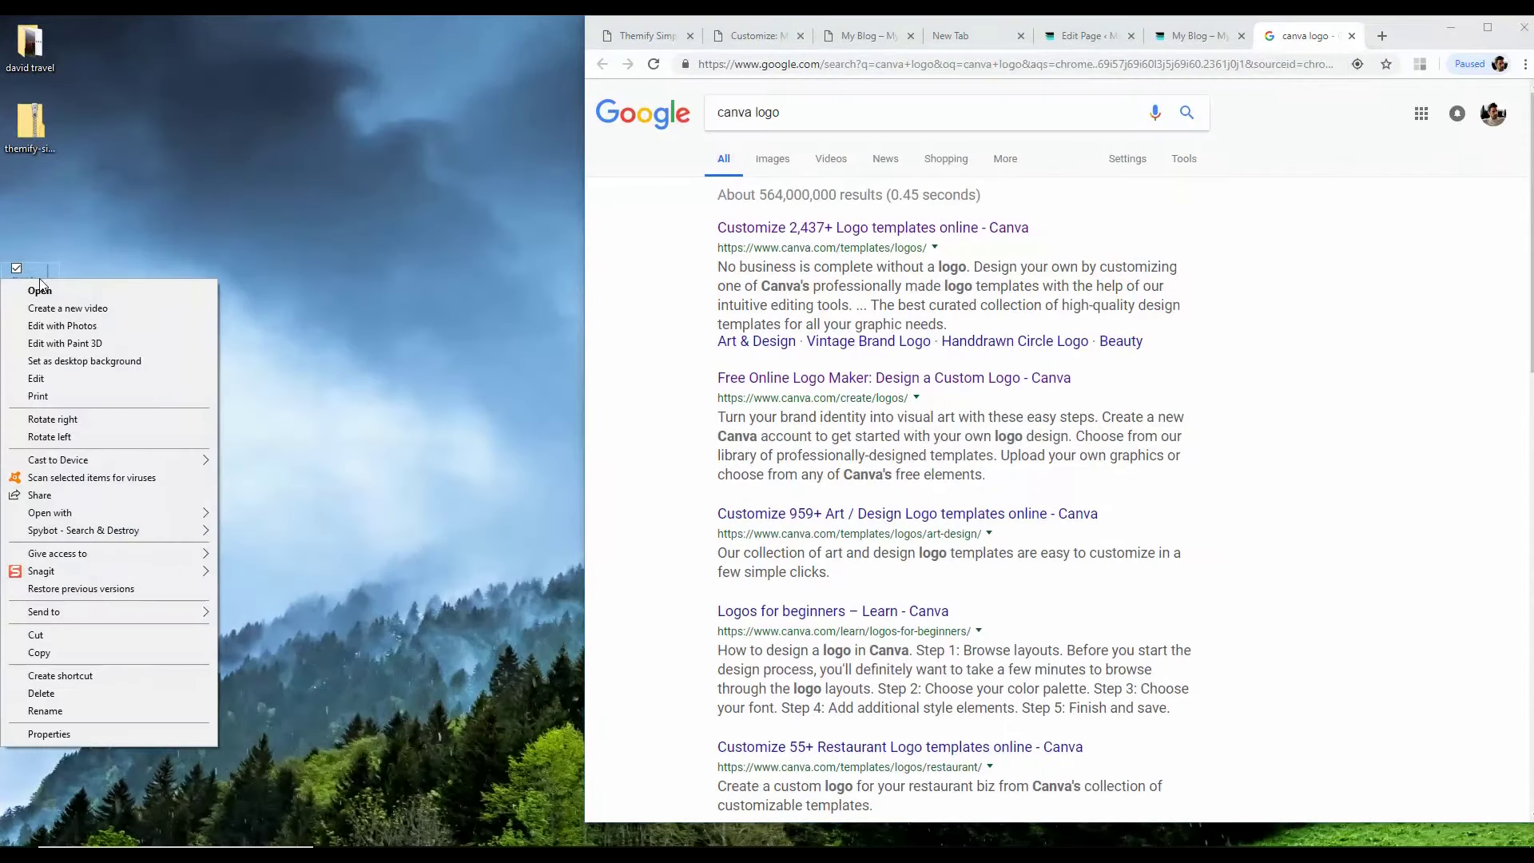
pyautogui.moveTo(112, 515)
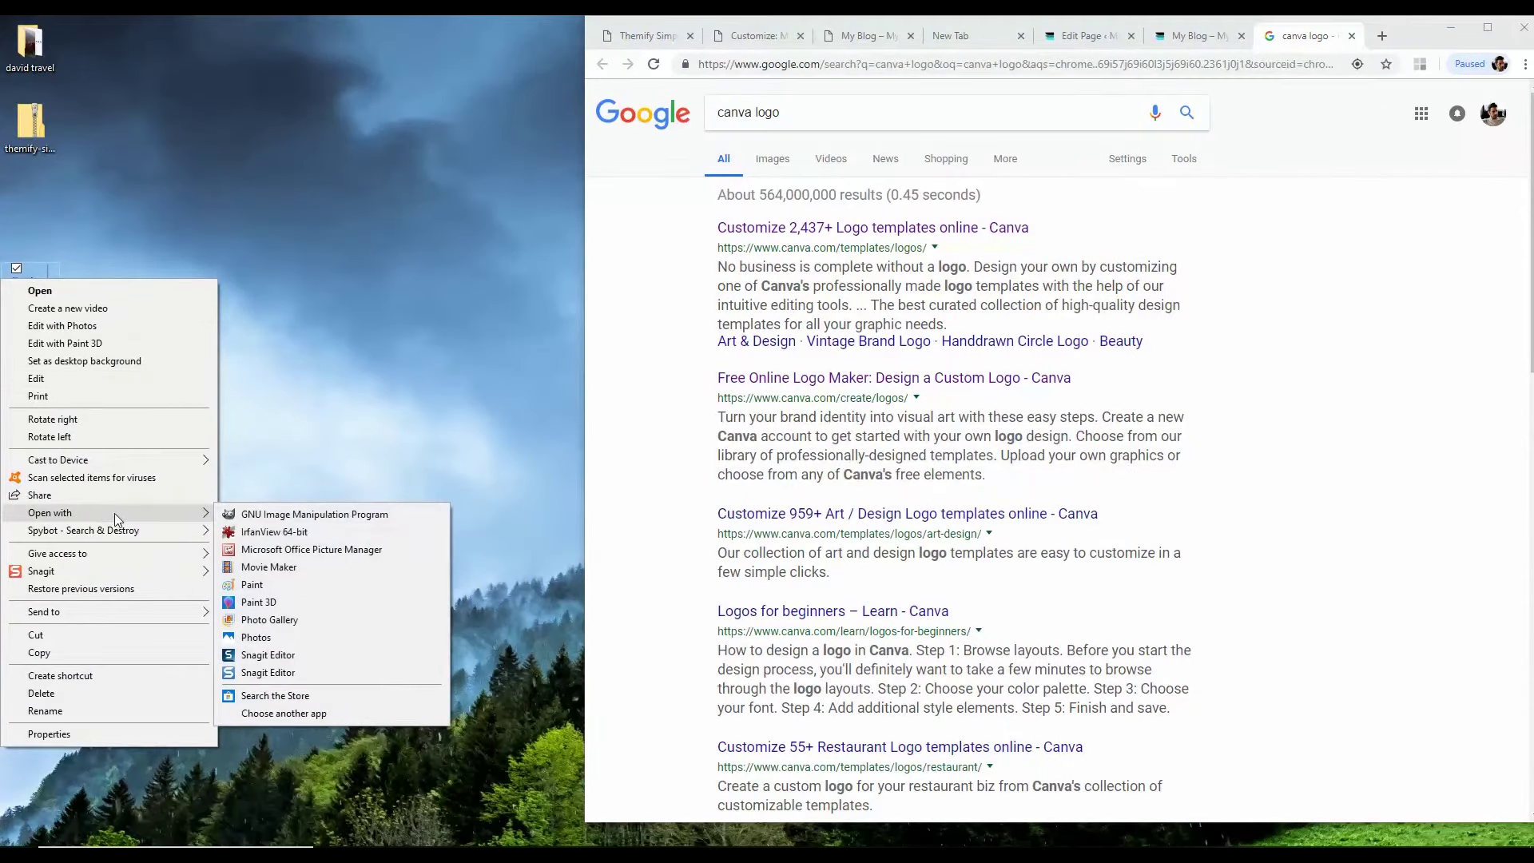
pyautogui.click(293, 549)
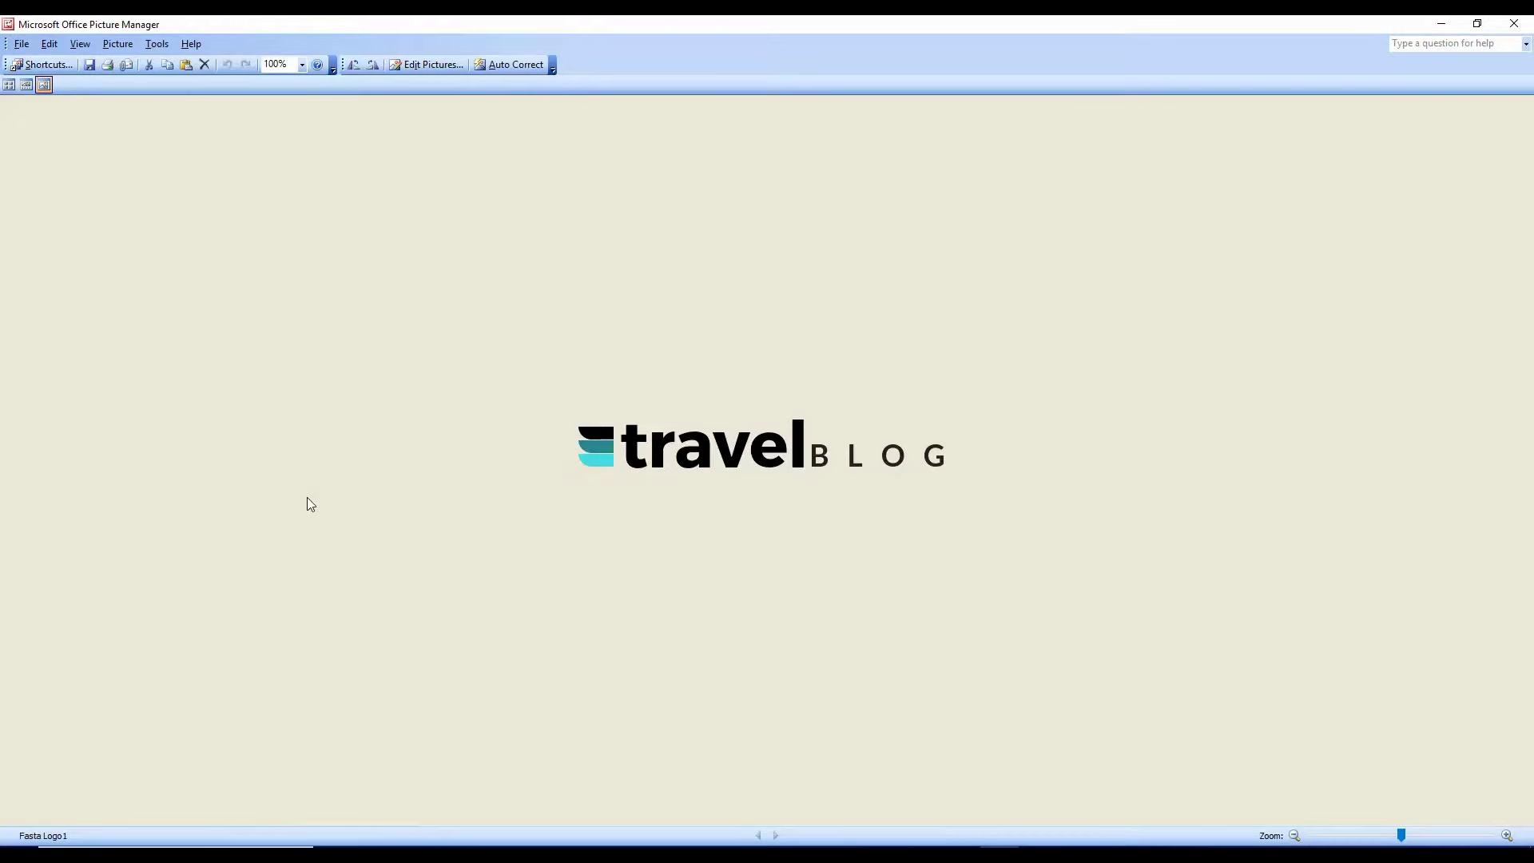
# Step: Crop the empty space above and below the travel BLOG logo to a picture size of 500 x 76 pixels
pyautogui.click(427, 64)
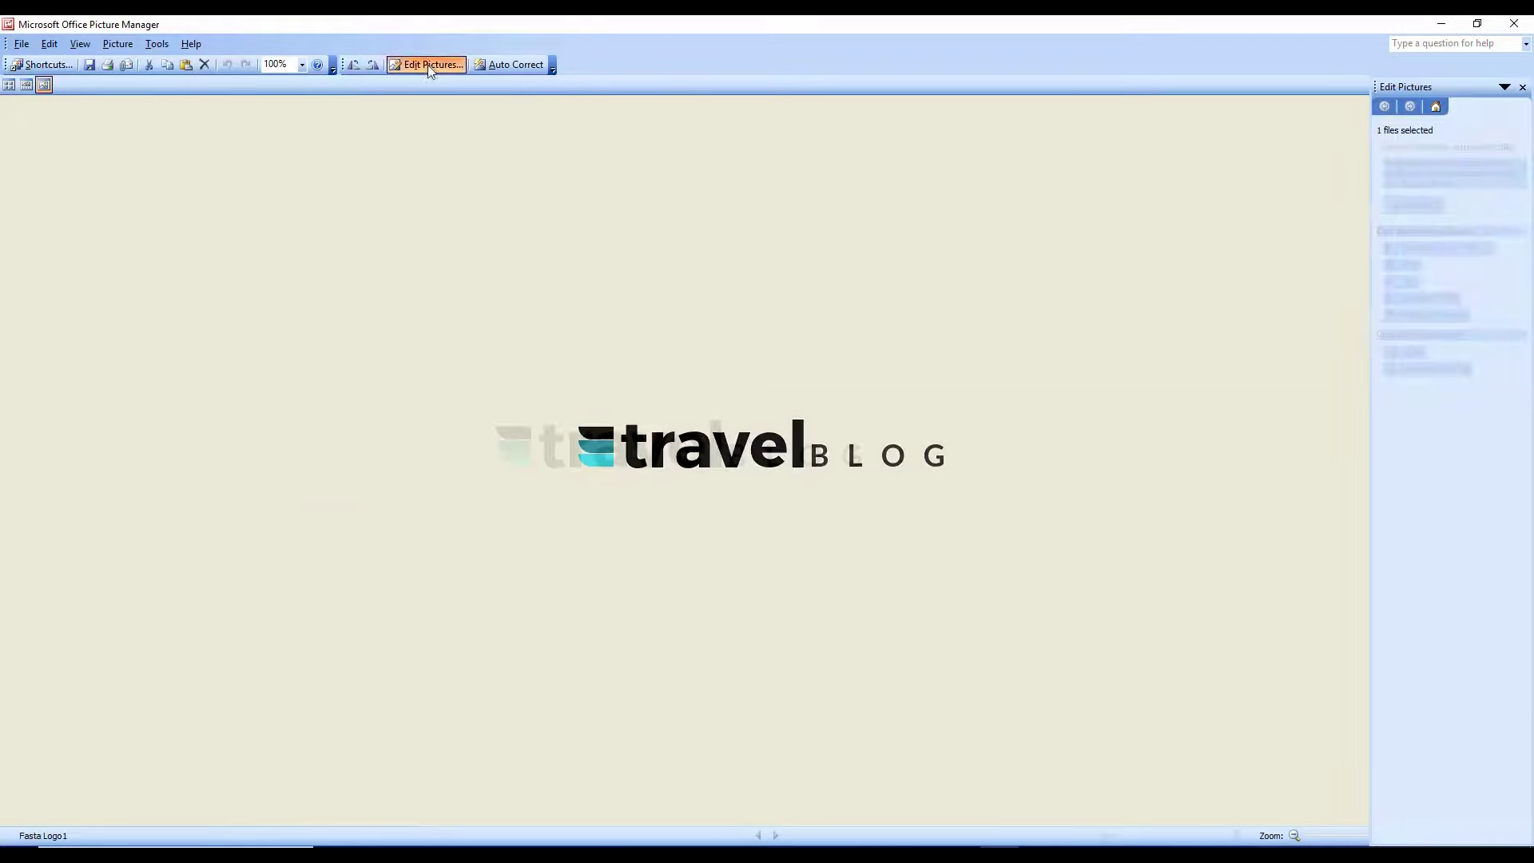
pyautogui.click(1412, 352)
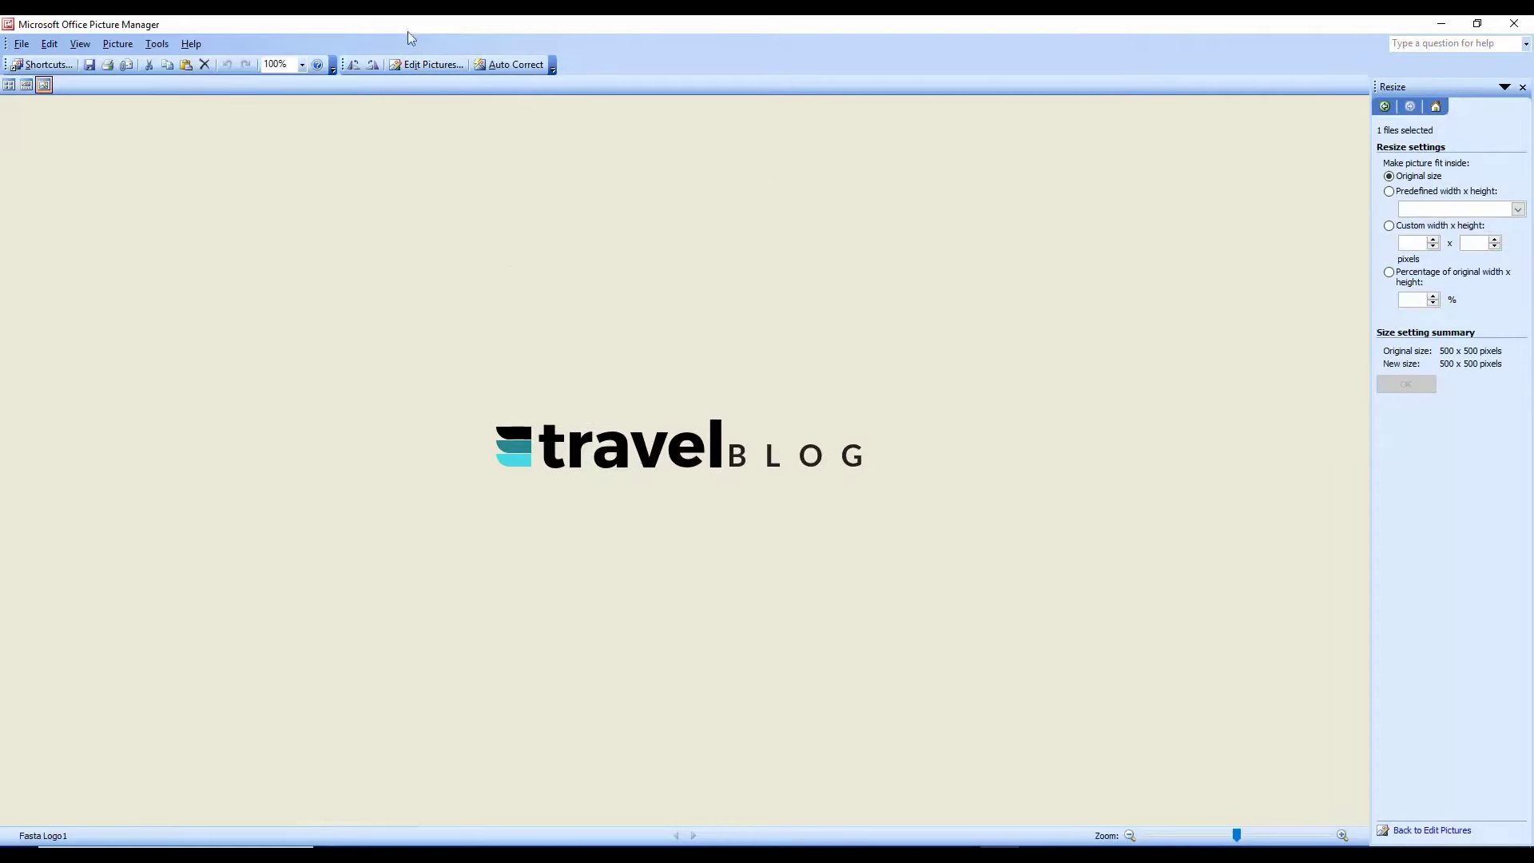
pyautogui.click(429, 64)
pyautogui.click(1408, 282)
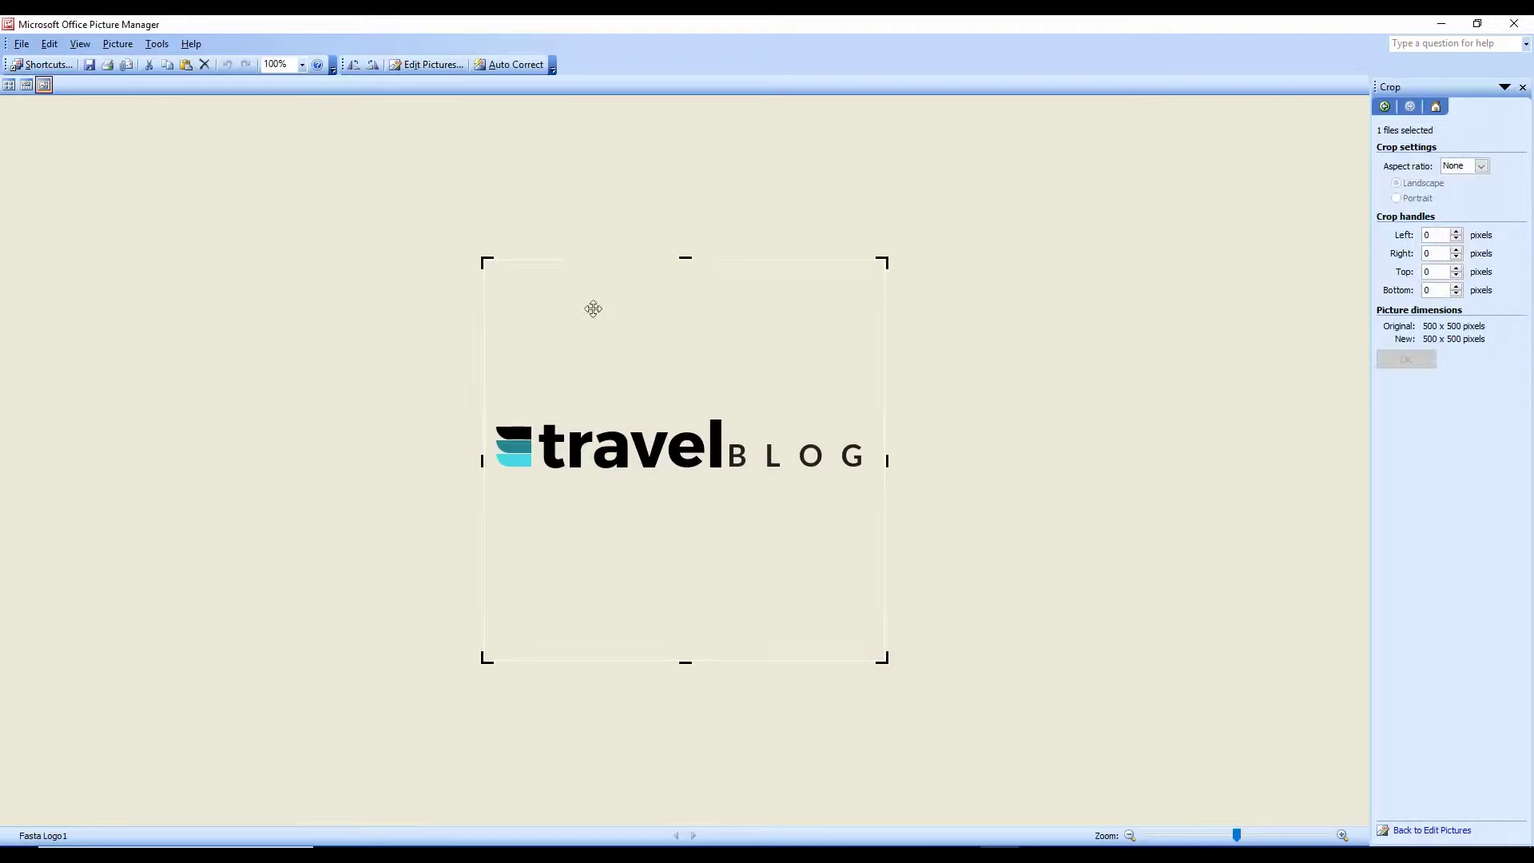
pyautogui.moveTo(685, 258); pyautogui.dragTo(691, 411)
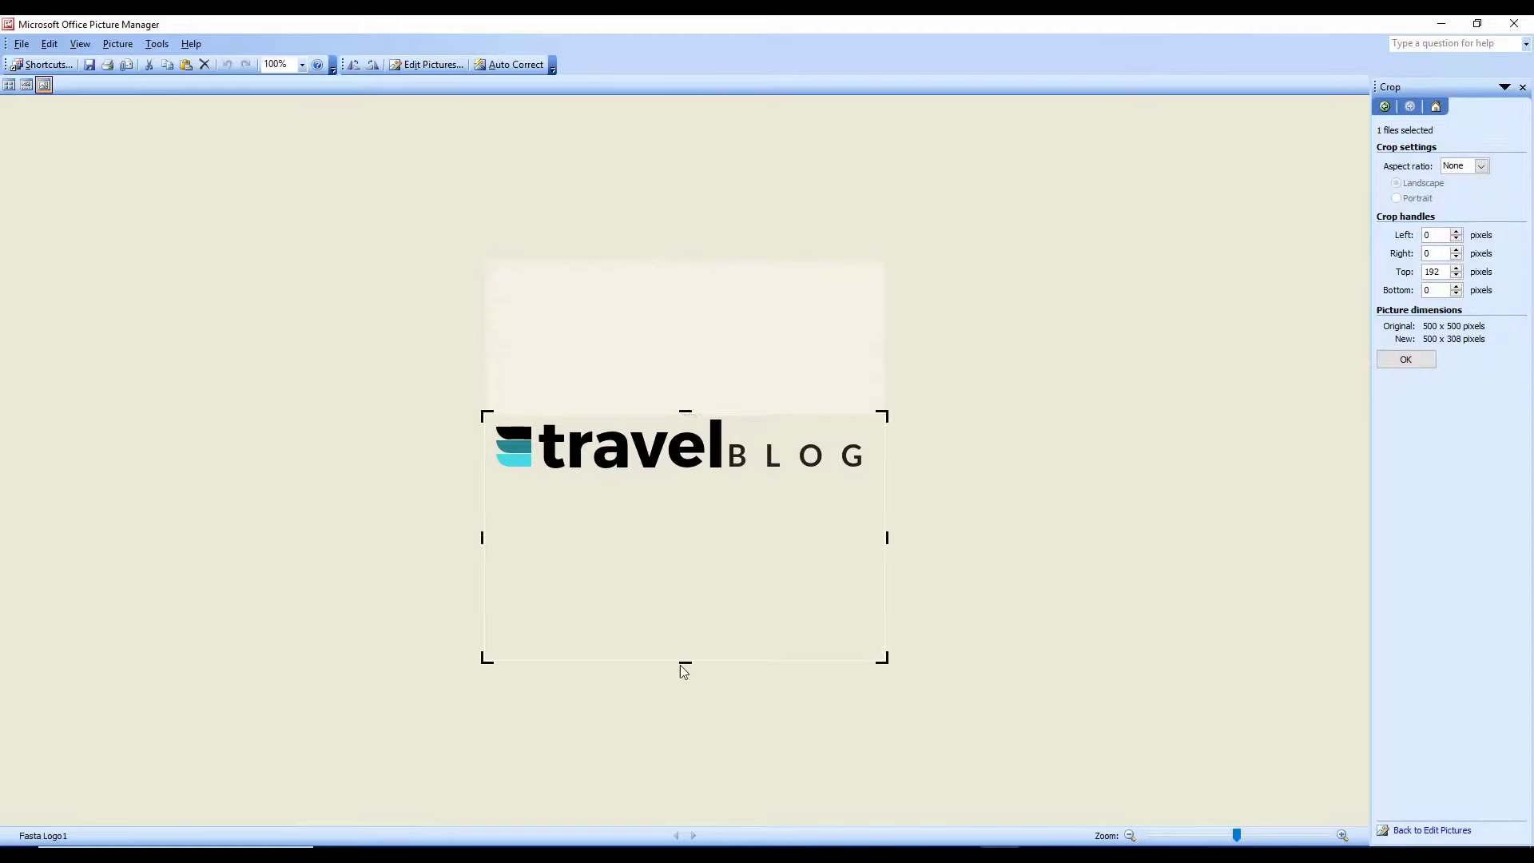
pyautogui.moveTo(684, 666); pyautogui.dragTo(671, 494)
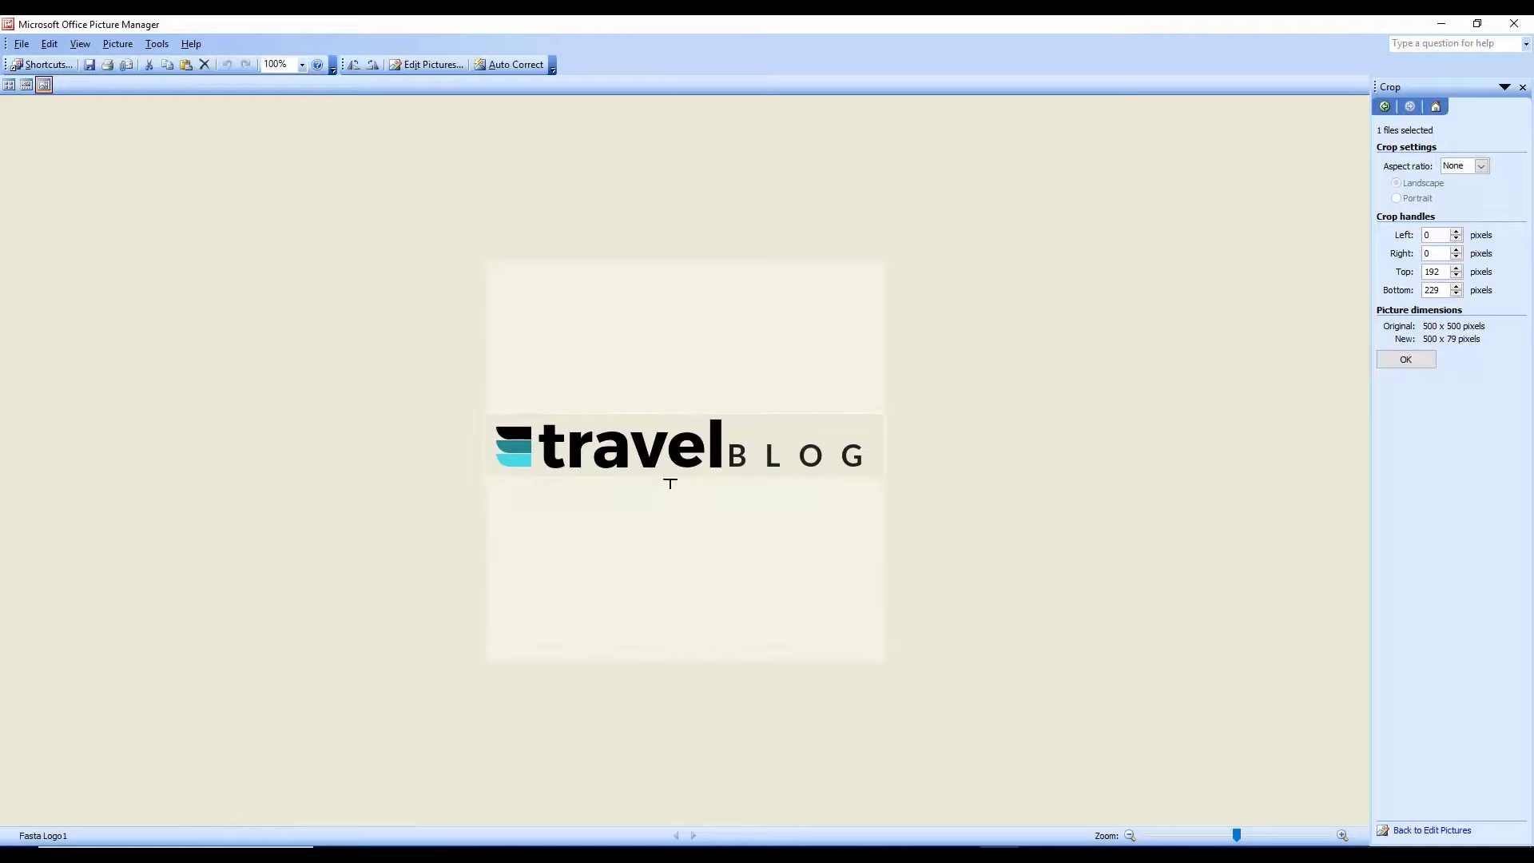
pyautogui.click(1419, 357)
# Step: Resize the cropped logo by percentage to 240 x 36 pixels
pyautogui.click(428, 65)
pyautogui.click(1413, 351)
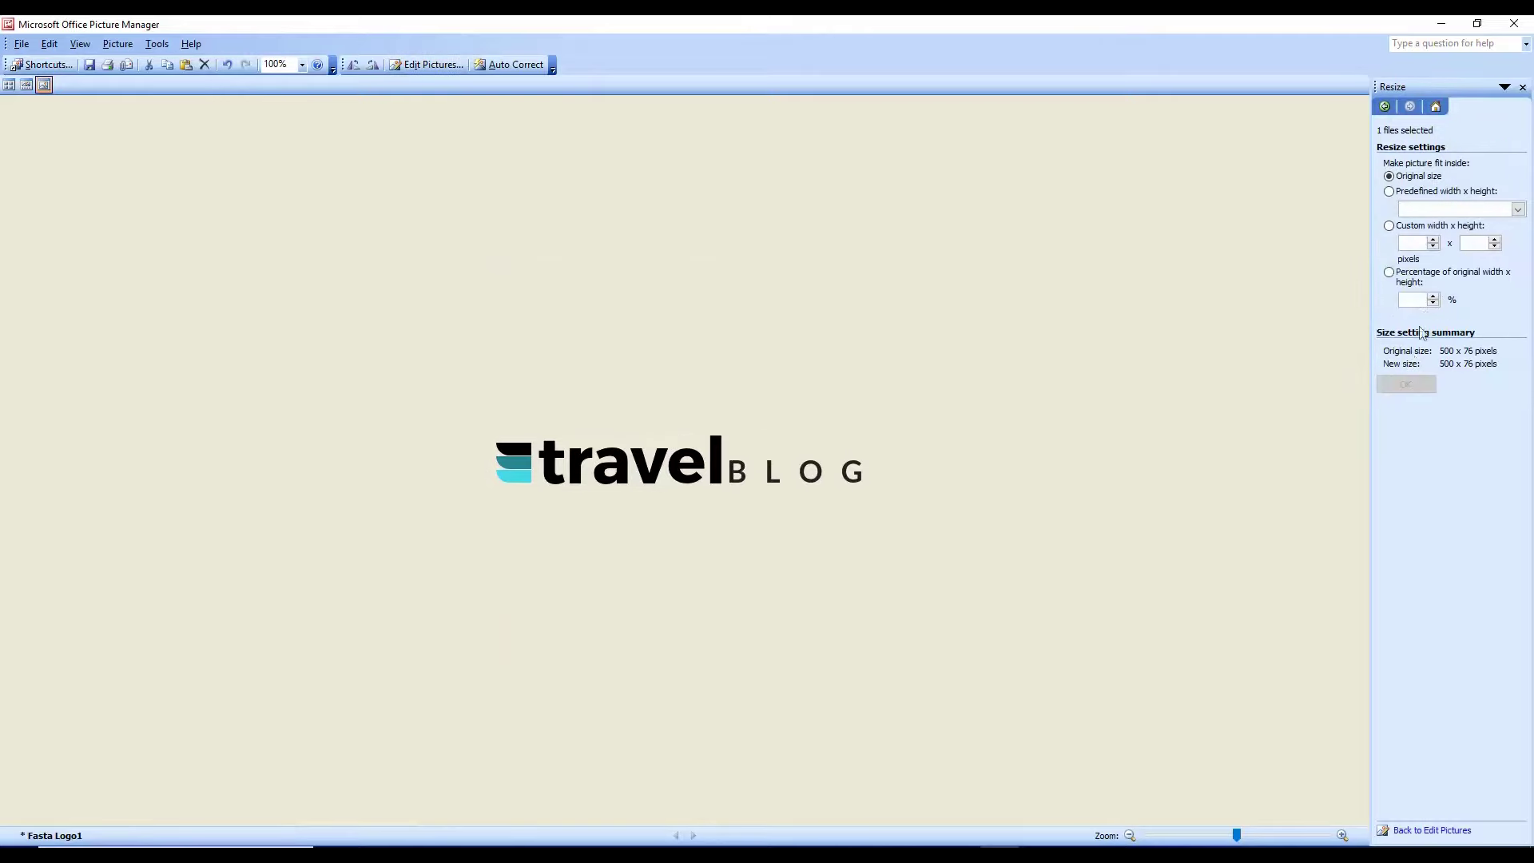
pyautogui.click(1432, 303)
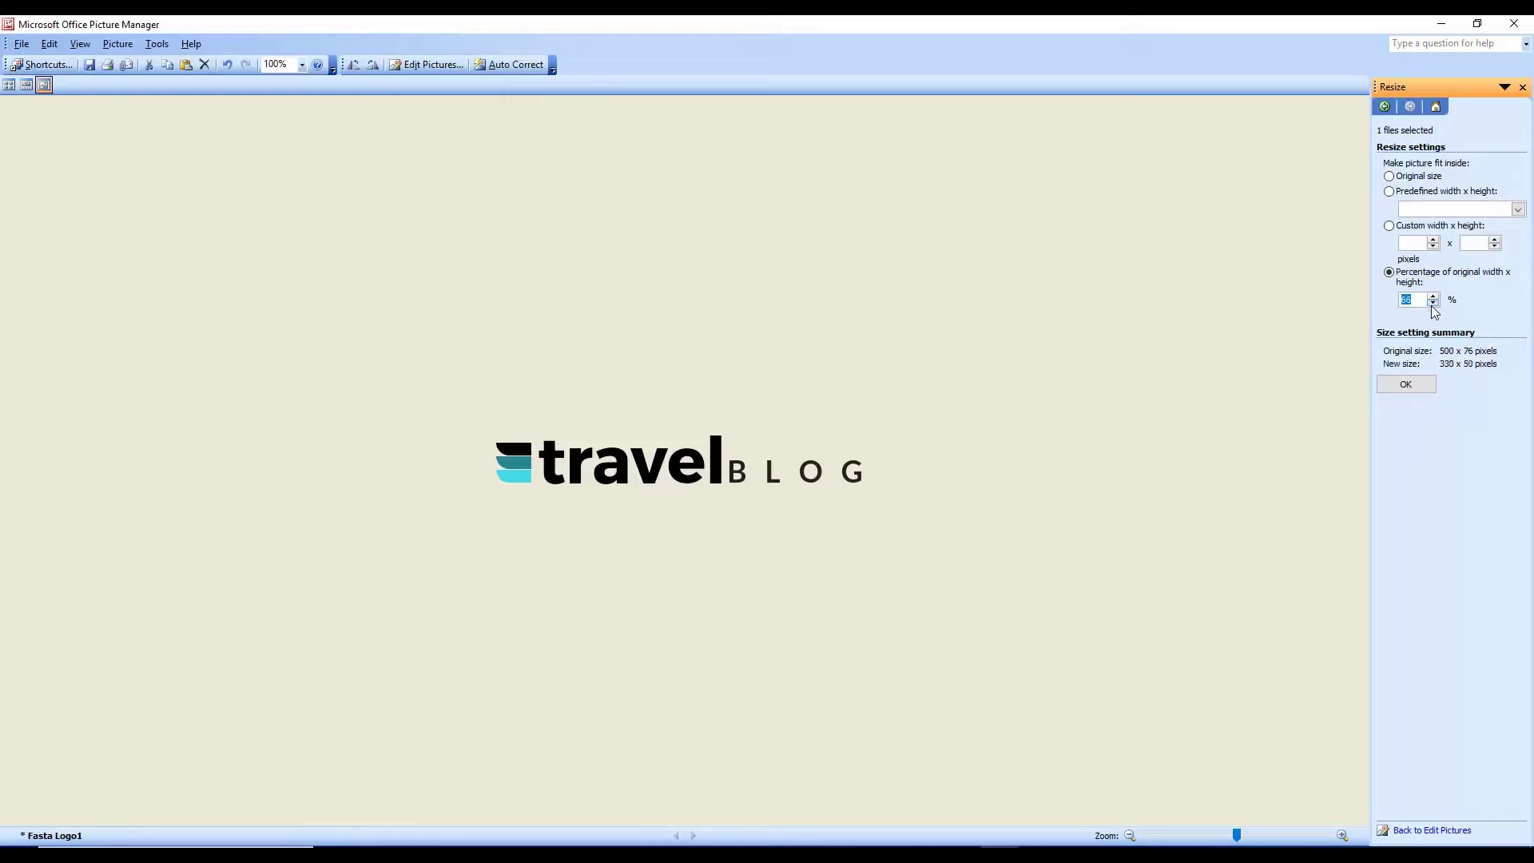
pyautogui.click(1412, 384)
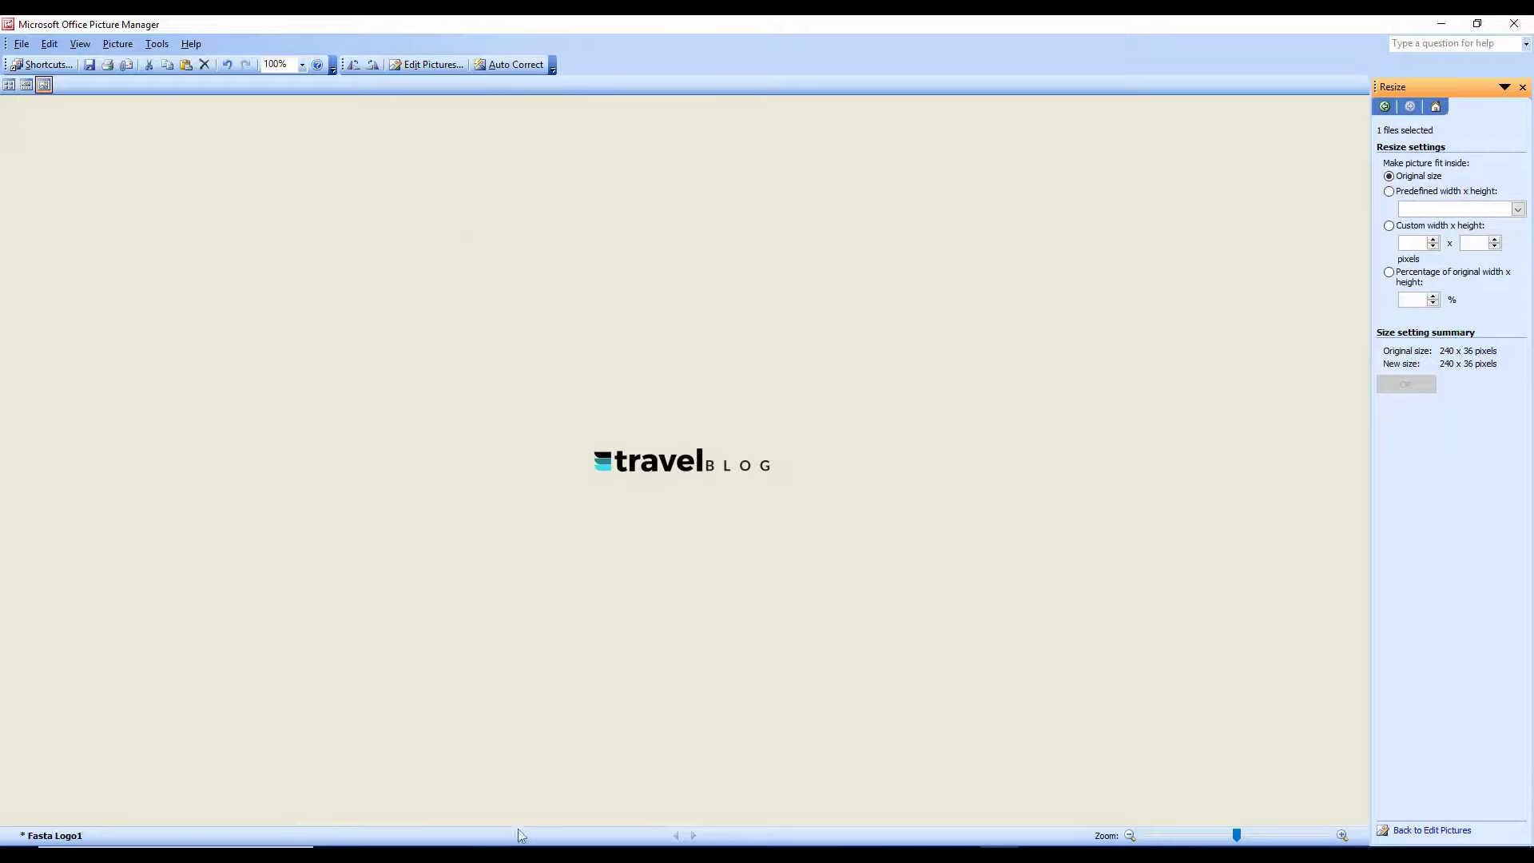
# Step: Switch to Chrome's WordPress customizer and open the image chooser for the Site Logo
pyautogui.hotkey('alt', 'Tab')
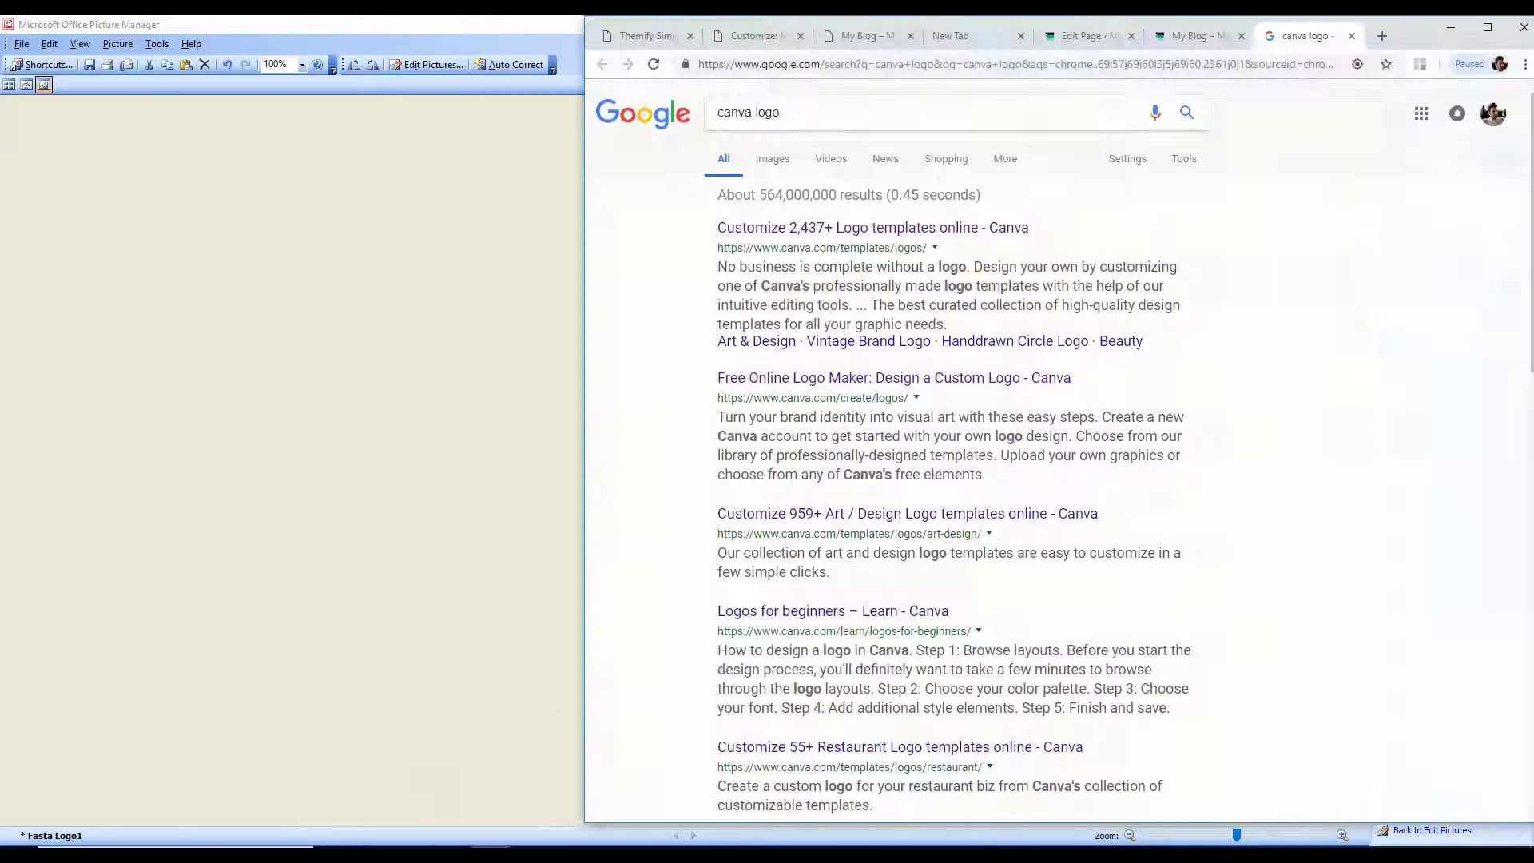
pyautogui.click(637, 32)
pyautogui.click(736, 35)
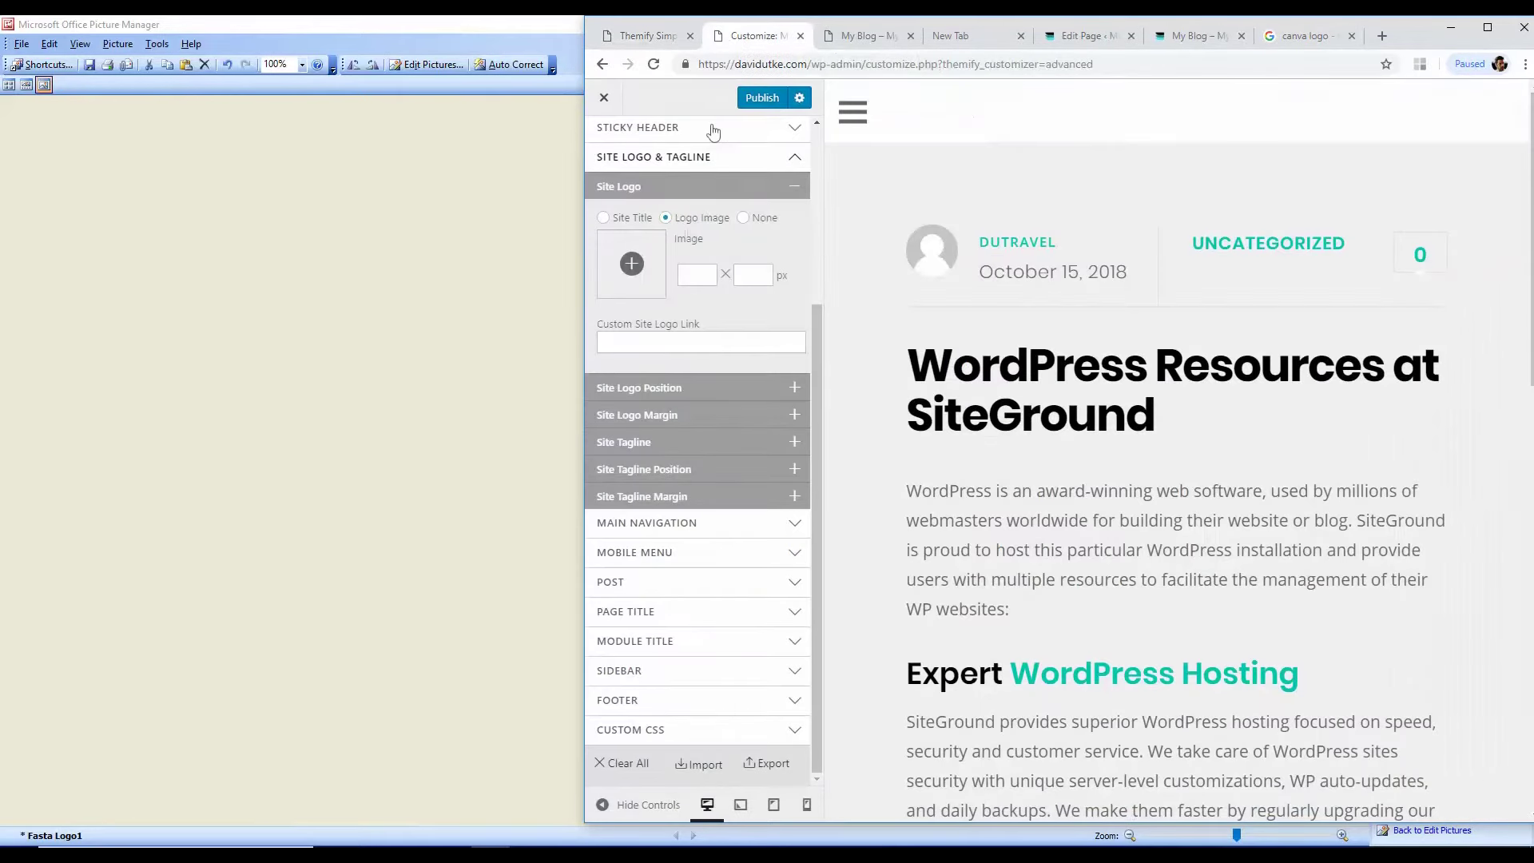
pyautogui.click(631, 265)
# Step: Switch back to Picture Manager and close it without saving the Fasta Logo1 edits
pyautogui.hotkey('alt', 'Tab')
pyautogui.click(1514, 24)
pyautogui.click(763, 482)
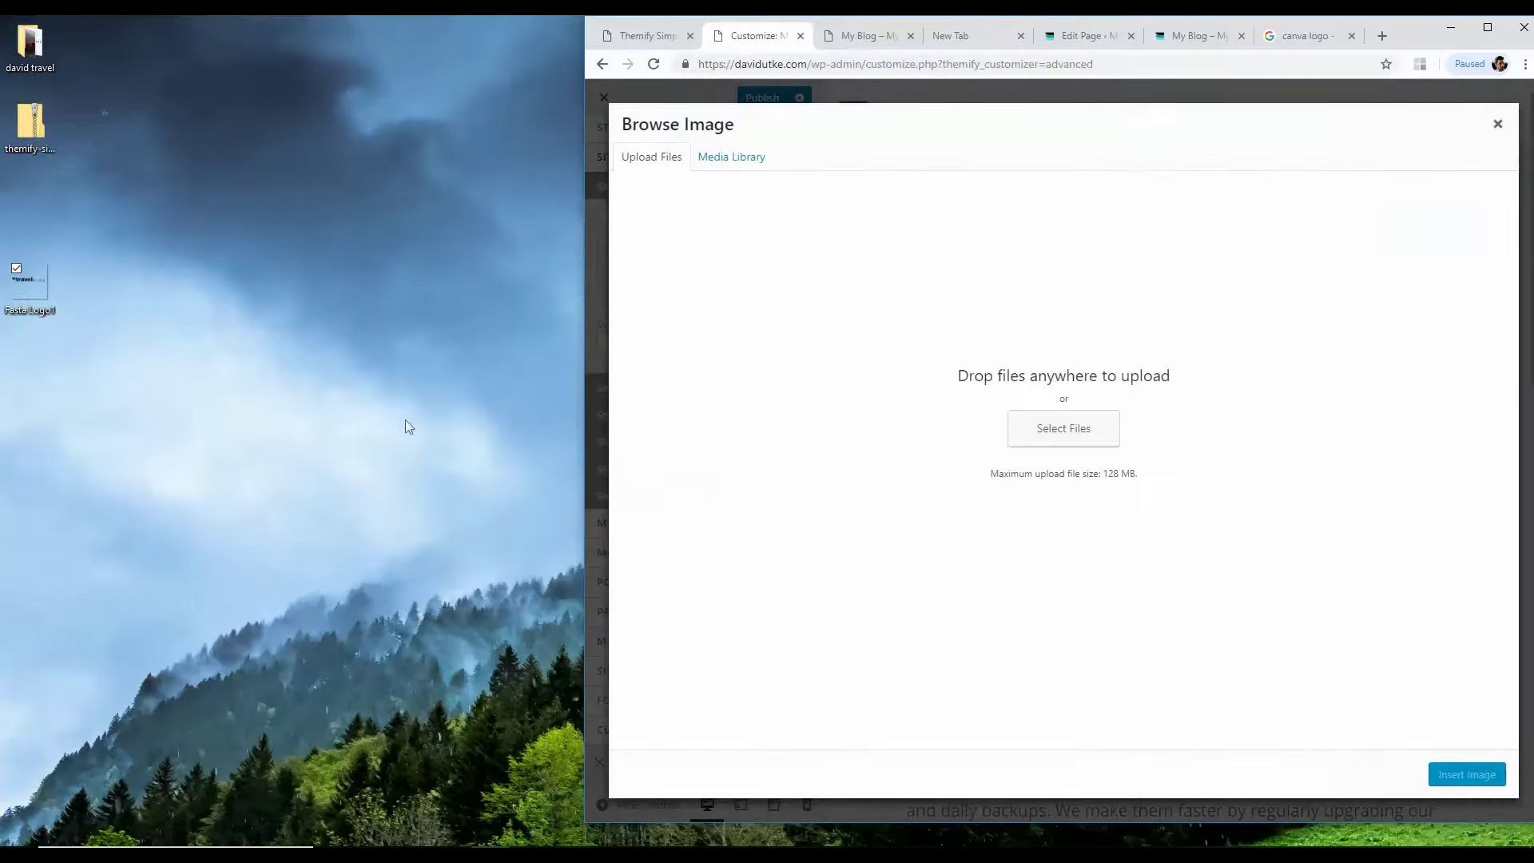
# Step: Upload travel logo1 from the david travel folder to the WordPress media library through the Browse Image dialog
pyautogui.doubleClick(29, 44)
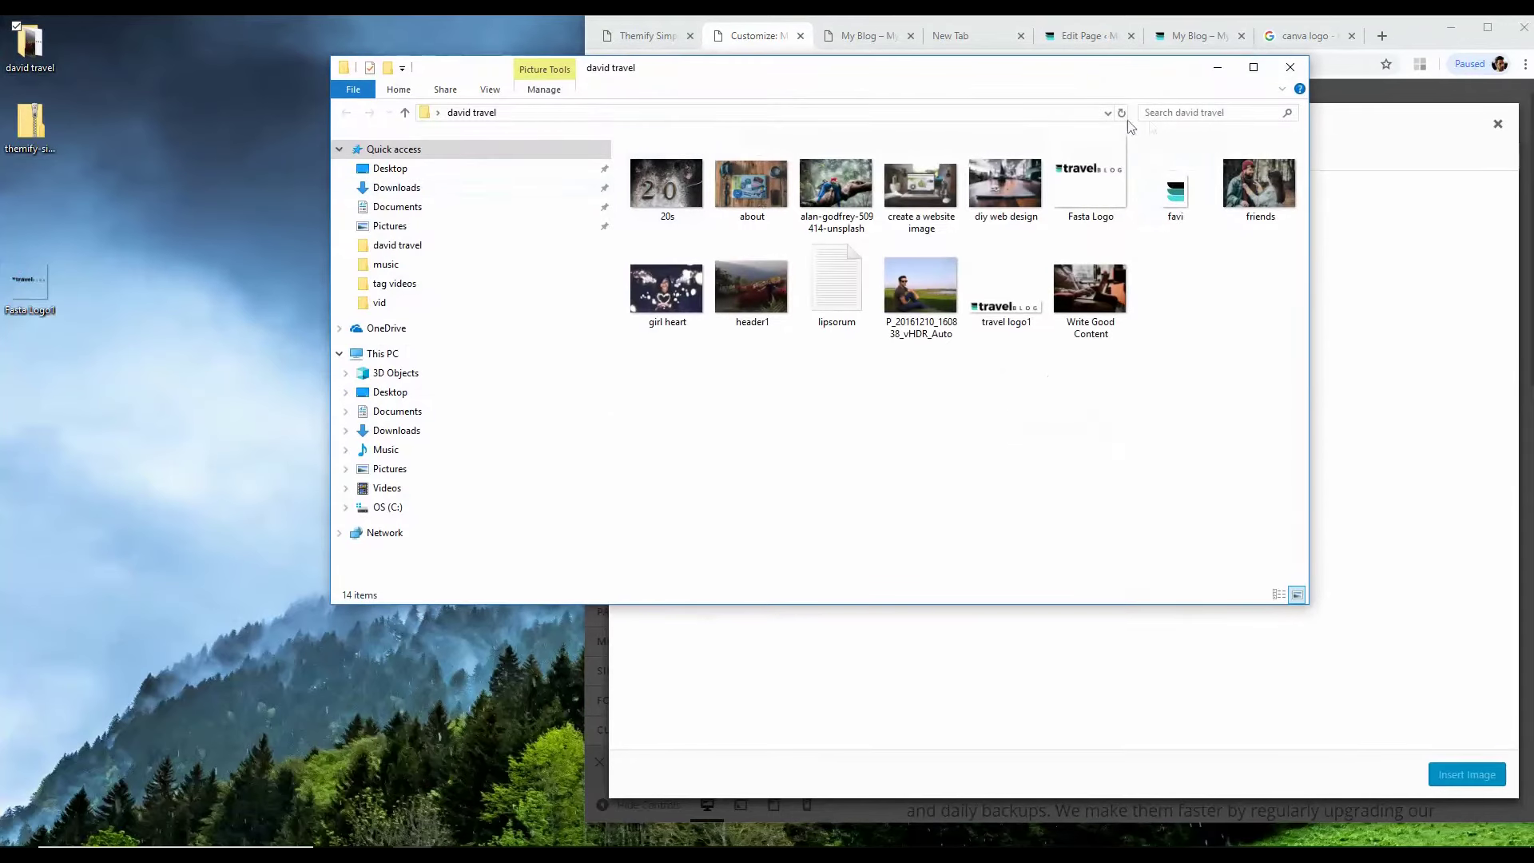
pyautogui.click(1000, 298)
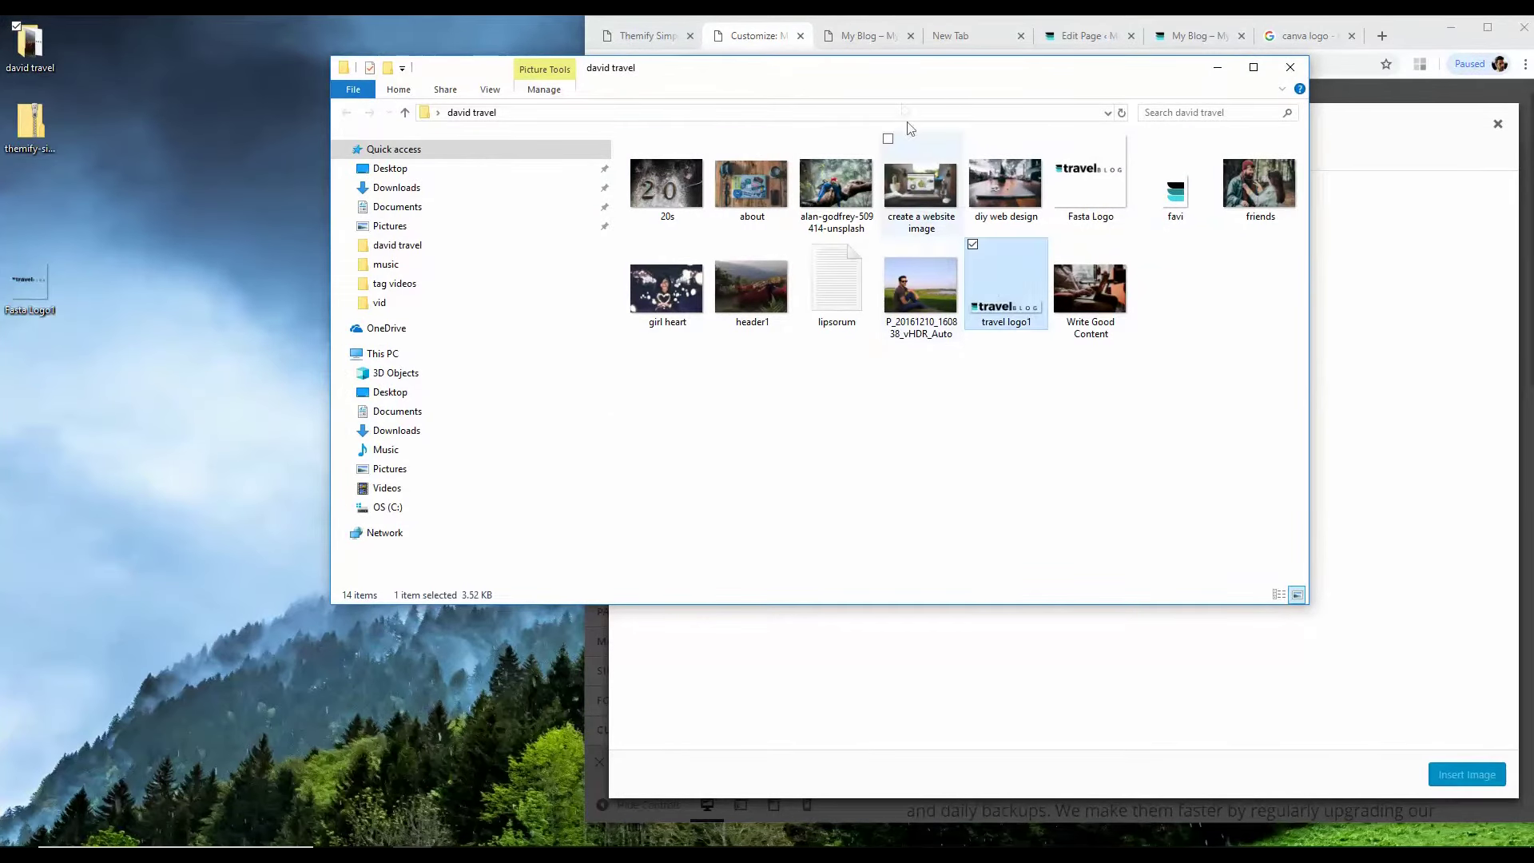
pyautogui.moveTo(787, 76); pyautogui.dragTo(378, 76)
pyautogui.moveTo(597, 287); pyautogui.dragTo(1048, 397)
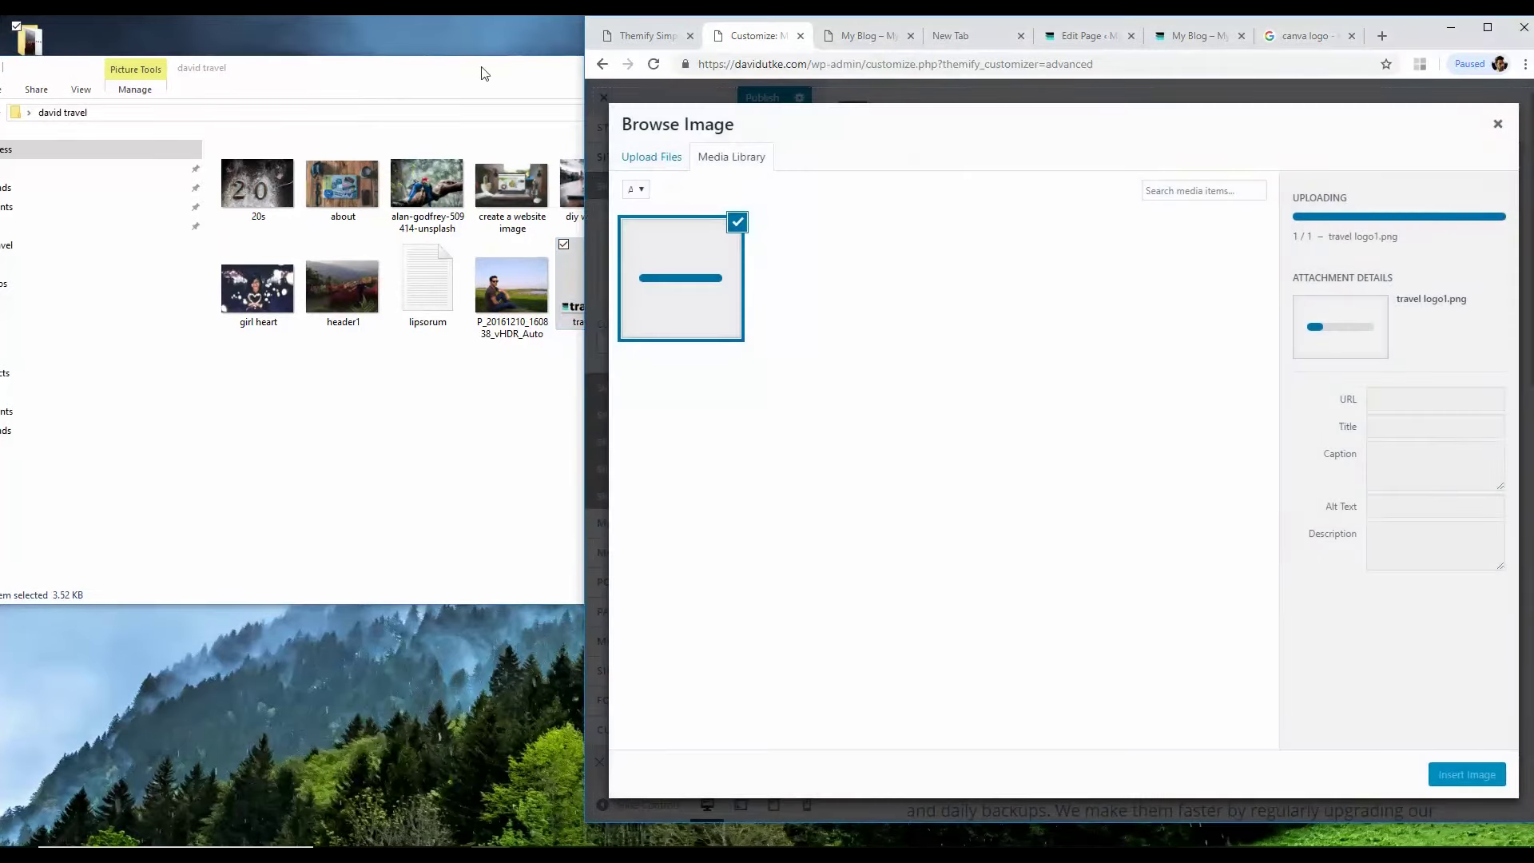
# Step: Insert the uploaded travel-logo1.png as the site logo image, working in the maximized browser window
pyautogui.moveTo(479, 69); pyautogui.dragTo(384, 62)
pyautogui.click(709, 62)
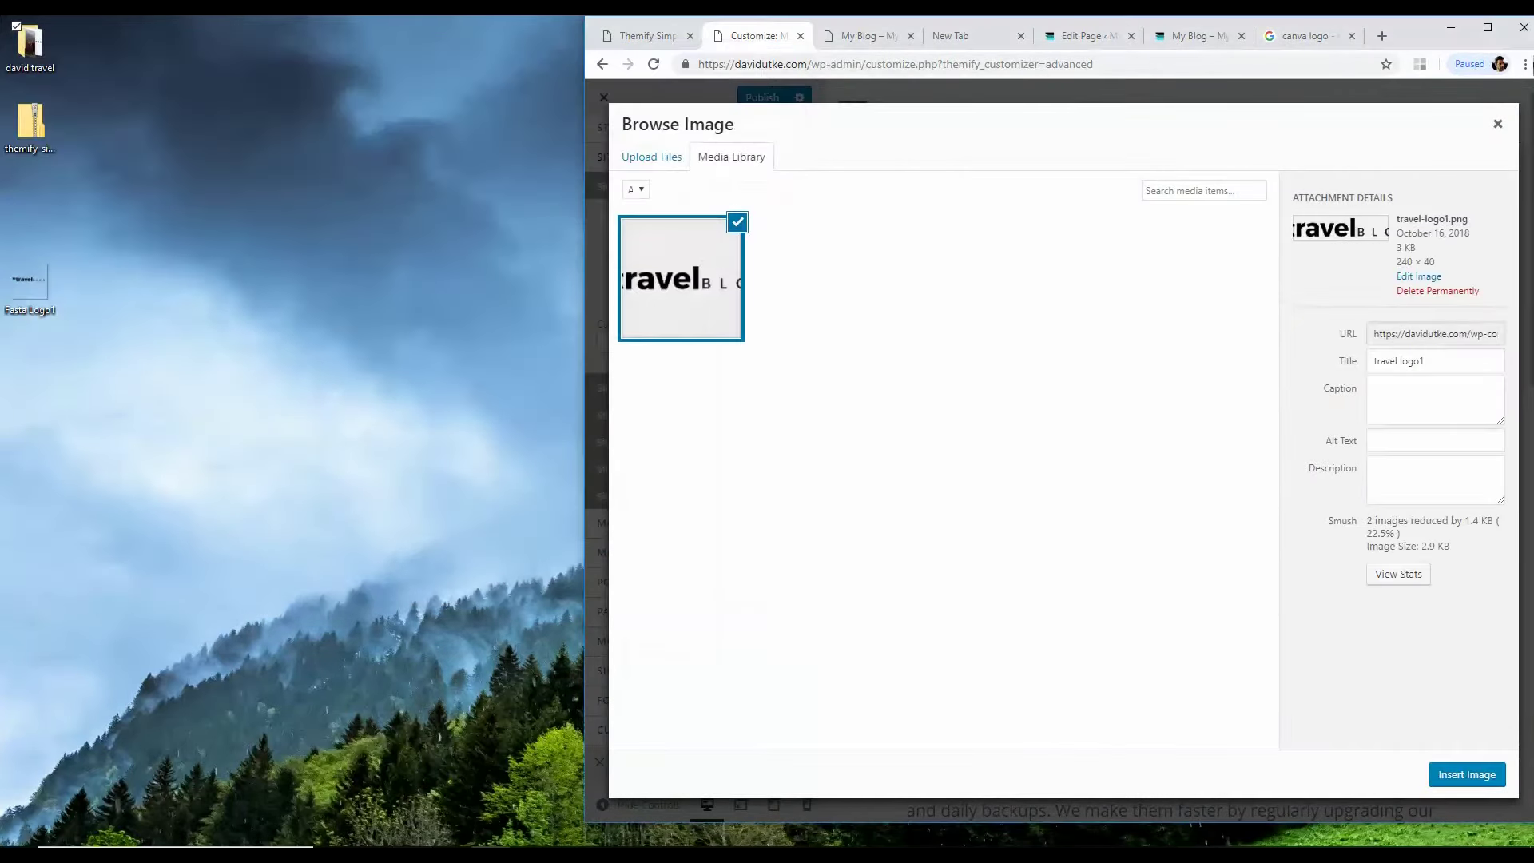
pyautogui.click(1488, 30)
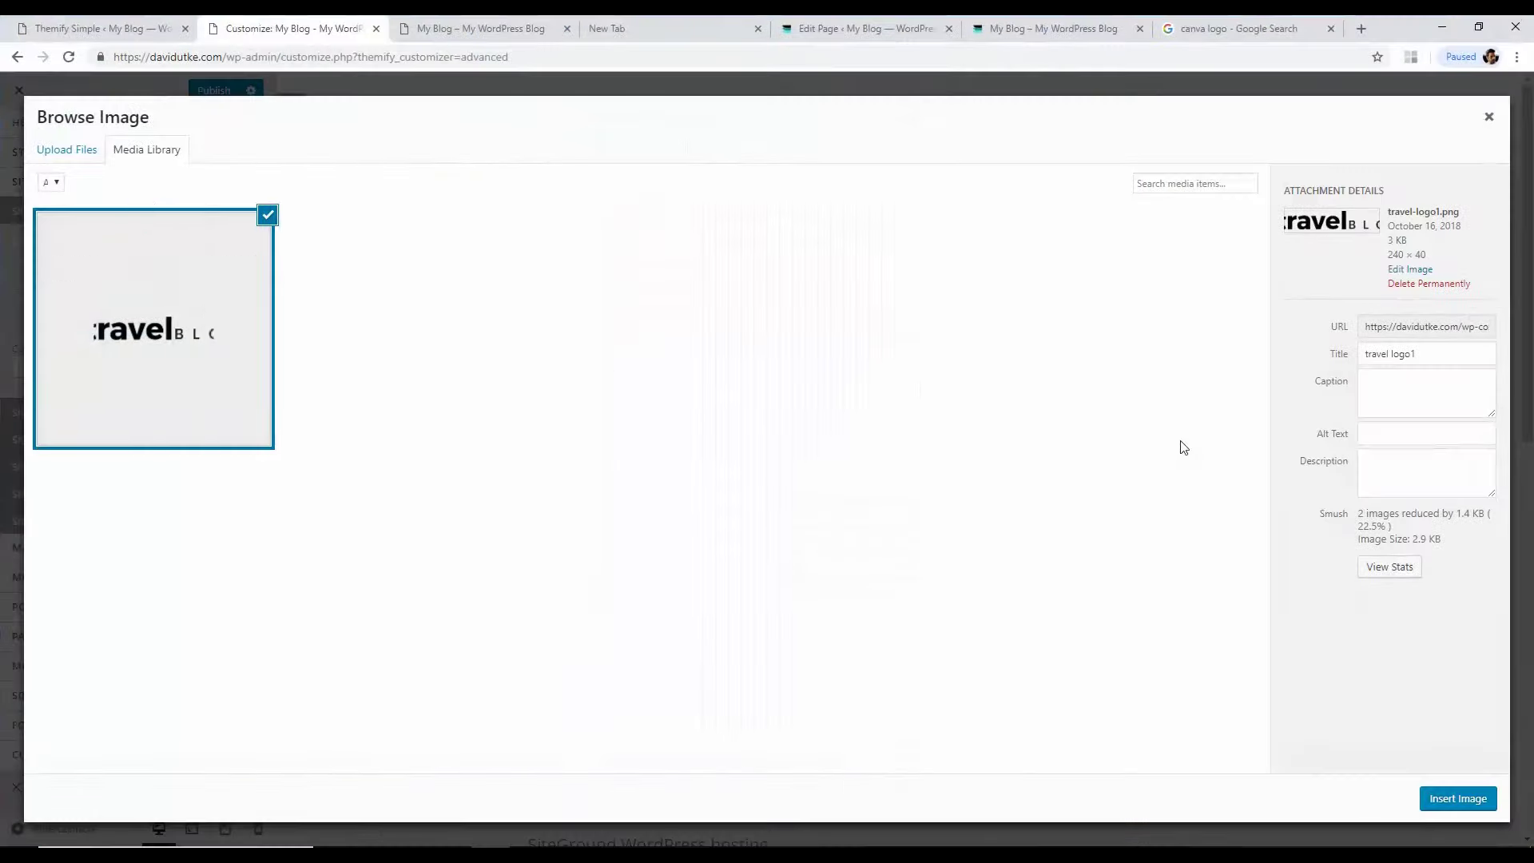
pyautogui.click(1454, 799)
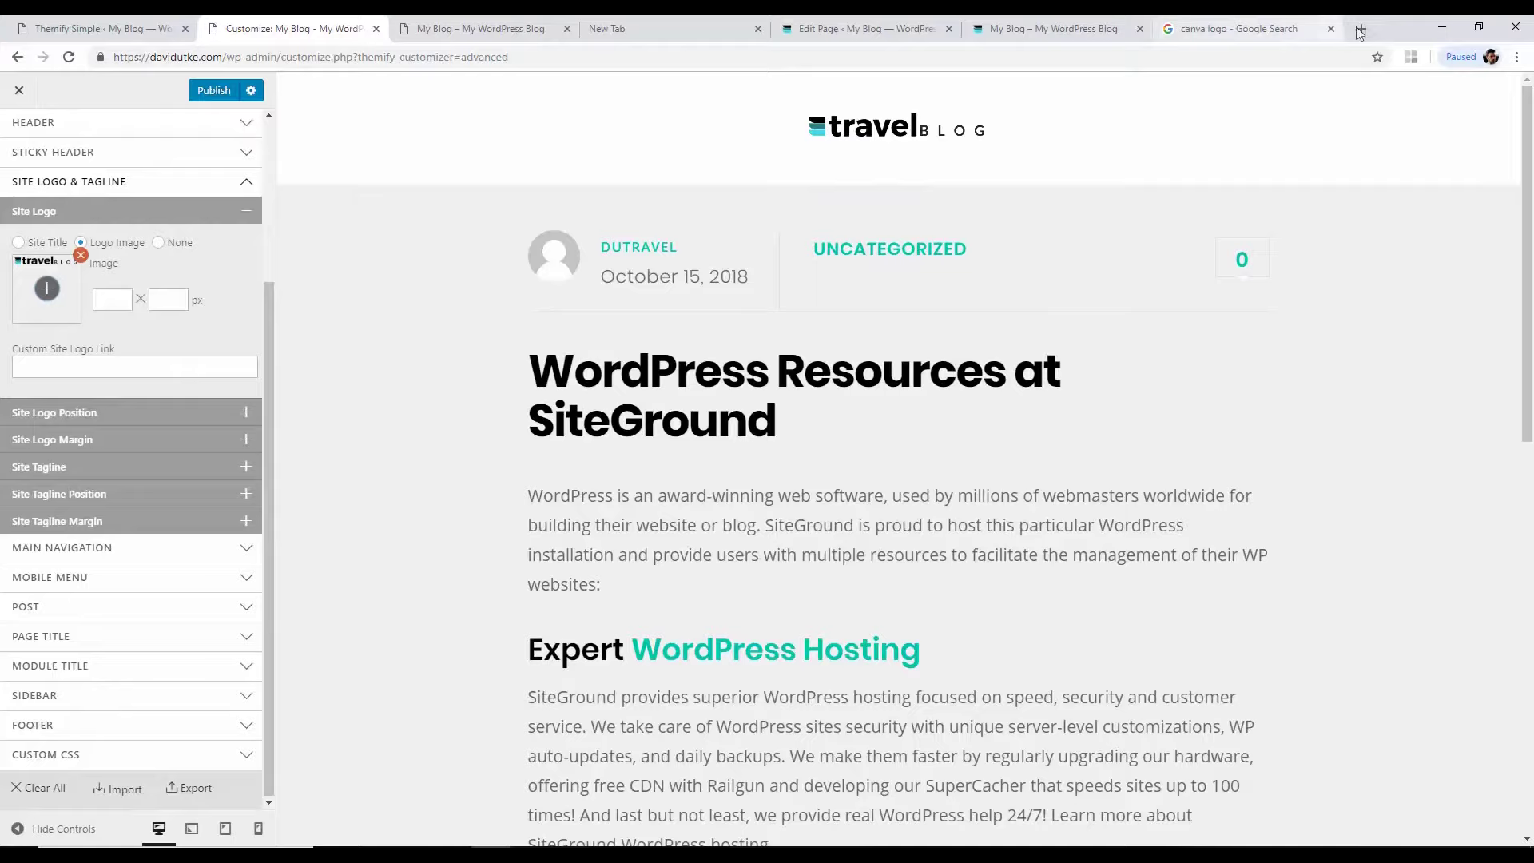
# Step: View the header of websitecreativepro.com in a new tab as a site title example, and close that tab
pyautogui.hotkey('ctrl', 't')
pyautogui.write('web')
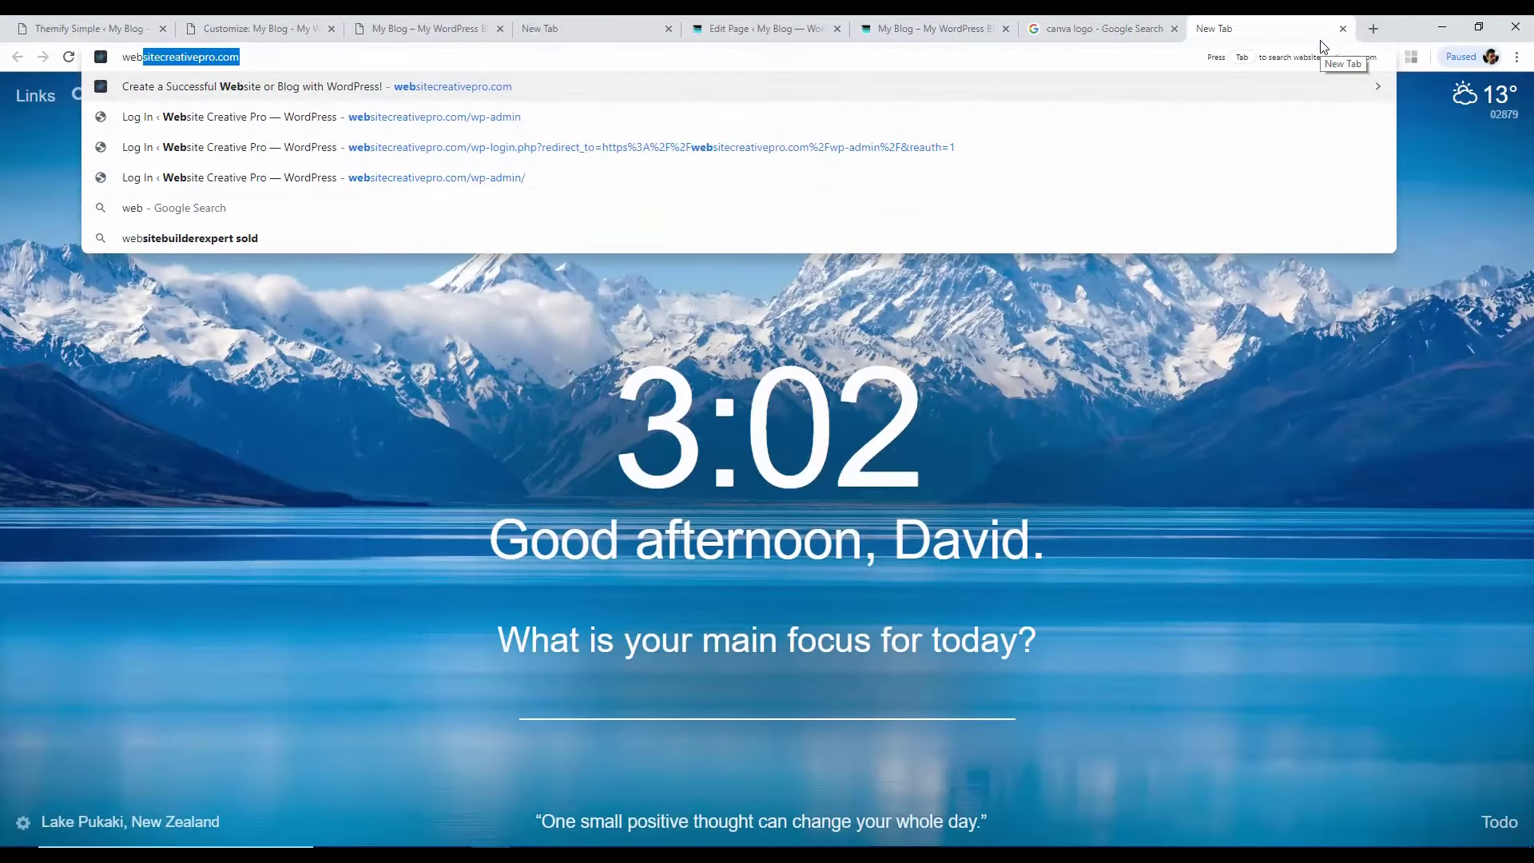
pyautogui.press('Return')
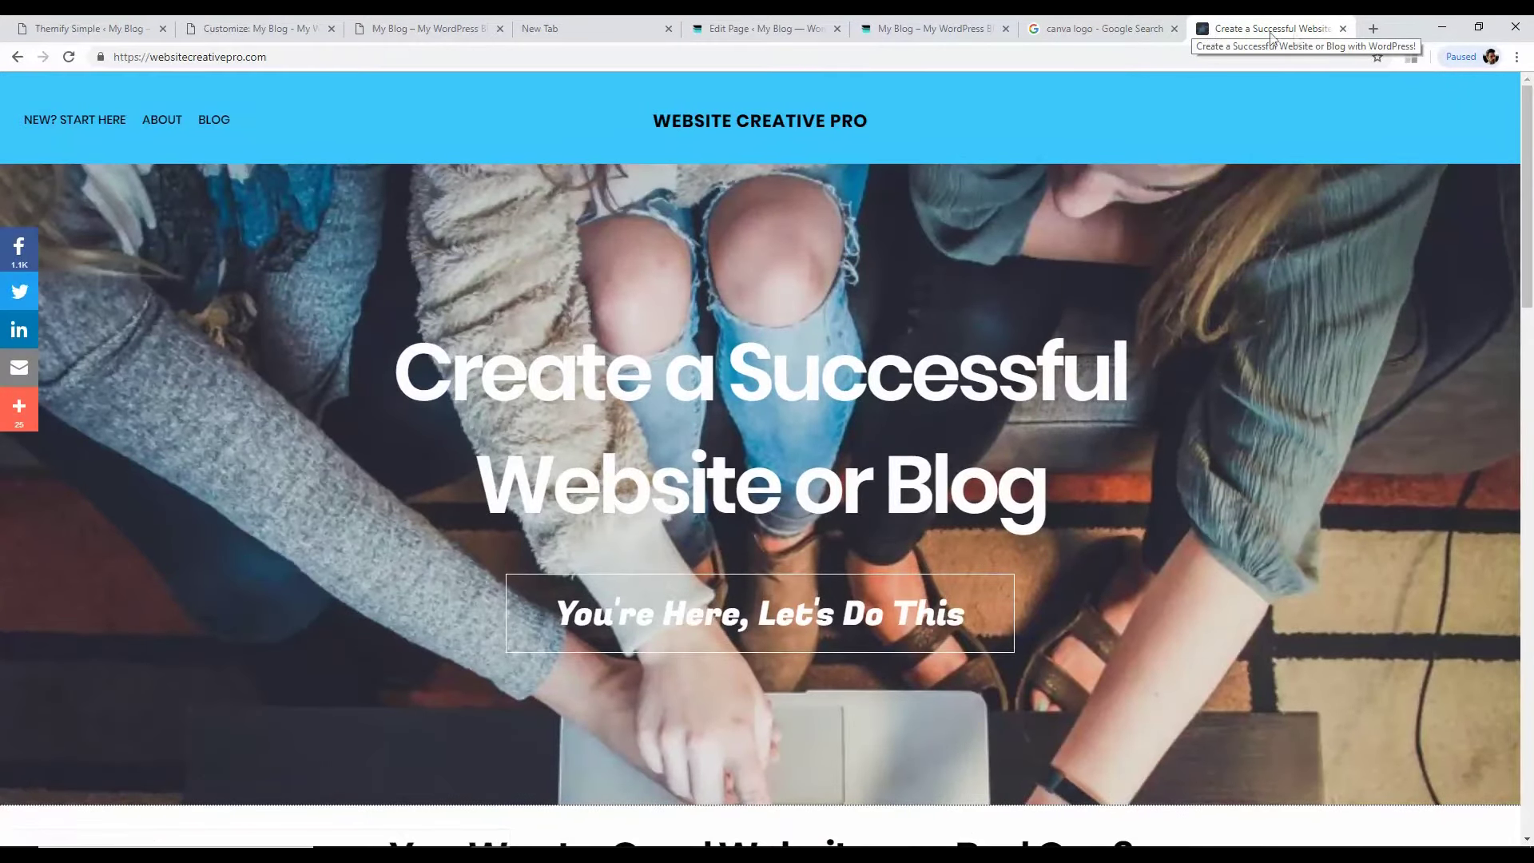
pyautogui.hotkey('ctrl', 'w')
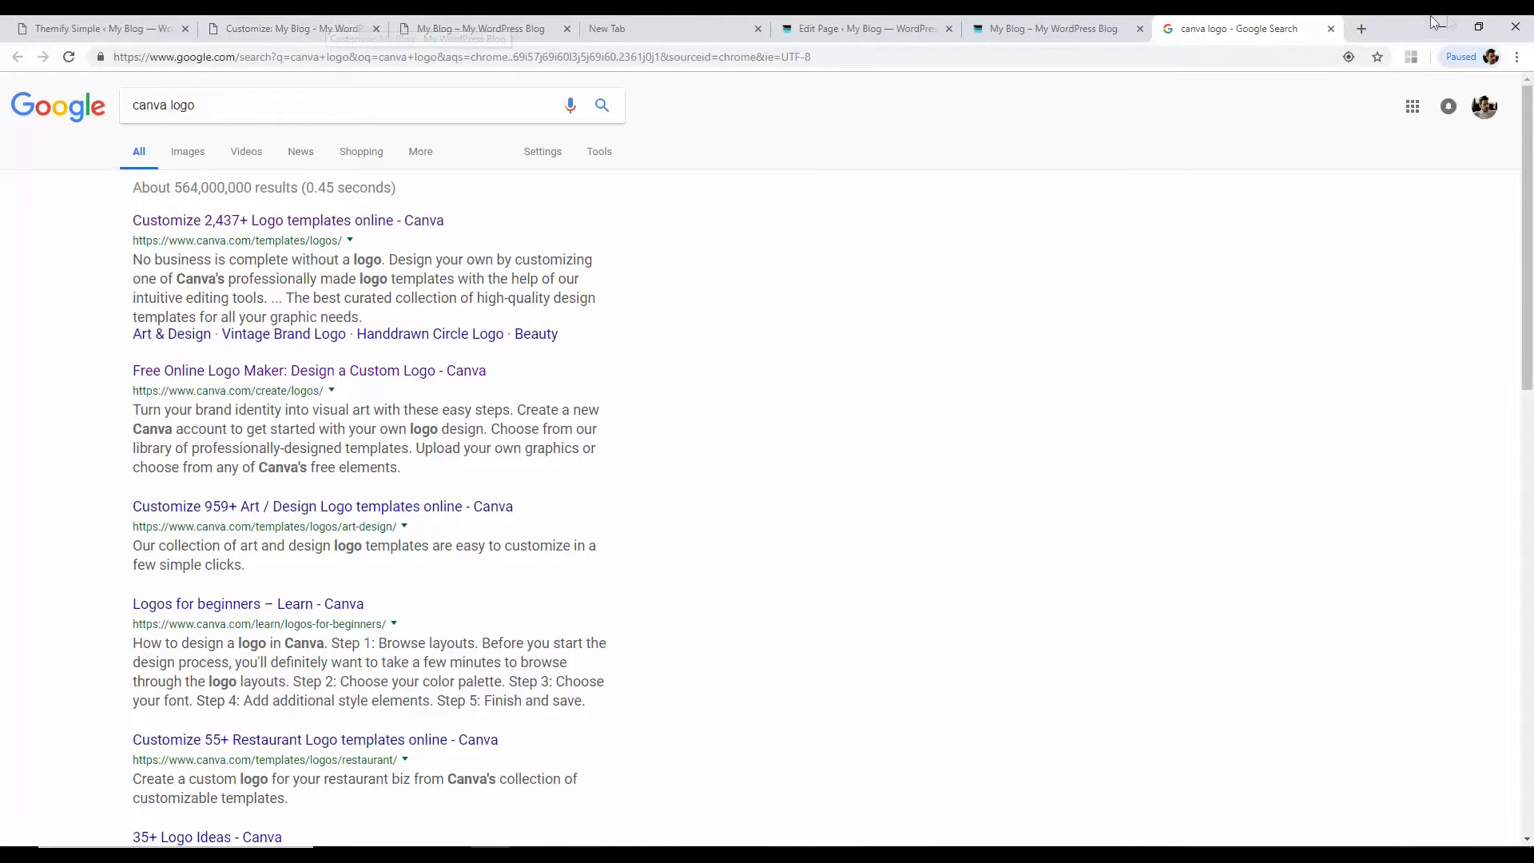
# Step: Open travel logo1 from the david travel folder in Picture Manager and start cropping it
pyautogui.click(1479, 26)
pyautogui.doubleClick(30, 44)
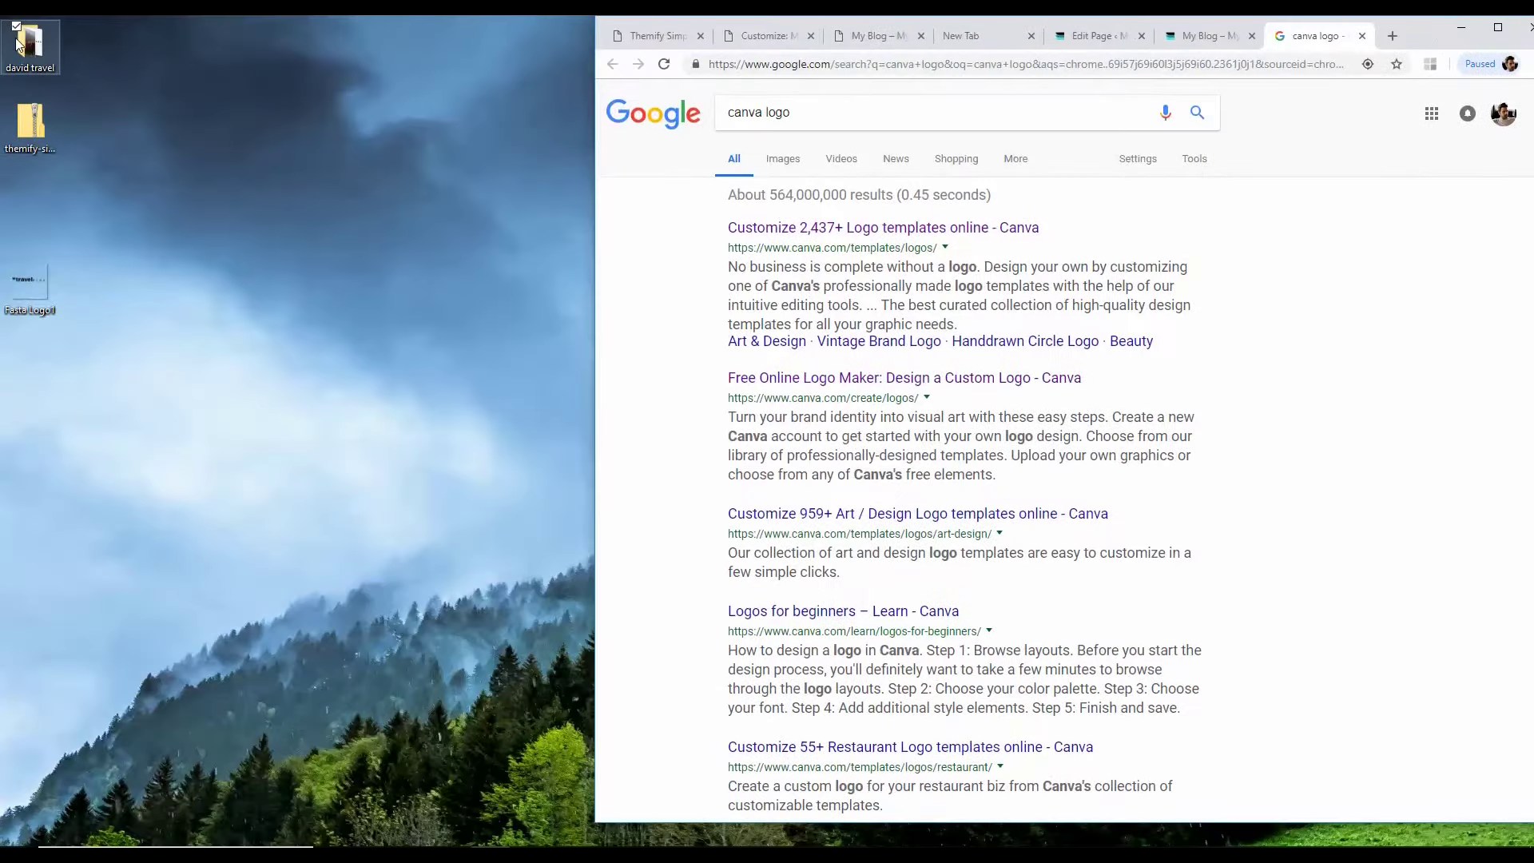
pyautogui.click(477, 267)
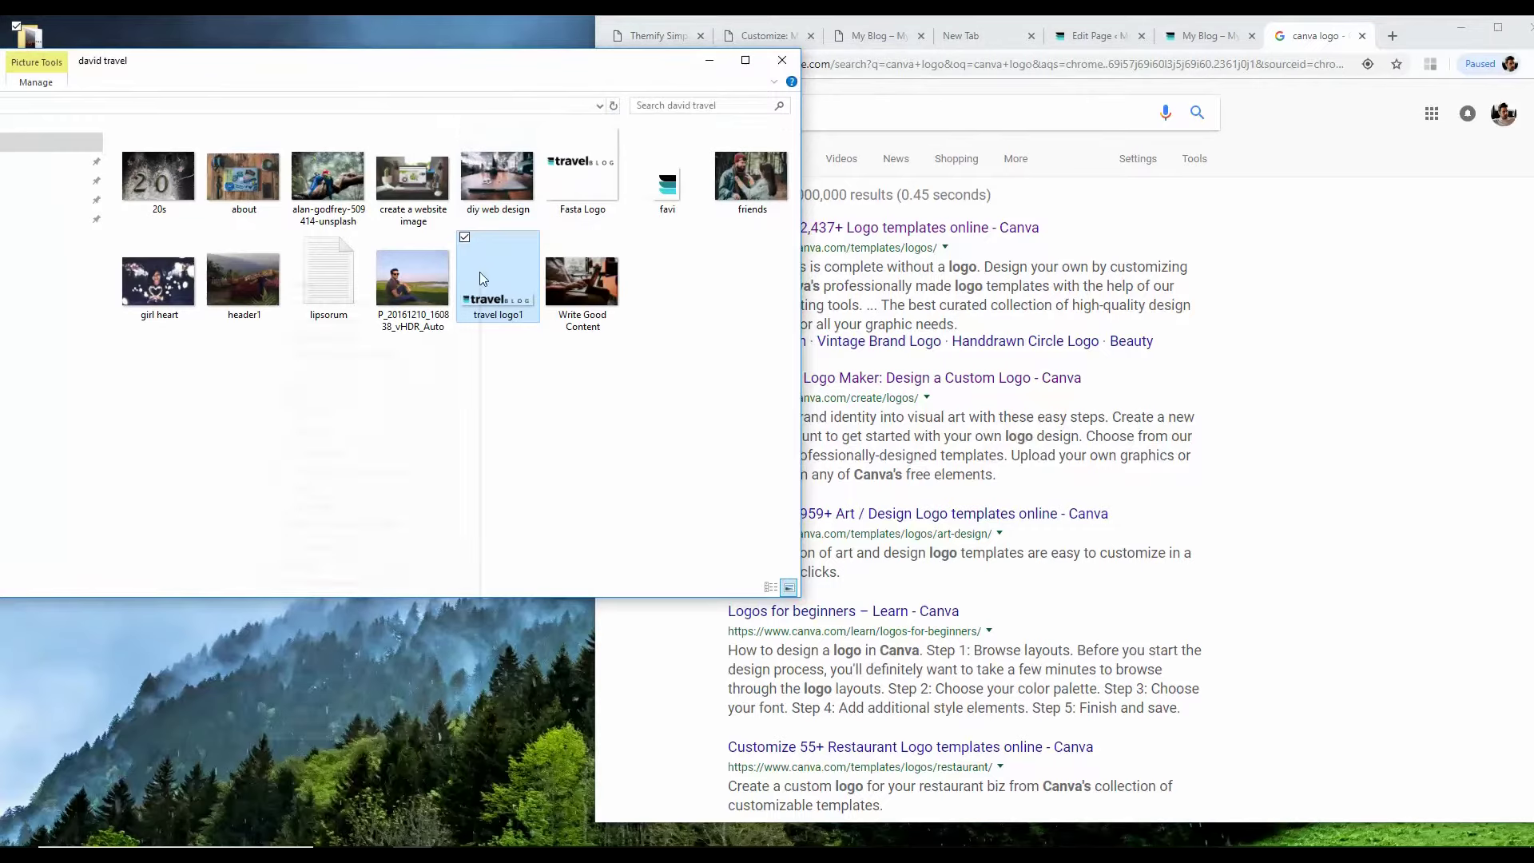
pyautogui.rightClick(479, 272)
pyautogui.moveTo(355, 508)
pyautogui.click(560, 544)
pyautogui.click(426, 65)
pyautogui.click(1408, 282)
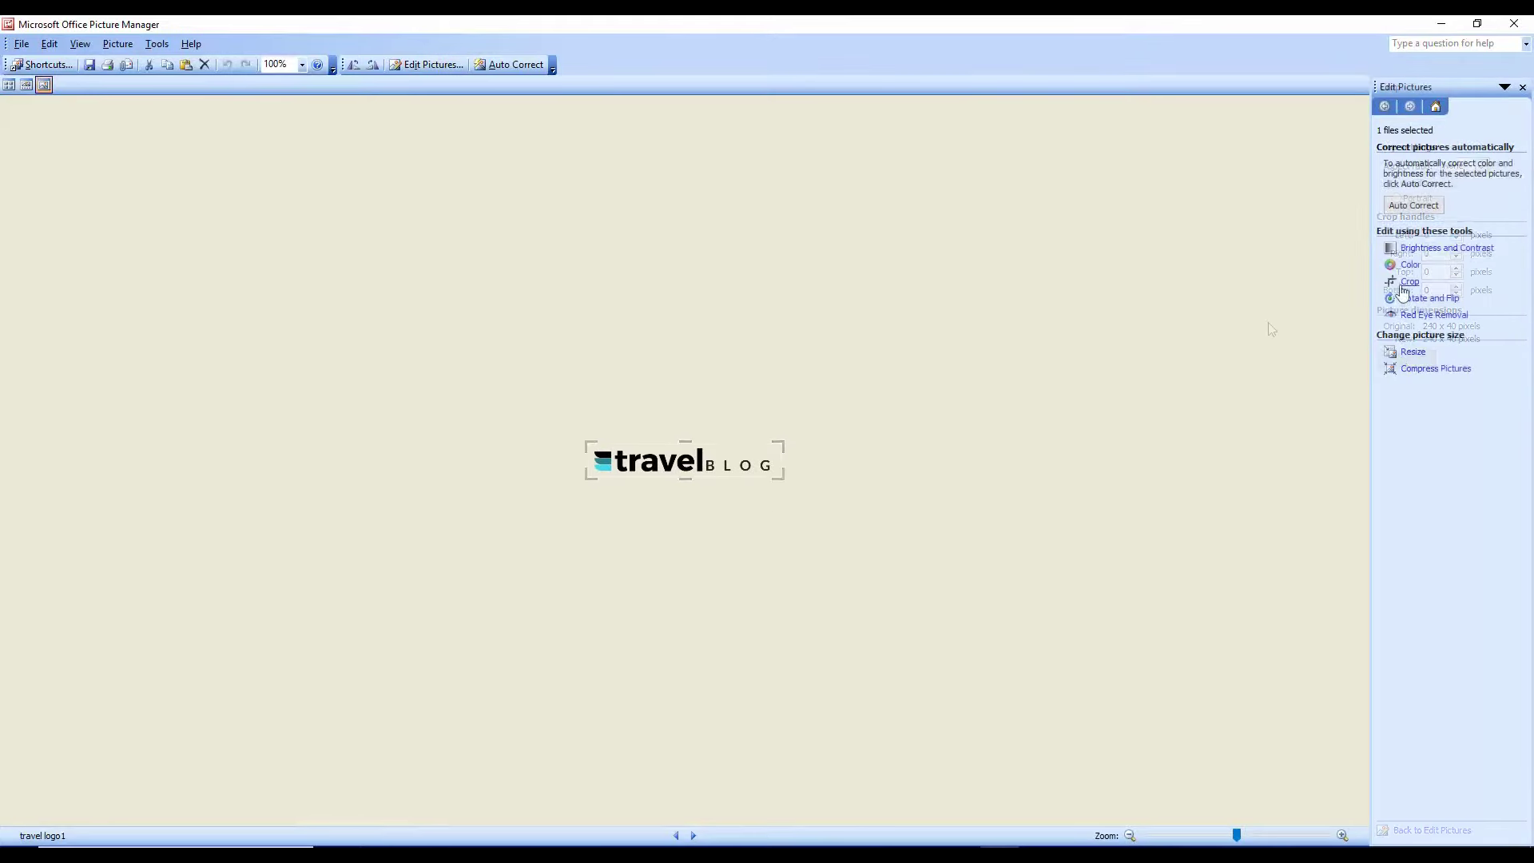
# Step: Crop travel logo1 down to its 32 x 40 pixel icon and close Picture Manager without saving
pyautogui.moveTo(782, 442); pyautogui.dragTo(610, 444)
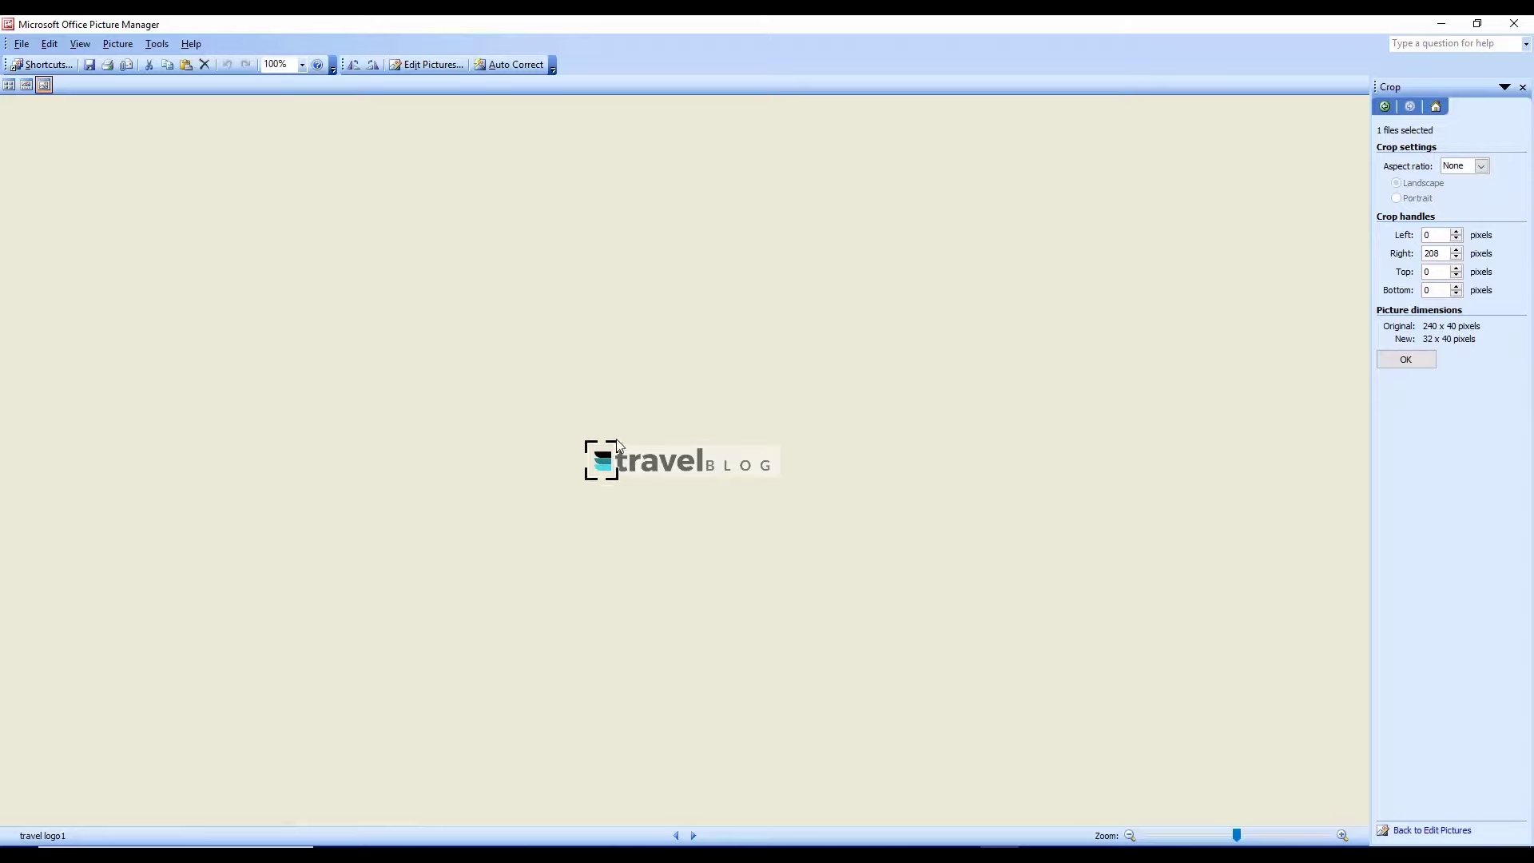
pyautogui.click(1398, 361)
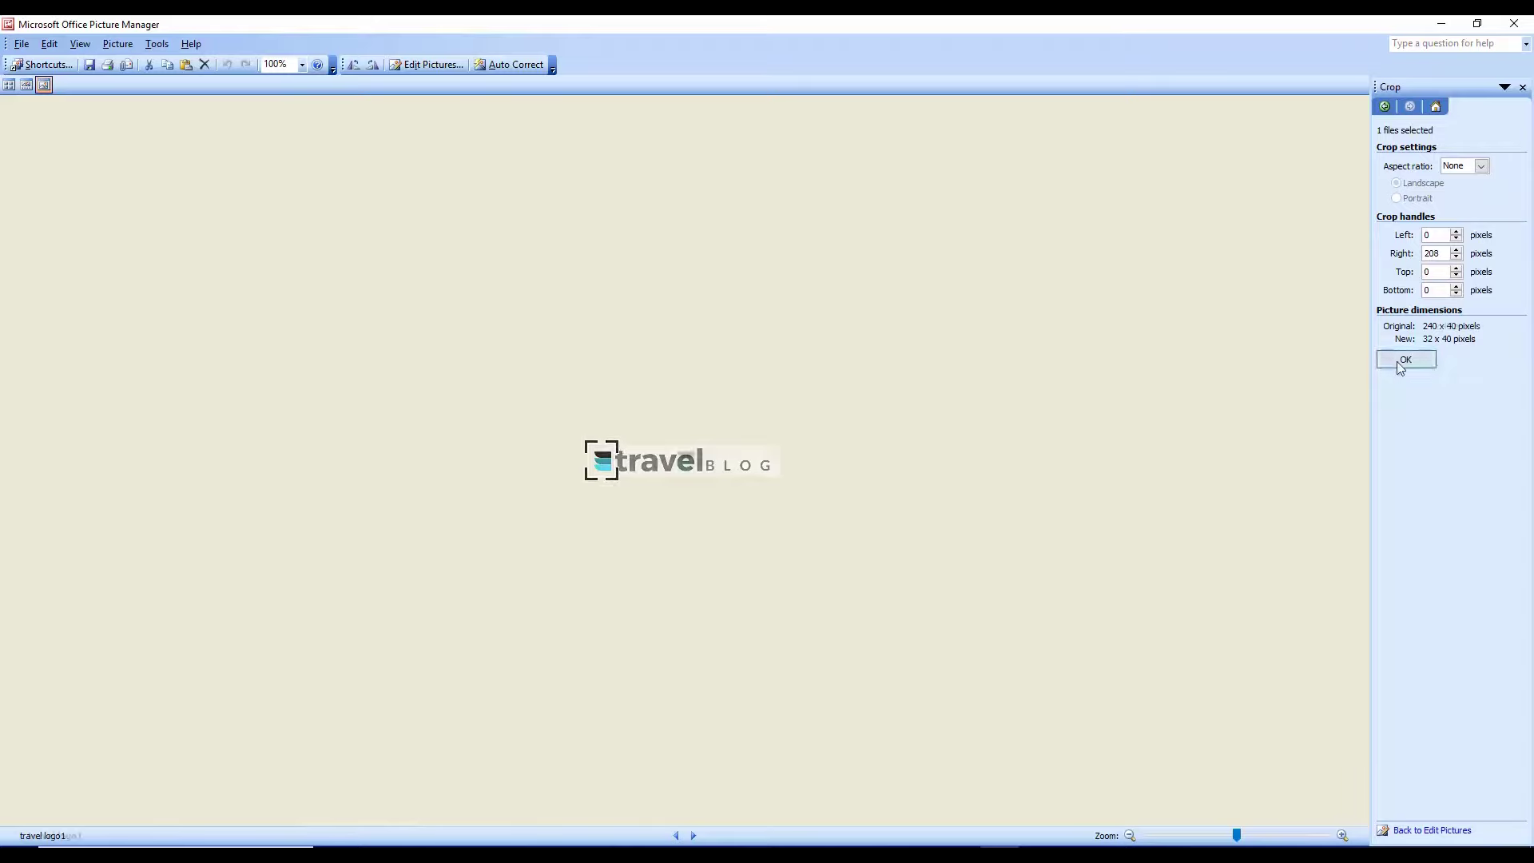
pyautogui.click(1515, 23)
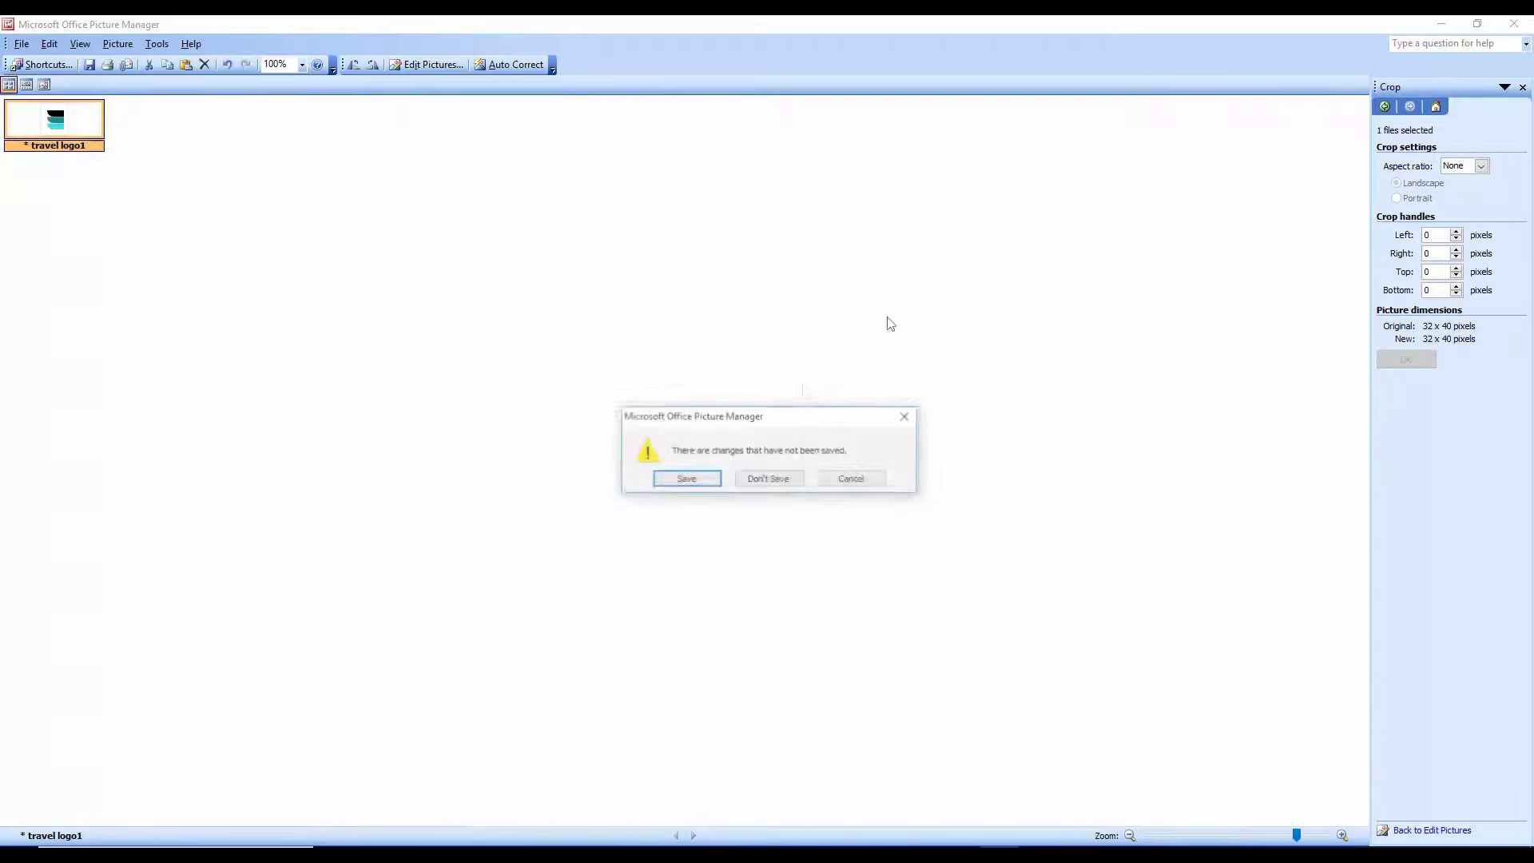
pyautogui.click(774, 480)
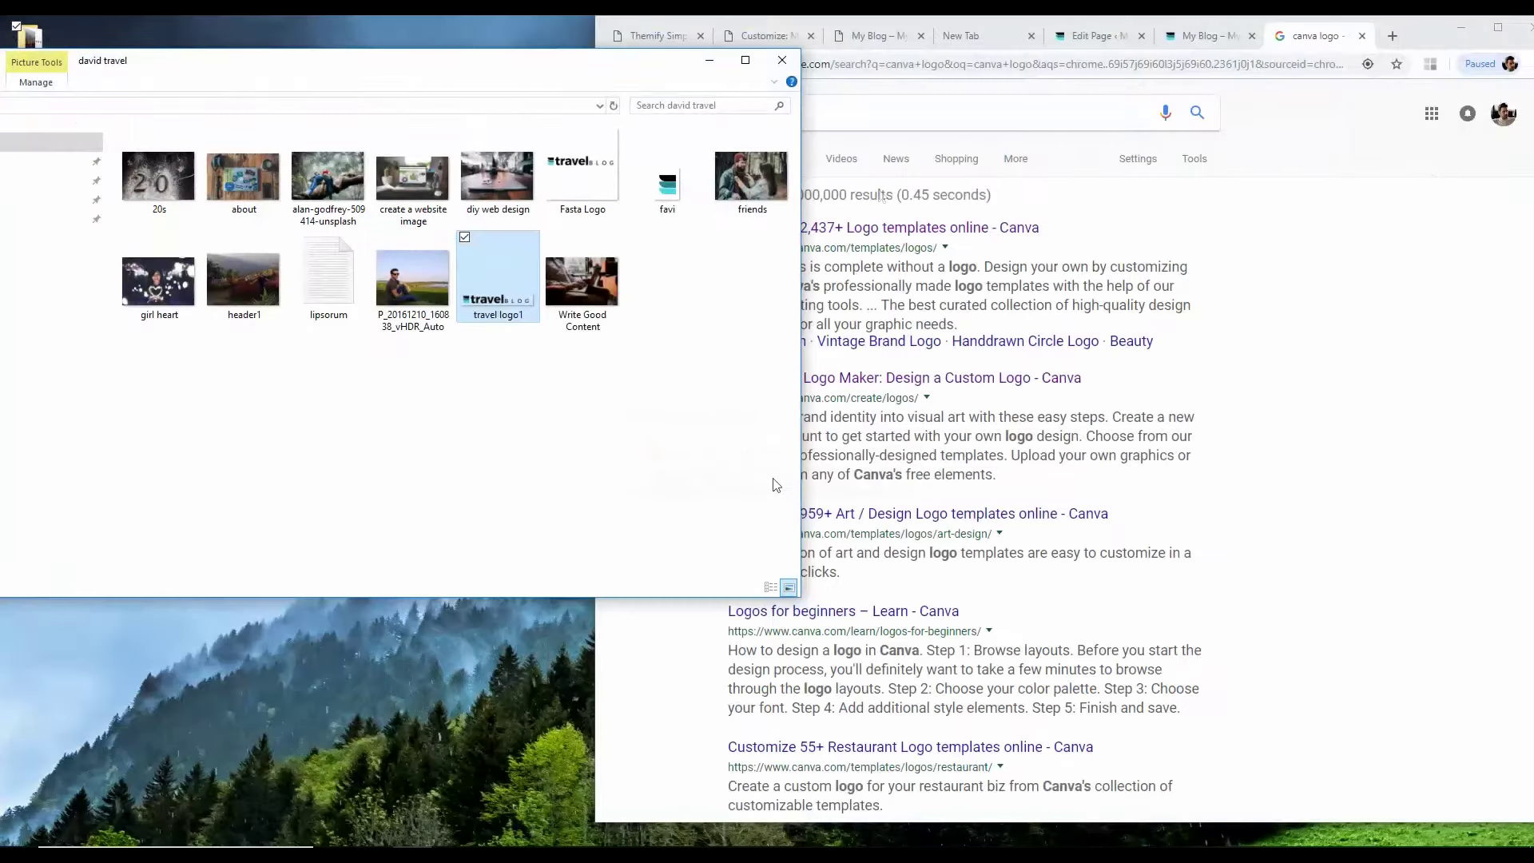
# Step: Publish the site logo changes in the blog's customizer and close its tab
pyautogui.click(861, 36)
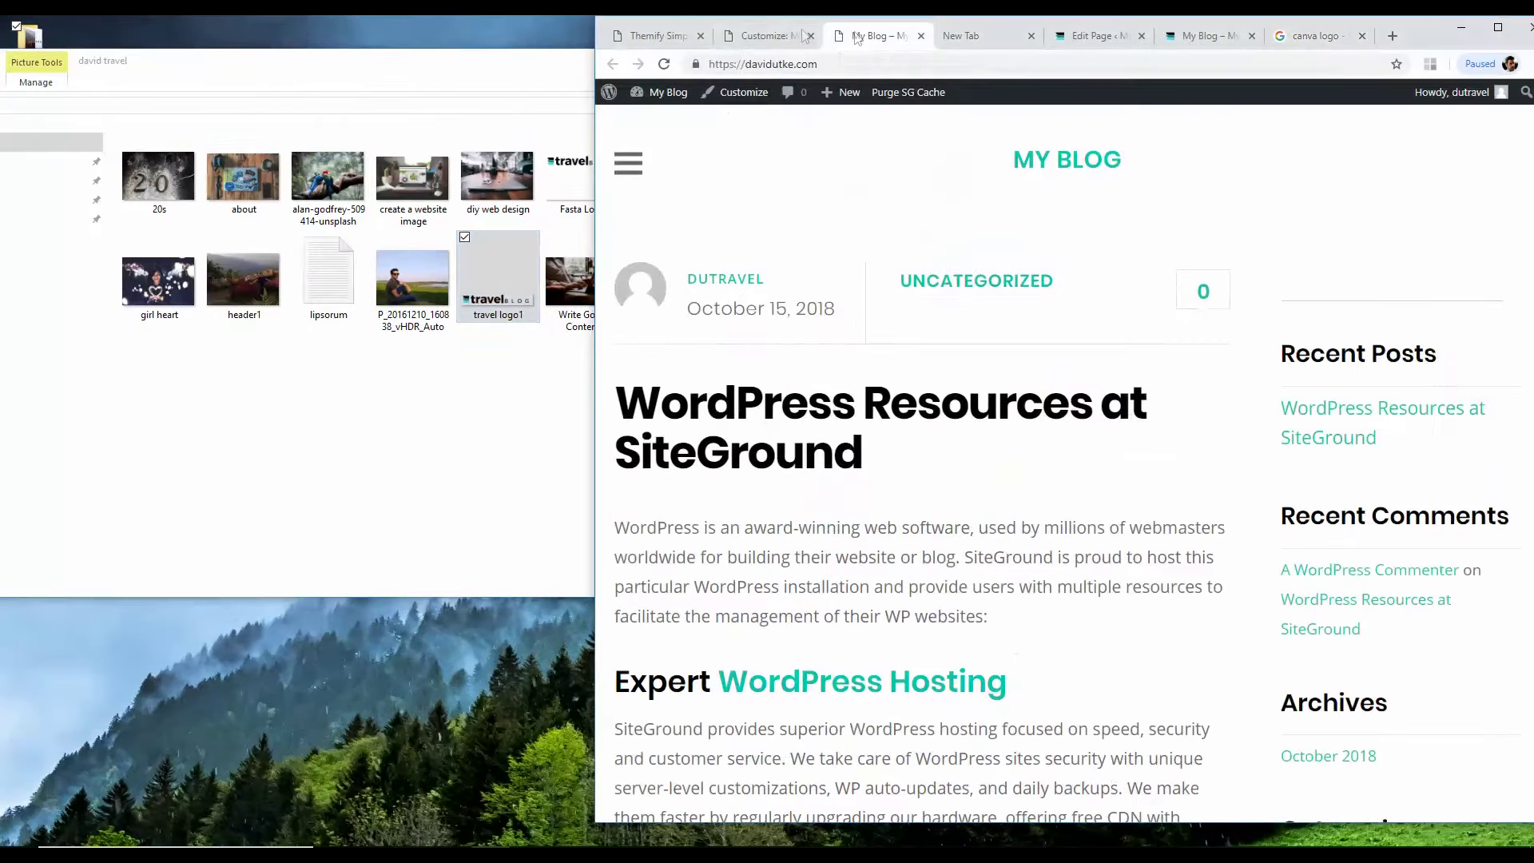
pyautogui.click(742, 36)
pyautogui.click(771, 99)
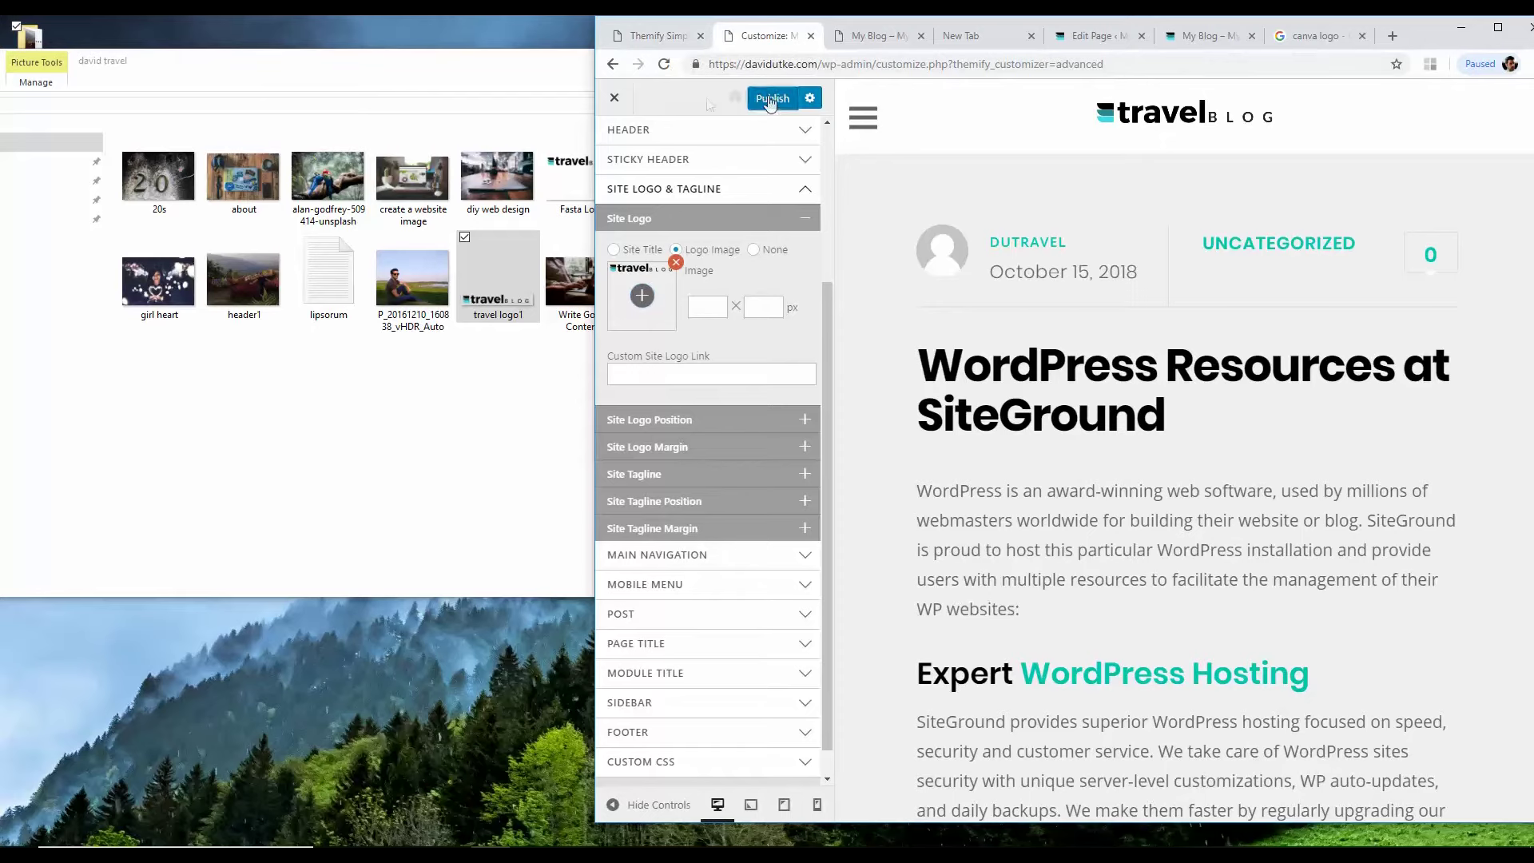
pyautogui.click(810, 37)
# Step: Expand the Favicon option in the General section of the Themify settings, with the david travel folder window minimized
pyautogui.click(668, 37)
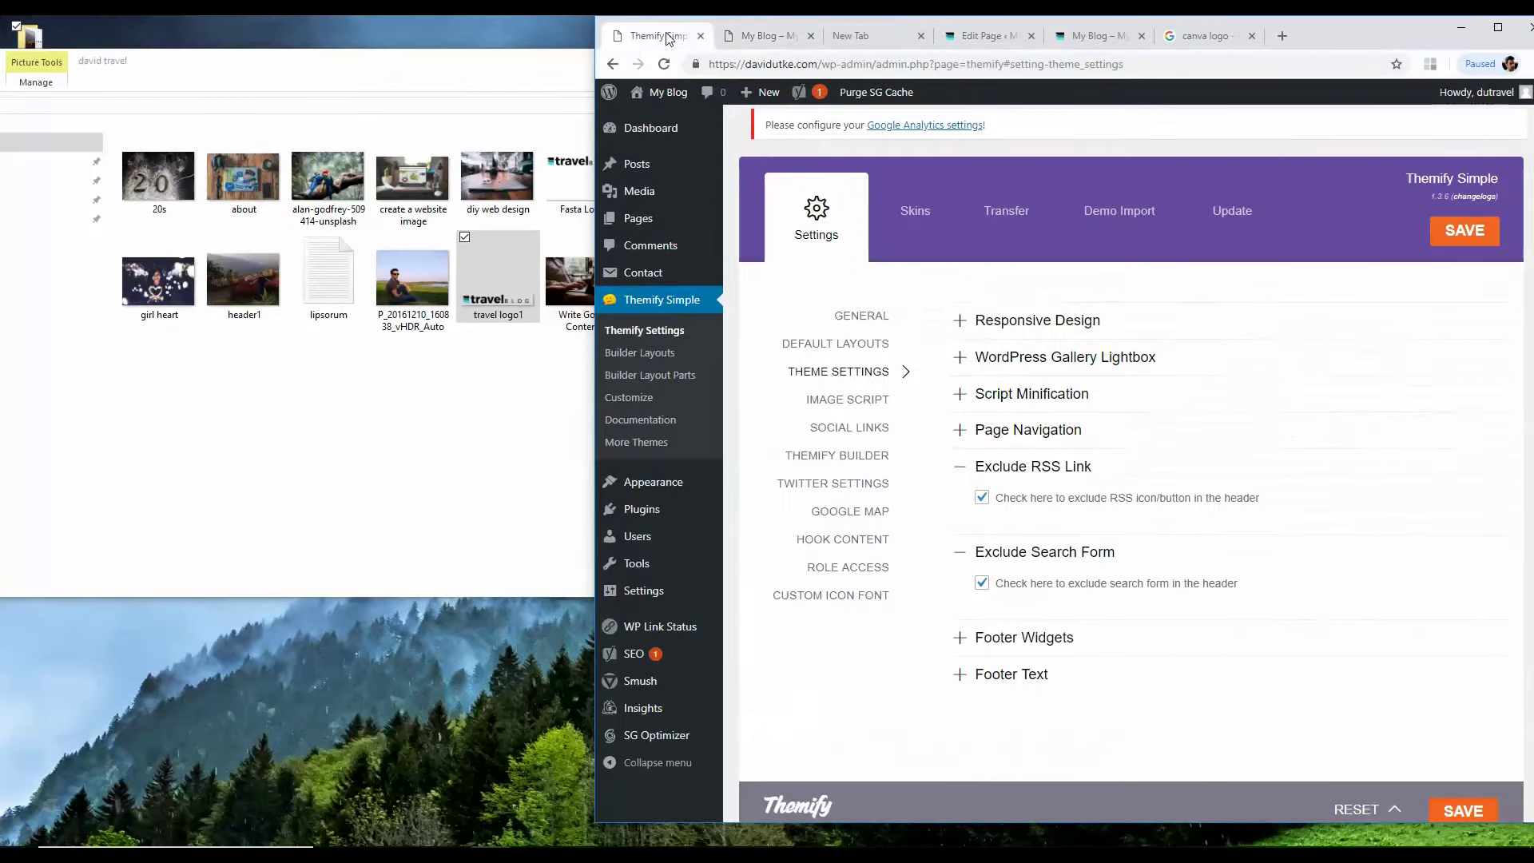
pyautogui.click(528, 80)
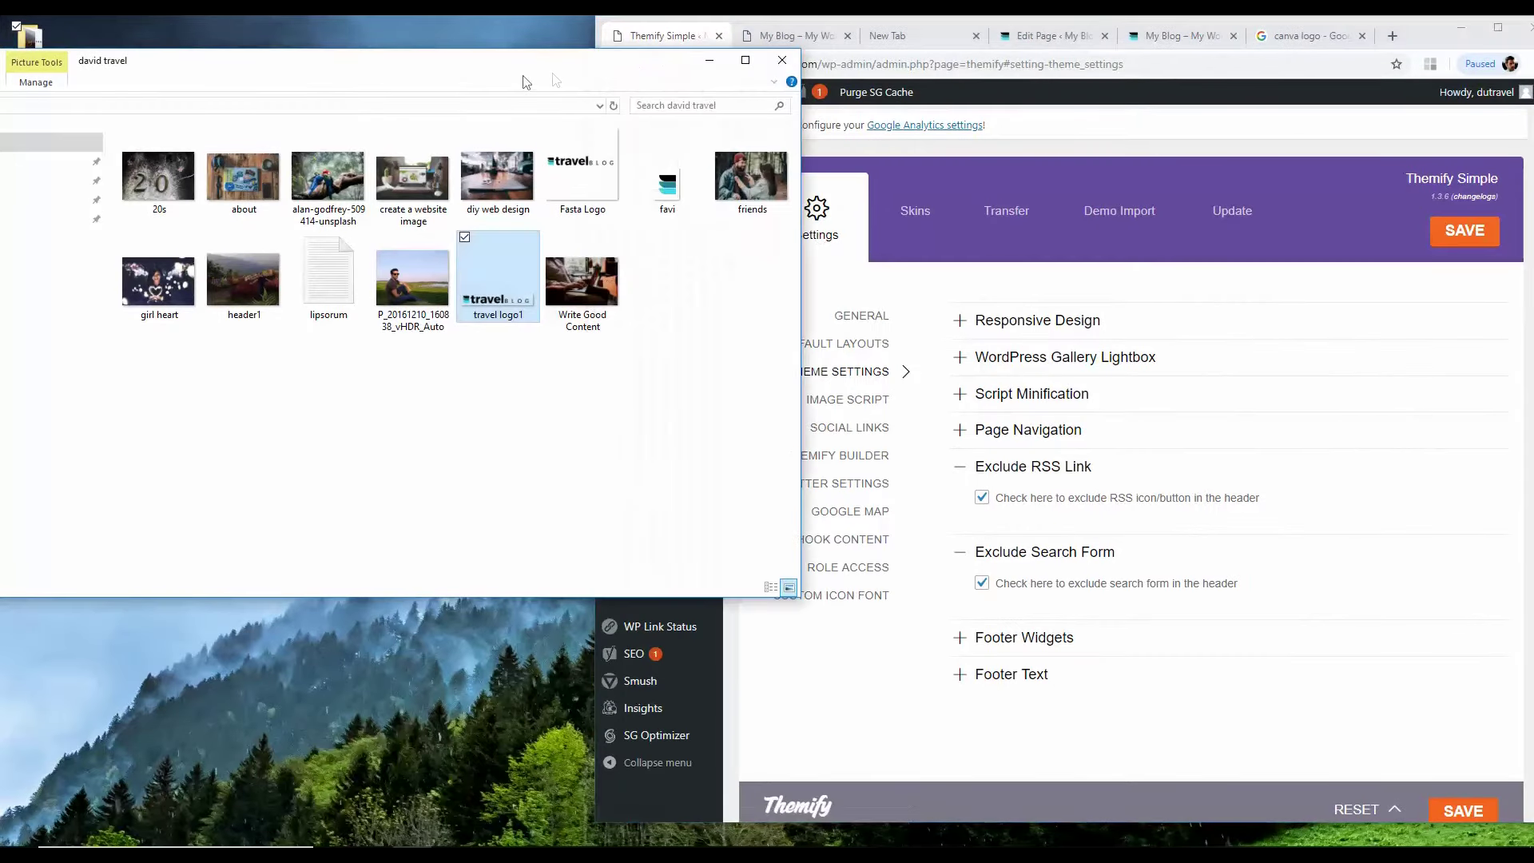
pyautogui.click(710, 63)
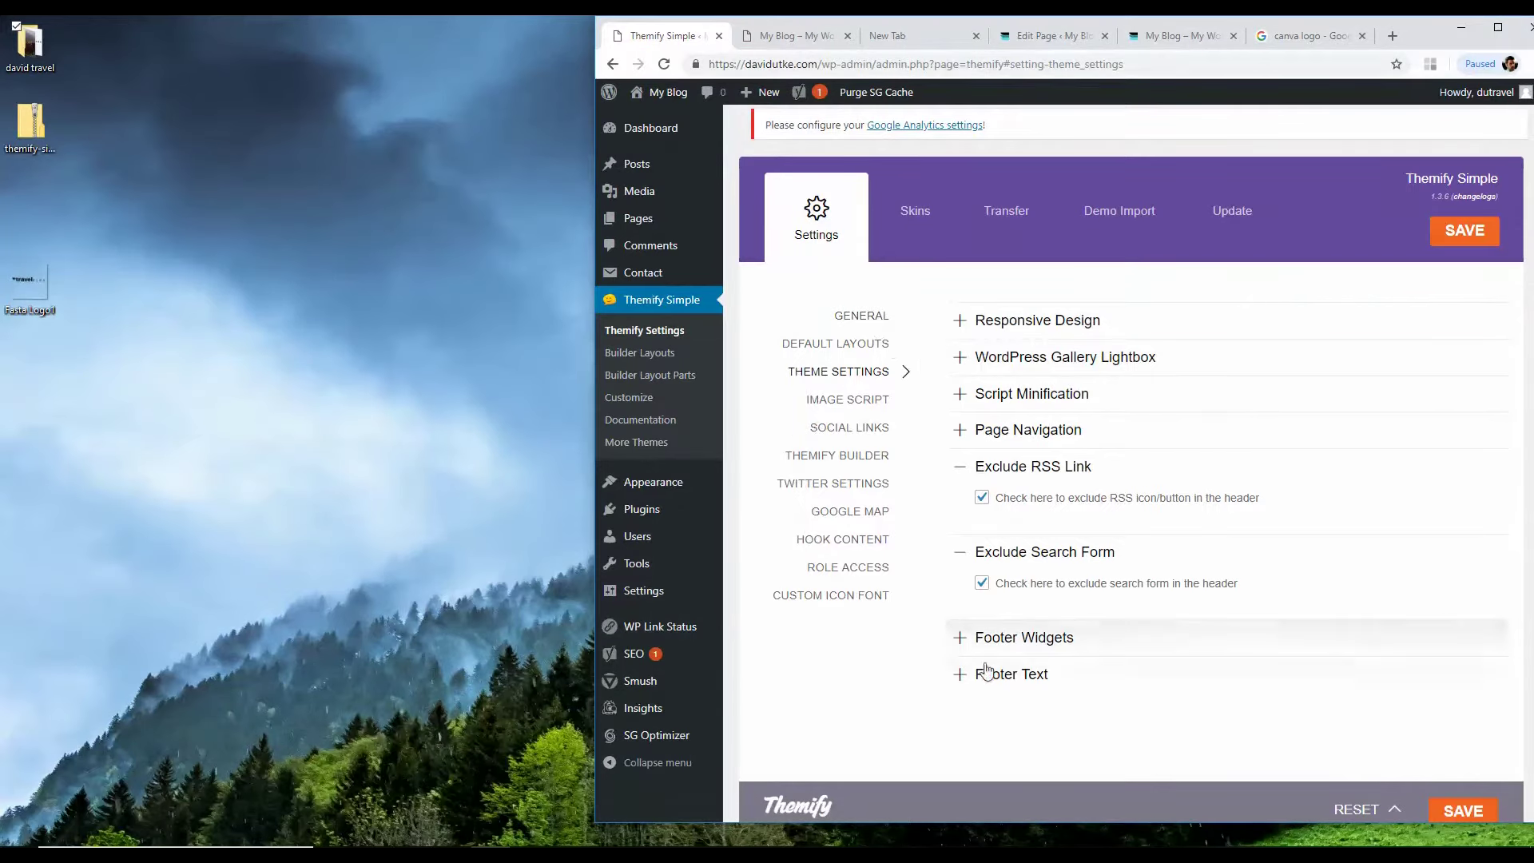
pyautogui.click(875, 317)
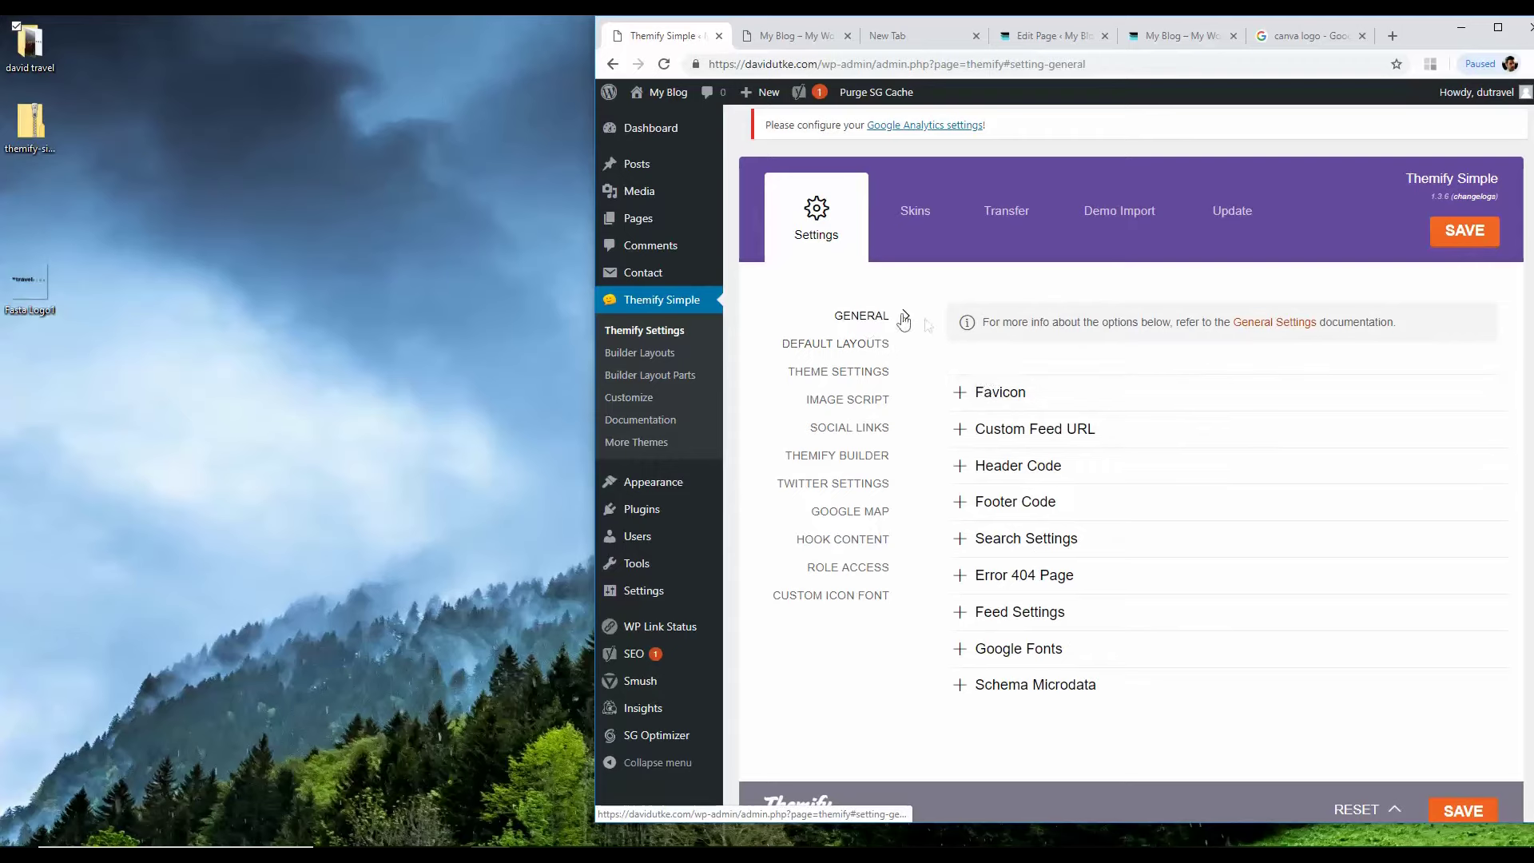
pyautogui.click(985, 395)
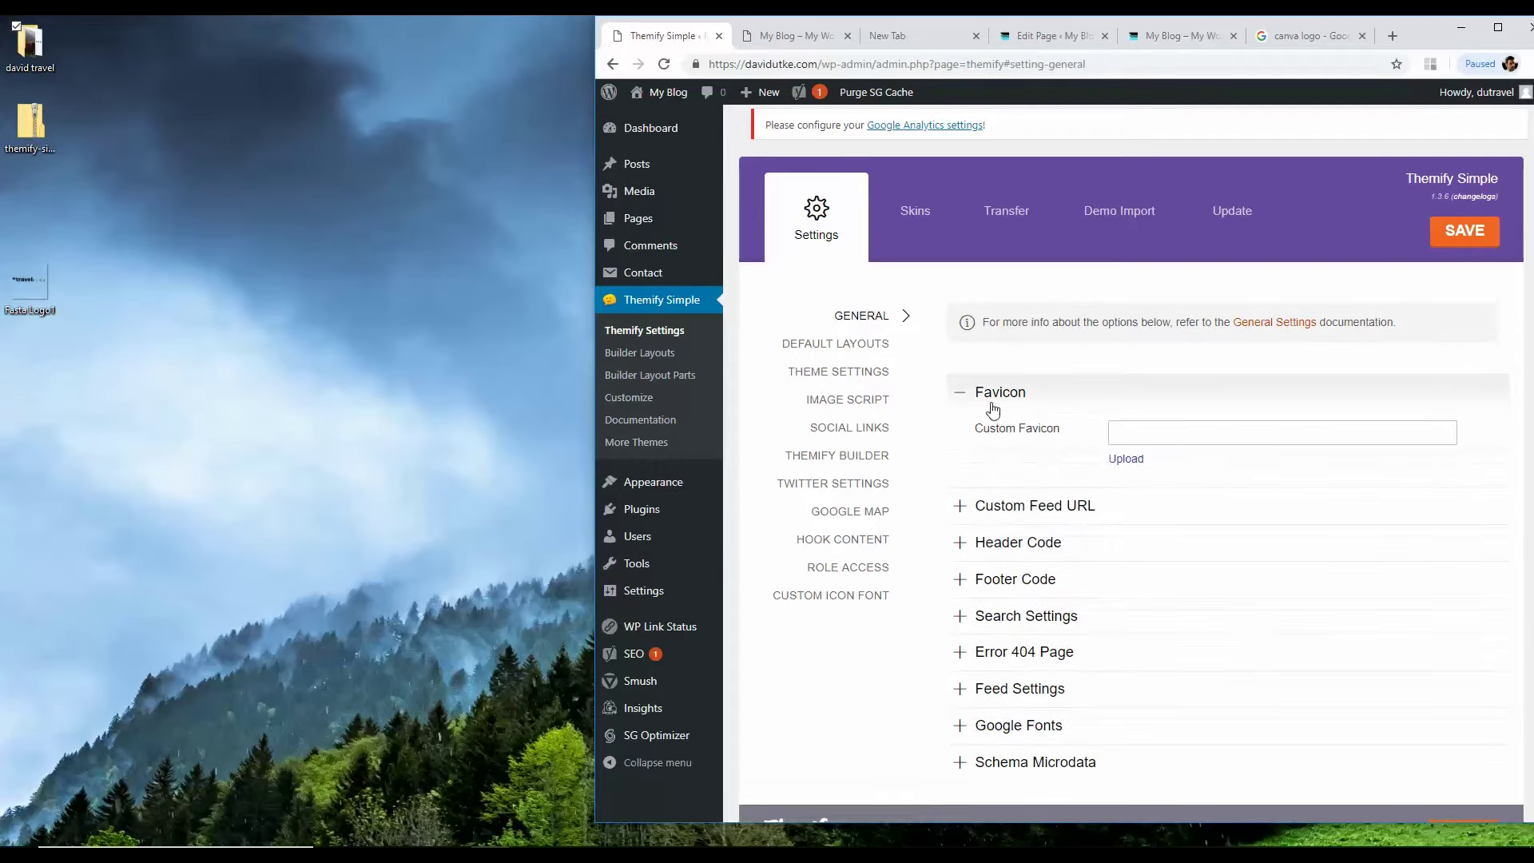
# Step: Upload favi from the david travel folder as the custom favicon and save the theme settings in the maximized browser
pyautogui.click(1126, 460)
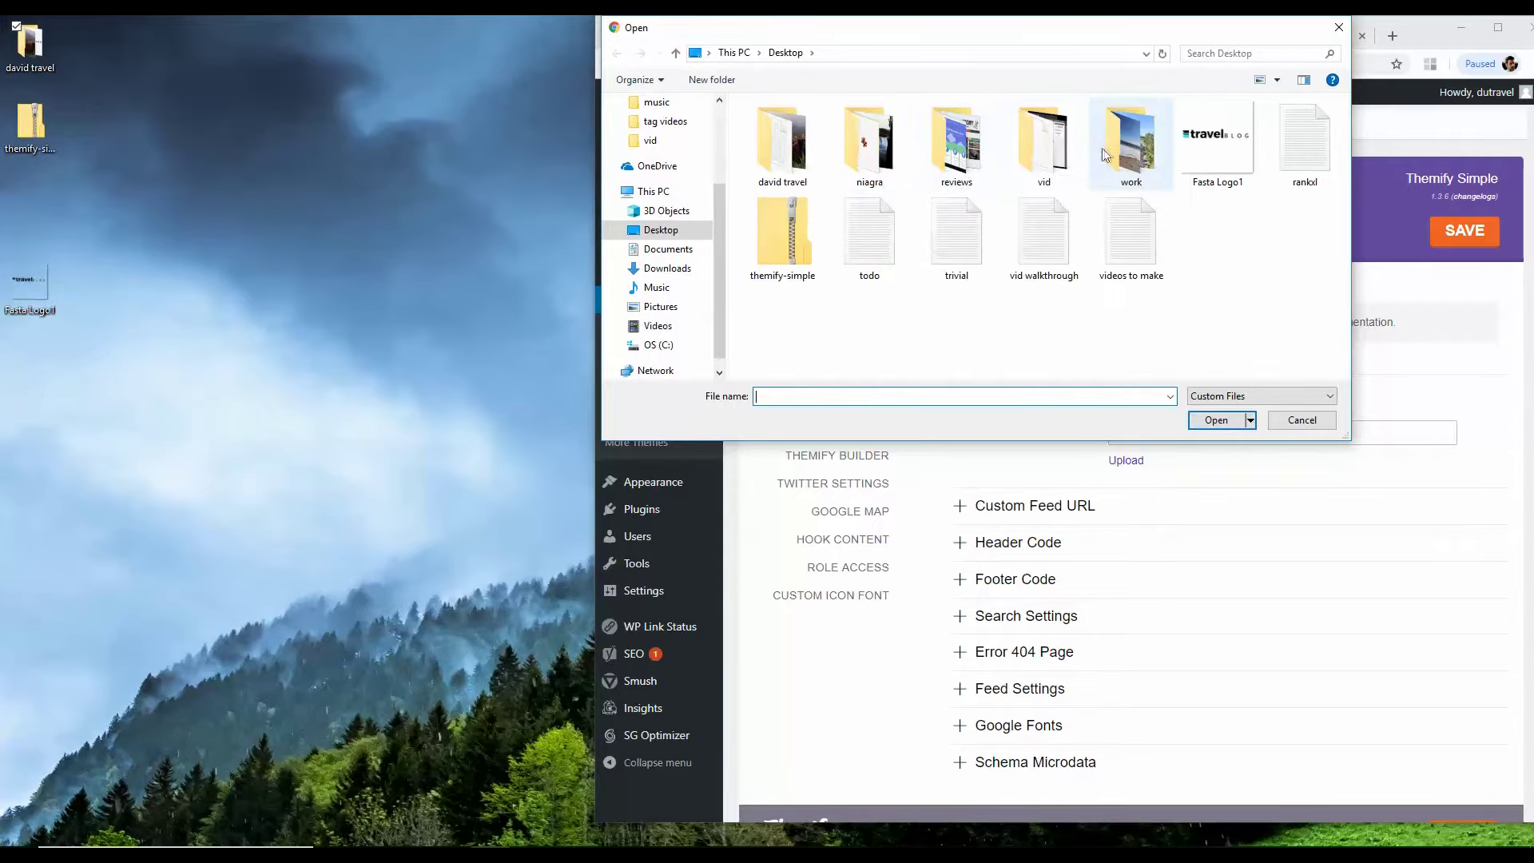
pyautogui.doubleClick(776, 159)
pyautogui.click(1311, 145)
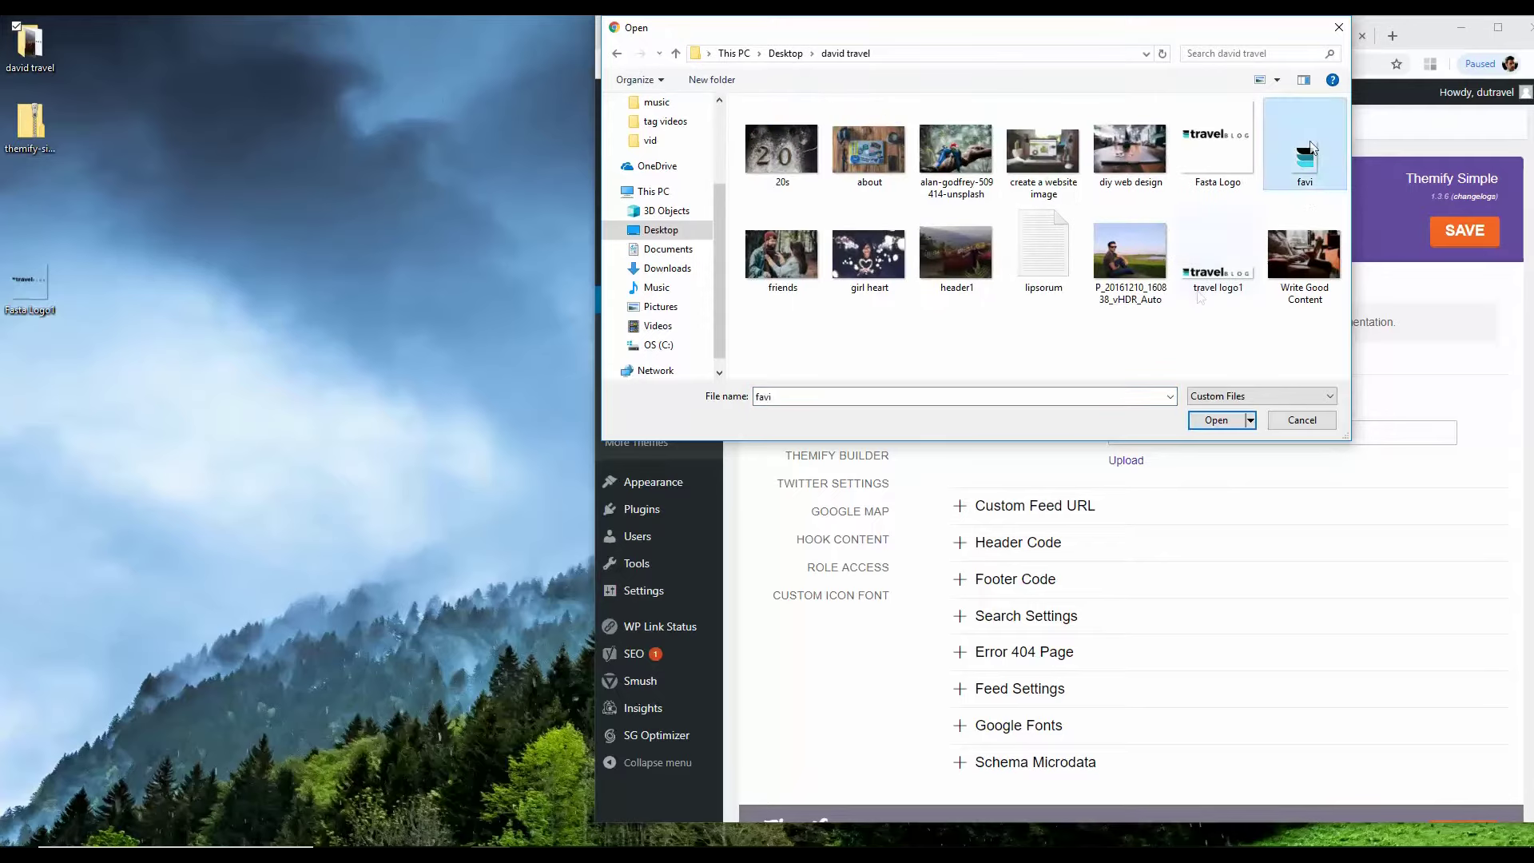
pyautogui.click(1215, 418)
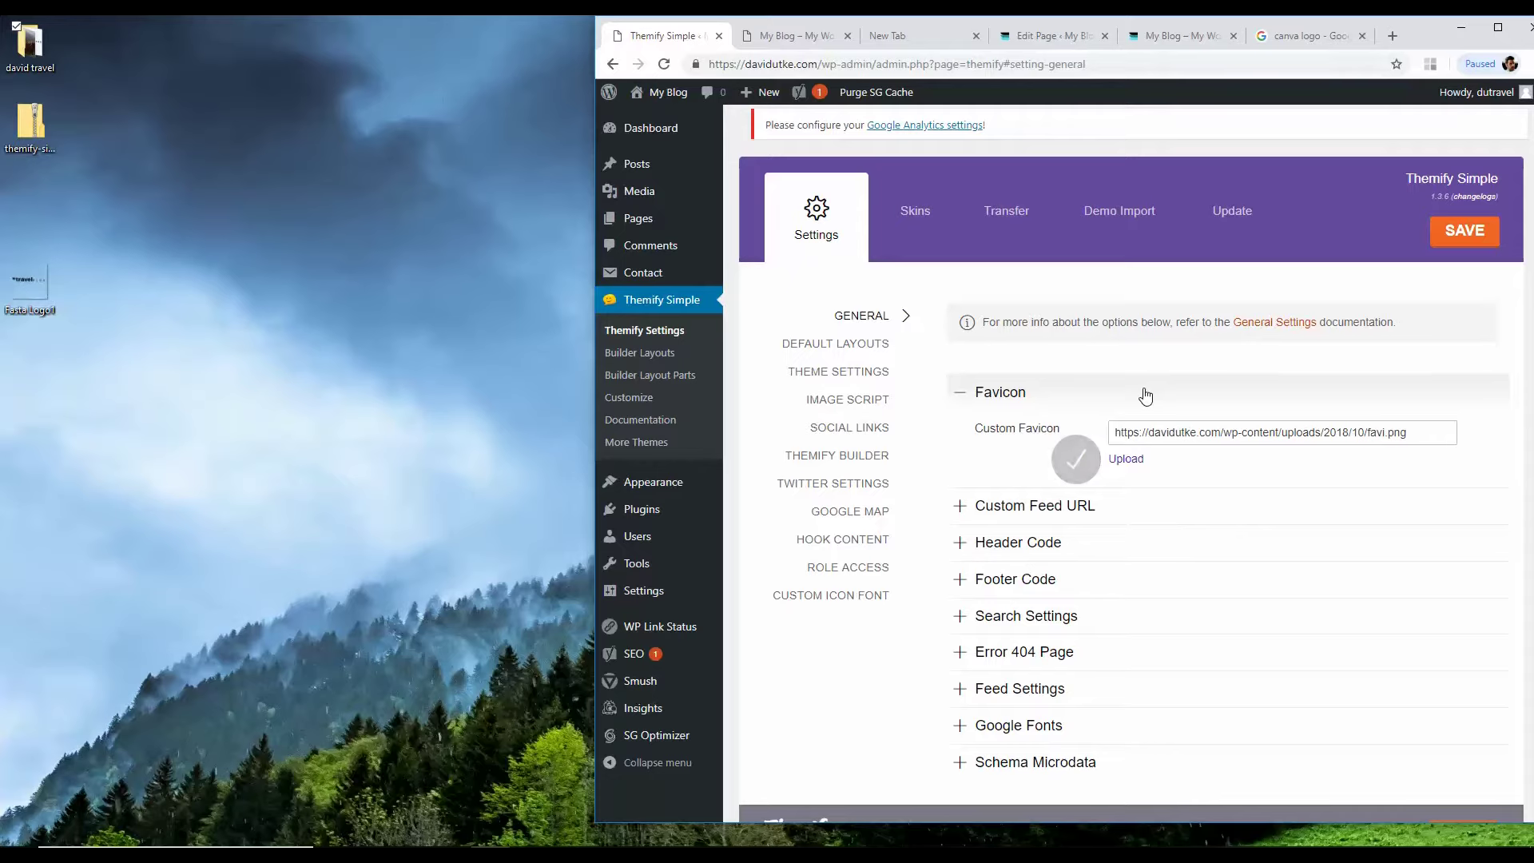
pyautogui.click(1498, 27)
pyautogui.click(1044, 235)
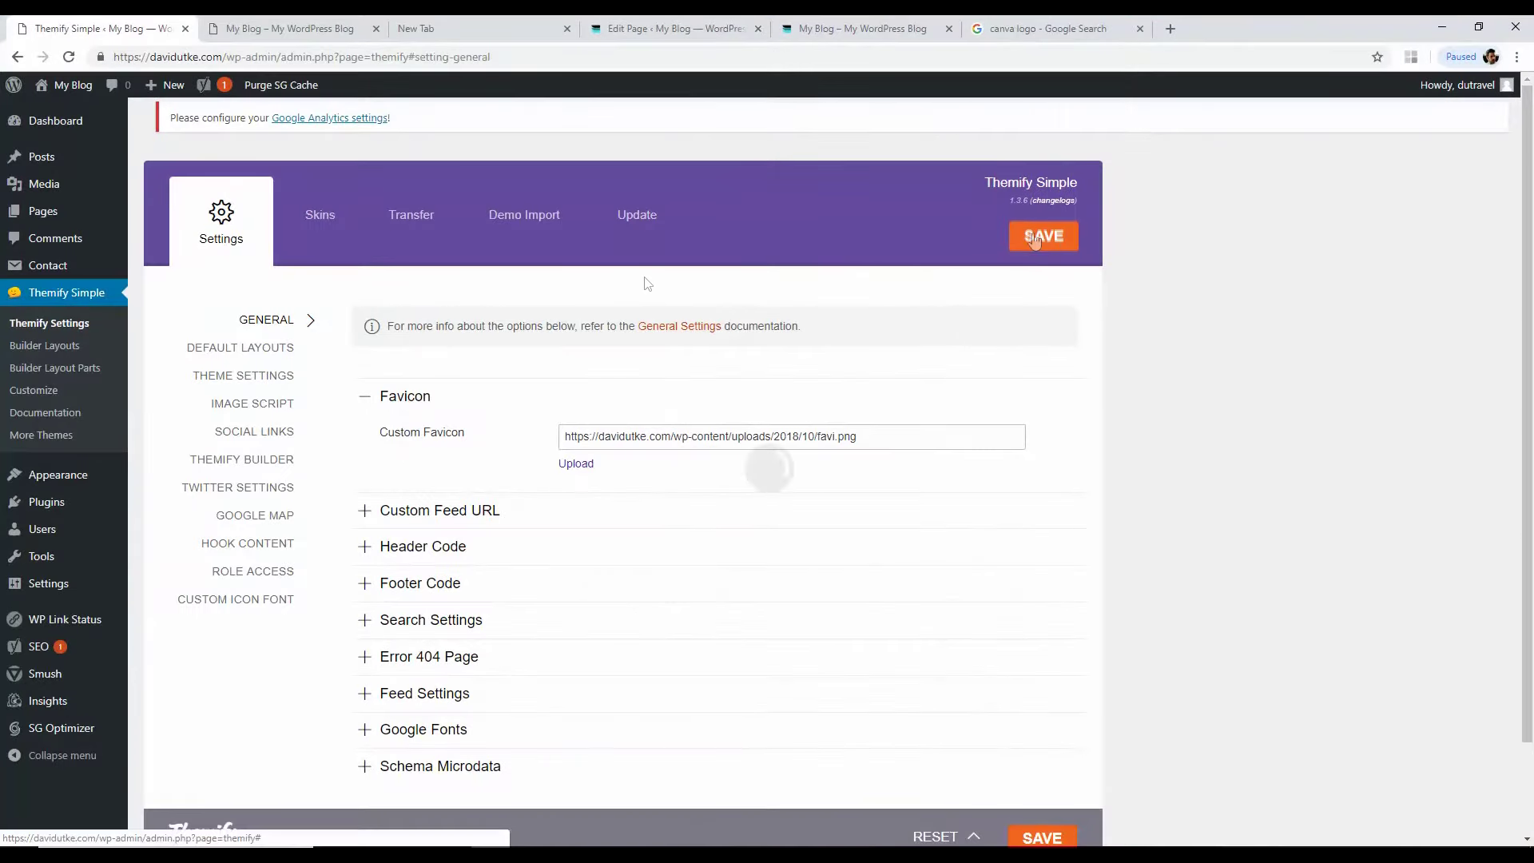
# Step: Open the My Blog site in a new tab to check its favicon
pyautogui.rightClick(63, 83)
pyautogui.click(103, 93)
pyautogui.click(256, 24)
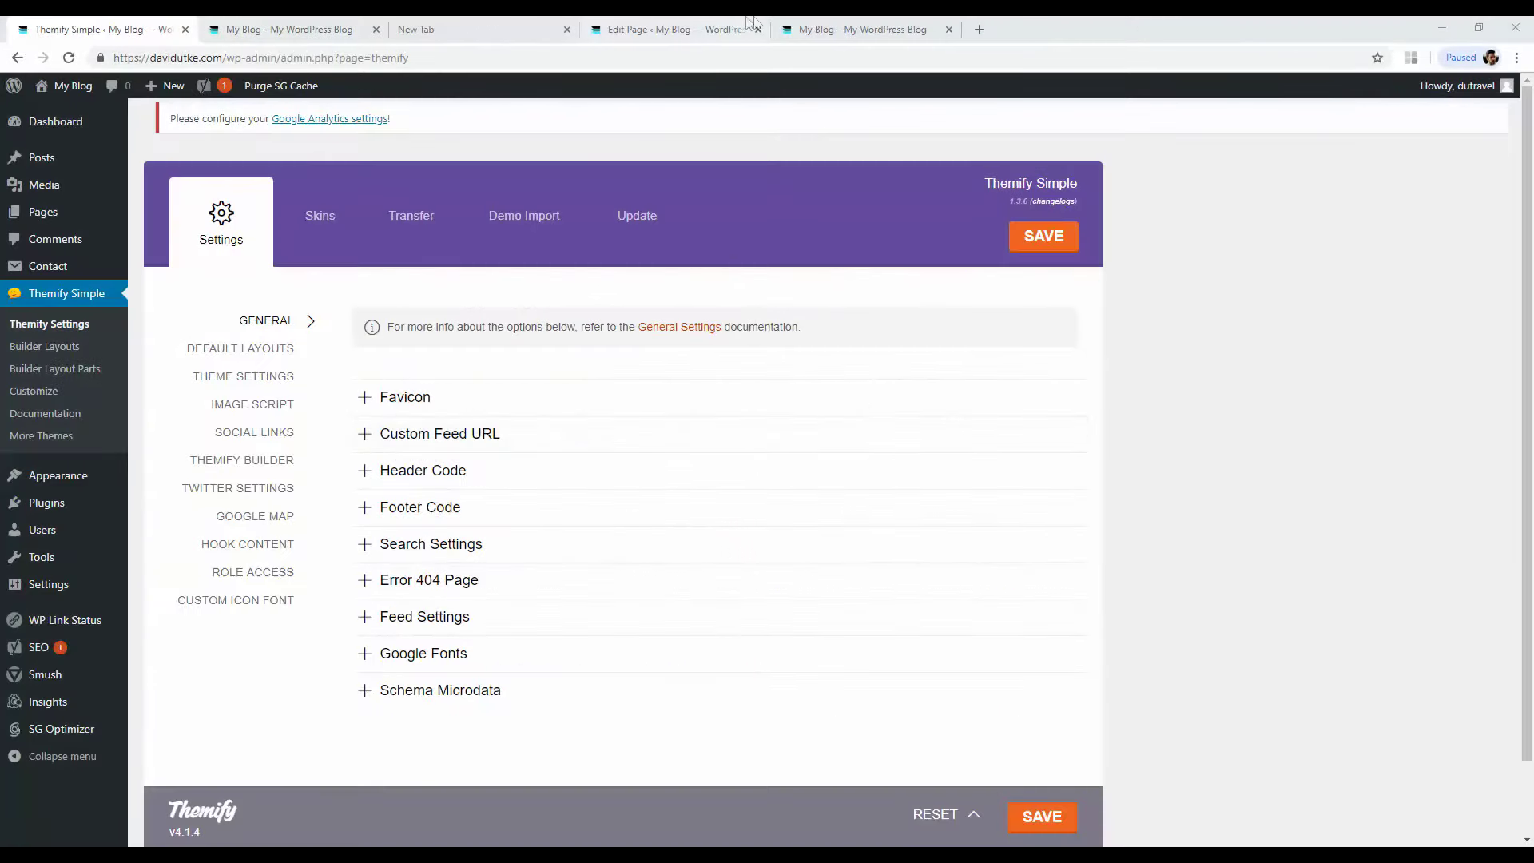
# Step: Compare with the finished travel site, apply and save the Blue theme skin, and view the blog
pyautogui.click(861, 19)
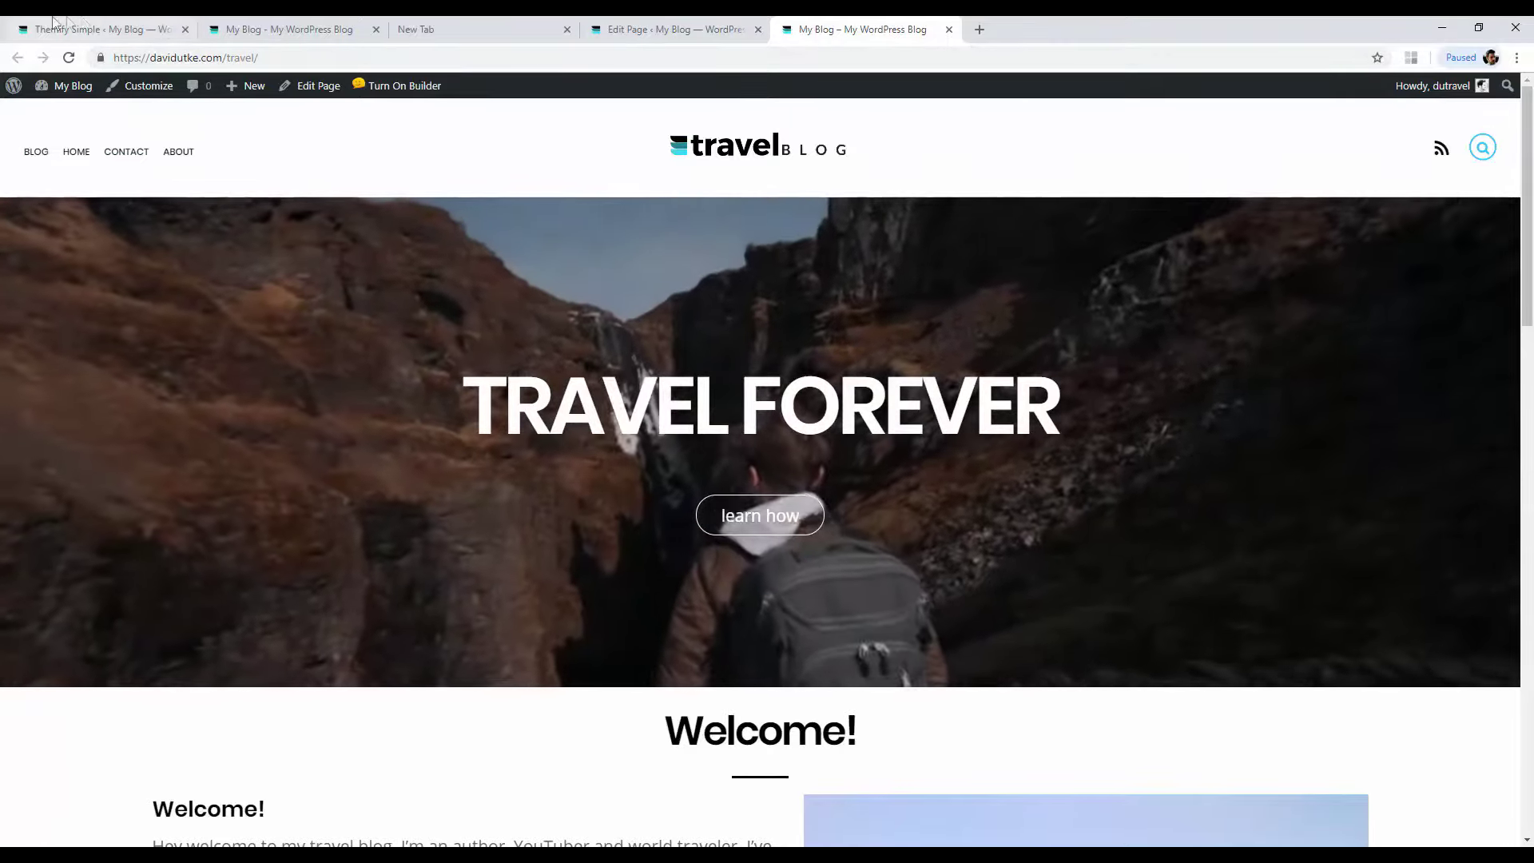
pyautogui.click(84, 24)
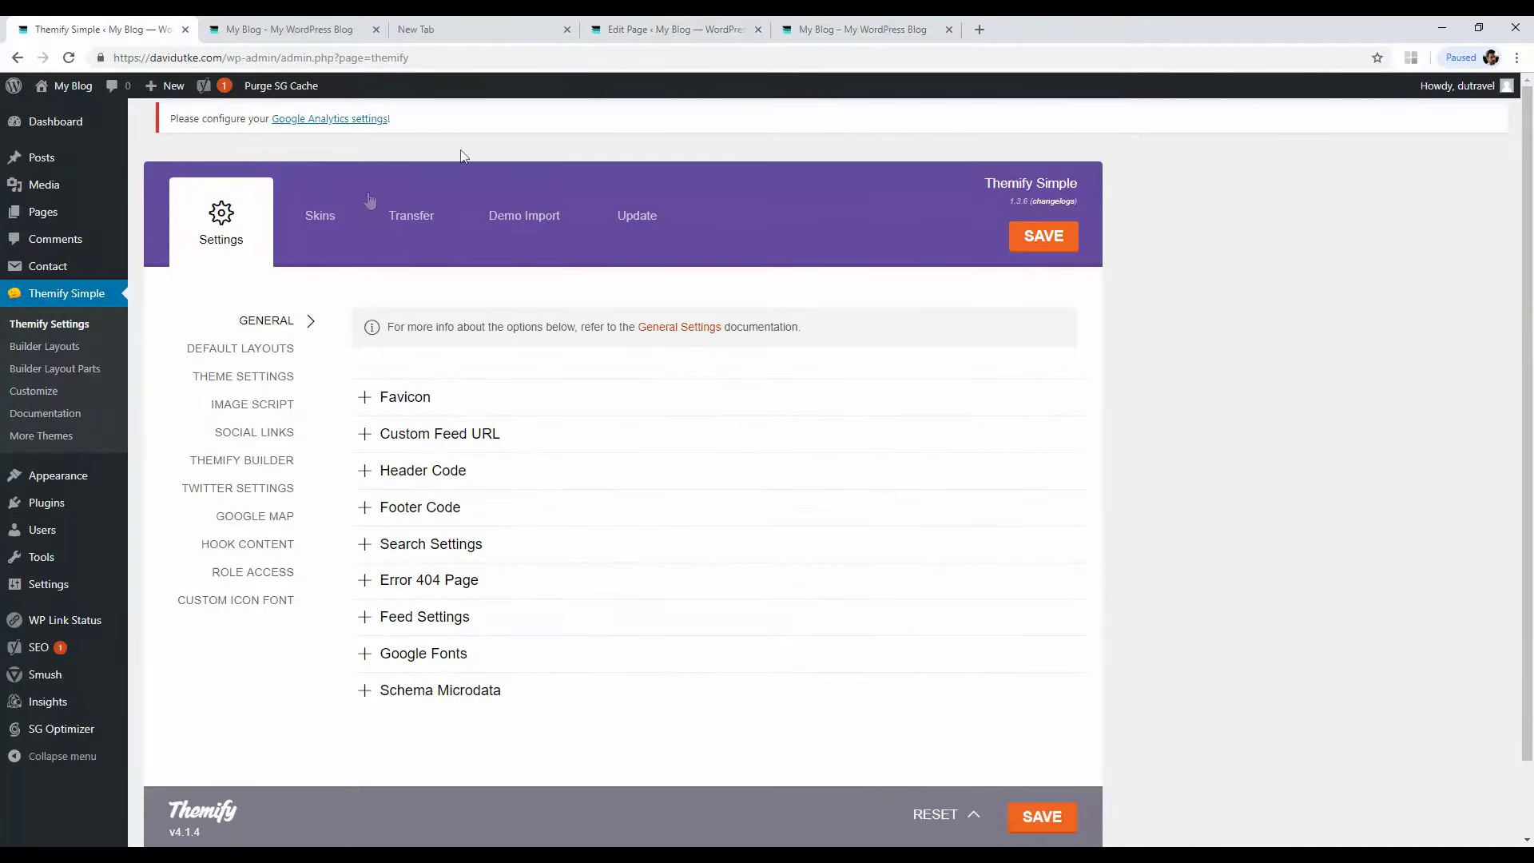
pyautogui.click(320, 217)
pyautogui.click(1024, 243)
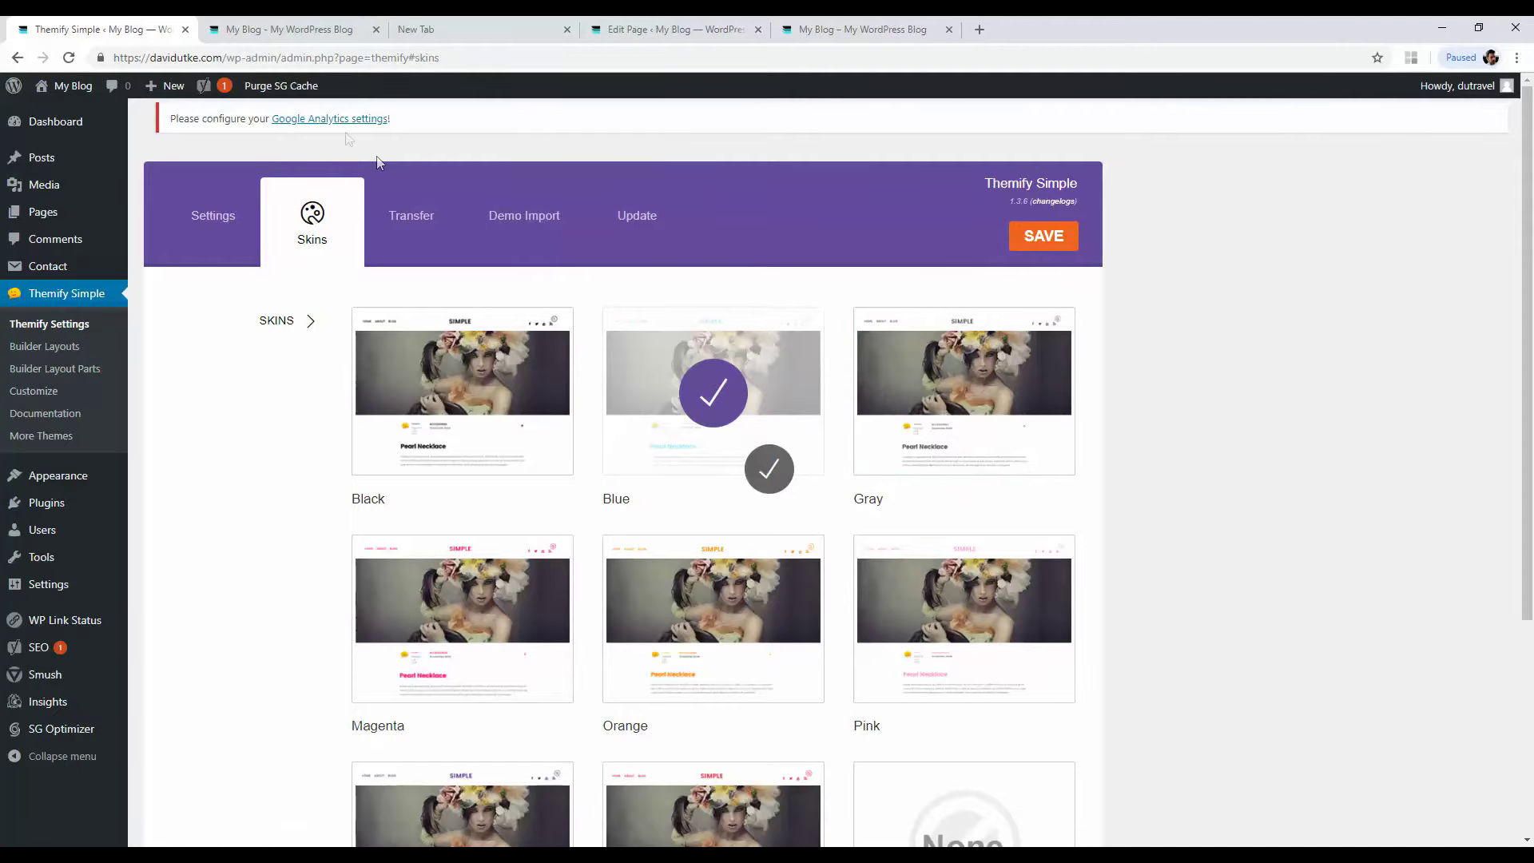
pyautogui.click(284, 29)
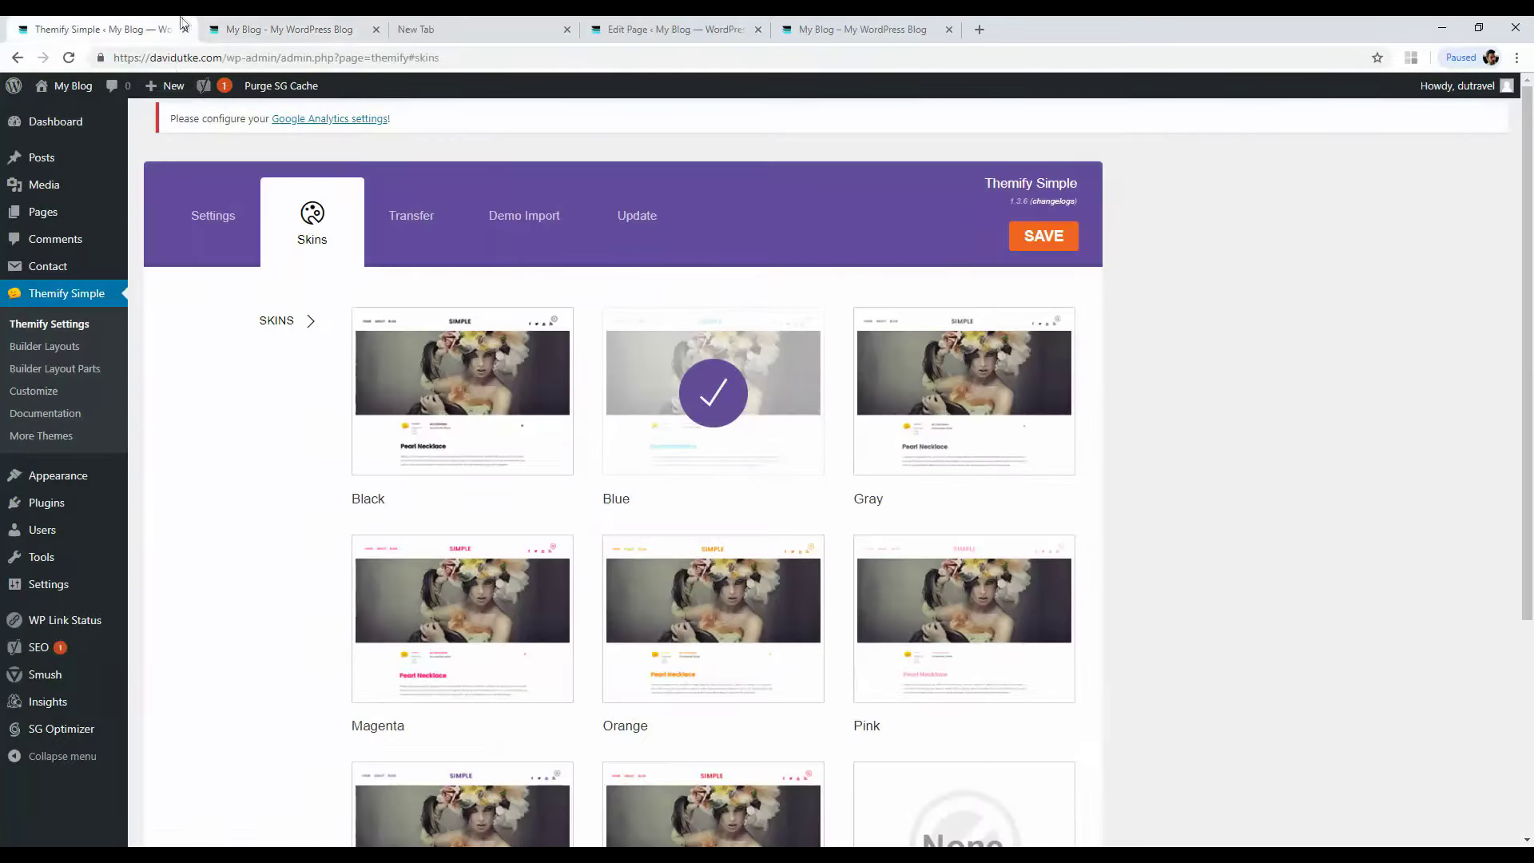
# Step: Add a new page titled Home from the Pages list and publish it
pyautogui.click(160, 28)
pyautogui.click(43, 213)
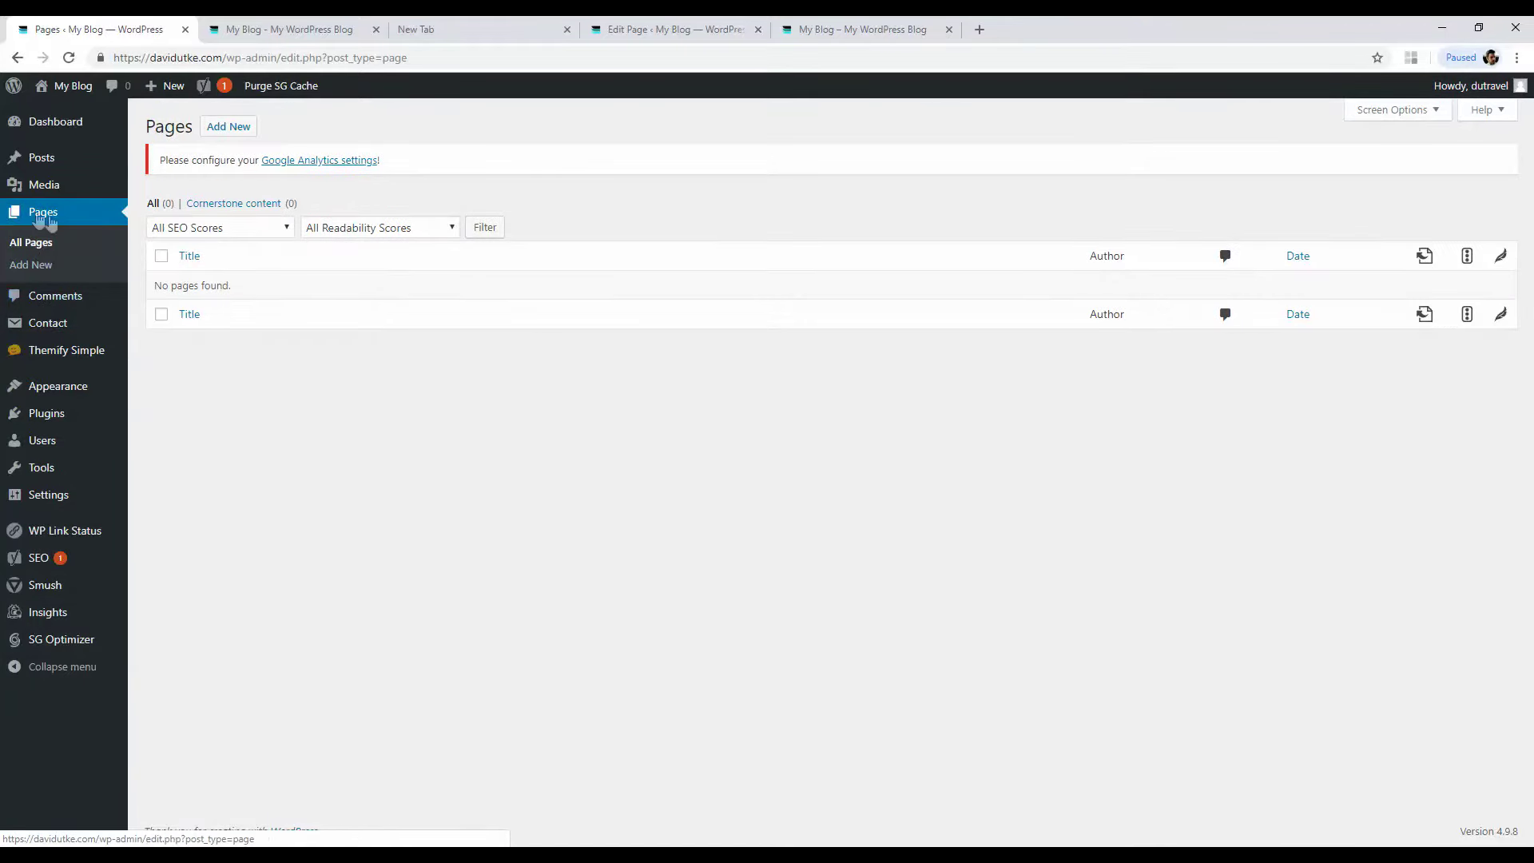
pyautogui.click(233, 130)
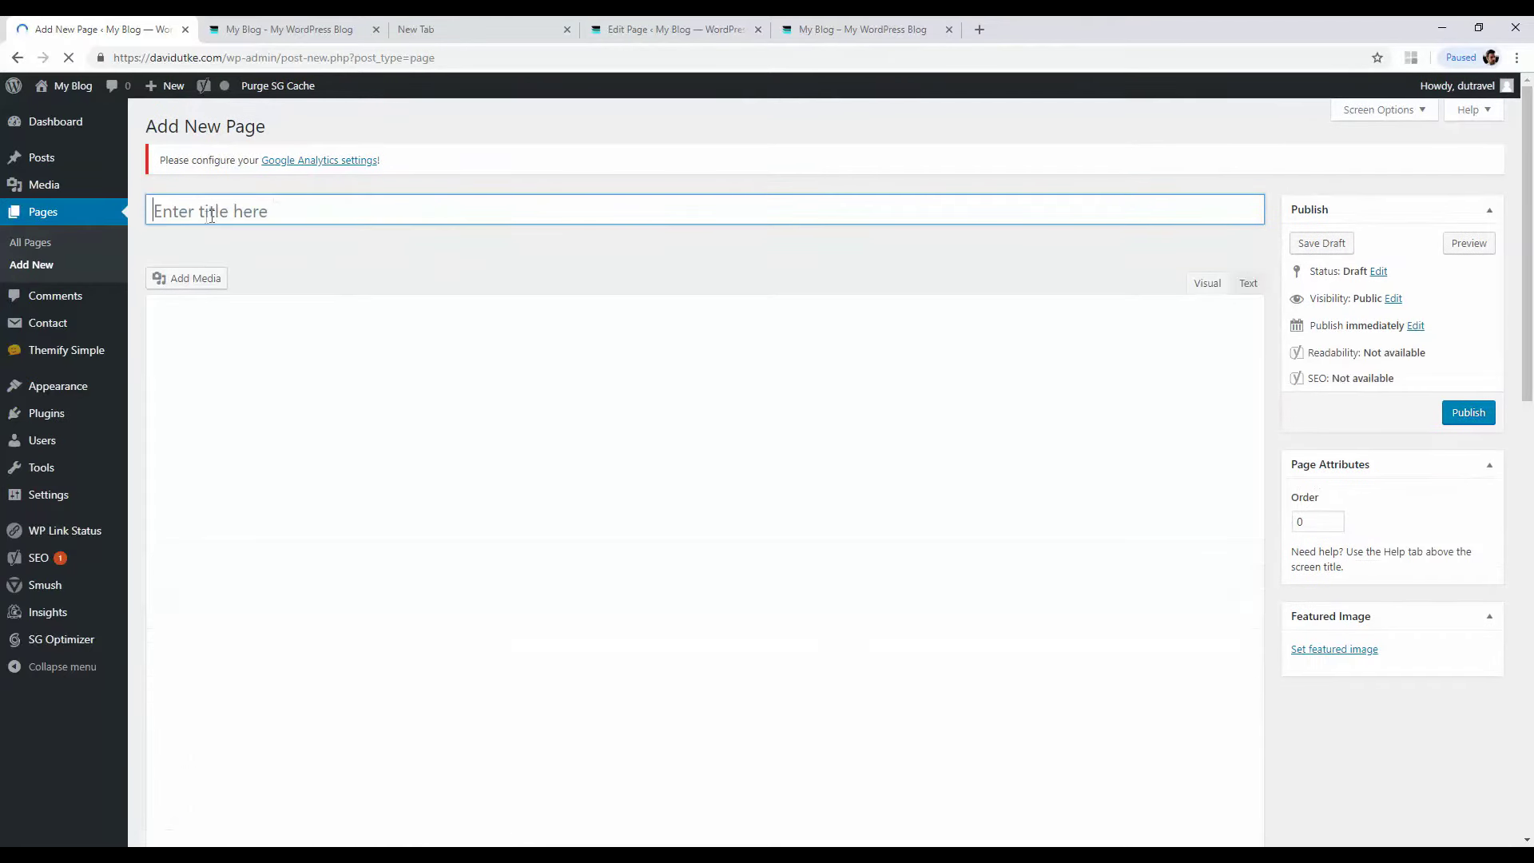
pyautogui.click(182, 209)
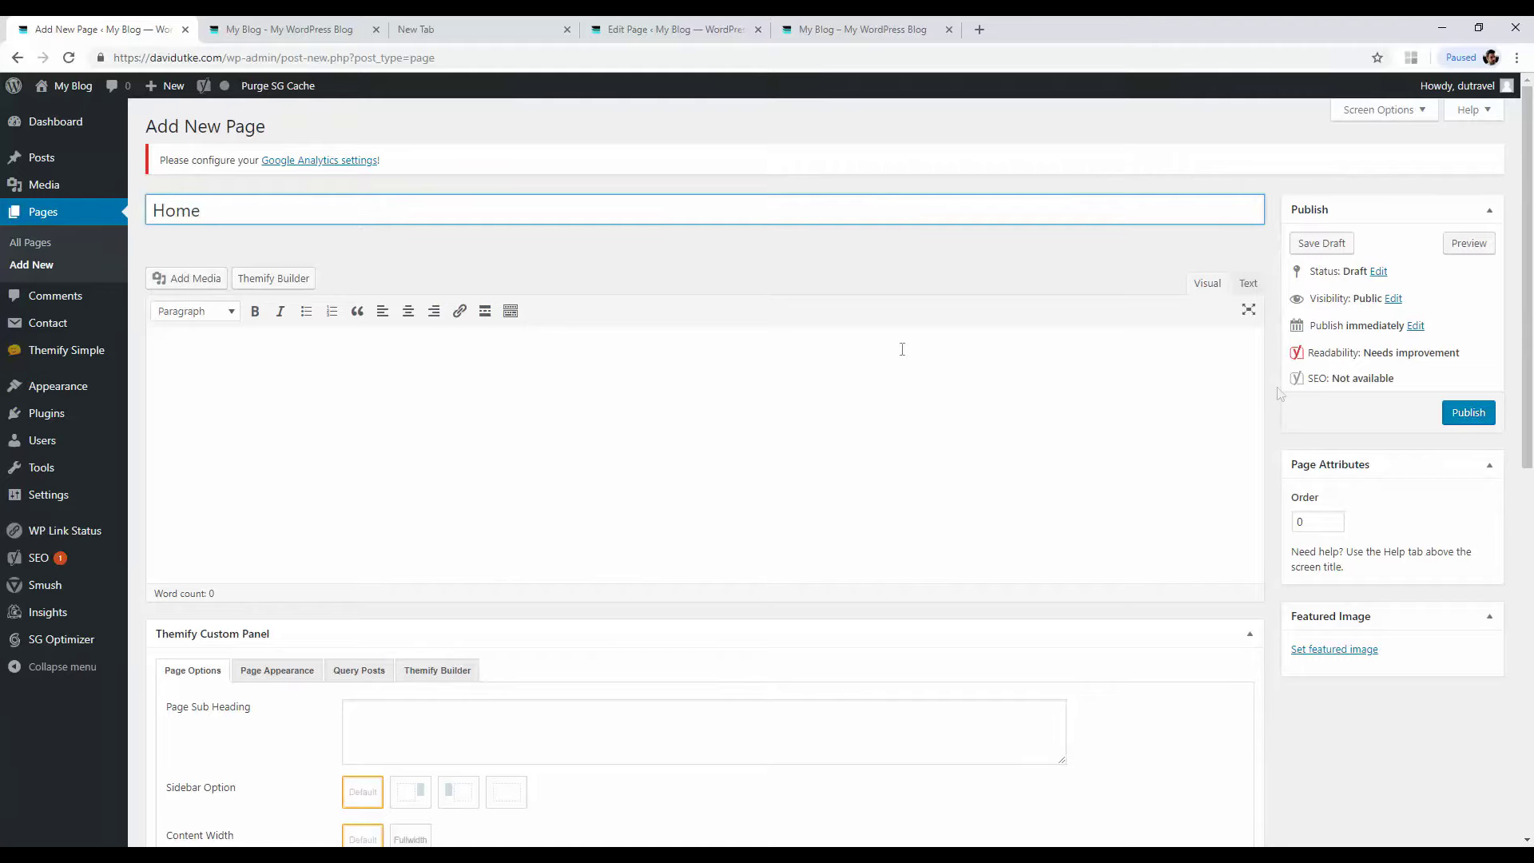
pyautogui.click(1469, 412)
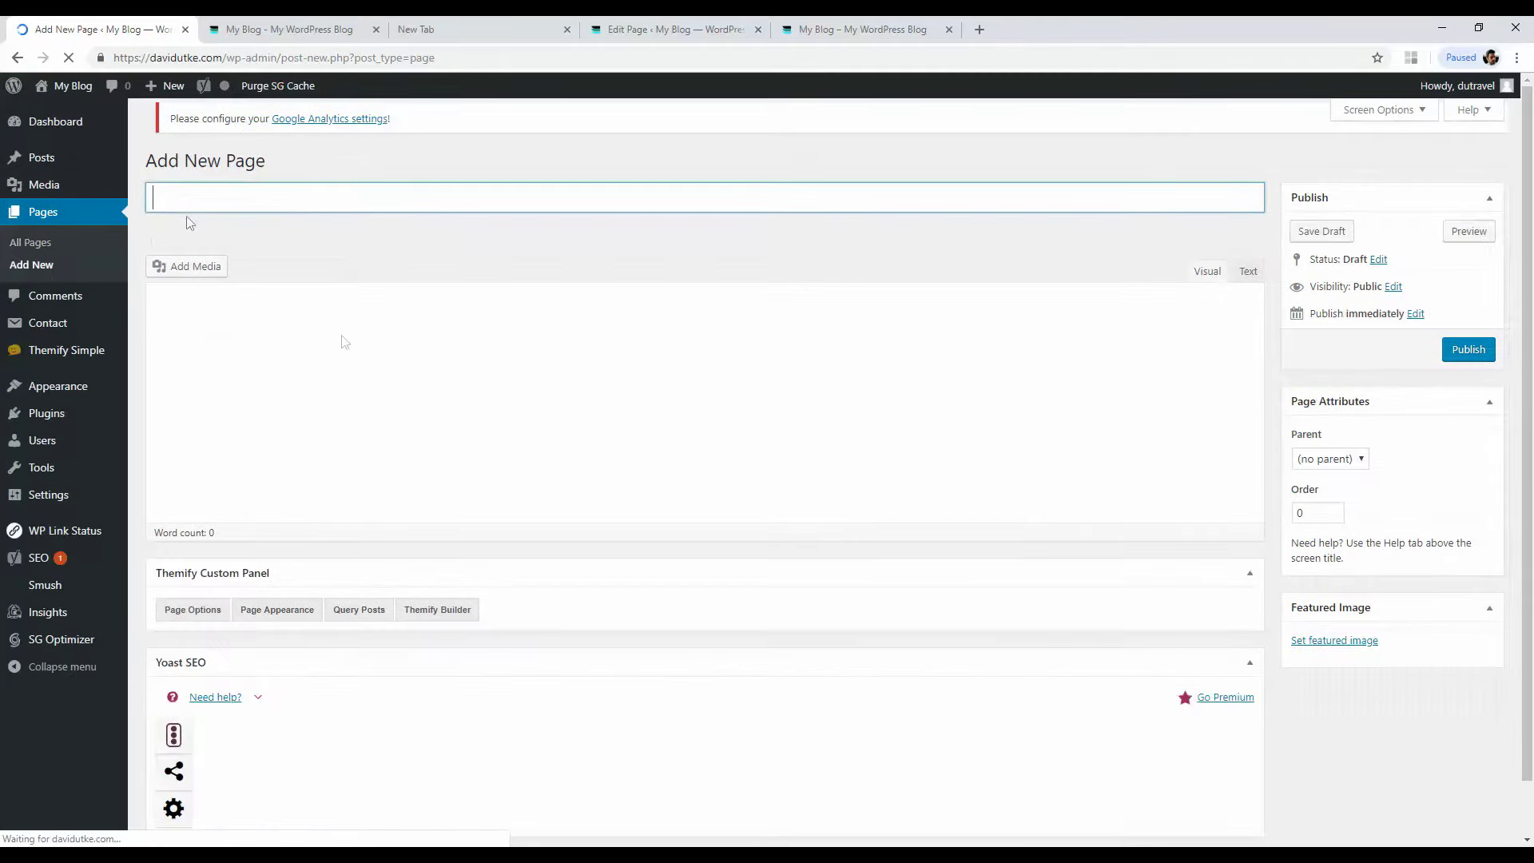
# Step: Create and publish two more pages titled Blog and About Page
pyautogui.click(196, 210)
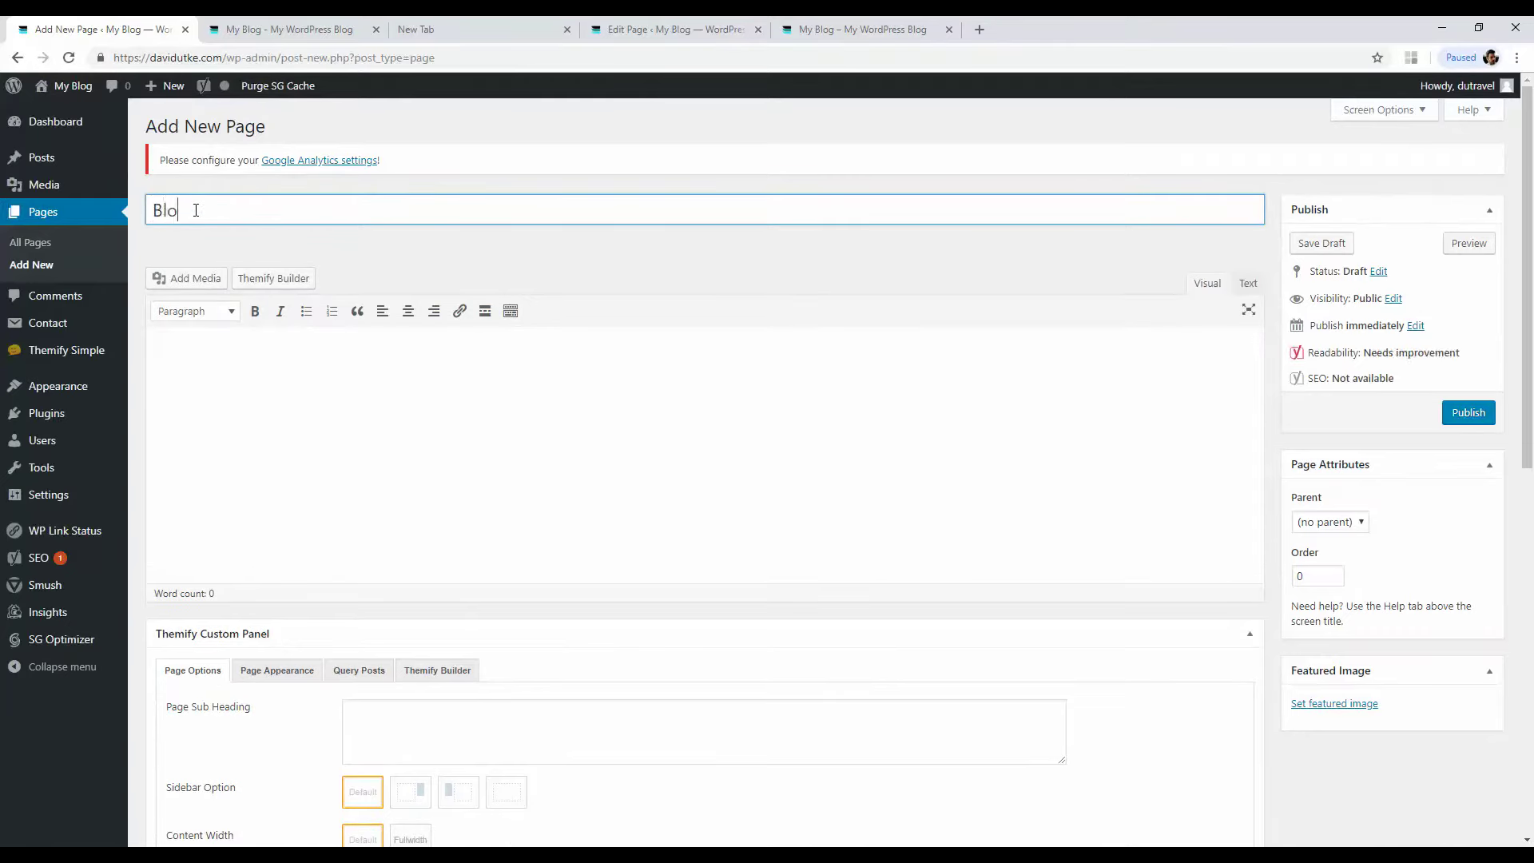
pyautogui.click(1462, 414)
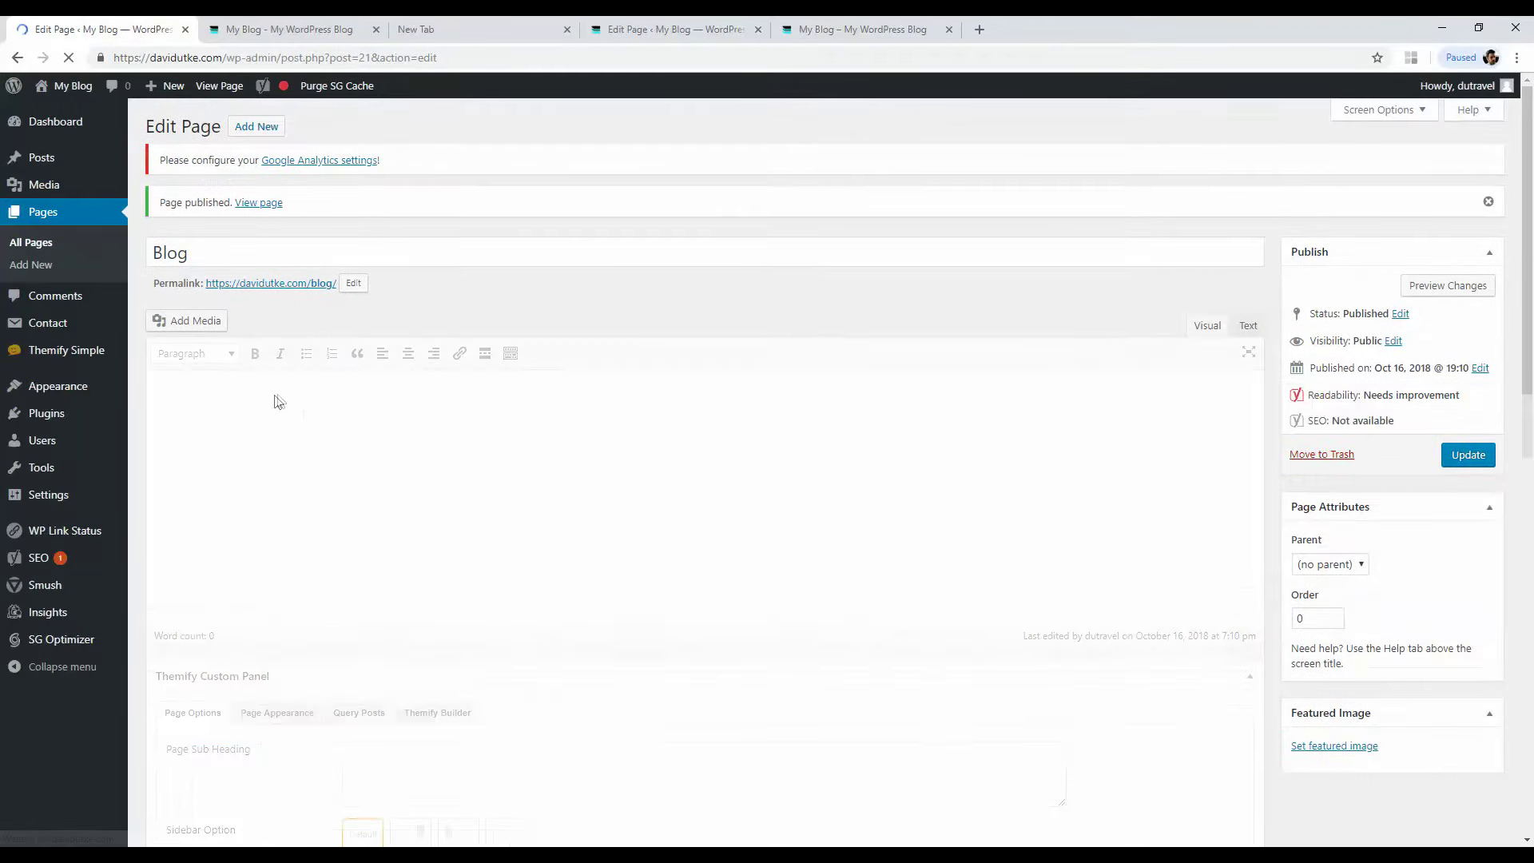
pyautogui.click(262, 131)
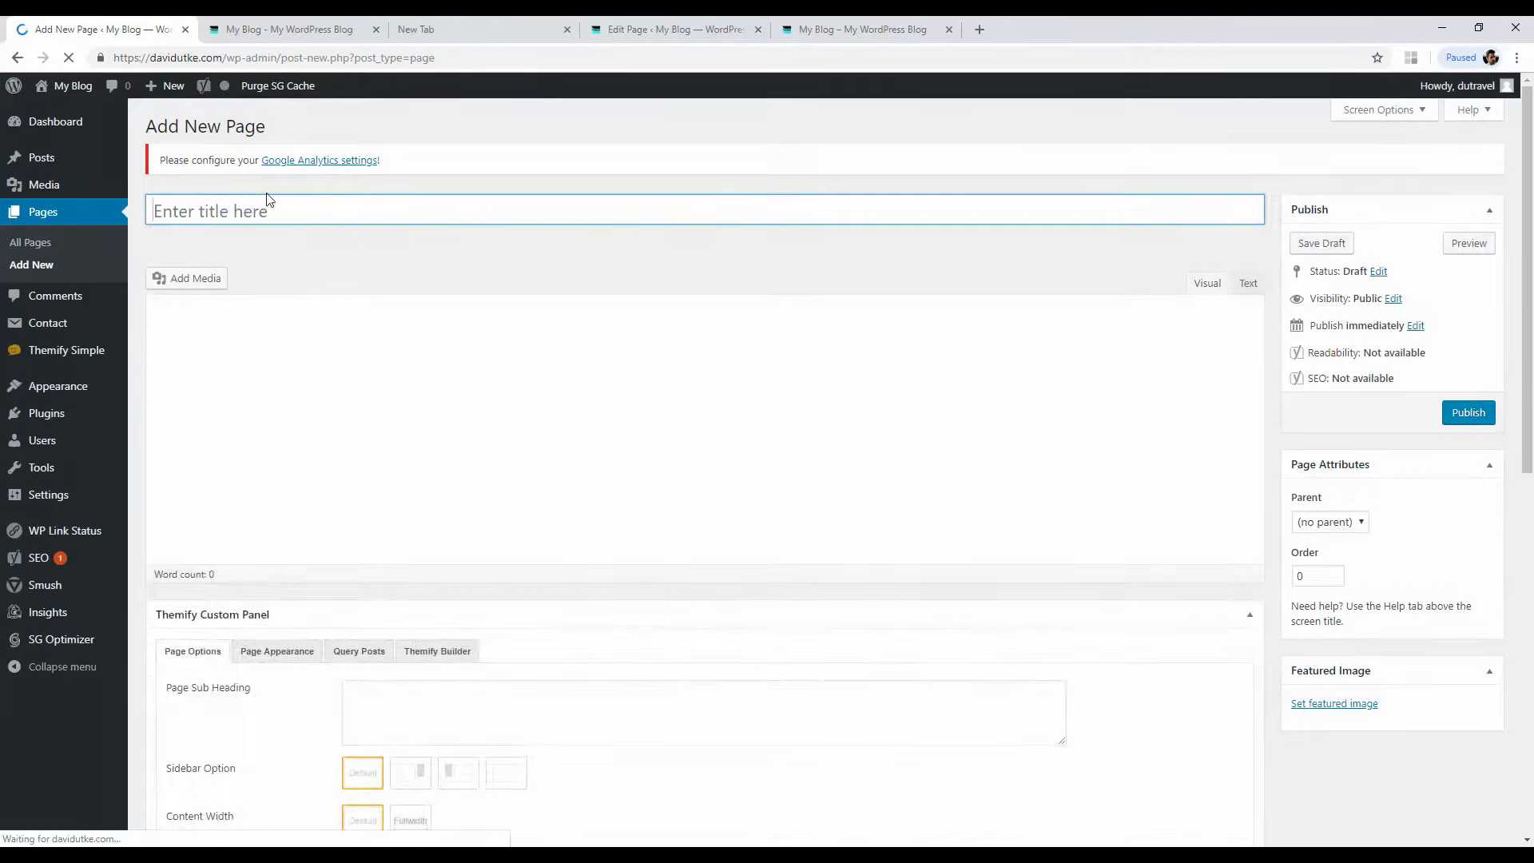
pyautogui.click(167, 212)
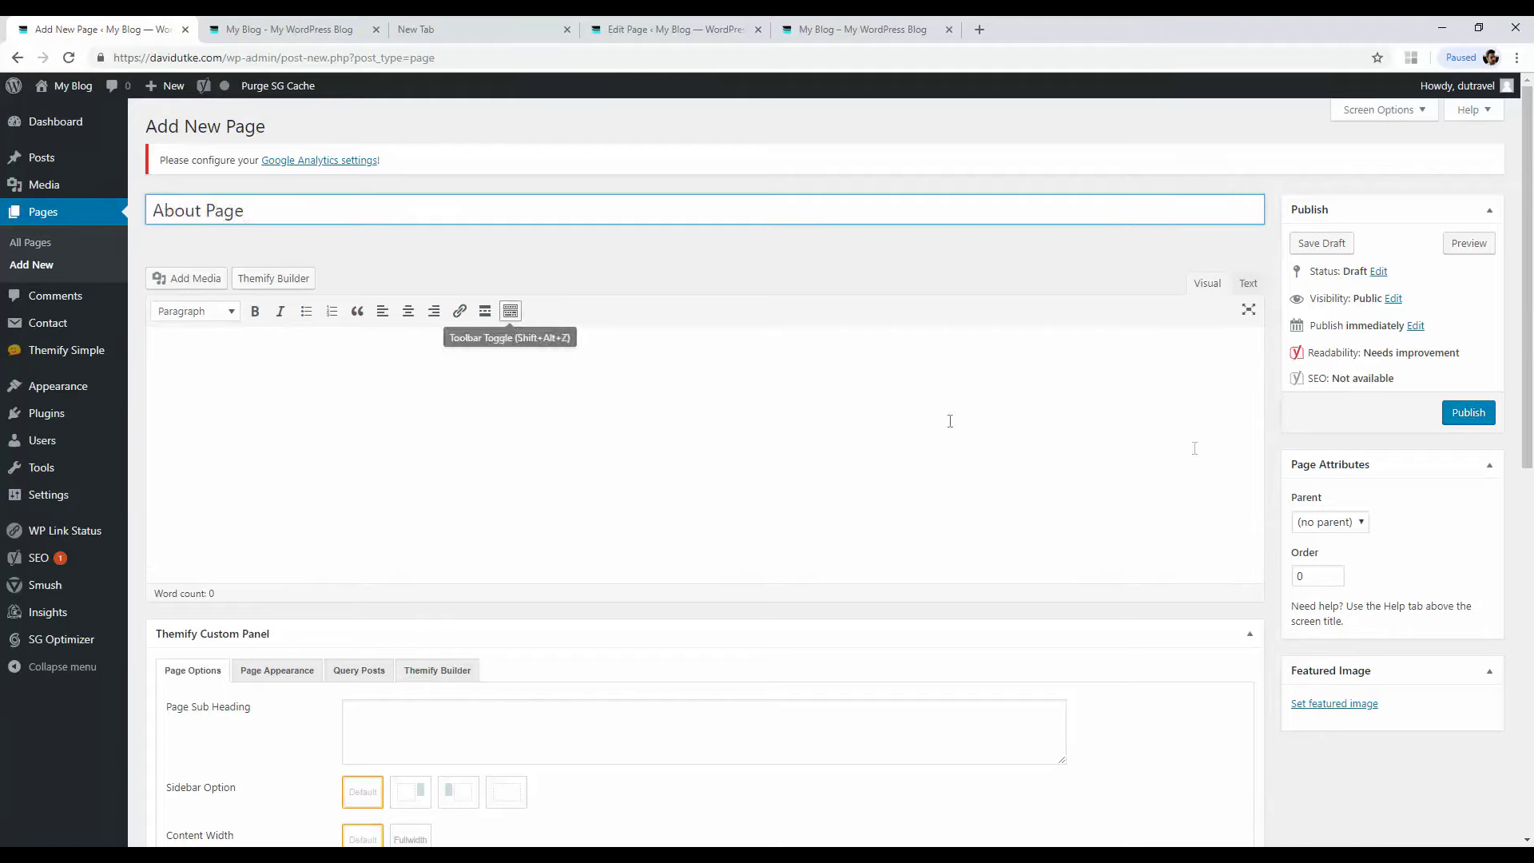
pyautogui.click(1469, 412)
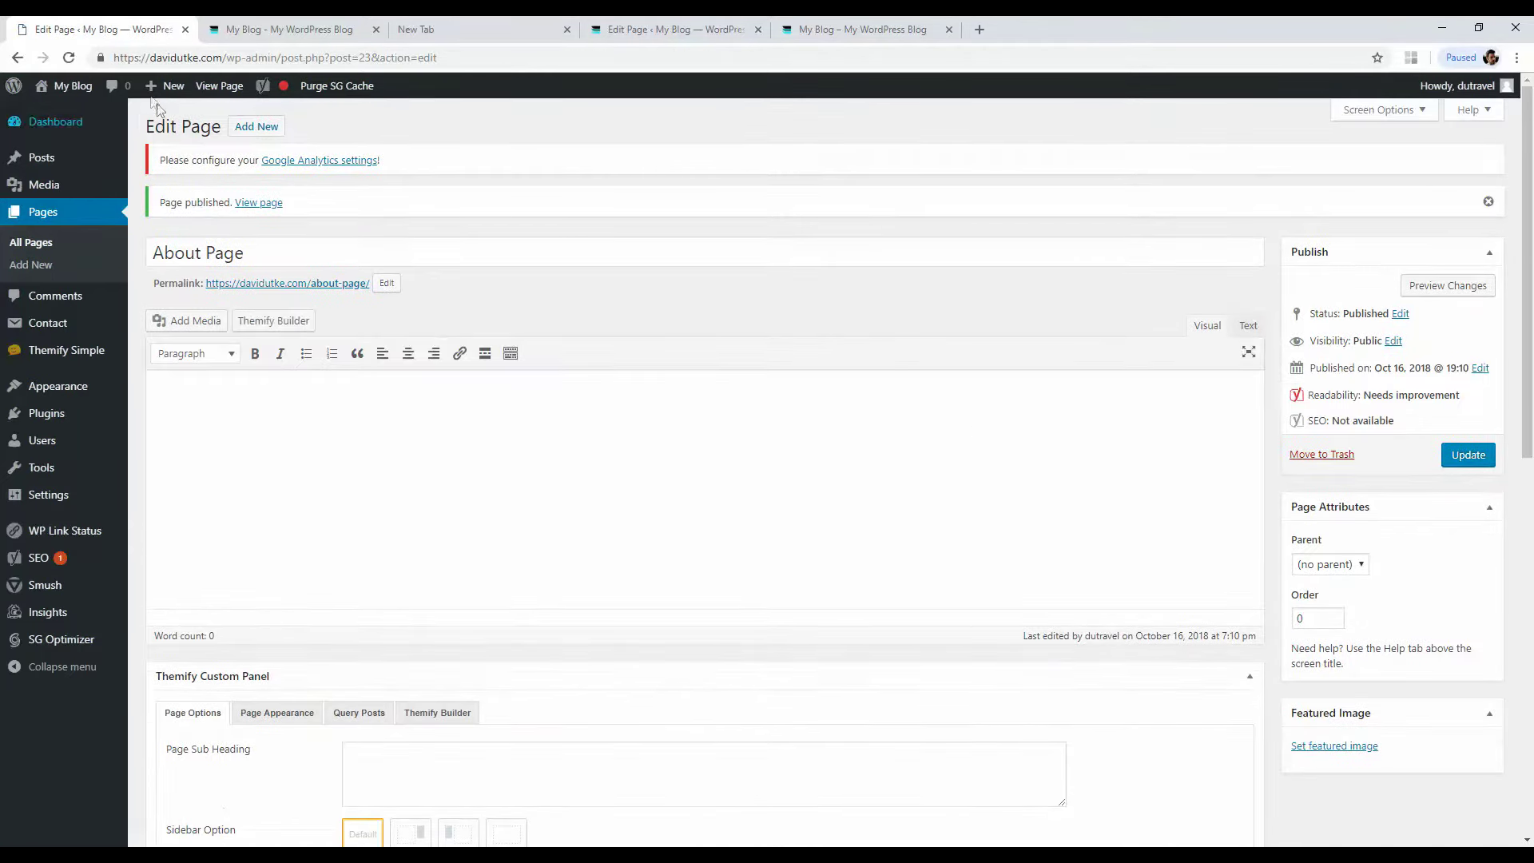
# Step: Create and publish a new page titled Contact
pyautogui.click(253, 128)
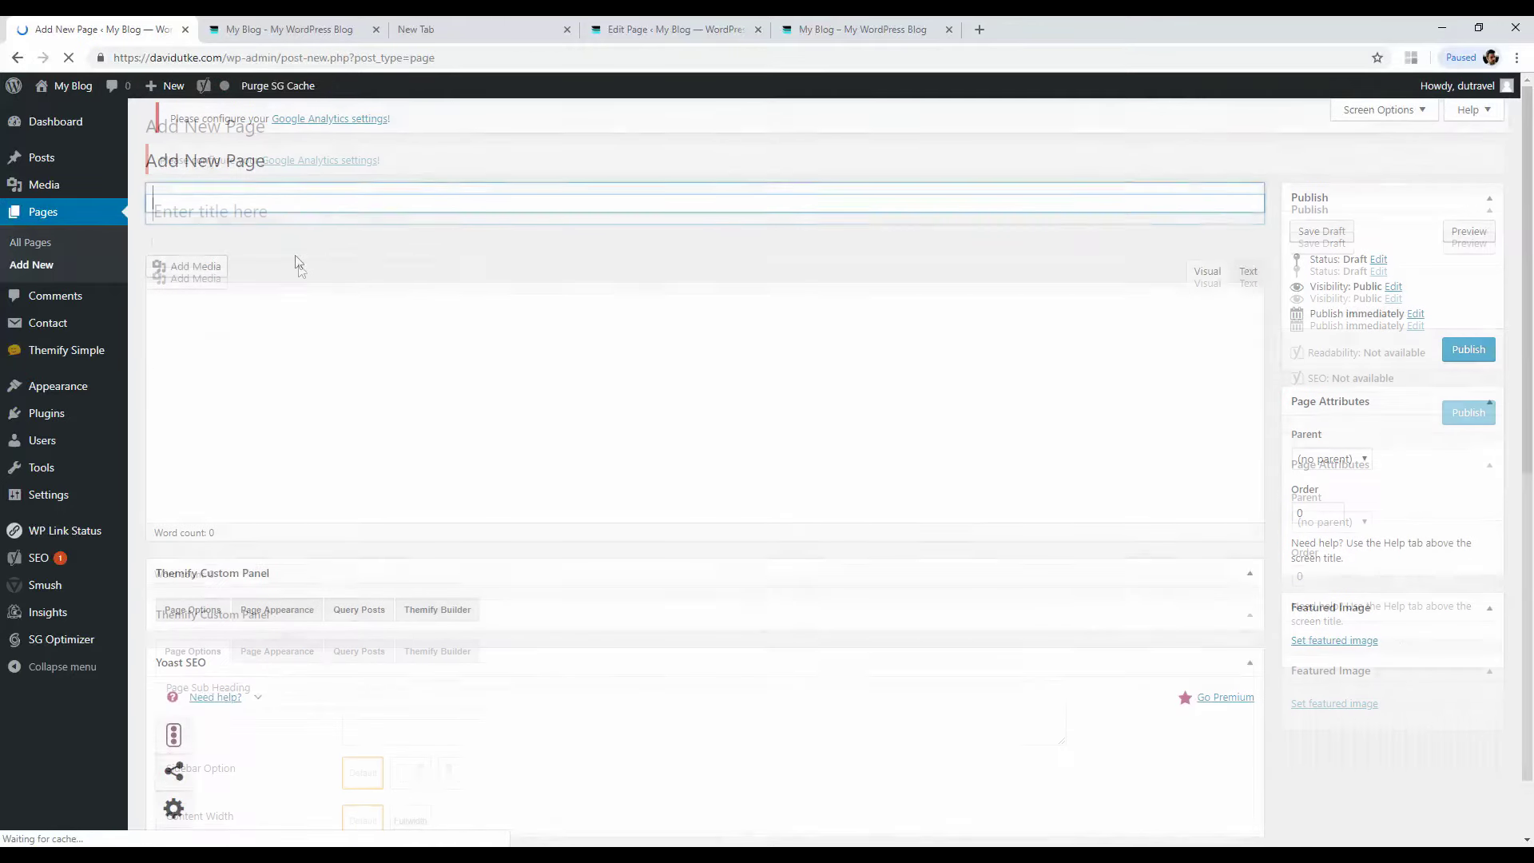
pyautogui.click(175, 213)
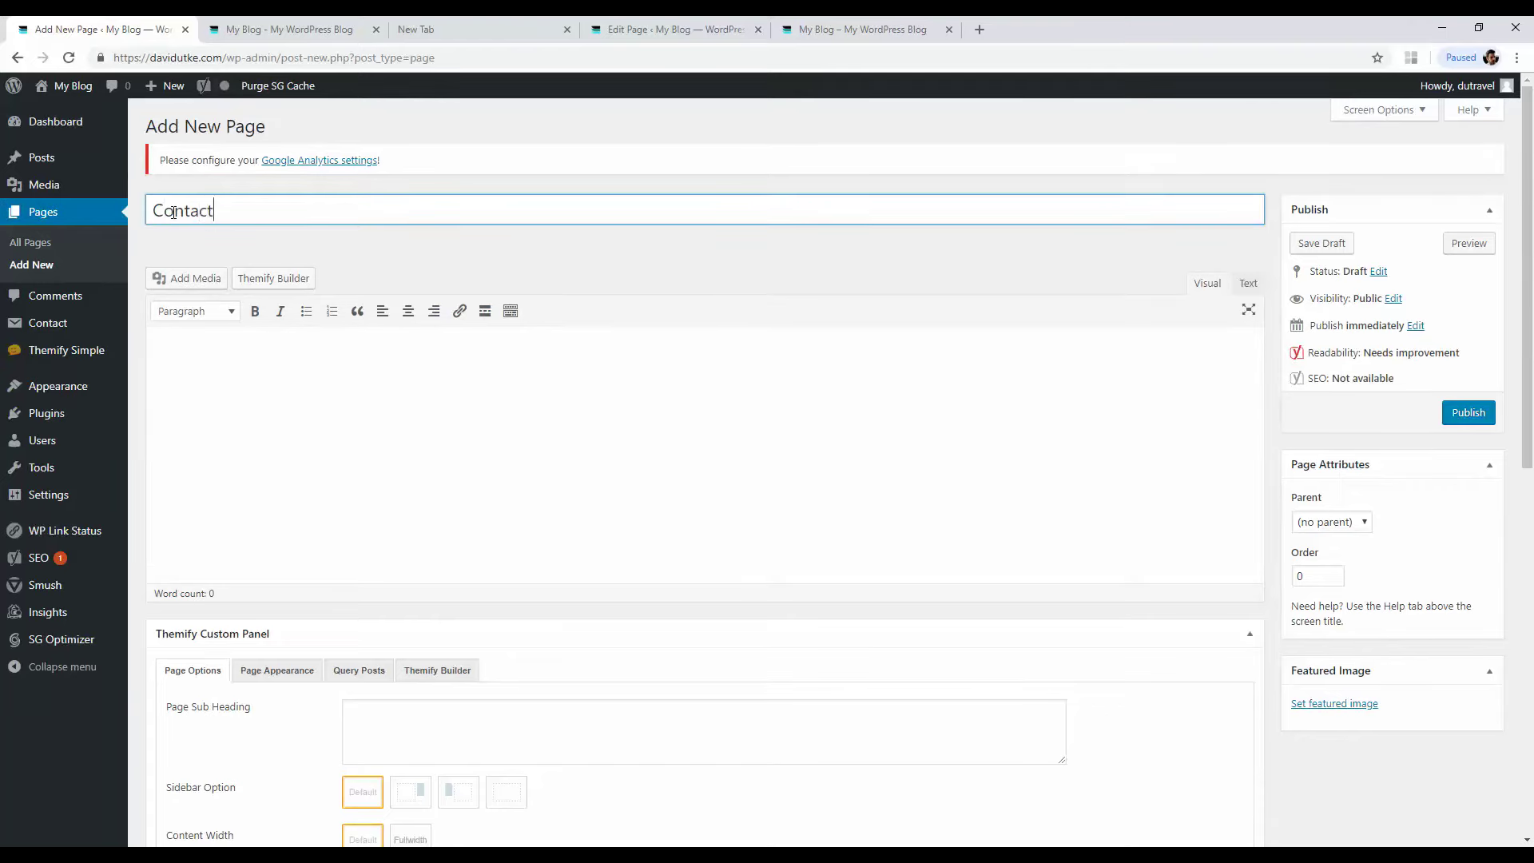
pyautogui.click(1448, 413)
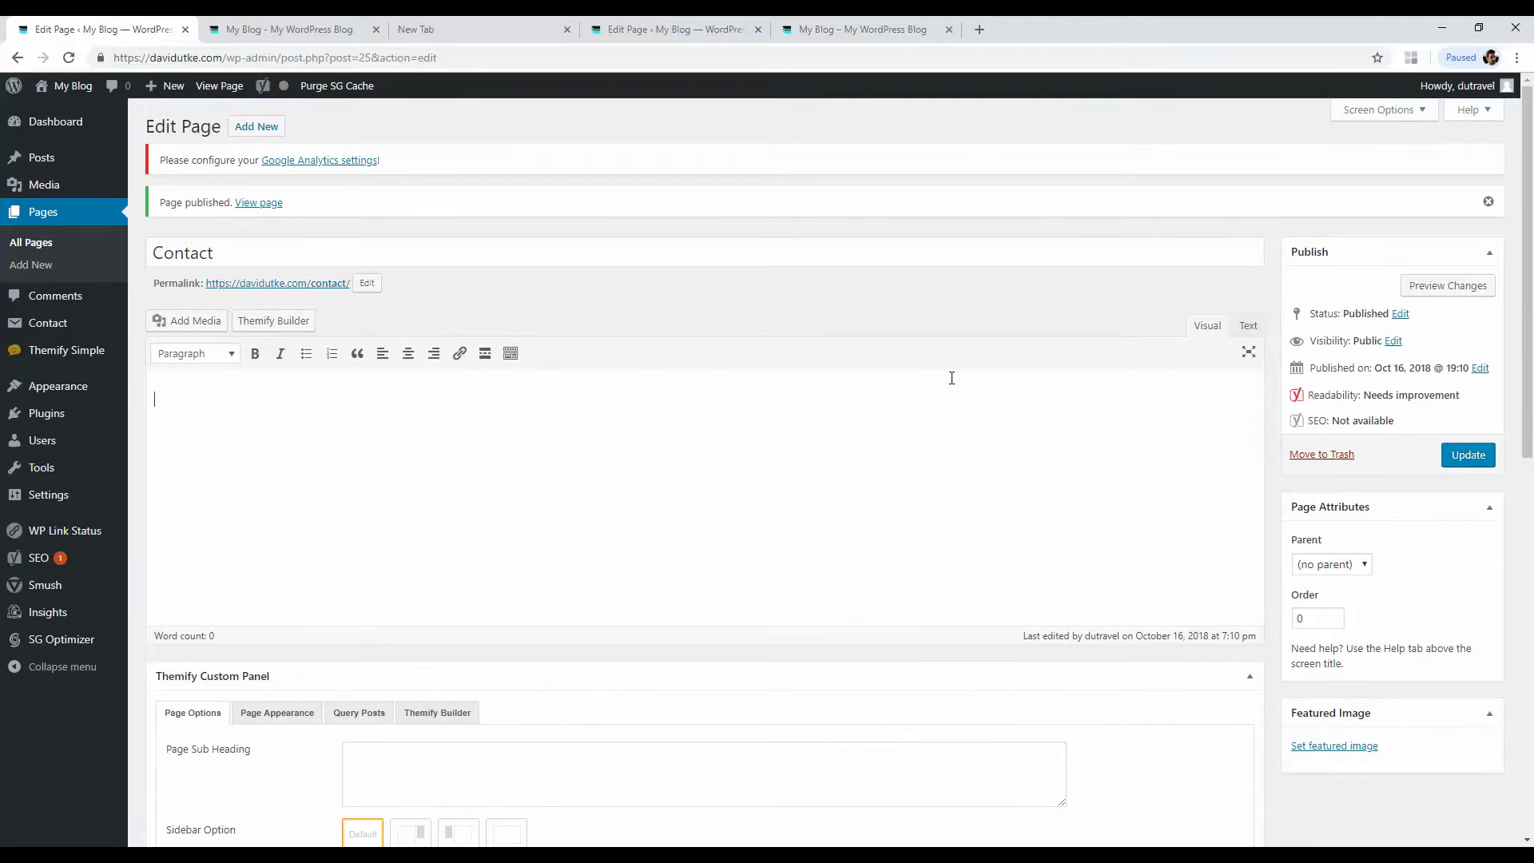
# Step: Quick-edit About Page in the Pages list, retitling it About, removing the page suffix from its slug, and update it
pyautogui.click(50, 245)
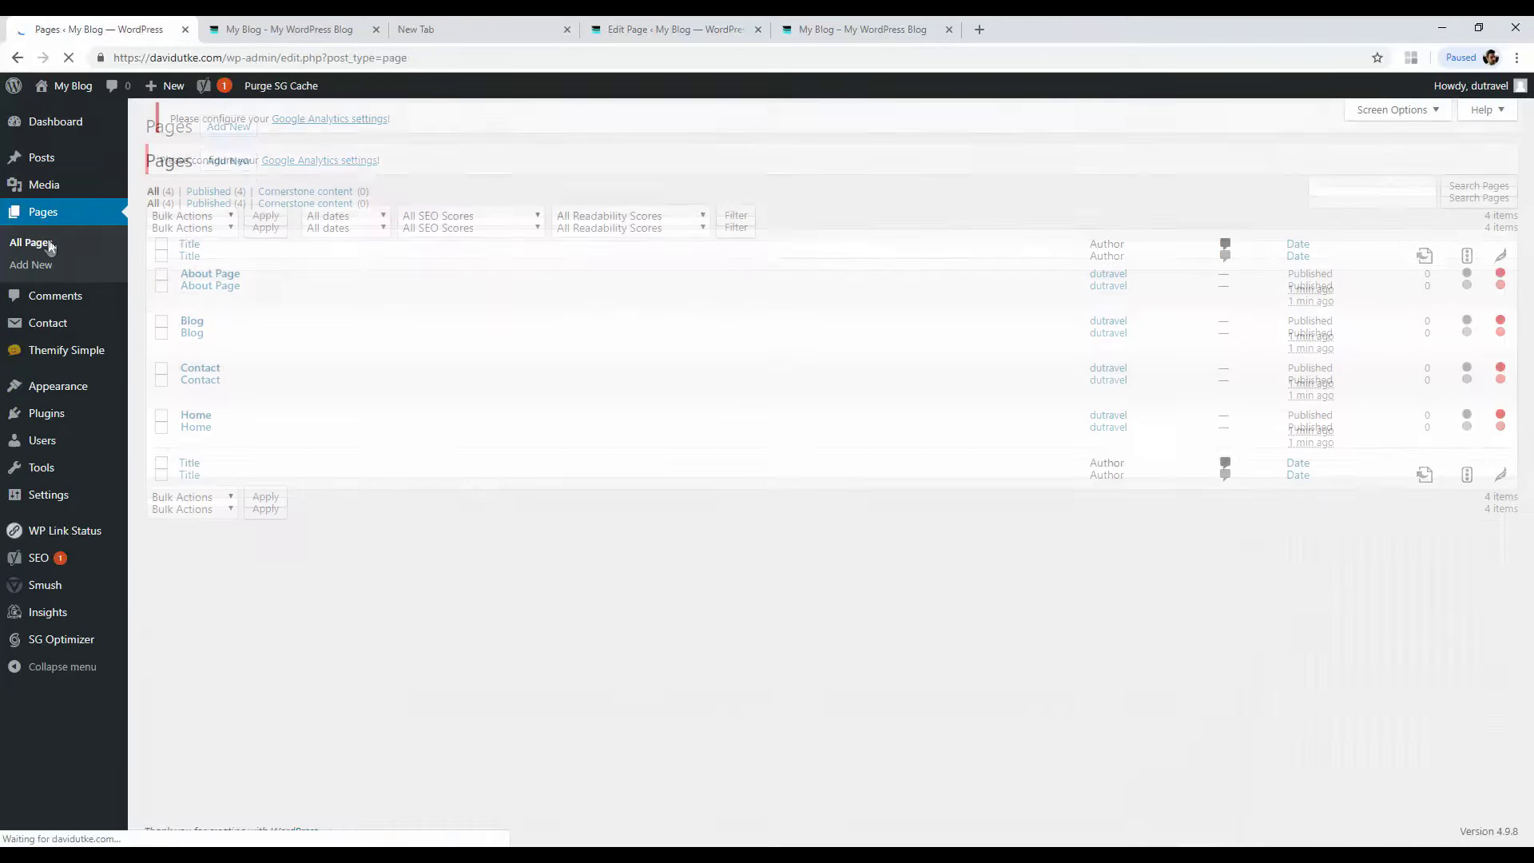
pyautogui.moveTo(226, 294)
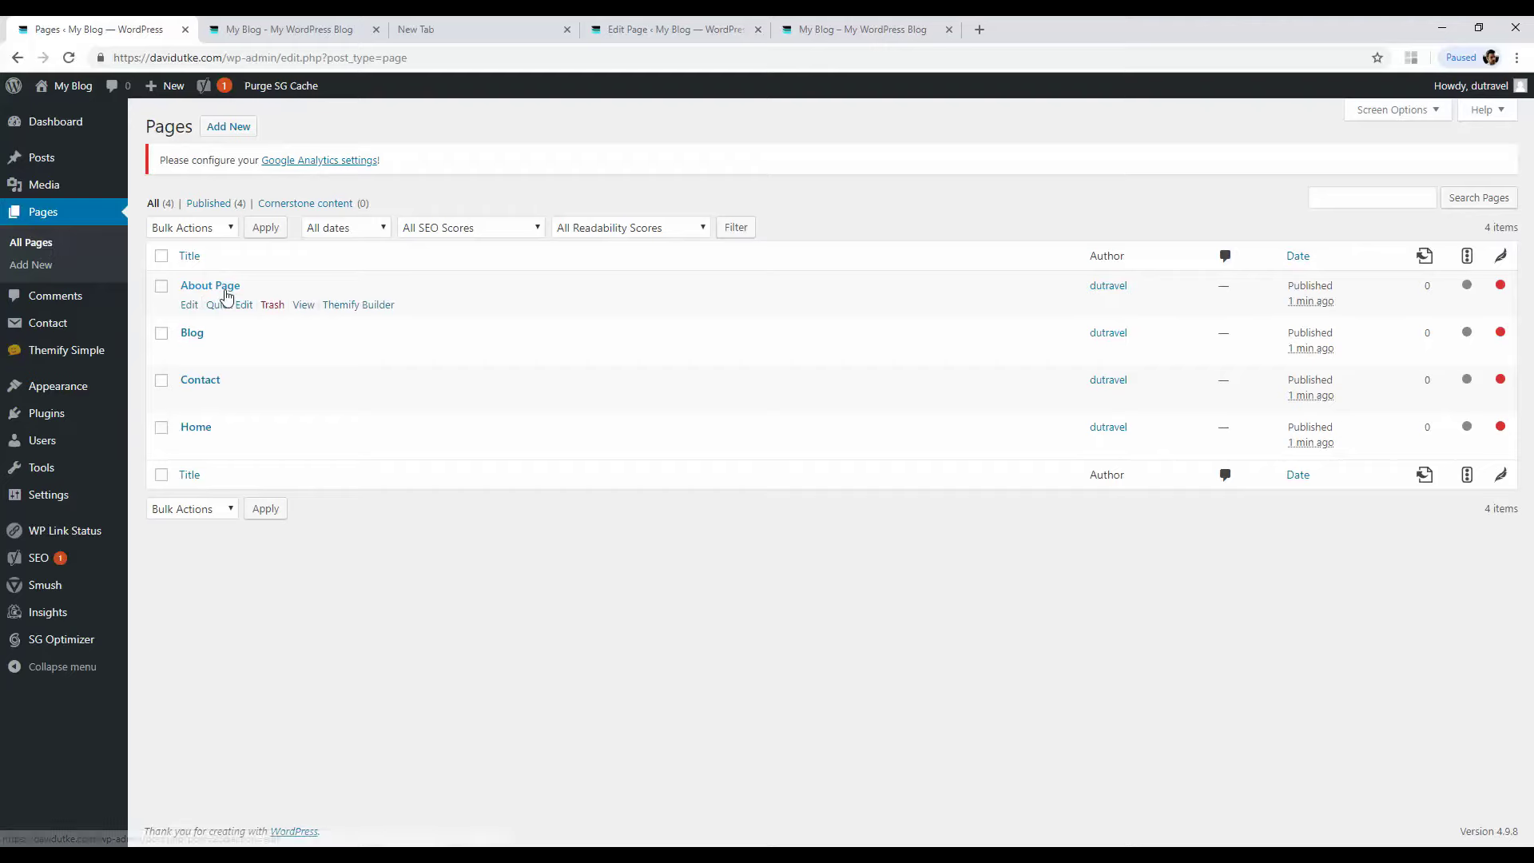
pyautogui.click(228, 304)
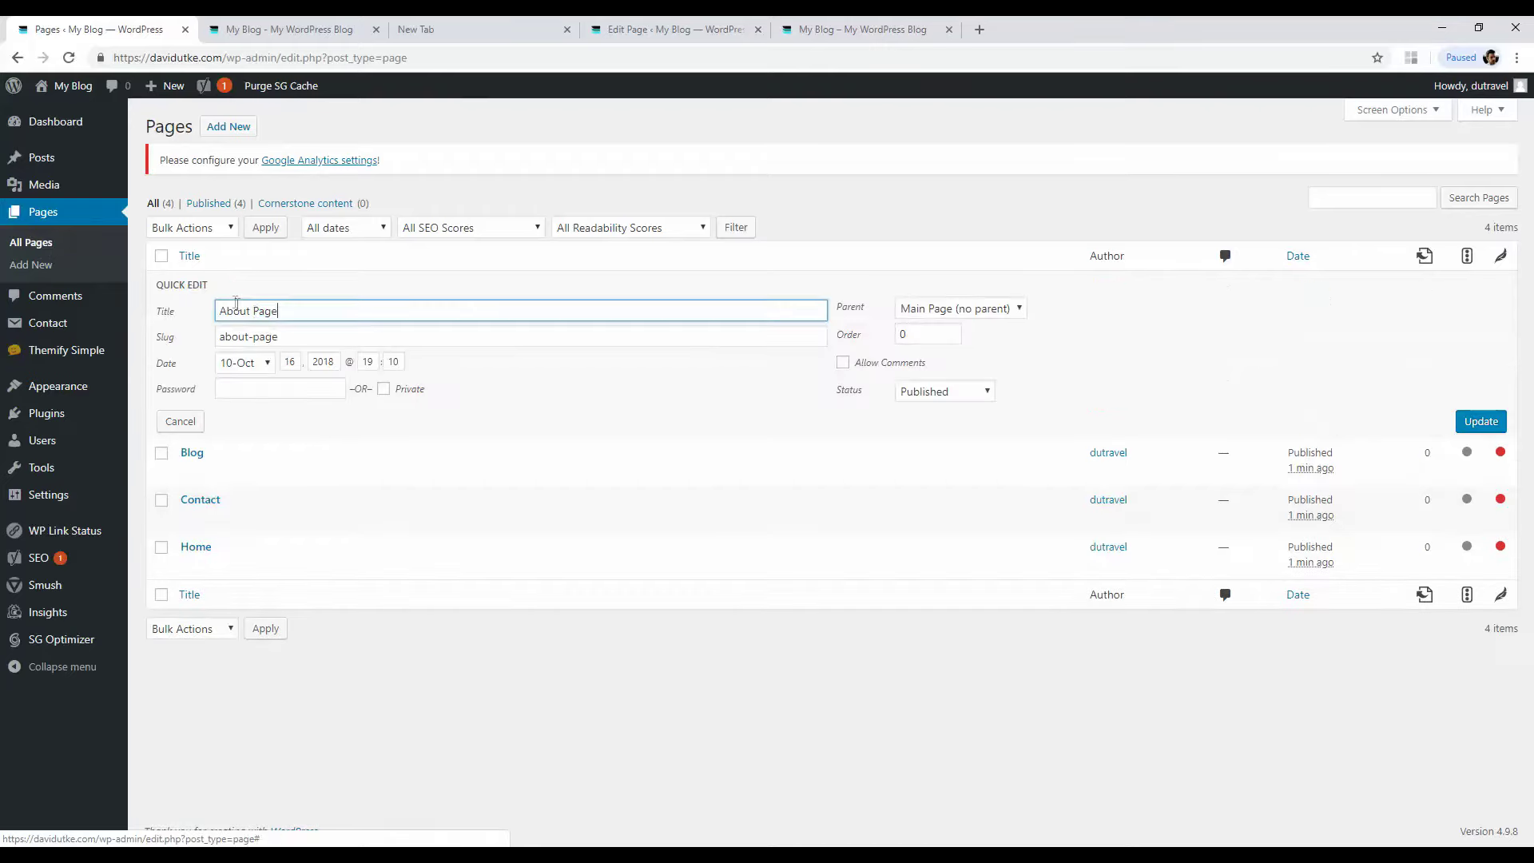
pyautogui.press('BackSpace')
pyautogui.press('BackSpace')
pyautogui.click(288, 337)
pyautogui.press('BackSpace')
pyautogui.press('BackSpace')
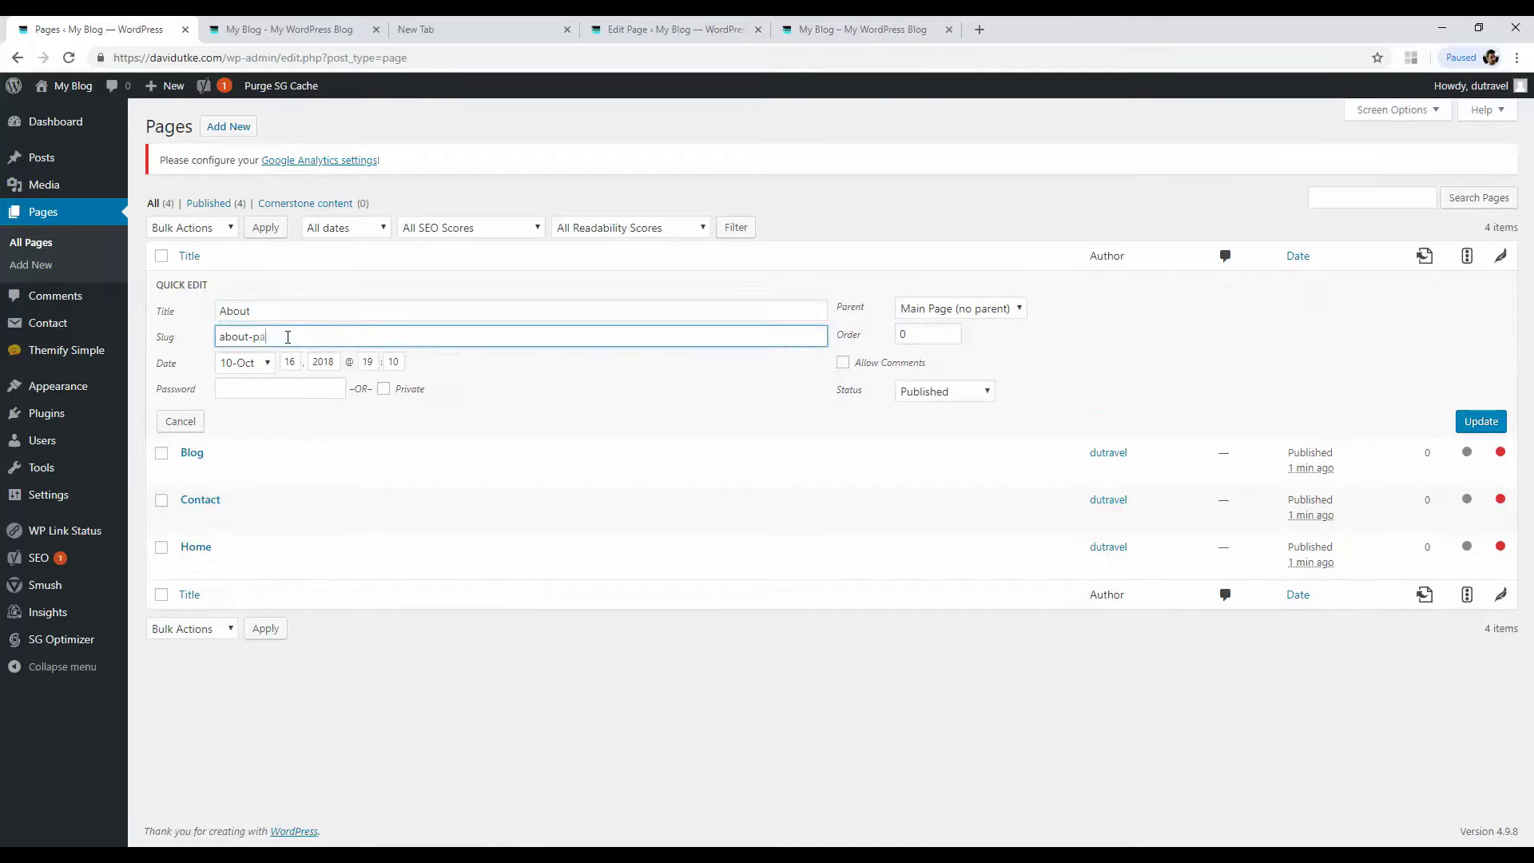
pyautogui.click(1467, 423)
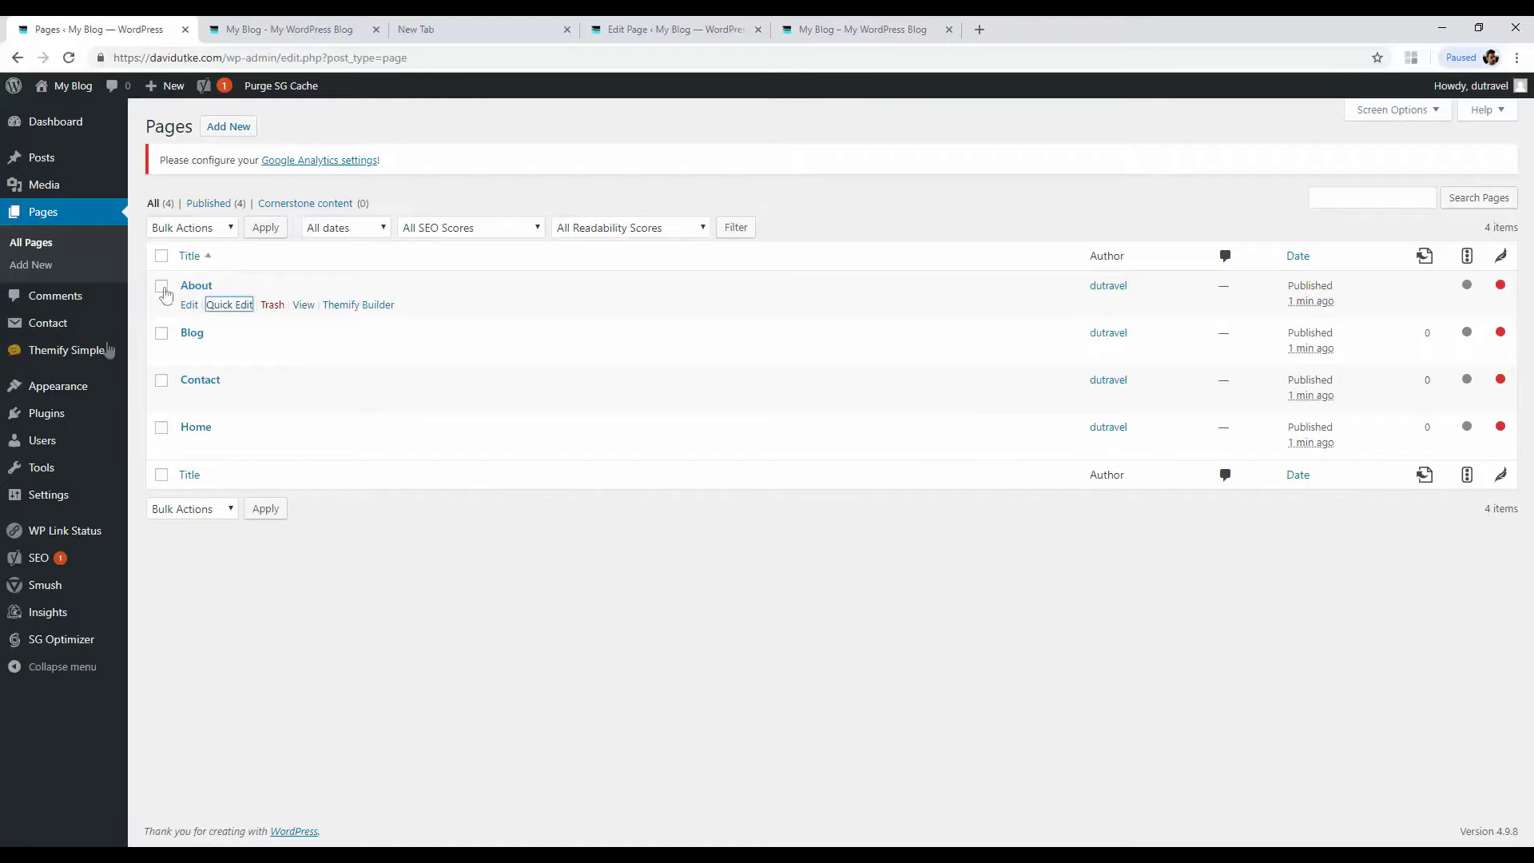
# Step: Open the site's Reading settings
pyautogui.moveTo(72, 497)
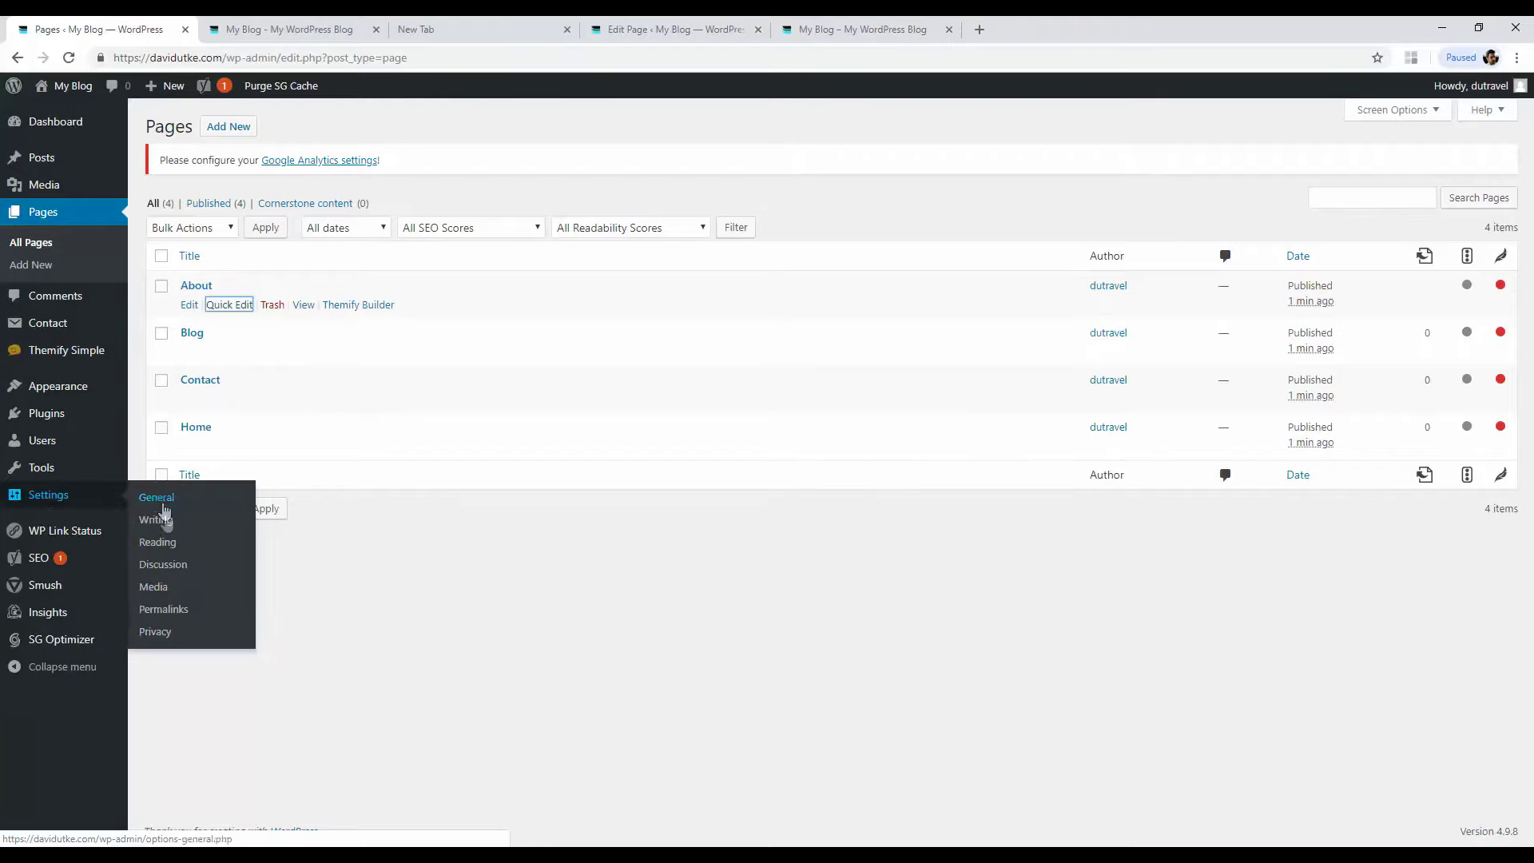
pyautogui.click(163, 542)
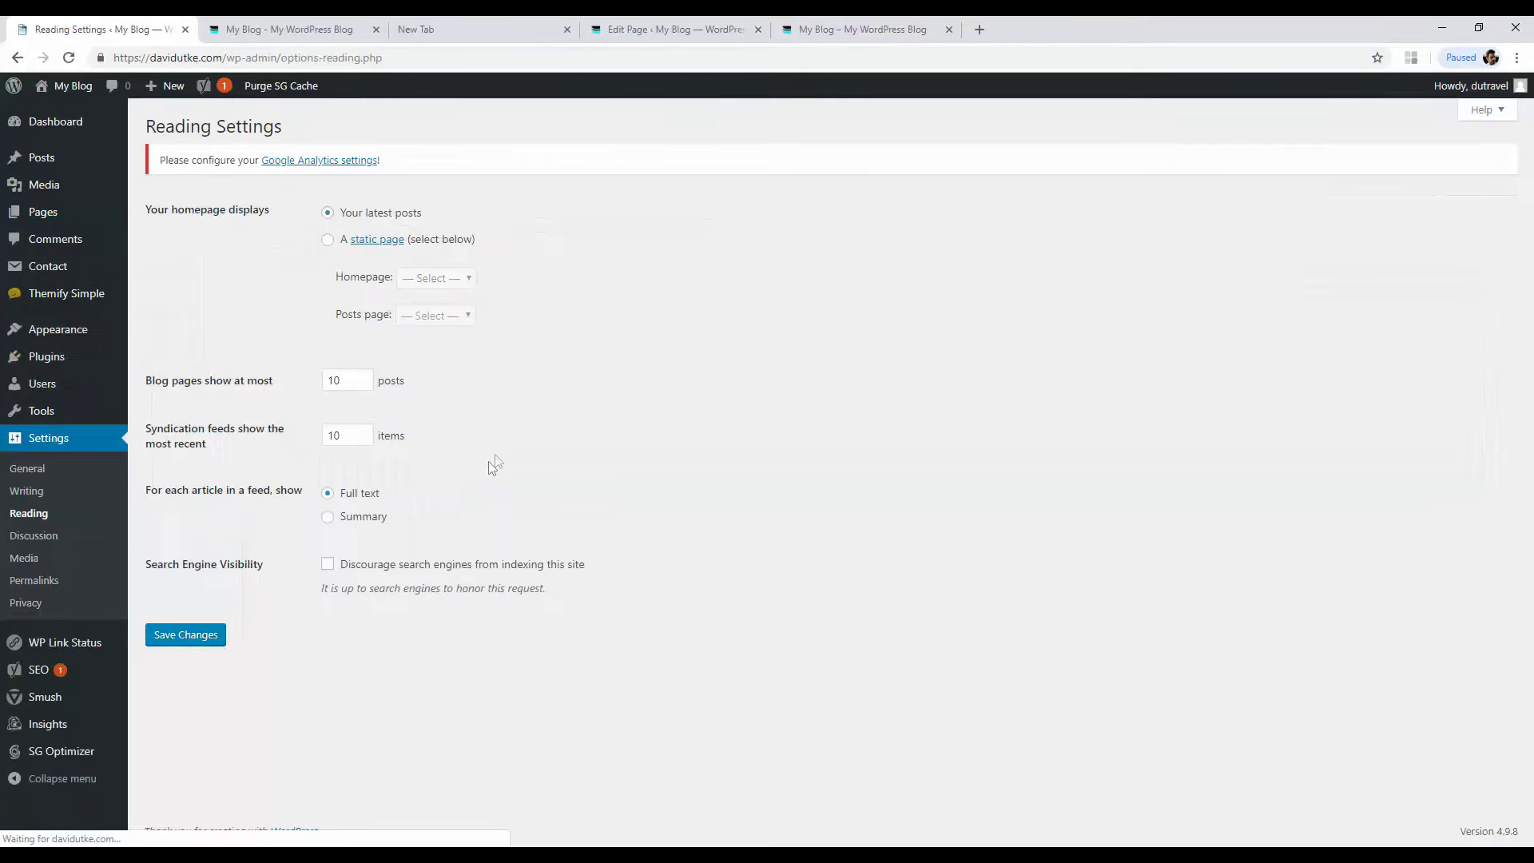
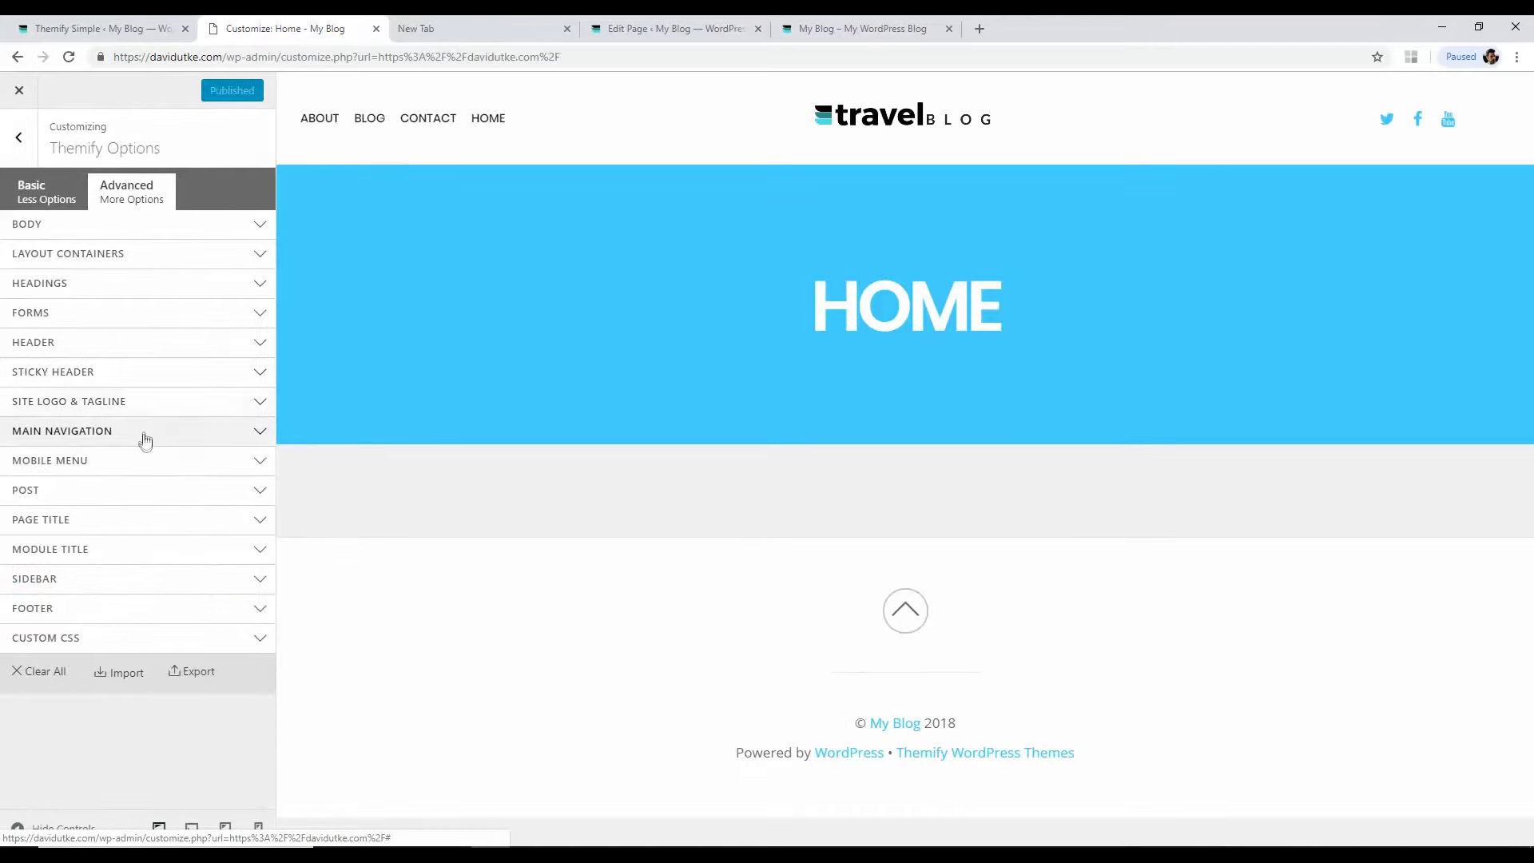
# Step: Set the Sticky Header's Header Font size to .6 em, publish the change and close the customizer
pyautogui.click(138, 373)
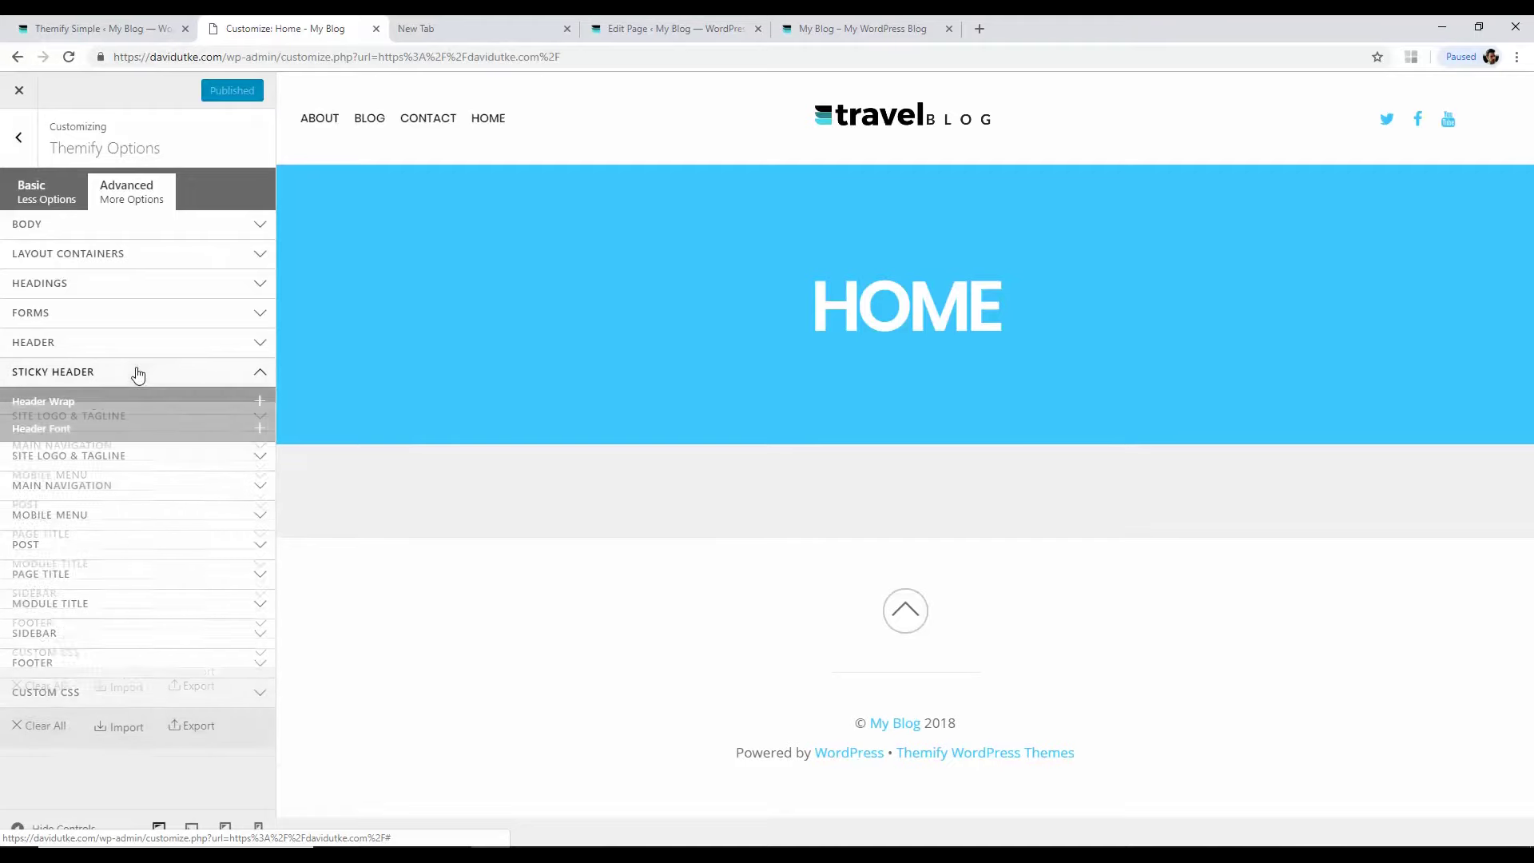
pyautogui.click(118, 430)
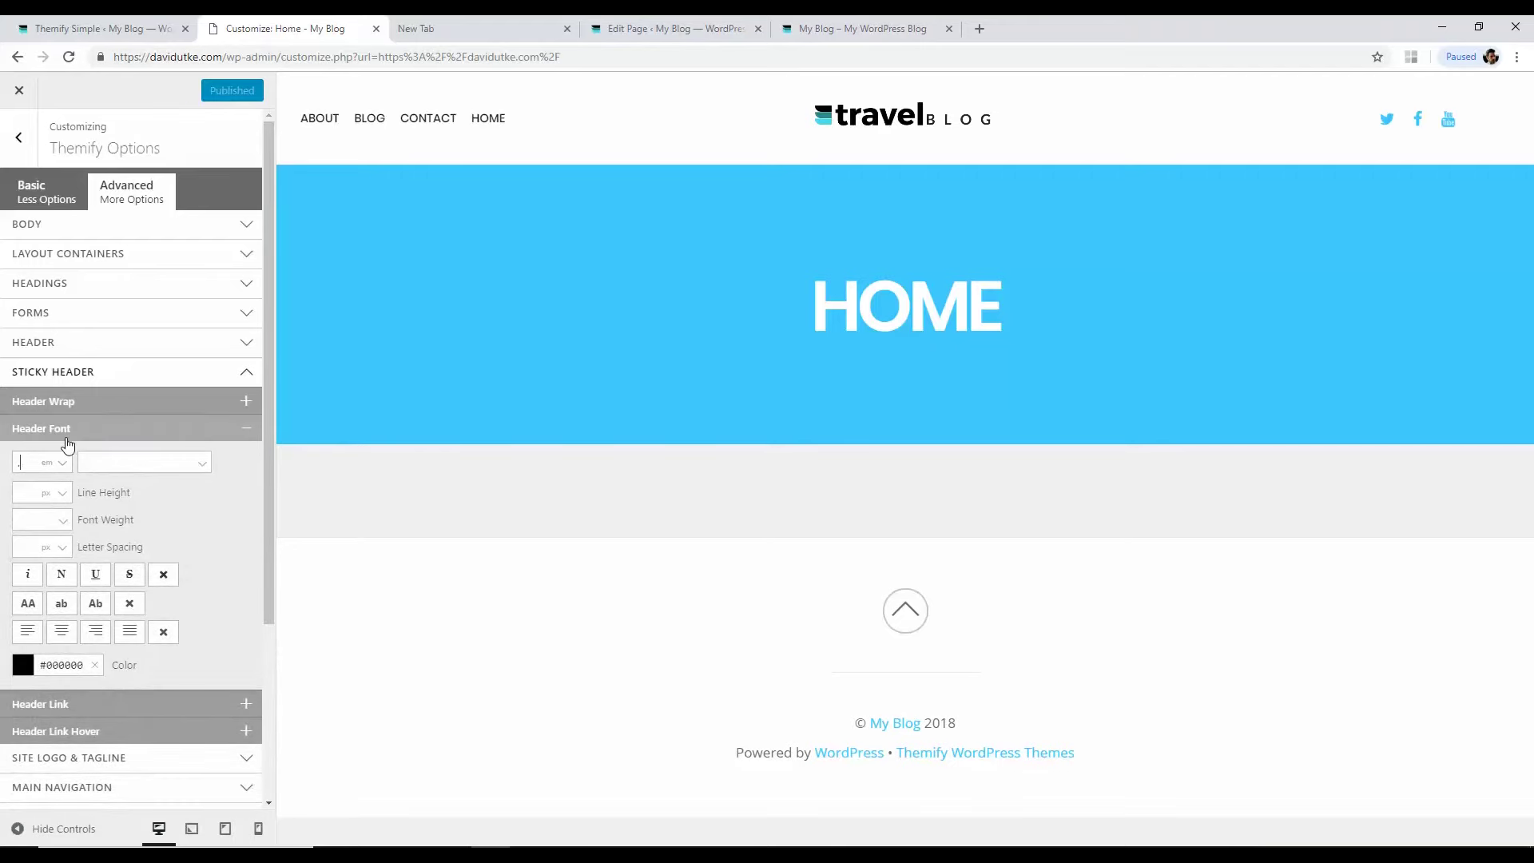
pyautogui.write('6')
pyautogui.scroll(-1, 68, 444)
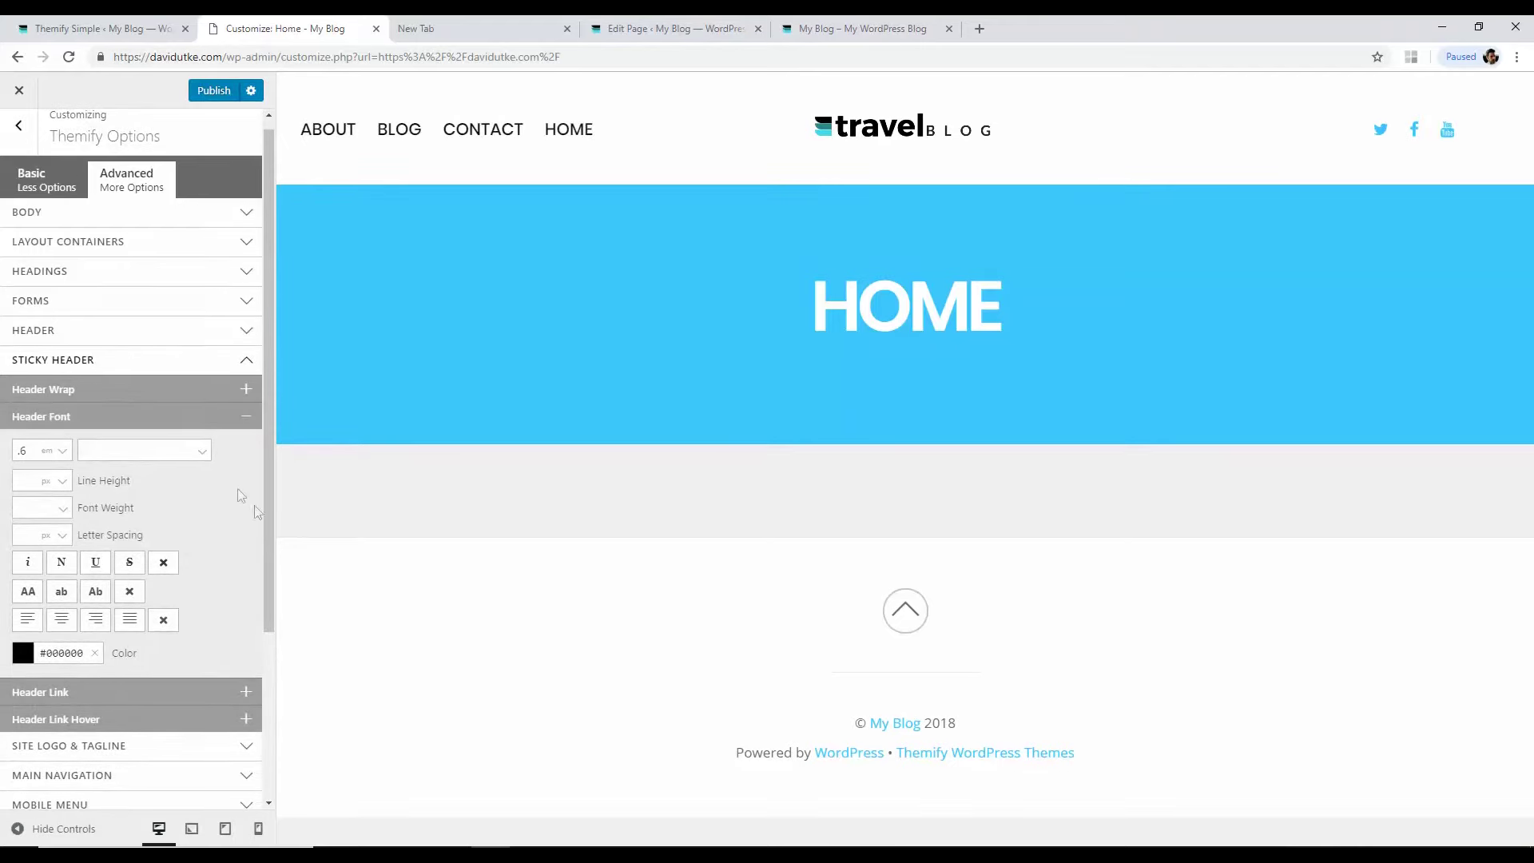
pyautogui.click(42, 457)
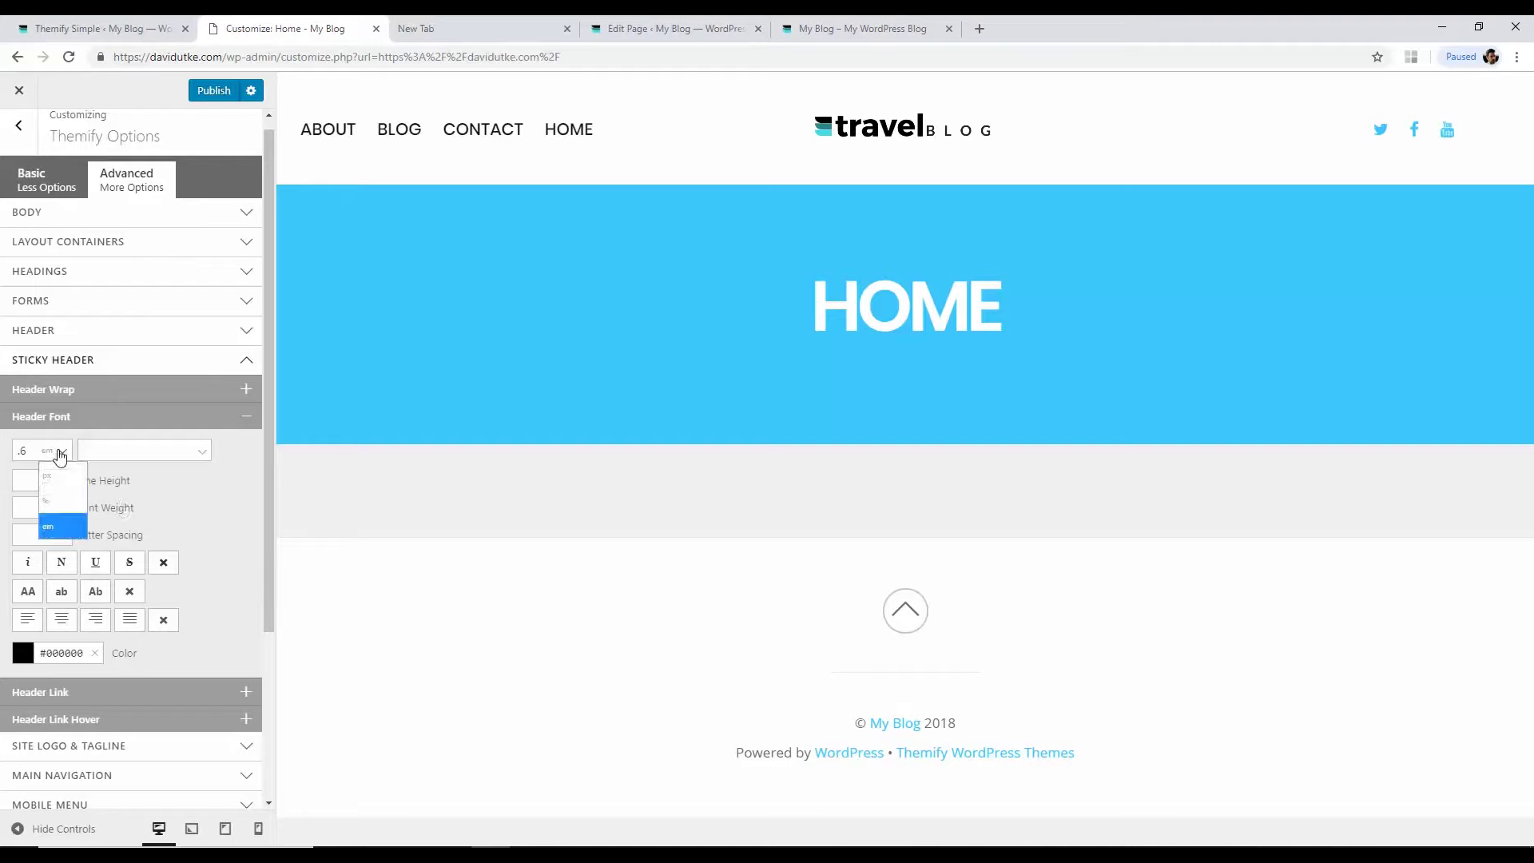
pyautogui.click(44, 486)
pyautogui.click(31, 450)
pyautogui.write('.6')
pyautogui.click(205, 93)
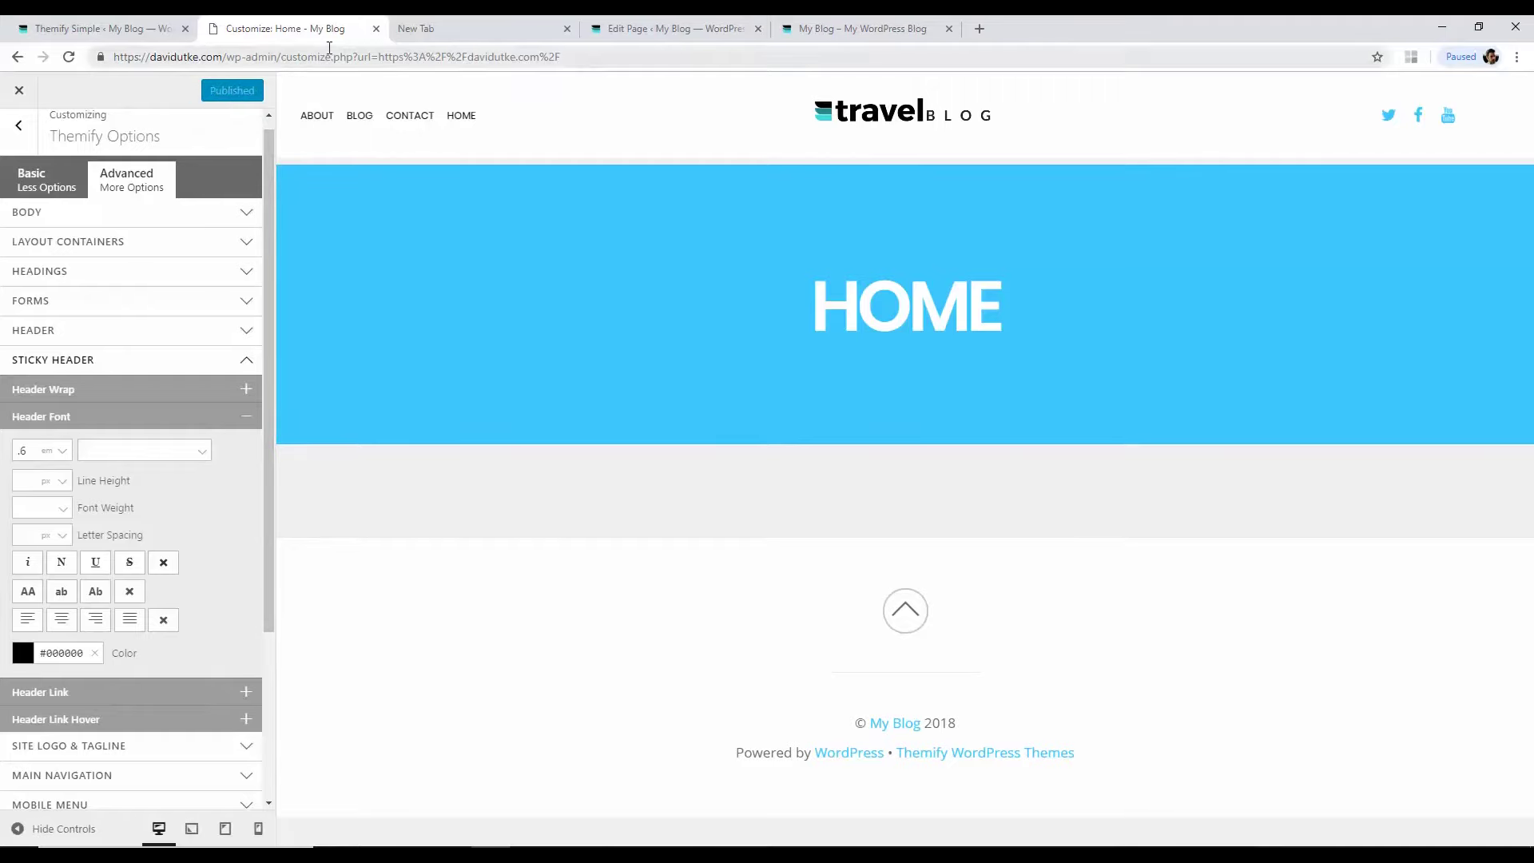
pyautogui.click(20, 91)
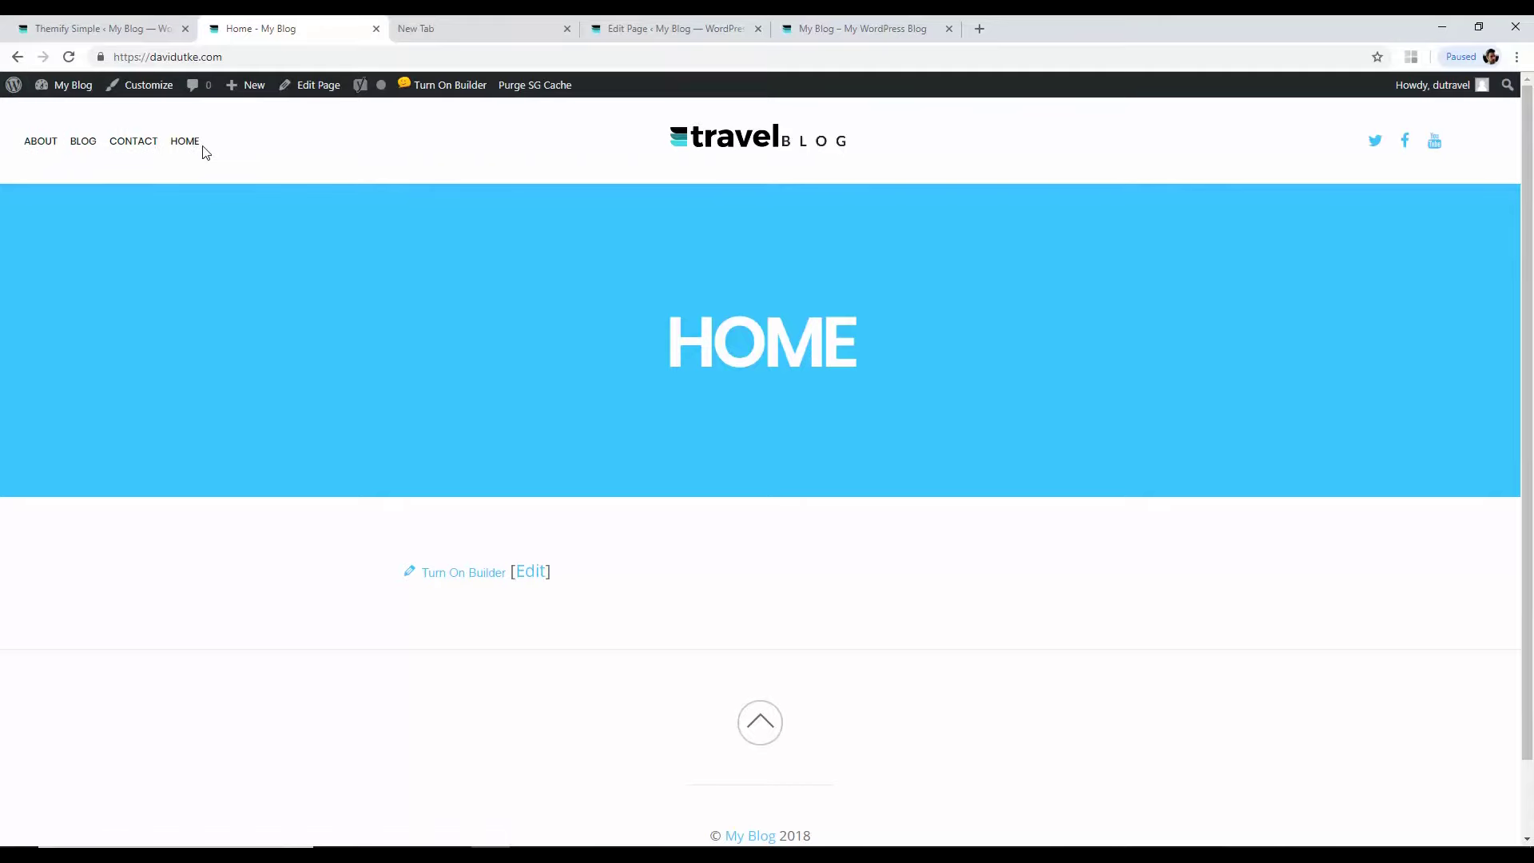
# Step: Open the Home page for editing and view the Hide Page Title choices in the Themify Custom Panel
pyautogui.click(308, 86)
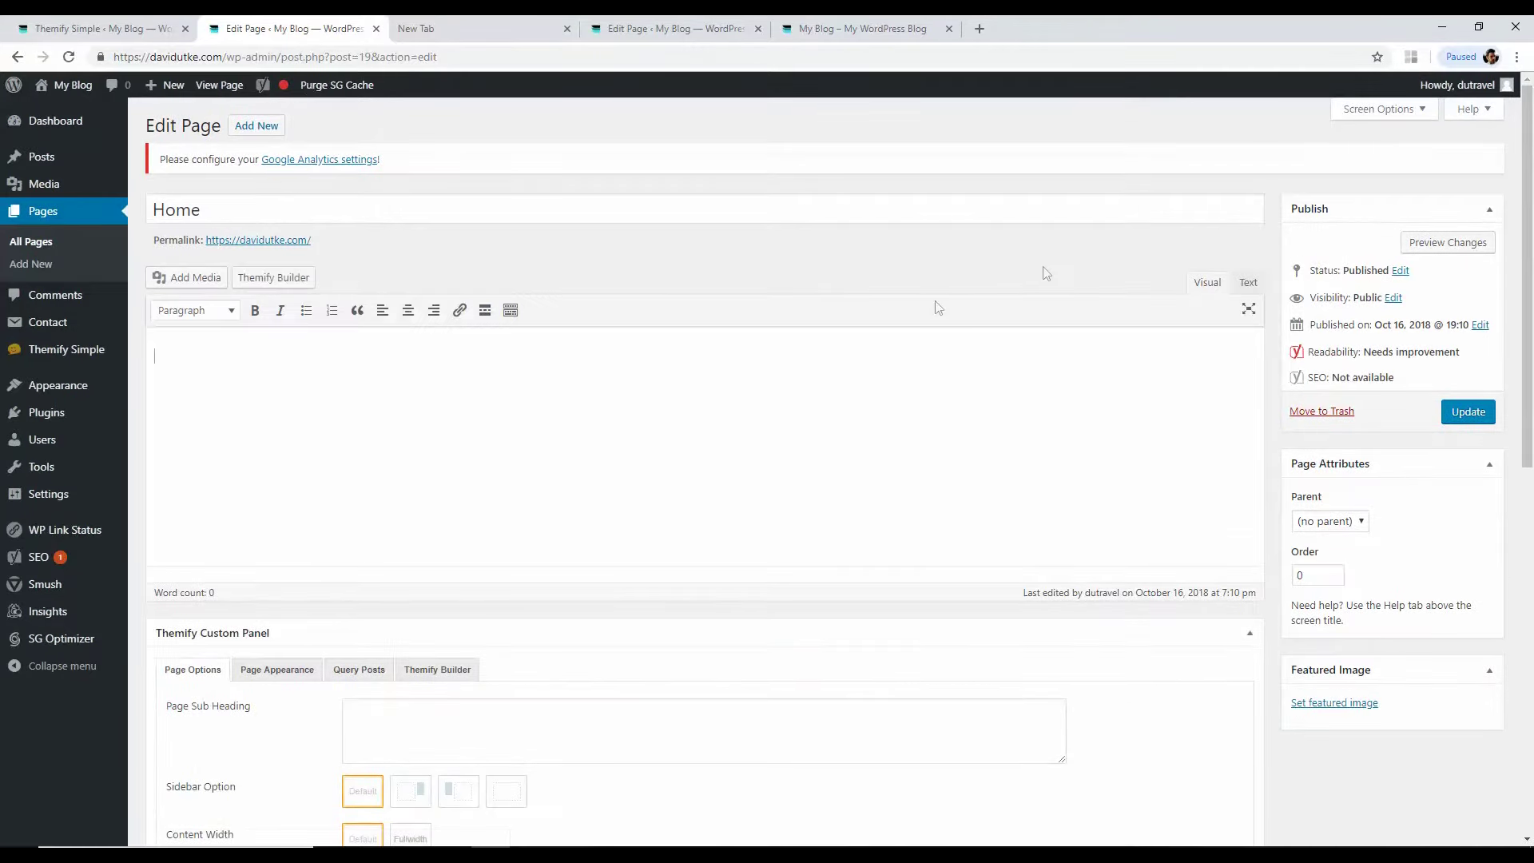
pyautogui.scroll(-1, 1469, 188)
pyautogui.moveTo(1531, 194); pyautogui.dragTo(1530, 323)
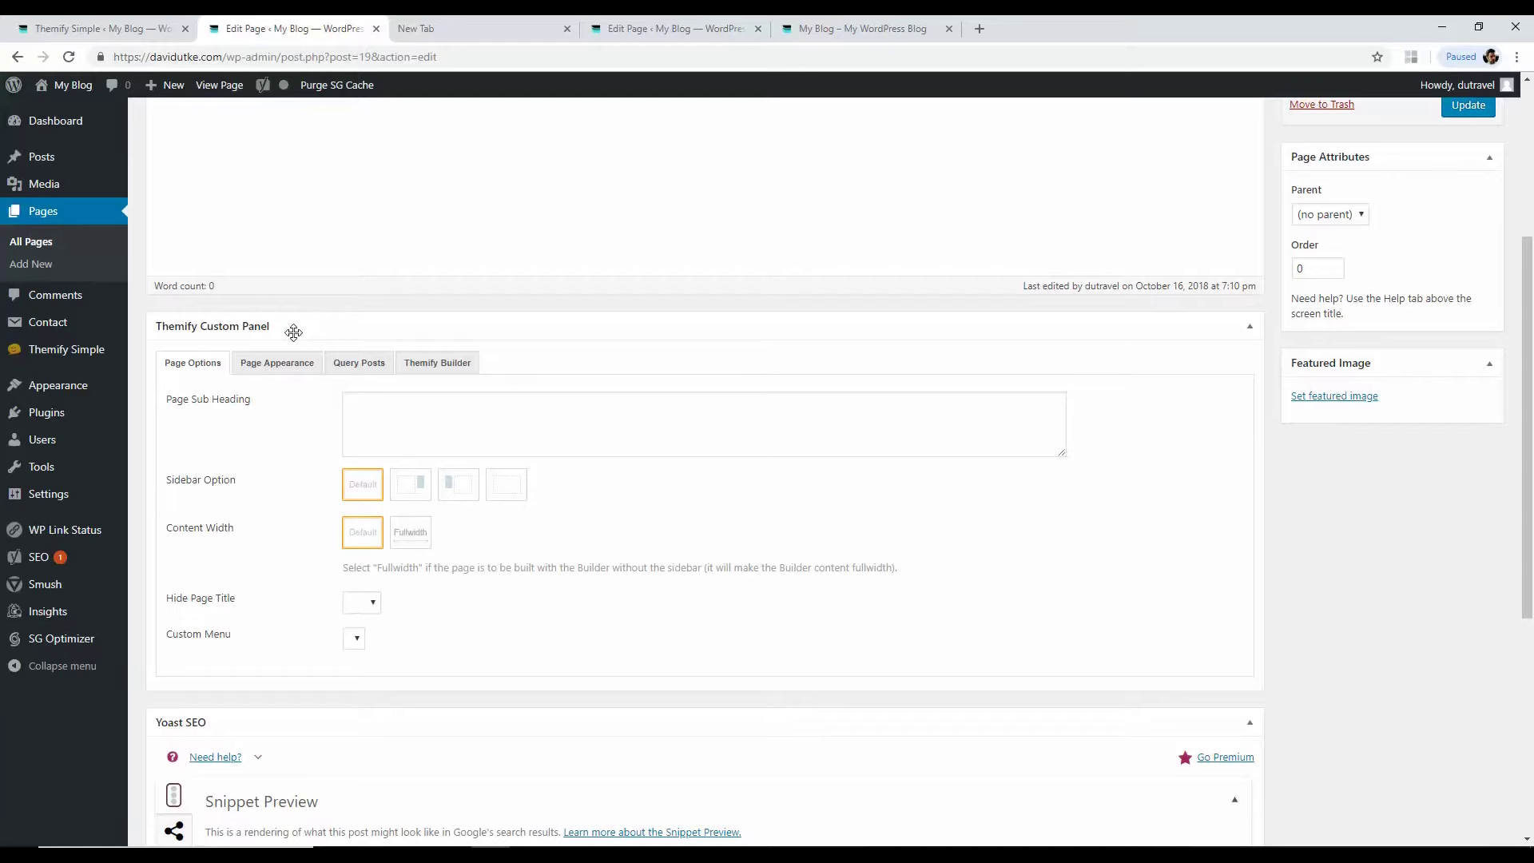
pyautogui.click(358, 609)
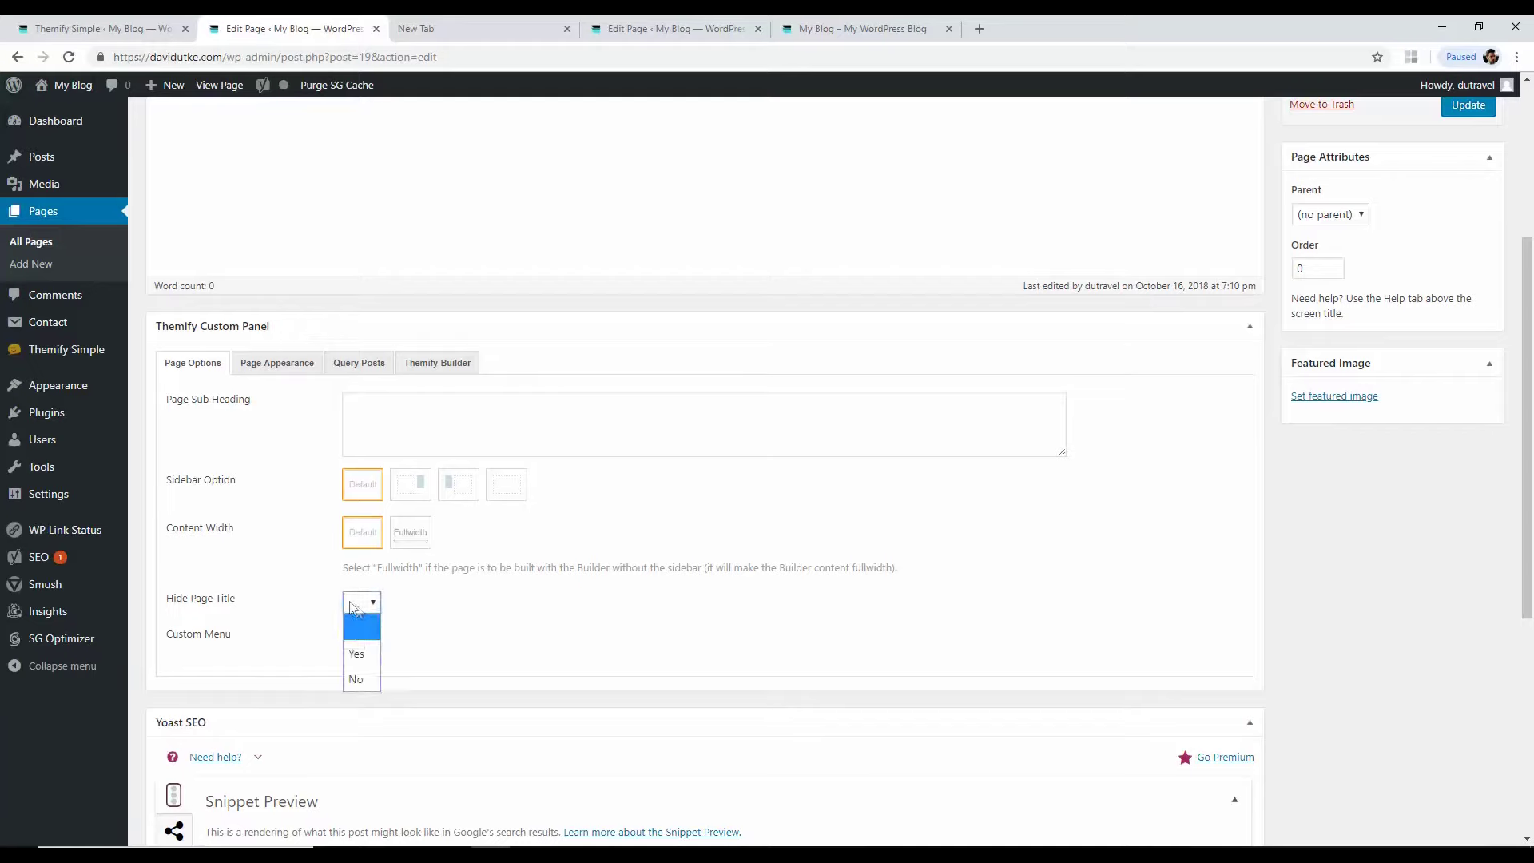
# Step: Open the live homepage in a separate tab and compare its page title area with the finished travel site's hero heading
pyautogui.rightClick(80, 85)
pyautogui.click(128, 97)
pyautogui.click(510, 24)
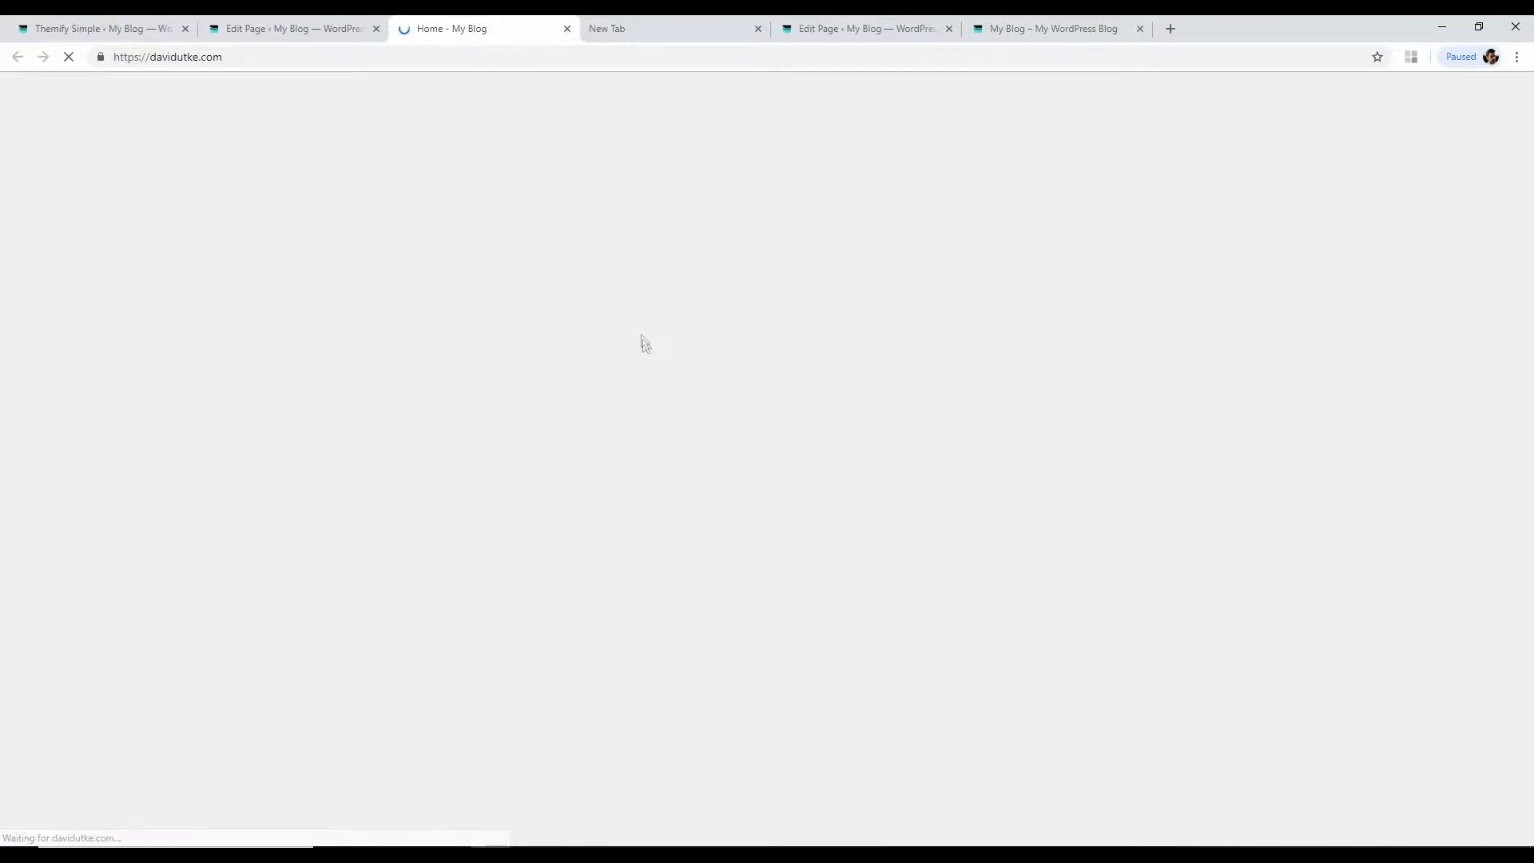
pyautogui.moveTo(857, 345); pyautogui.dragTo(657, 338)
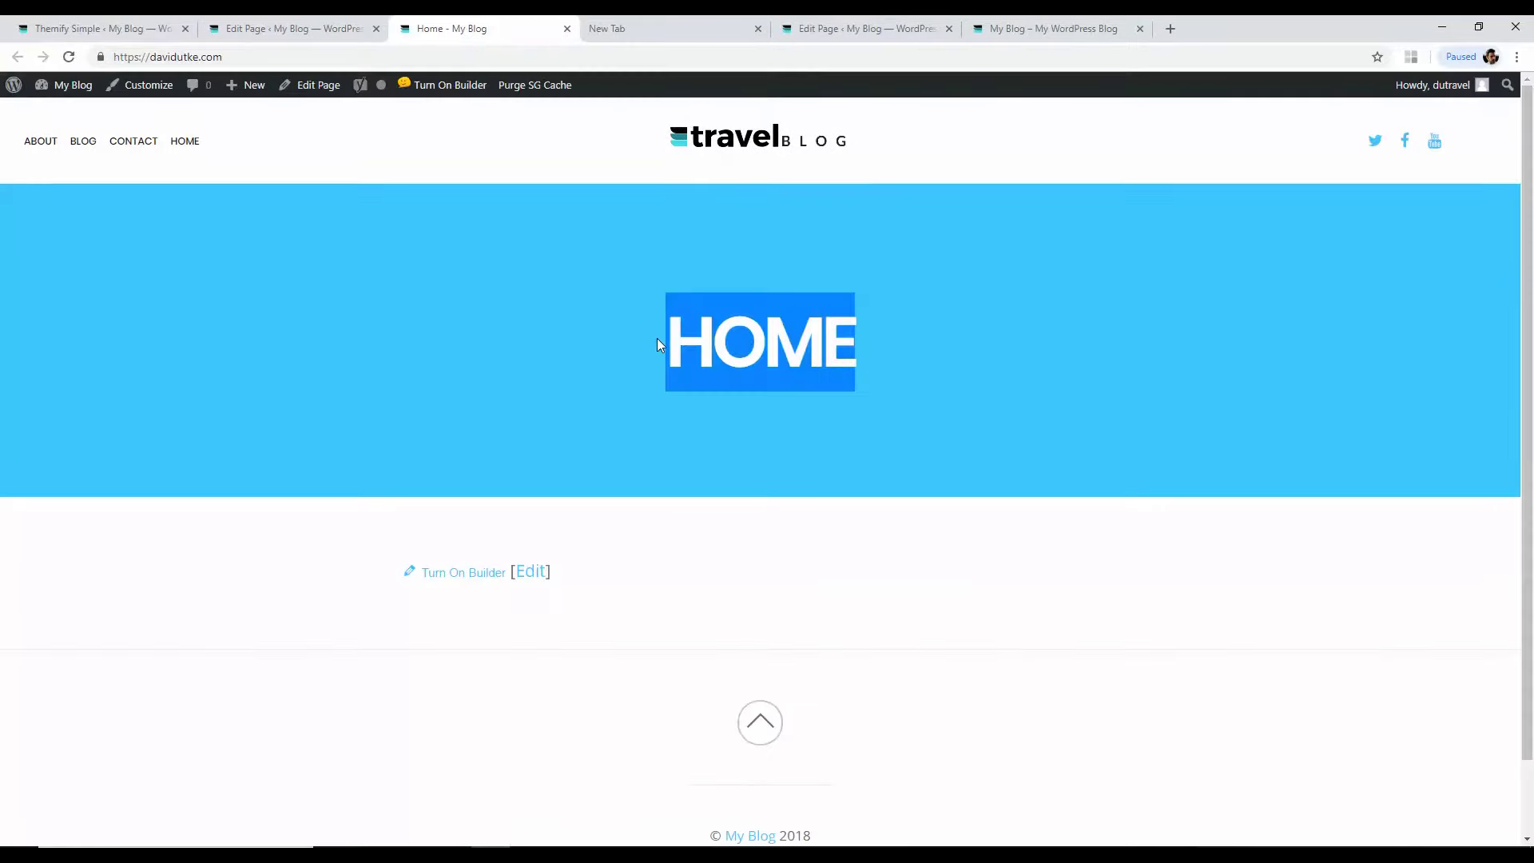
pyautogui.click(891, 25)
pyautogui.click(1051, 30)
pyautogui.moveTo(1069, 361); pyautogui.dragTo(614, 363)
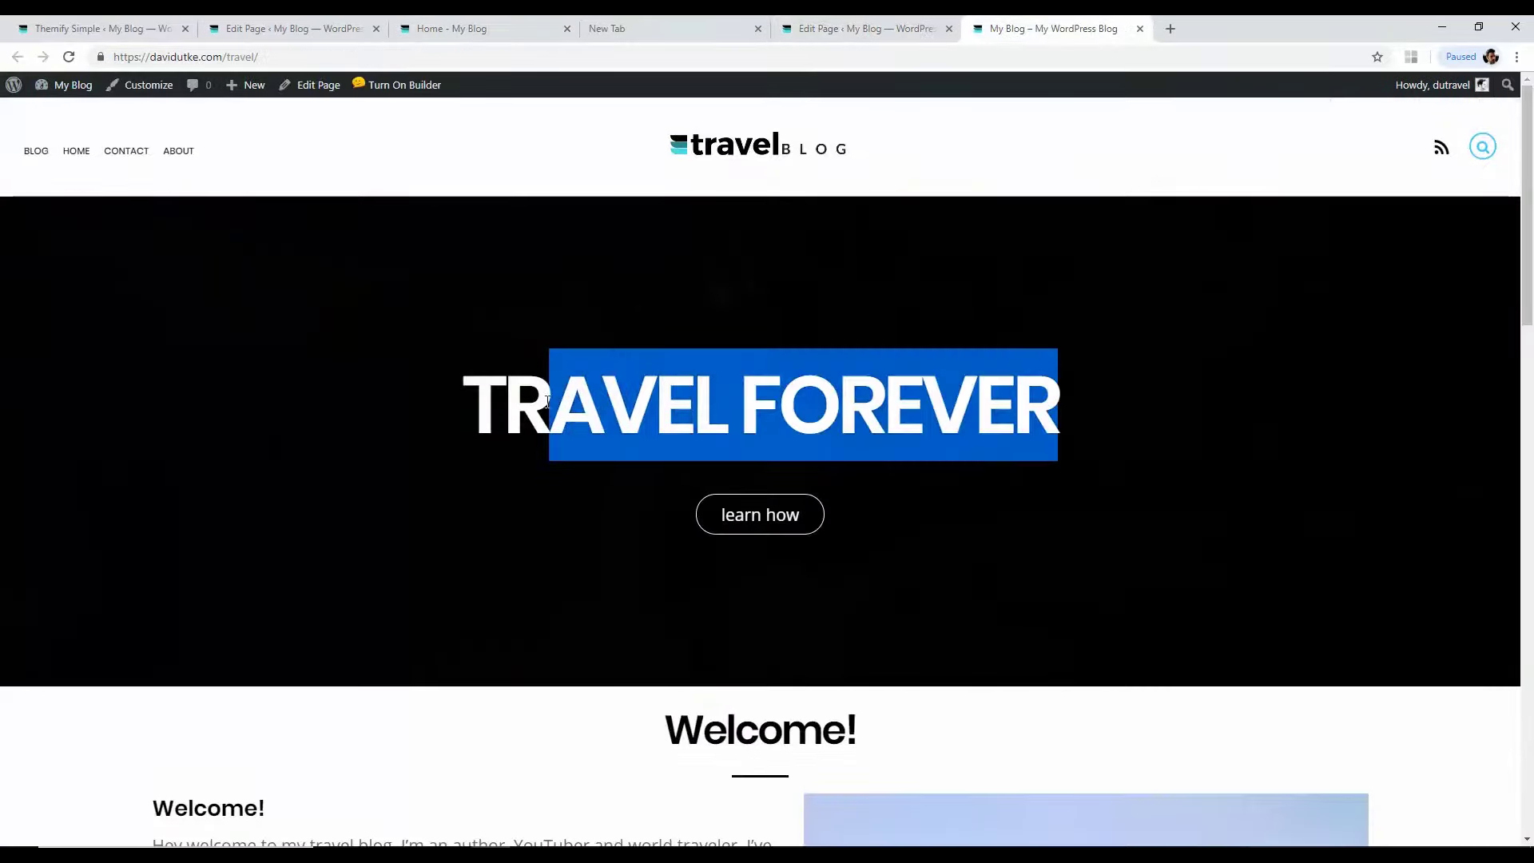
pyautogui.click(382, 24)
pyautogui.click(469, 24)
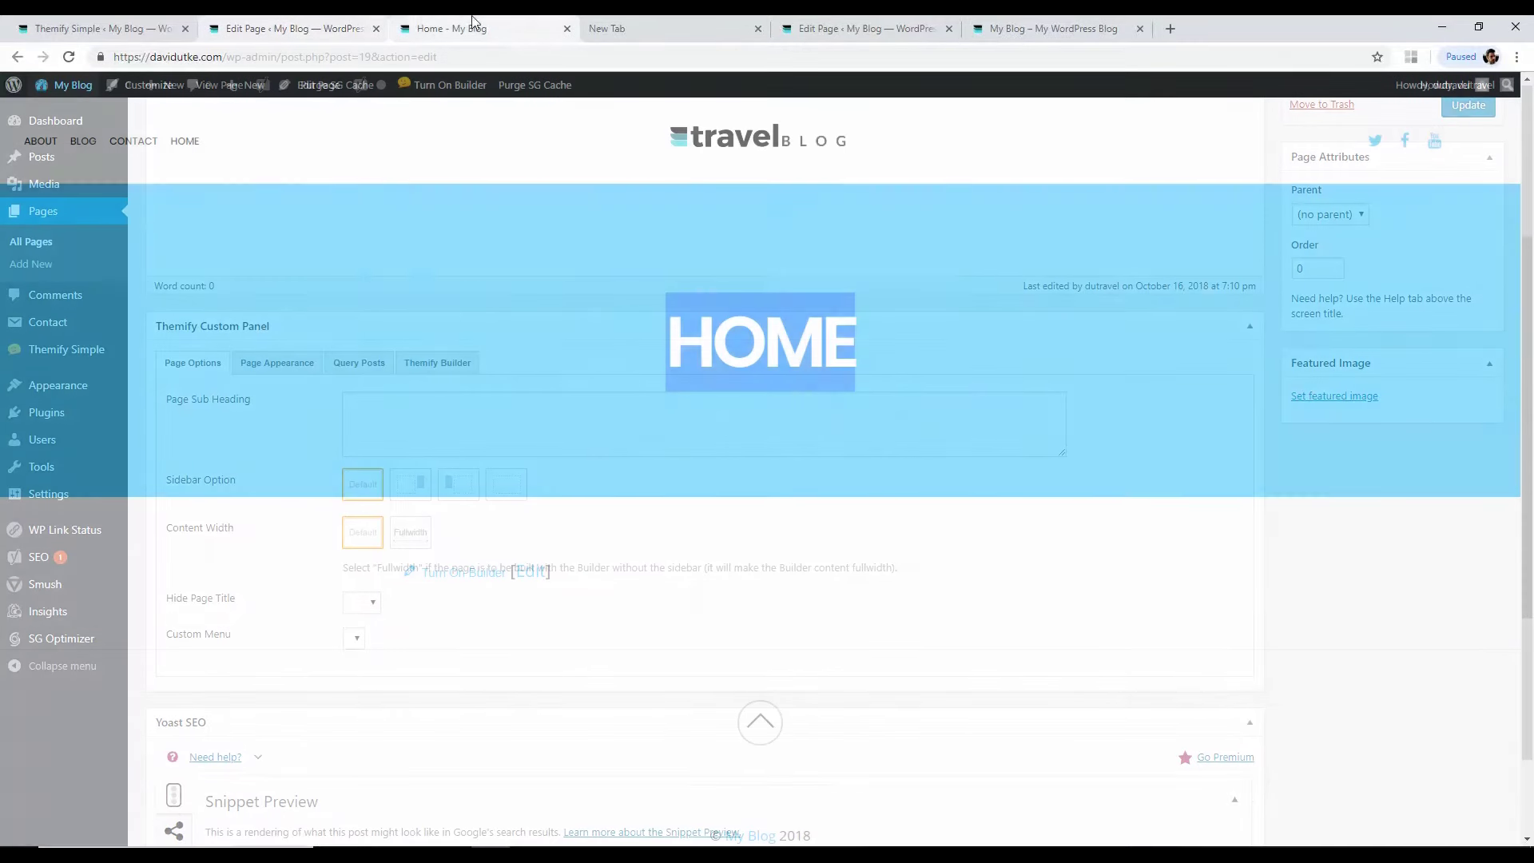
# Step: Set the Home page to no sidebar and Fullwidth content, with Hide Page Title set to Yes
pyautogui.click(340, 23)
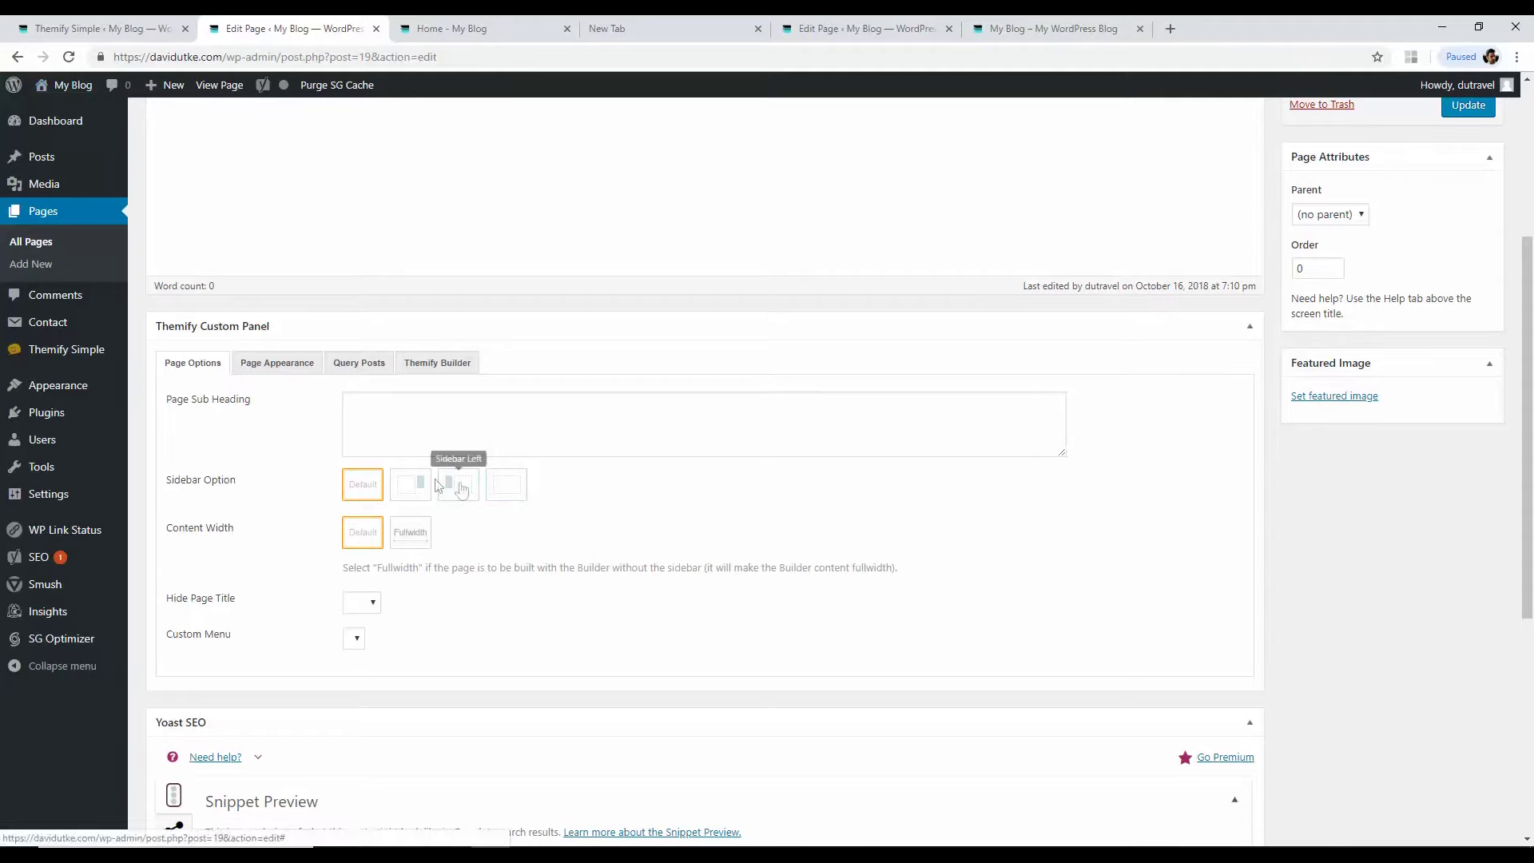
pyautogui.click(519, 490)
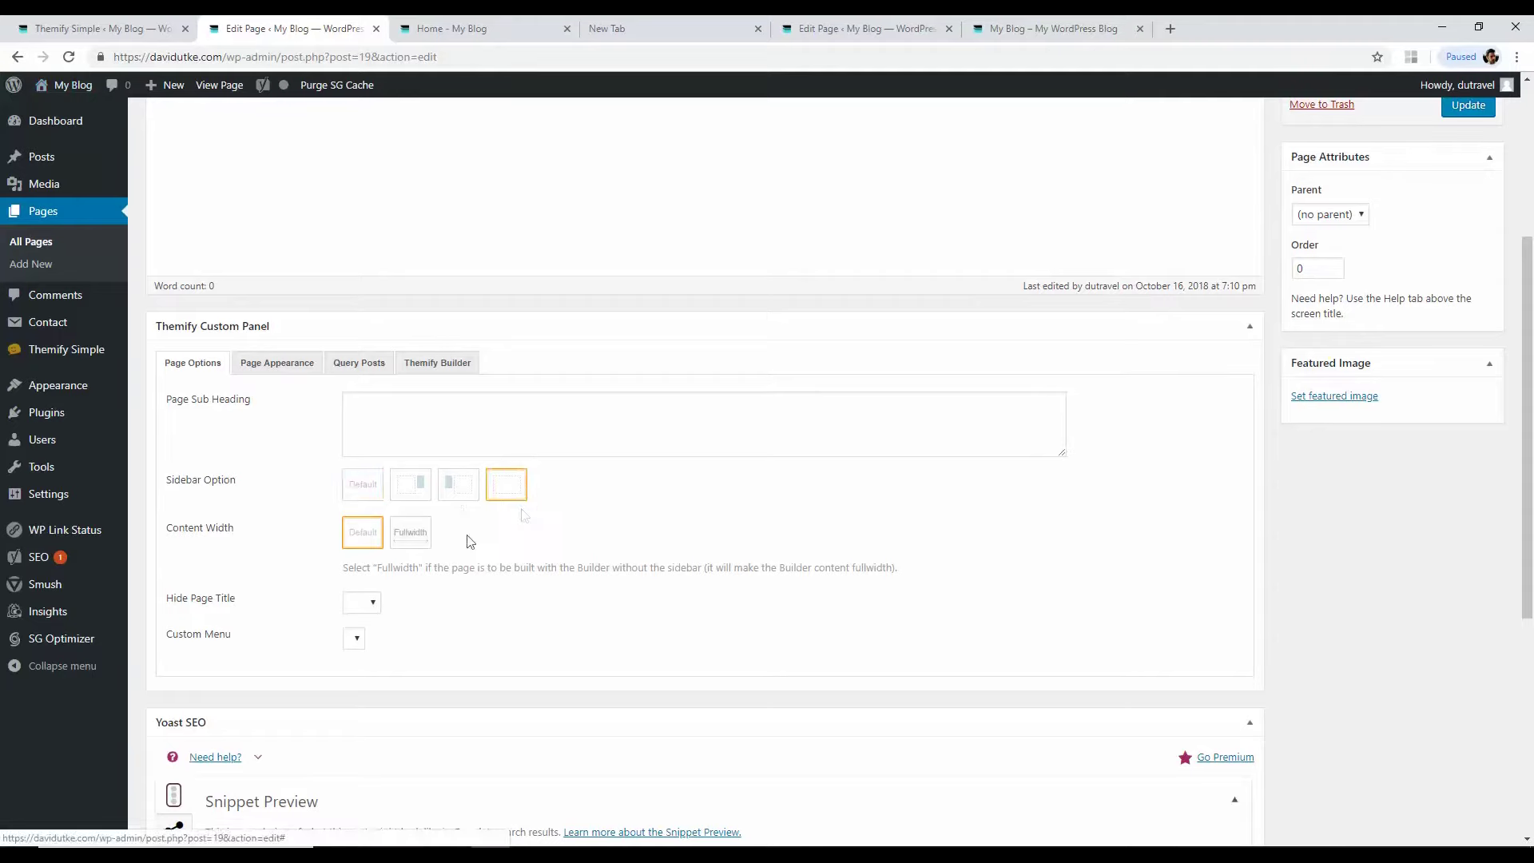
pyautogui.click(413, 539)
pyautogui.click(366, 605)
pyautogui.click(359, 649)
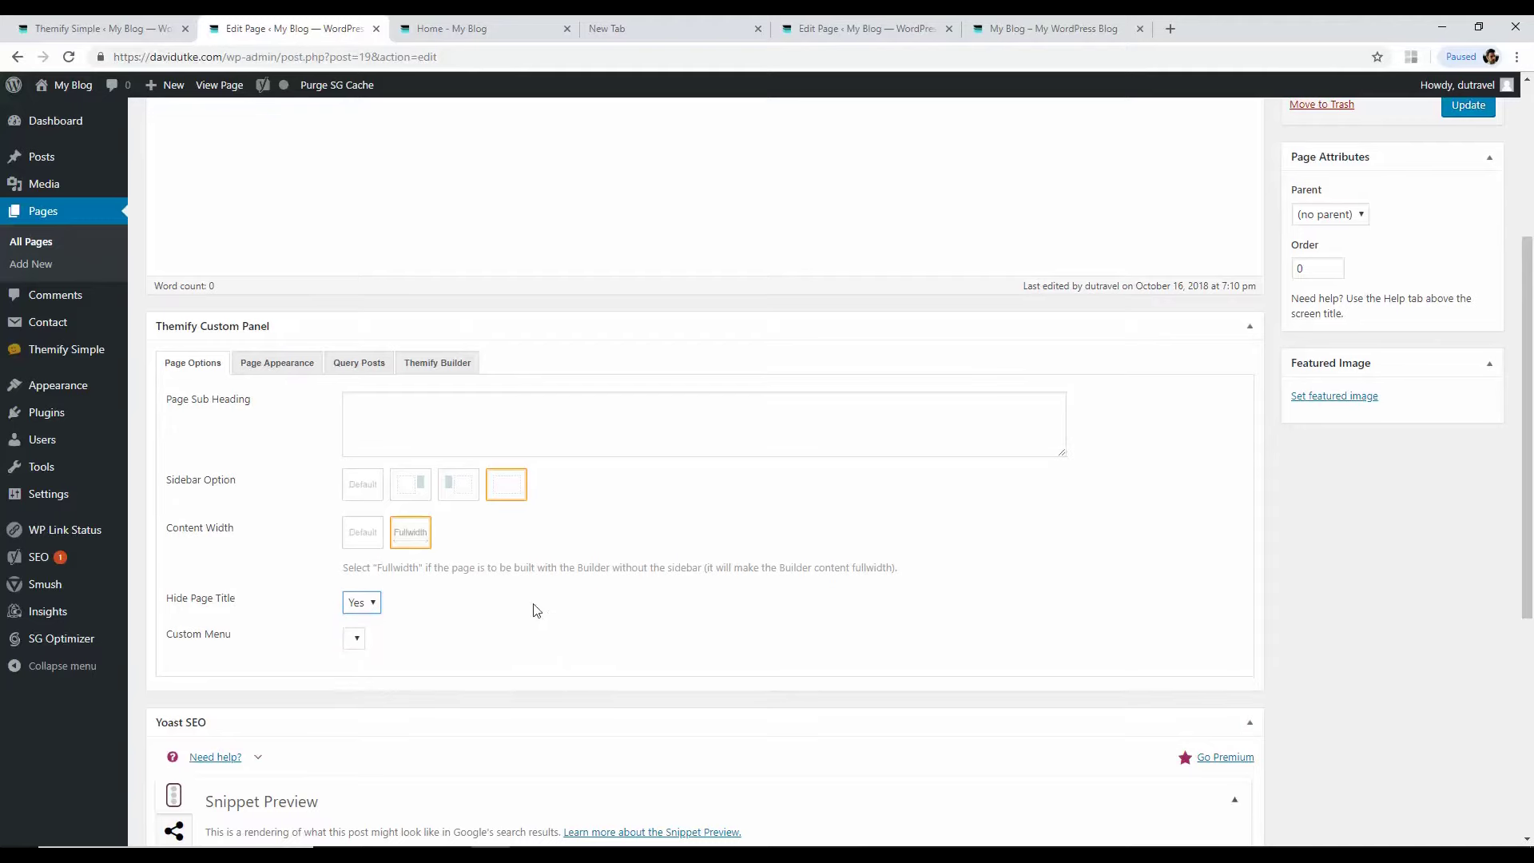
# Step: Save the Home page in Themify Builder, update the page and reload the live homepage
pyautogui.scroll(2, 707, 532)
pyautogui.click(426, 530)
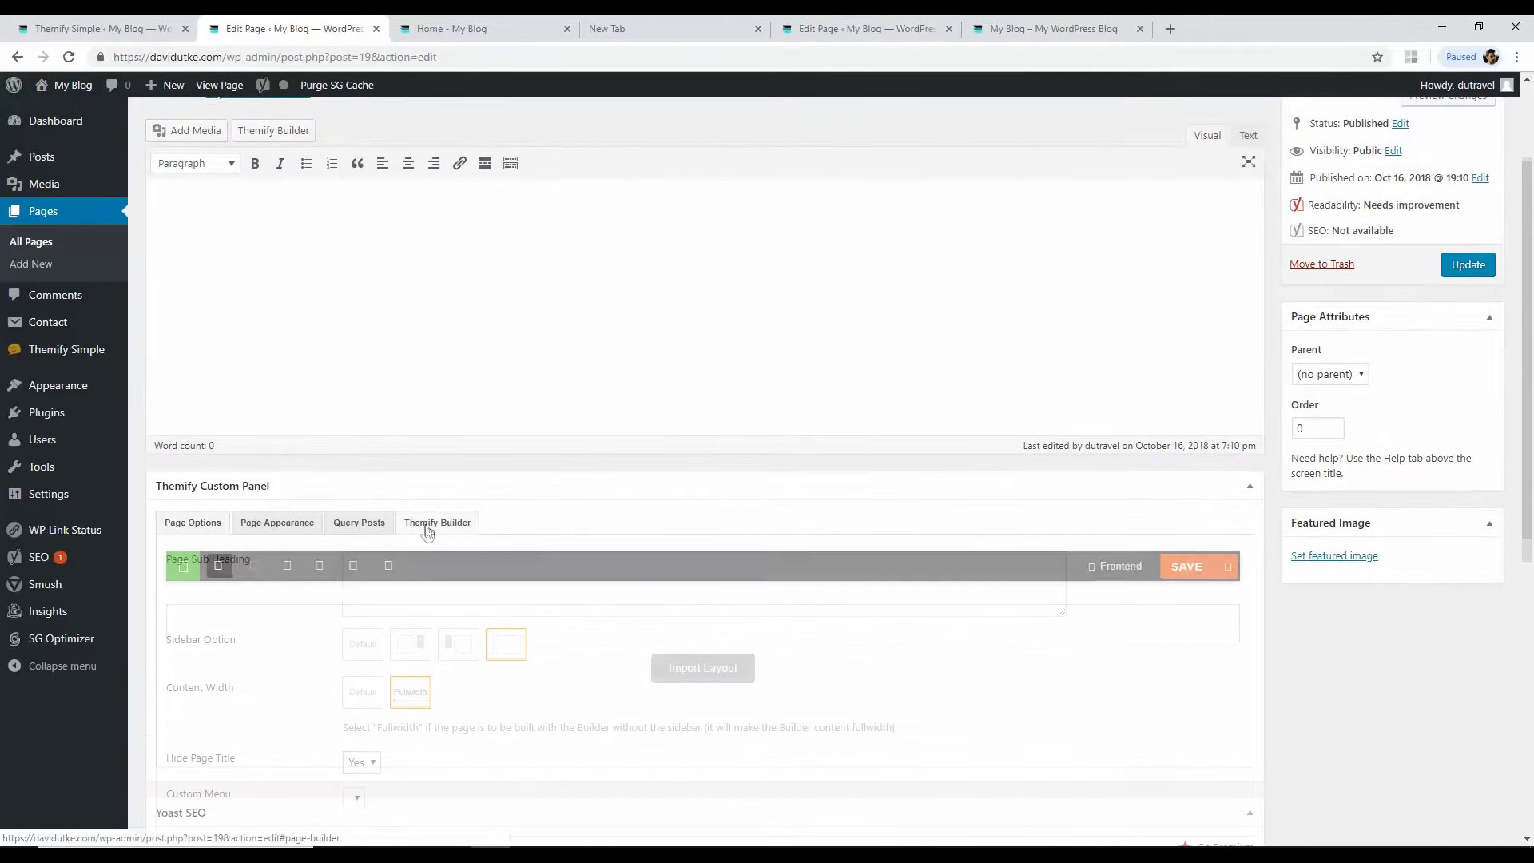
pyautogui.click(1176, 568)
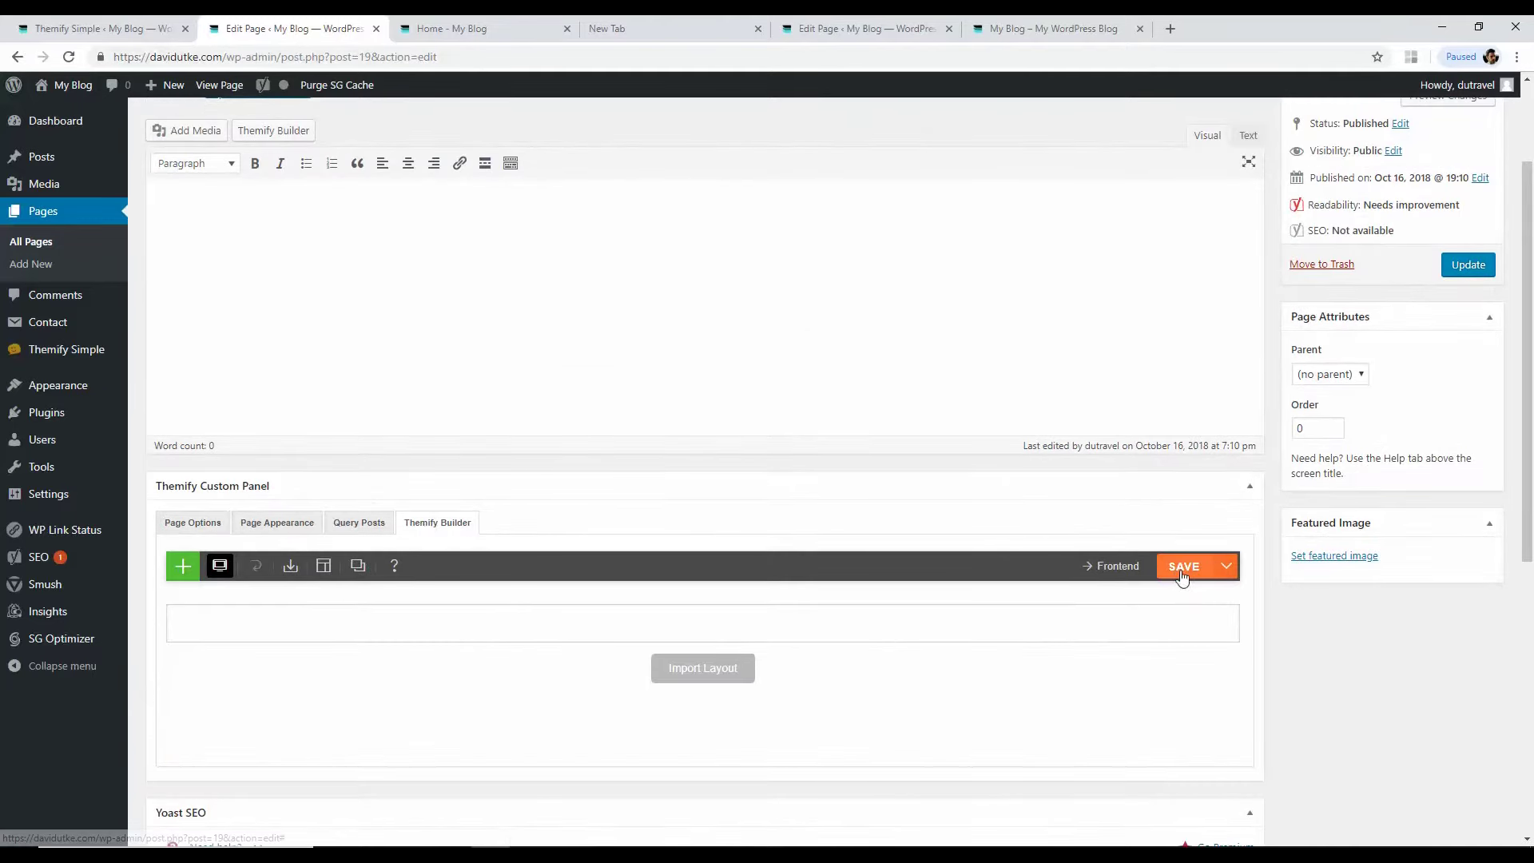
pyautogui.click(1455, 272)
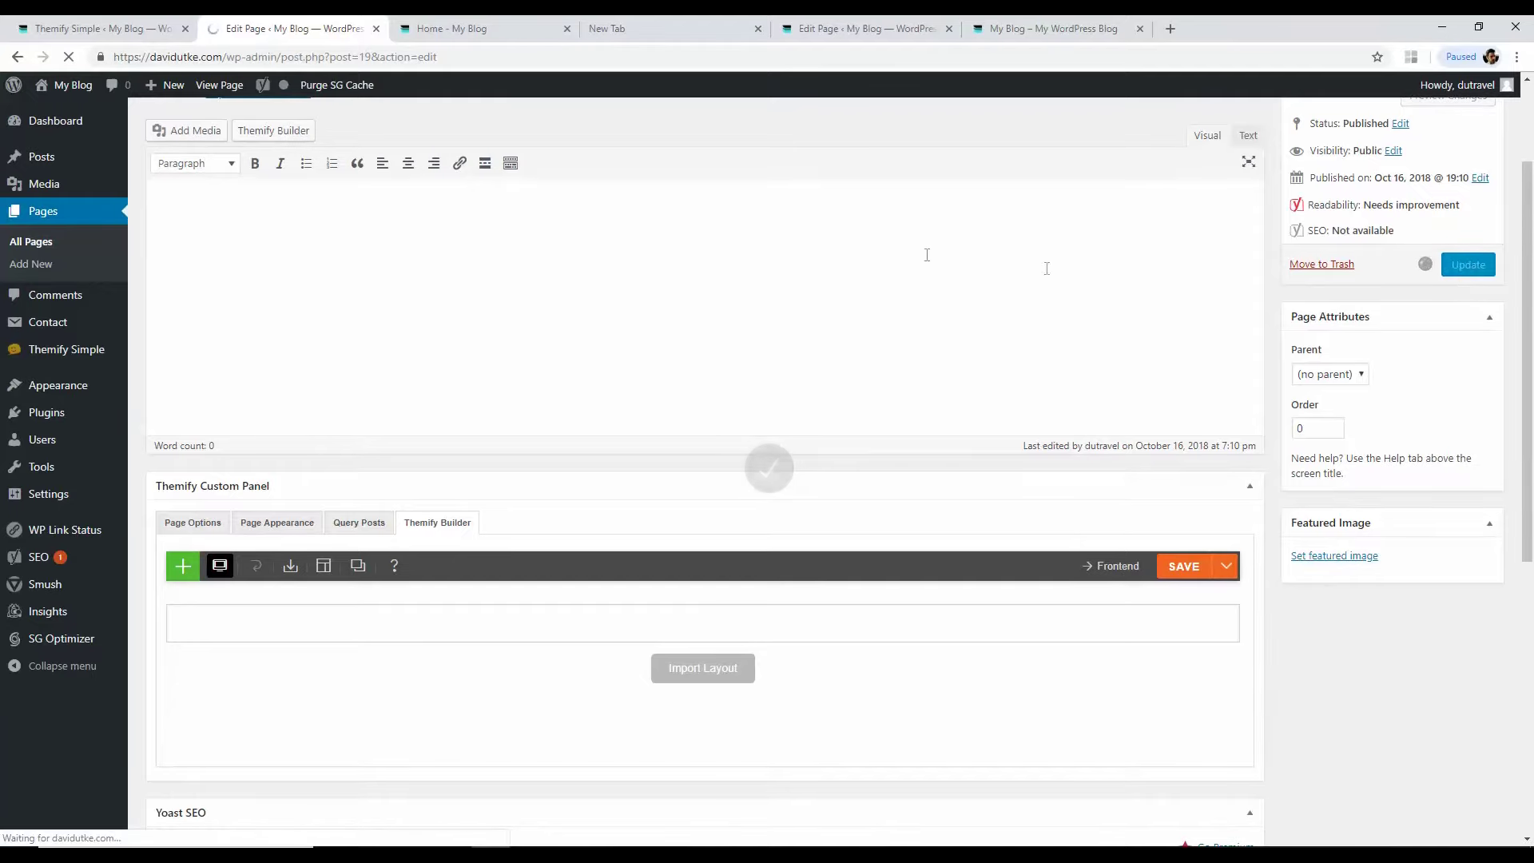
pyautogui.click(451, 28)
pyautogui.click(67, 58)
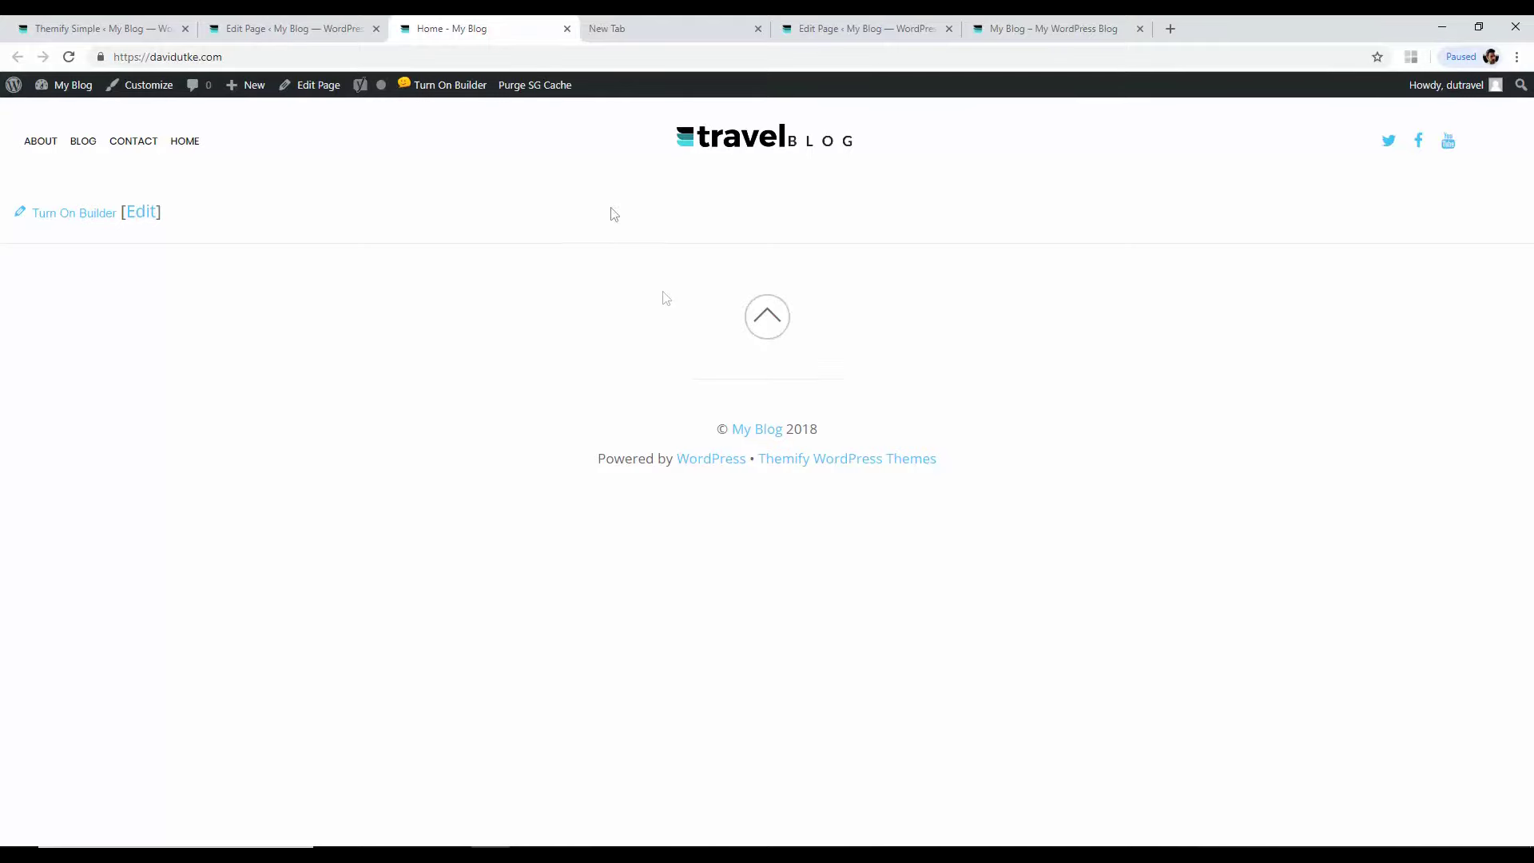
# Step: Review the Home page's header background options under Page Appearance against the header on the live homepage
pyautogui.click(307, 28)
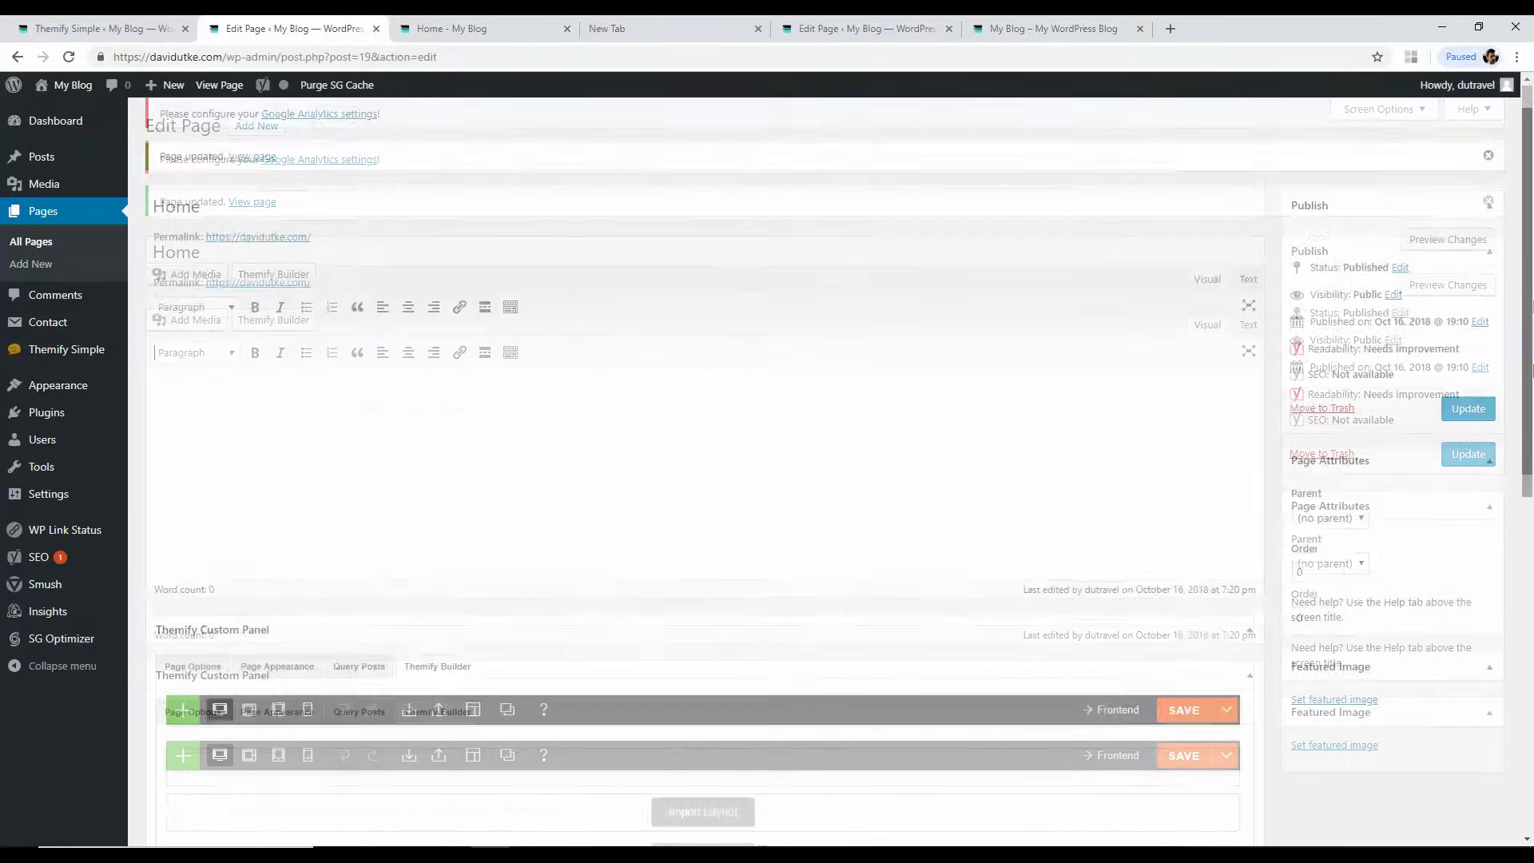
pyautogui.scroll(-4, 687, 415)
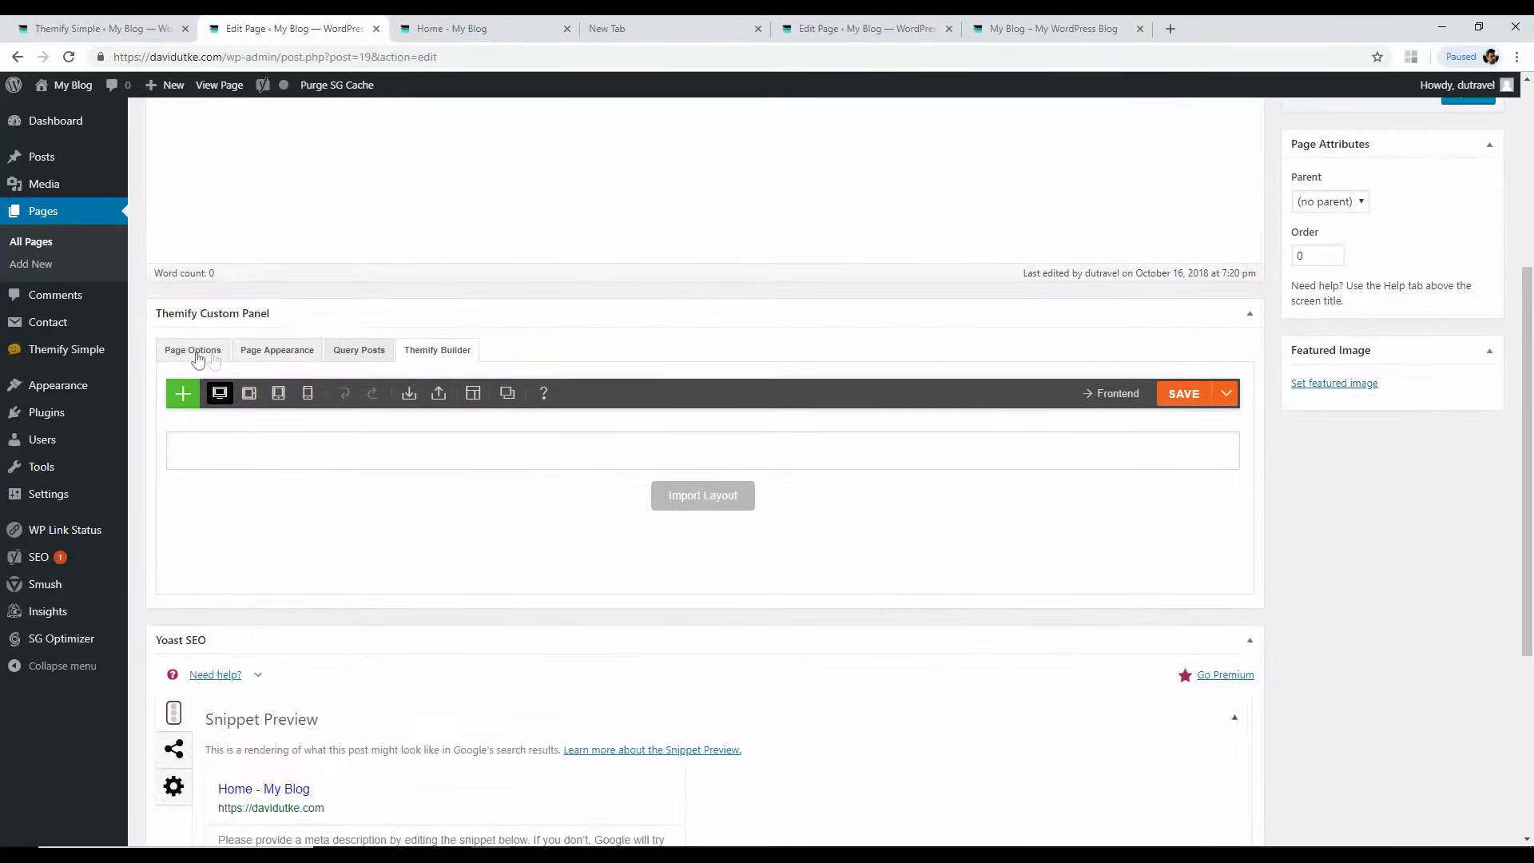
pyautogui.click(260, 350)
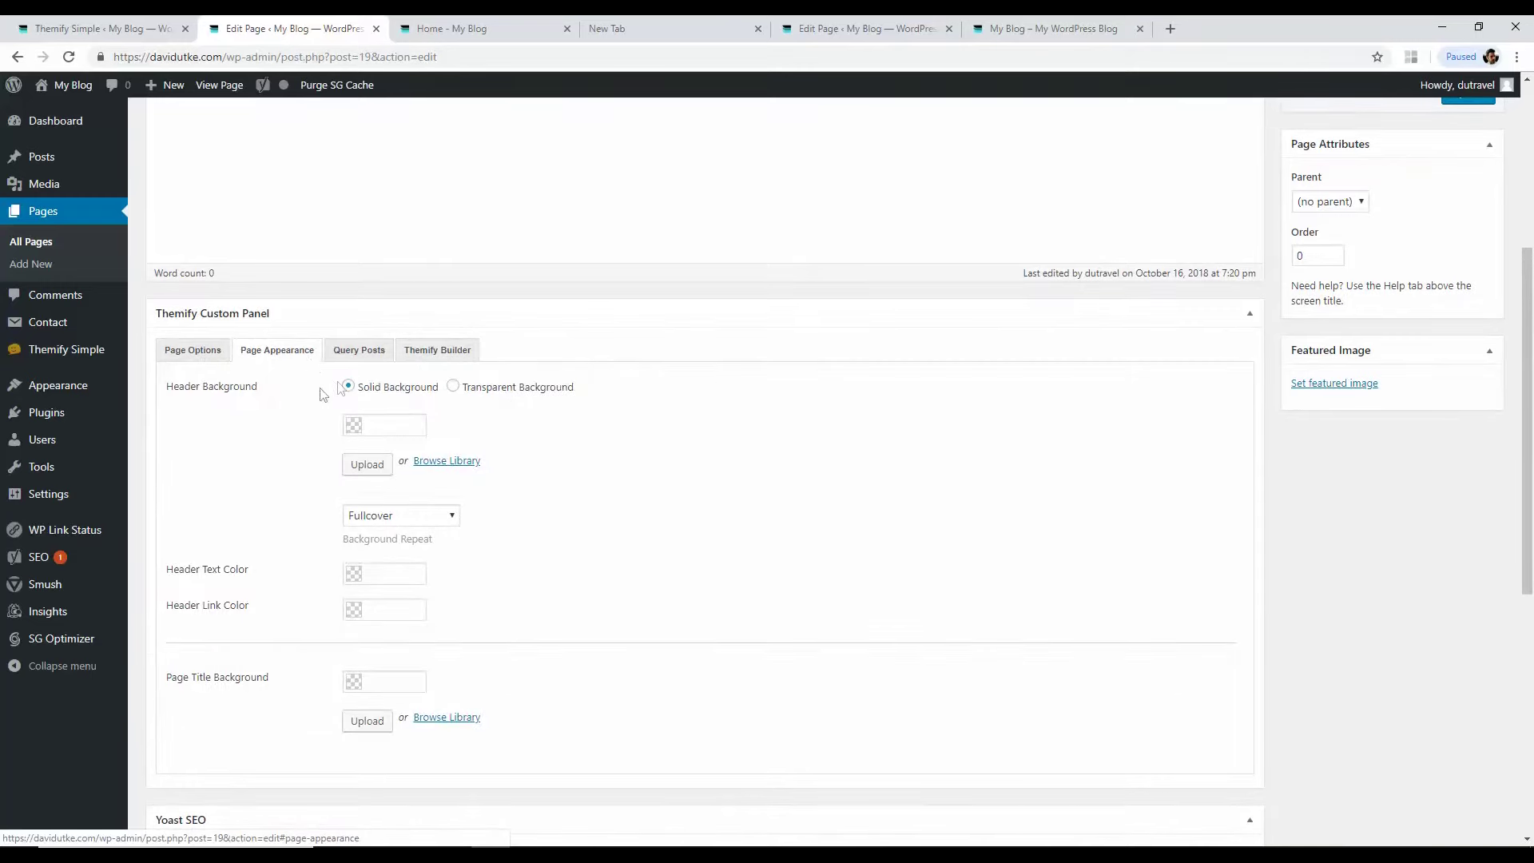
pyautogui.click(488, 26)
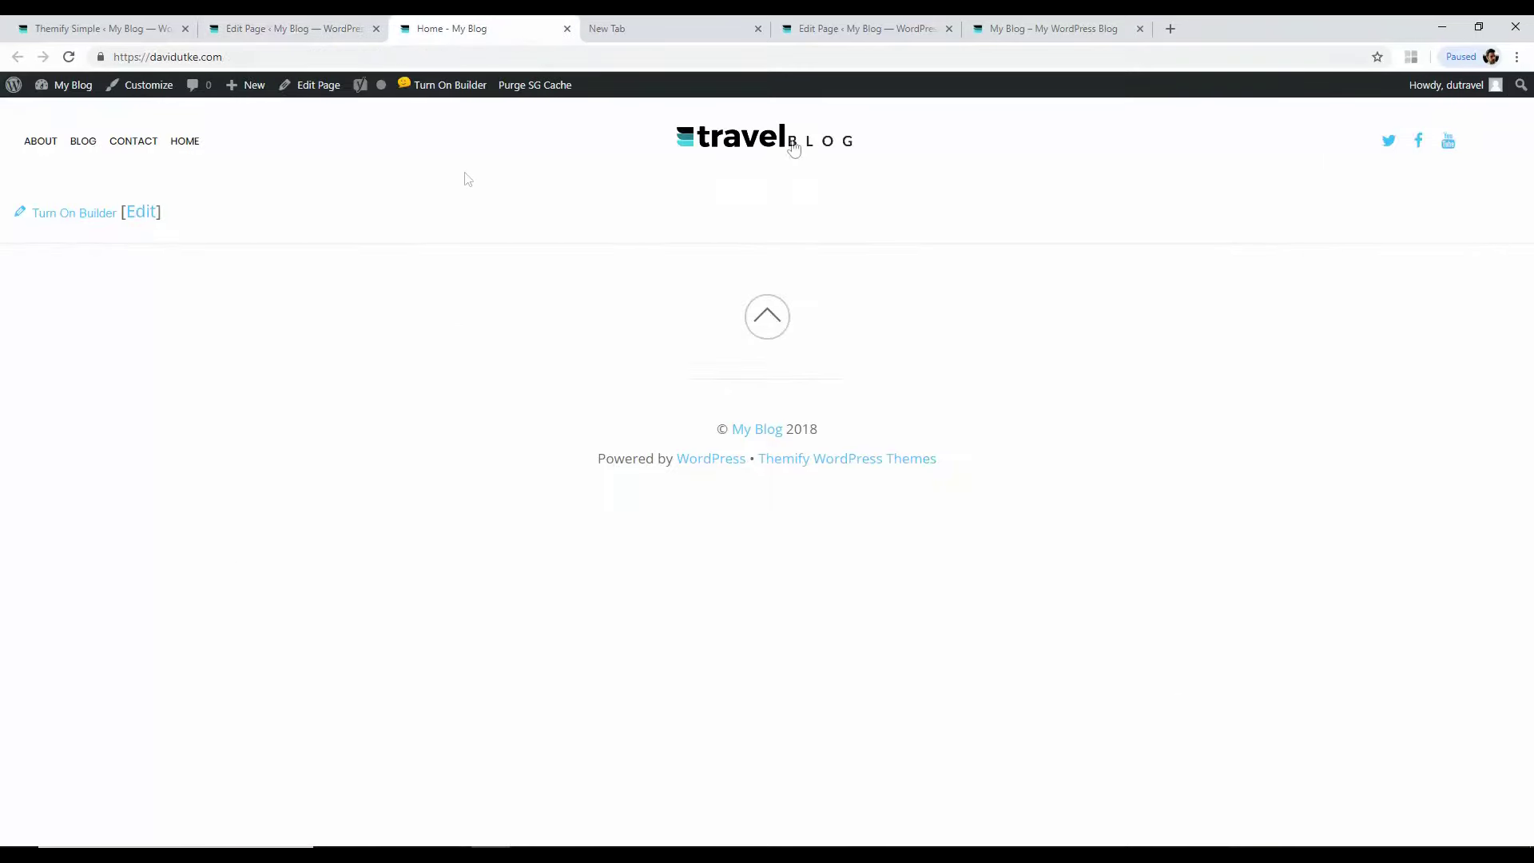
pyautogui.click(238, 26)
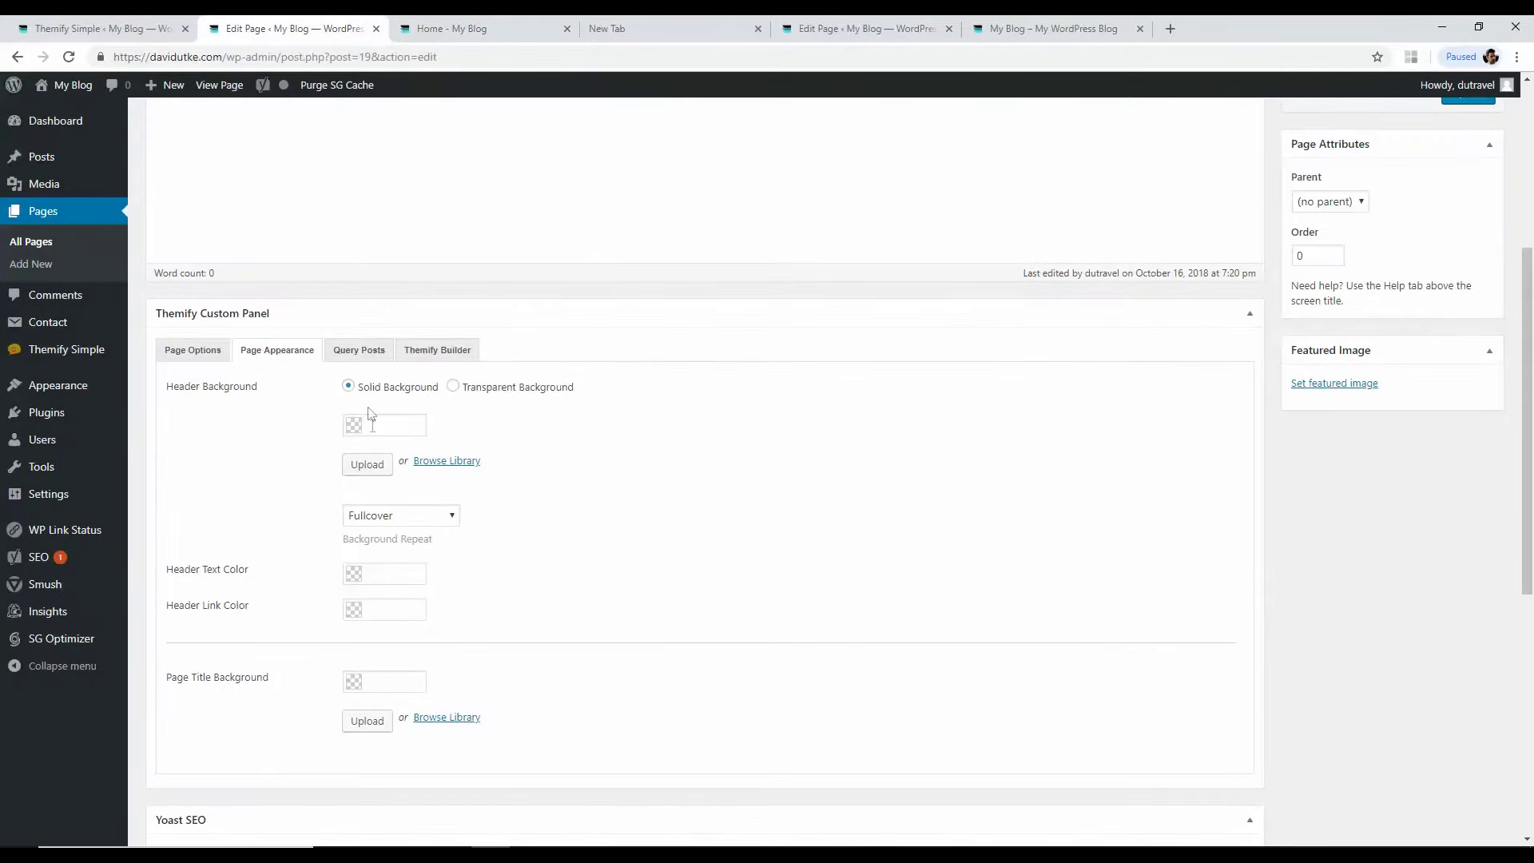
pyautogui.click(464, 24)
pyautogui.click(292, 24)
# Step: Examine how the header of the finished travel site looks over the page content
pyautogui.click(918, 30)
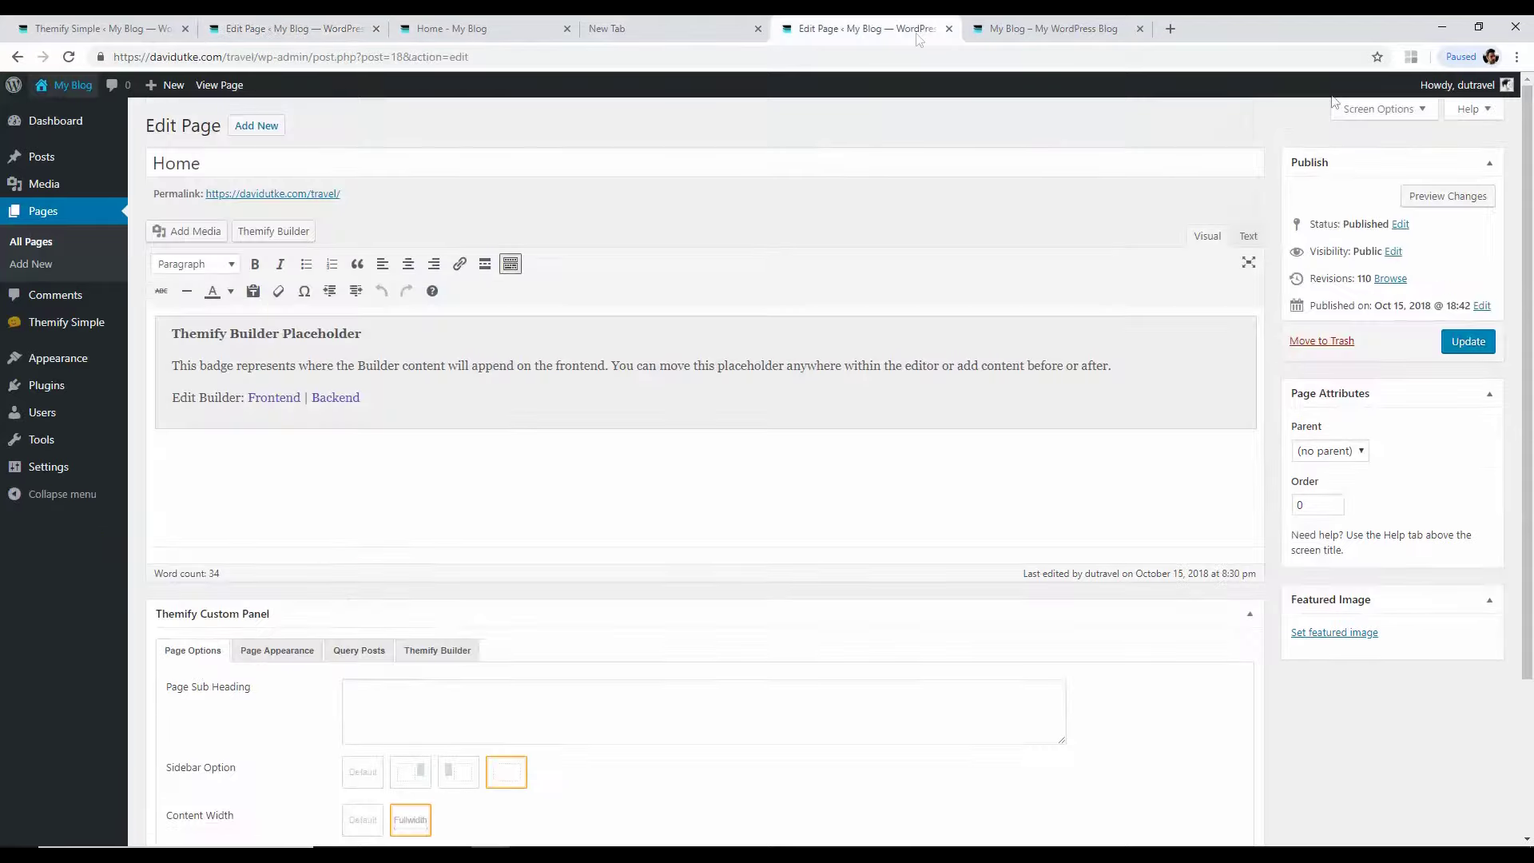
pyautogui.click(1047, 29)
pyautogui.scroll(-2, 1274, 136)
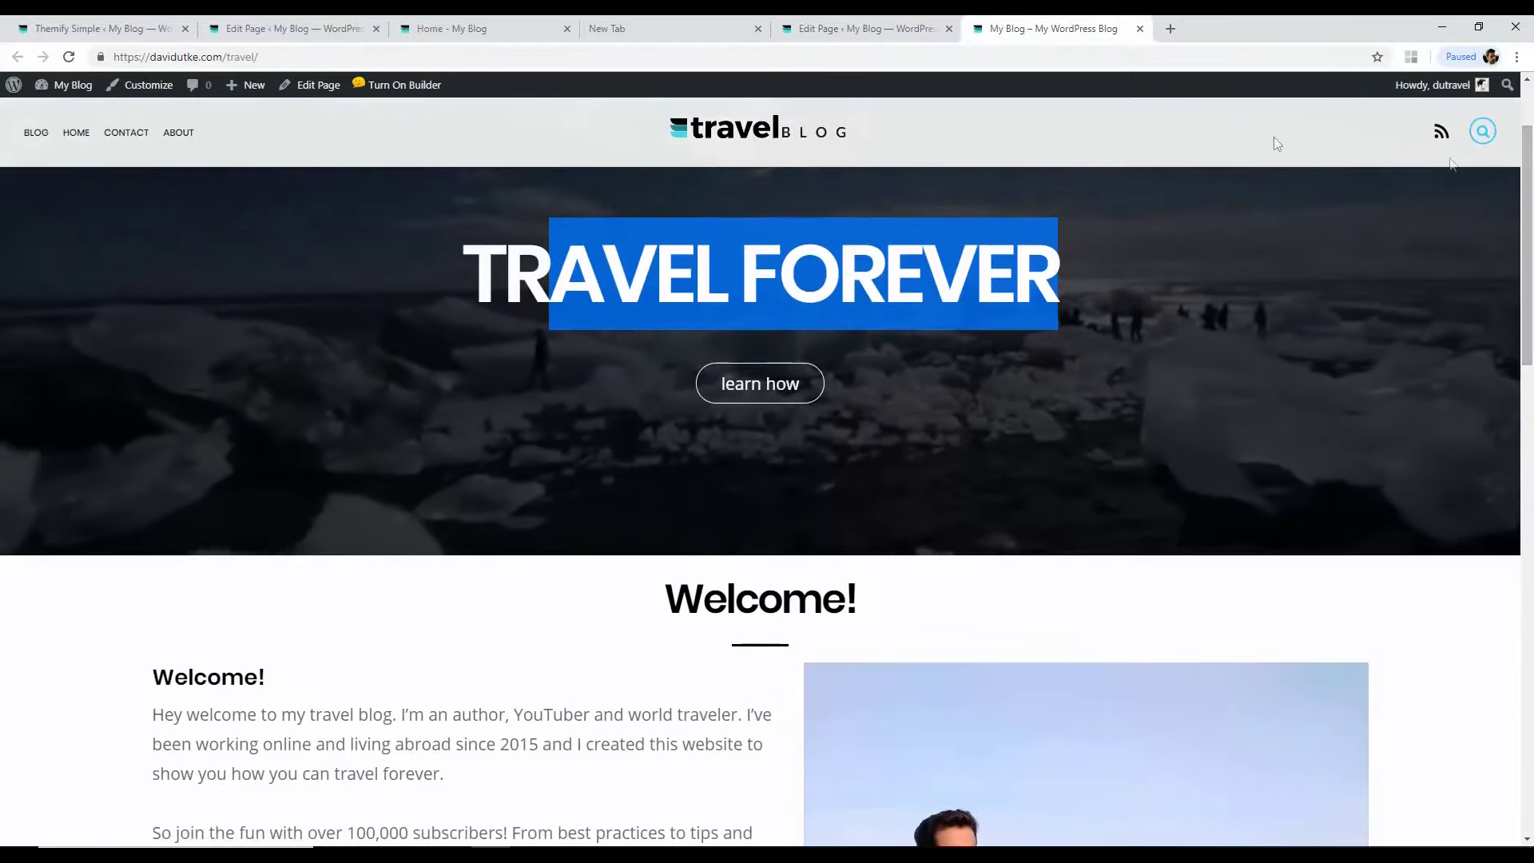
# Step: Compare the finished travel site's header while scrolling with the Home page's header background options under Page Appearance
pyautogui.scroll(-1, 1373, 189)
pyautogui.scroll(2, 1495, 194)
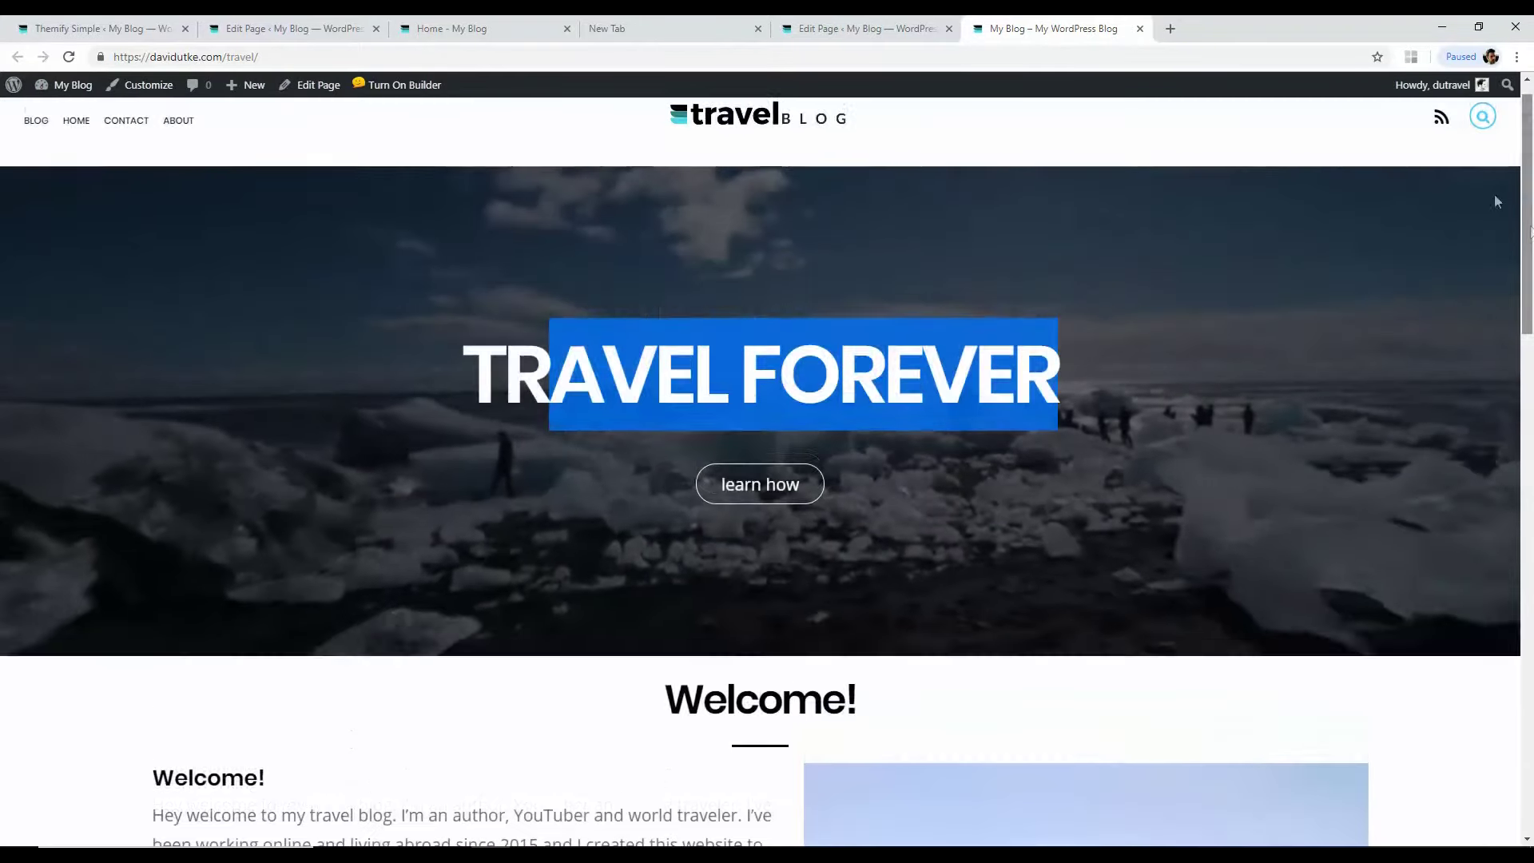
pyautogui.scroll(-2, 1494, 195)
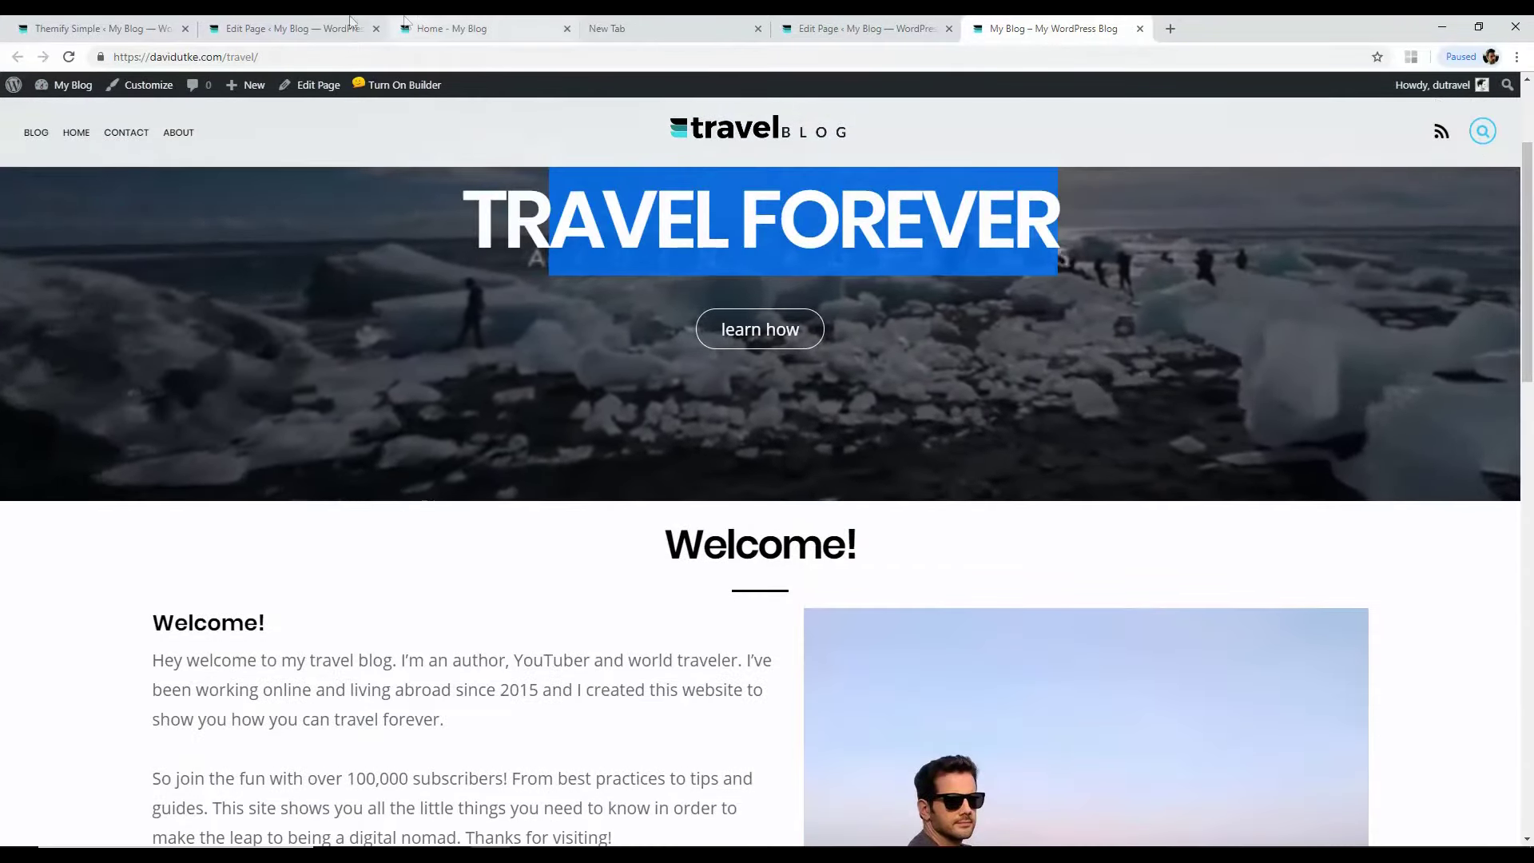
pyautogui.click(151, 25)
pyautogui.click(279, 25)
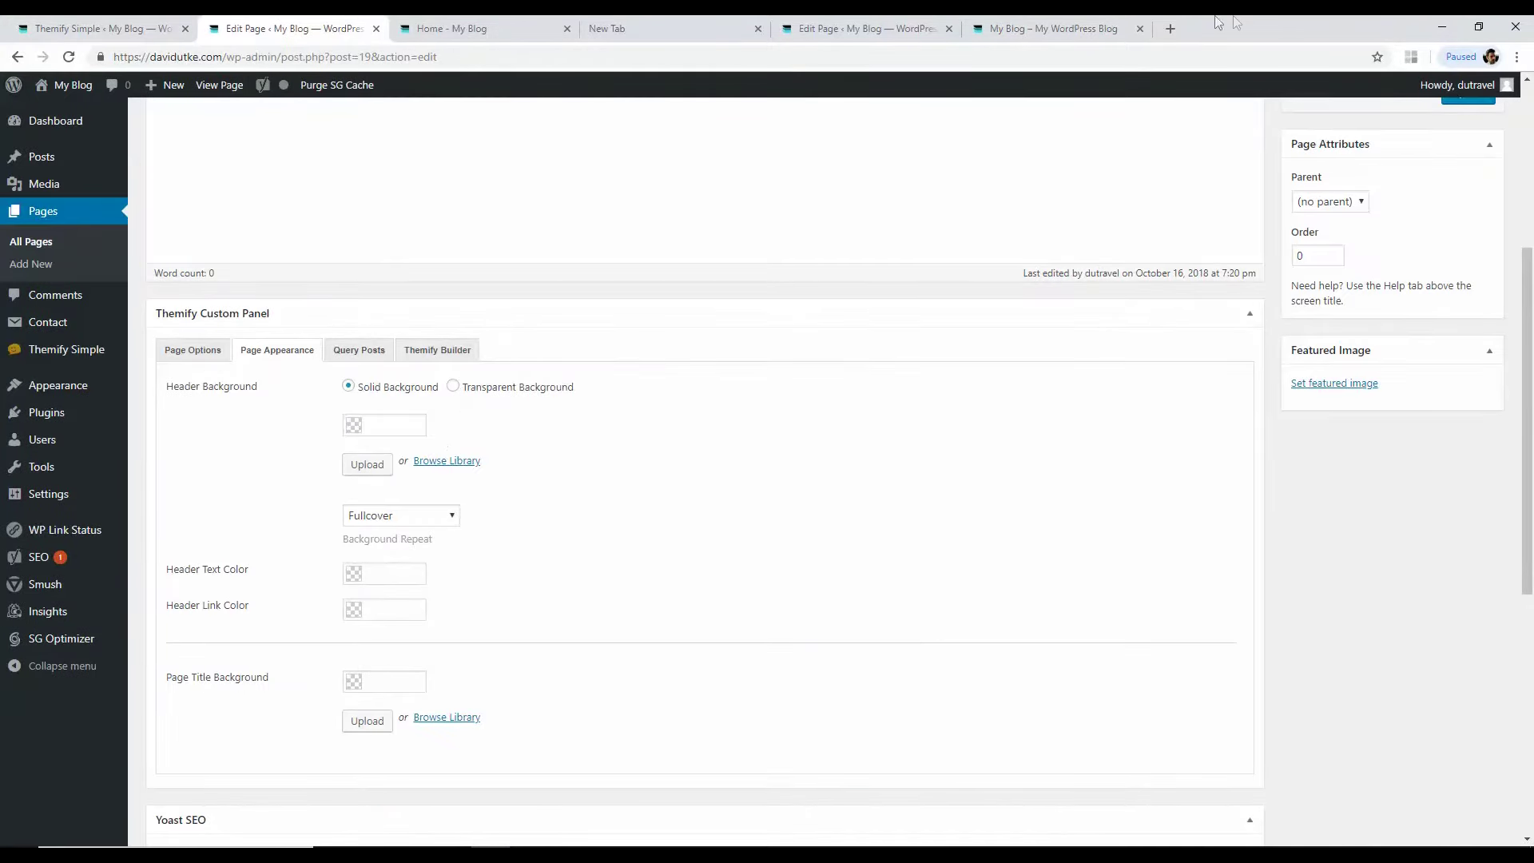
pyautogui.click(1095, 28)
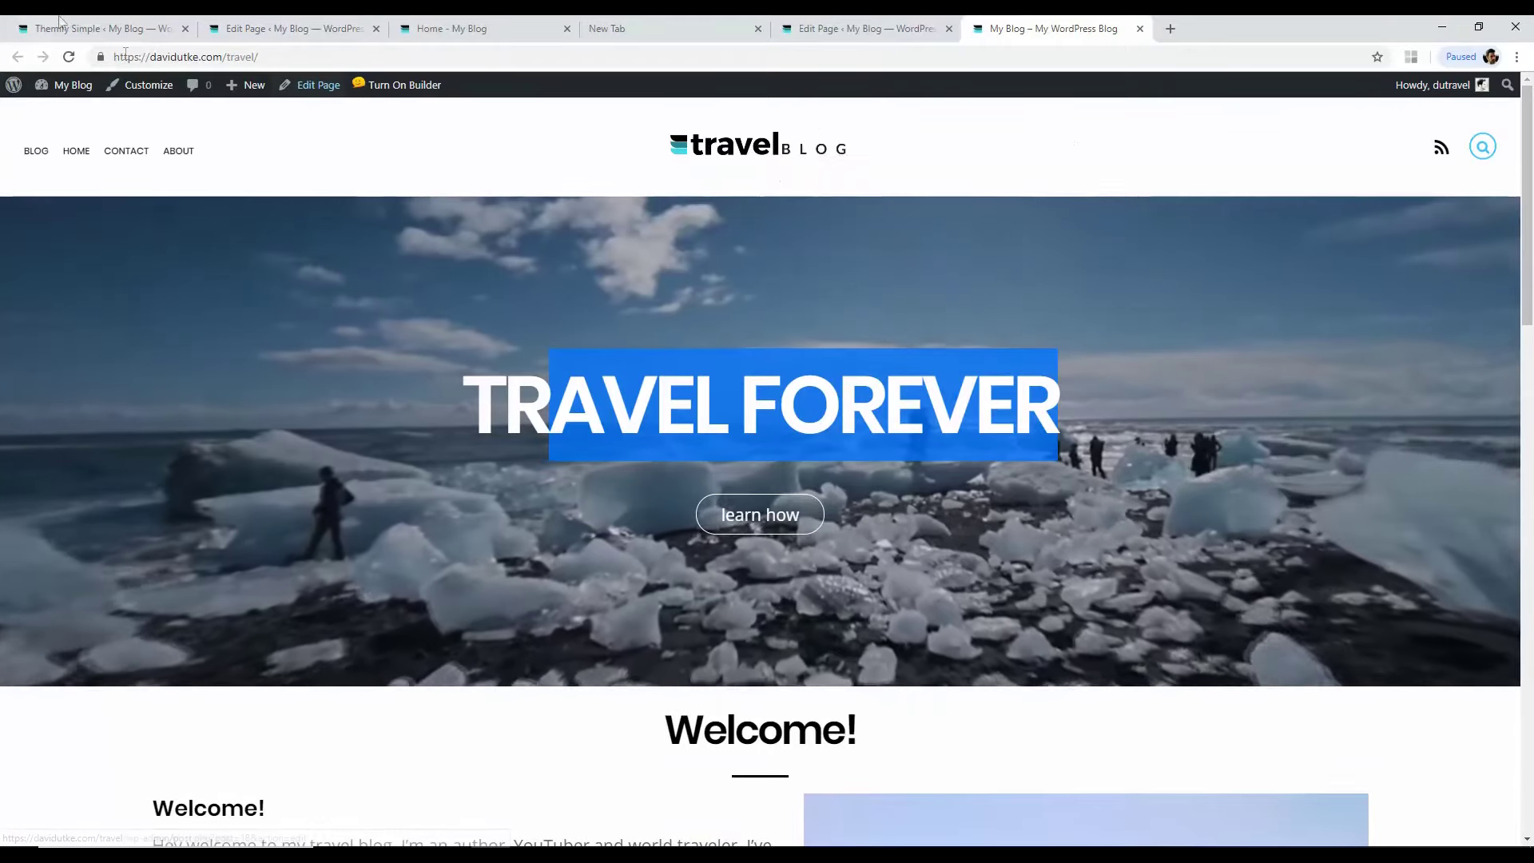
pyautogui.click(278, 28)
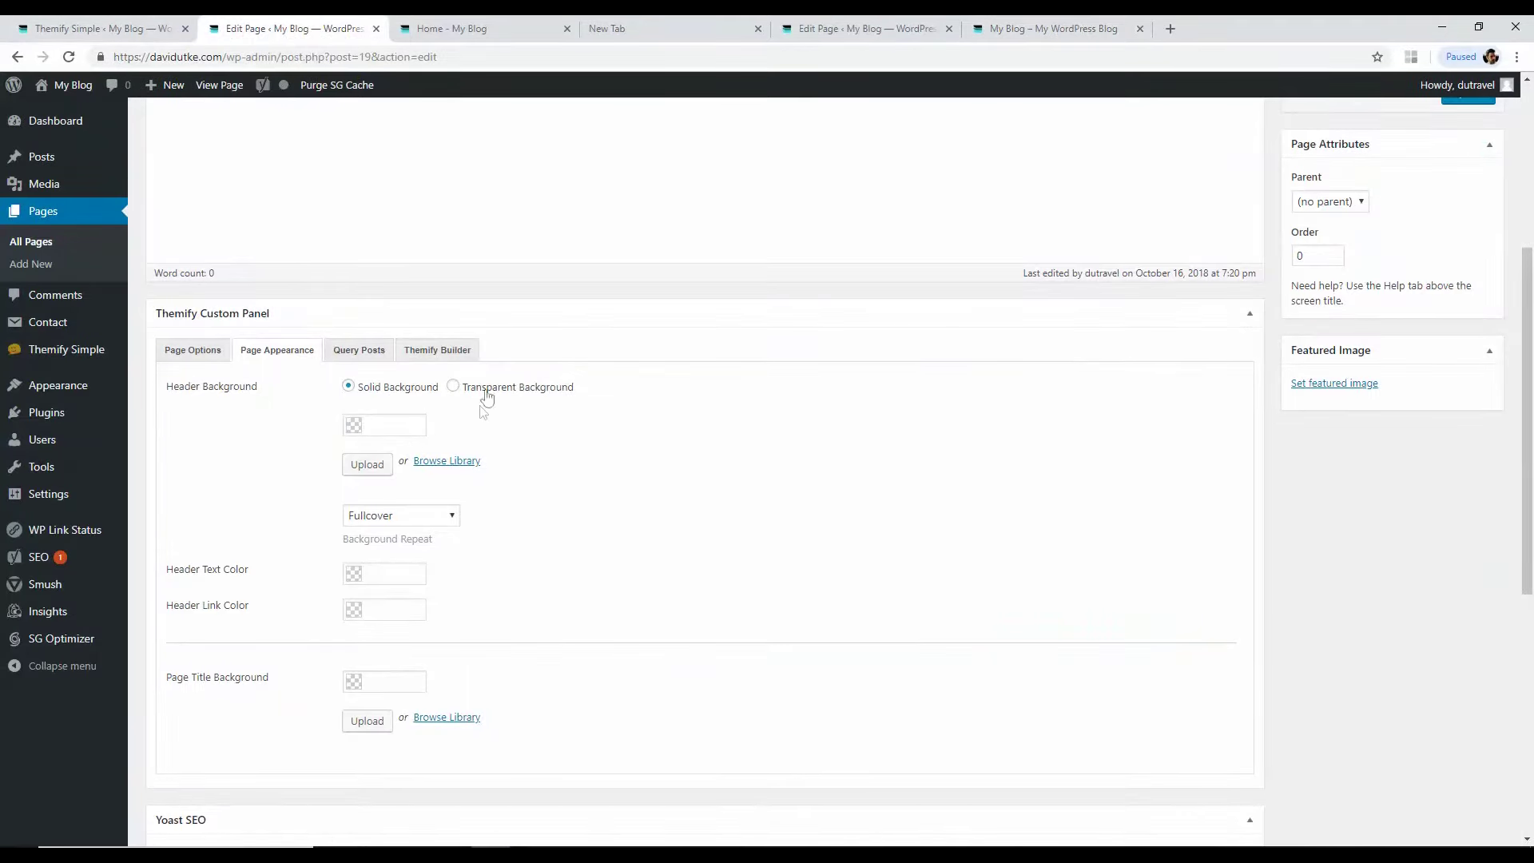
# Step: Open Themify Builder for the Home page and check the hero heading on the finished travel site
pyautogui.click(460, 356)
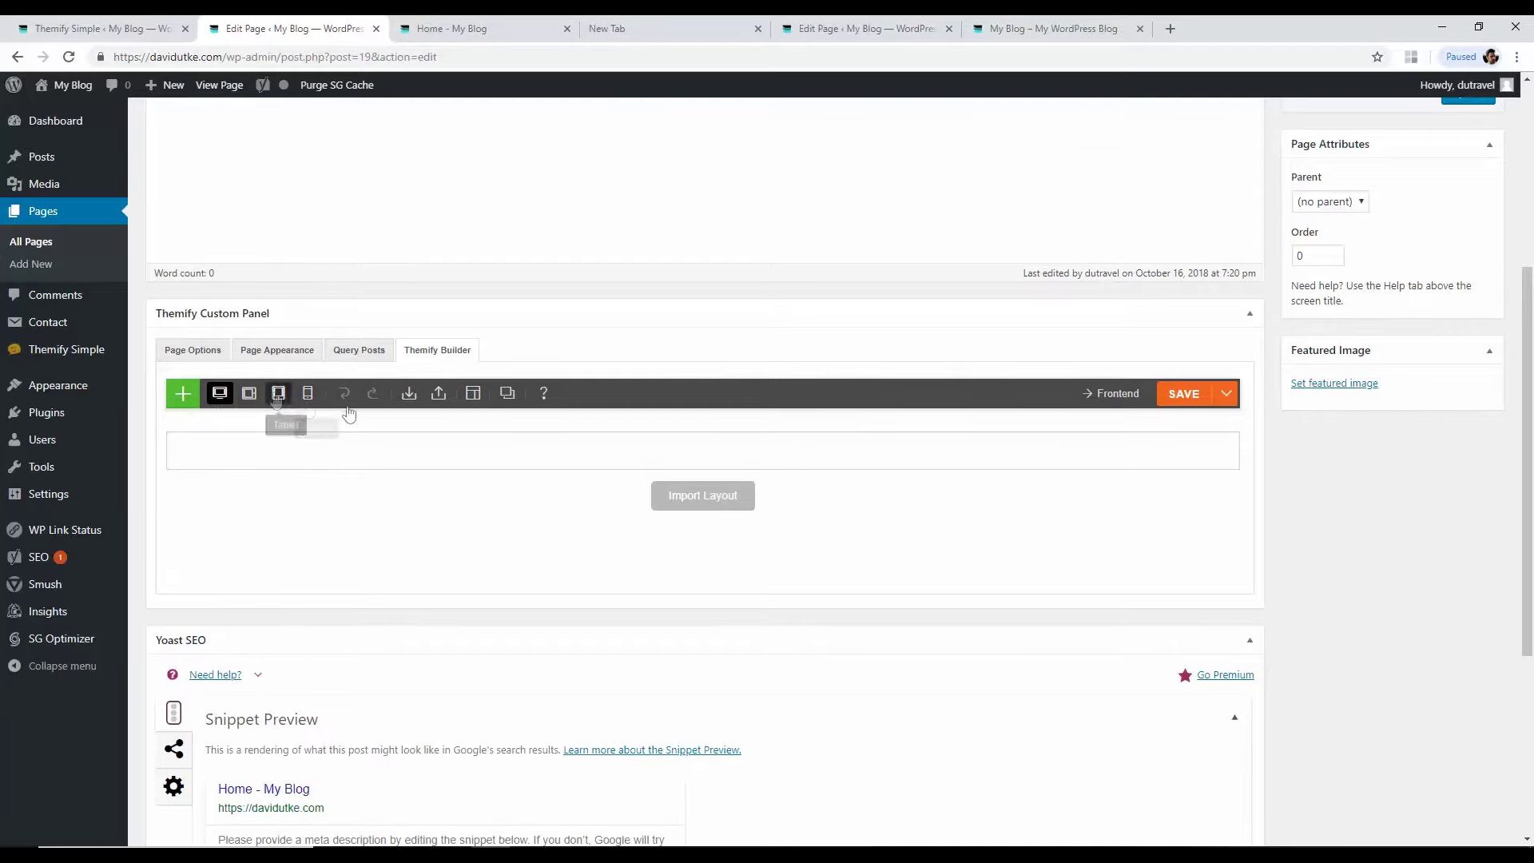
pyautogui.click(182, 394)
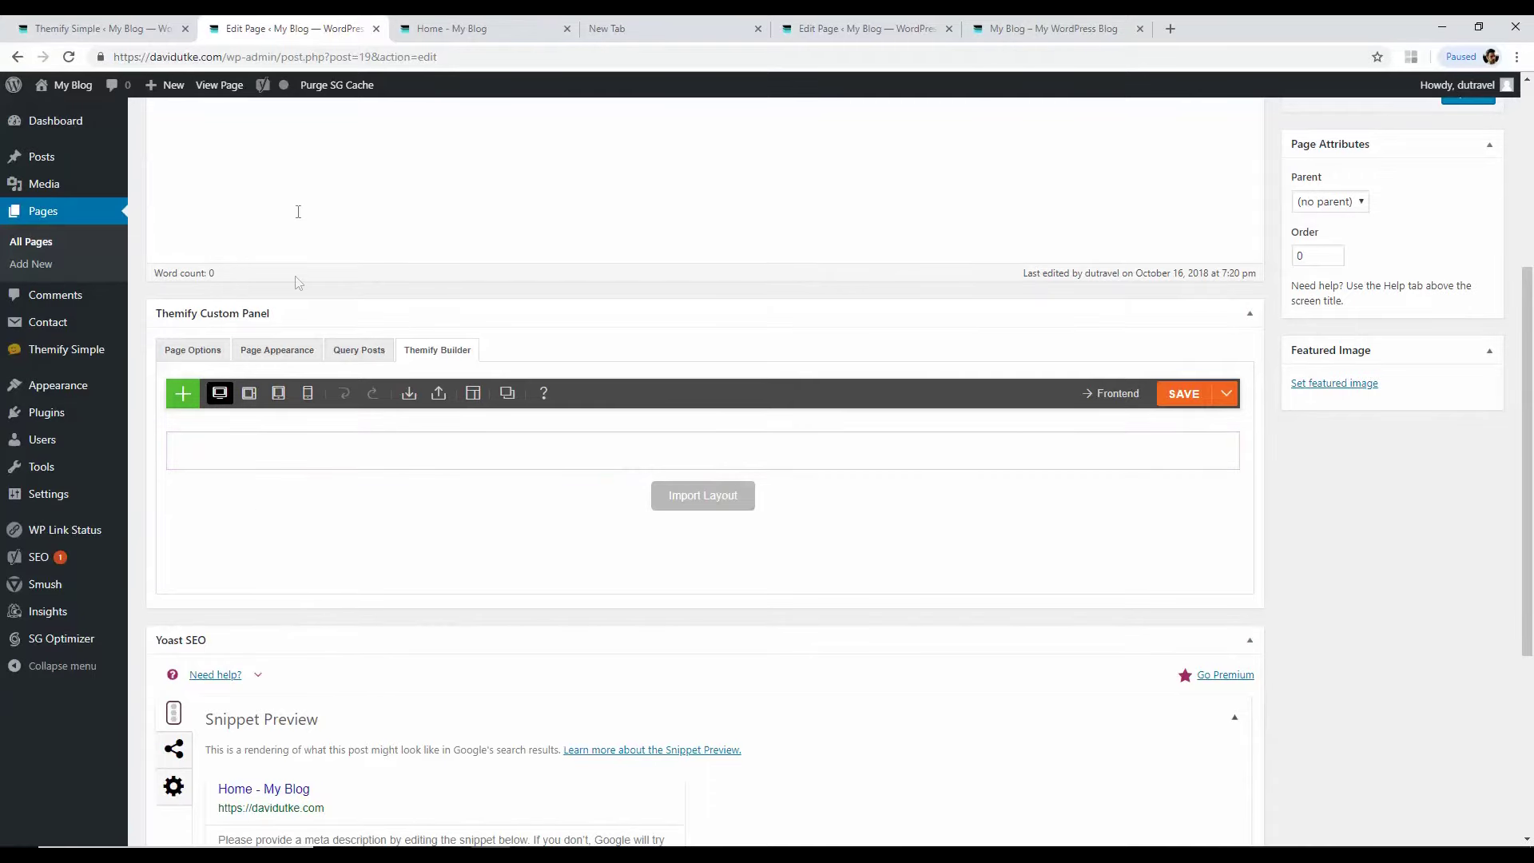
pyautogui.click(871, 28)
pyautogui.click(1047, 28)
pyautogui.moveTo(1060, 409); pyautogui.dragTo(457, 409)
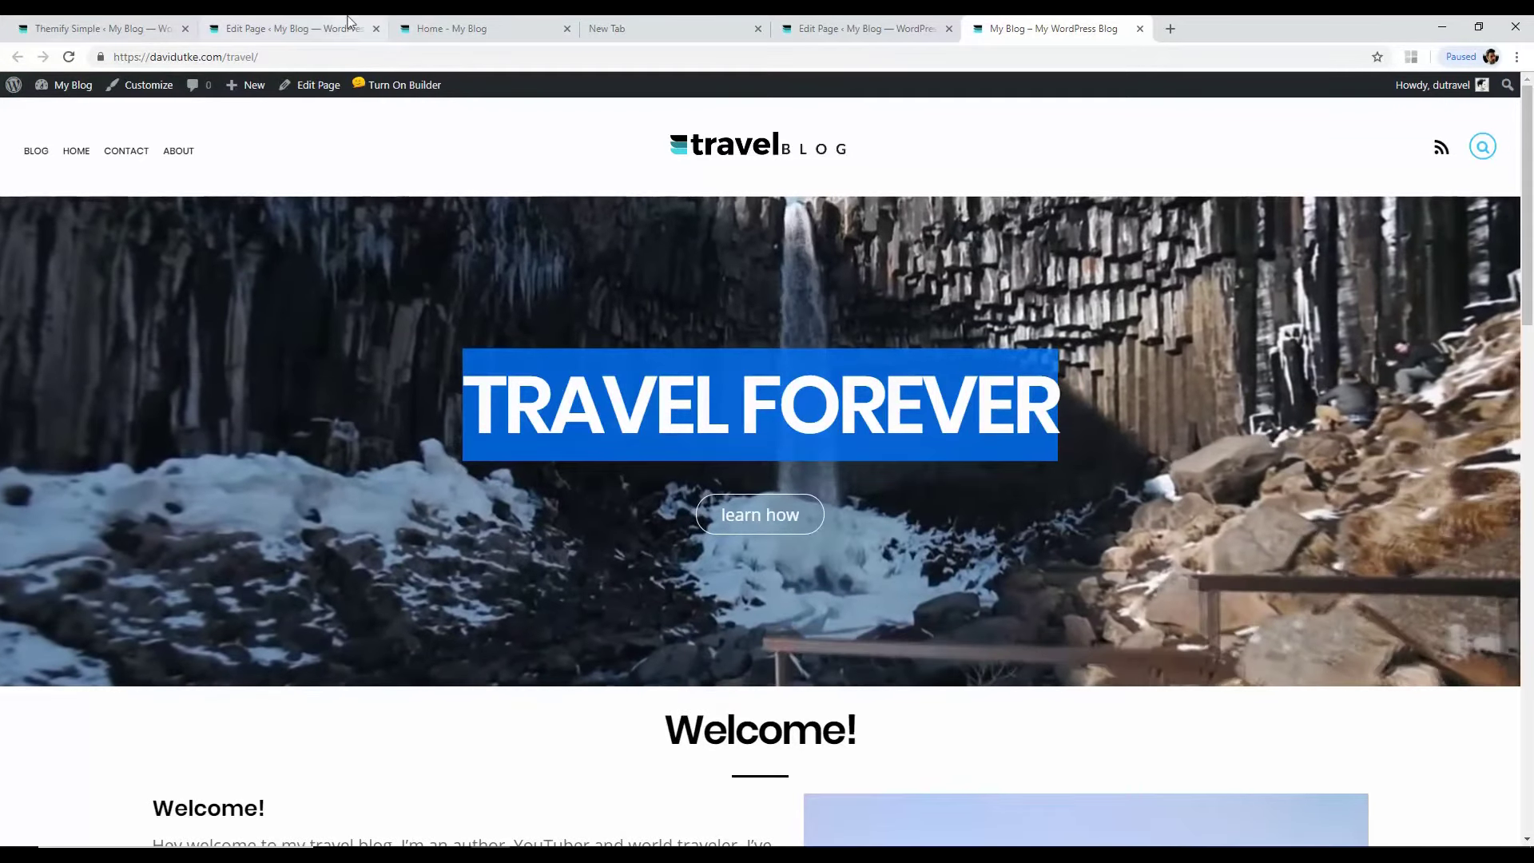
# Step: Add a Text module to the Home page layout and replace its placeholder content with "TRAVEL FOREVER"
pyautogui.click(287, 28)
pyautogui.click(183, 400)
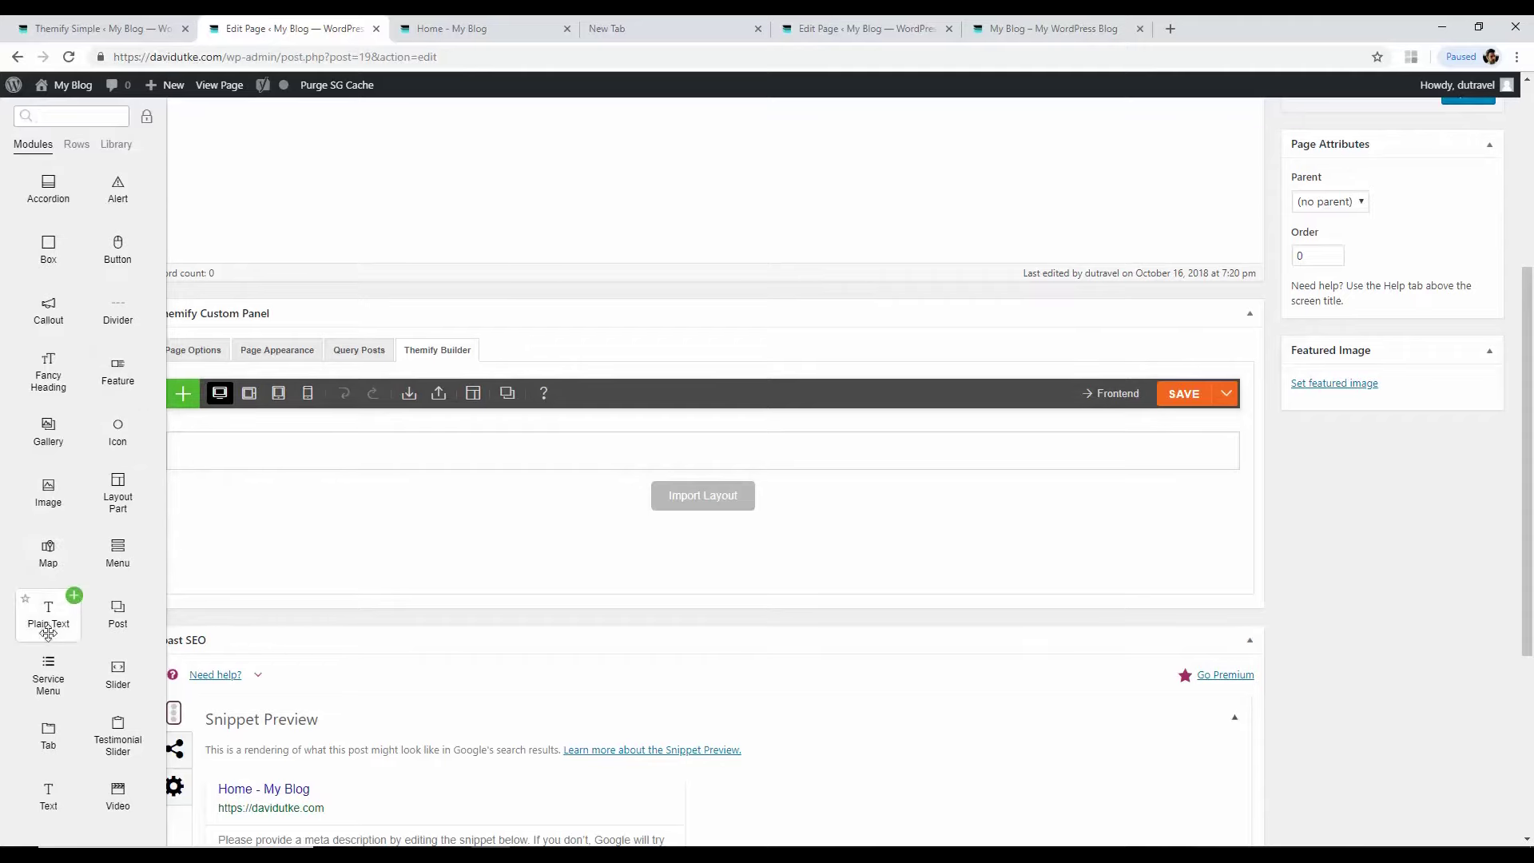
pyautogui.click(74, 777)
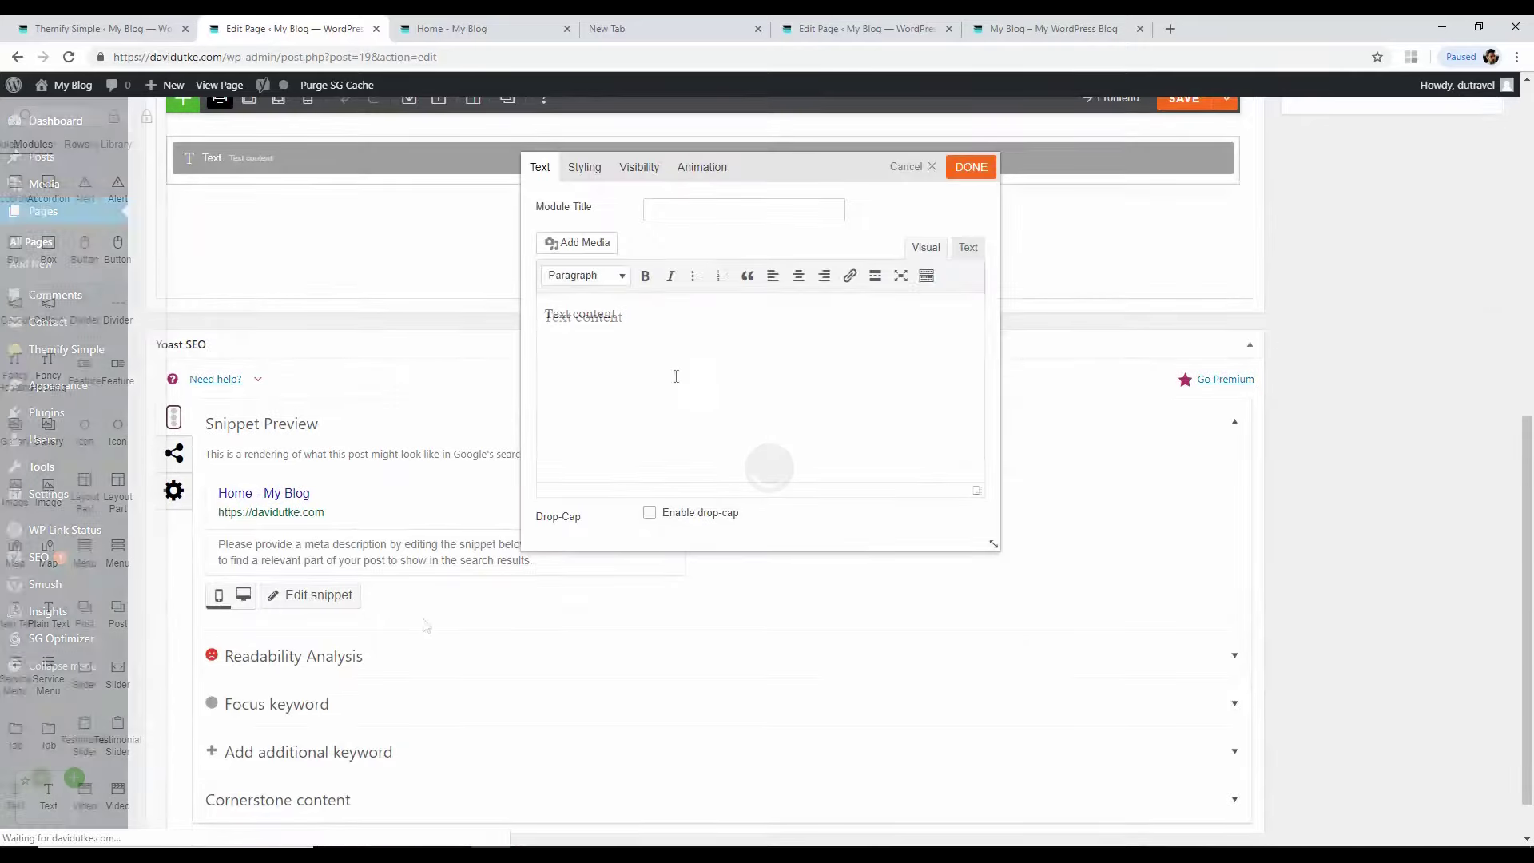
pyautogui.moveTo(646, 313); pyautogui.dragTo(515, 310)
pyautogui.press('BackSpace')
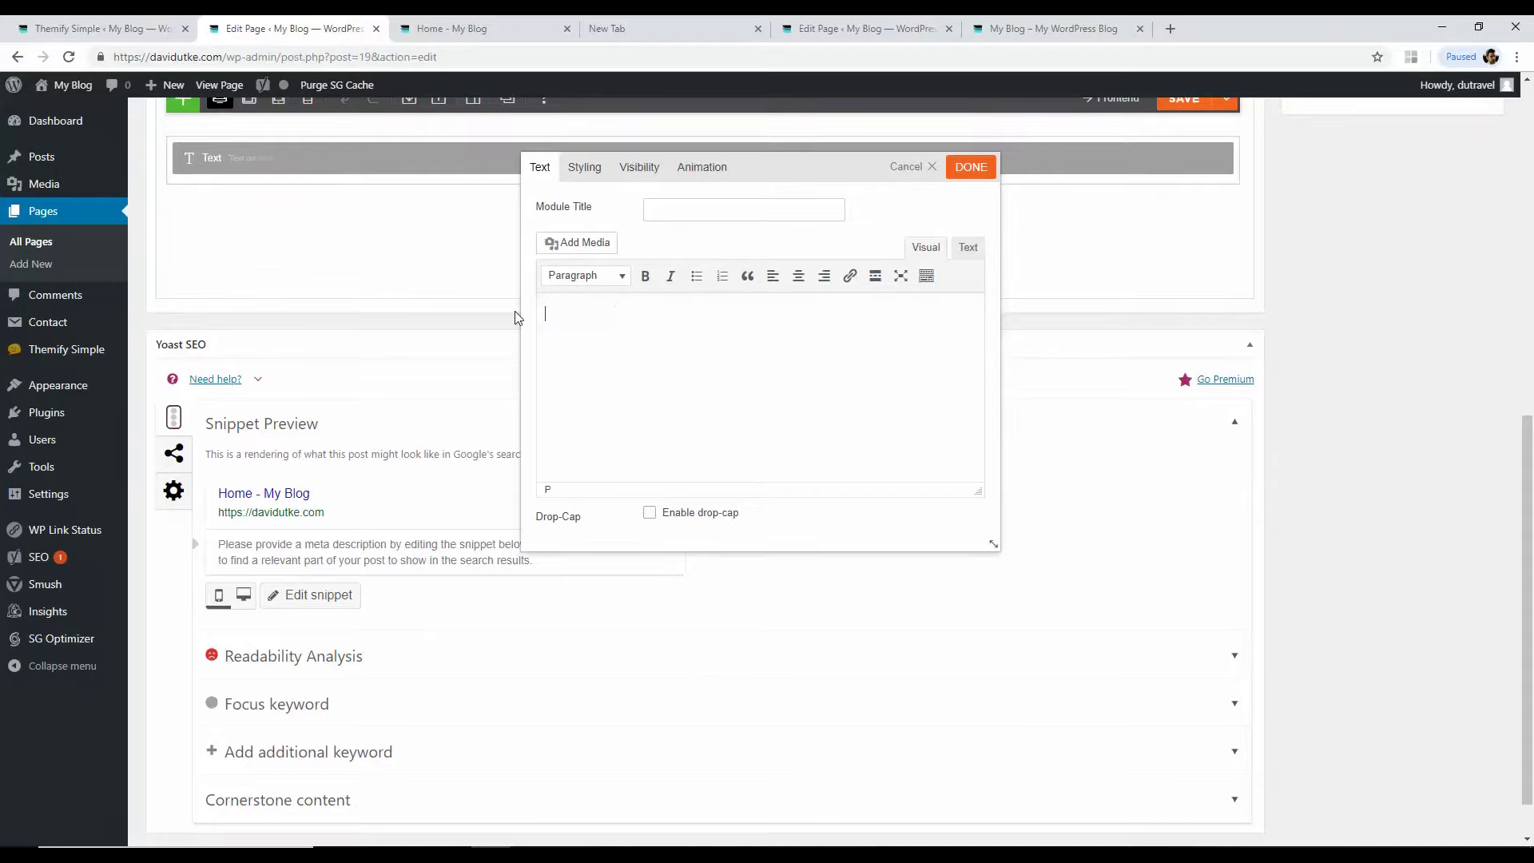
pyautogui.write('TRAVEL FOREVER')
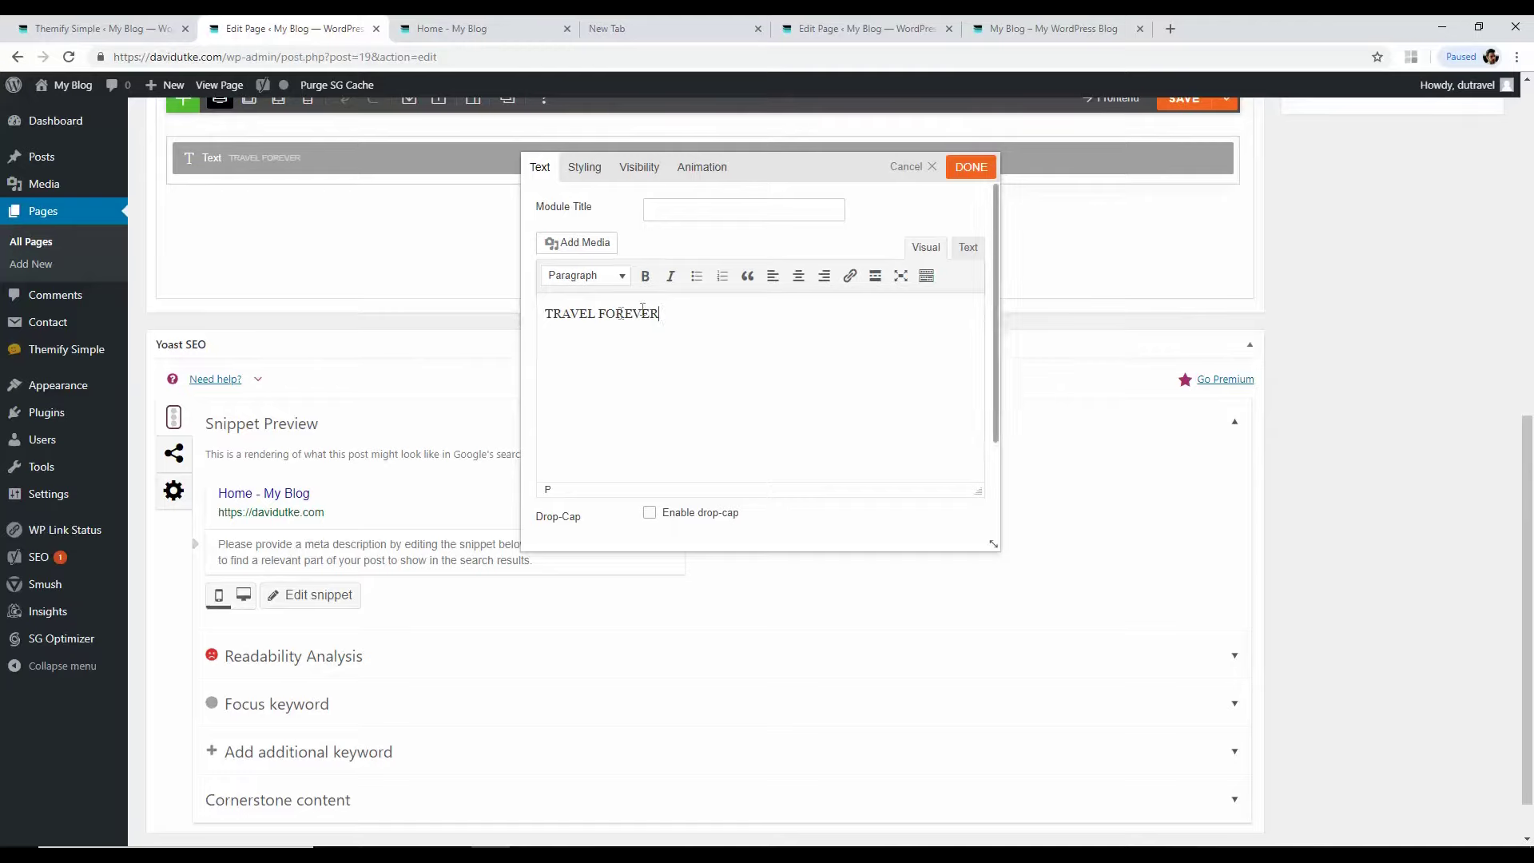
# Step: Center the TRAVEL FOREVER text, format it as Heading 1 and finish editing the Text module
pyautogui.hotkey('ctrl', 'a')
pyautogui.click(799, 275)
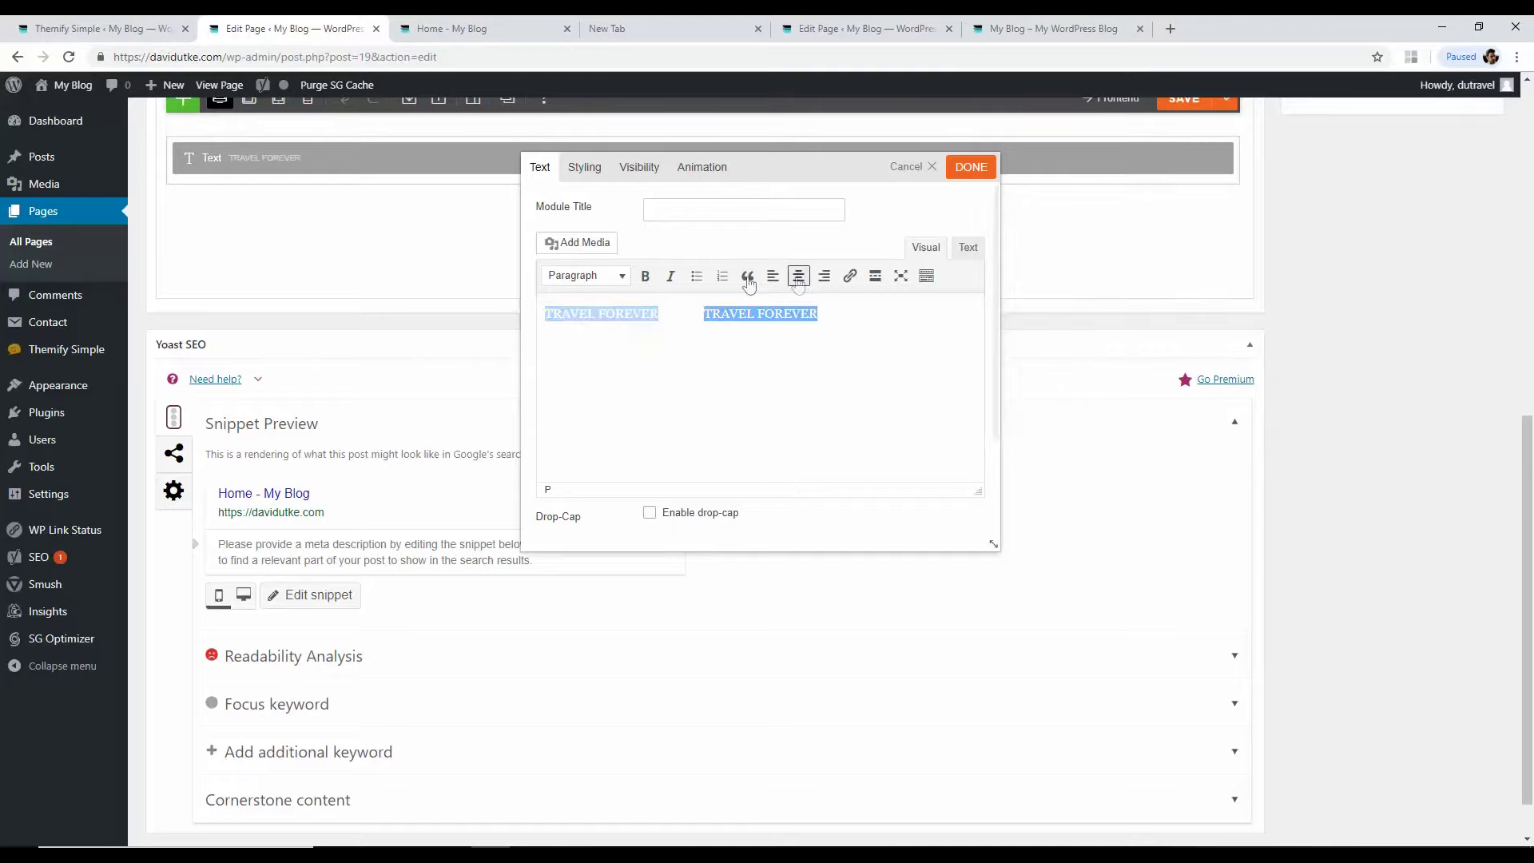
pyautogui.click(616, 286)
pyautogui.click(620, 336)
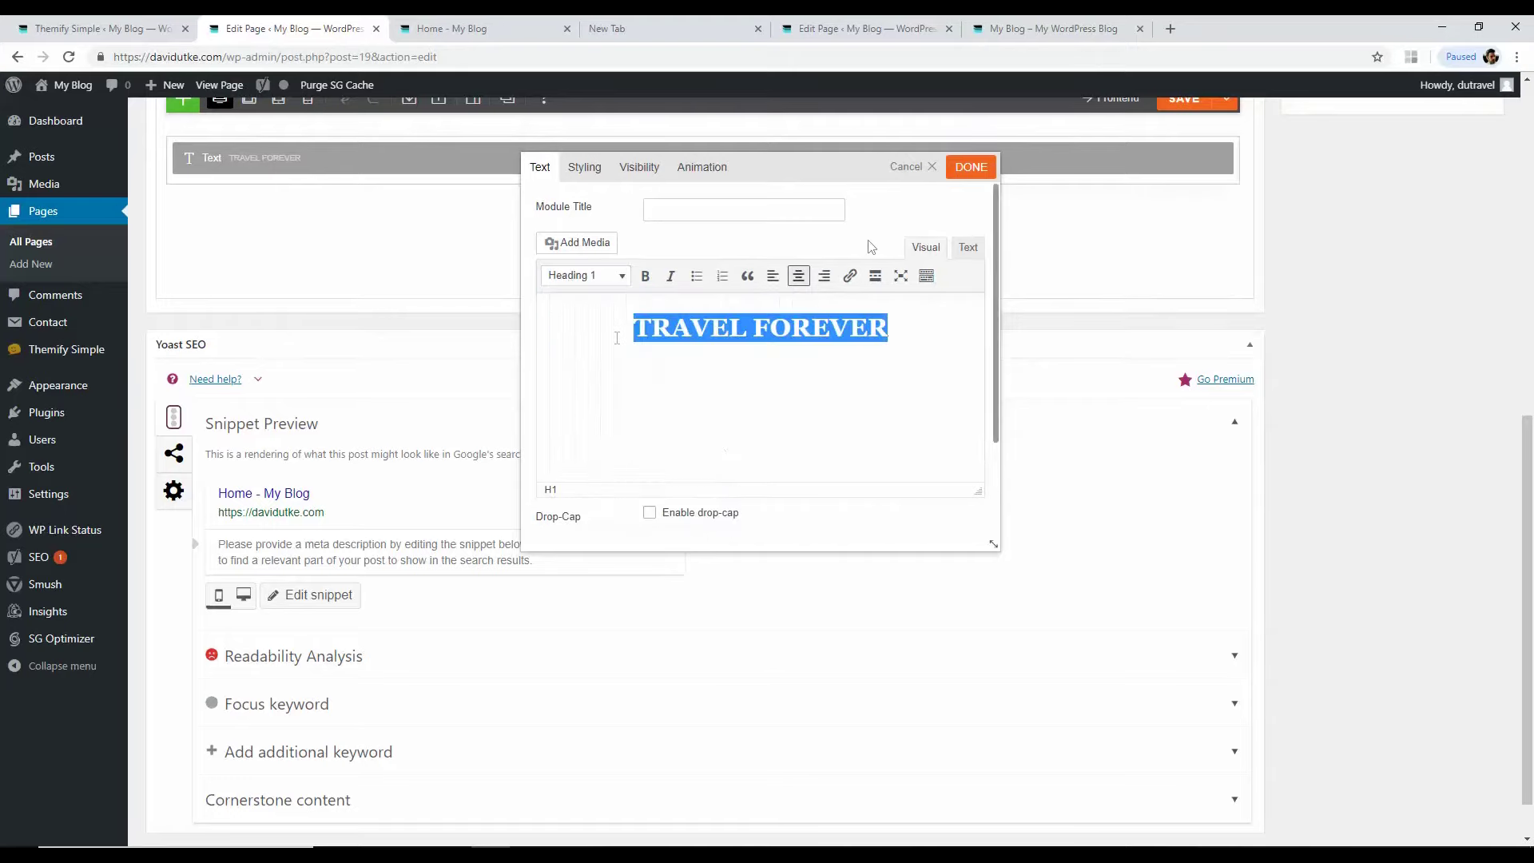
pyautogui.click(971, 168)
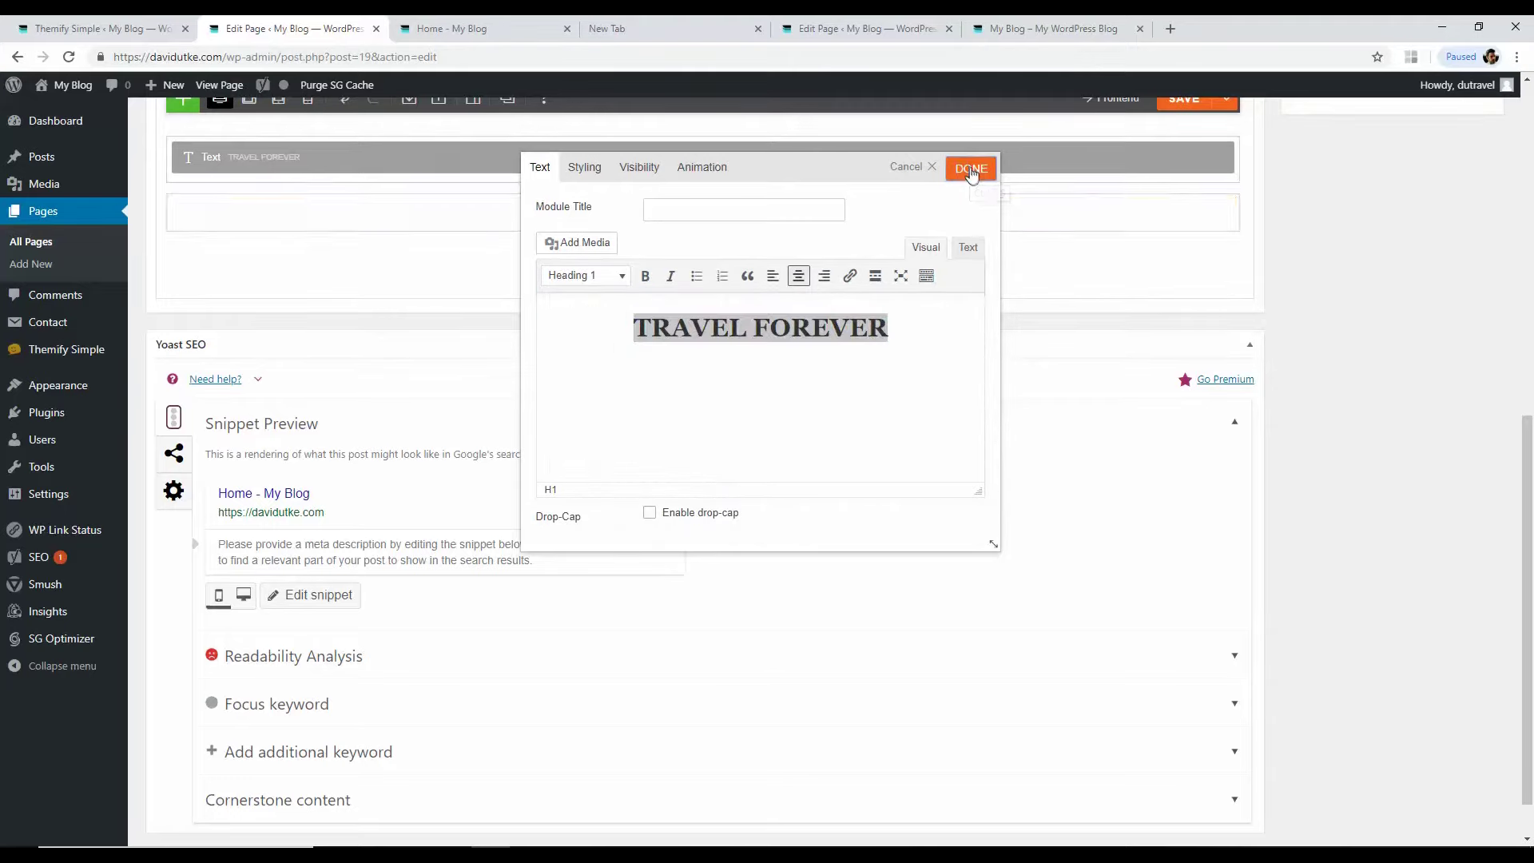
# Step: Save the builder layout and reload the live homepage to compare its heading with the finished travel site
pyautogui.scroll(3, 1194, 390)
pyautogui.click(1162, 351)
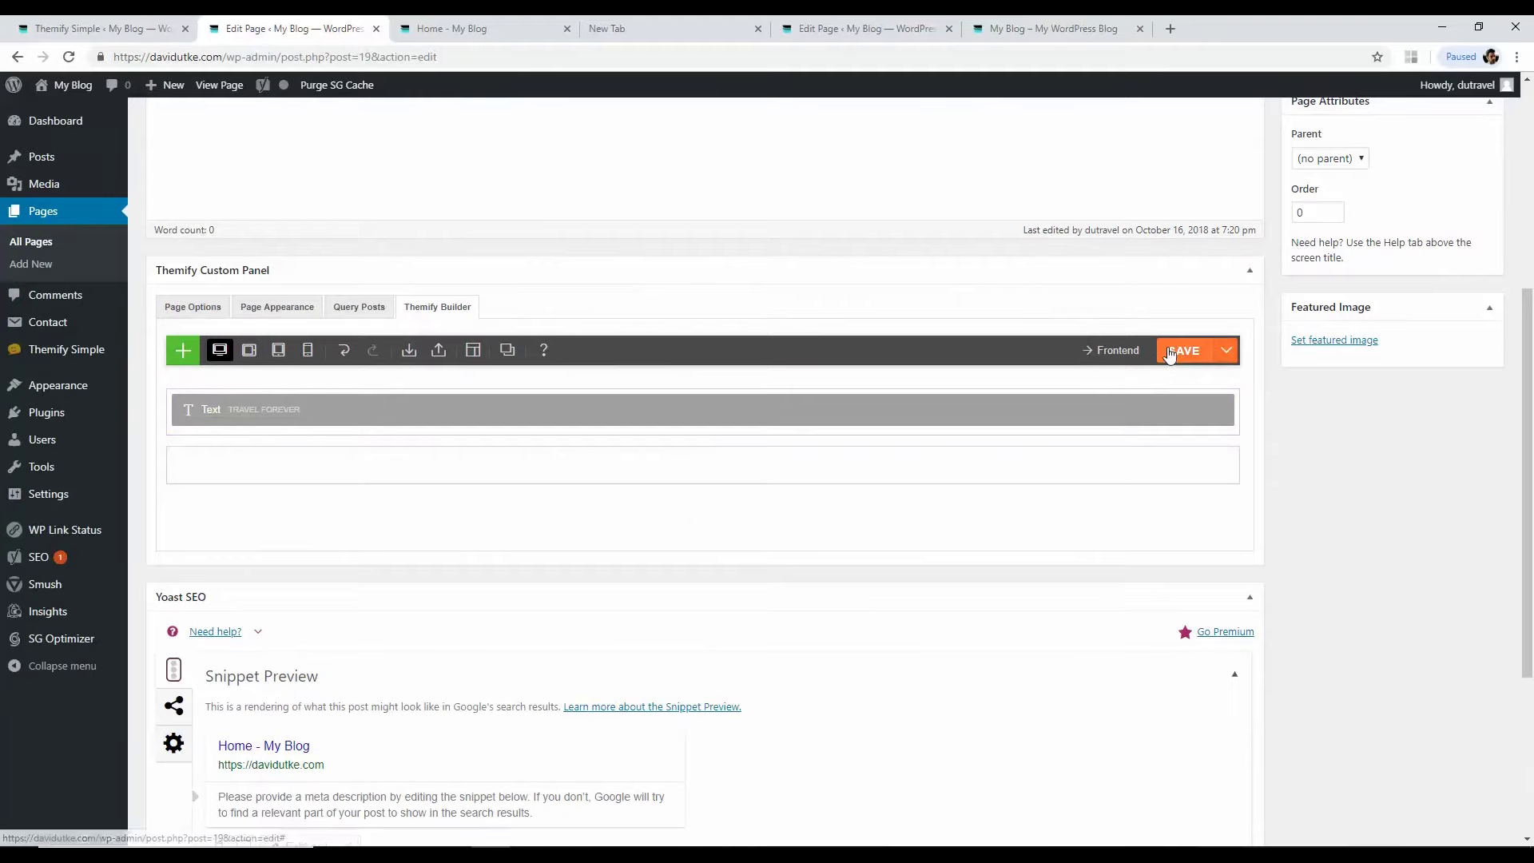
pyautogui.click(479, 28)
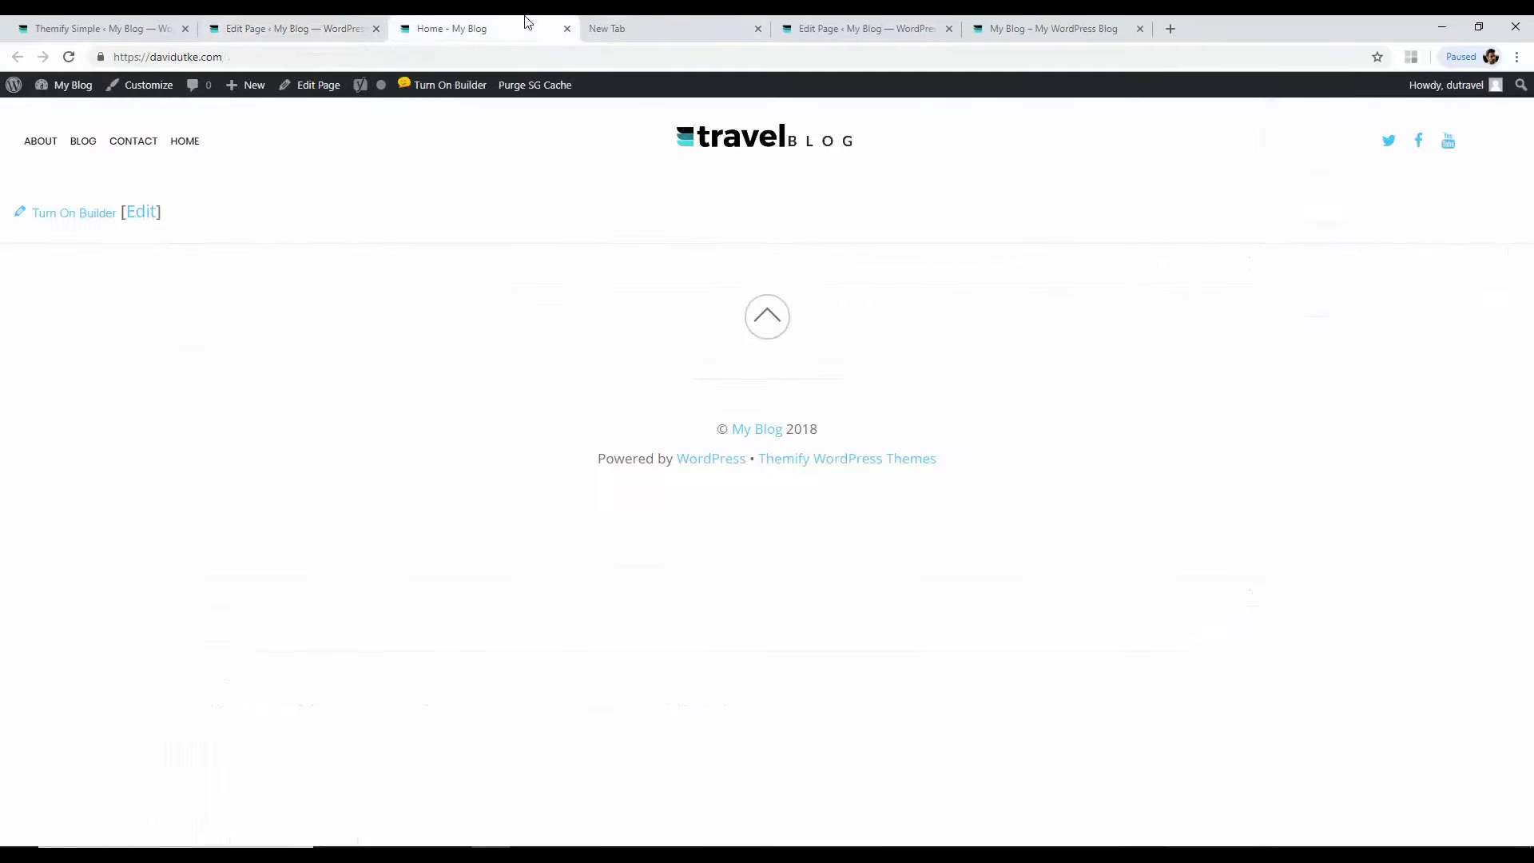
pyautogui.click(69, 56)
pyautogui.moveTo(918, 202); pyautogui.dragTo(603, 200)
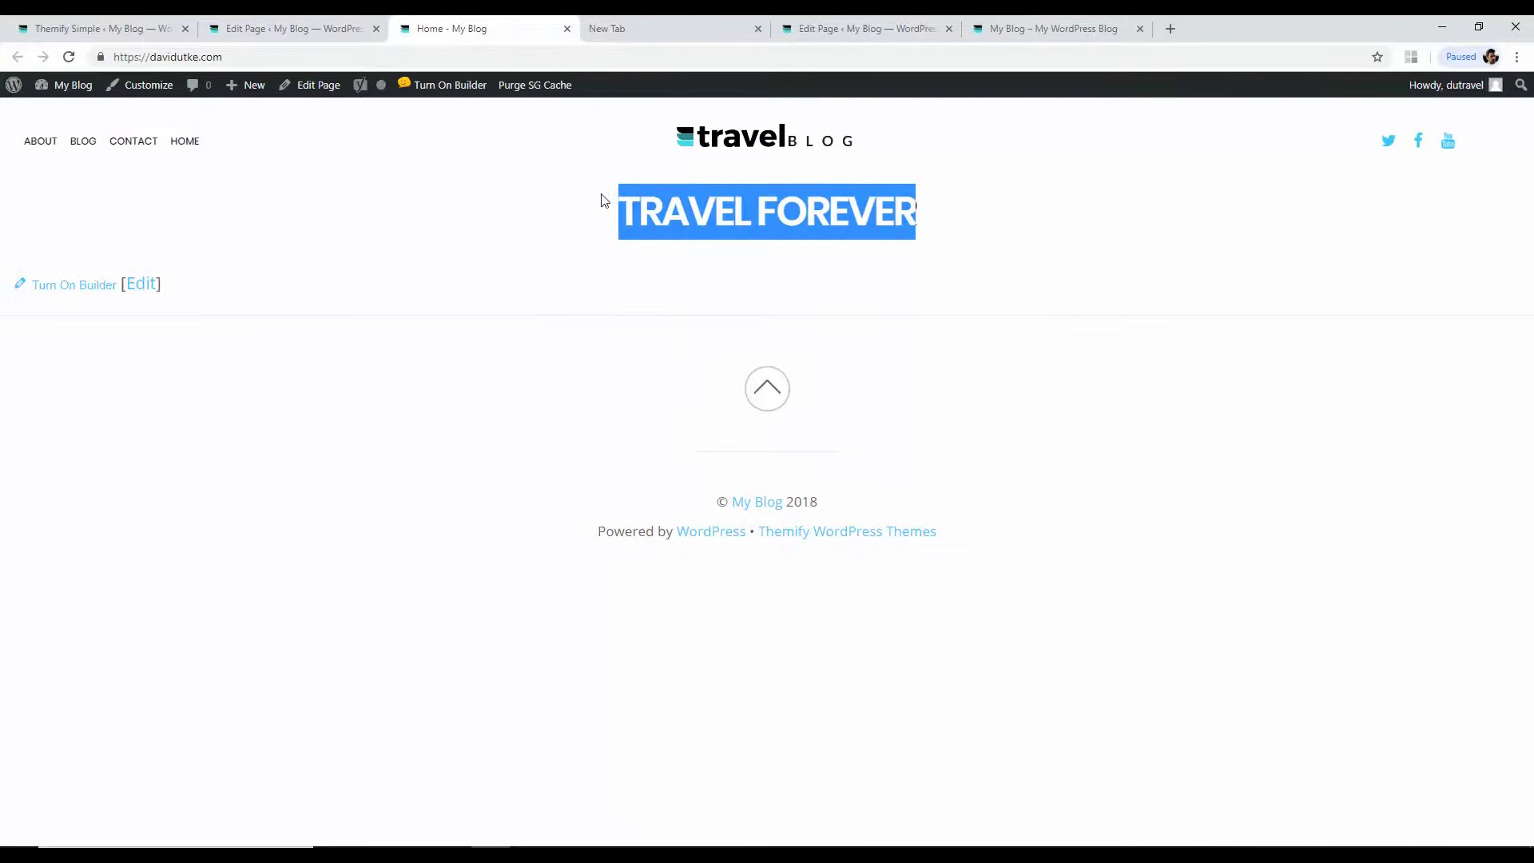
pyautogui.click(1021, 28)
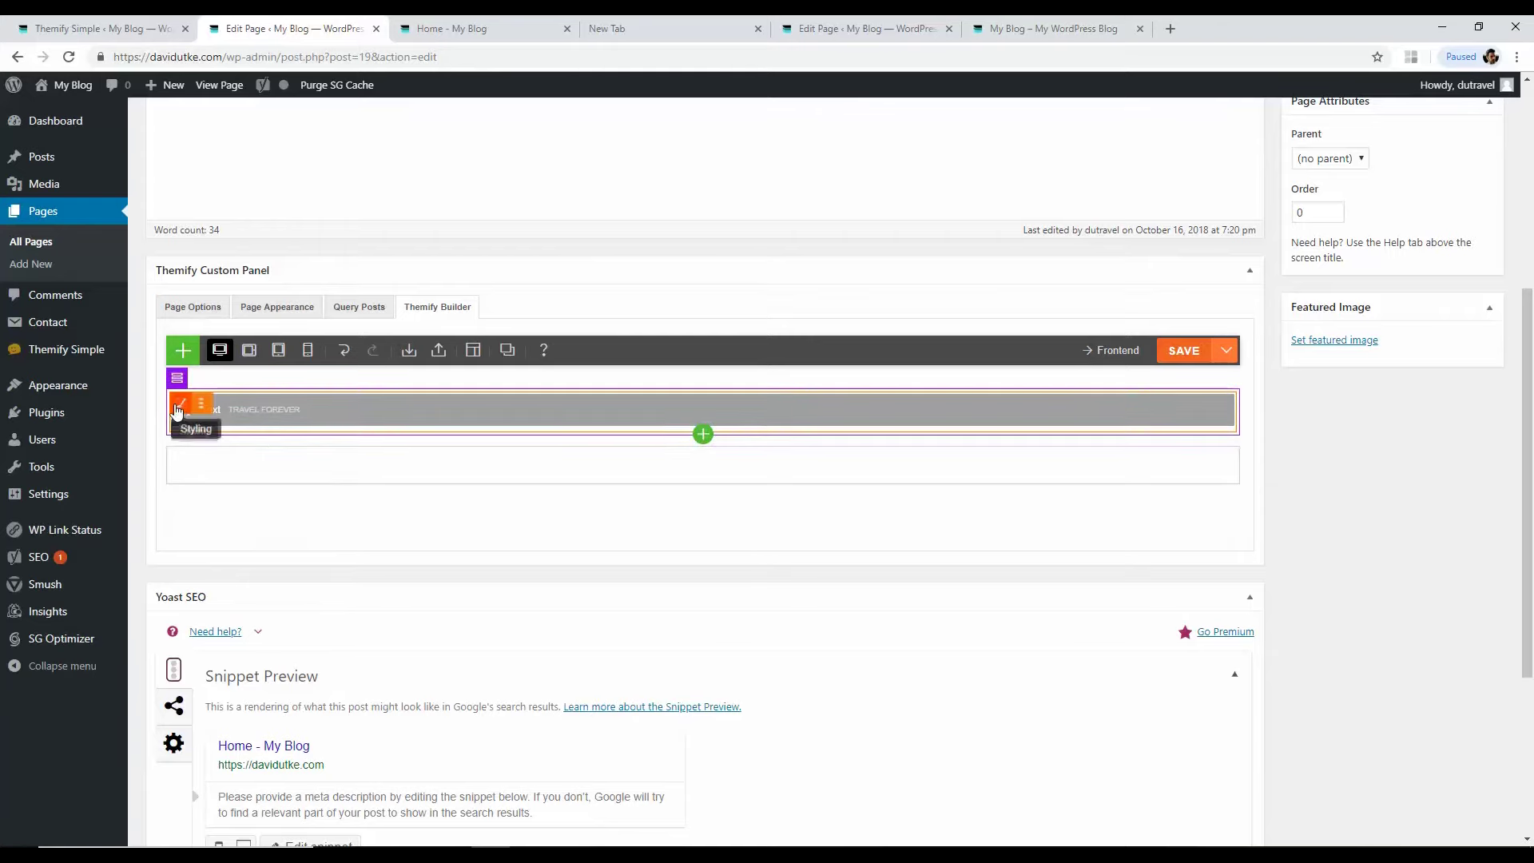
# Step: Set the font size of the column holding the TRAVEL FOREVER text to 2 em and save the builder layout
pyautogui.click(182, 409)
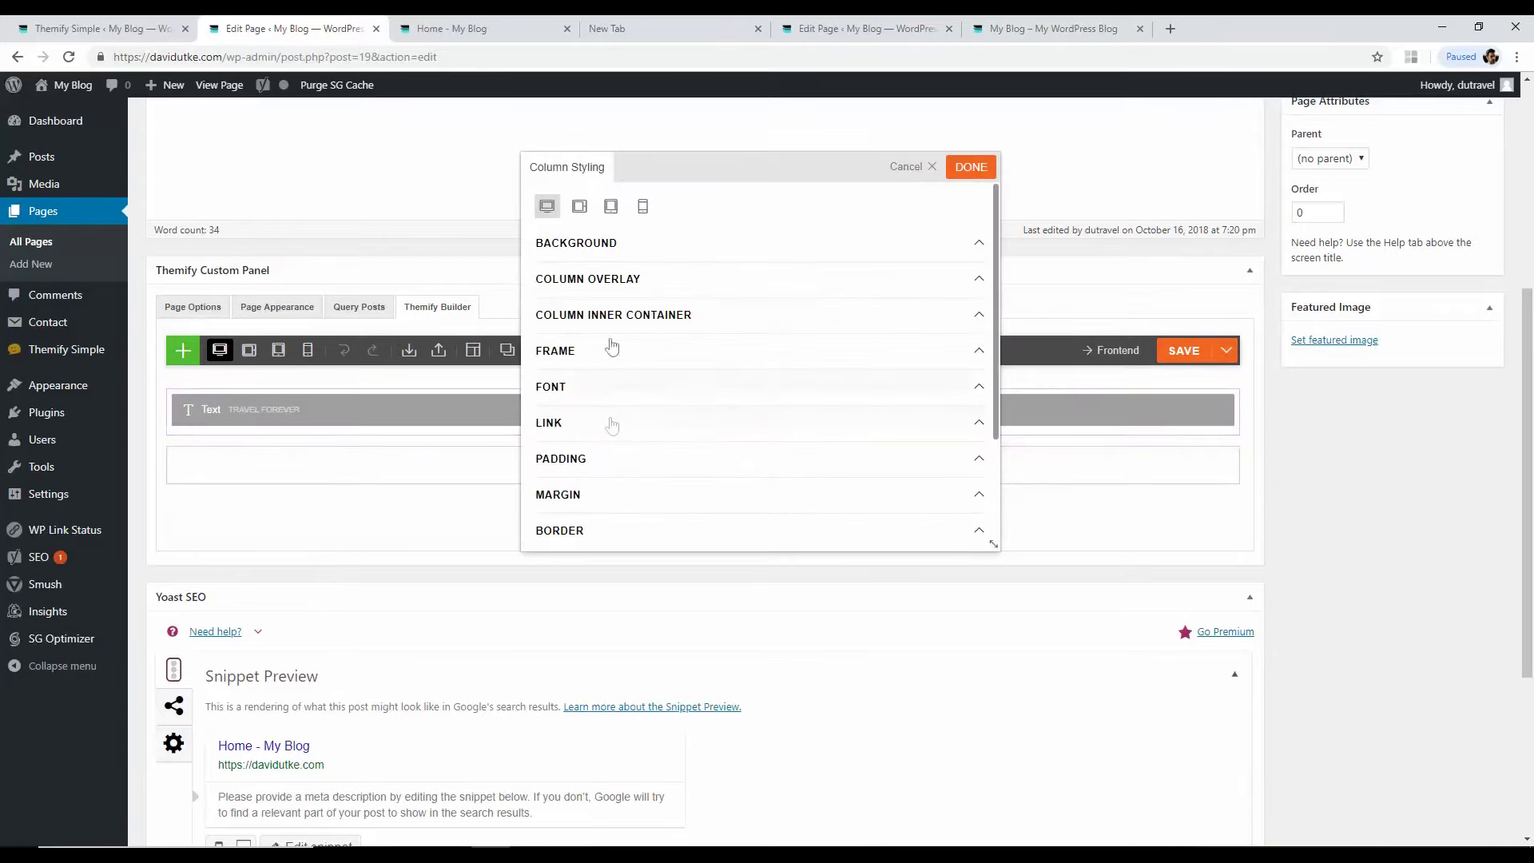
pyautogui.click(605, 388)
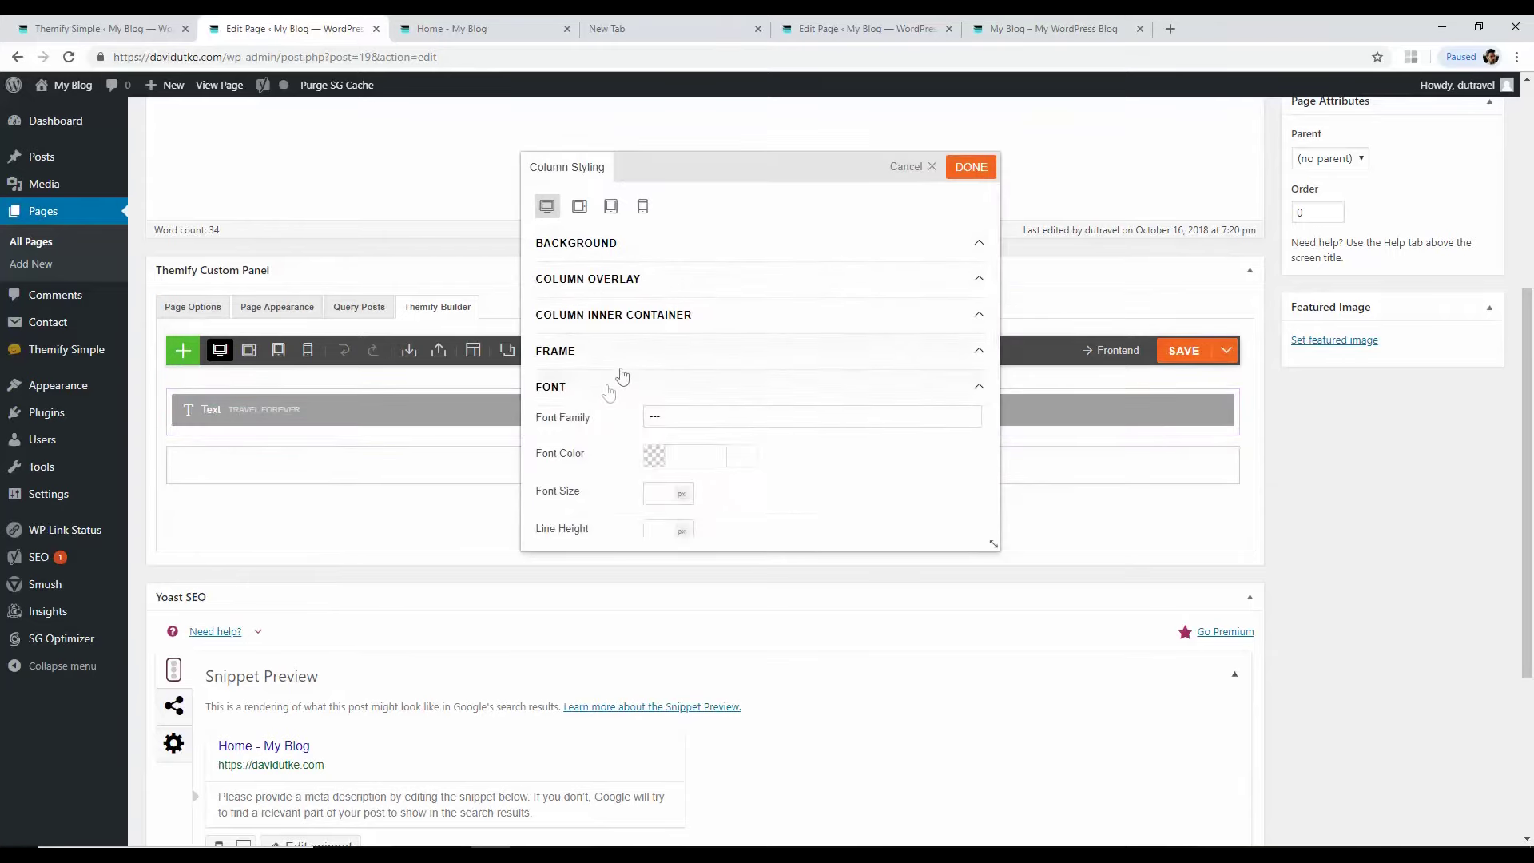
pyautogui.scroll(-1, 733, 489)
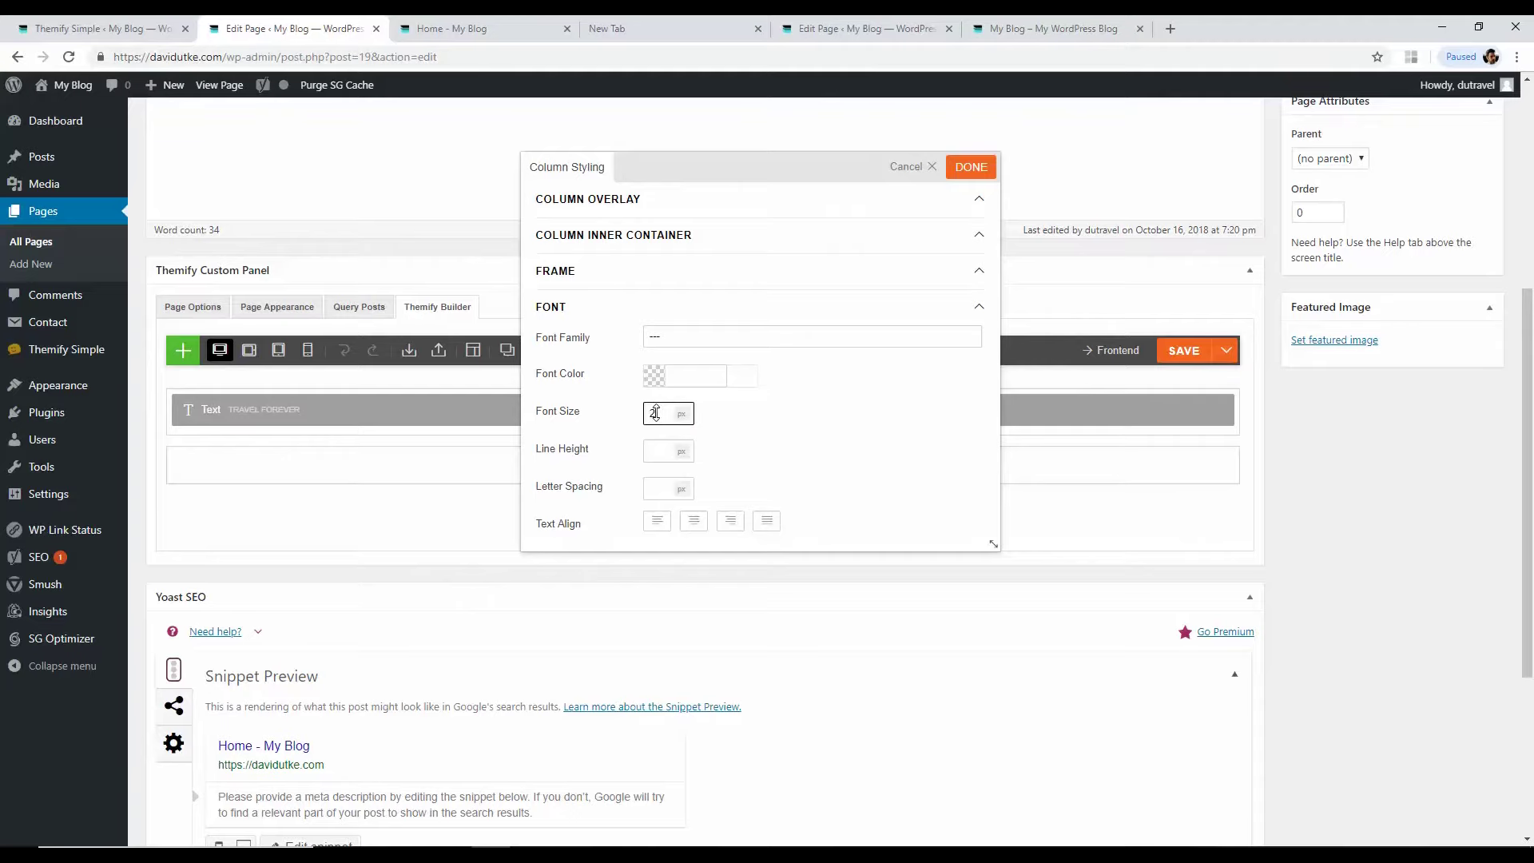
pyautogui.click(685, 416)
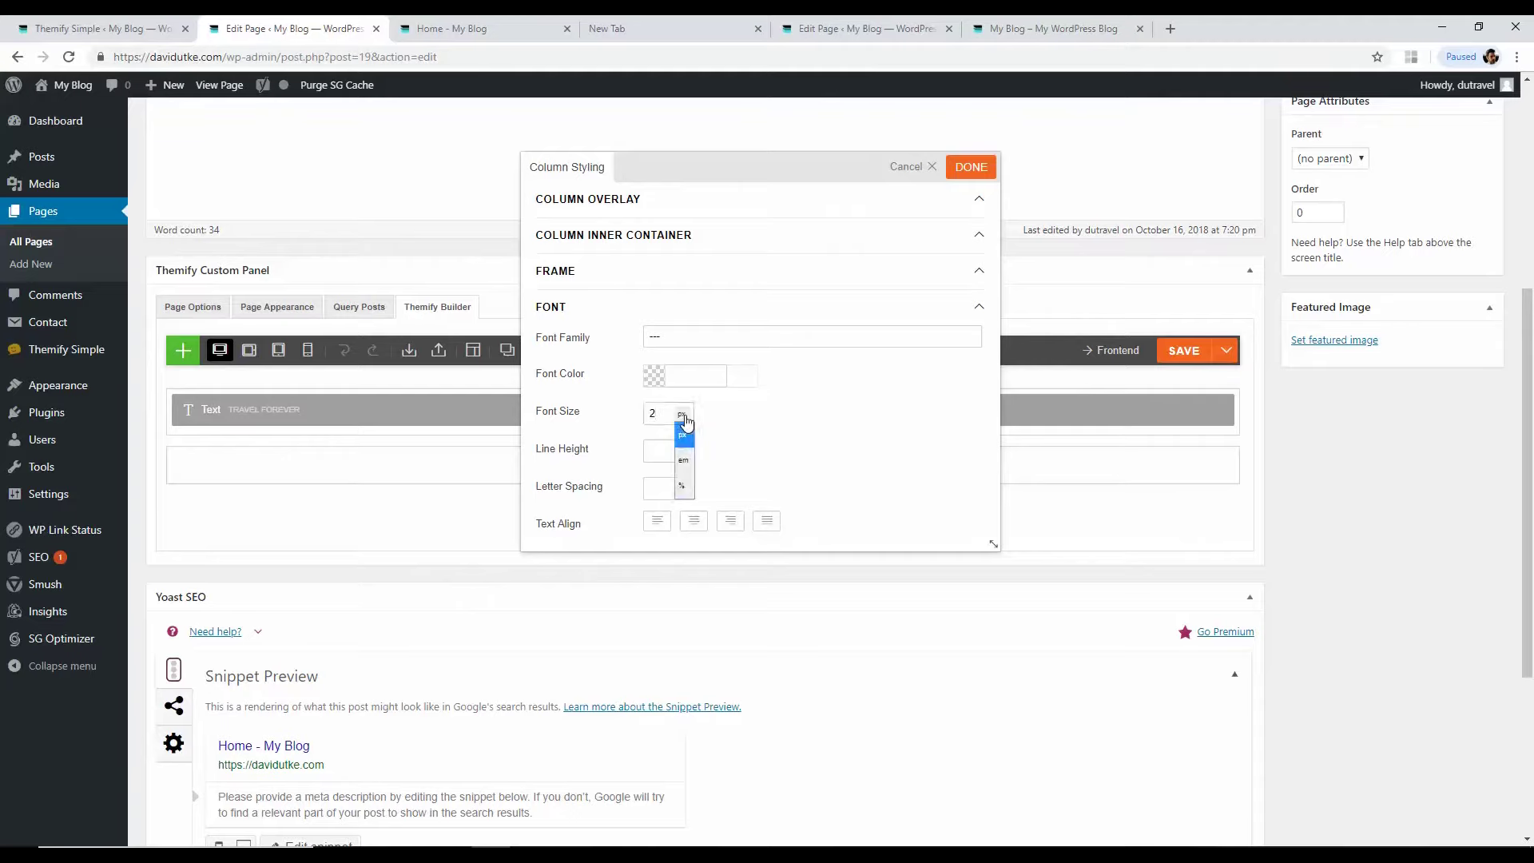
pyautogui.click(687, 460)
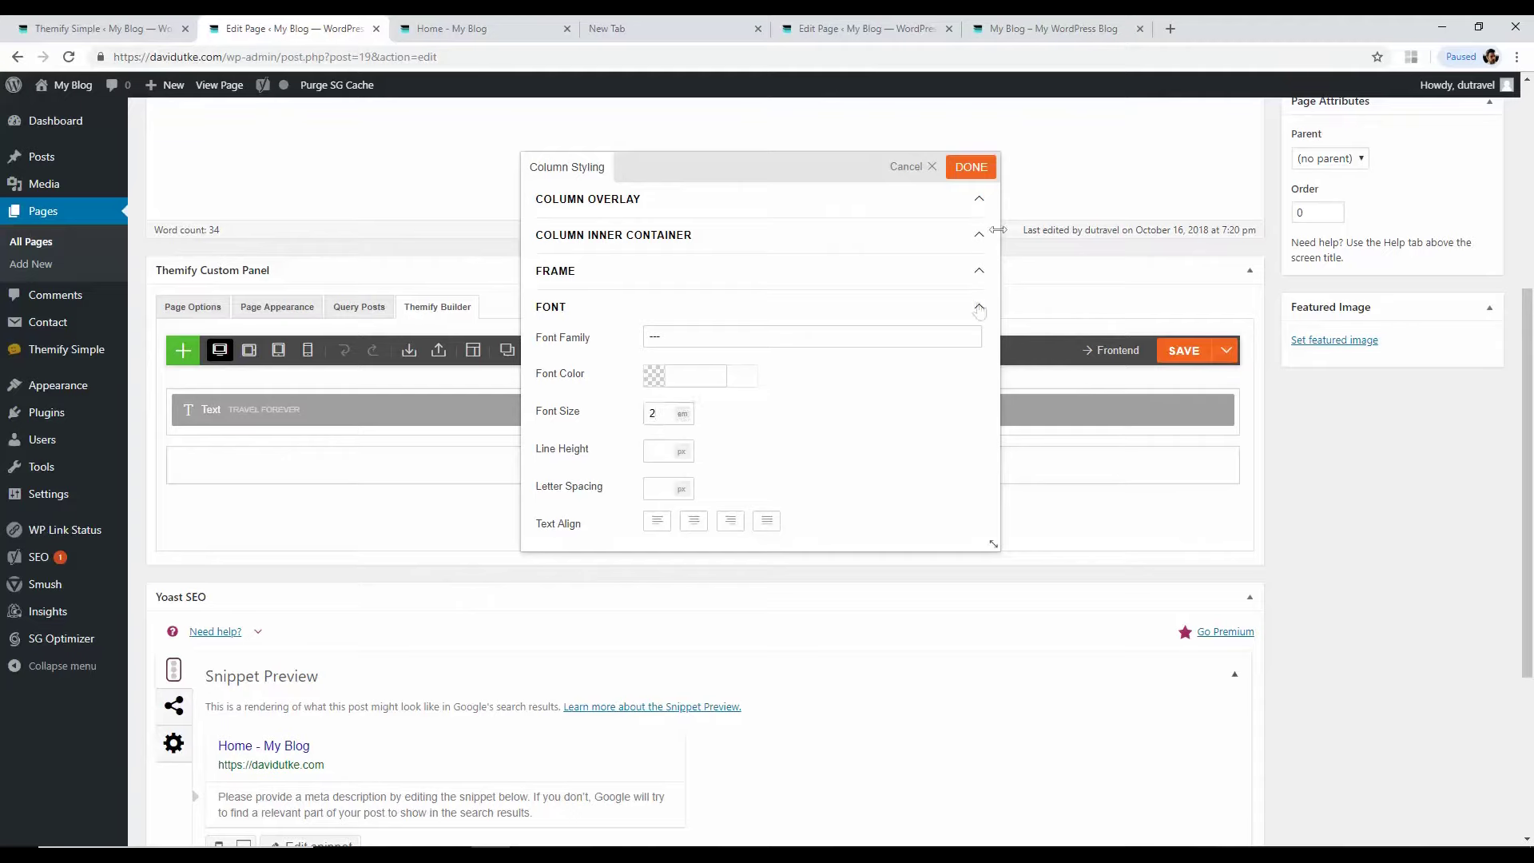
pyautogui.click(974, 168)
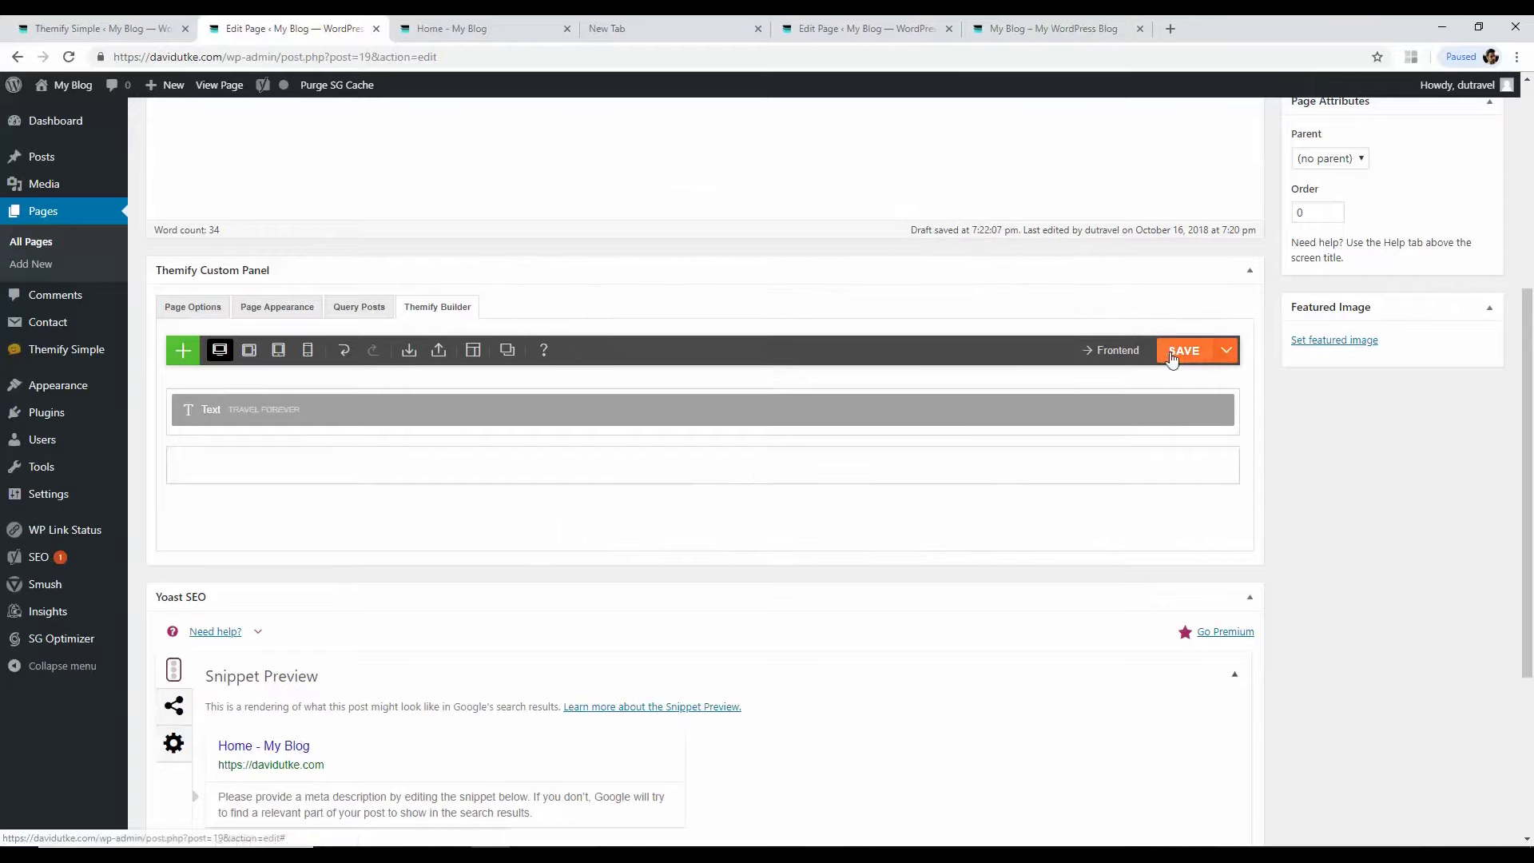
# Step: Reload the live homepage and compare the heading's size with the one on the finished travel site
pyautogui.click(497, 22)
pyautogui.click(71, 56)
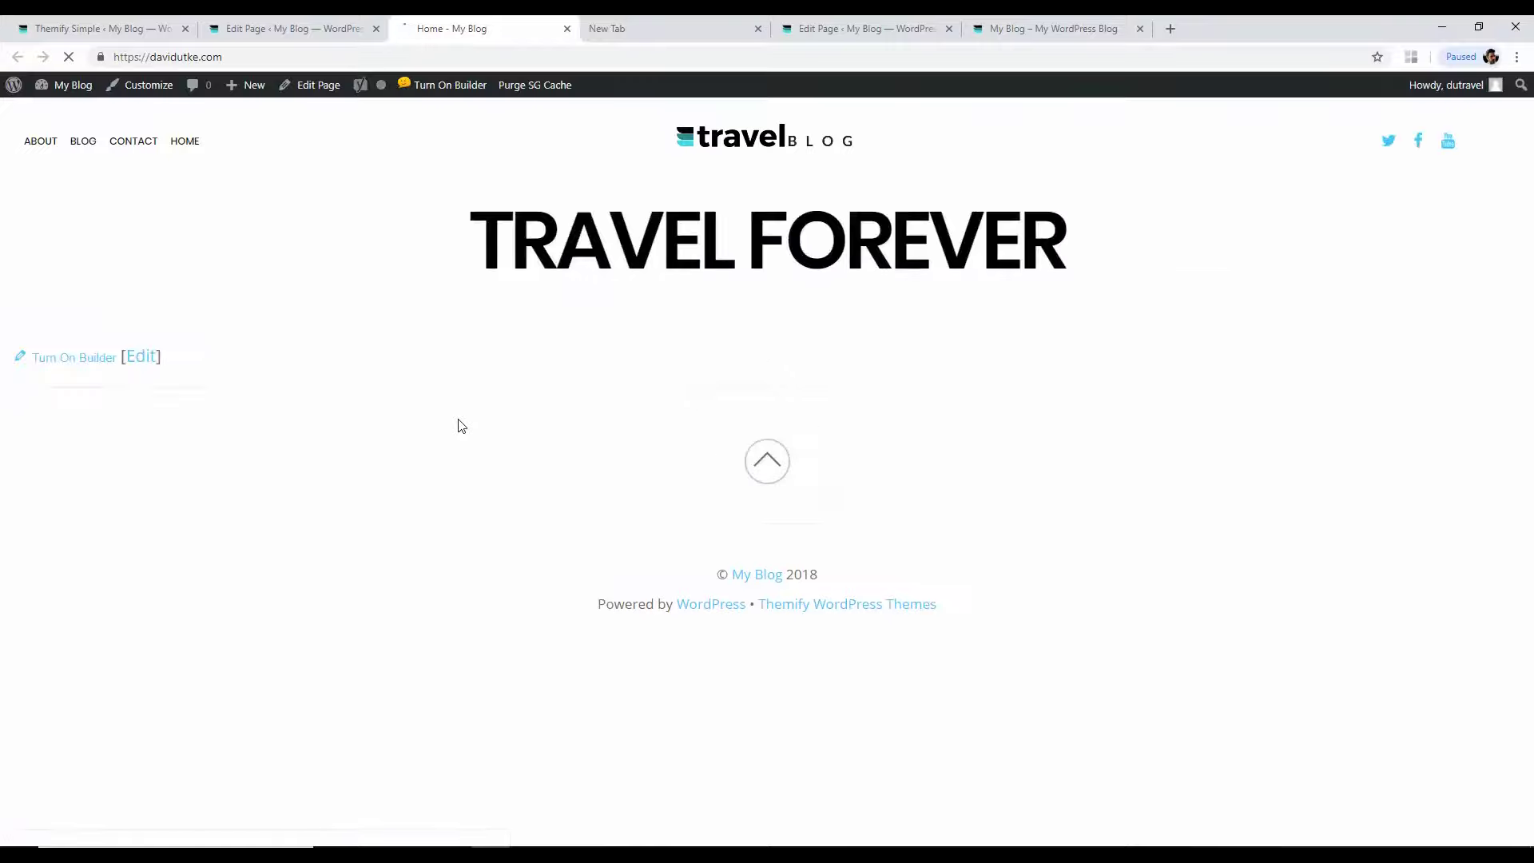
pyautogui.click(1041, 24)
pyautogui.click(851, 28)
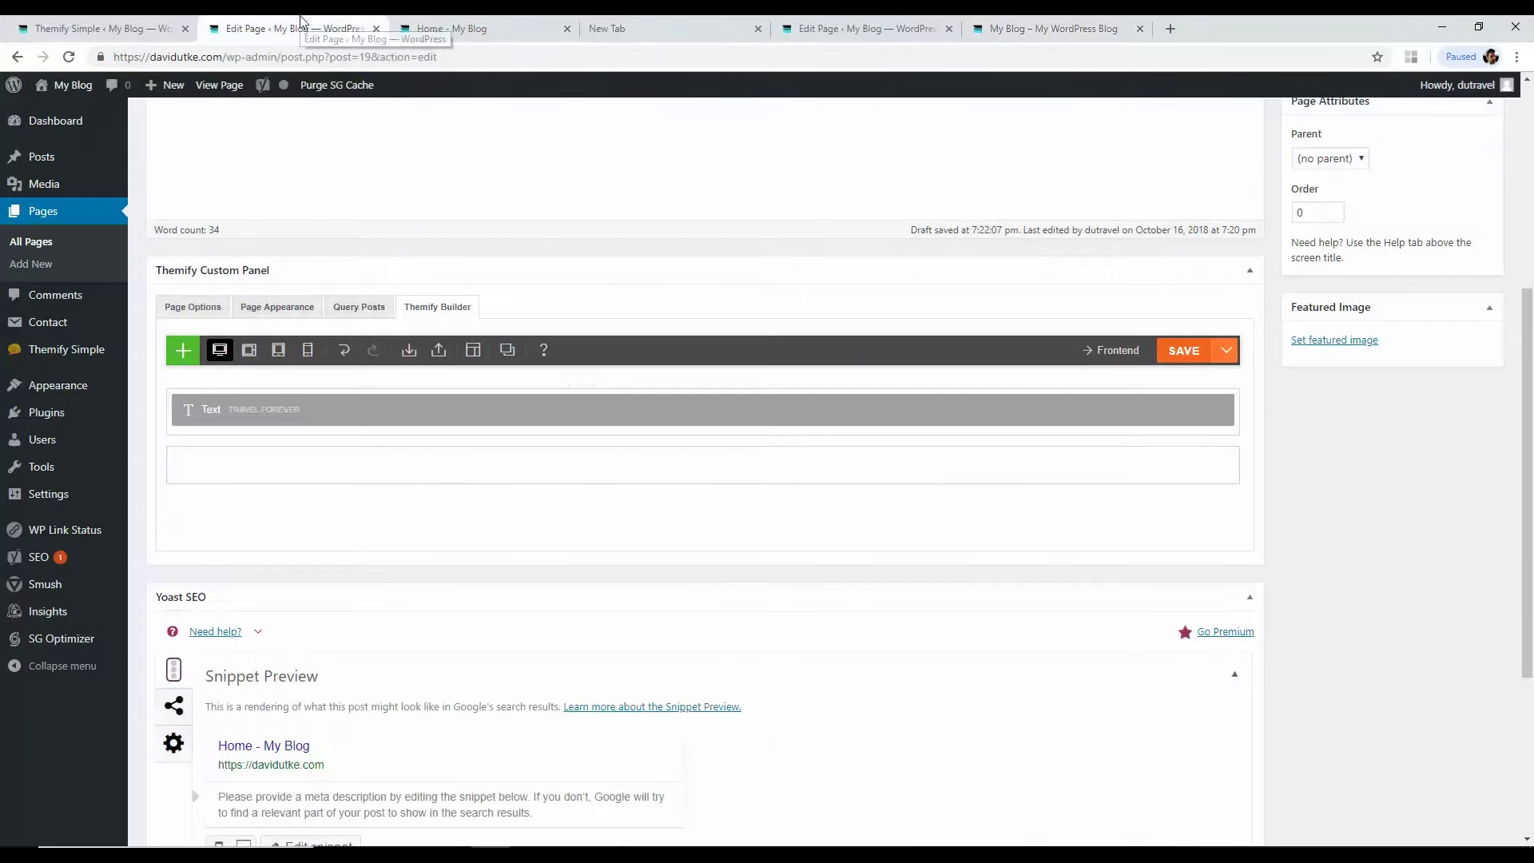
pyautogui.click(477, 24)
pyautogui.click(360, 24)
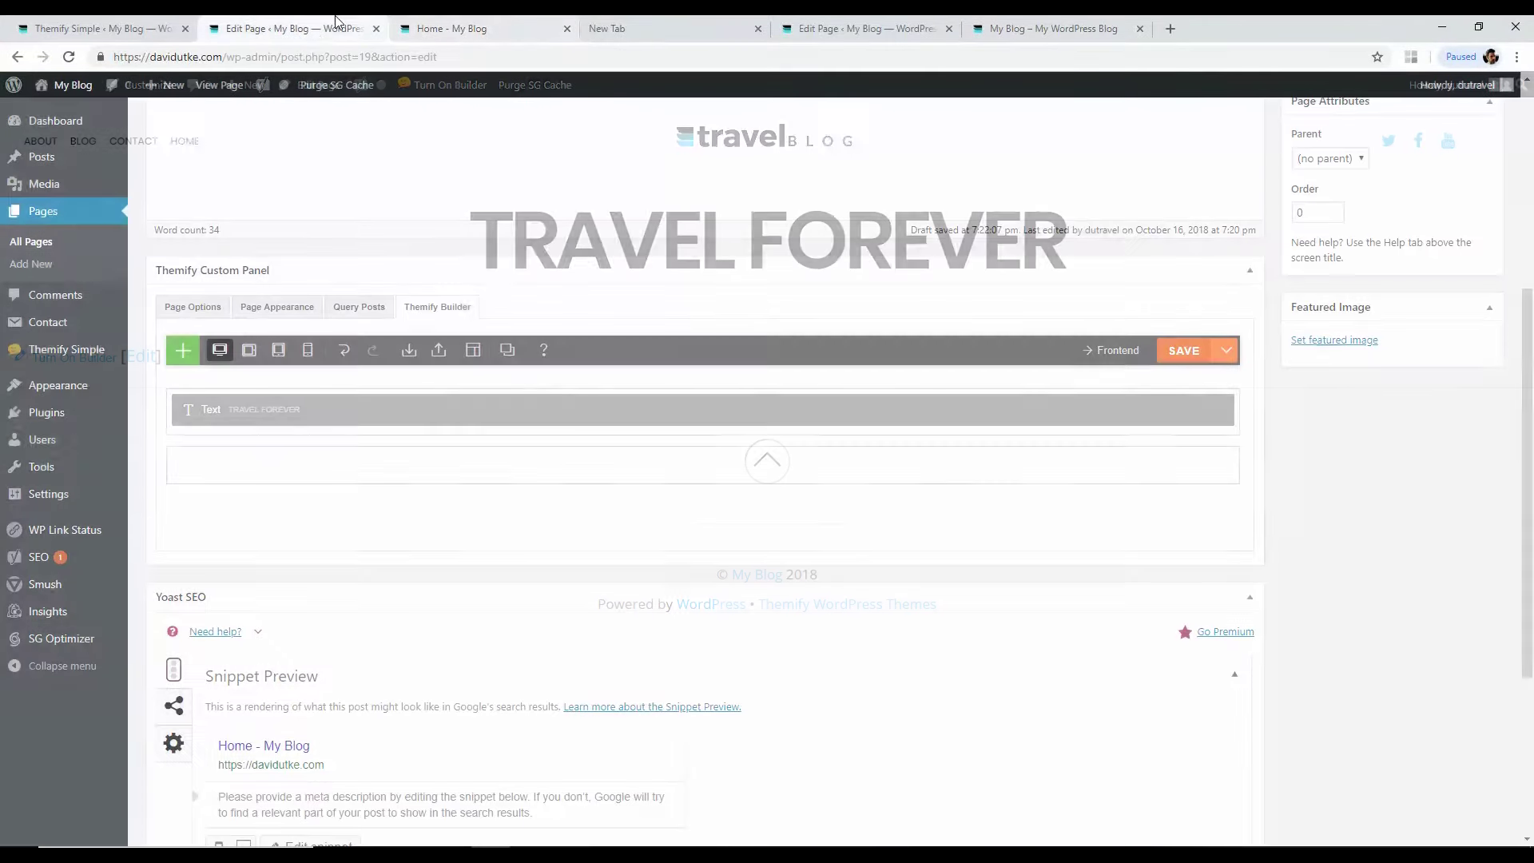
# Step: Add a Button module to the Home page layout with the button text "Learn More!"
pyautogui.click(183, 350)
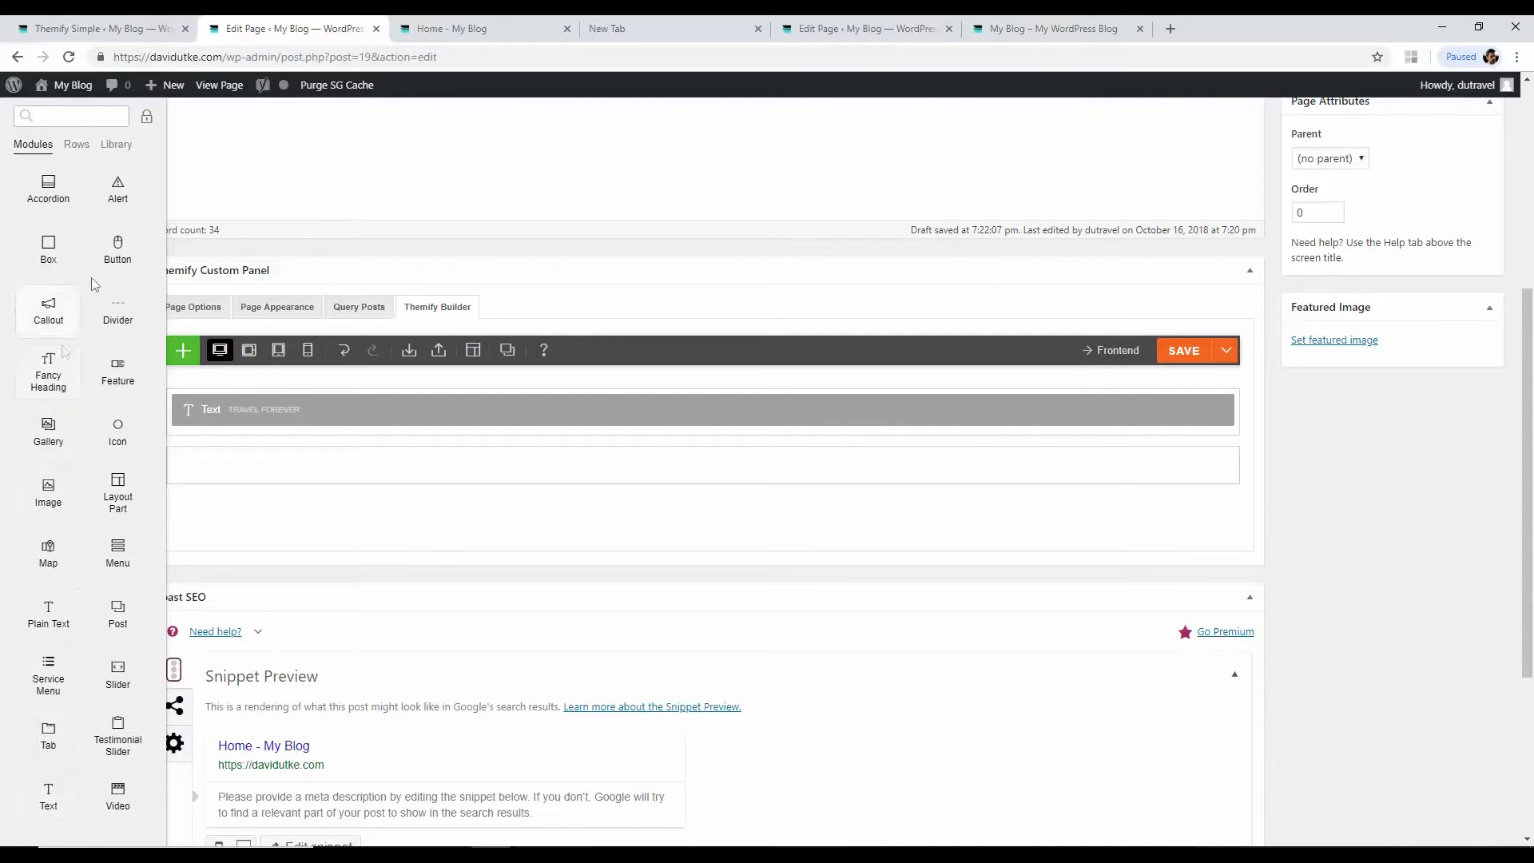
pyautogui.click(142, 235)
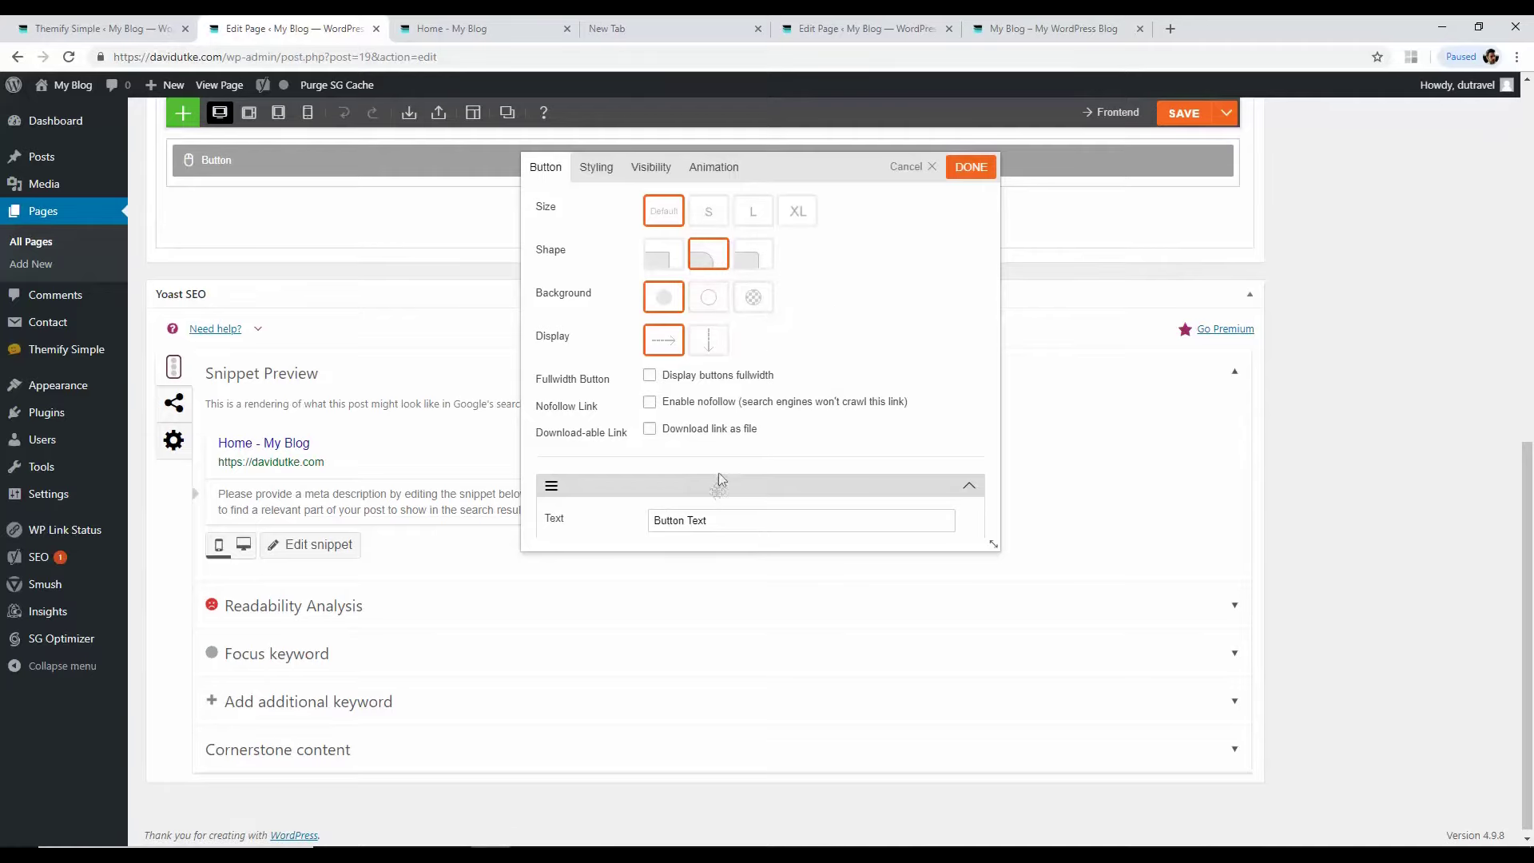
pyautogui.scroll(-4, 718, 480)
pyautogui.click(703, 360)
pyautogui.moveTo(703, 360); pyautogui.dragTo(634, 368)
pyautogui.press('BackSpace')
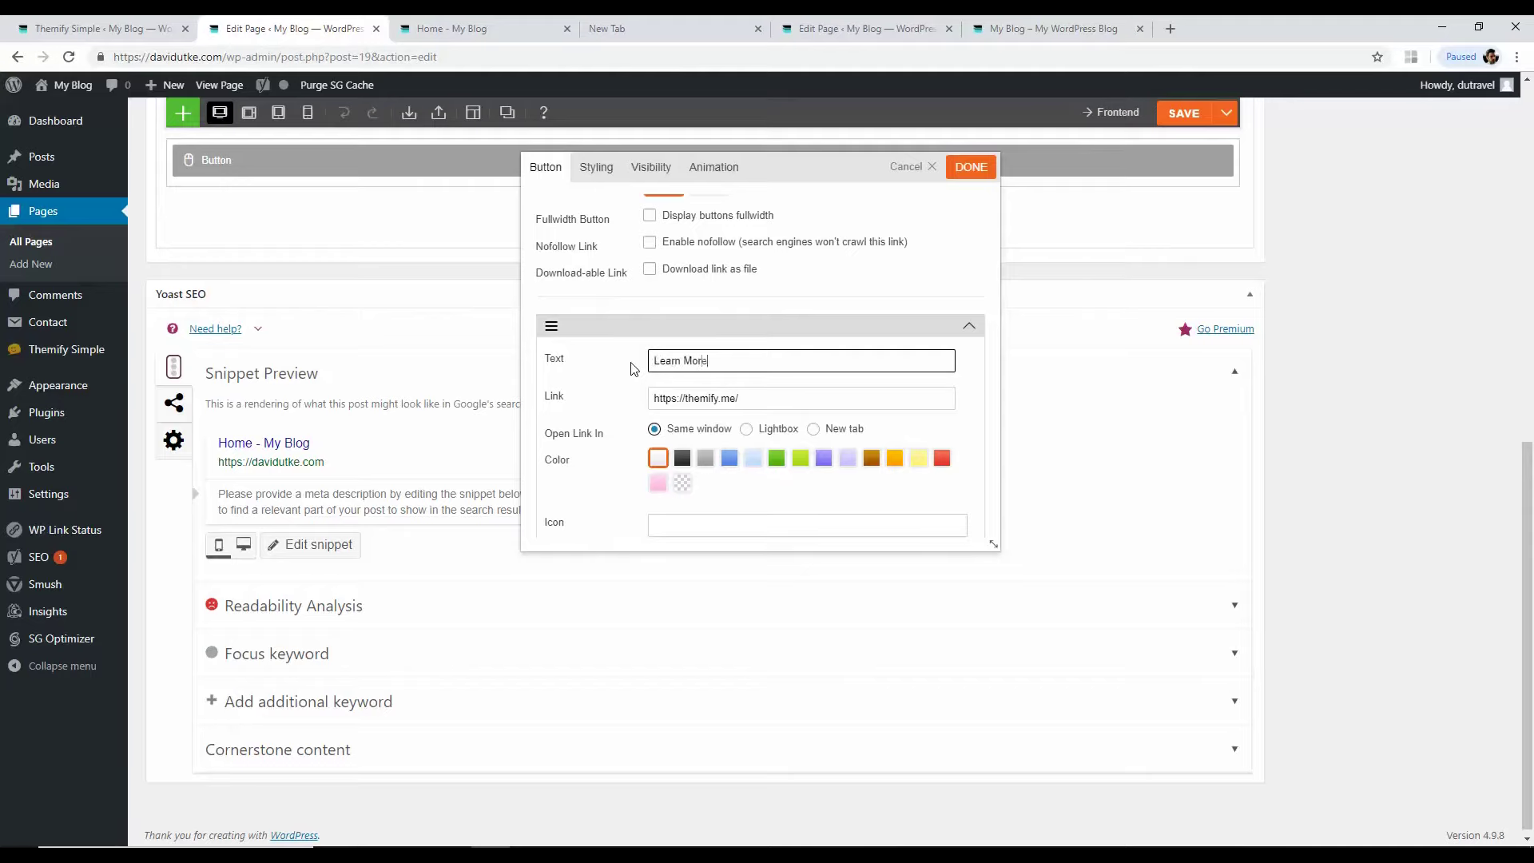
pyautogui.click(758, 401)
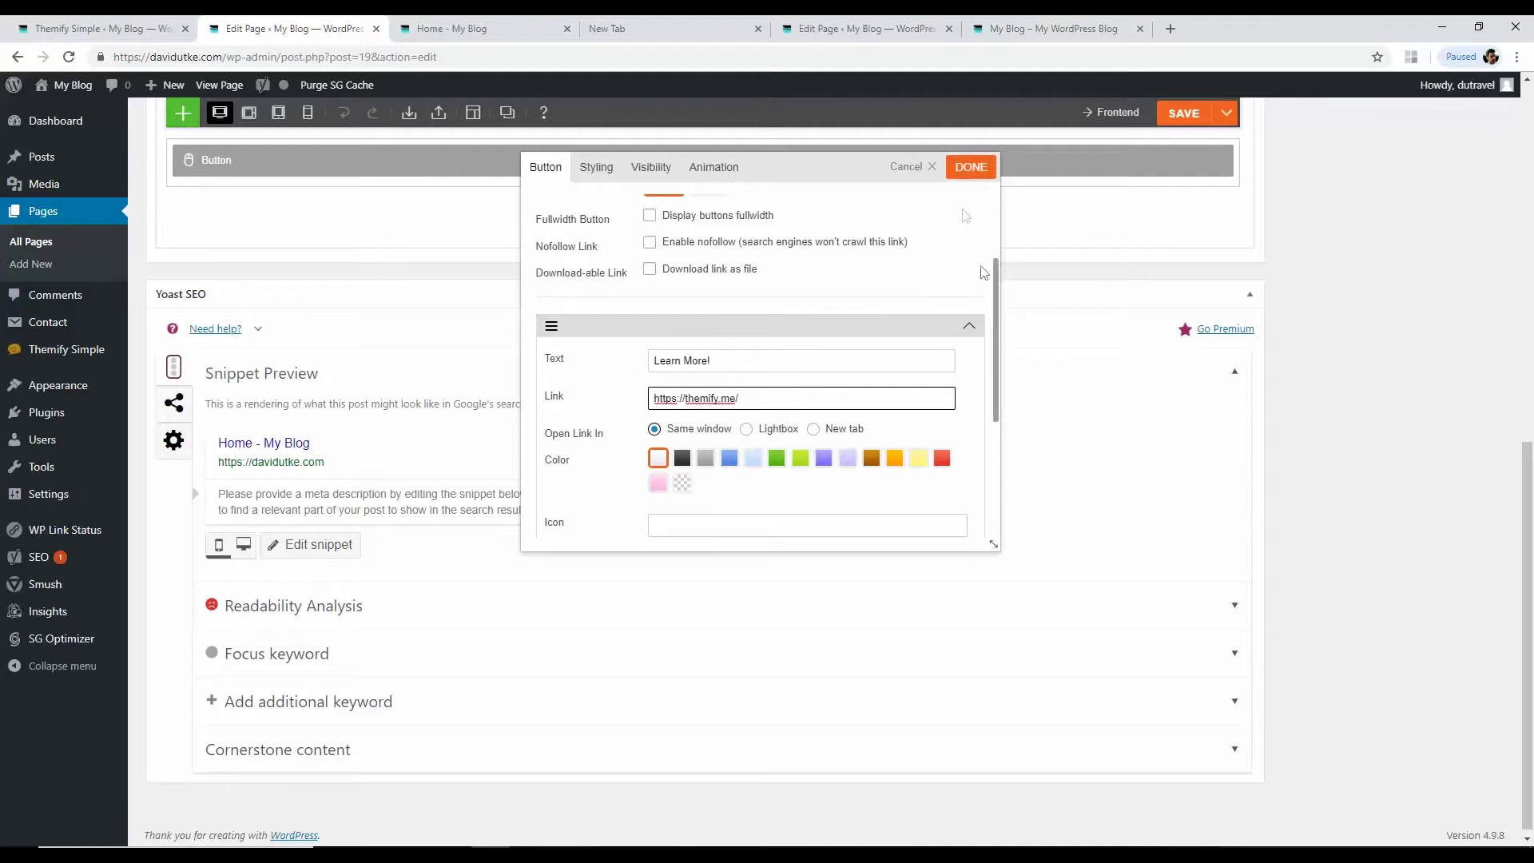
pyautogui.click(972, 167)
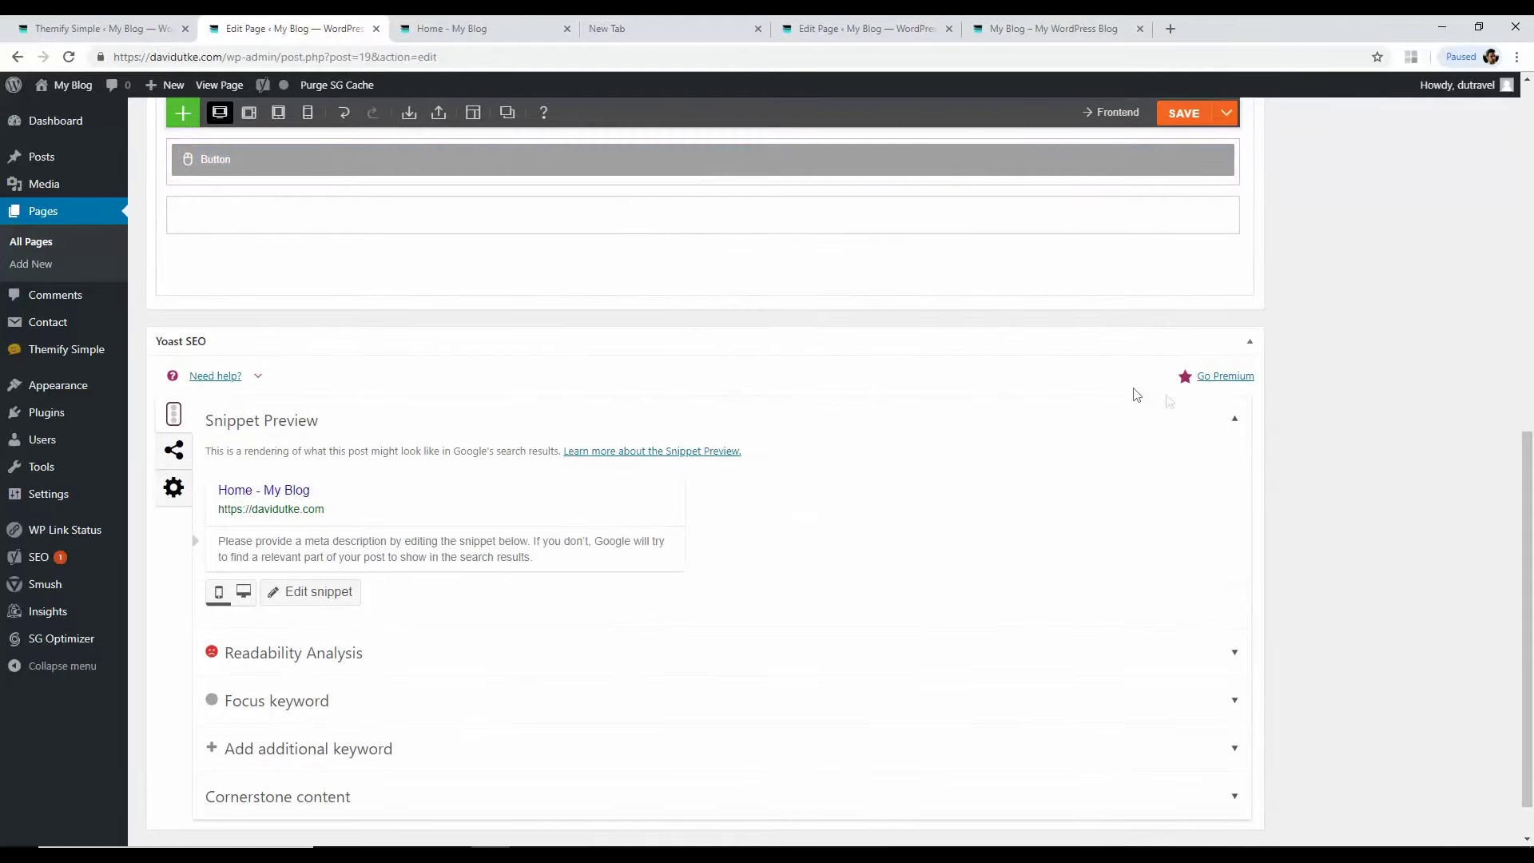
# Step: Move the Button module directly beneath the TRAVEL FOREVER text in the same row and save the builder layout
pyautogui.scroll(3, 1135, 392)
pyautogui.scroll(1, 1152, 390)
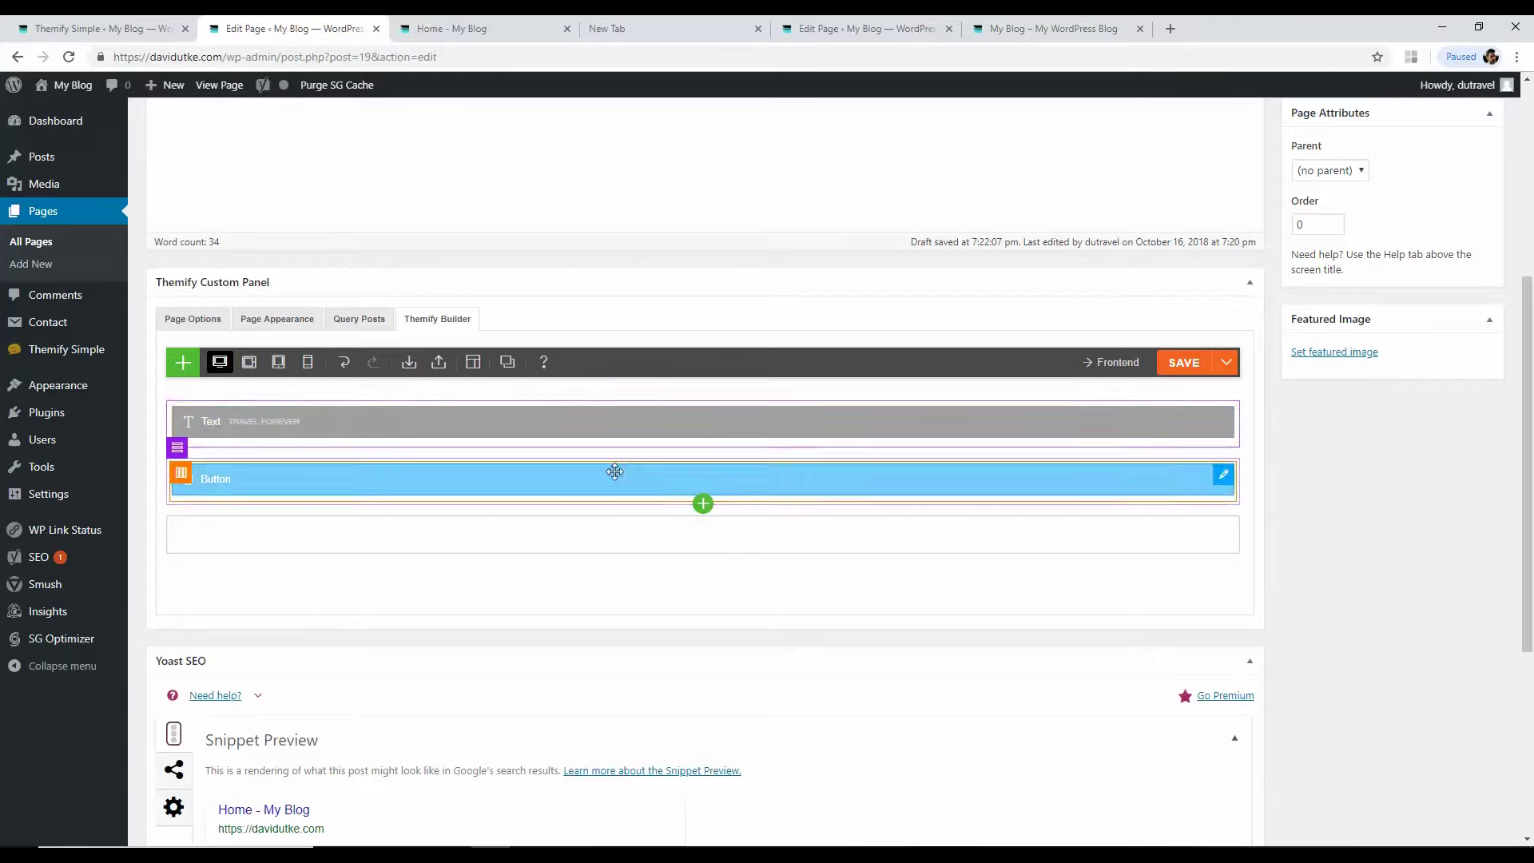
pyautogui.moveTo(610, 475); pyautogui.dragTo(589, 452)
pyautogui.click(1184, 364)
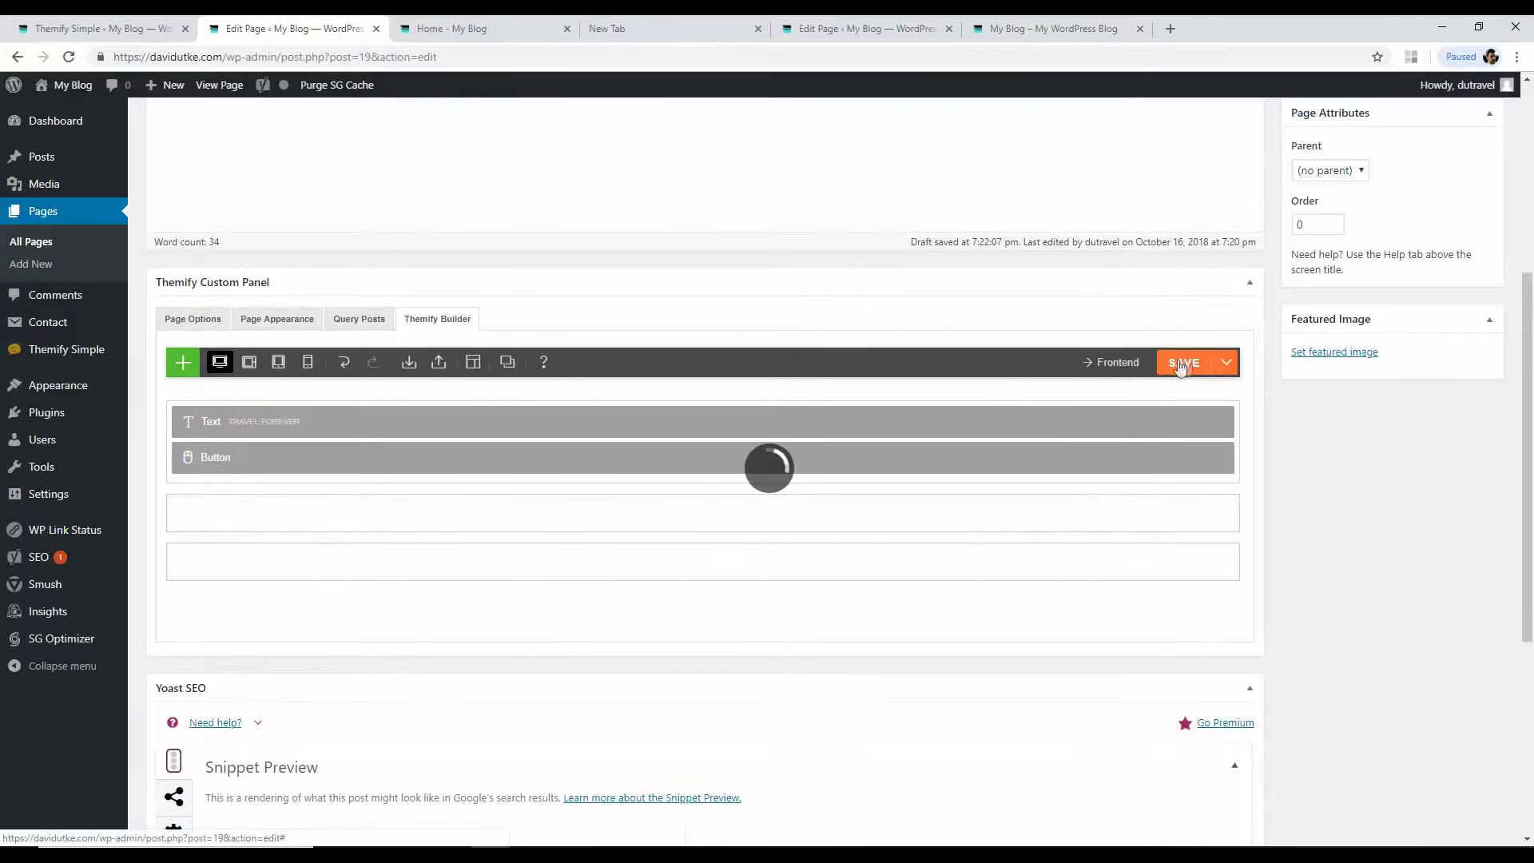
# Step: Compare the button on the live homepage with the one on the finished travel site
pyautogui.click(475, 24)
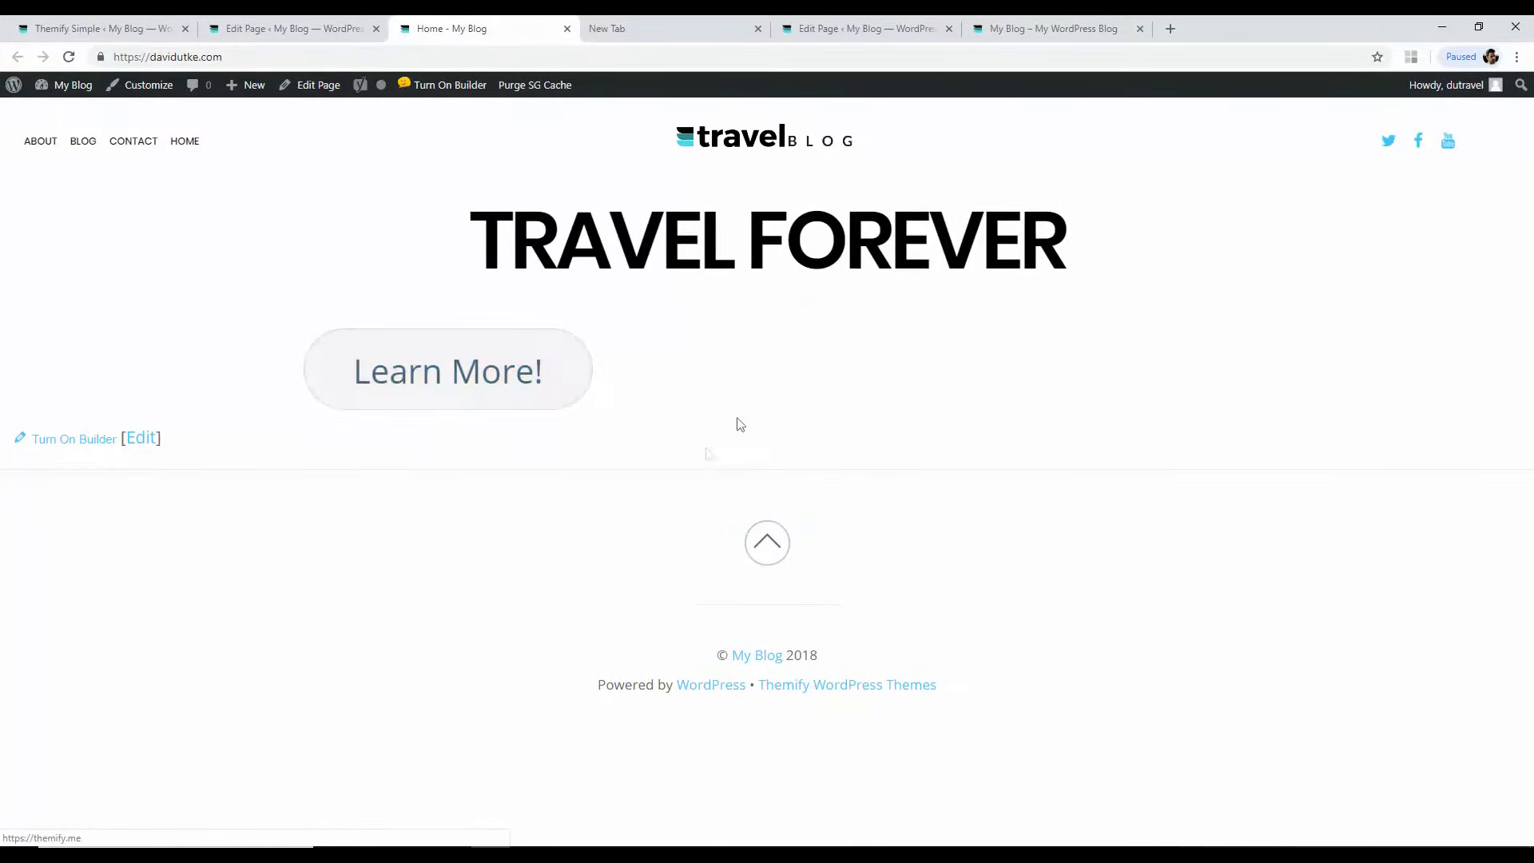
pyautogui.click(1047, 28)
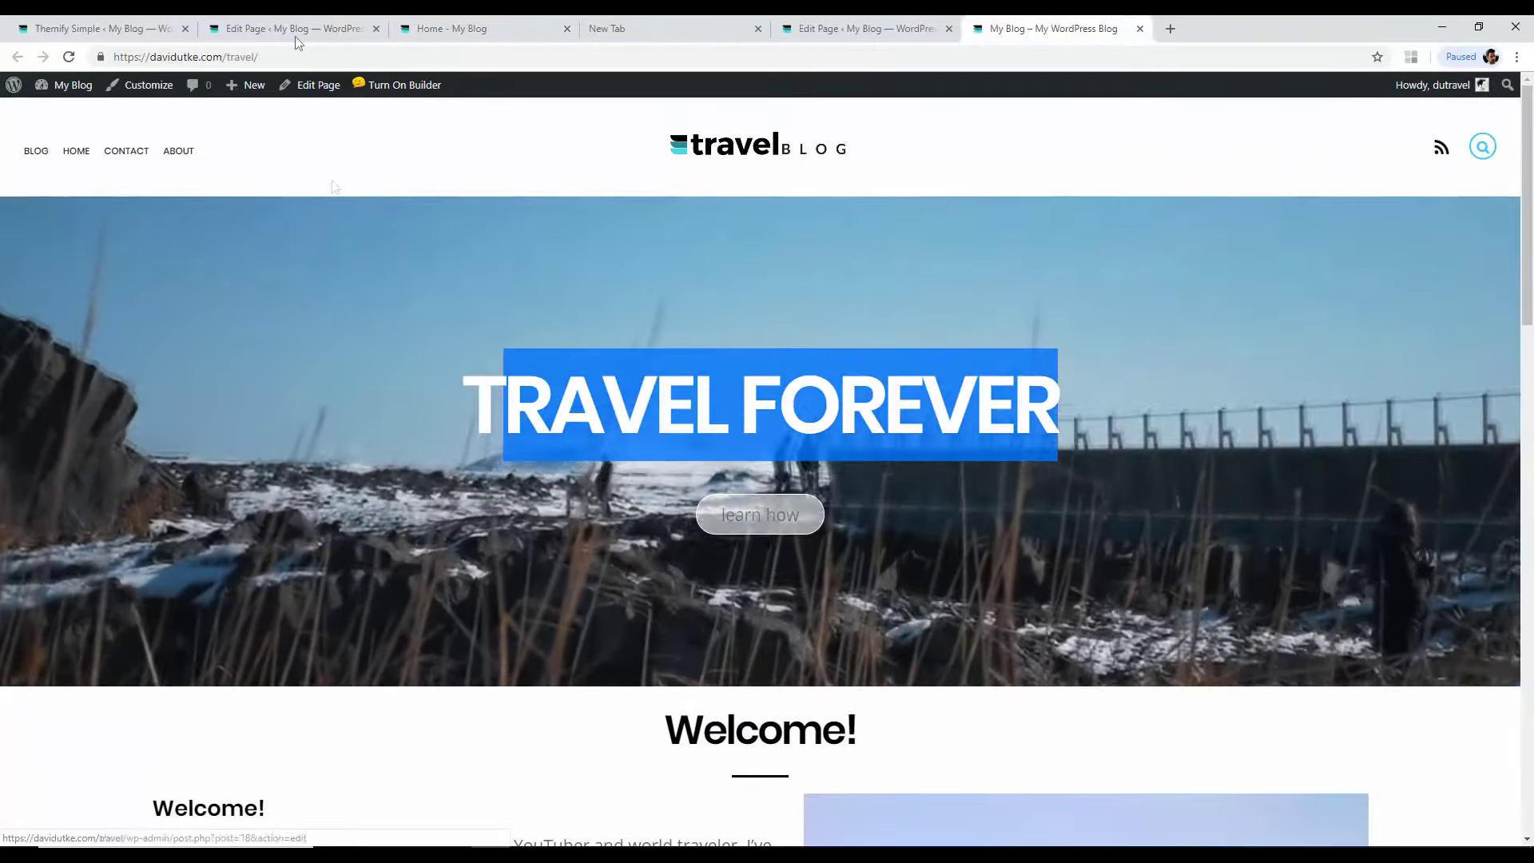
pyautogui.click(296, 28)
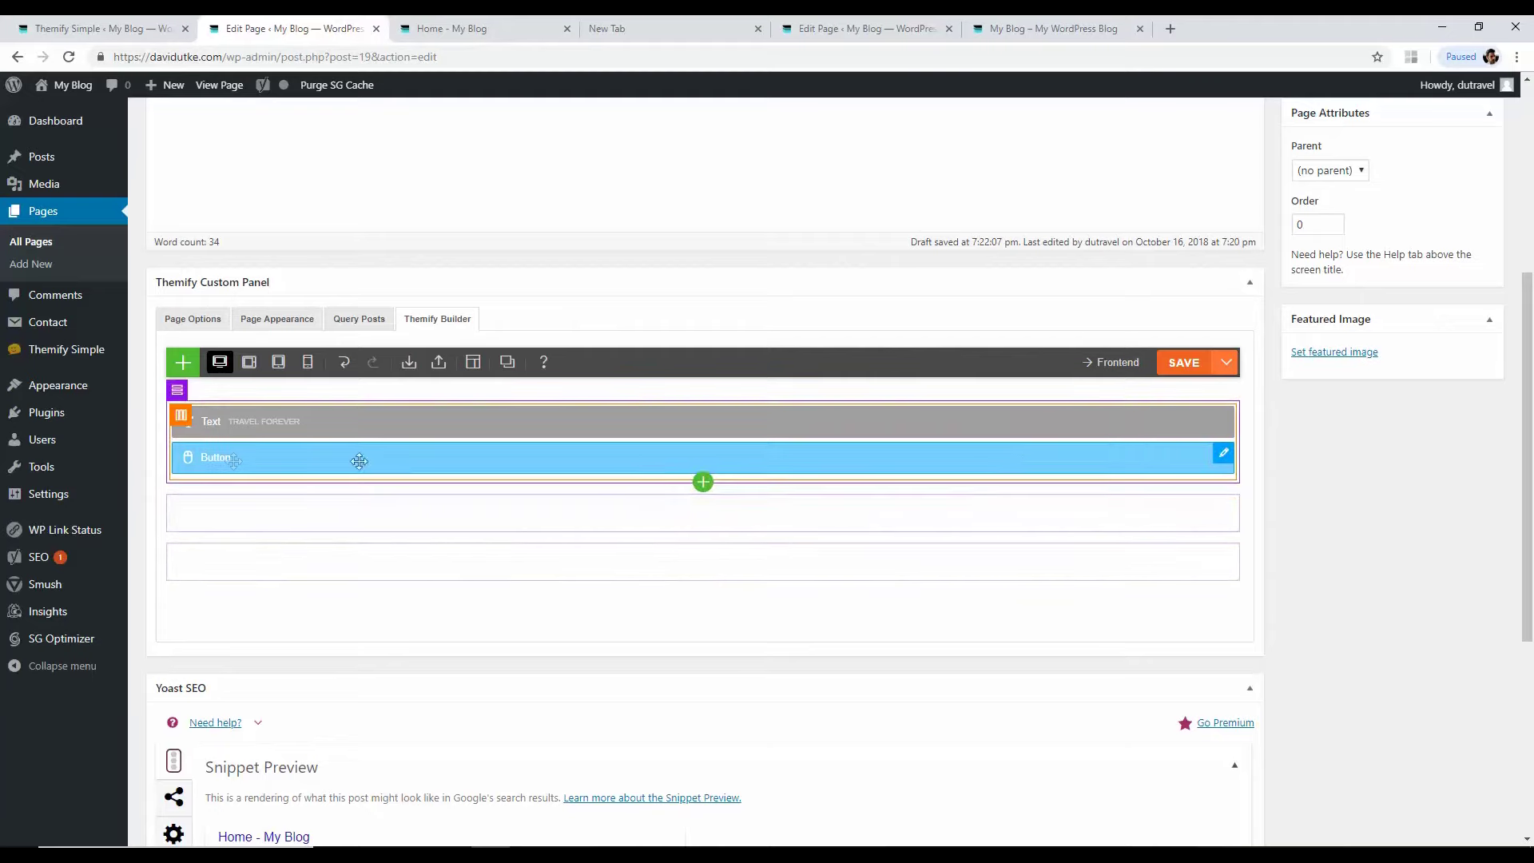
# Step: Give the Learn More! Button module an outlined background
pyautogui.moveTo(1220, 457)
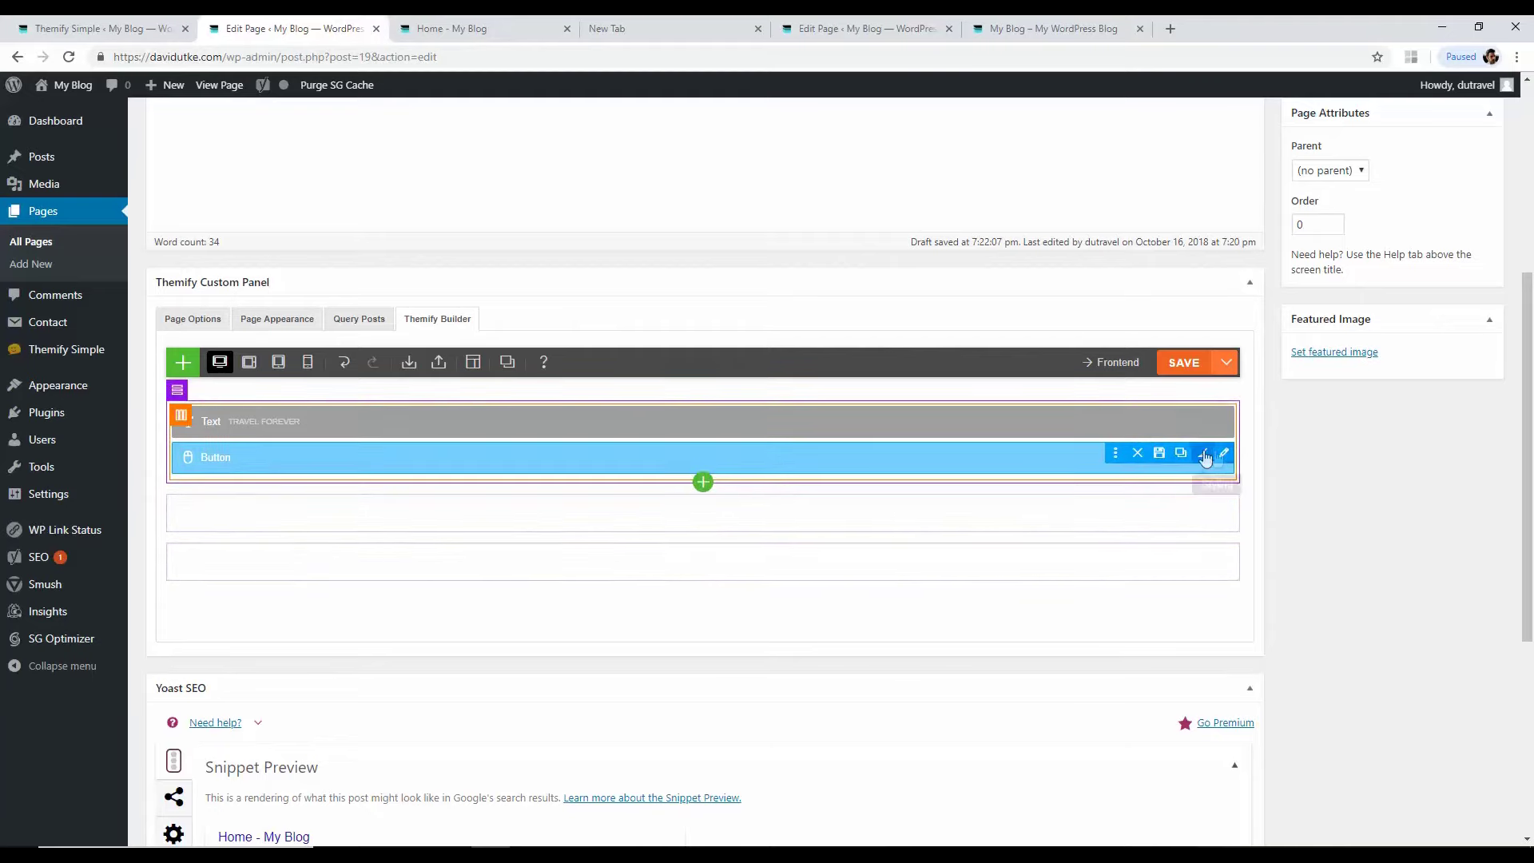
pyautogui.click(1202, 453)
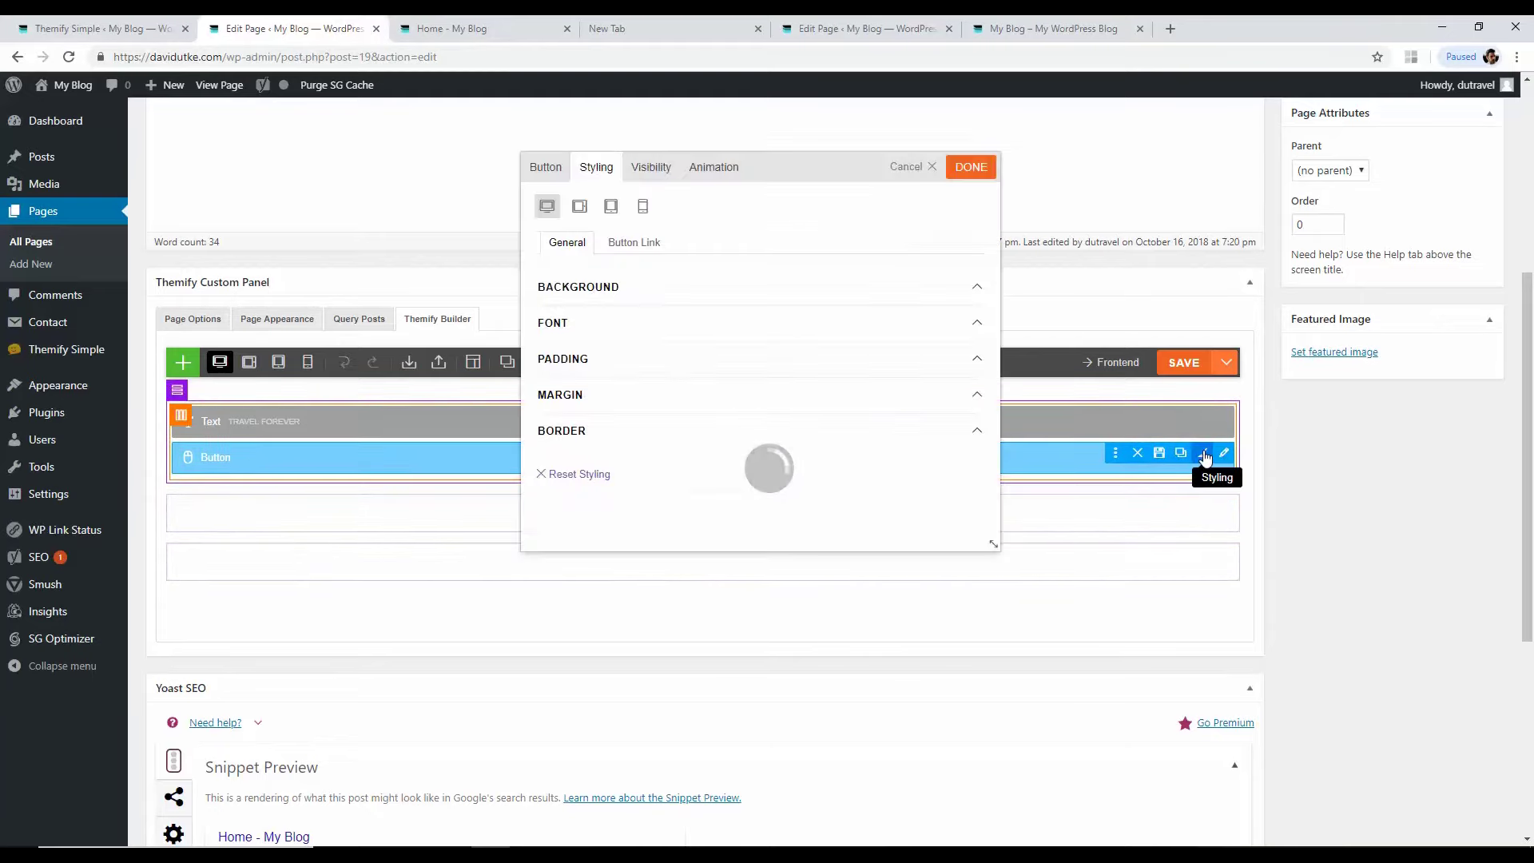
pyautogui.click(556, 172)
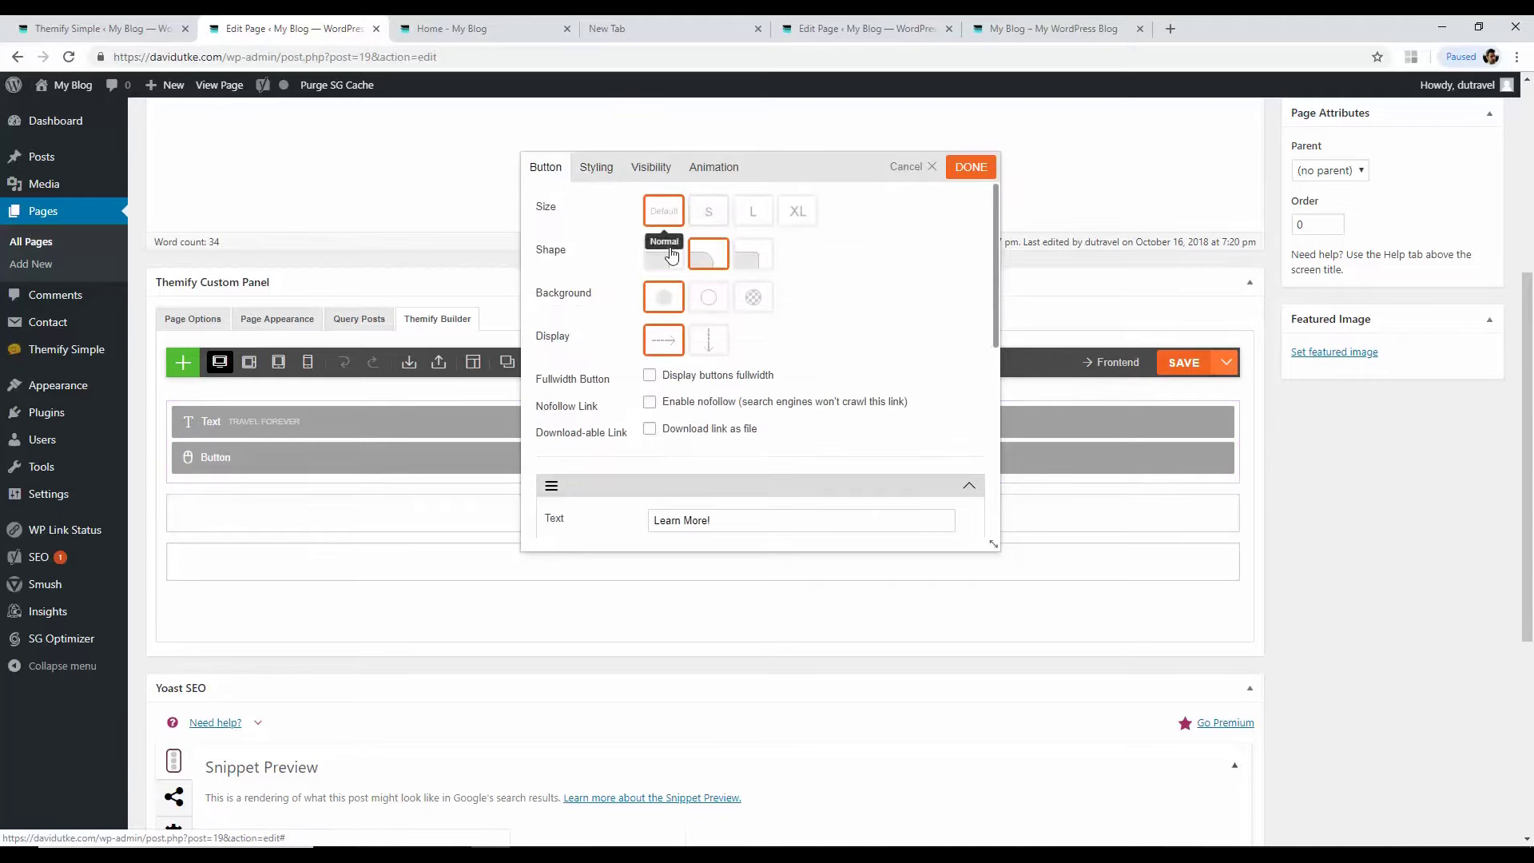
pyautogui.click(709, 302)
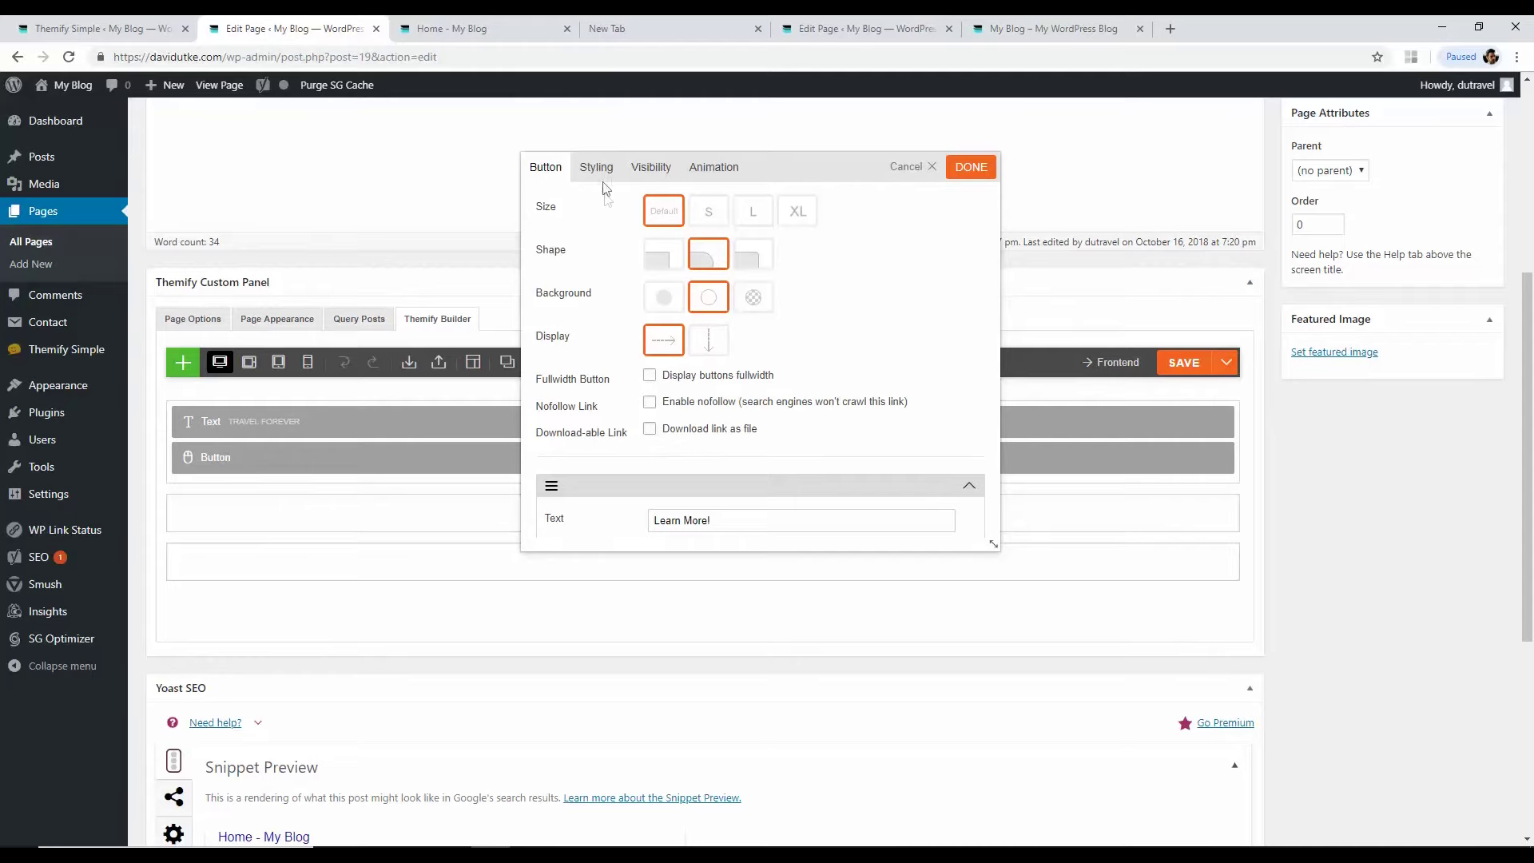
# Step: Center-align the Button module's text in its font styling, save the builder layout and reload the live homepage
pyautogui.click(597, 169)
pyautogui.click(603, 327)
pyautogui.scroll(-2, 793, 406)
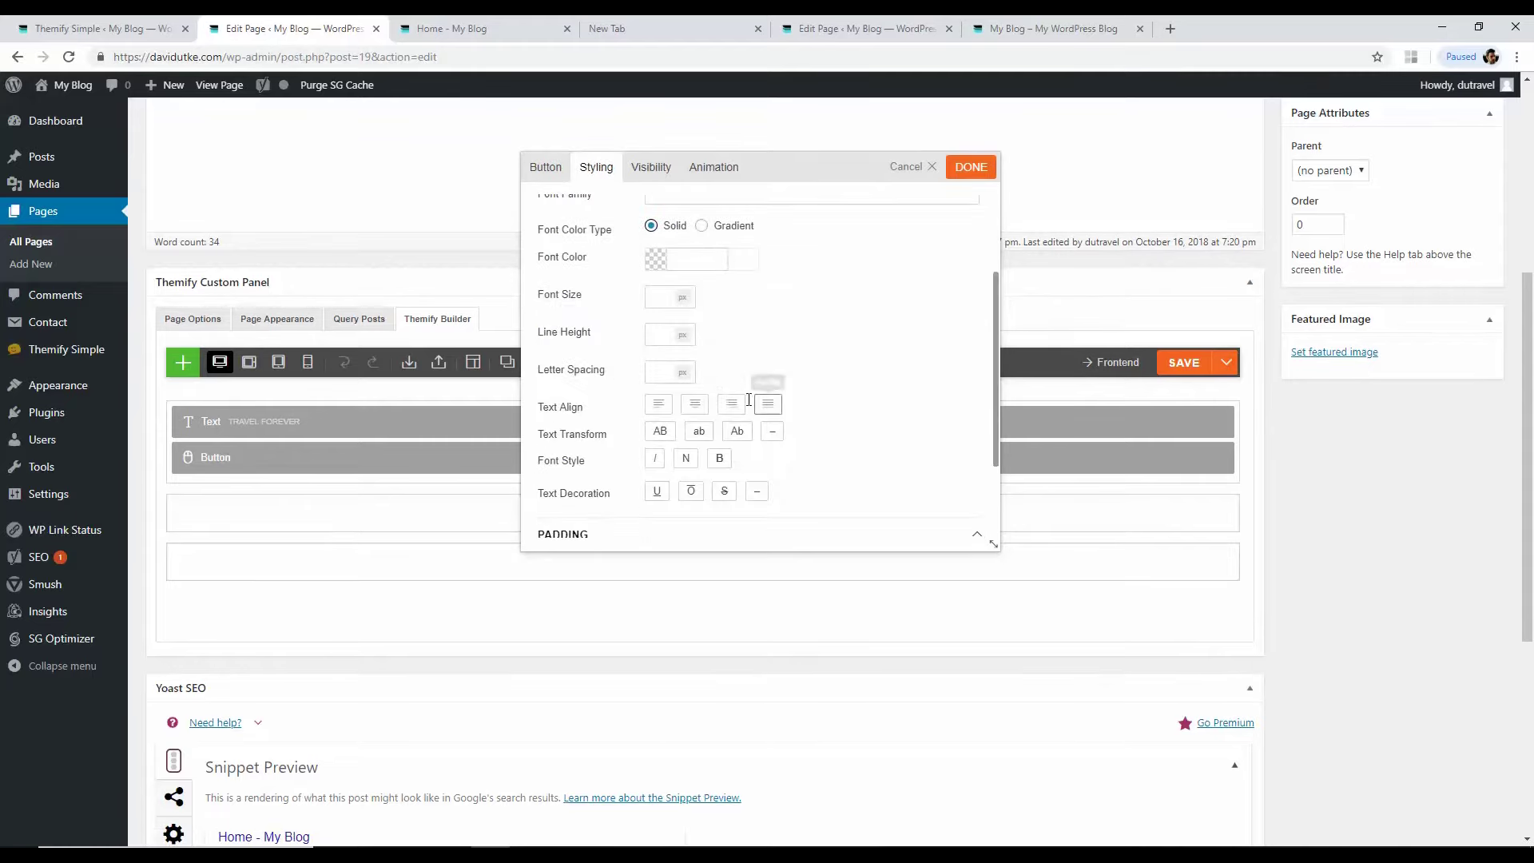
pyautogui.click(695, 404)
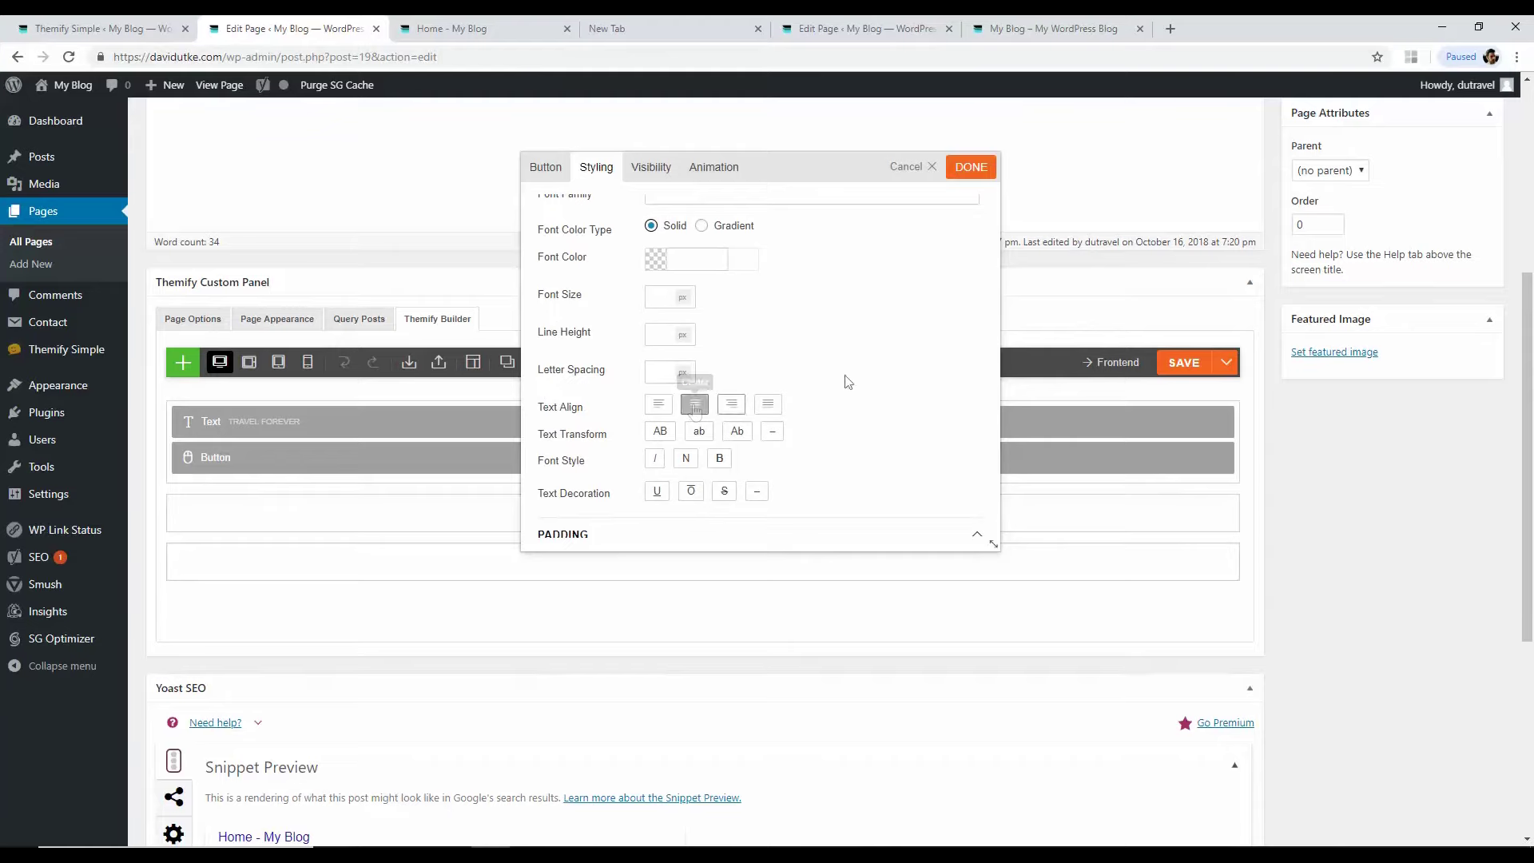
pyautogui.click(971, 169)
pyautogui.click(1184, 363)
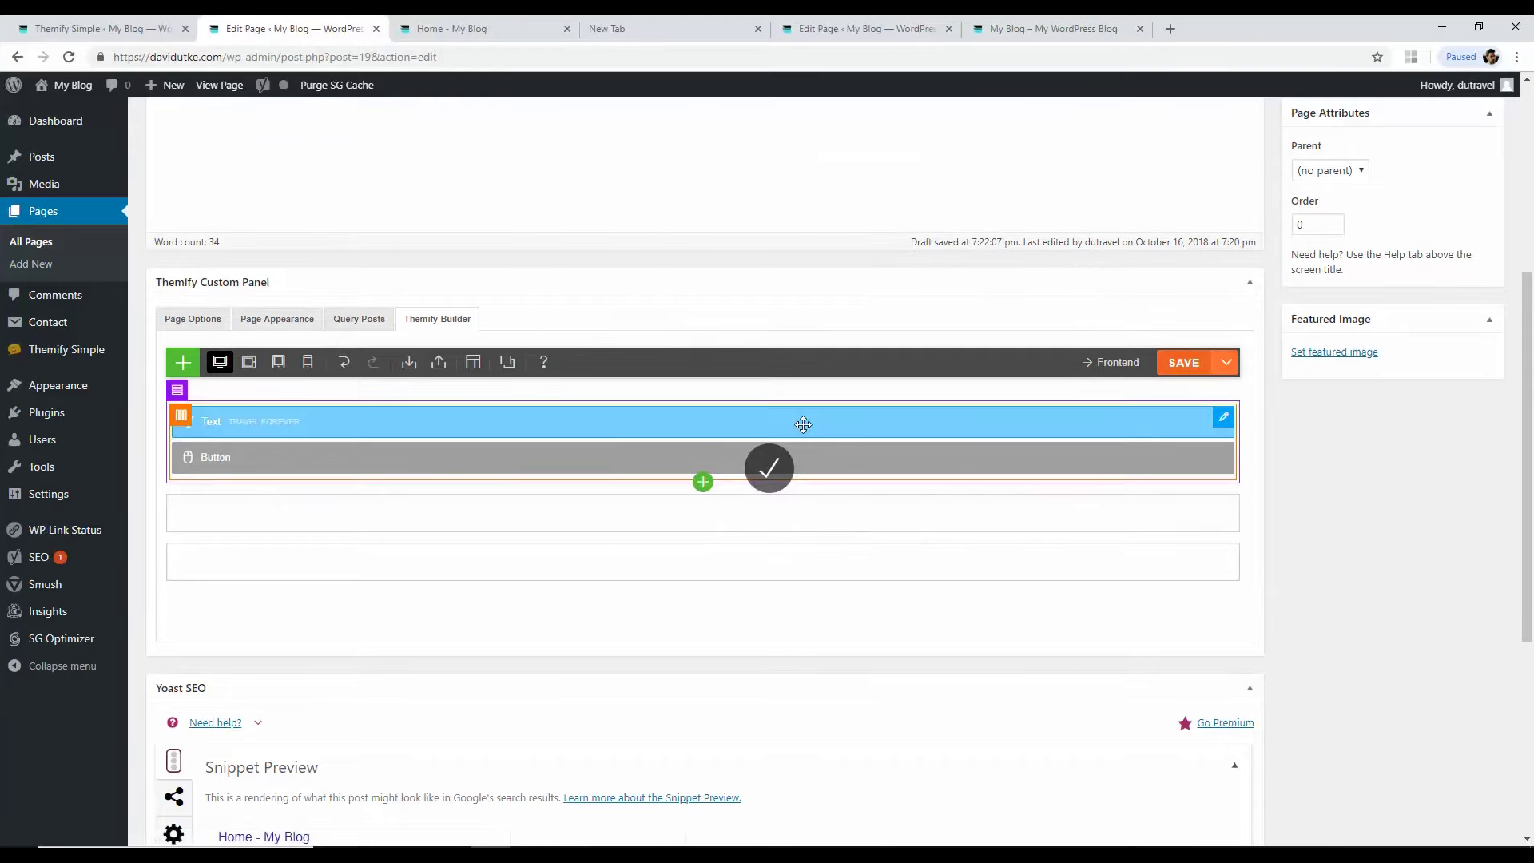
pyautogui.click(443, 28)
pyautogui.click(69, 57)
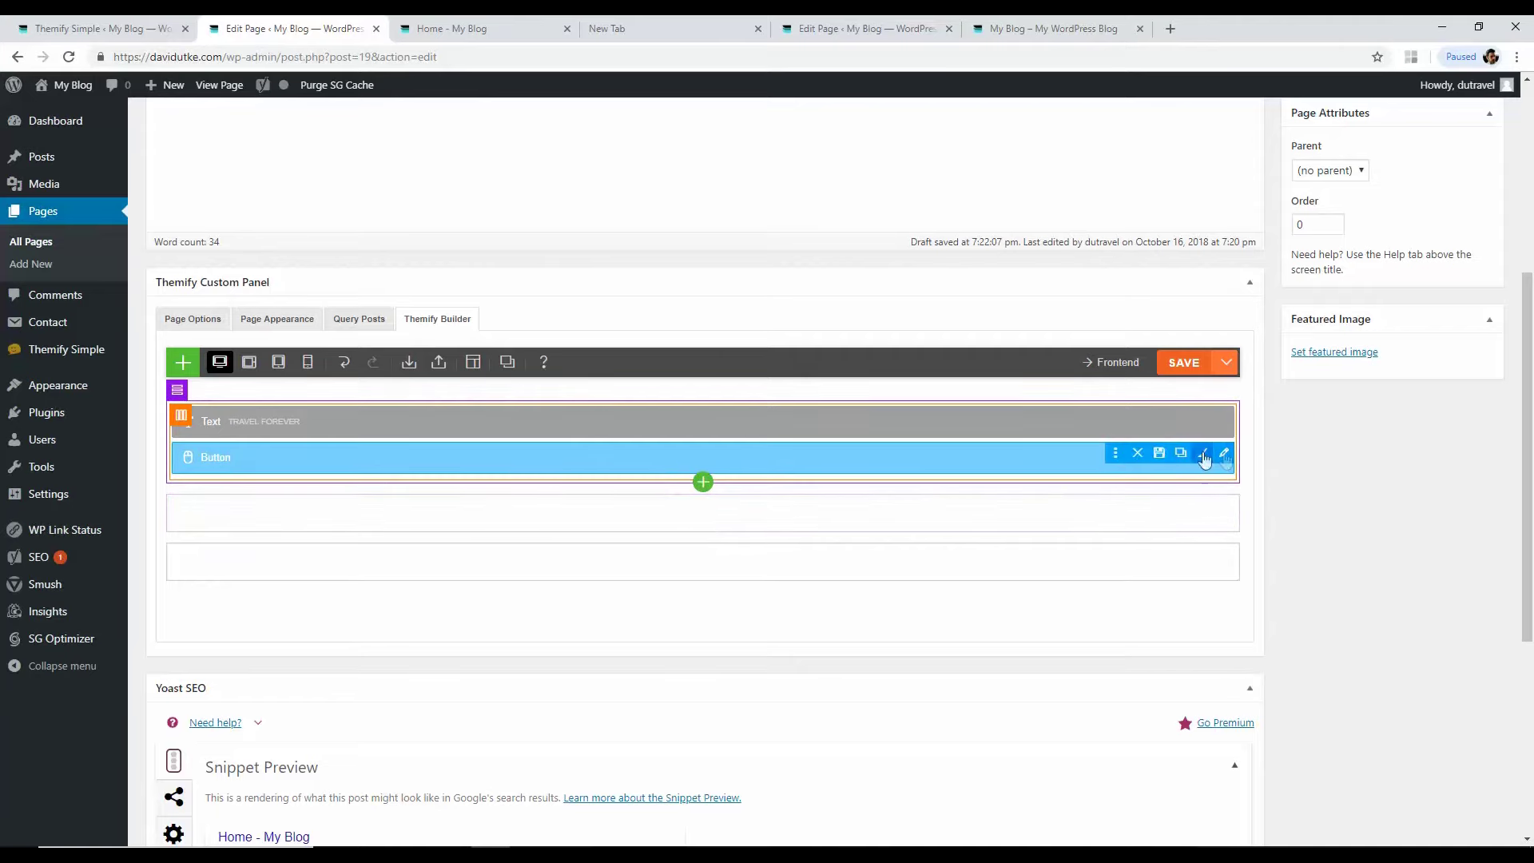
# Step: Switch the Button module to the squared shape with a transparent background and save the builder layout
pyautogui.click(1208, 454)
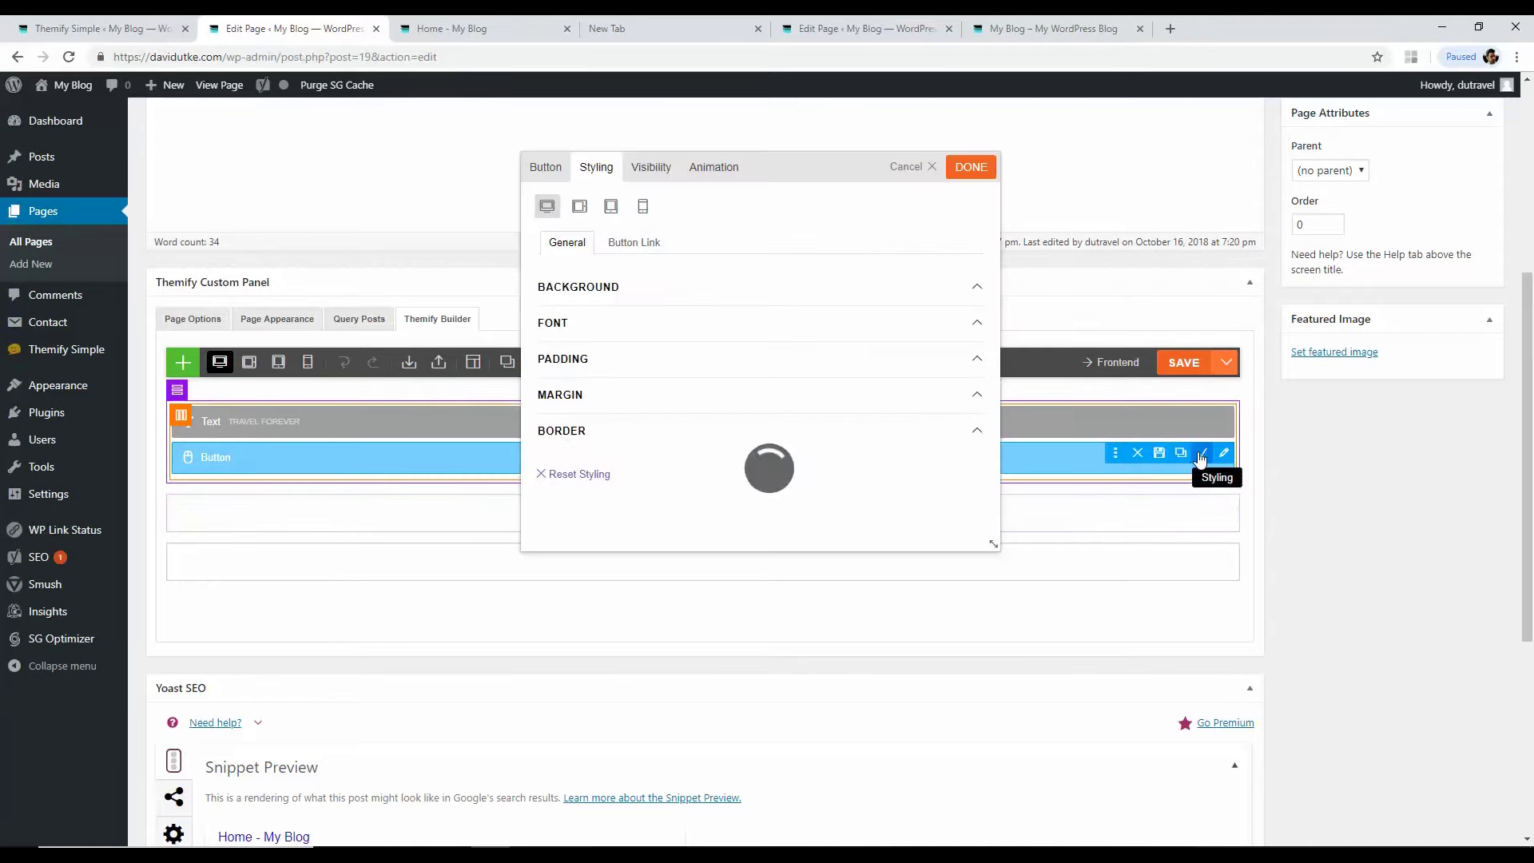
pyautogui.click(544, 169)
pyautogui.click(752, 256)
pyautogui.click(751, 301)
pyautogui.click(970, 166)
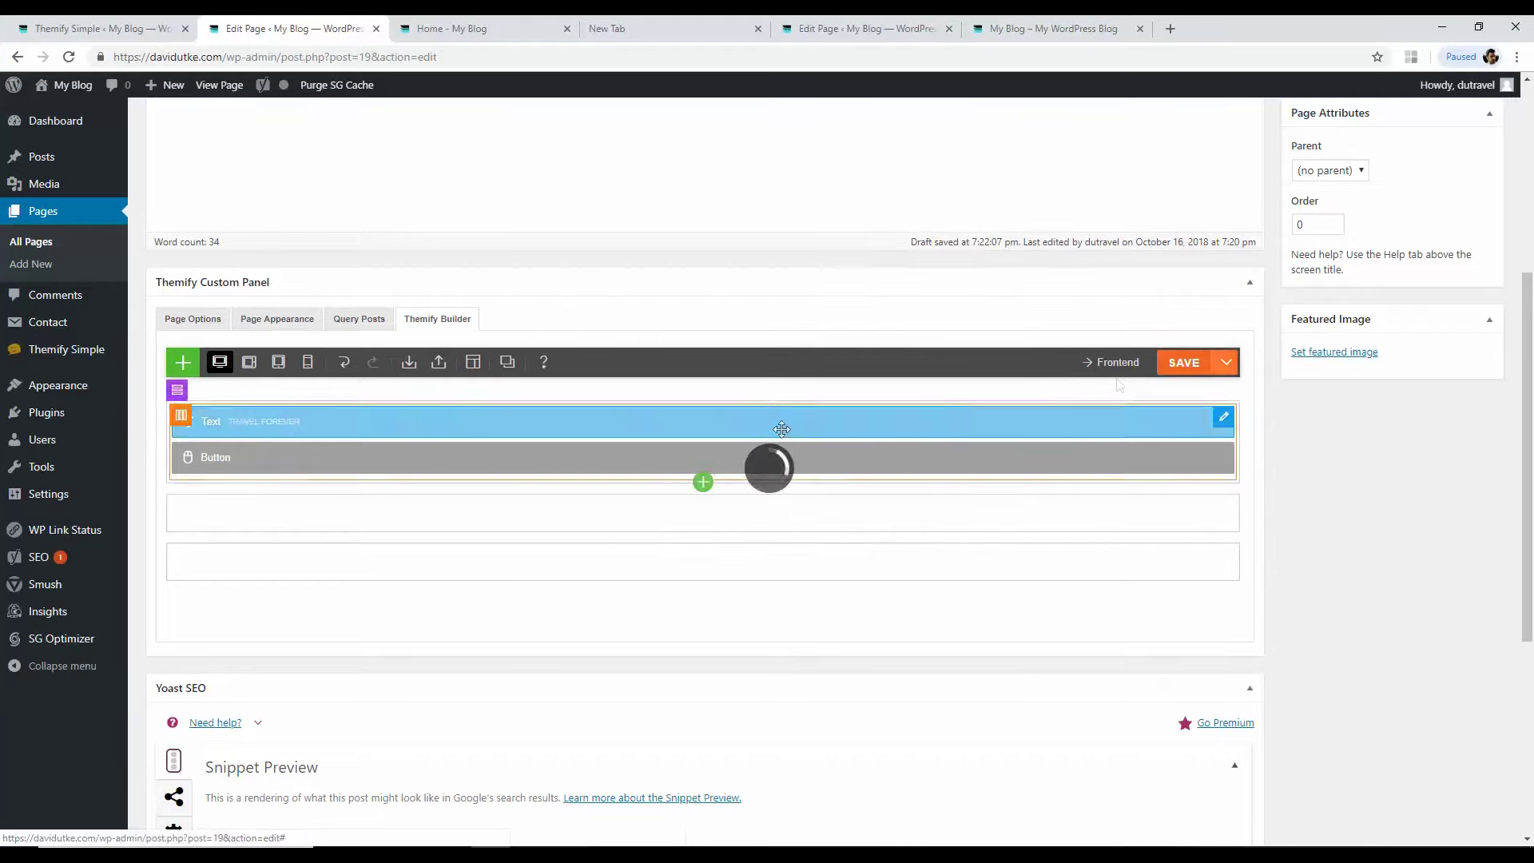
# Step: Reload the live homepage and compare its heading and button with the hero section of the finished travel site
pyautogui.click(439, 24)
pyautogui.click(68, 56)
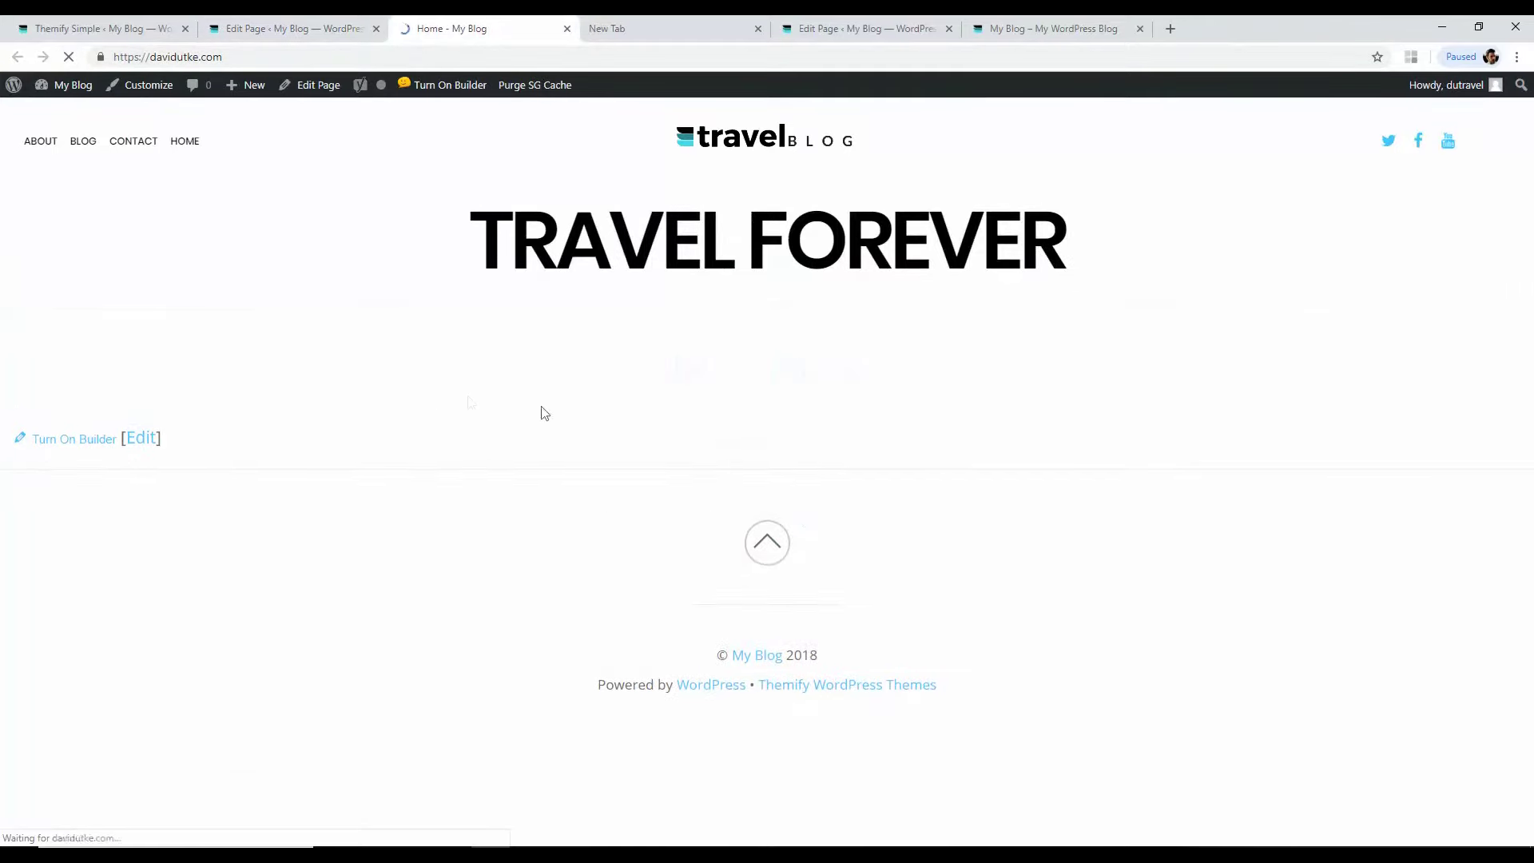
pyautogui.click(977, 24)
pyautogui.click(863, 26)
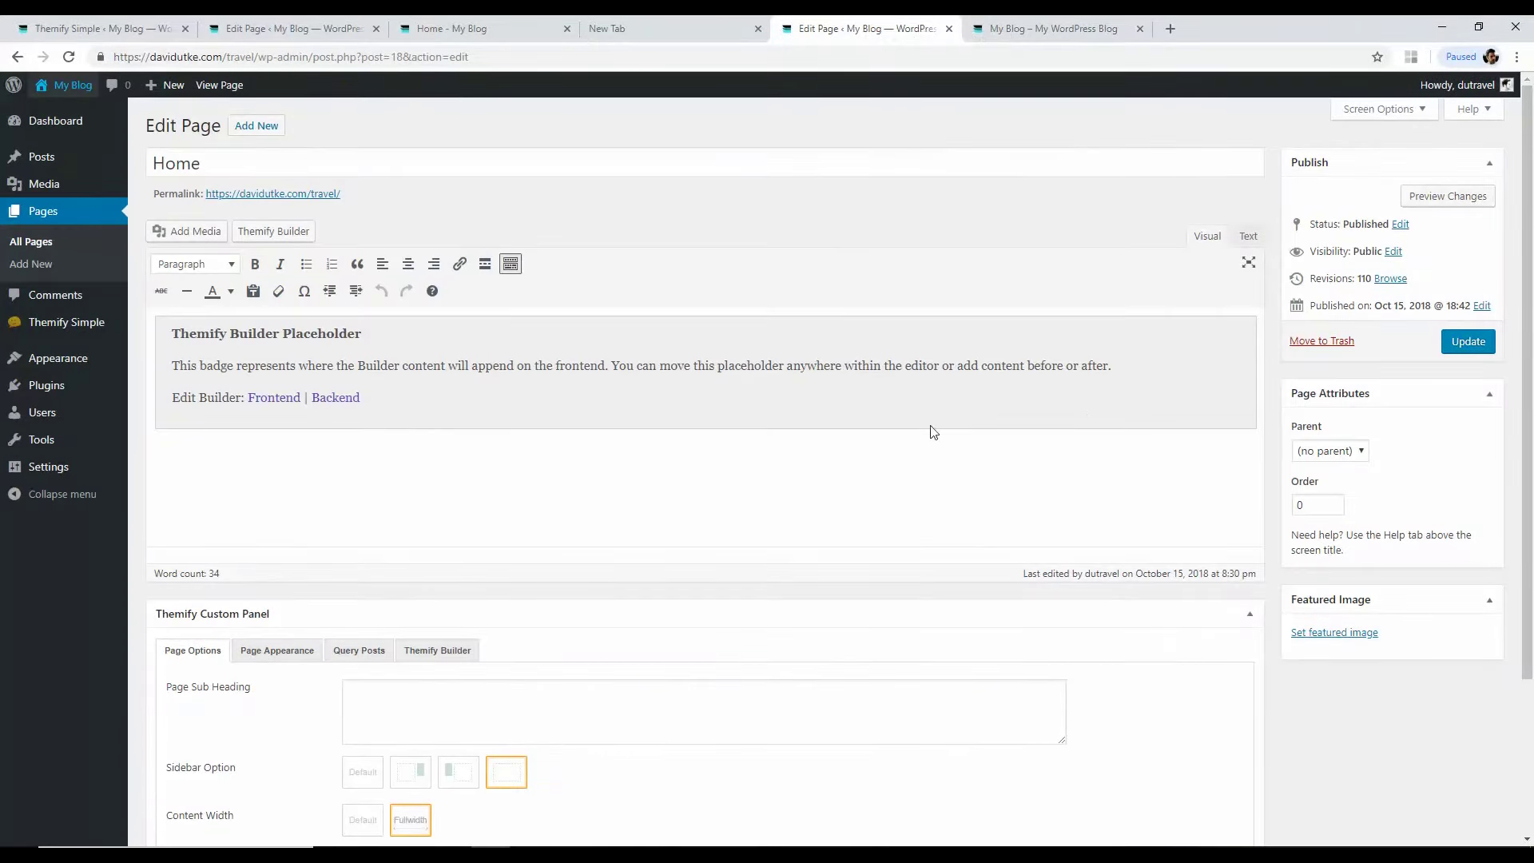
pyautogui.scroll(-3, 933, 432)
pyautogui.click(1124, 22)
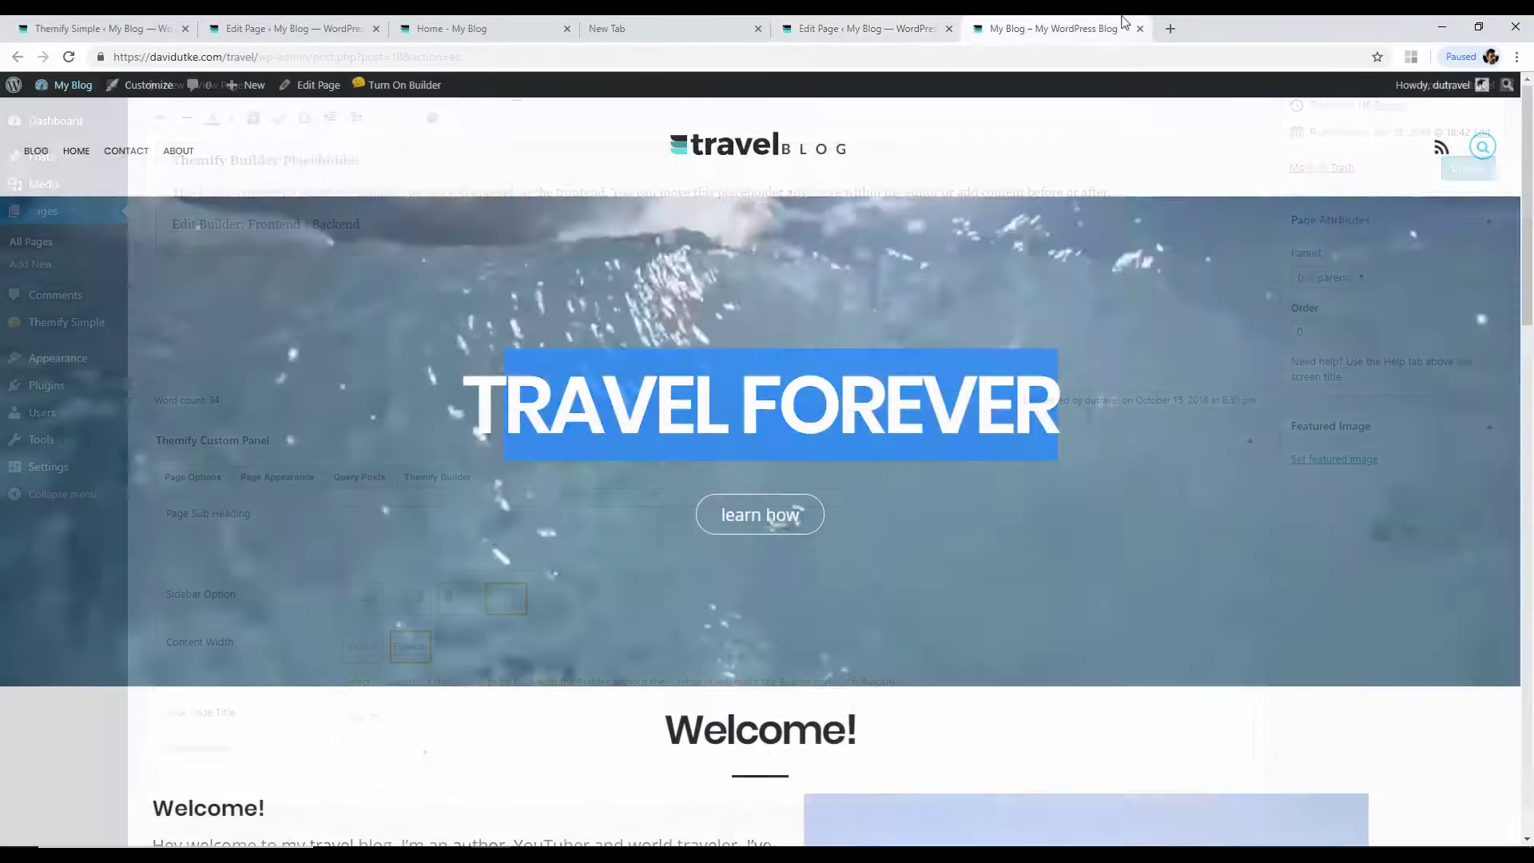
pyautogui.click(281, 27)
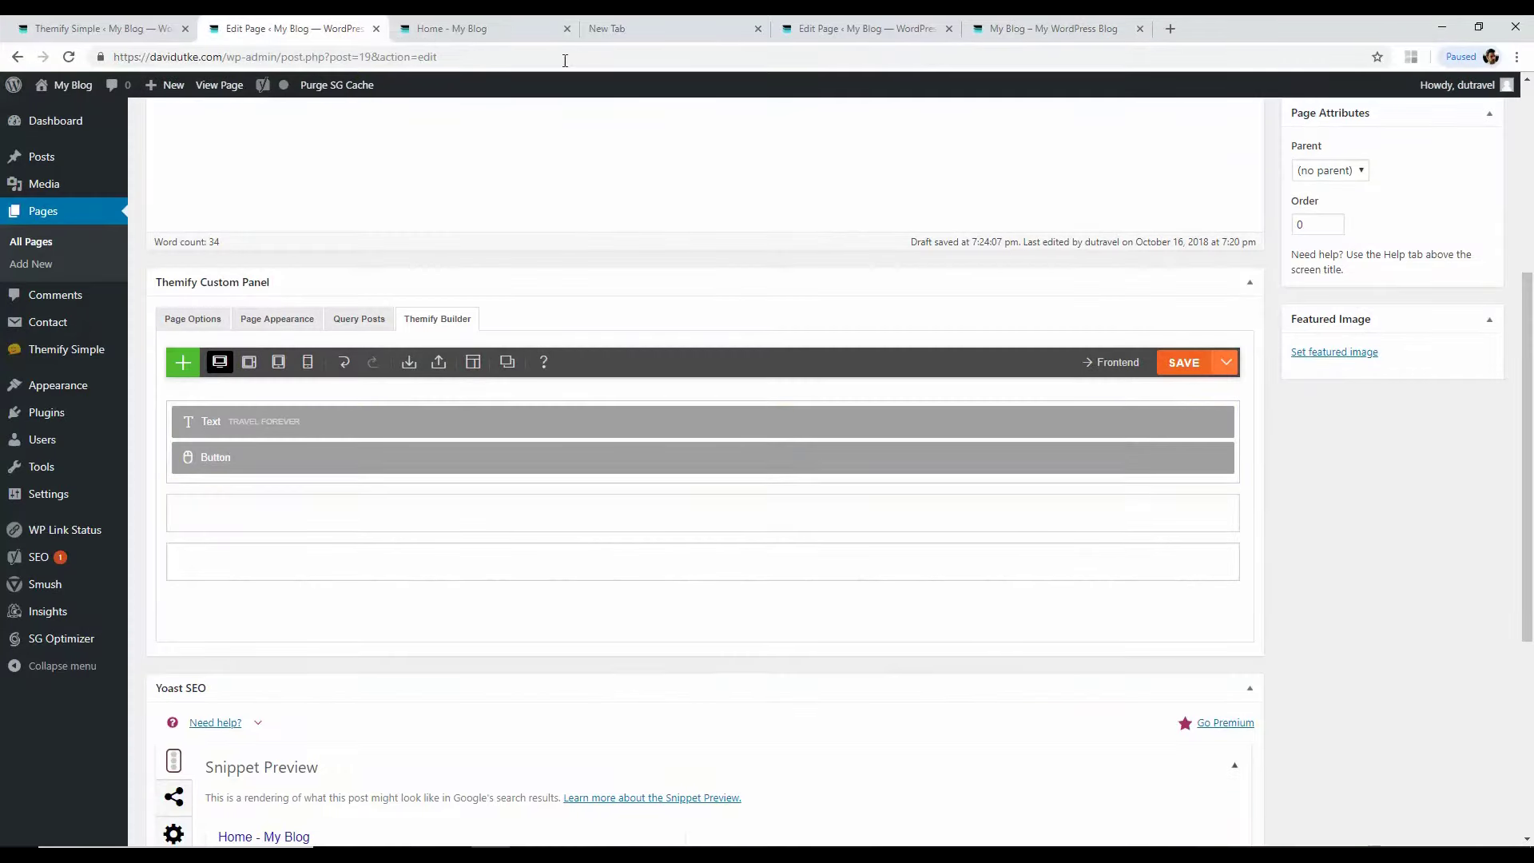
pyautogui.click(462, 28)
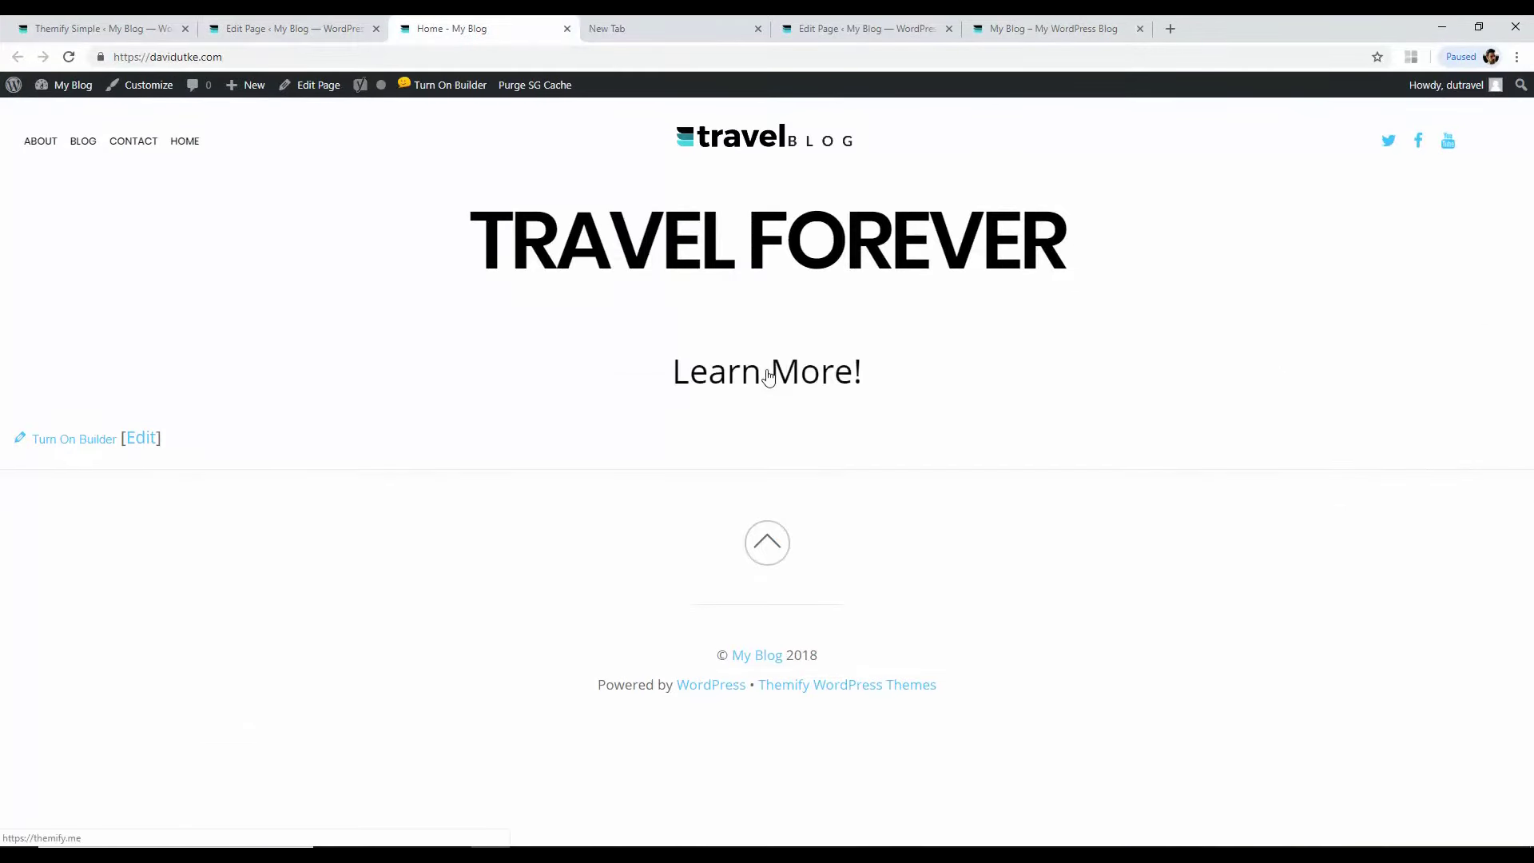
pyautogui.click(336, 28)
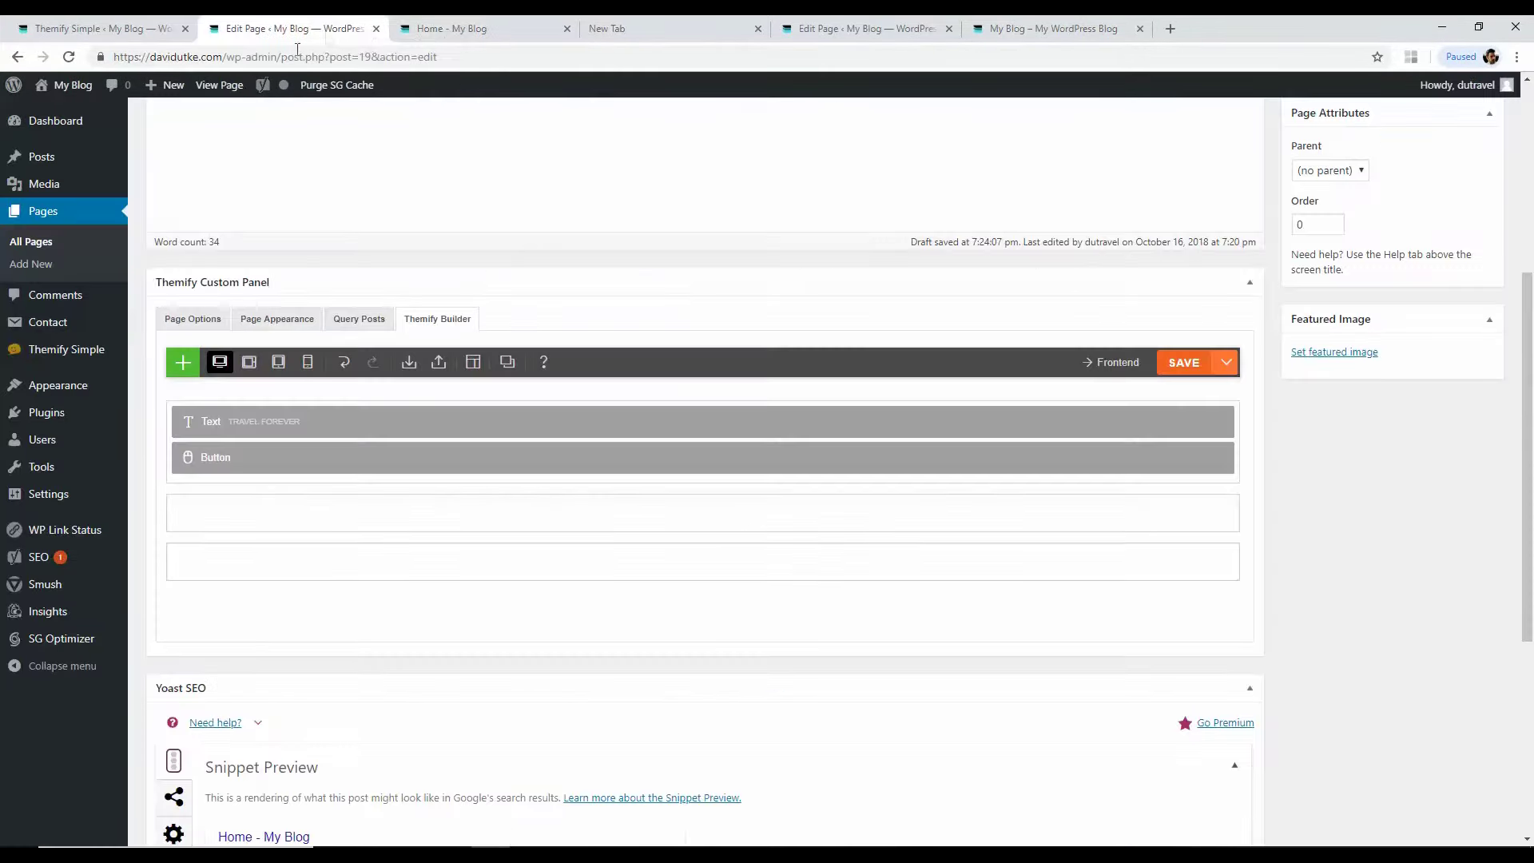
pyautogui.scroll(3, 1532, 460)
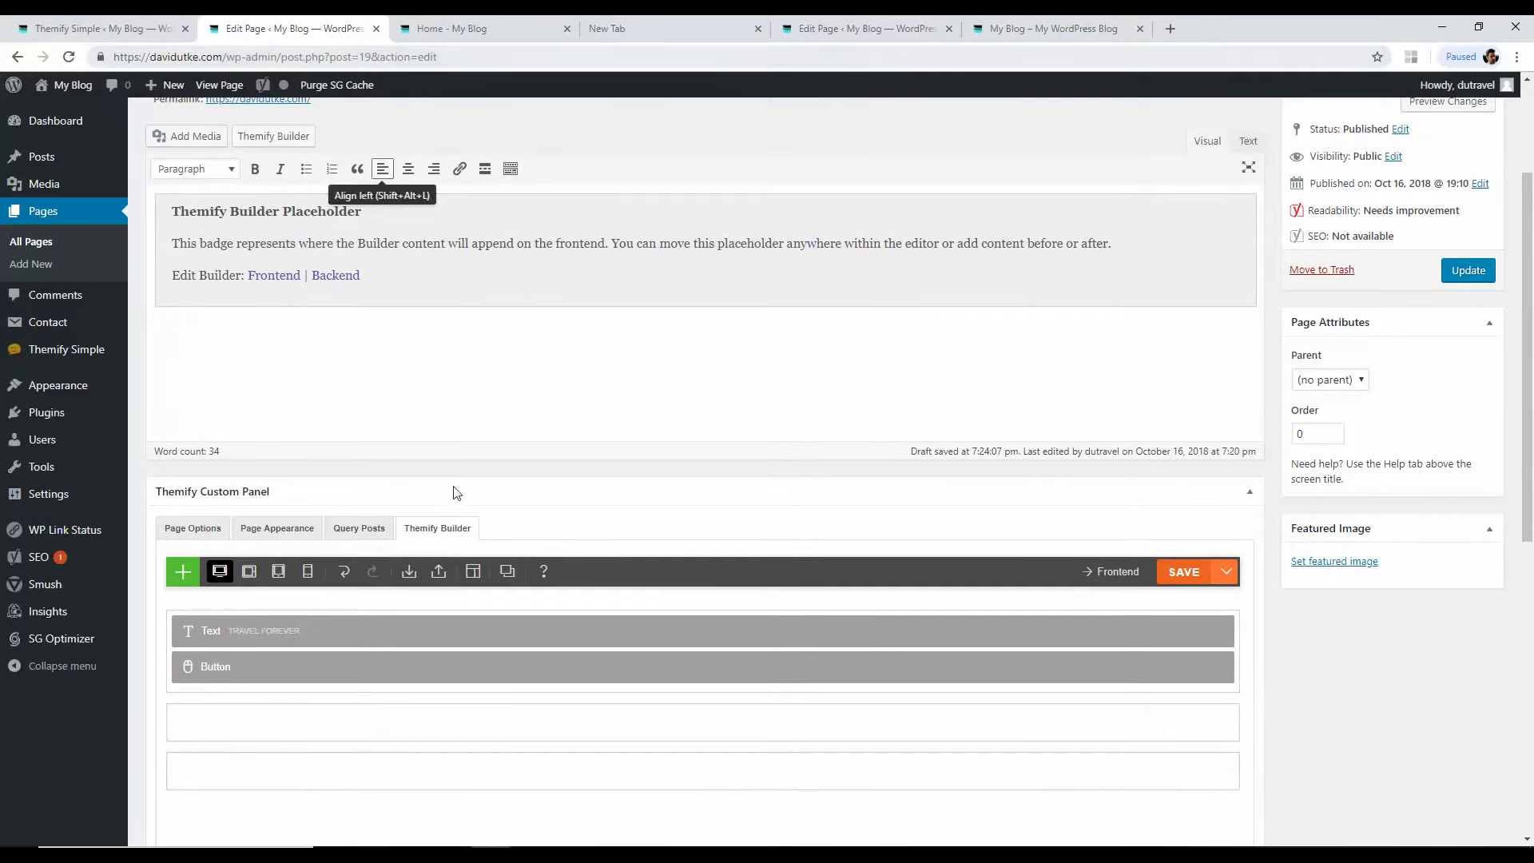
pyautogui.click(490, 22)
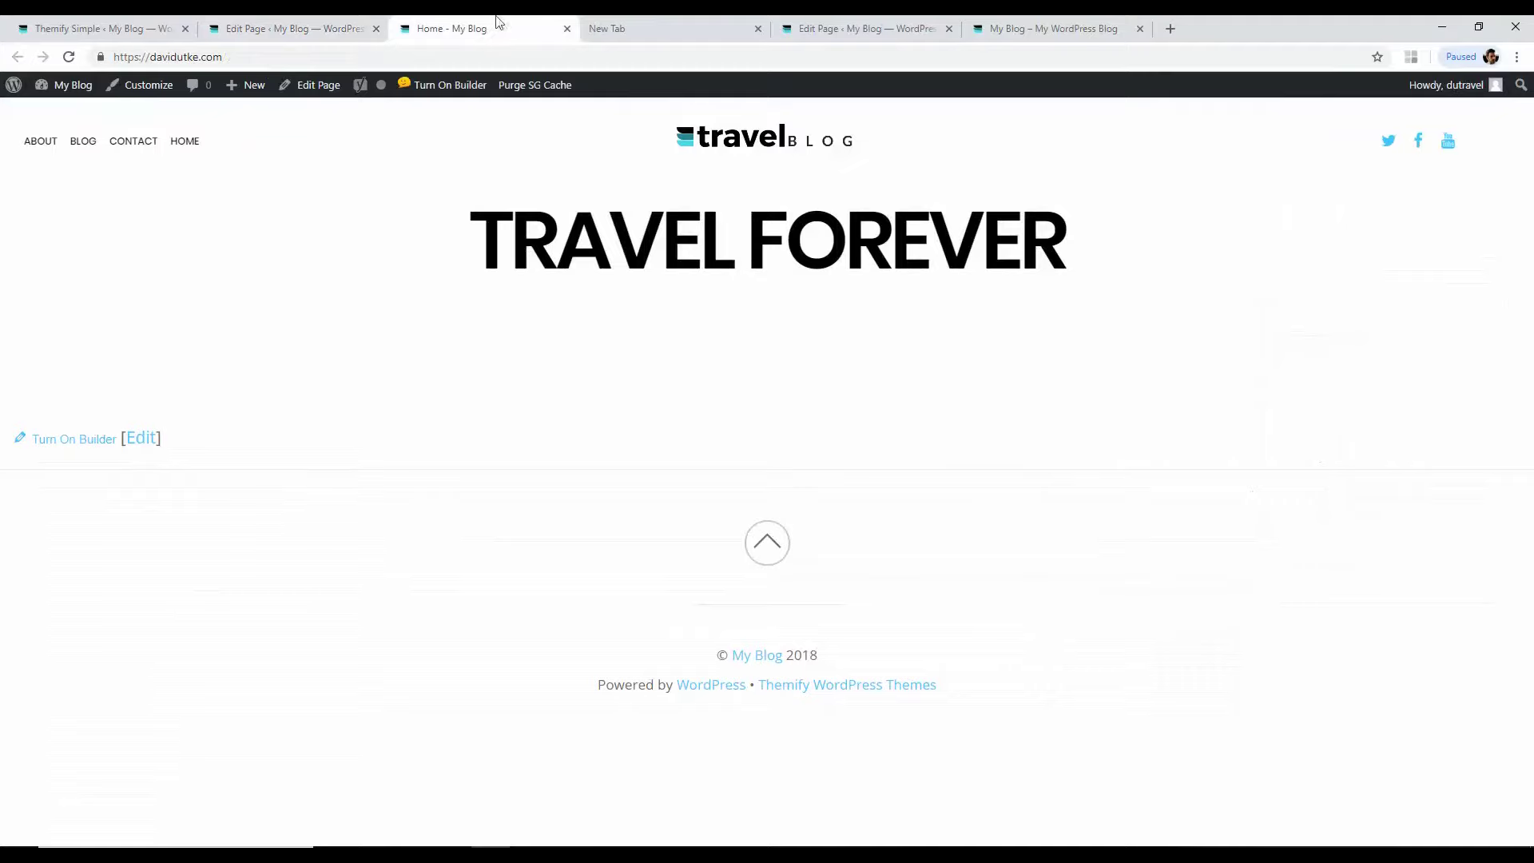
pyautogui.click(1104, 28)
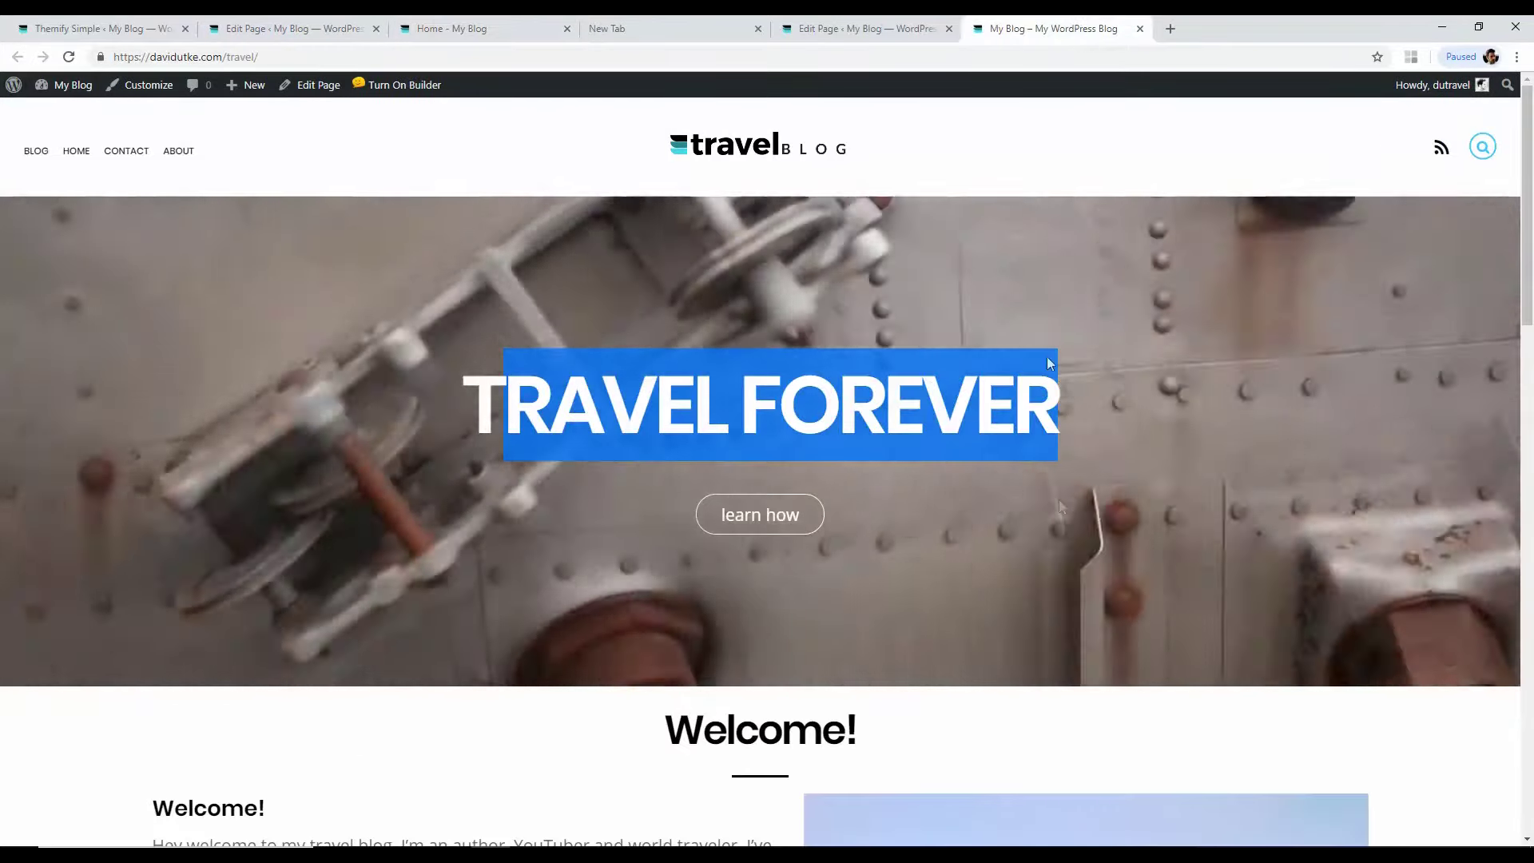
pyautogui.click(447, 431)
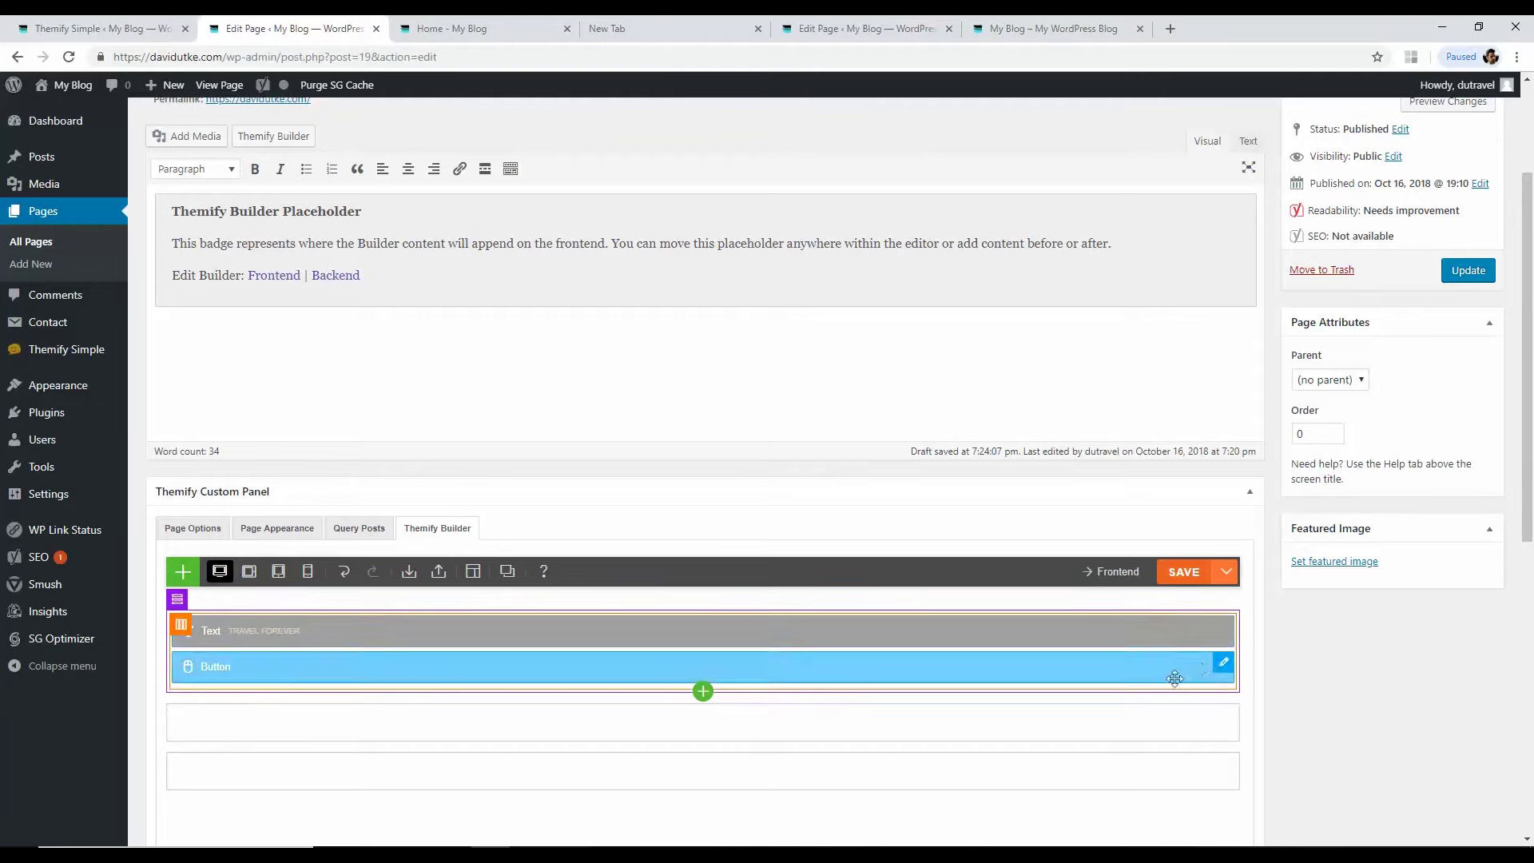
# Step: Set the background type to Video for the row holding the TRAVEL FOREVER text and the button
pyautogui.moveTo(179, 601)
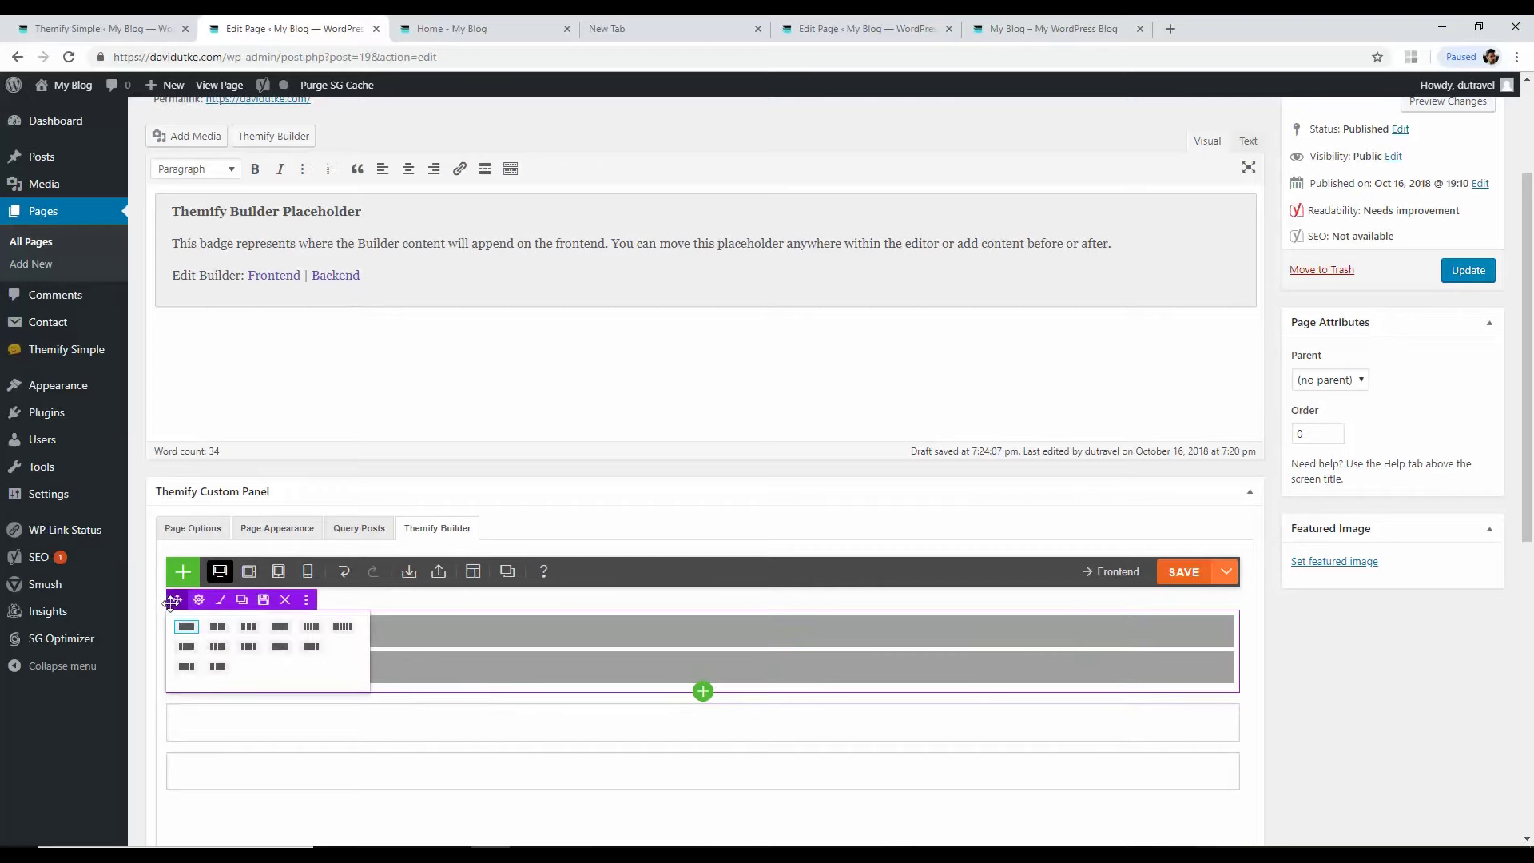
pyautogui.click(220, 606)
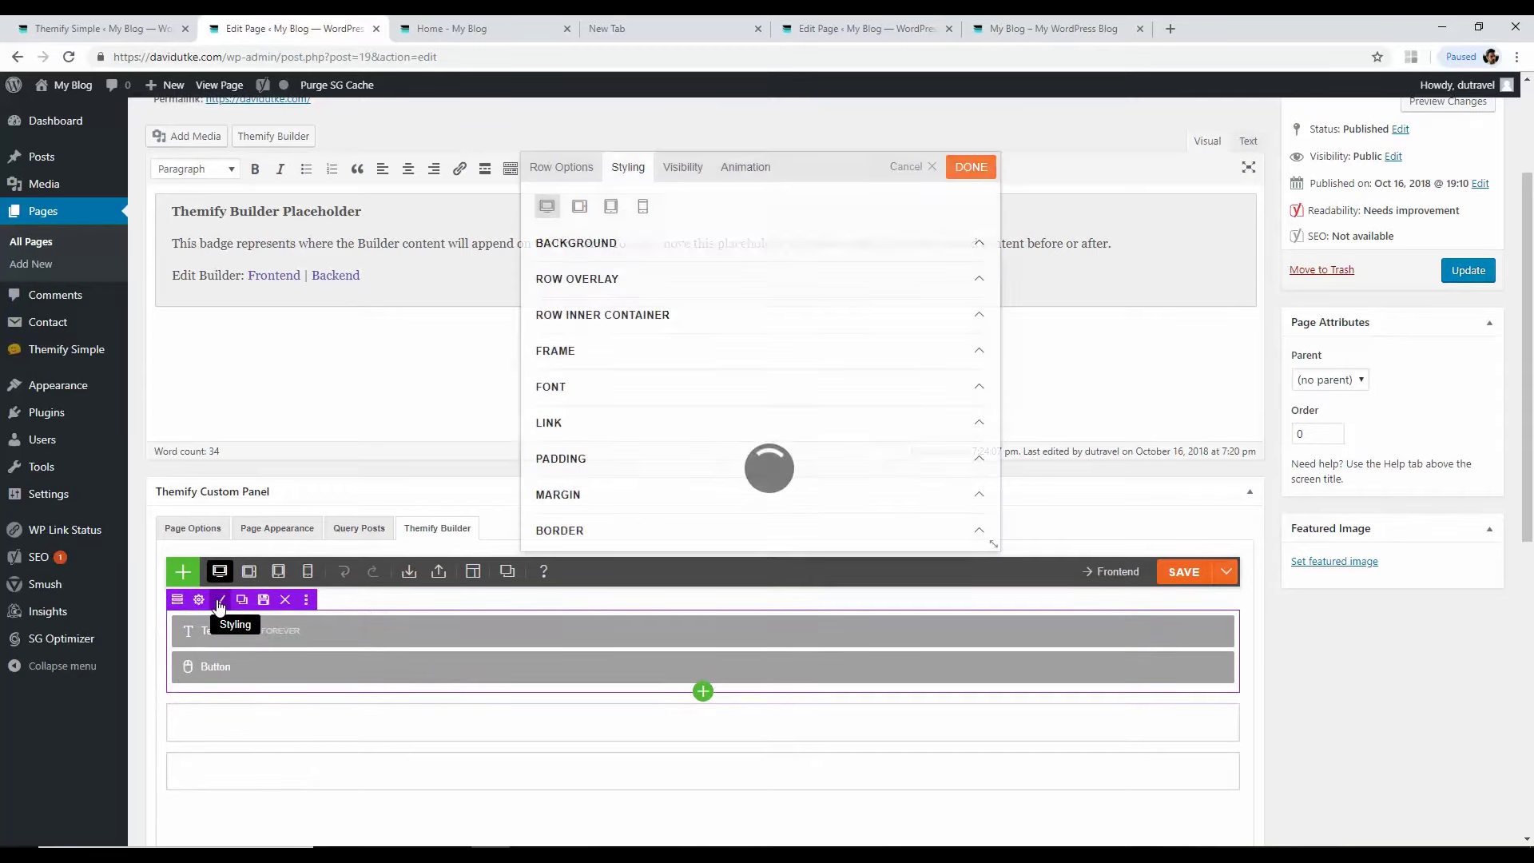
pyautogui.click(607, 247)
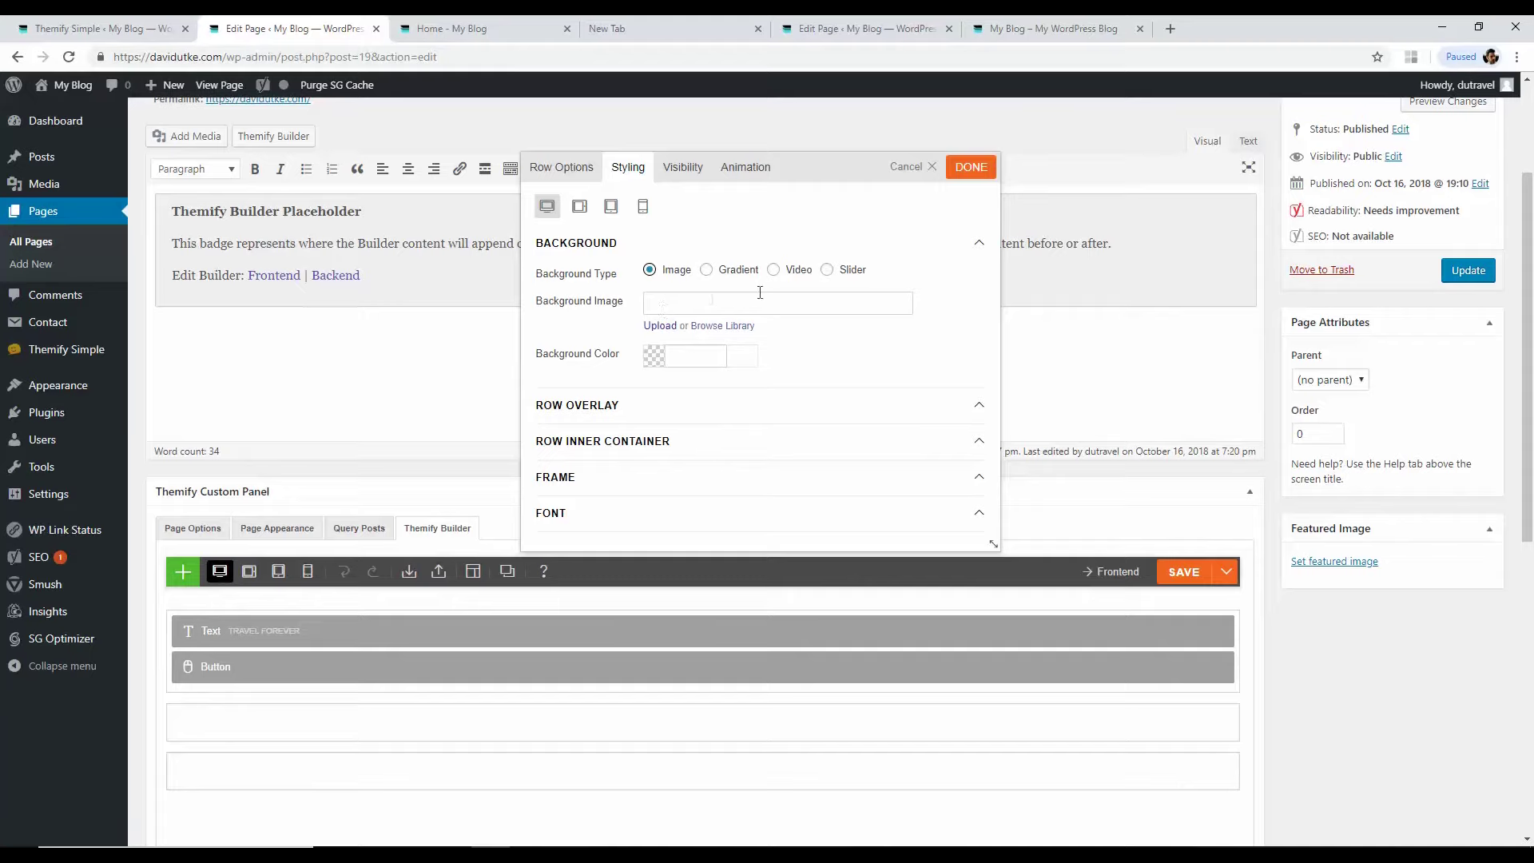
pyautogui.click(774, 270)
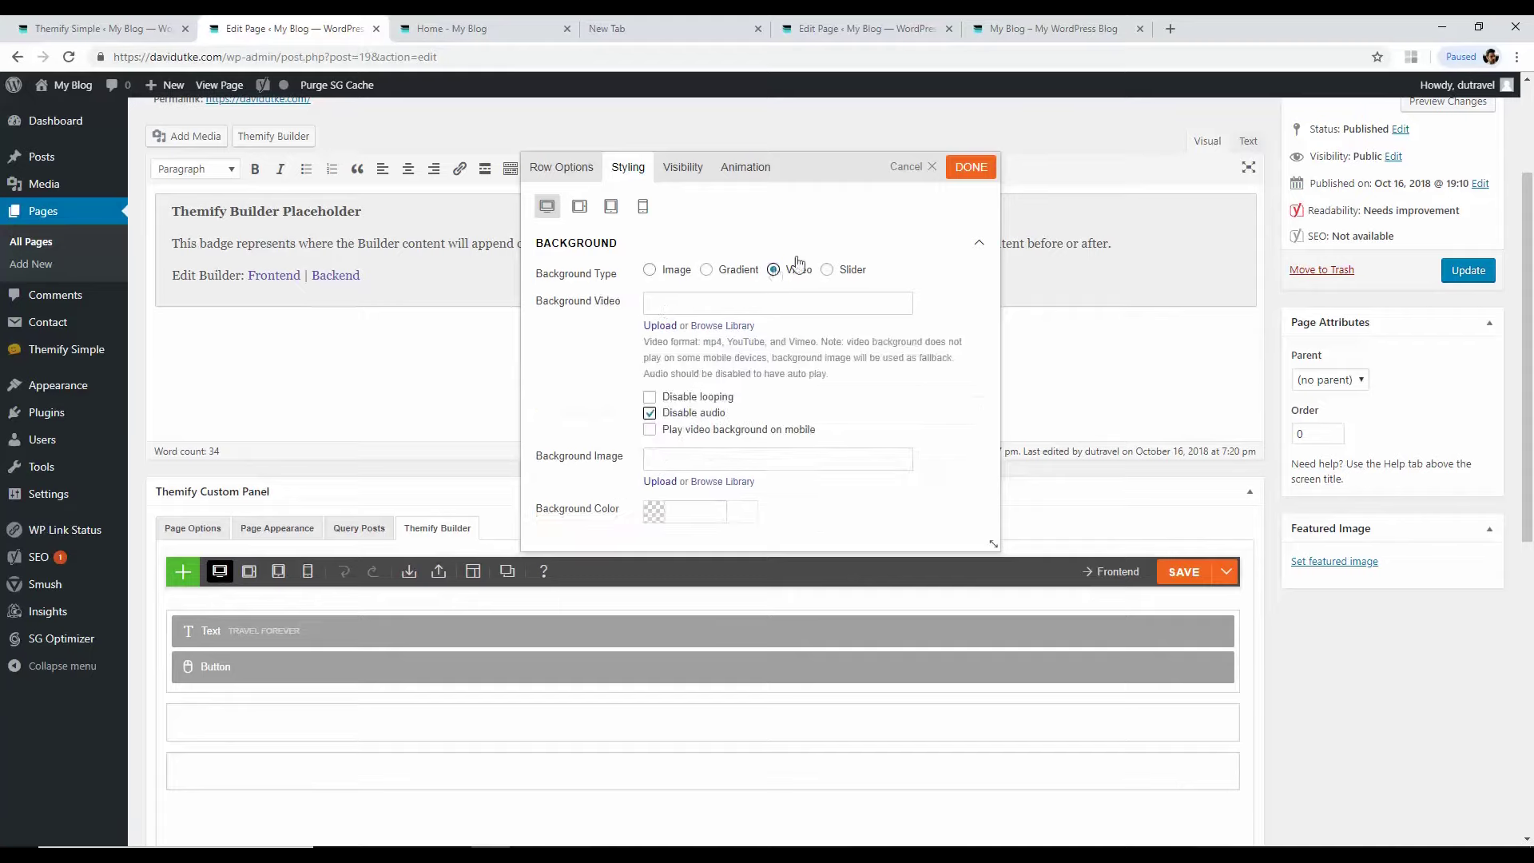
# Step: Switch to YouTube in a new tab, search for the filmmaker's Iceland video, open "ICELAND - Cinematic" and pause it
pyautogui.click(1169, 30)
pyautogui.write('youtube.com')
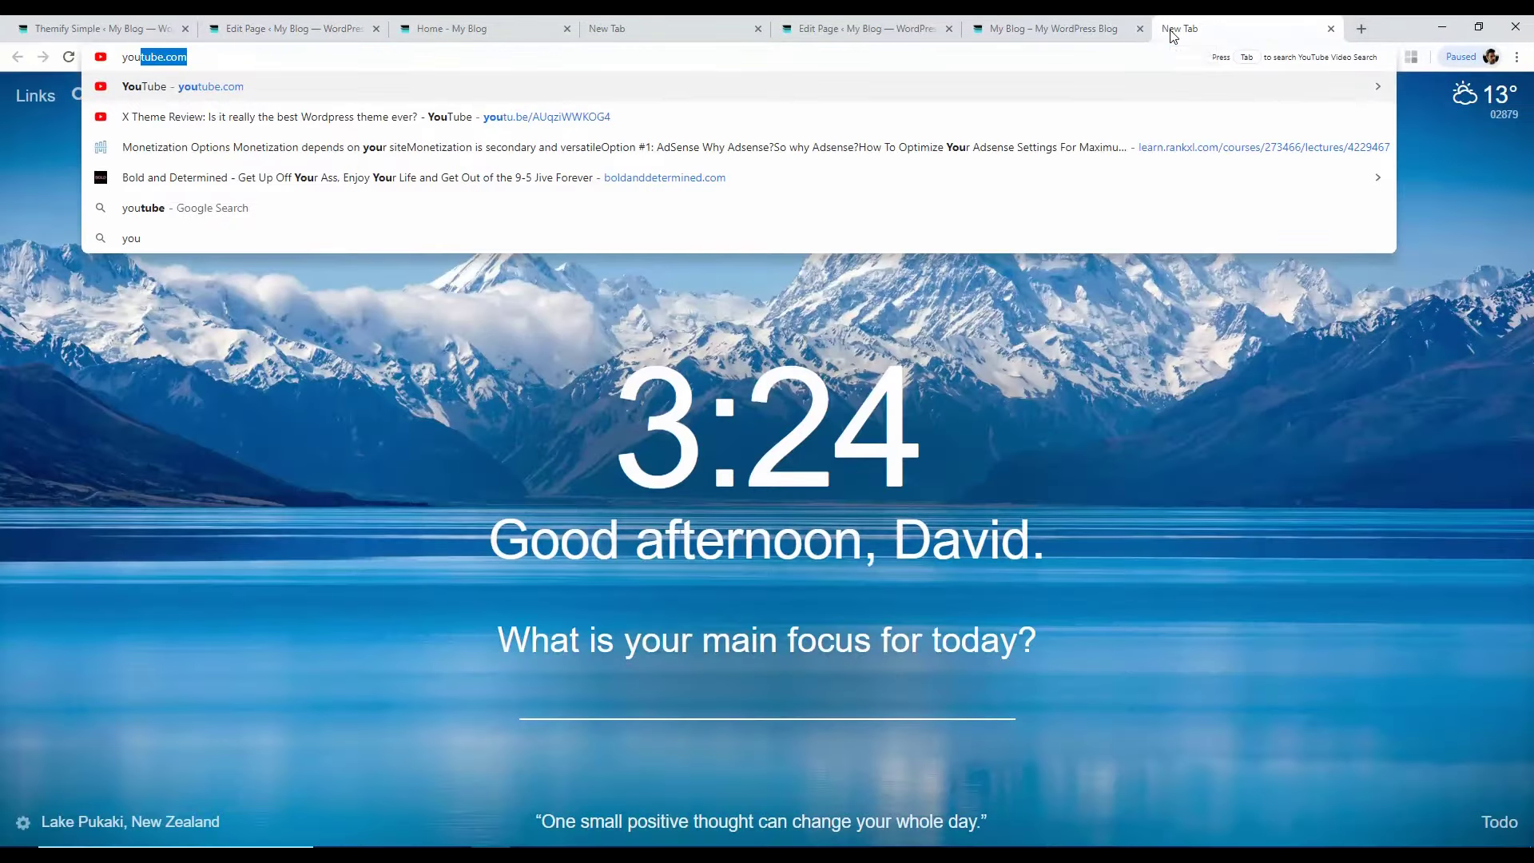
pyautogui.press('Return')
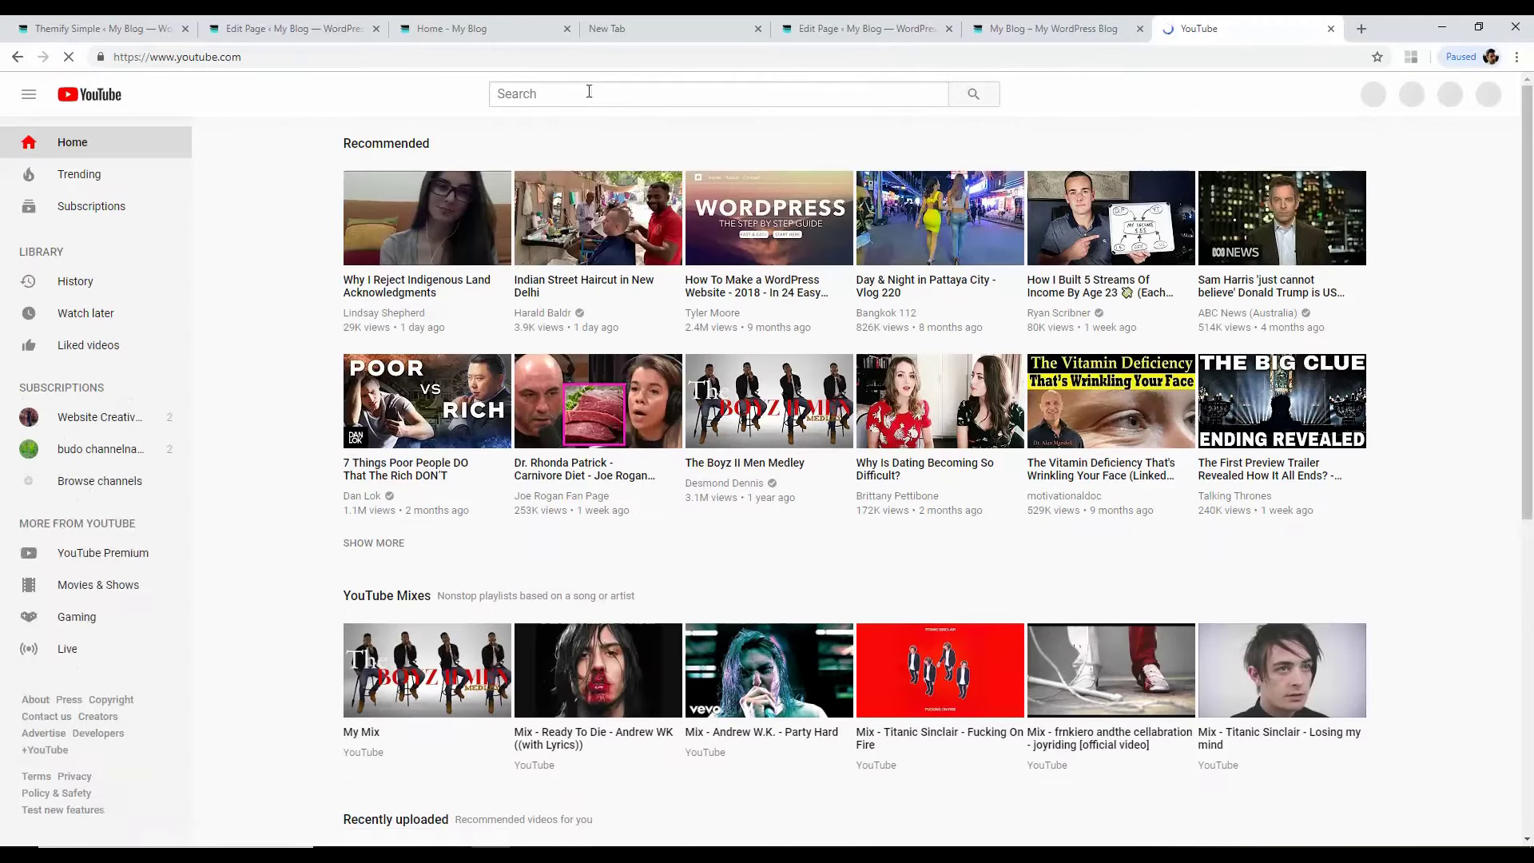
pyautogui.click(589, 93)
pyautogui.write('a')
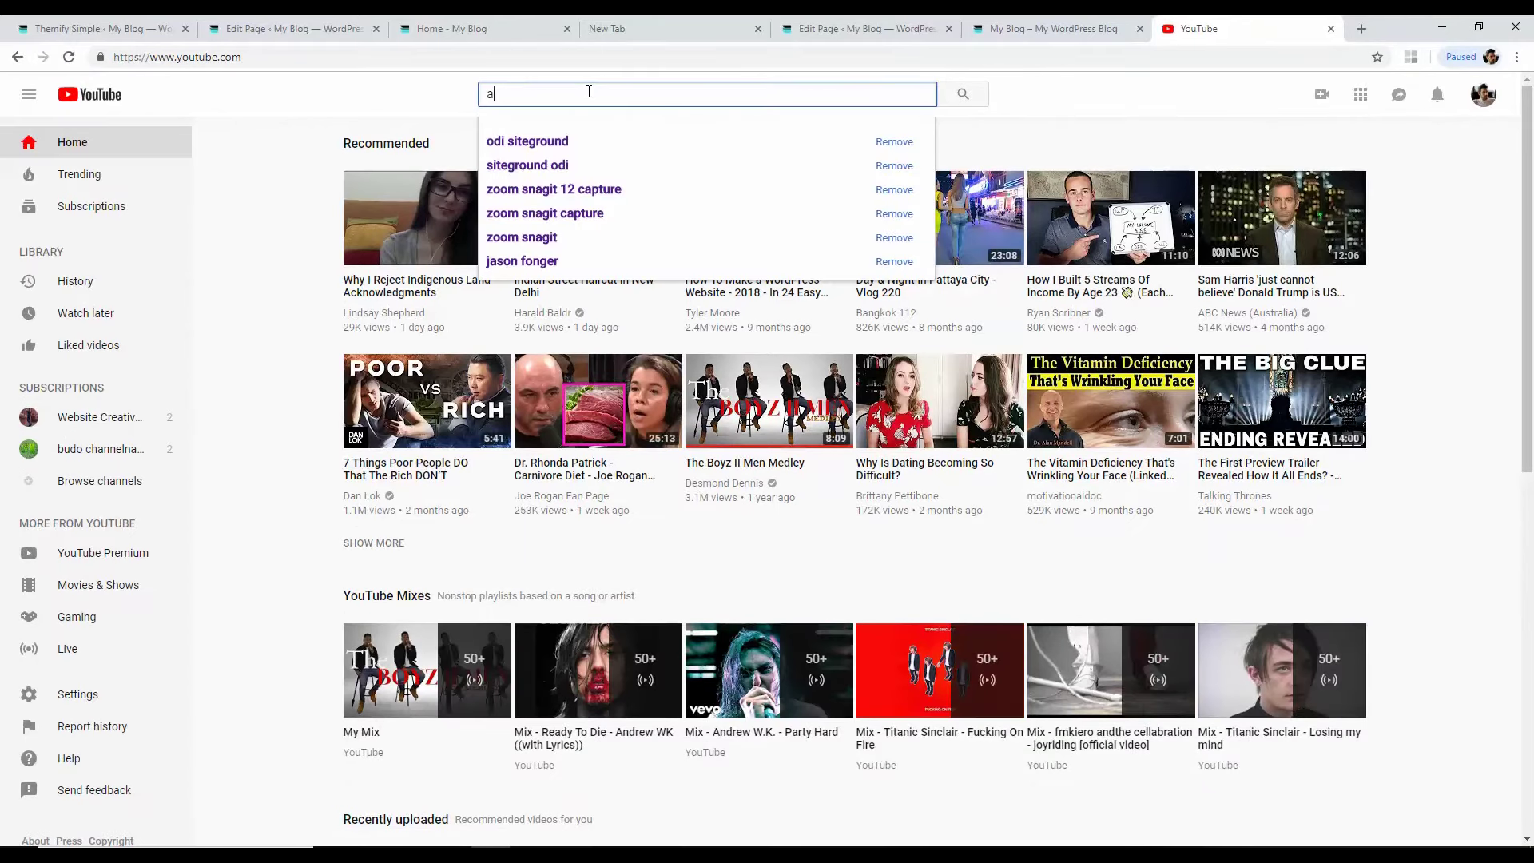
pyautogui.write('idin robbins iceland')
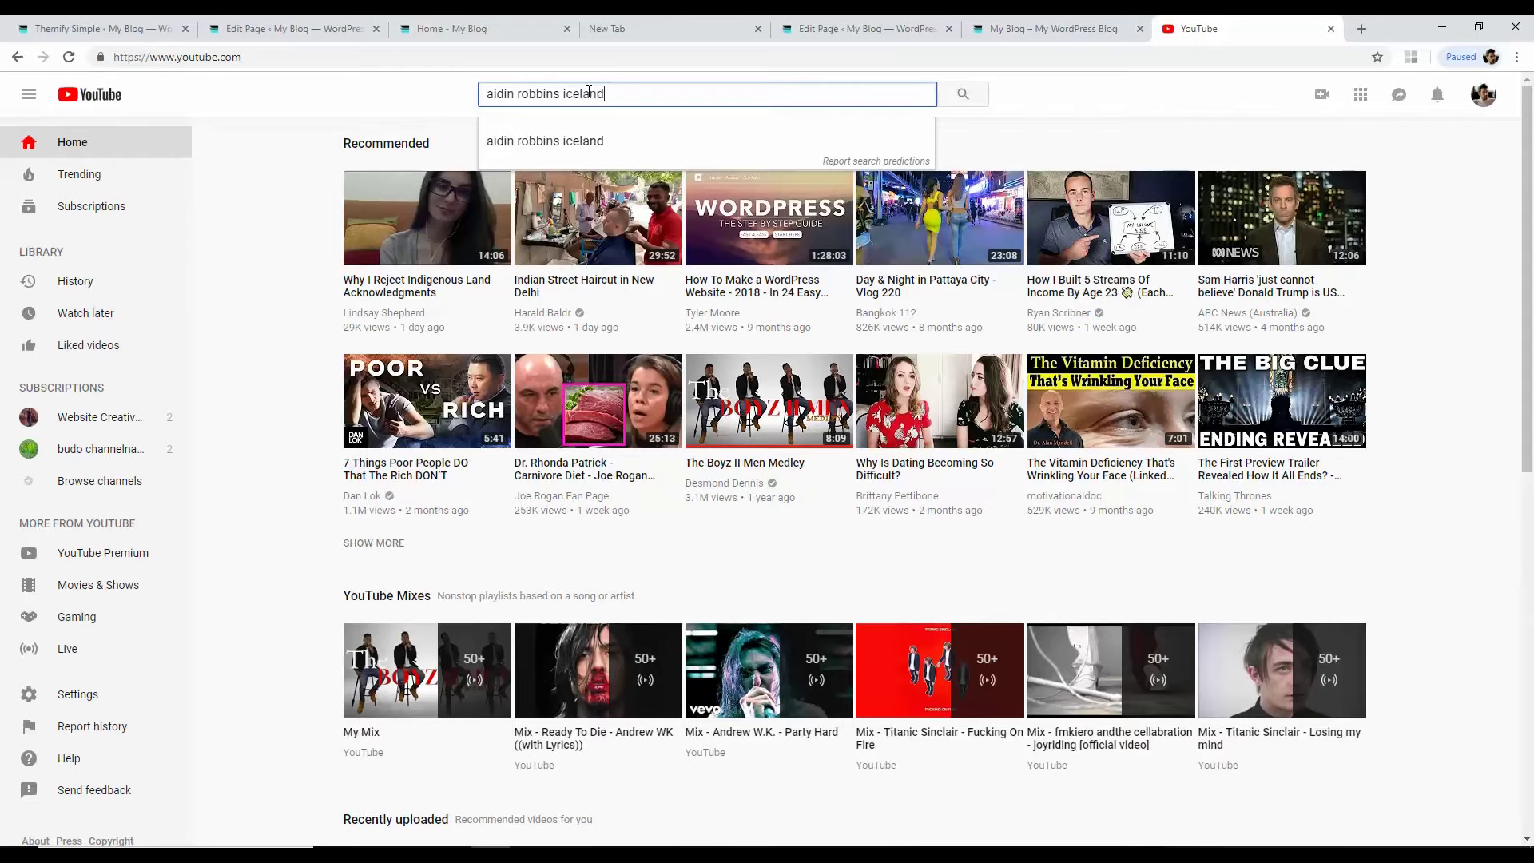
pyautogui.press('Return')
pyautogui.click(635, 191)
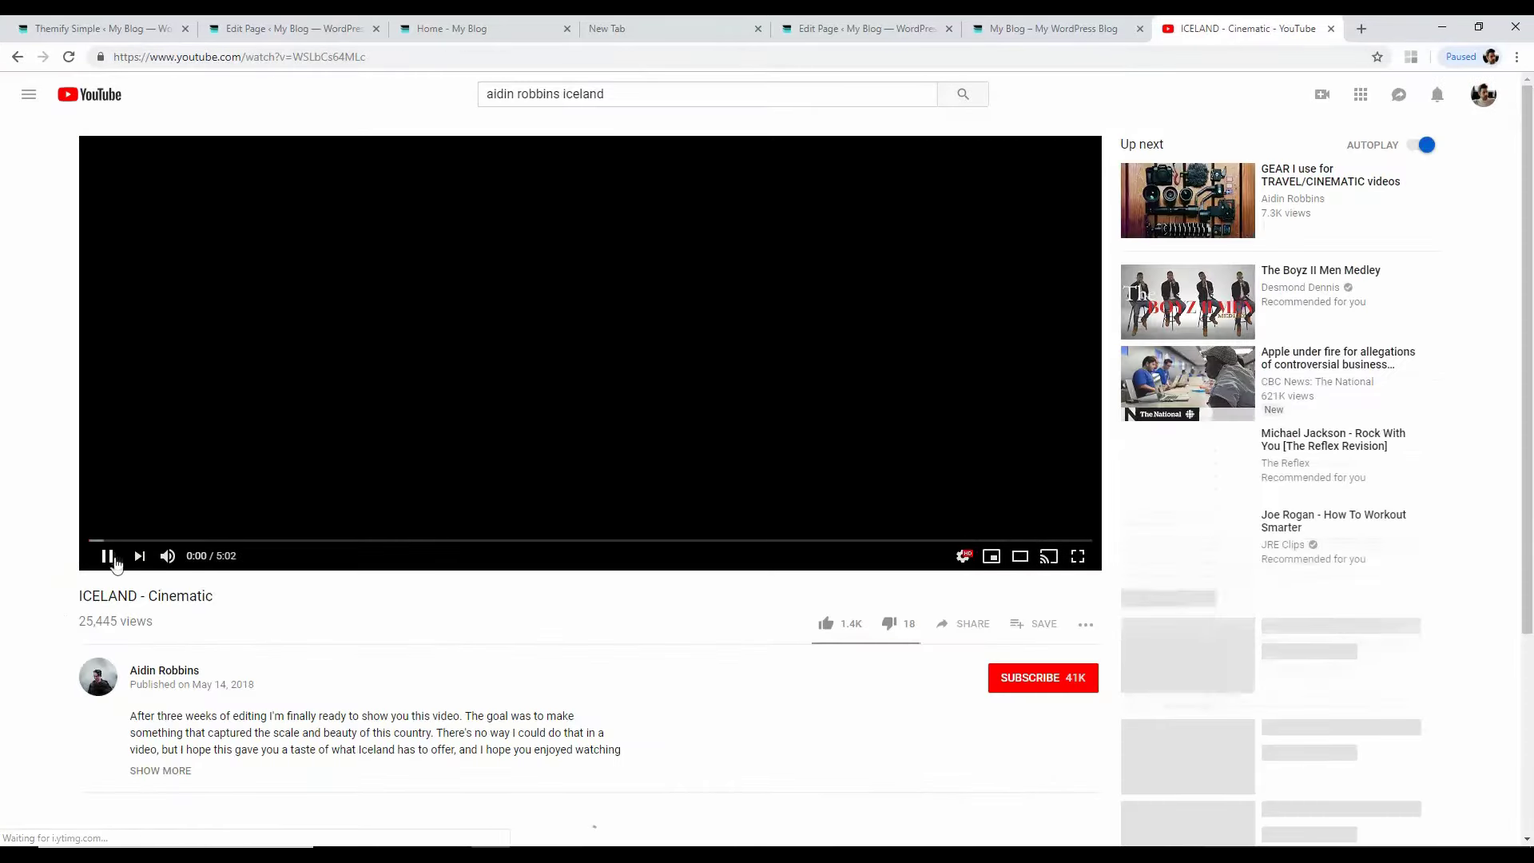
pyautogui.click(112, 560)
pyautogui.click(222, 143)
pyautogui.click(288, 28)
pyautogui.click(669, 307)
pyautogui.rightClick(669, 306)
pyautogui.click(697, 432)
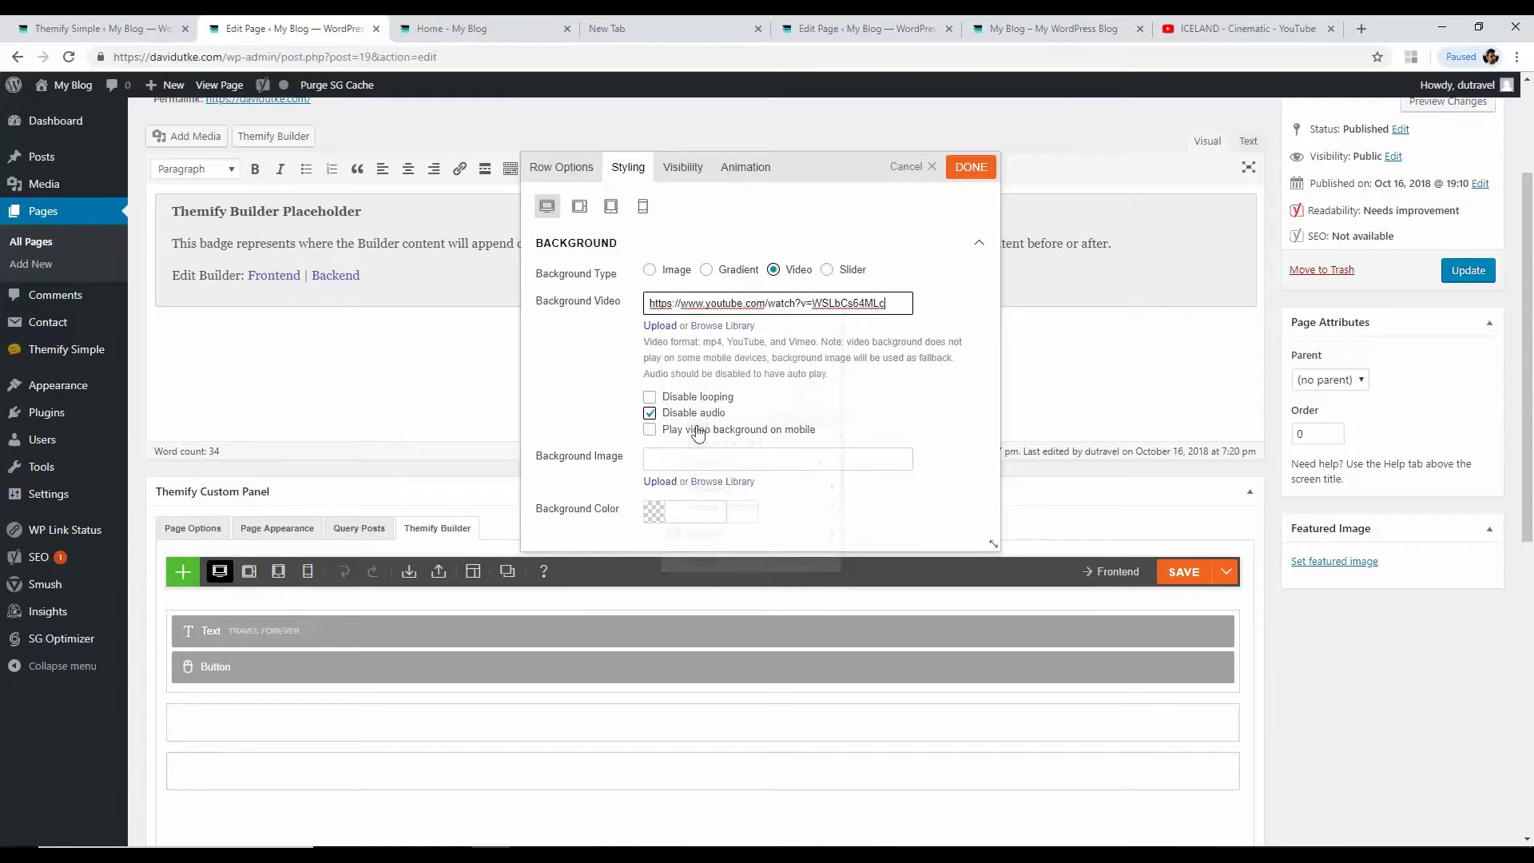
pyautogui.click(987, 170)
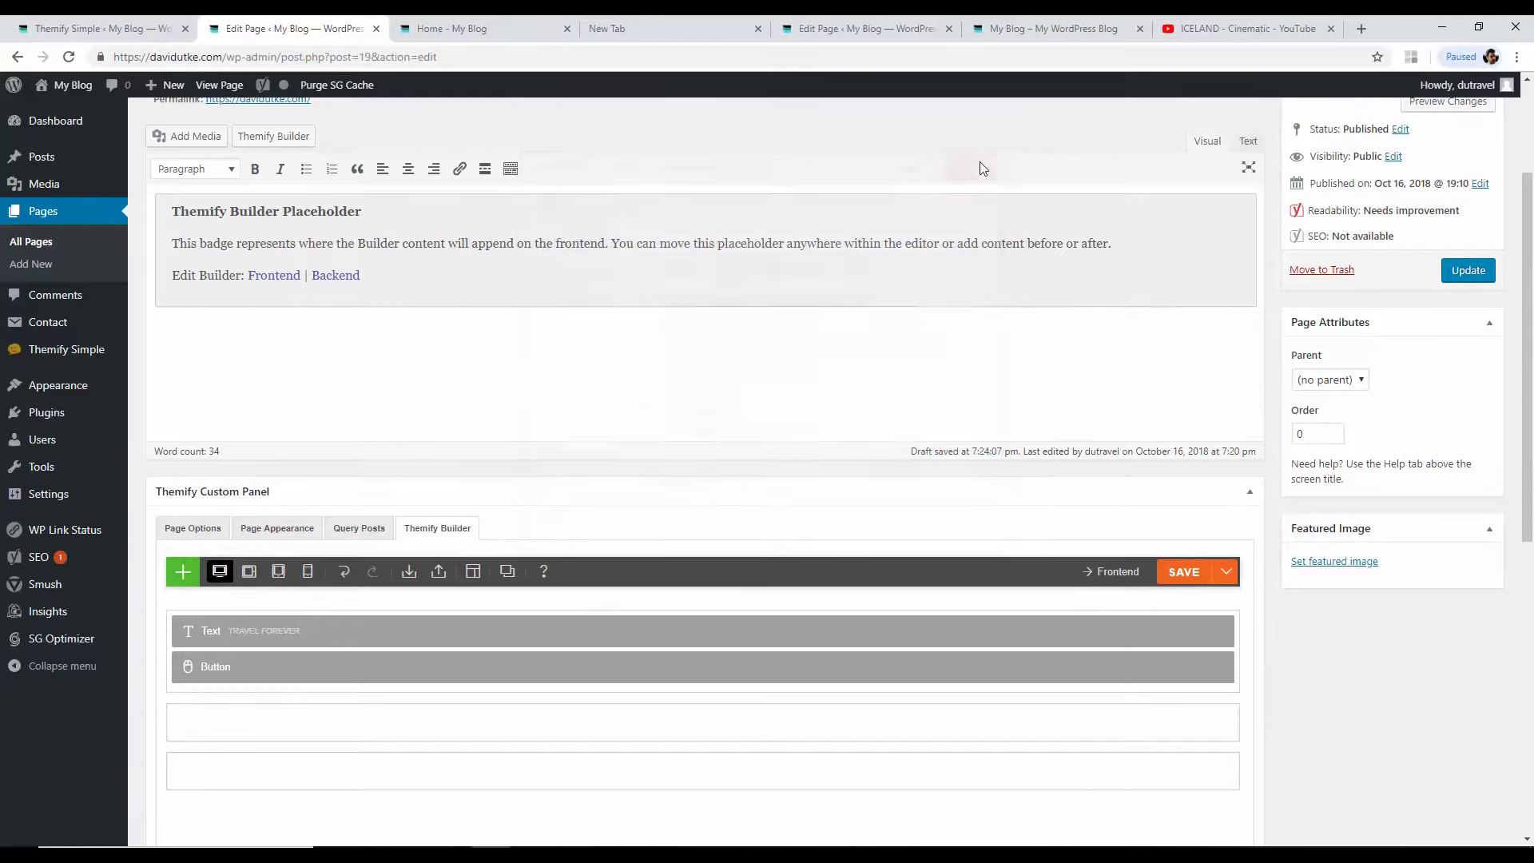
pyautogui.click(1186, 572)
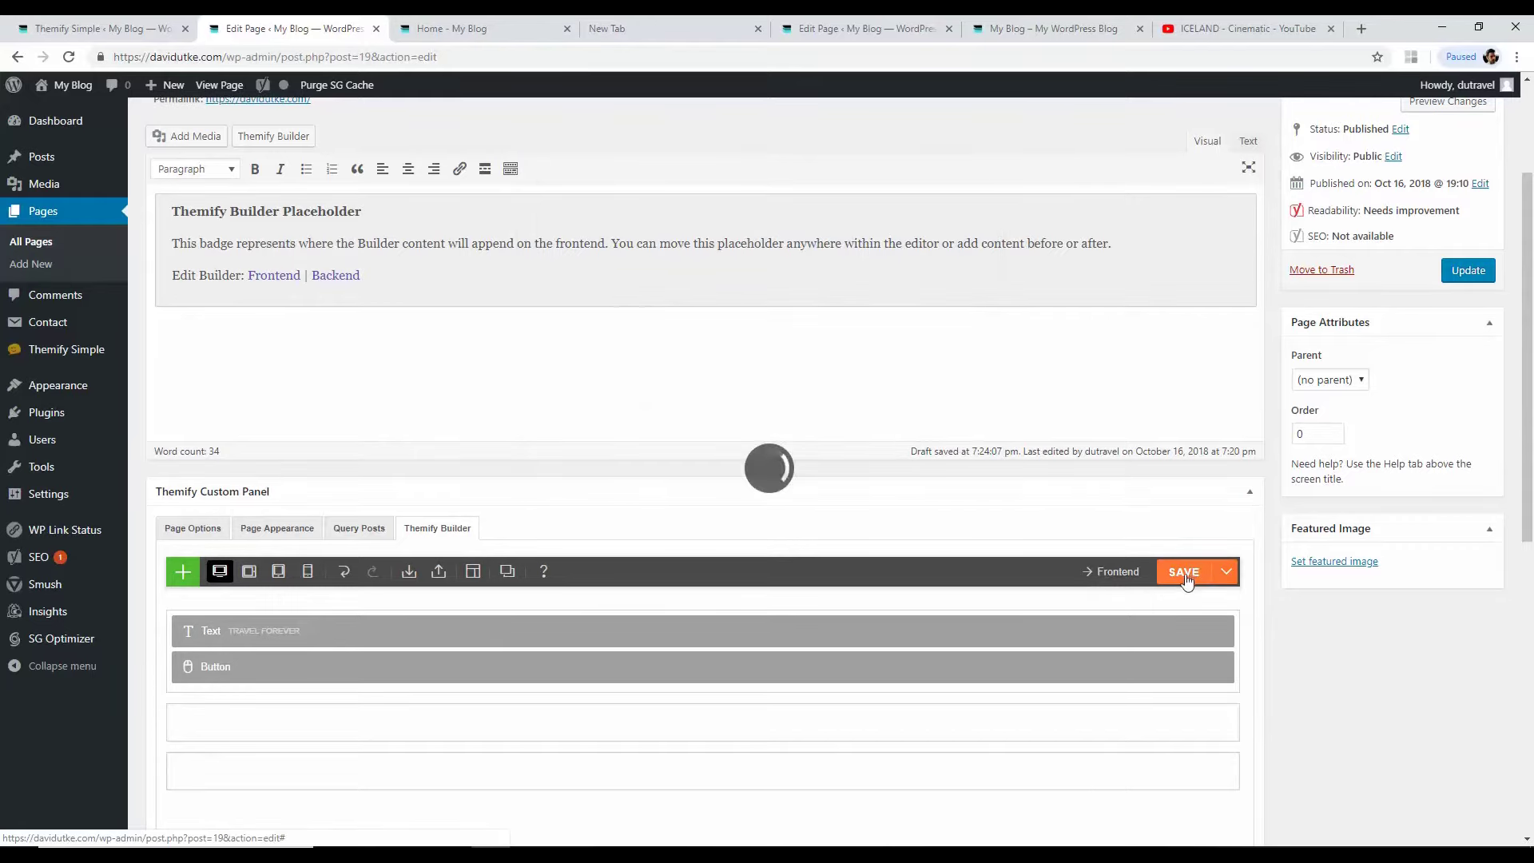
# Step: Reload the live homepage to check the hero row's video background, and return to the page editor
pyautogui.click(479, 28)
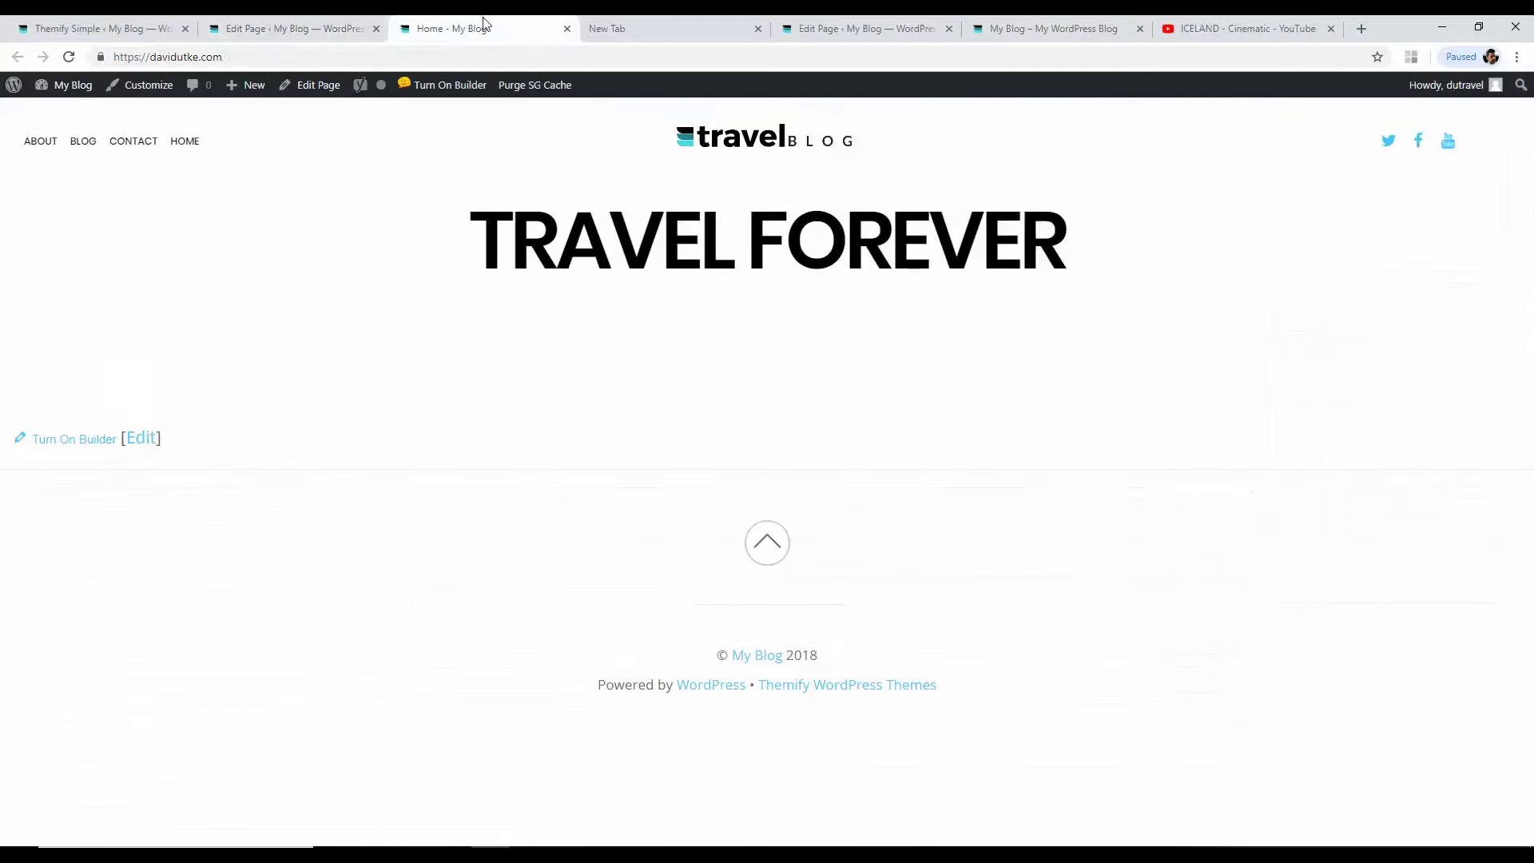
pyautogui.click(69, 57)
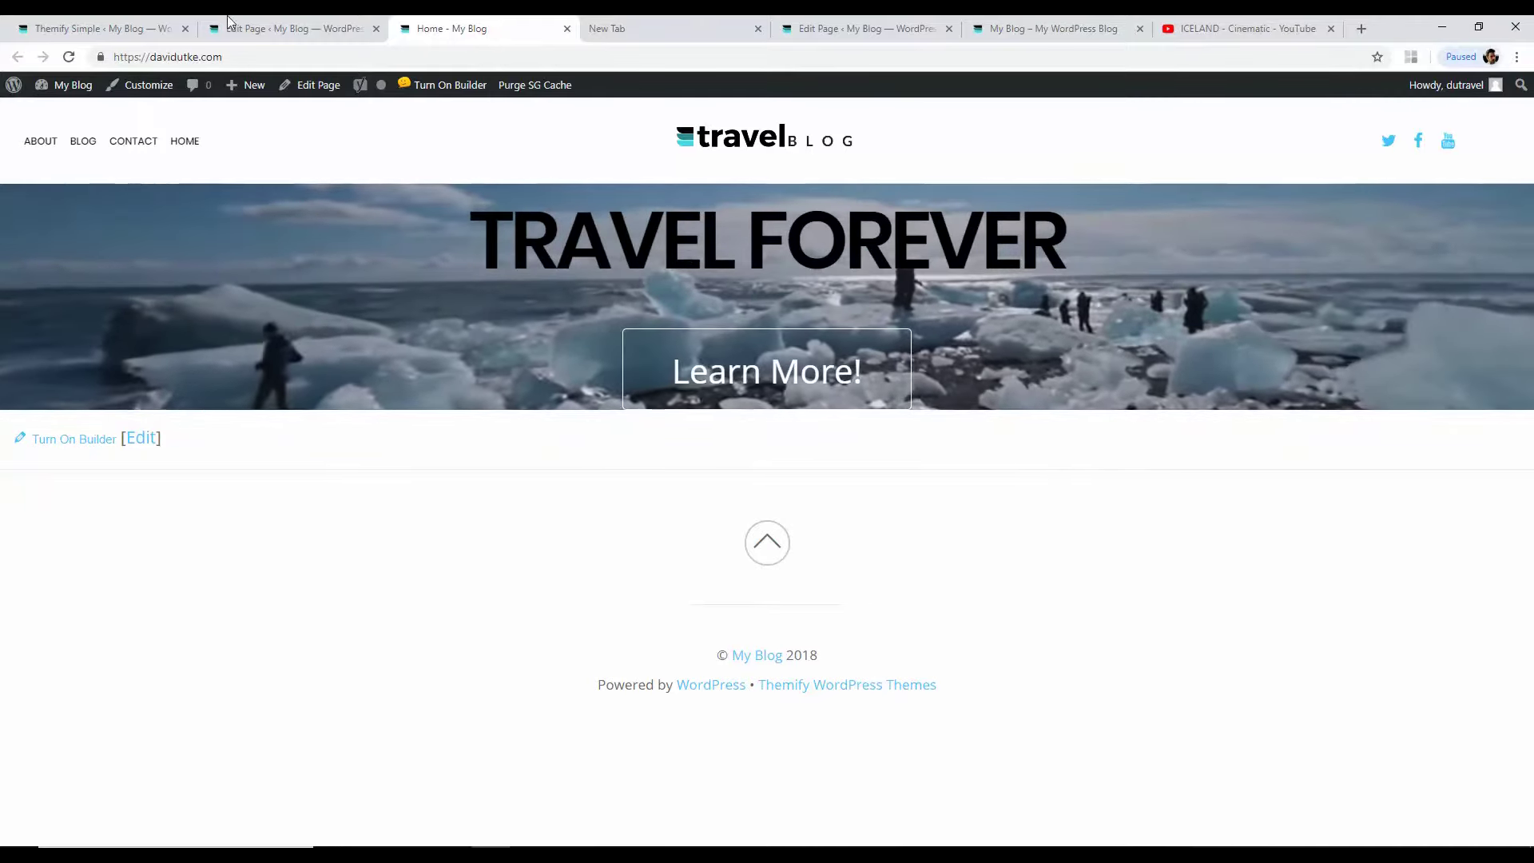
pyautogui.click(268, 24)
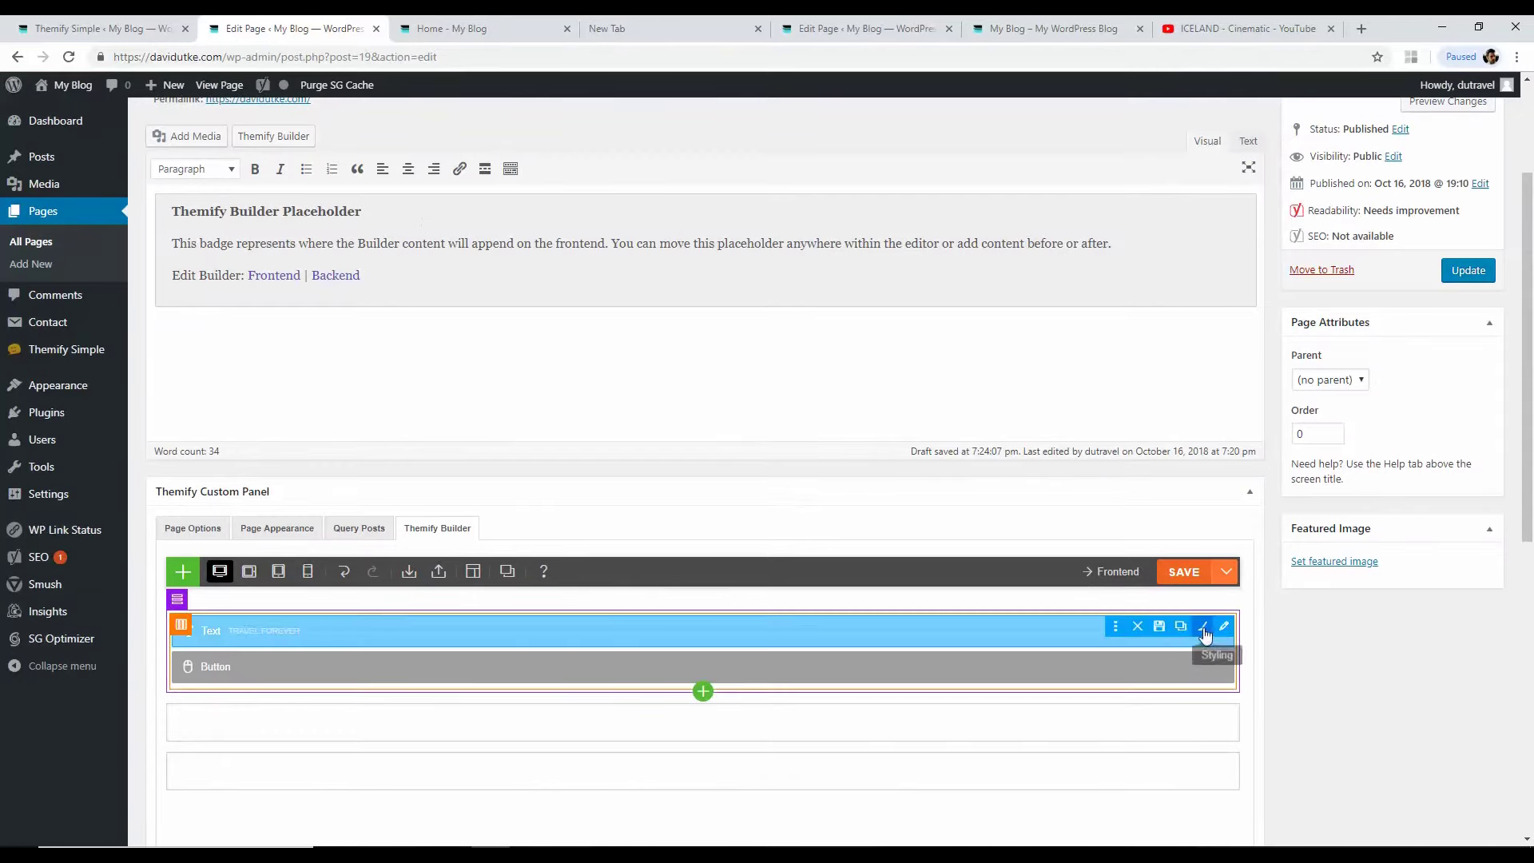
# Step: Colour the TRAVEL FOREVER heading white, save the builder layout and check it on the reloaded live homepage
pyautogui.click(1205, 628)
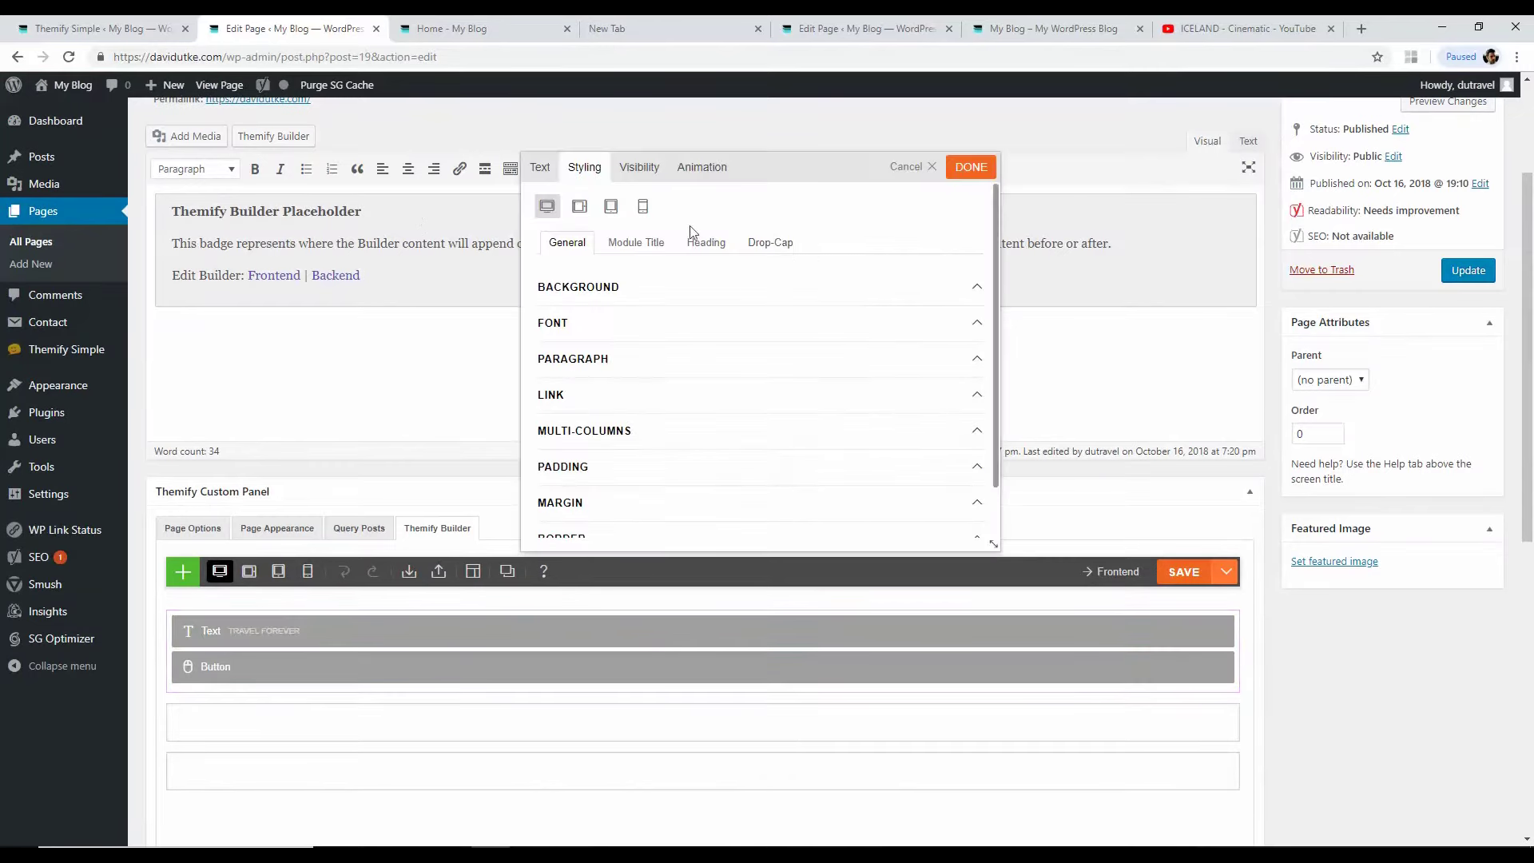
pyautogui.click(547, 171)
pyautogui.moveTo(892, 330); pyautogui.dragTo(647, 330)
pyautogui.click(926, 276)
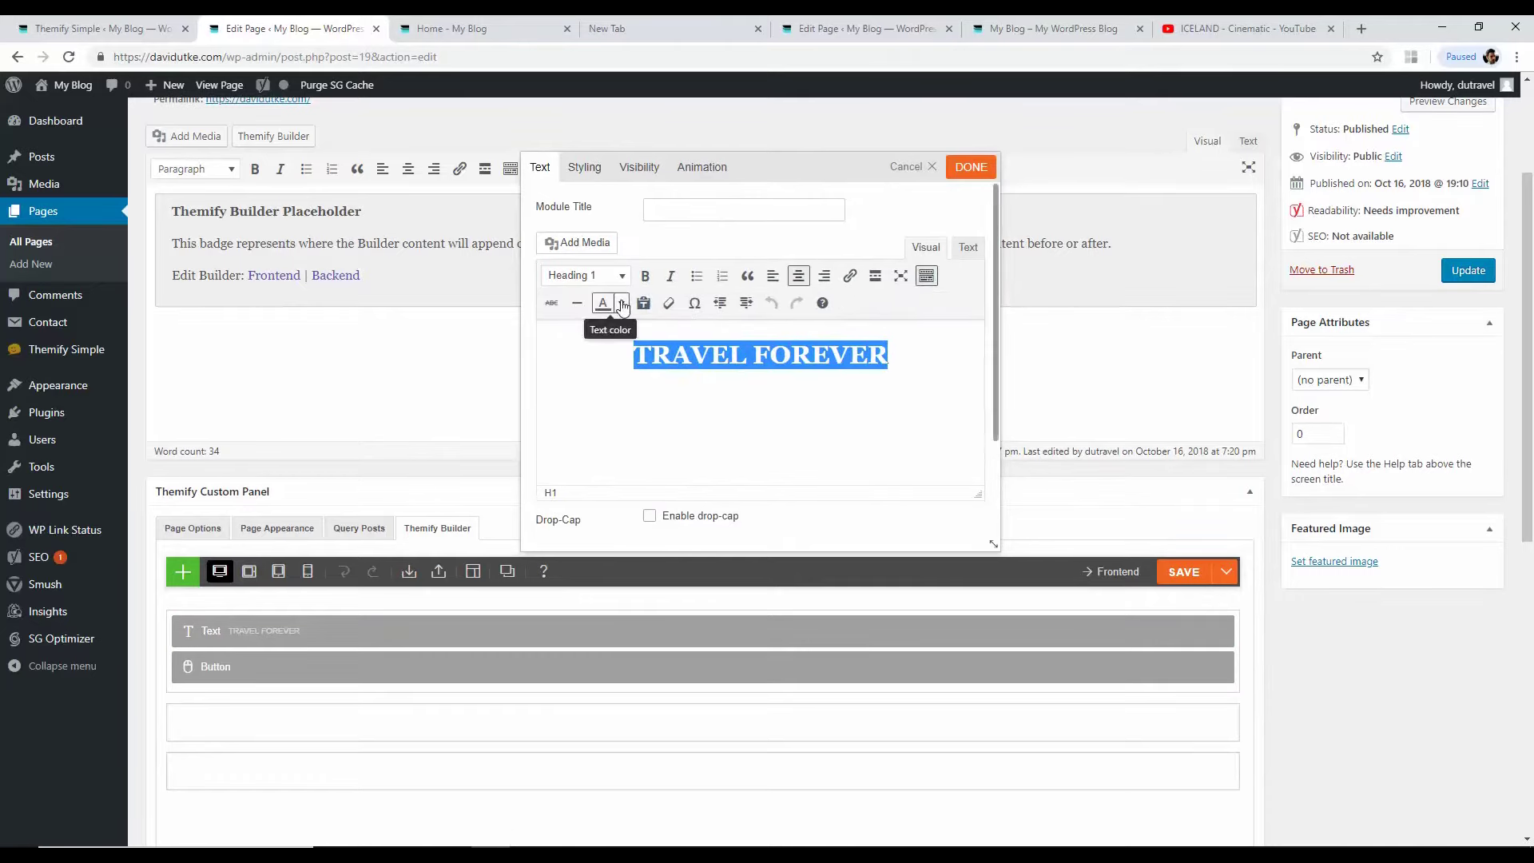
pyautogui.click(620, 304)
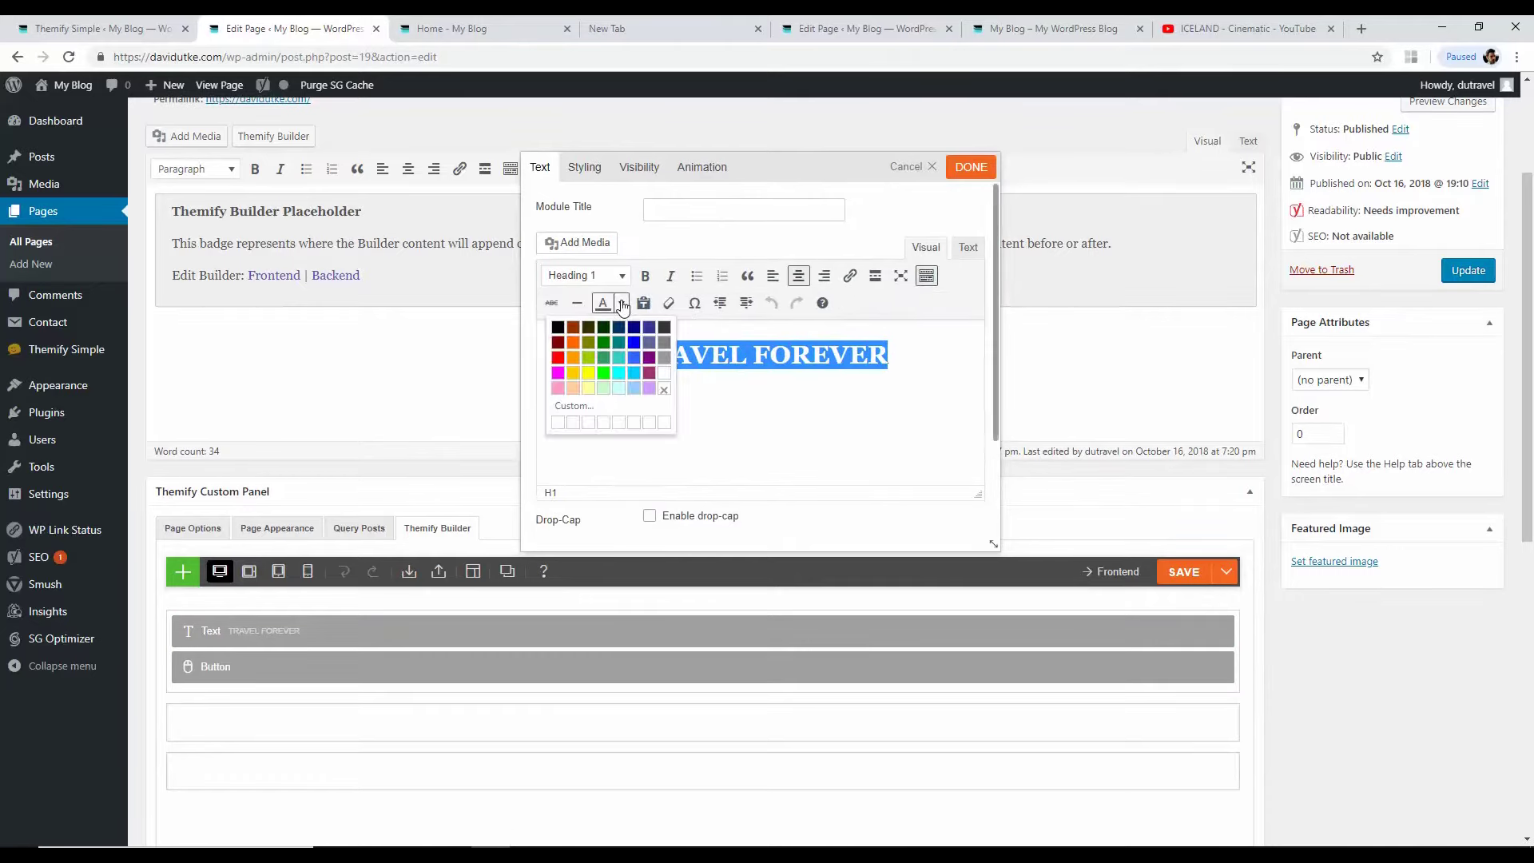
pyautogui.click(664, 372)
pyautogui.click(767, 412)
pyautogui.click(969, 173)
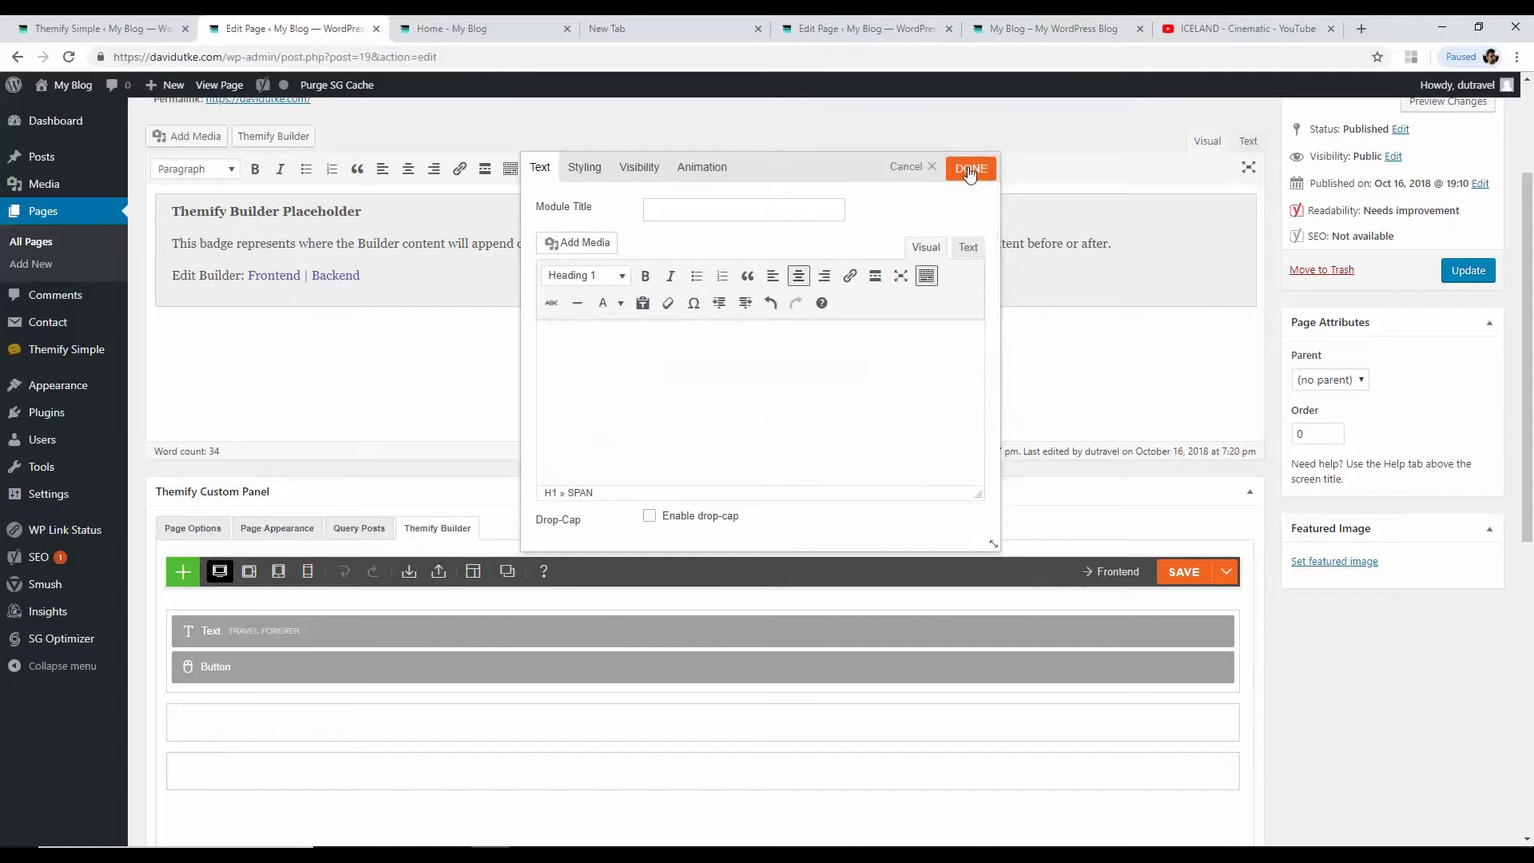
pyautogui.click(1163, 585)
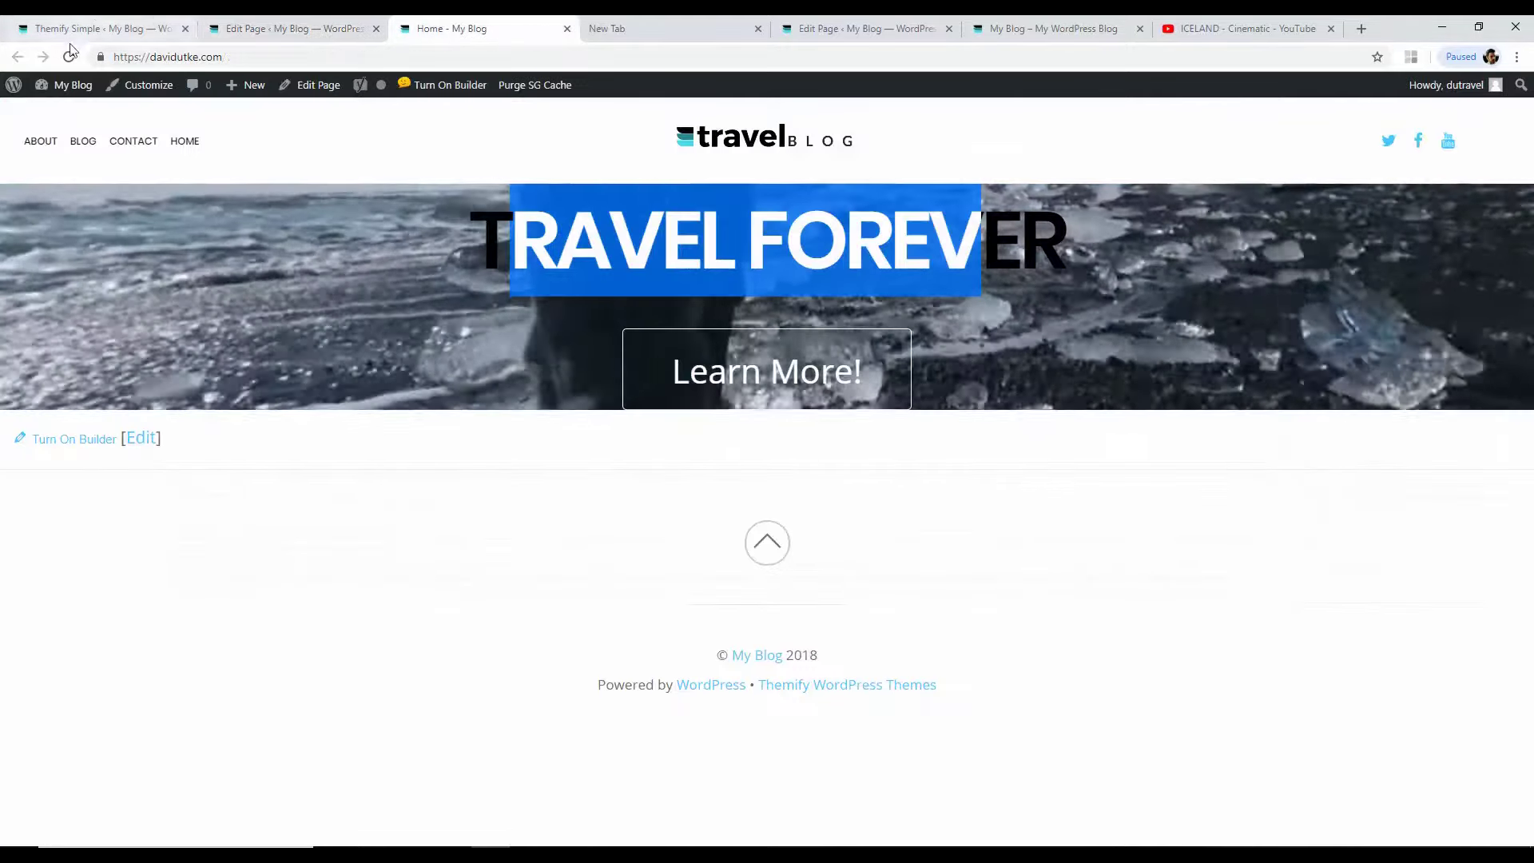
pyautogui.click(69, 57)
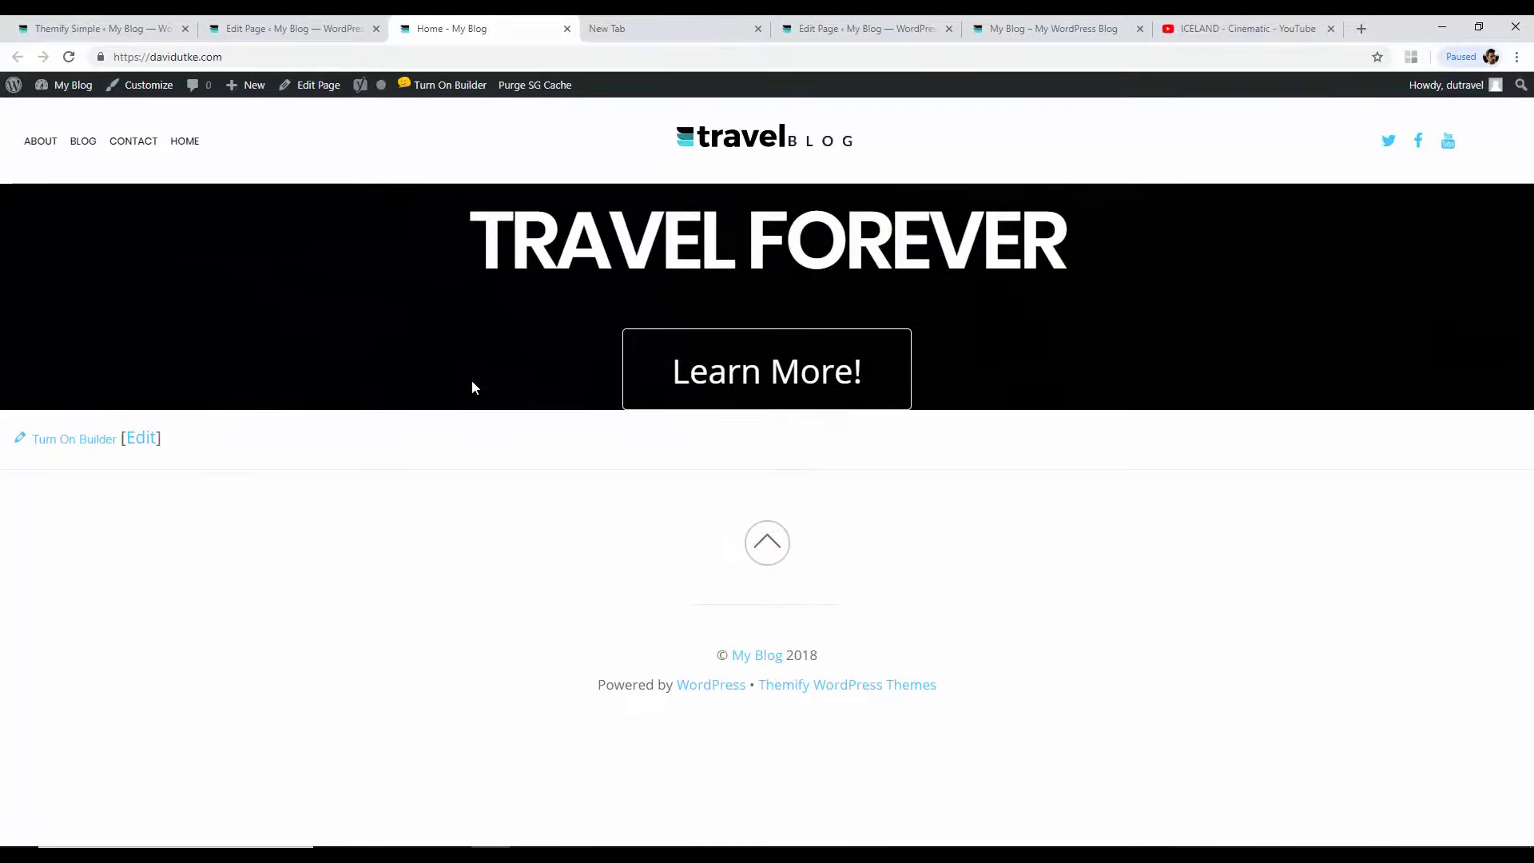
# Step: Give the TRAVEL FOREVER text module the bounce appearance animation
pyautogui.click(284, 28)
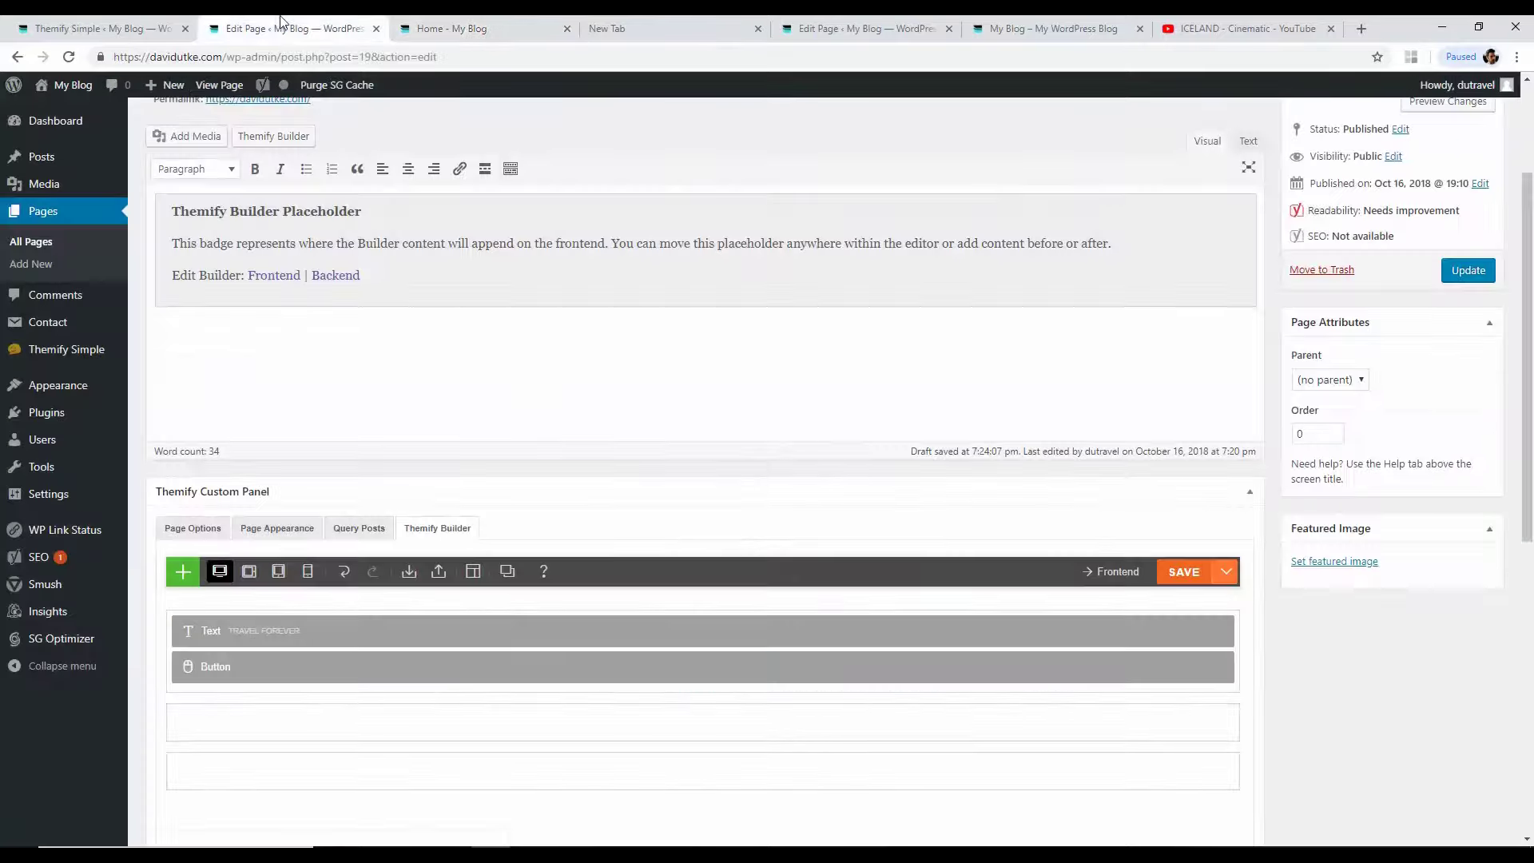
pyautogui.click(1203, 628)
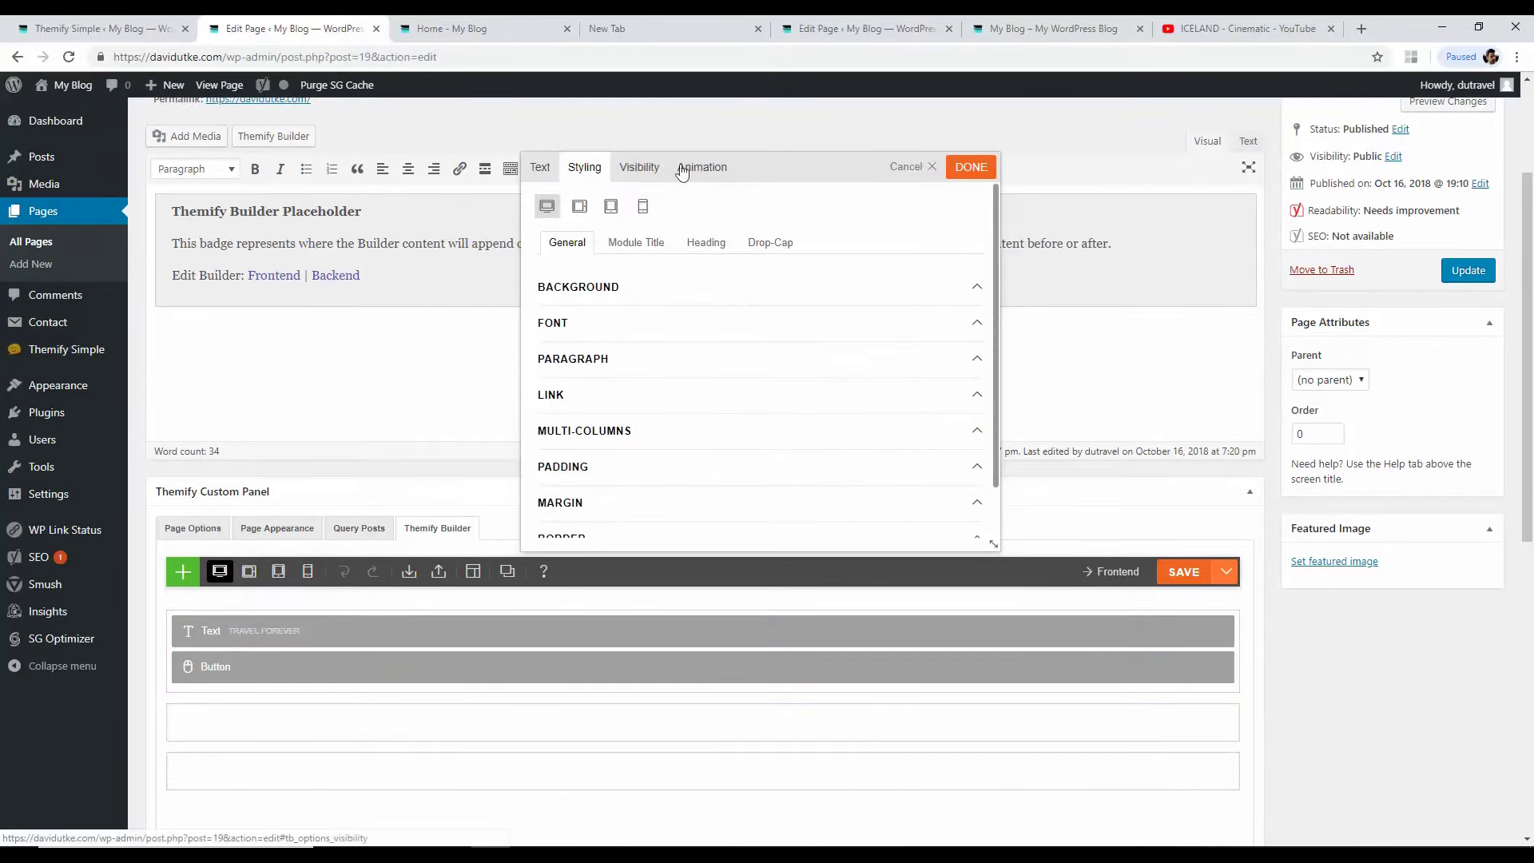
pyautogui.click(694, 169)
pyautogui.click(711, 232)
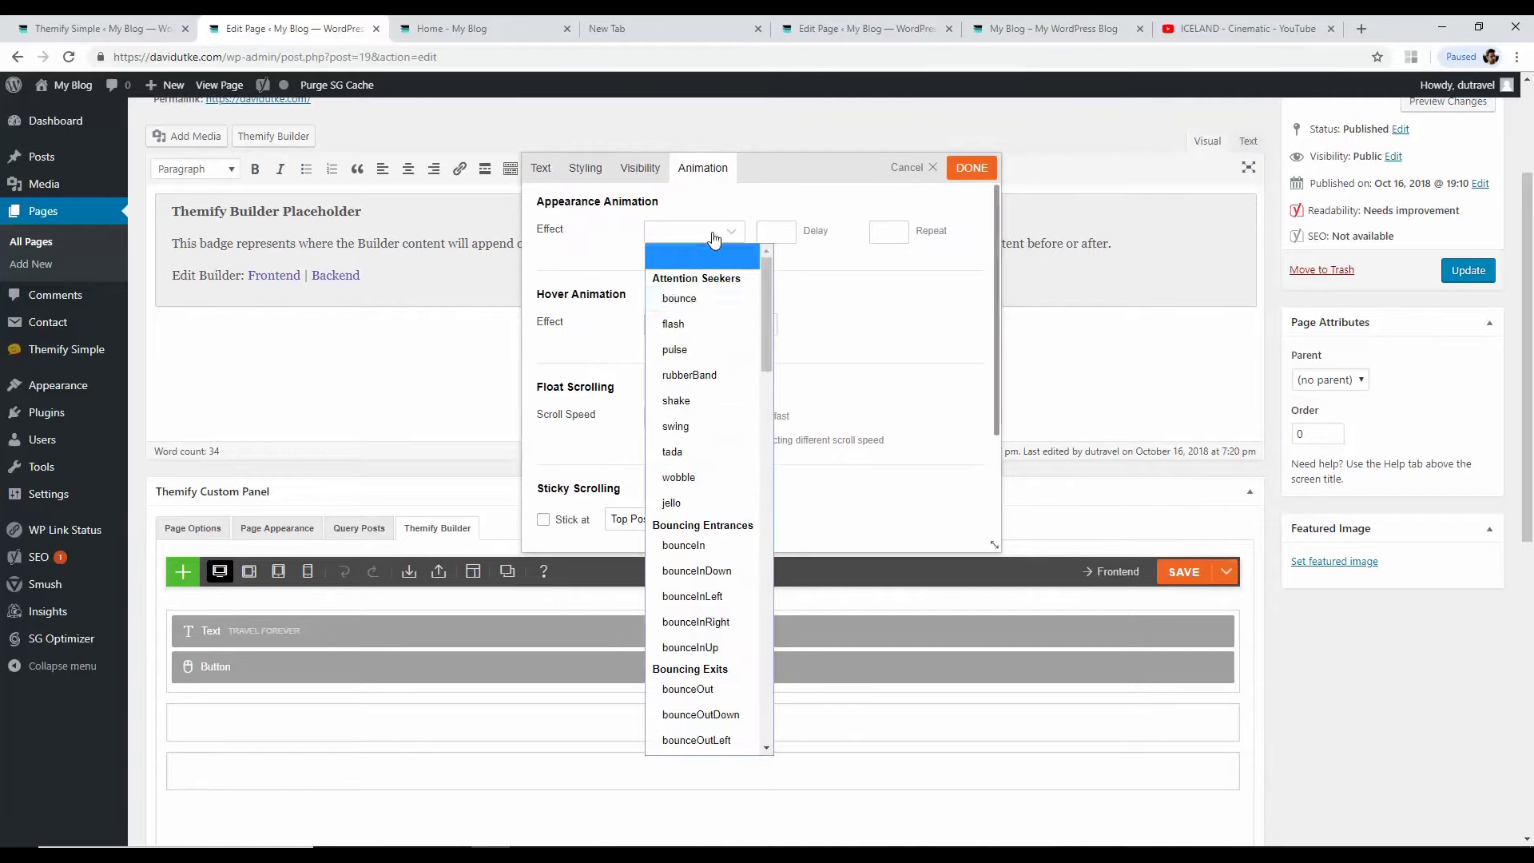
pyautogui.click(687, 298)
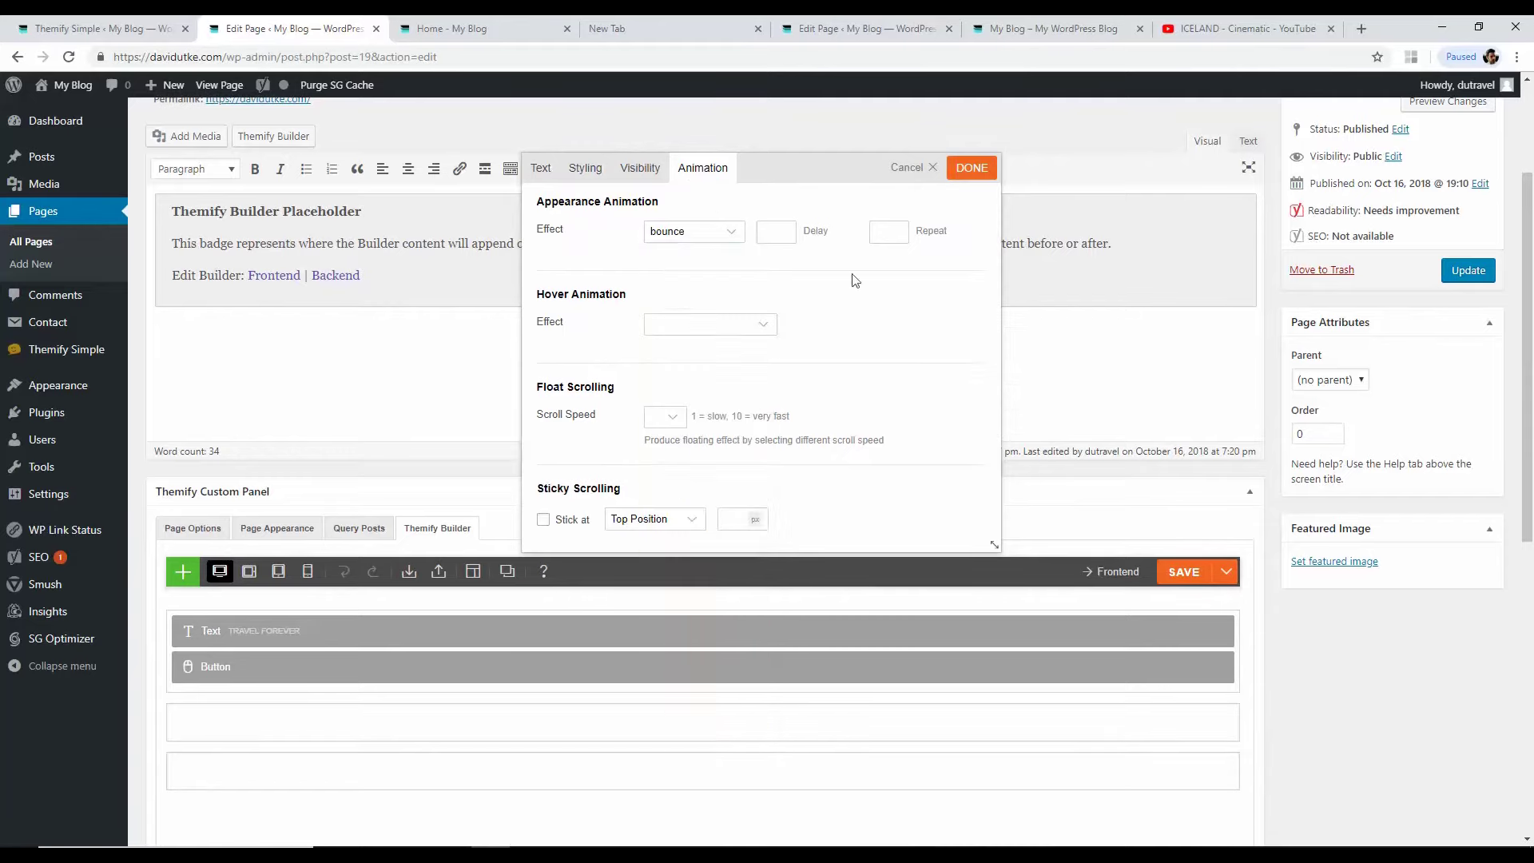
pyautogui.click(967, 173)
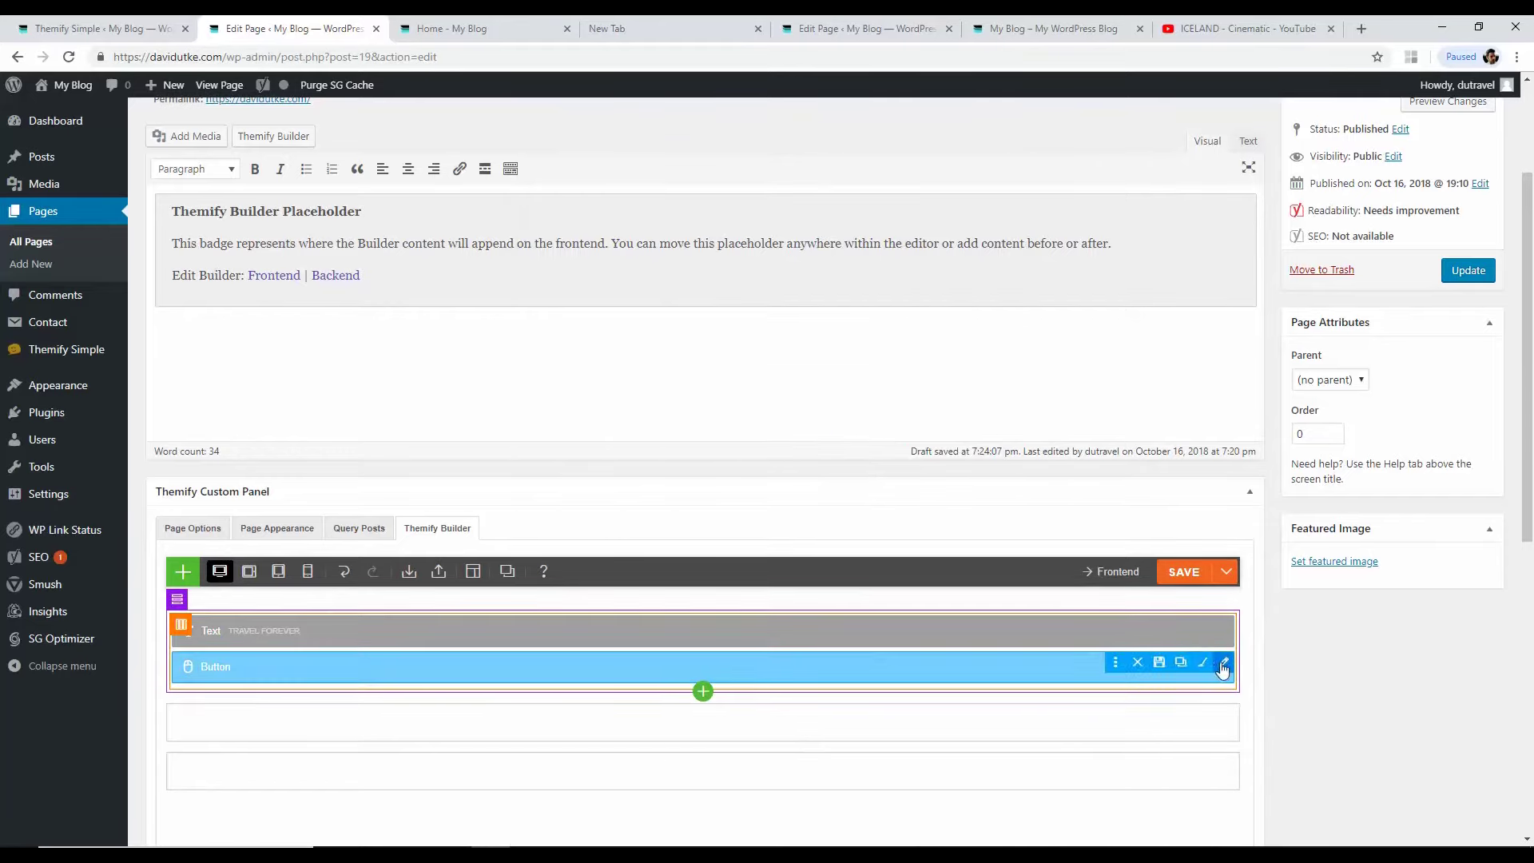
# Step: Give the hero row's button module the bounce appearance animation and save the builder layout
pyautogui.click(1223, 669)
pyautogui.click(735, 168)
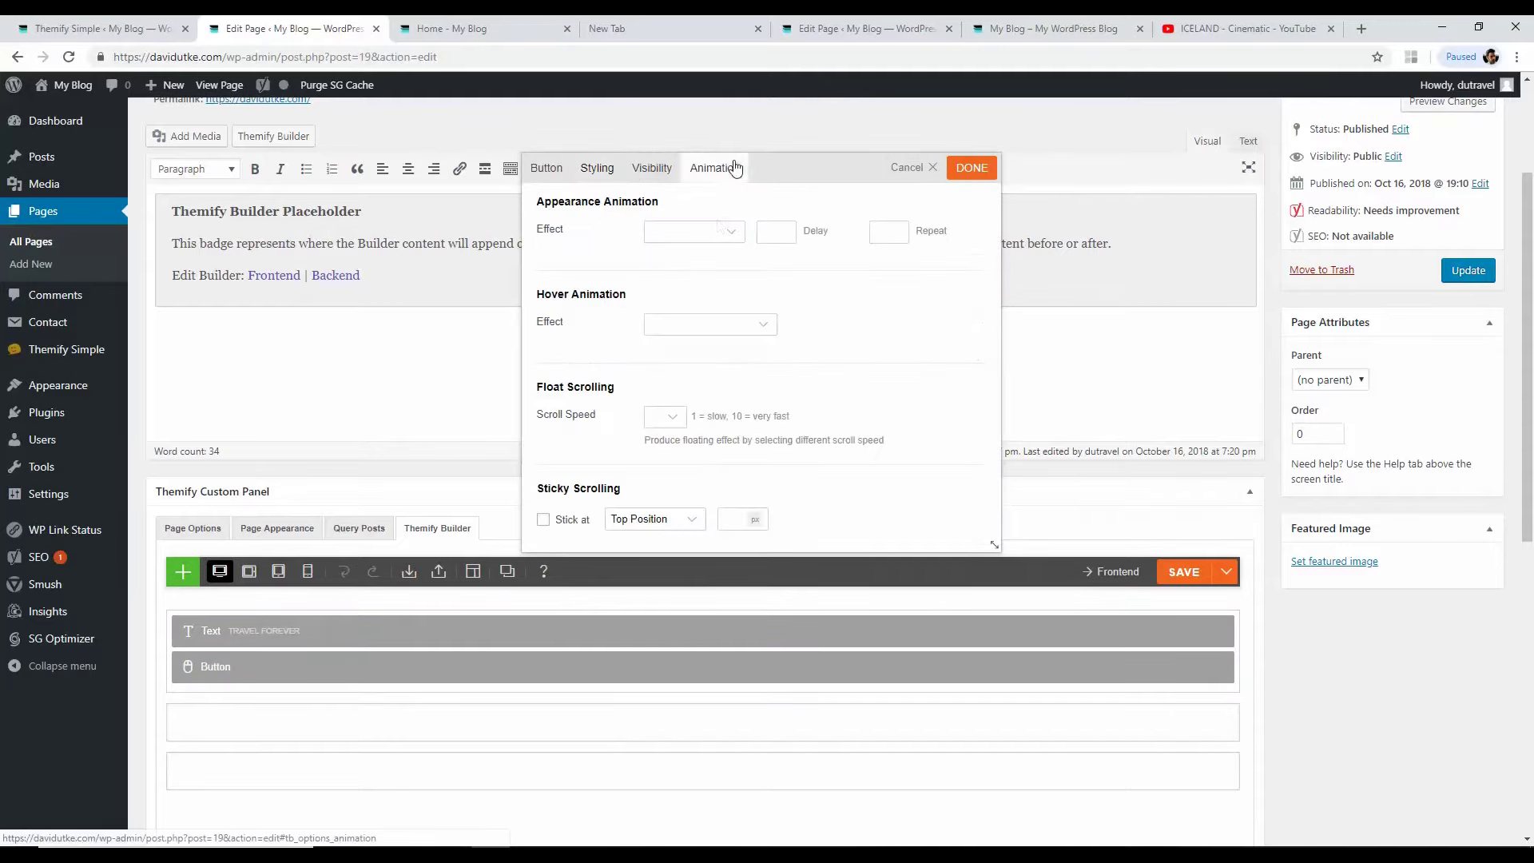
pyautogui.click(711, 234)
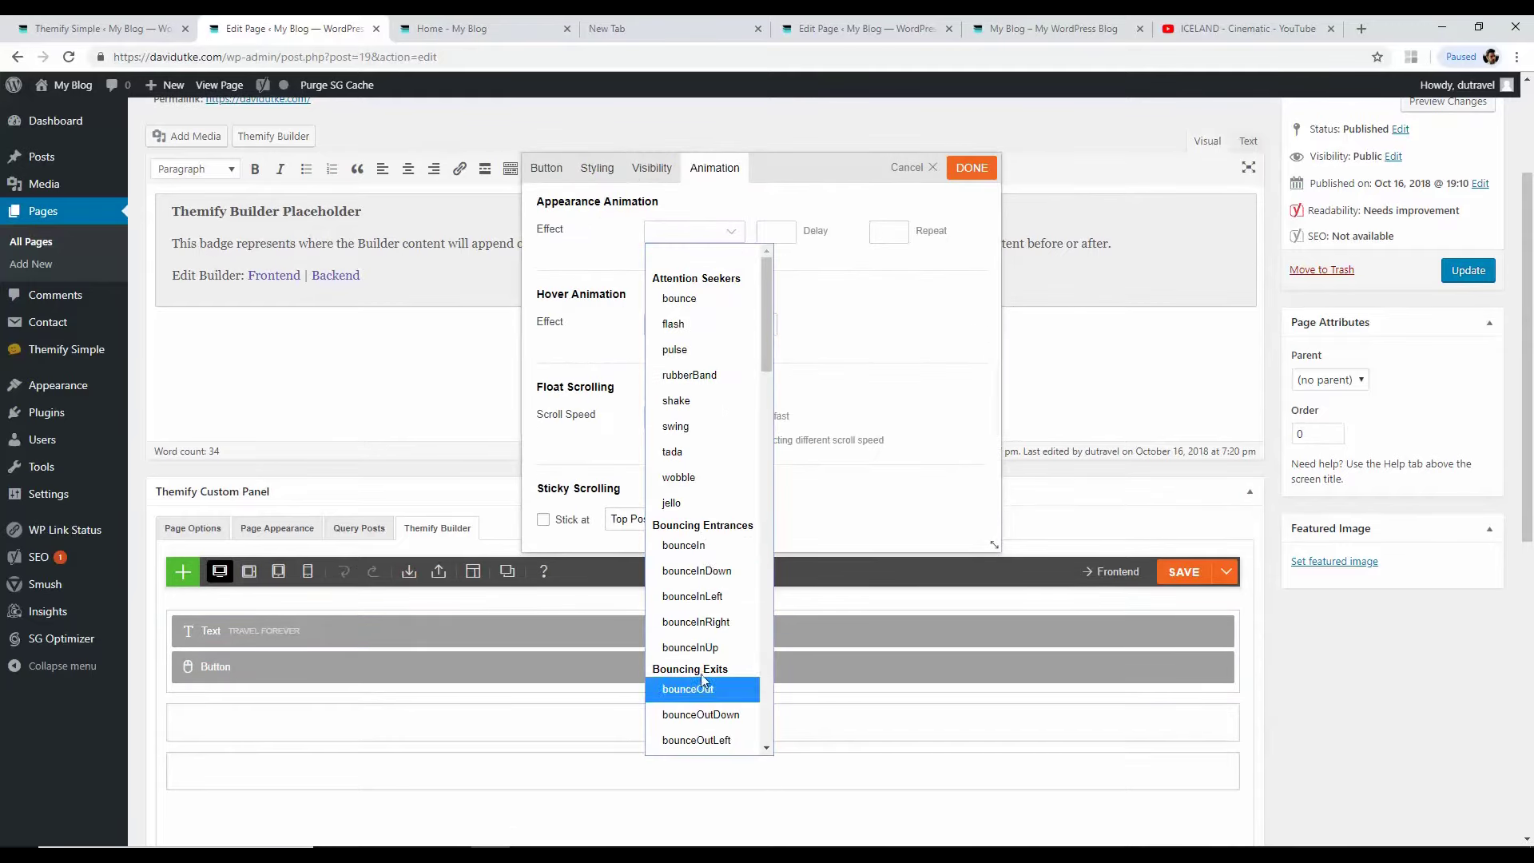
pyautogui.scroll(-2, 703, 320)
pyautogui.scroll(2, 703, 320)
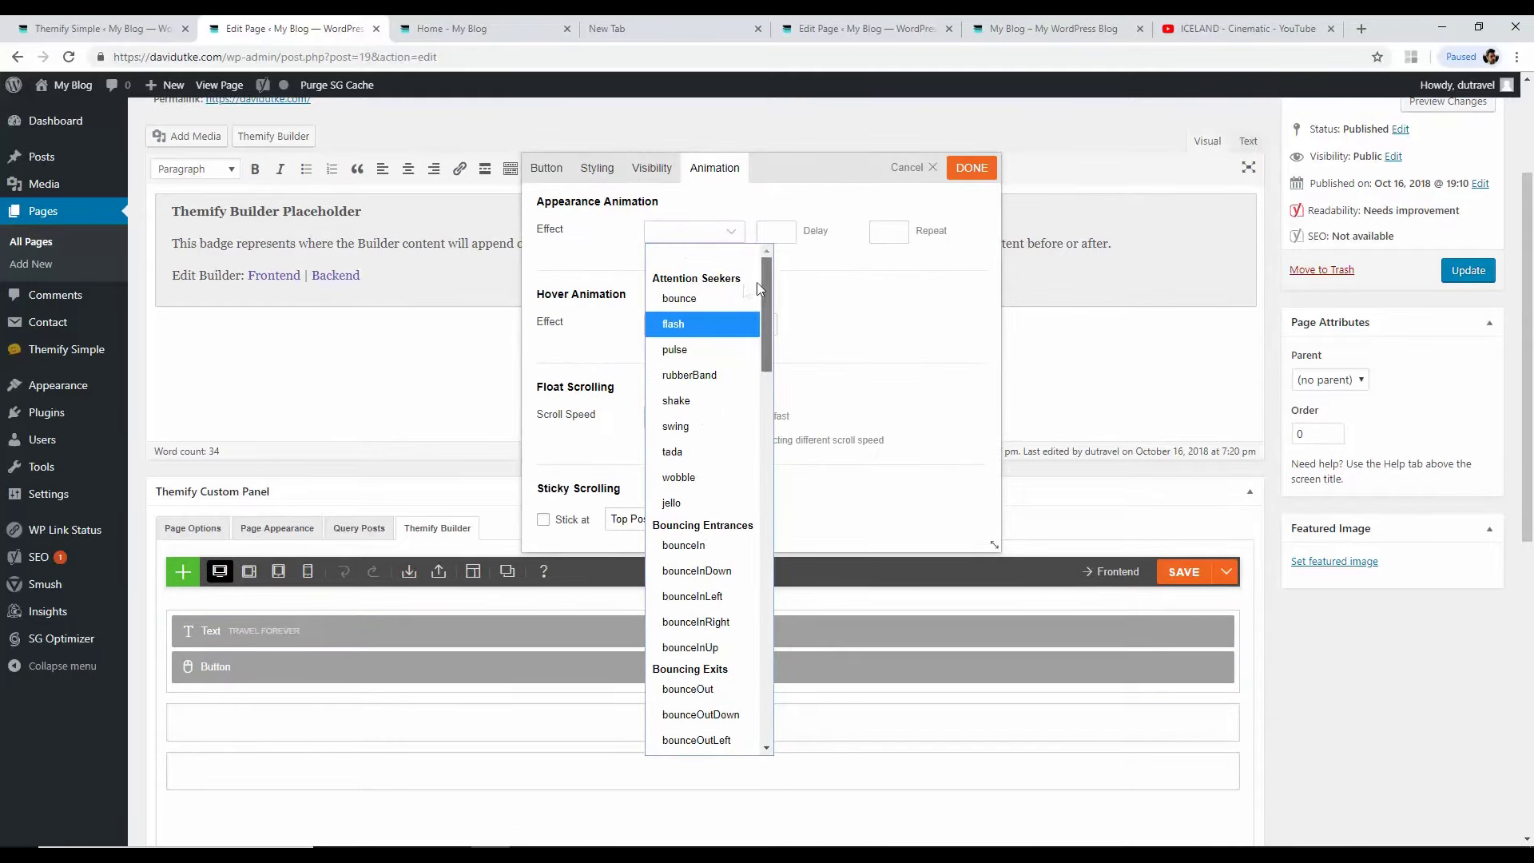
pyautogui.click(703, 300)
pyautogui.click(971, 168)
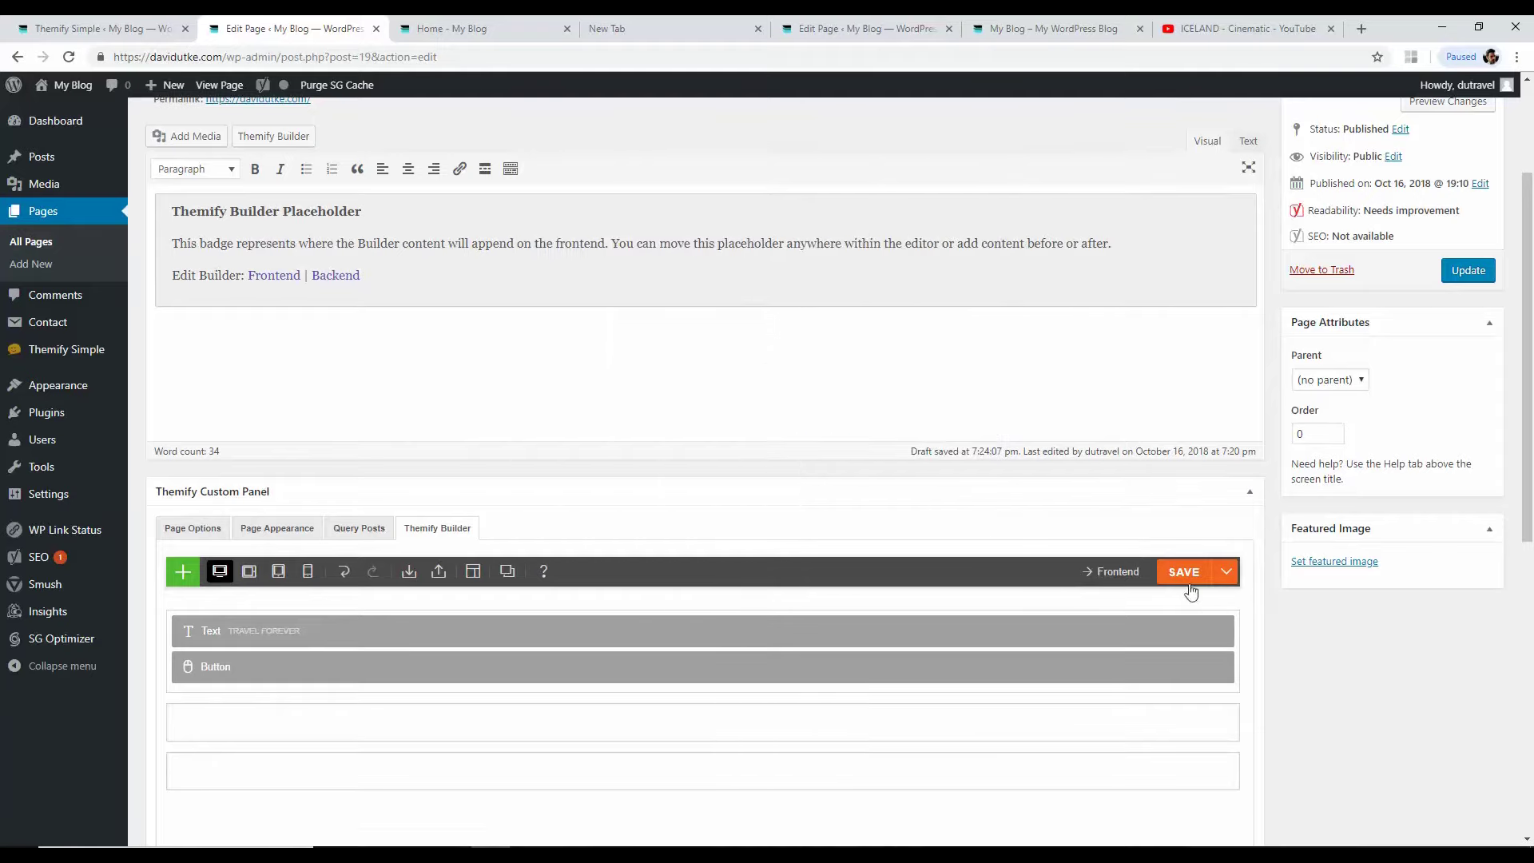
pyautogui.click(1188, 582)
# Step: Reload the live homepage twice to watch the heading and button animations
pyautogui.click(456, 25)
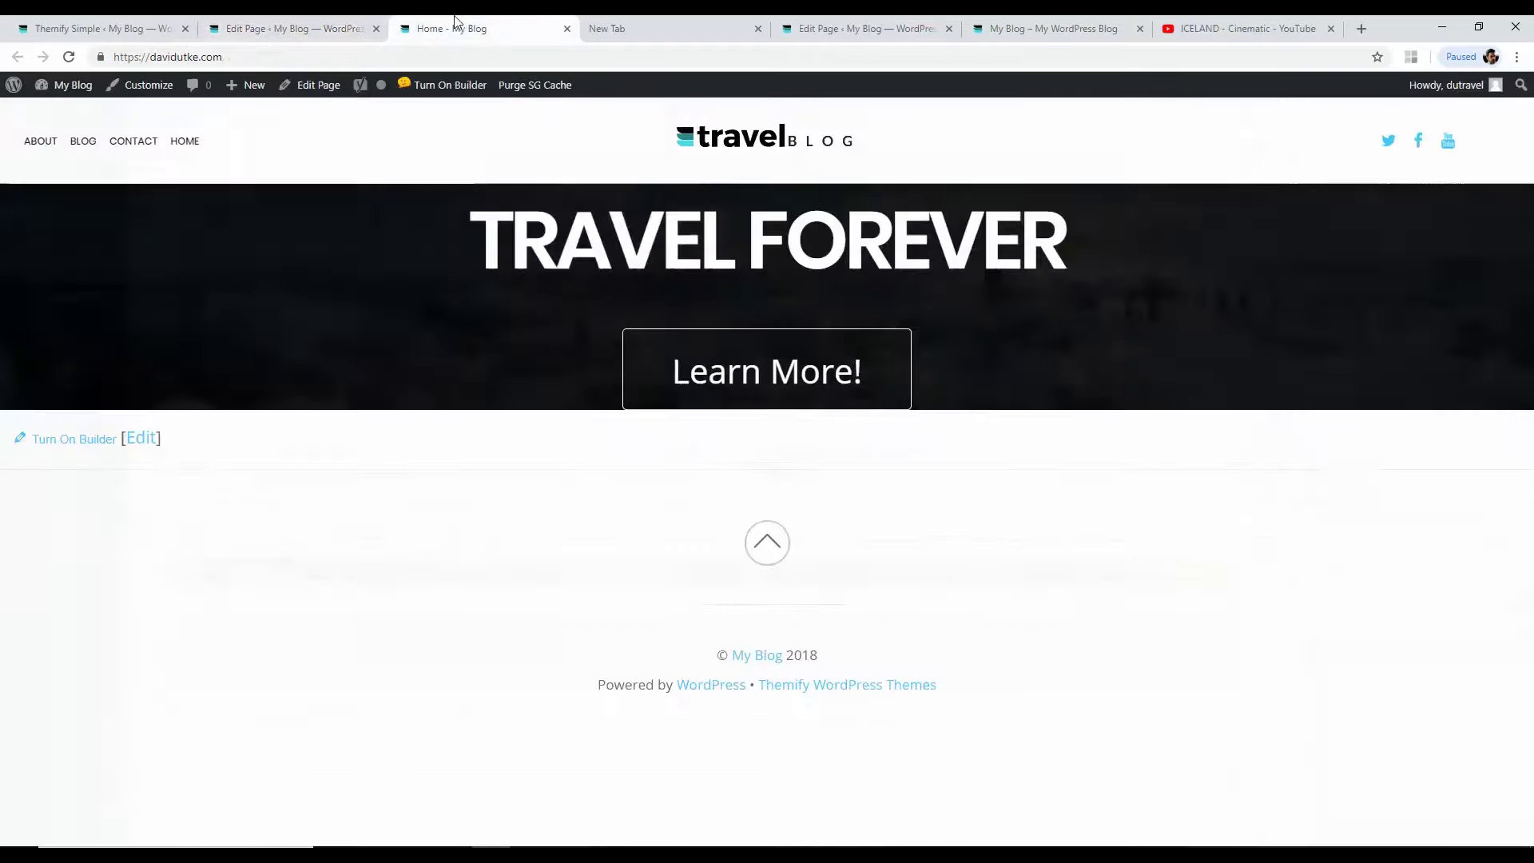
pyautogui.click(69, 57)
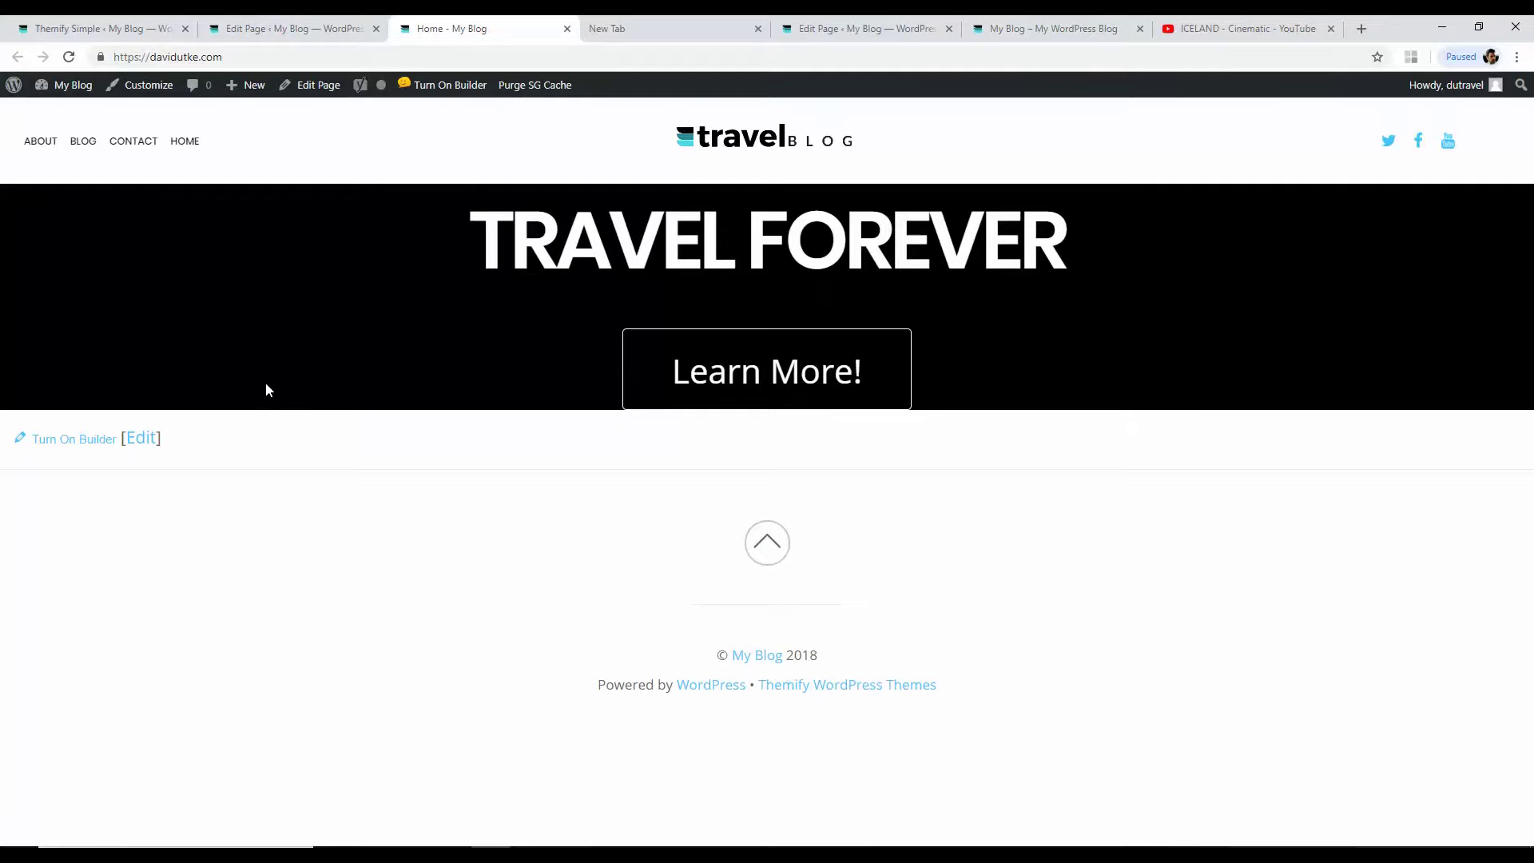
pyautogui.click(69, 58)
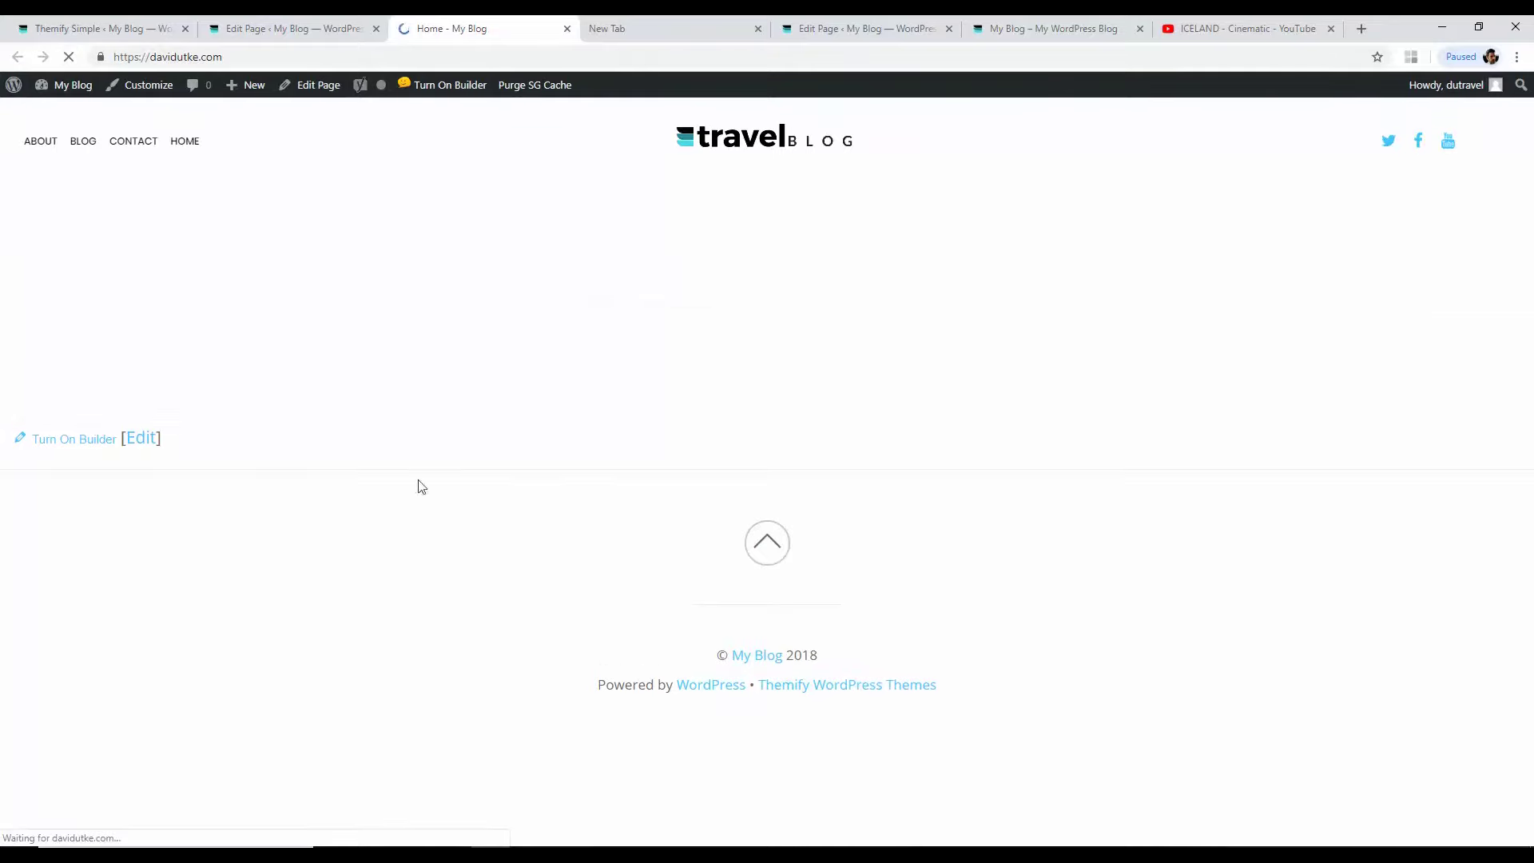
# Step: Update the Home page in the editor and reload the live homepage
pyautogui.click(289, 26)
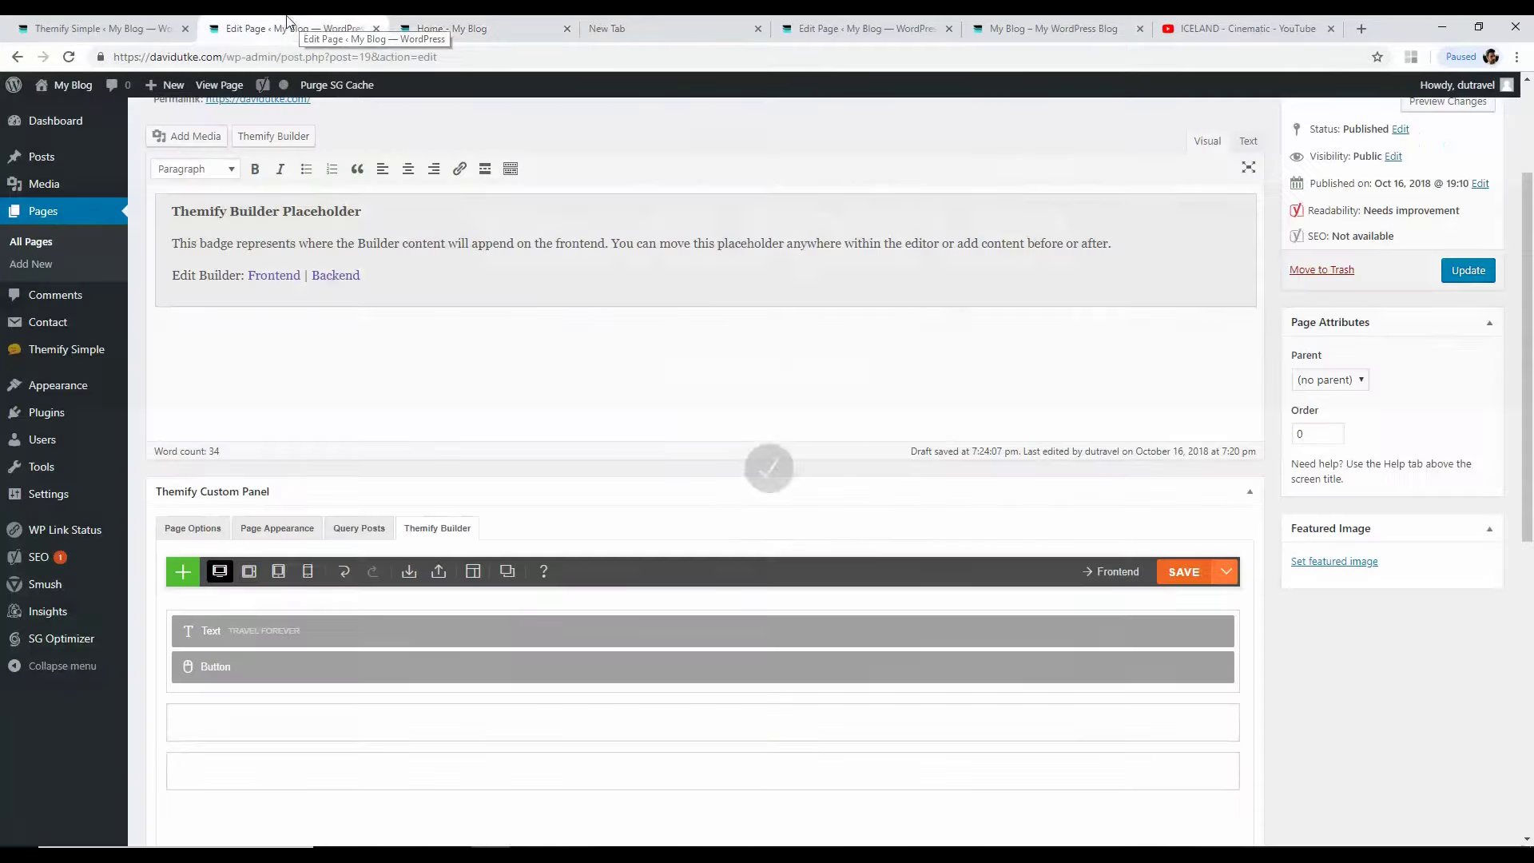
pyautogui.click(1468, 270)
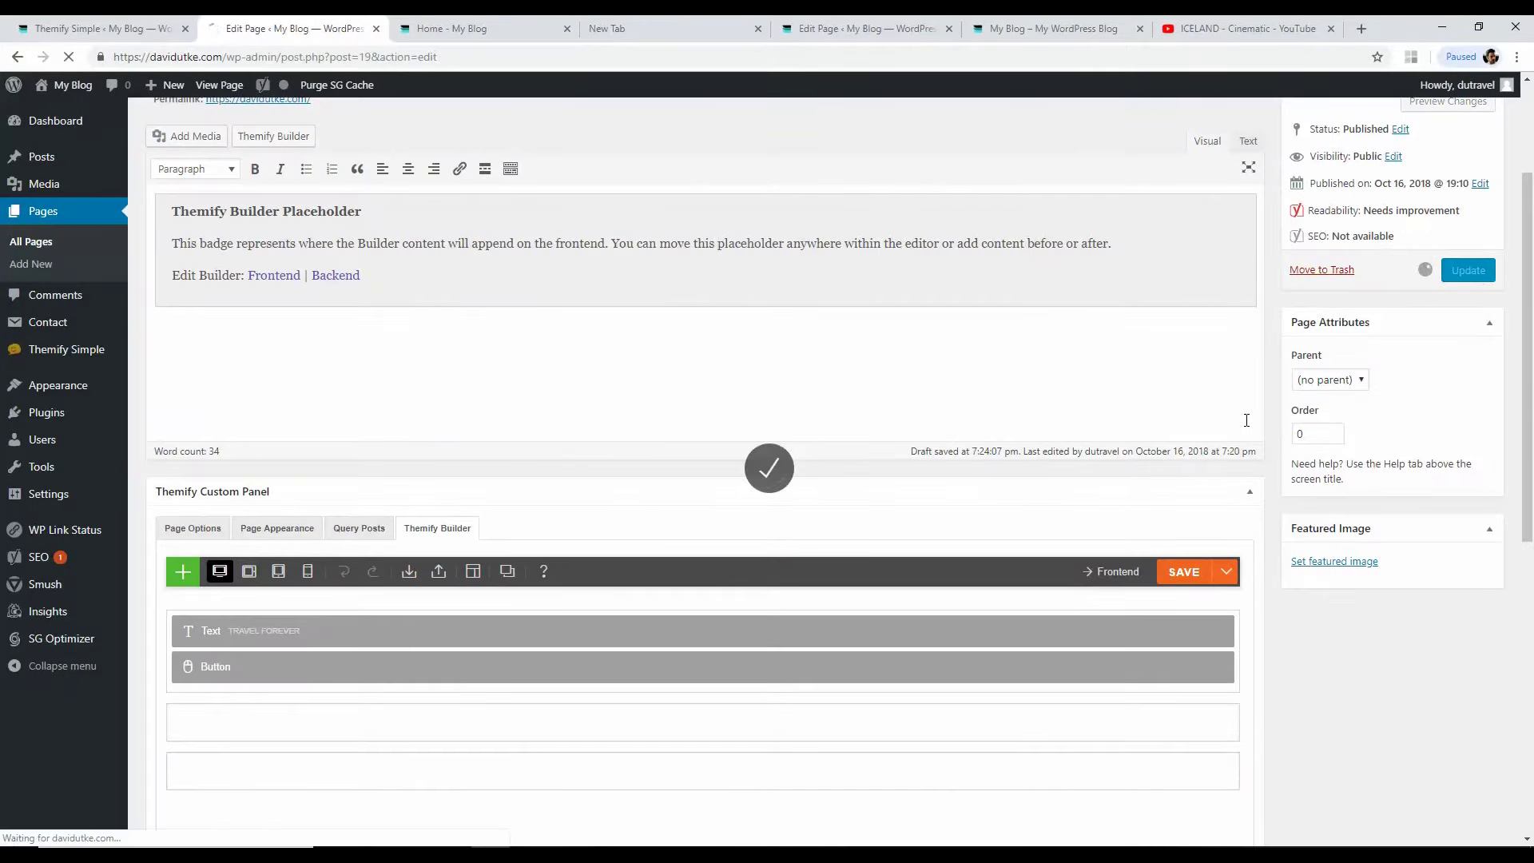
pyautogui.click(444, 28)
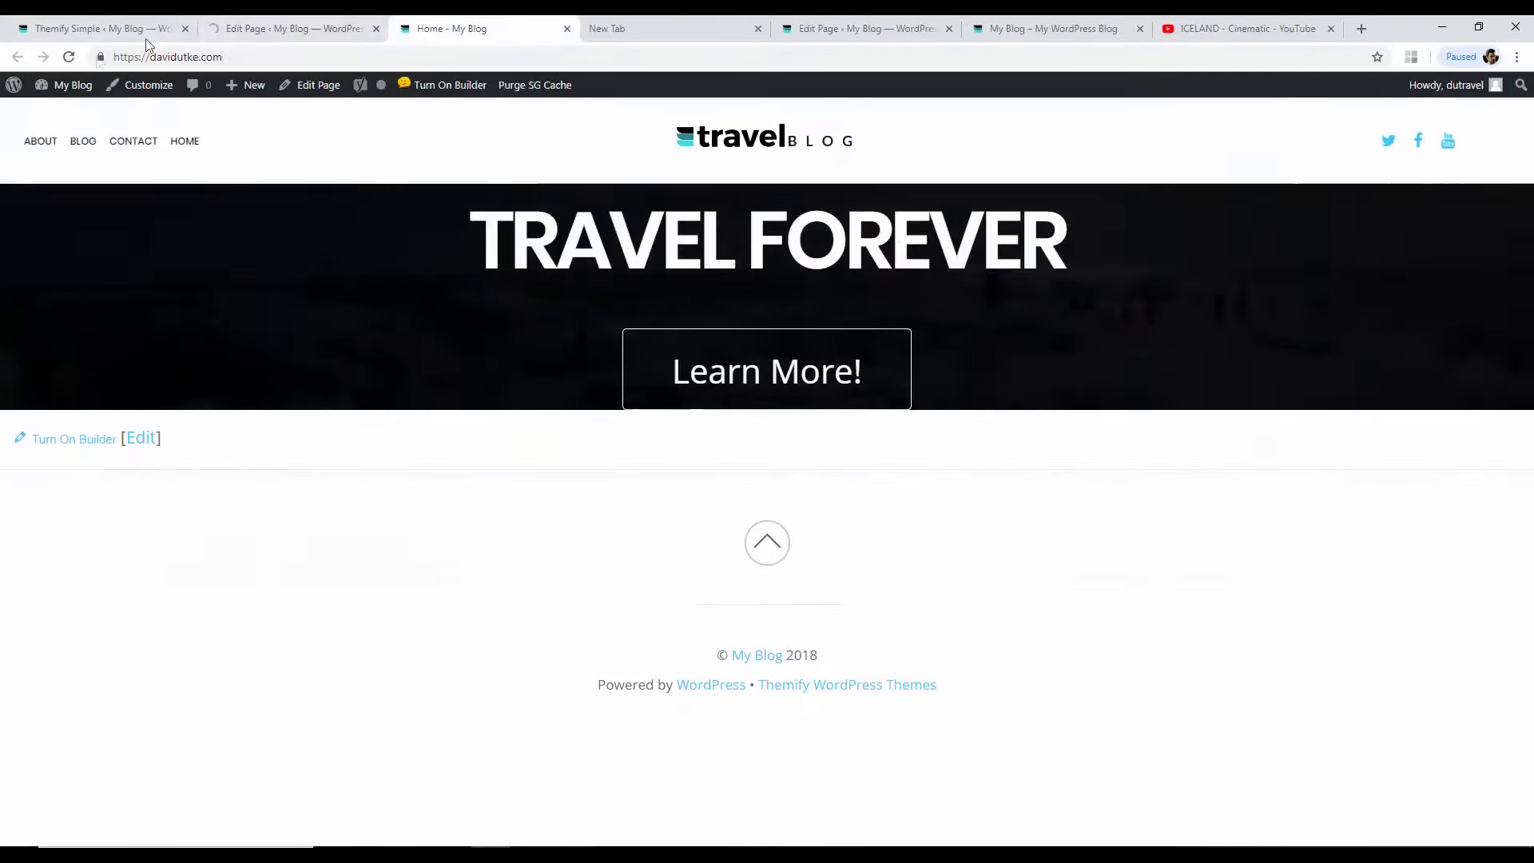
pyautogui.click(69, 57)
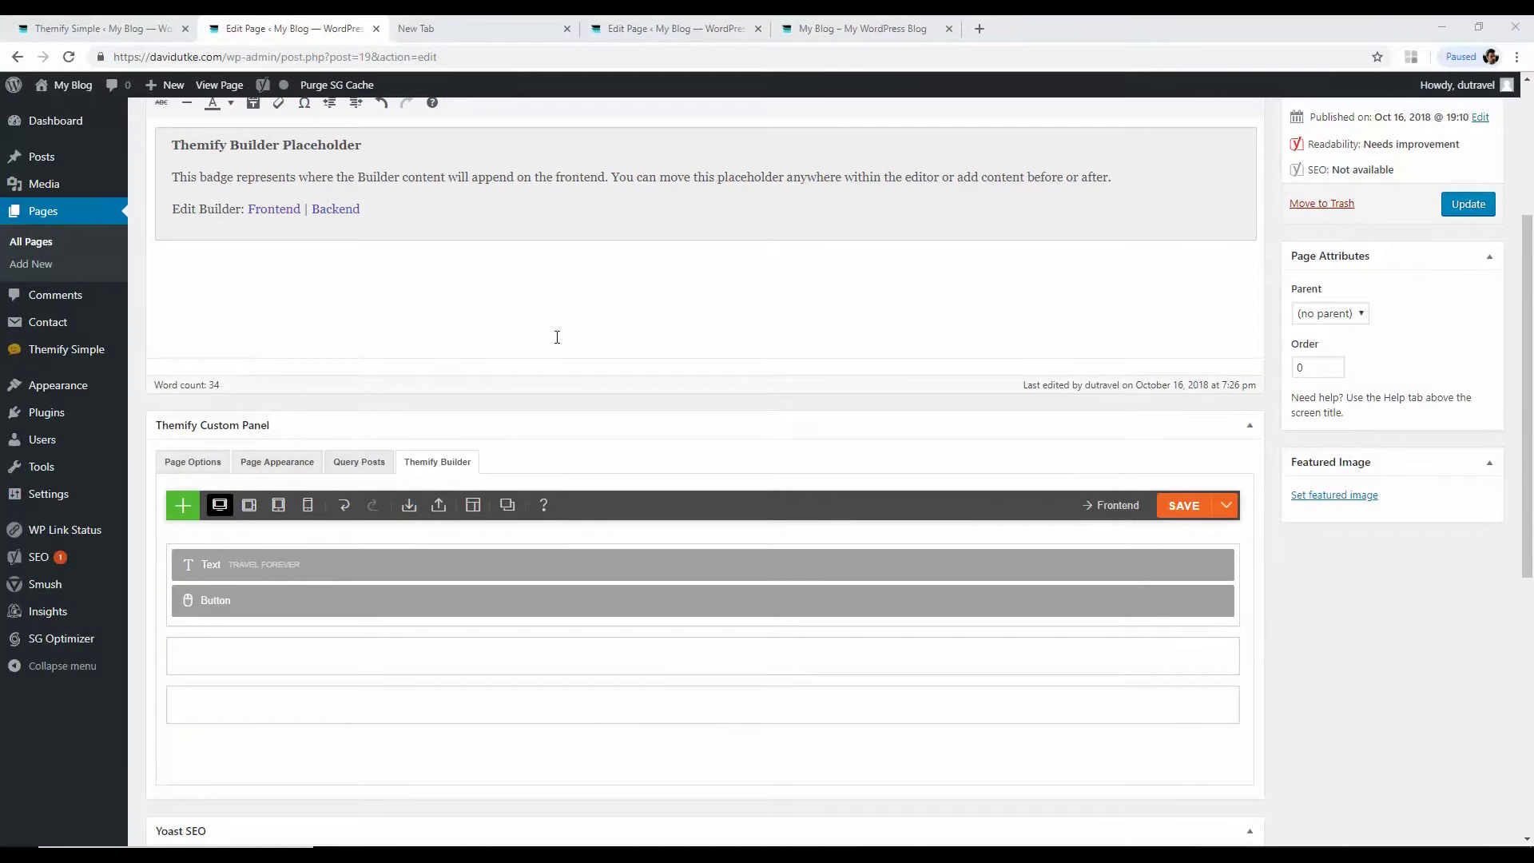
# Step: Open the live site in a new tab, check the hero section's spacing and return to the page editor
pyautogui.rightClick(67, 88)
pyautogui.click(135, 96)
pyautogui.click(468, 24)
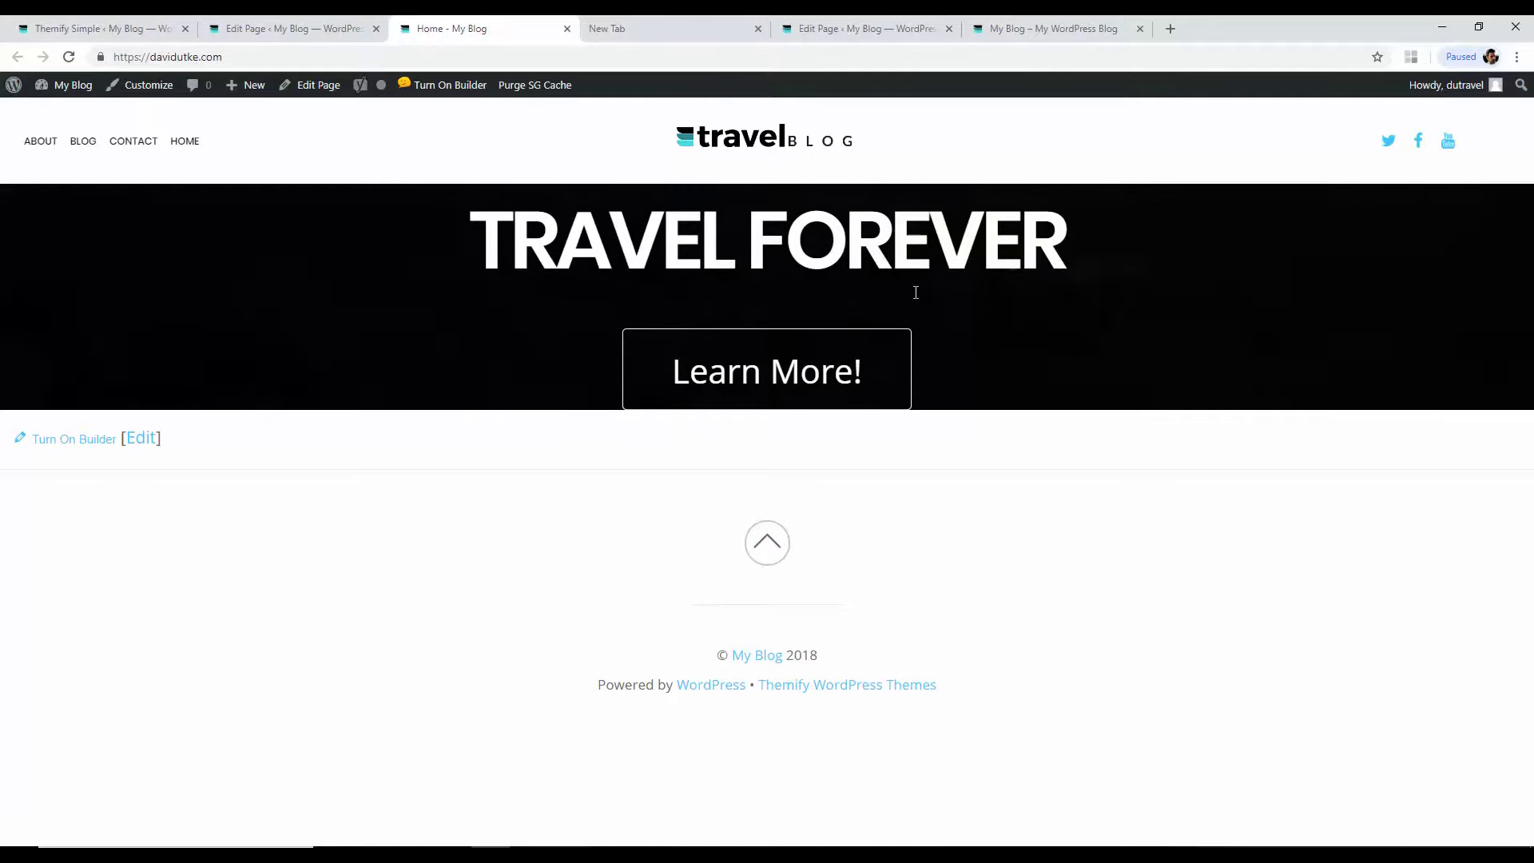
pyautogui.click(328, 25)
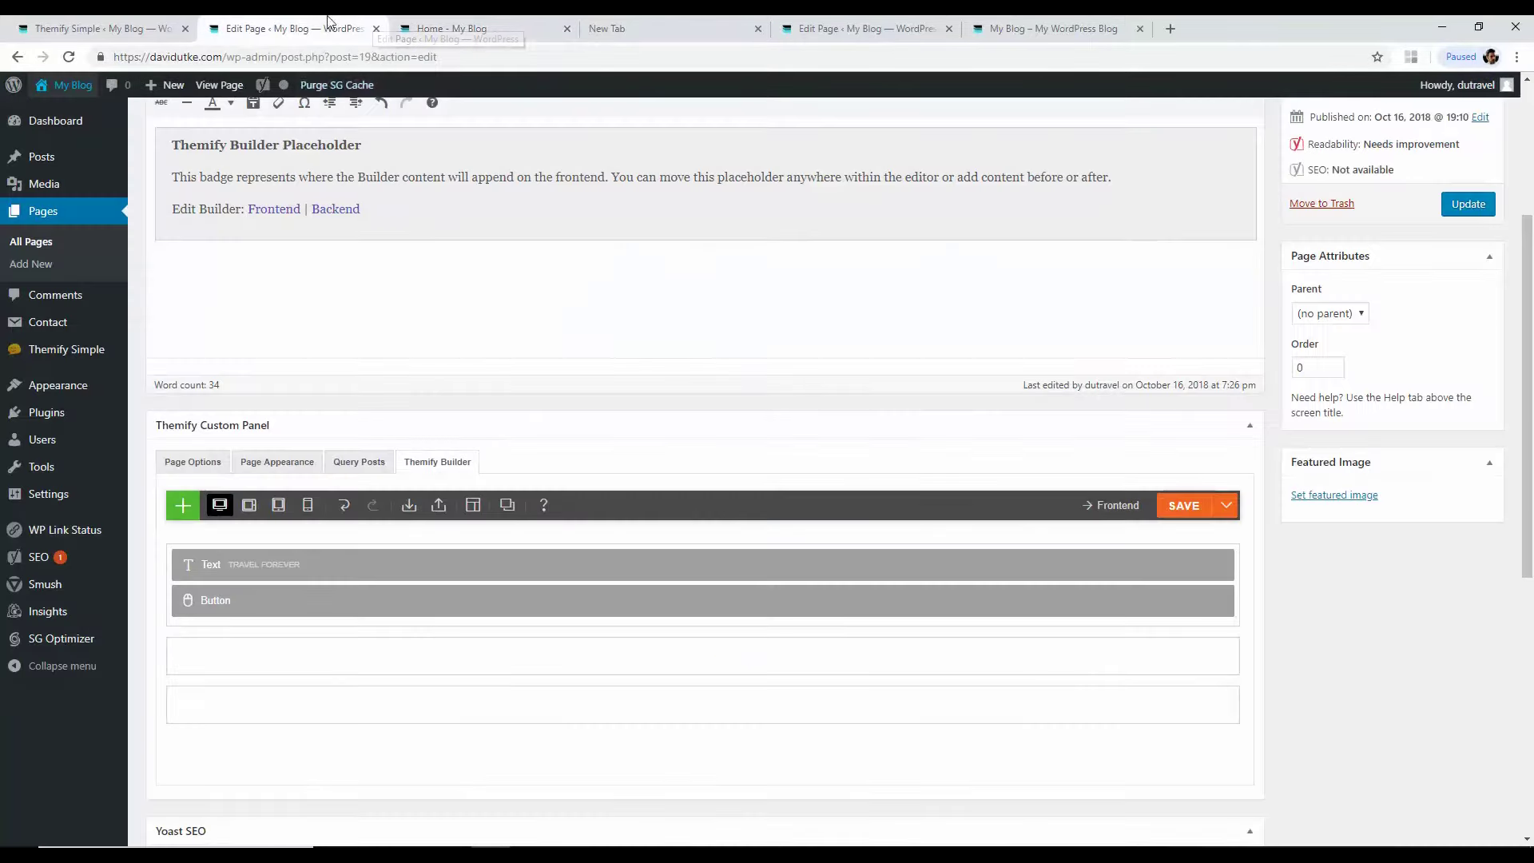
# Step: Open the hero row's padding settings, unlink the four sides and check the hero section's height on the live homepage
pyautogui.moveTo(179, 536)
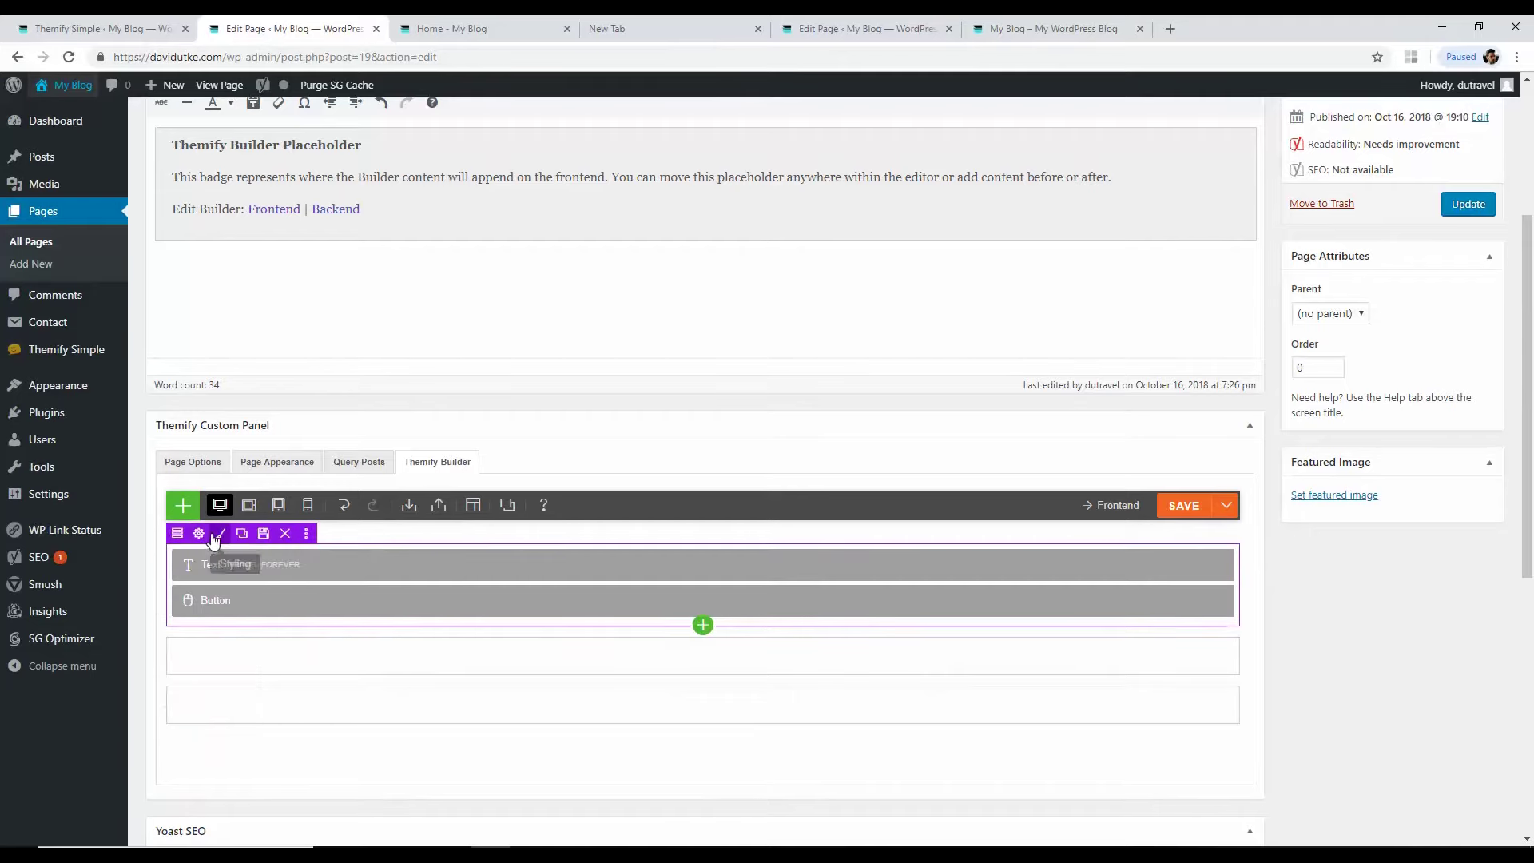
pyautogui.click(220, 536)
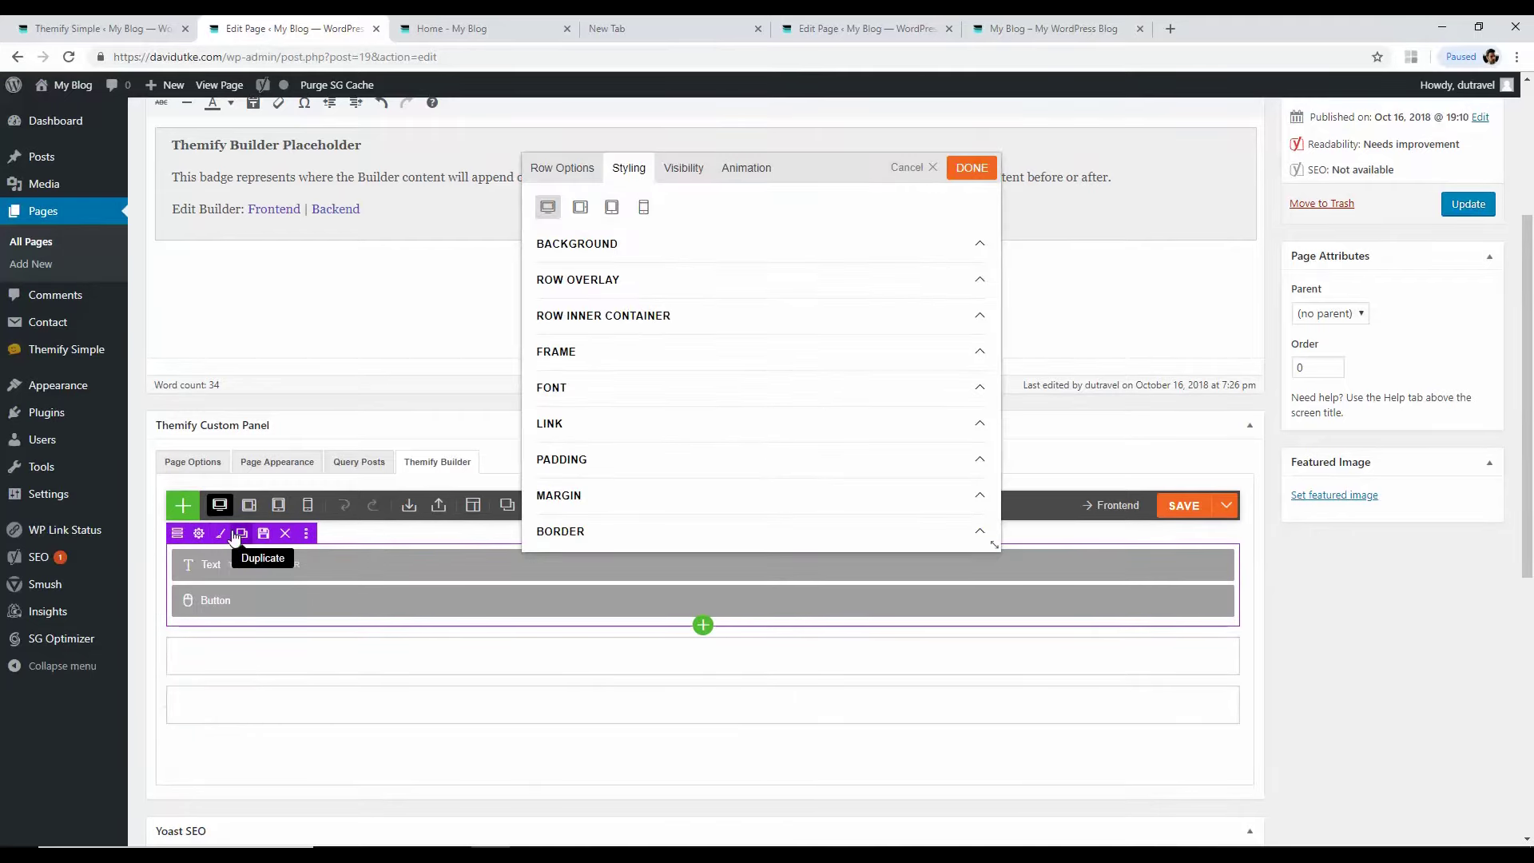
pyautogui.click(637, 468)
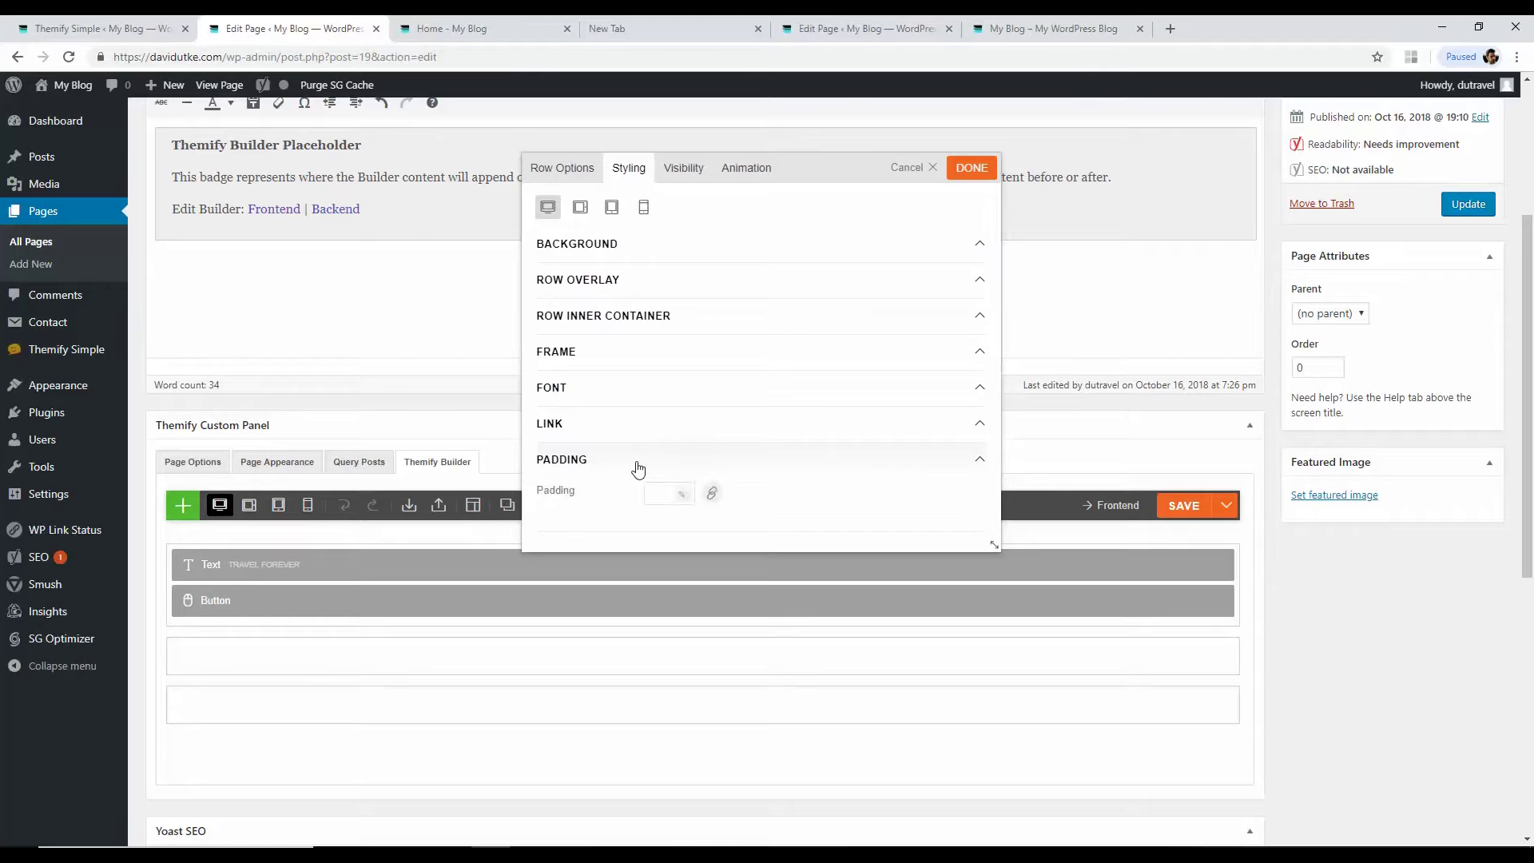
pyautogui.click(712, 496)
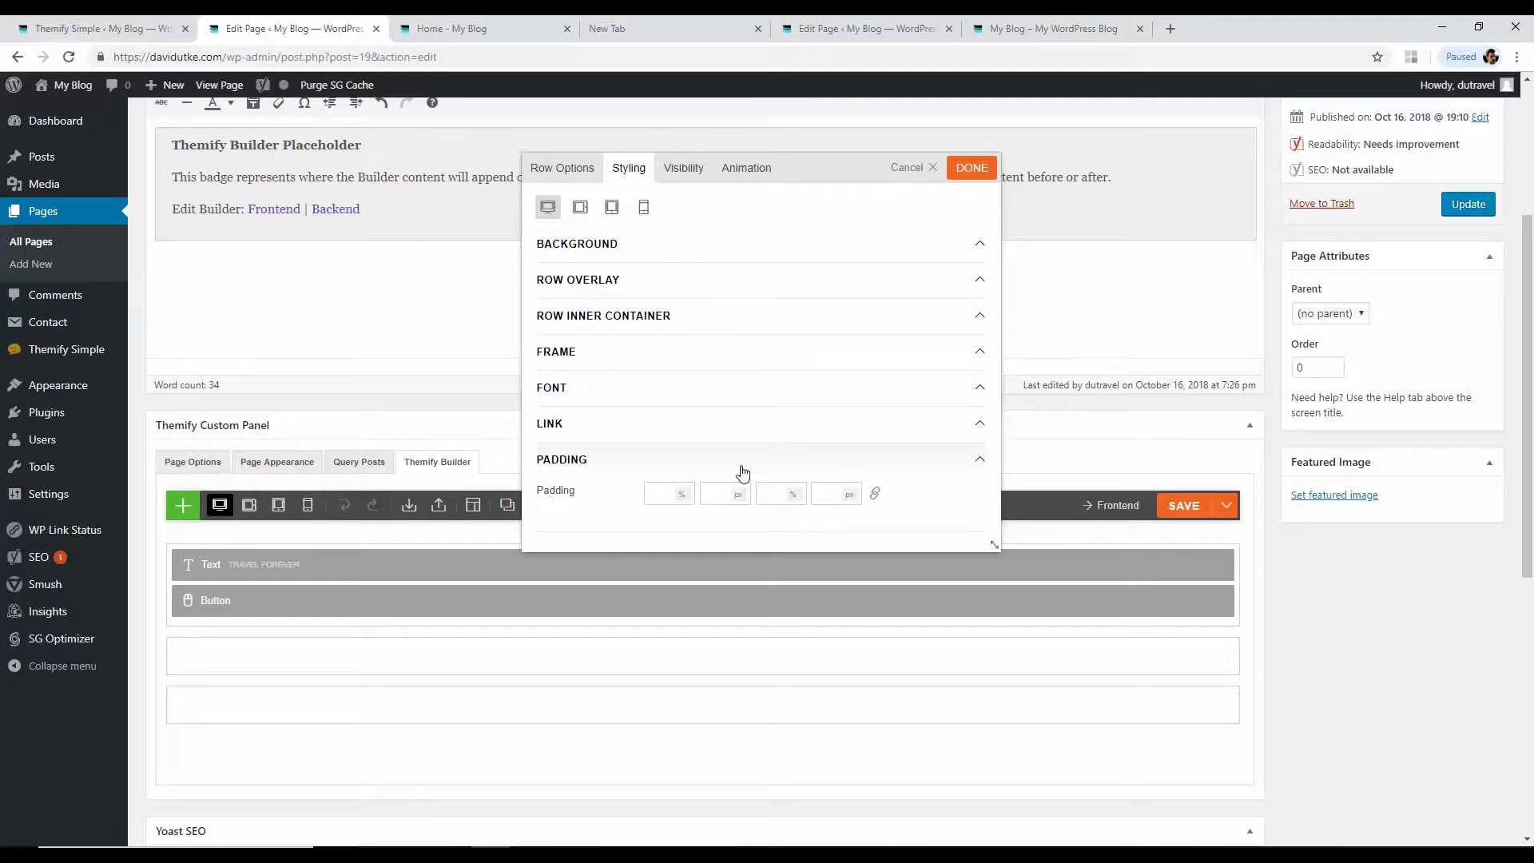
pyautogui.click(519, 24)
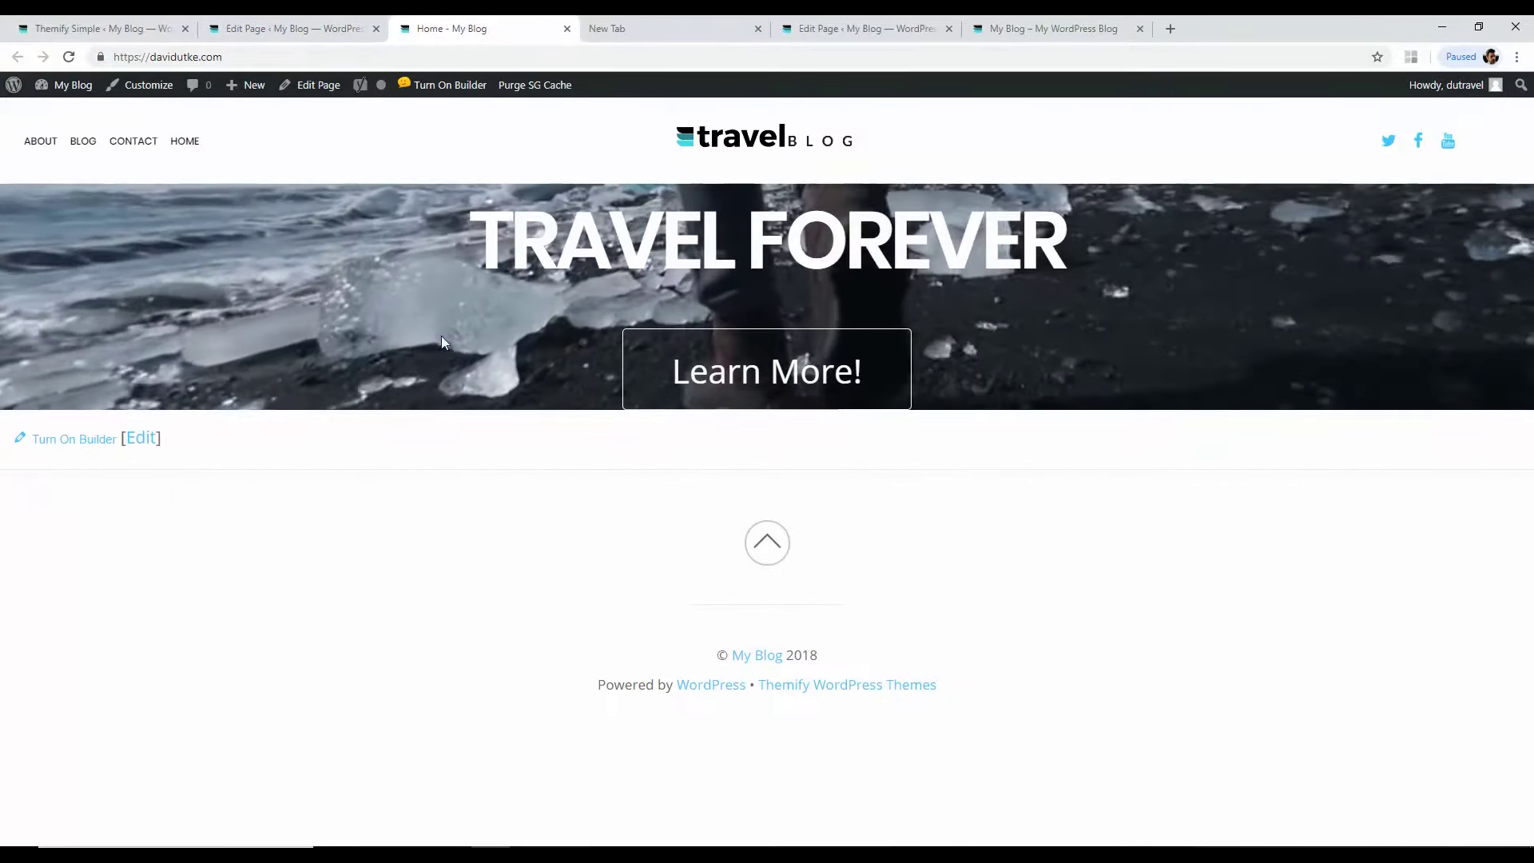
pyautogui.click(307, 24)
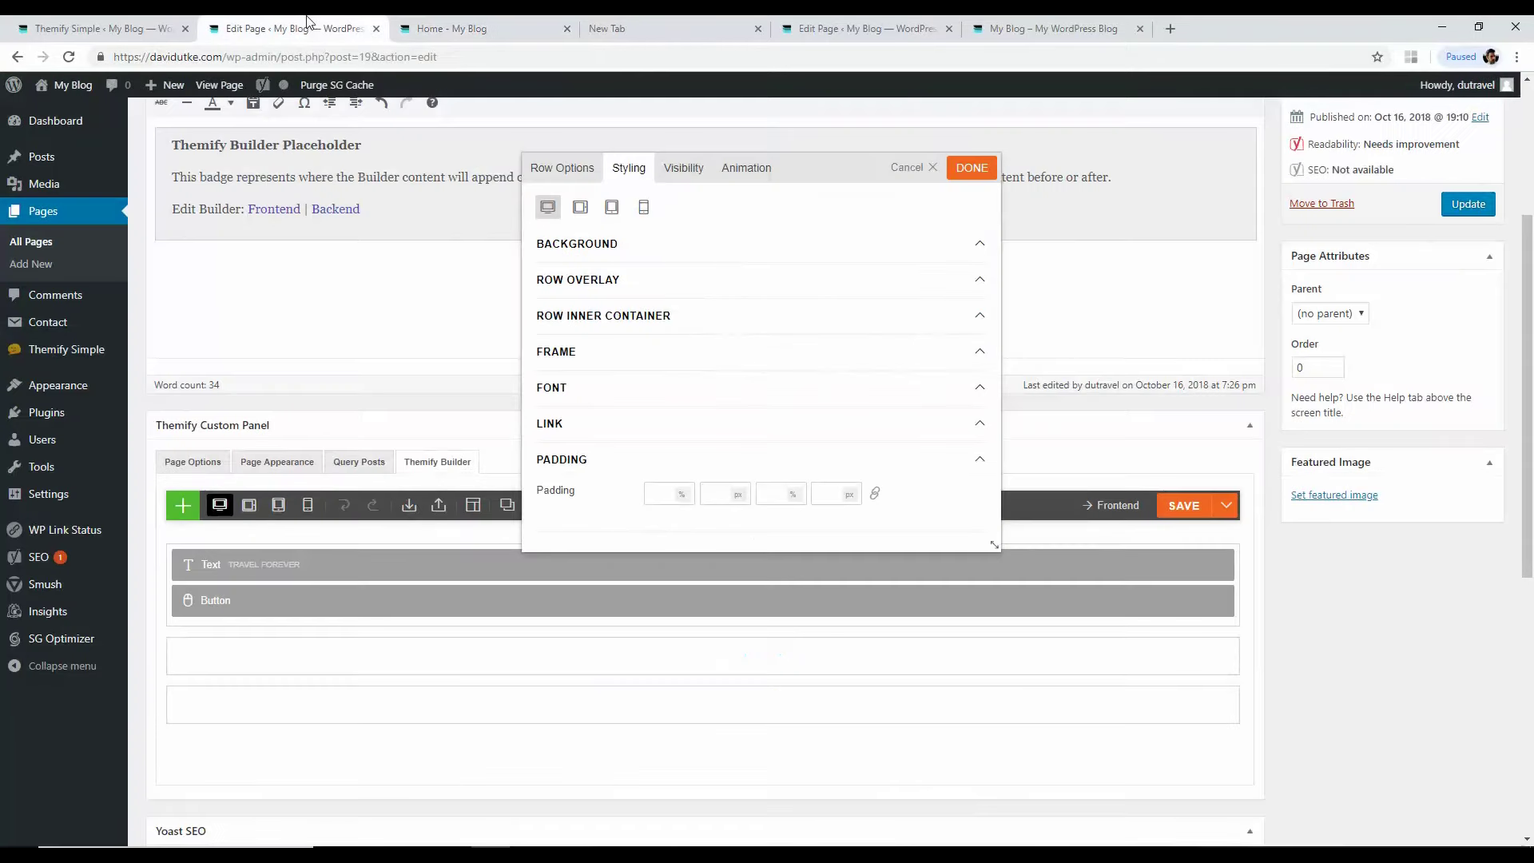
# Step: Set the hero row's top padding to 15% and bottom padding to 10%, and apply the row styling
pyautogui.click(662, 495)
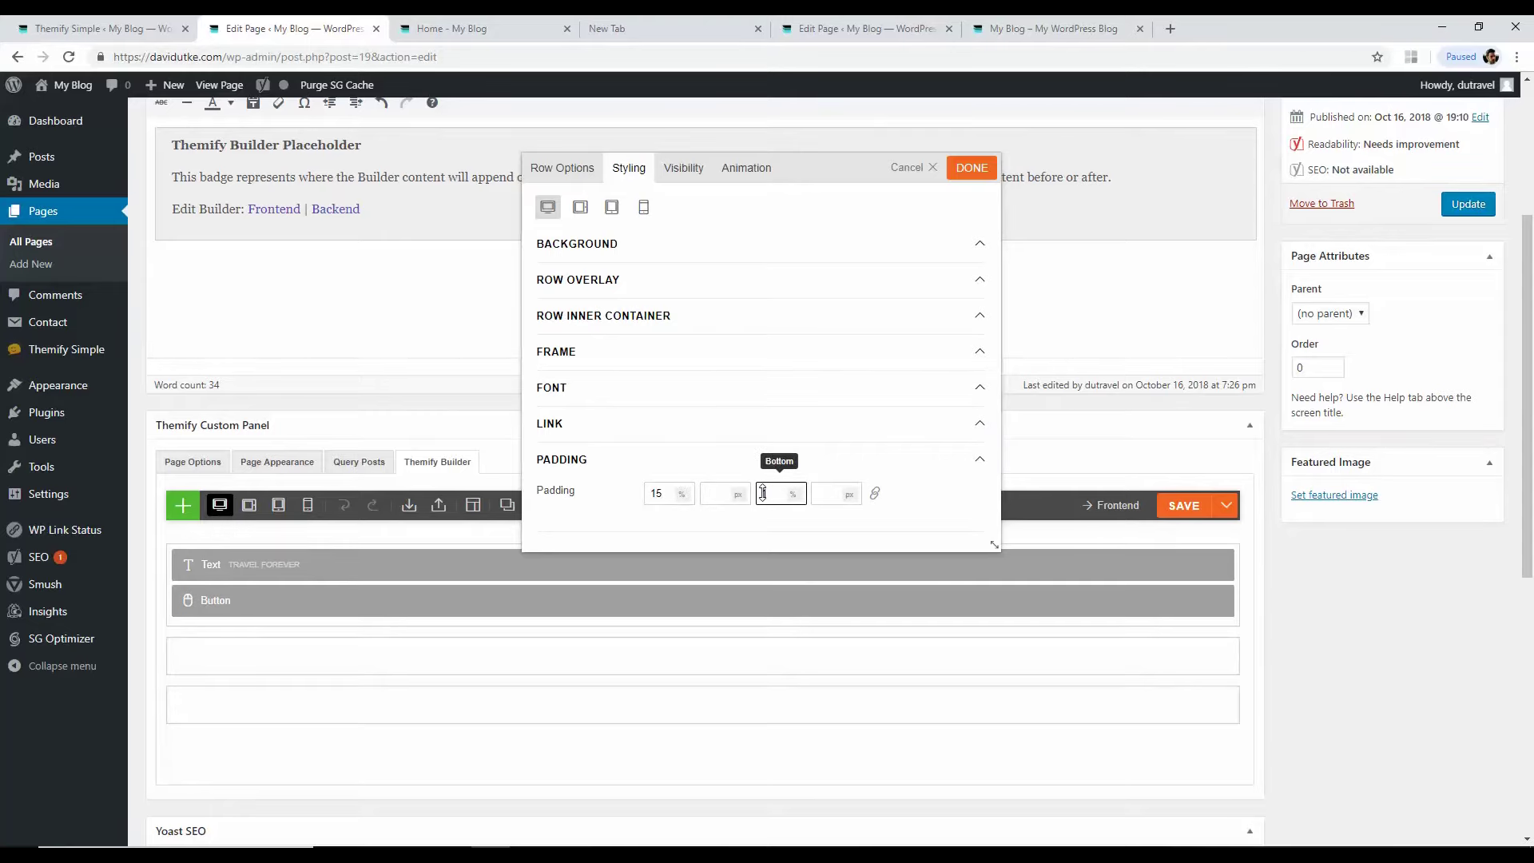
pyautogui.click(681, 495)
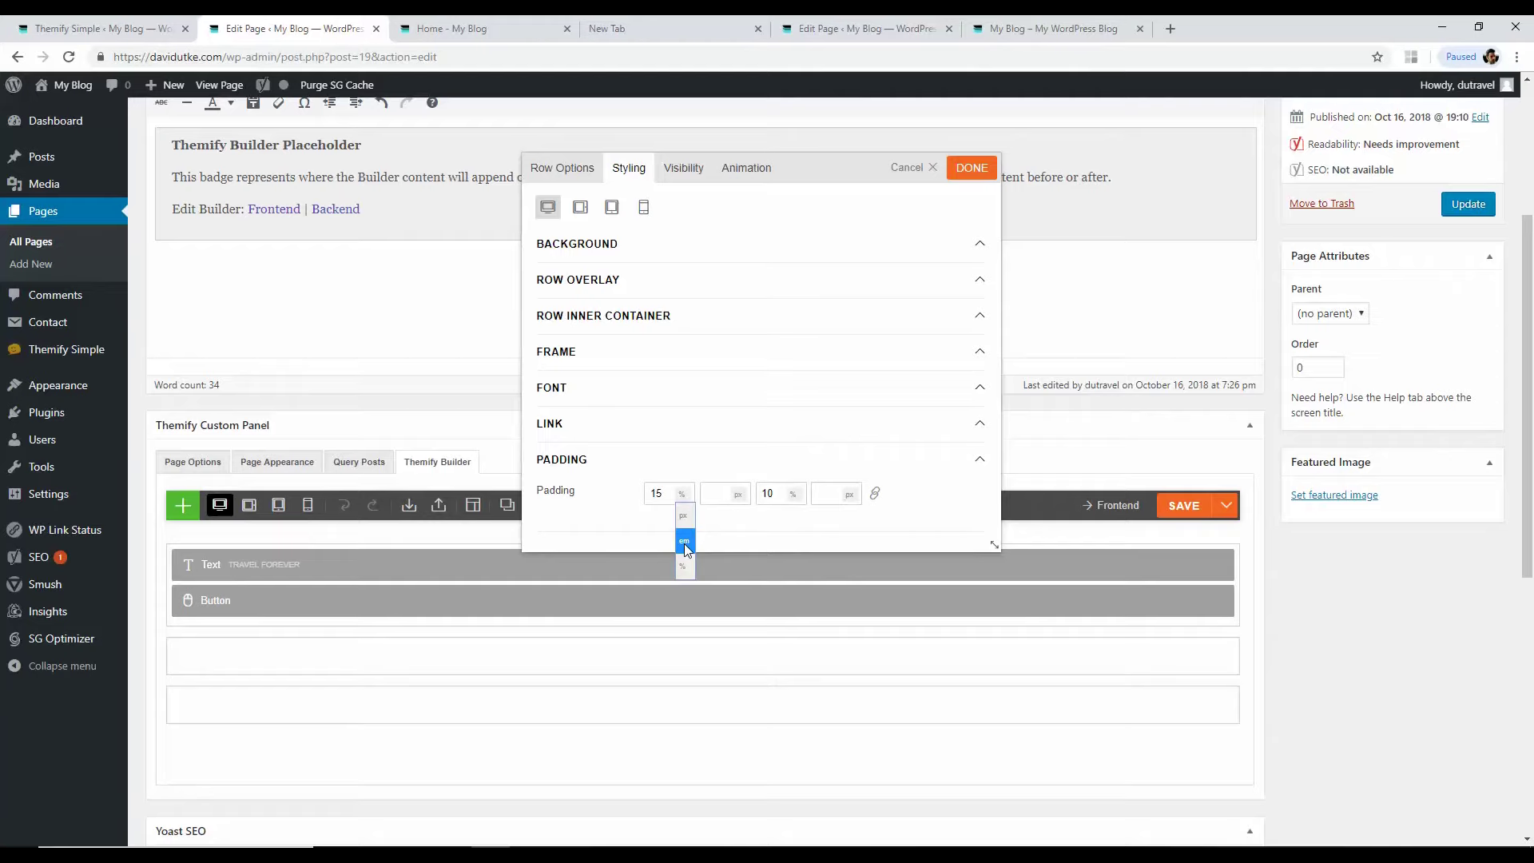
pyautogui.click(689, 568)
pyautogui.click(795, 494)
pyautogui.click(799, 565)
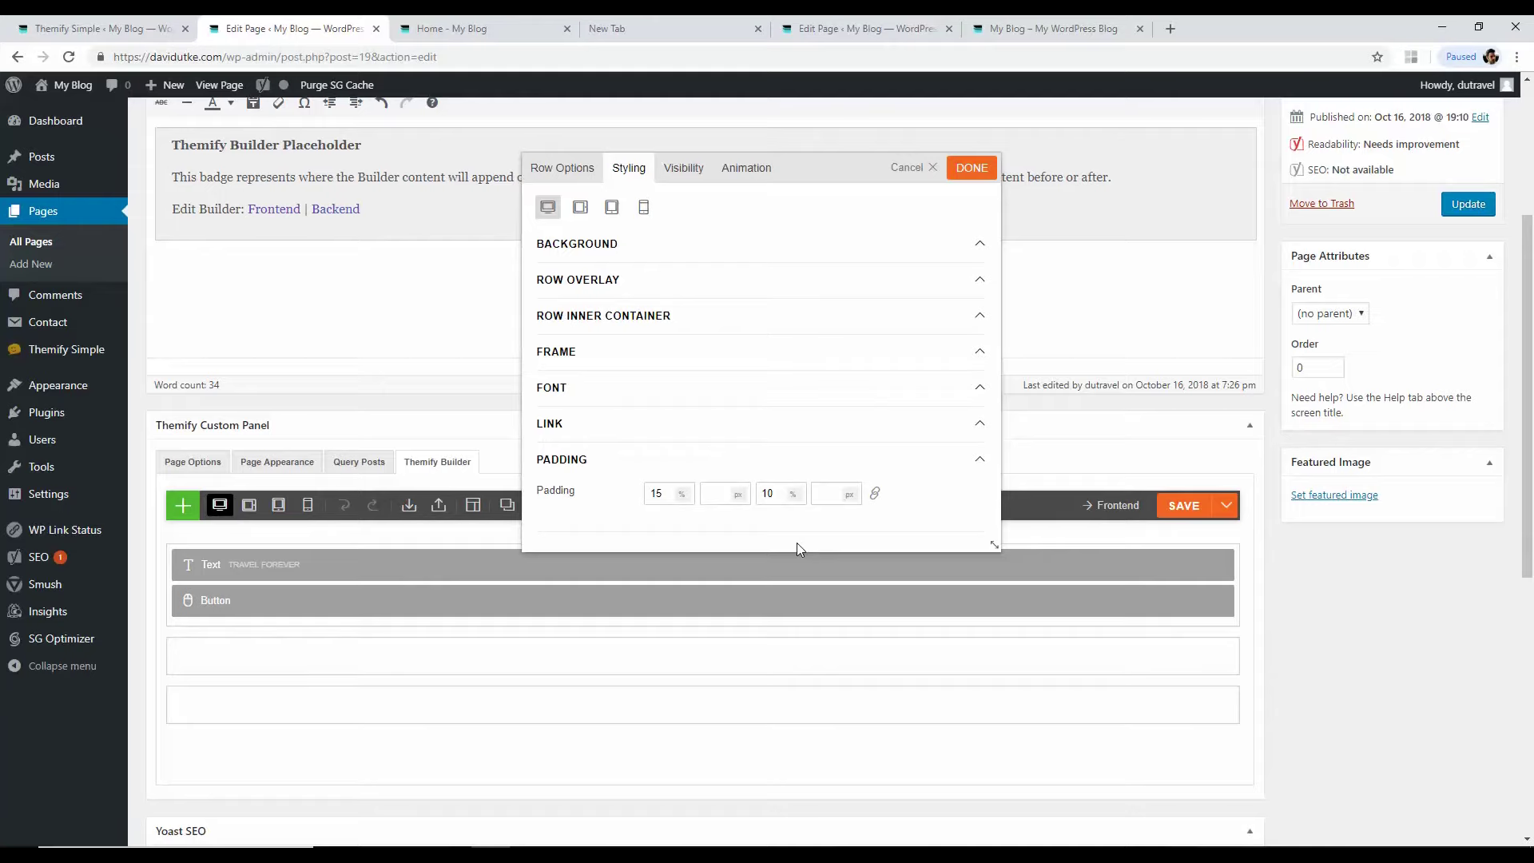
pyautogui.click(686, 496)
pyautogui.click(684, 565)
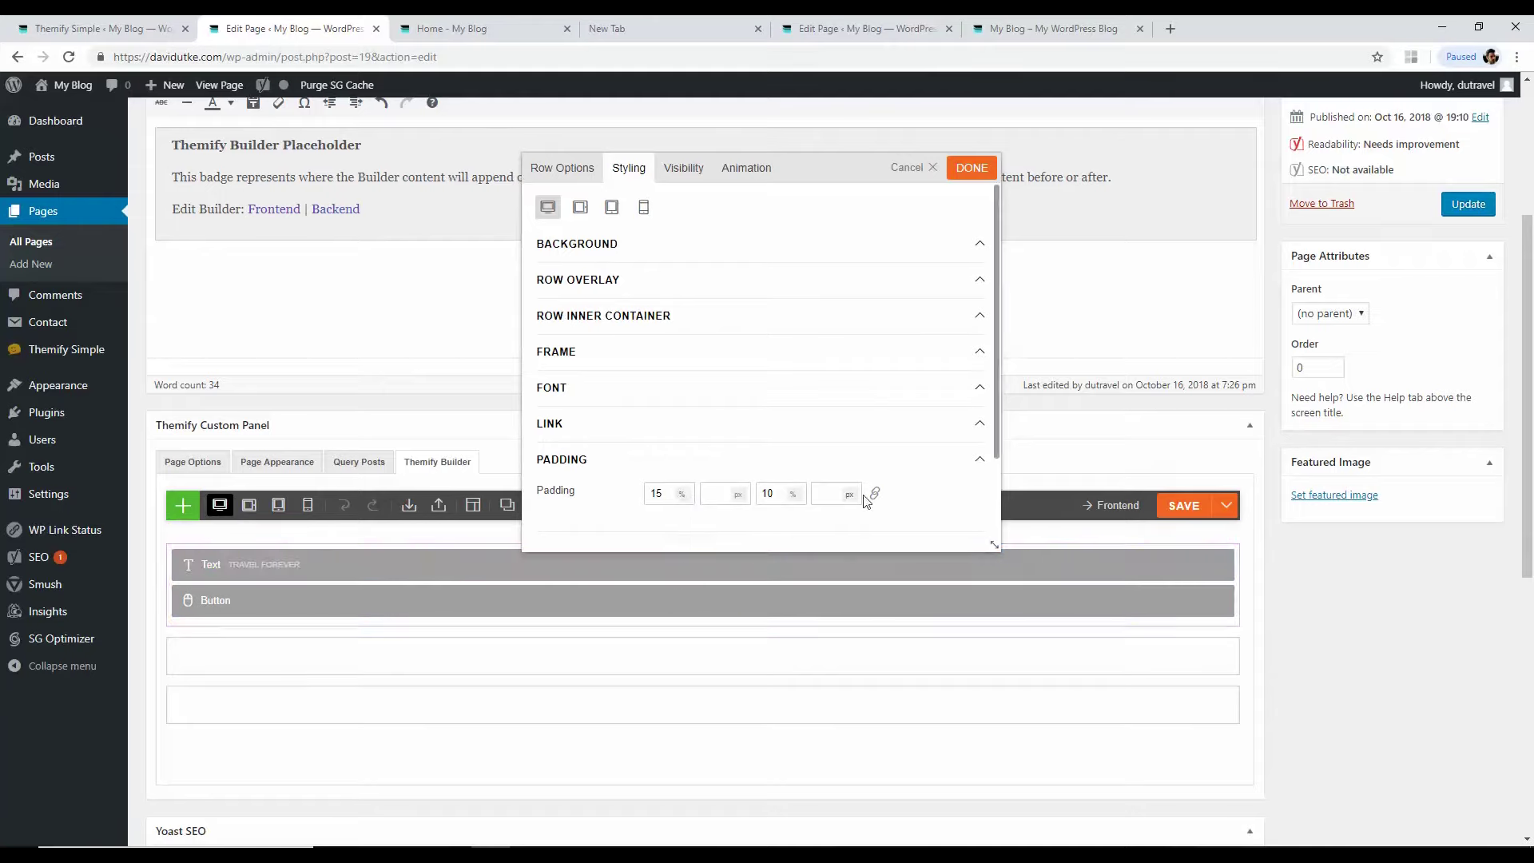
pyautogui.click(972, 171)
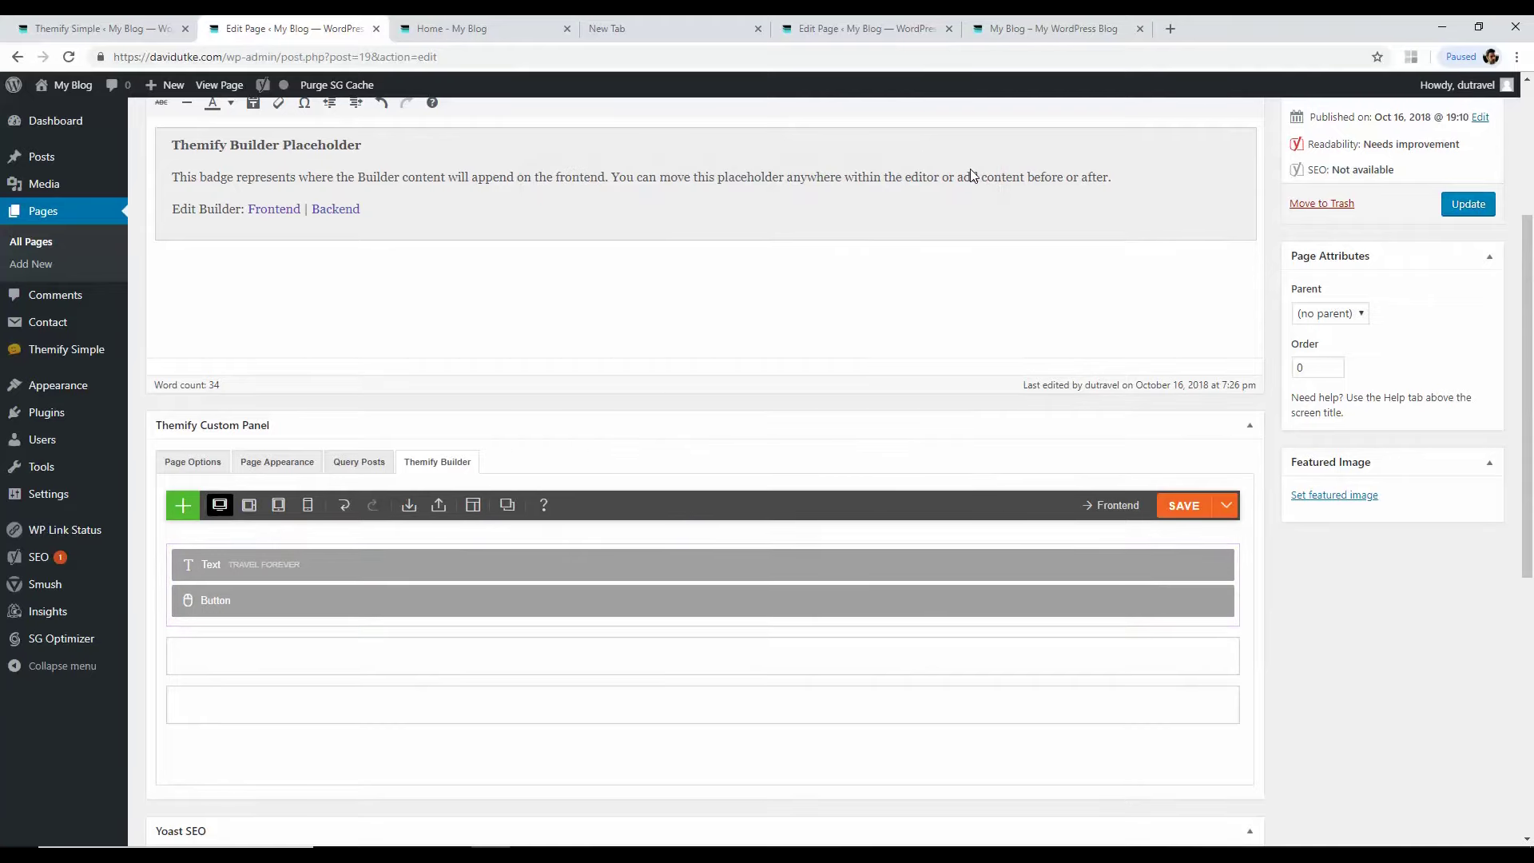
# Step: Save the builder layout, update the Home page and reload the live homepage to check the hero padding
pyautogui.click(1183, 505)
pyautogui.click(1486, 205)
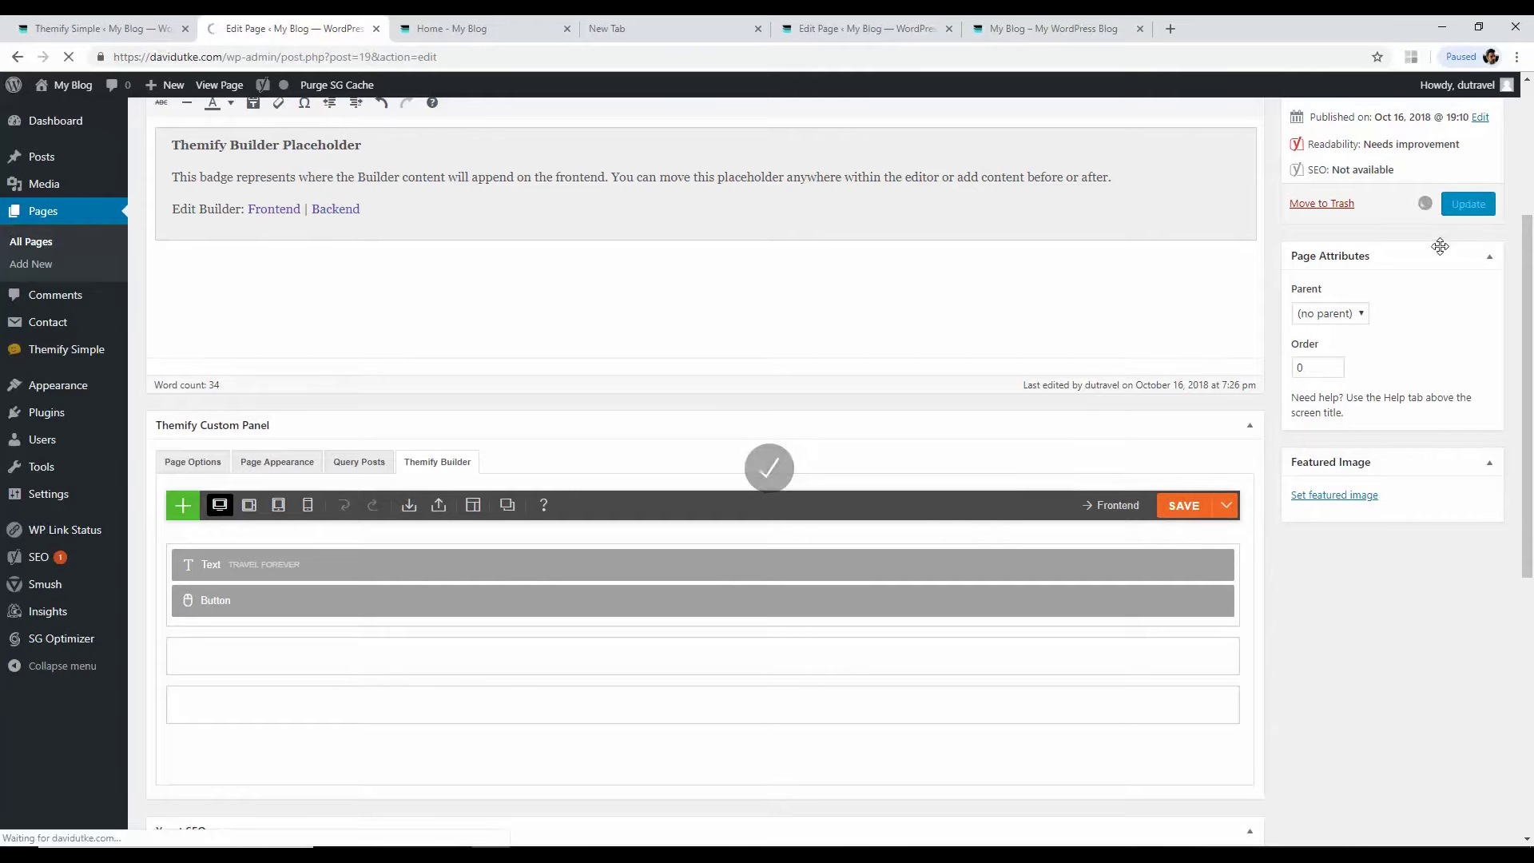
pyautogui.click(451, 28)
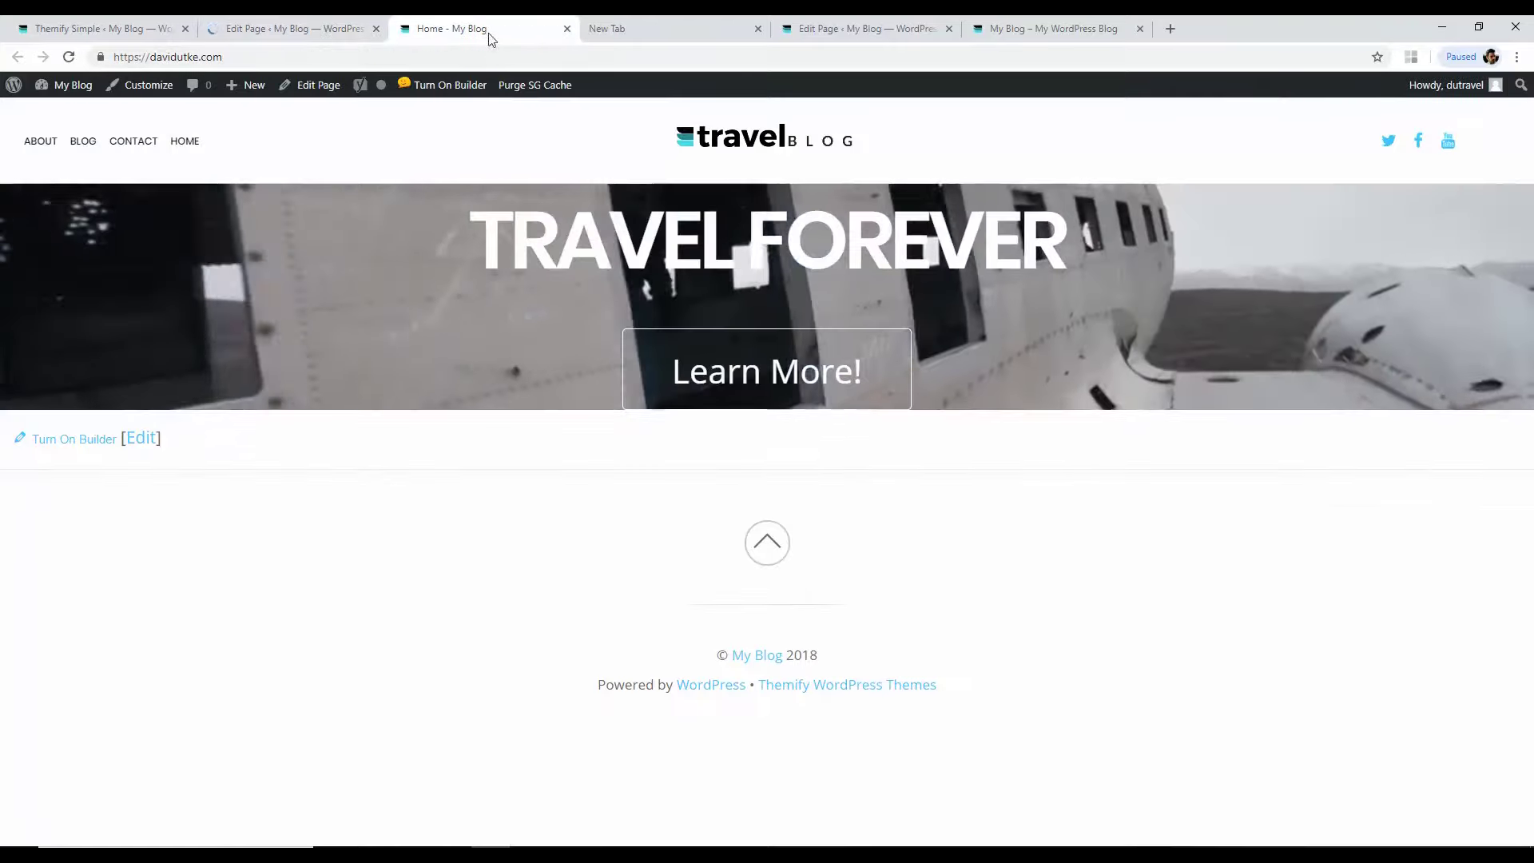
pyautogui.press('F5')
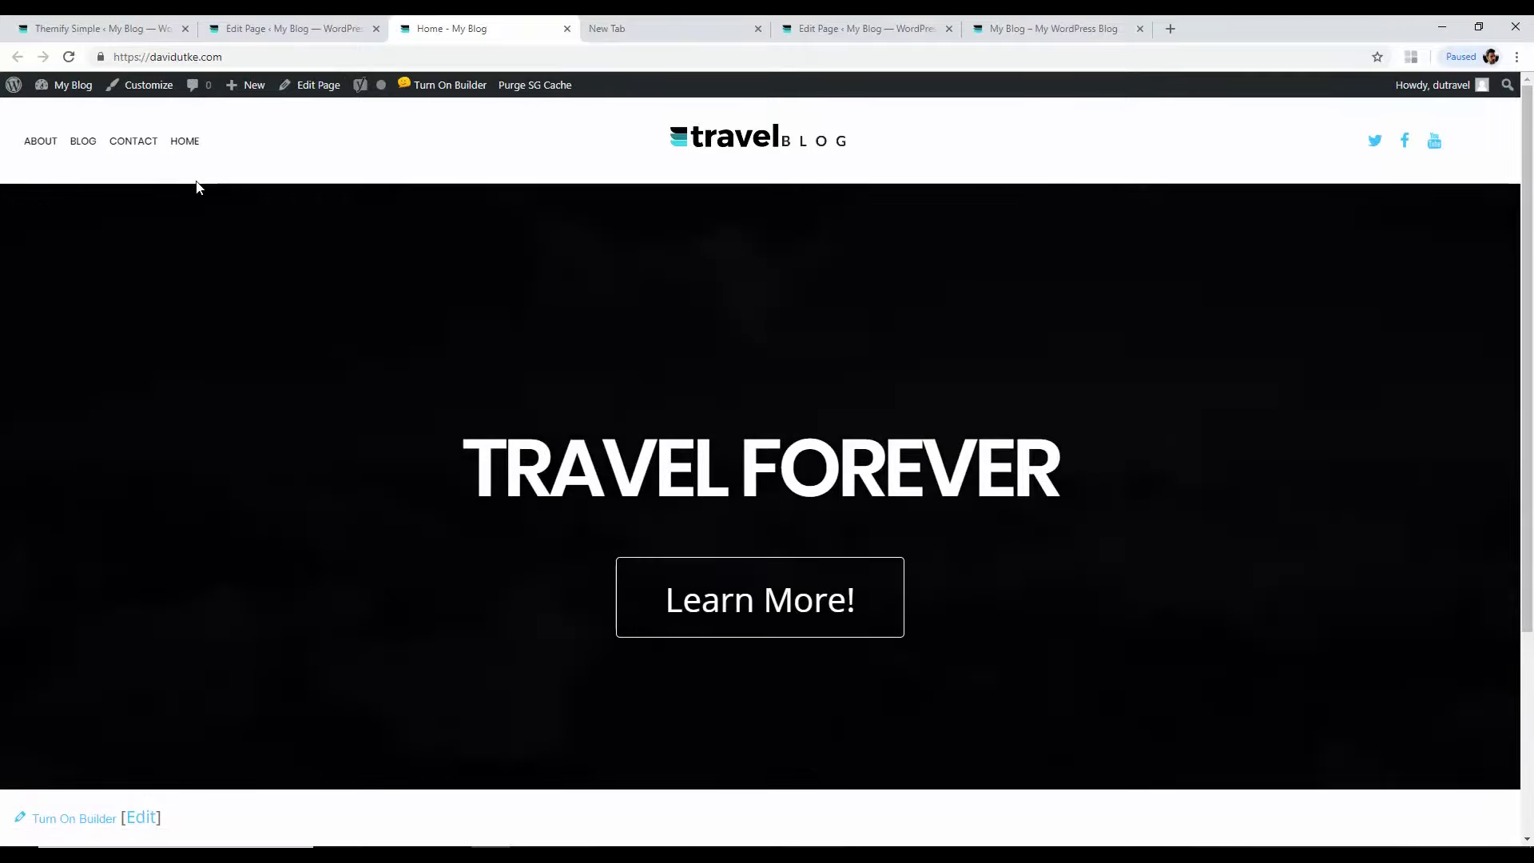
pyautogui.moveTo(480, 456); pyautogui.dragTo(1091, 462)
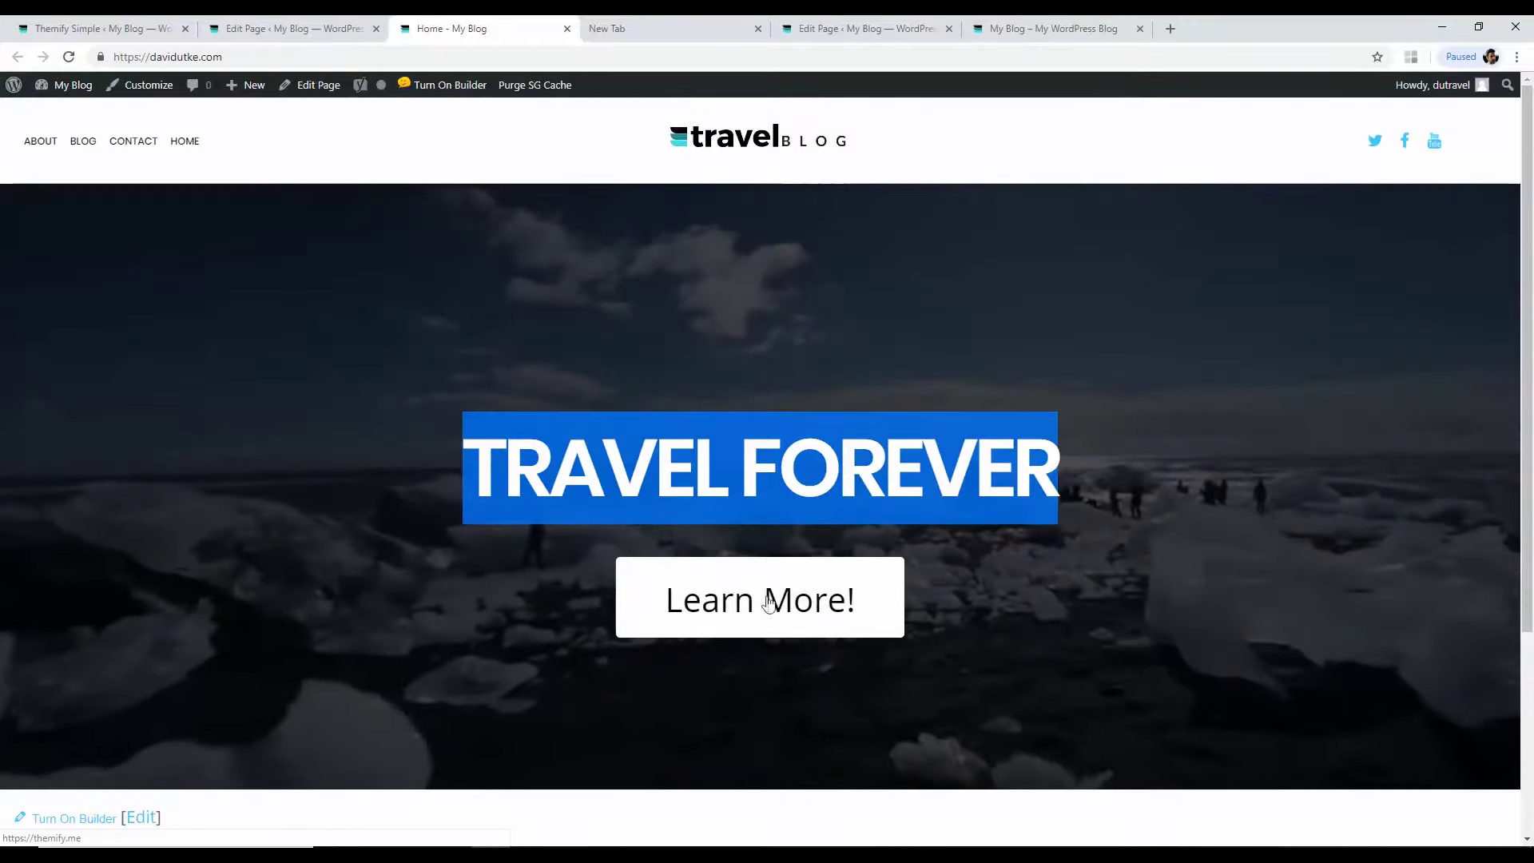
pyautogui.click(529, 549)
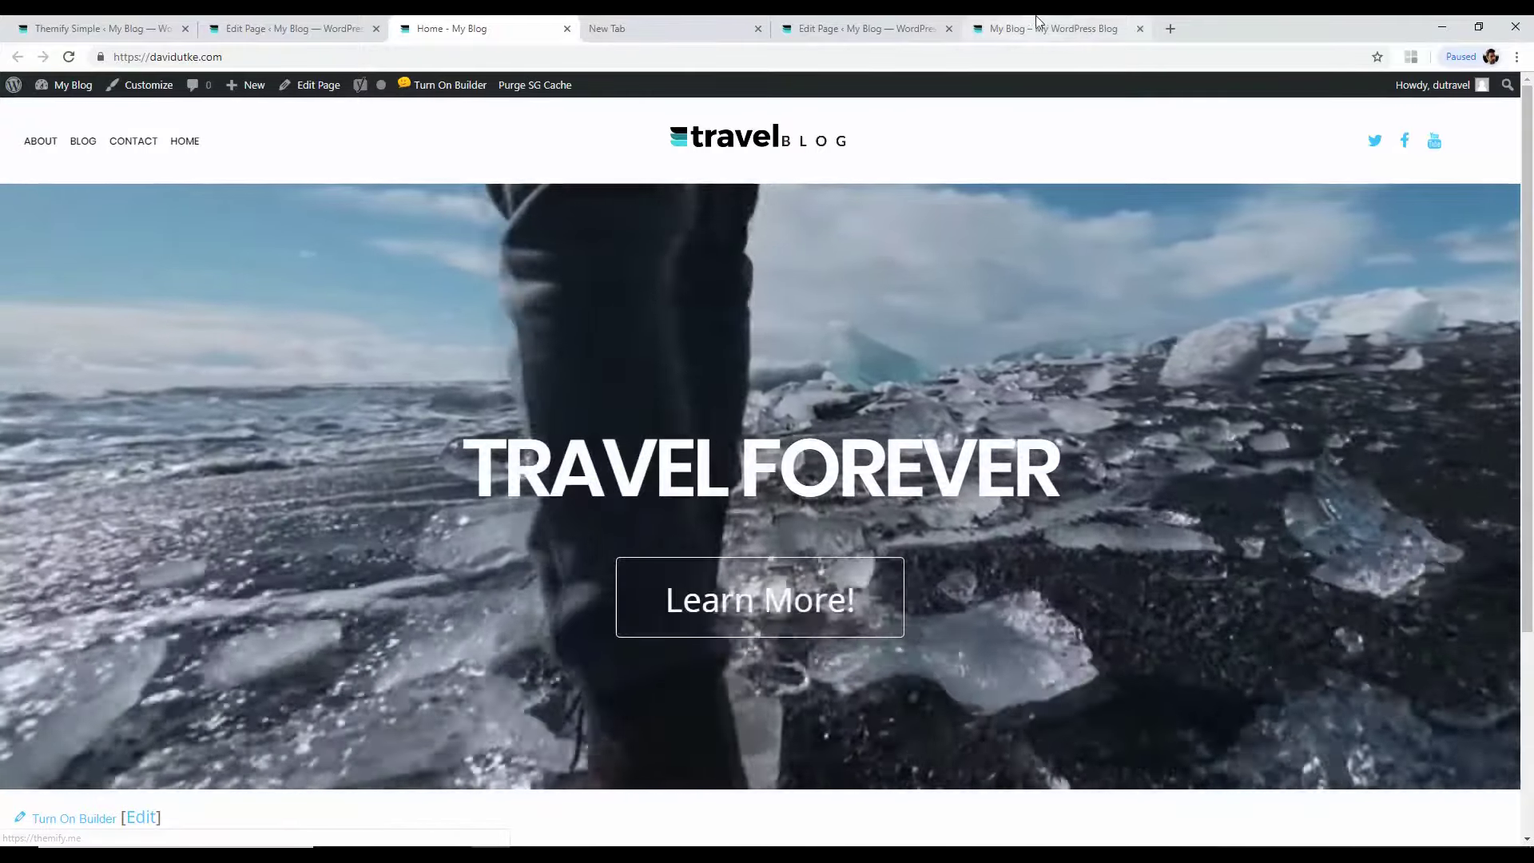
# Step: Review the hero and Welcome sections of the finished example travel blog for comparison
pyautogui.click(1037, 25)
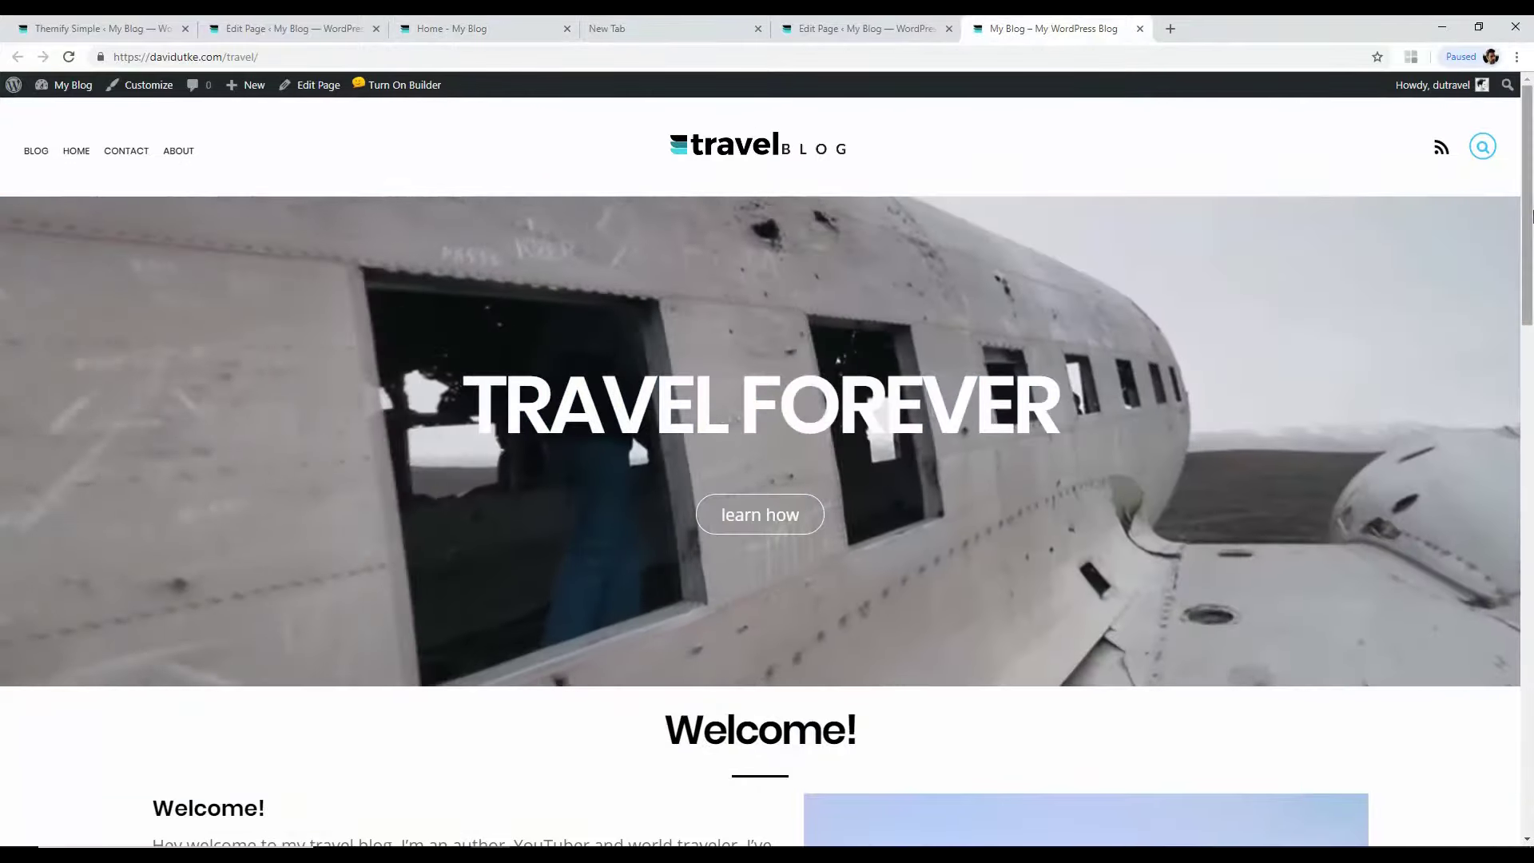
pyautogui.scroll(-1, 925, 479)
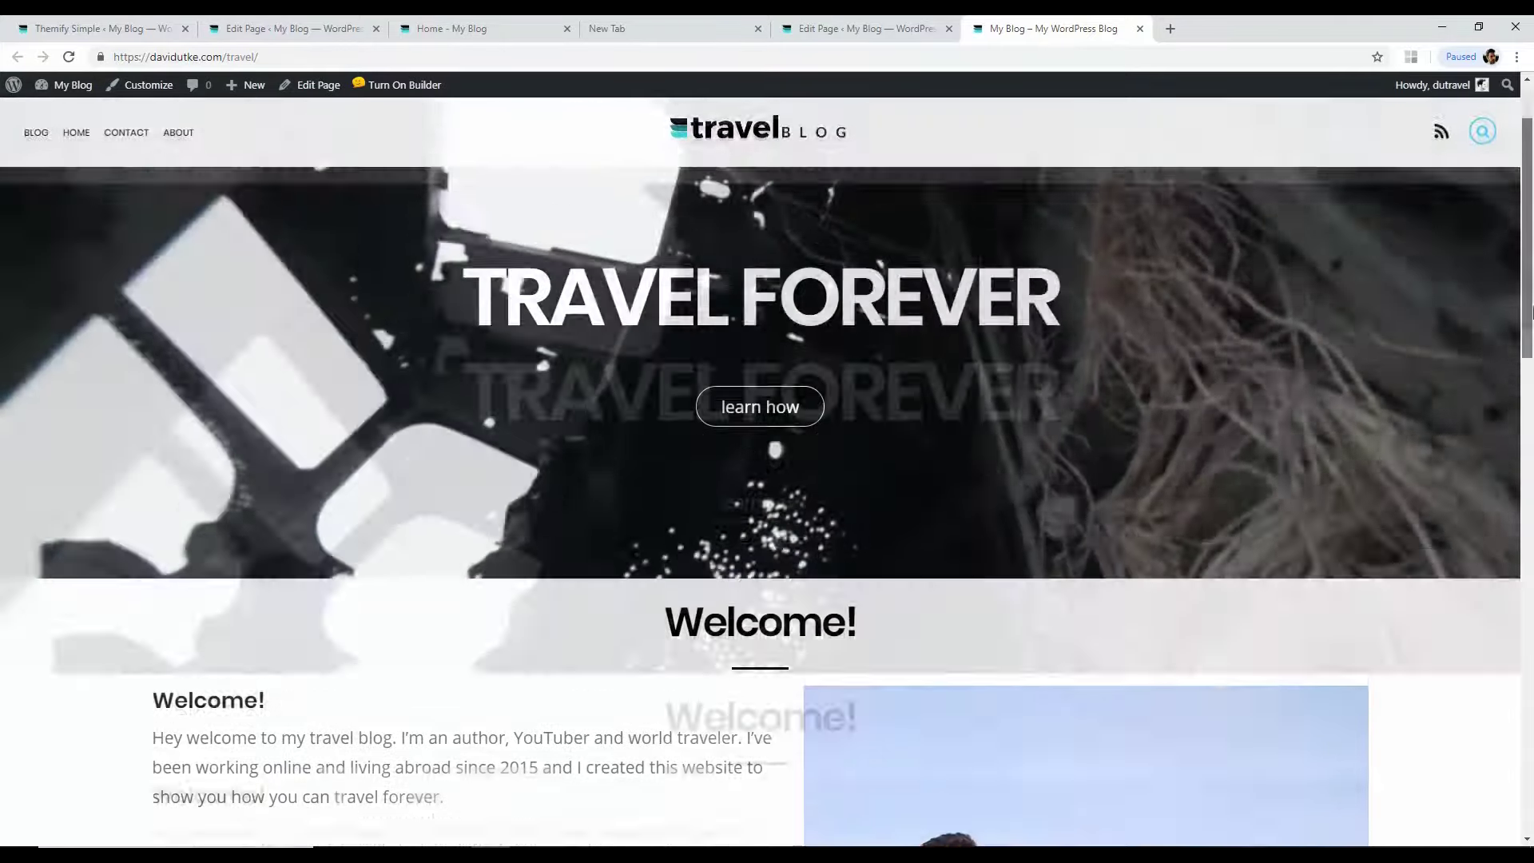
pyautogui.scroll(1, 925, 400)
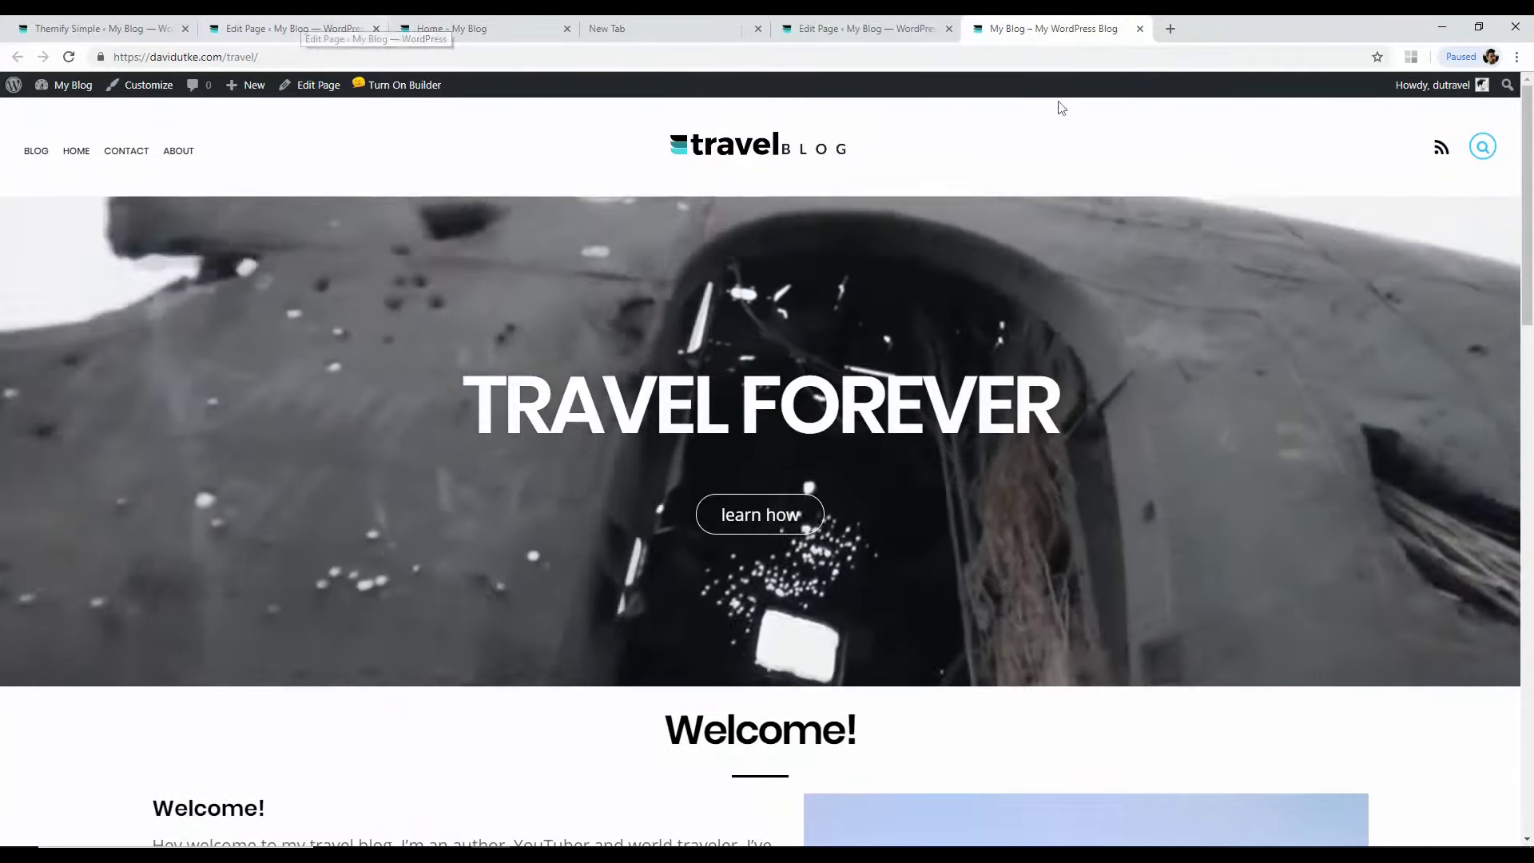
pyautogui.moveTo(1528, 128); pyautogui.dragTo(1526, 80)
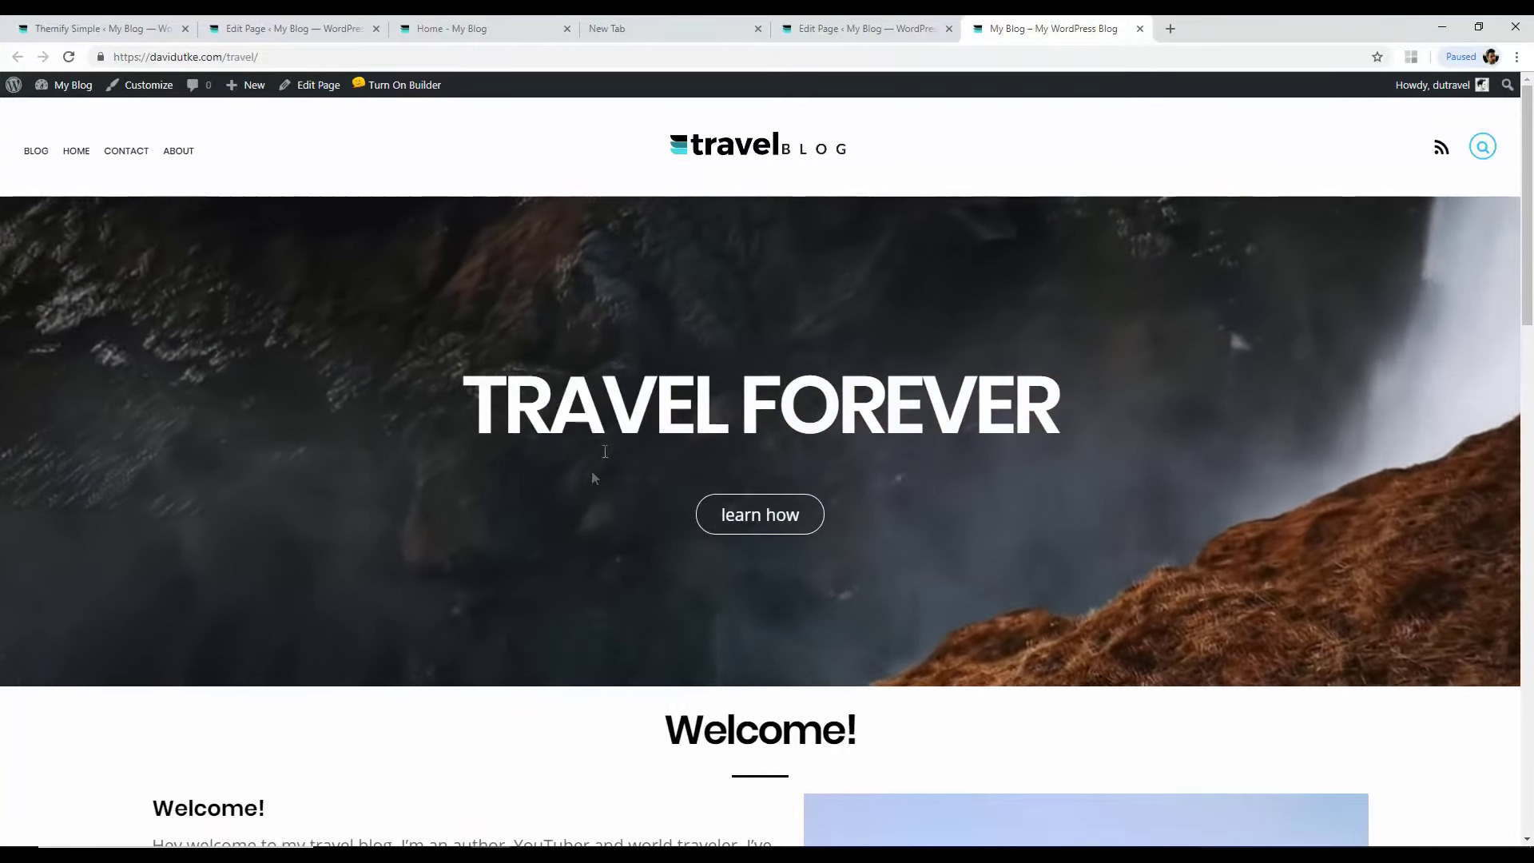
pyautogui.moveTo(1527, 276); pyautogui.dragTo(1524, 563)
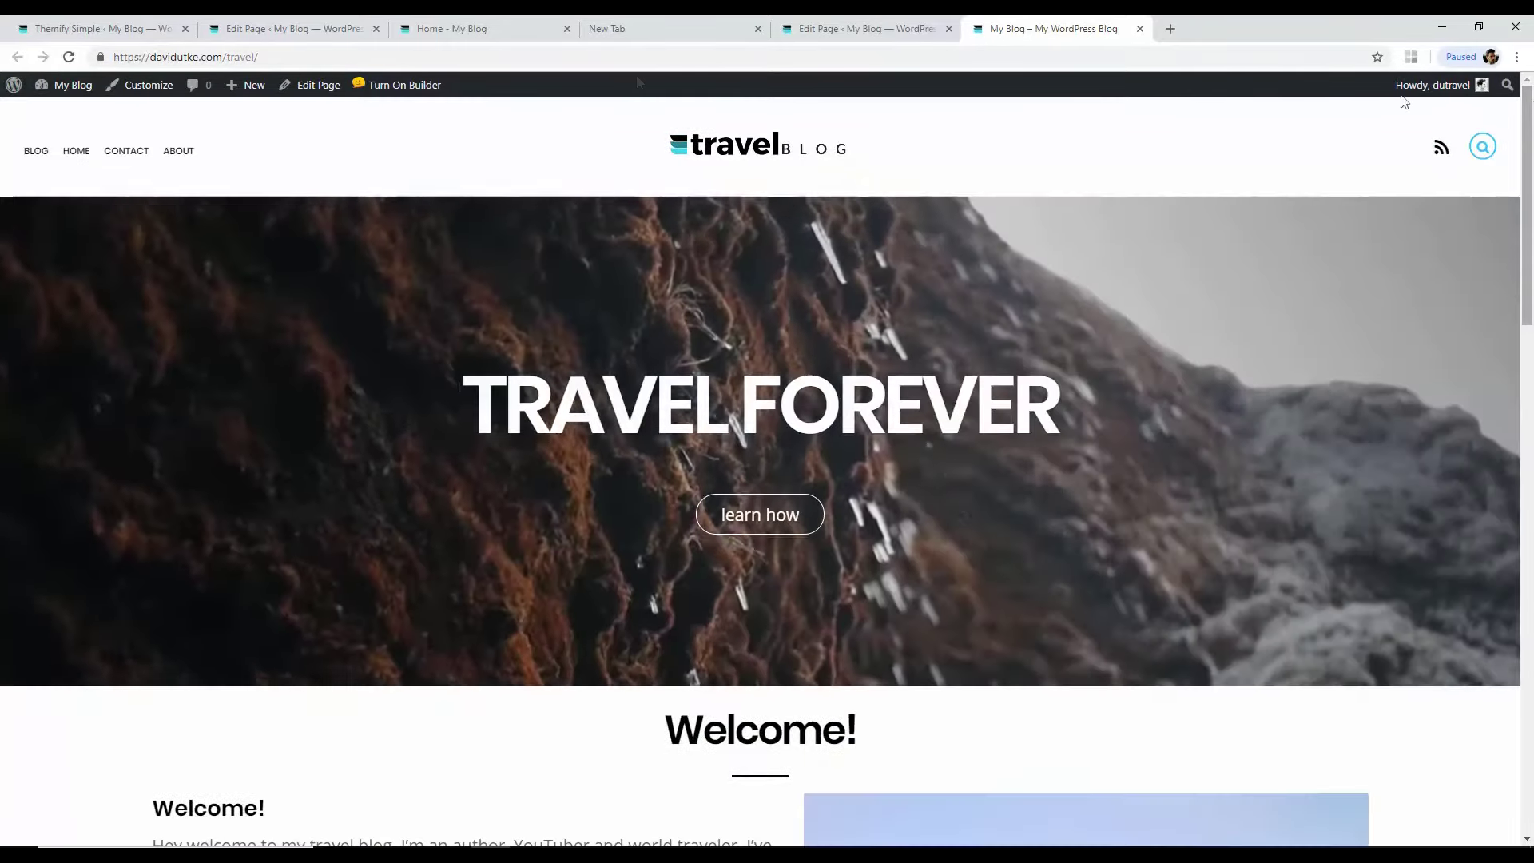
# Step: Add a Divider module in the row directly below the Home page's hero row and save the builder layout
pyautogui.click(318, 32)
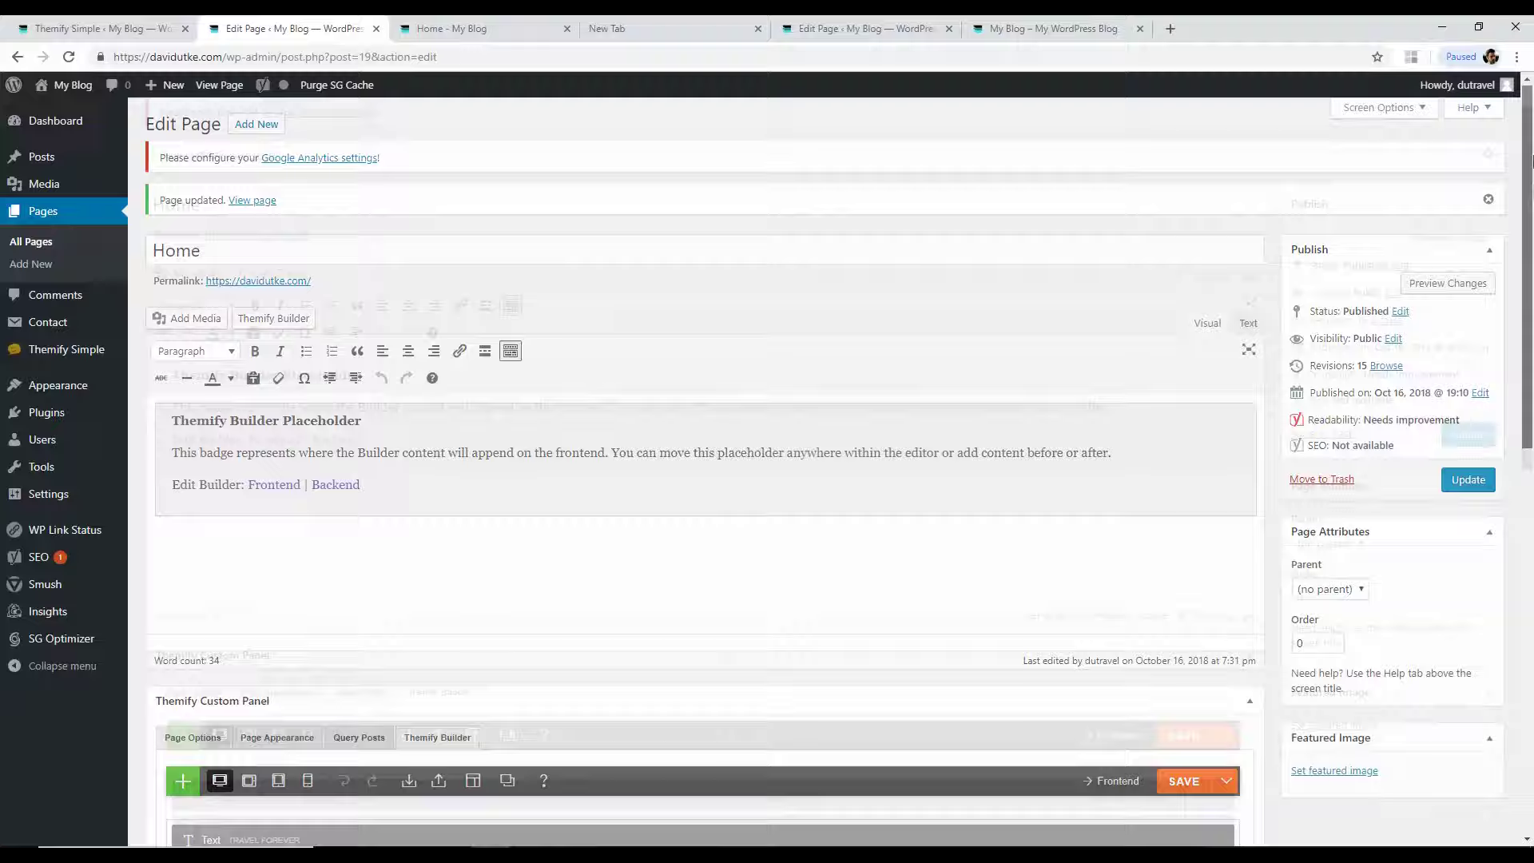
pyautogui.scroll(-5, 1532, 349)
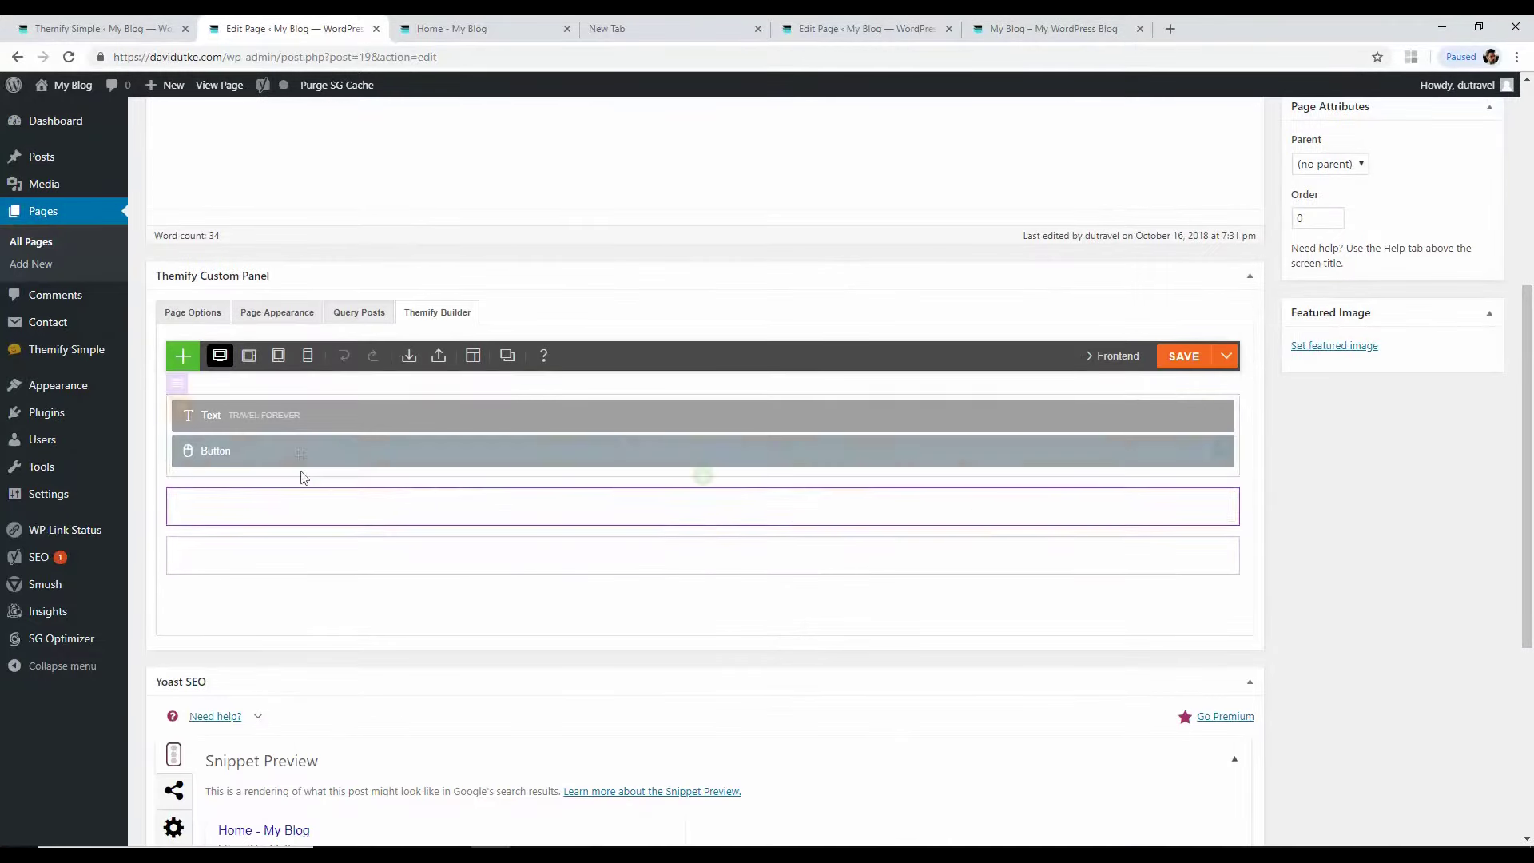
pyautogui.click(184, 359)
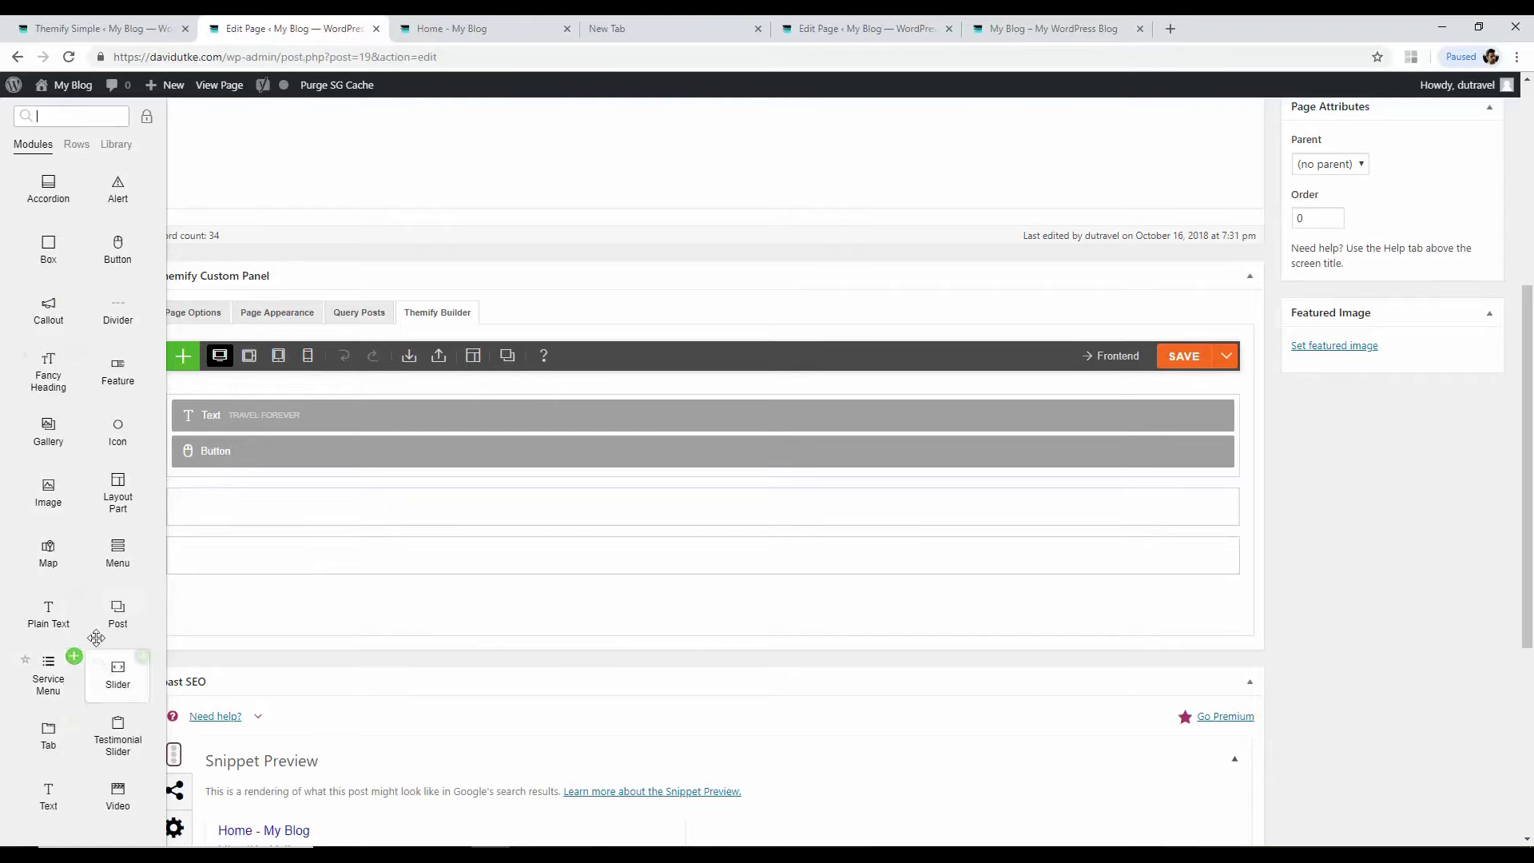
pyautogui.click(143, 292)
pyautogui.click(722, 251)
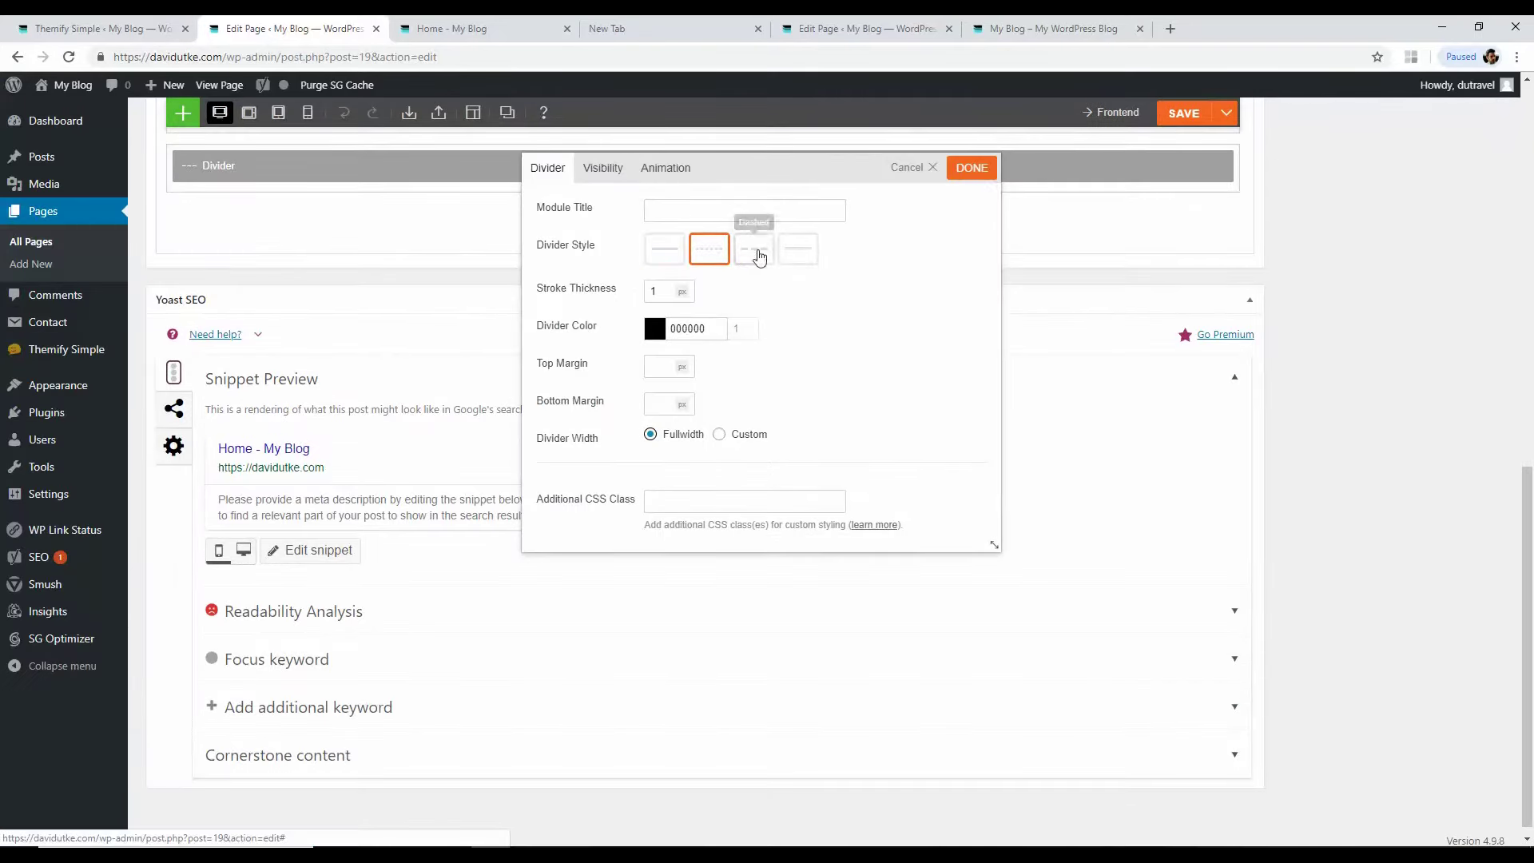
pyautogui.click(972, 168)
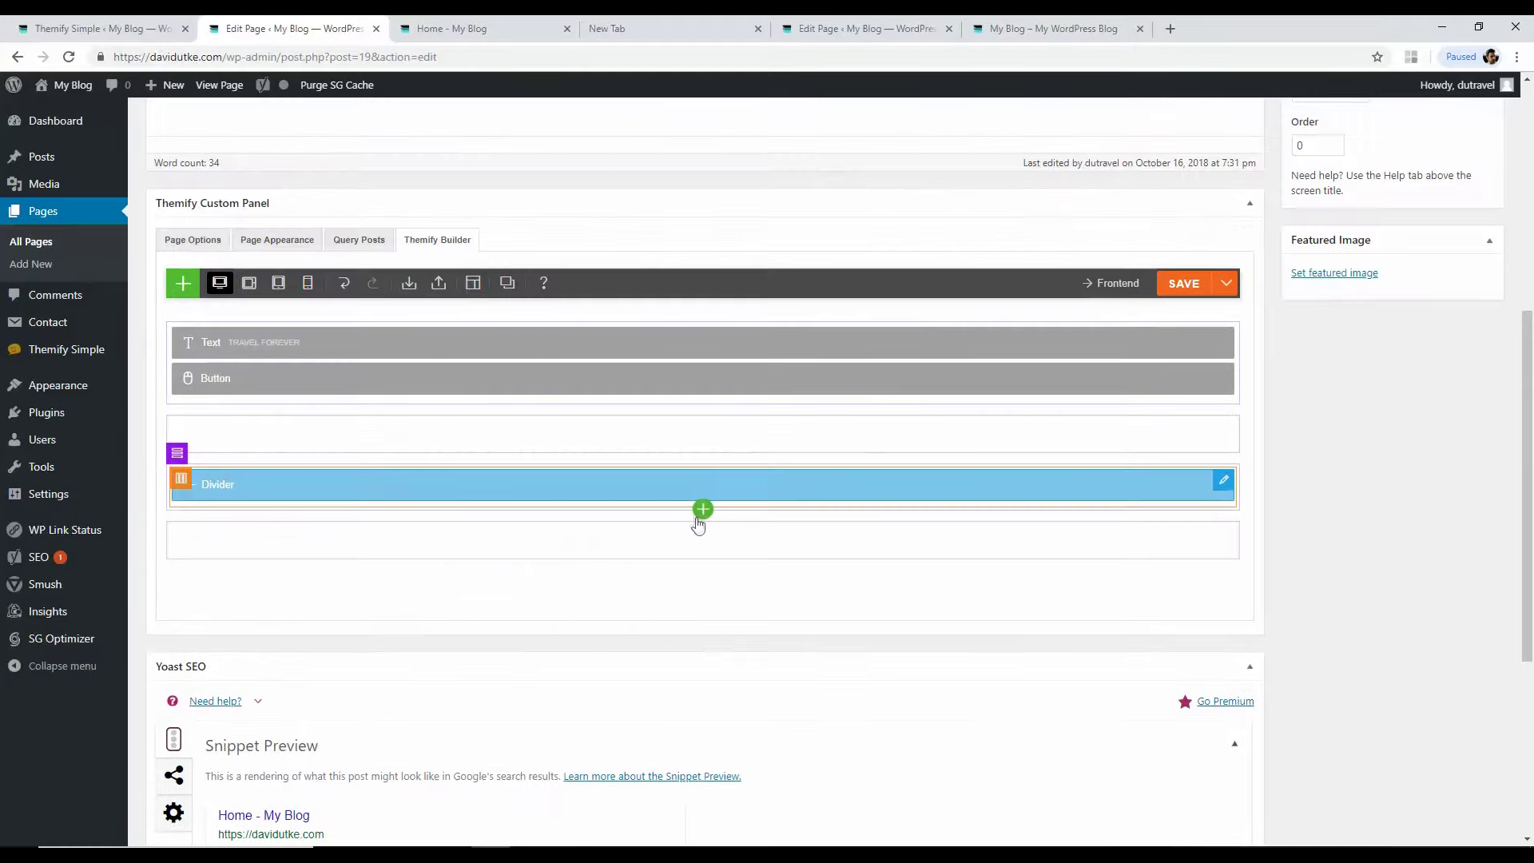
pyautogui.moveTo(685, 484); pyautogui.dragTo(678, 434)
pyautogui.click(1180, 280)
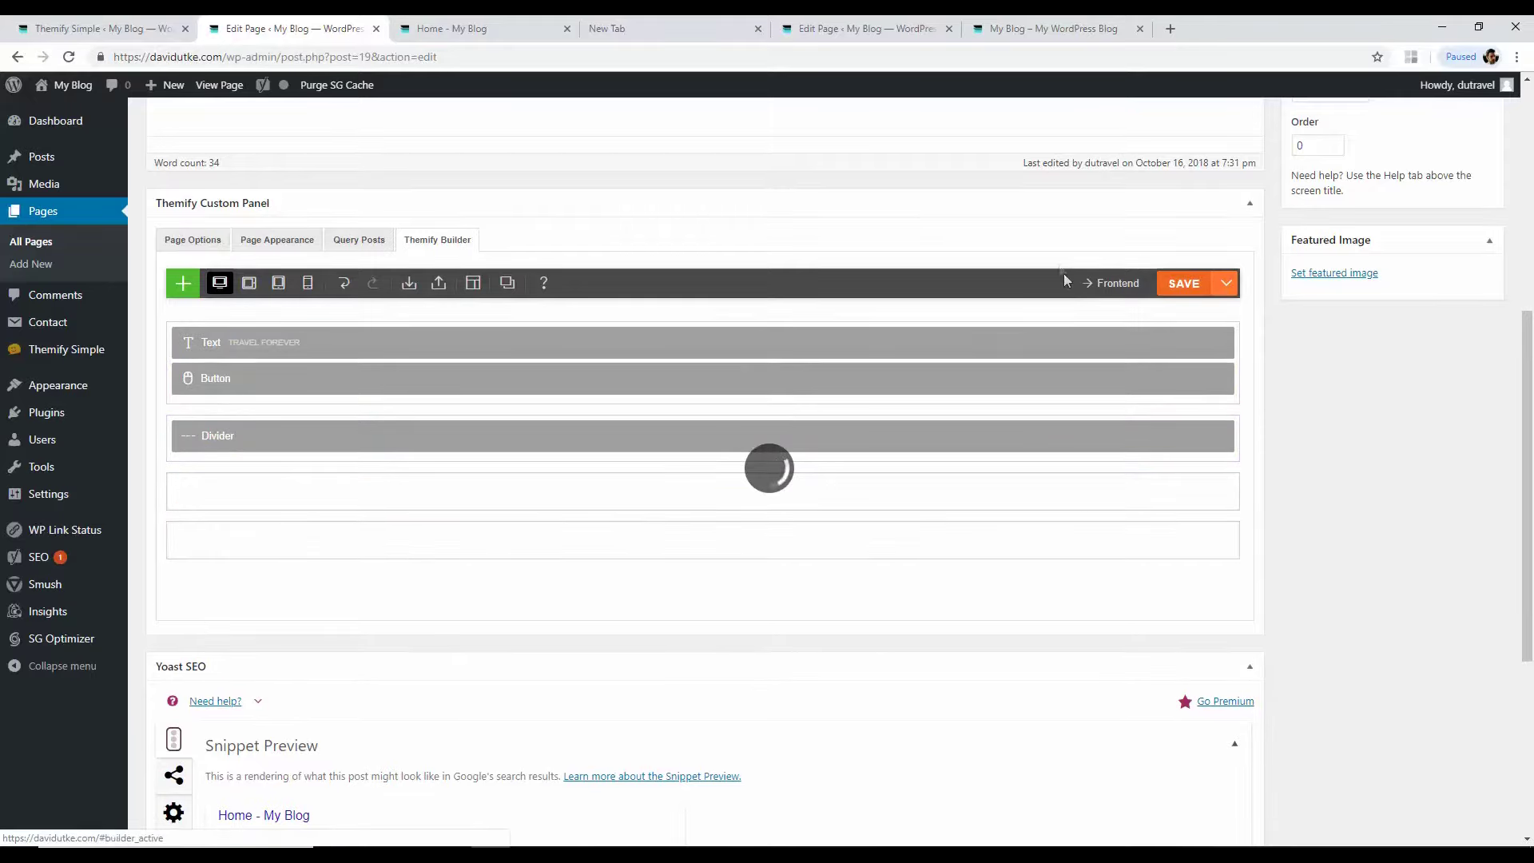
# Step: Reload the live homepage and examine the divider below the hero section
pyautogui.click(505, 28)
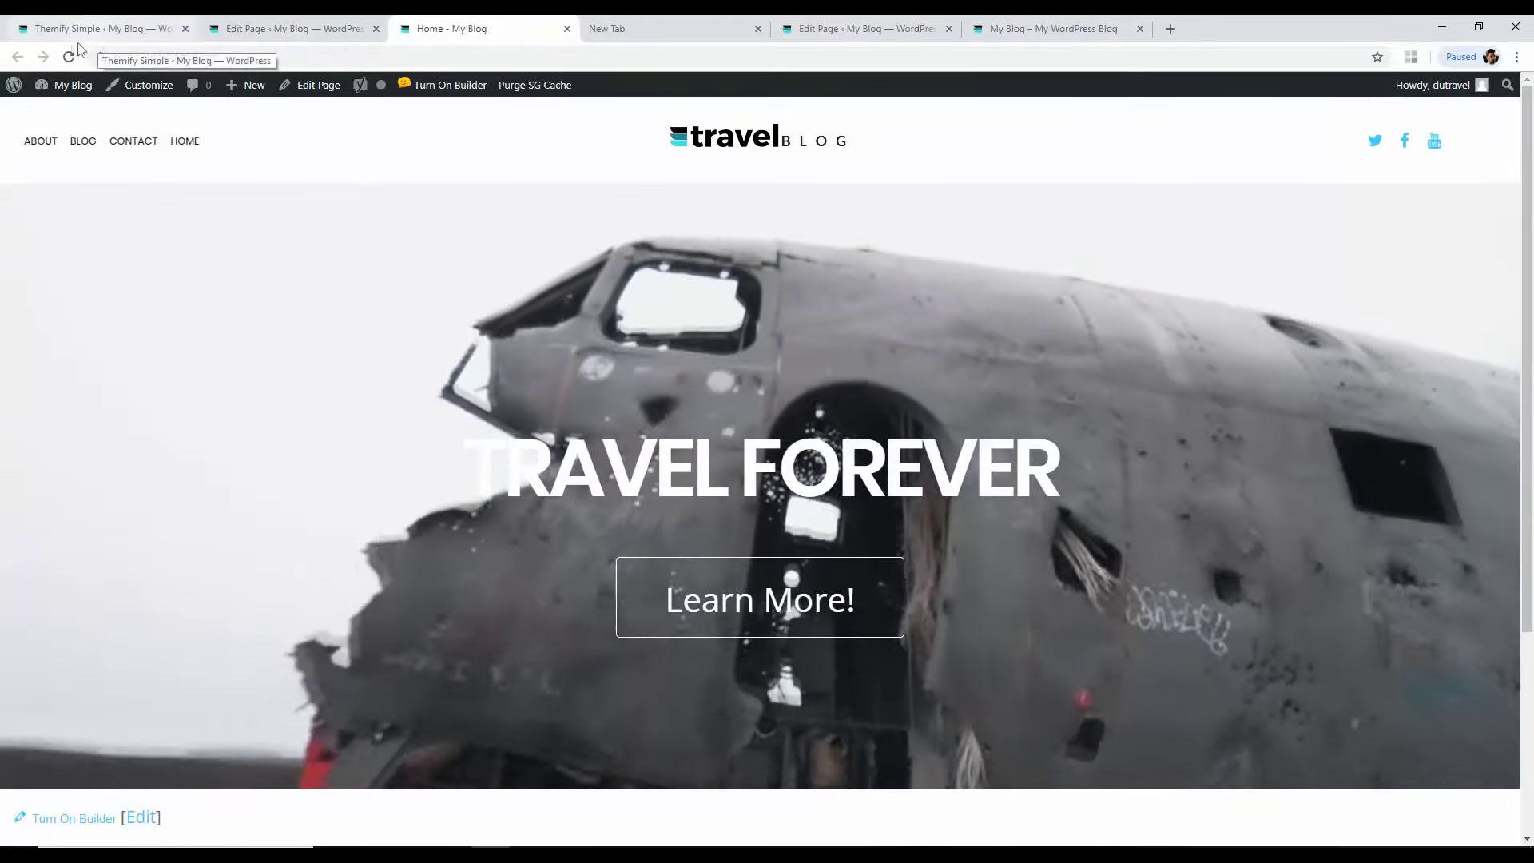
pyautogui.click(69, 57)
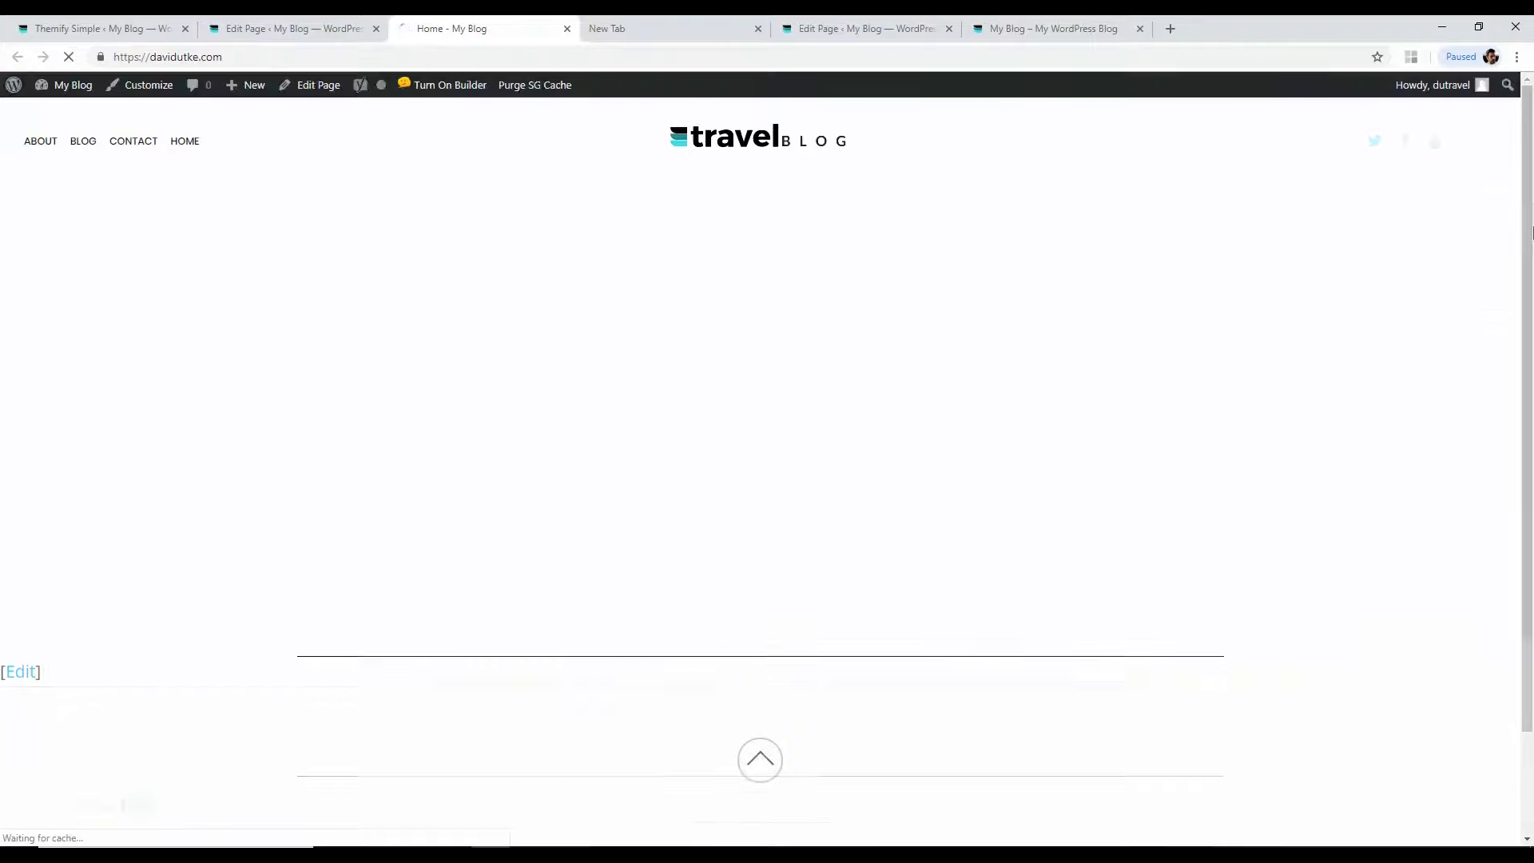
pyautogui.scroll(-1, 1531, 176)
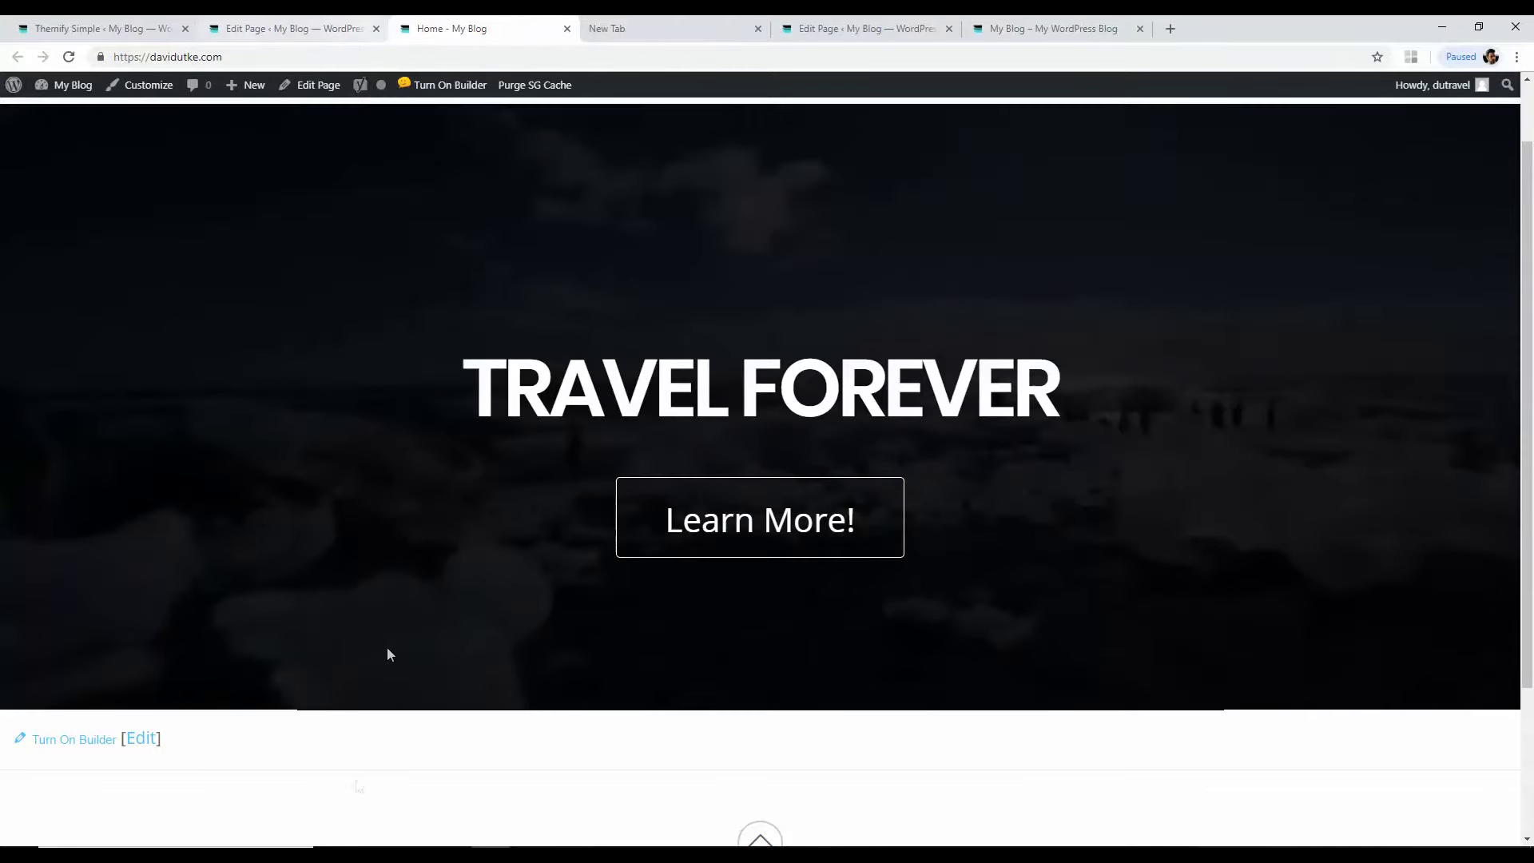
# Step: Set the divider row's width to full width in its row options and apply it
pyautogui.hotkey('ctrl', 'pageup')
pyautogui.moveTo(172, 406)
pyautogui.click(221, 404)
pyautogui.click(550, 170)
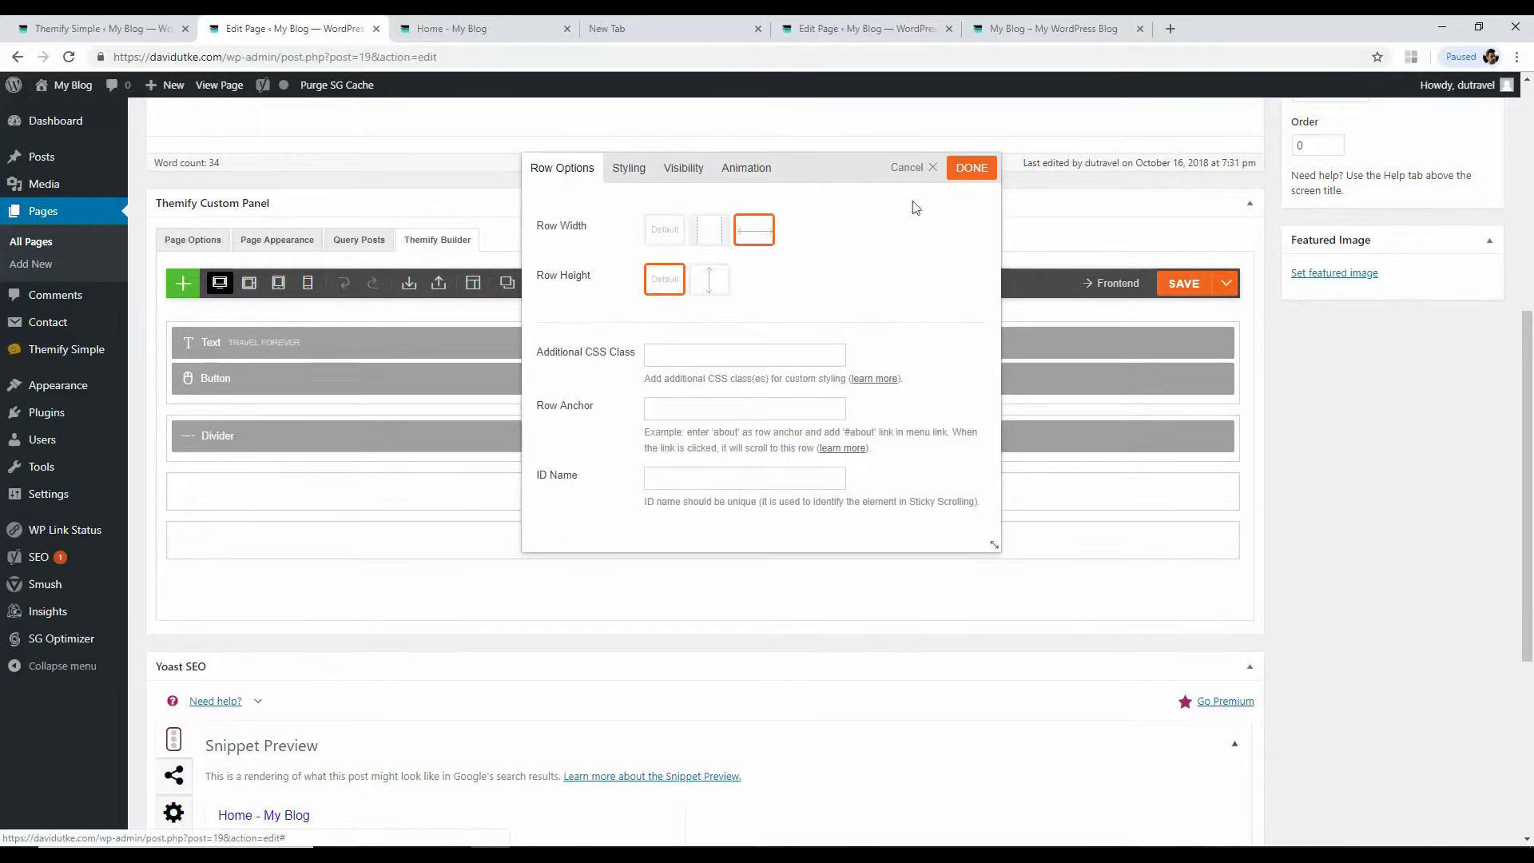
pyautogui.click(431, 28)
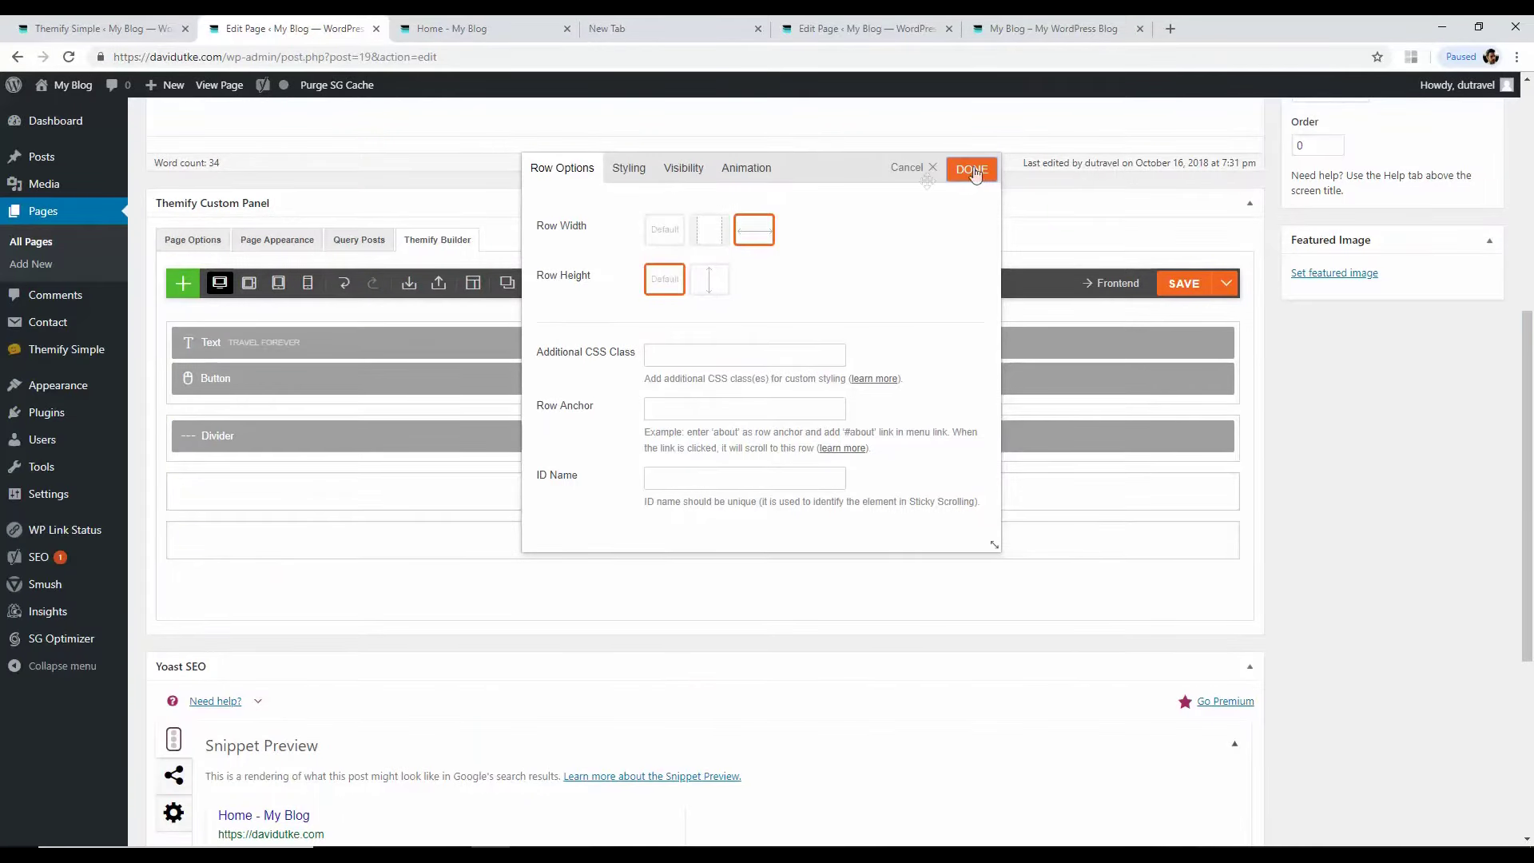
pyautogui.click(974, 173)
# Step: Reload the live homepage to check the divider row's width and return to the page editor
pyautogui.moveTo(173, 404)
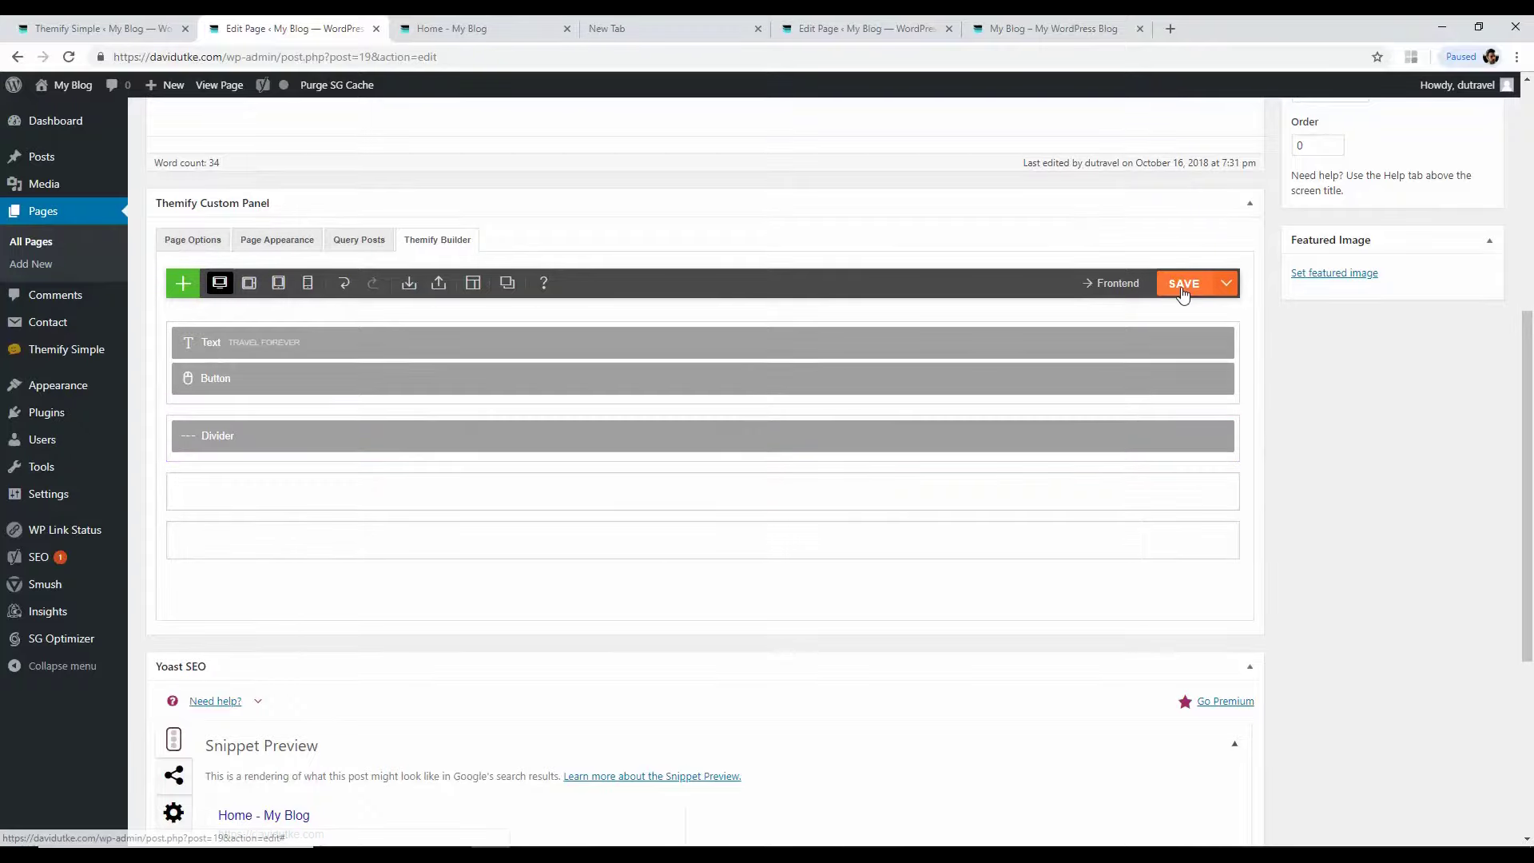
pyautogui.click(479, 28)
pyautogui.press('F5')
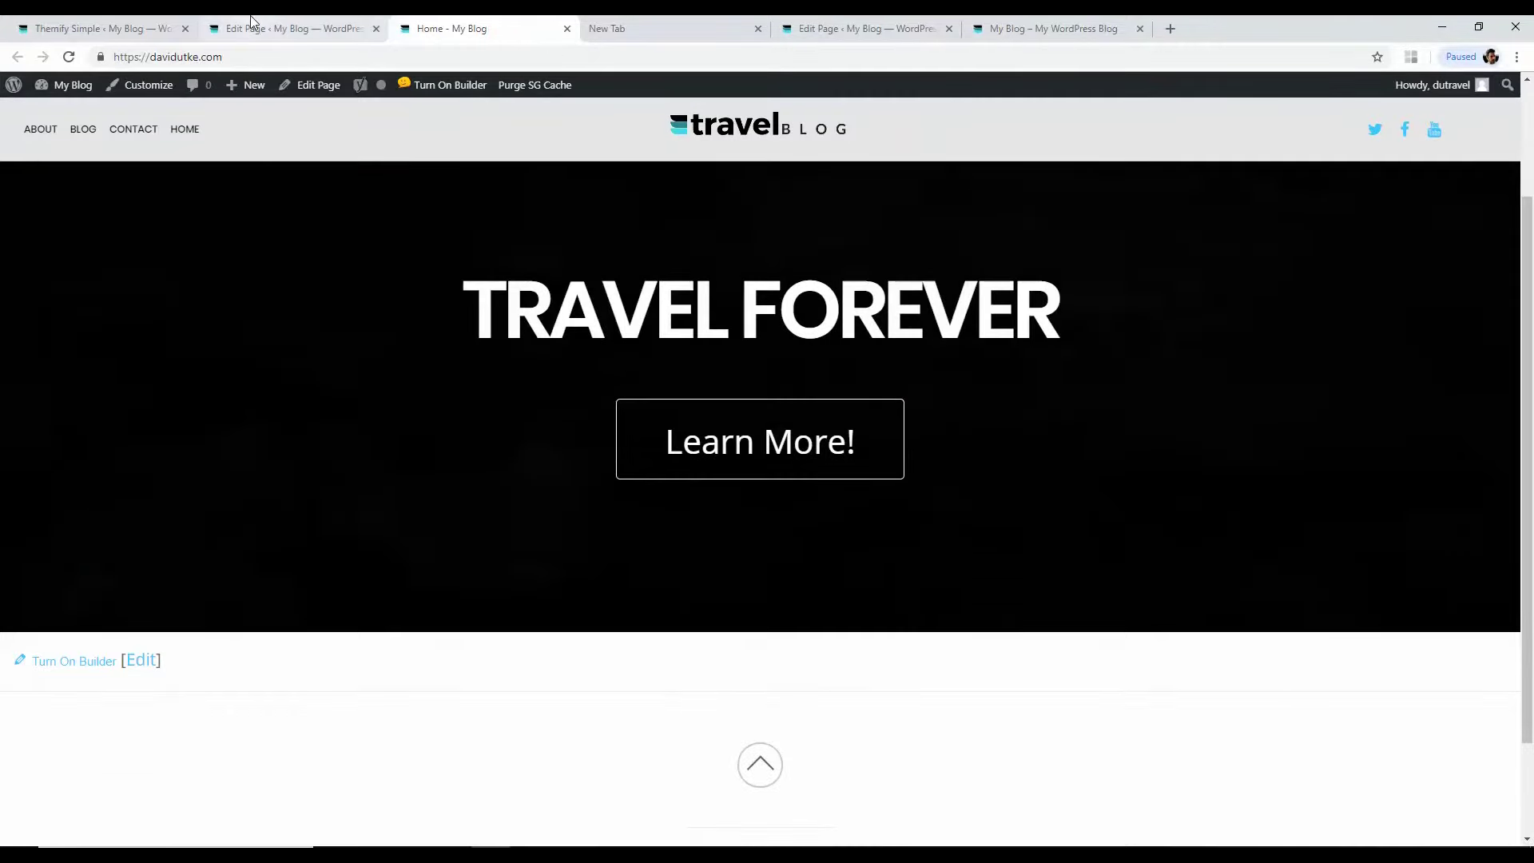
pyautogui.click(253, 24)
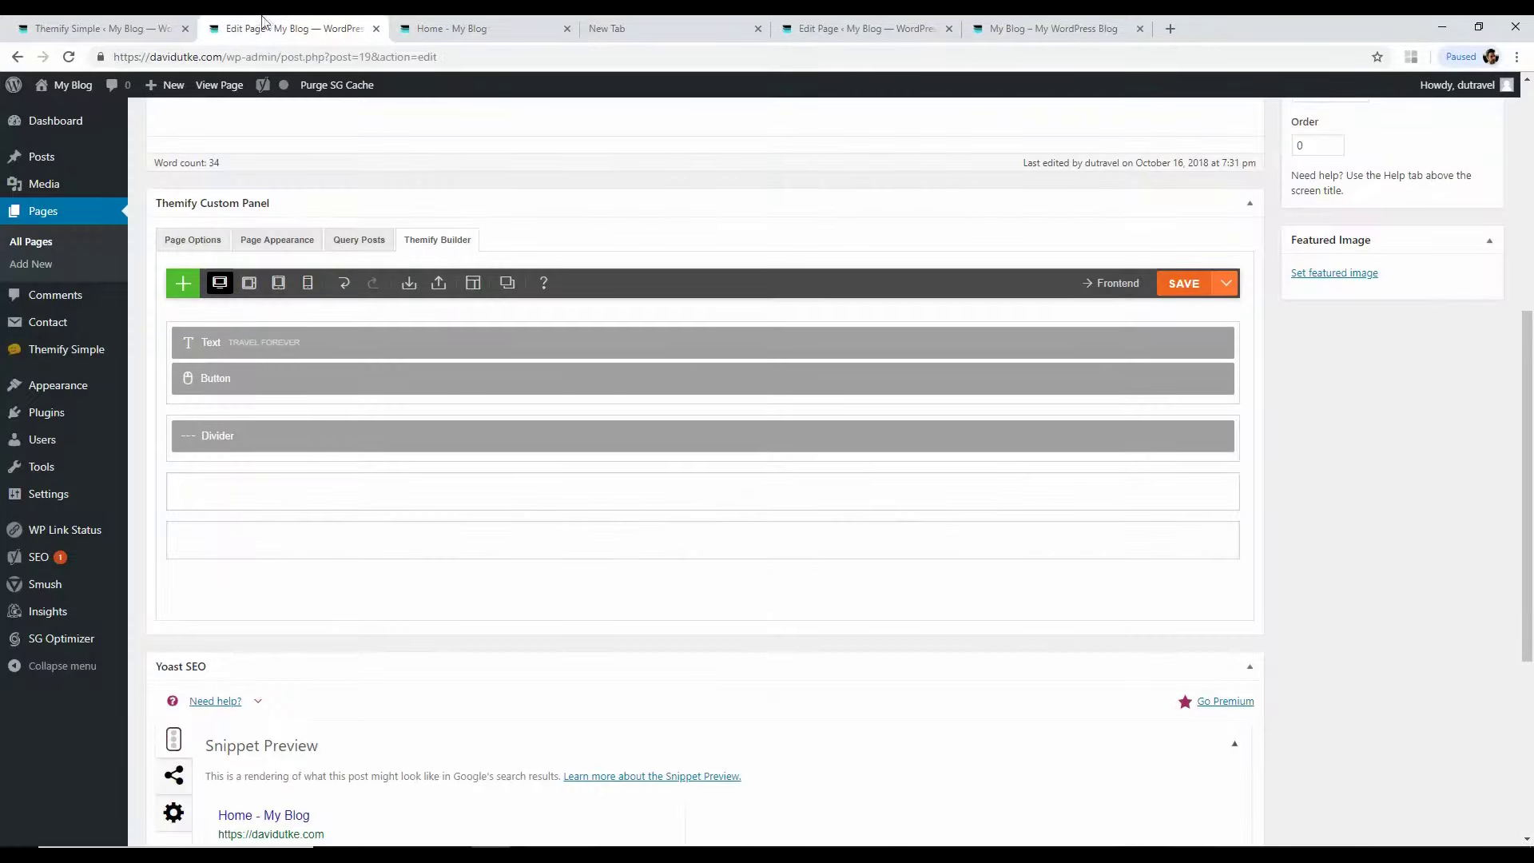
pyautogui.click(192, 291)
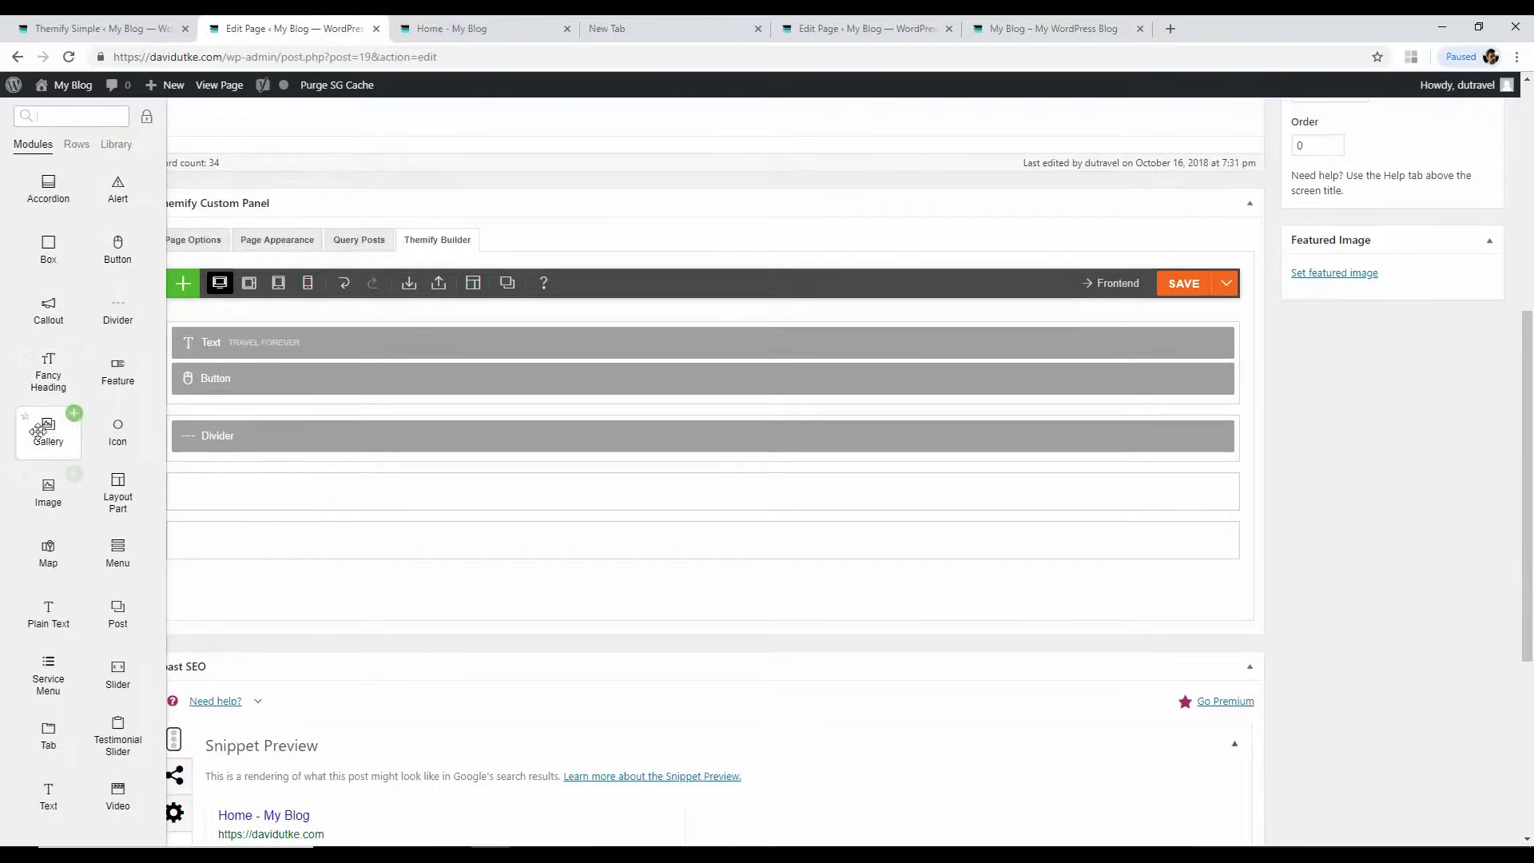
pyautogui.click(74, 352)
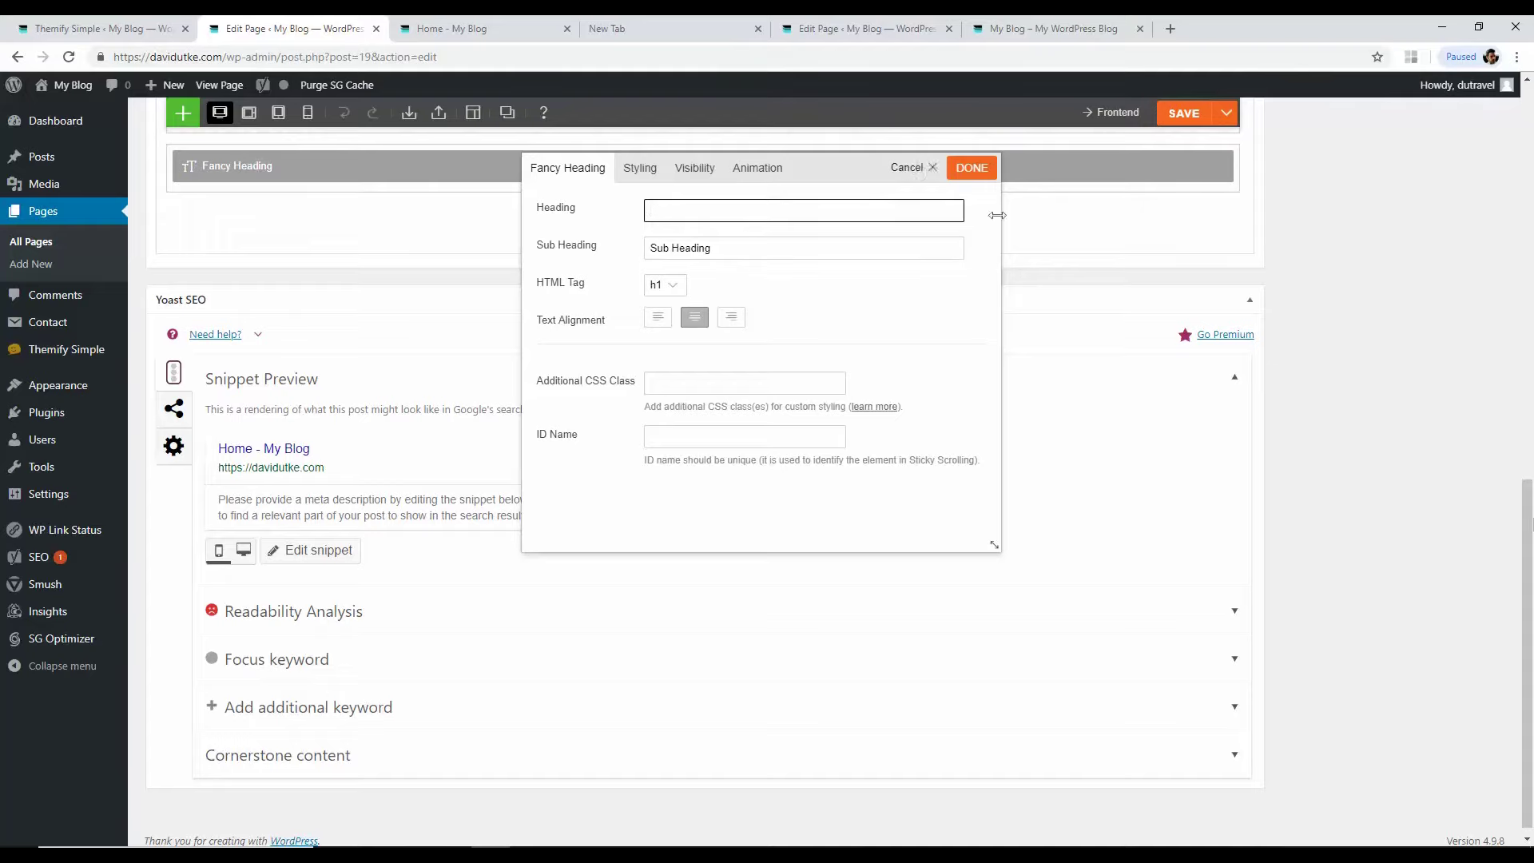
pyautogui.click(907, 167)
pyautogui.scroll(5, 719, 399)
# Step: Examine the Welcome section's heading and text on the finished travel blog page, and return to the Home page editor
pyautogui.click(1053, 28)
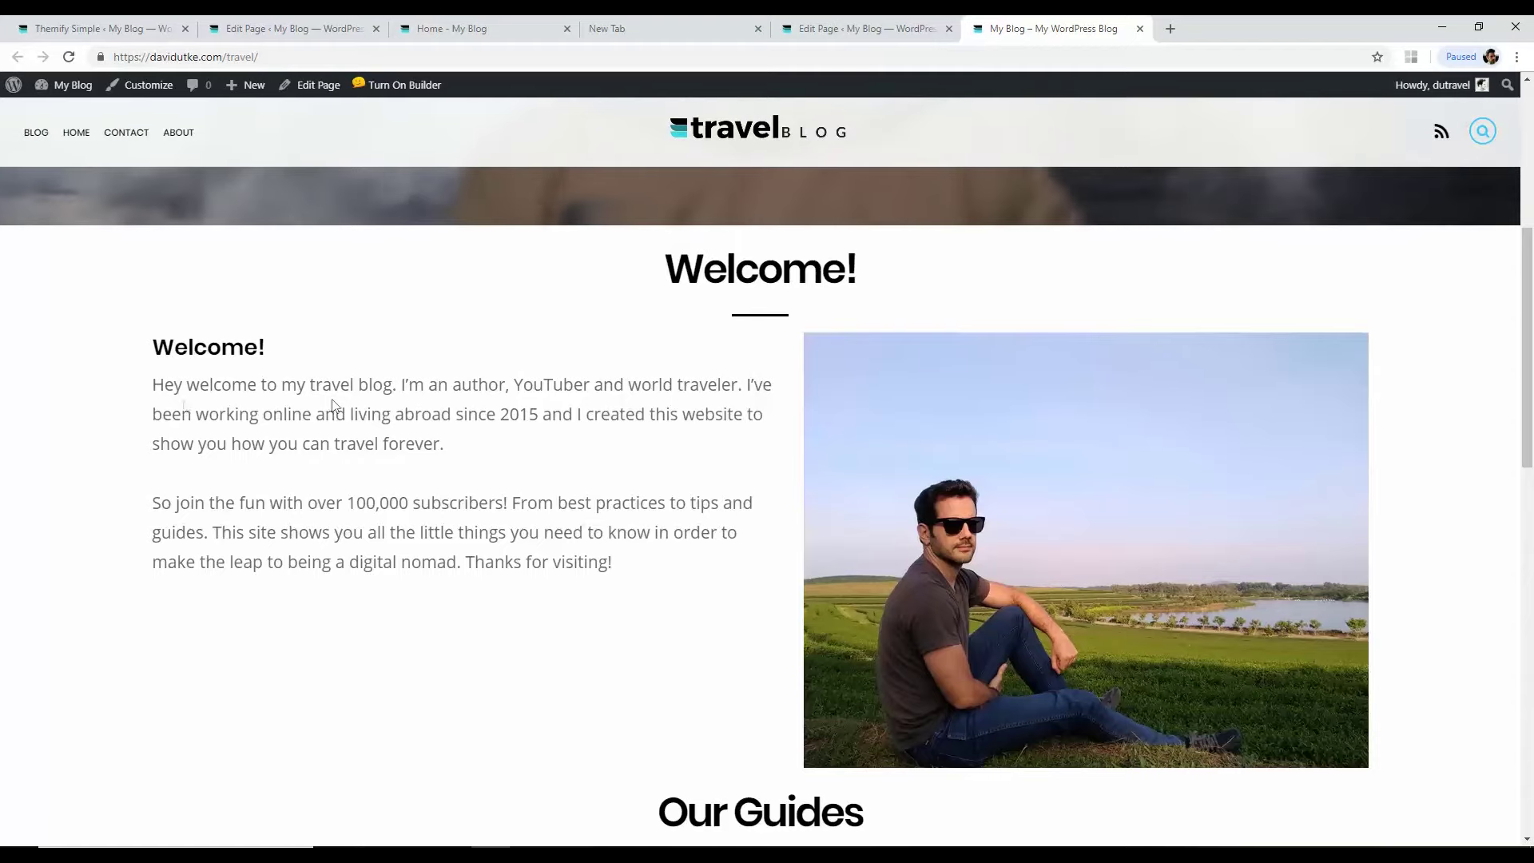
pyautogui.moveTo(152, 385); pyautogui.dragTo(447, 445)
pyautogui.click(104, 28)
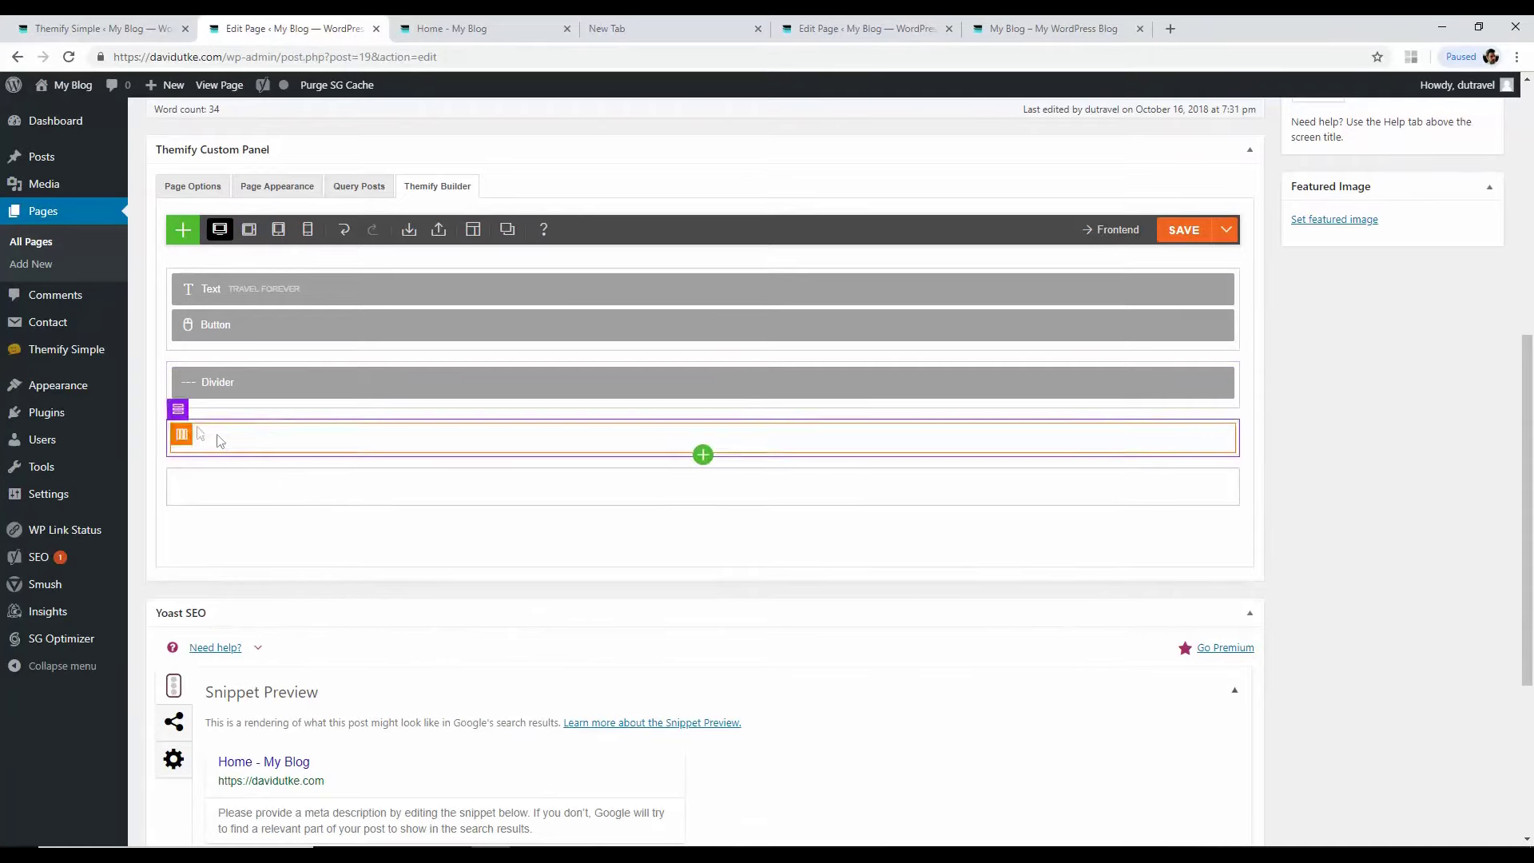
# Step: Add a Fancy Heading below the divider with heading "Welcome to my Travel Blog" and sub heading "Practical Travel Tips For Digital Nomads", and save the layout
pyautogui.moveTo(181, 403)
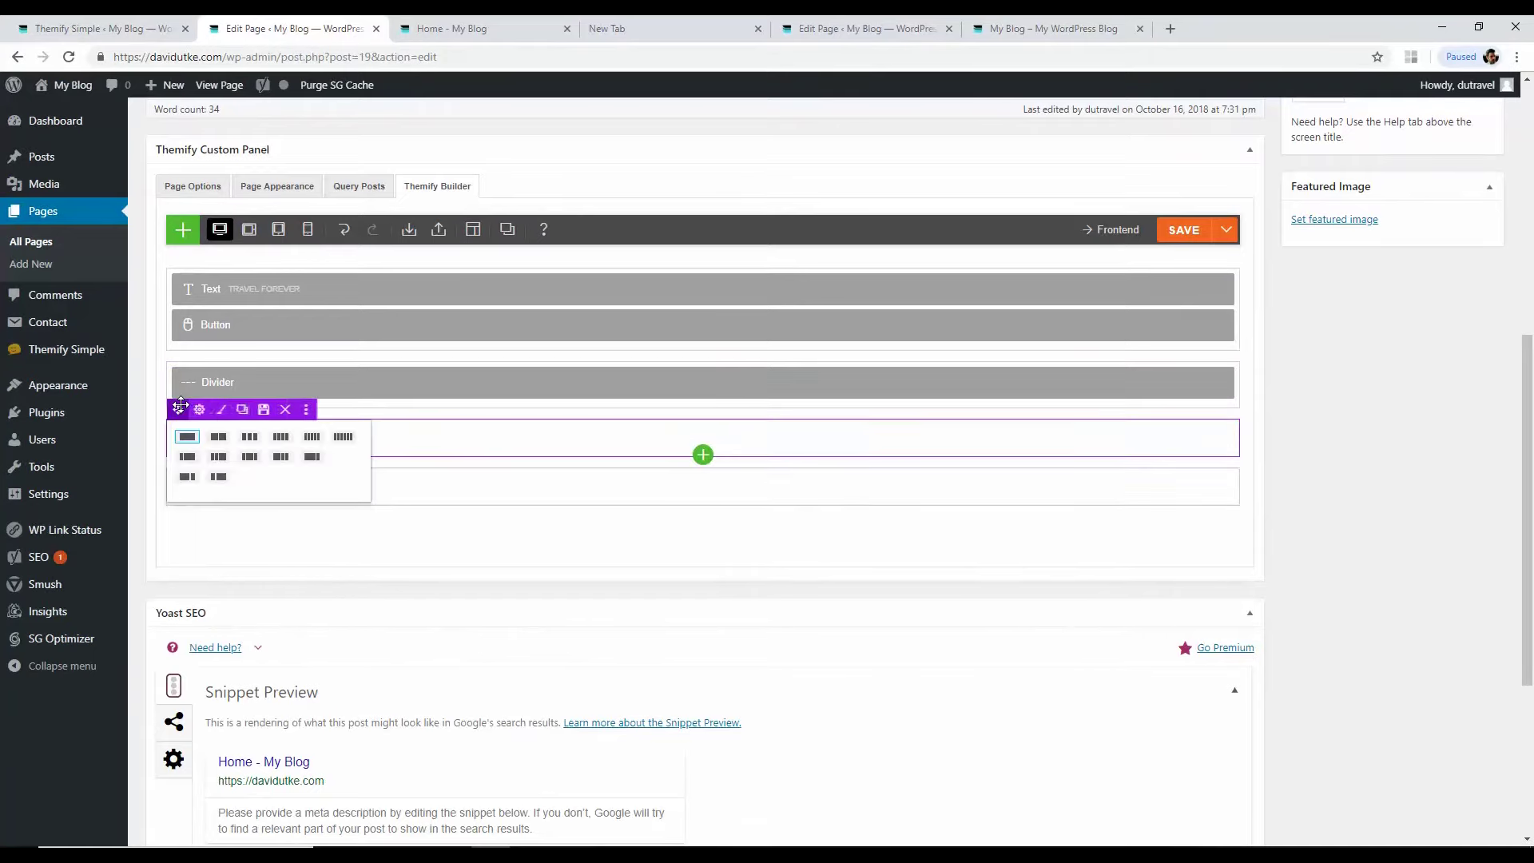
pyautogui.click(183, 229)
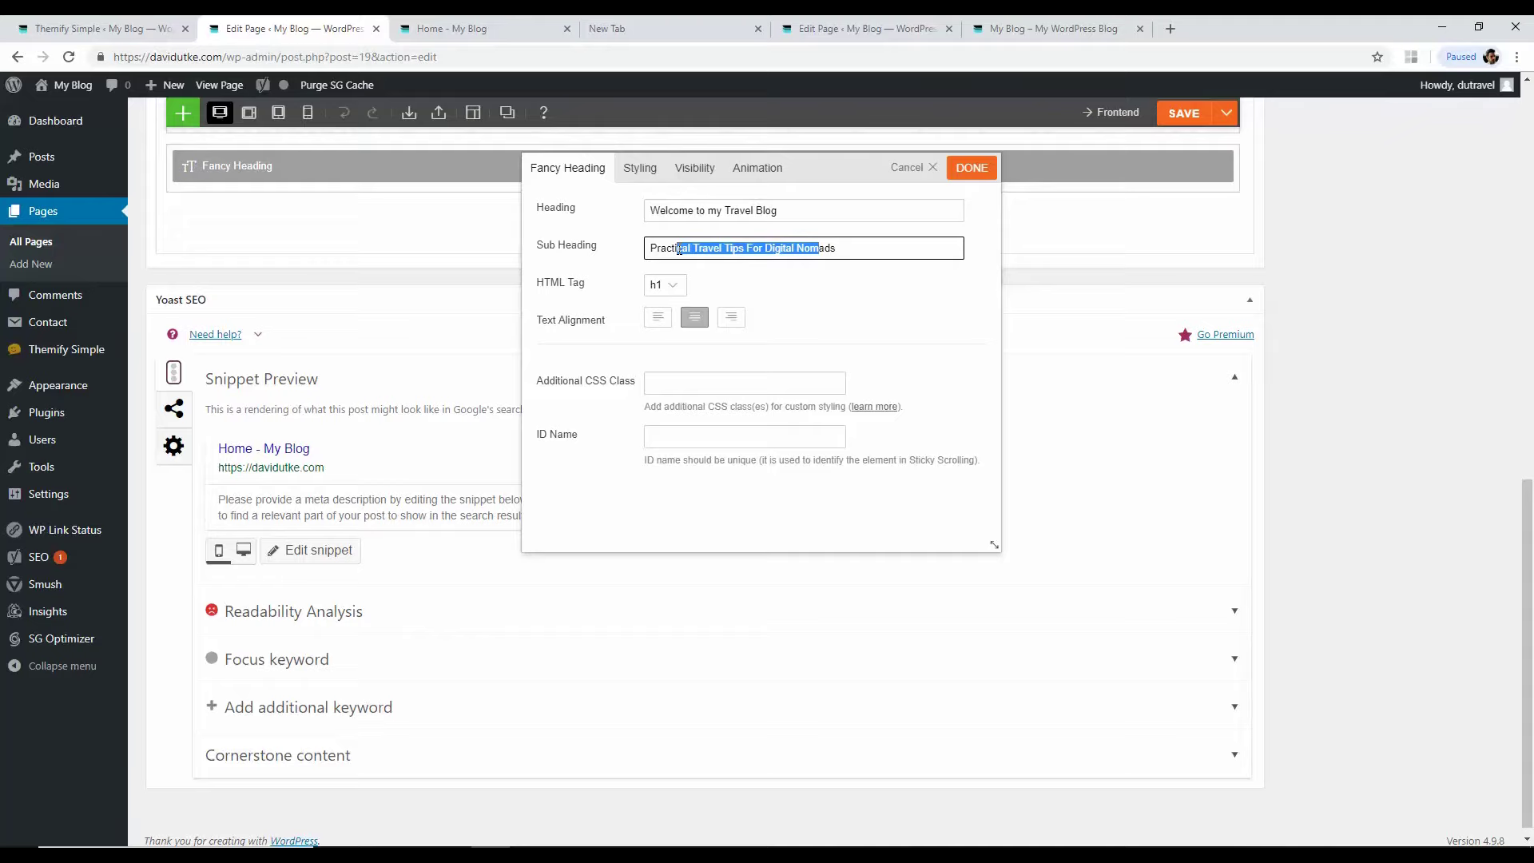
pyautogui.click(968, 174)
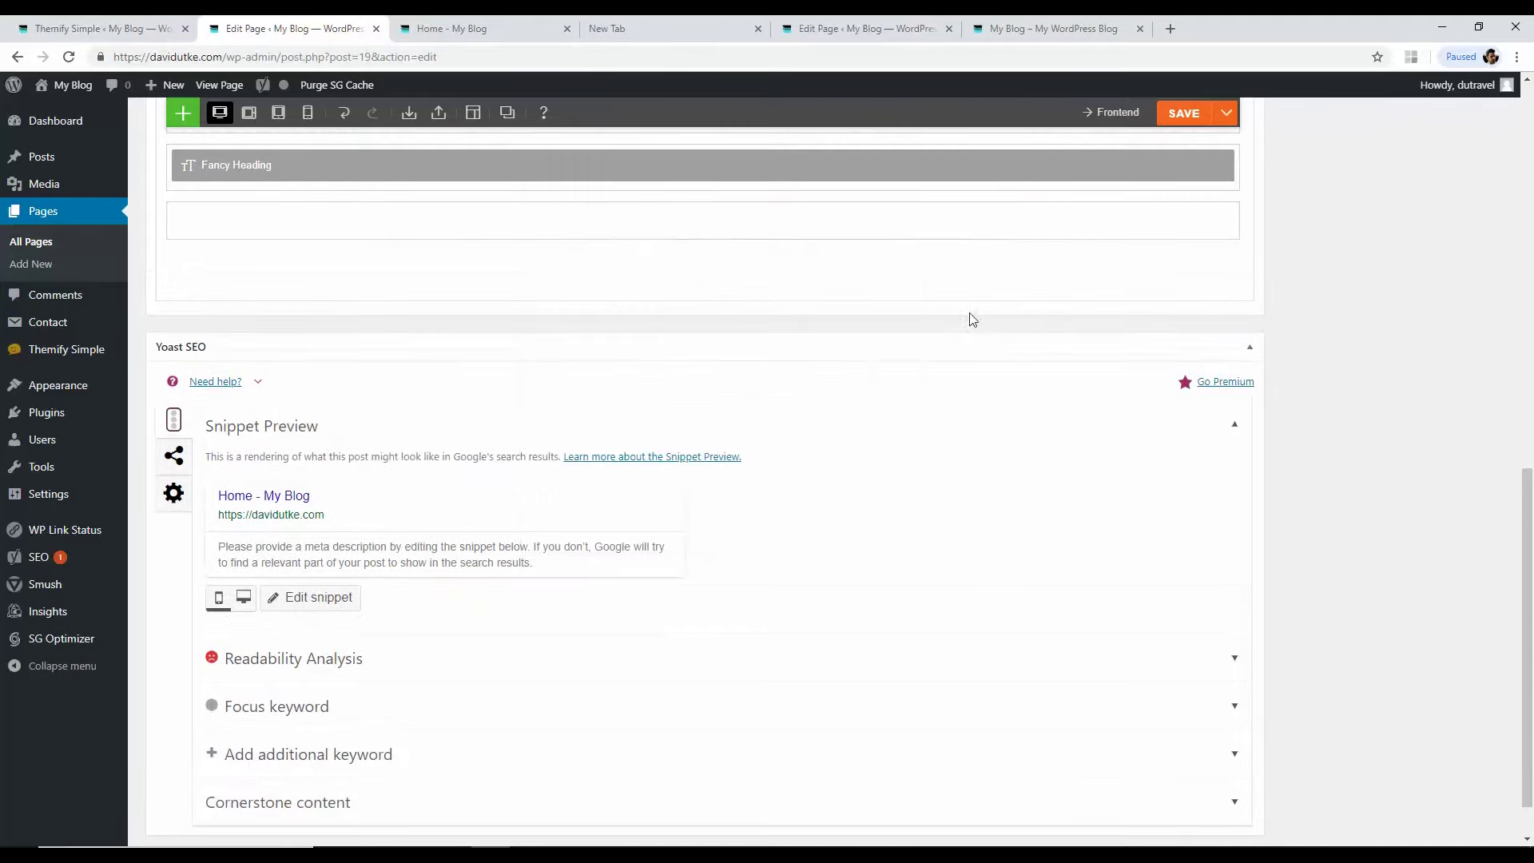
pyautogui.scroll(4, 1508, 392)
pyautogui.moveTo(647, 483); pyautogui.dragTo(650, 435)
pyautogui.scroll(1, 1288, 397)
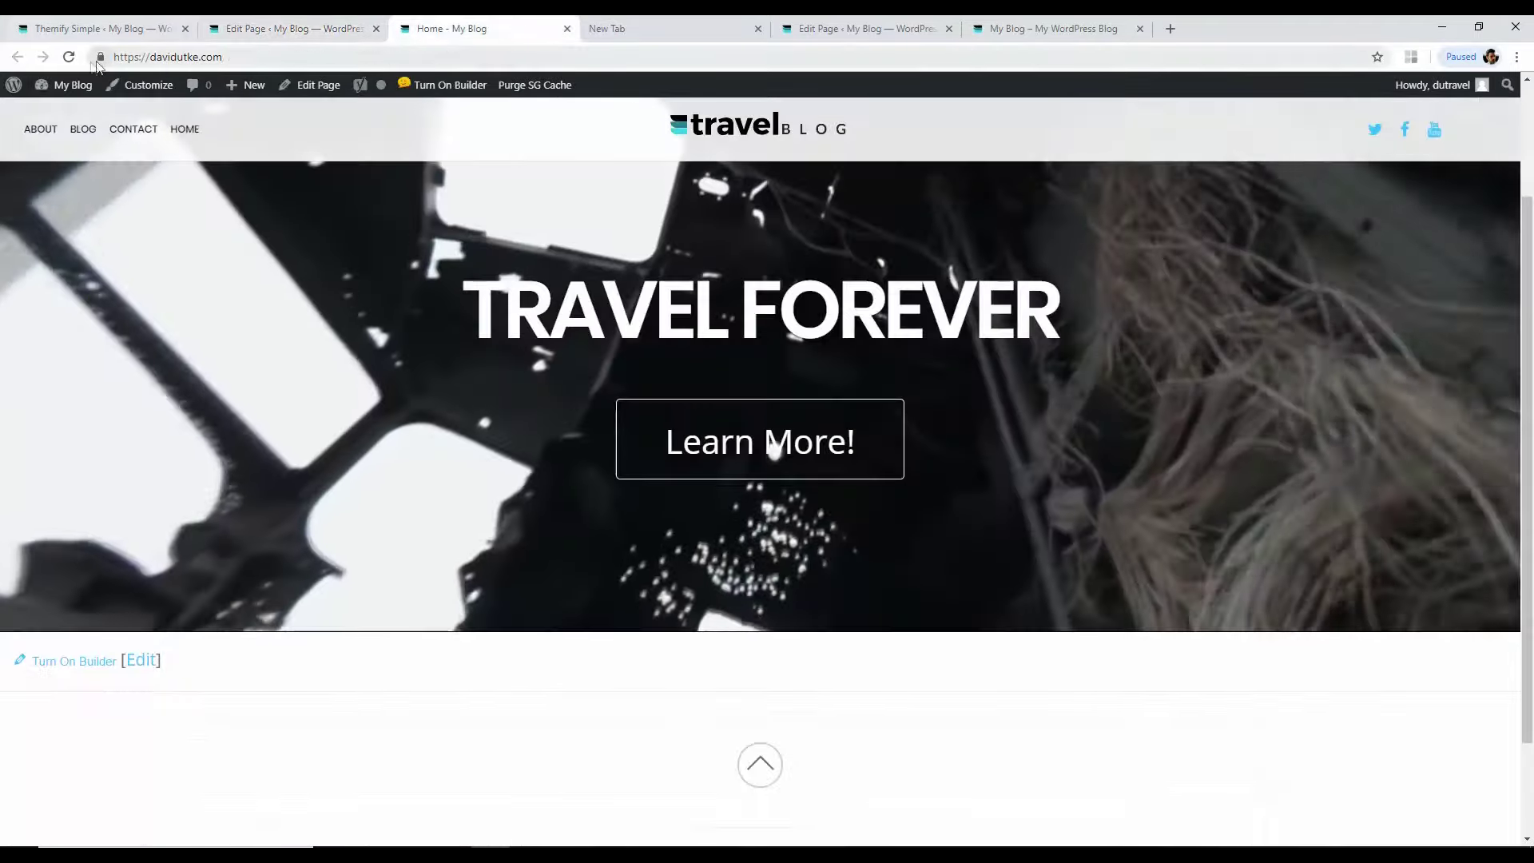
# Step: Reload the live homepage, examine the welcome heading below the hero, and return to the page editor
pyautogui.click(69, 57)
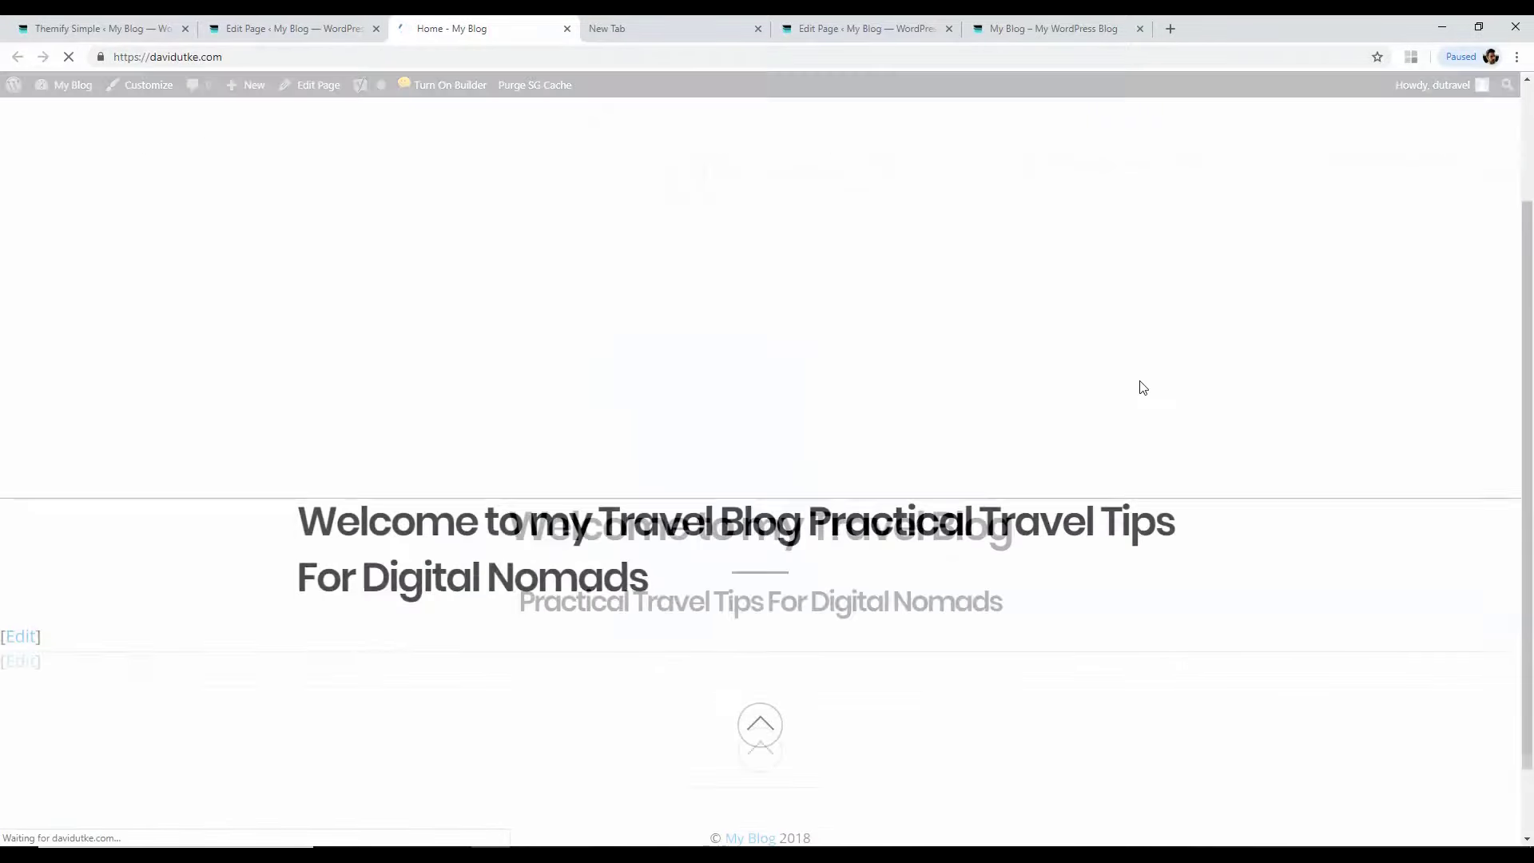
pyautogui.scroll(-1, 1175, 416)
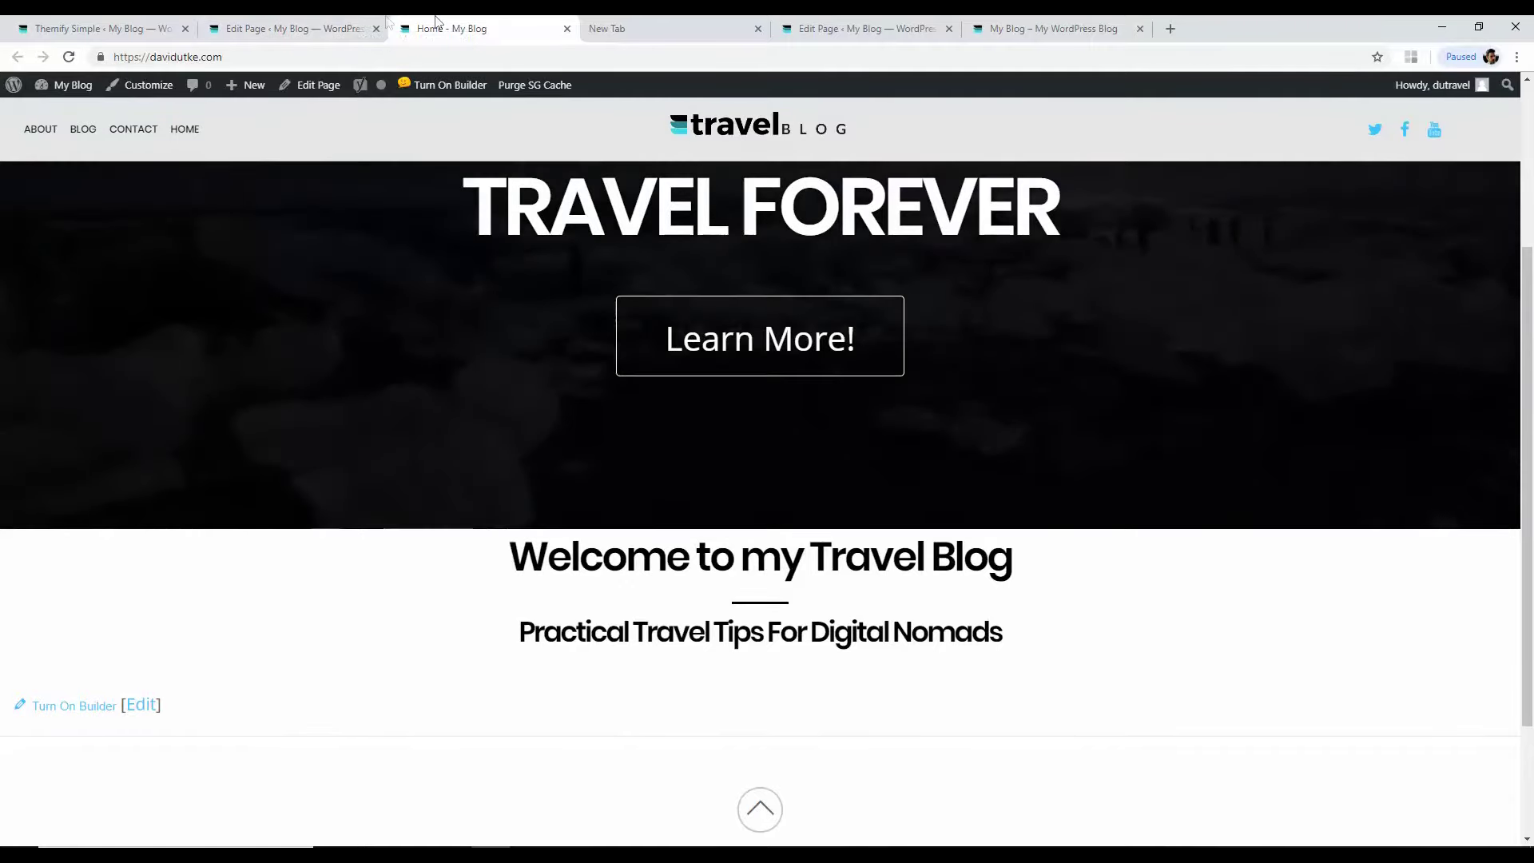
pyautogui.click(363, 27)
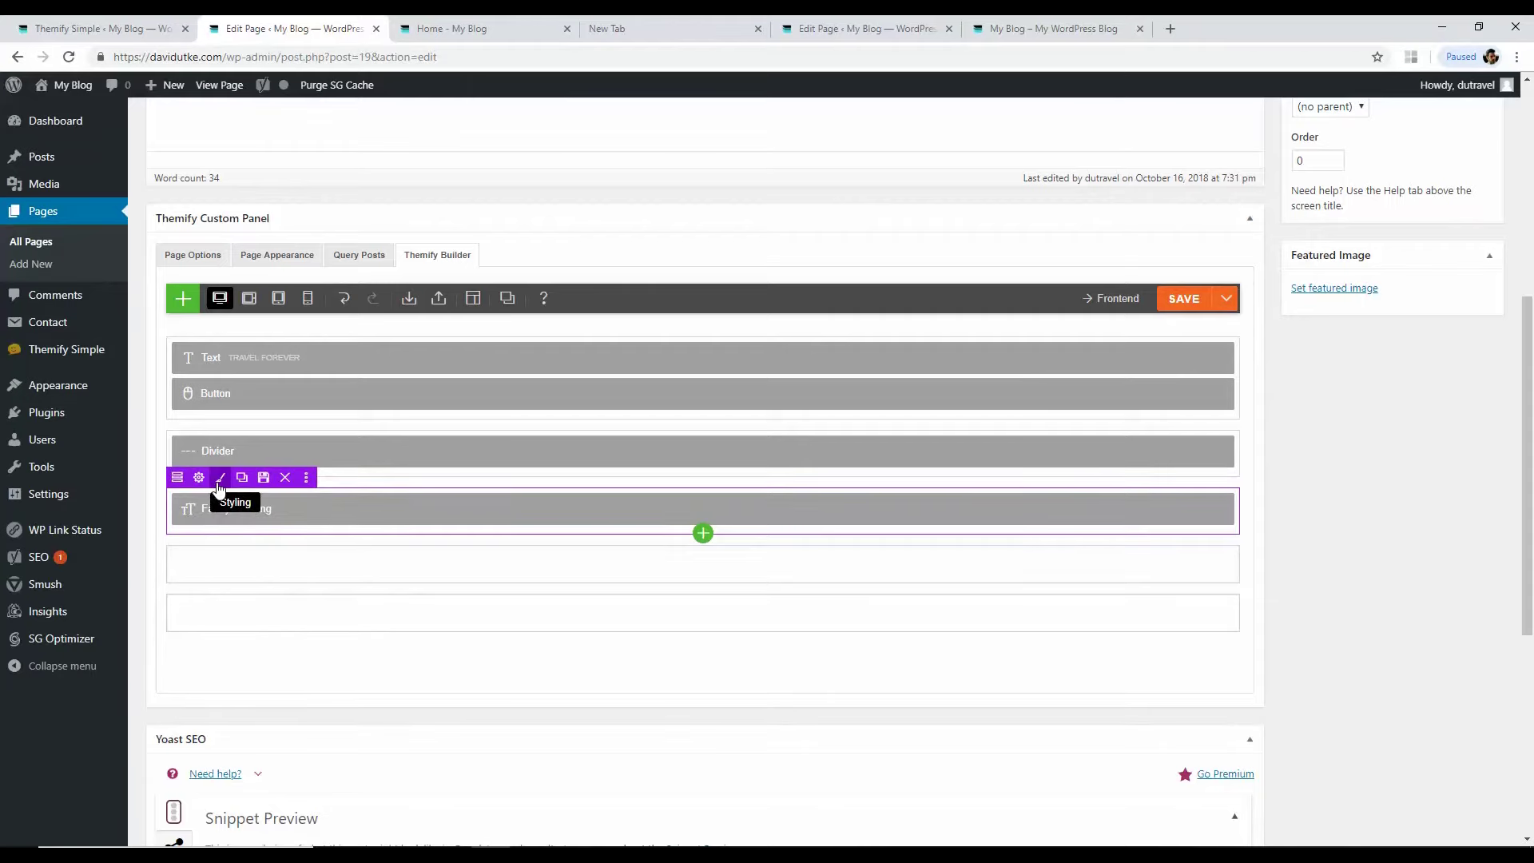
# Step: Set the Fancy Heading row's top padding to 5% and save the builder layout
pyautogui.click(219, 480)
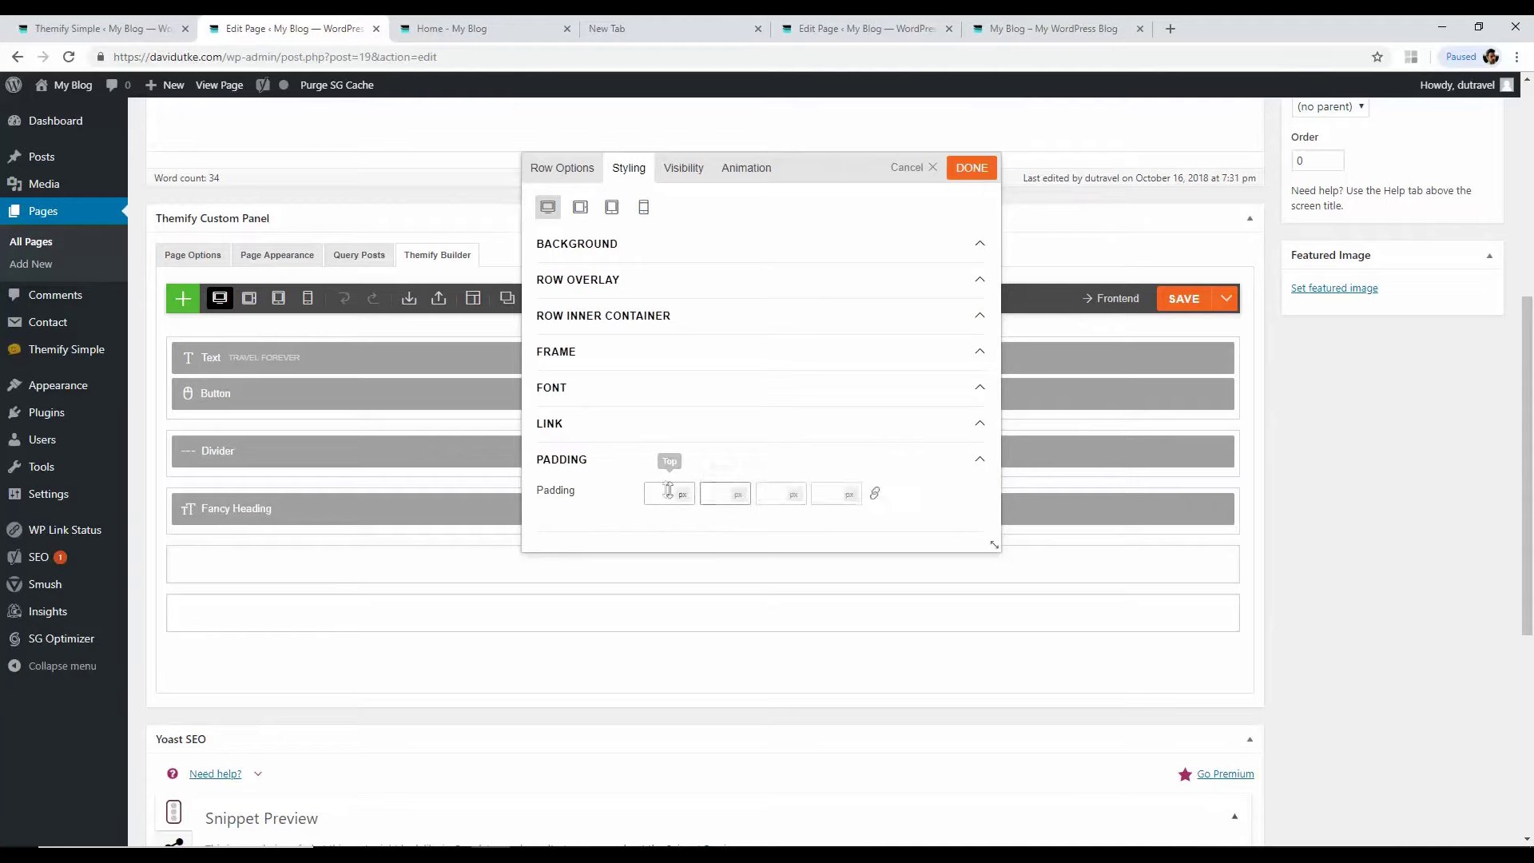
pyautogui.click(686, 567)
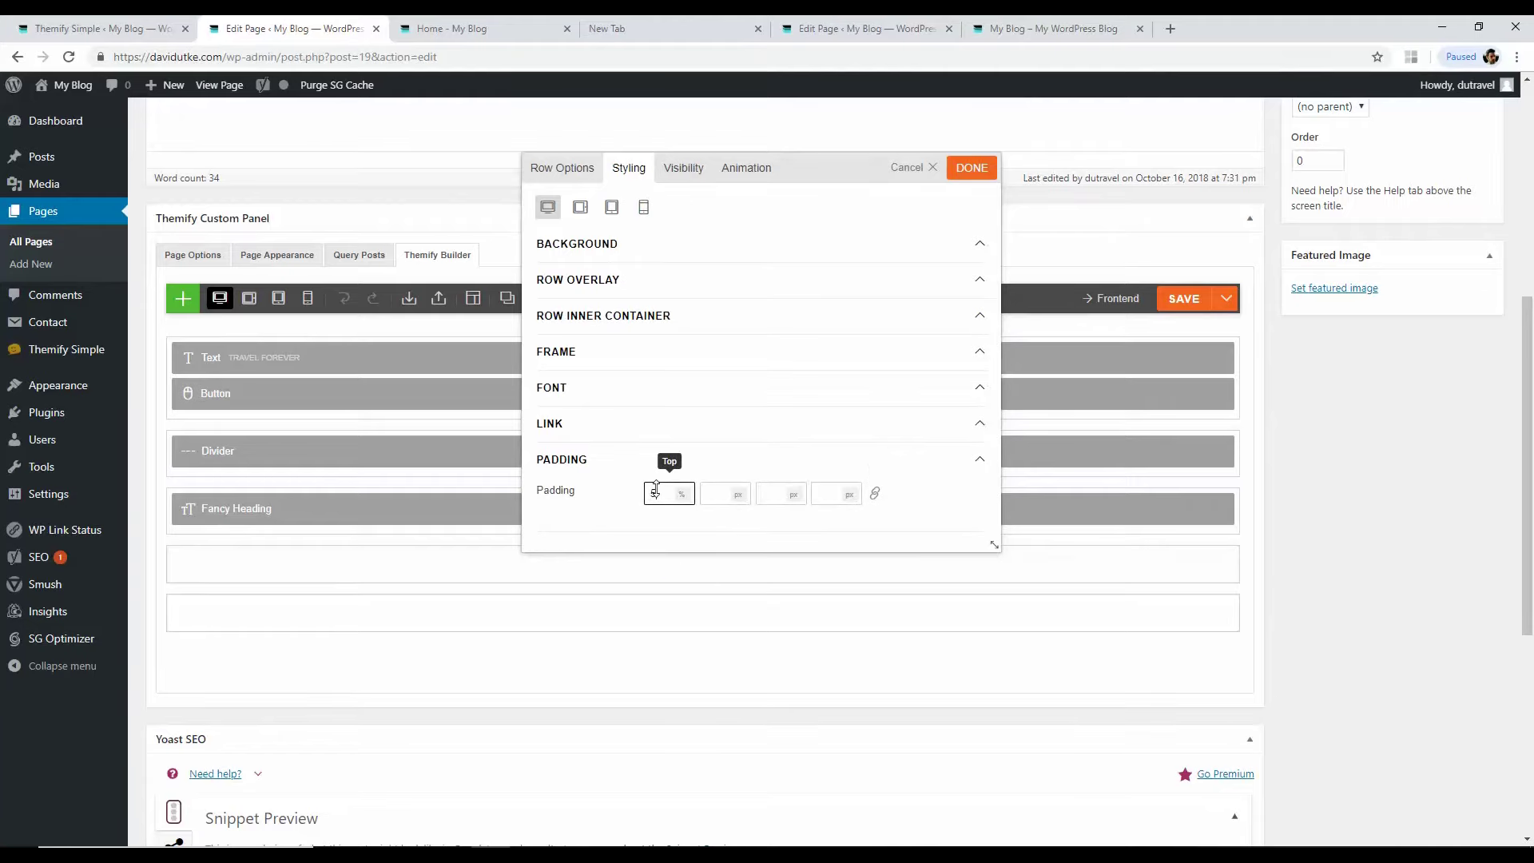
pyautogui.click(972, 168)
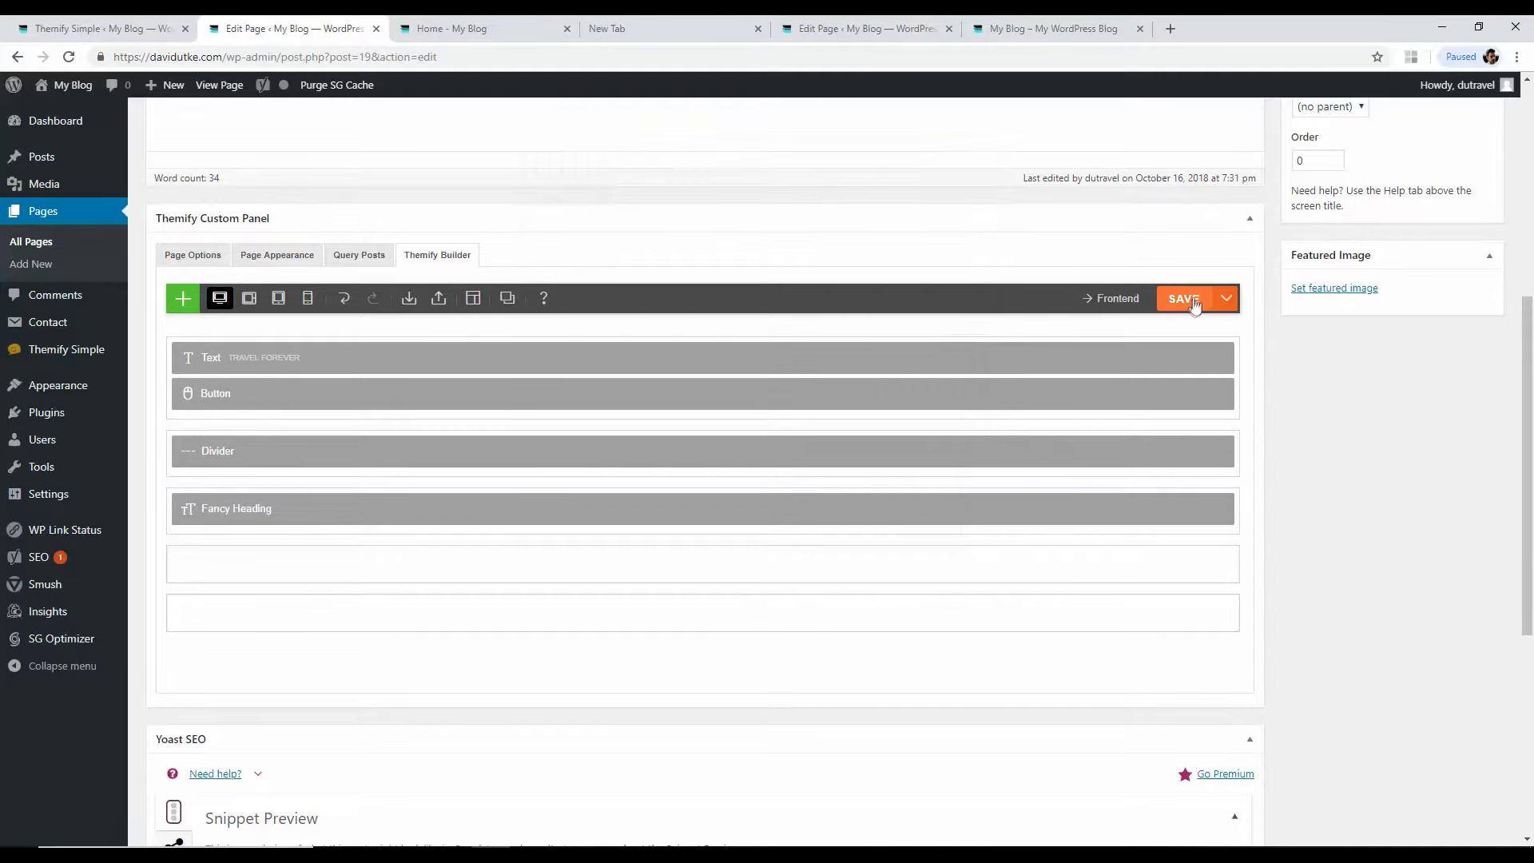
# Step: Check the spacing above the welcome heading and its sub heading on the live homepage, and return to the page editor
pyautogui.click(480, 28)
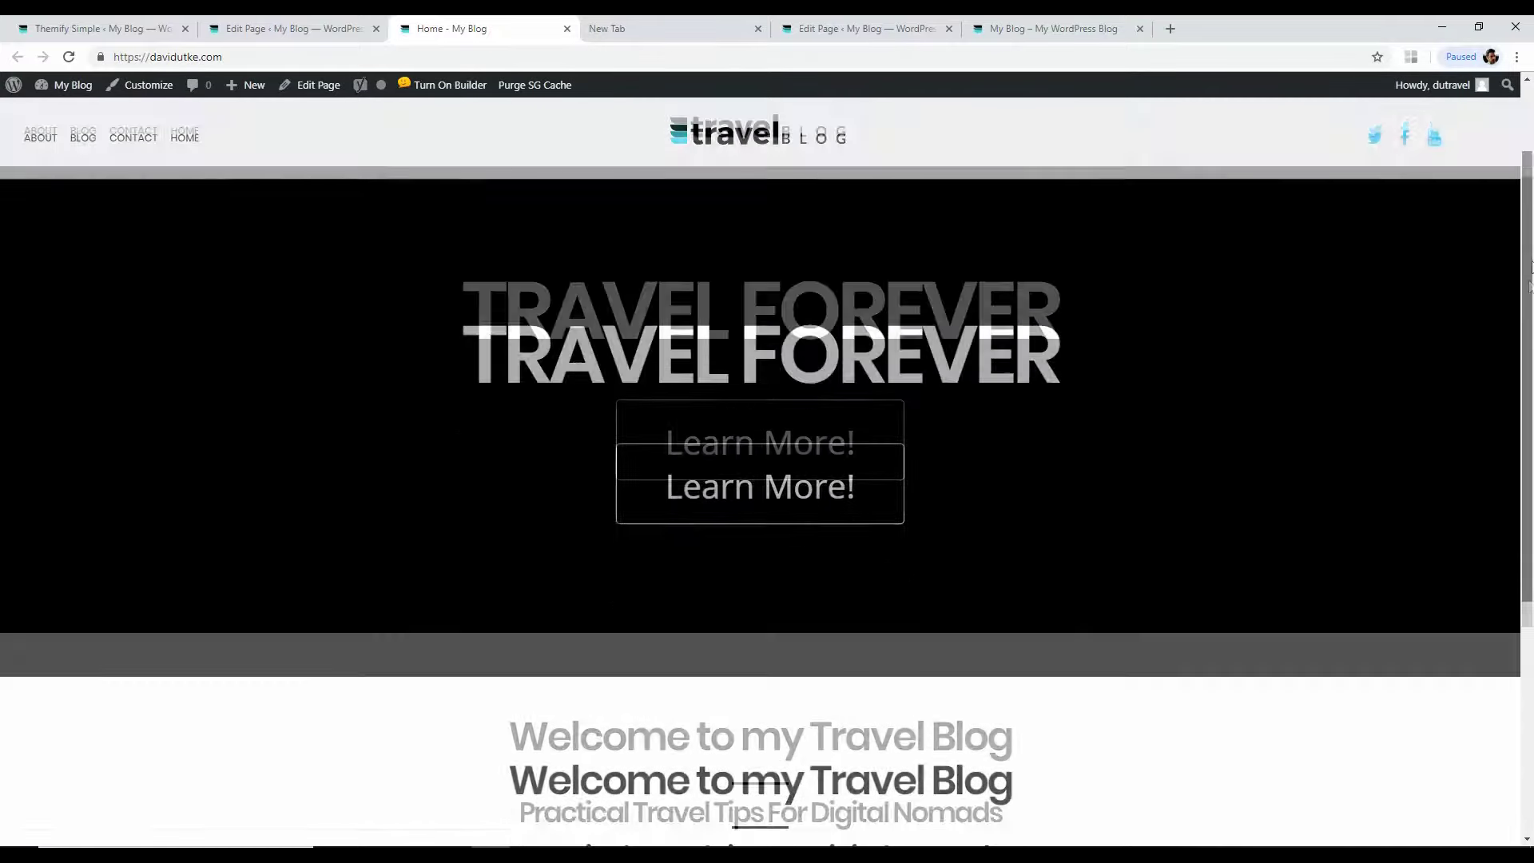
pyautogui.scroll(-2, 795, 502)
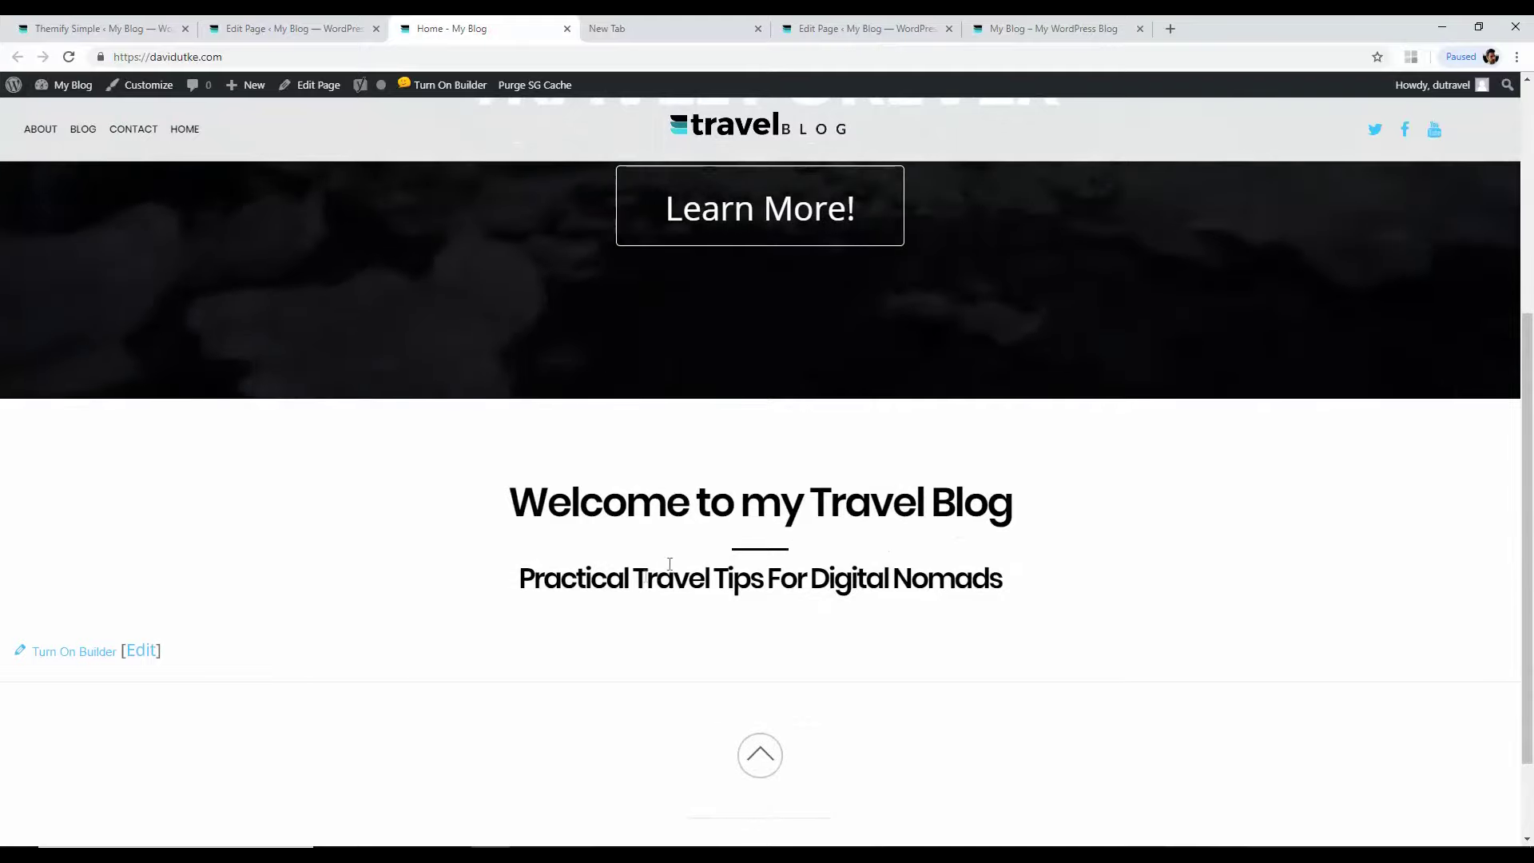
pyautogui.moveTo(577, 578); pyautogui.dragTo(973, 579)
pyautogui.click(274, 24)
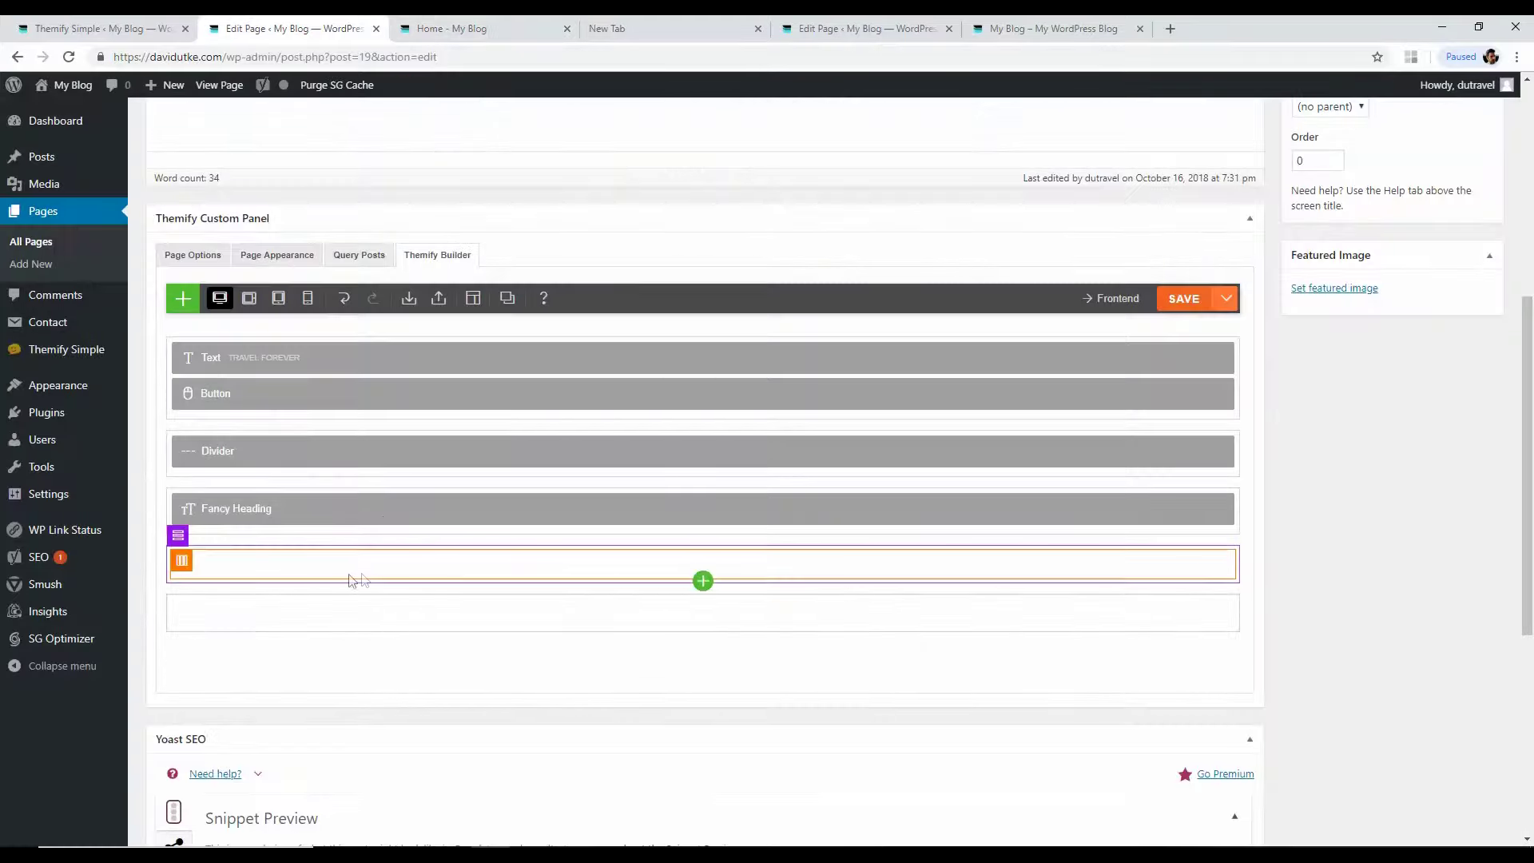
# Step: Add an Image module with the image-right style and choose the photo P_20161210_160838_vHDR_Auto from the david travel folder for upload
pyautogui.click(183, 298)
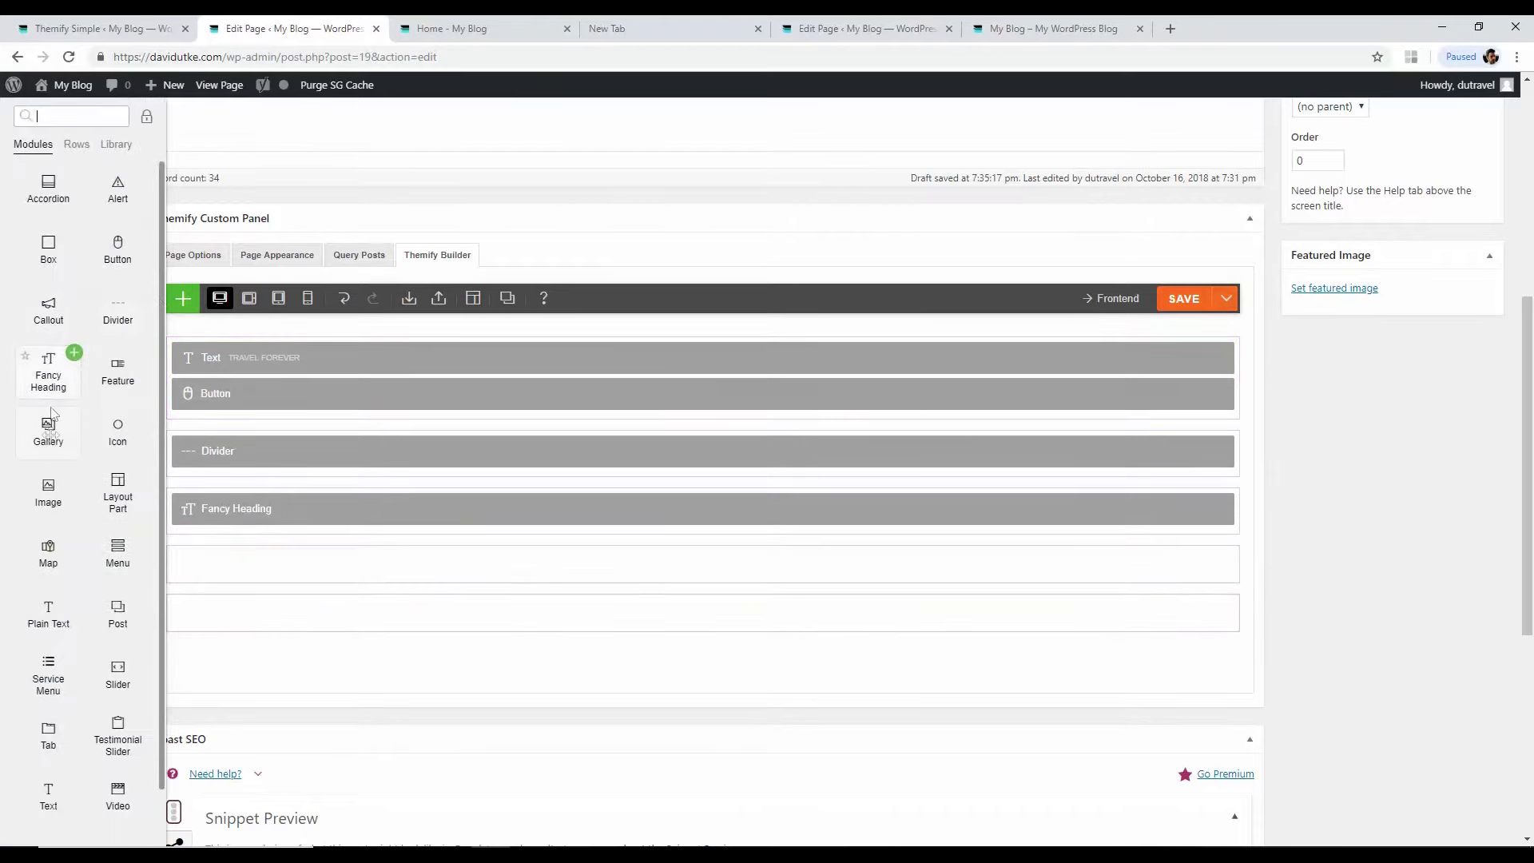
pyautogui.click(73, 476)
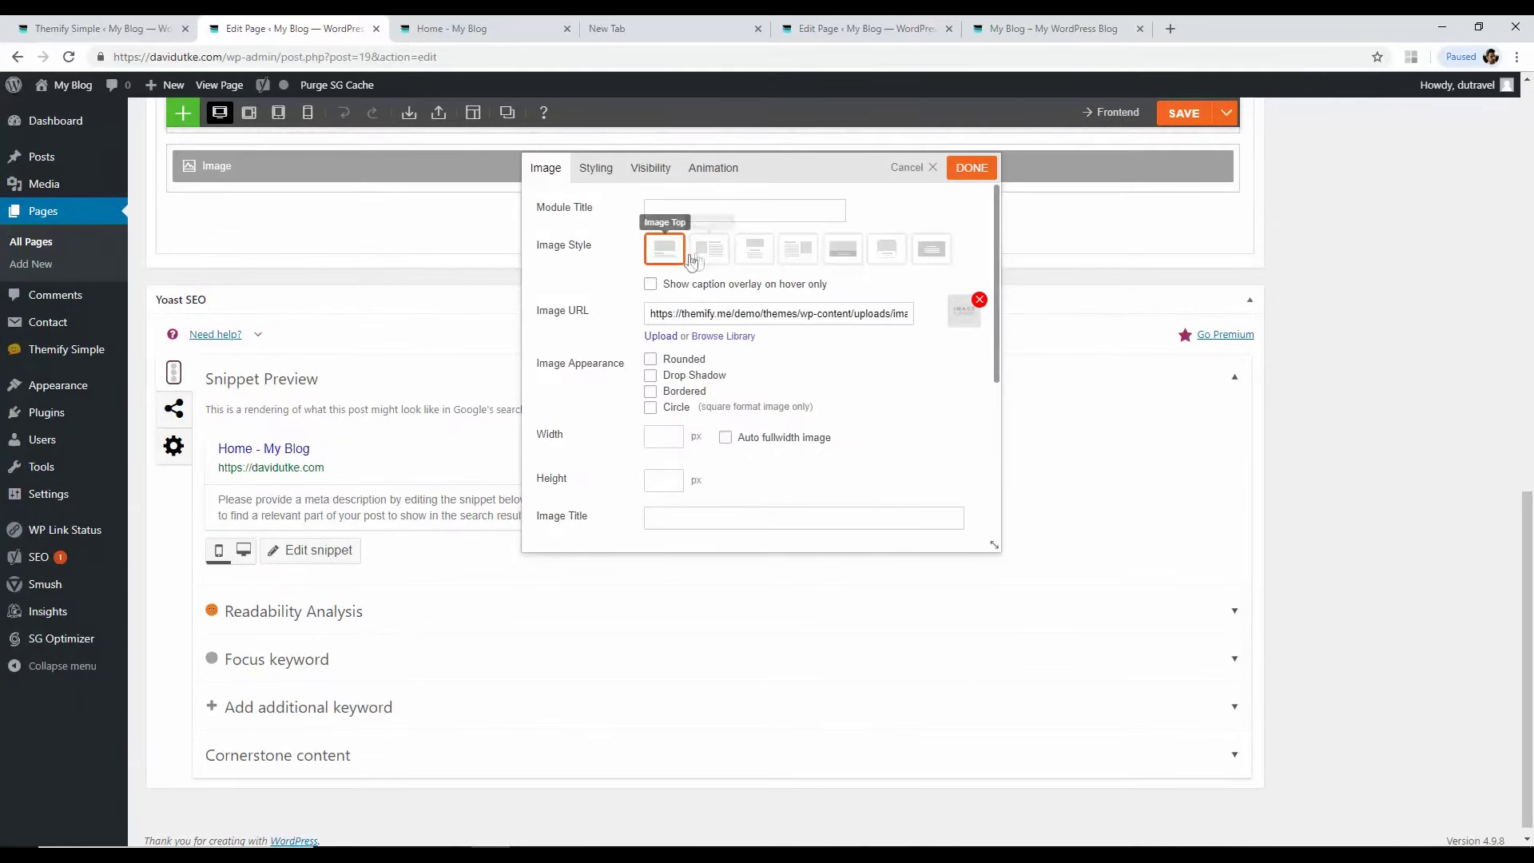
pyautogui.click(799, 252)
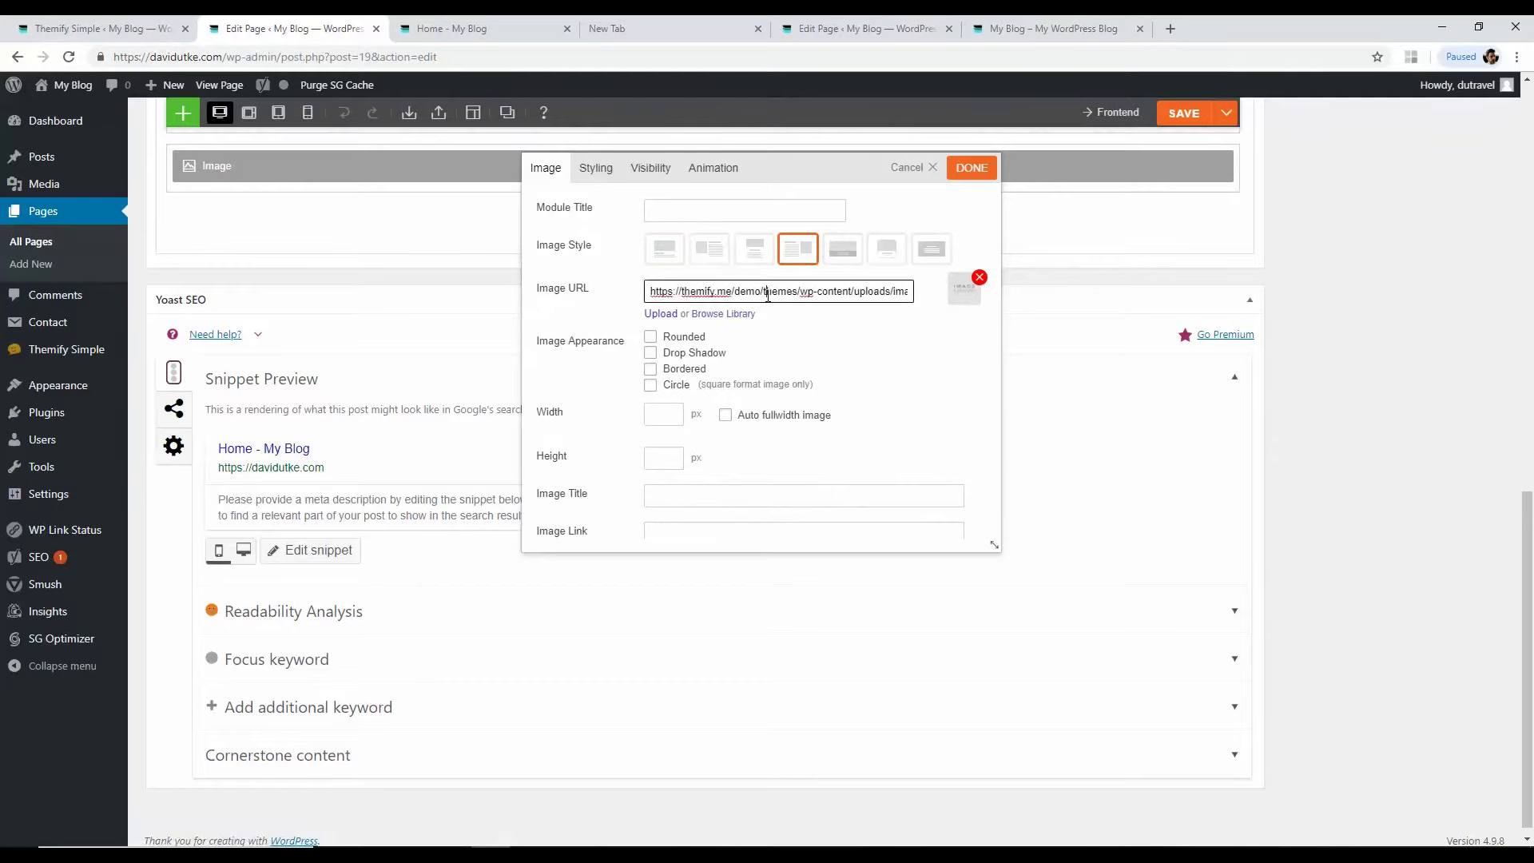
pyautogui.click(661, 316)
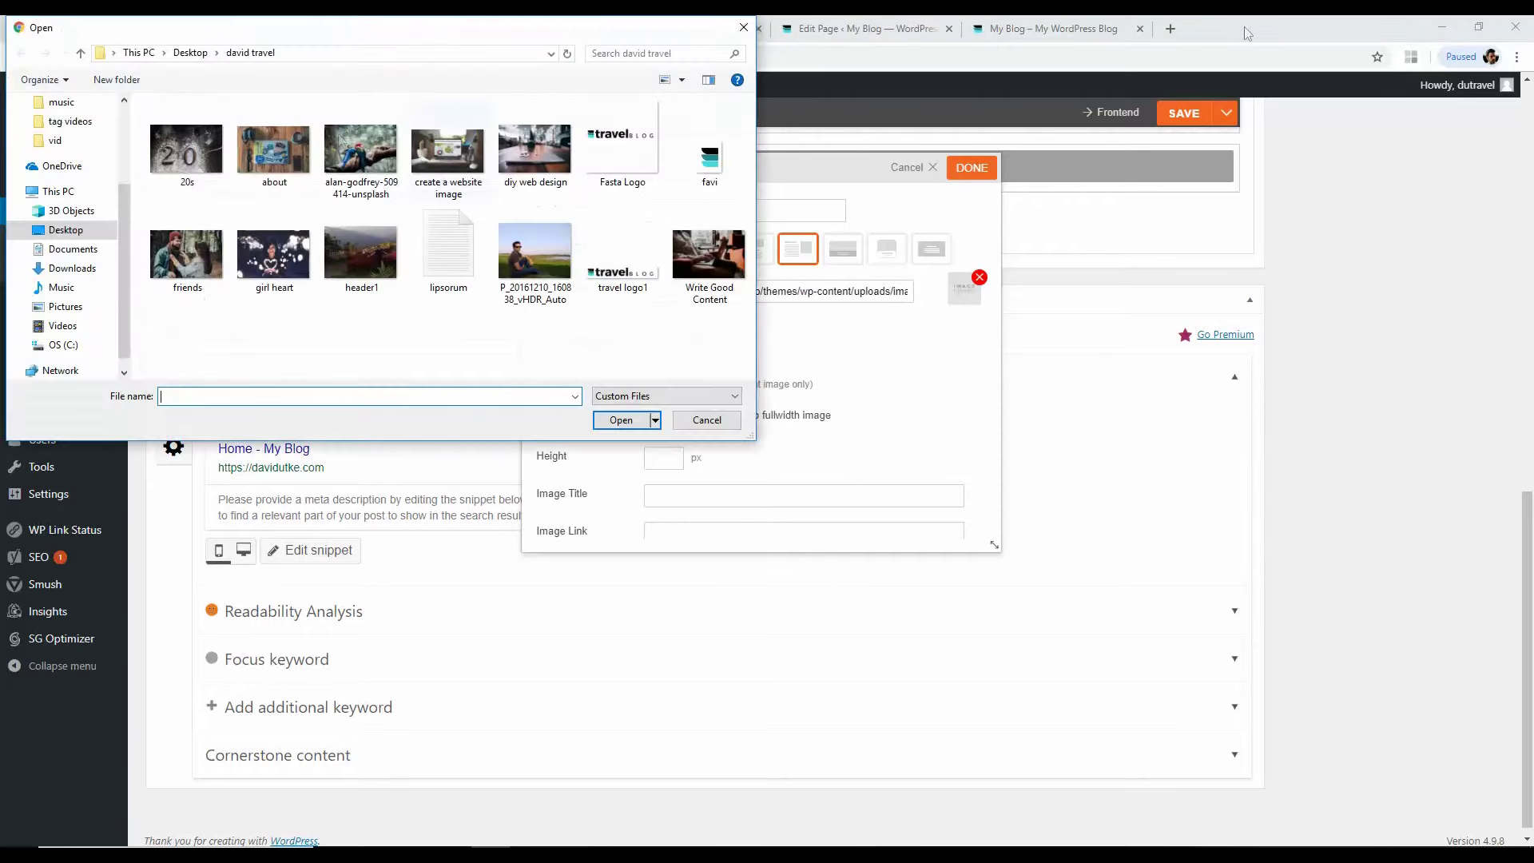
pyautogui.click(541, 248)
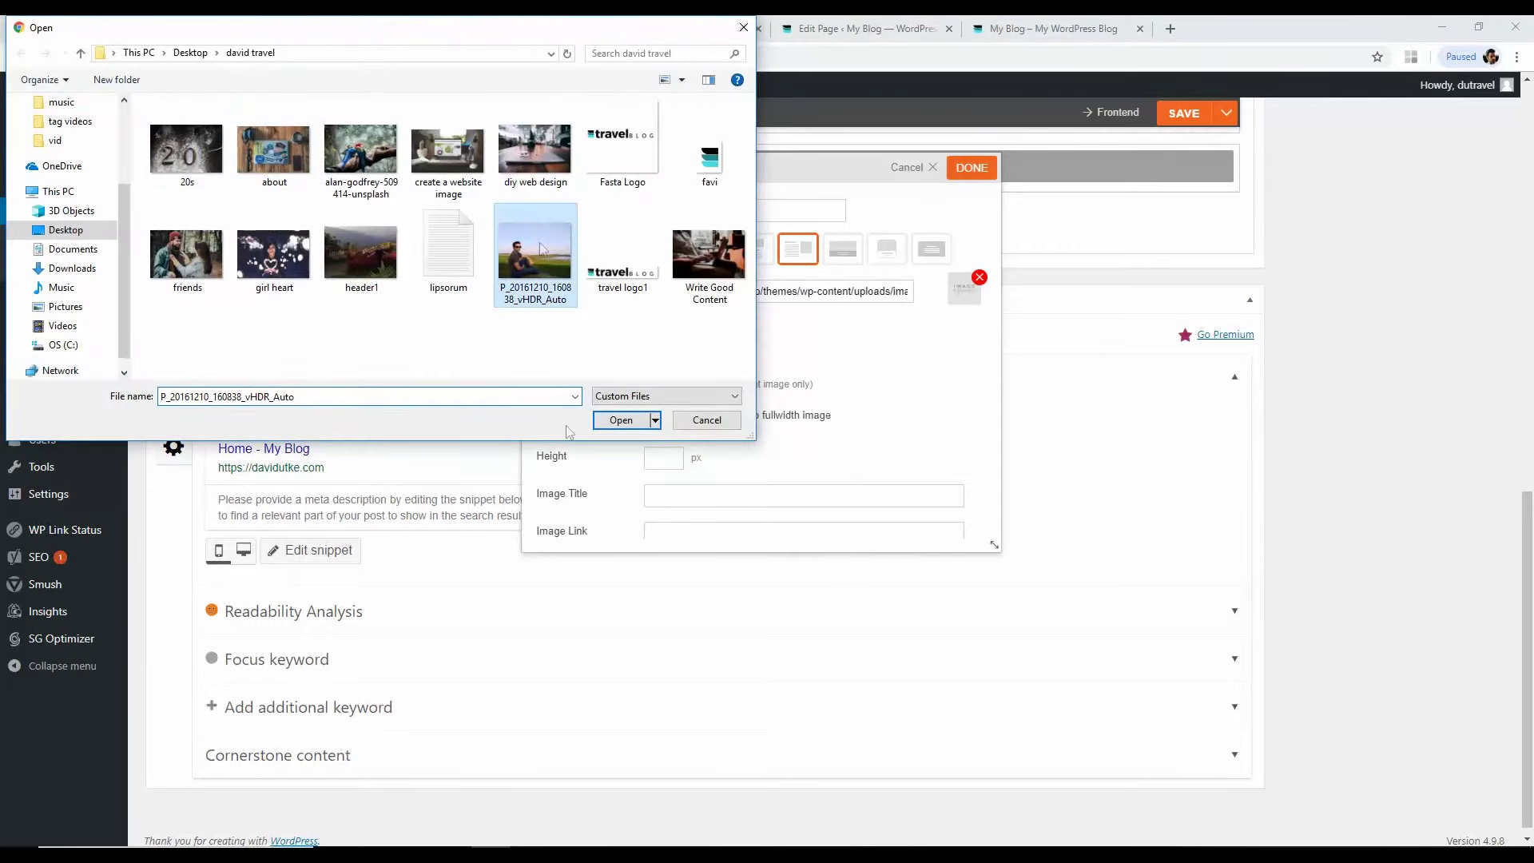
# Step: Upload the photo P_20161210_160838_vHDR_Auto to the Image module and set its image title to "Welcome!"
pyautogui.click(620, 420)
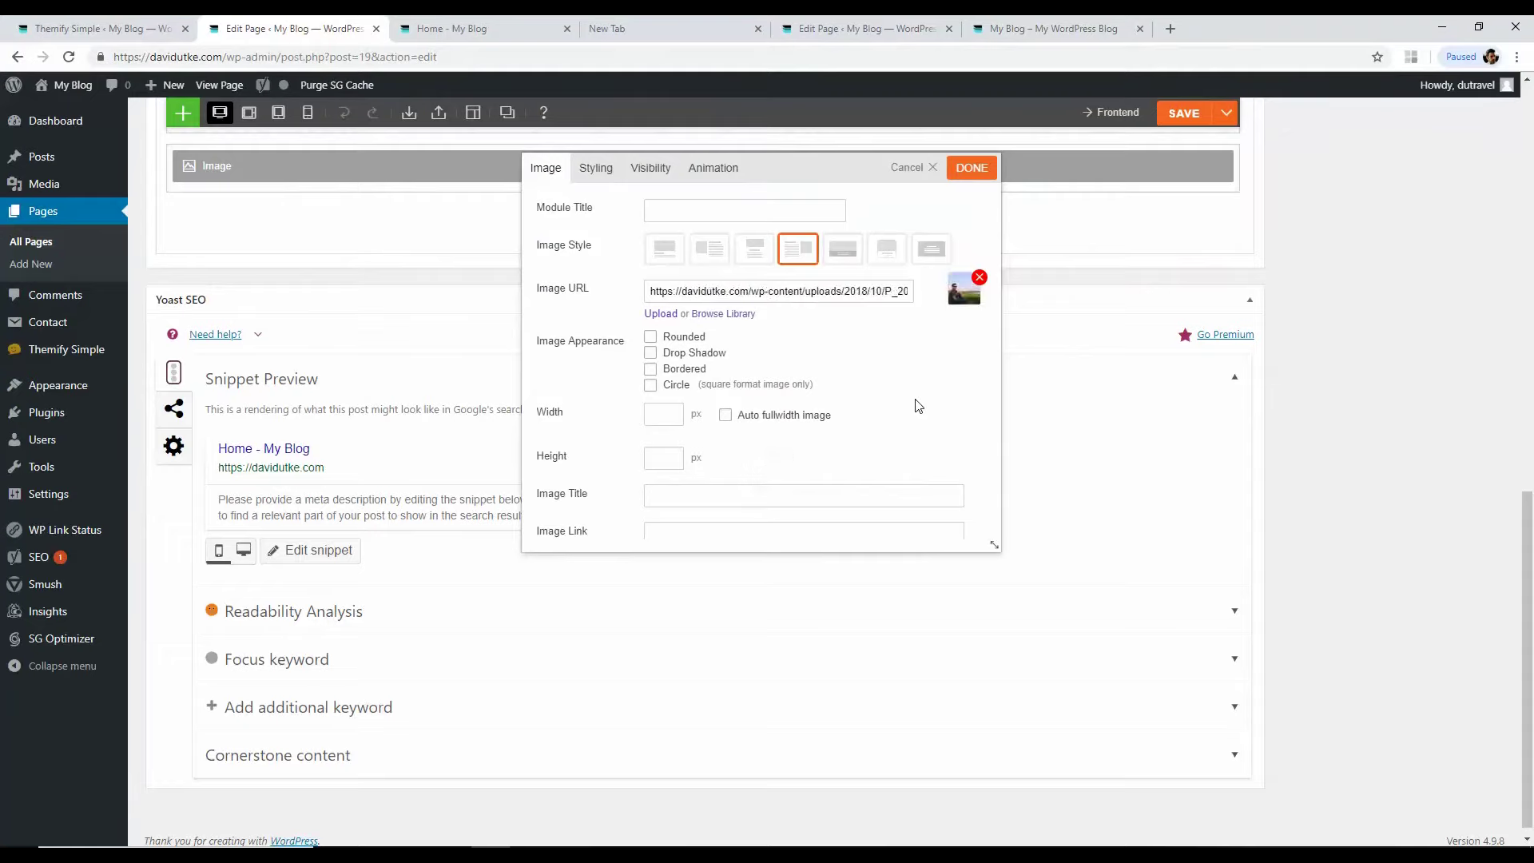
pyautogui.scroll(-3, 887, 372)
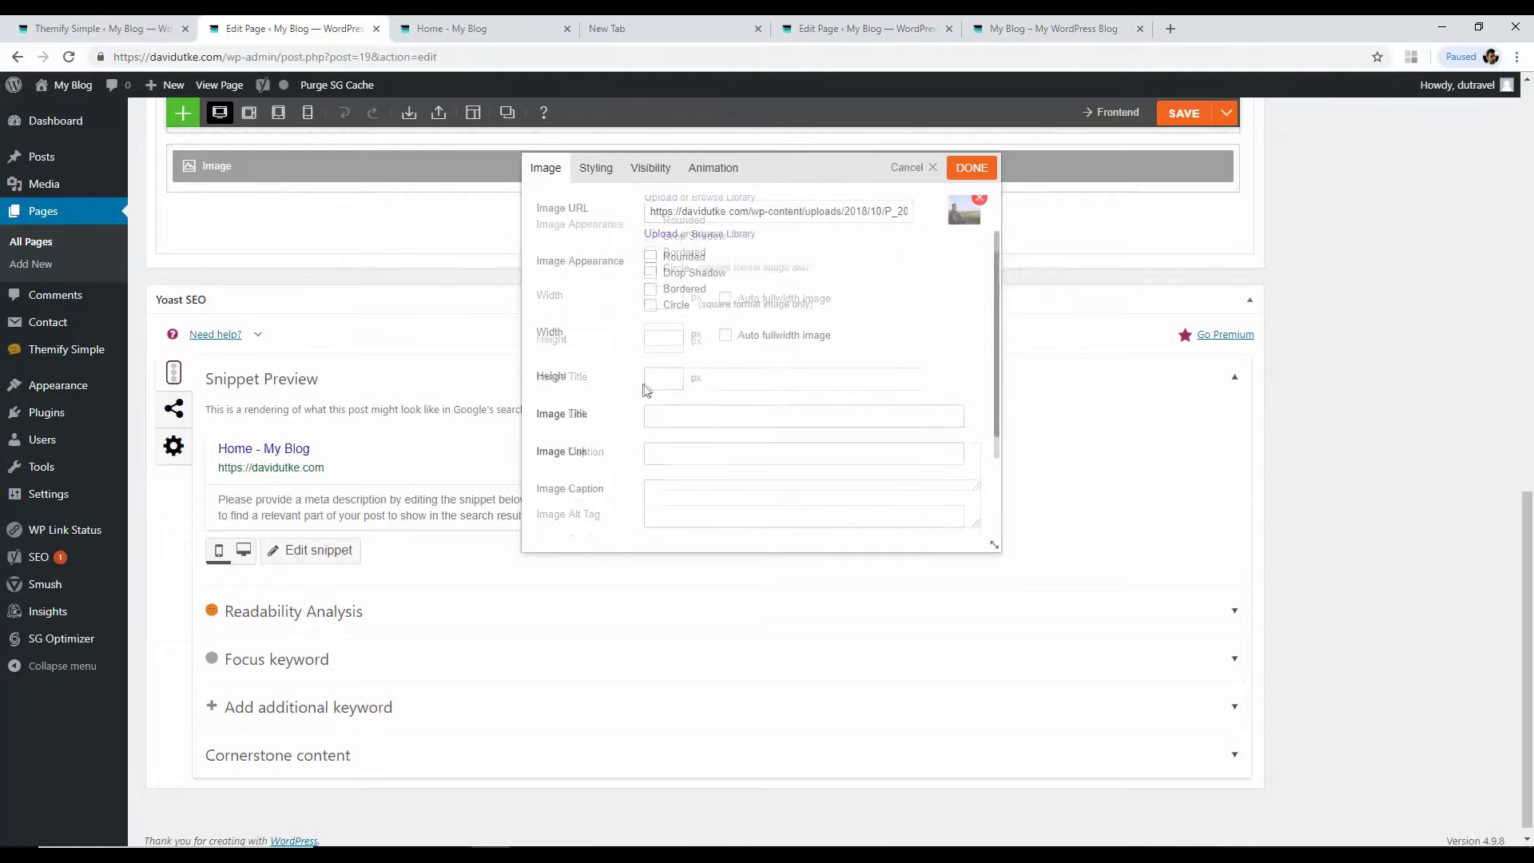
pyautogui.click(649, 332)
pyautogui.click(671, 370)
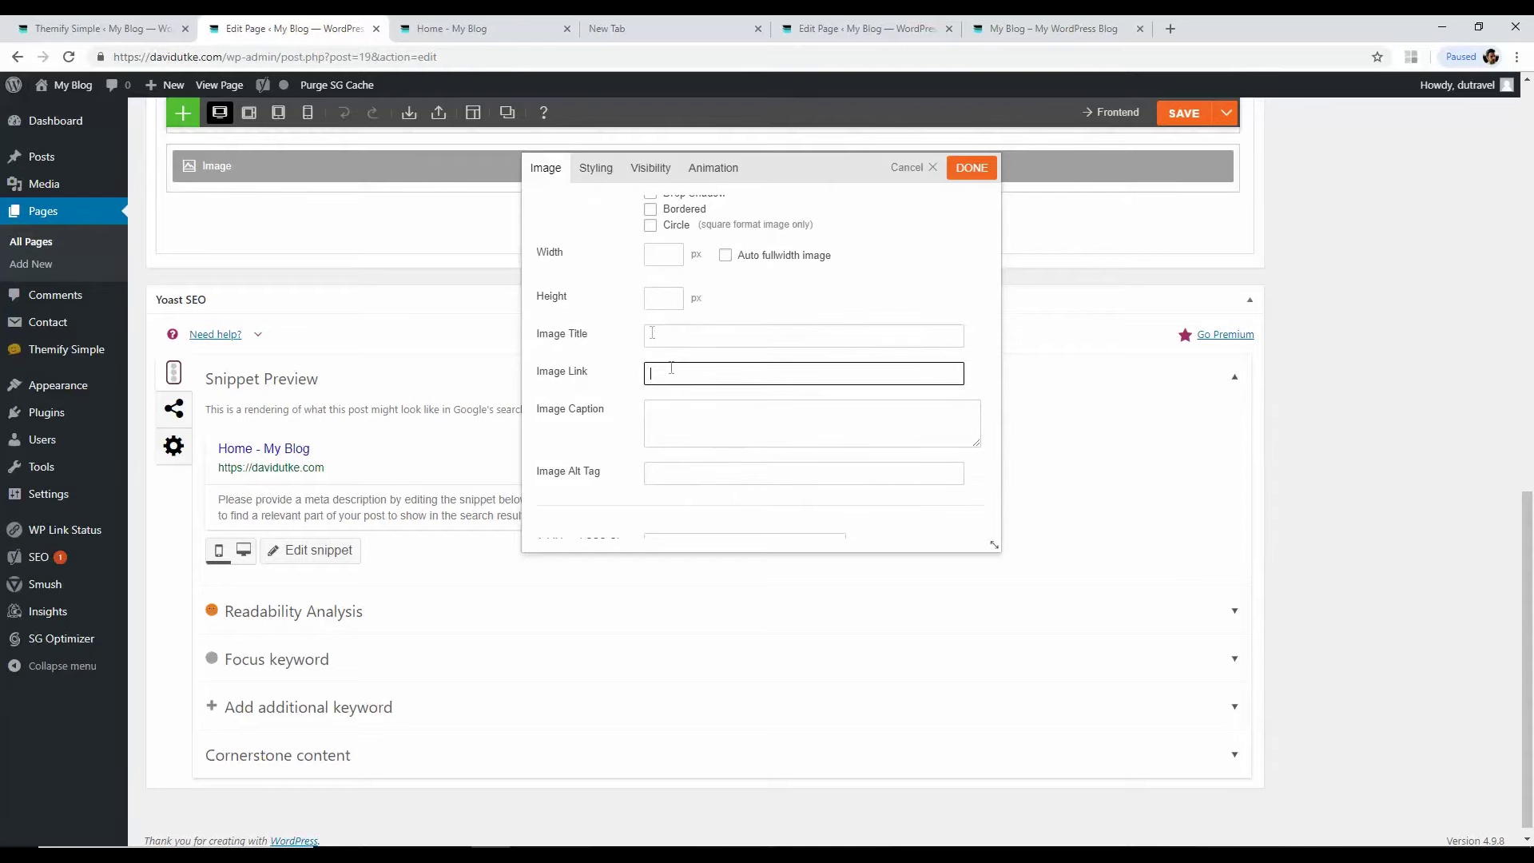
pyautogui.click(663, 333)
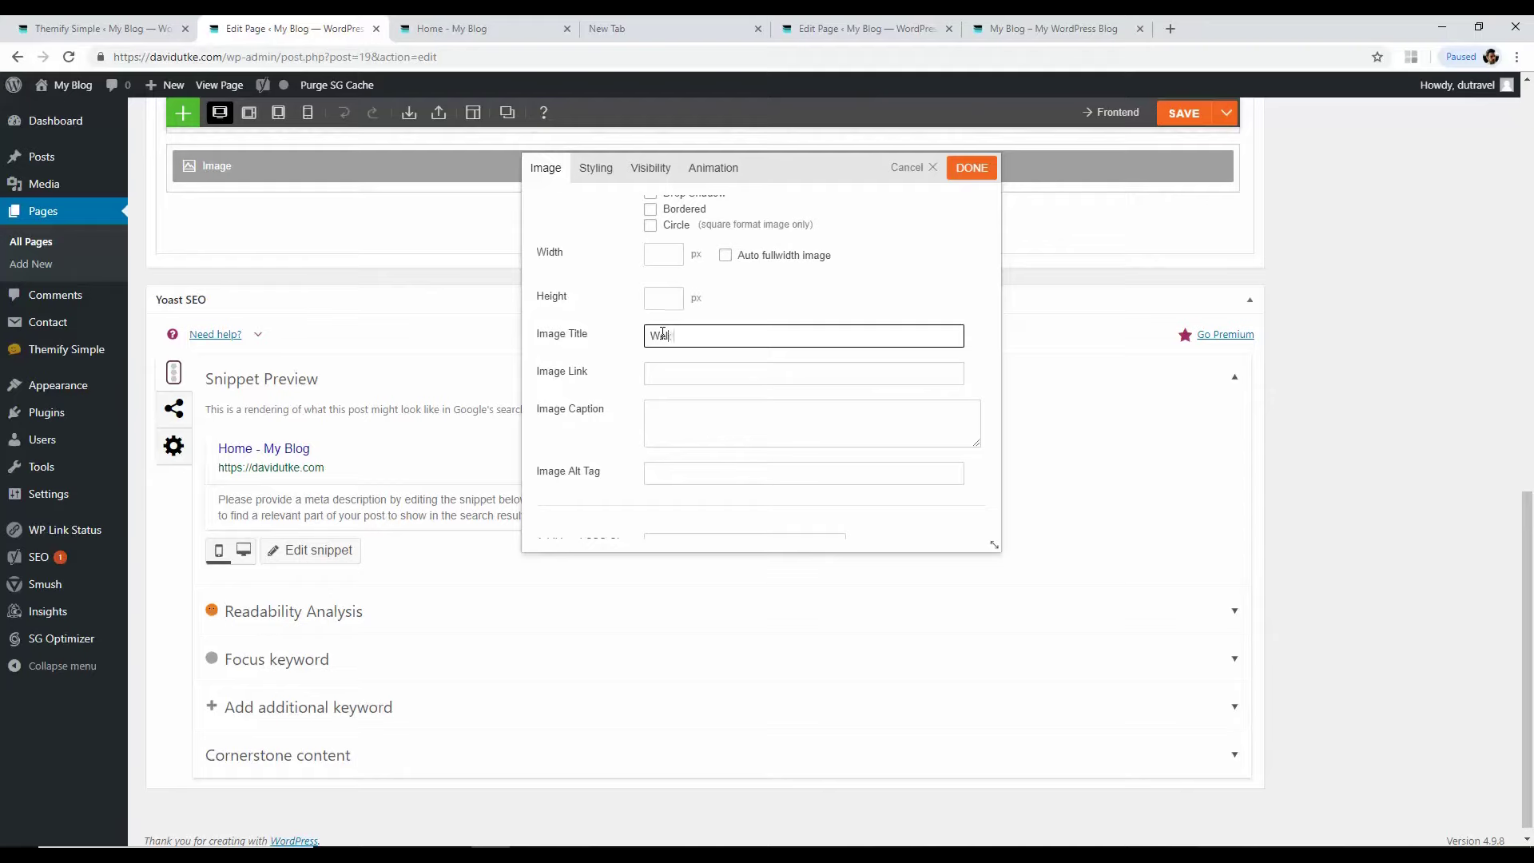
pyautogui.click(669, 376)
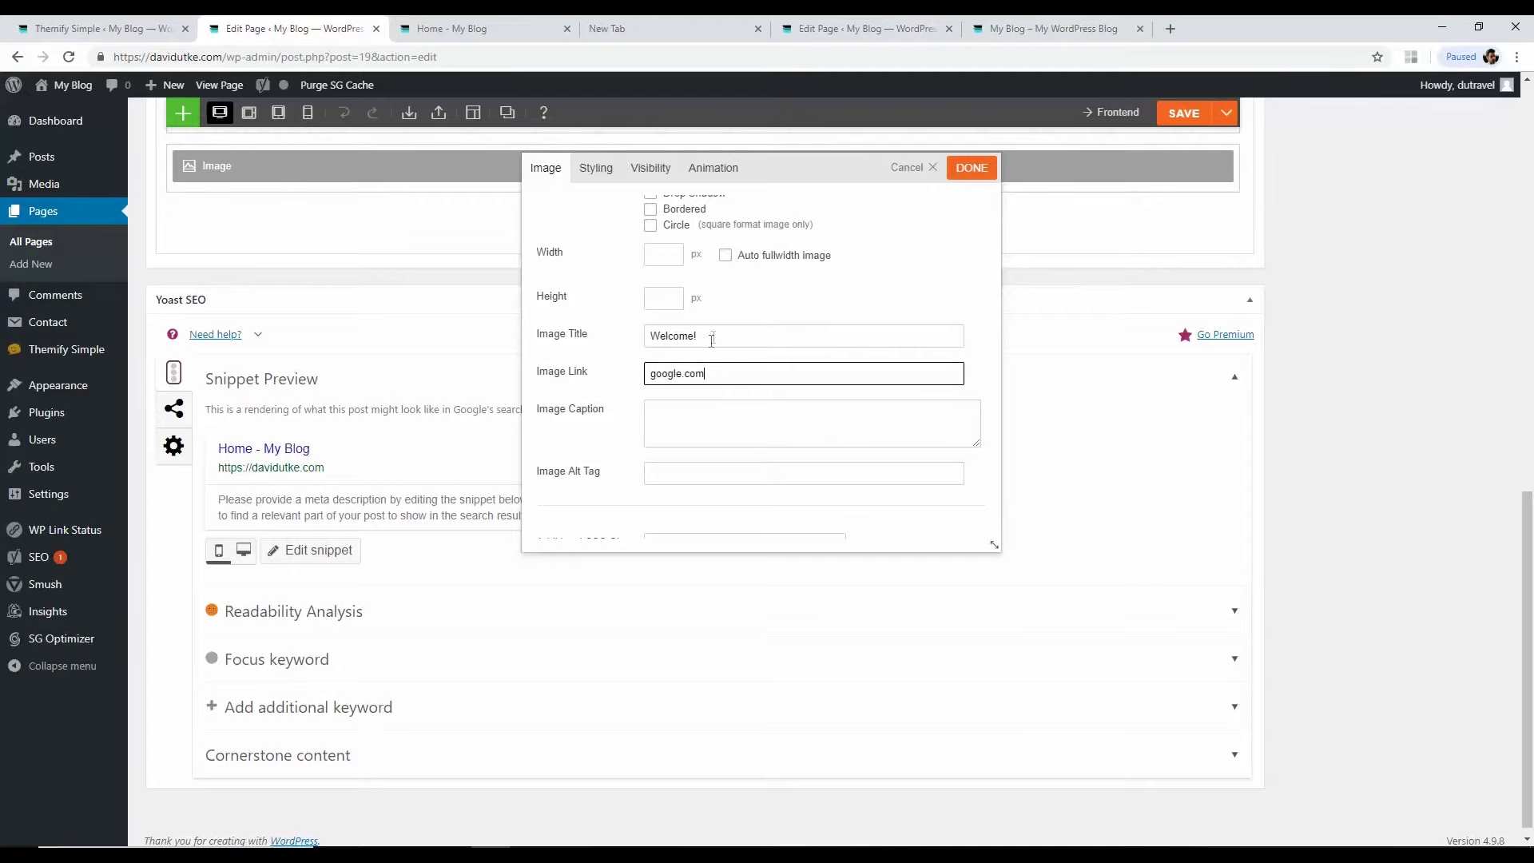
pyautogui.moveTo(712, 340); pyautogui.dragTo(600, 343)
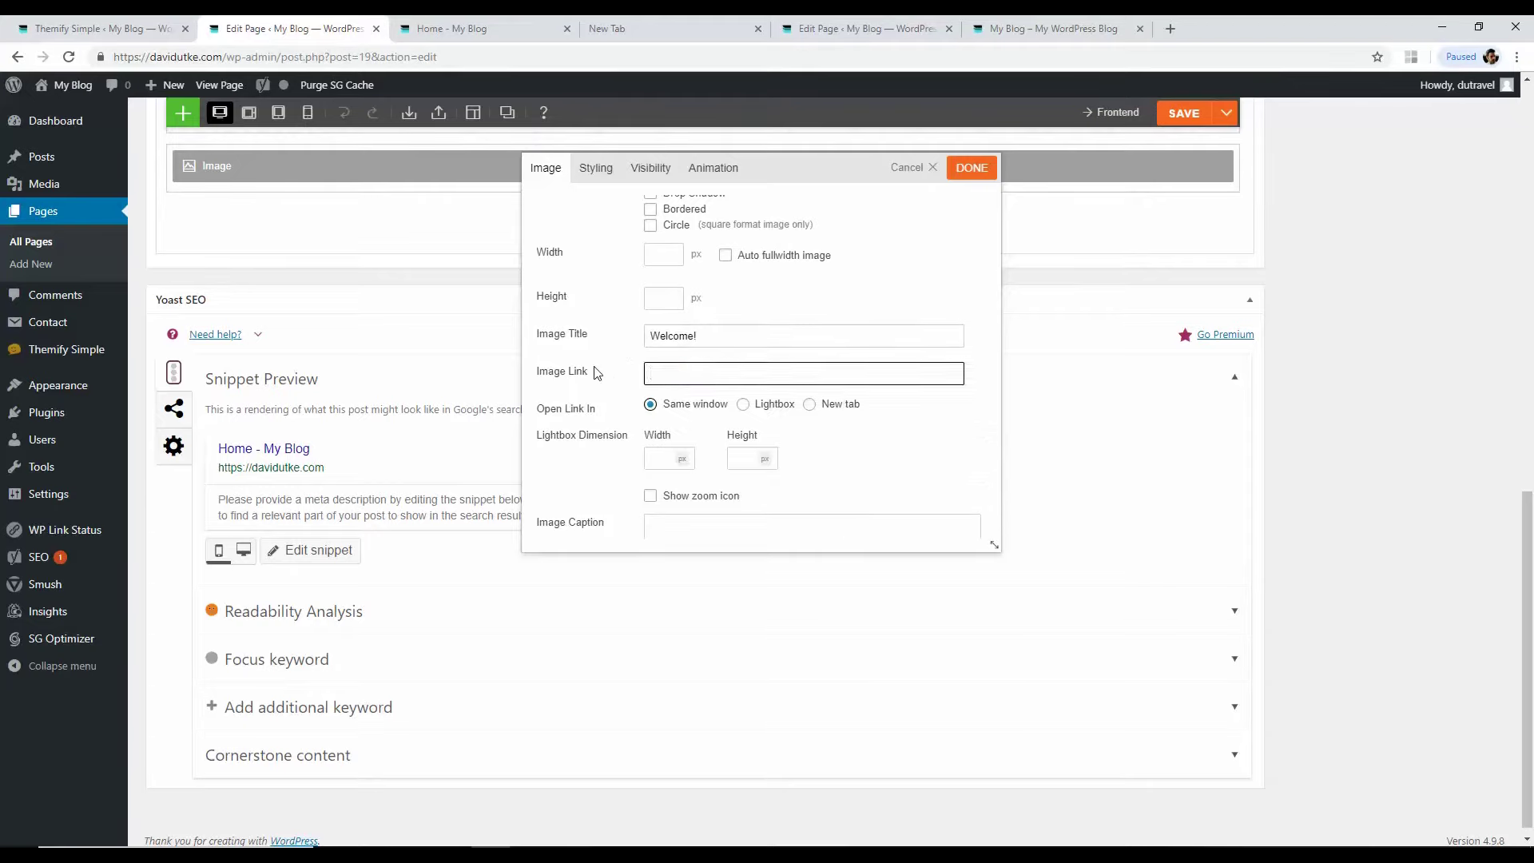
# Step: Copy the two welcome paragraphs from the reference travel page into the Image module's caption and finish editing the module
pyautogui.scroll(-3, 640, 360)
pyautogui.click(673, 360)
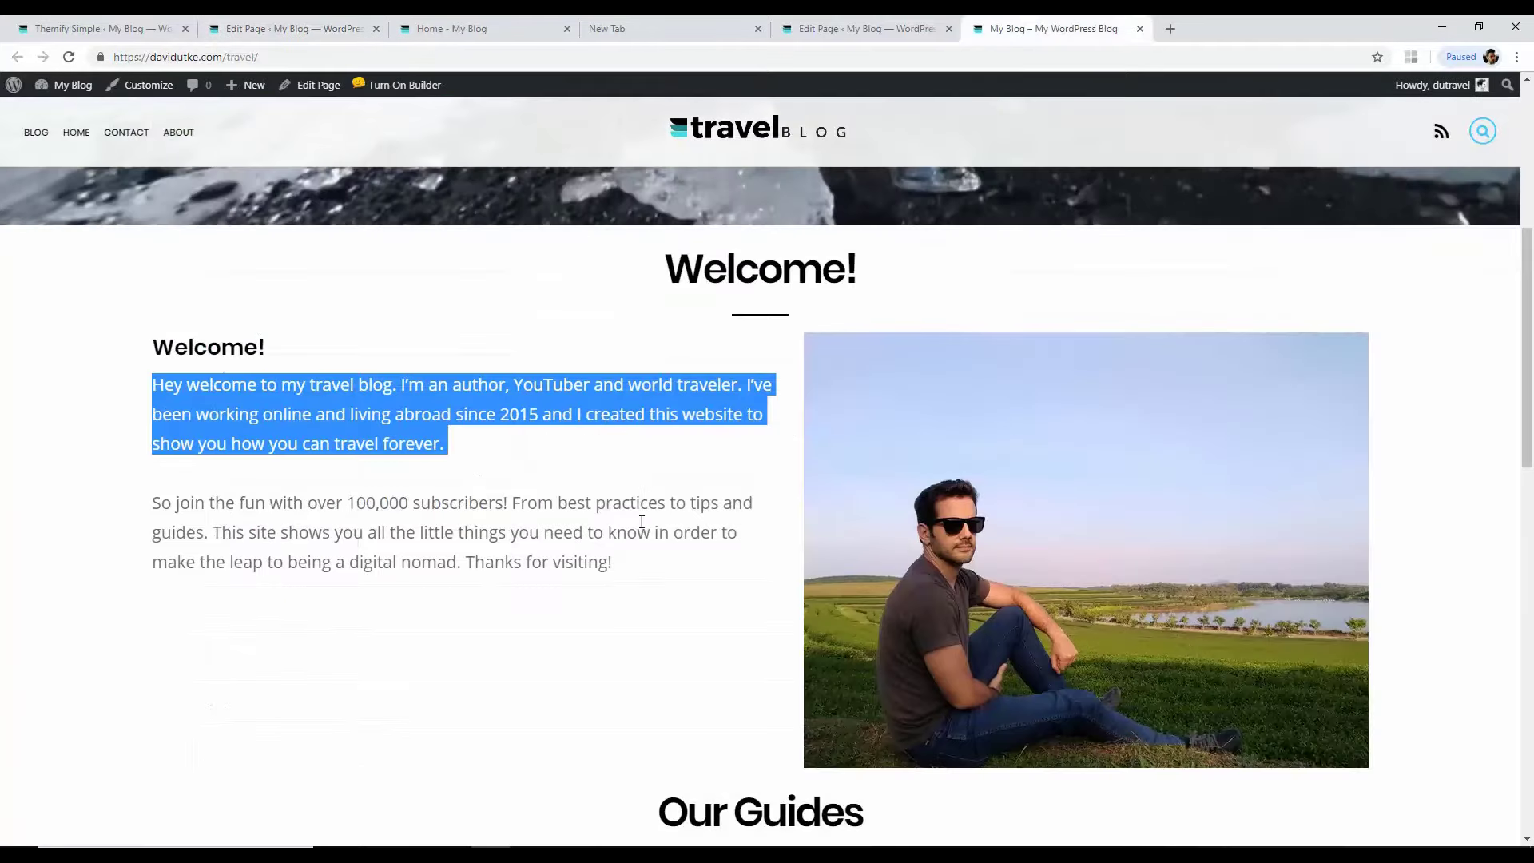
pyautogui.moveTo(634, 565); pyautogui.dragTo(191, 408)
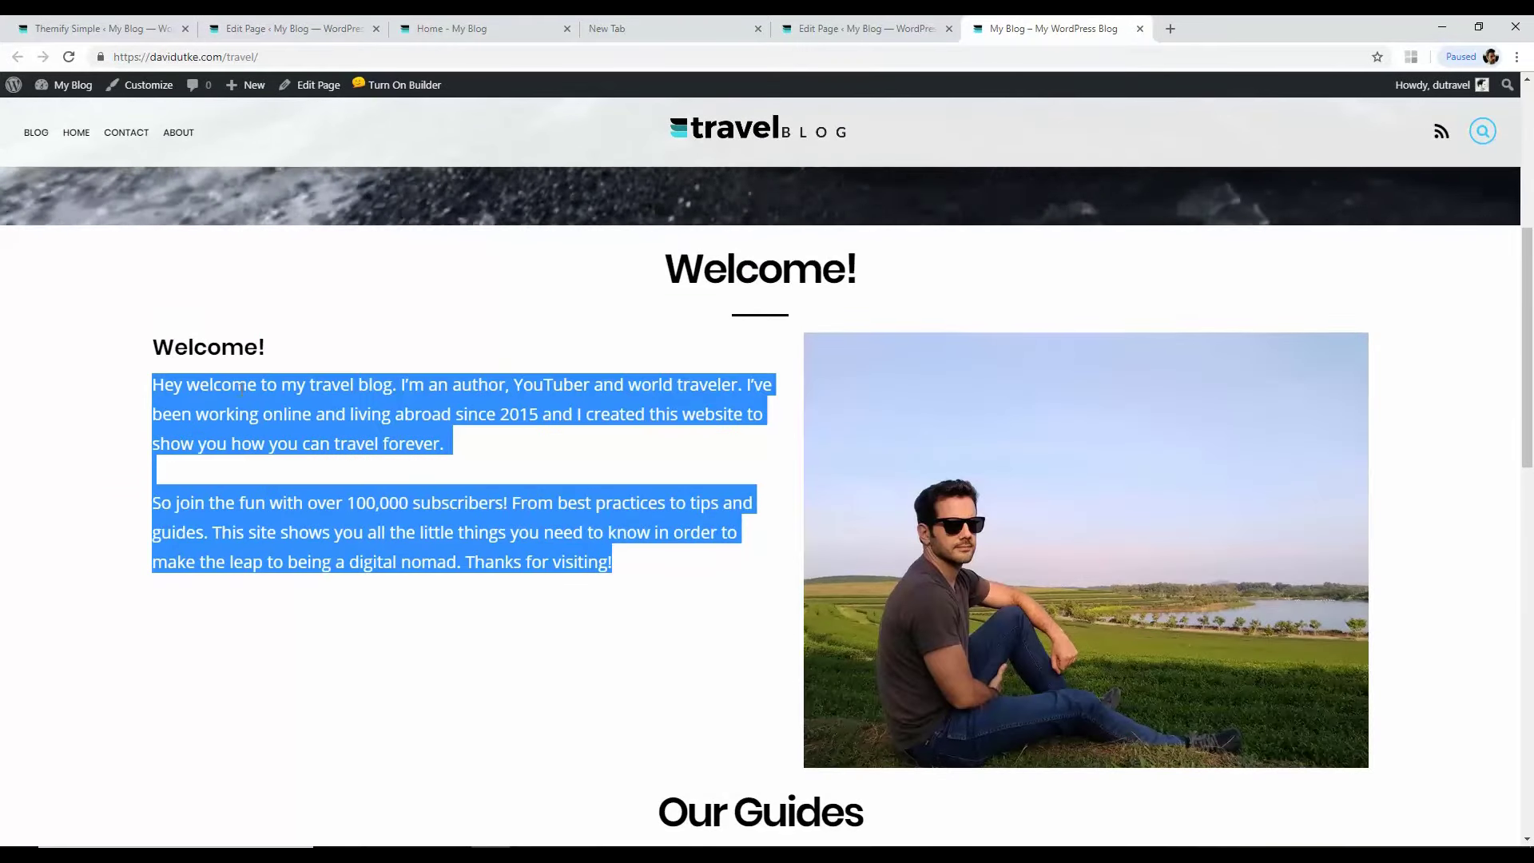
pyautogui.rightClick(258, 387)
pyautogui.click(280, 398)
pyautogui.click(316, 32)
pyautogui.rightClick(648, 320)
pyautogui.click(680, 417)
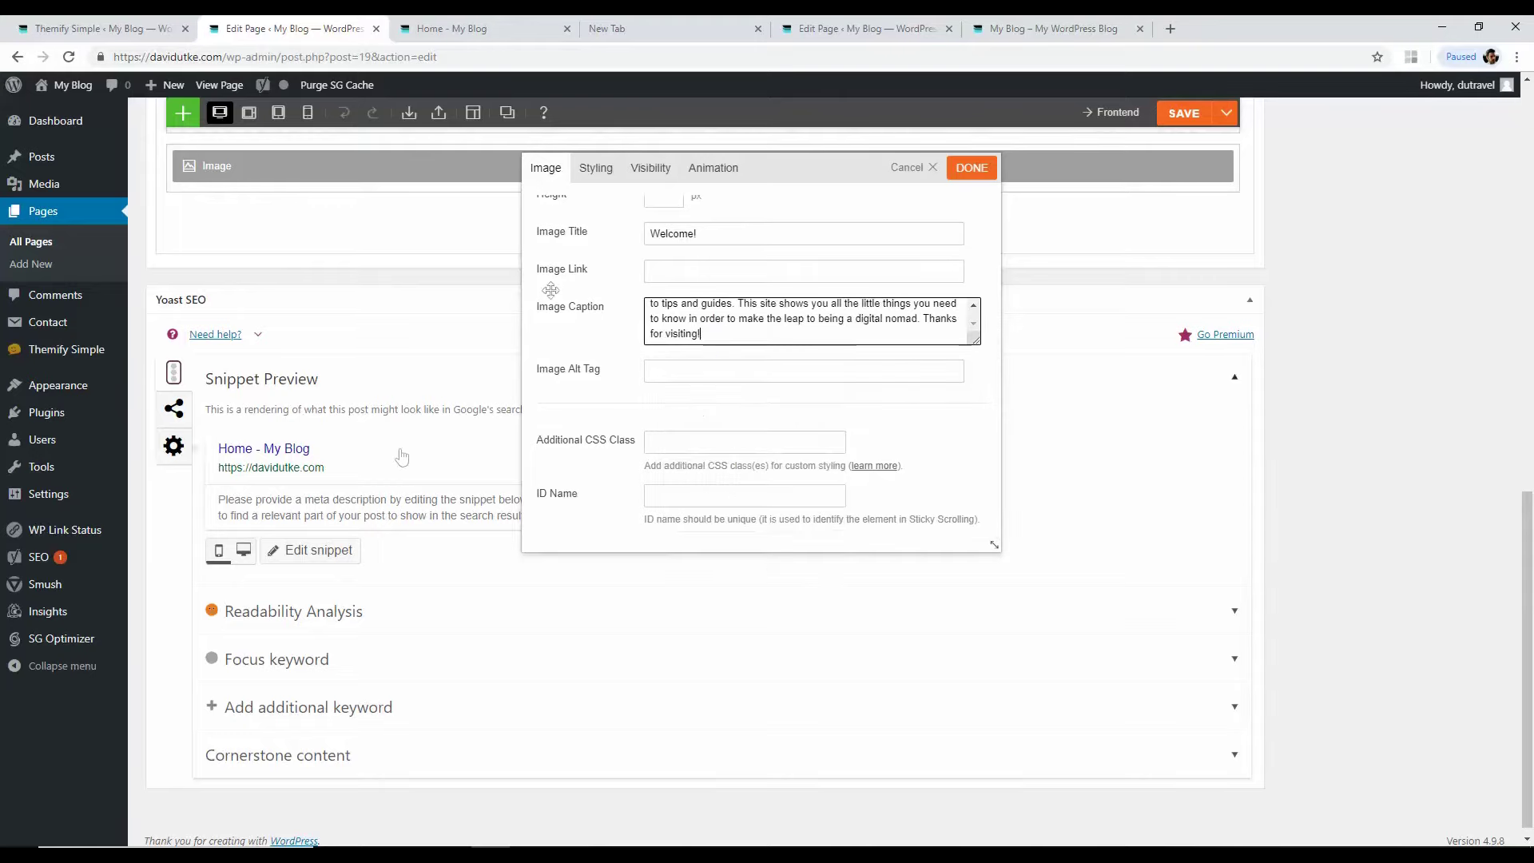
pyautogui.click(971, 167)
# Step: Move the Image module into the empty row directly below the Fancy Heading and save the builder layout
pyautogui.moveTo(1526, 644); pyautogui.dragTo(1526, 456)
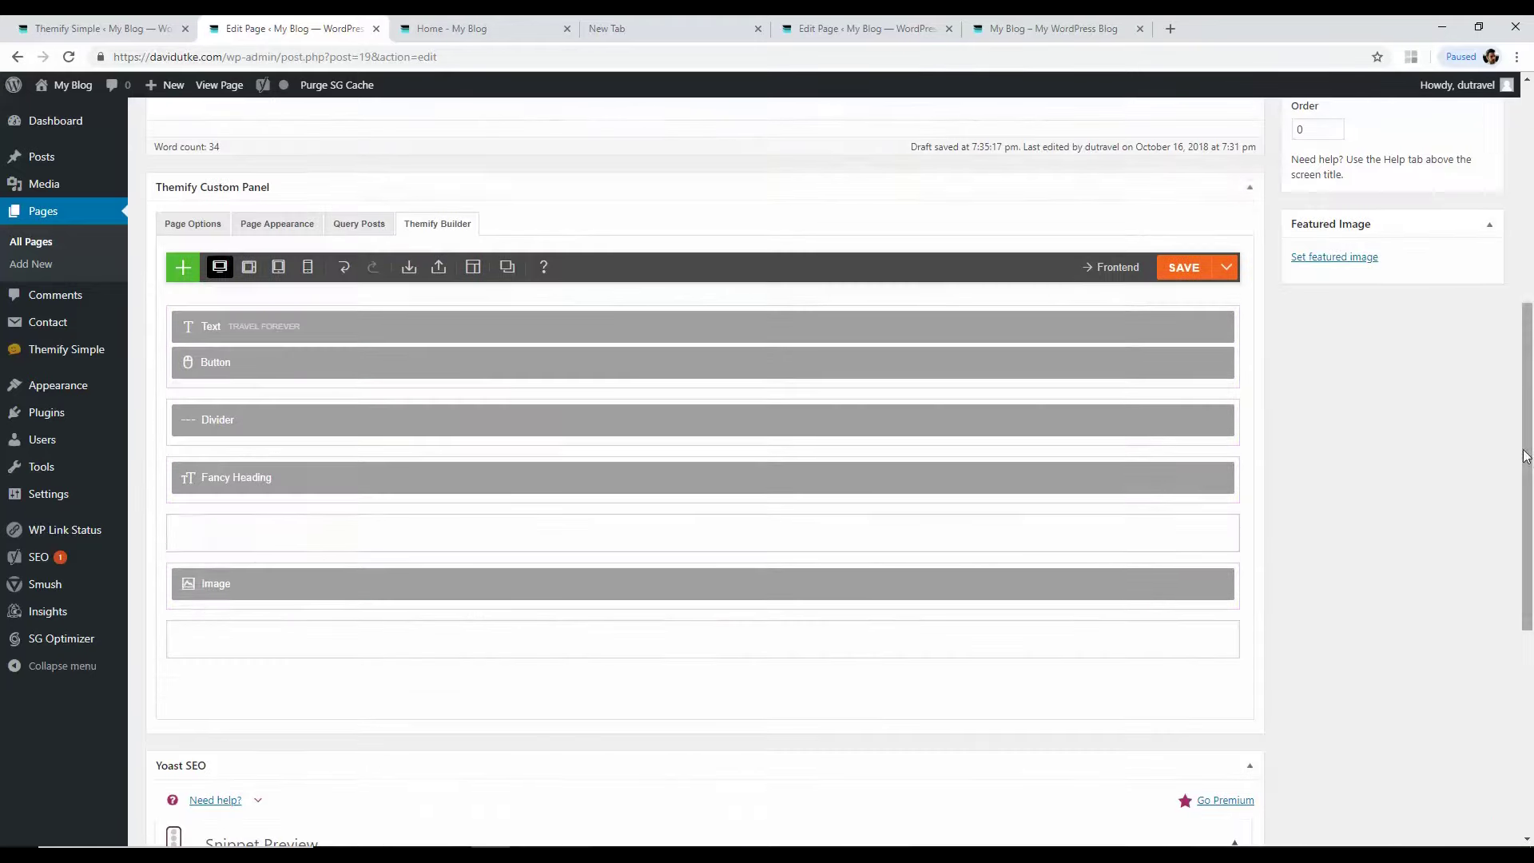
pyautogui.moveTo(684, 583); pyautogui.dragTo(685, 540)
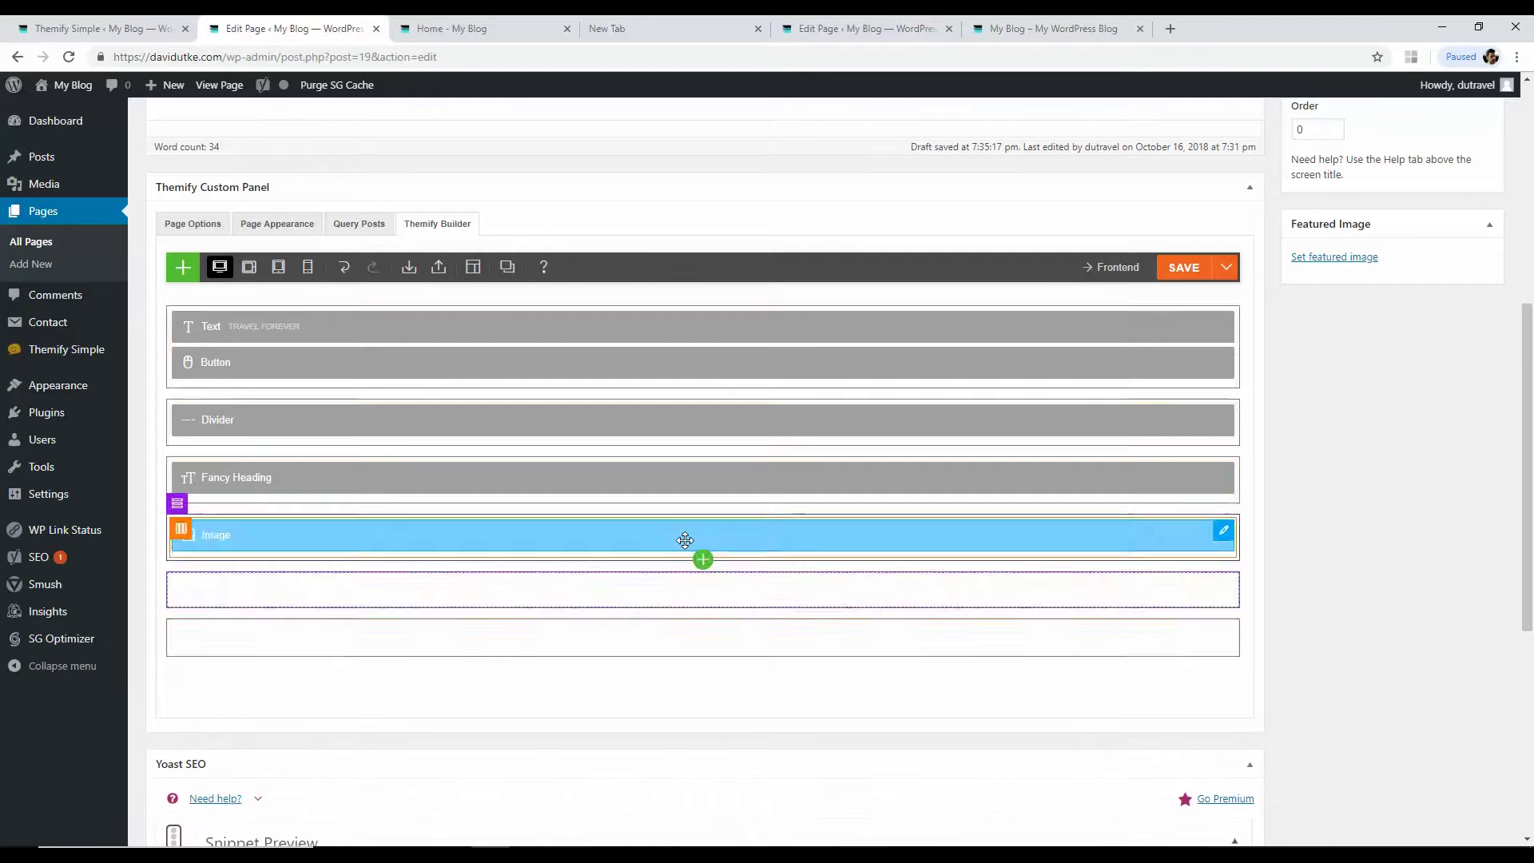
pyautogui.click(1190, 267)
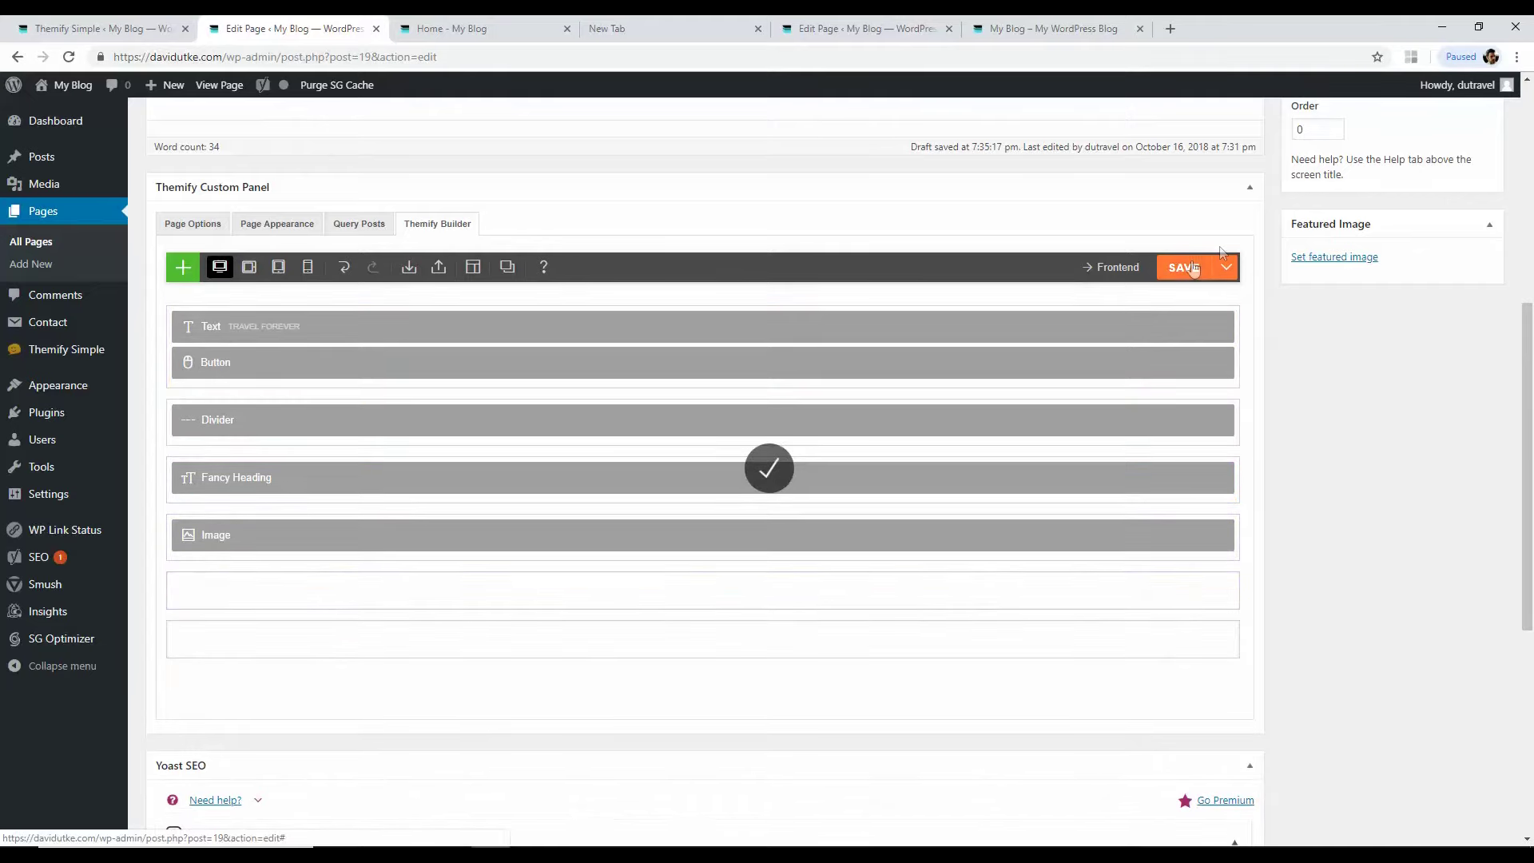
# Step: Reload the live home page and compare its welcome section with the one on the reference travel page
pyautogui.click(471, 28)
pyautogui.click(68, 58)
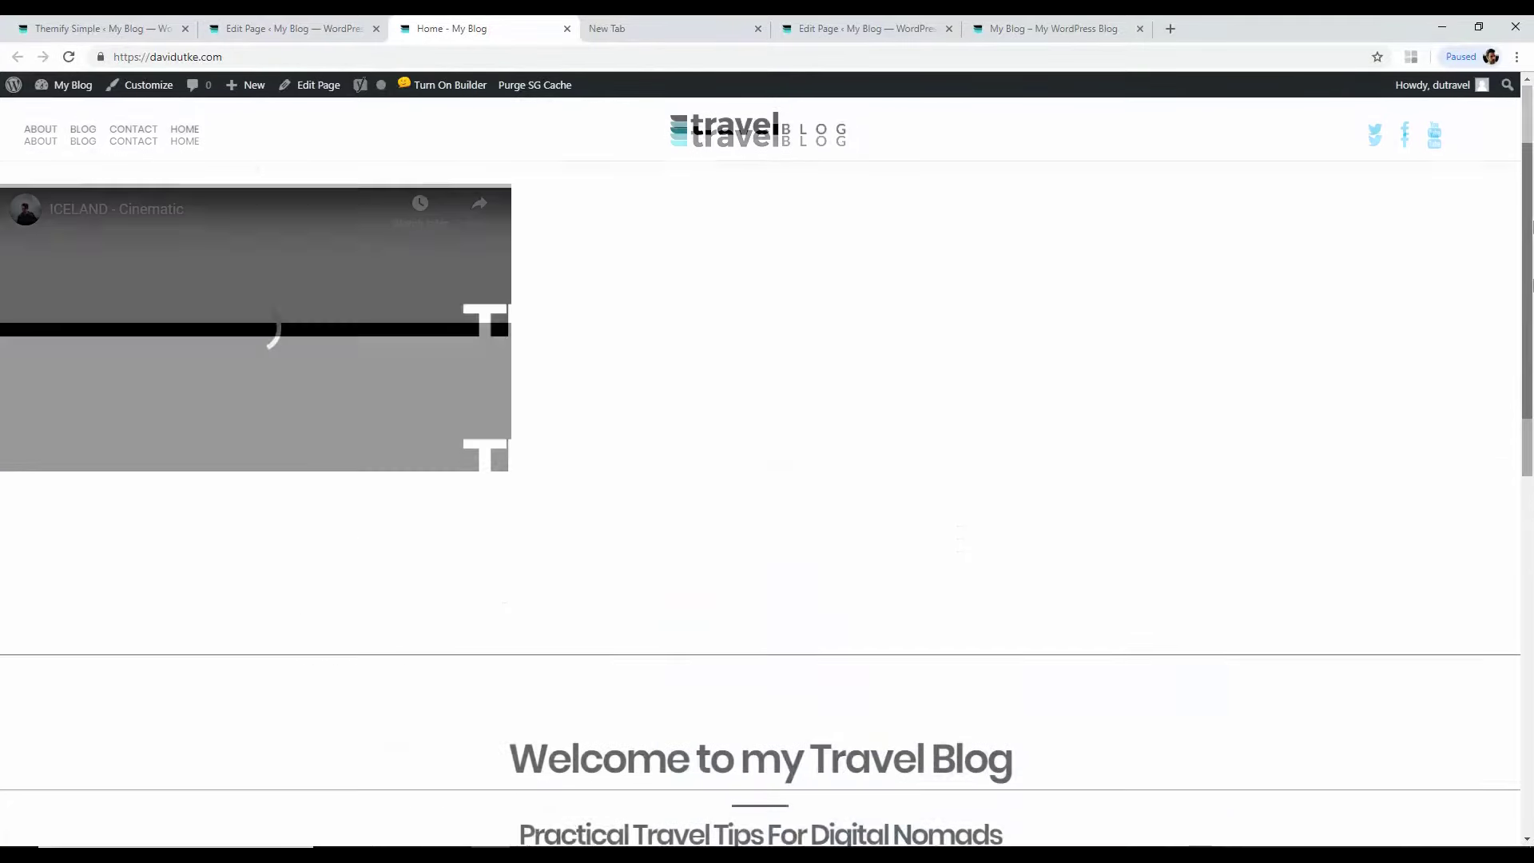
pyautogui.scroll(-4, 1378, 345)
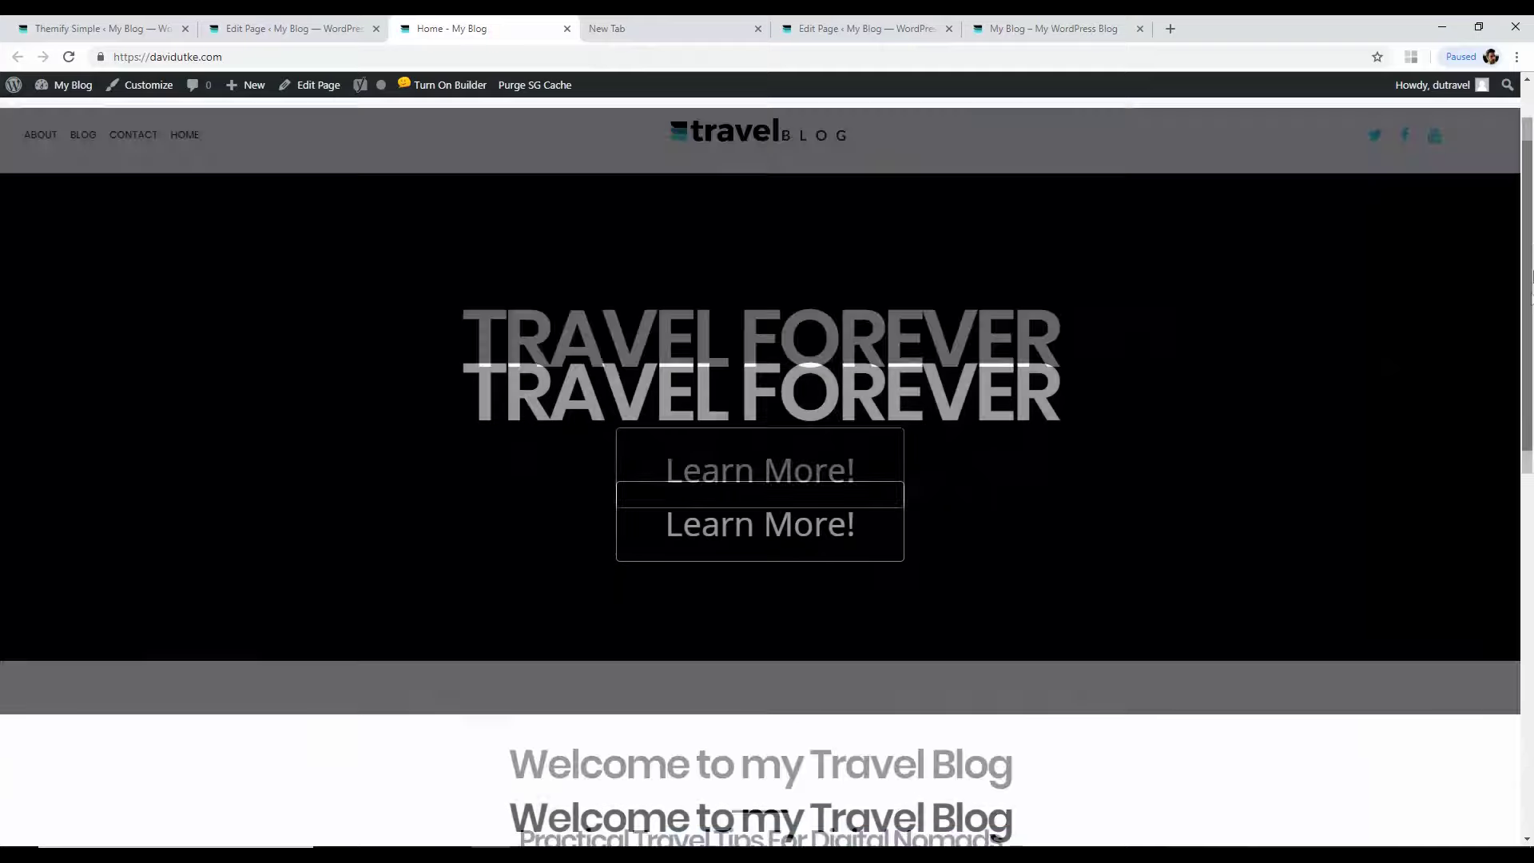
pyautogui.scroll(-4, 1530, 534)
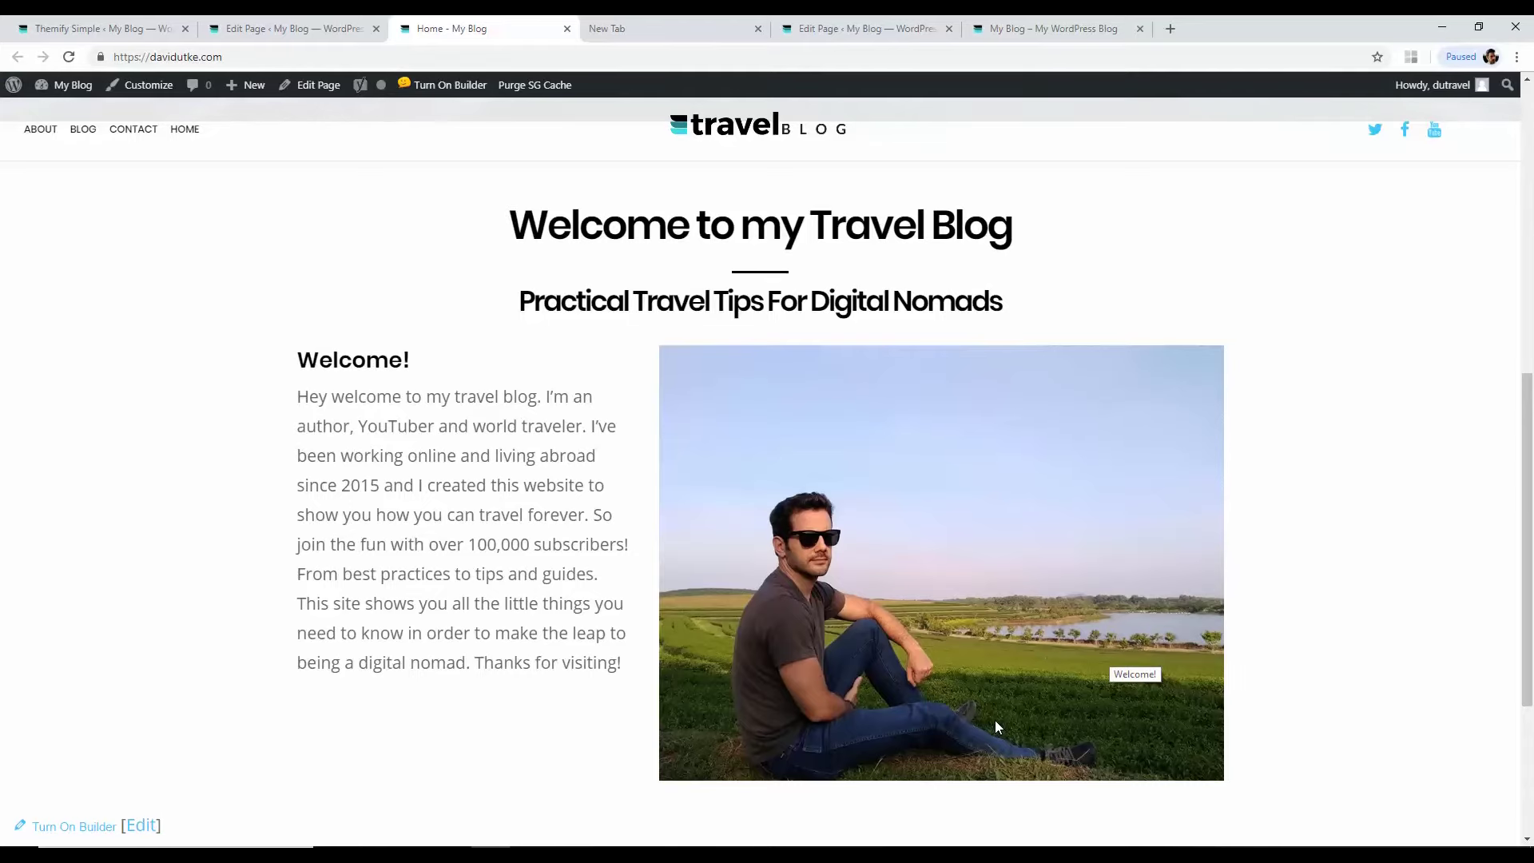
pyautogui.click(1025, 22)
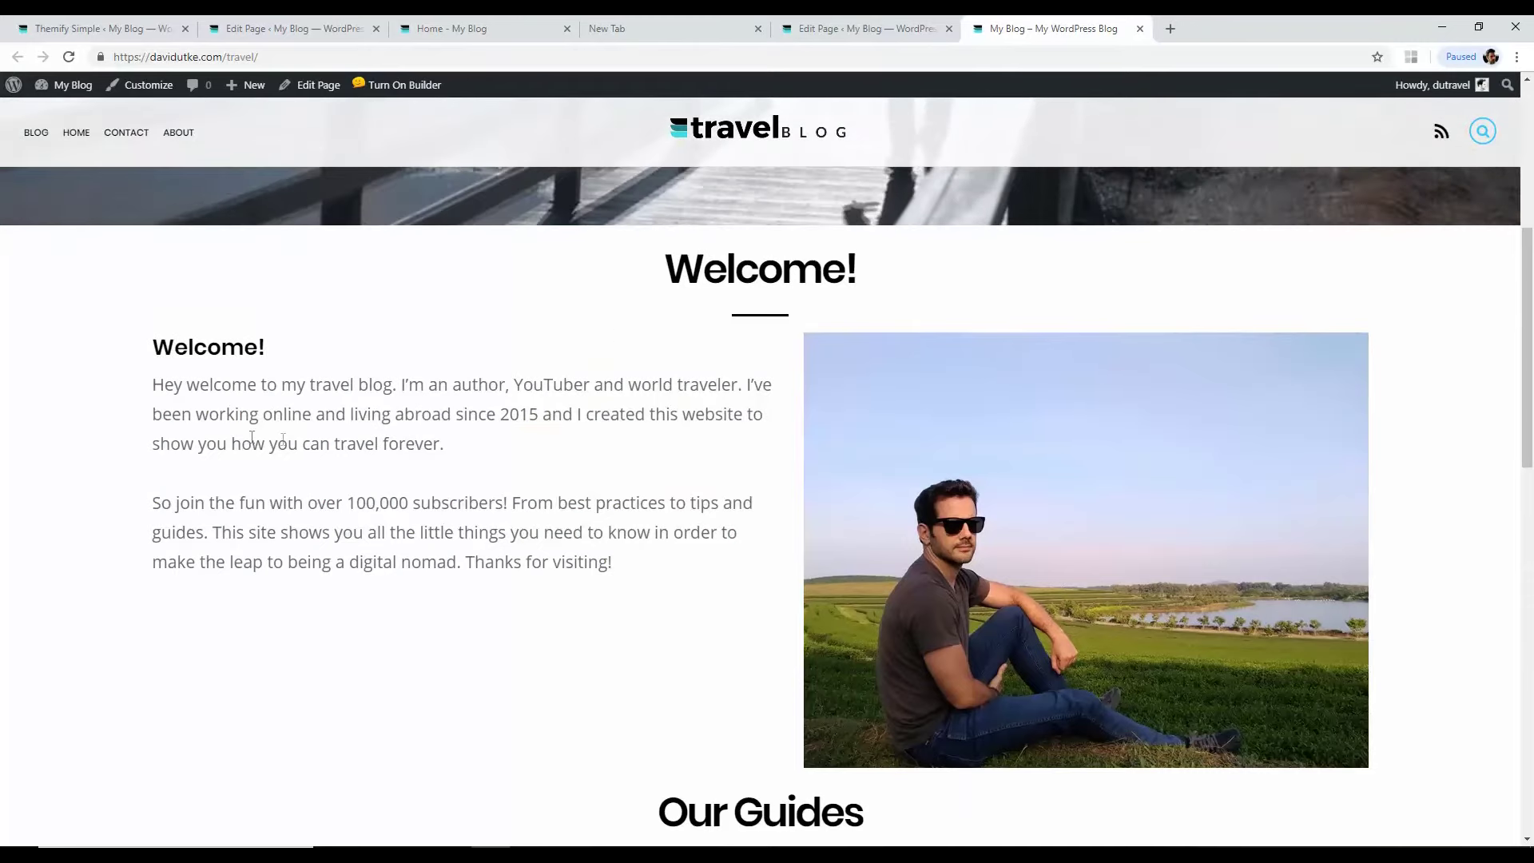
# Step: Insert "<br/><br/>" between the two paragraphs of the Image module's caption and save the builder layout
pyautogui.click(340, 29)
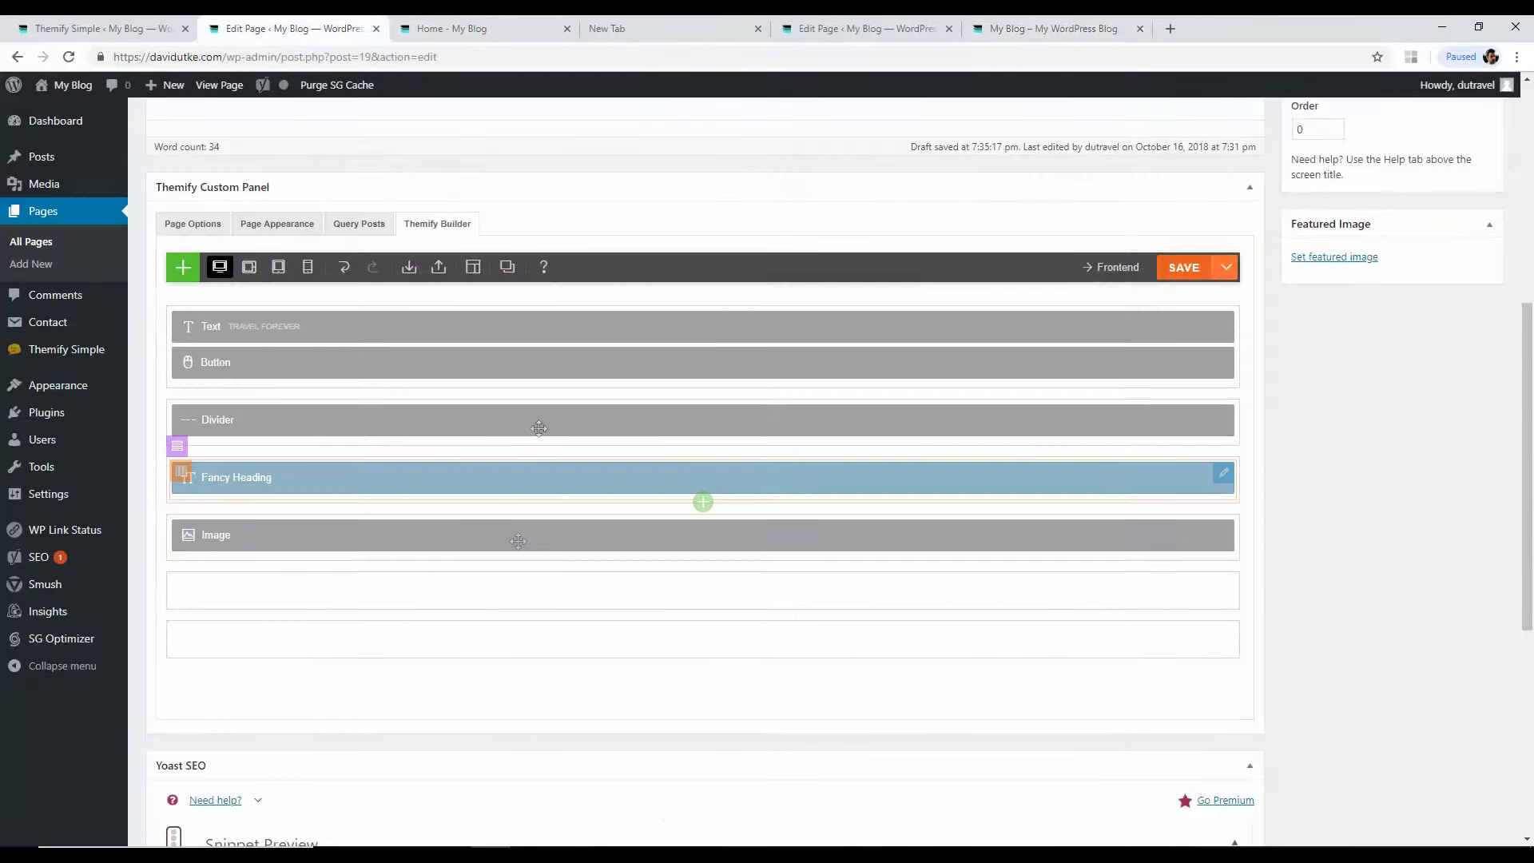
pyautogui.click(1200, 531)
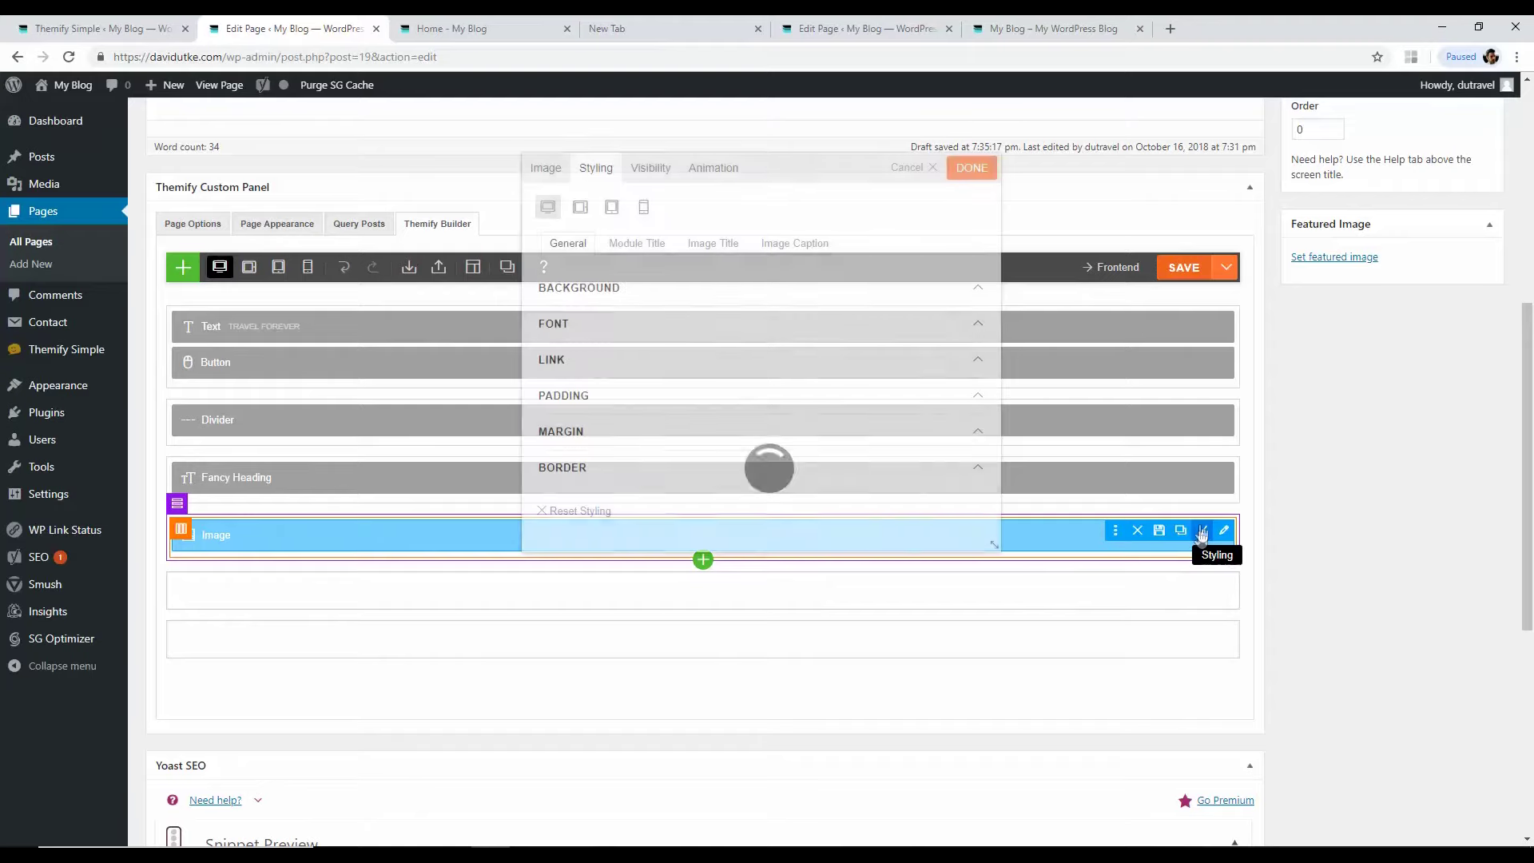
pyautogui.click(546, 169)
pyautogui.scroll(-5, 810, 376)
pyautogui.moveTo(973, 366); pyautogui.dragTo(980, 521)
pyautogui.click(783, 376)
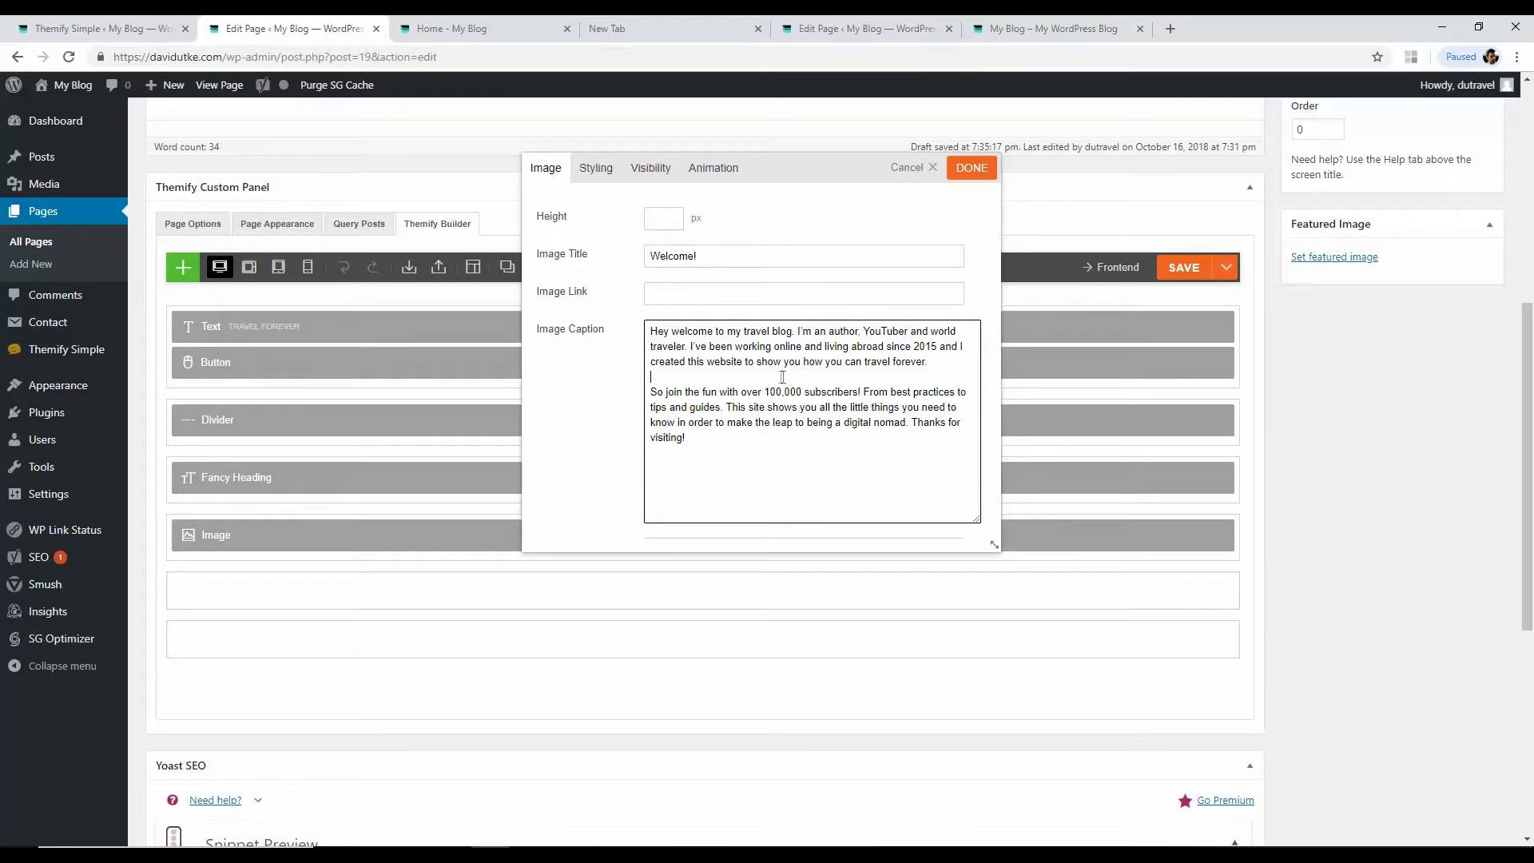
pyautogui.click(505, 24)
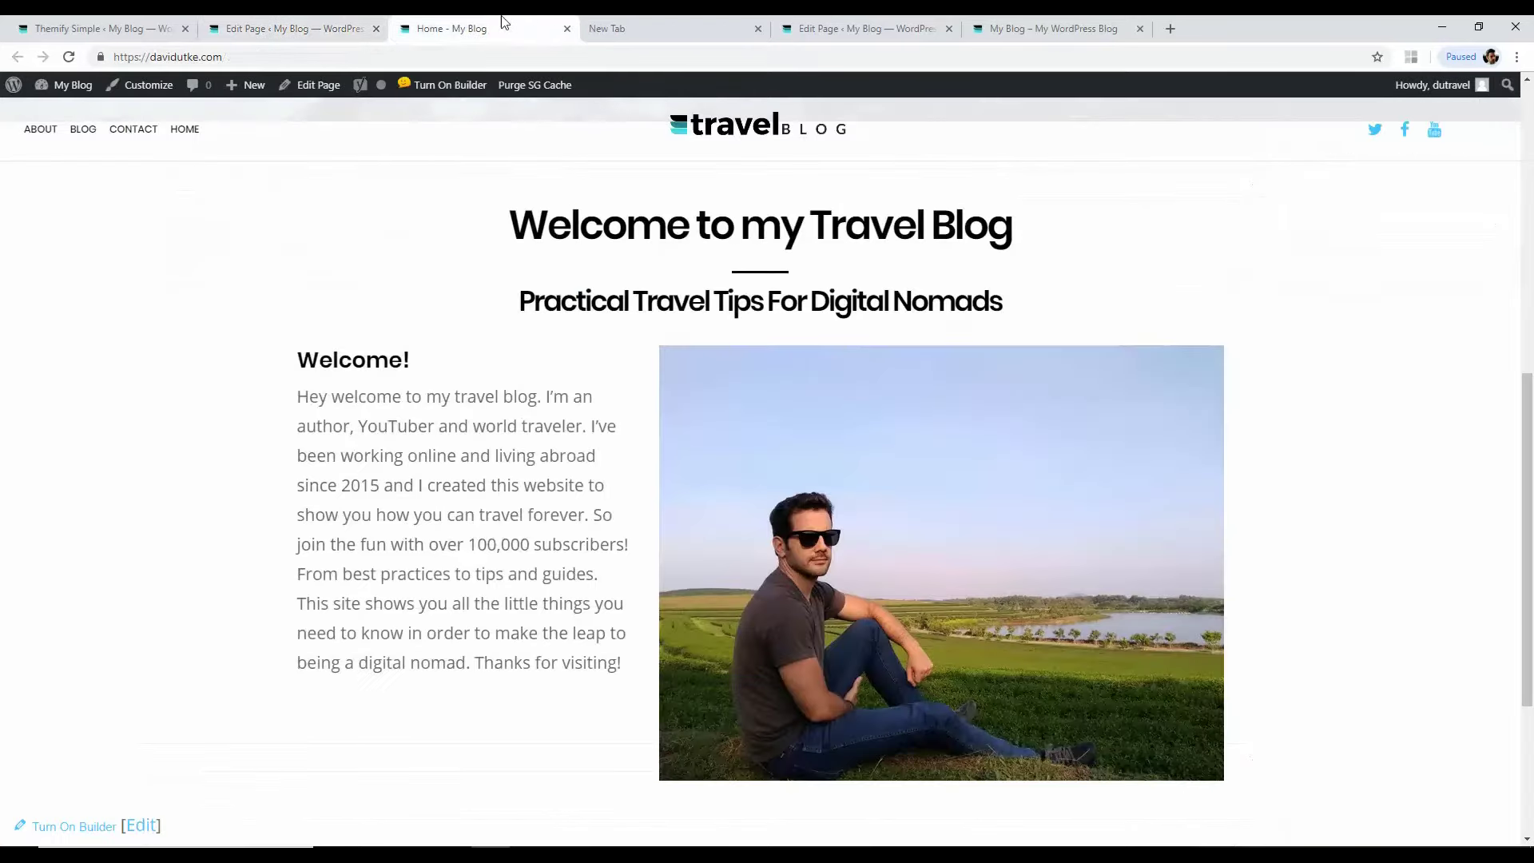
pyautogui.click(291, 28)
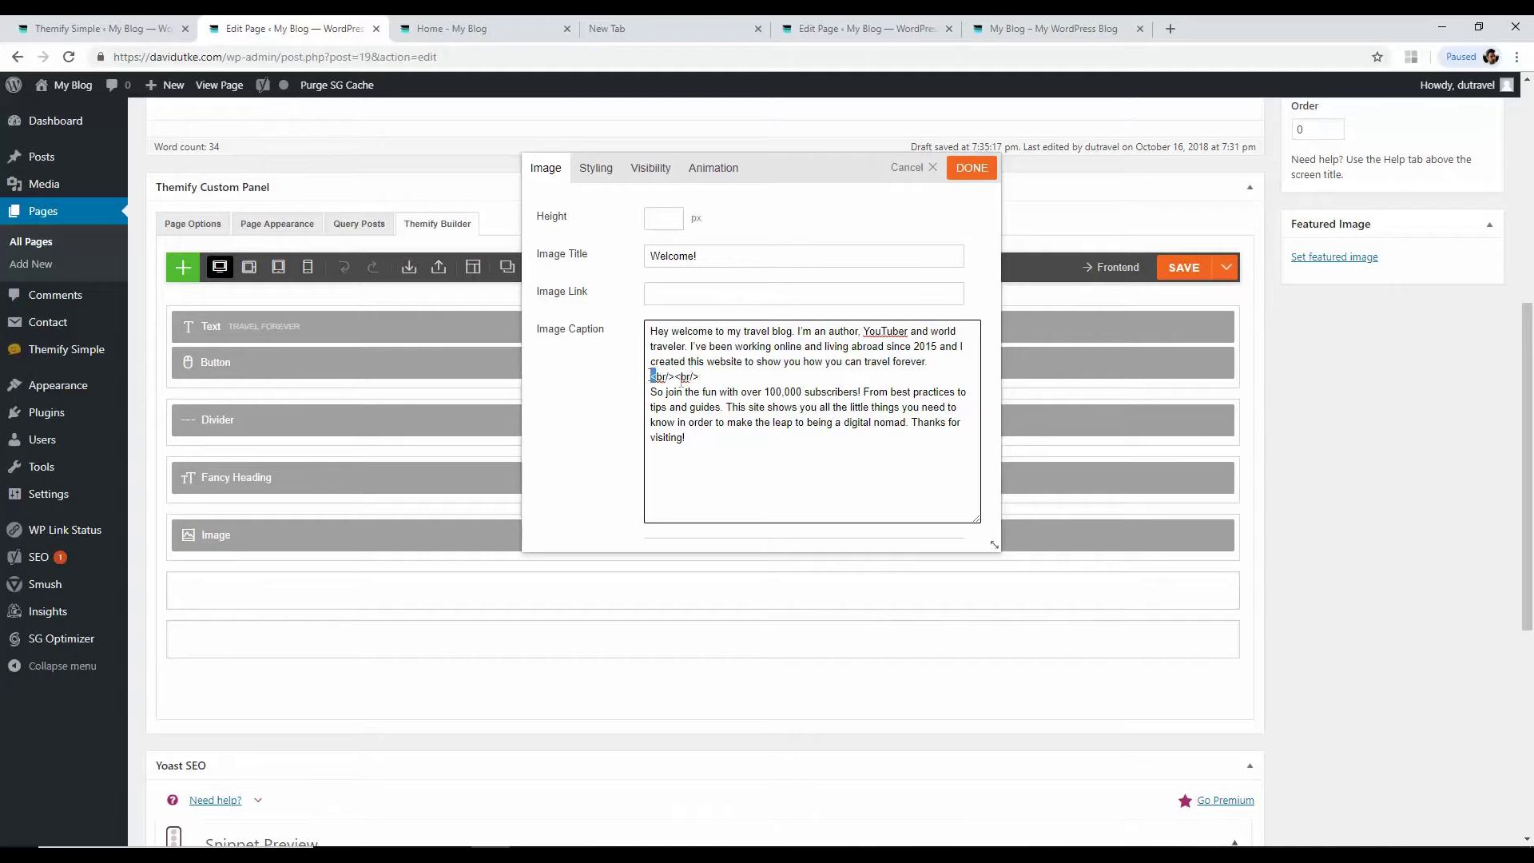
pyautogui.click(969, 171)
pyautogui.click(1182, 267)
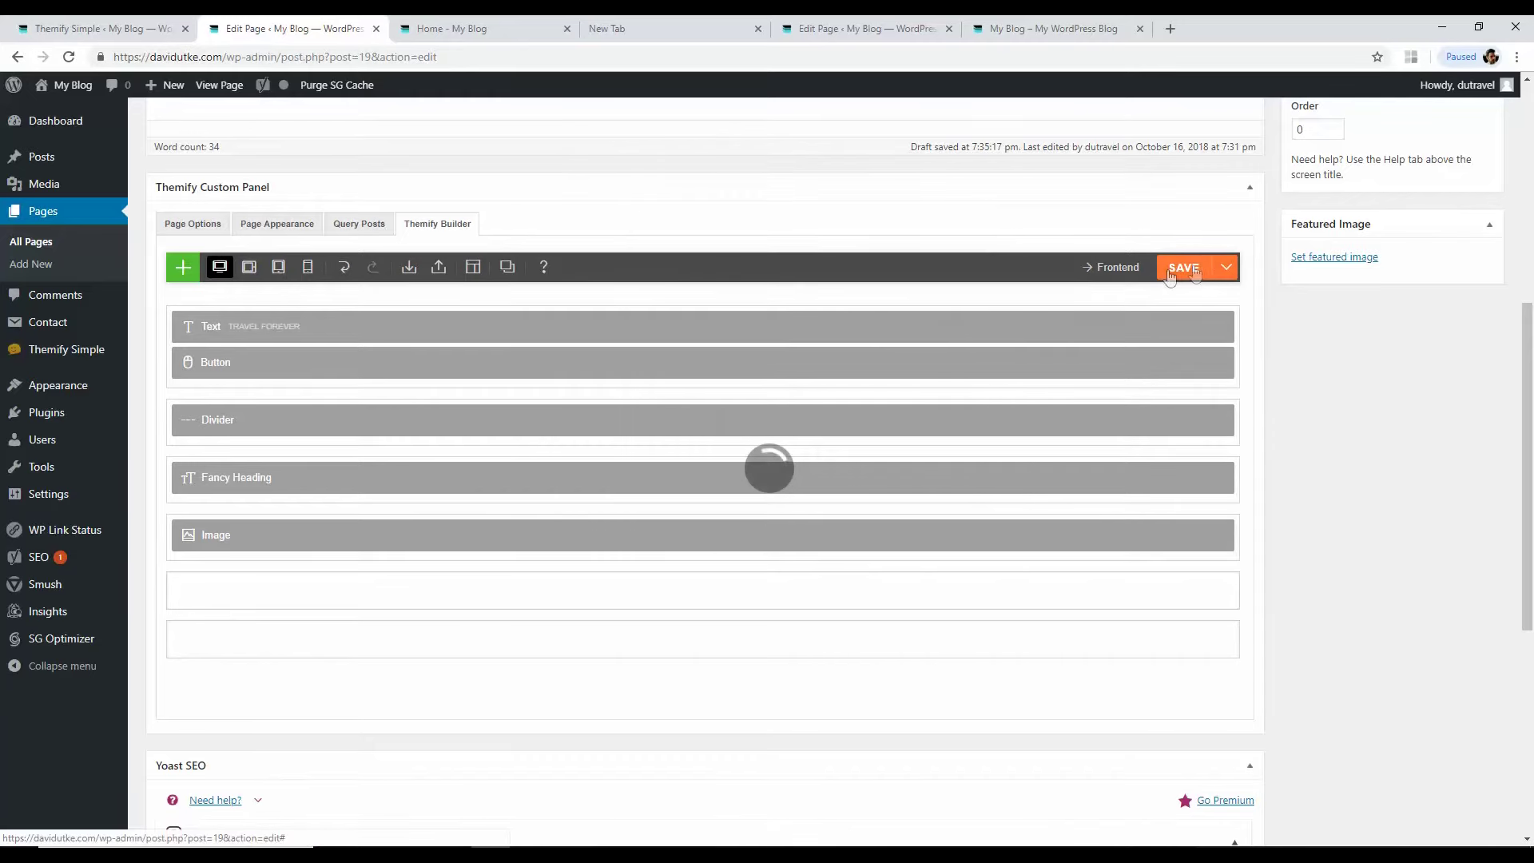
# Step: Reload the live home page and review the caption's paragraph spacing and the overall layout
pyautogui.click(495, 34)
pyautogui.click(69, 57)
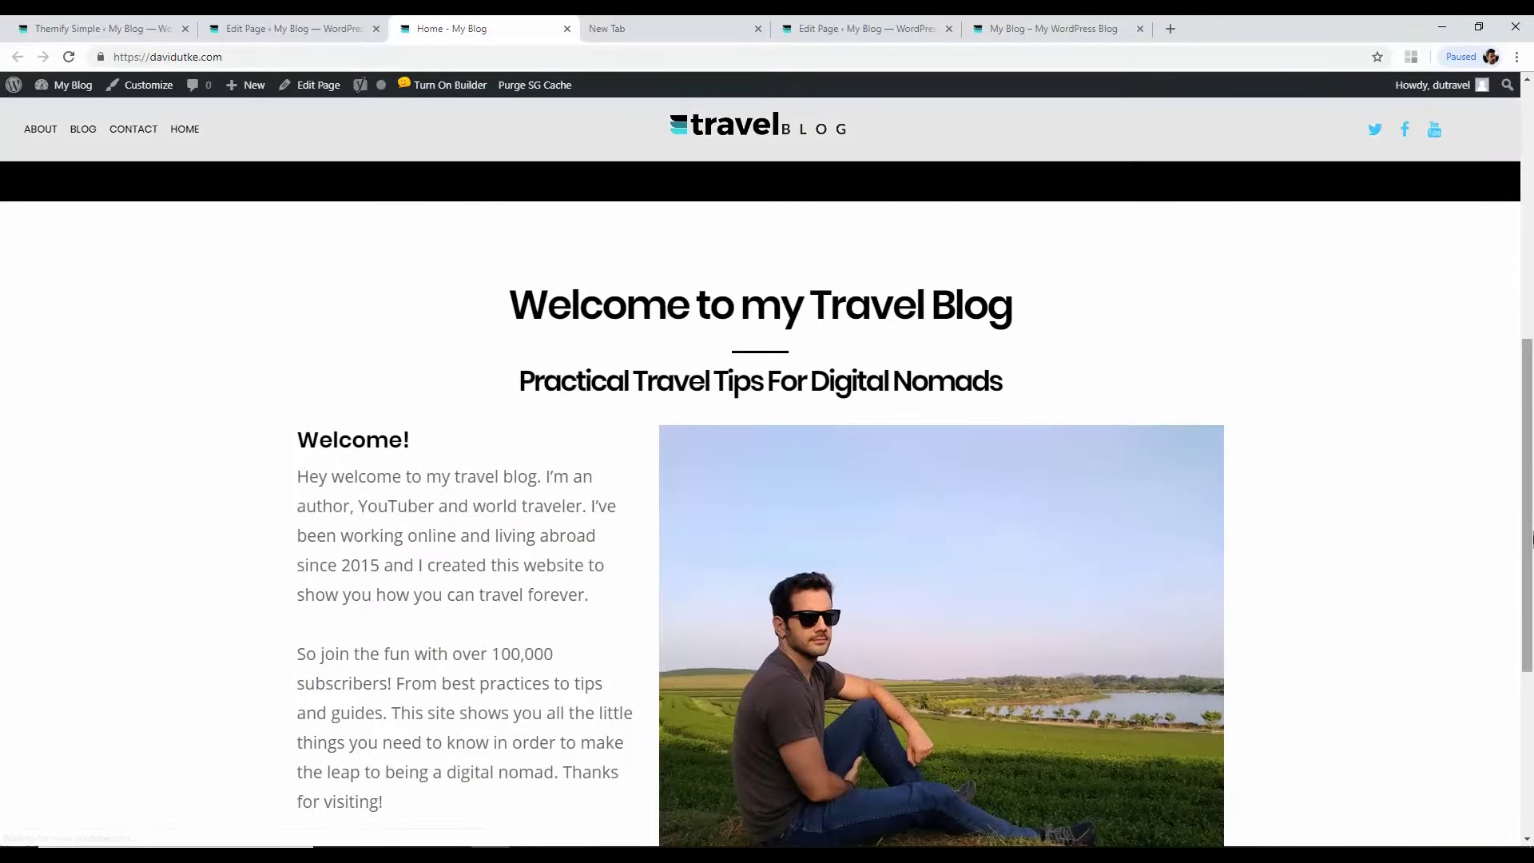
pyautogui.scroll(6, 1530, 339)
pyautogui.scroll(5, 1287, 266)
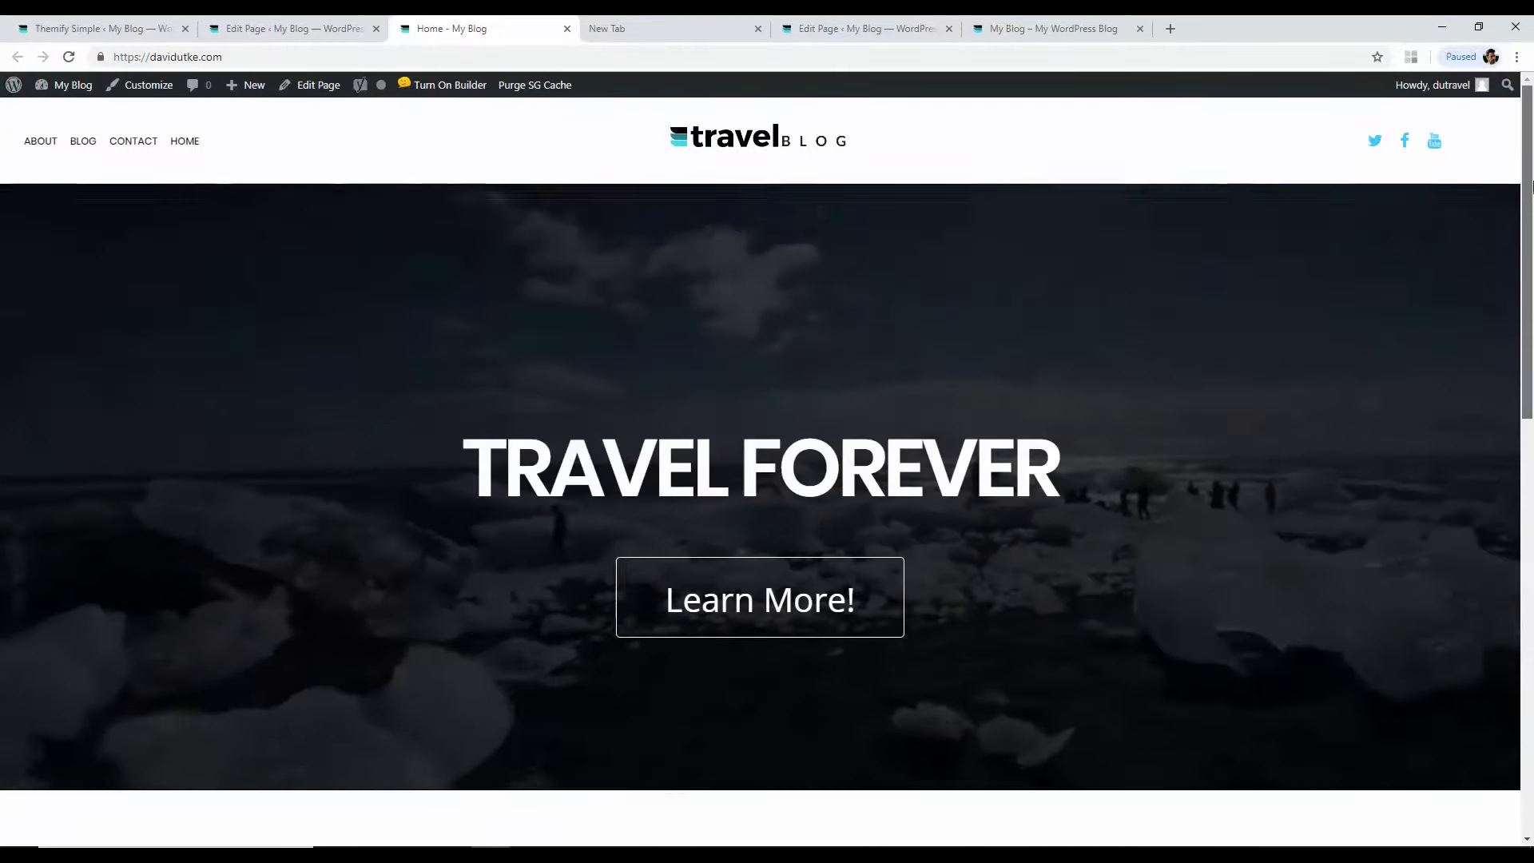
pyautogui.moveTo(1532, 186); pyautogui.dragTo(1532, 518)
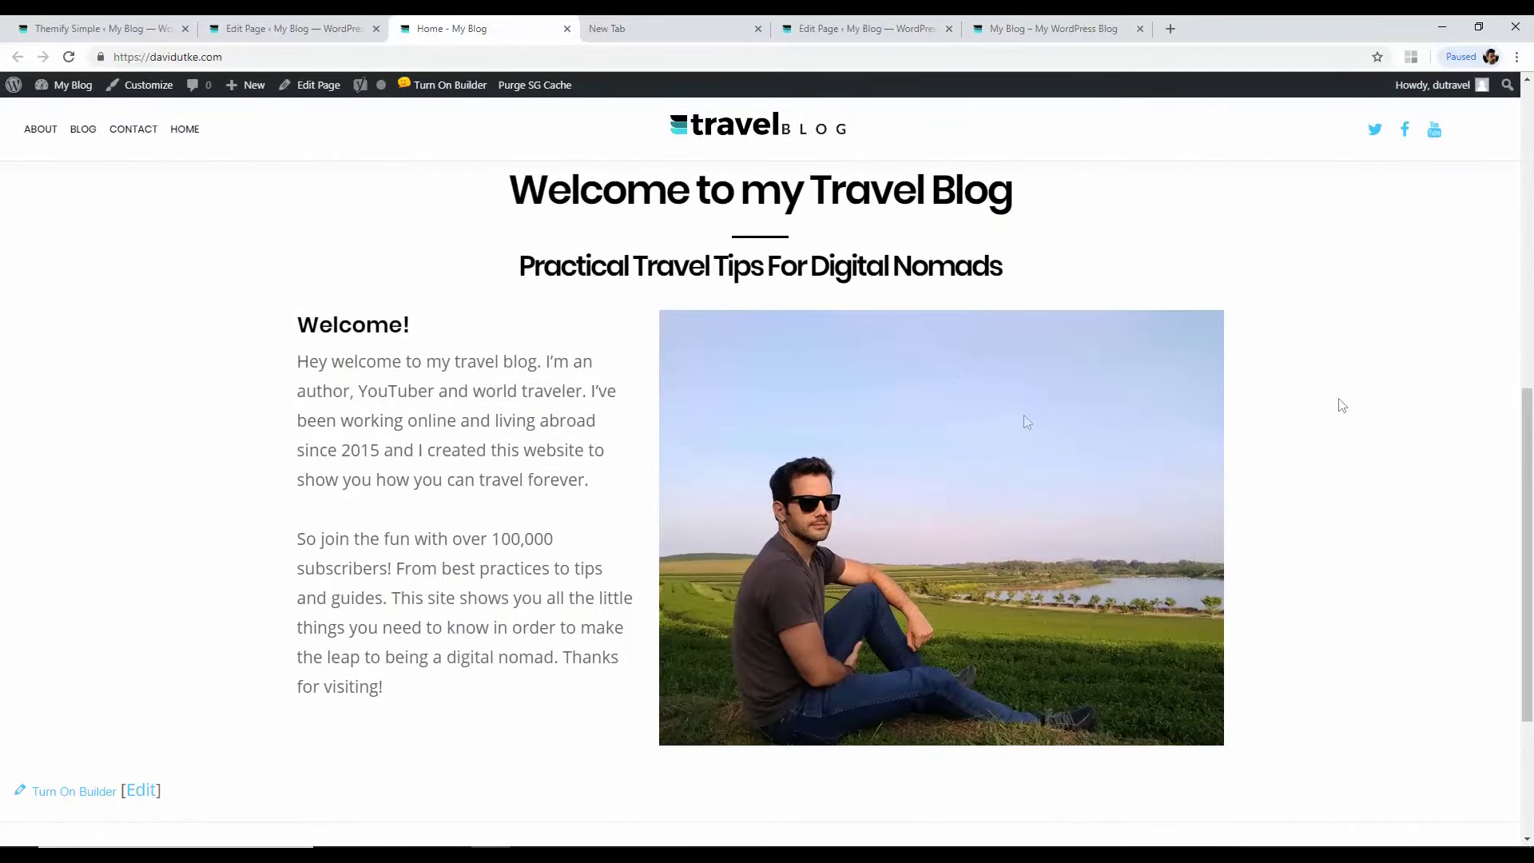
pyautogui.moveTo(1531, 524); pyautogui.dragTo(1532, 461)
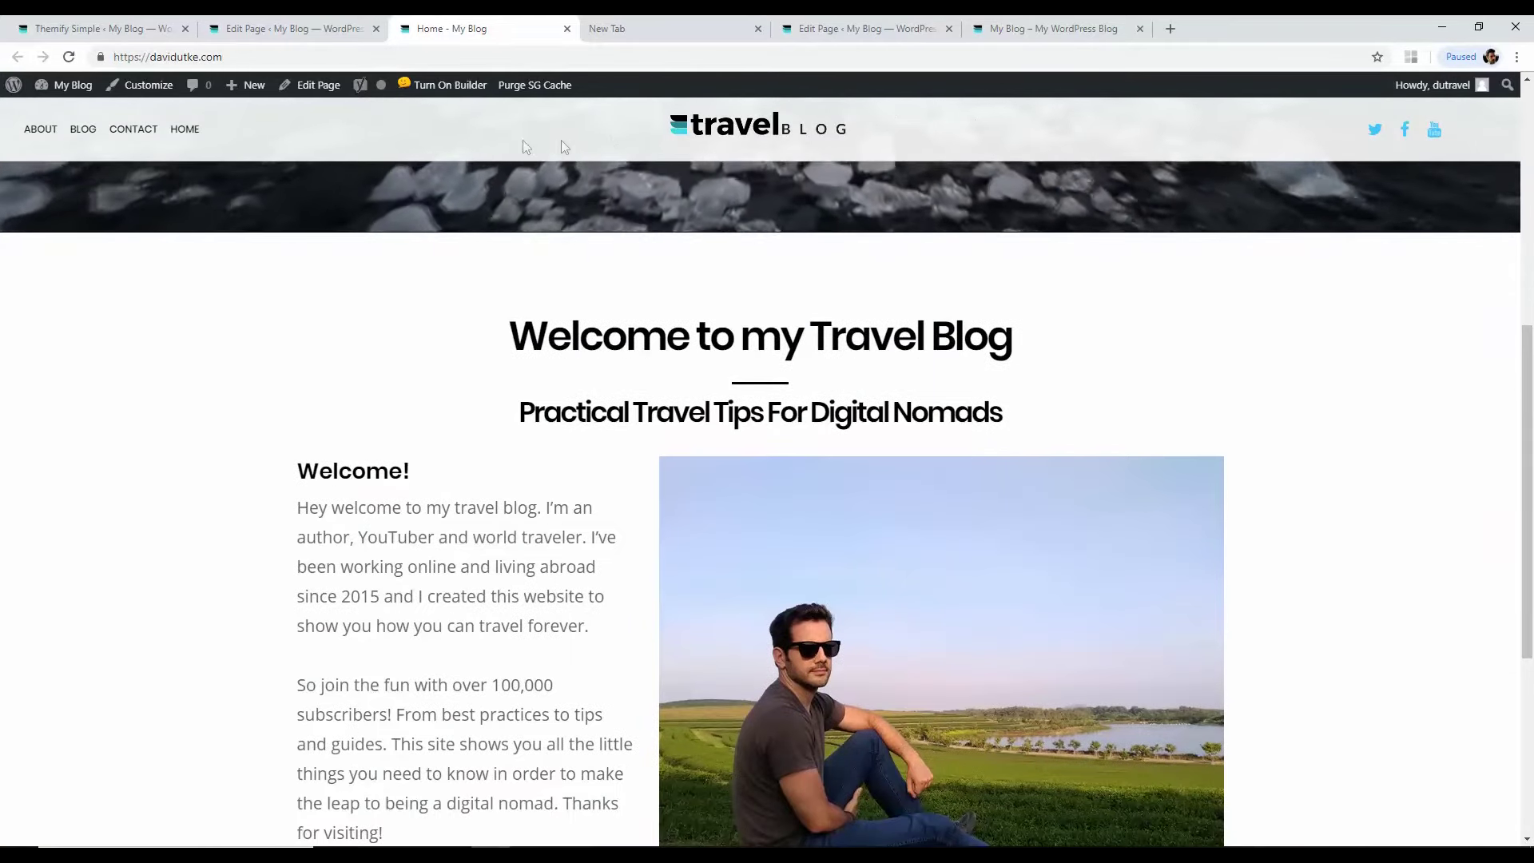
# Step: Examine the home page's header background options in its Page Appearance settings and compare them with the live header
pyautogui.click(303, 24)
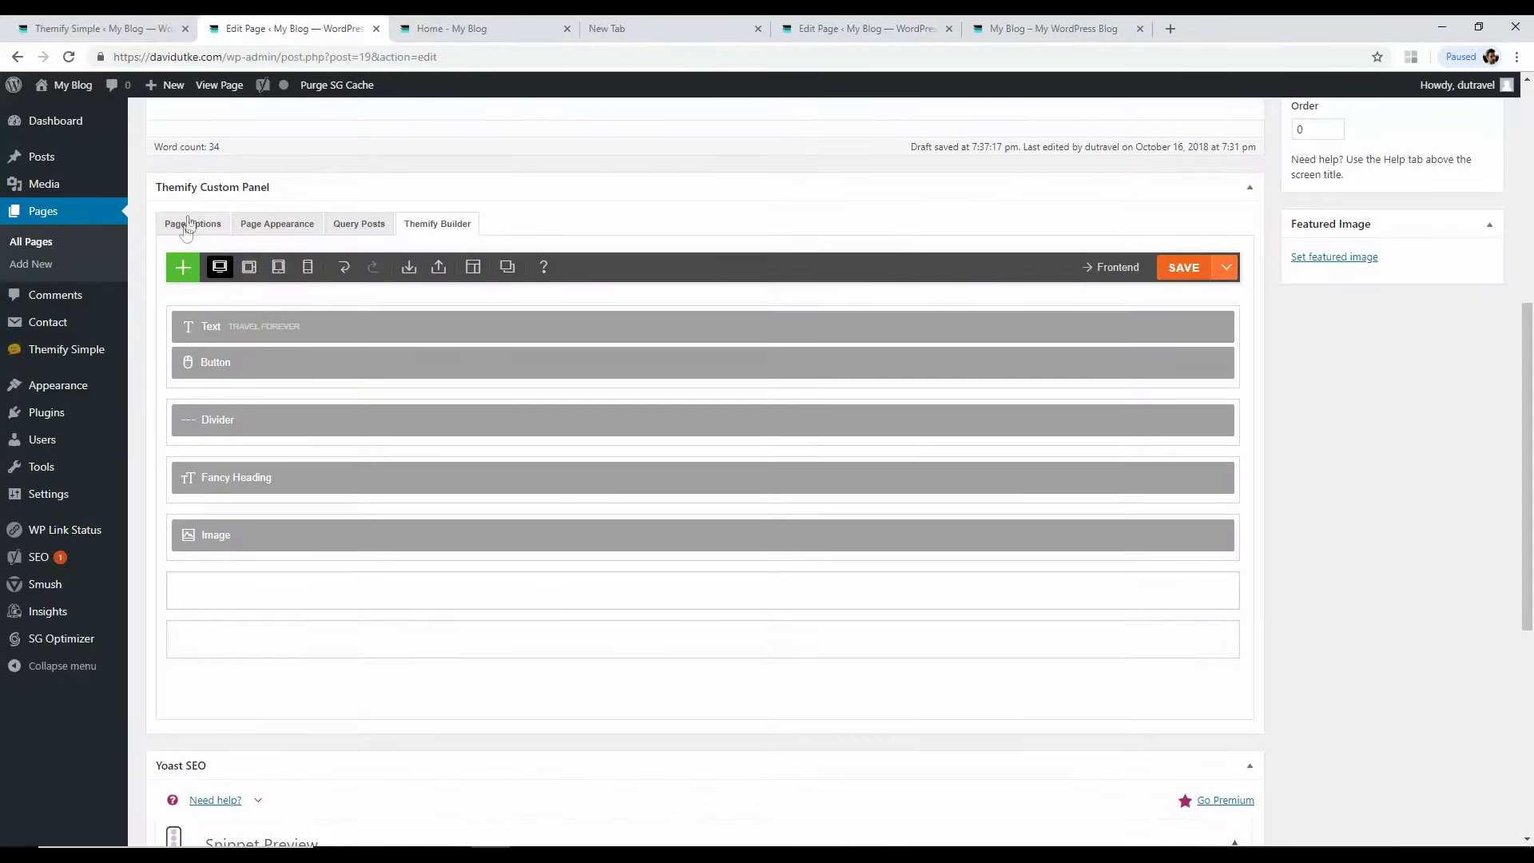
pyautogui.click(188, 225)
pyautogui.click(271, 225)
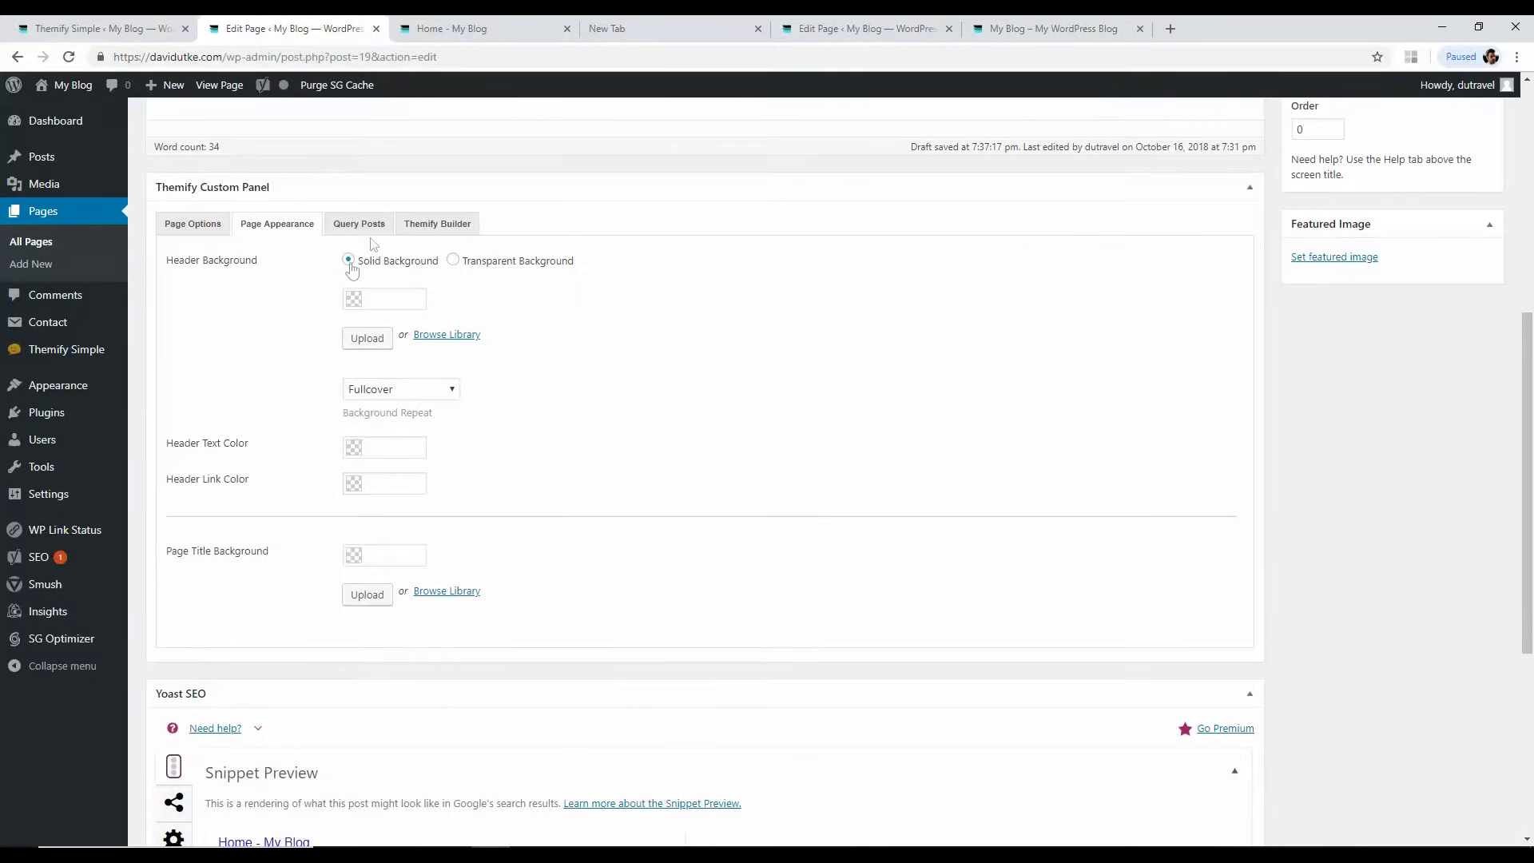
pyautogui.click(443, 30)
pyautogui.scroll(7, 1017, 184)
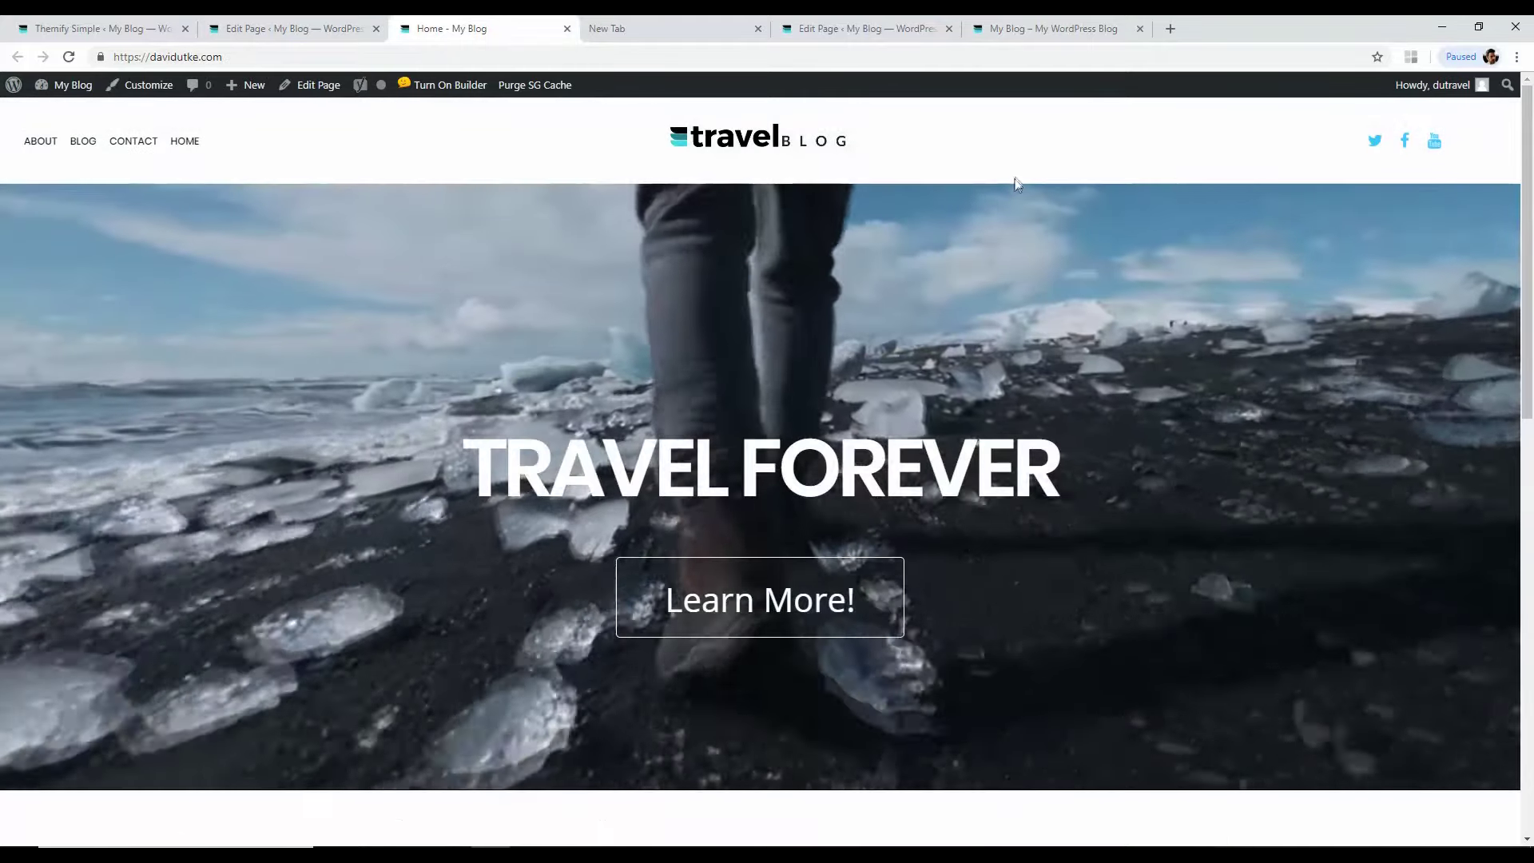
pyautogui.scroll(-5, 1017, 184)
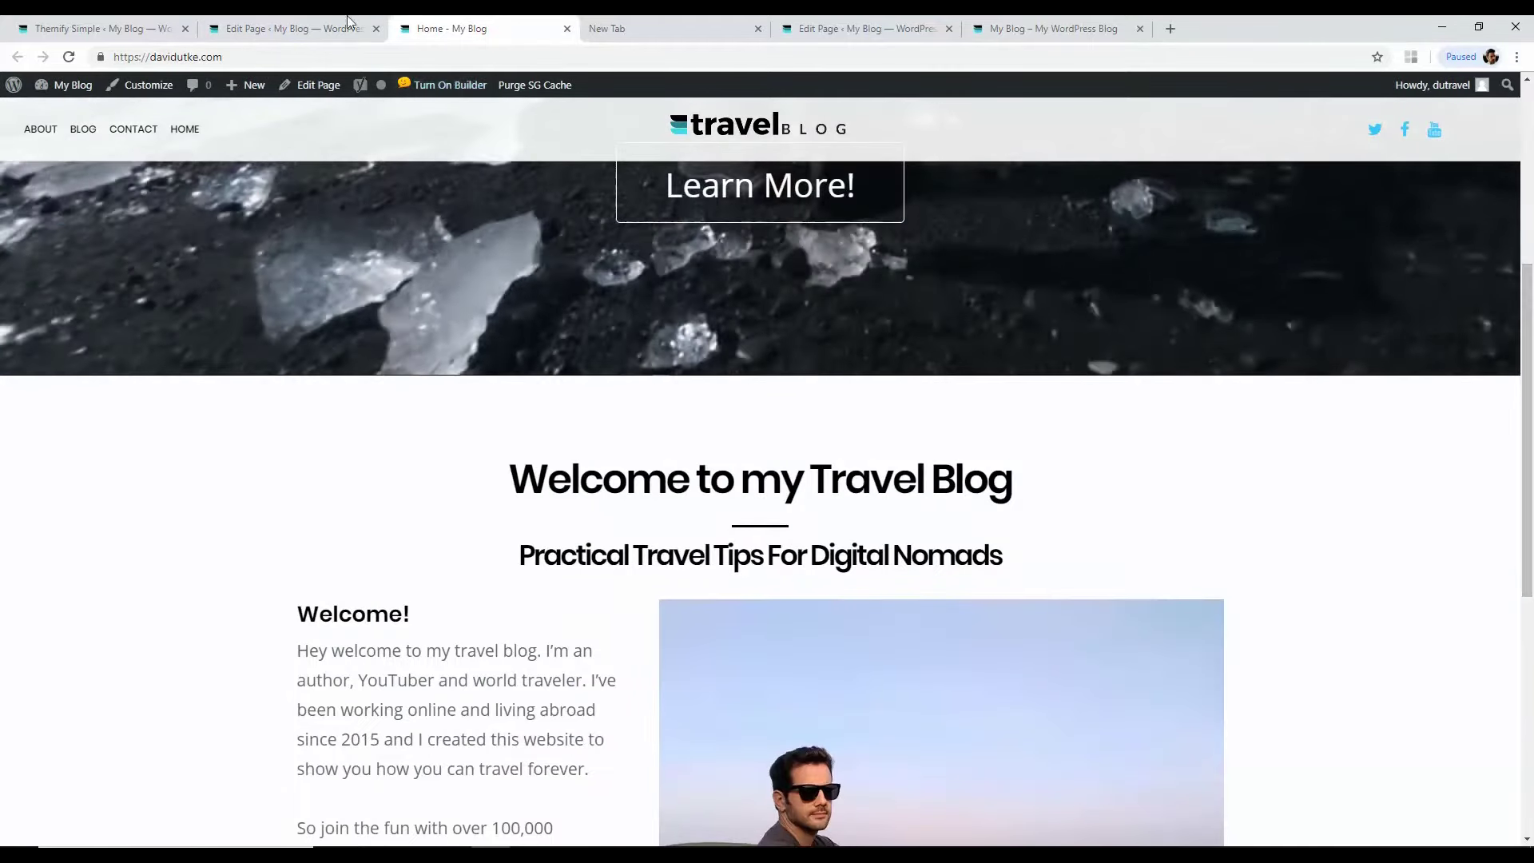
pyautogui.click(348, 24)
pyautogui.hotkey('ctrl', 'Tab')
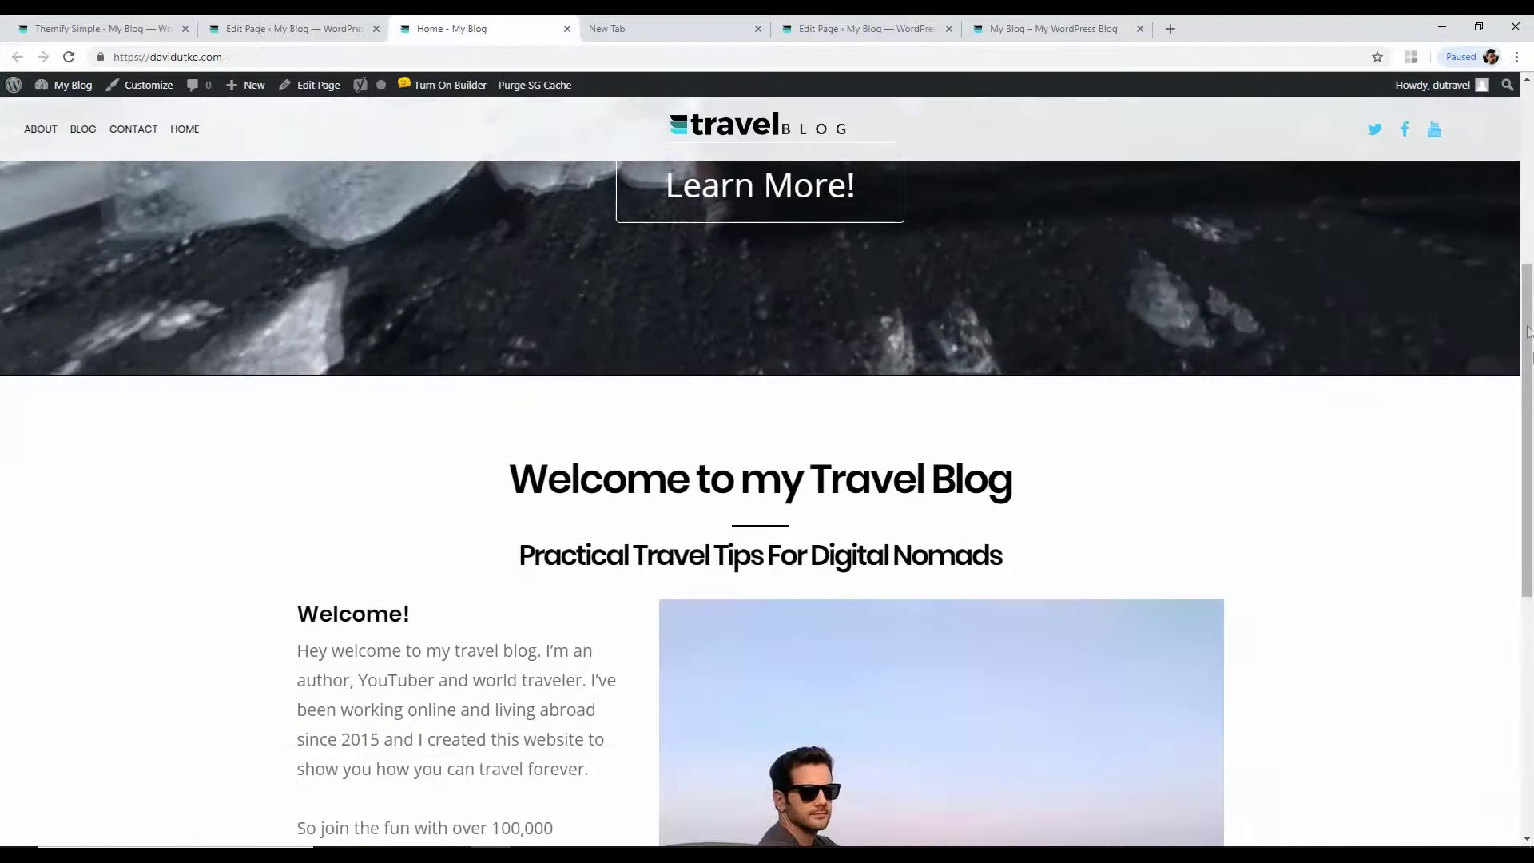
pyautogui.scroll(5, 1528, 332)
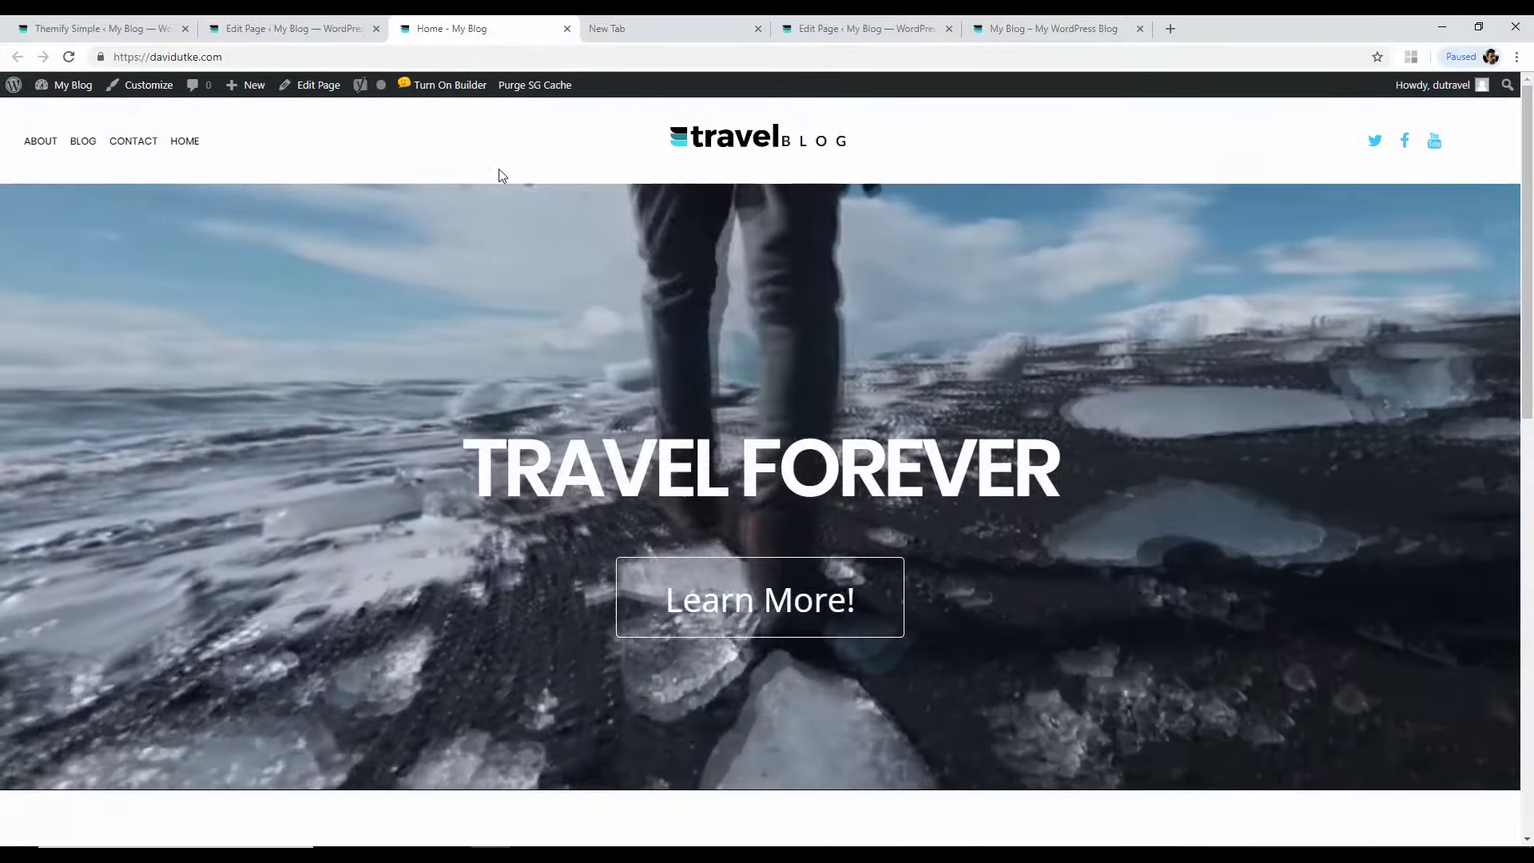
# Step: Compare the home page's welcome section with the reference travel page, continuing to its "Our Guides" section
pyautogui.scroll(-6, 1529, 489)
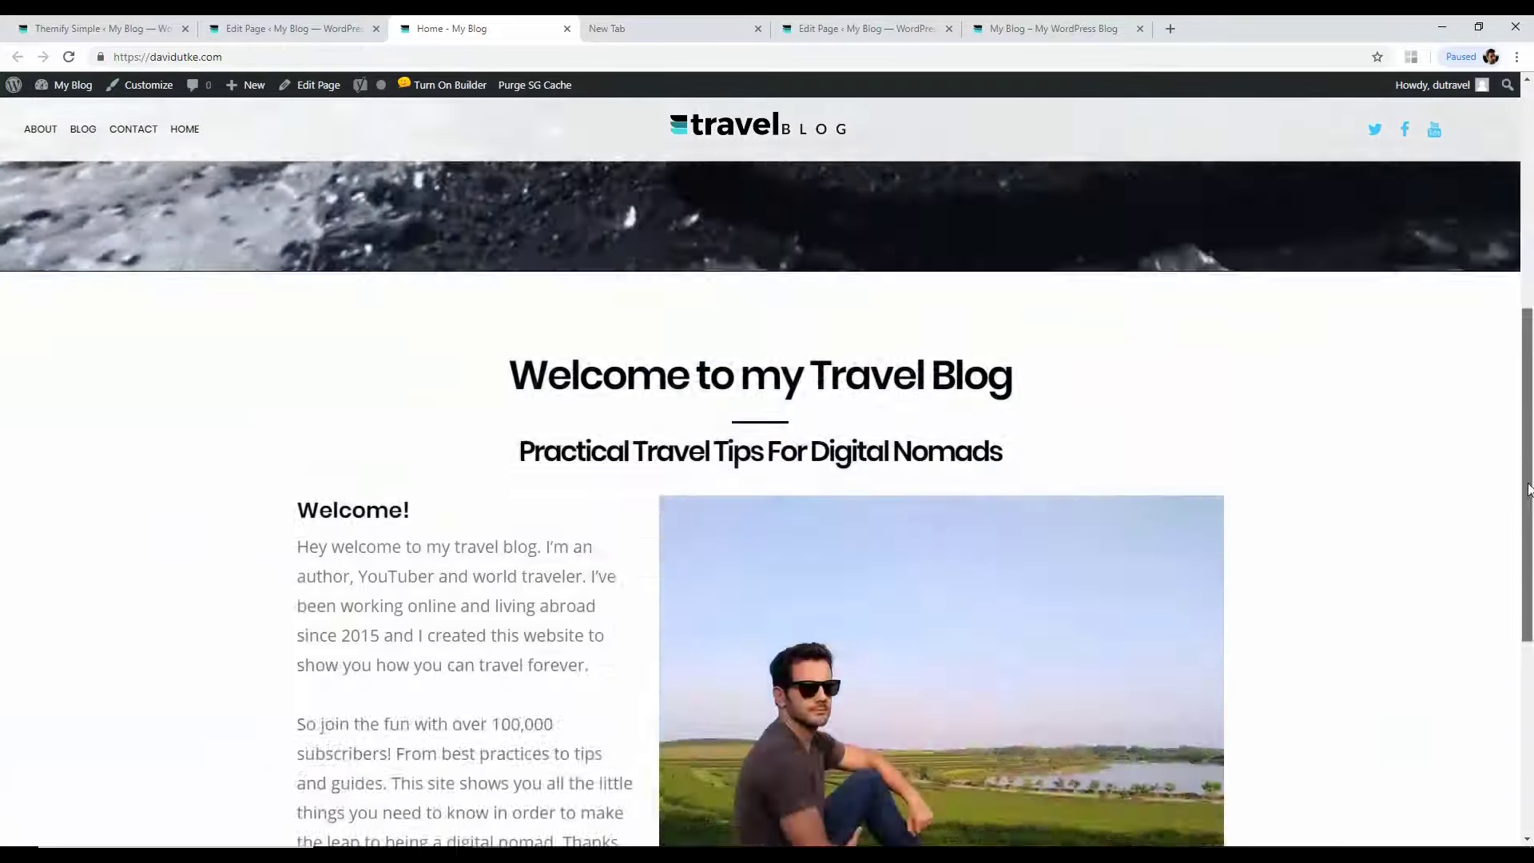
pyautogui.moveTo(1528, 489); pyautogui.dragTo(1531, 548)
pyautogui.click(1133, 20)
pyautogui.scroll(3, 1377, 239)
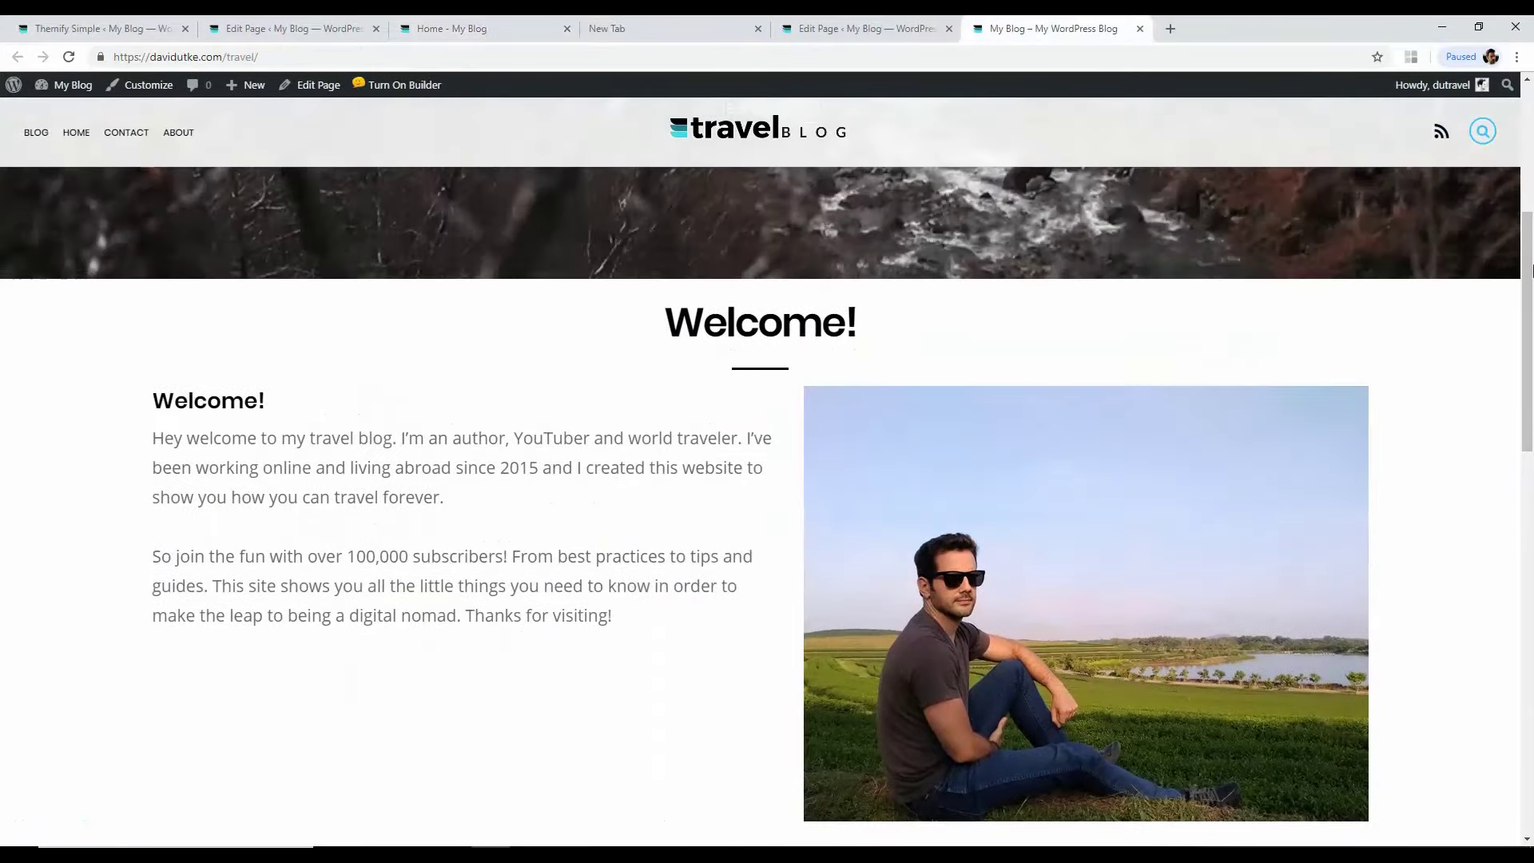
pyautogui.scroll(-6, 1454, 480)
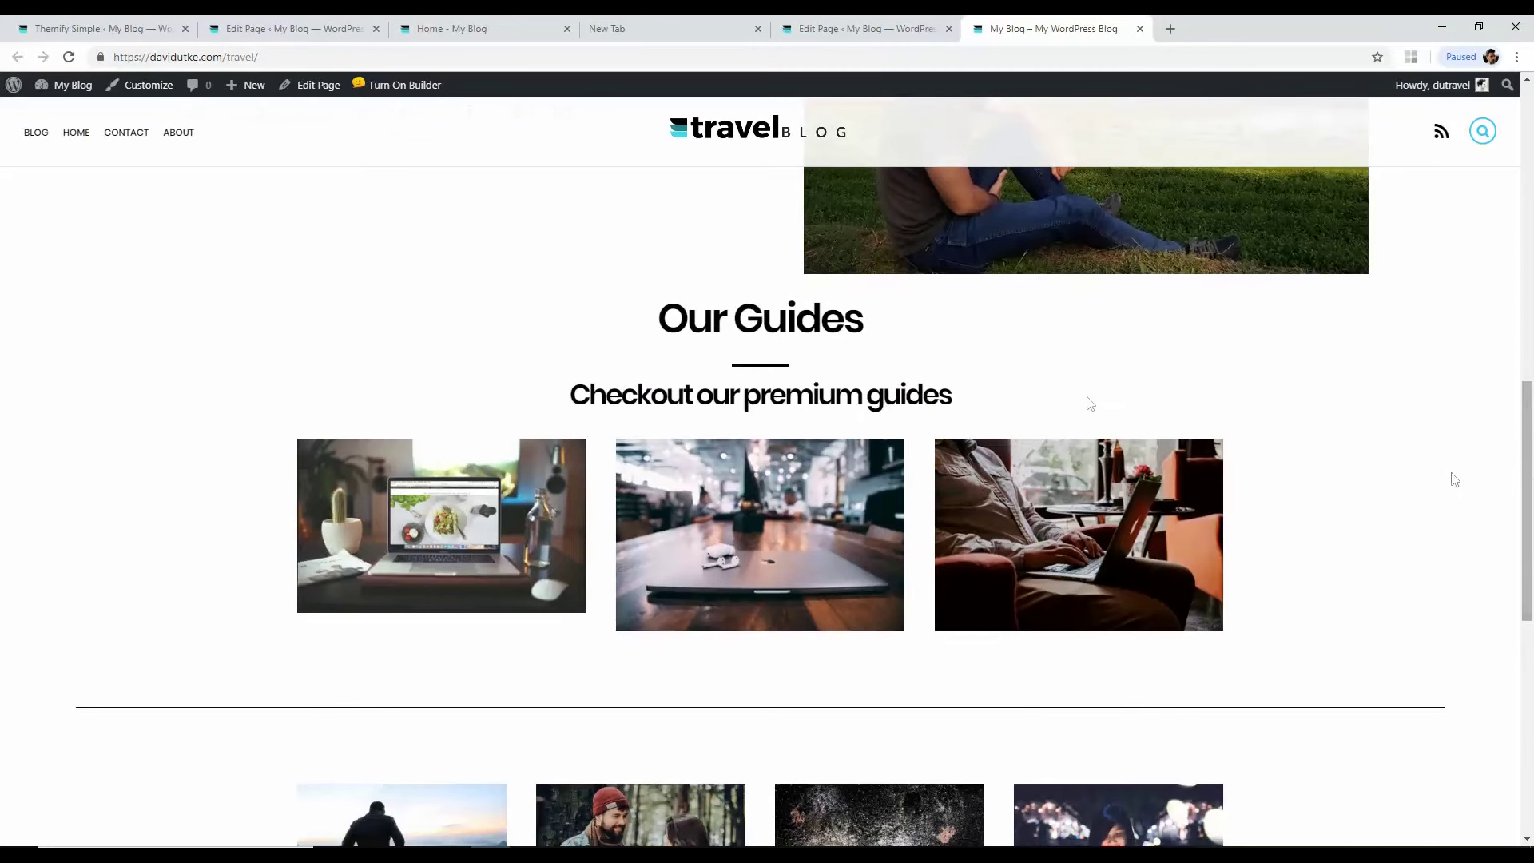
# Step: Examine the "Our Guides" images on the reference travel page by opening the first two images' videos and closing them again
pyautogui.click(461, 497)
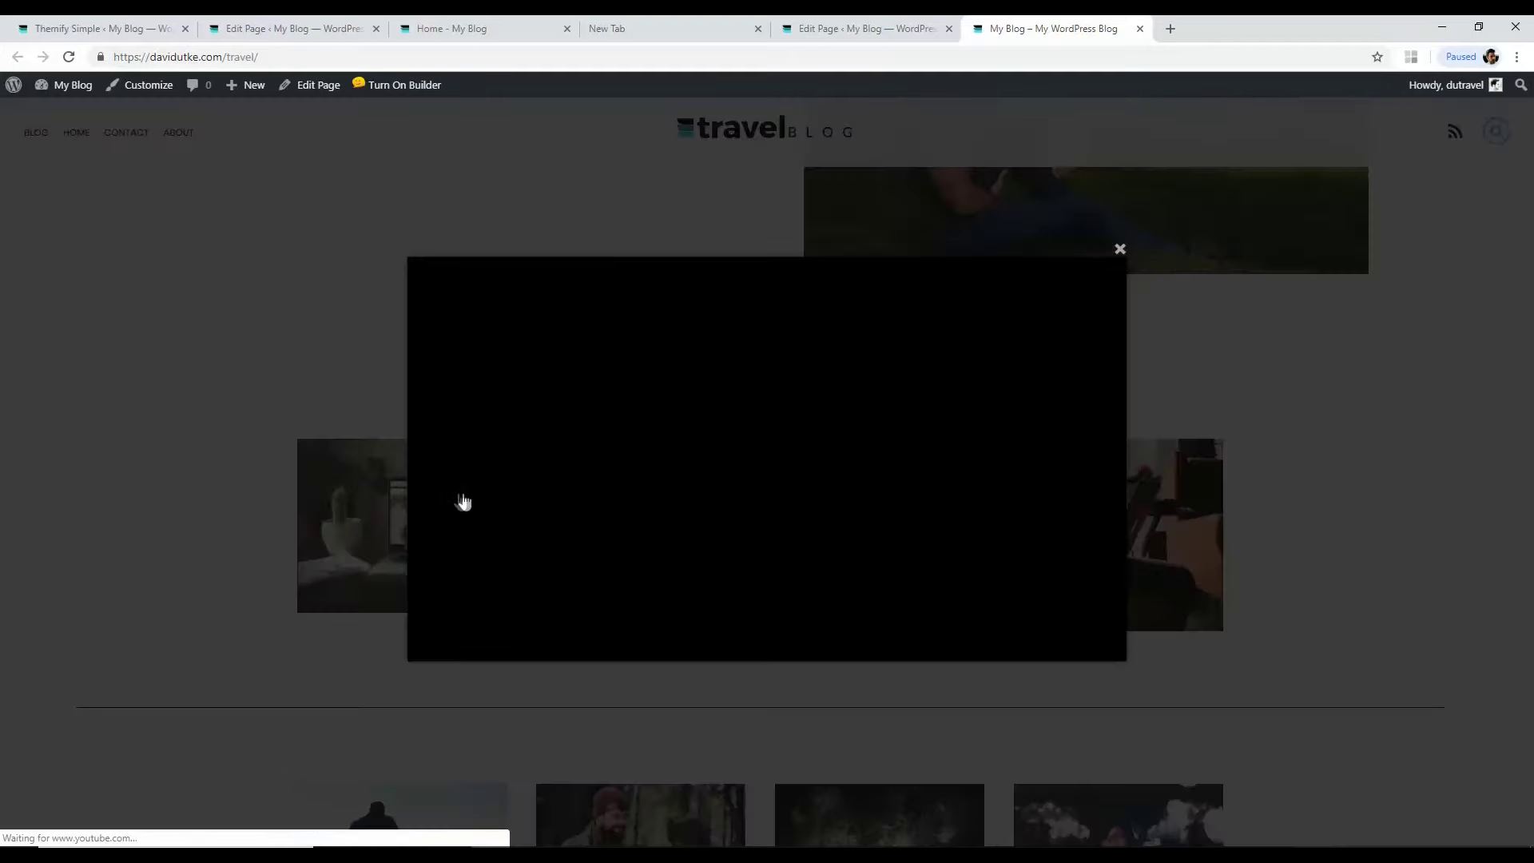
pyautogui.click(1119, 248)
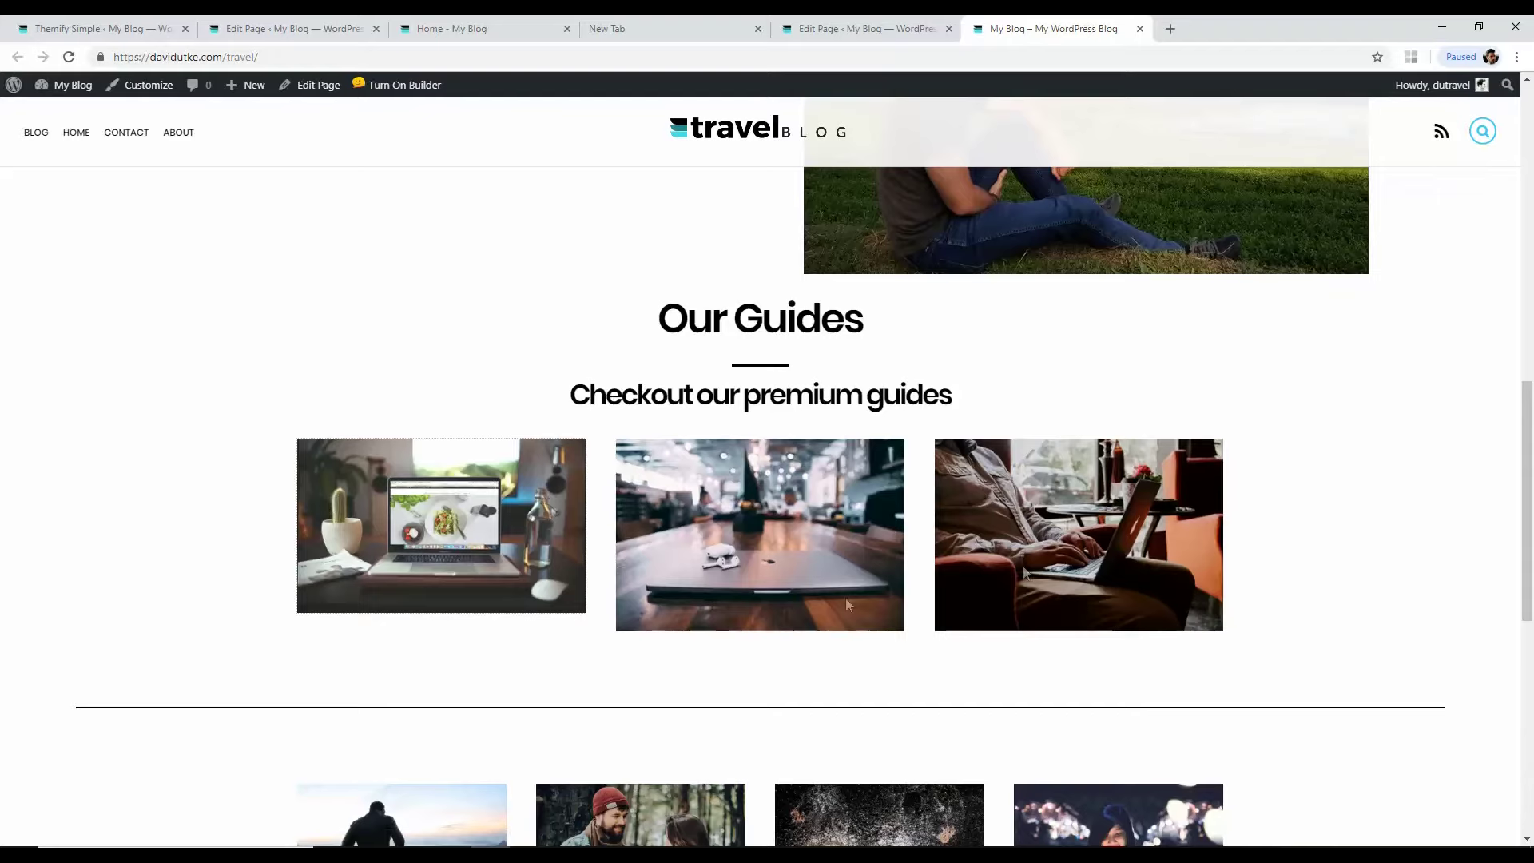
pyautogui.click(795, 540)
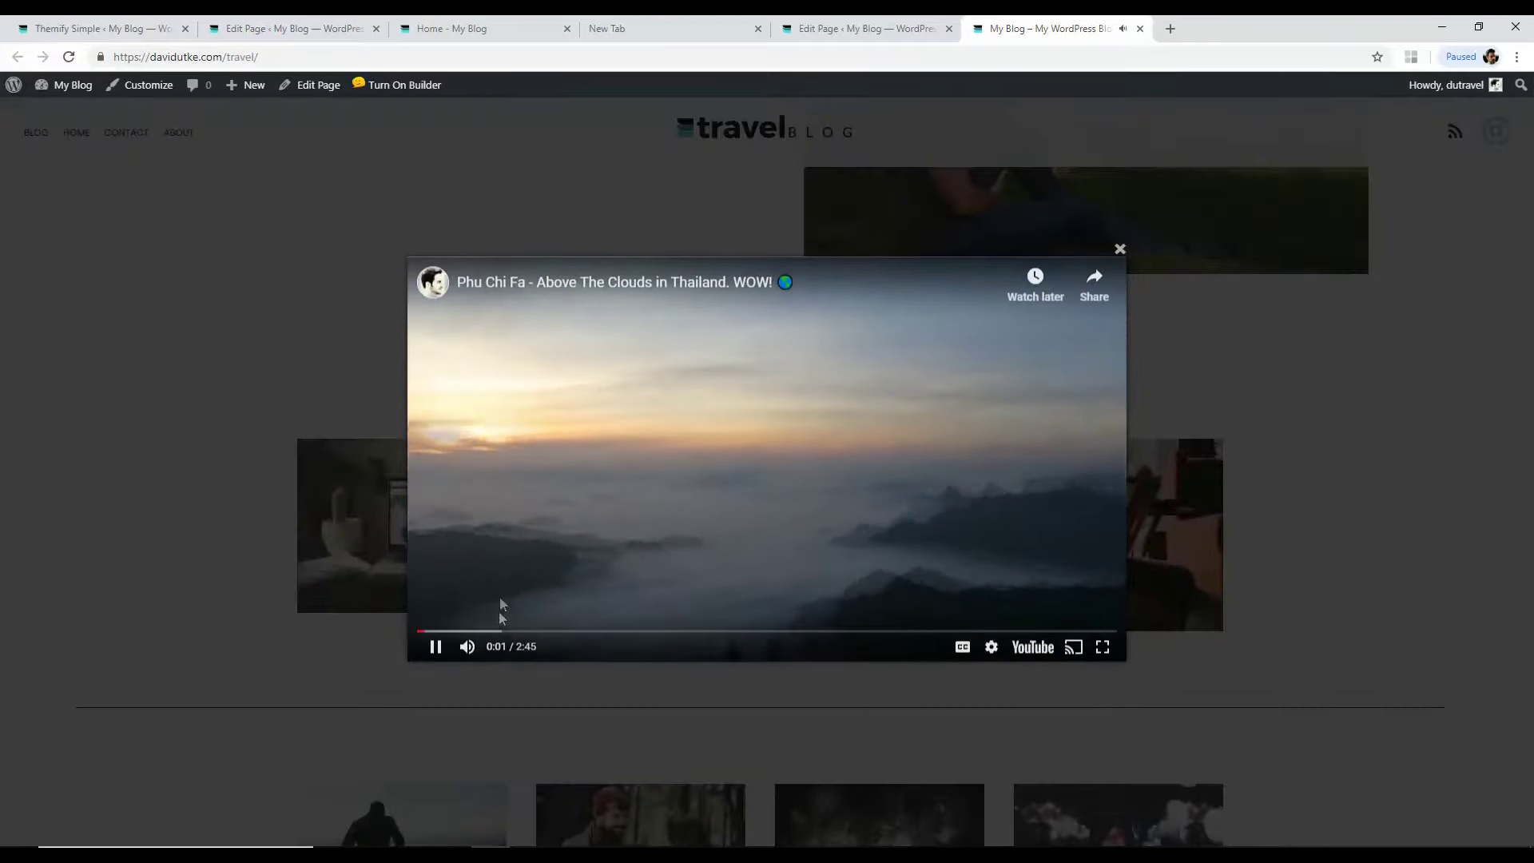
pyautogui.click(495, 631)
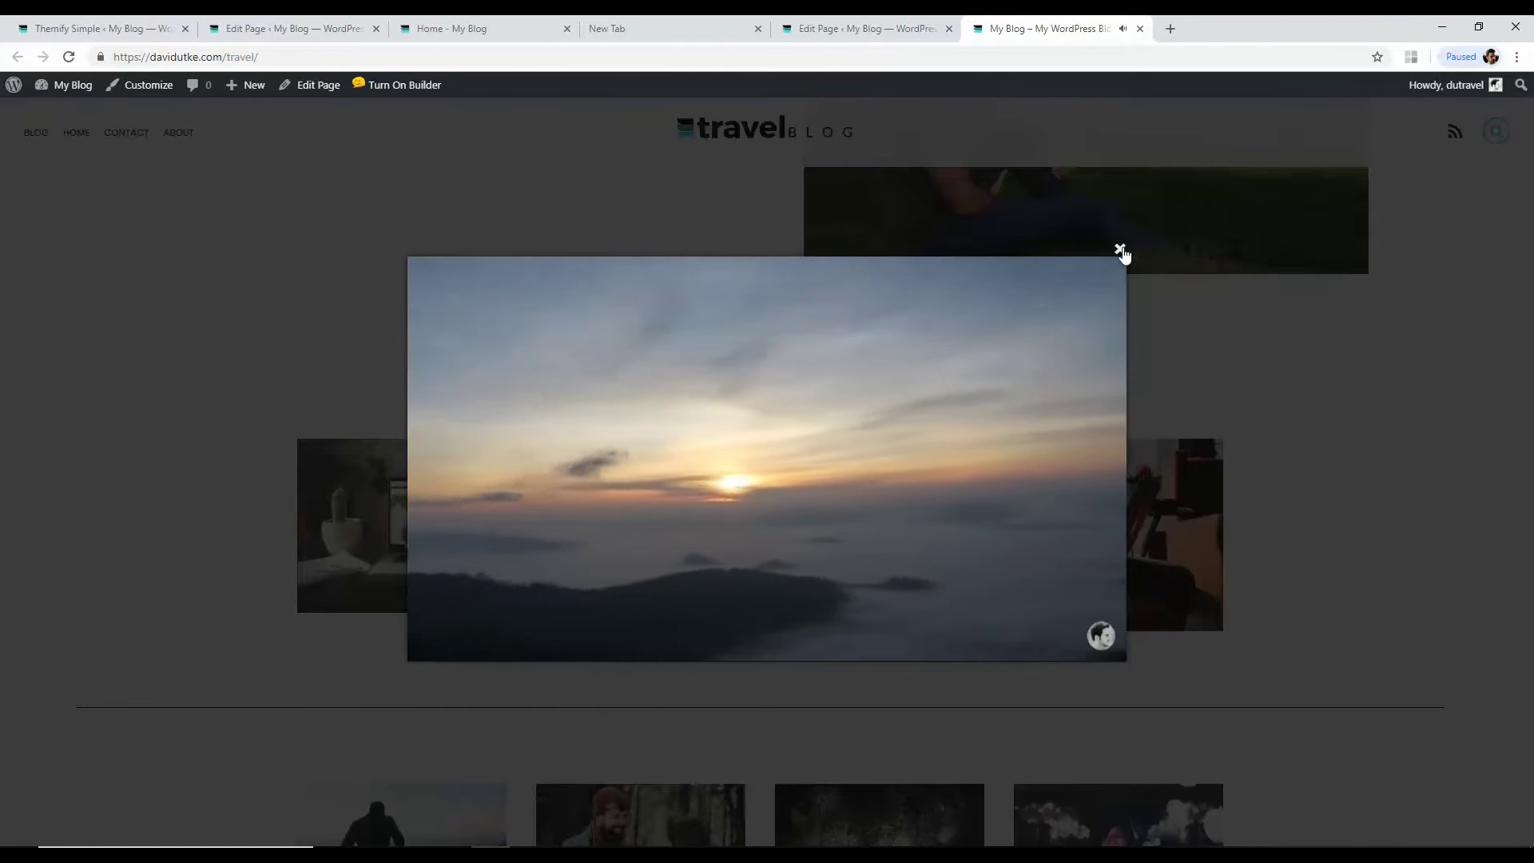
pyautogui.click(1121, 248)
pyautogui.scroll(-1, 1011, 442)
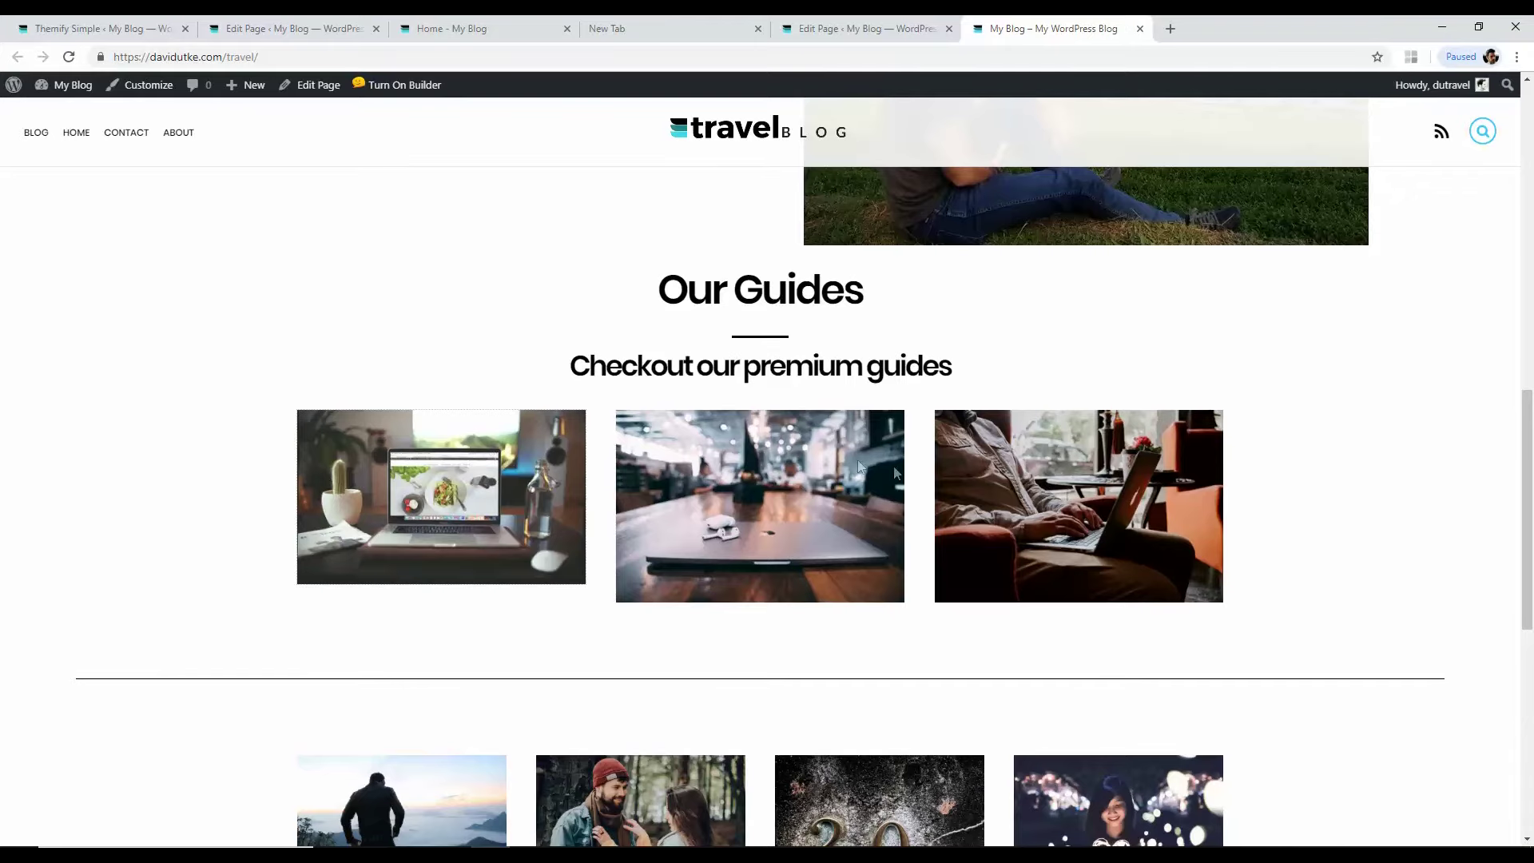
# Step: Return to the home page's editor and open its Themify Builder layout
pyautogui.click(294, 28)
pyautogui.click(135, 24)
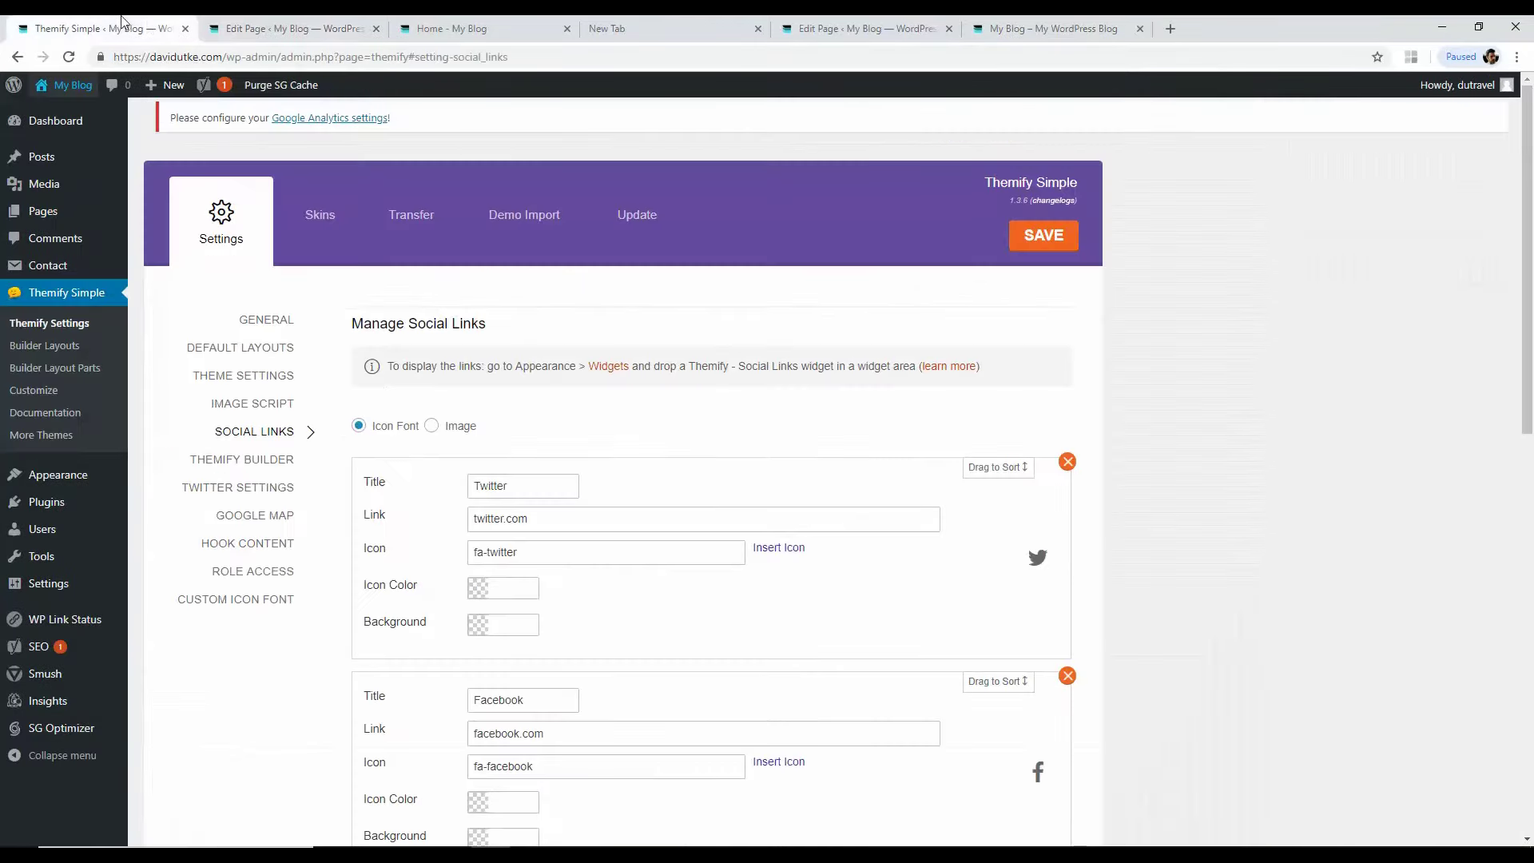
pyautogui.click(288, 28)
pyautogui.click(408, 24)
pyautogui.click(294, 28)
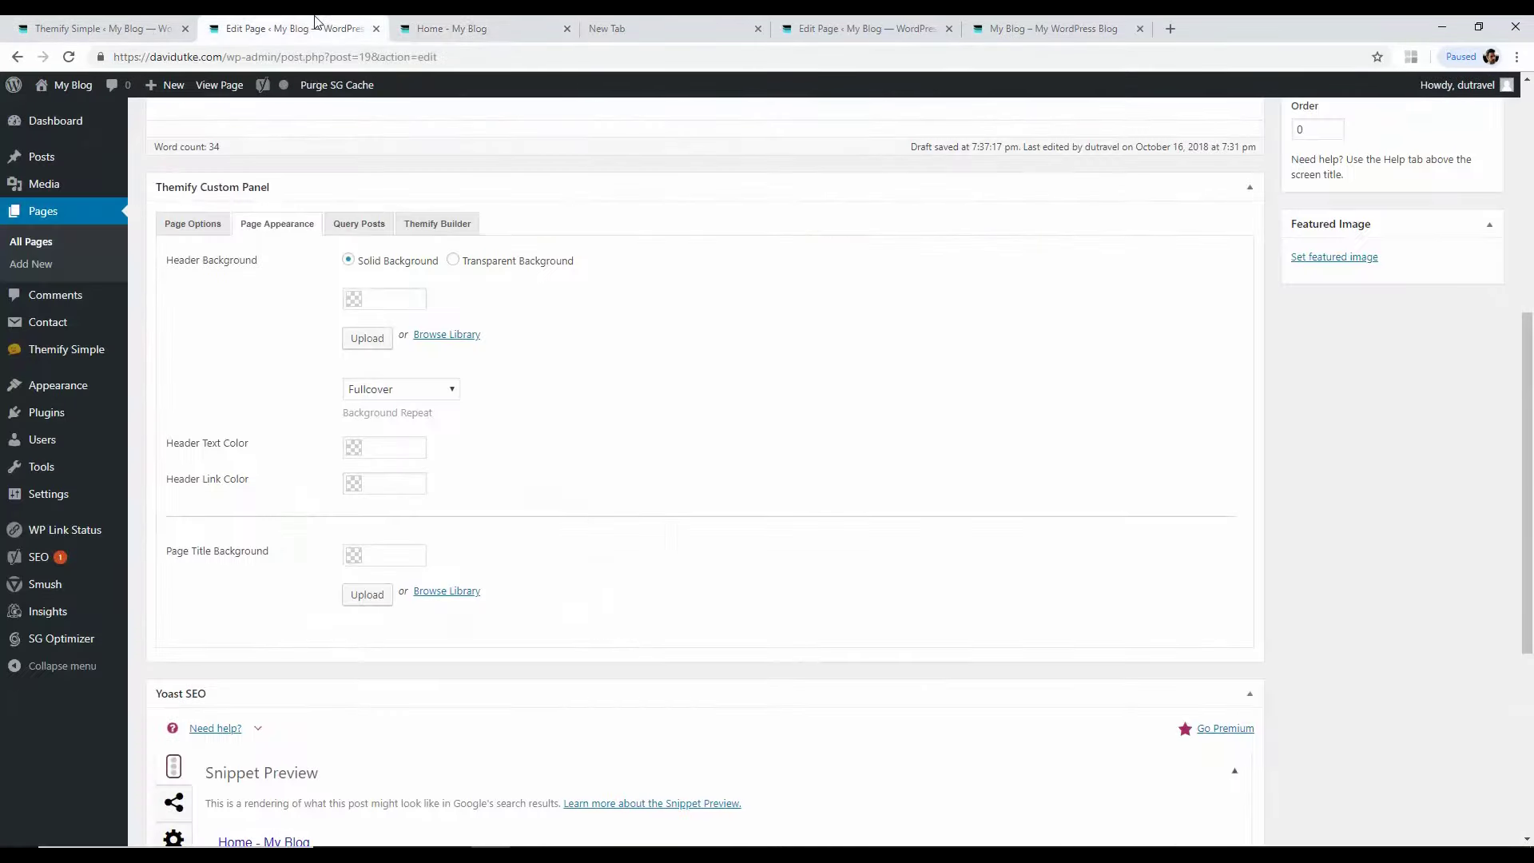
pyautogui.scroll(3, 694, 448)
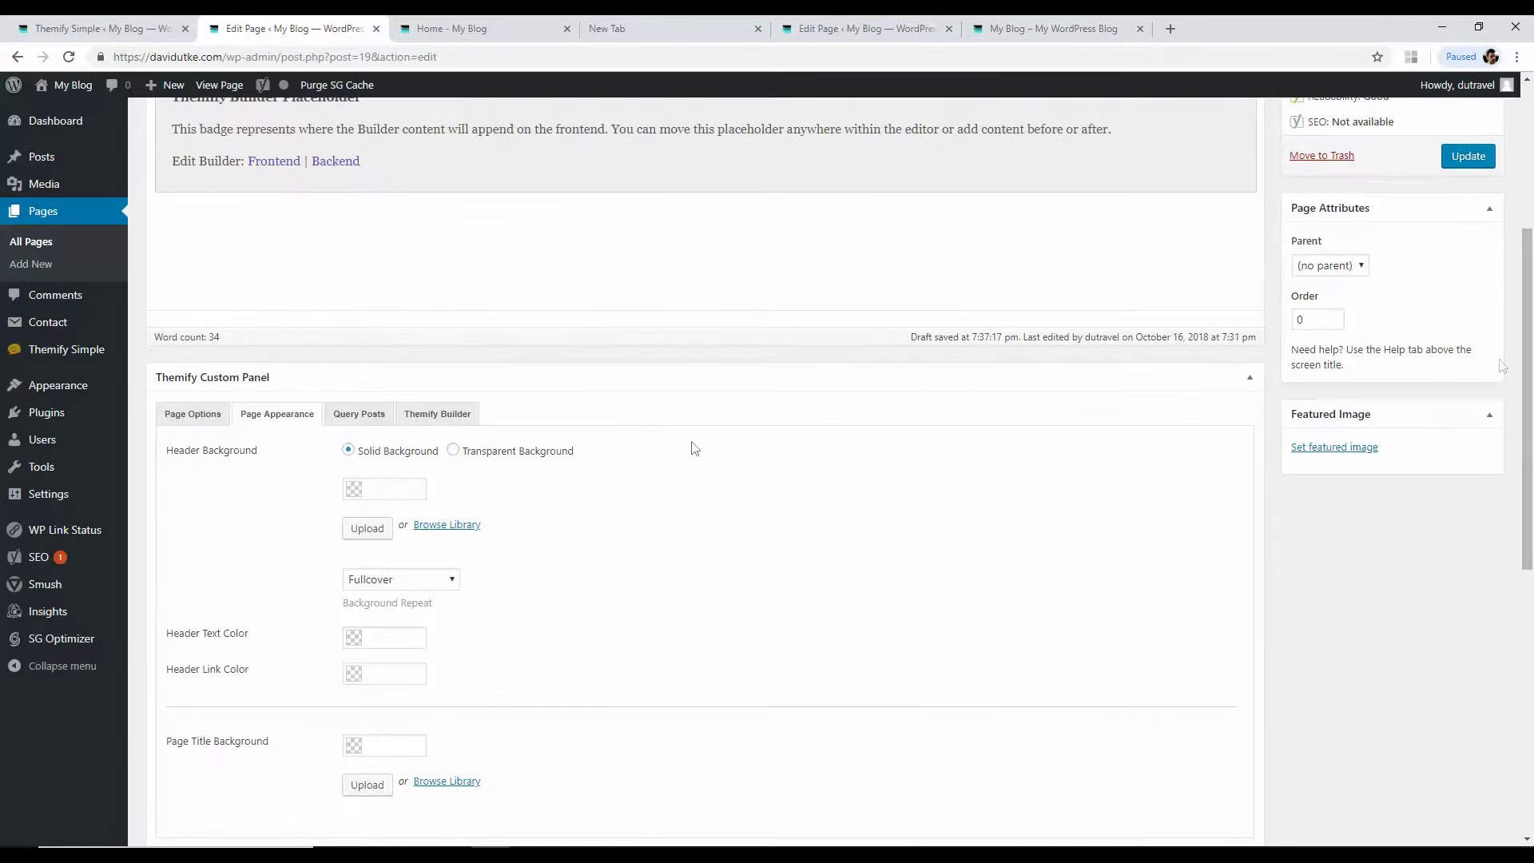
pyautogui.click(437, 413)
pyautogui.scroll(-3, 1510, 478)
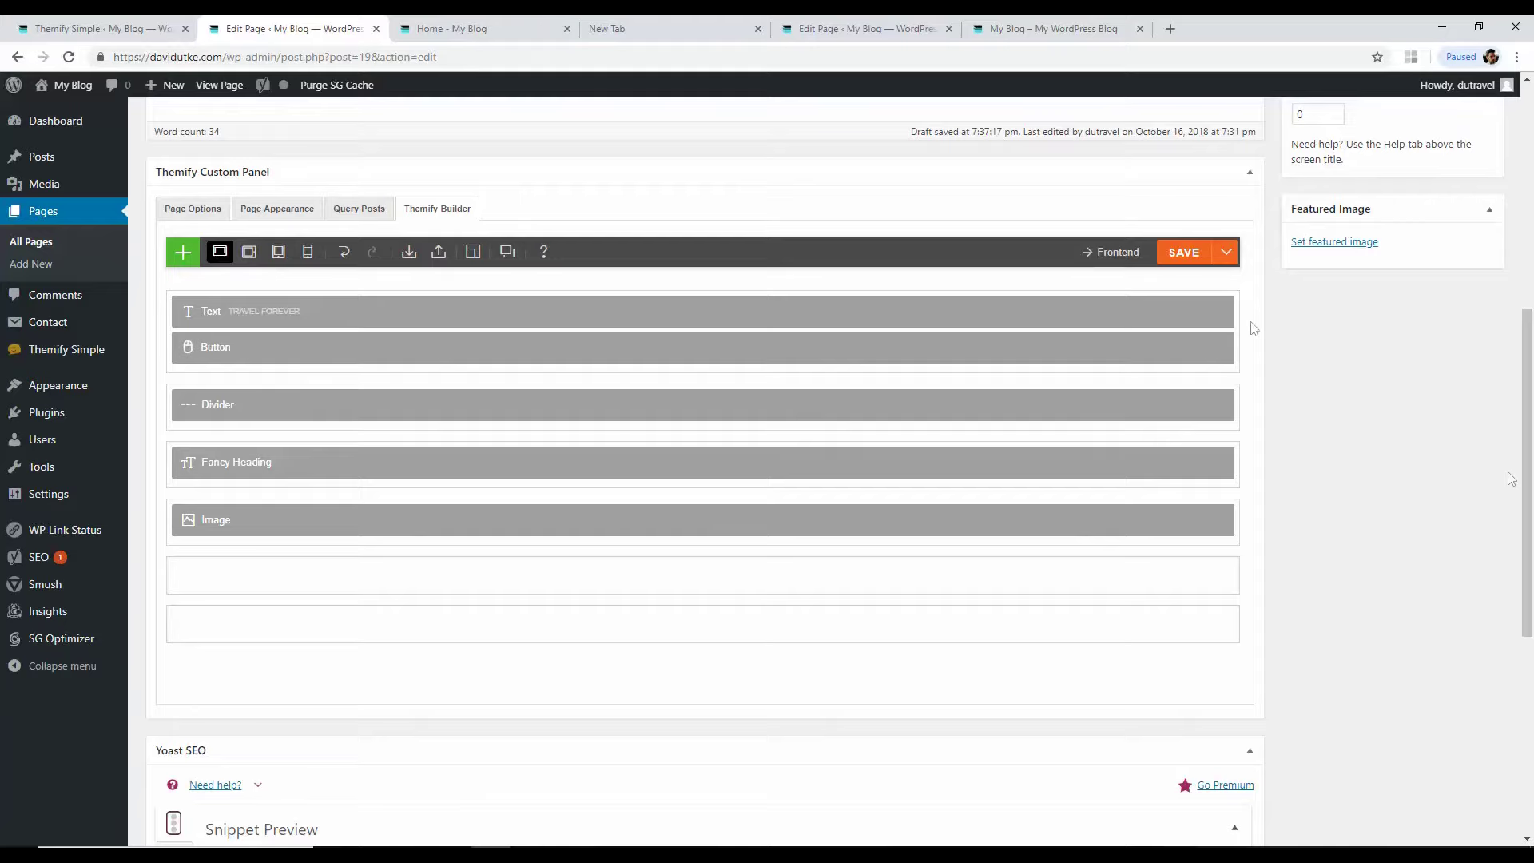
# Step: Review the live home page's welcome section, particularly its "Welcome to my Travel Blog" heading and the sub heading beneath it
pyautogui.click(443, 28)
pyautogui.scroll(-1, 767, 479)
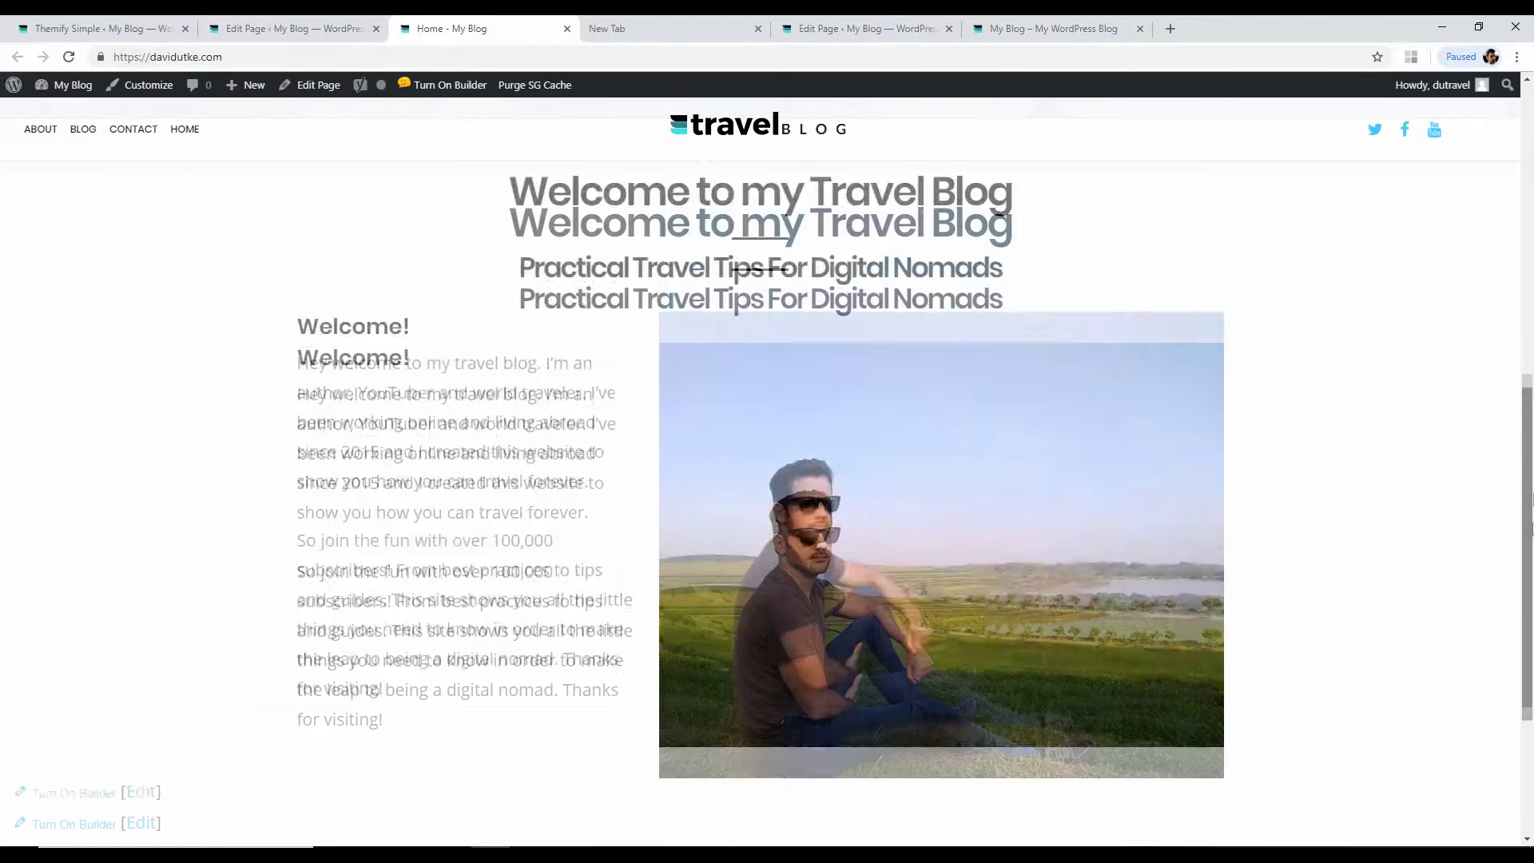
pyautogui.scroll(-3, 767, 479)
pyautogui.scroll(3, 767, 480)
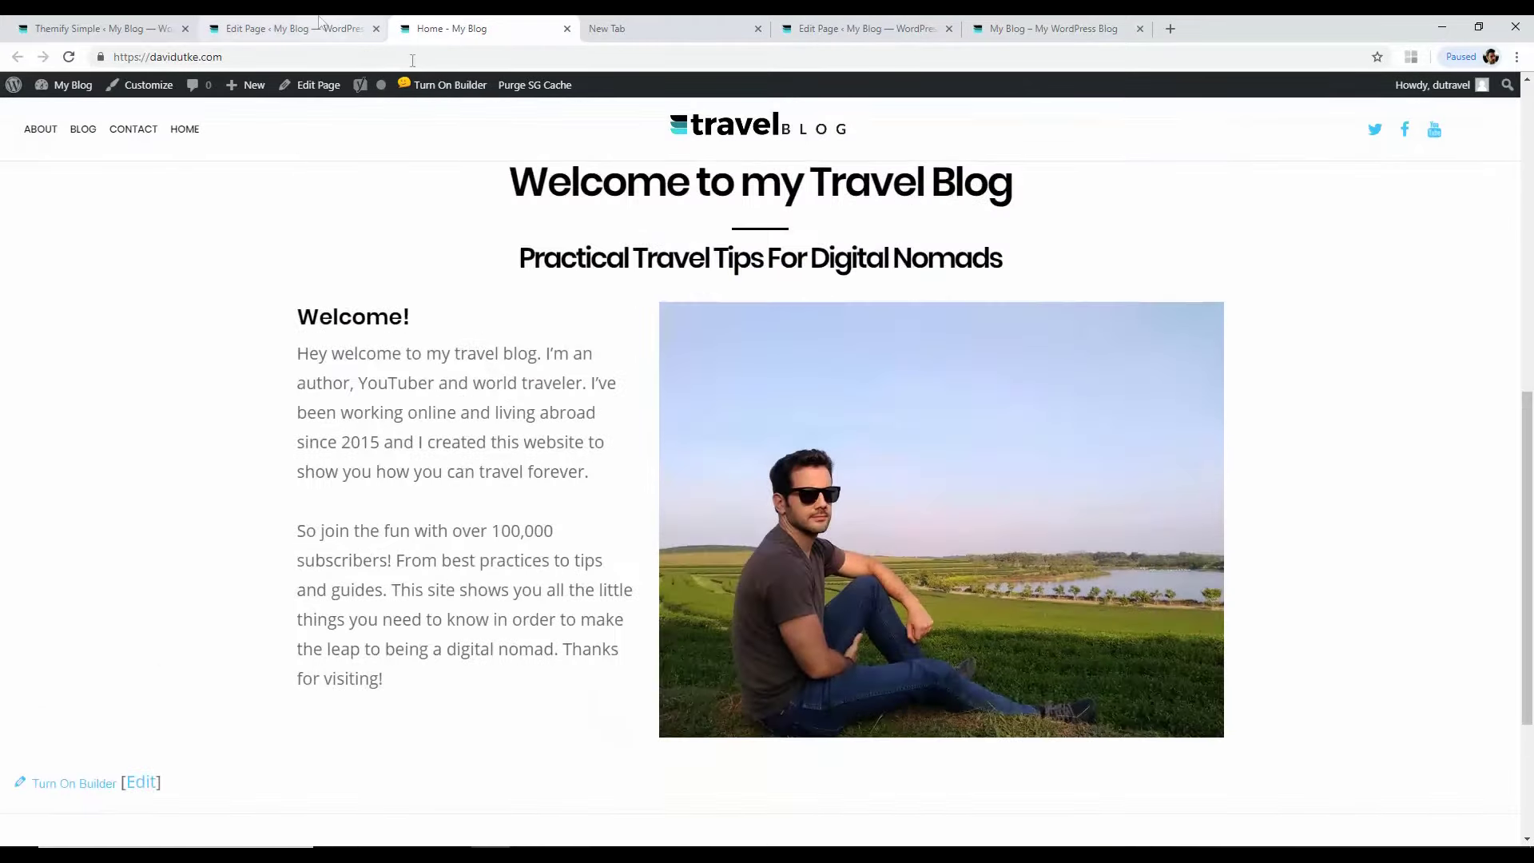
pyautogui.moveTo(547, 182); pyautogui.dragTo(1009, 178)
pyautogui.scroll(2, 535, 247)
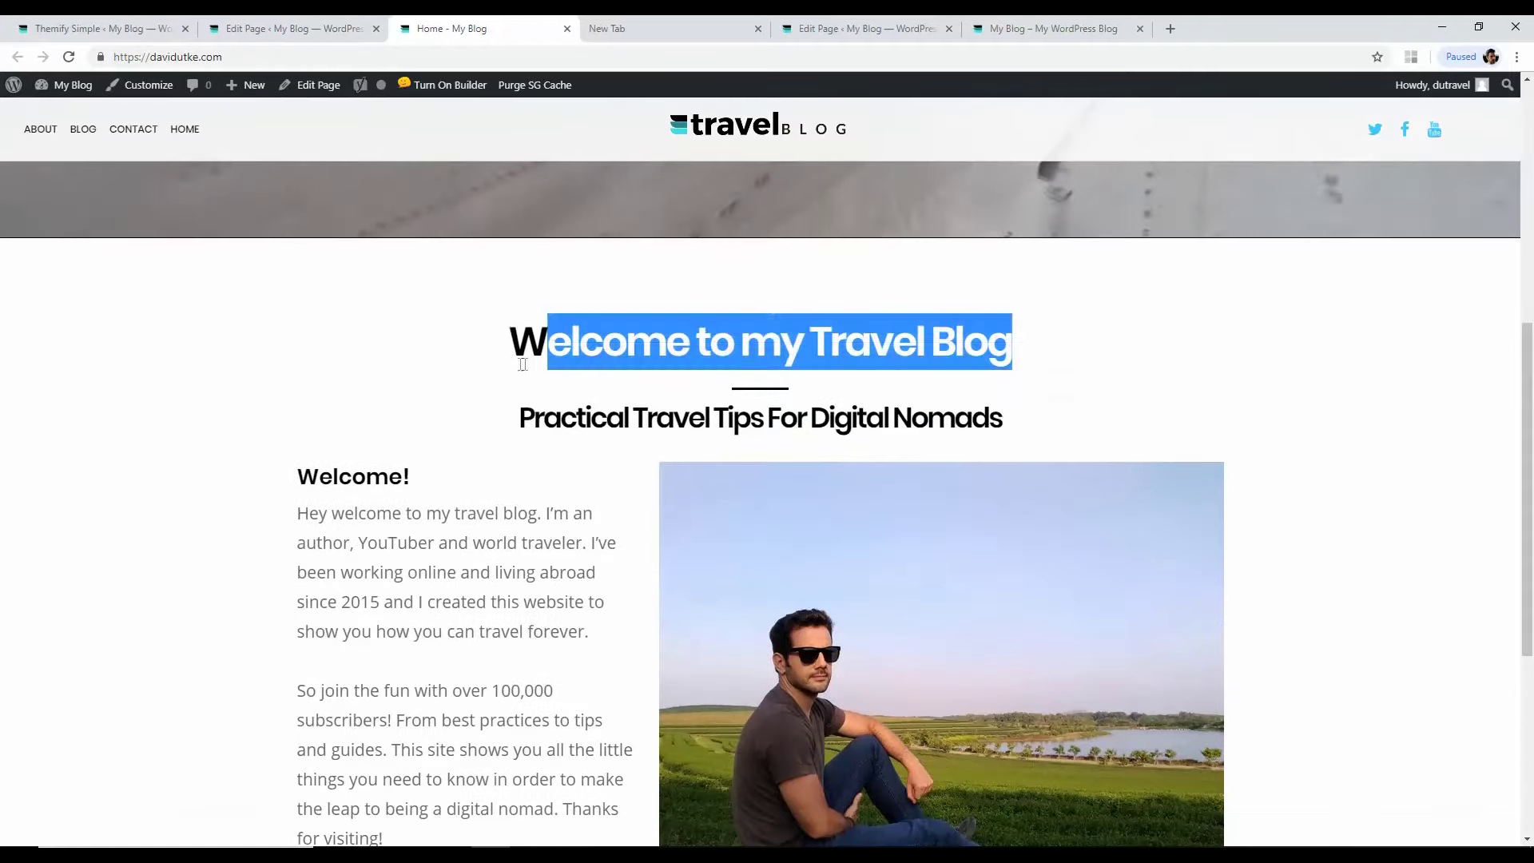
pyautogui.moveTo(544, 417); pyautogui.dragTo(936, 426)
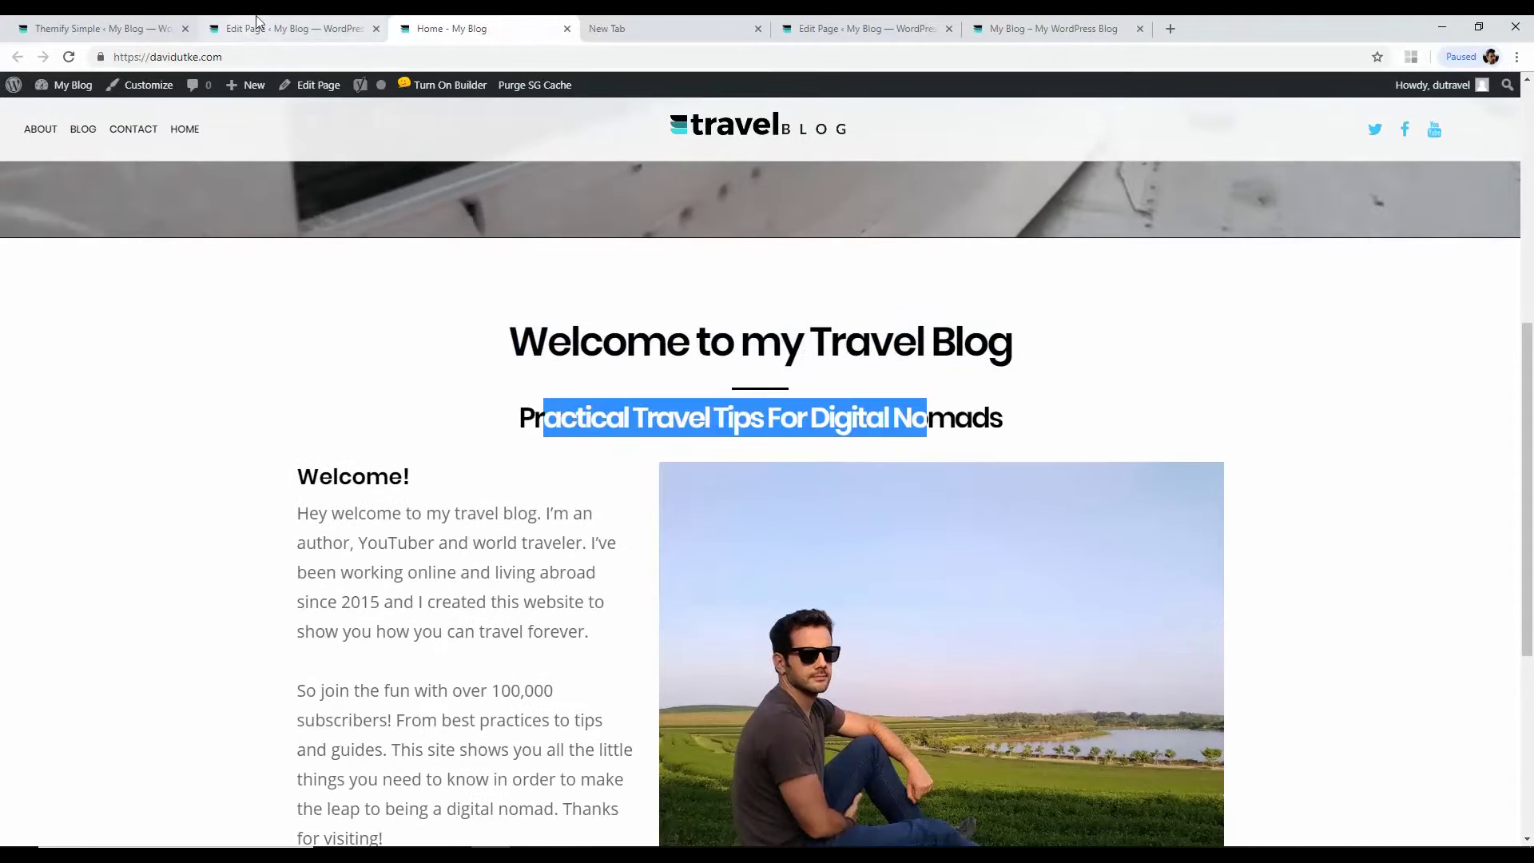
# Step: Add a Fancy Heading module to the home page with the heading "We're on the YouTube!" and an empty sub heading
pyautogui.click(300, 28)
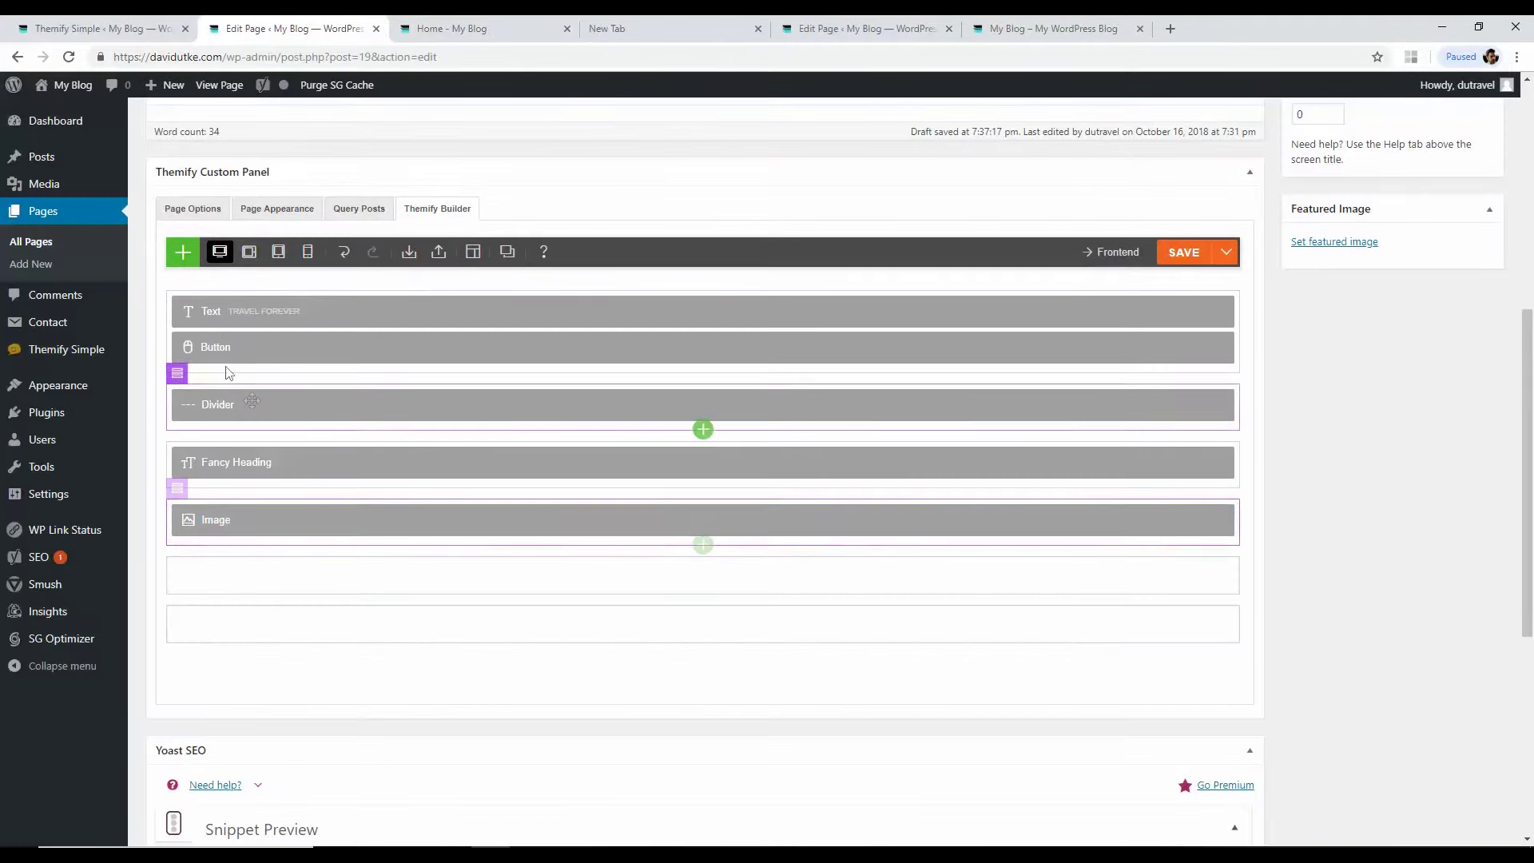
pyautogui.click(183, 251)
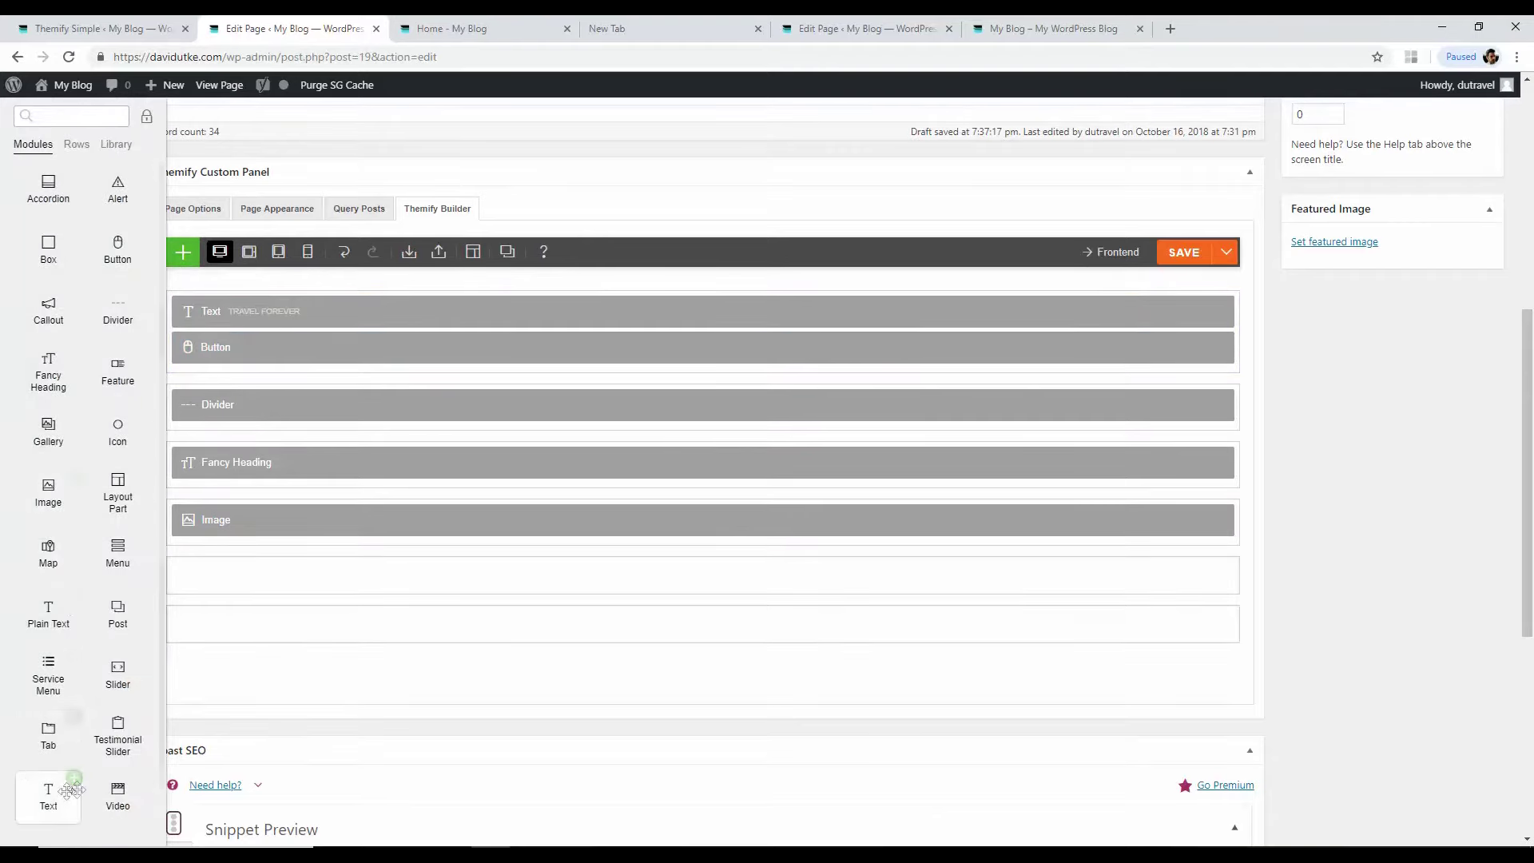
pyautogui.click(75, 350)
pyautogui.moveTo(719, 211); pyautogui.dragTo(611, 224)
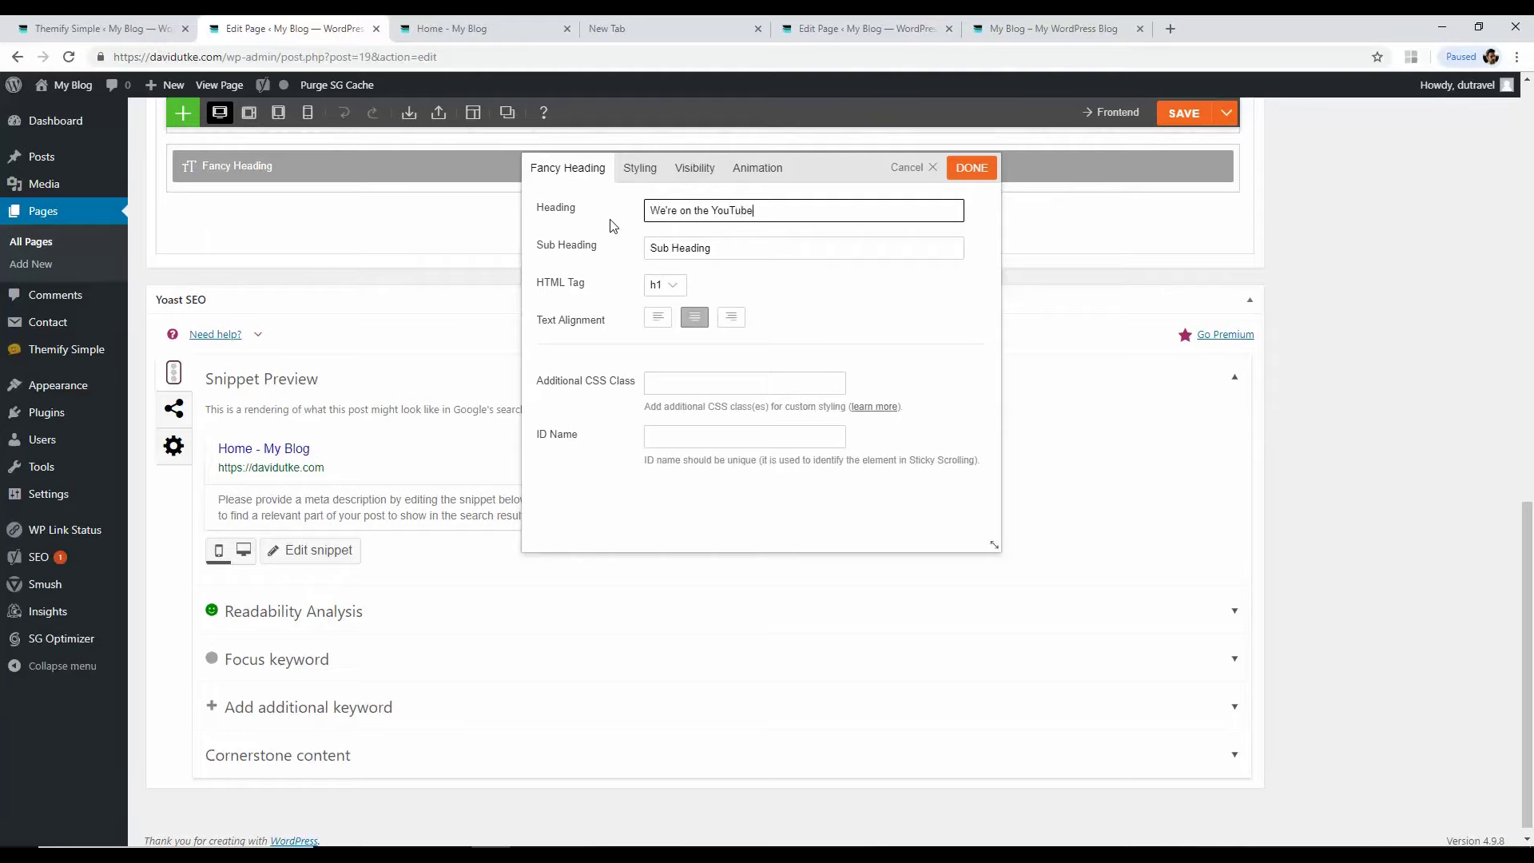
pyautogui.press('Tab')
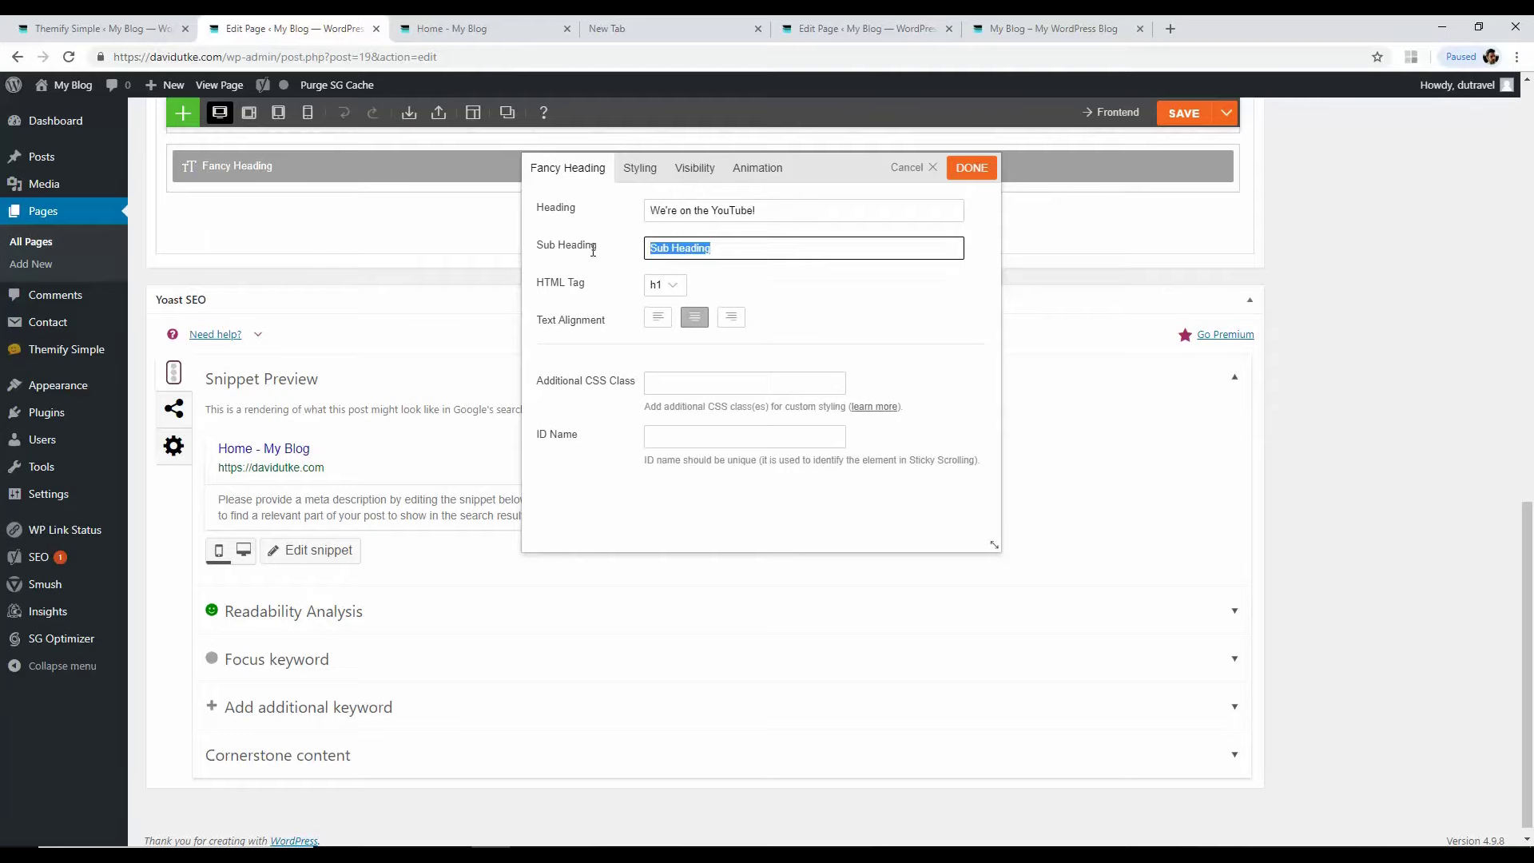
pyautogui.click(970, 169)
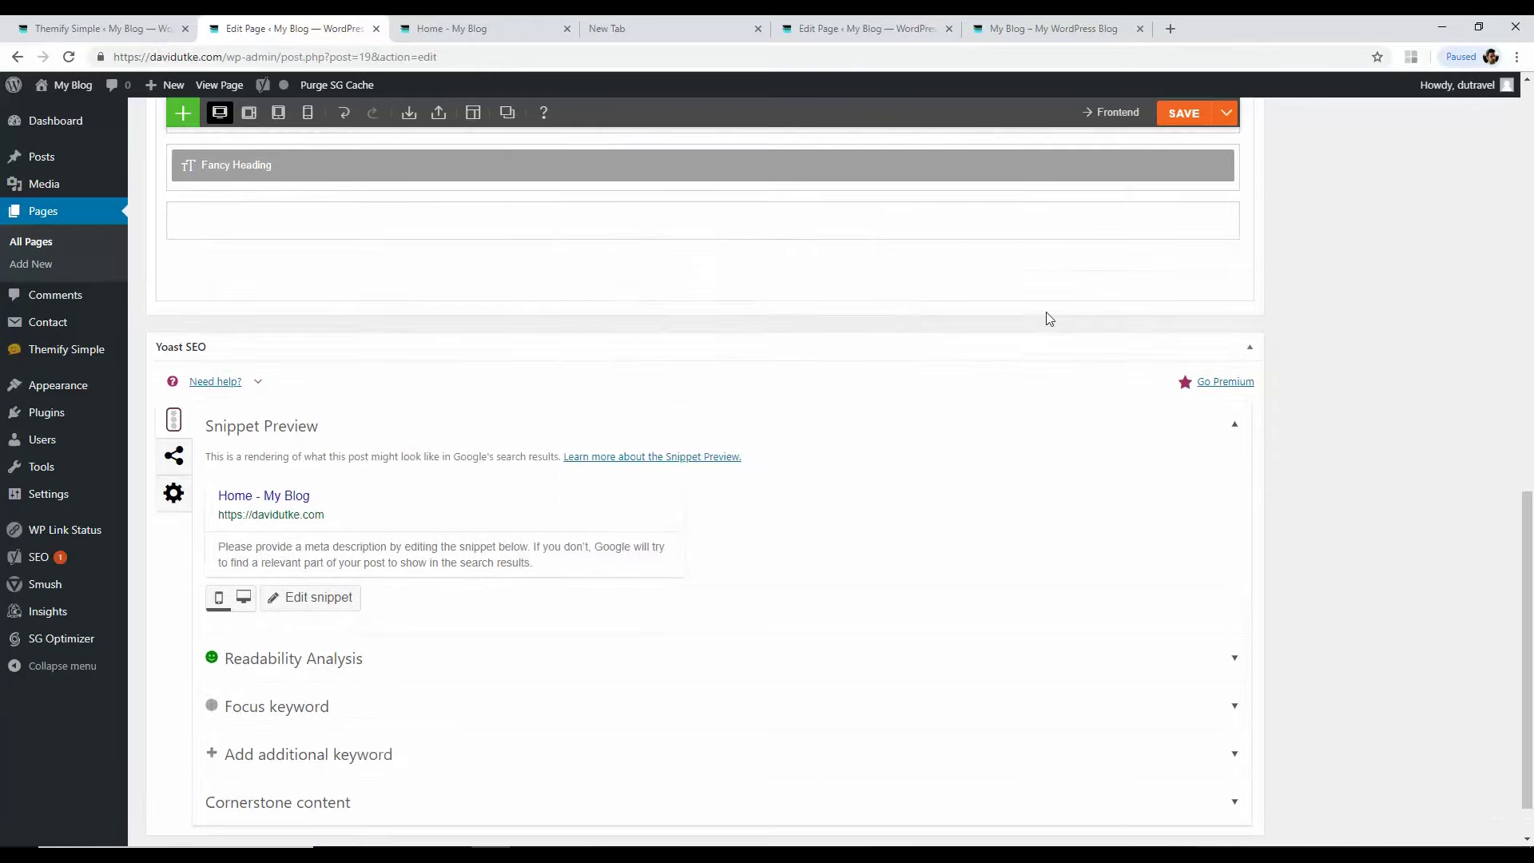
# Step: Move the YouTube Fancy Heading row directly beneath the Image row and save the builder layout
pyautogui.scroll(5, 1184, 409)
pyautogui.moveTo(575, 476); pyautogui.dragTo(576, 435)
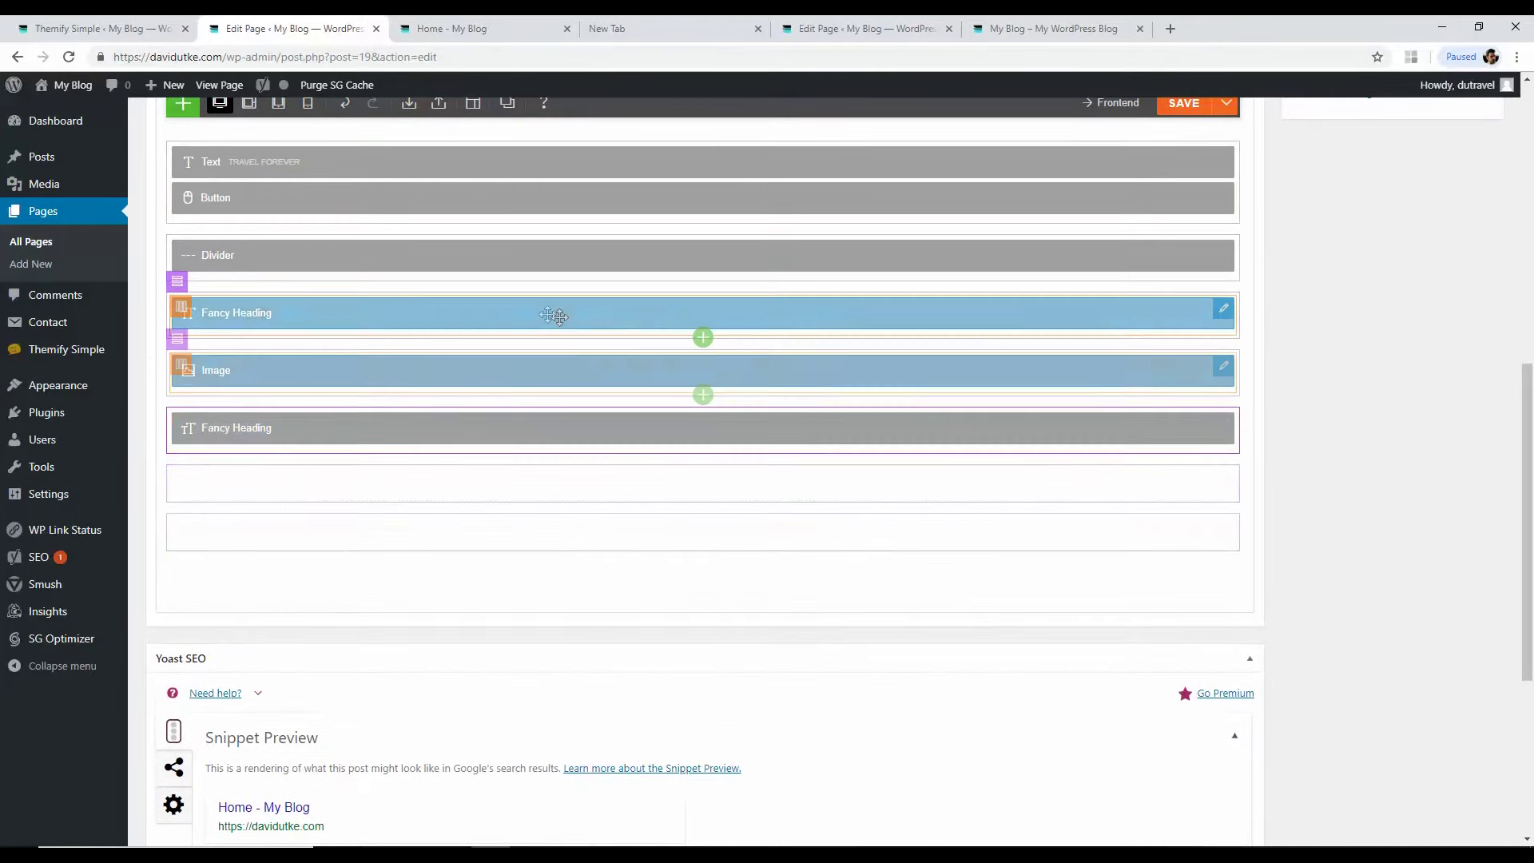
pyautogui.scroll(2, 1321, 246)
pyautogui.hotkey('ctrl', 's')
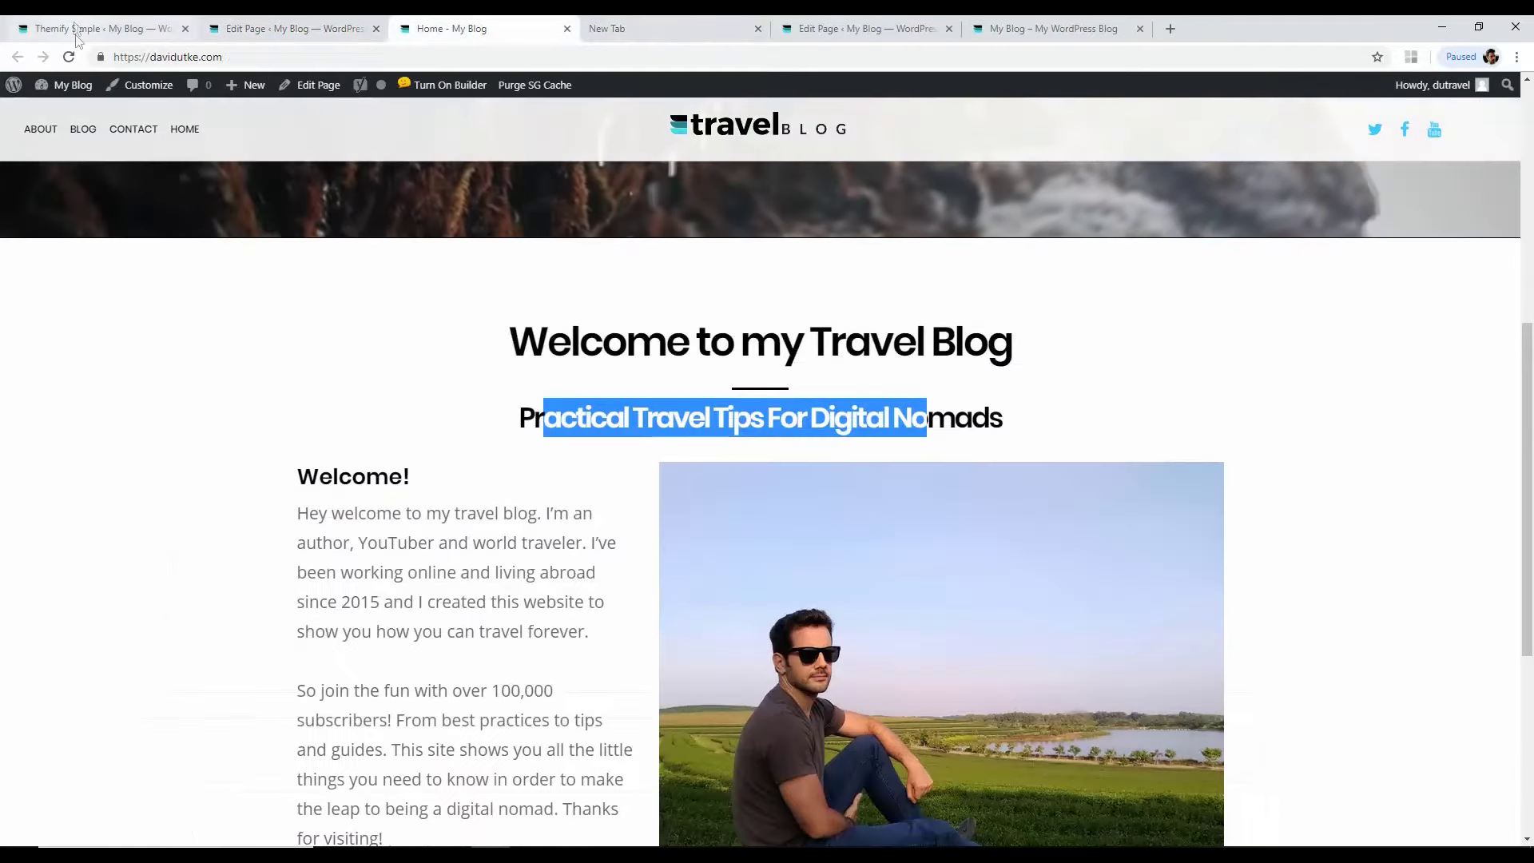
# Step: Reload the live home page and review the "We're on the YouTube!" heading below the welcome image
pyautogui.click(463, 28)
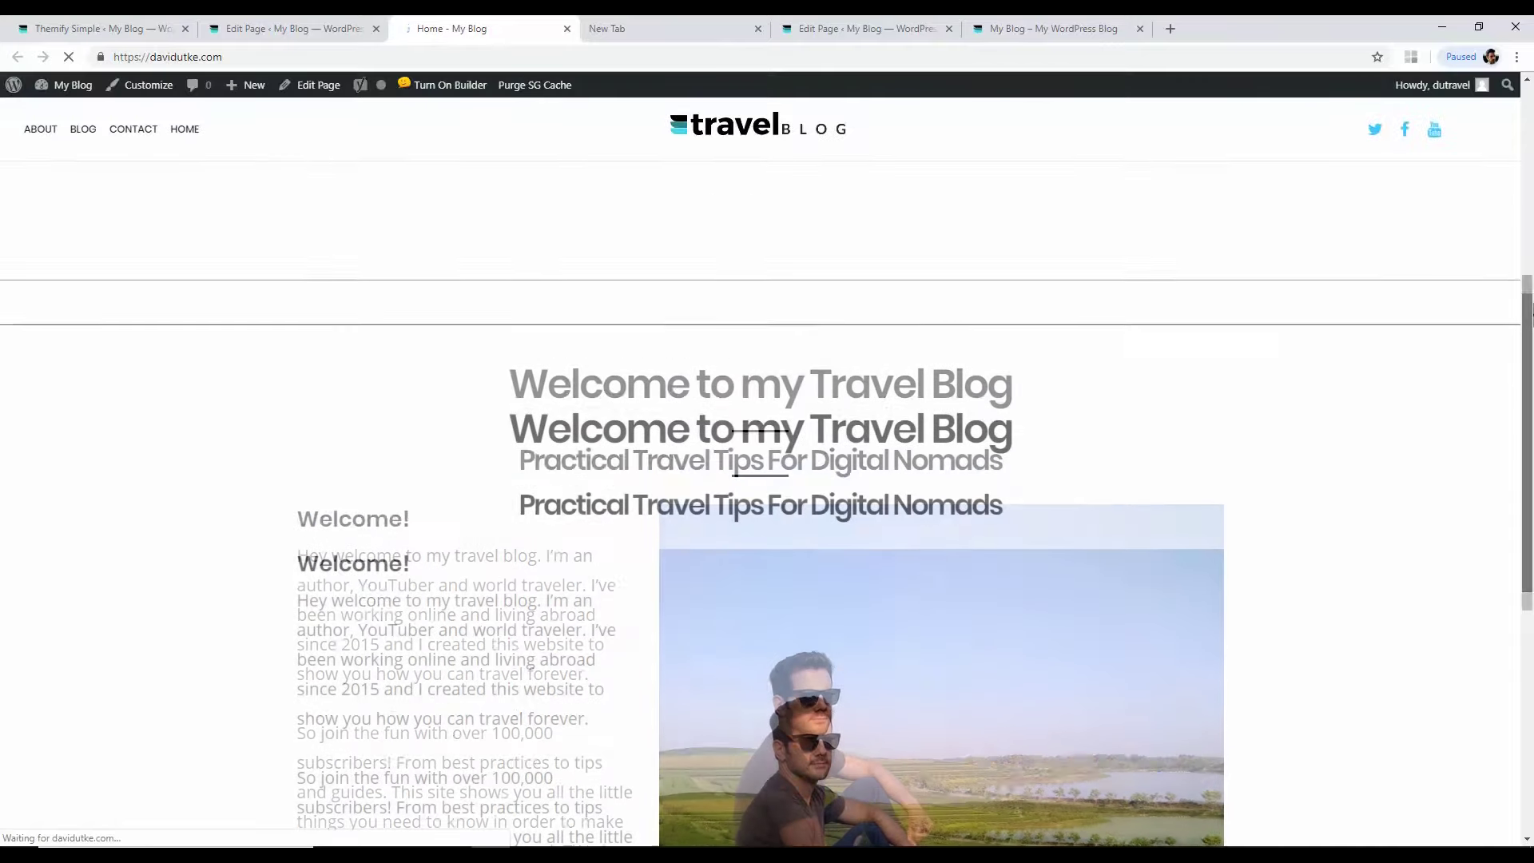
pyautogui.scroll(-10, 1532, 284)
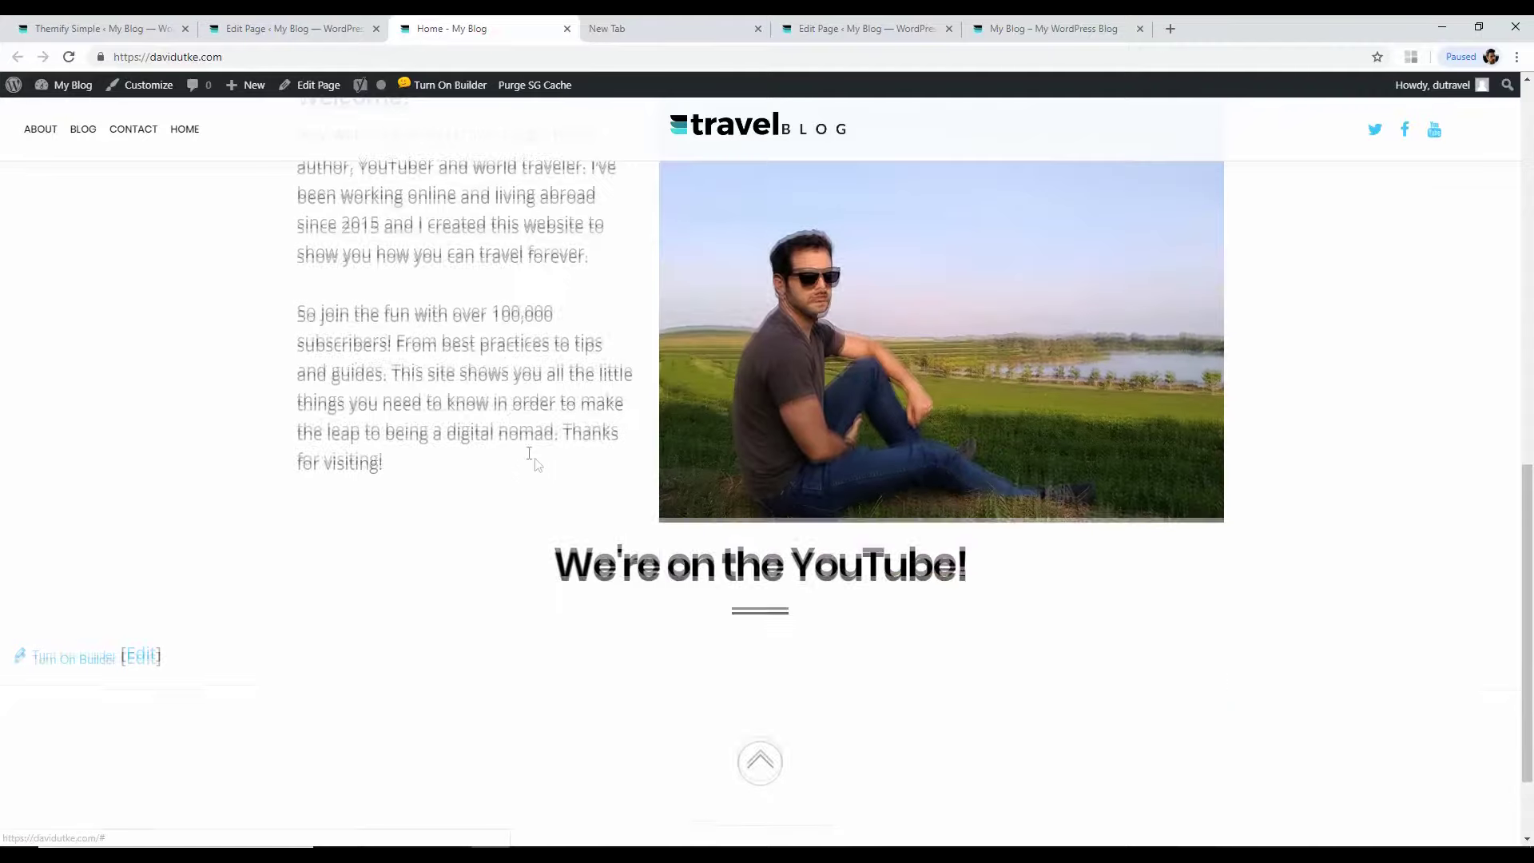
pyautogui.scroll(3, 534, 457)
pyautogui.scroll(-3, 591, 365)
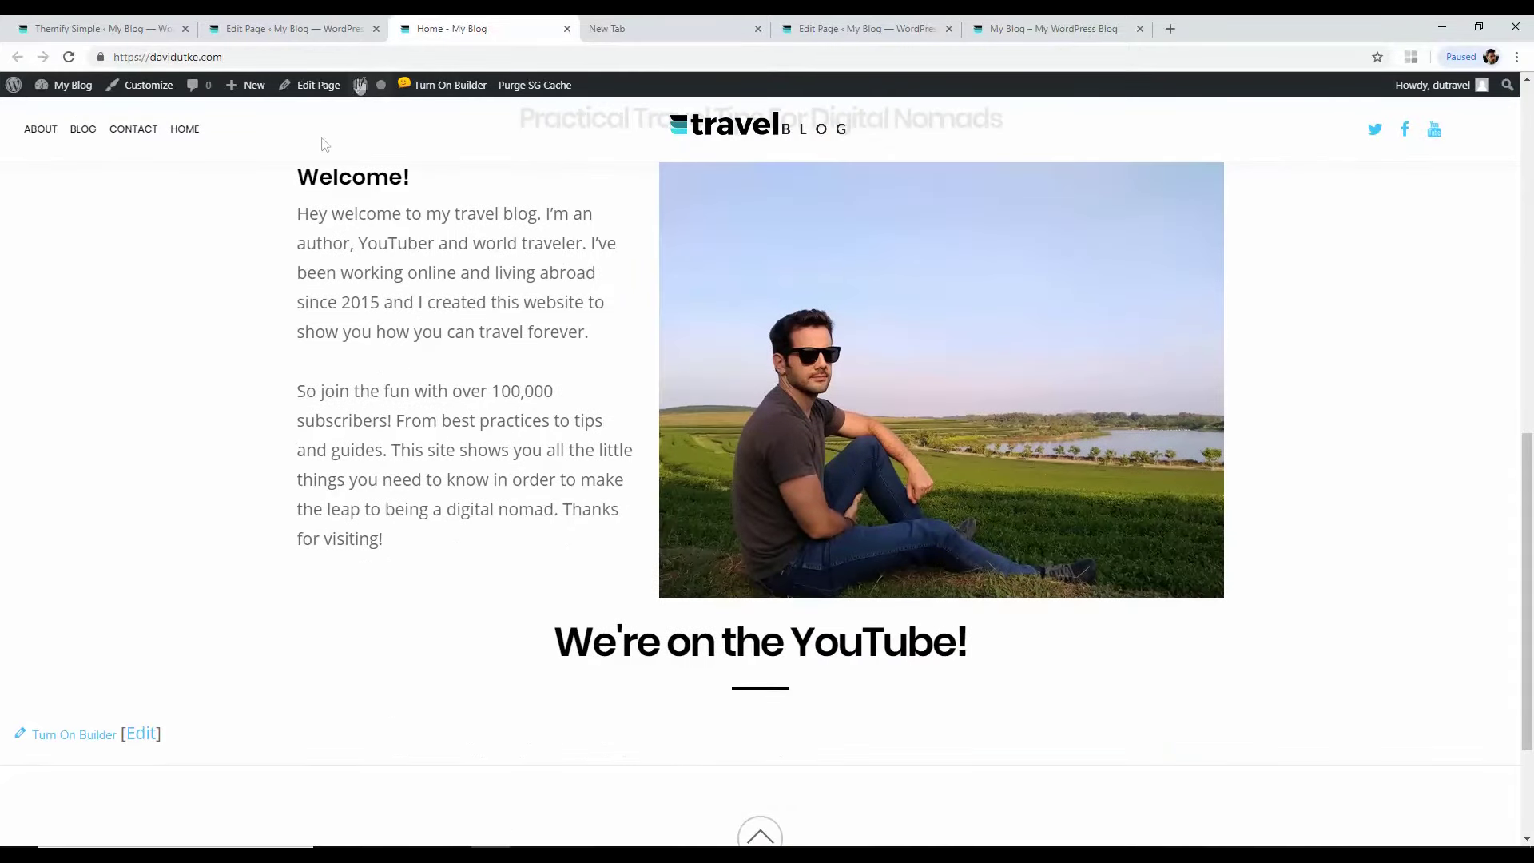
# Step: Set the YouTube heading row's top padding to 1% and save the builder layout
pyautogui.click(288, 28)
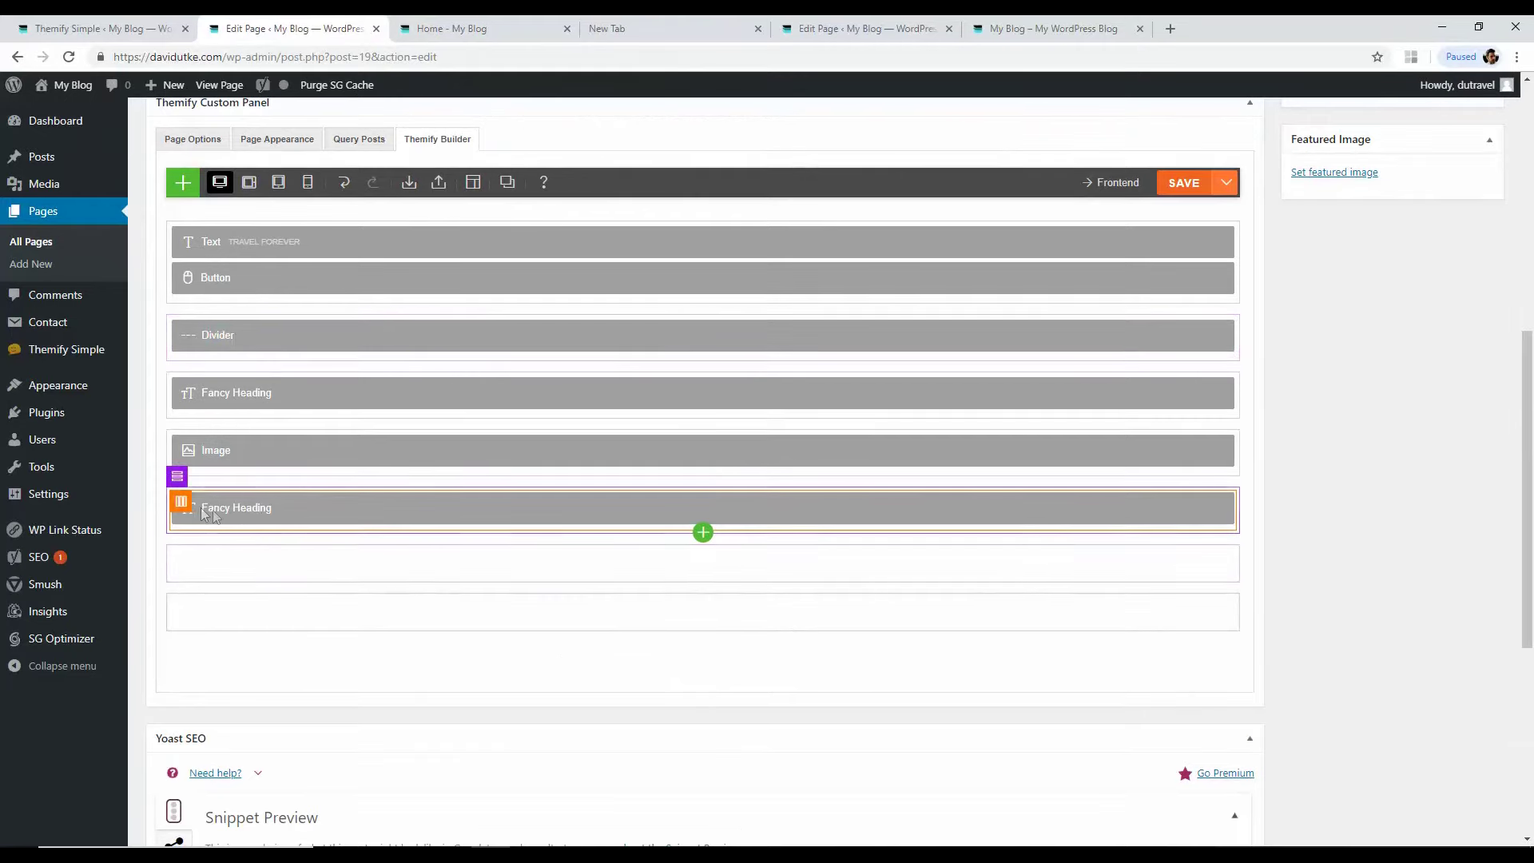
pyautogui.click(222, 478)
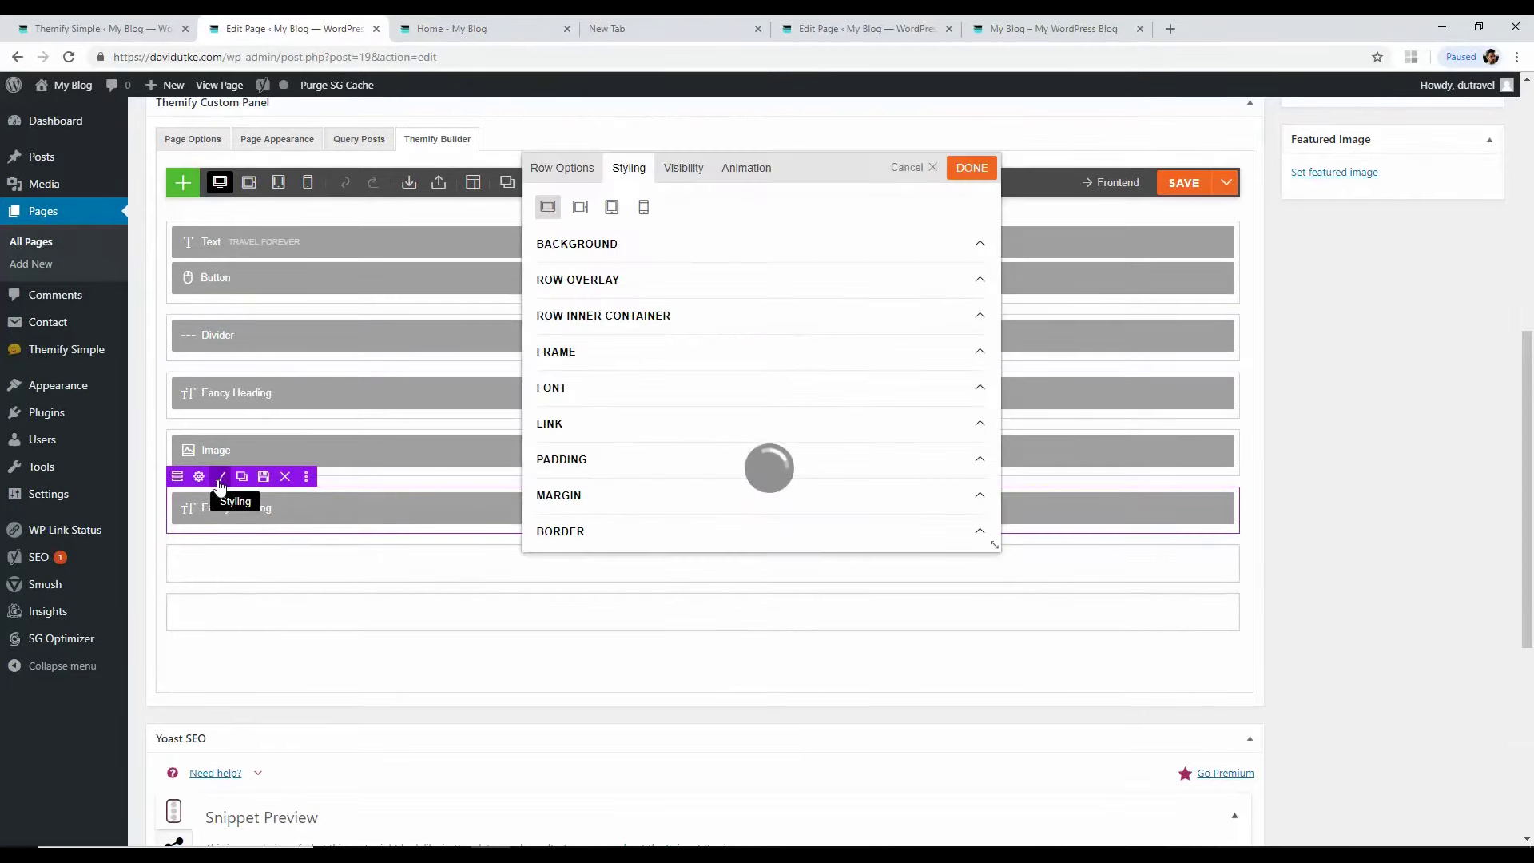
pyautogui.click(627, 468)
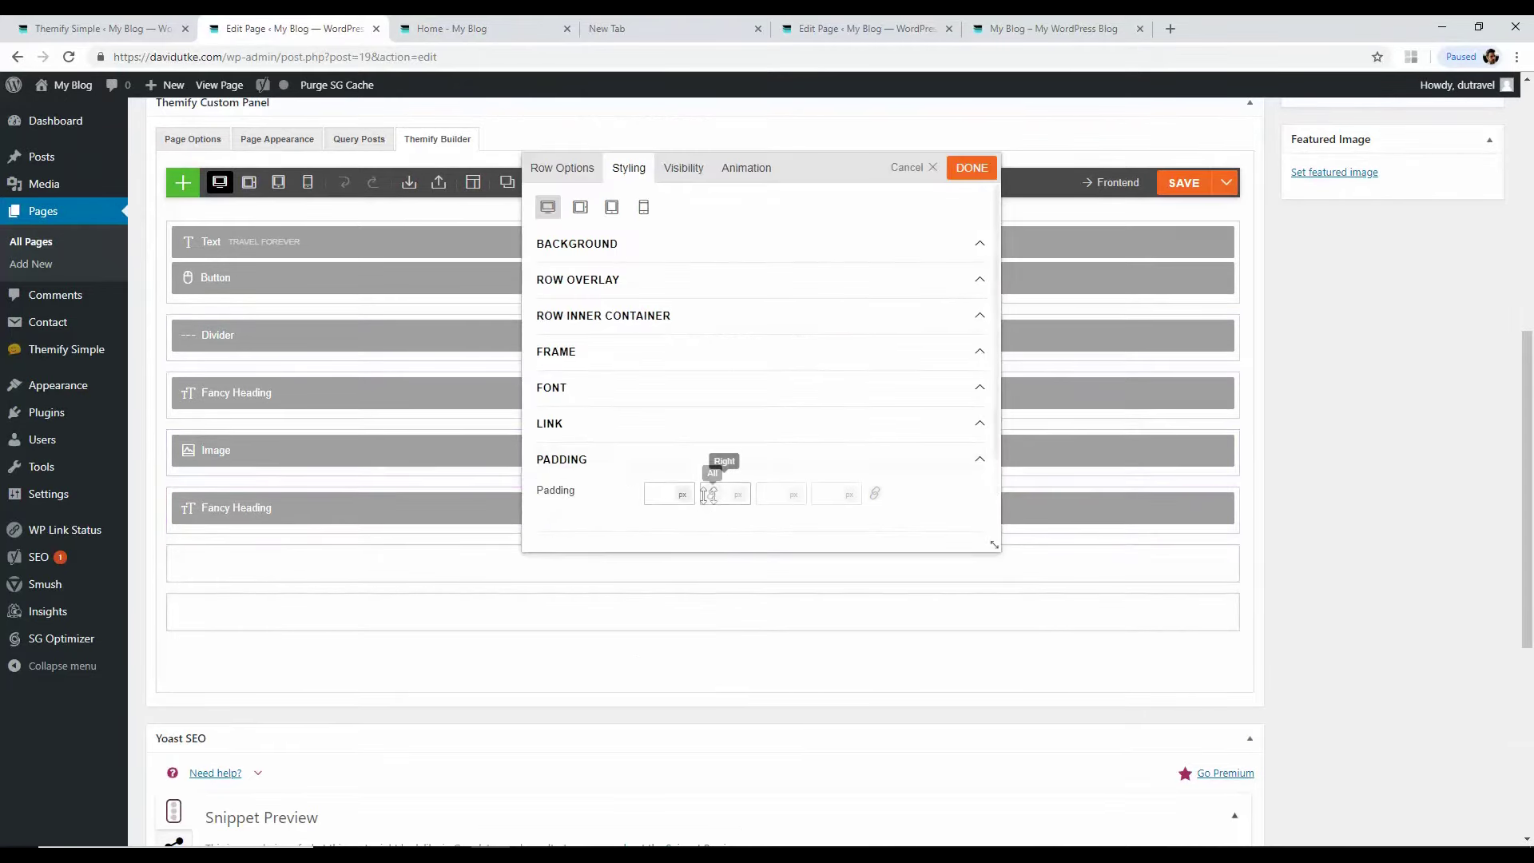
pyautogui.click(682, 495)
pyautogui.click(685, 566)
pyautogui.click(663, 493)
pyautogui.write('1')
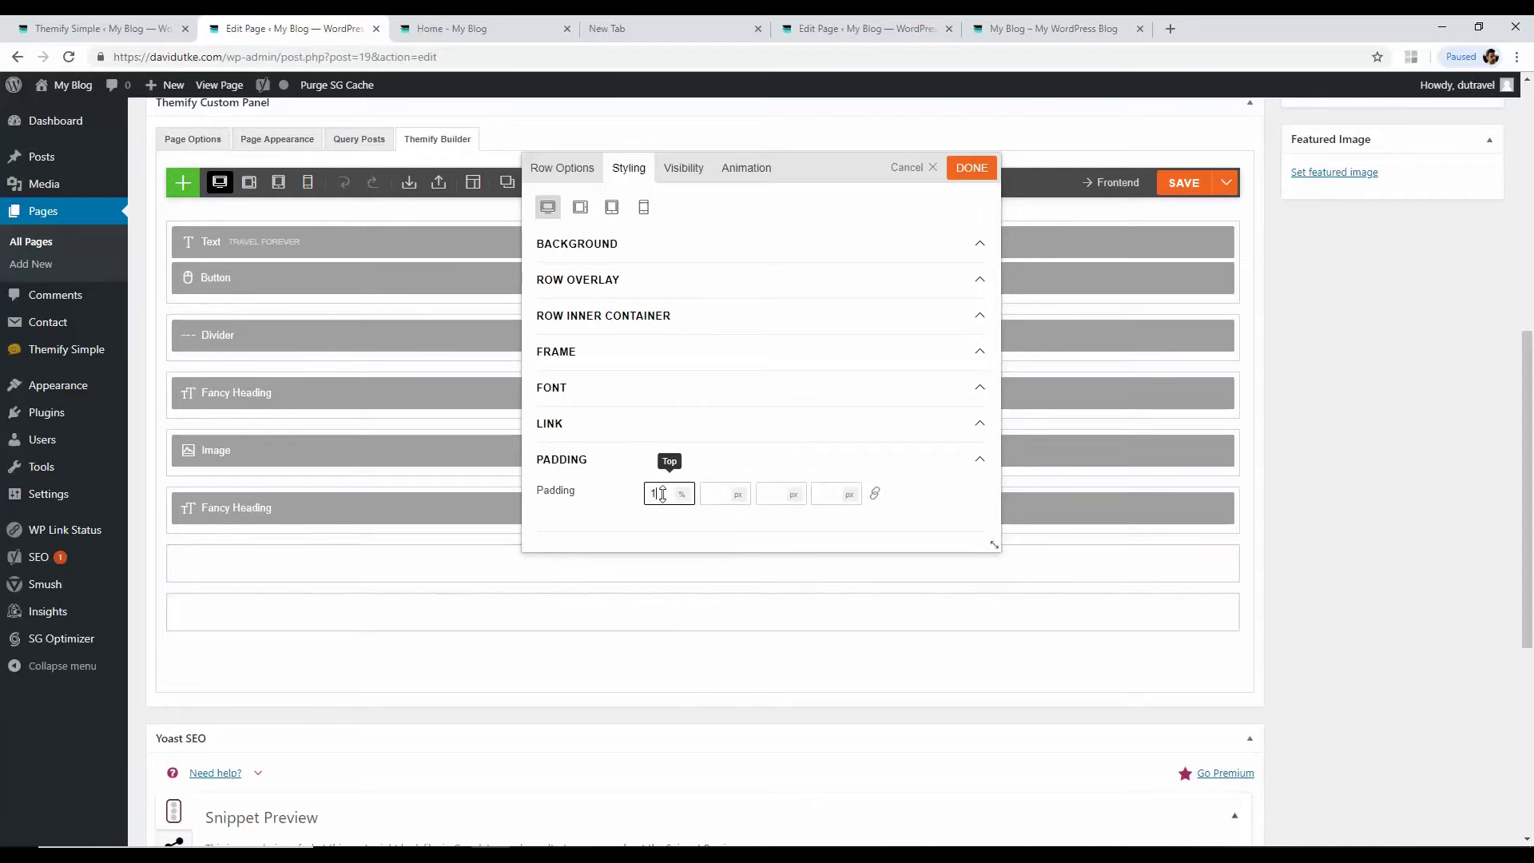
pyautogui.click(975, 171)
pyautogui.click(1179, 184)
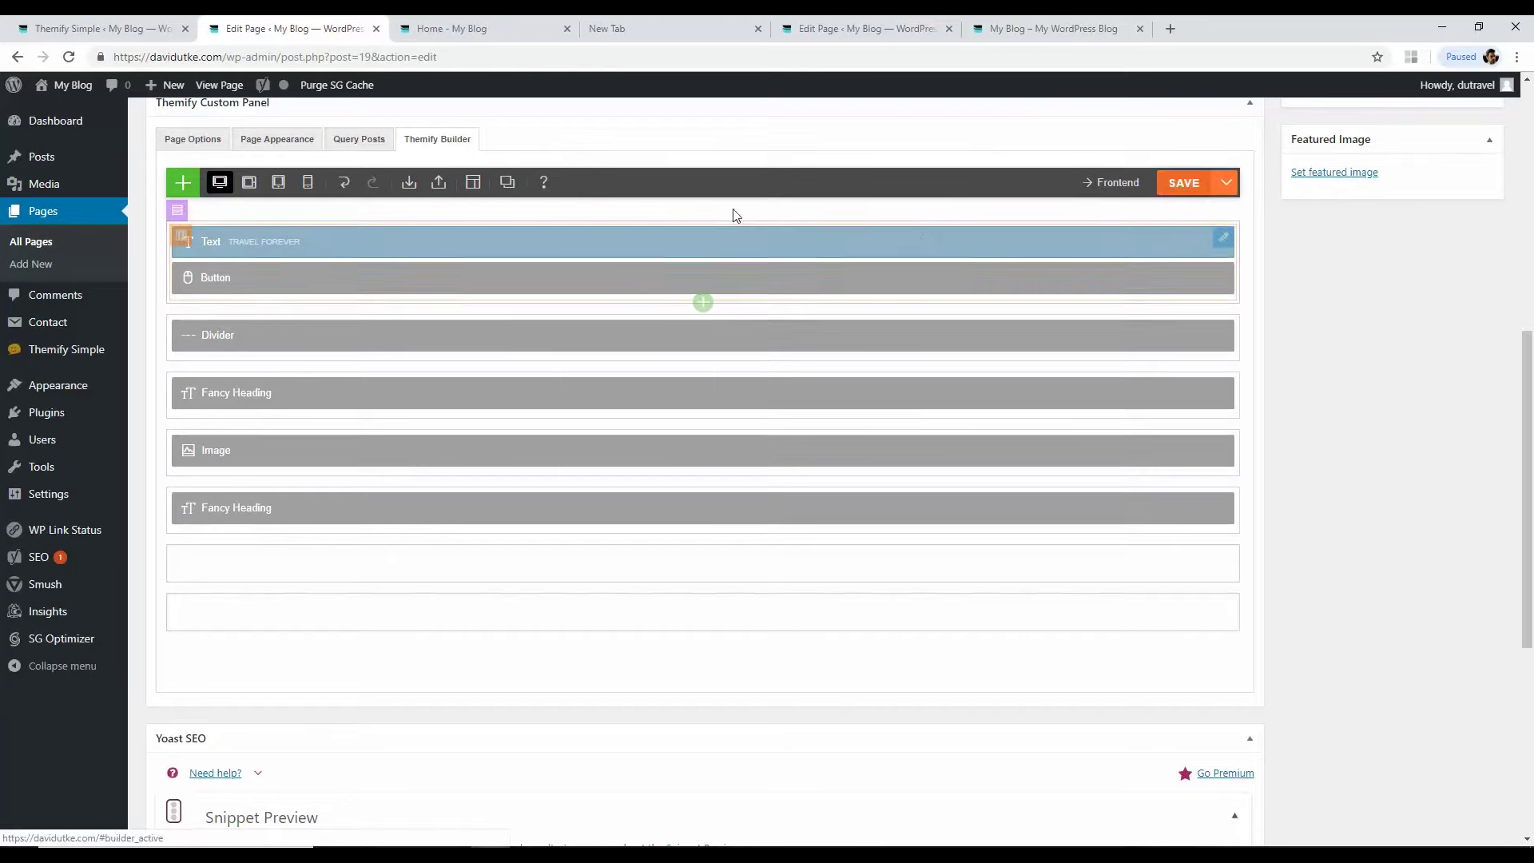
# Step: Reload the live home page and check the spacing between the welcome image and the YouTube heading
pyautogui.click(537, 22)
pyautogui.click(74, 58)
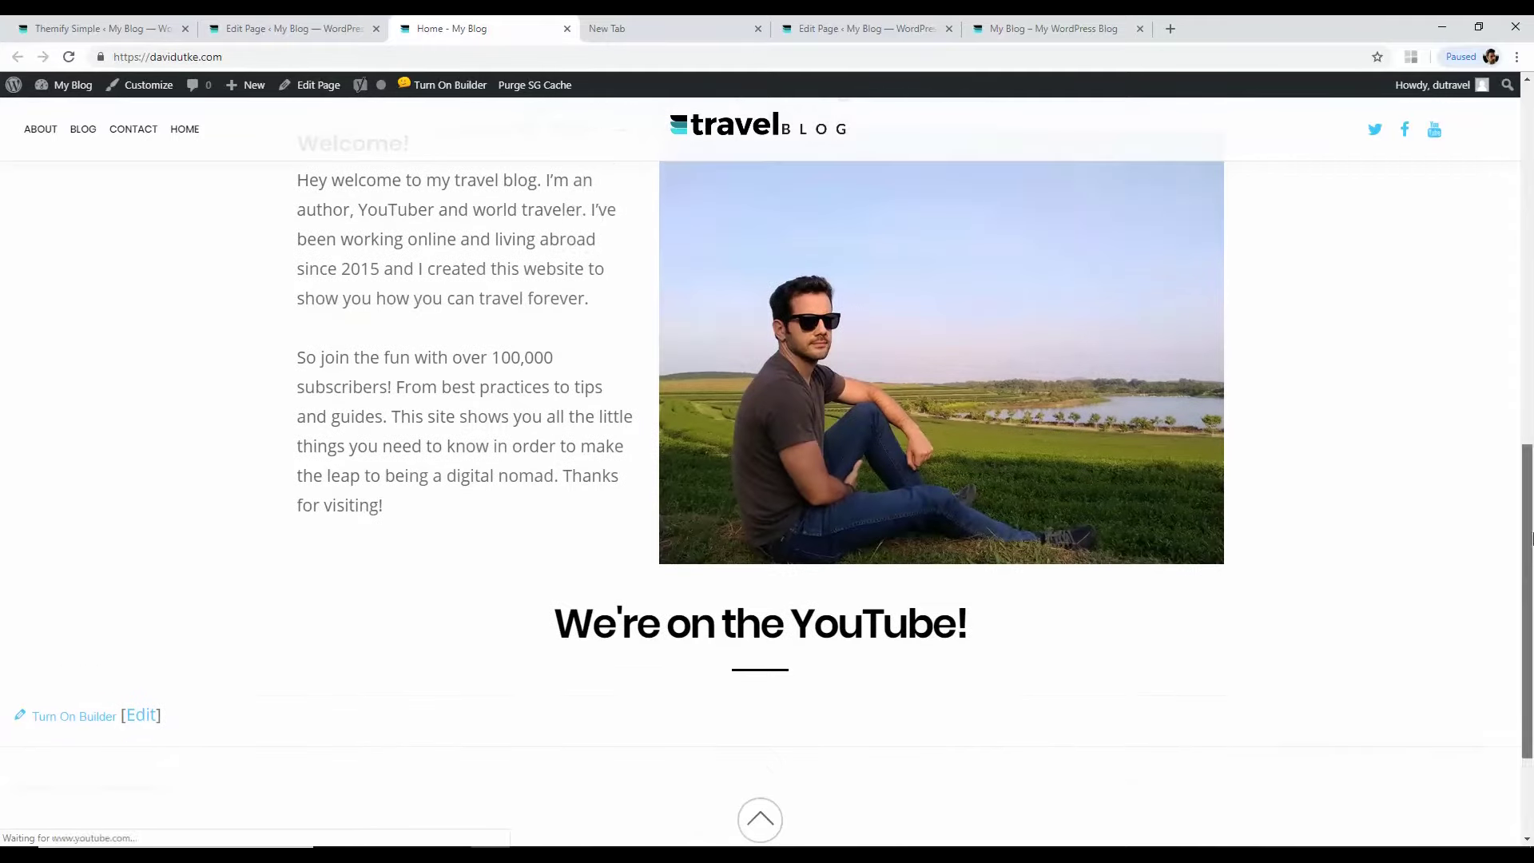
pyautogui.hotkey('ctrl', 'pageup')
pyautogui.moveTo(479, 584)
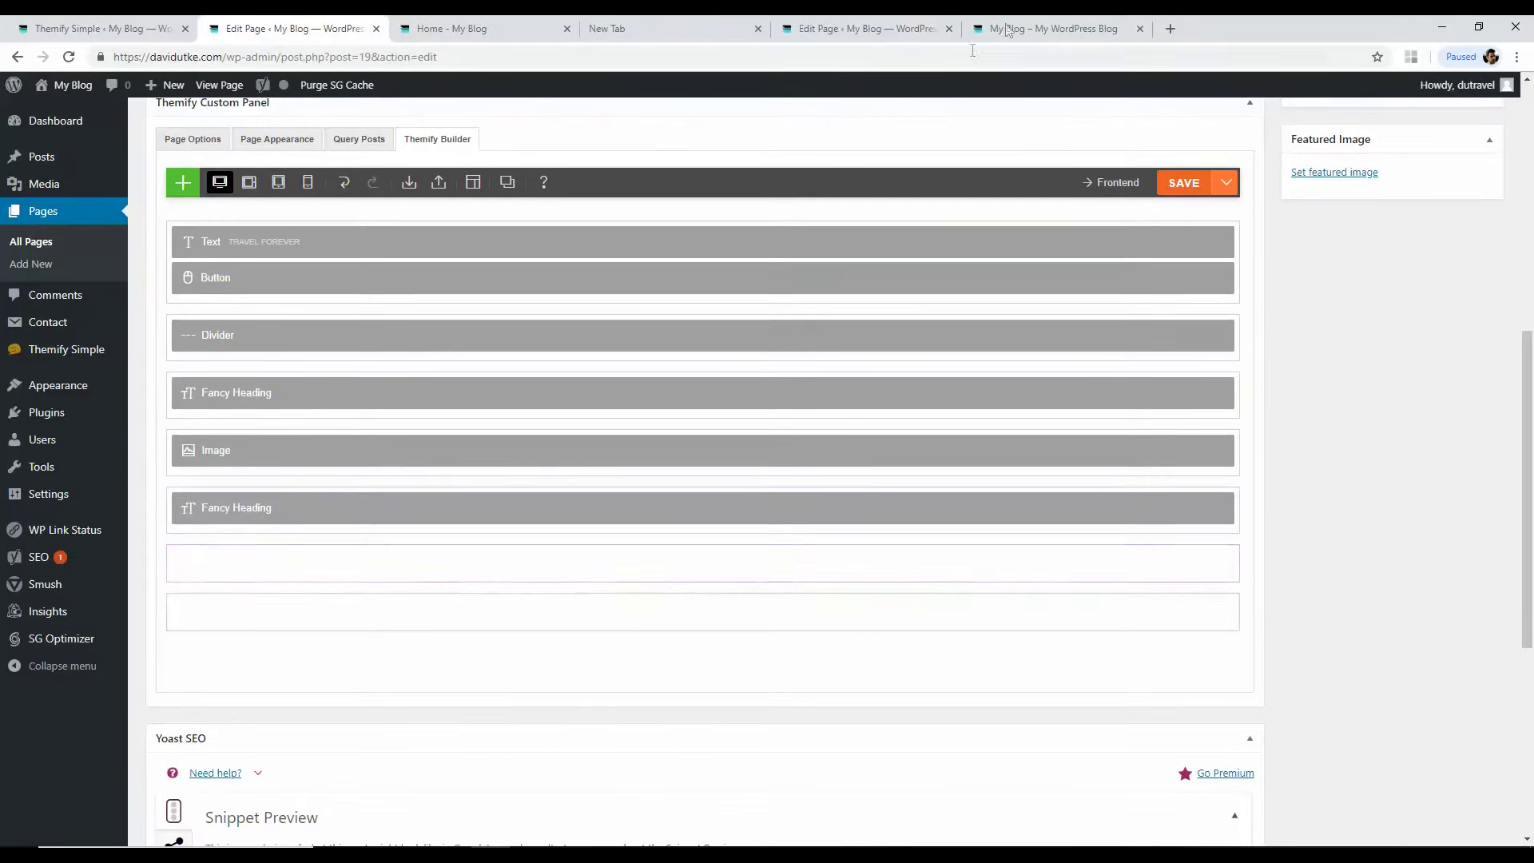
# Step: Check the three-image guides section on the reference page, and split the empty row beneath the YouTube heading into three equal columns
pyautogui.click(1047, 29)
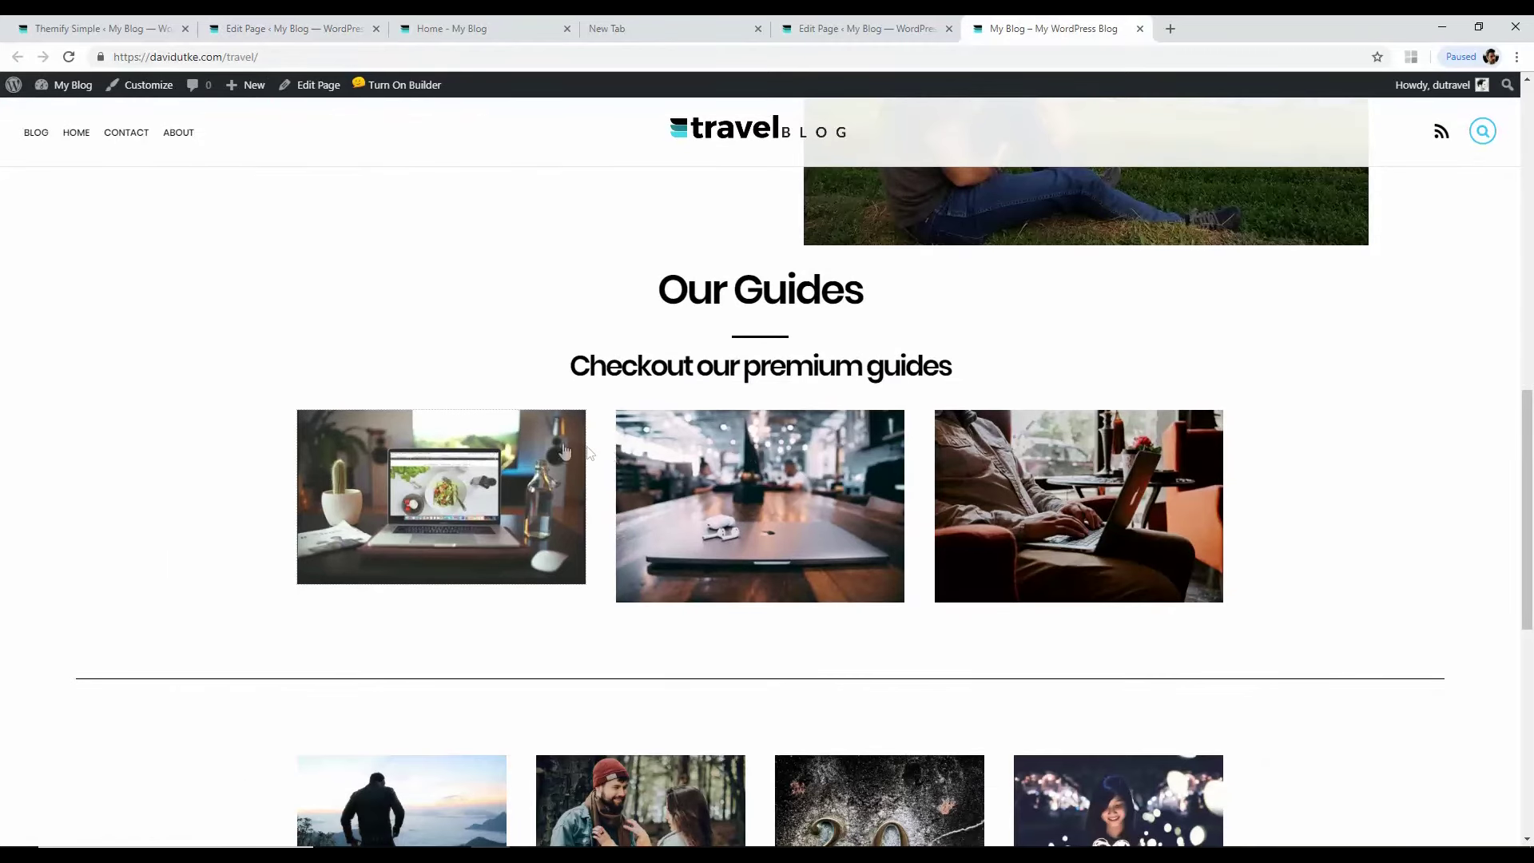
pyautogui.click(285, 24)
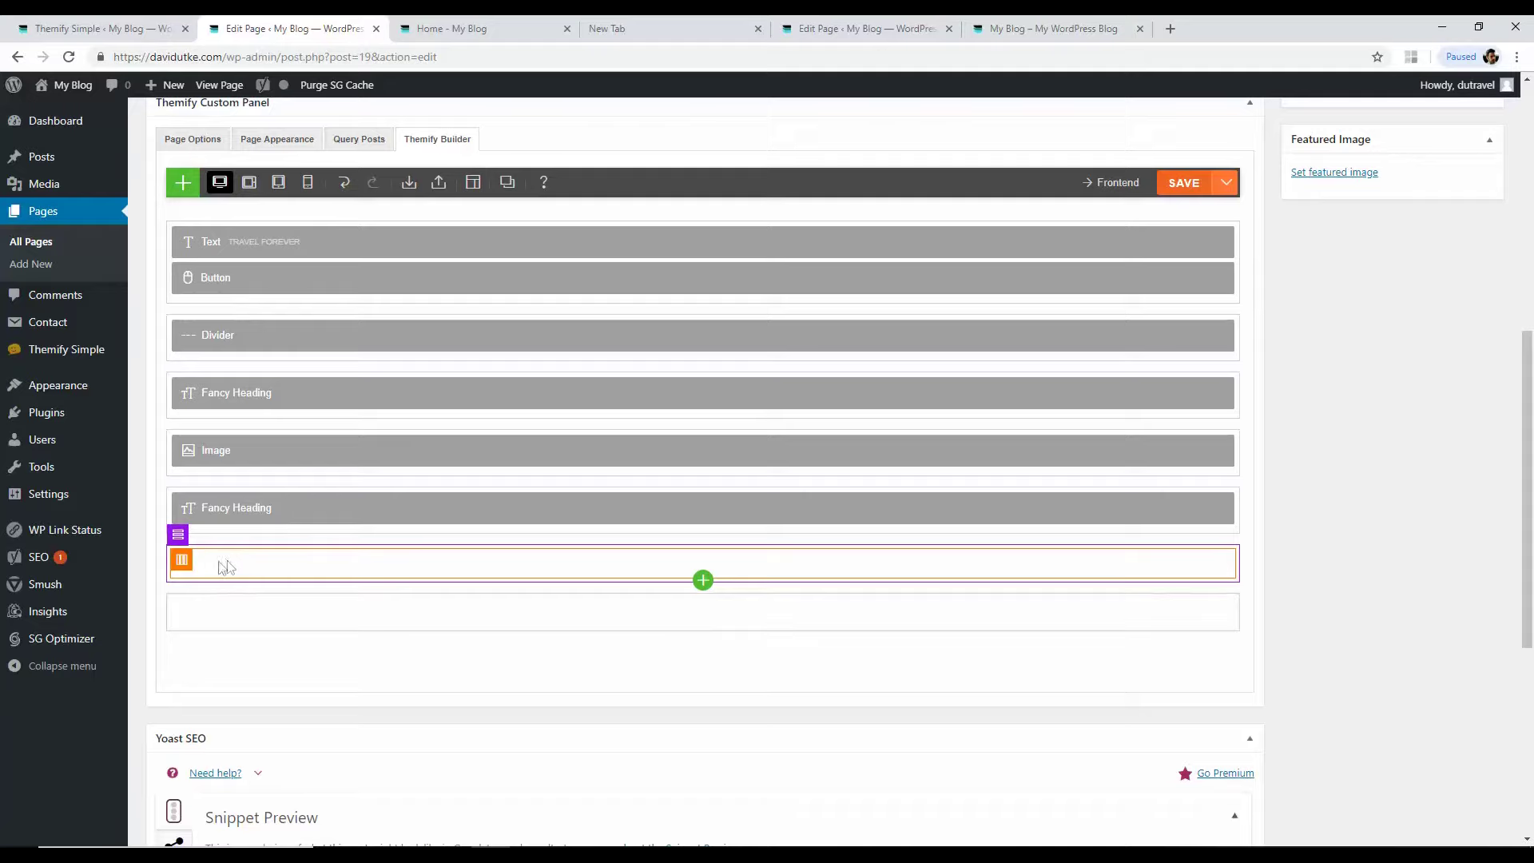
pyautogui.moveTo(177, 537)
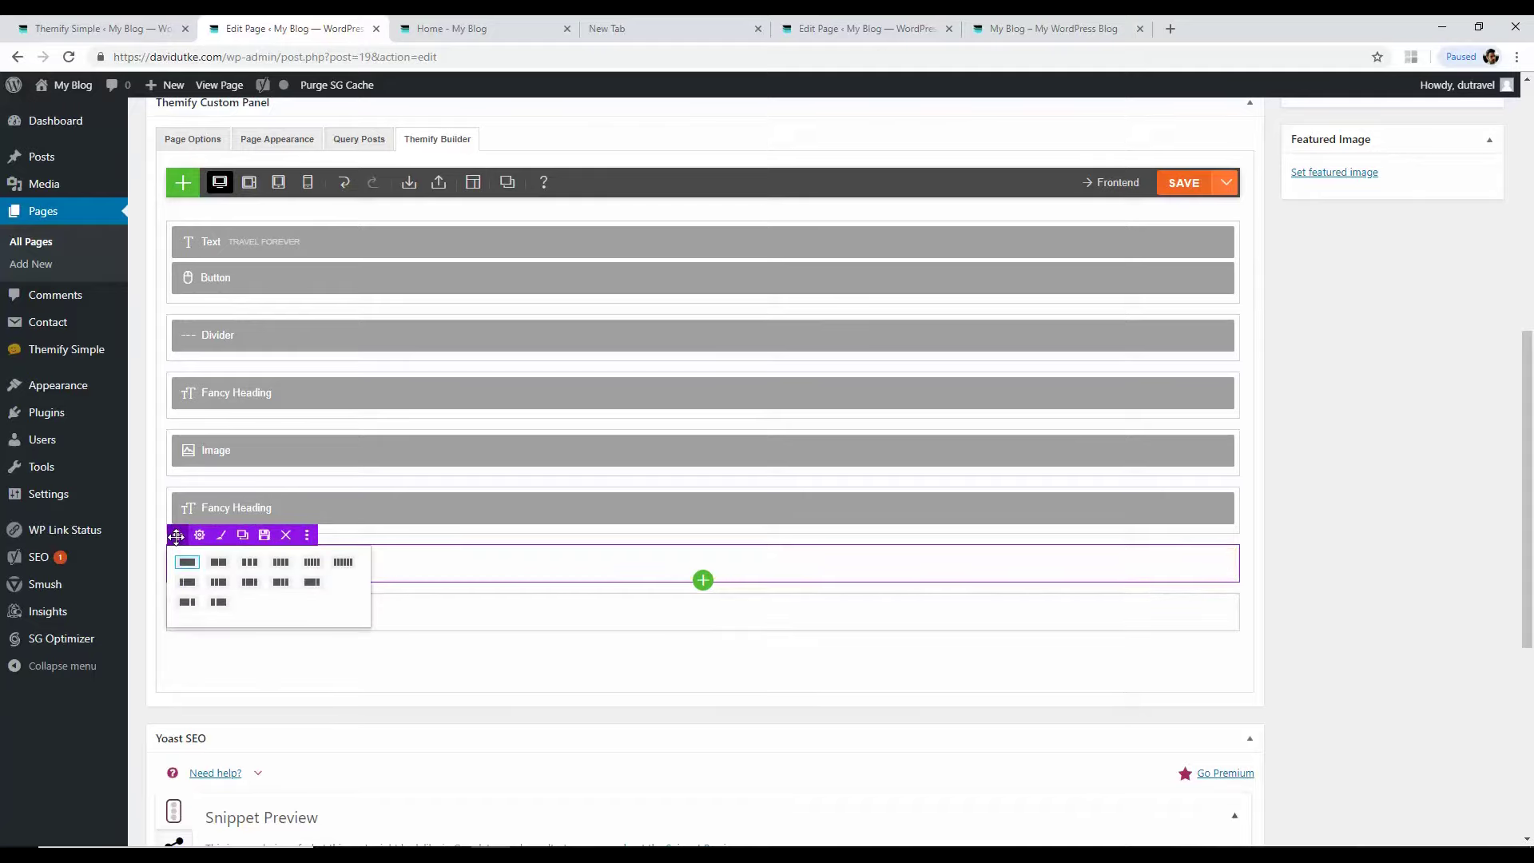
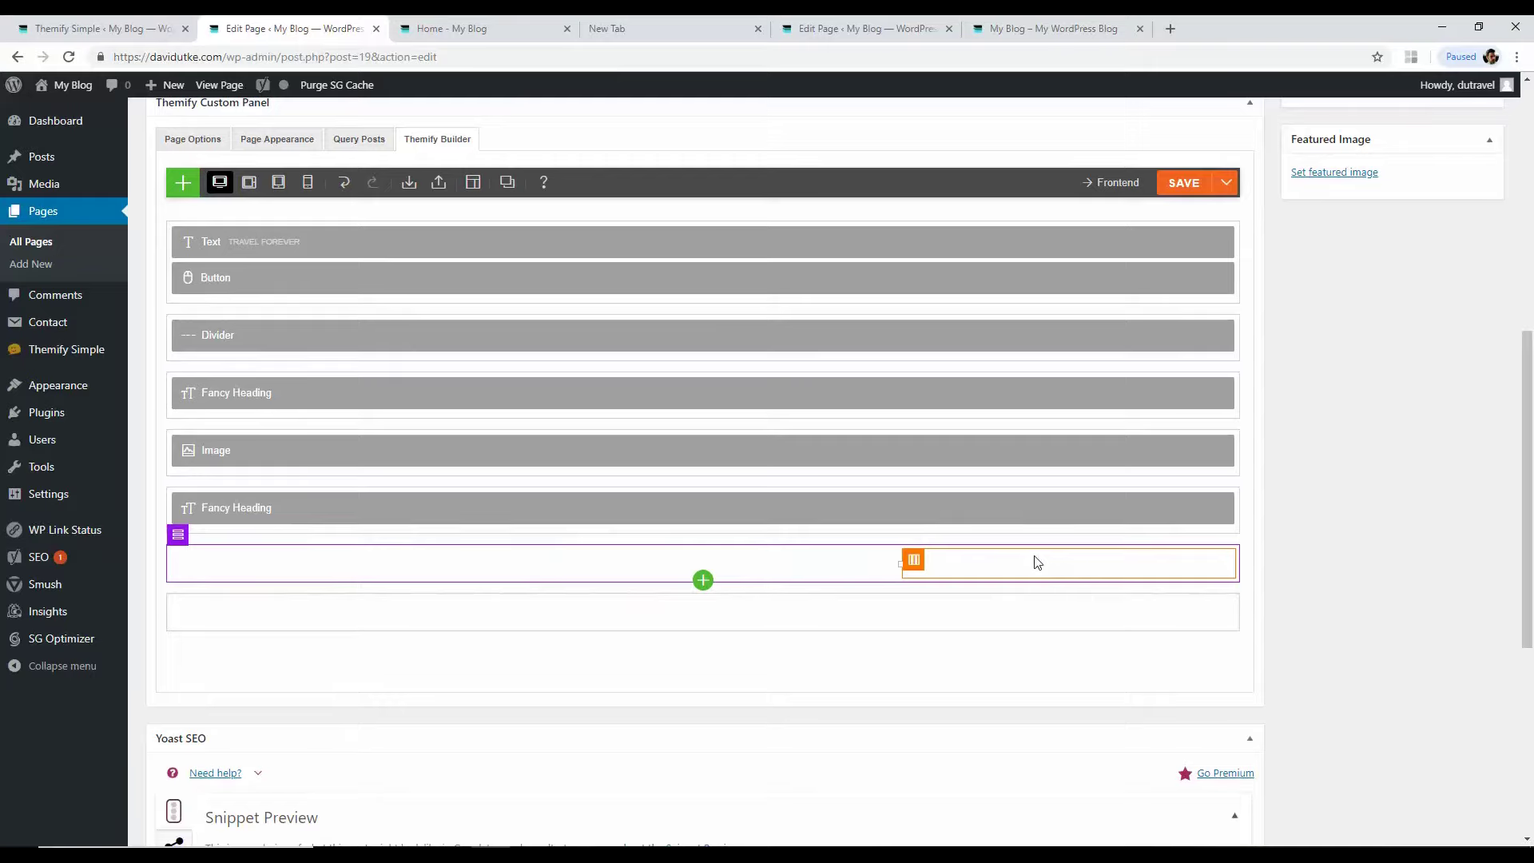
# Step: Add an Image module to the page and upload the "diy web design" picture into it
pyautogui.click(190, 182)
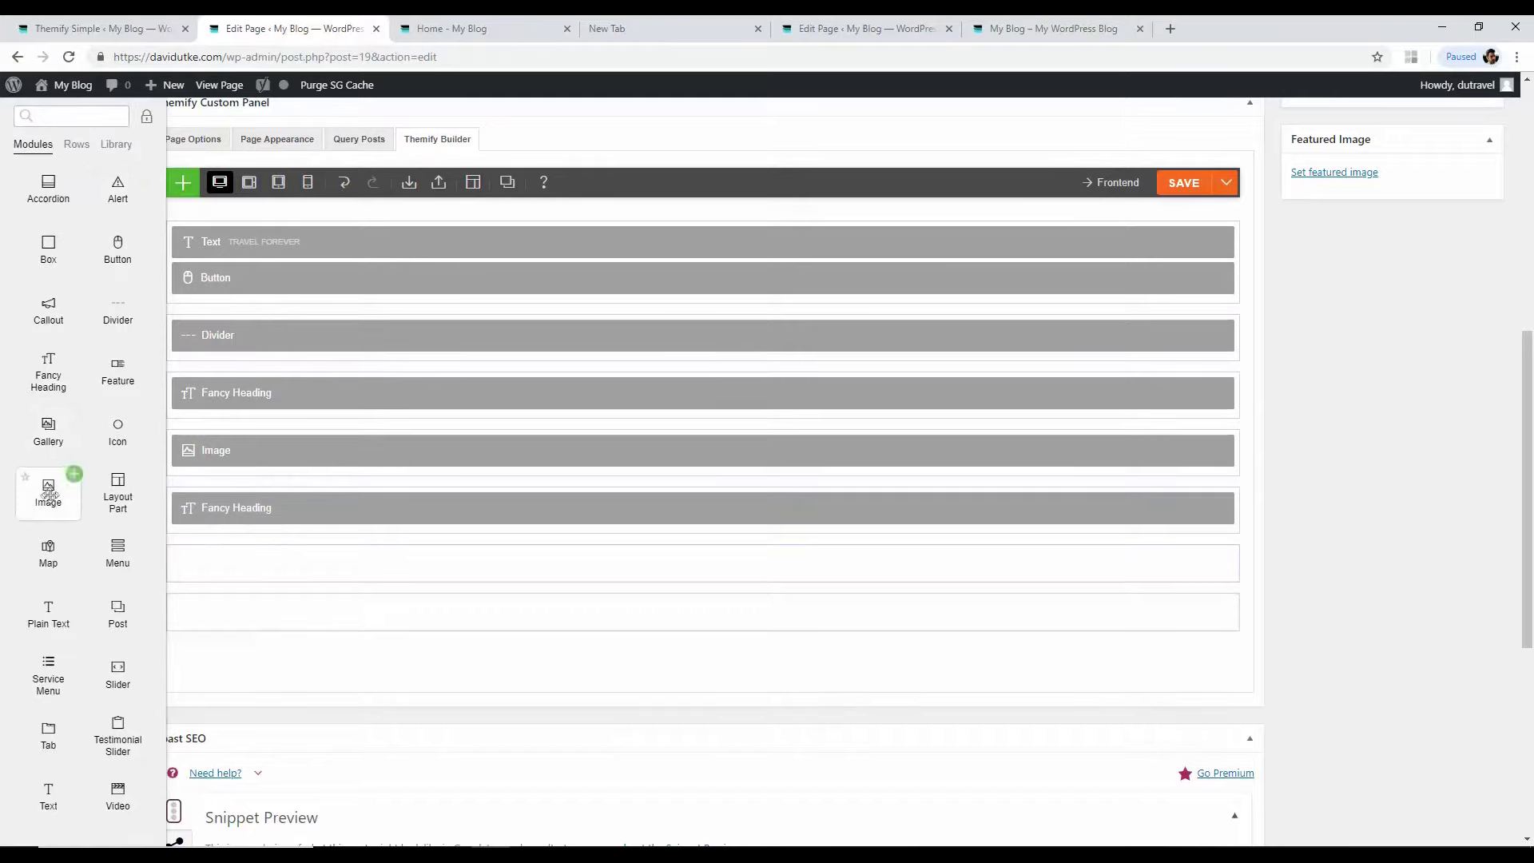
pyautogui.click(74, 474)
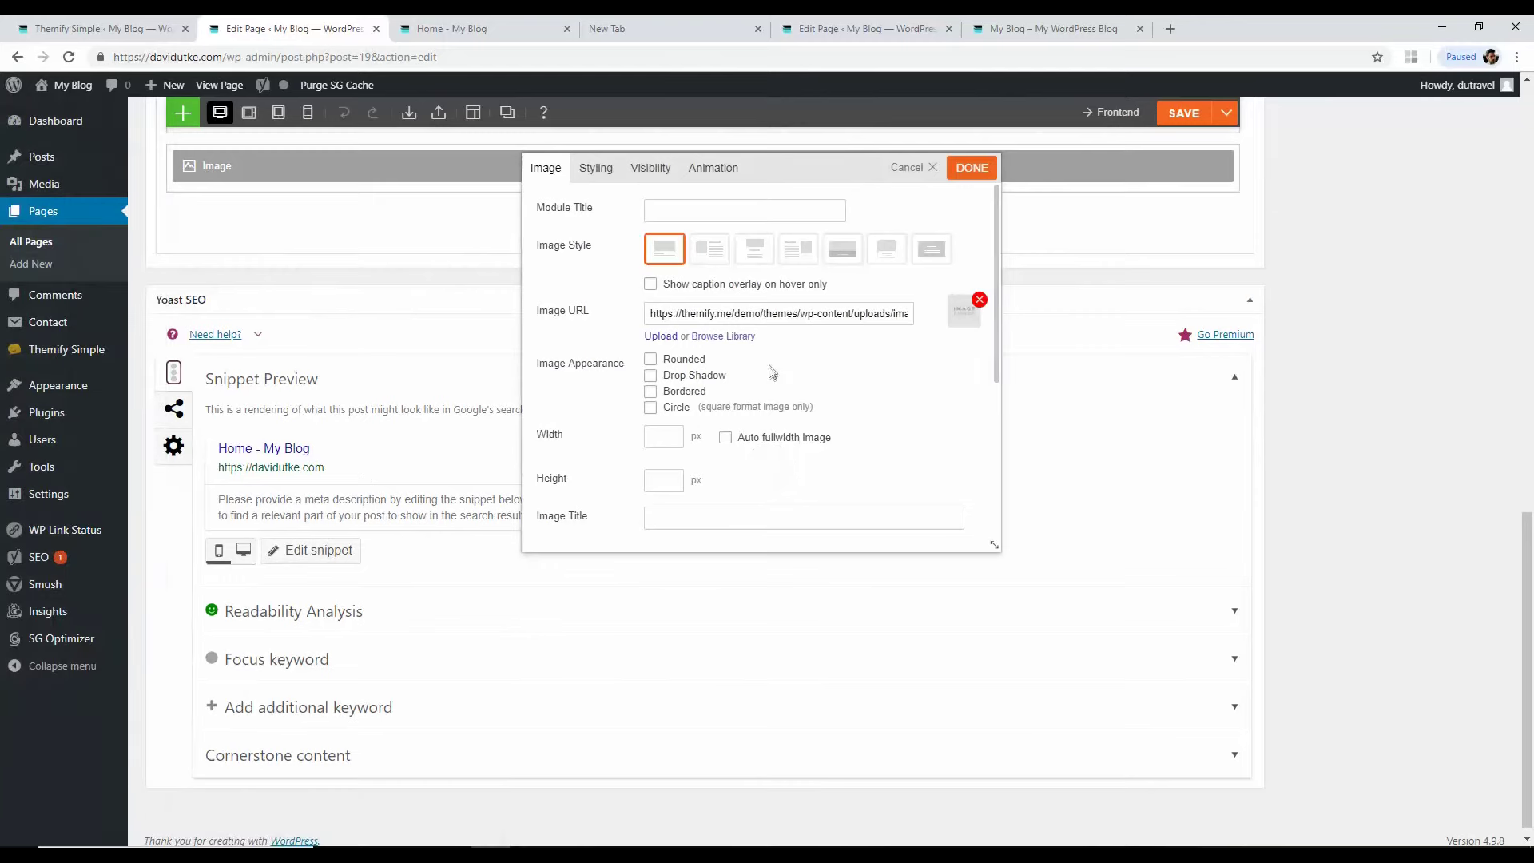
pyautogui.click(660, 336)
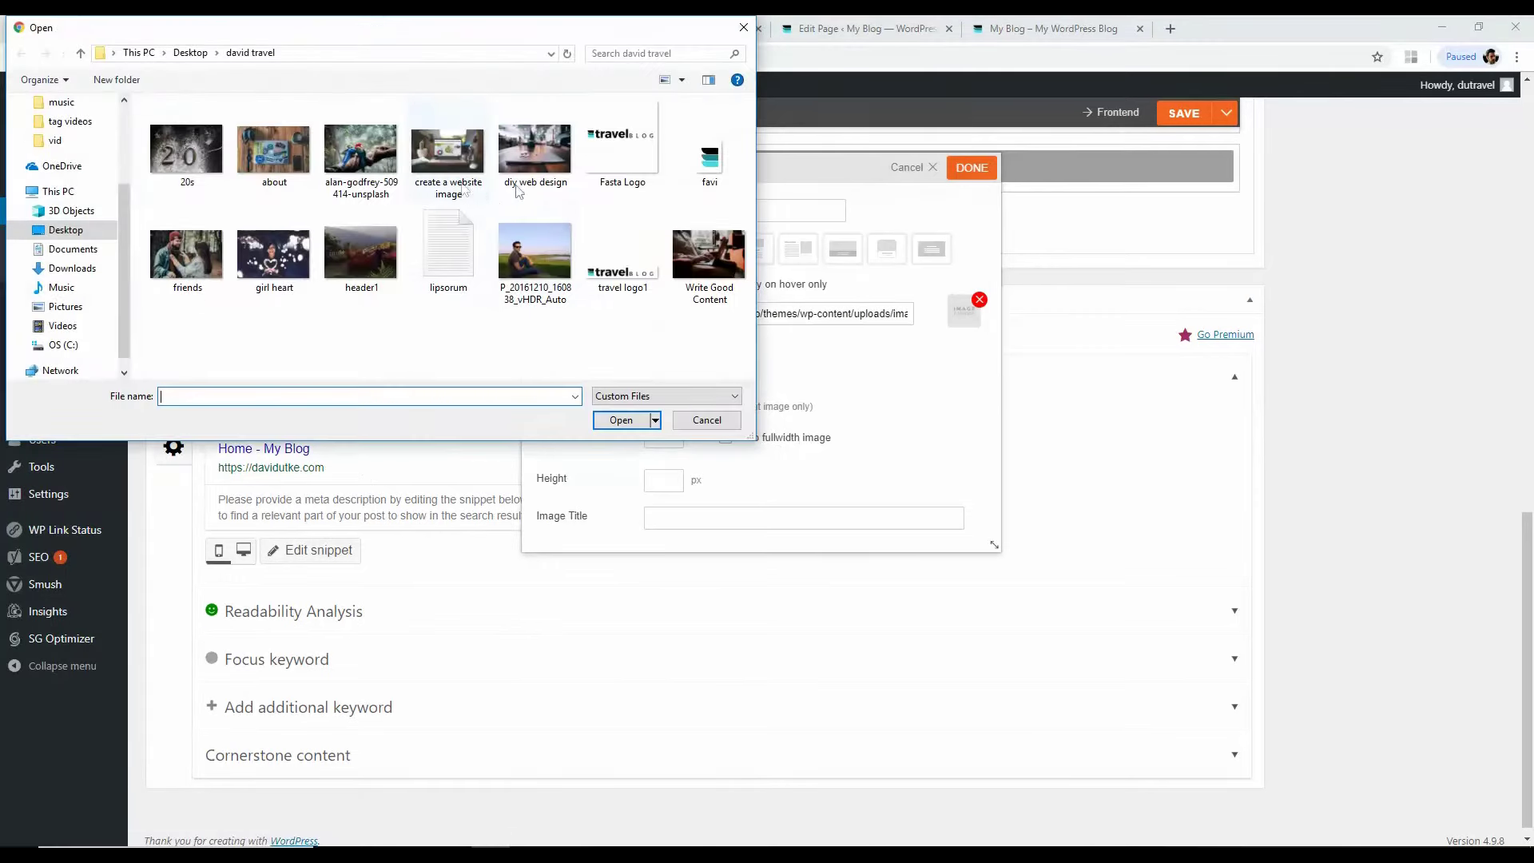
pyautogui.click(534, 151)
pyautogui.click(620, 420)
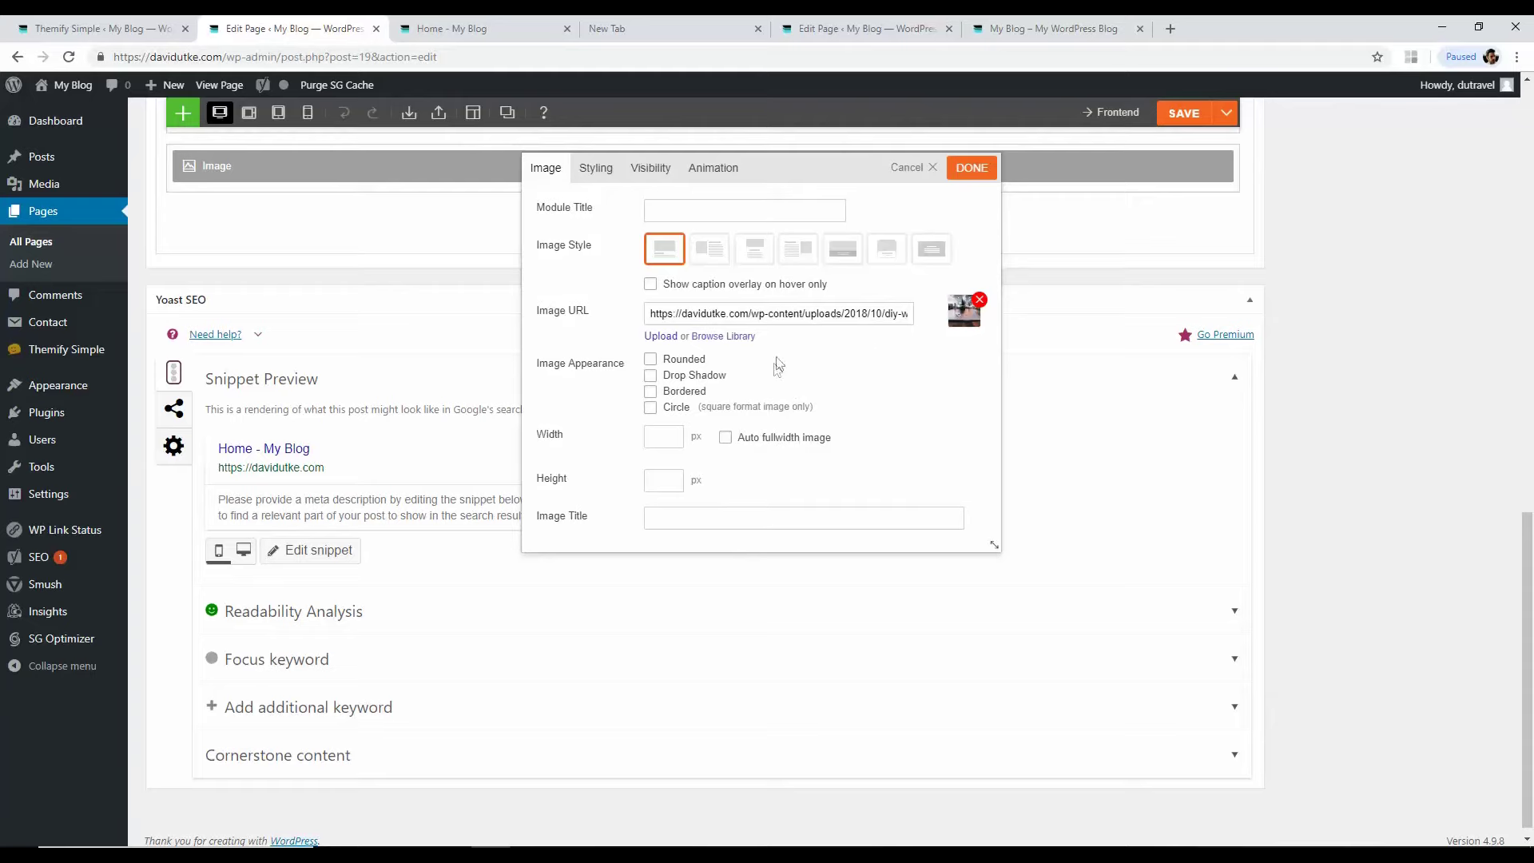
# Step: Set the new image's title to "Travel Video!"
pyautogui.scroll(-1, 741, 383)
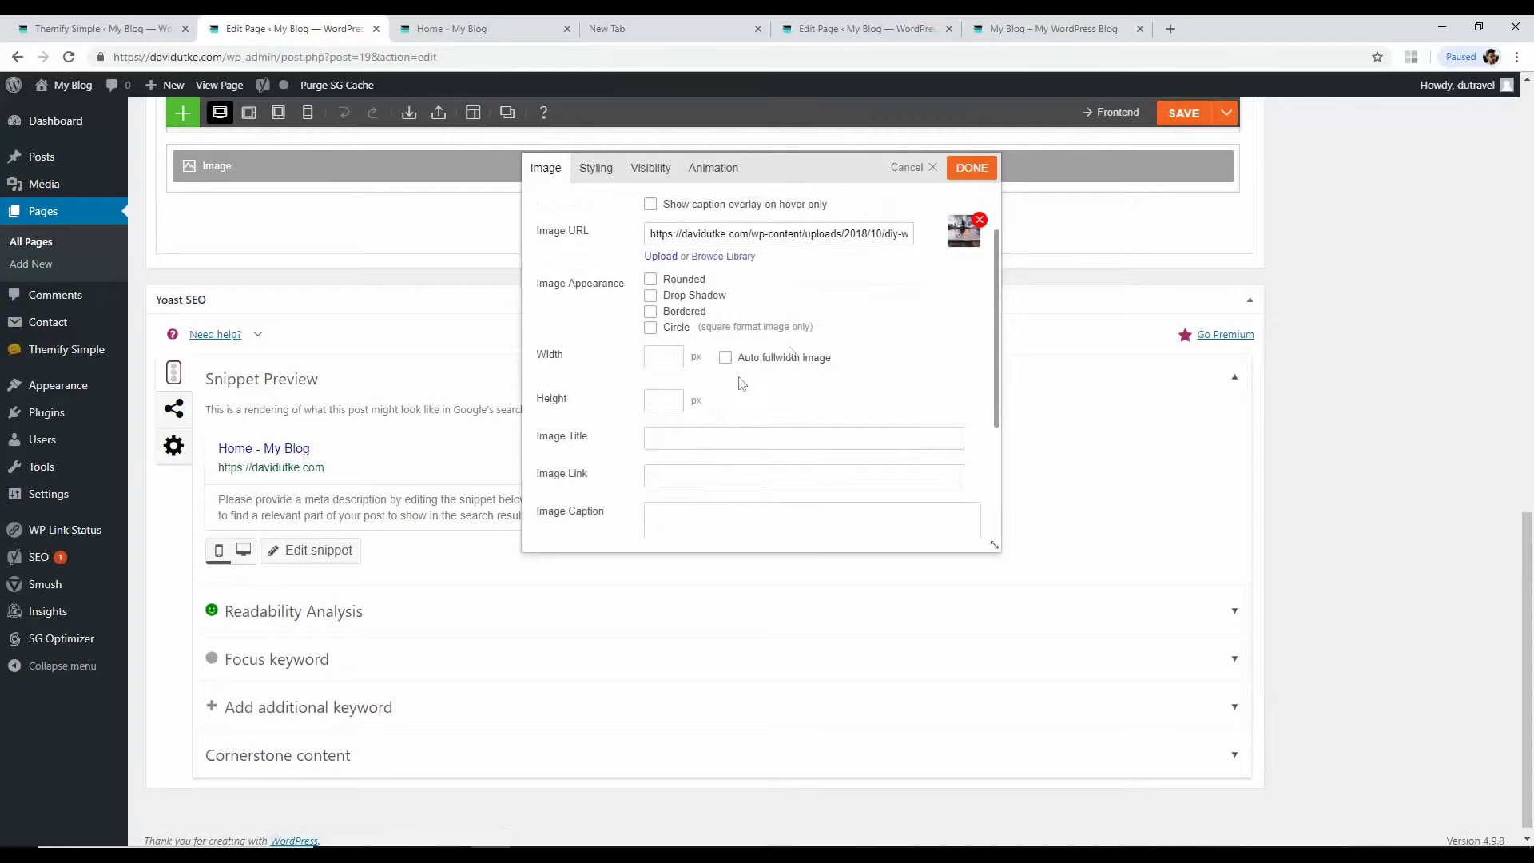
pyautogui.click(683, 435)
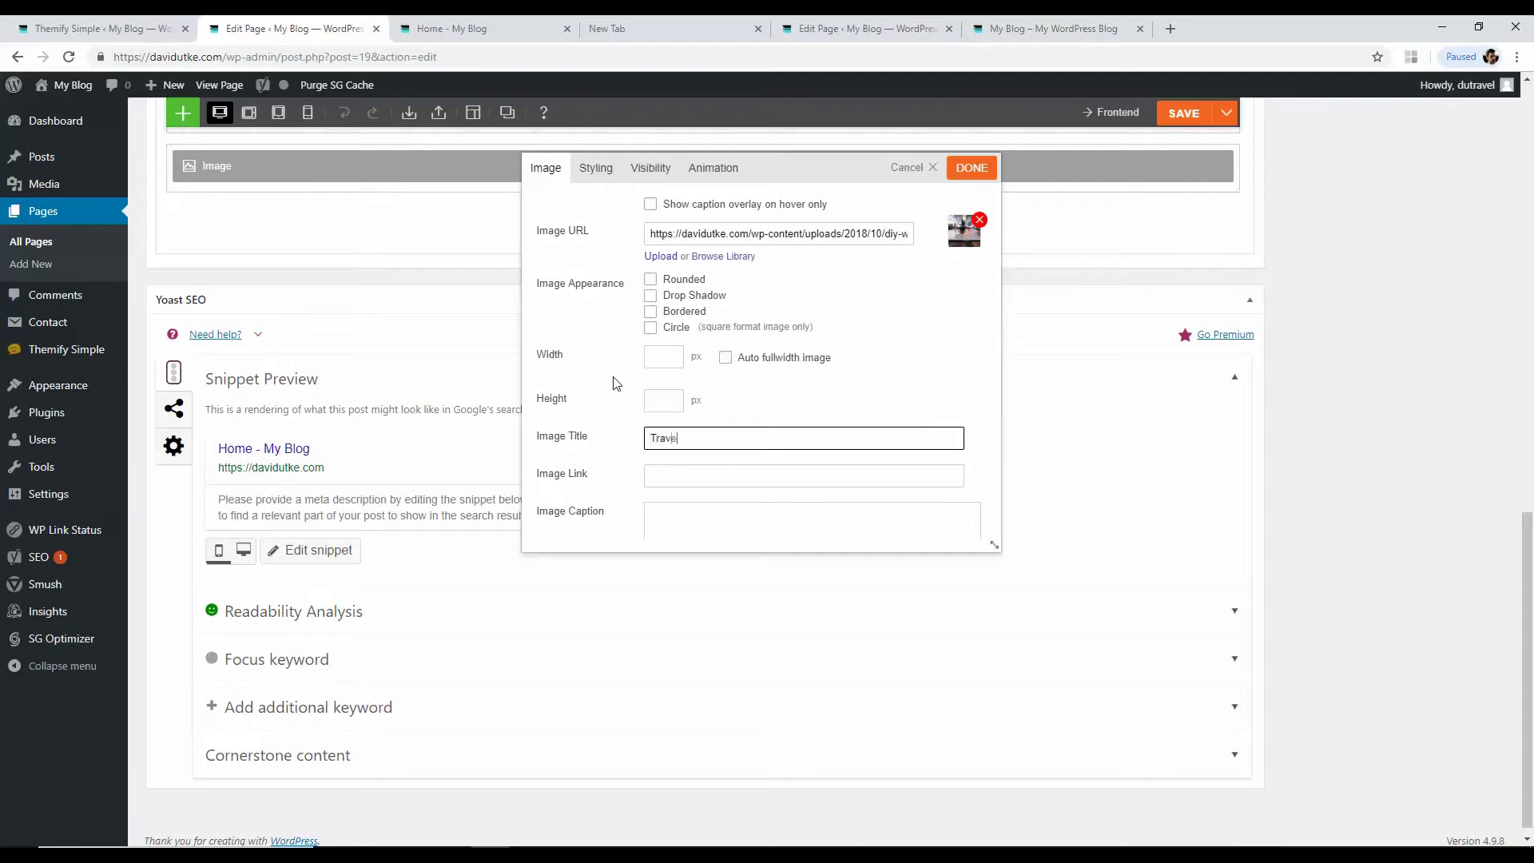
pyautogui.write('Travel Video')
# Step: Open YouTube in a new browser tab and search for "edgeofdavid"
pyautogui.click(669, 475)
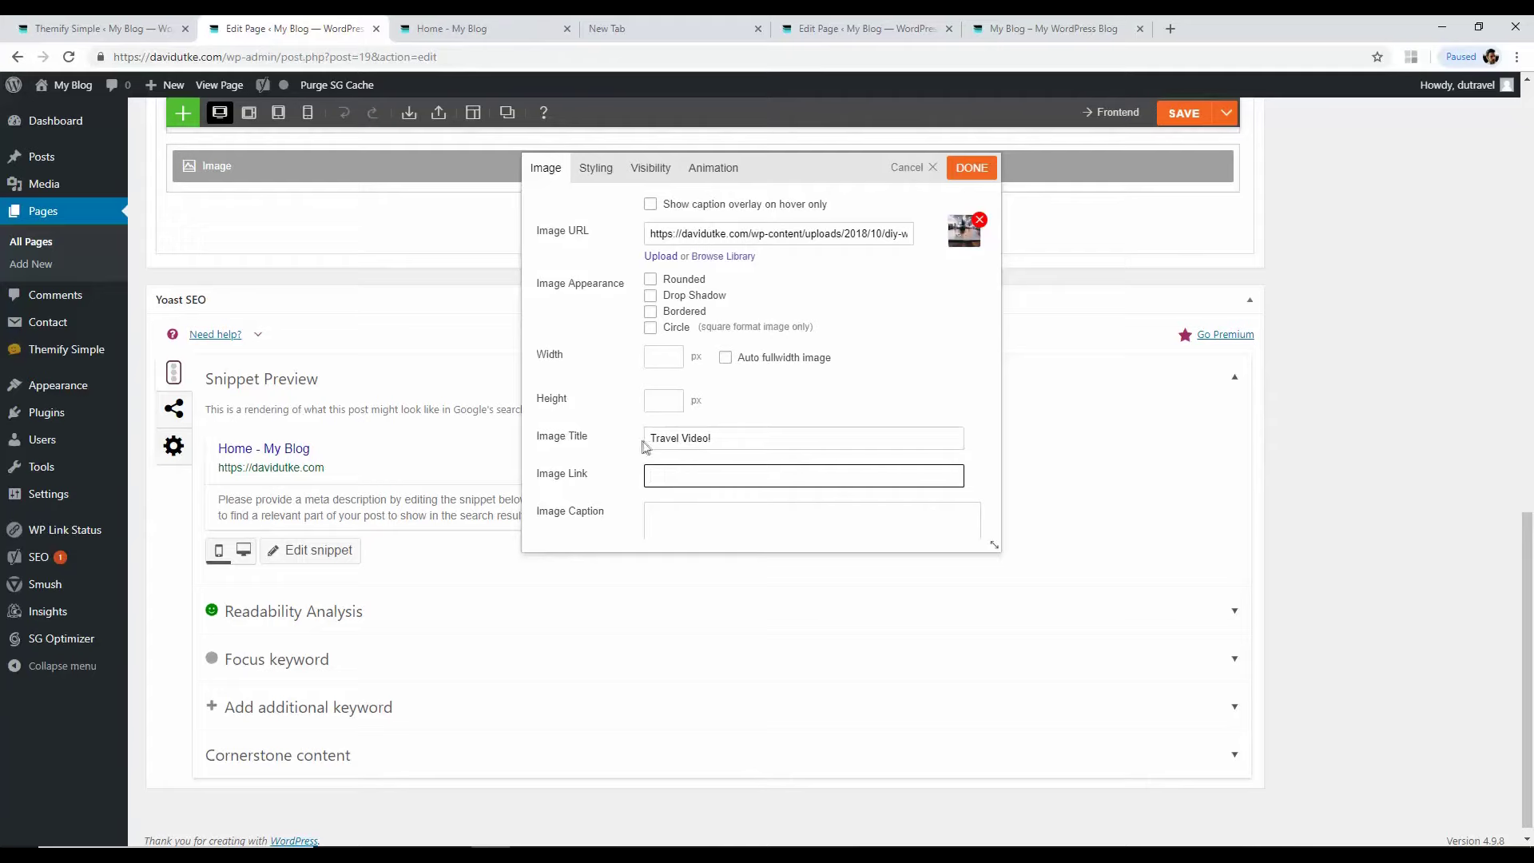
pyautogui.scroll(-1, 680, 446)
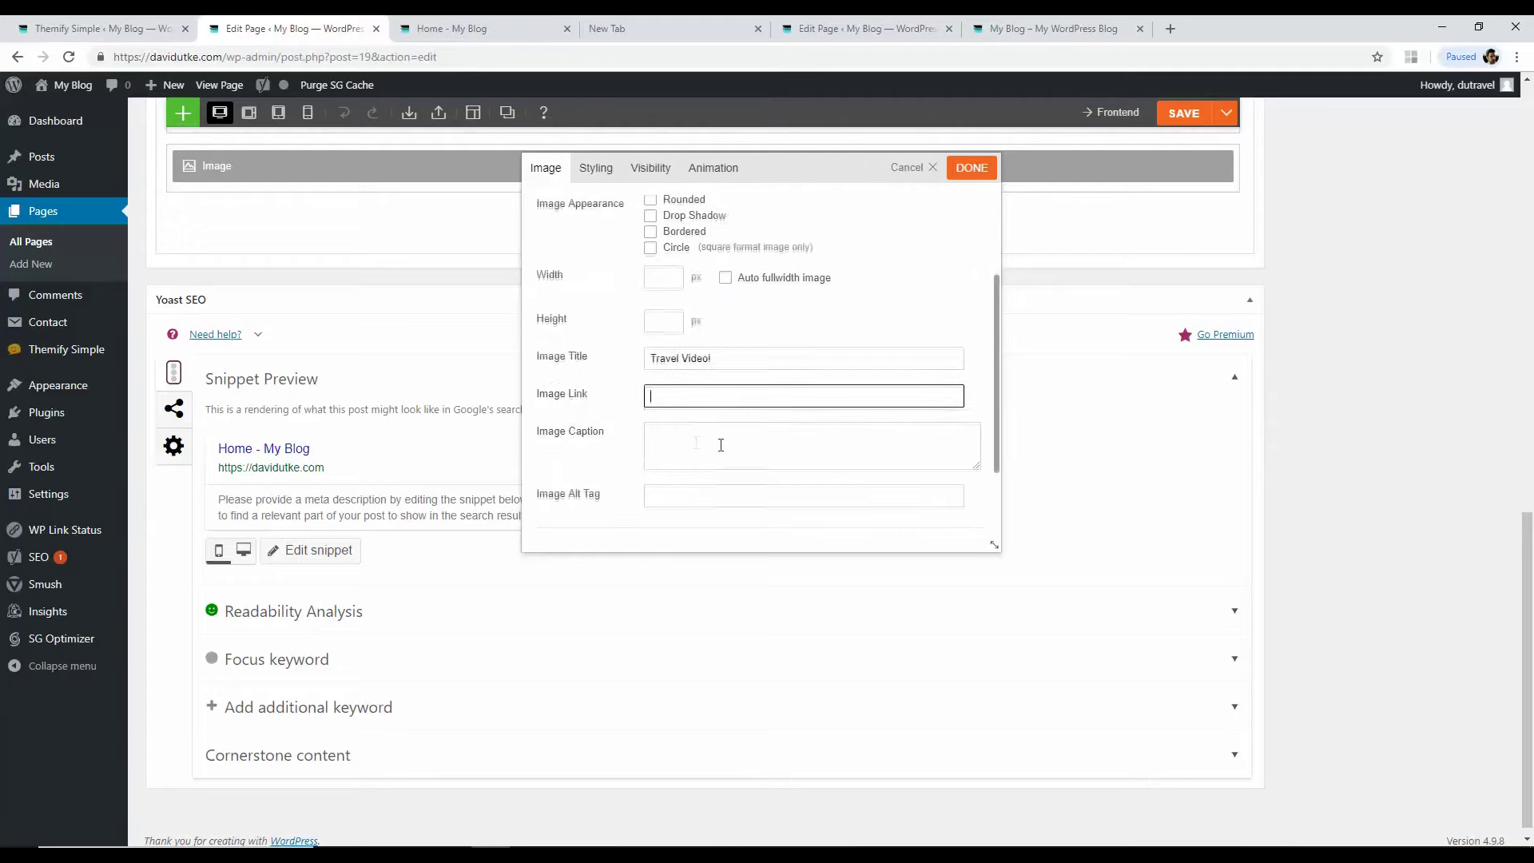
pyautogui.click(1172, 31)
pyautogui.write('you')
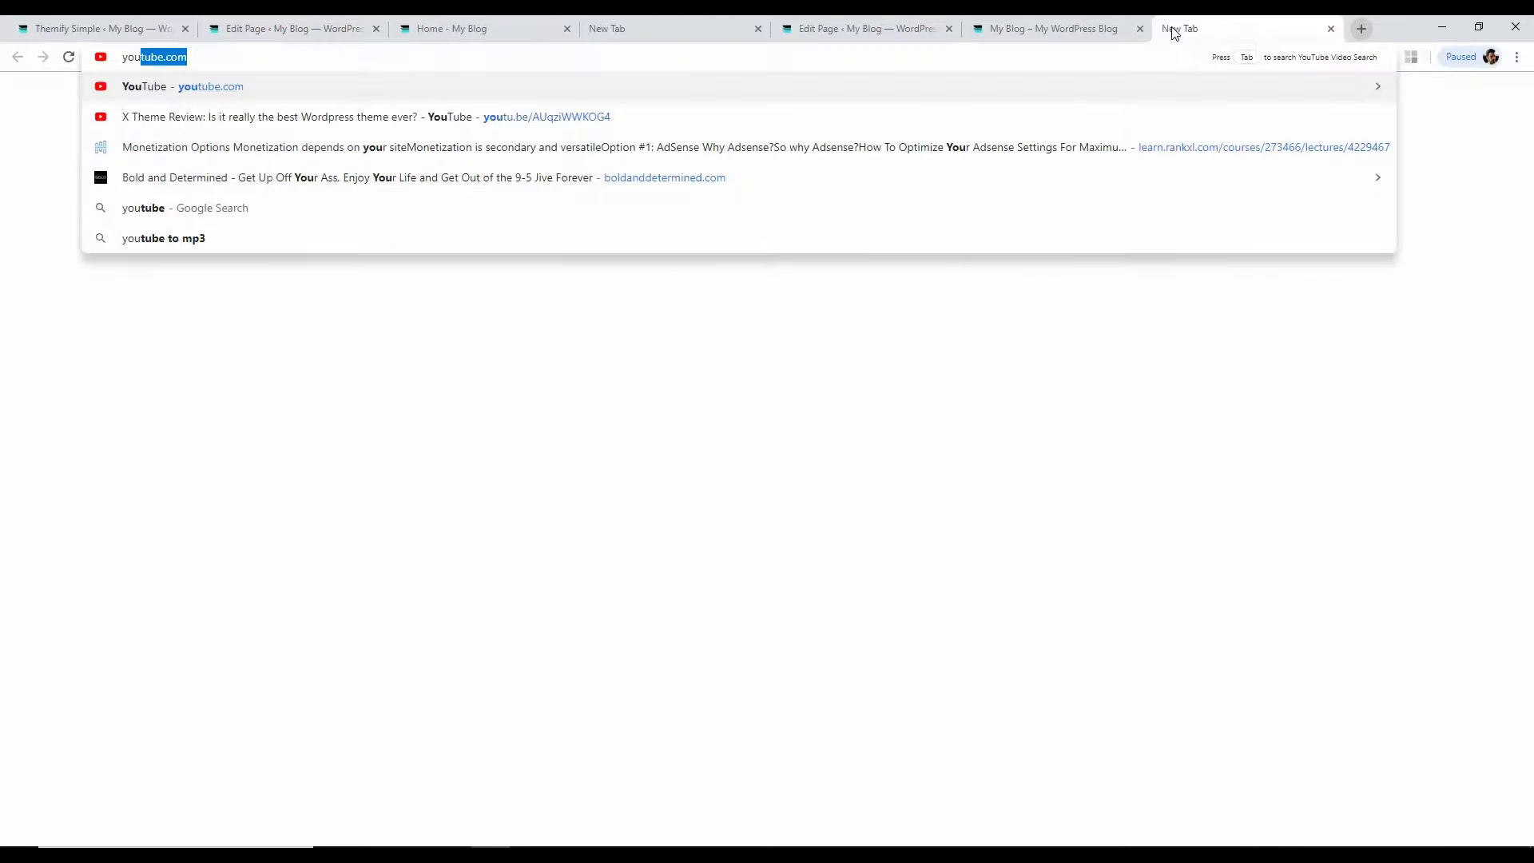
pyautogui.press('Return')
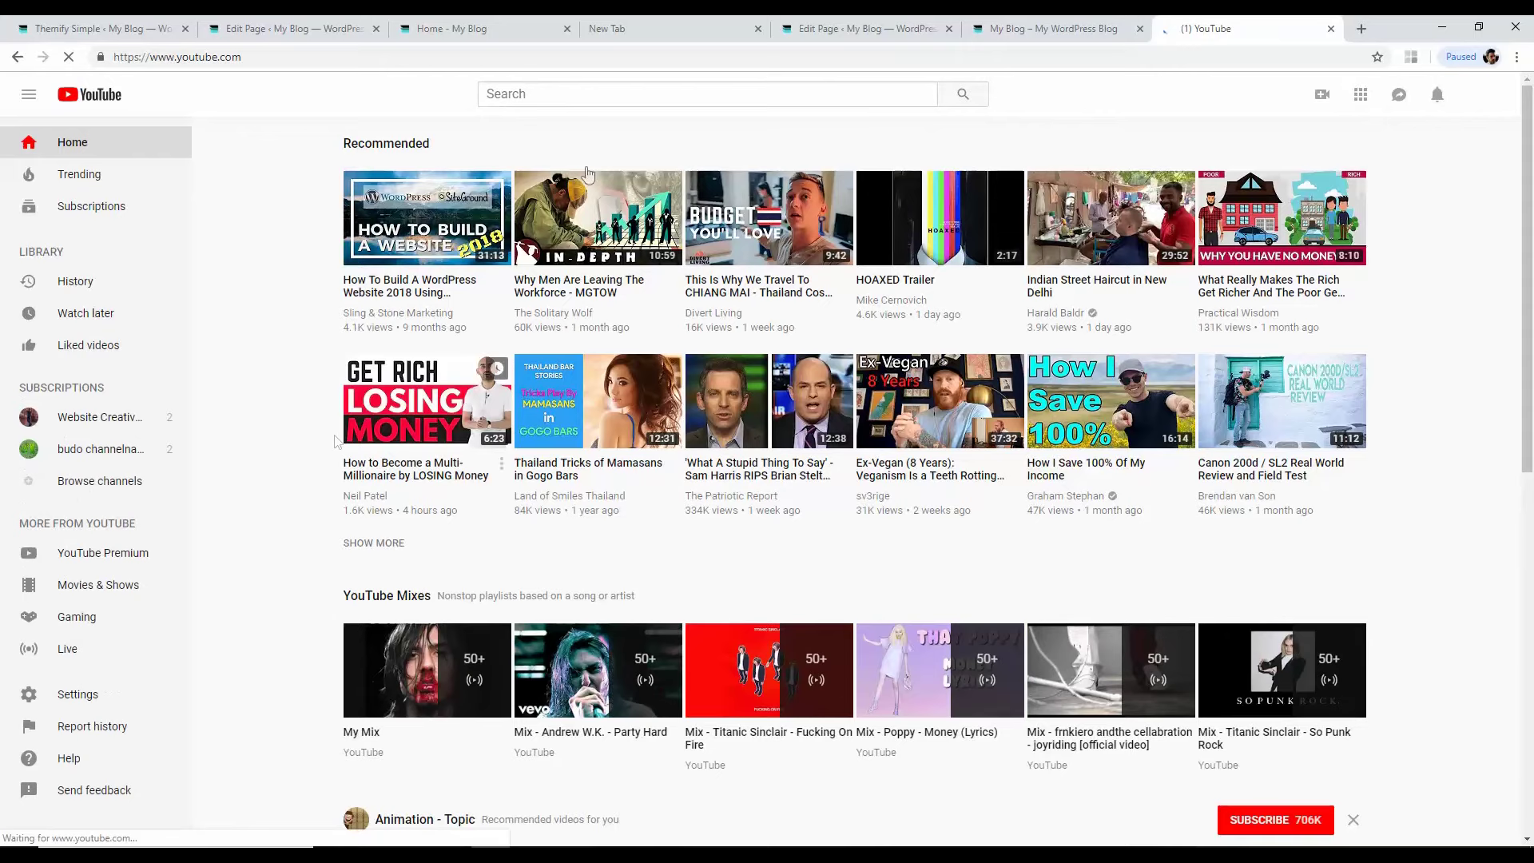
pyautogui.click(576, 96)
pyautogui.write('edgeofdavid')
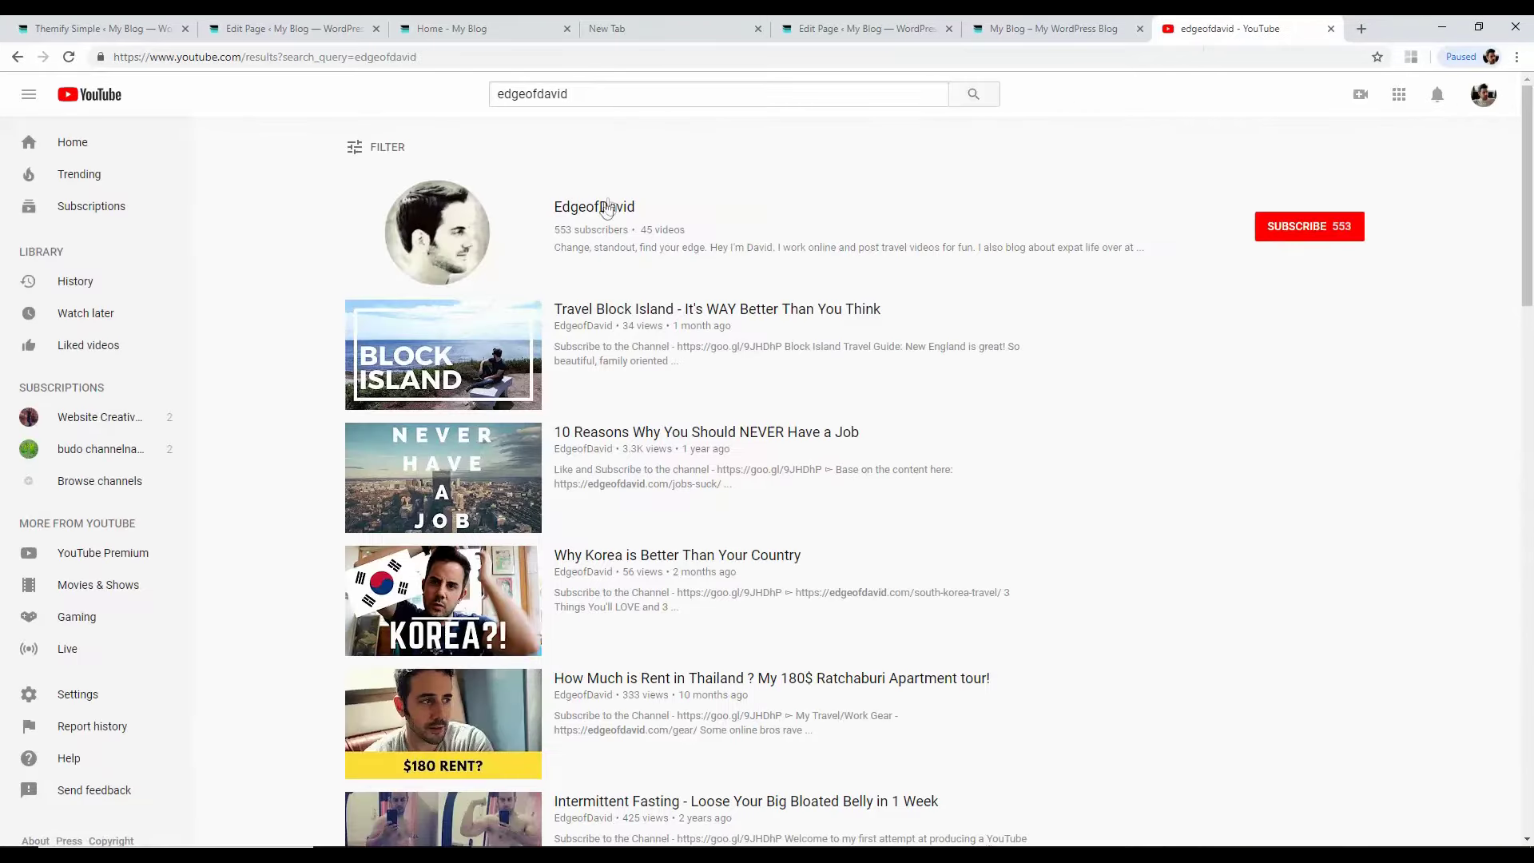
# Step: Open the "Travel Block Island - It's WAY Better Than You Think" video and copy its web address
pyautogui.moveTo(742, 312)
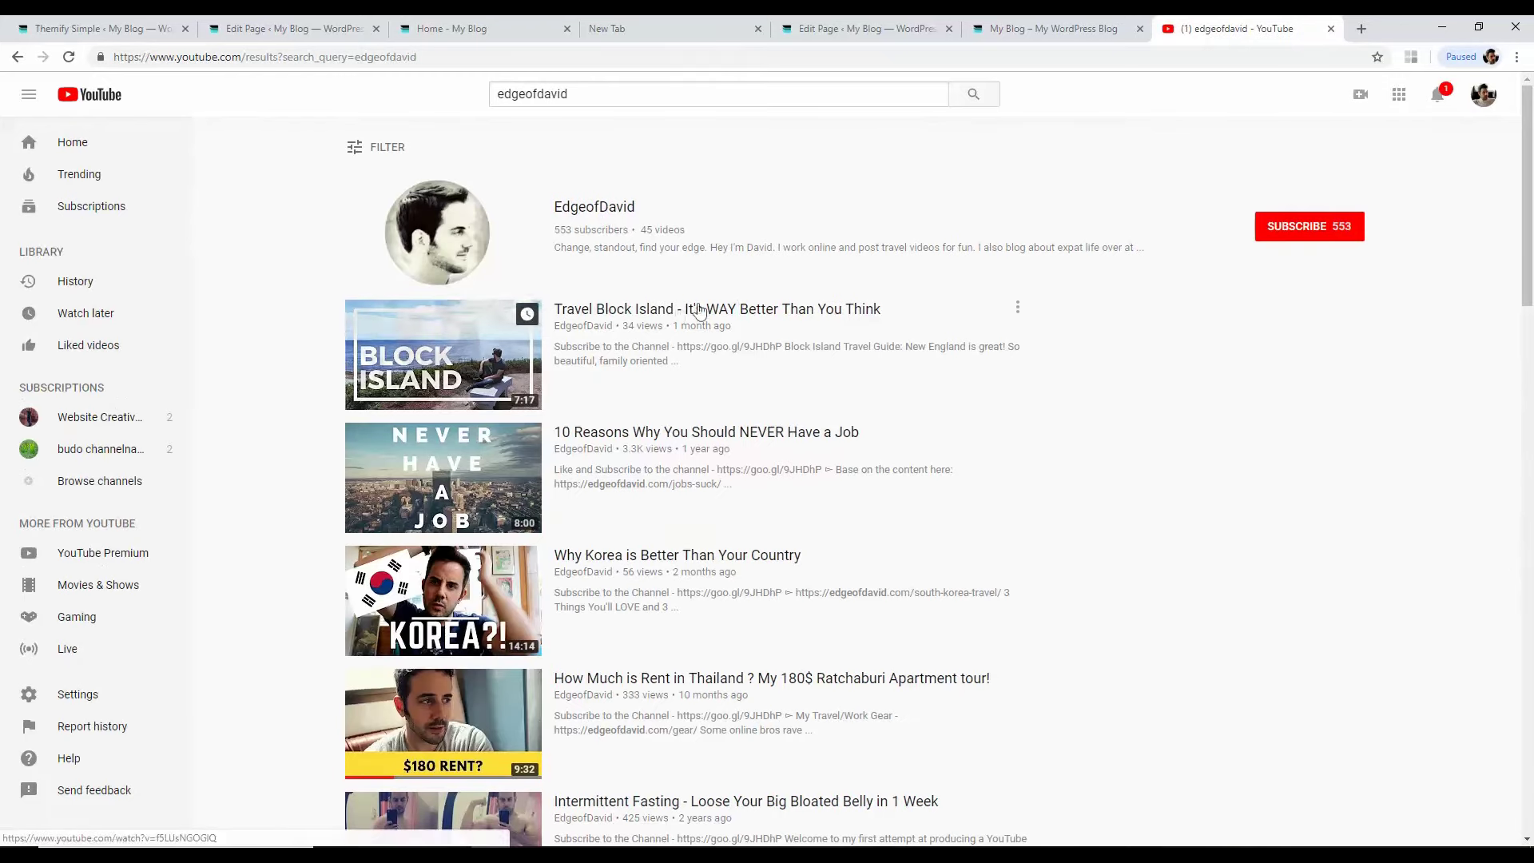
pyautogui.click(759, 312)
pyautogui.click(282, 57)
pyautogui.rightClick(281, 64)
pyautogui.click(316, 128)
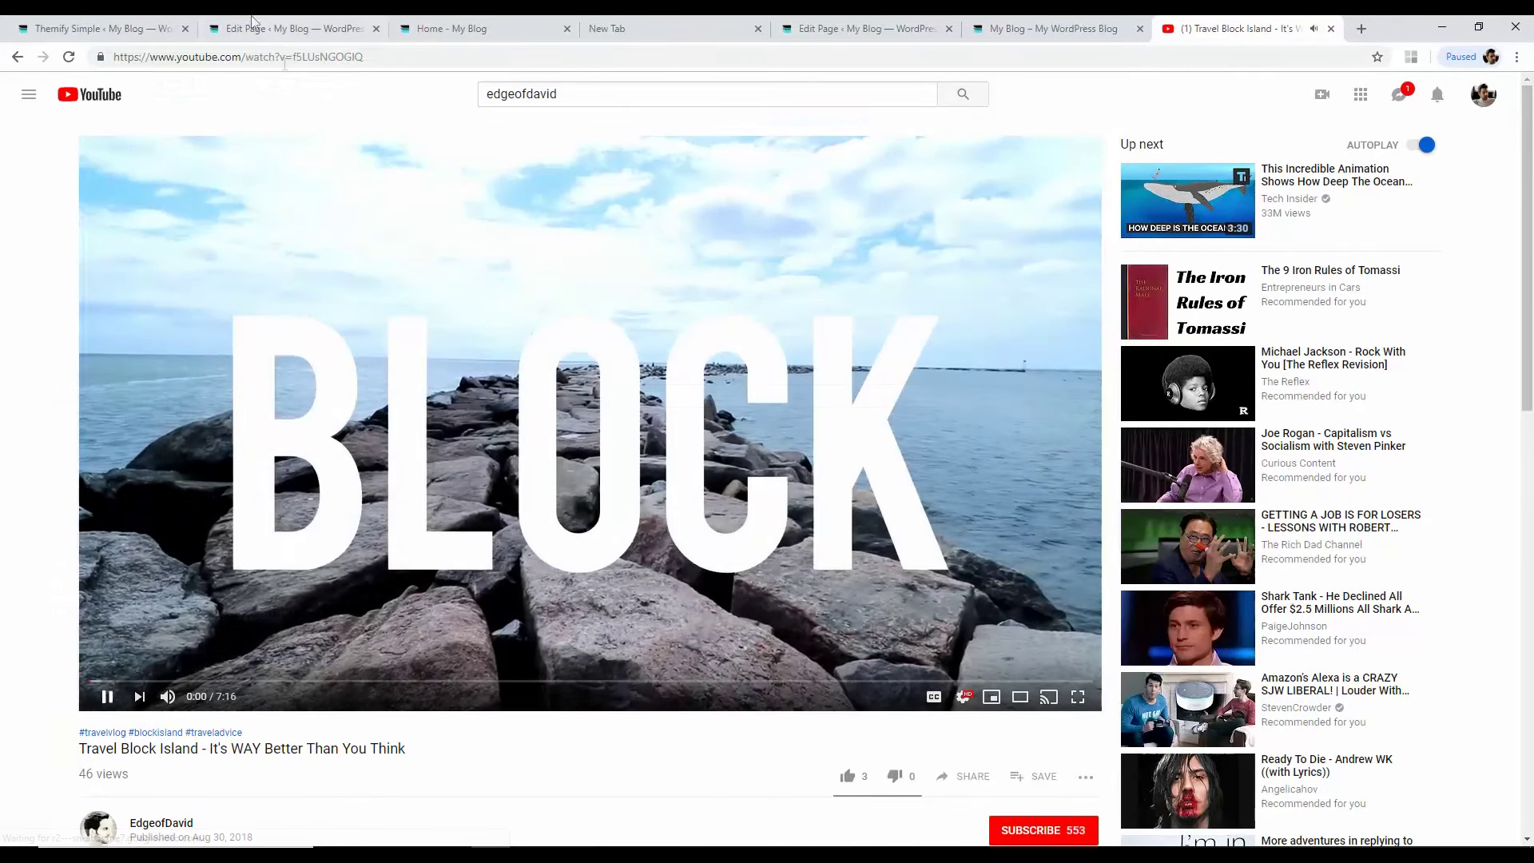
# Step: Return to the page editor, paste the copied video address as the image link, and set it to open in a lightbox
pyautogui.click(252, 21)
pyautogui.click(655, 395)
pyautogui.rightClick(660, 394)
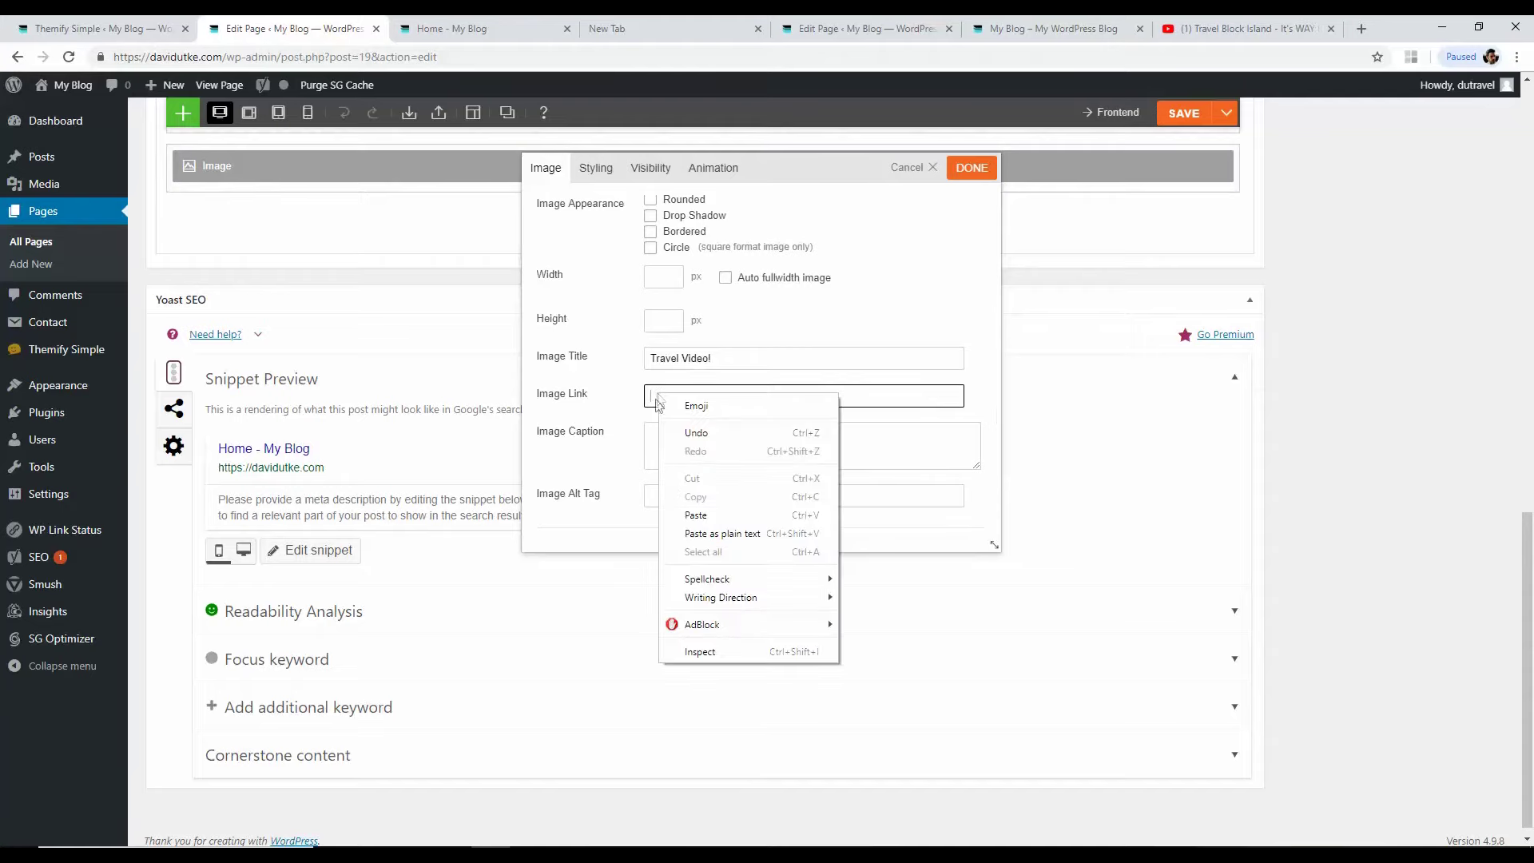
pyautogui.click(676, 514)
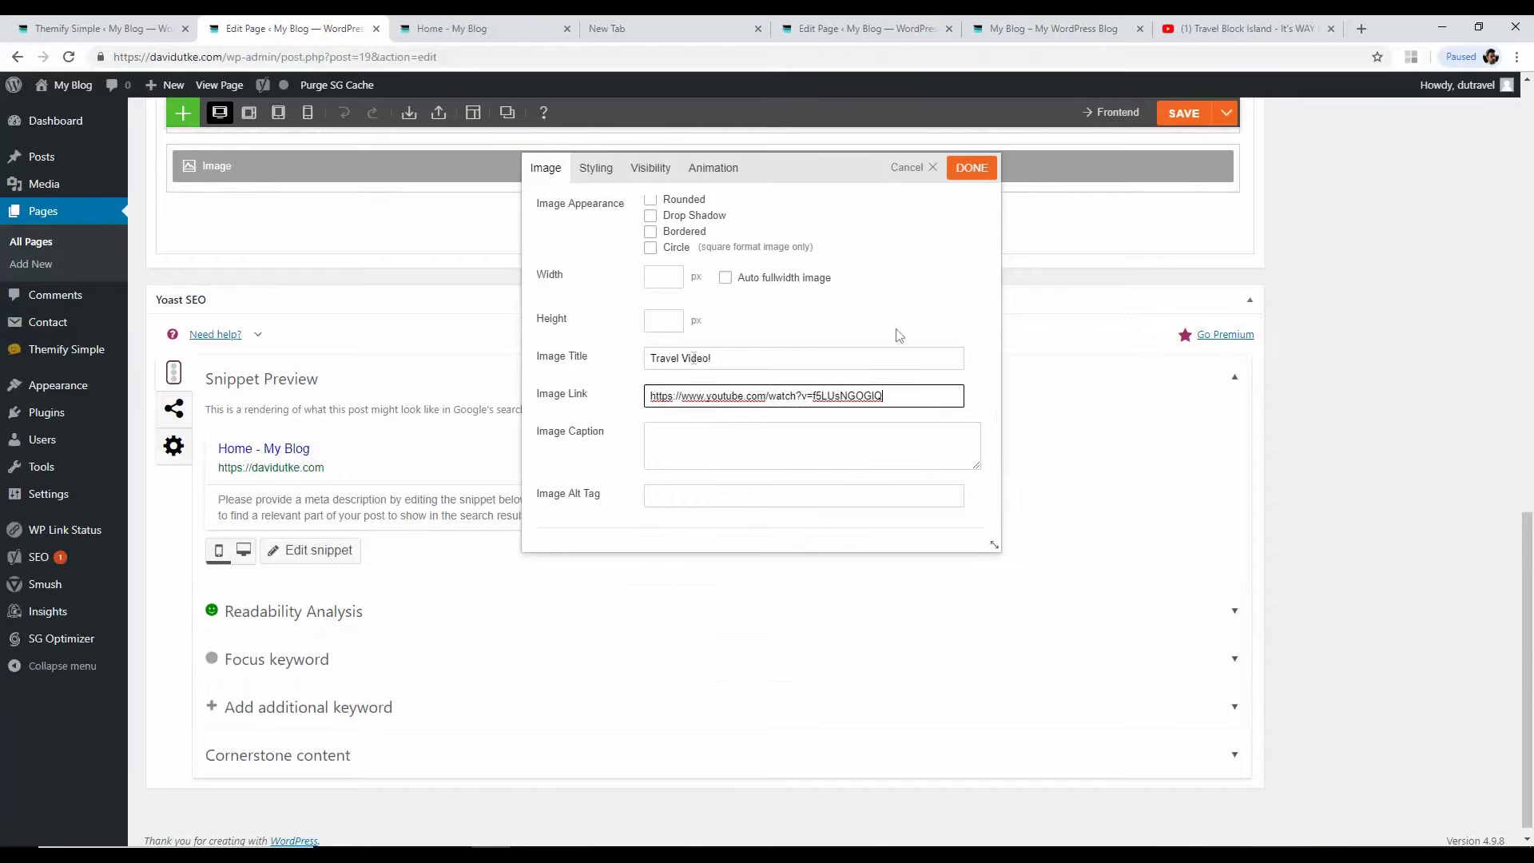
pyautogui.click(762, 440)
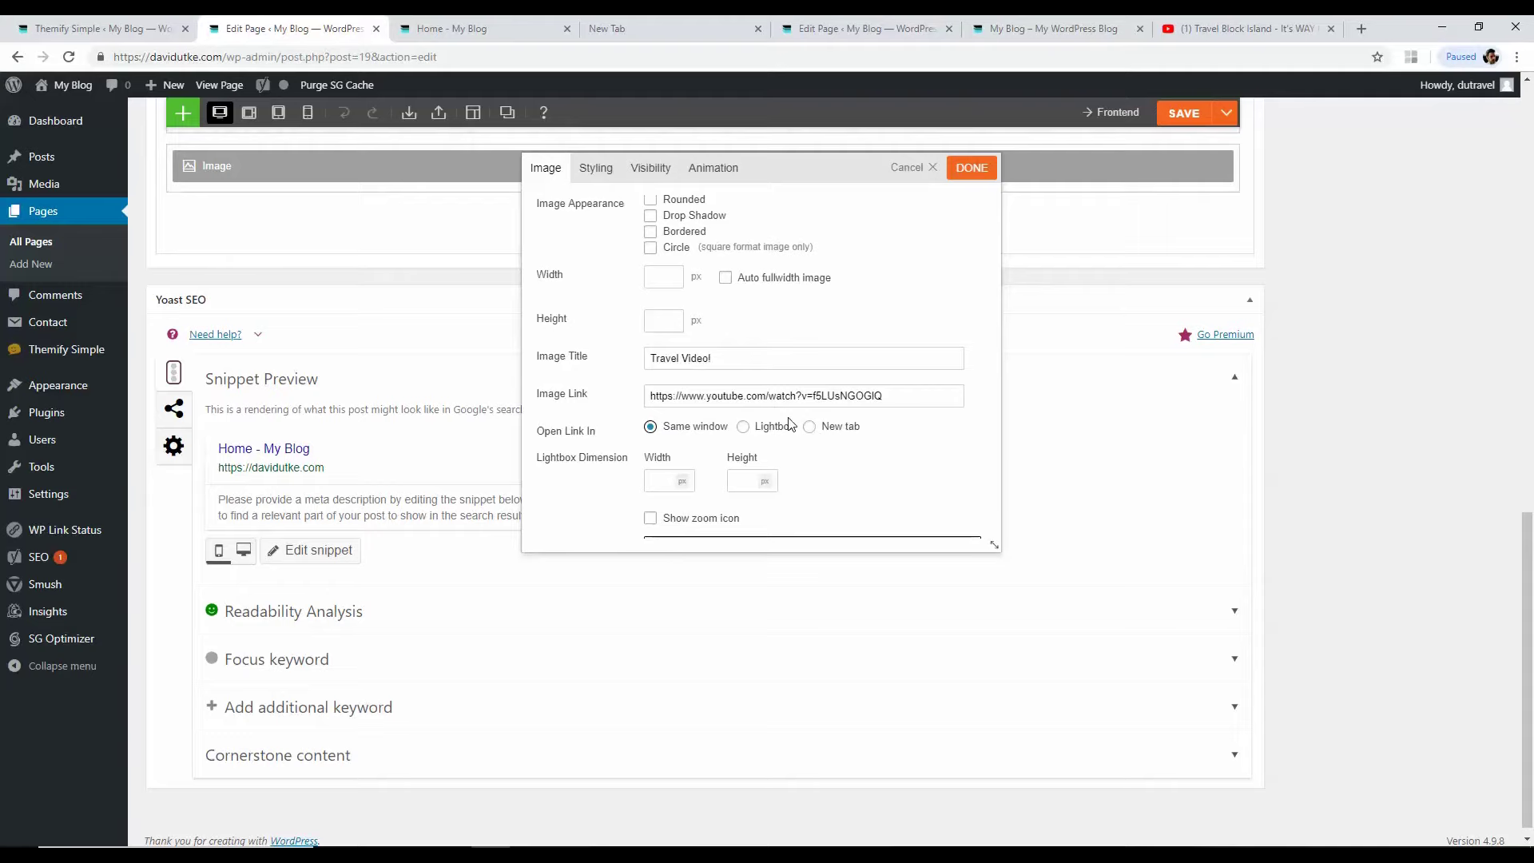
pyautogui.click(757, 433)
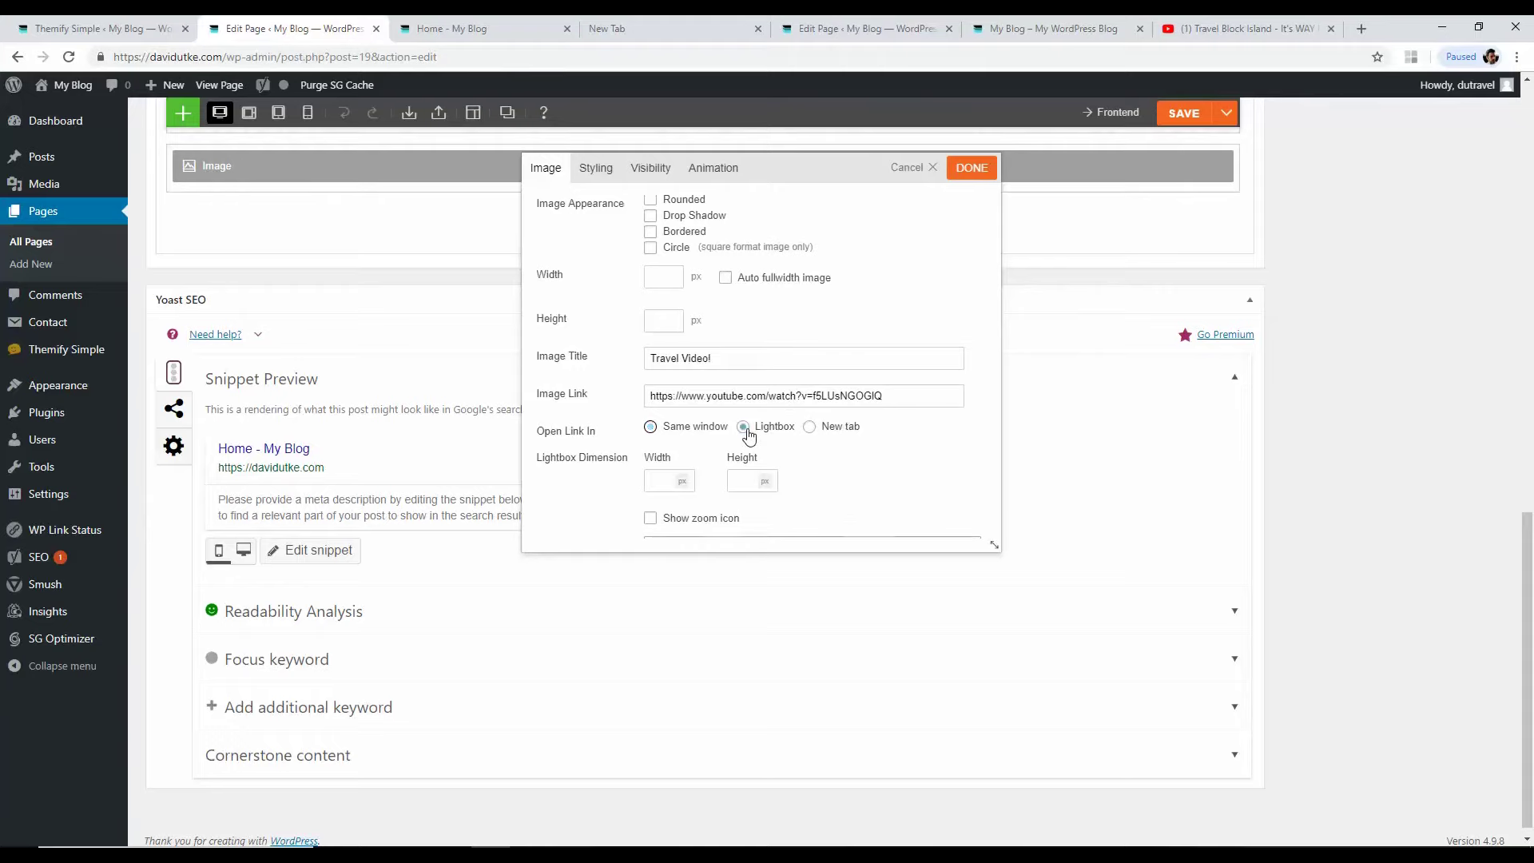
pyautogui.click(976, 177)
# Step: Move the new Image module into the first column of the three-column row beneath the YouTube heading
pyautogui.moveTo(1530, 565); pyautogui.dragTo(1530, 445)
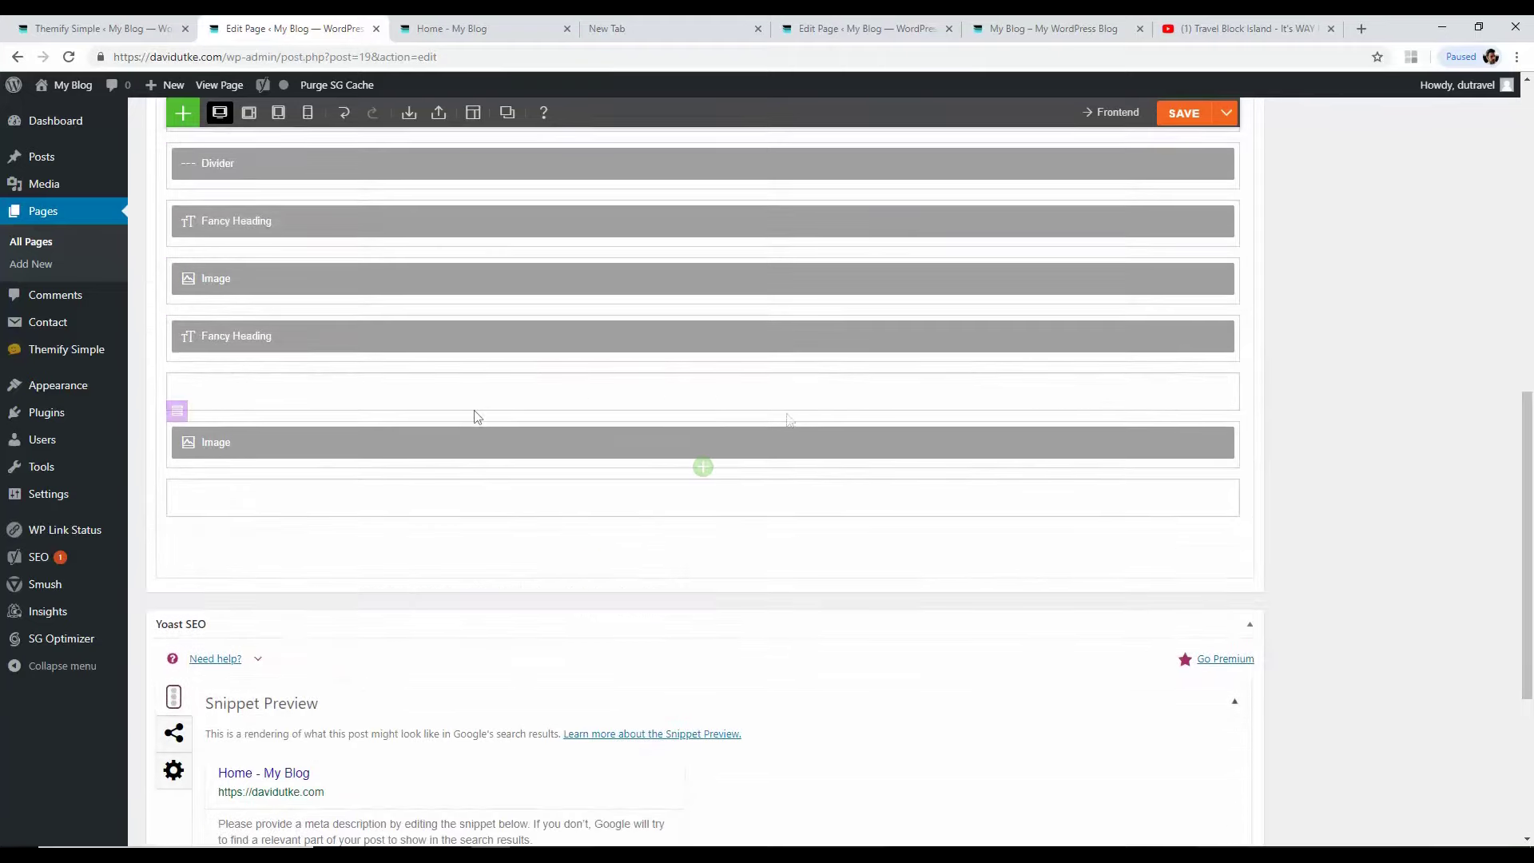
pyautogui.moveTo(558, 441); pyautogui.dragTo(368, 400)
pyautogui.scroll(4, 1458, 447)
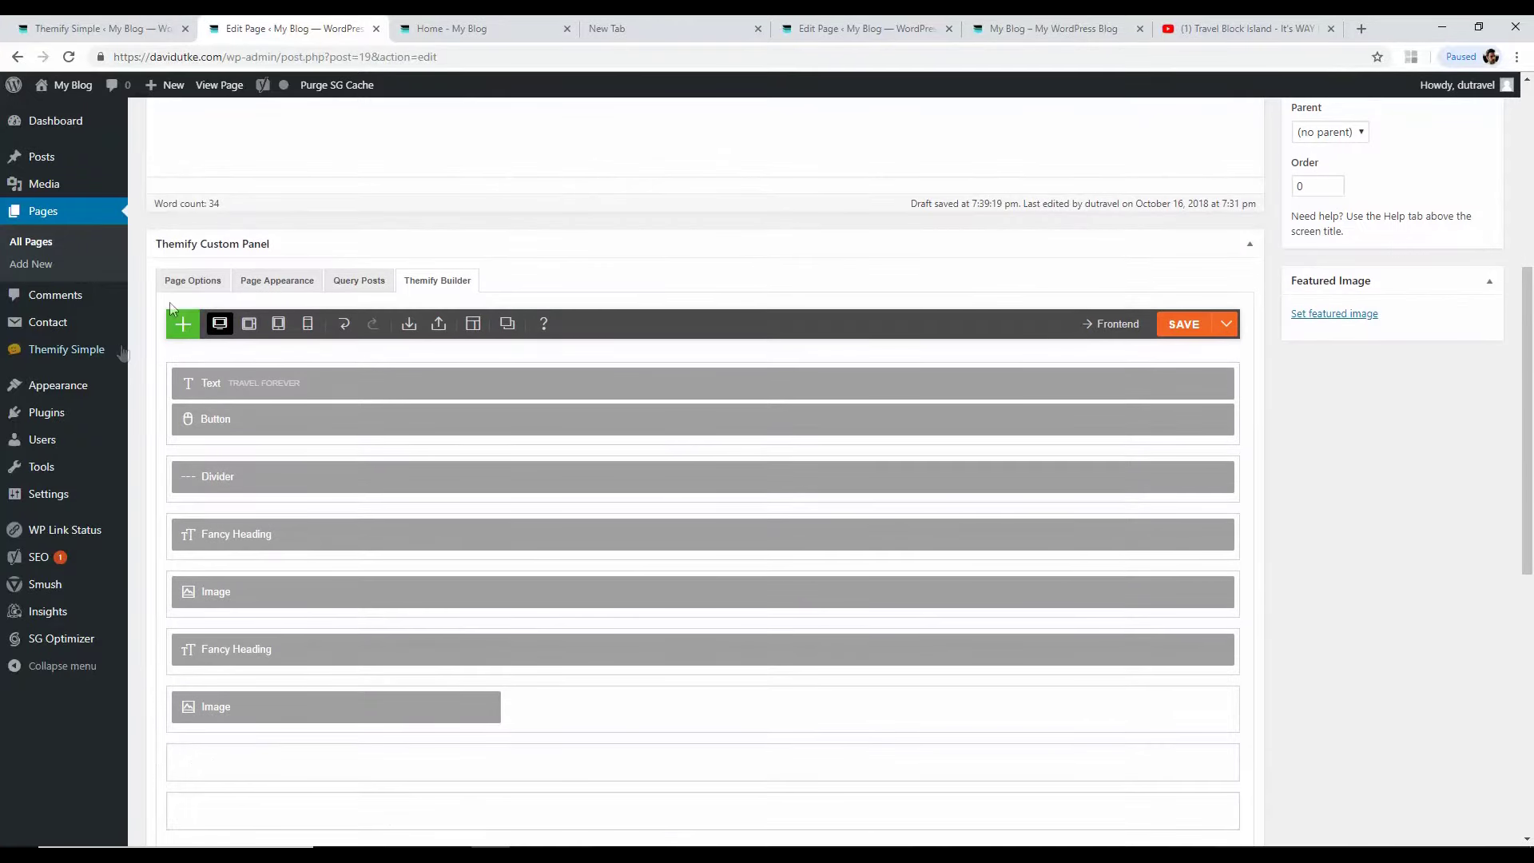
# Step: Add another Image module and upload the "Write Good Content" picture into it
pyautogui.click(182, 323)
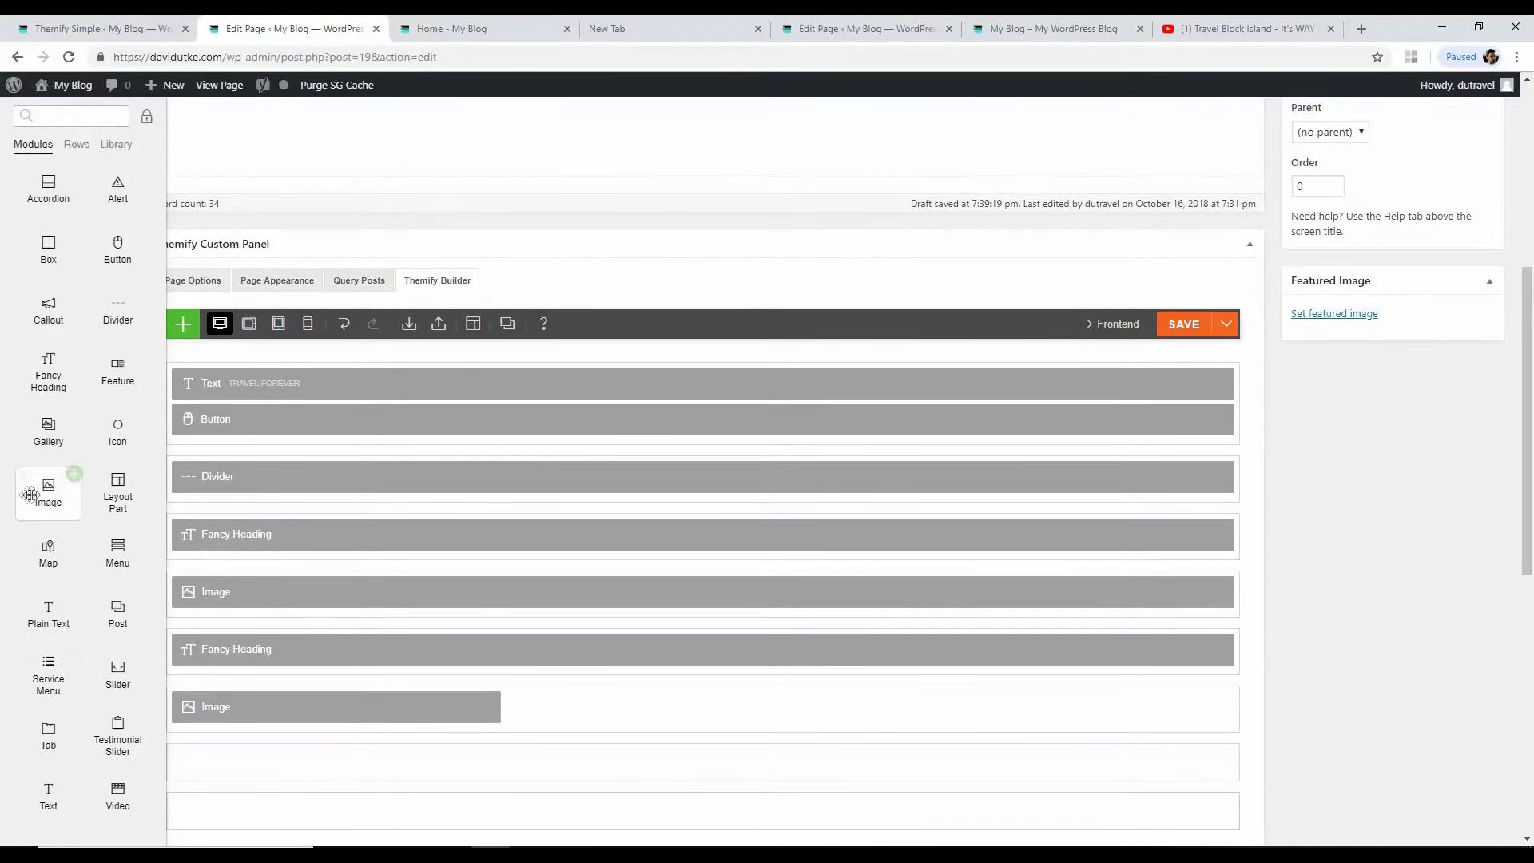
pyautogui.click(72, 480)
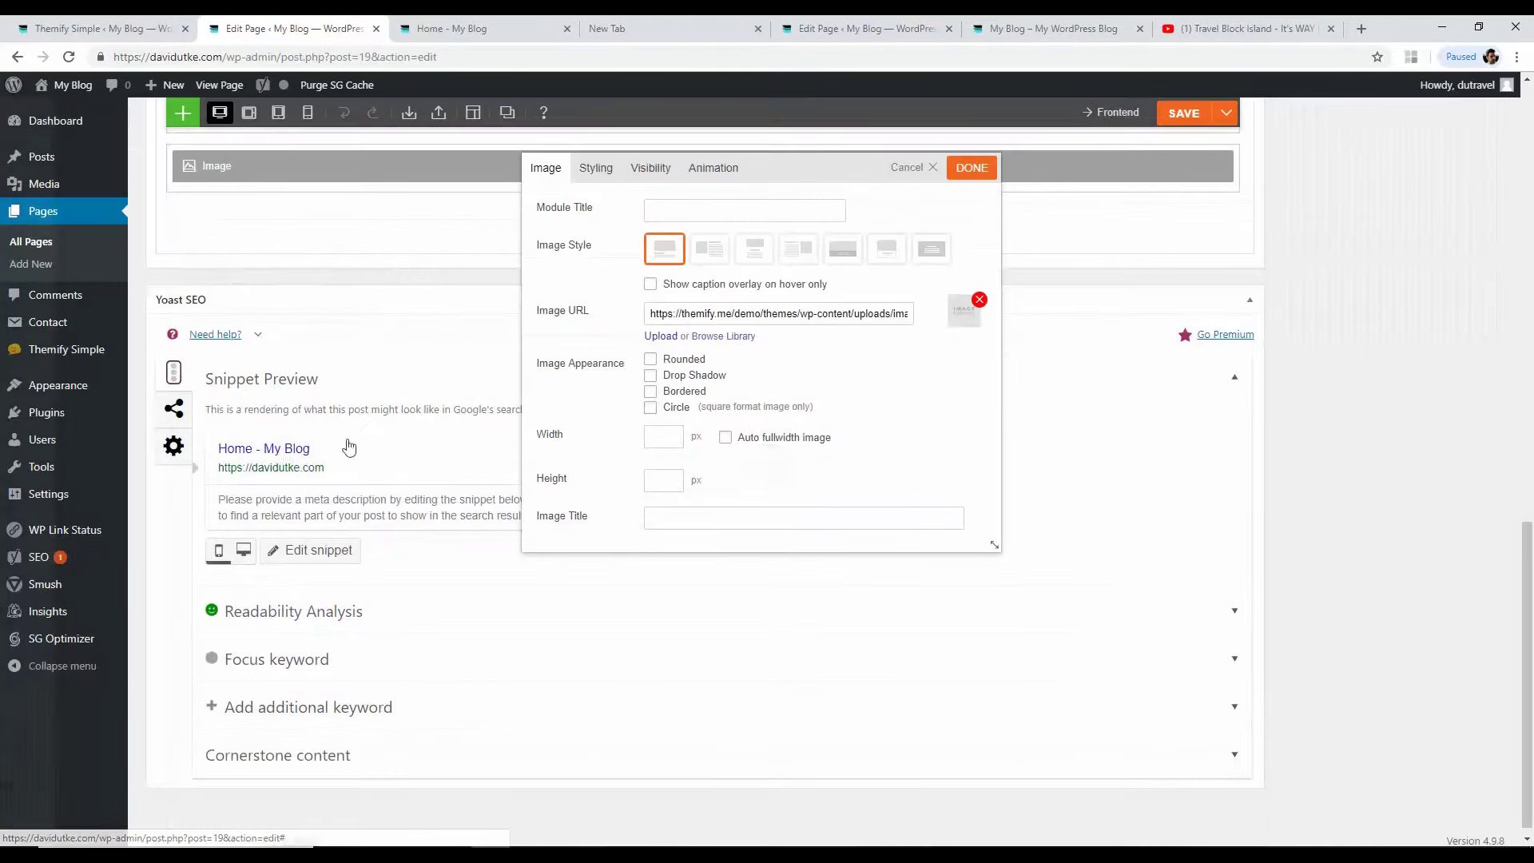
pyautogui.click(670, 338)
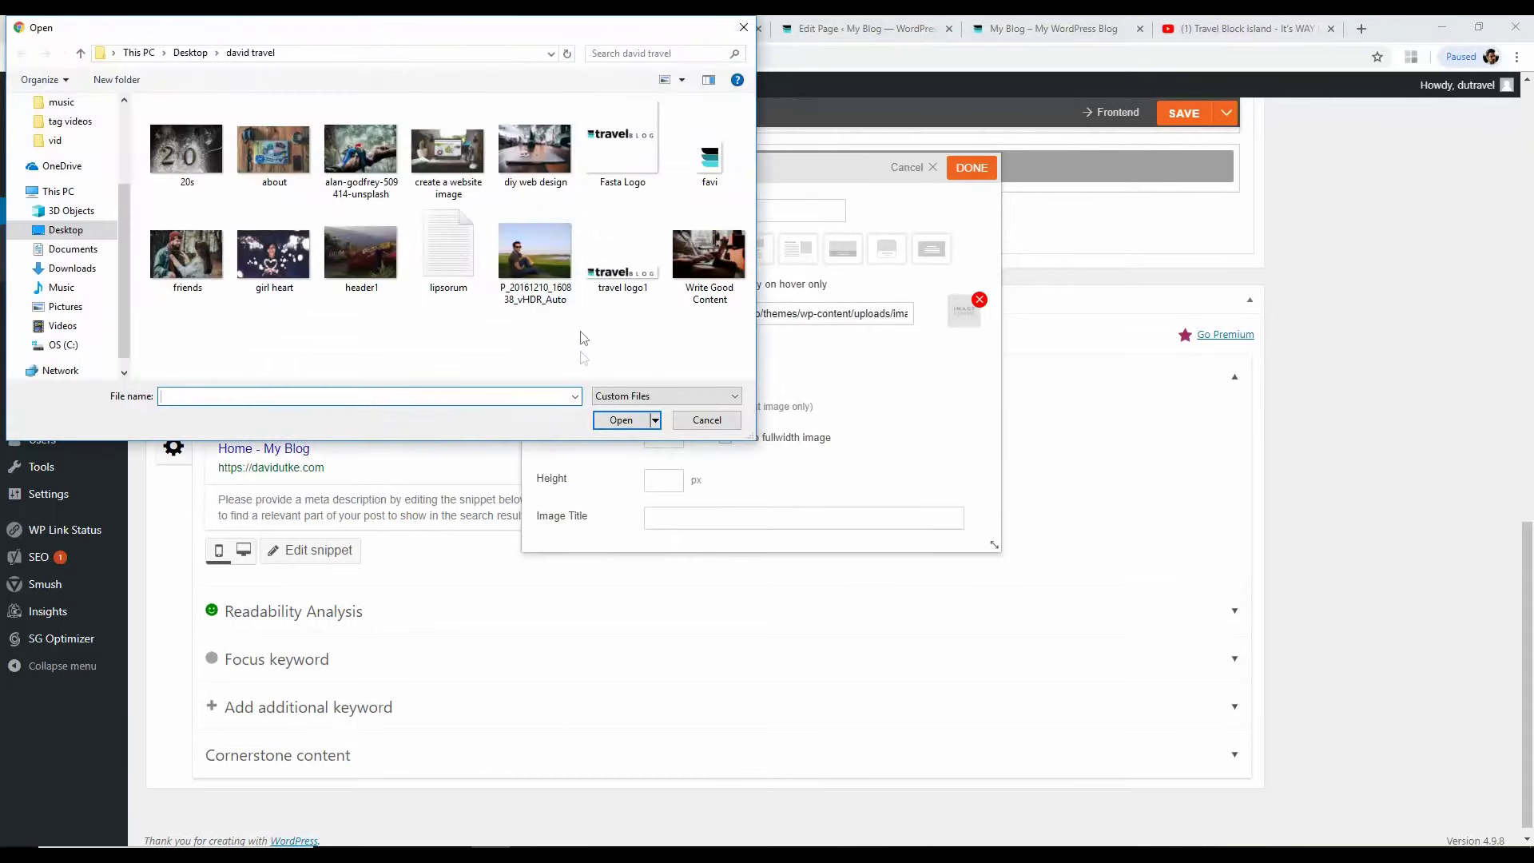
pyautogui.click(710, 250)
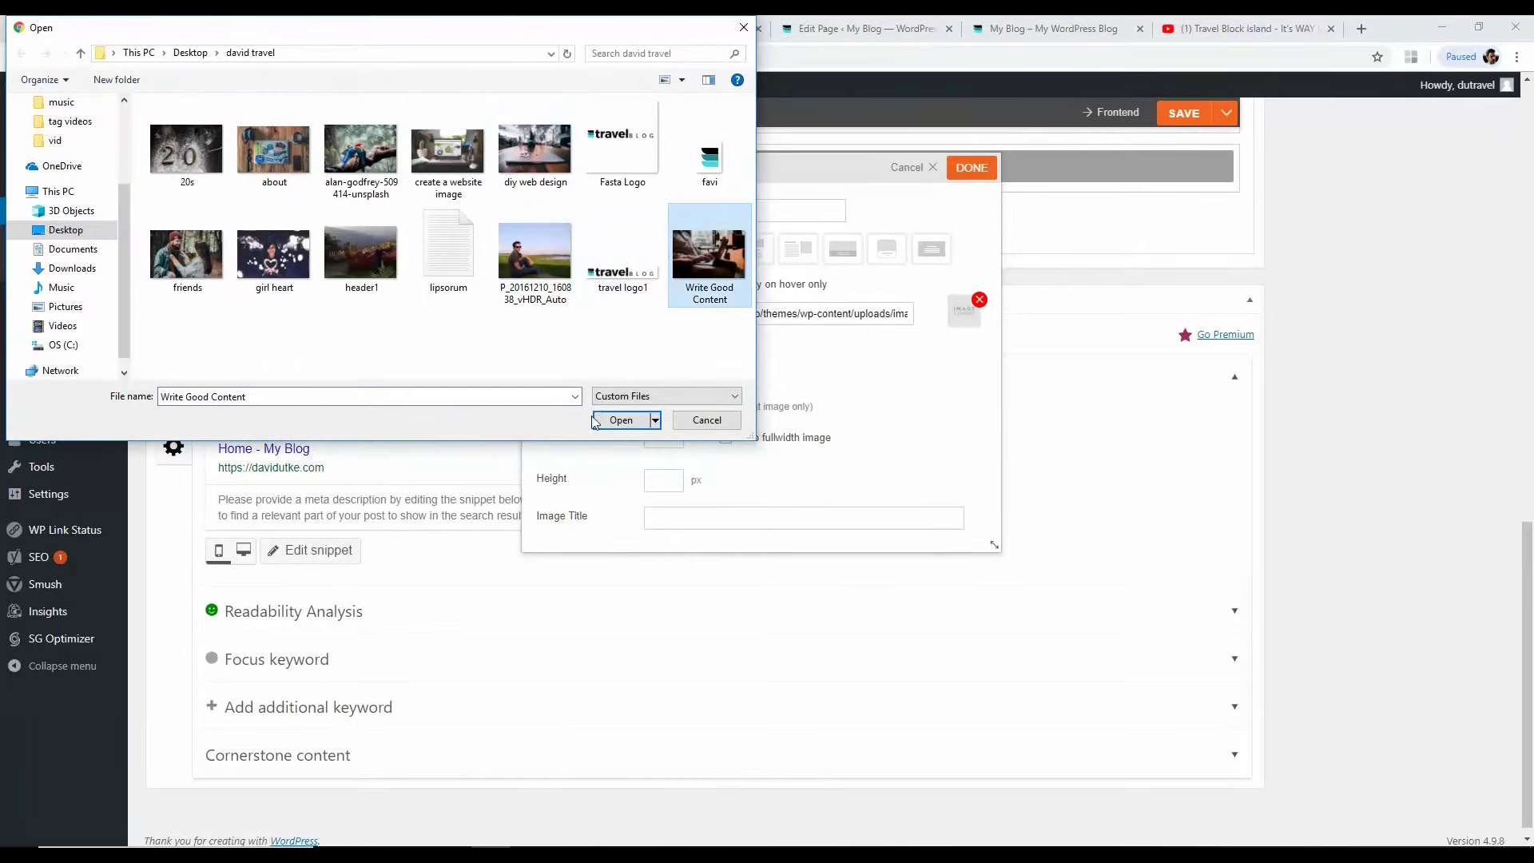
pyautogui.click(621, 420)
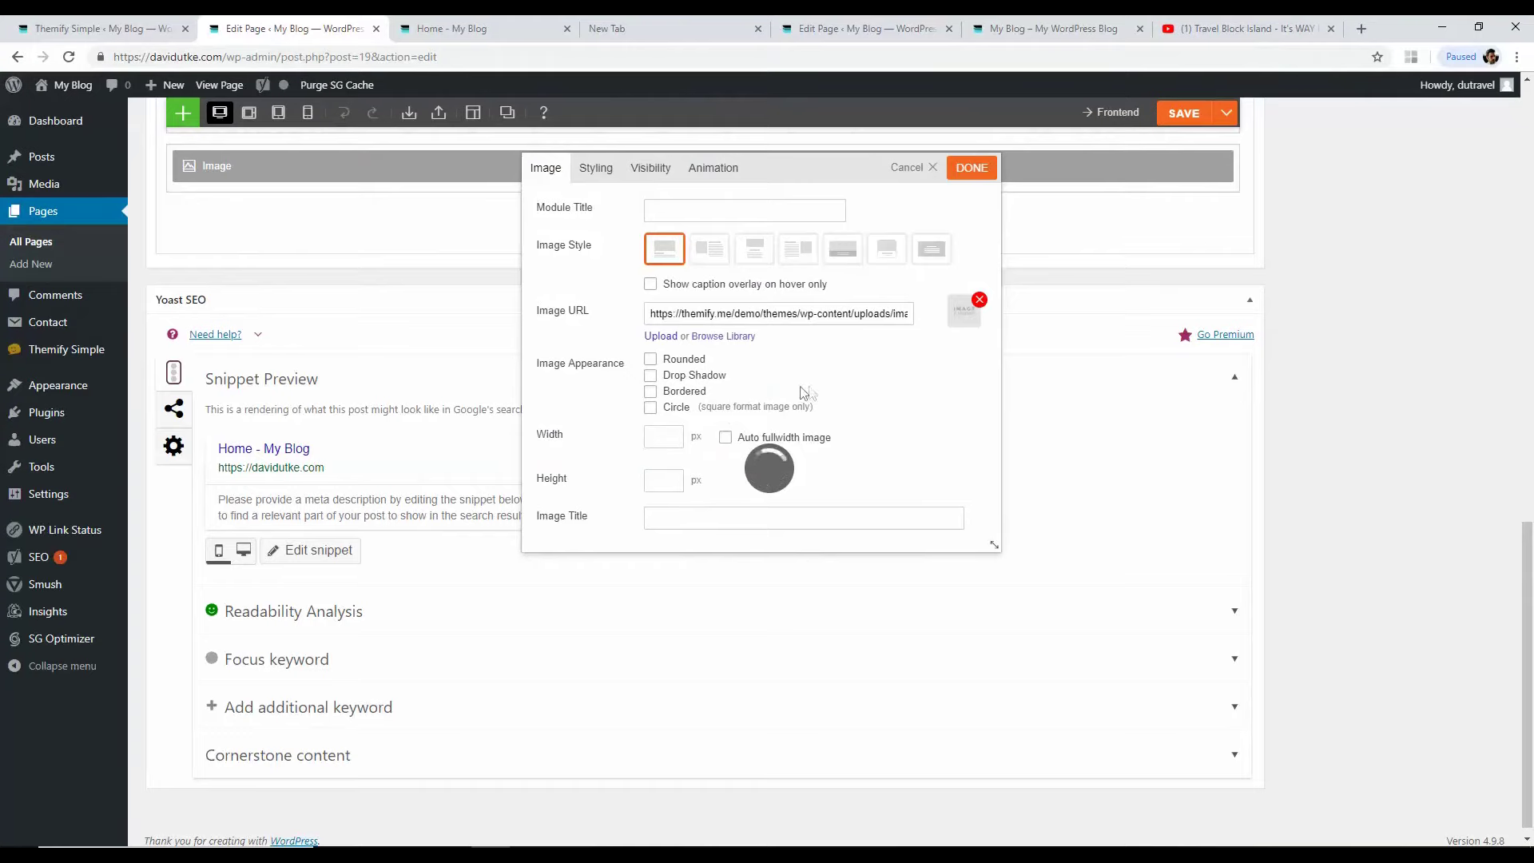
# Step: Title the second video image "Video Title" and paste the copied YouTube address as its image link
pyautogui.scroll(-2, 816, 359)
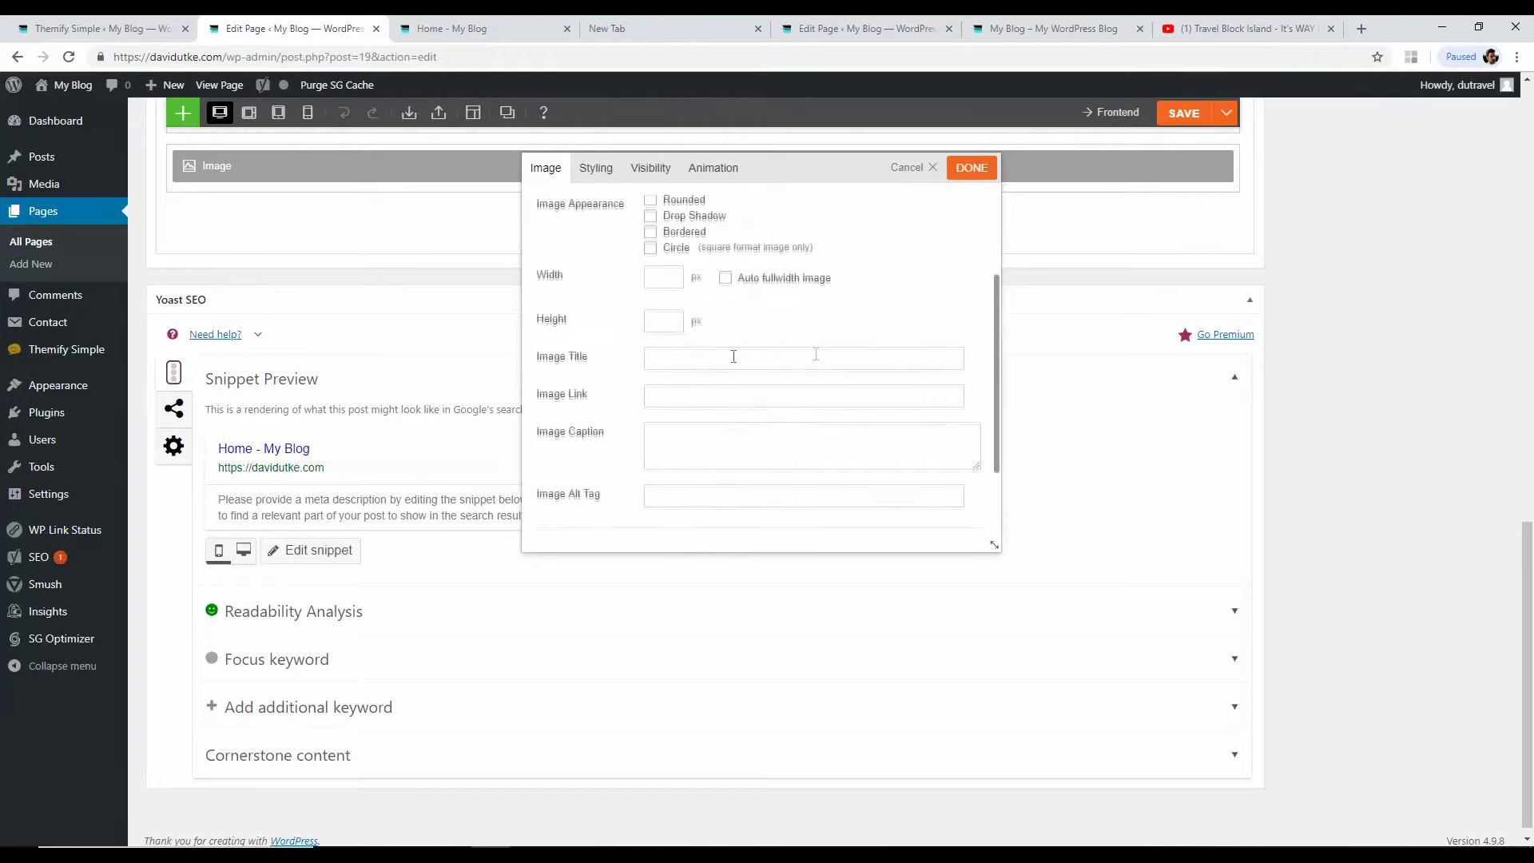
pyautogui.click(688, 351)
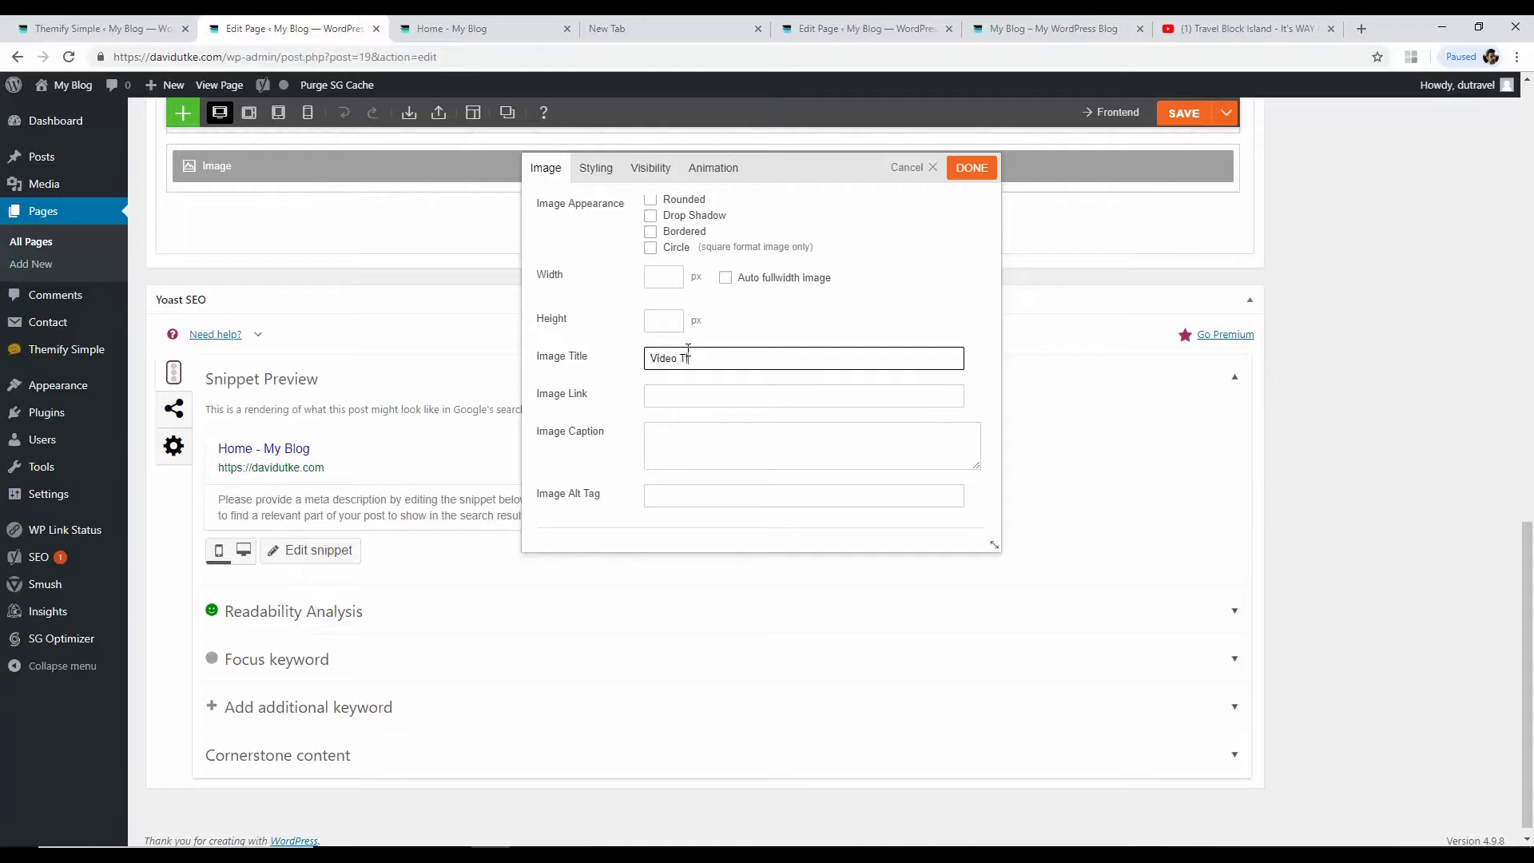
pyautogui.click(651, 396)
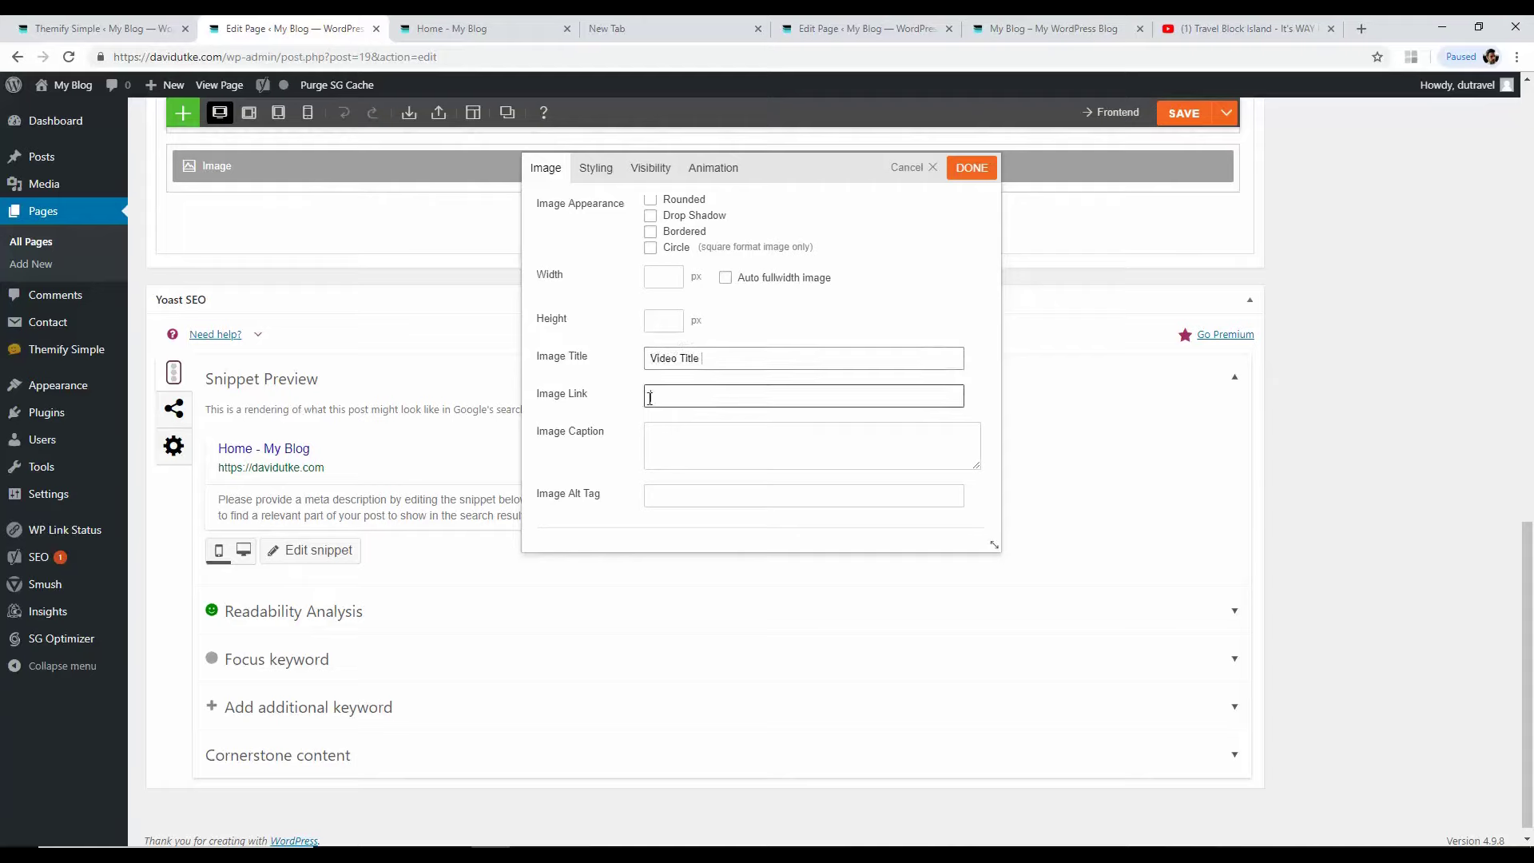
pyautogui.rightClick(660, 395)
pyautogui.click(692, 520)
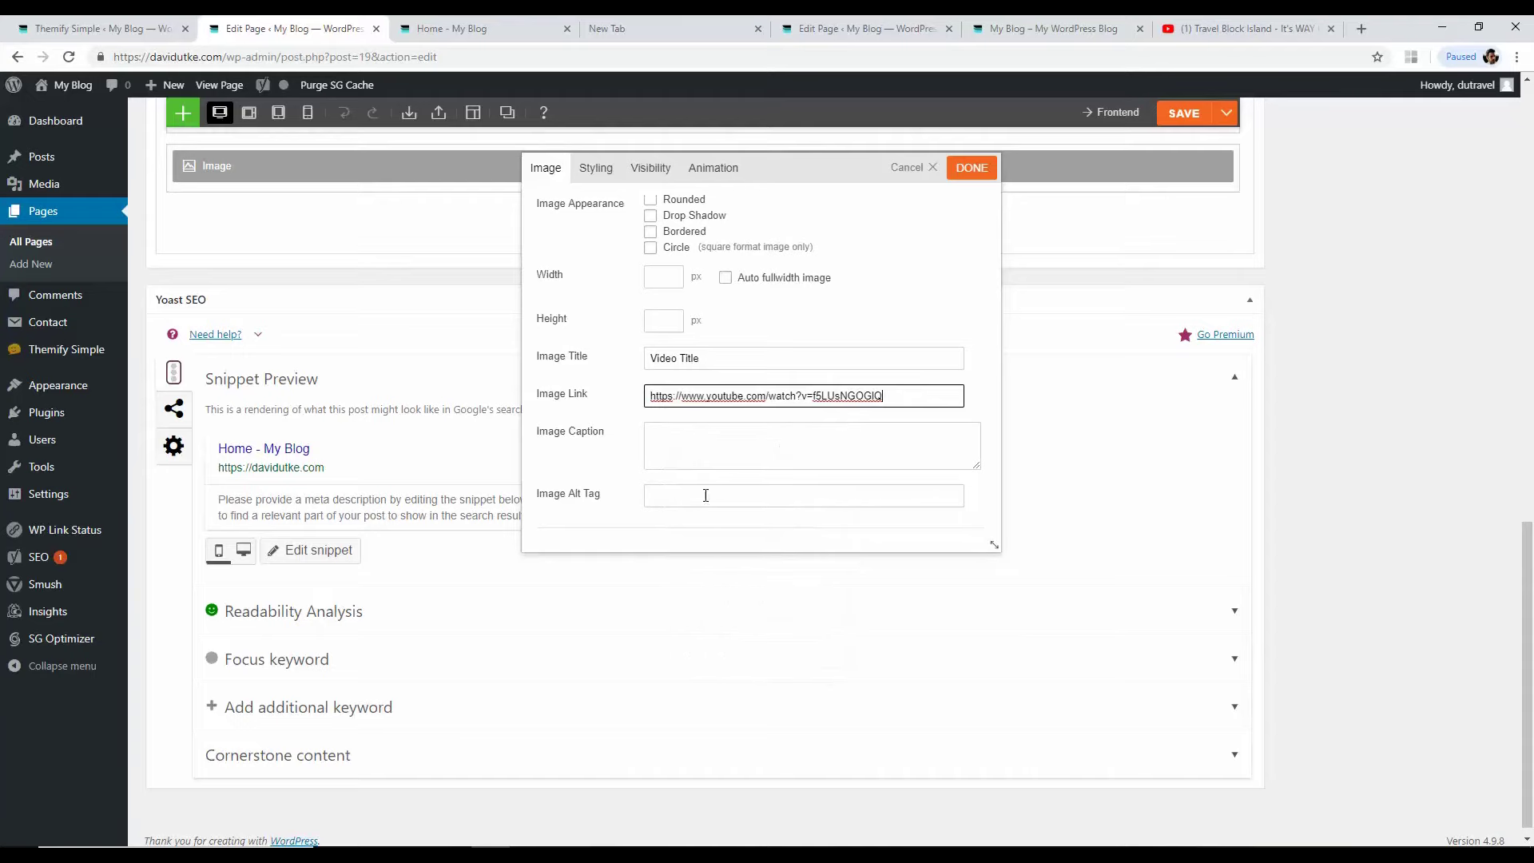
# Step: Set the second video image's link to open in a lightbox and finish its module settings
pyautogui.hotkey('shift', 'Tab')
pyautogui.click(743, 427)
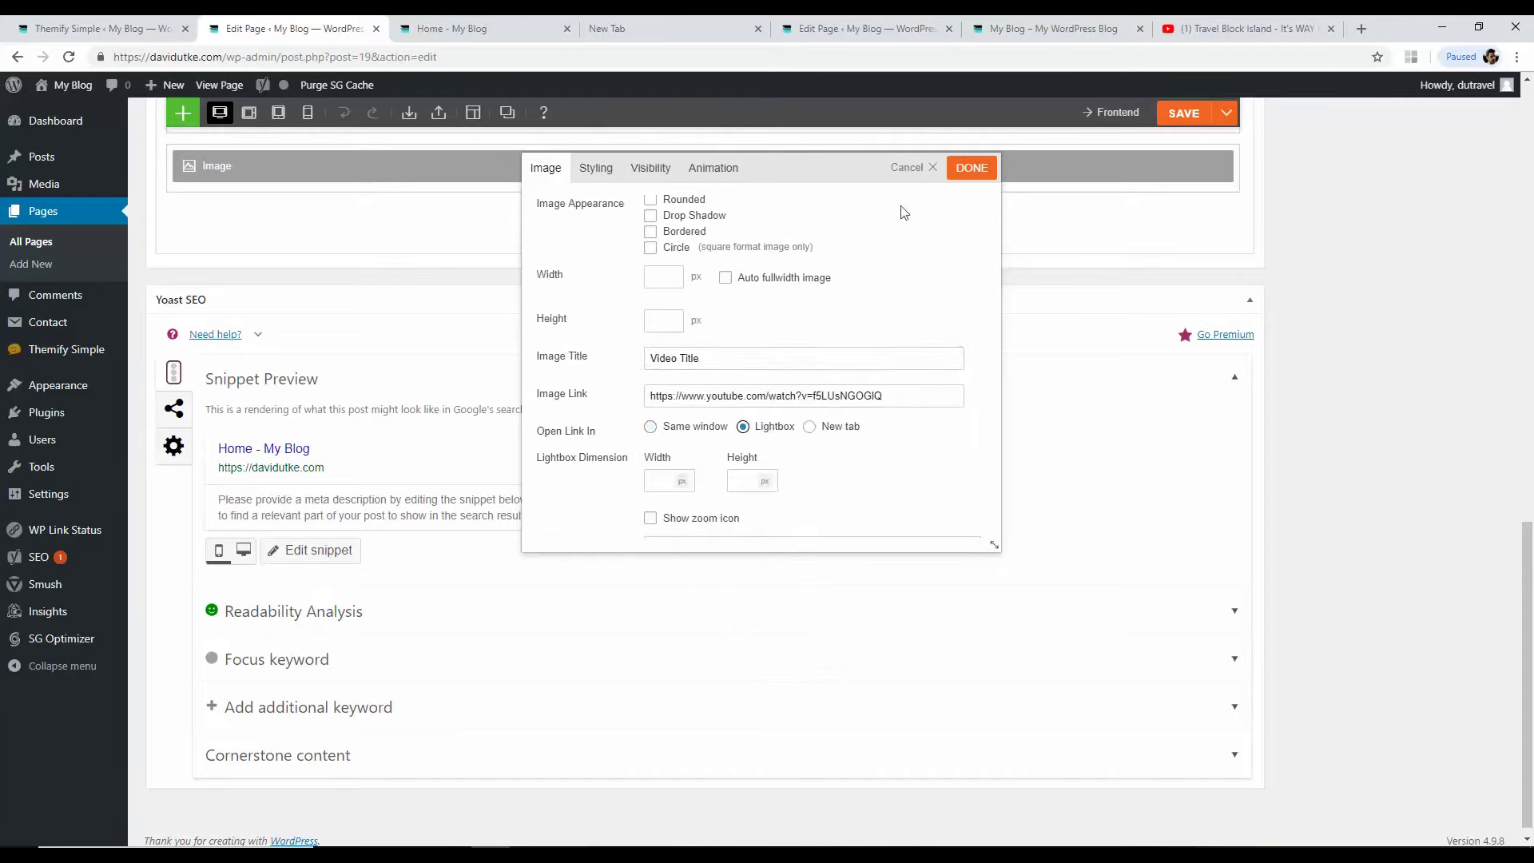
pyautogui.click(970, 169)
# Step: Move the second video Image module into the middle column of the three-column row
pyautogui.scroll(5, 1318, 356)
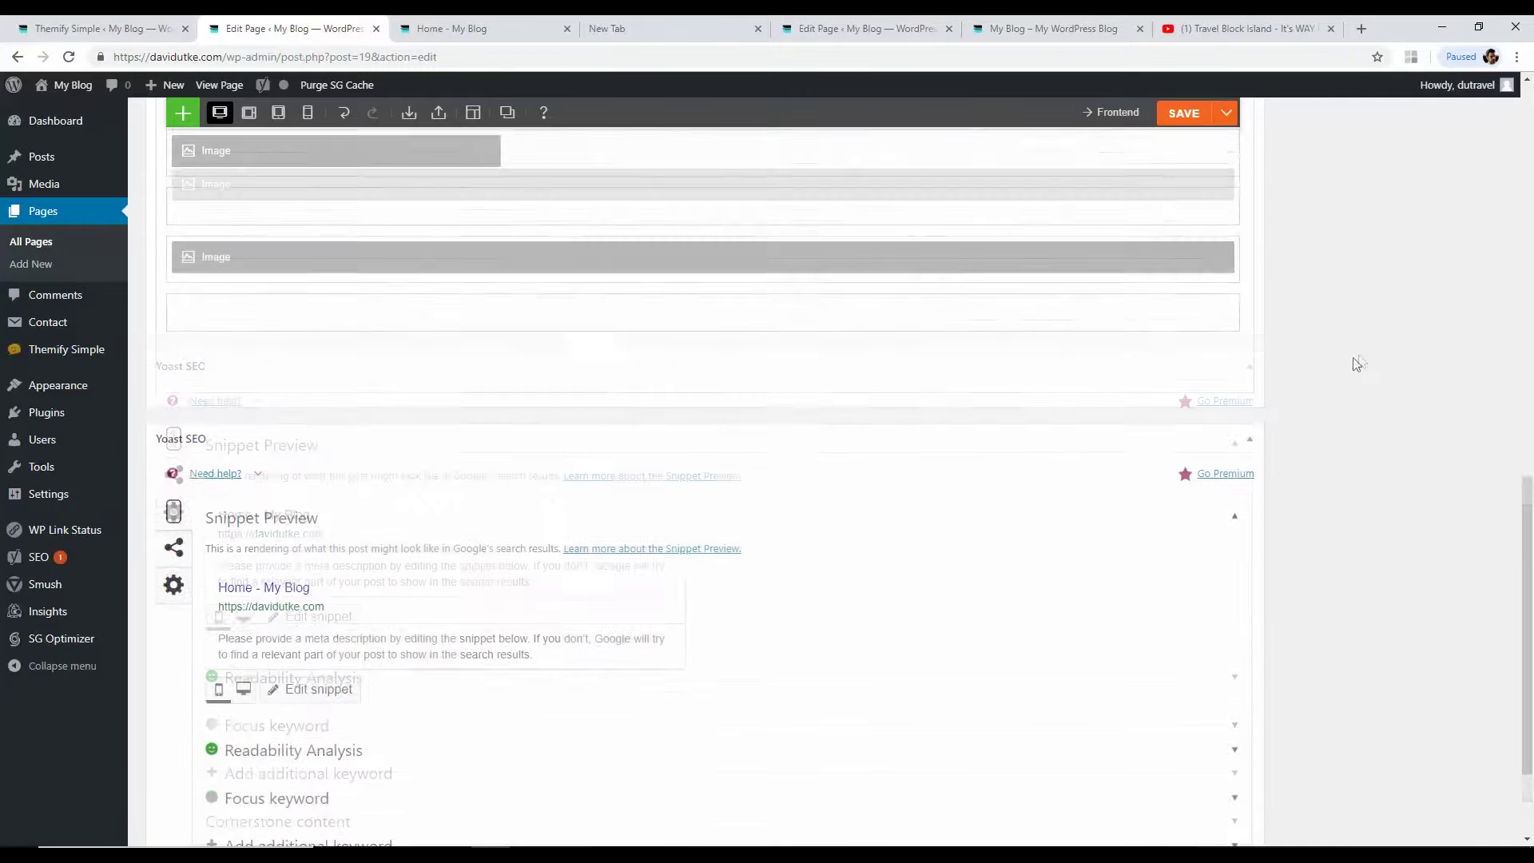
pyautogui.moveTo(633, 486); pyautogui.dragTo(703, 378)
# Step: Add a third video Image module and upload the Unsplash photo of two parrots into it
pyautogui.scroll(3, 1156, 338)
pyautogui.click(183, 155)
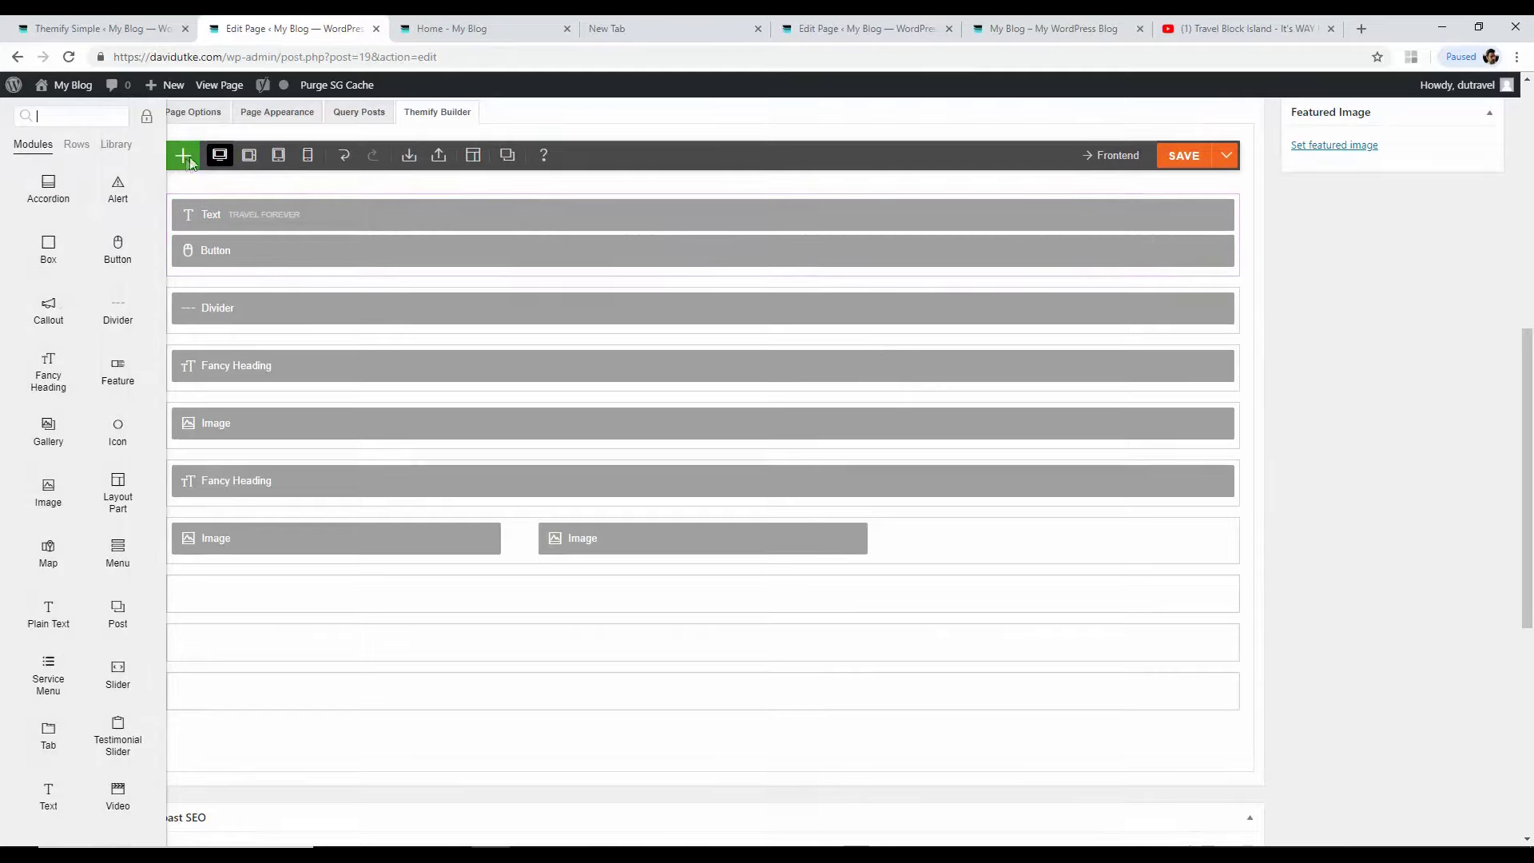
pyautogui.click(73, 475)
pyautogui.click(661, 336)
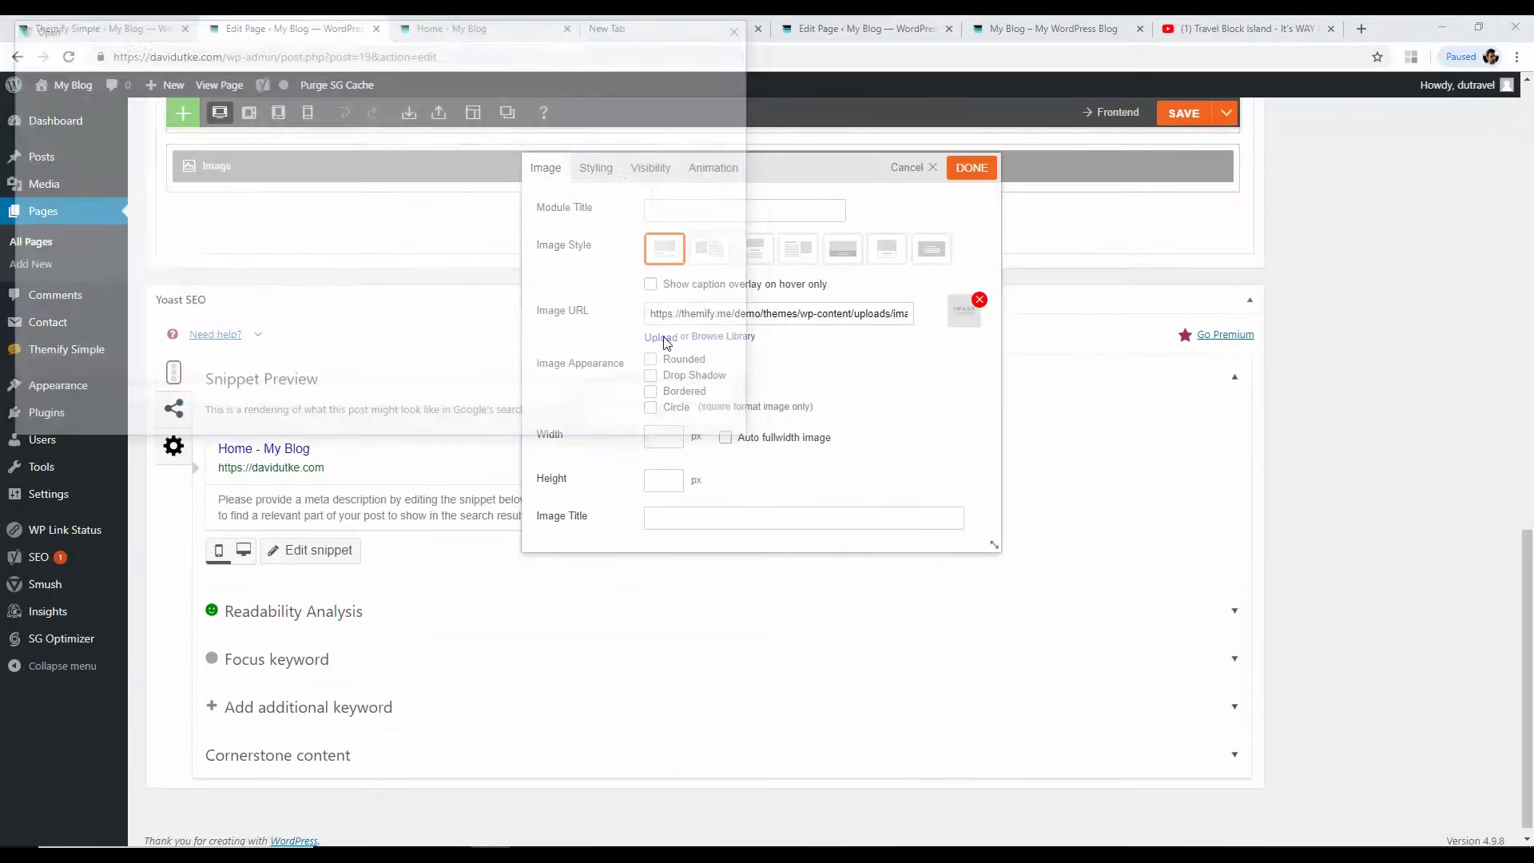
pyautogui.click(273, 152)
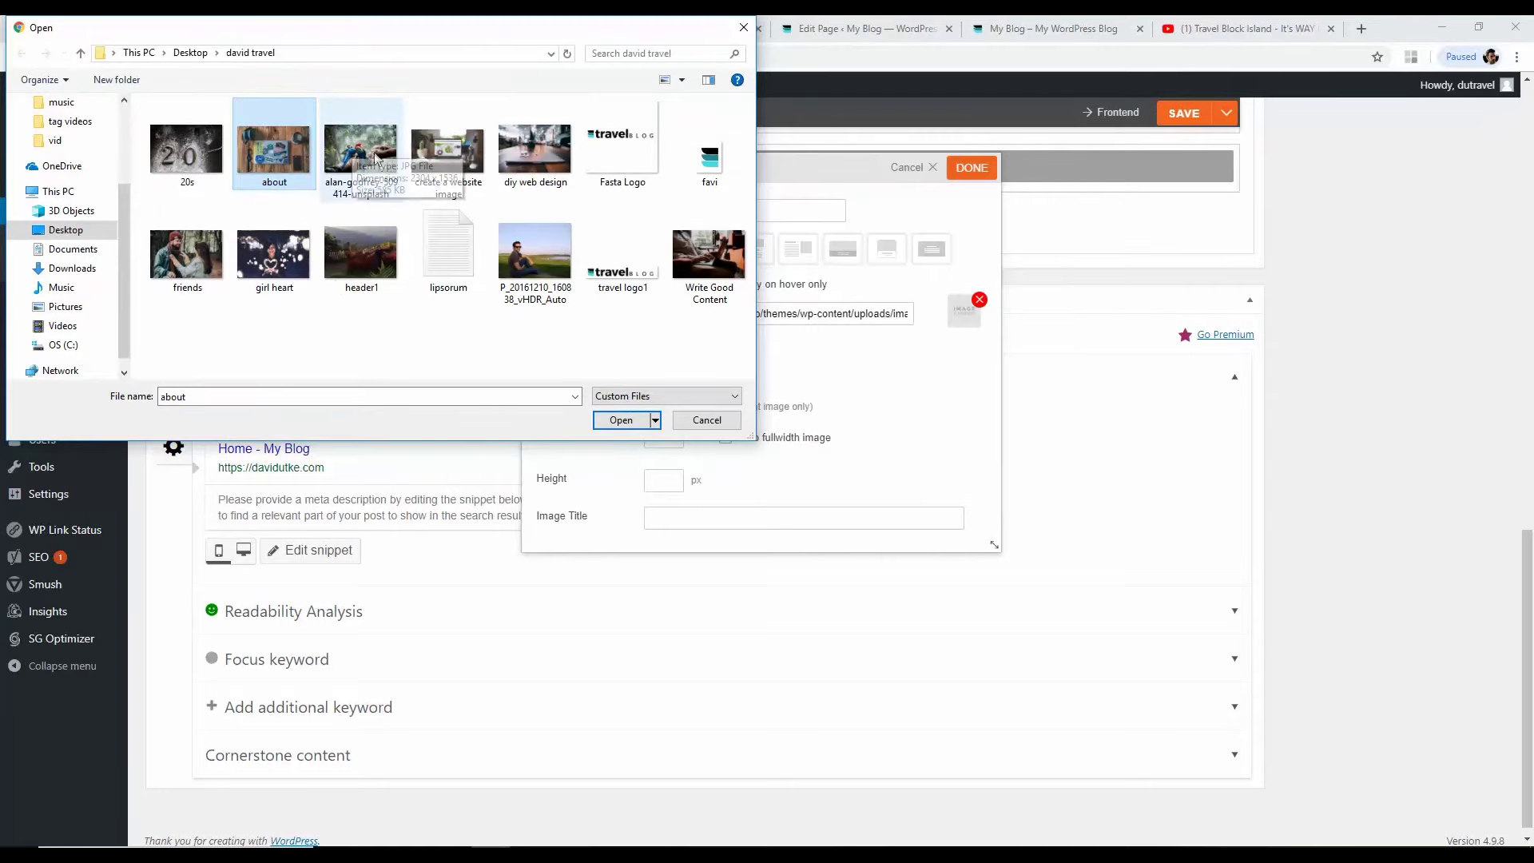
pyautogui.click(275, 254)
pyautogui.click(374, 146)
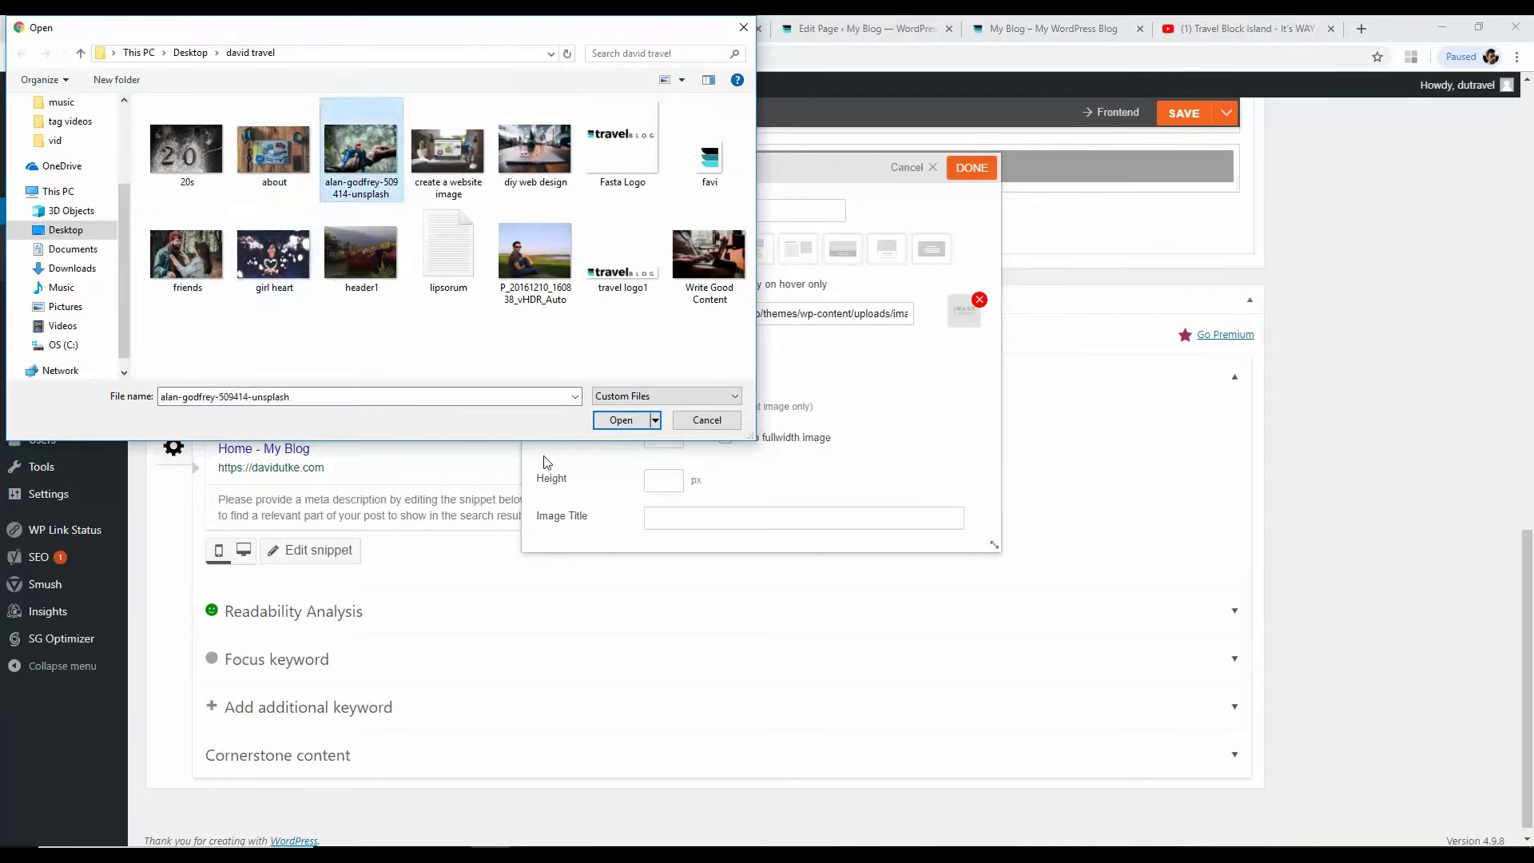
pyautogui.click(621, 420)
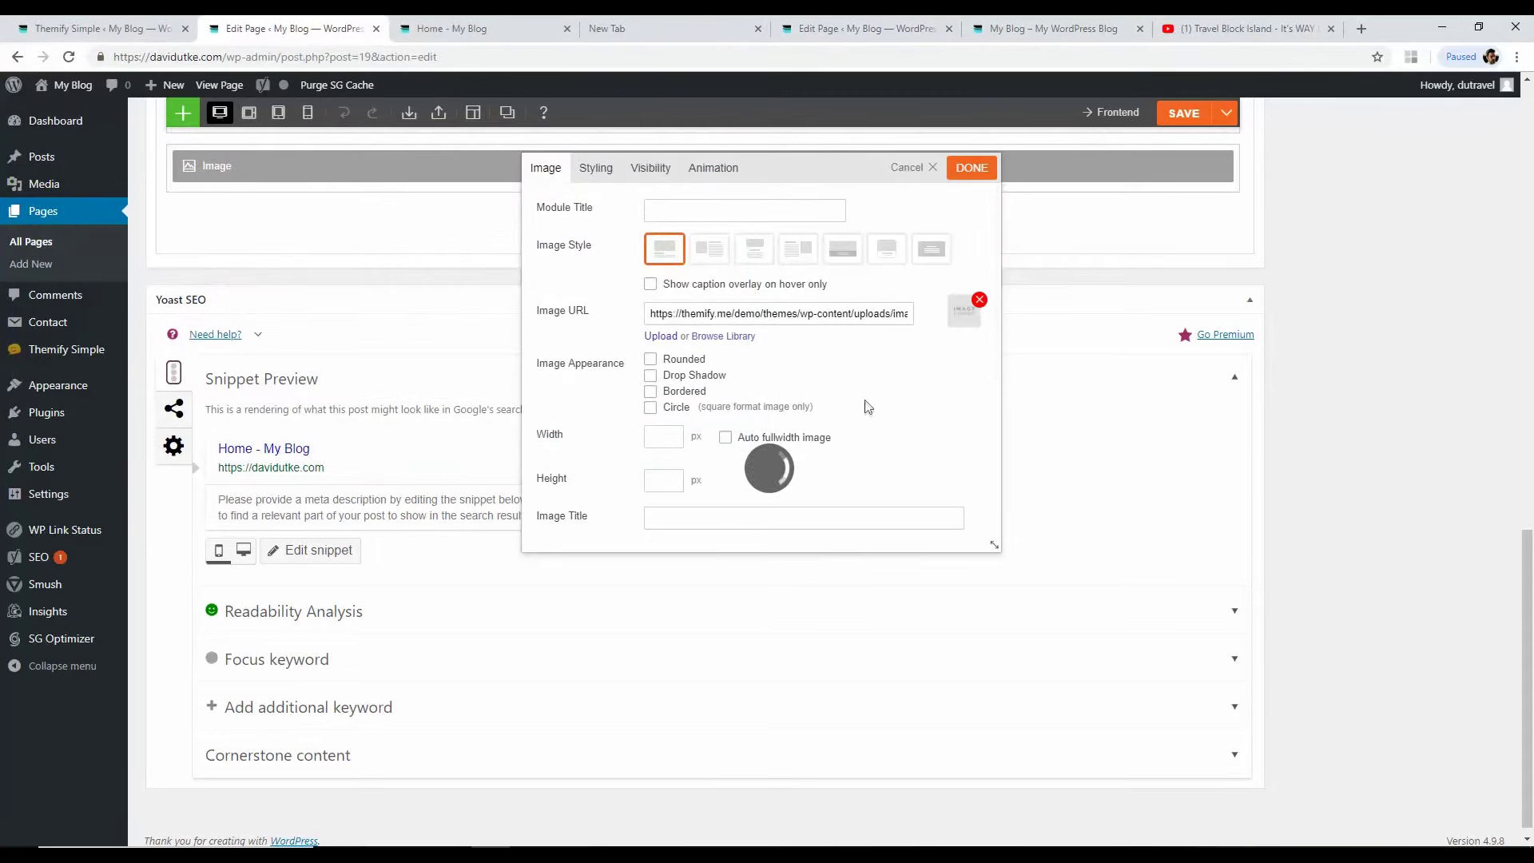
# Step: Title the third video image "Yet Another Video" and paste the copied YouTube address as its image link
pyautogui.scroll(-3, 855, 404)
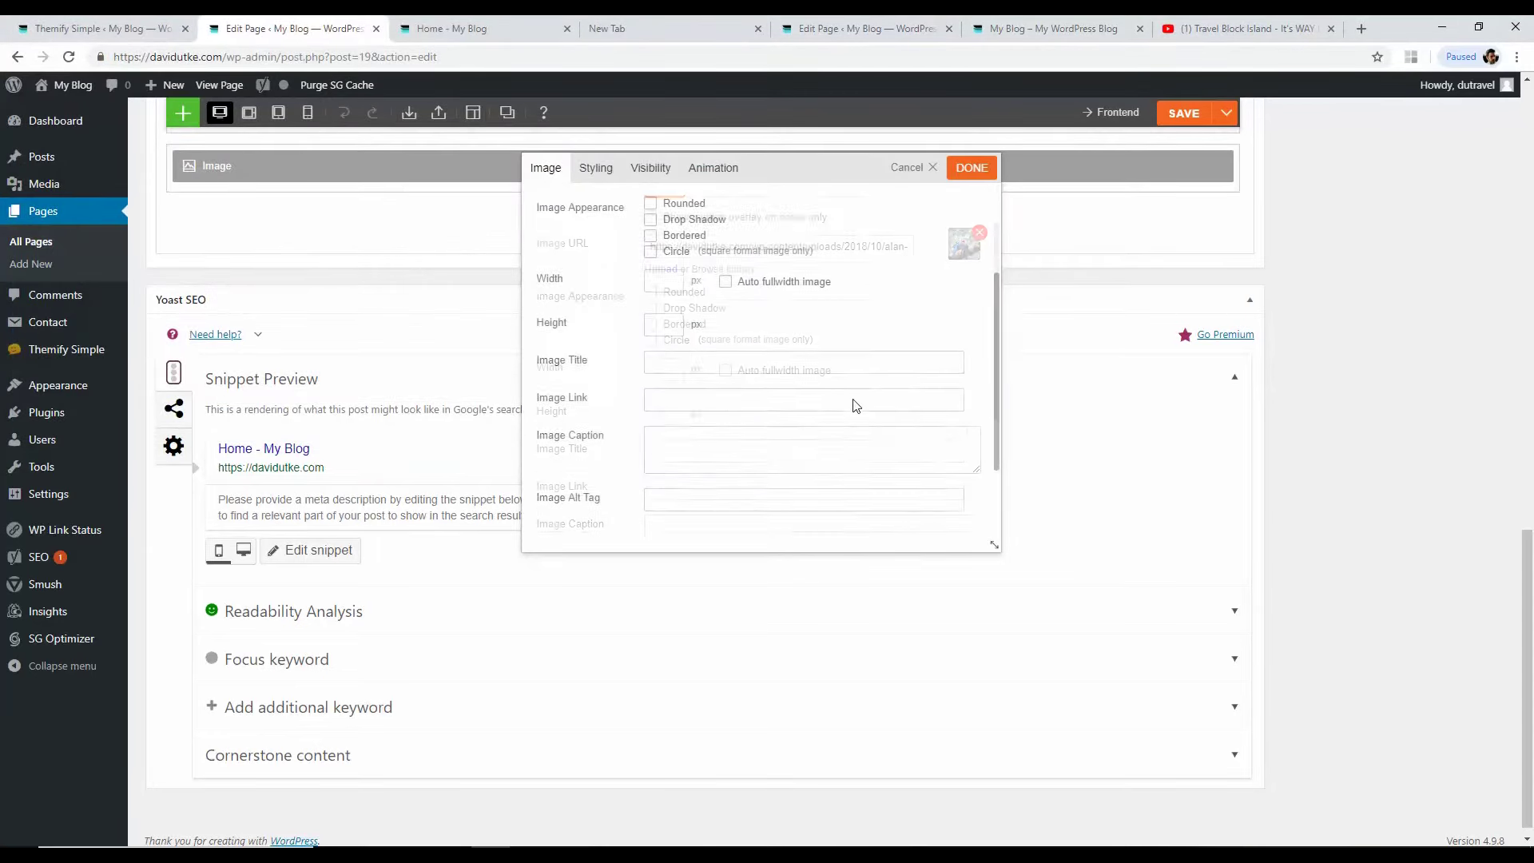
pyautogui.scroll(2, 713, 343)
pyautogui.click(674, 441)
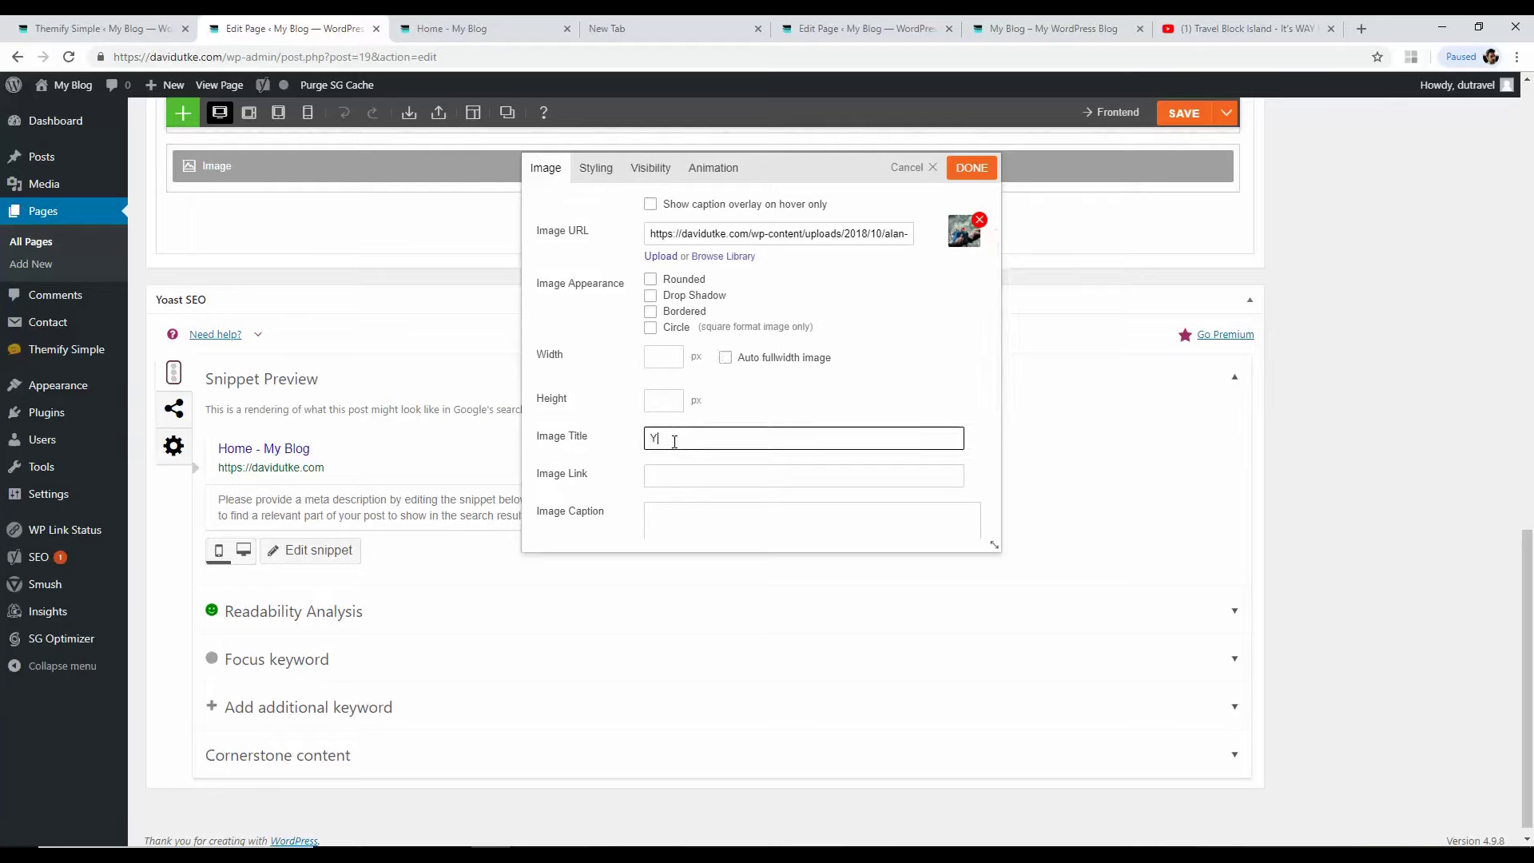
pyautogui.write('Yet Another Video')
pyautogui.click(685, 476)
pyautogui.rightClick(684, 477)
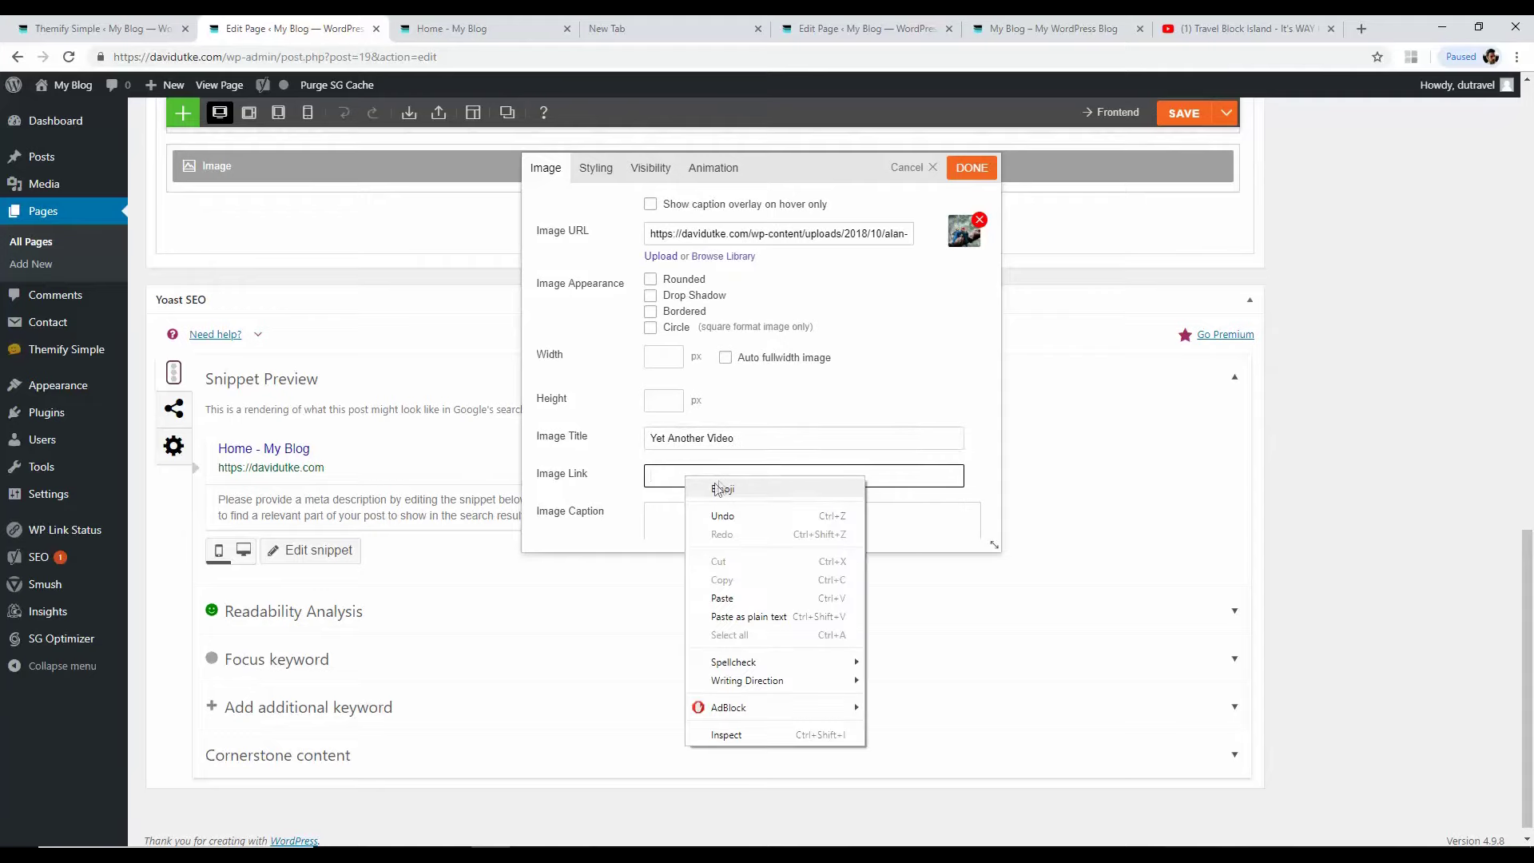
pyautogui.click(727, 598)
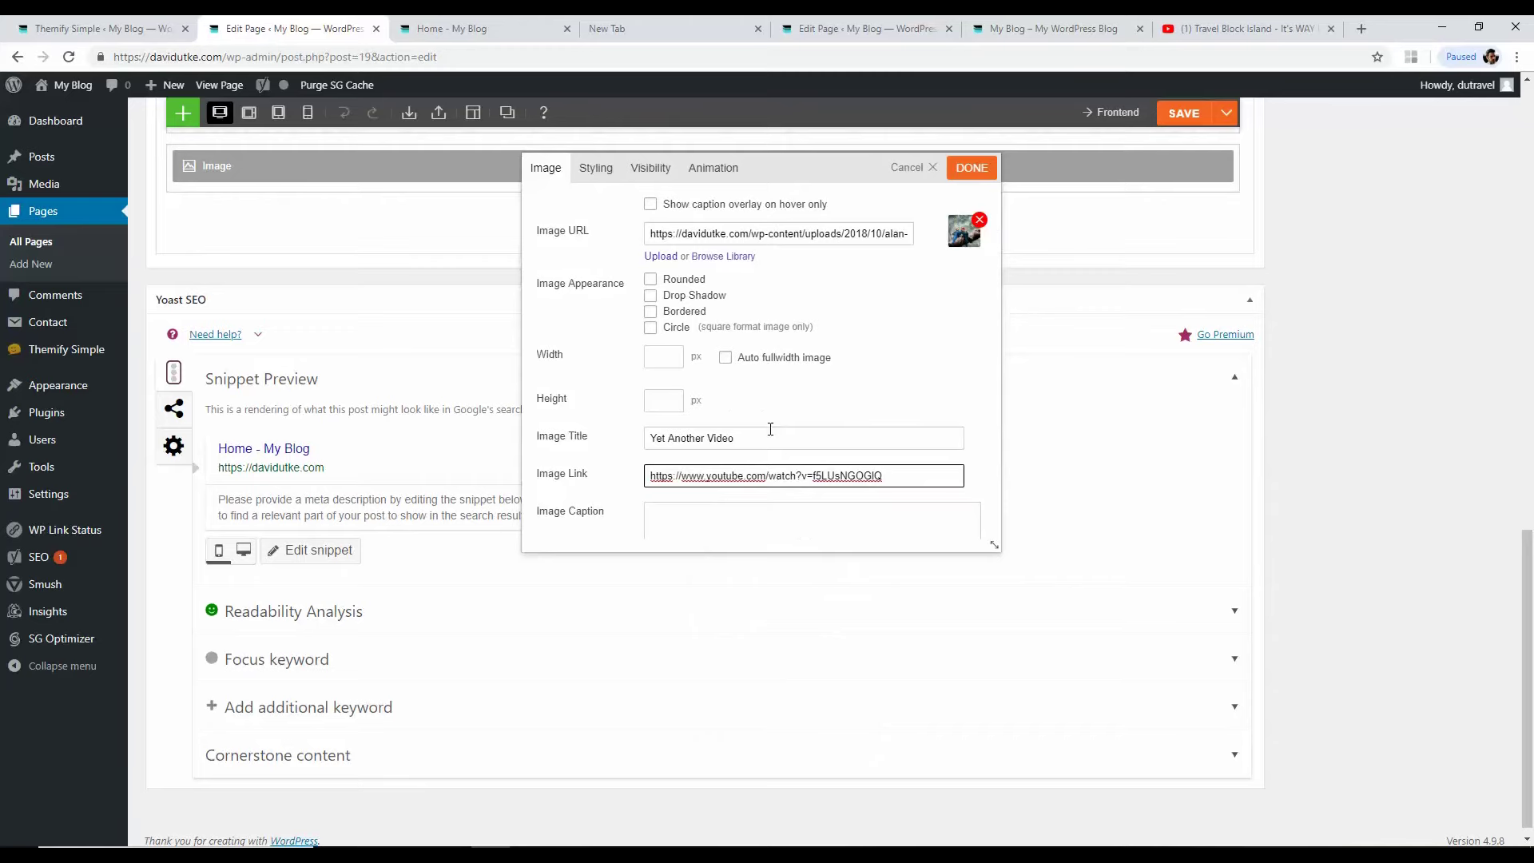
# Step: Set the third video image's link to open in a lightbox and finish its module settings
pyautogui.scroll(-1, 770, 429)
pyautogui.click(770, 431)
pyautogui.click(742, 429)
pyautogui.click(968, 182)
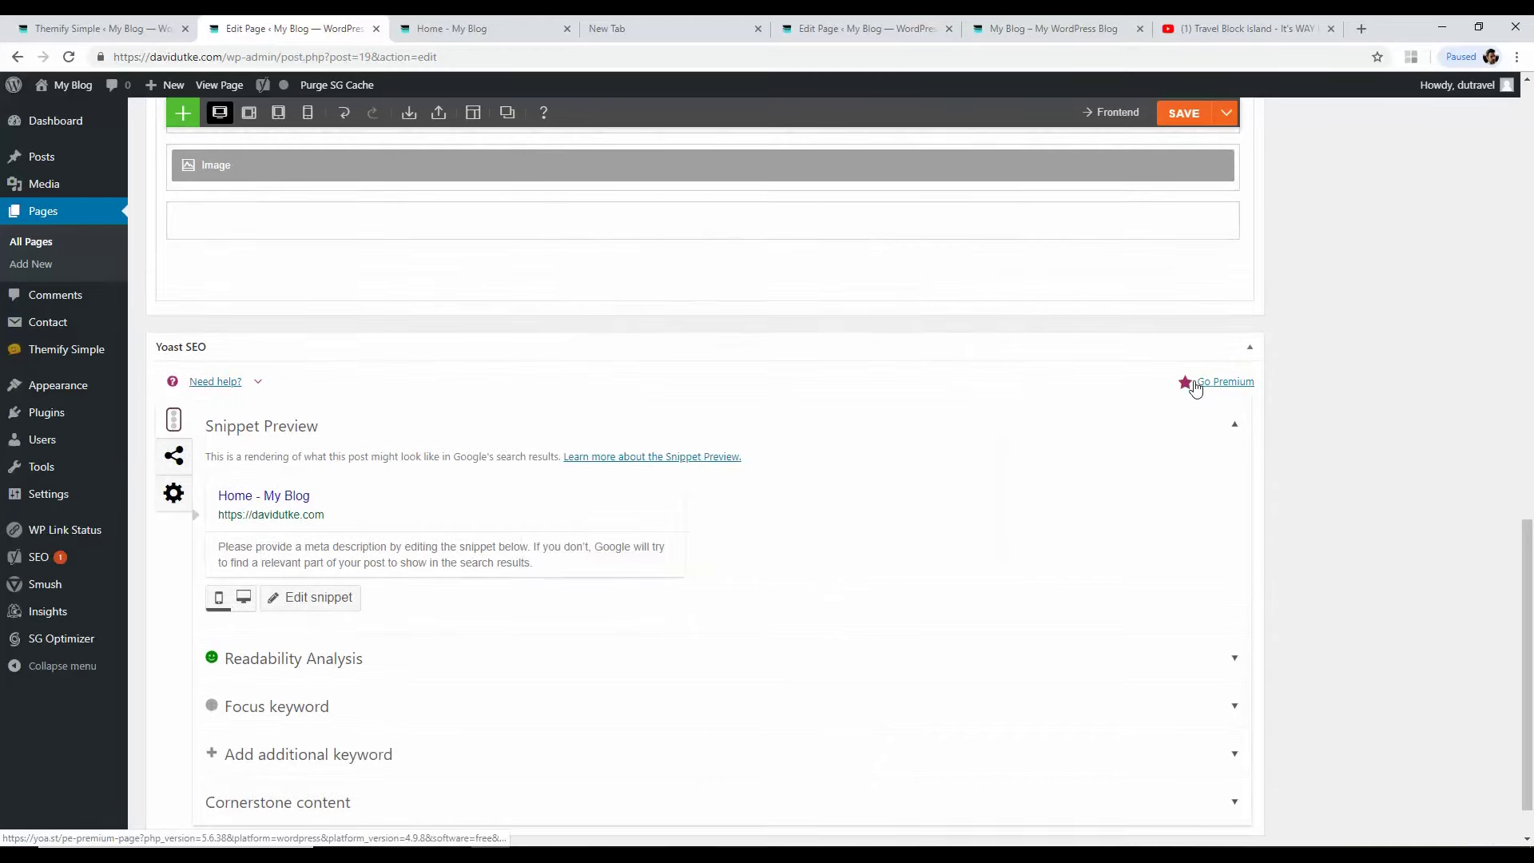
# Step: Move the third video Image module into the last column of the three-column row and save and update the page
pyautogui.moveTo(726, 541); pyautogui.dragTo(973, 382)
pyautogui.scroll(5, 703, 399)
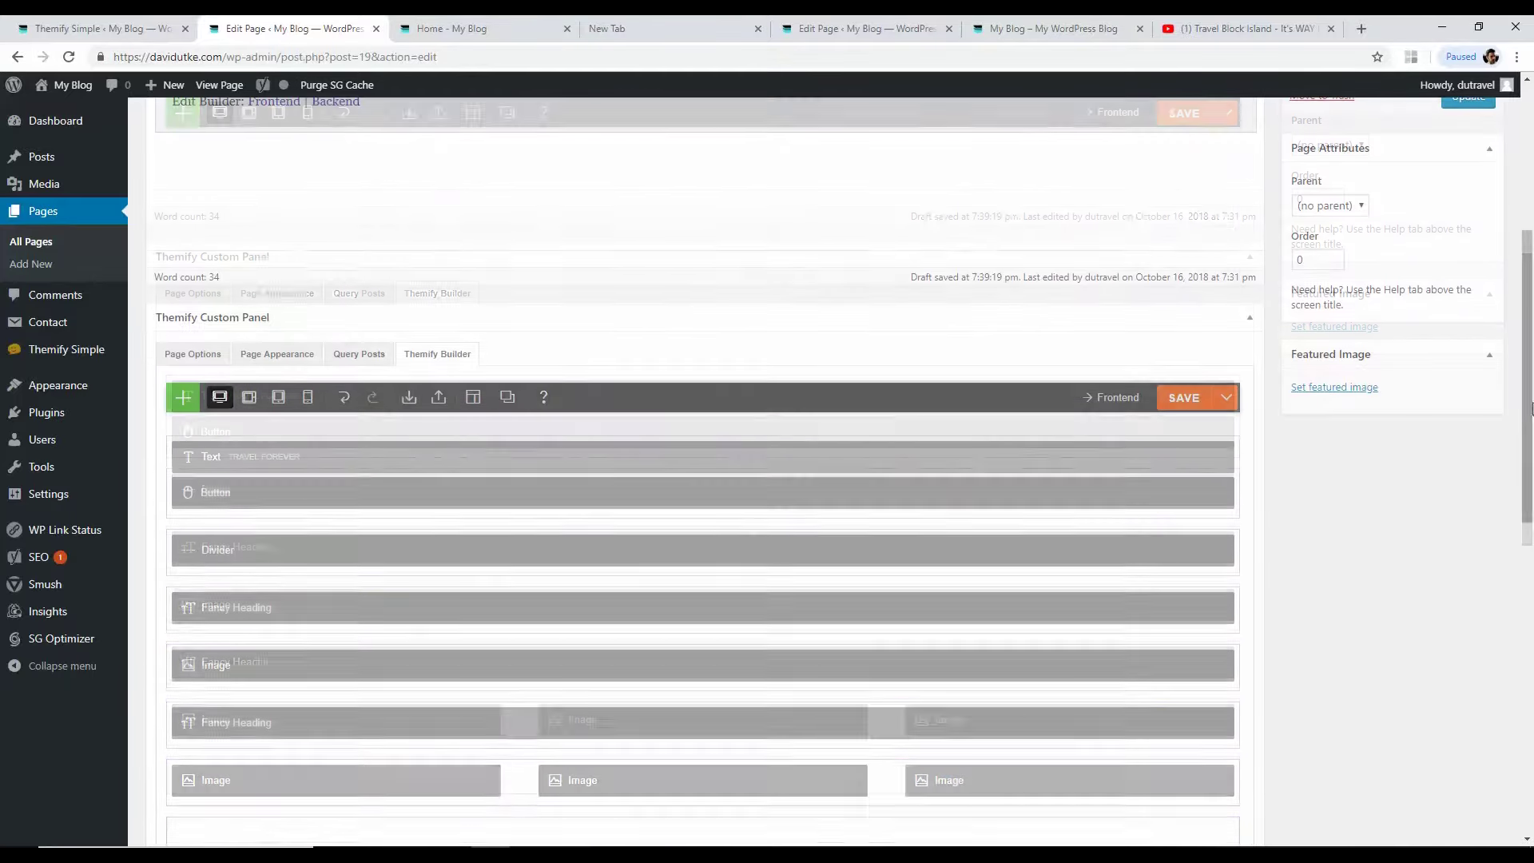
pyautogui.click(1185, 398)
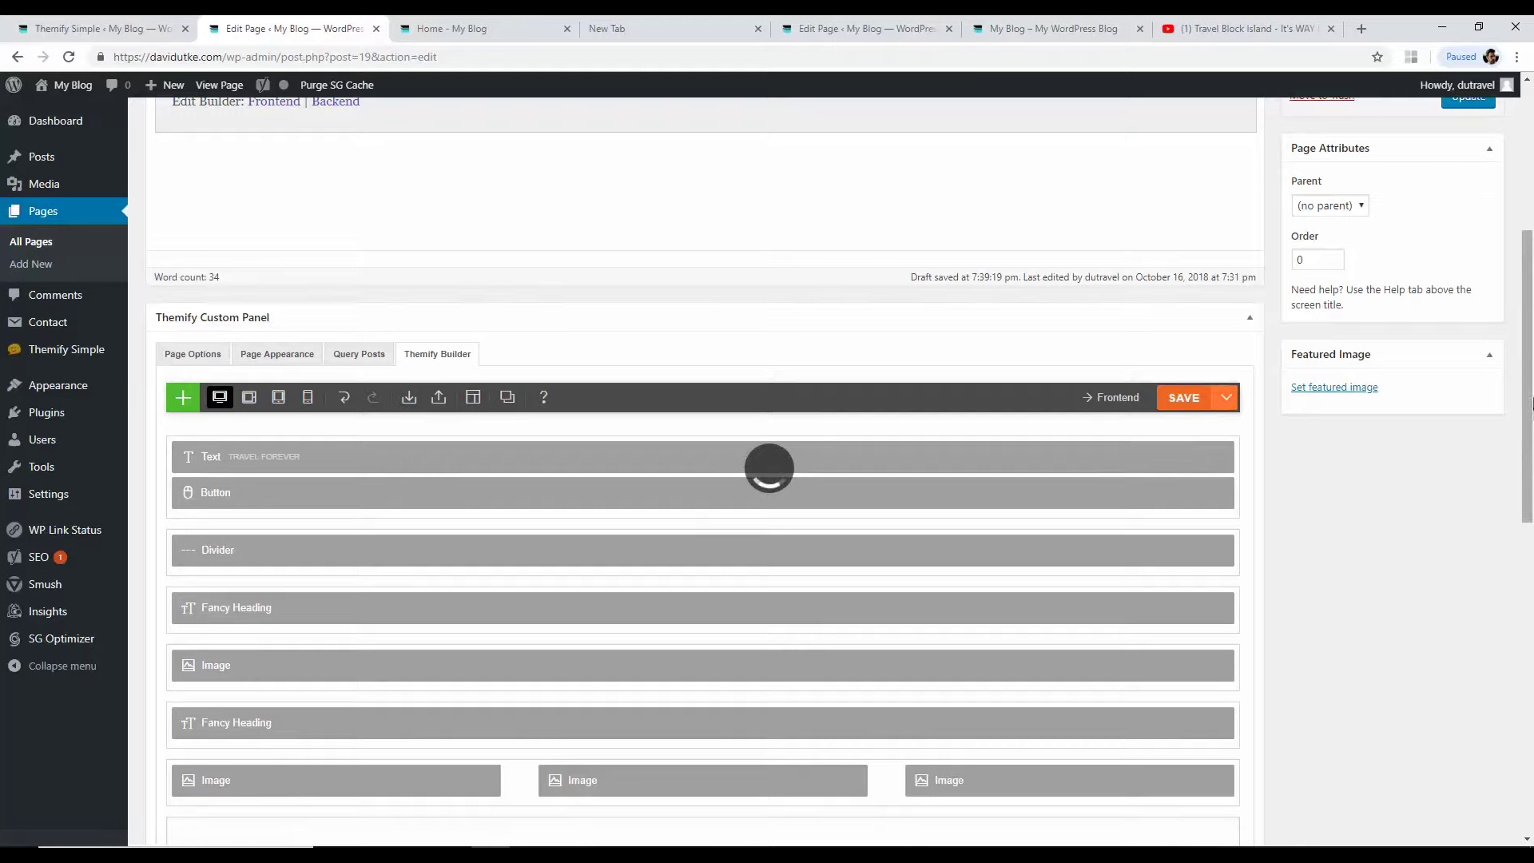
pyautogui.click(1478, 235)
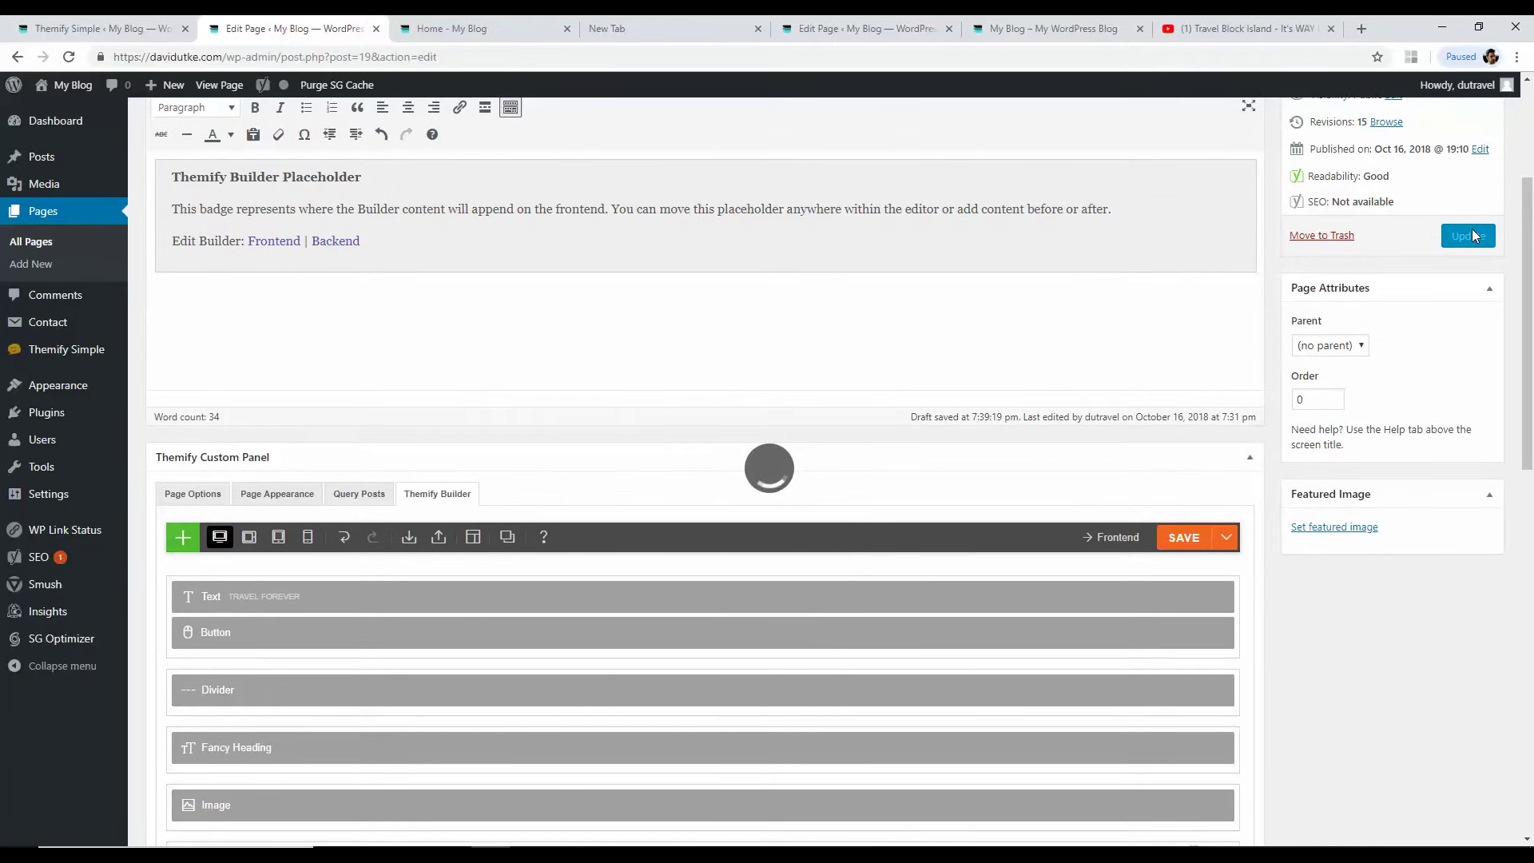
# Step: Reload the live home page and examine the three video images under the "We're on the YouTube!" heading
pyautogui.click(447, 28)
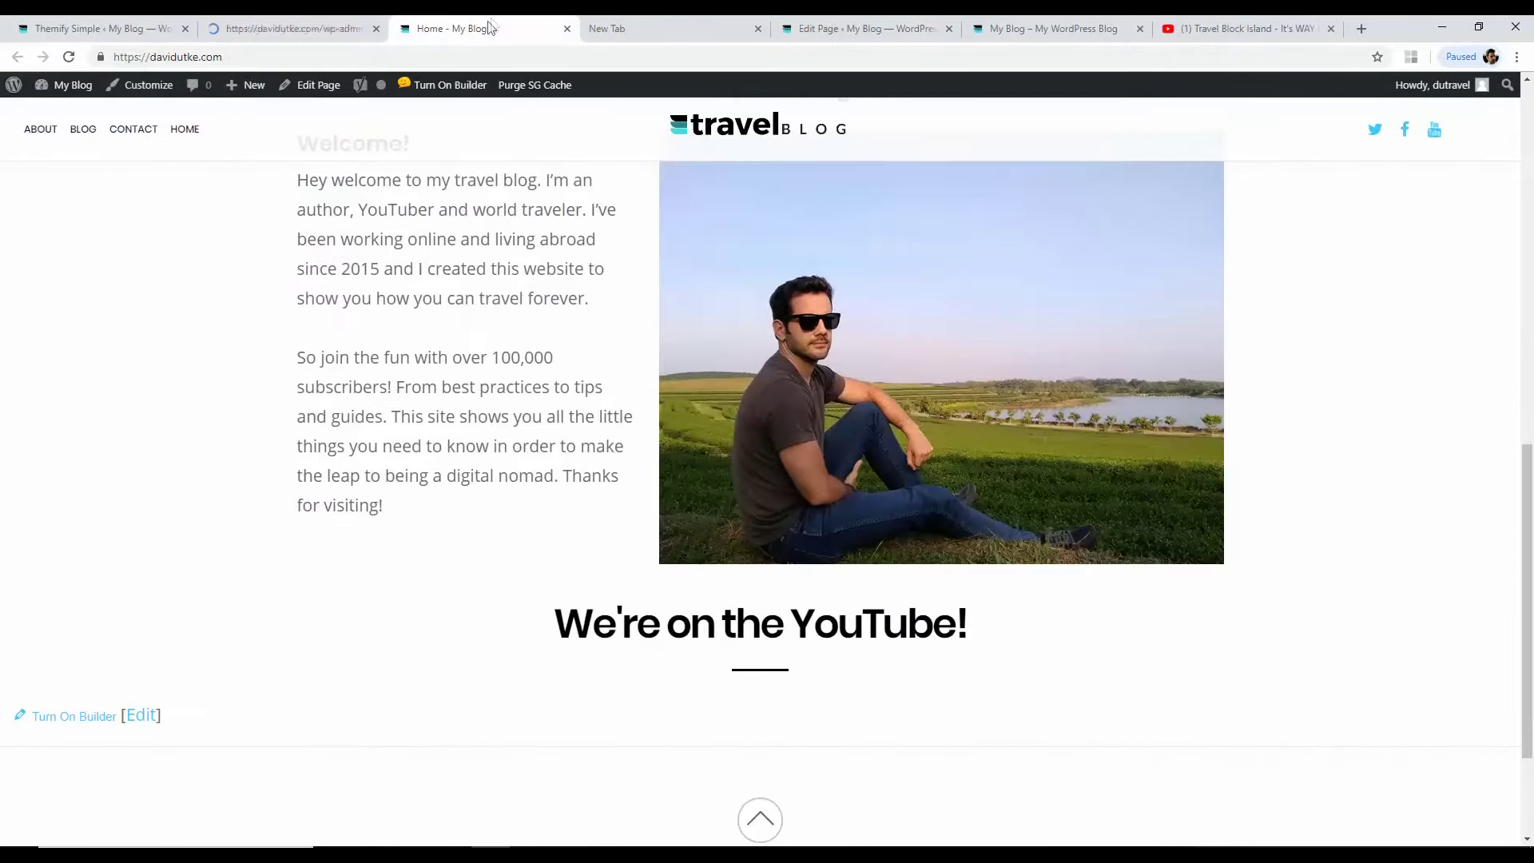
pyautogui.click(70, 58)
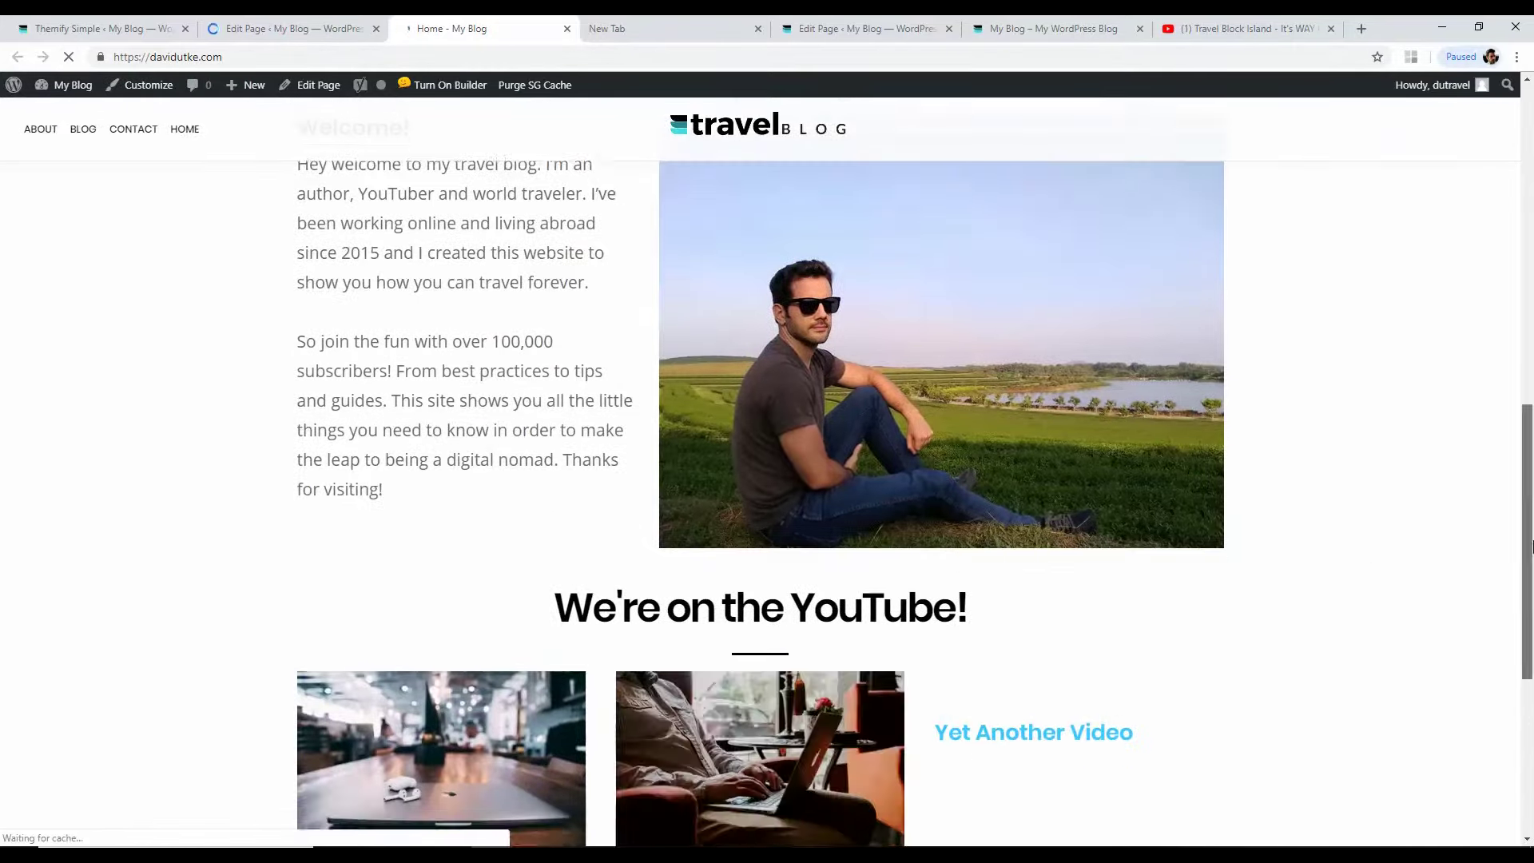
pyautogui.moveTo(1531, 552); pyautogui.dragTo(1530, 574)
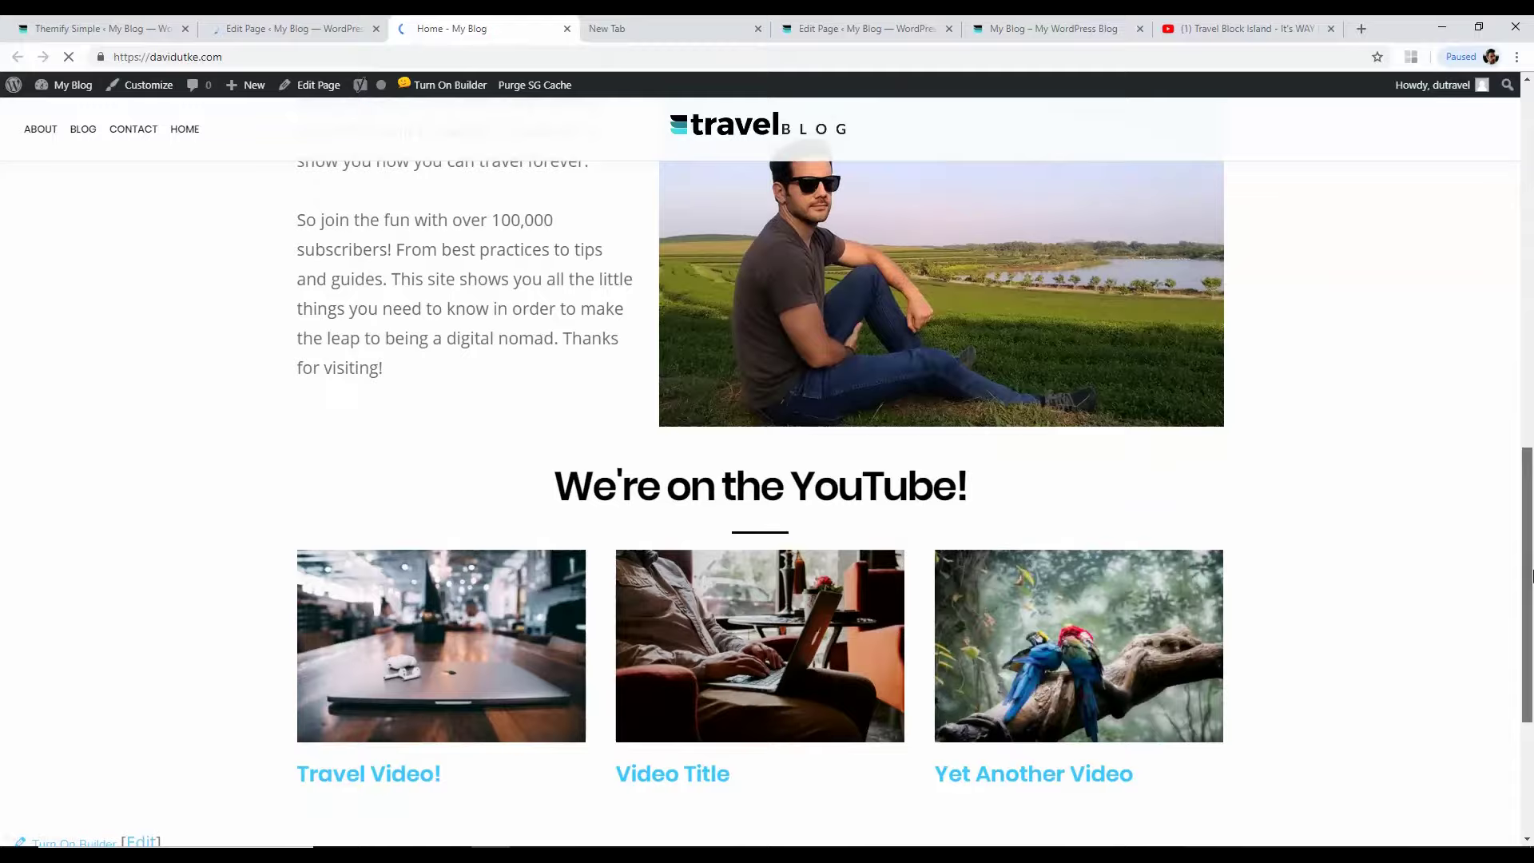
pyautogui.scroll(-5, 1518, 505)
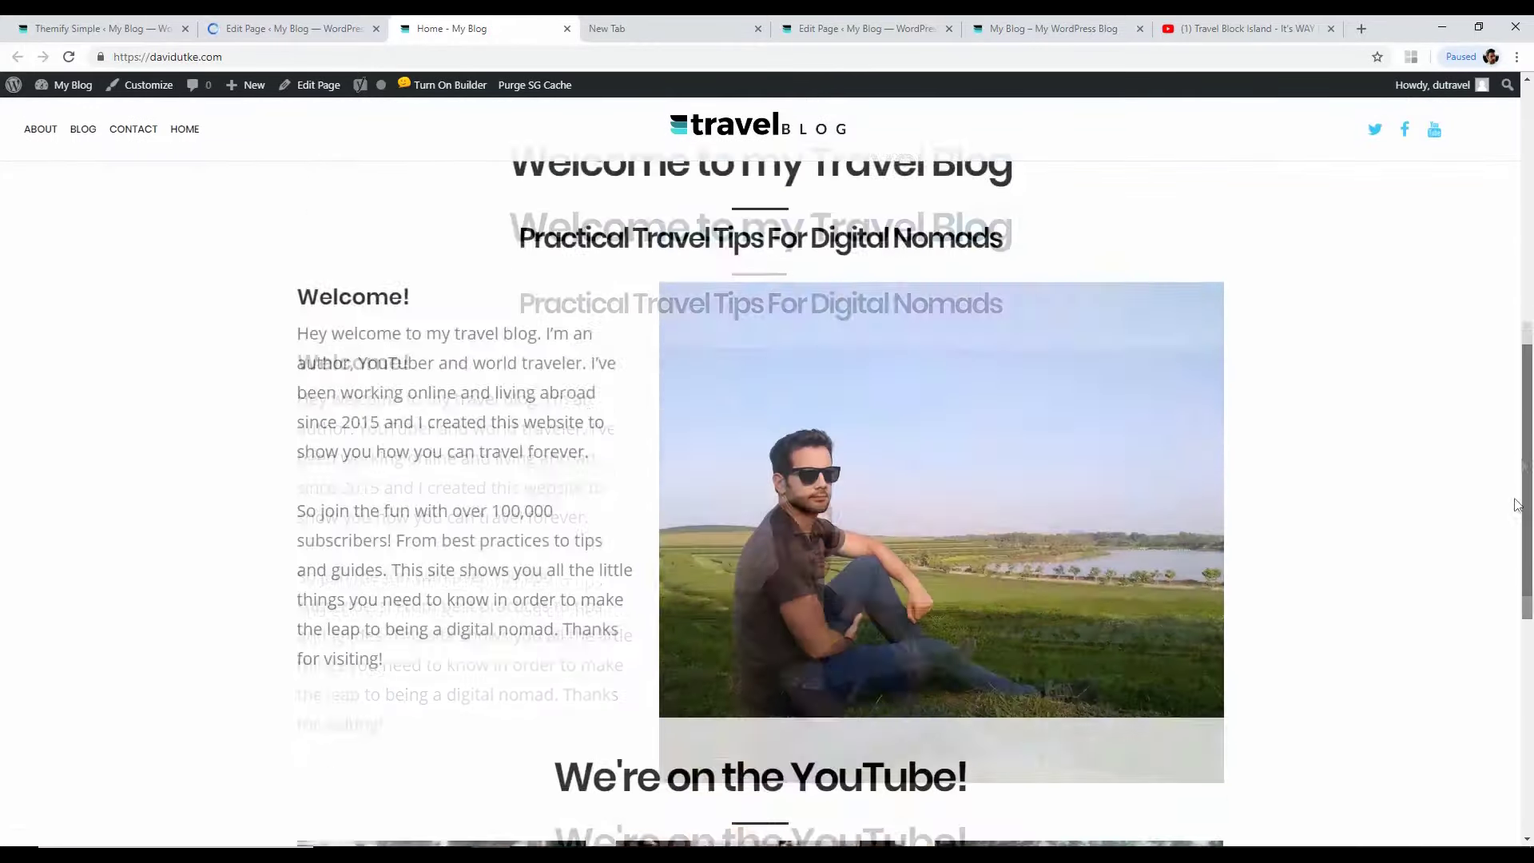
pyautogui.scroll(-4, 1514, 527)
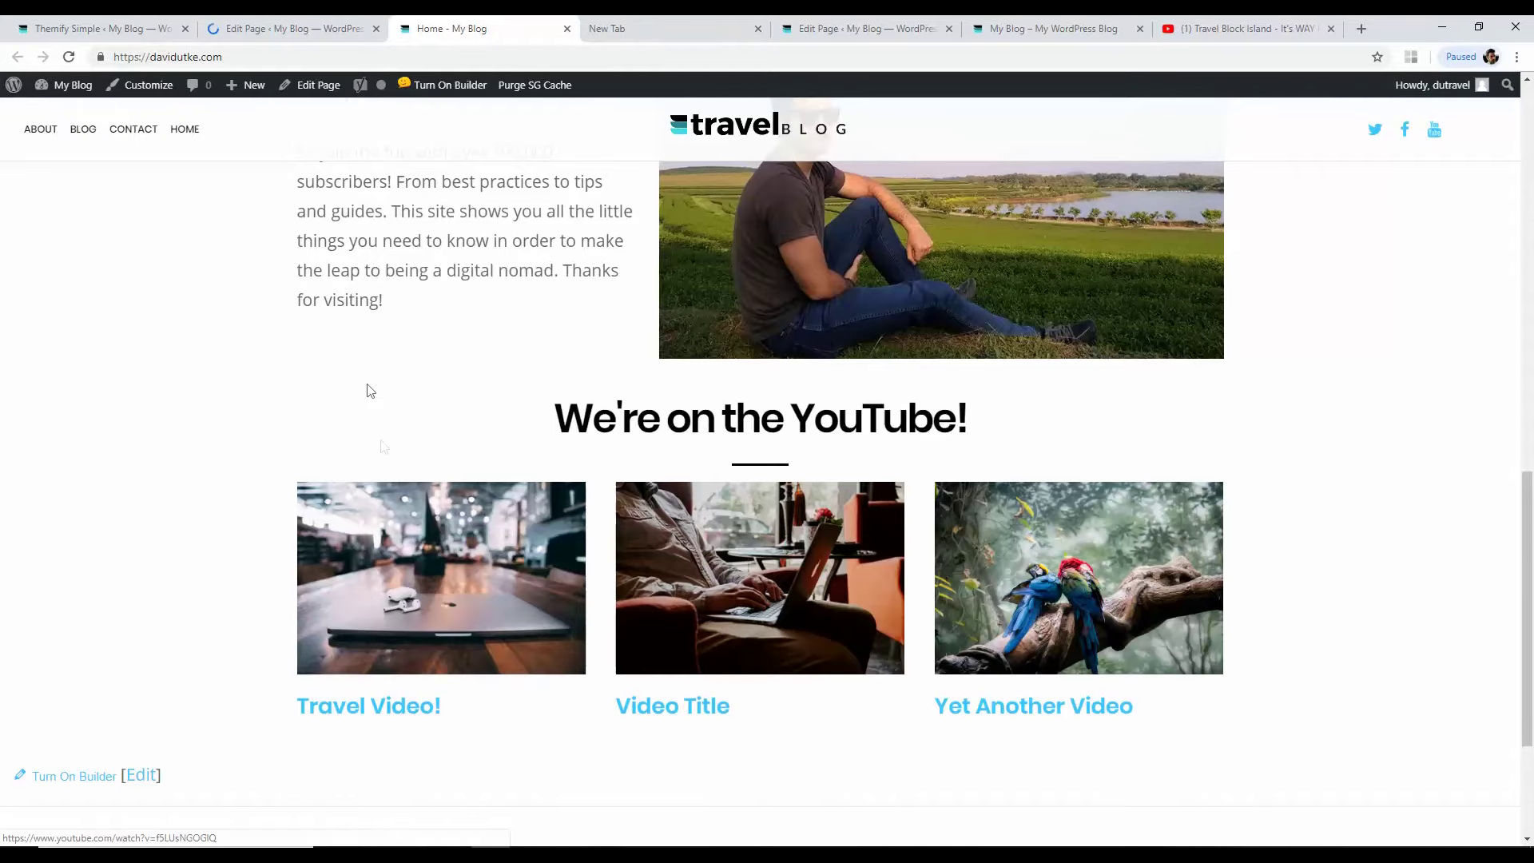
# Step: Return to the page editor and review the first video Image module's title, link and lightbox settings
pyautogui.click(319, 28)
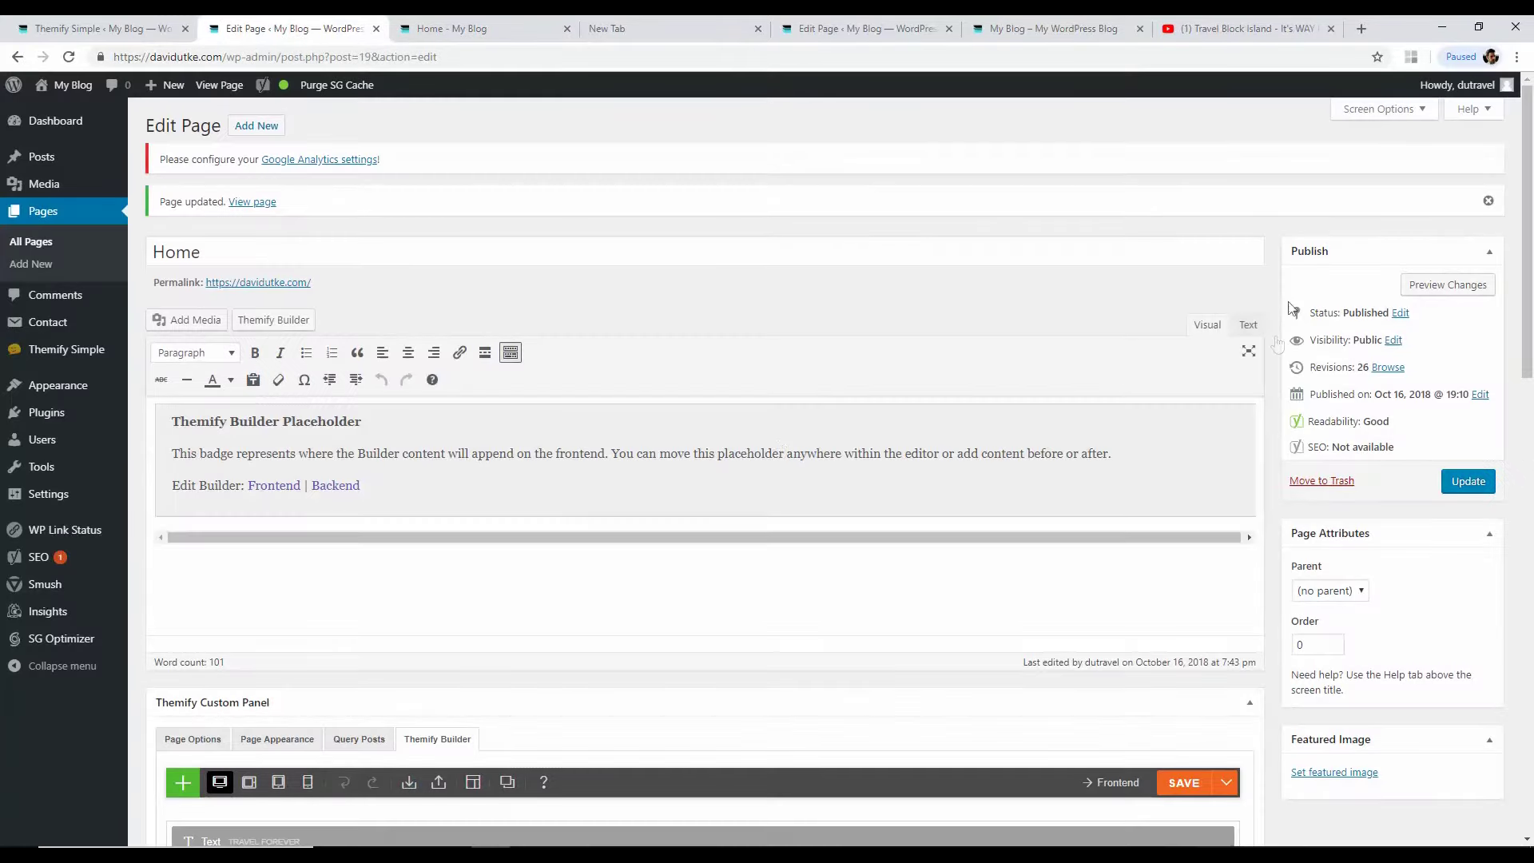
pyautogui.scroll(-10, 370, 381)
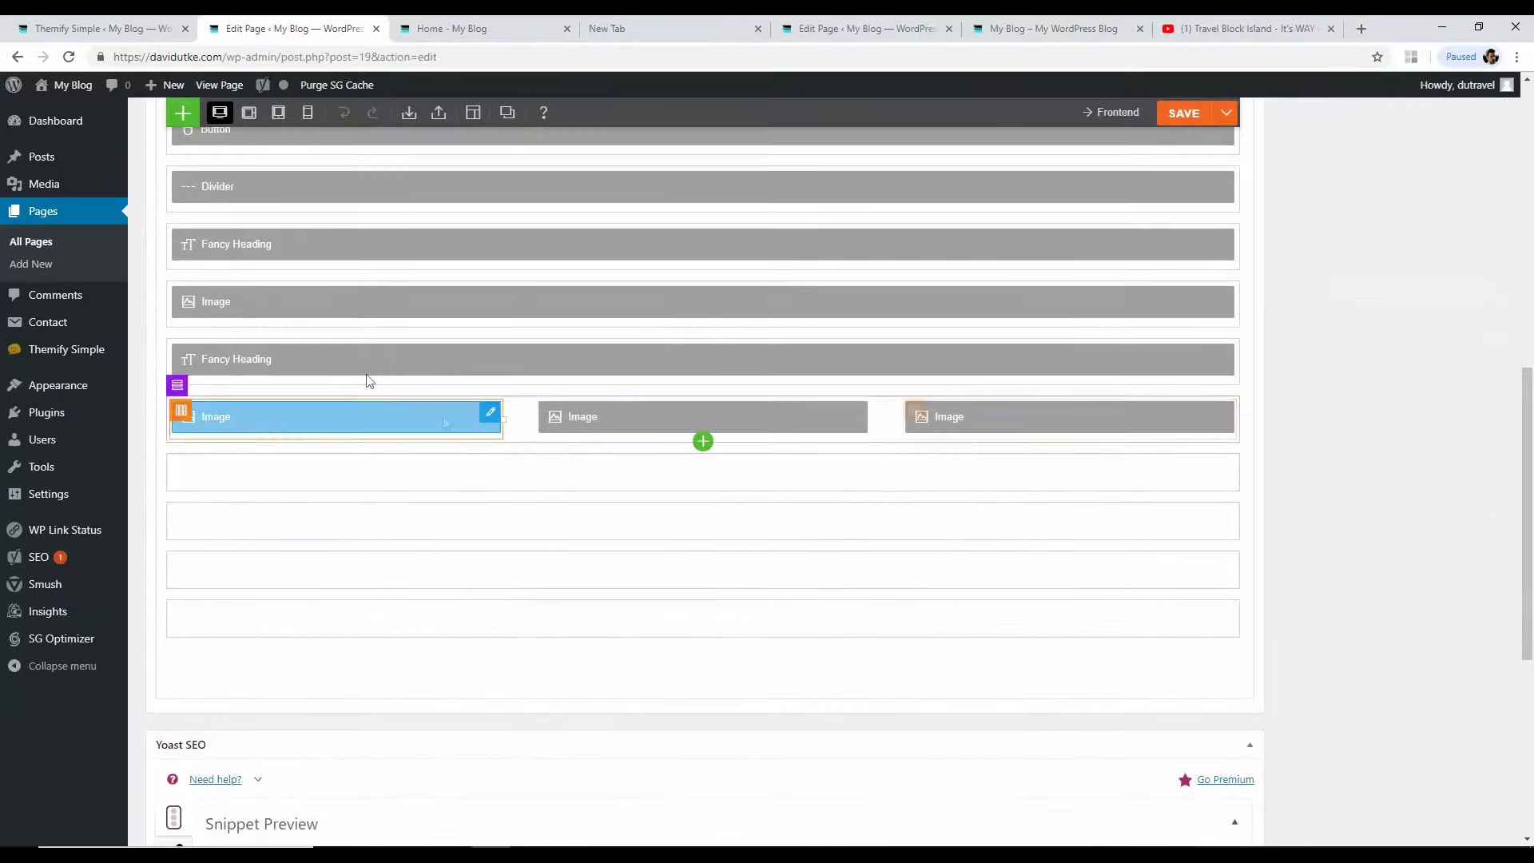
pyautogui.click(480, 414)
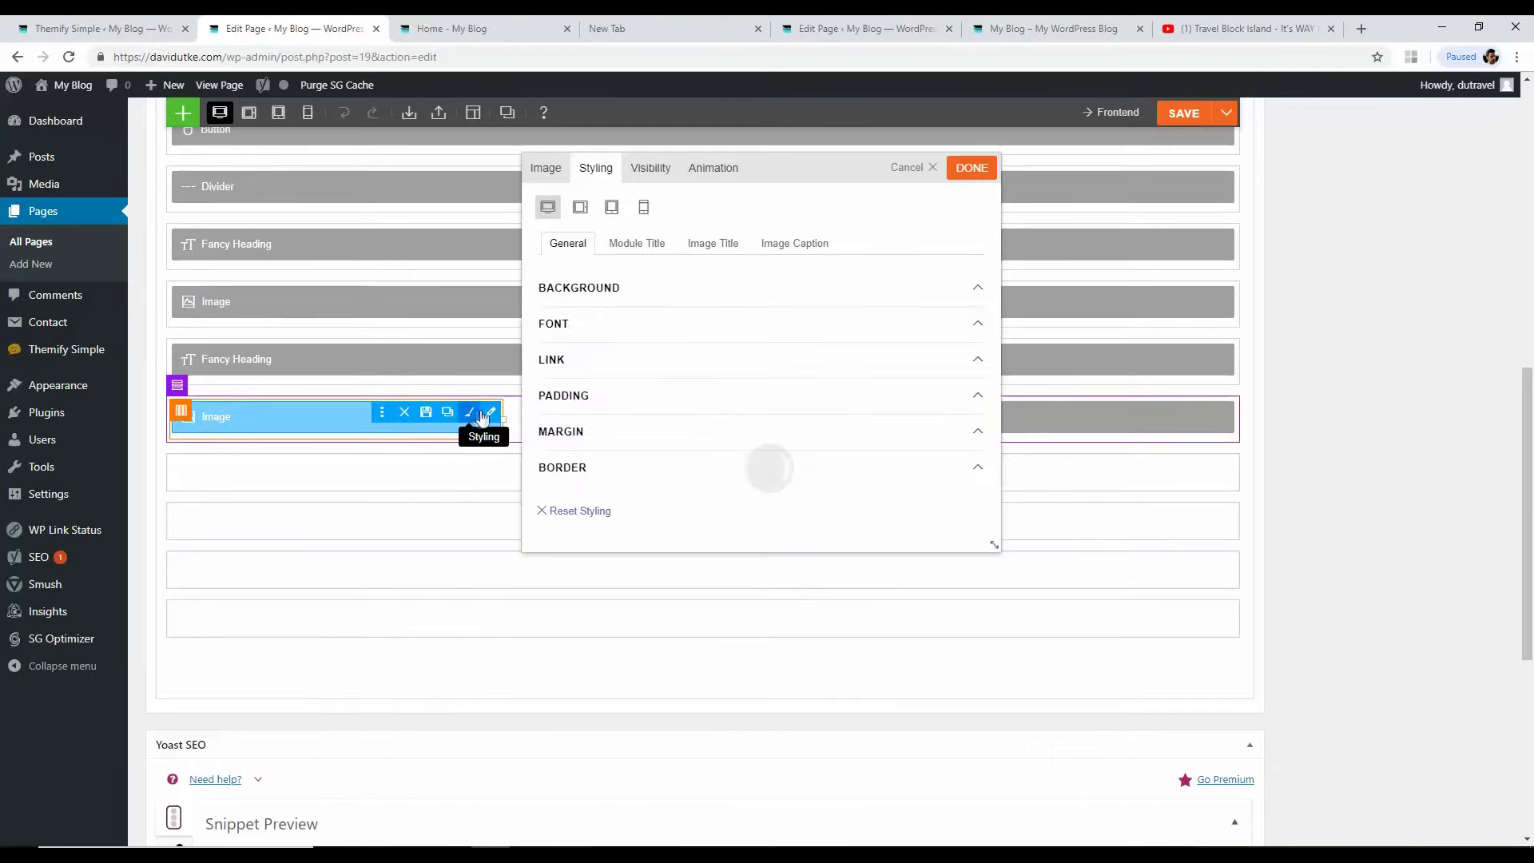
pyautogui.click(545, 168)
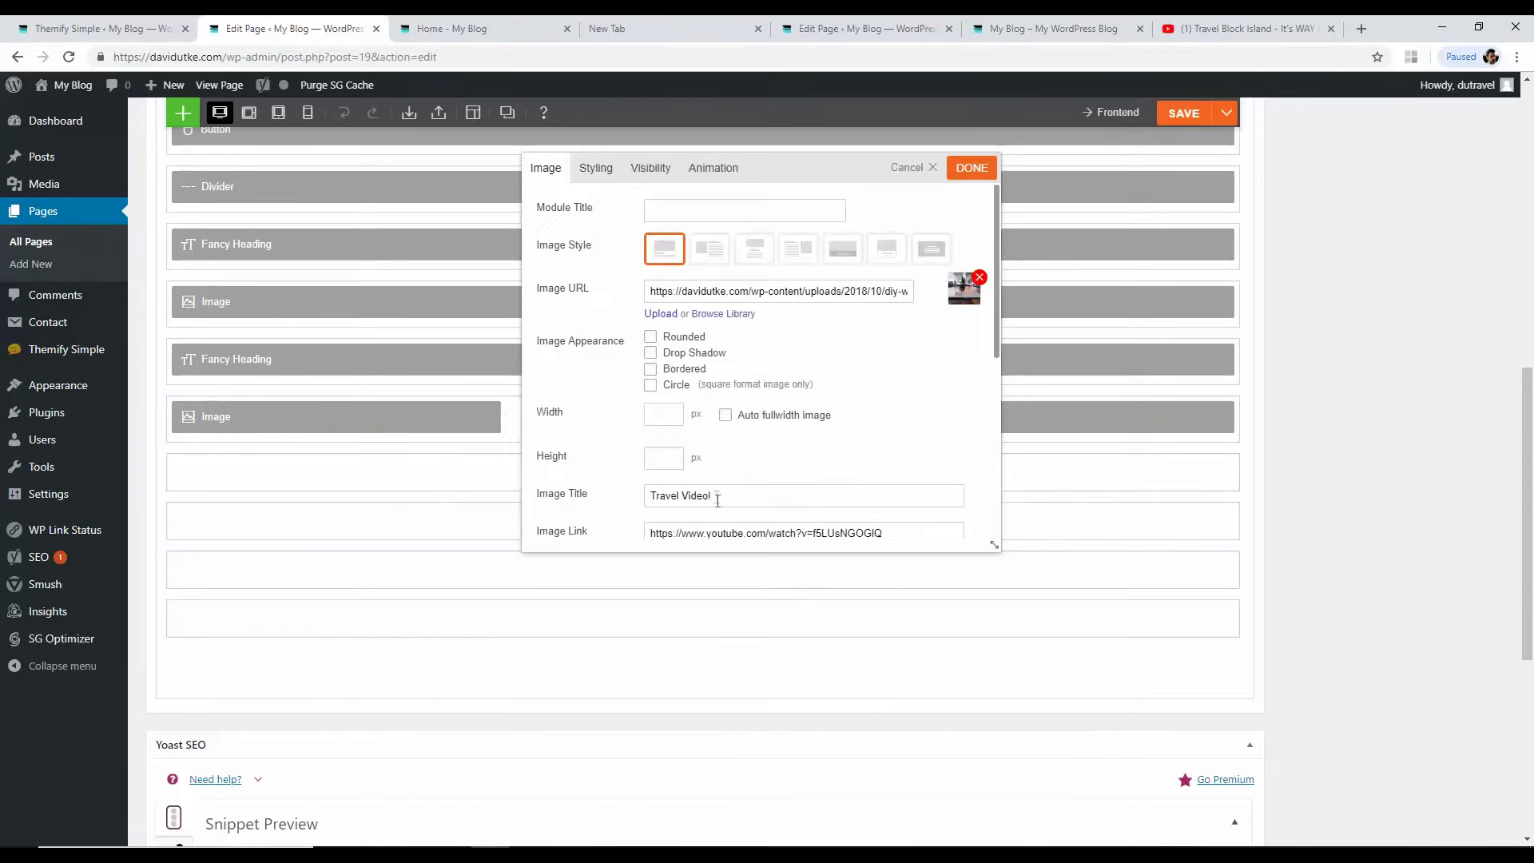
pyautogui.scroll(-1, 624, 511)
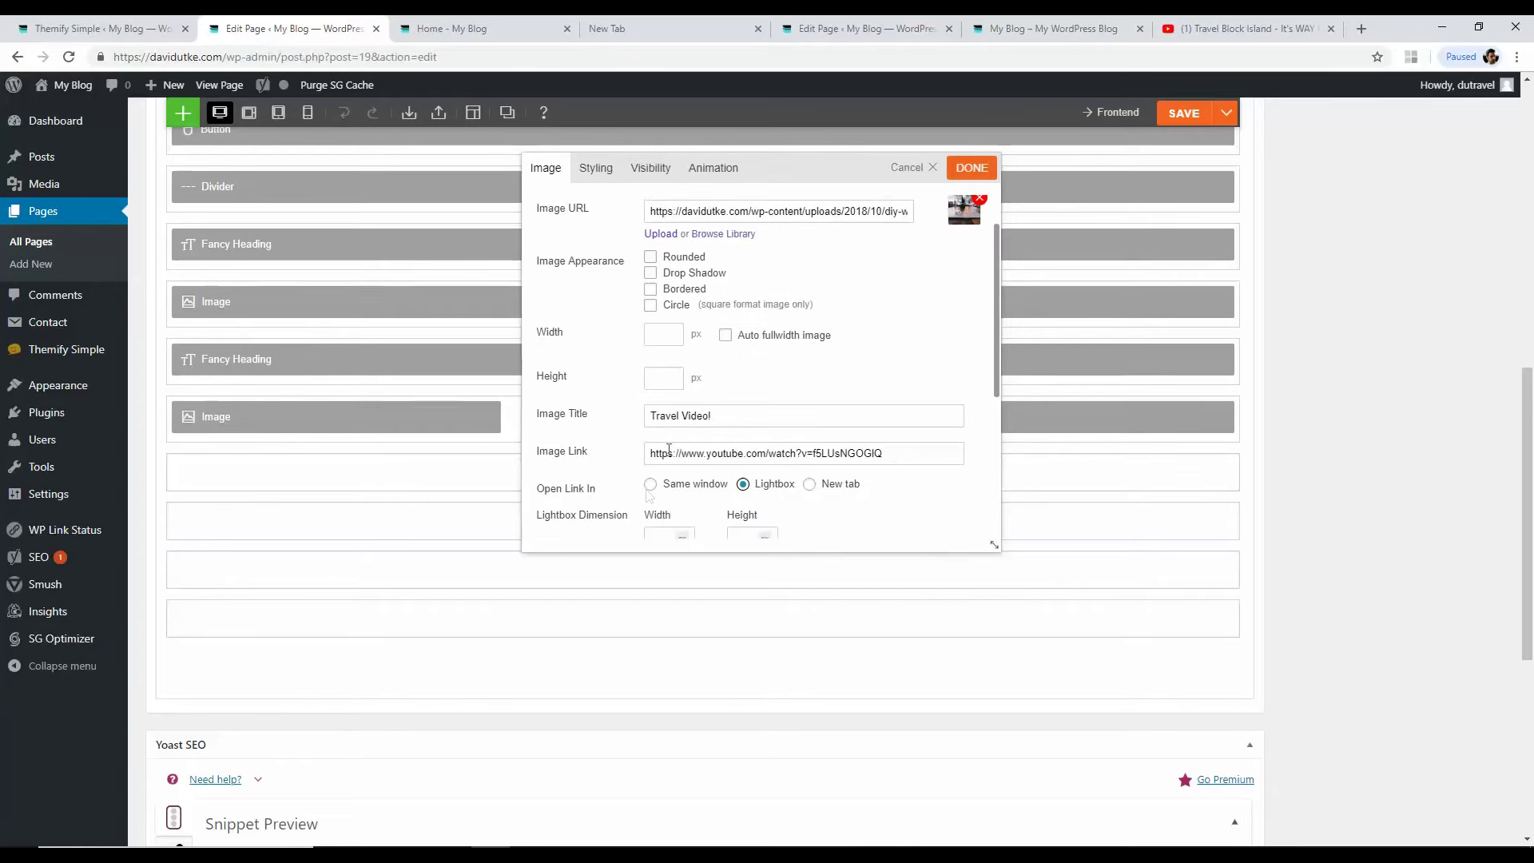
# Step: Test the "Travel Video!" link on the live home page, and close the video lightbox and the first image's module settings
pyautogui.click(466, 24)
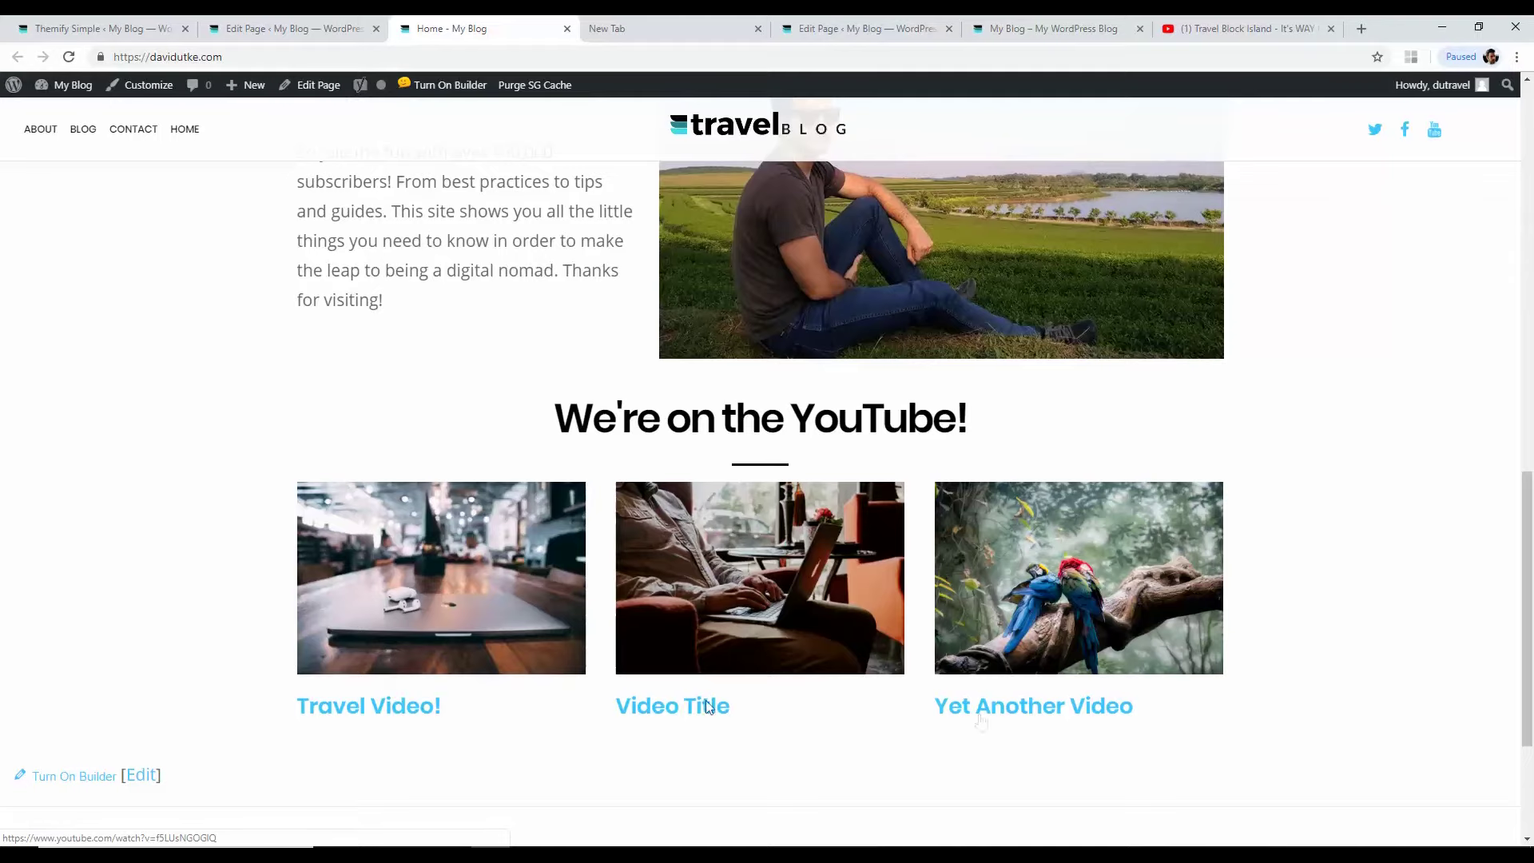
pyautogui.click(385, 708)
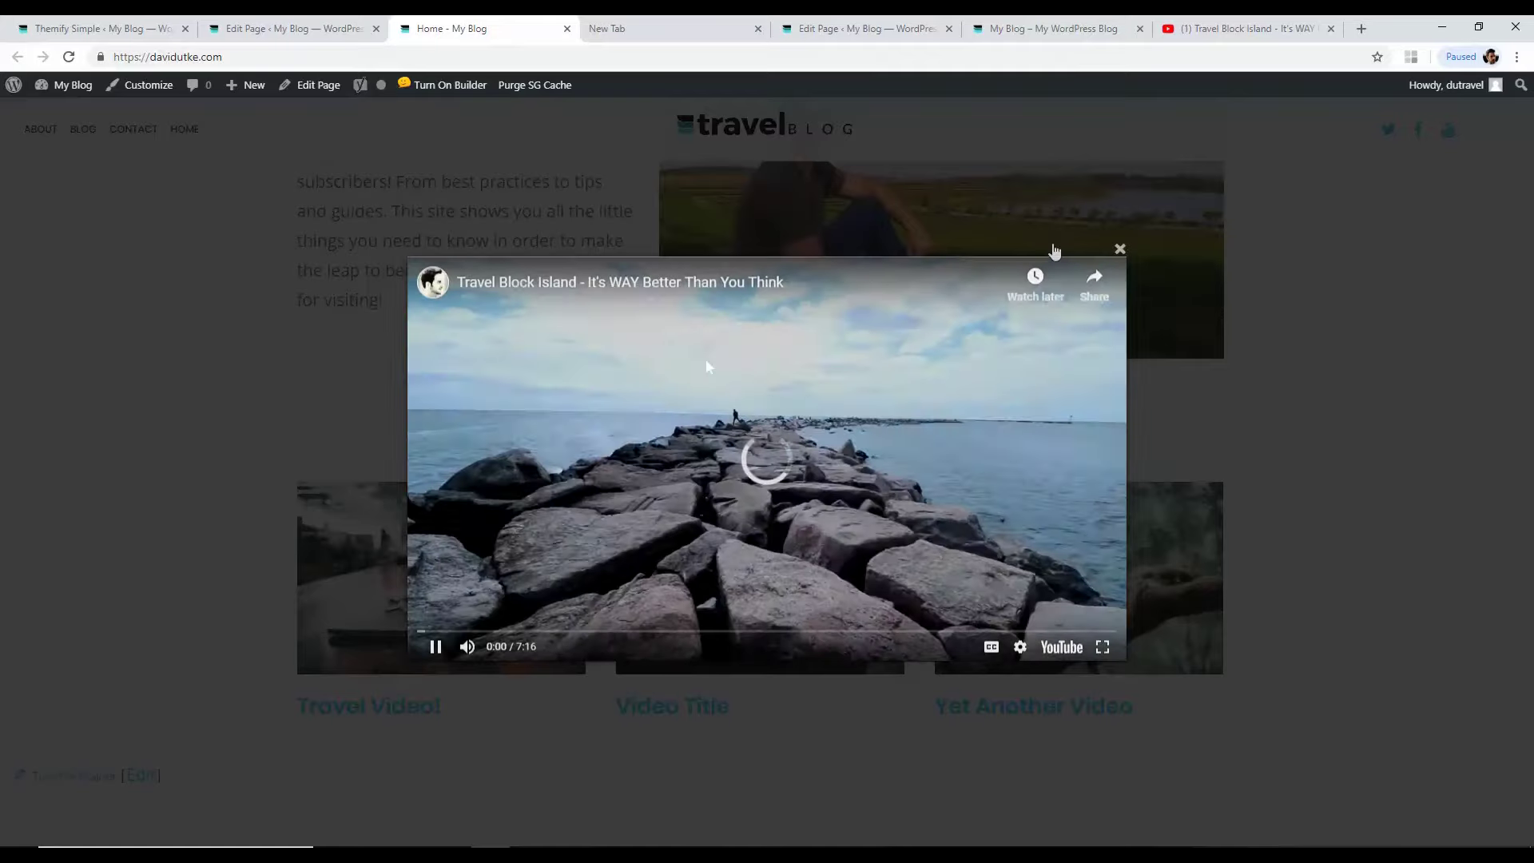
pyautogui.click(1119, 249)
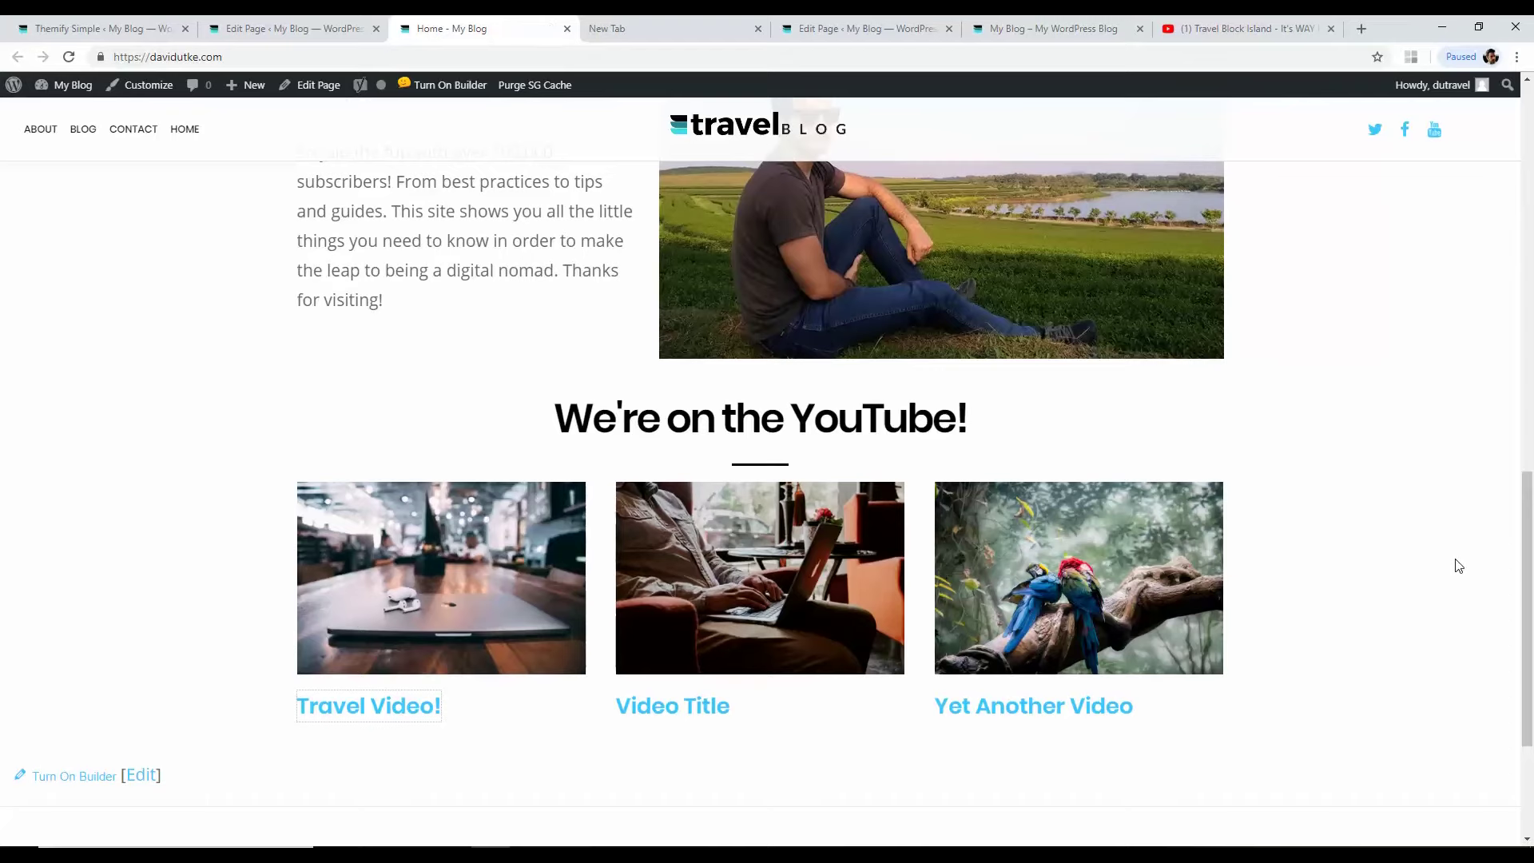
pyautogui.click(365, 27)
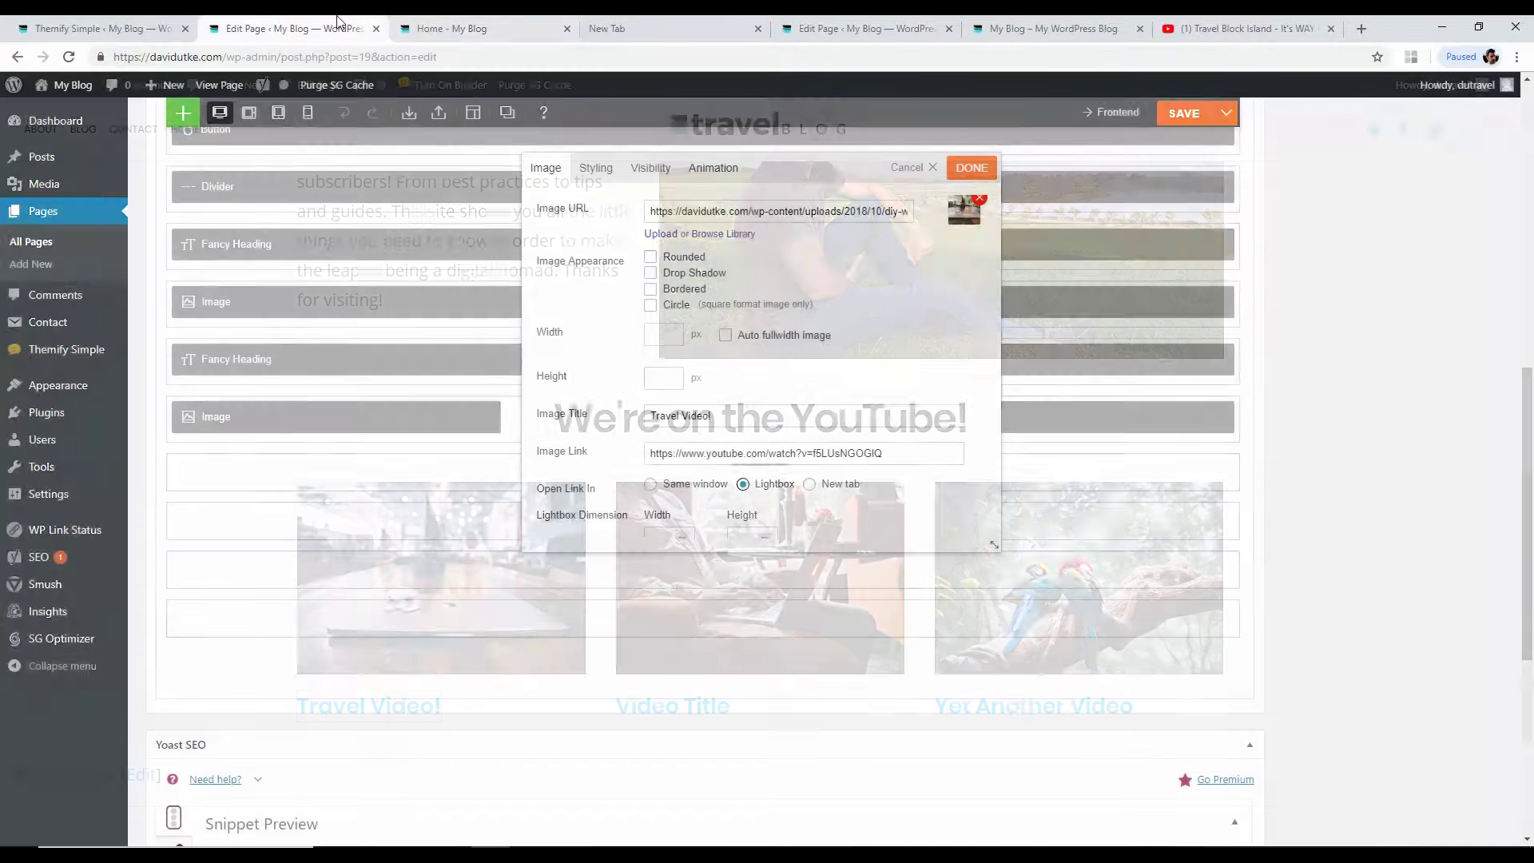
pyautogui.click(919, 169)
pyautogui.click(183, 113)
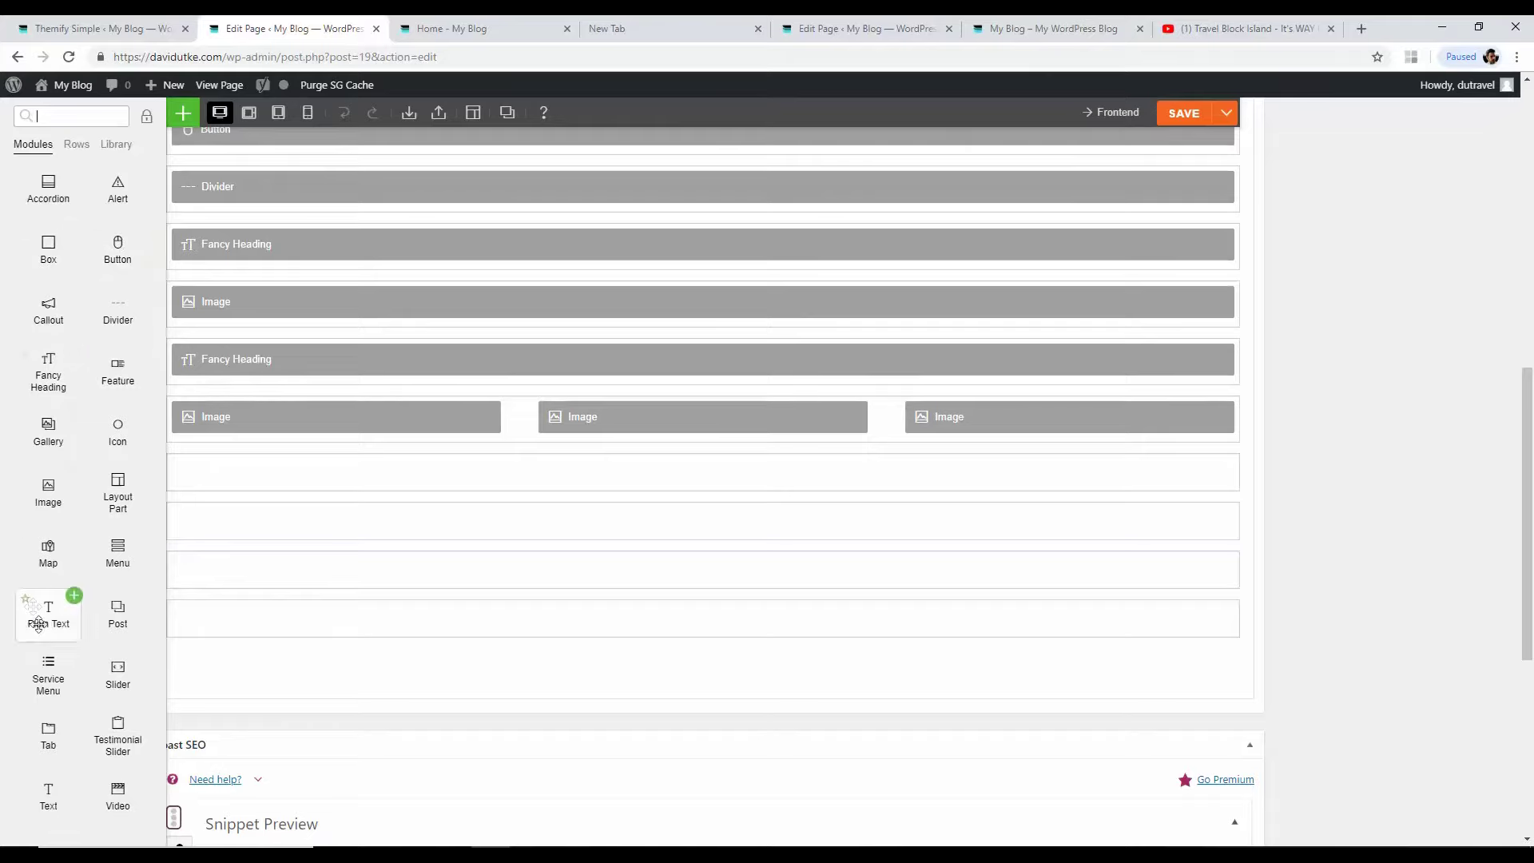
pyautogui.click(143, 231)
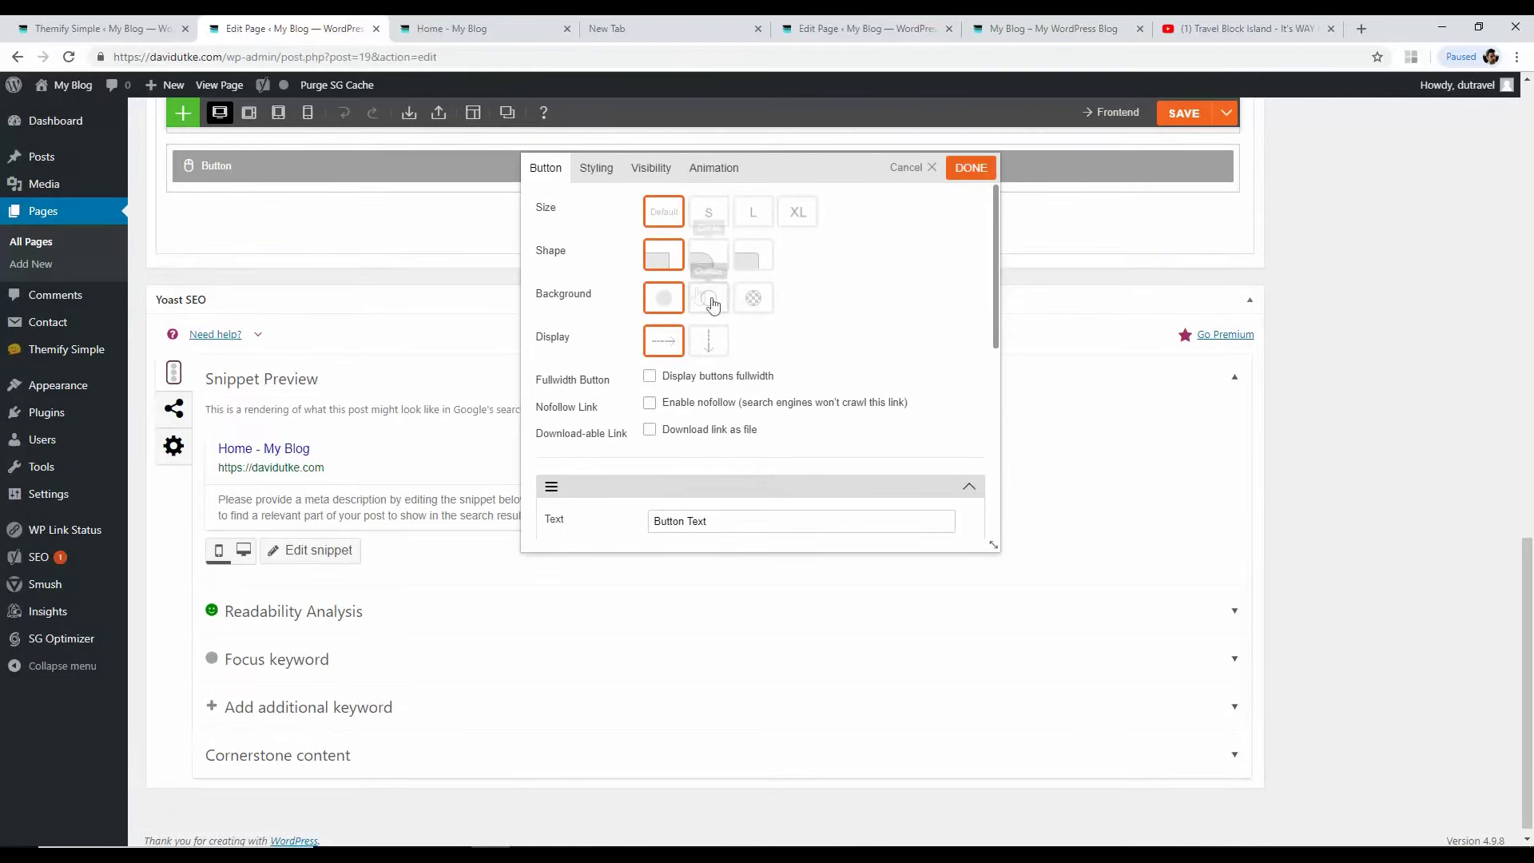
pyautogui.scroll(-2, 799, 384)
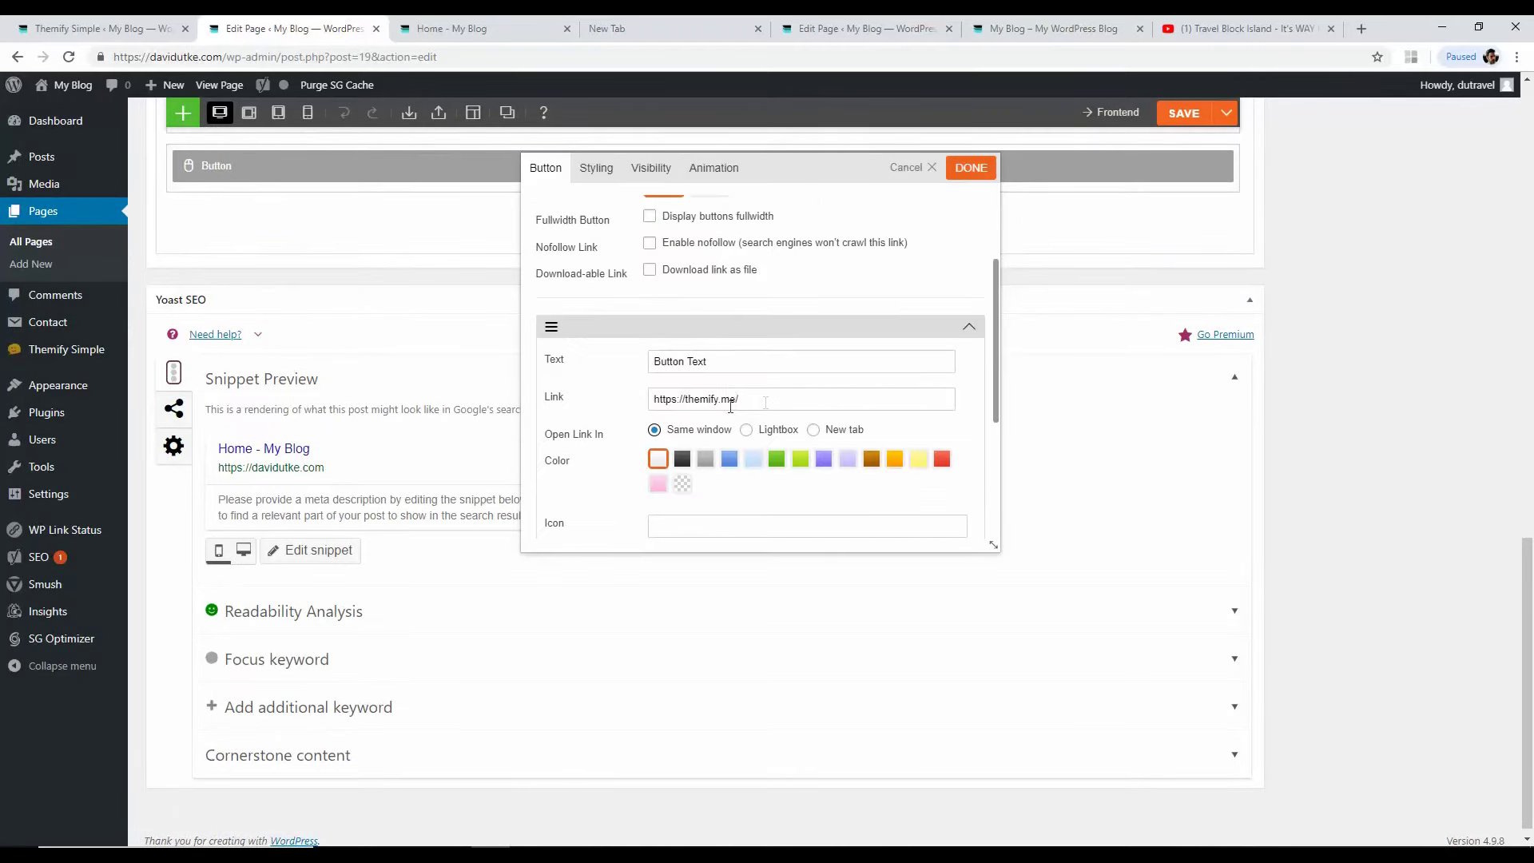
pyautogui.click(724, 367)
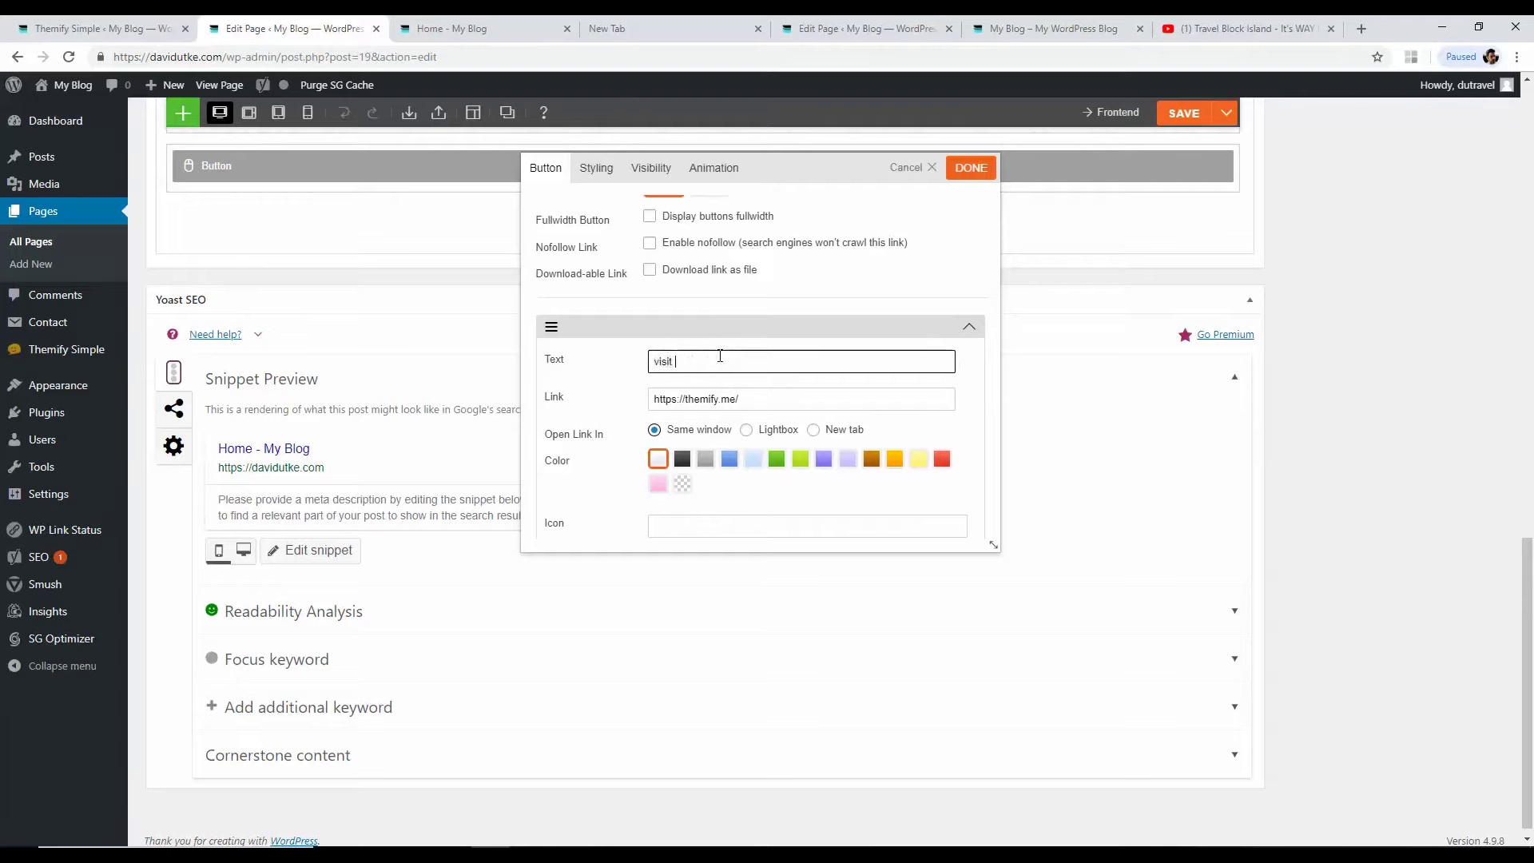
pyautogui.write('visit our youtube cha')
pyautogui.click(911, 168)
pyautogui.scroll(5, 1524, 581)
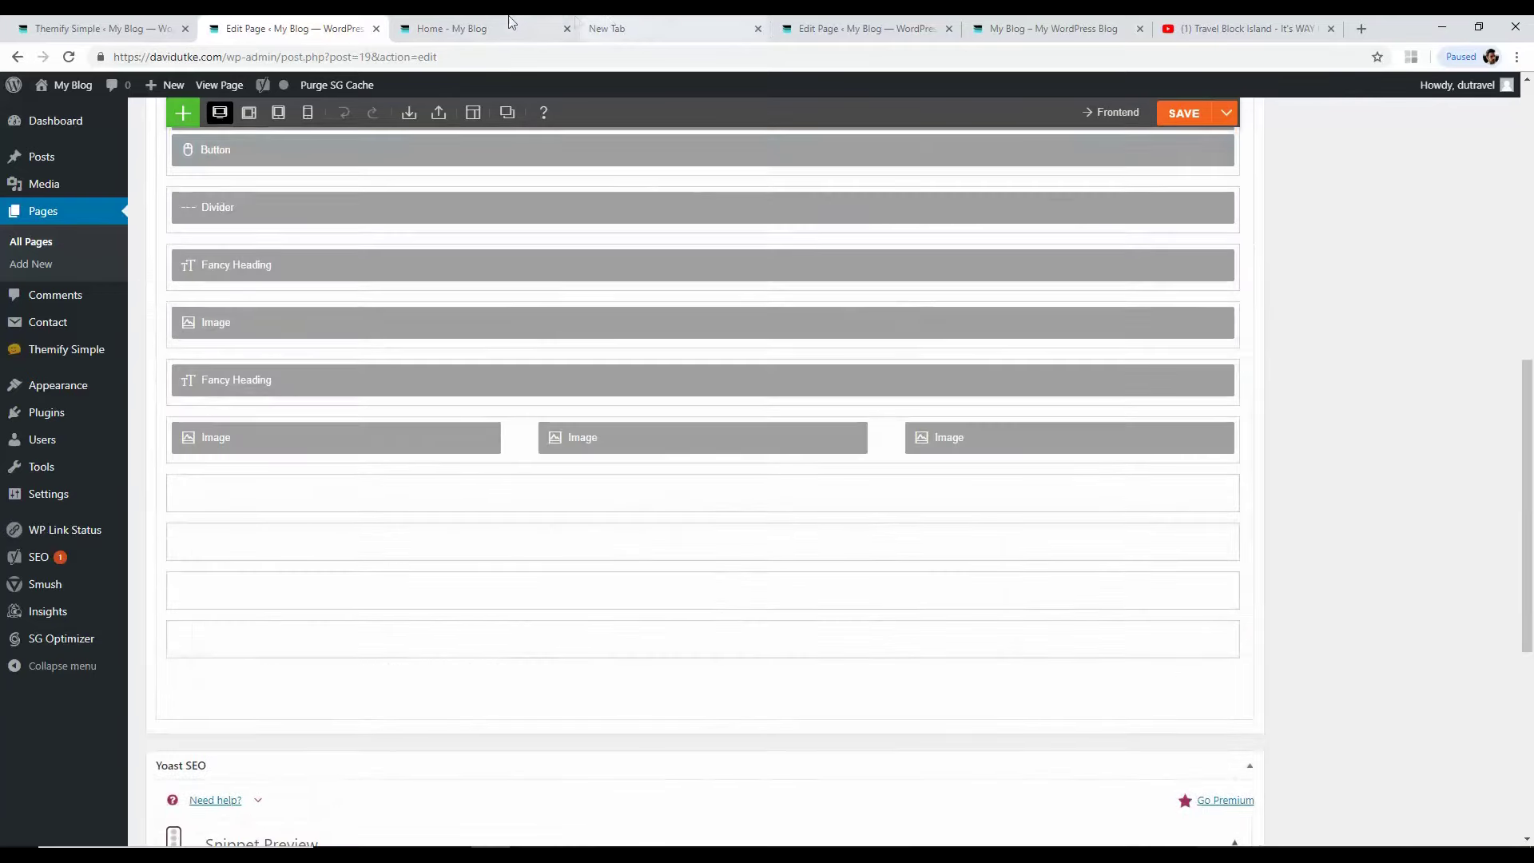
# Step: Look over the live home page's layout from the YouTube section down to the footer
pyautogui.click(510, 24)
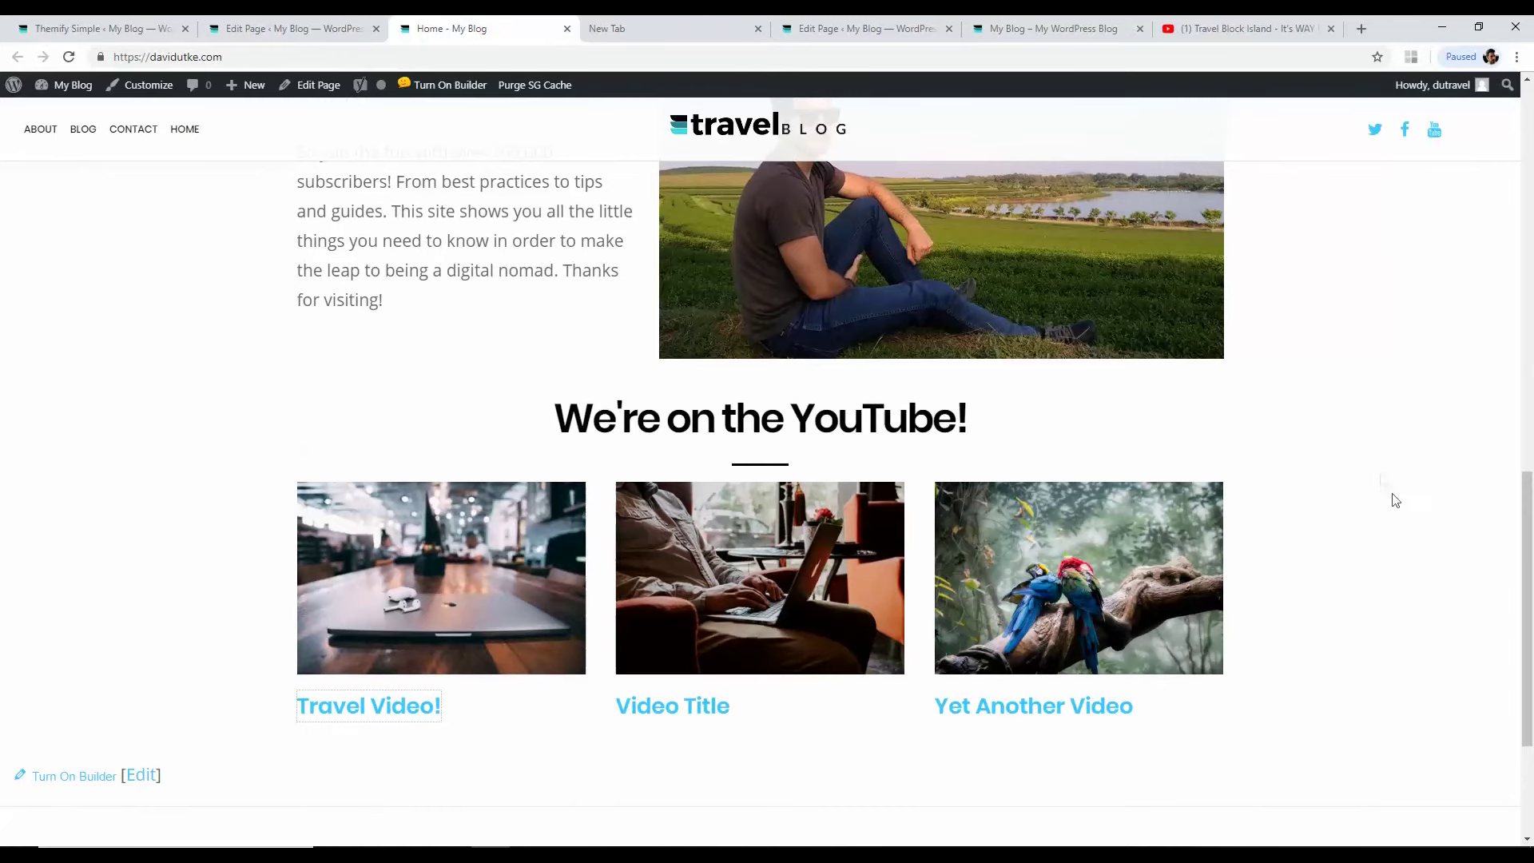
pyautogui.scroll(-3, 1394, 500)
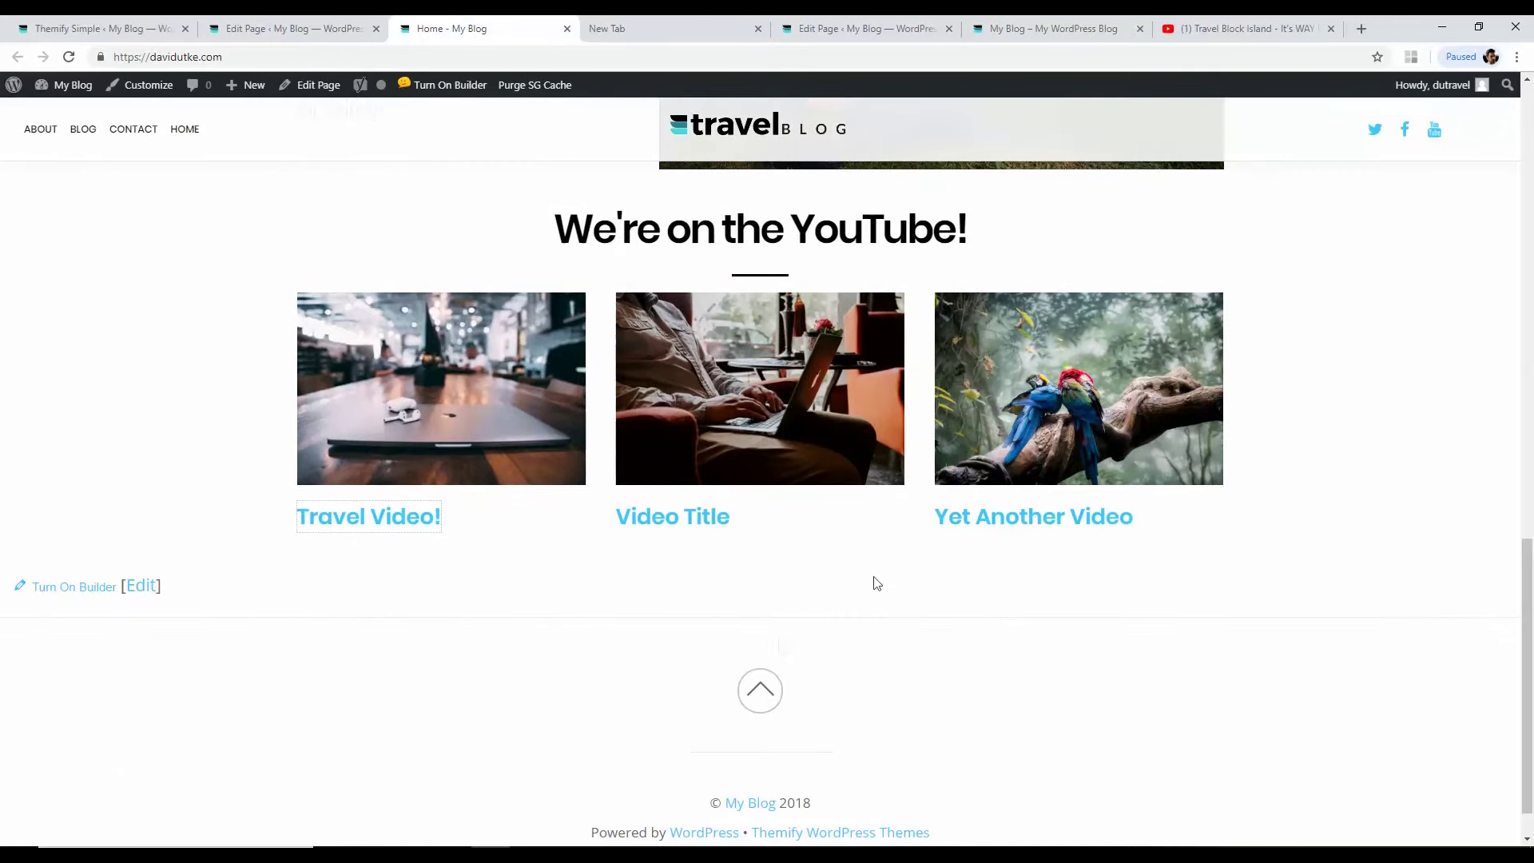
pyautogui.scroll(2, 1091, 585)
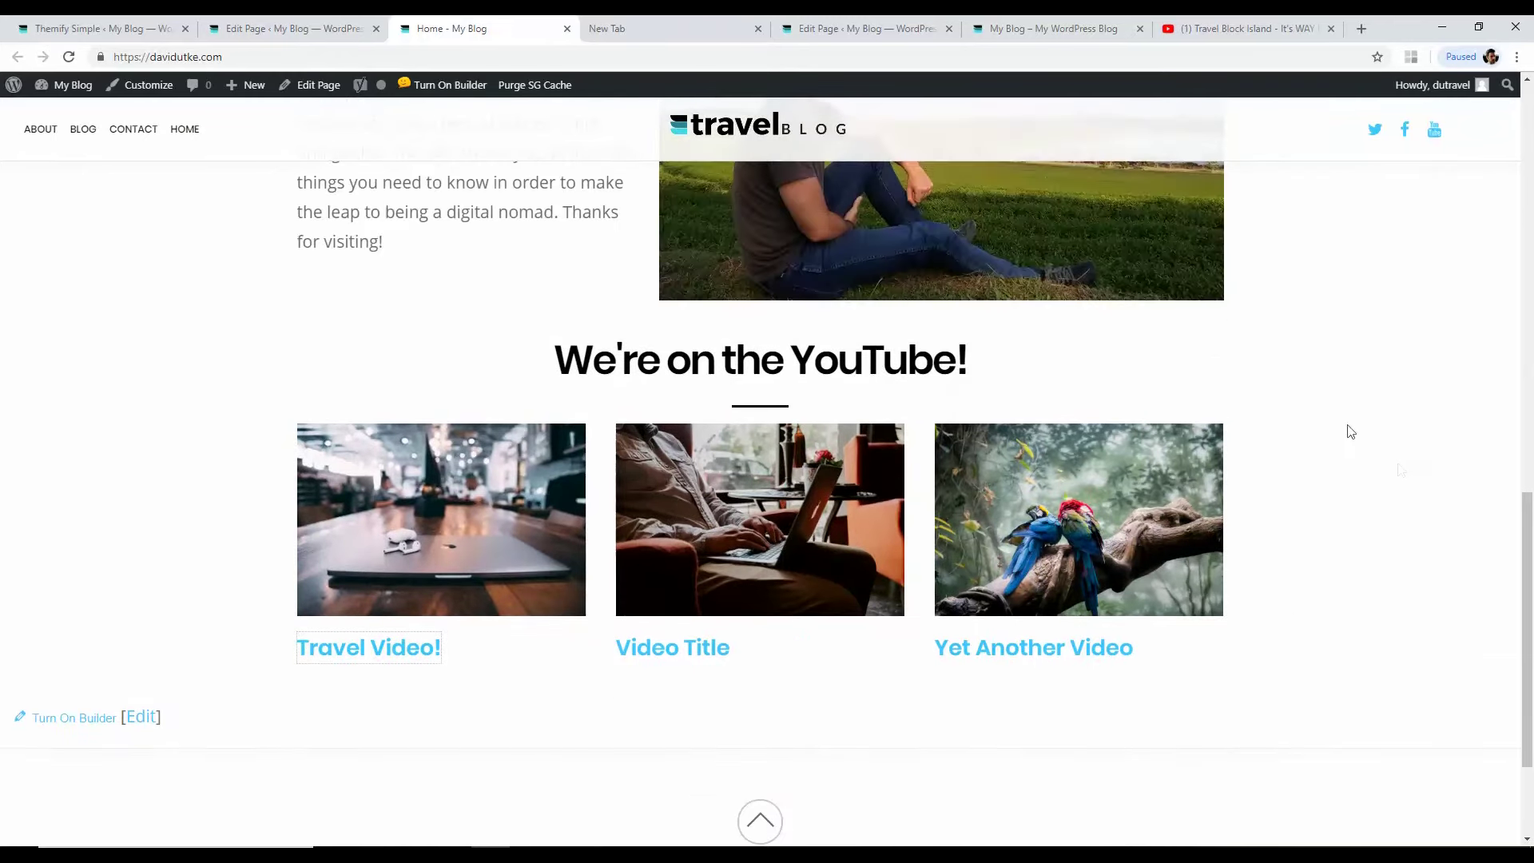
# Step: Close the YouTube video page and look over the blog post grid on the reference travel page
pyautogui.click(1330, 29)
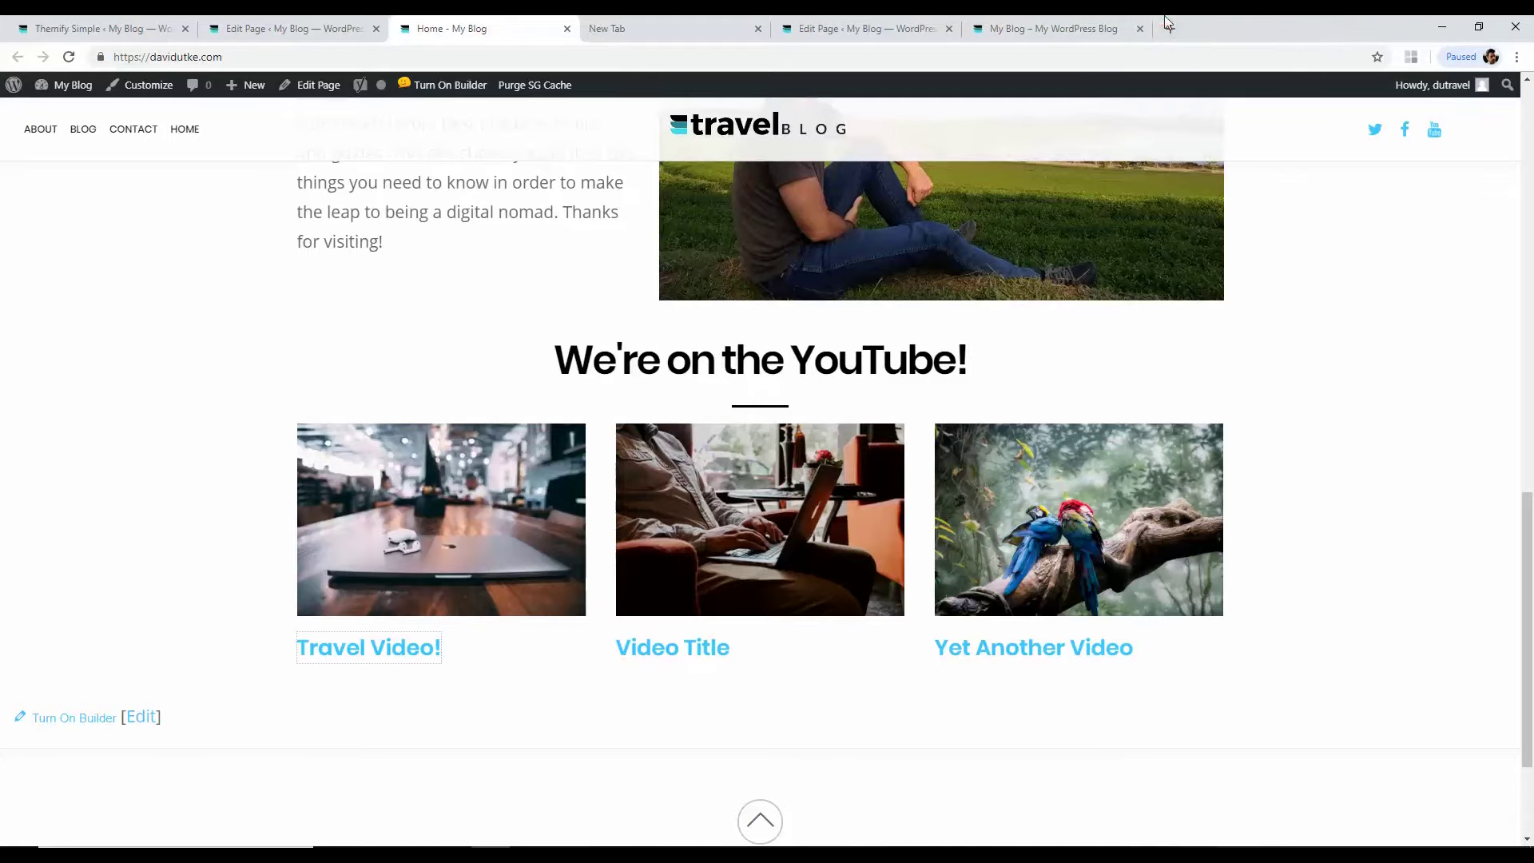
pyautogui.click(1095, 28)
pyautogui.scroll(-3, 485, 614)
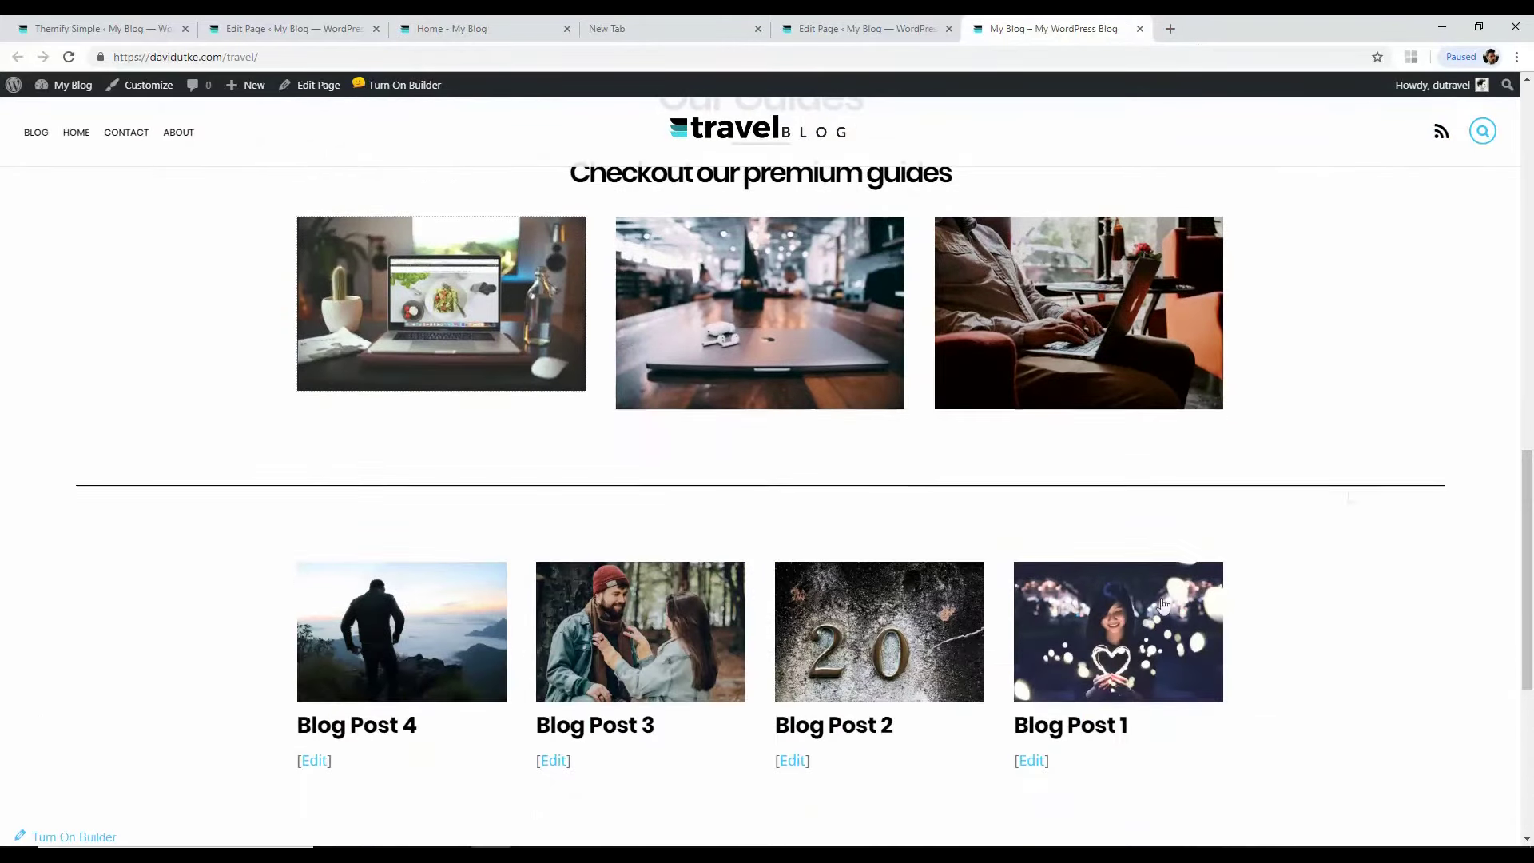
pyautogui.scroll(-2, 314, 623)
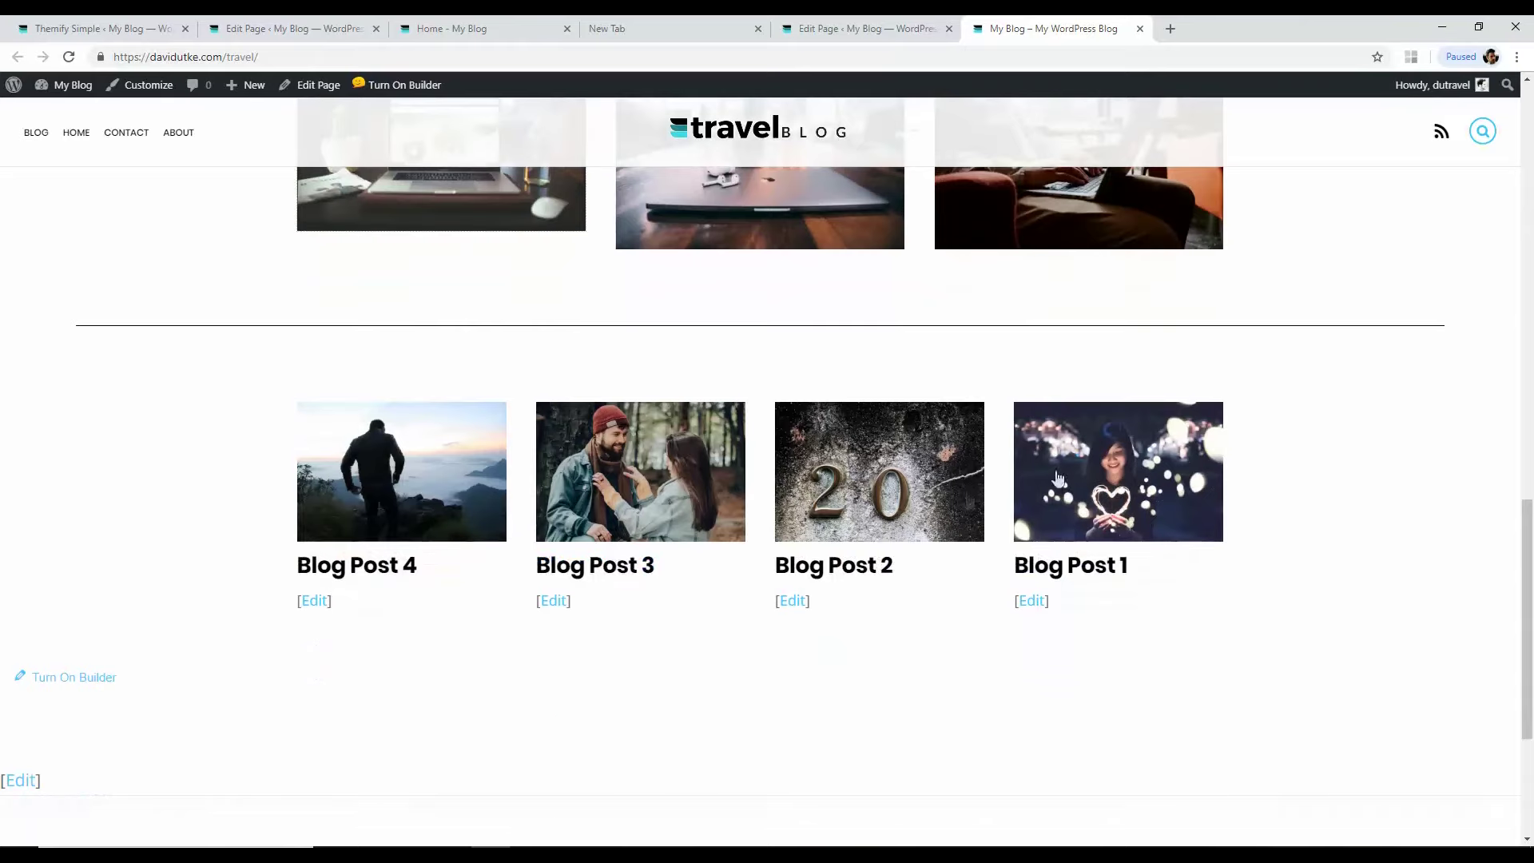
# Step: Return to the home page editor and add a Fancy Heading with heading "The Blog" and sub heading "The Latest Post"
pyautogui.click(291, 28)
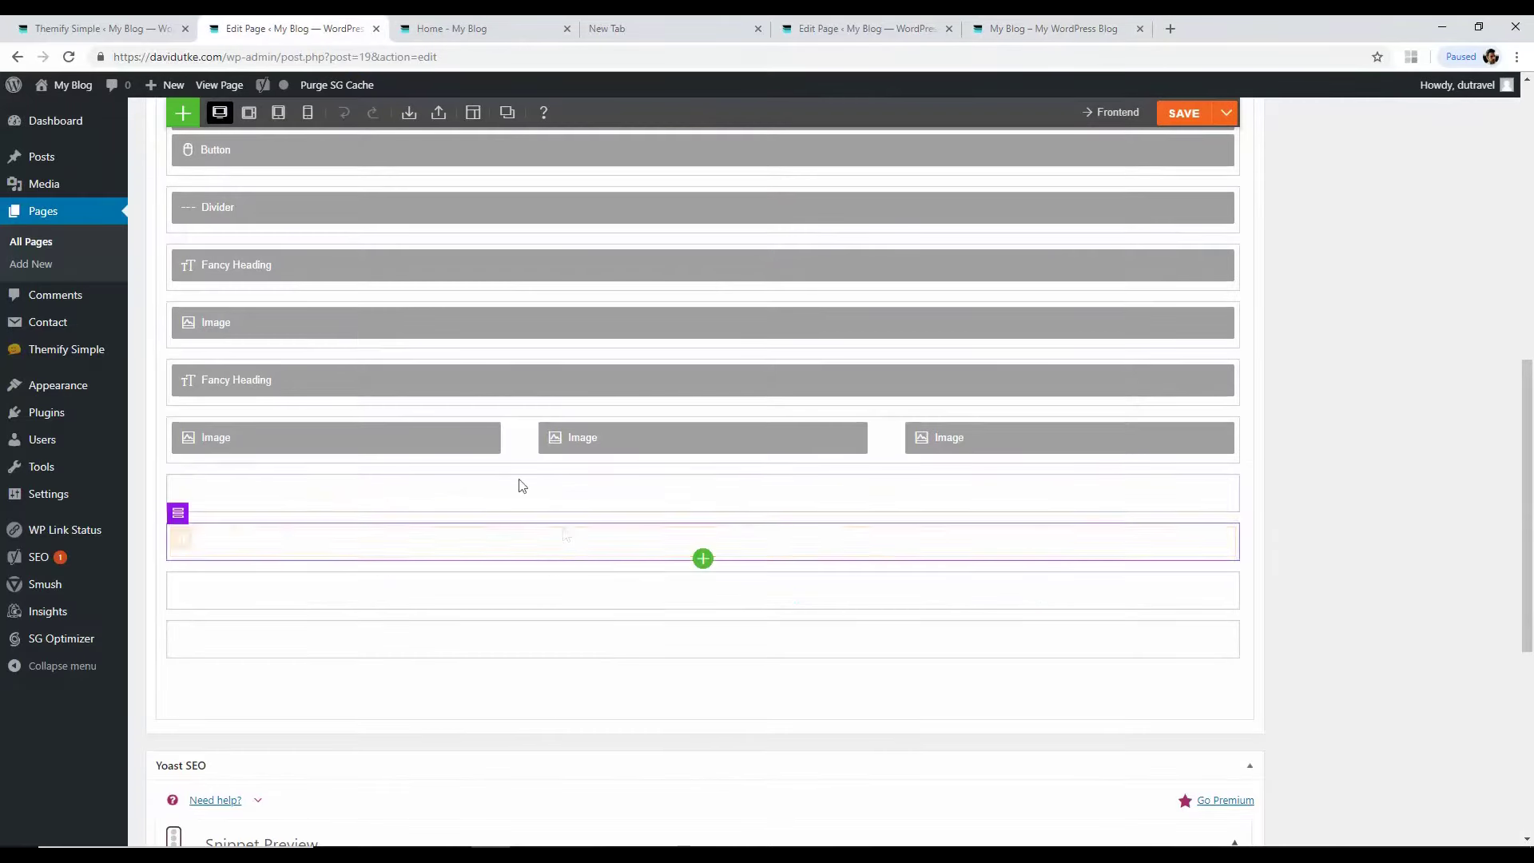
pyautogui.click(192, 113)
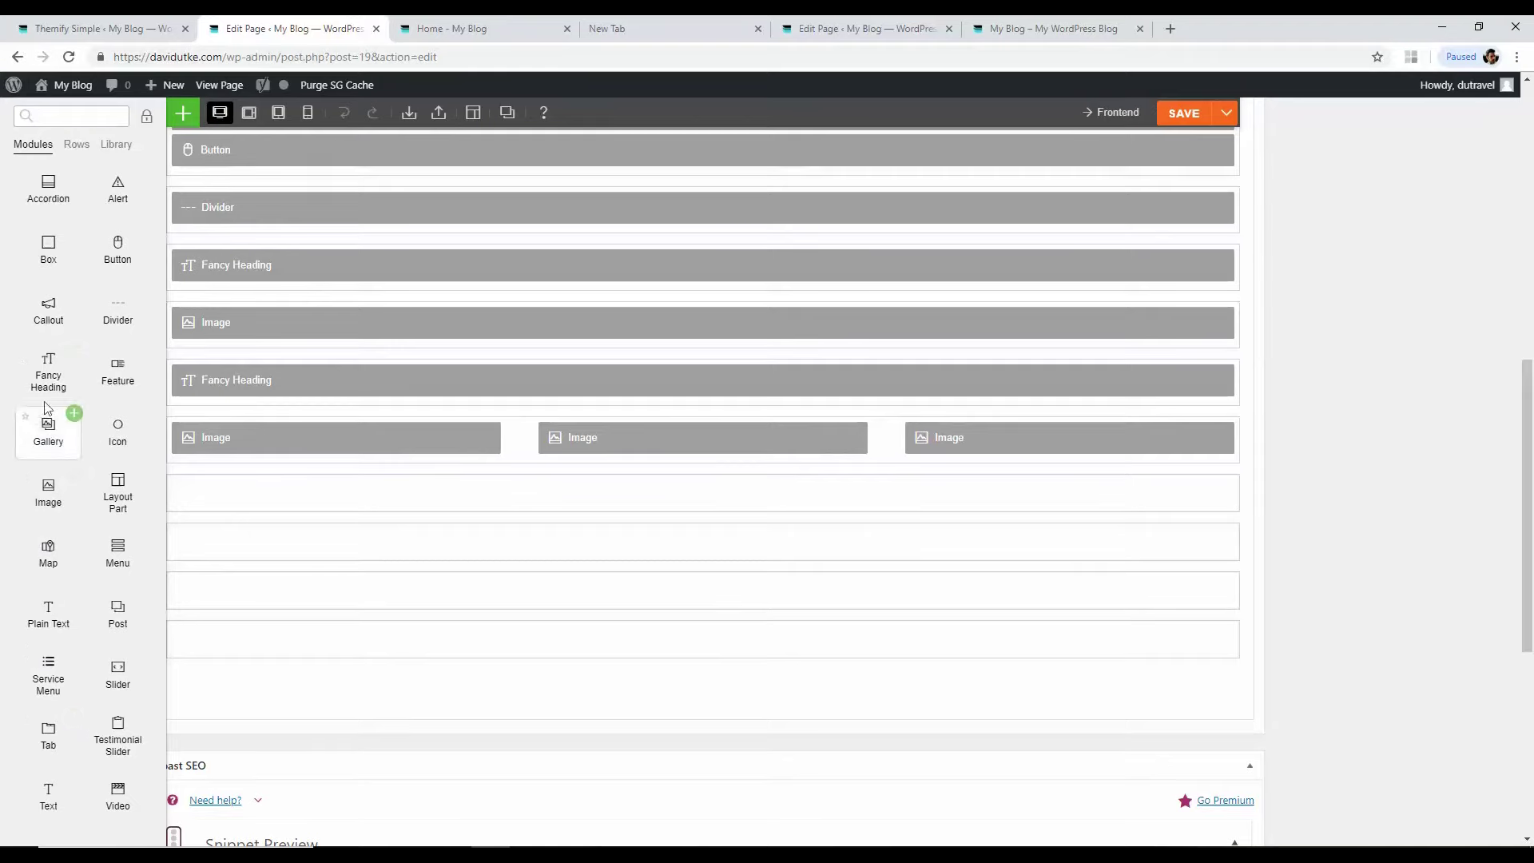
pyautogui.click(75, 353)
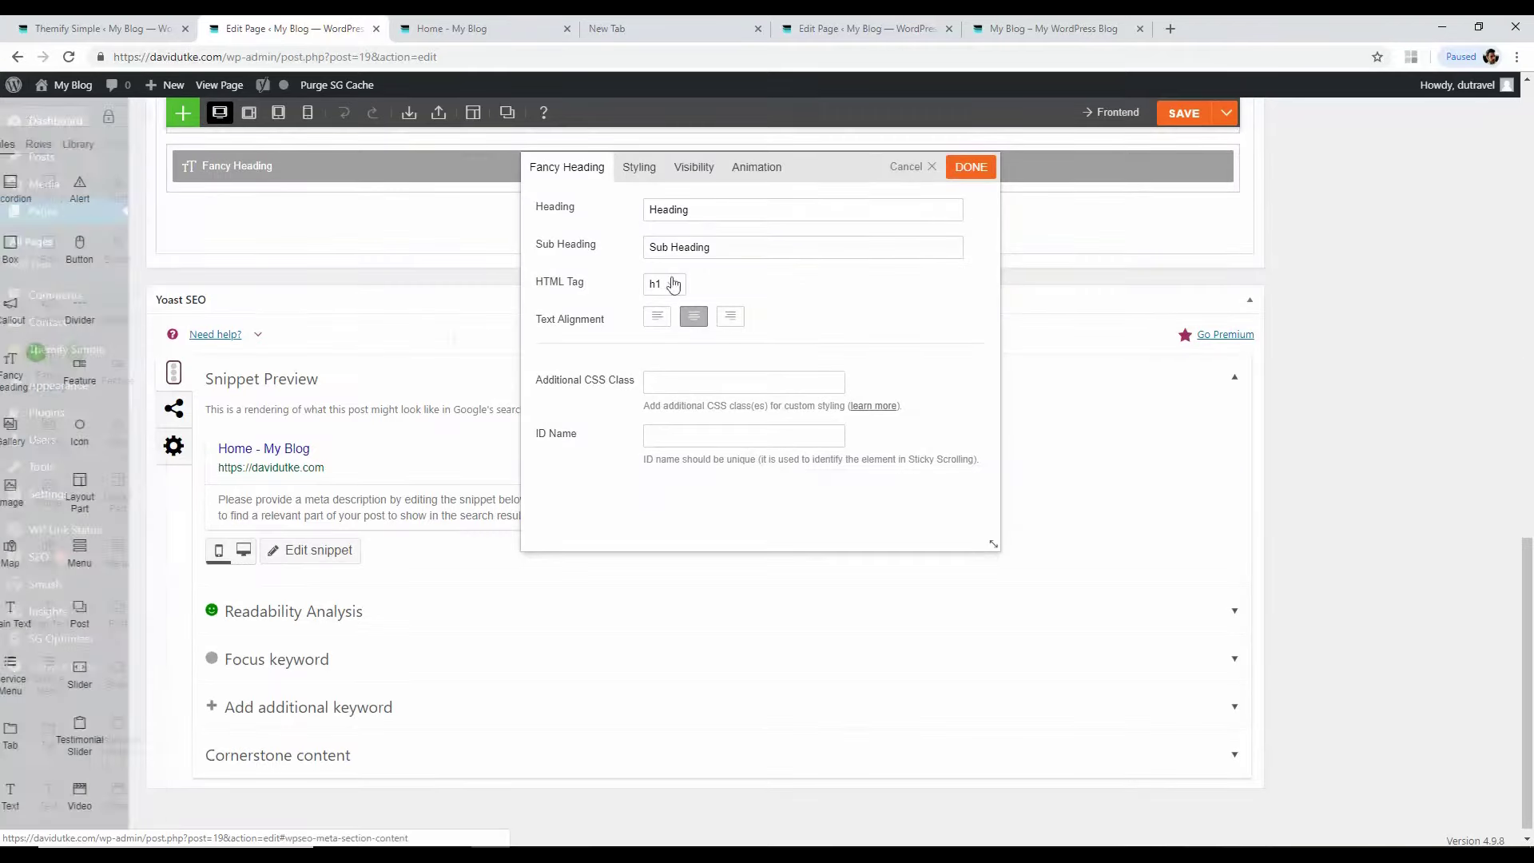
pyautogui.moveTo(702, 217); pyautogui.dragTo(637, 214)
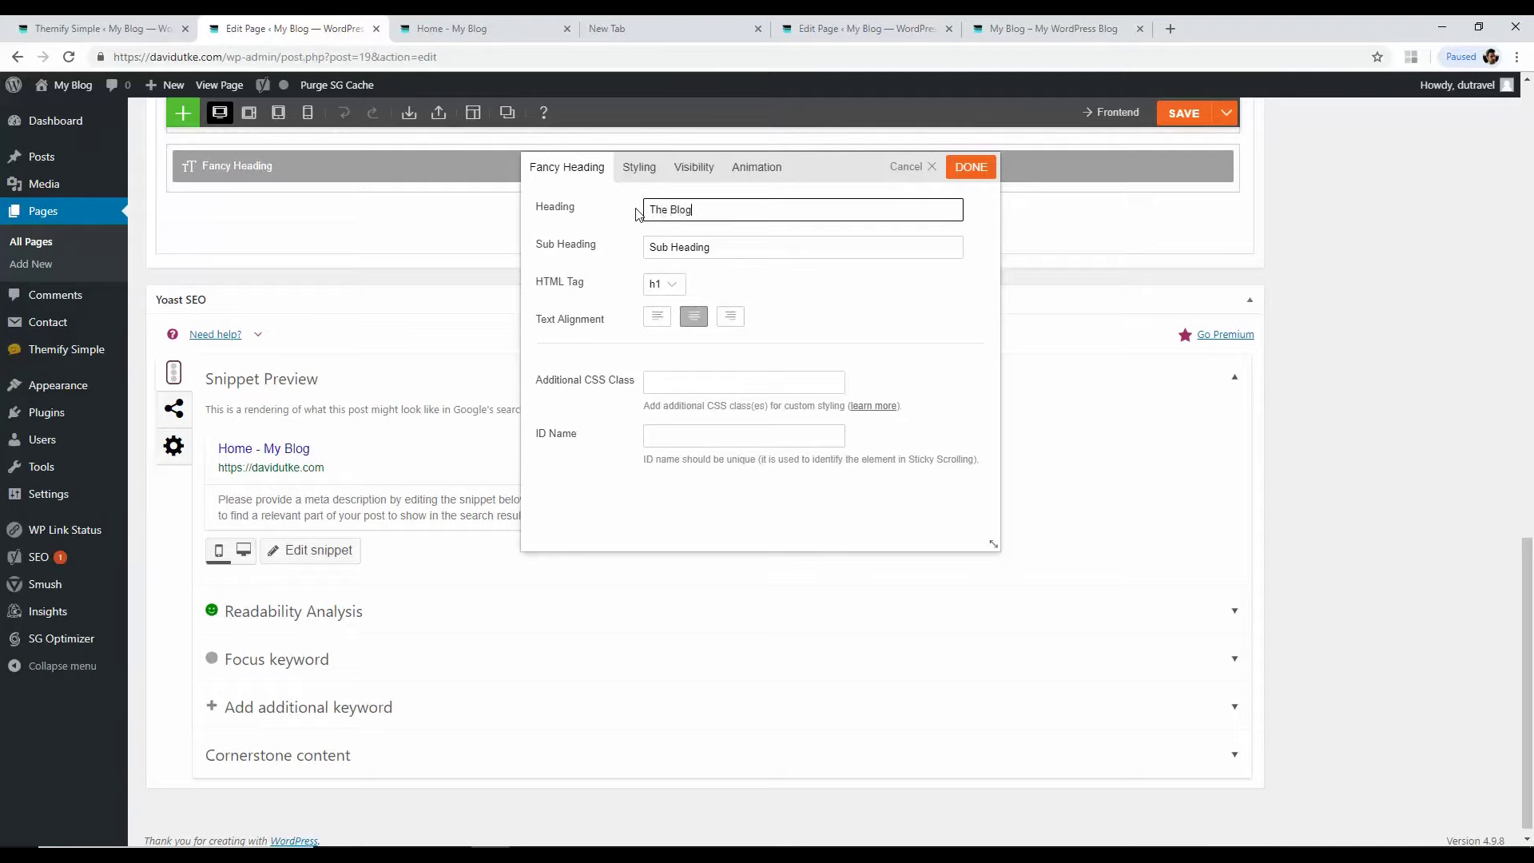
pyautogui.moveTo(754, 246); pyautogui.dragTo(640, 250)
pyautogui.press('BackSpace')
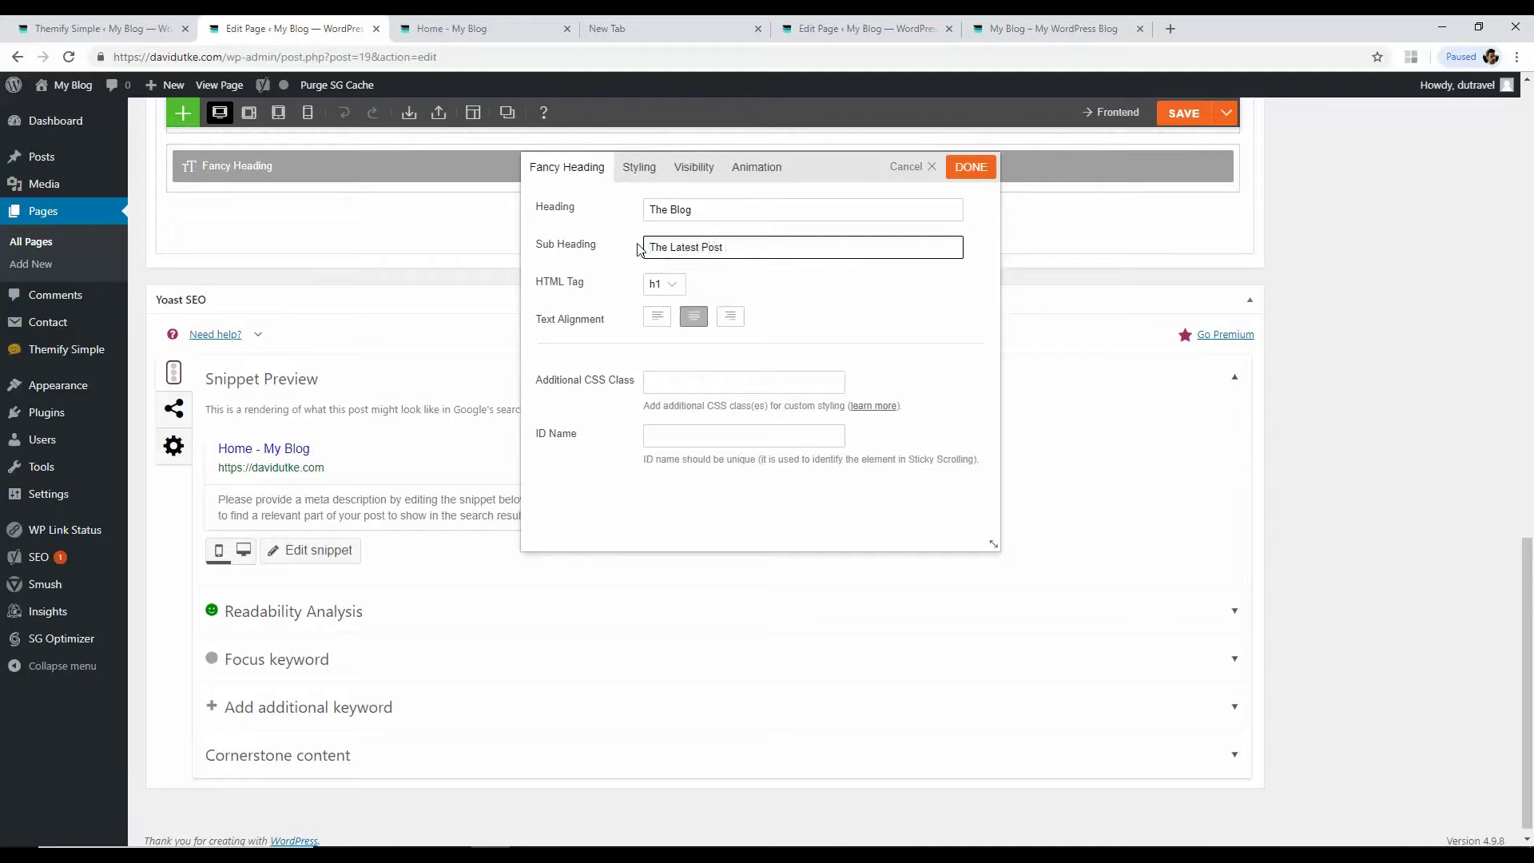
pyautogui.click(971, 167)
# Step: Move the new heading into the row directly below the three images, save the page and check it on the live site
pyautogui.scroll(5, 1530, 511)
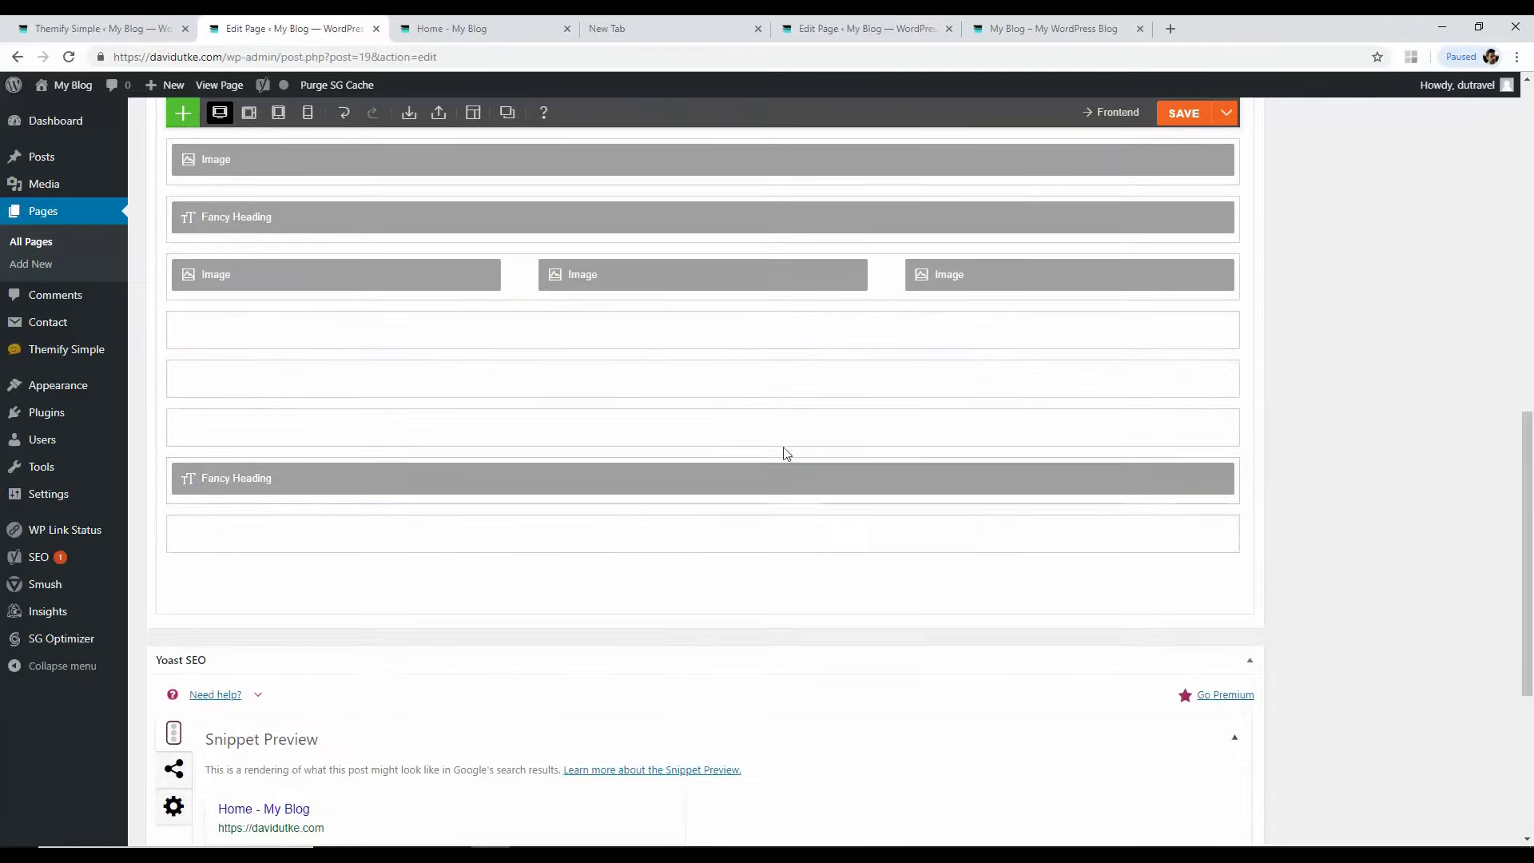
pyautogui.moveTo(722, 423); pyautogui.dragTo(718, 349)
pyautogui.moveTo(719, 346); pyautogui.dragTo(770, 363)
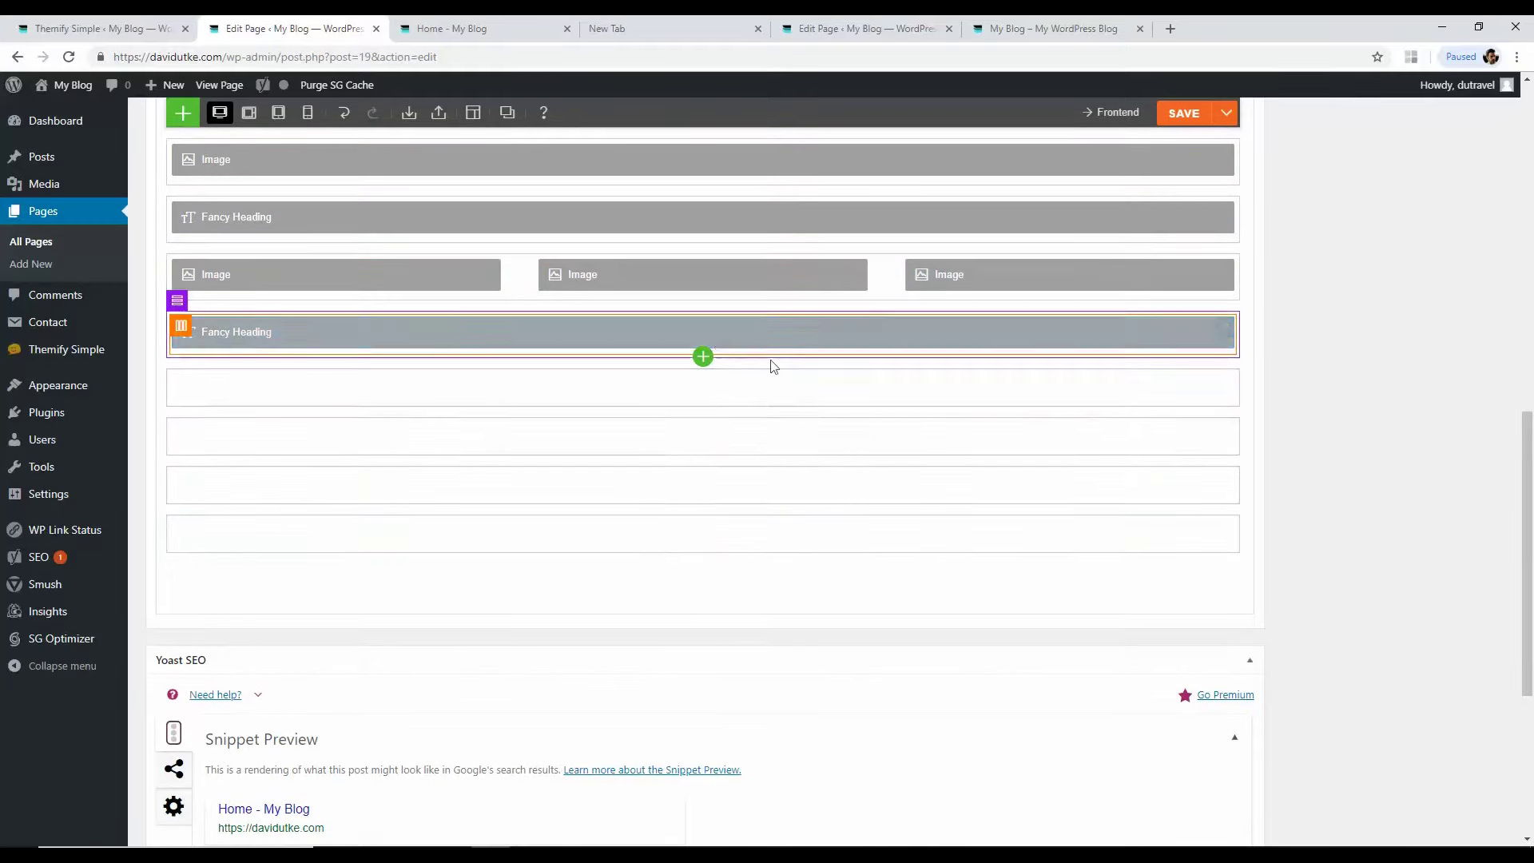
pyautogui.scroll(3, 1479, 445)
pyautogui.click(1168, 145)
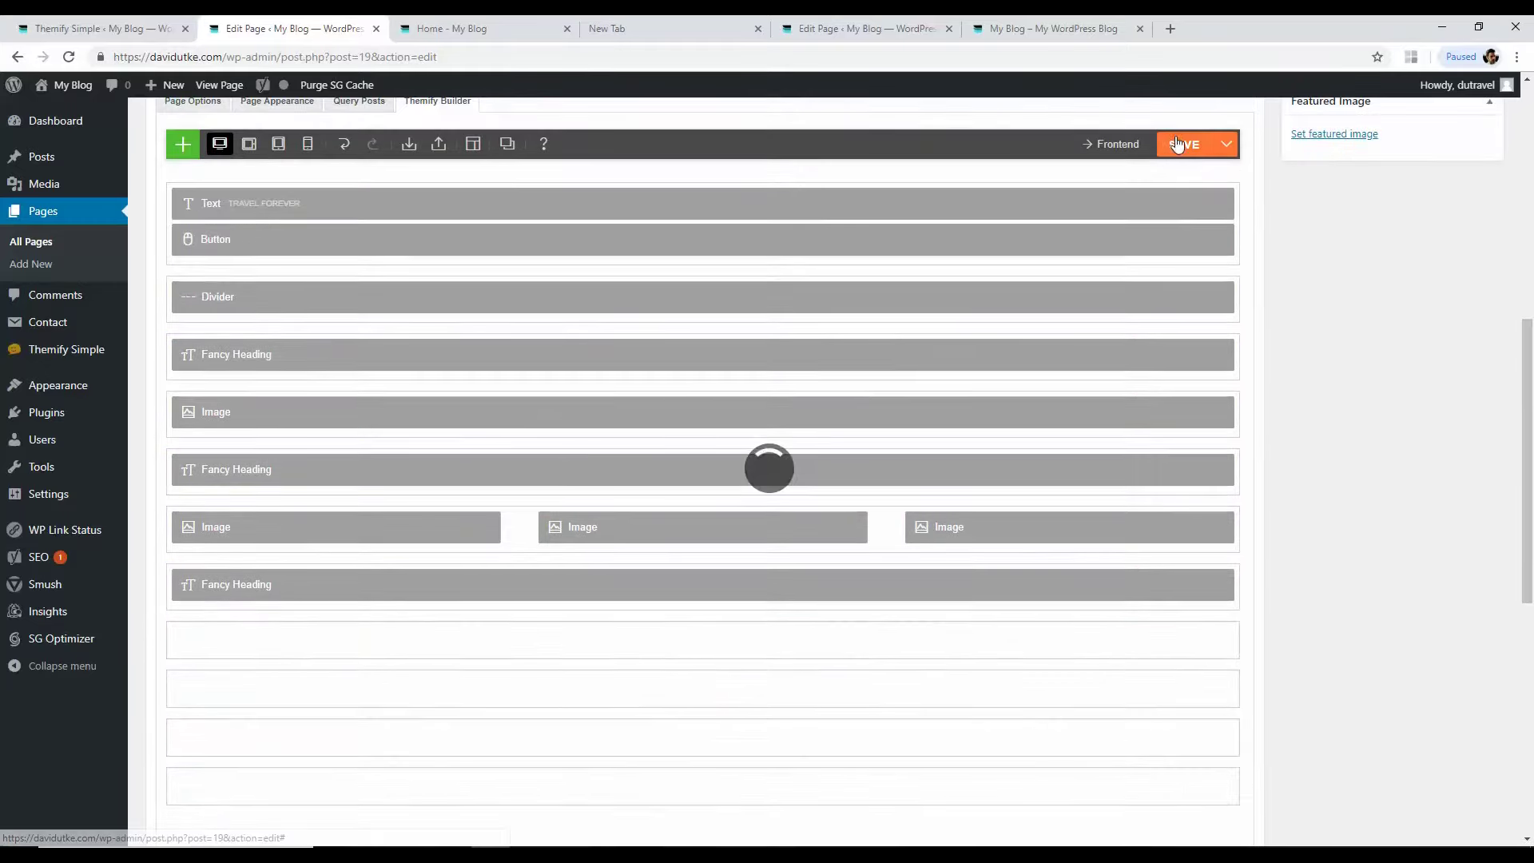
pyautogui.click(443, 28)
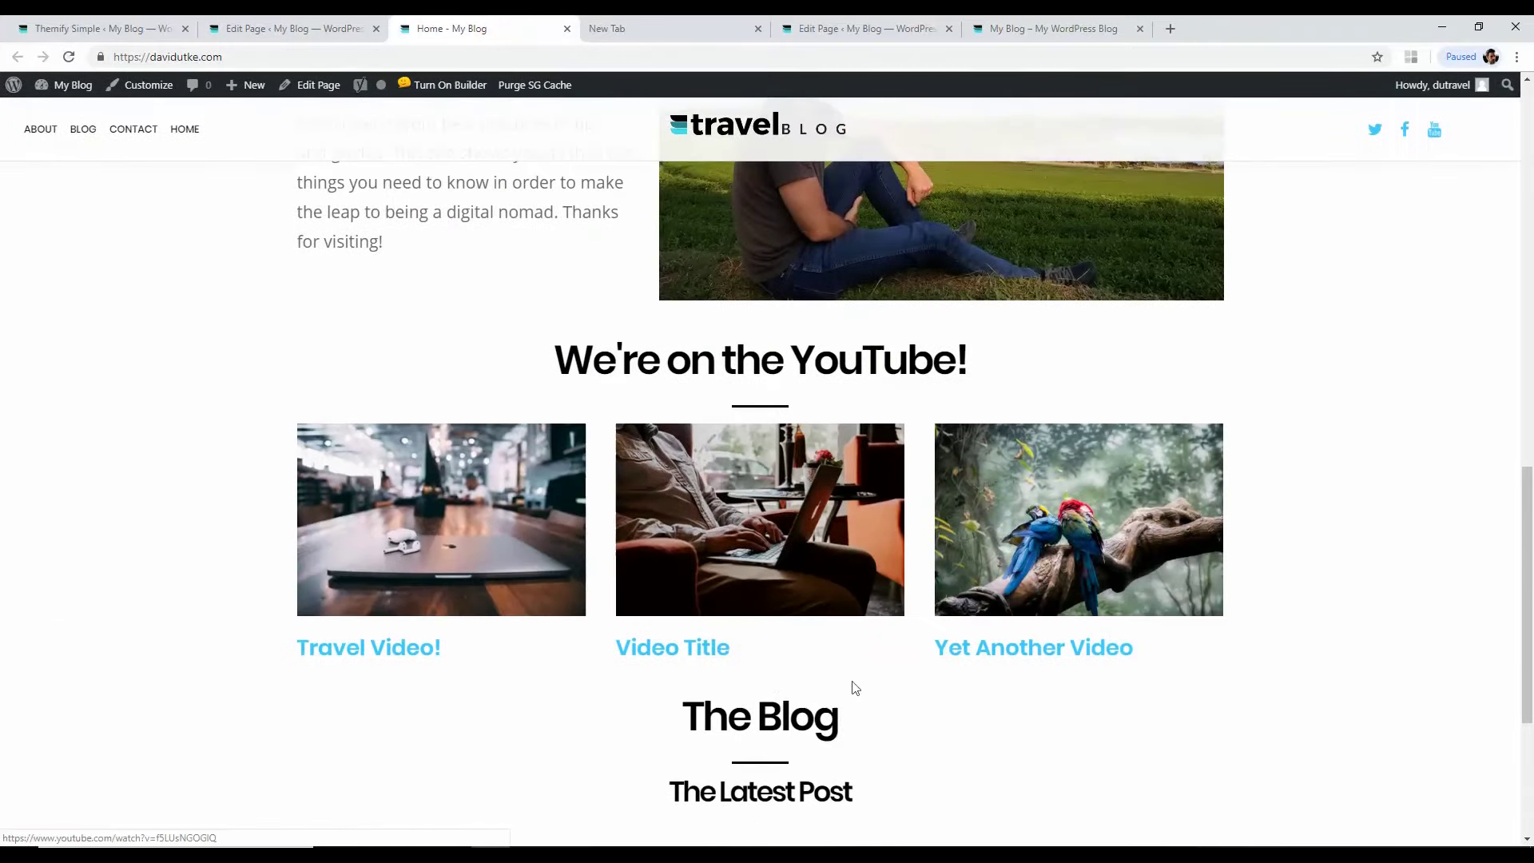
# Step: Shift the "The Blog" heading one row down in the page editor and add a Divider module with the dashed style
pyautogui.click(330, 28)
pyautogui.moveTo(572, 588); pyautogui.dragTo(572, 624)
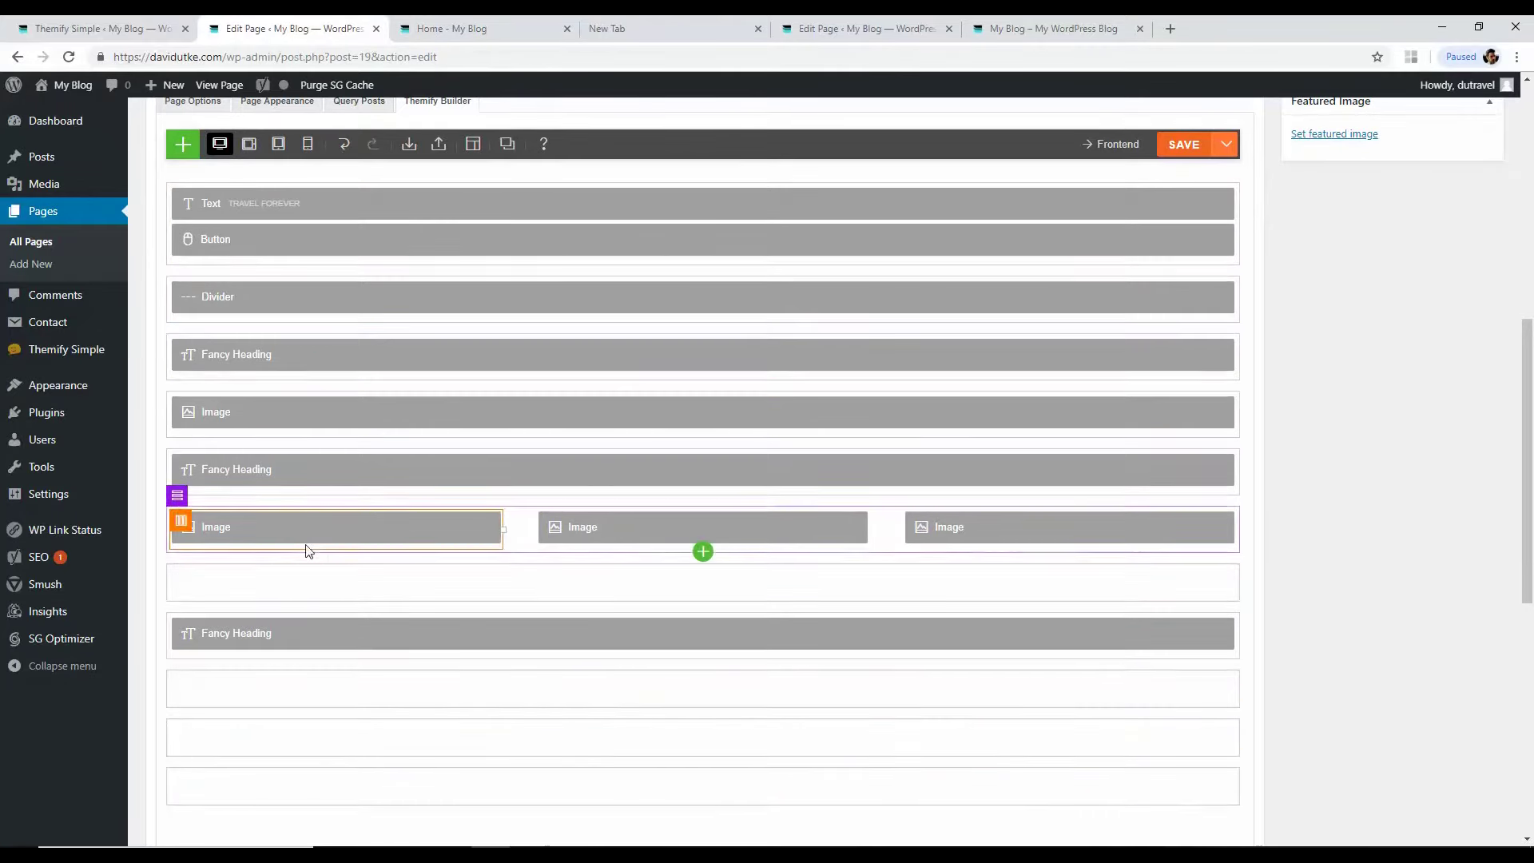
pyautogui.click(183, 144)
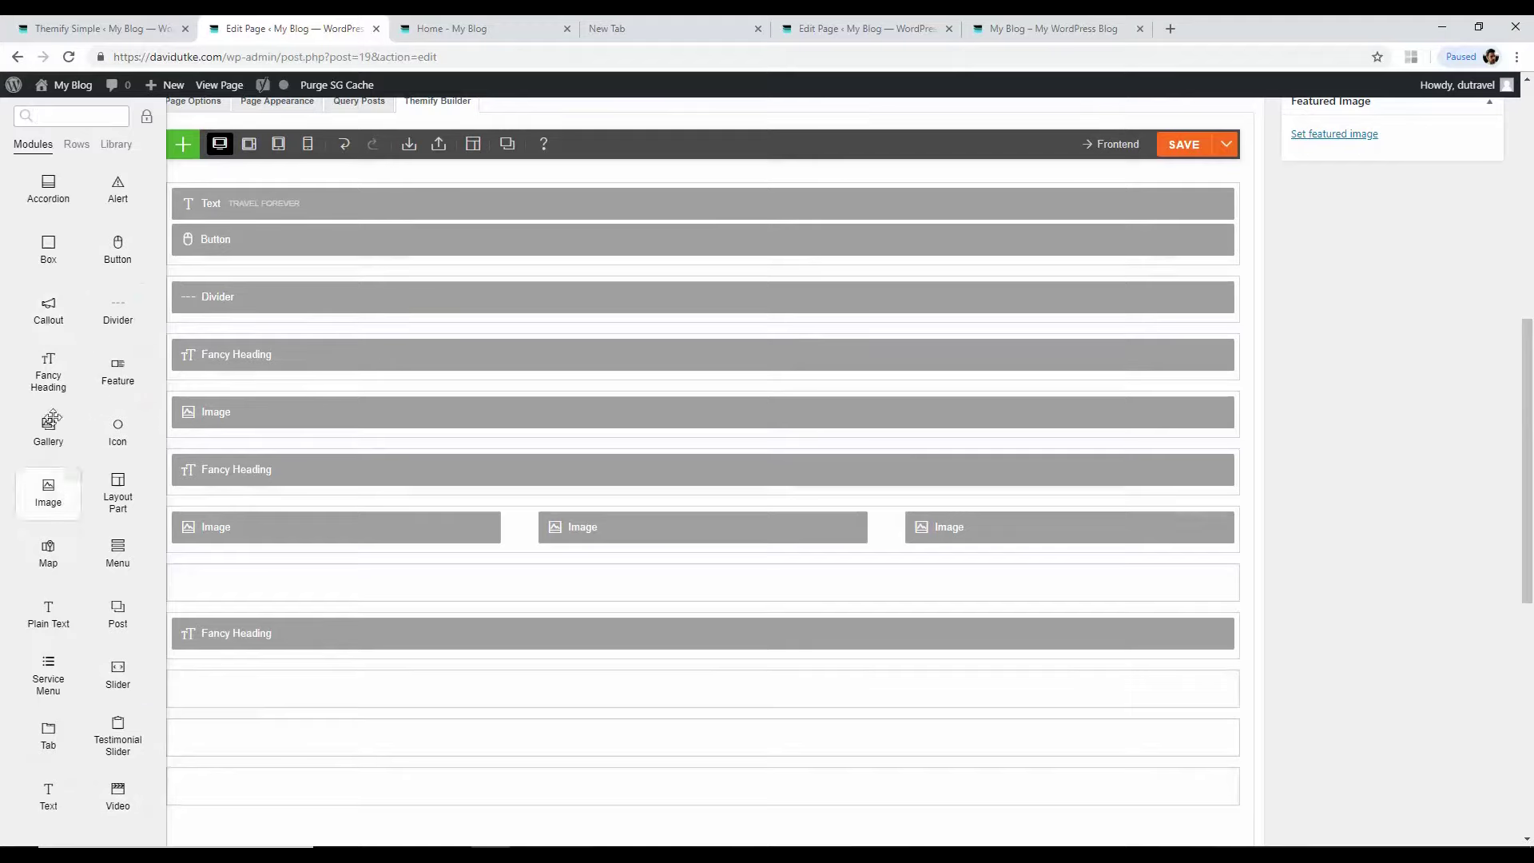
pyautogui.click(144, 292)
pyautogui.click(712, 252)
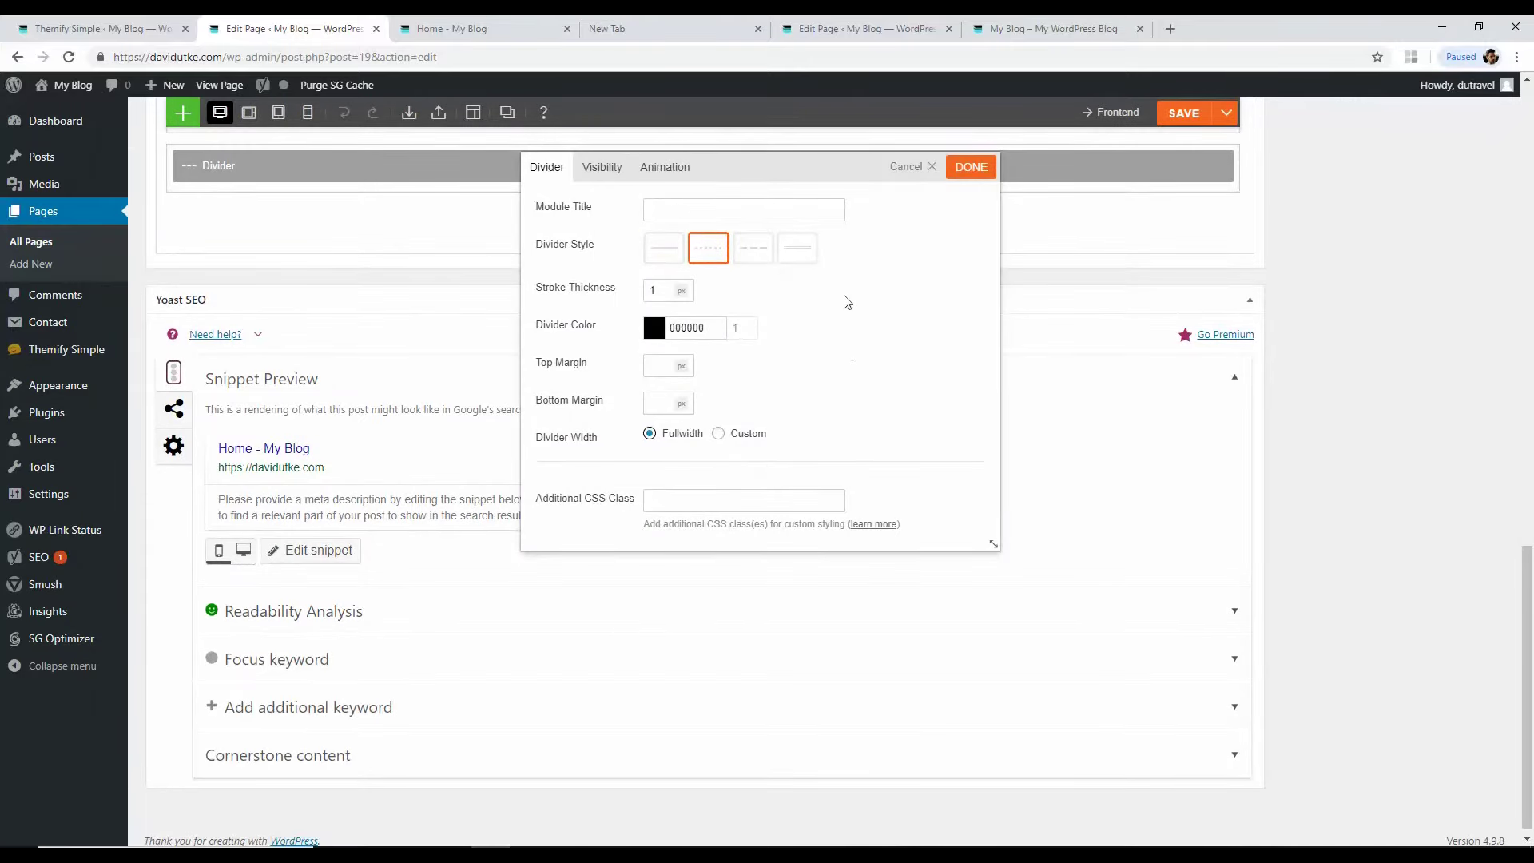
pyautogui.click(755, 249)
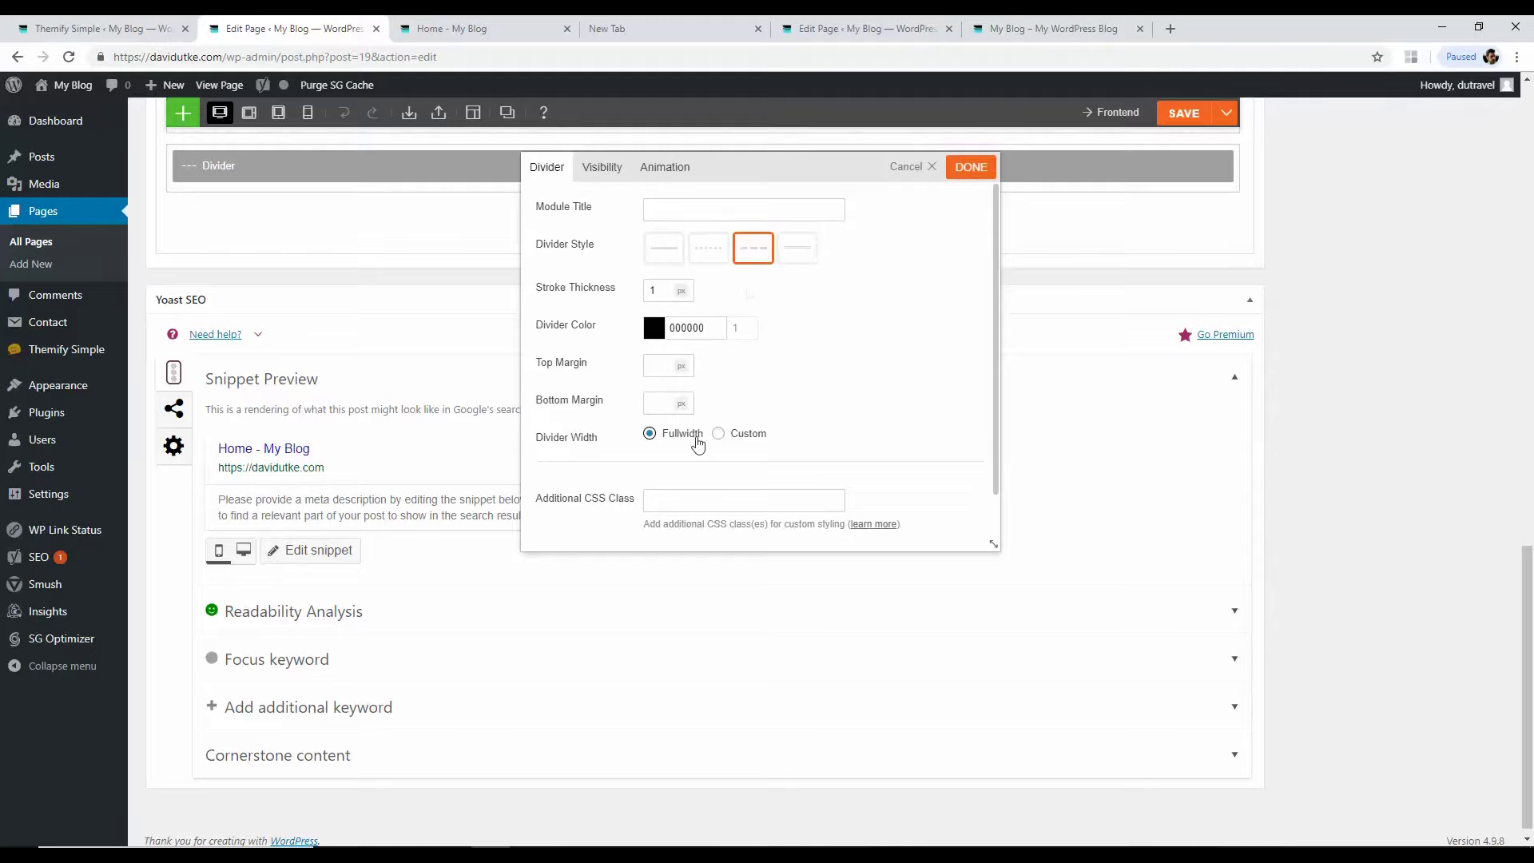
pyautogui.click(967, 168)
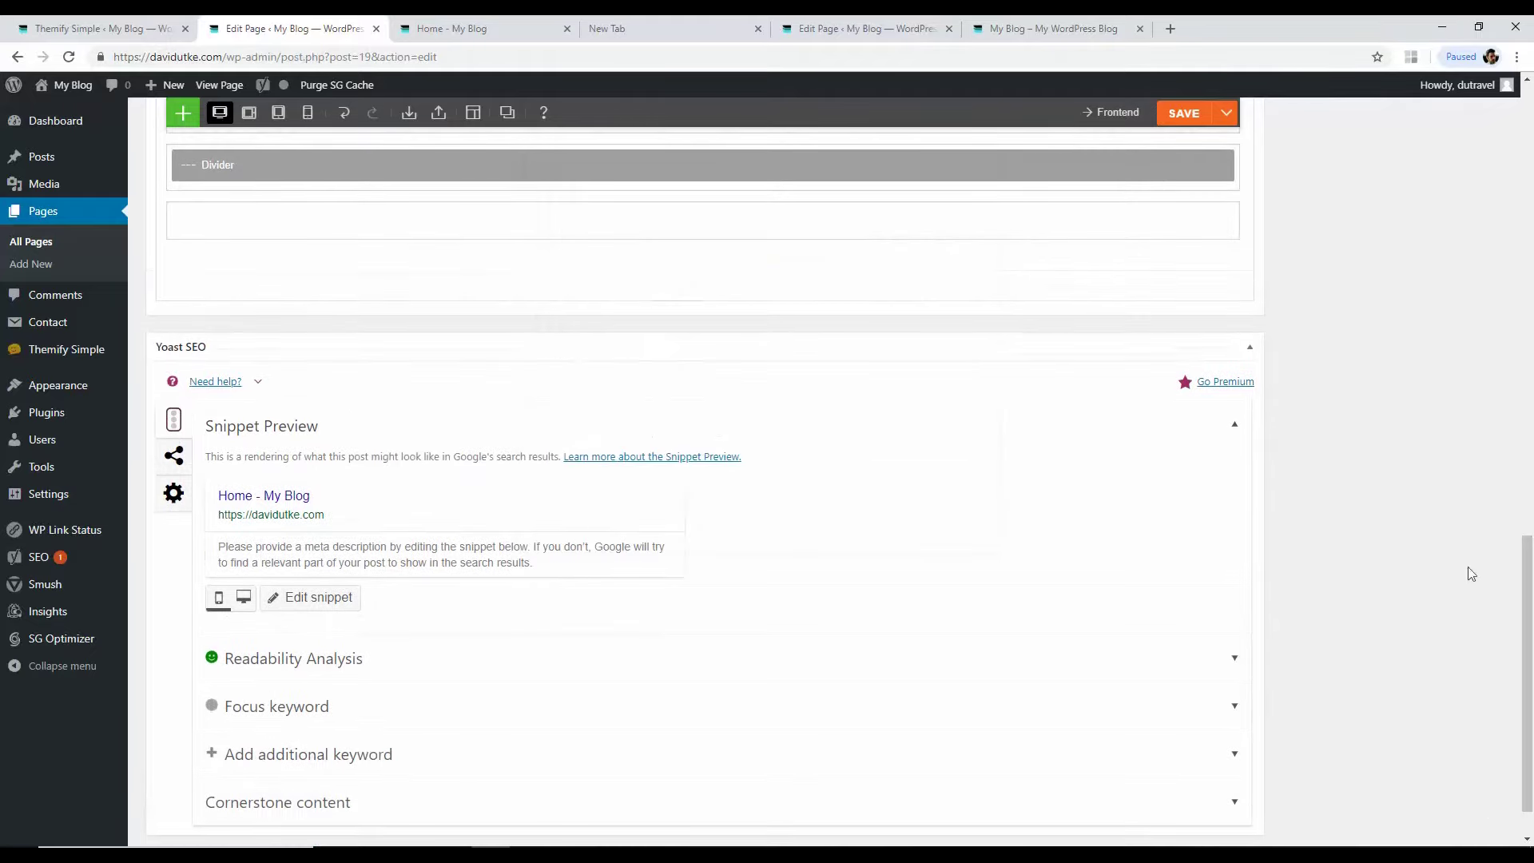
# Step: Move the divider into the empty row above the "The Blog" heading and review its settings
pyautogui.moveTo(767, 448); pyautogui.dragTo(777, 250)
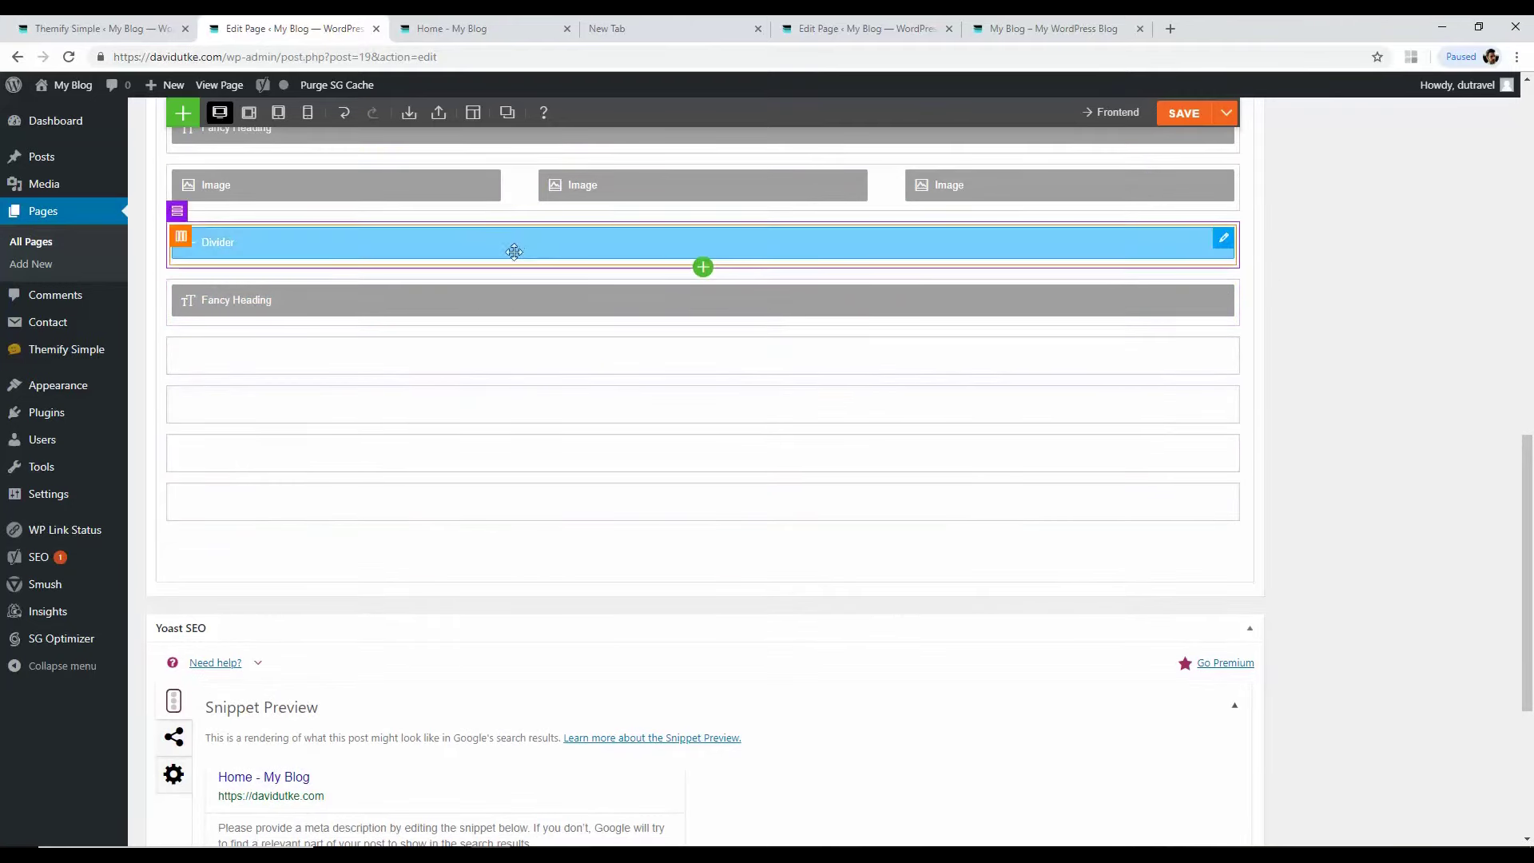
pyautogui.click(1223, 238)
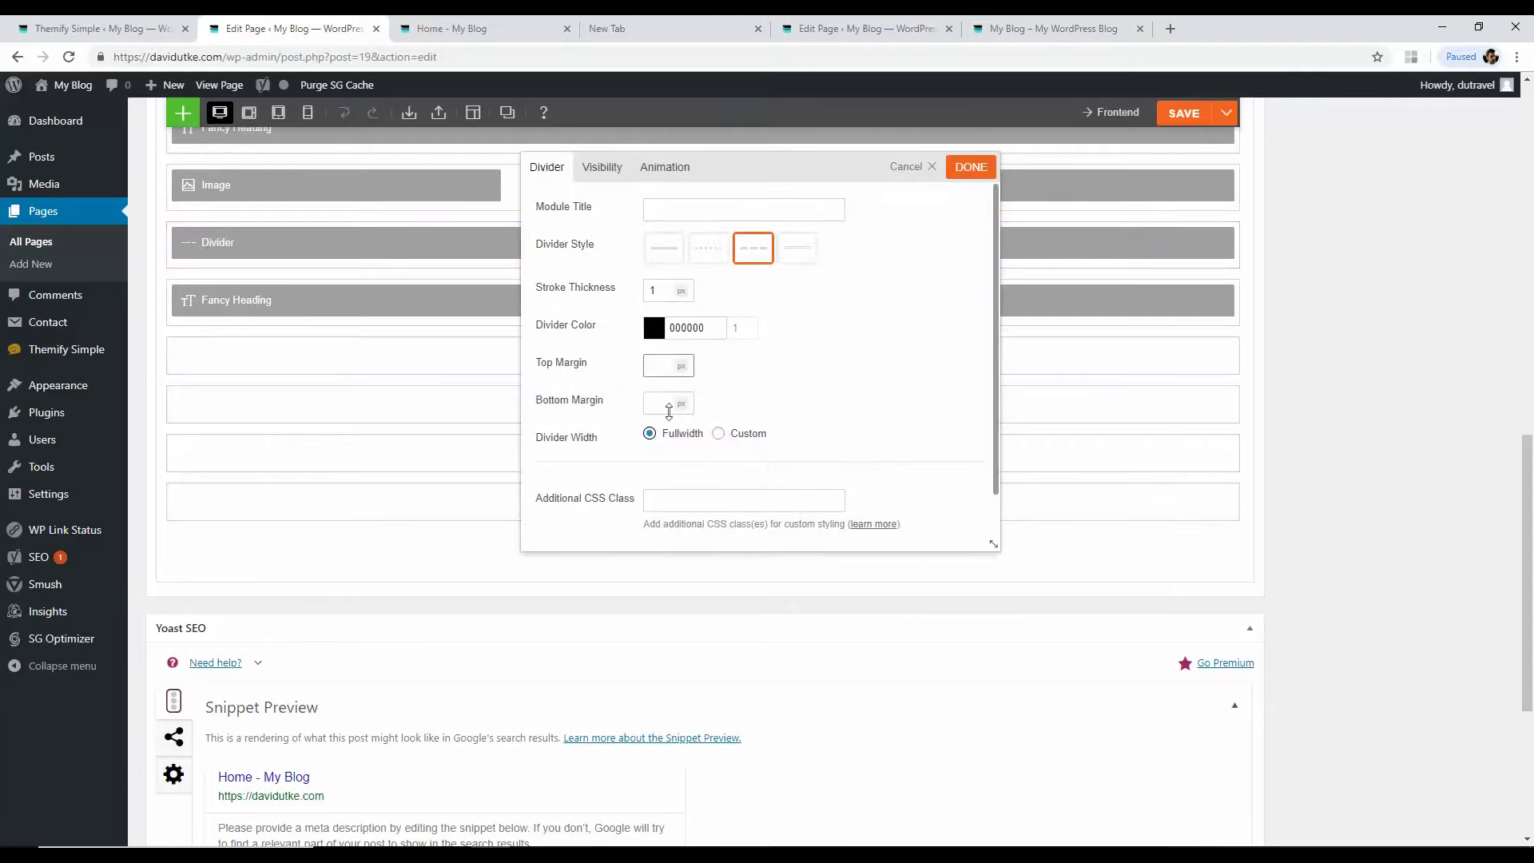
pyautogui.click(972, 169)
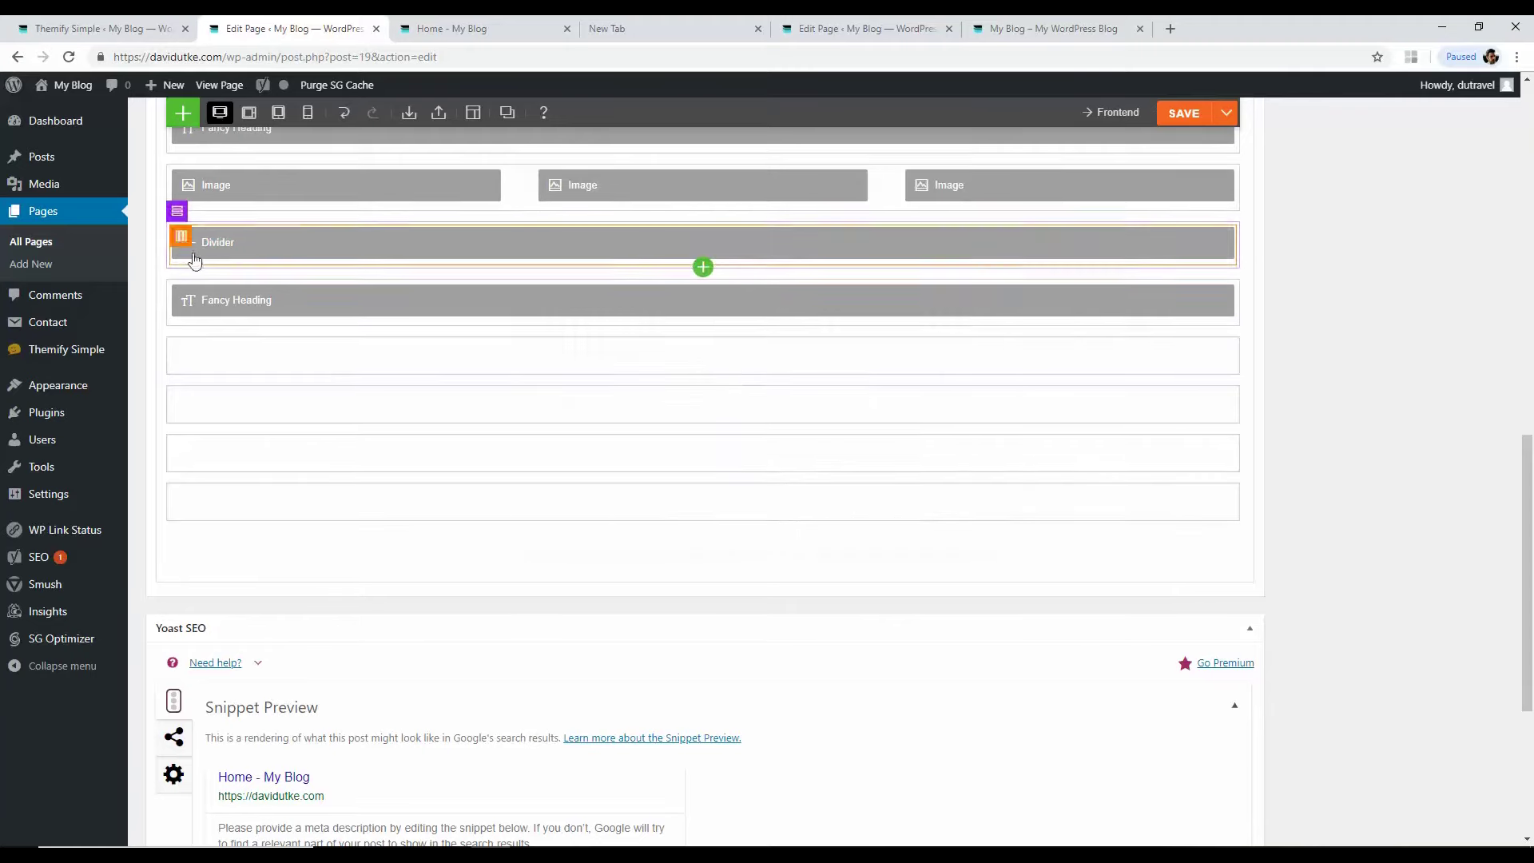
# Step: Set the divider row's width to Fullwidth Row Content and save the page
pyautogui.click(216, 211)
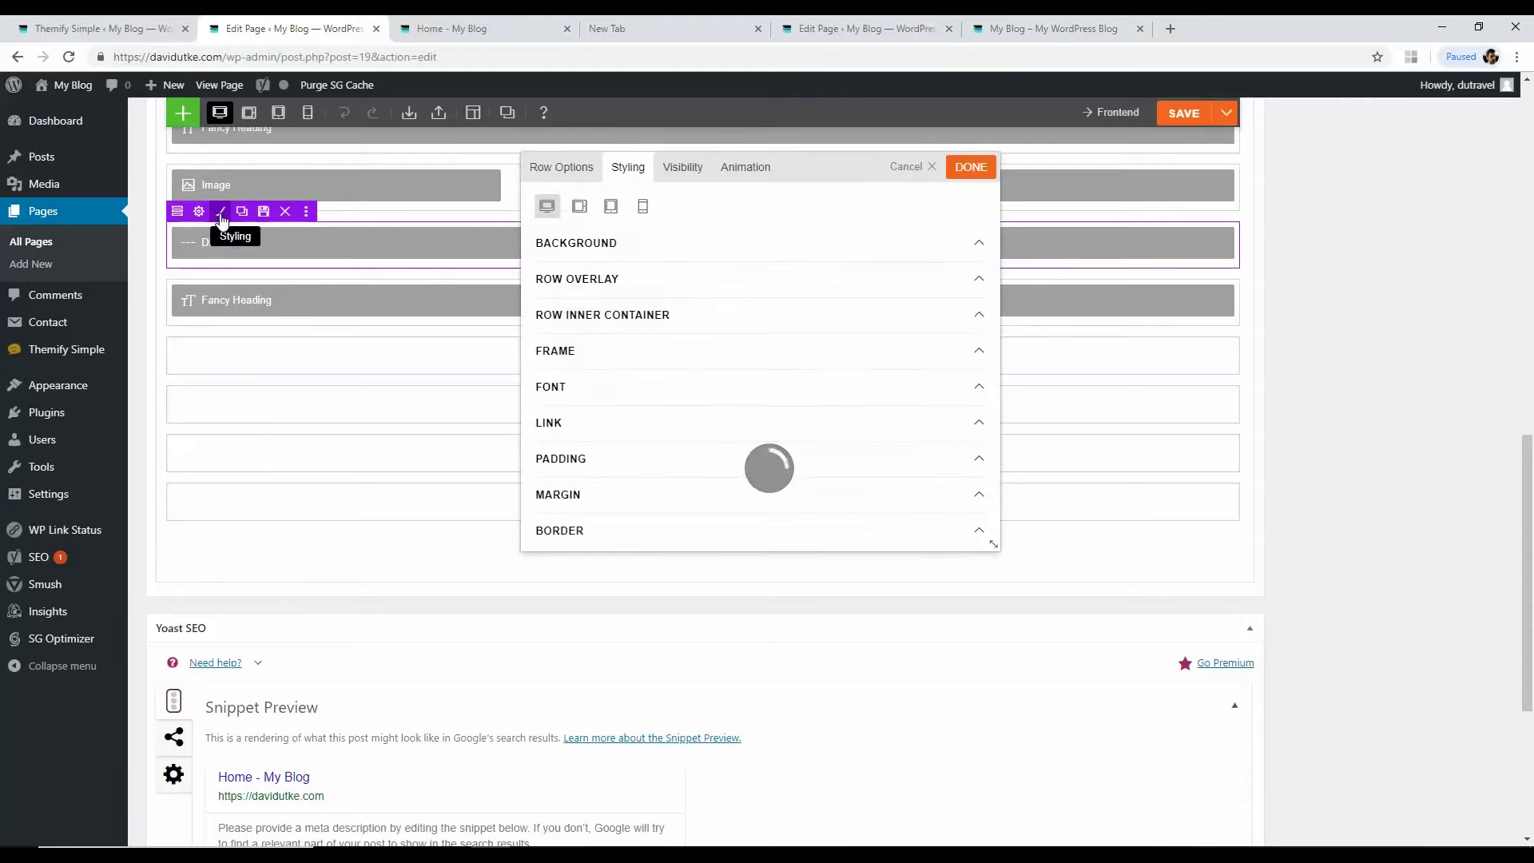
pyautogui.click(563, 171)
pyautogui.click(770, 234)
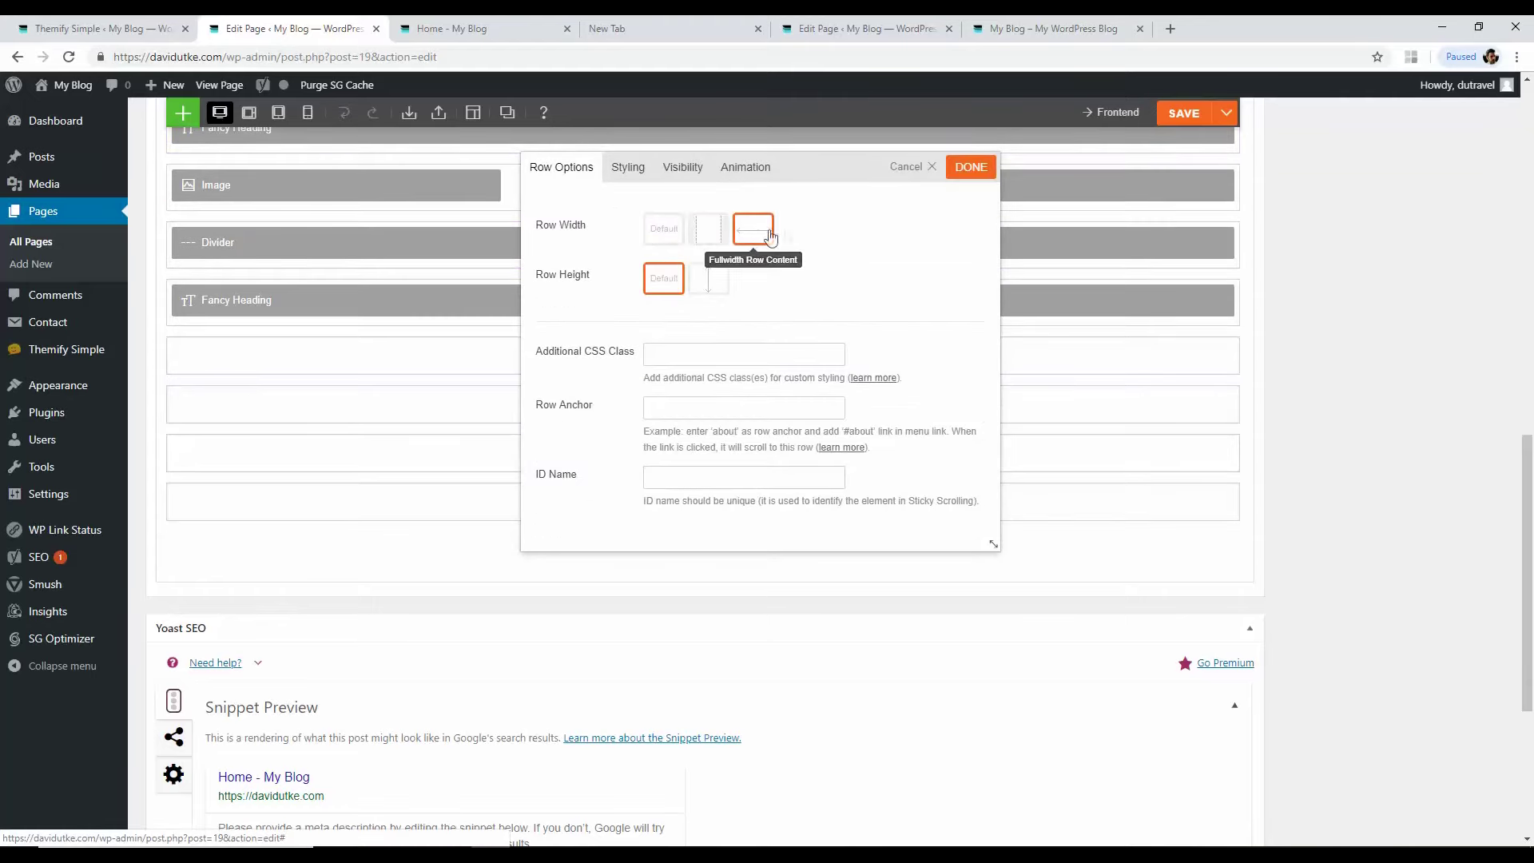
pyautogui.click(981, 173)
pyautogui.click(1190, 116)
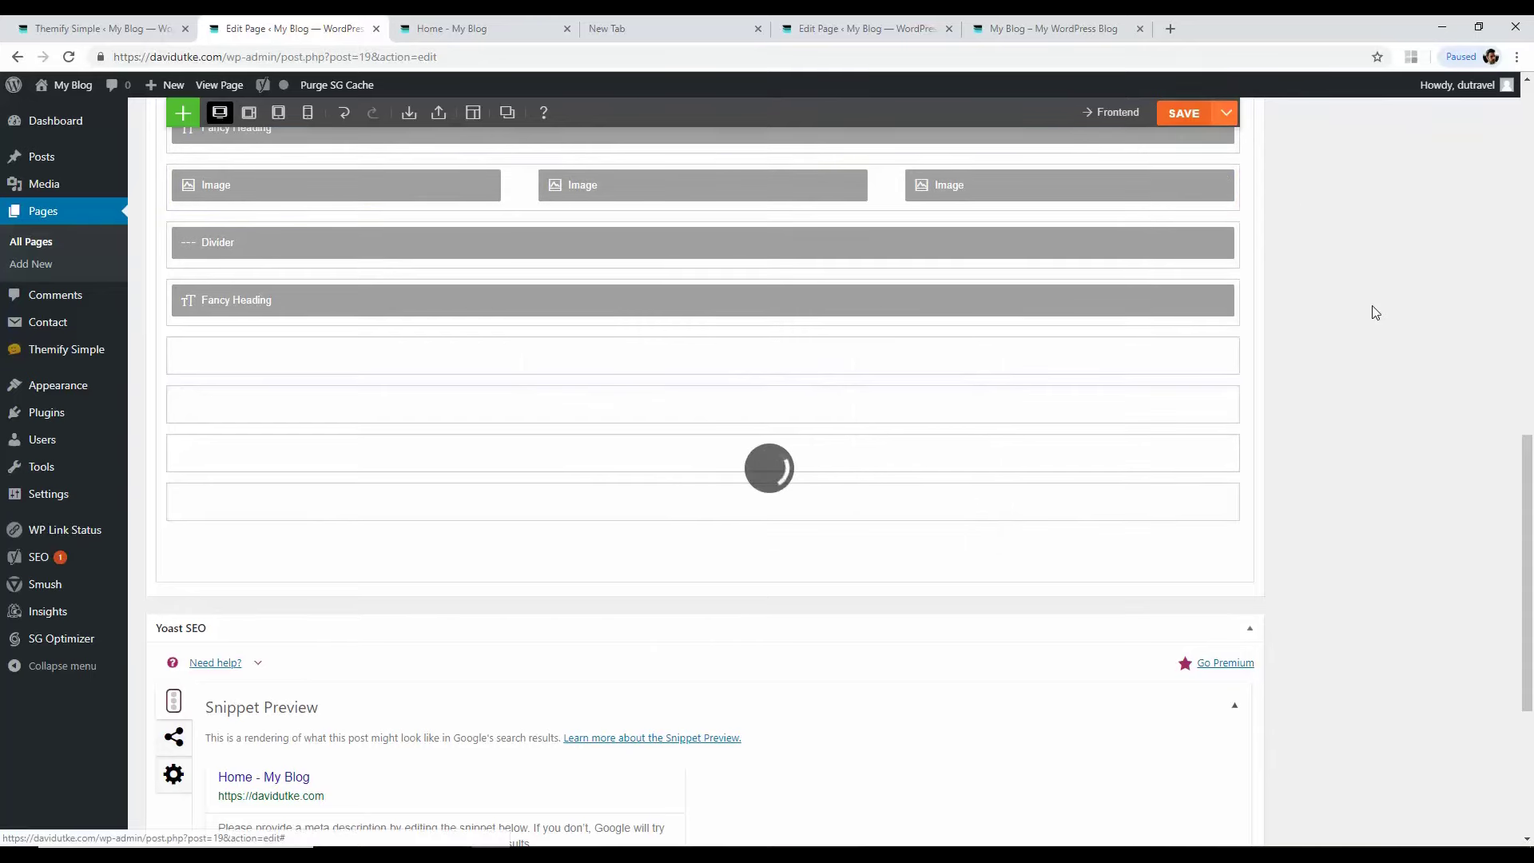
# Step: Reload the live home page and examine the divider and blog heading down to the footer
pyautogui.click(505, 22)
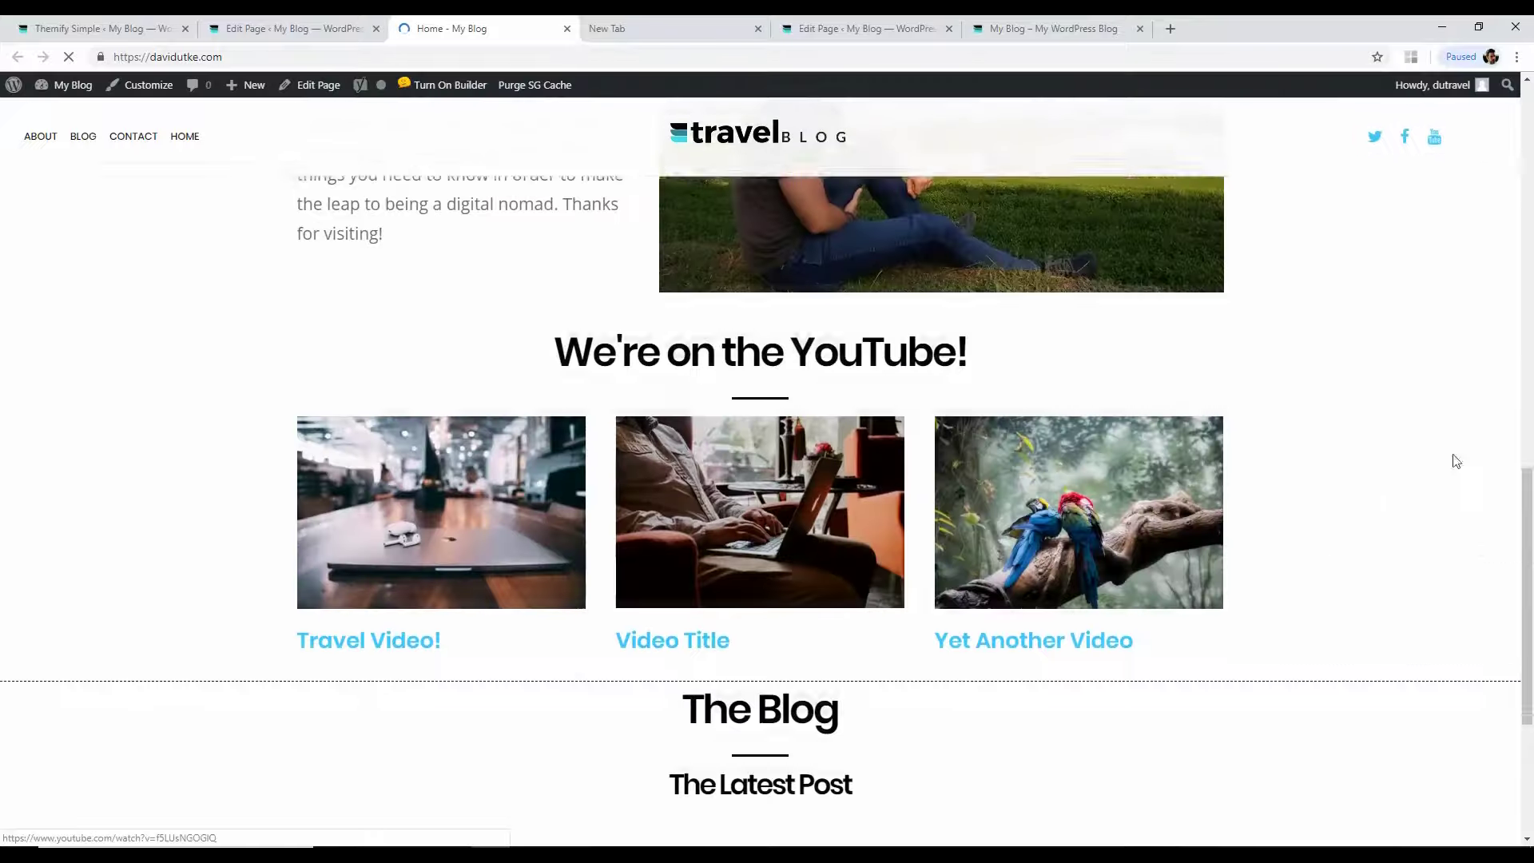
pyautogui.moveTo(1528, 520); pyautogui.dragTo(1480, 550)
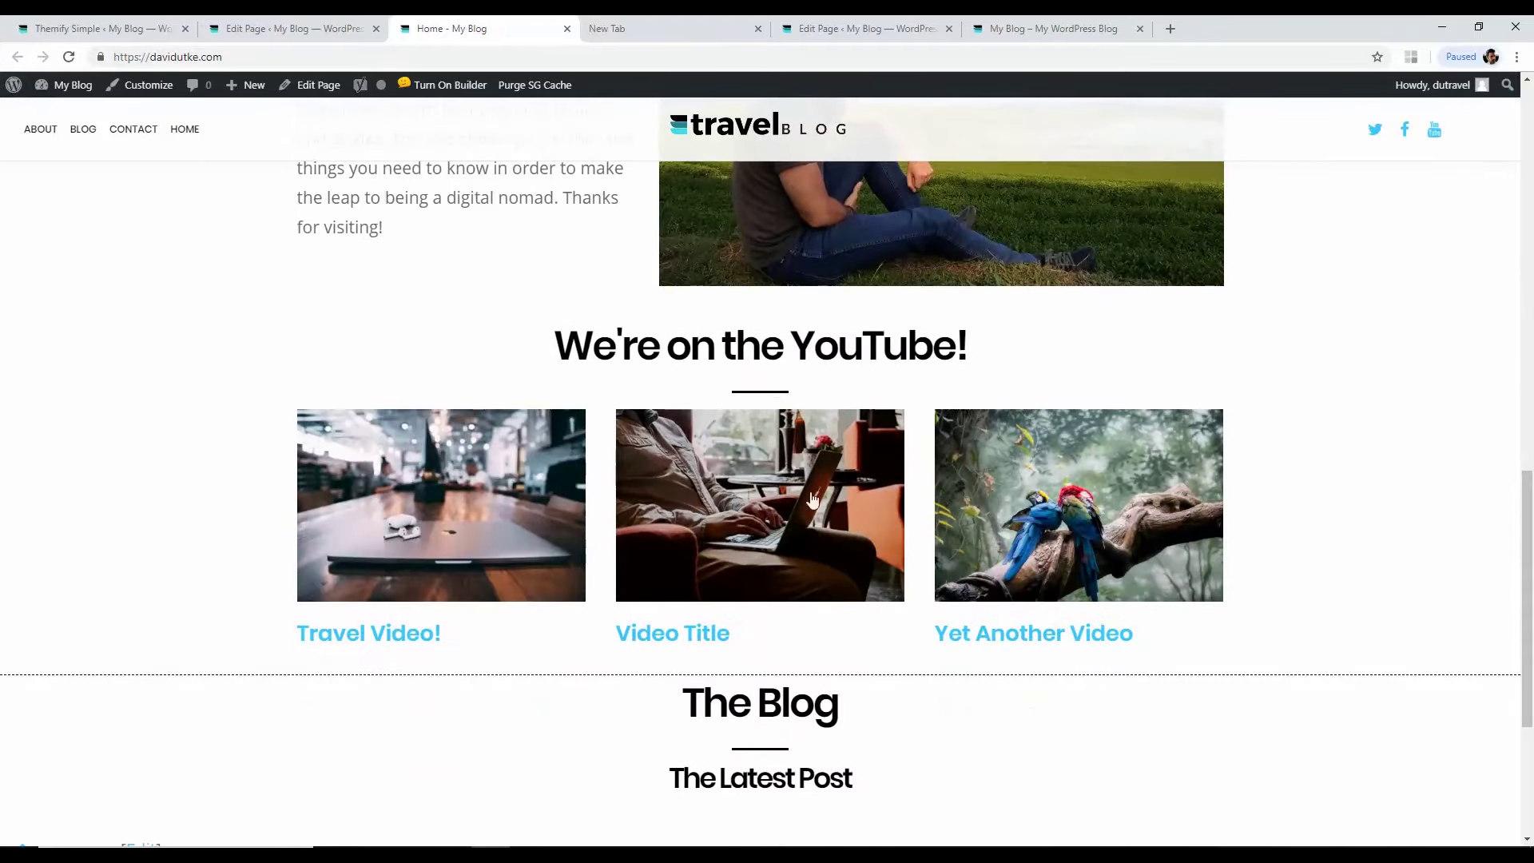
pyautogui.scroll(-5, 694, 495)
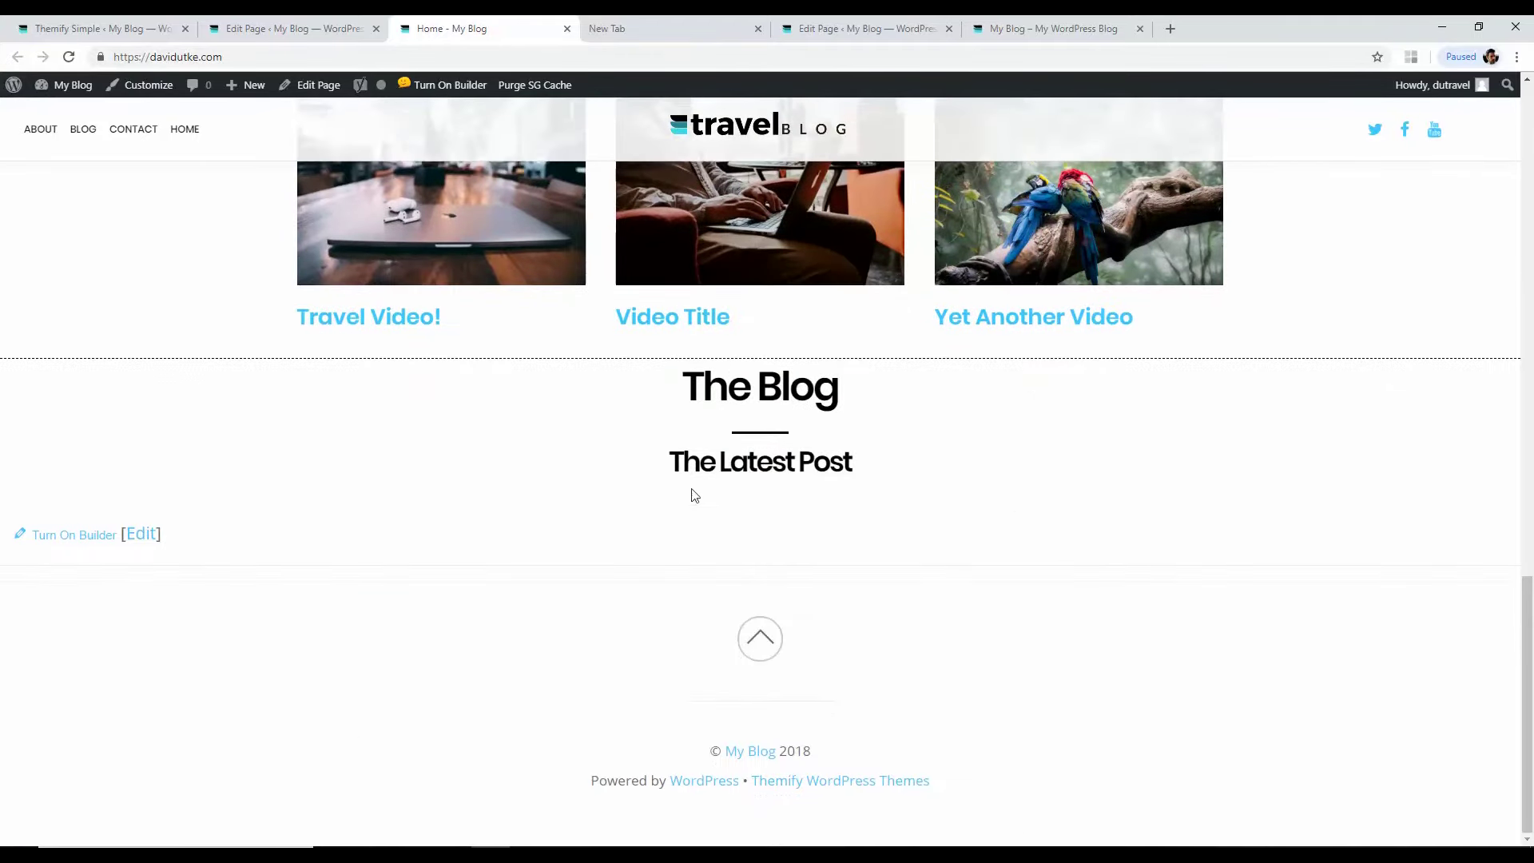
# Step: Return to the page editor and add a Post module with the four-column grid post layout
pyautogui.click(322, 21)
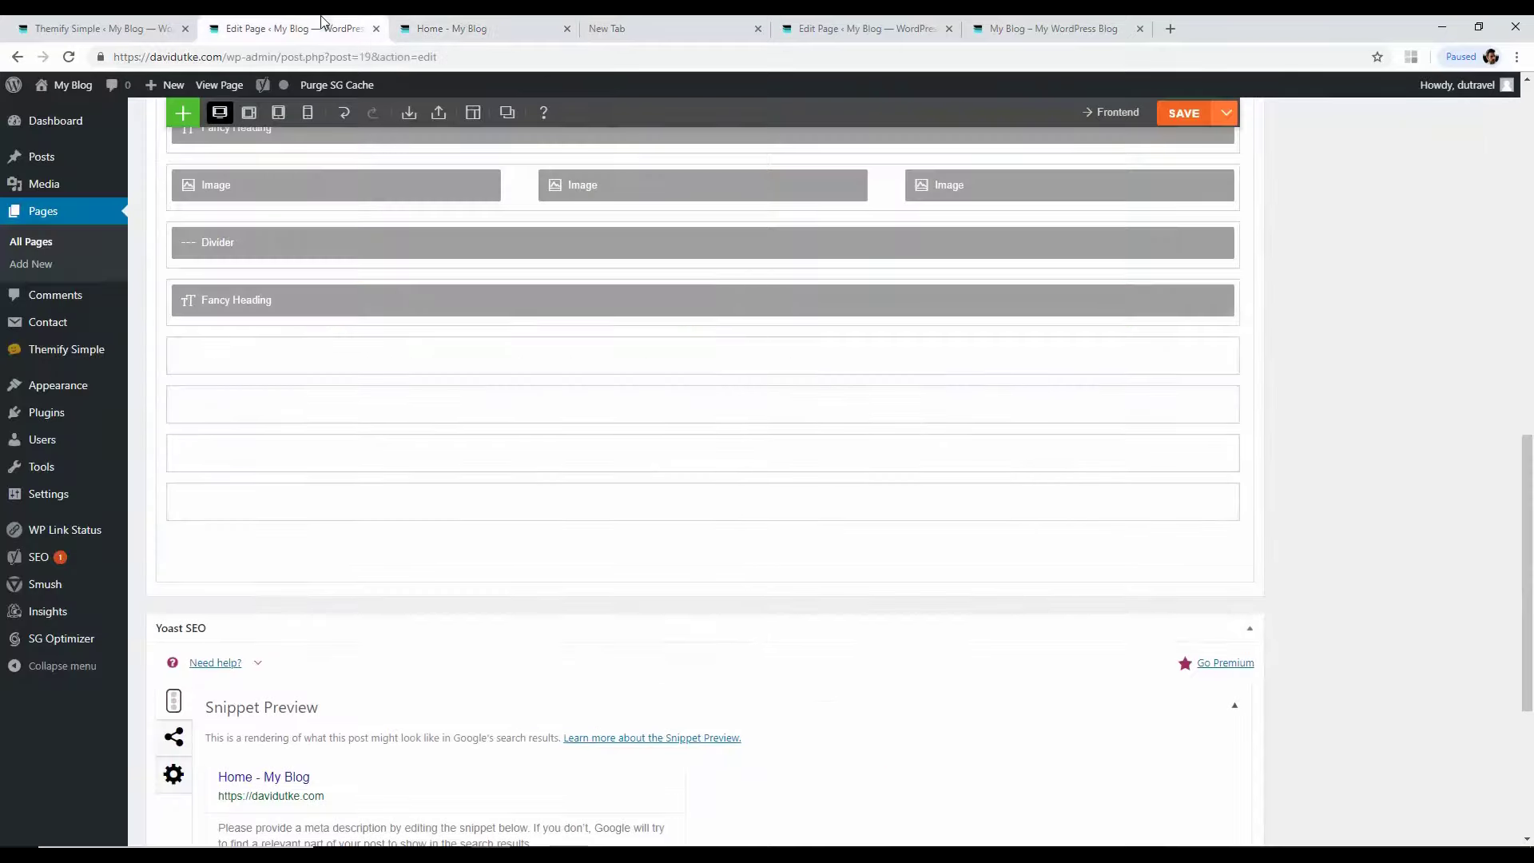
pyautogui.scroll(1, 1039, 359)
pyautogui.click(184, 112)
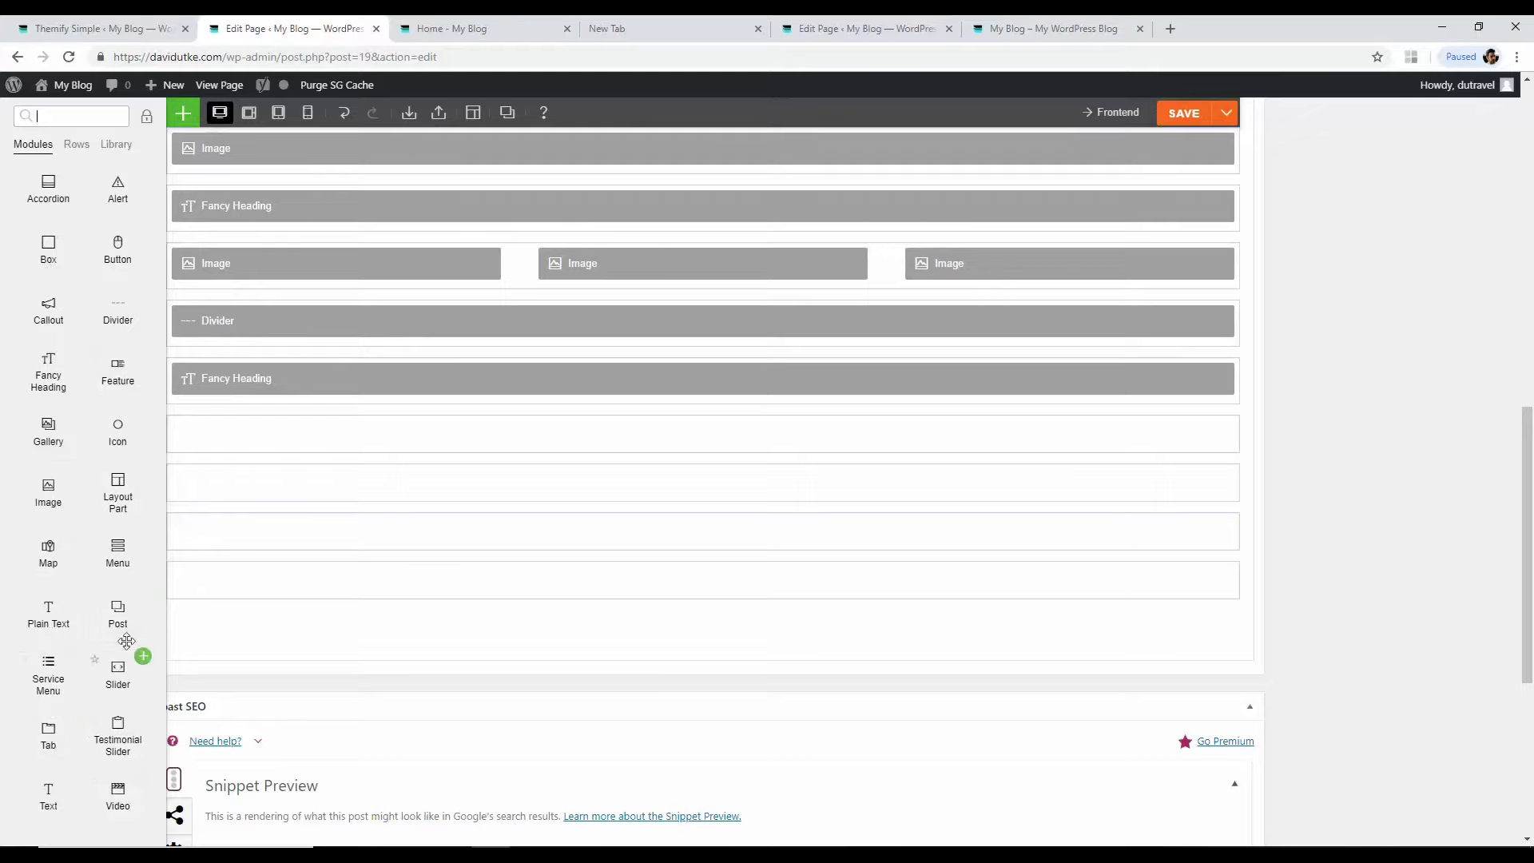
pyautogui.click(143, 598)
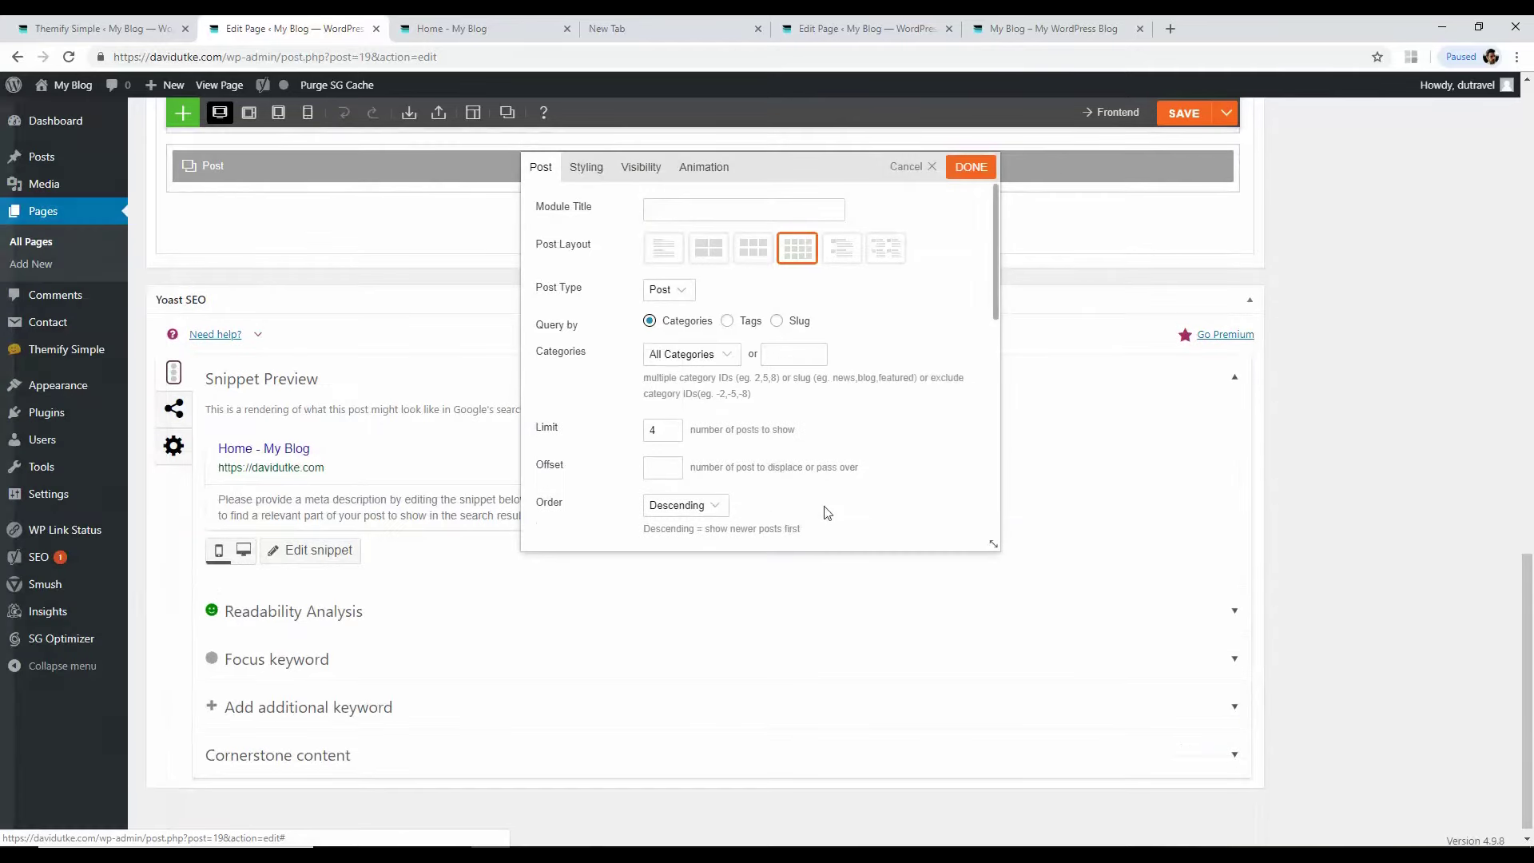
pyautogui.click(710, 249)
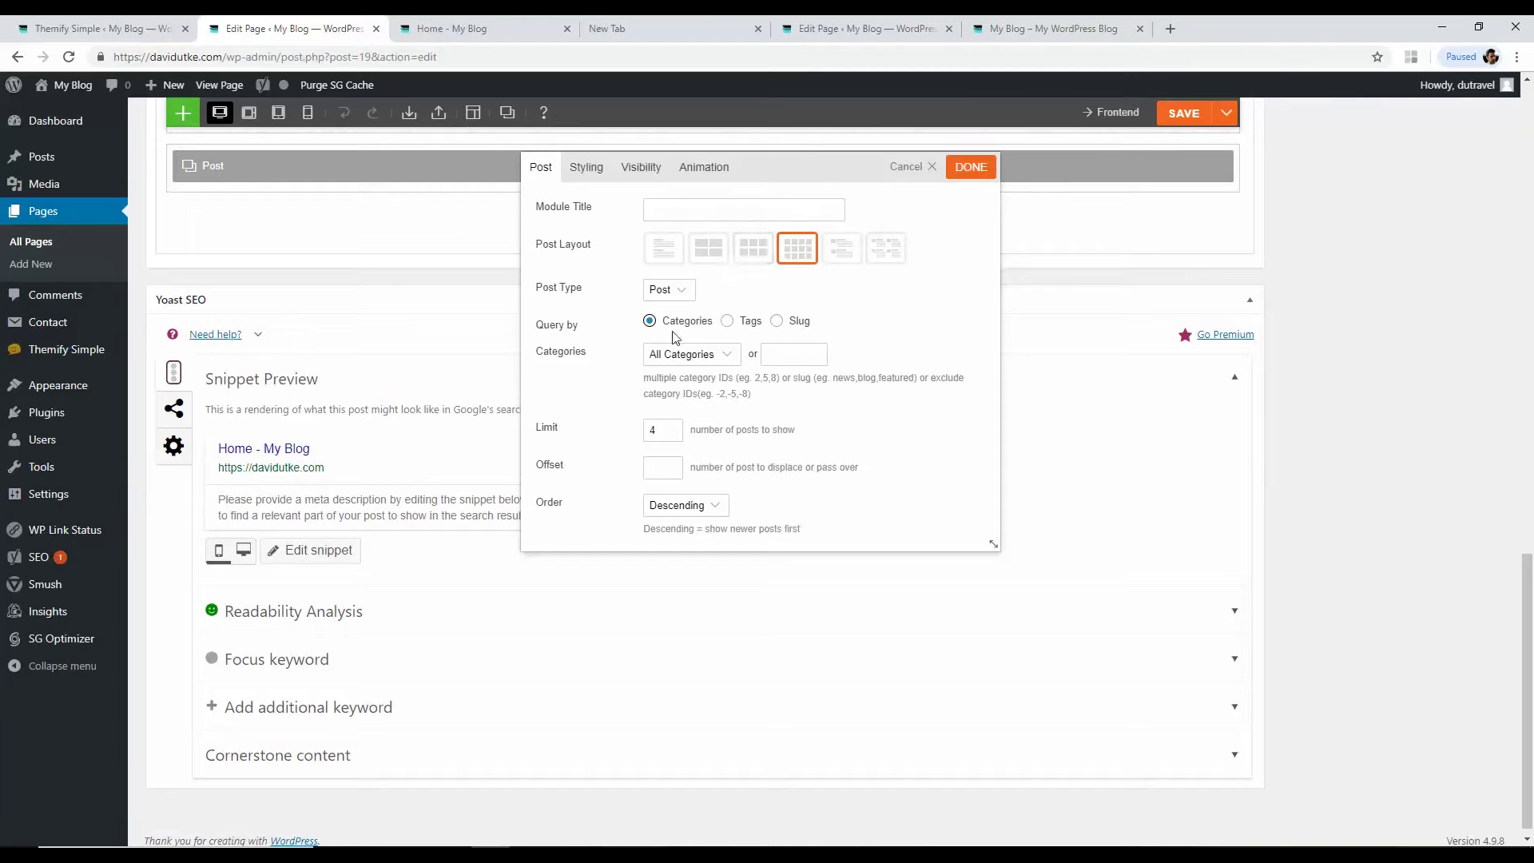
# Step: Set Hide Post Date and Hide Post Meta to Yes in the Post module and apply its settings
pyautogui.scroll(-2, 848, 320)
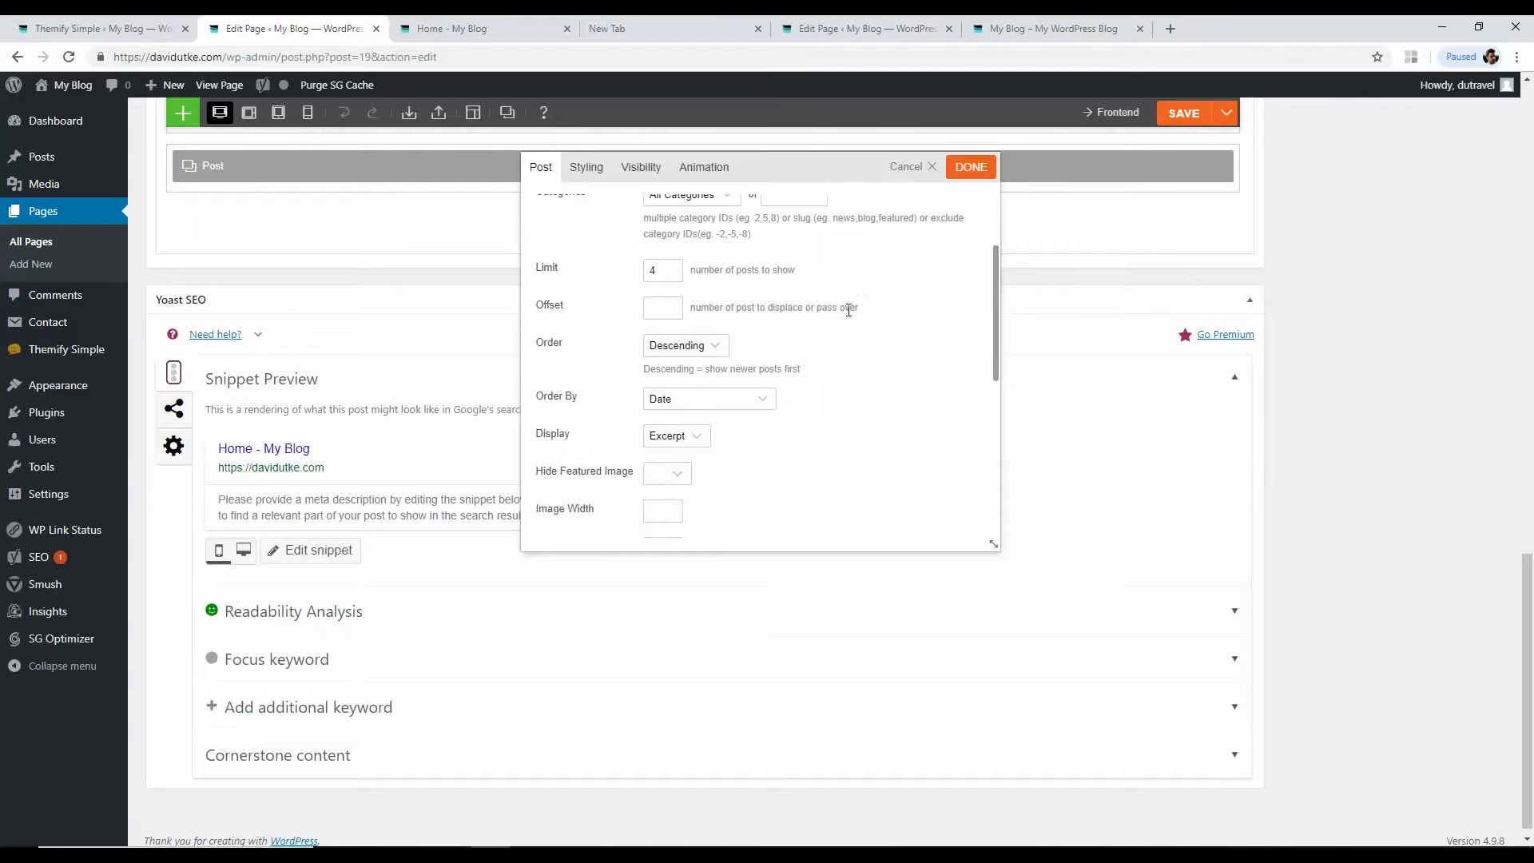
pyautogui.scroll(-1, 846, 306)
pyautogui.scroll(-1, 707, 387)
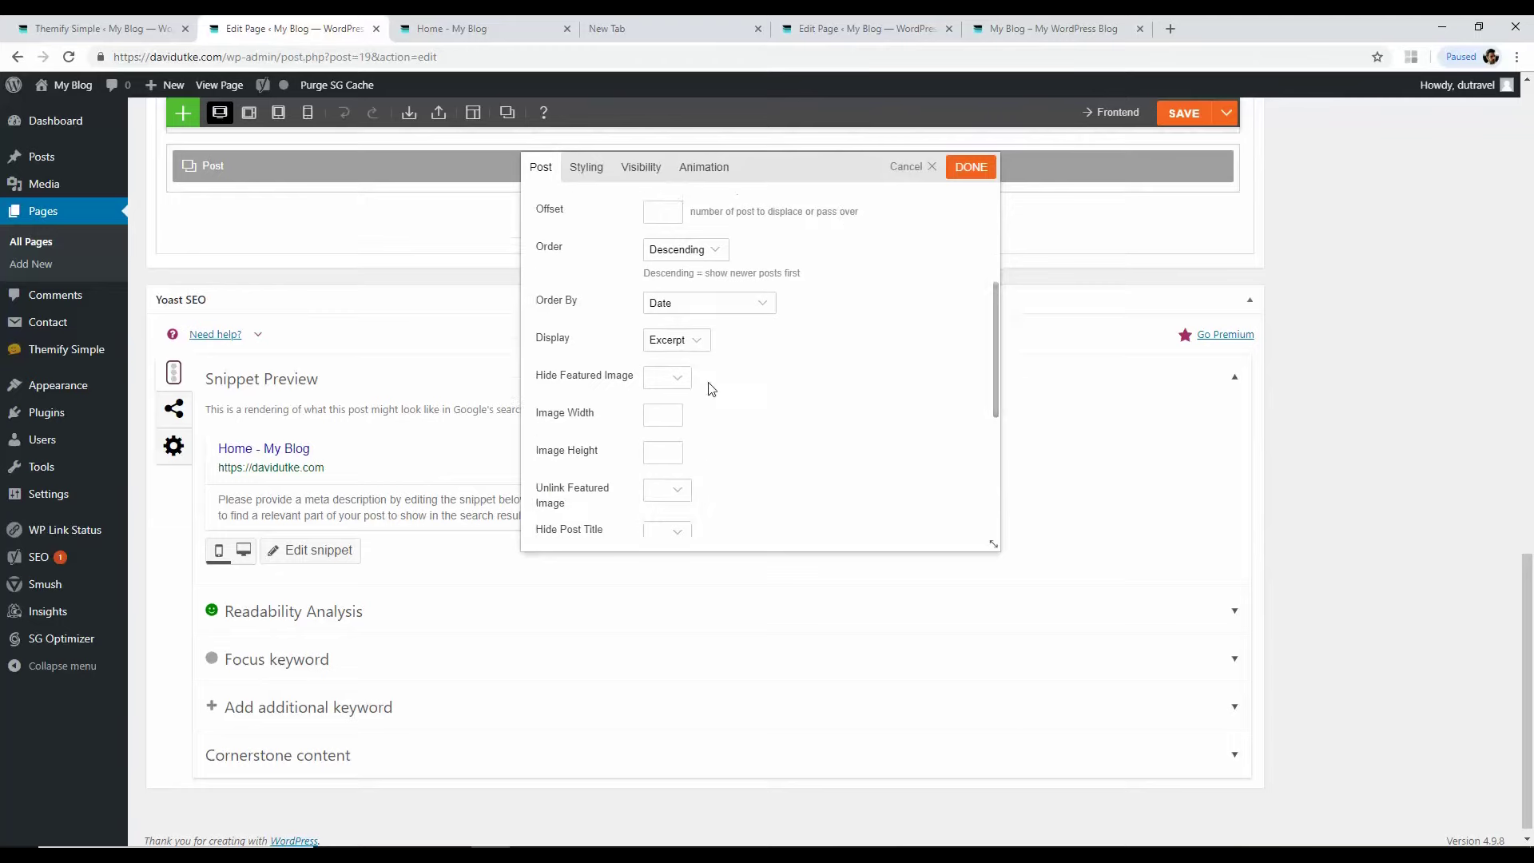
pyautogui.scroll(-1, 675, 444)
pyautogui.click(677, 392)
pyautogui.click(713, 400)
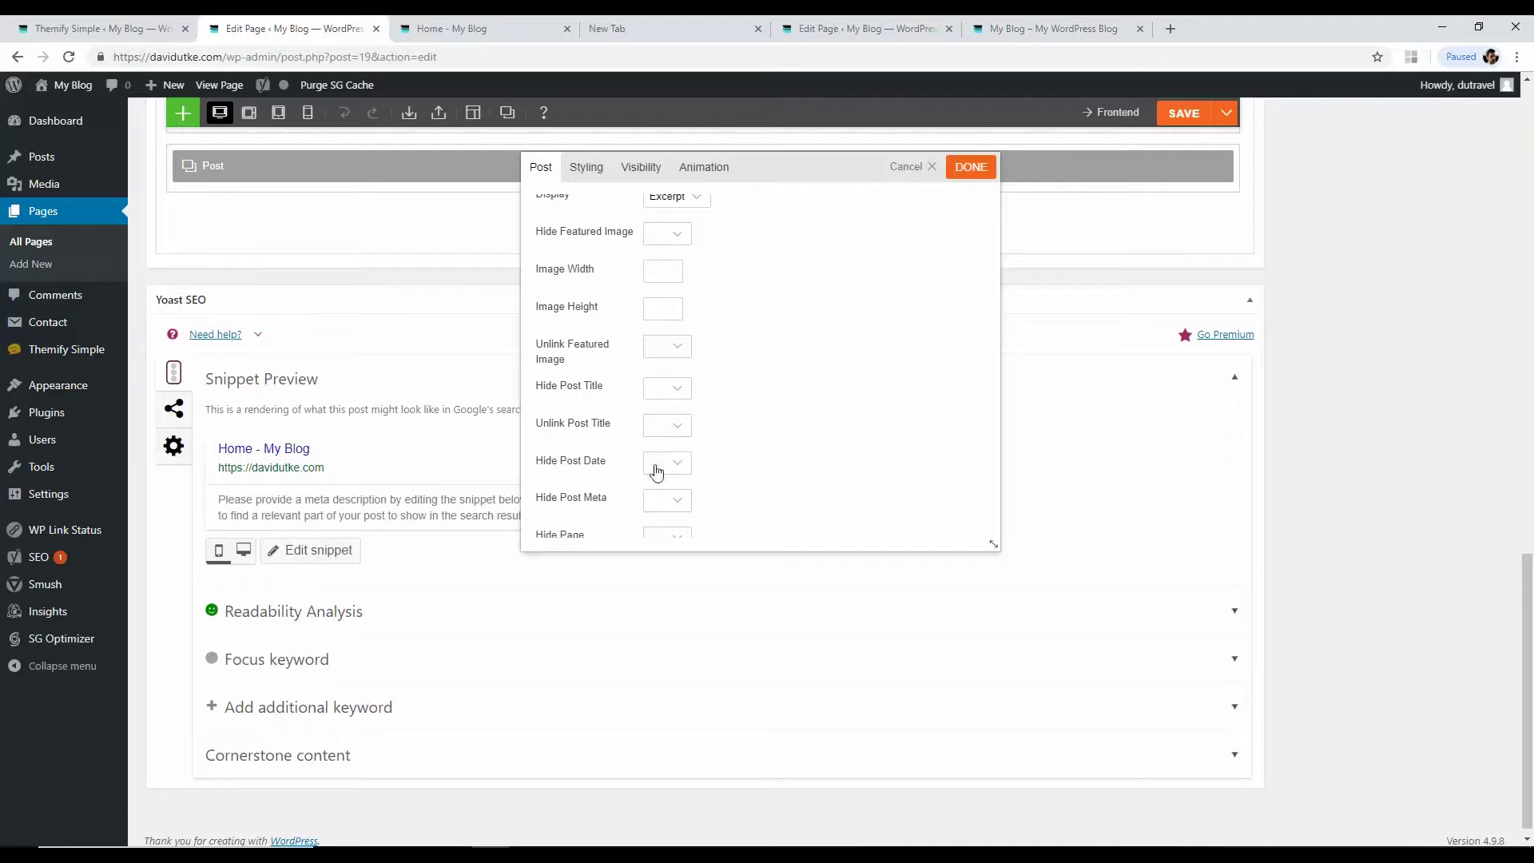
pyautogui.click(654, 511)
pyautogui.click(667, 500)
pyautogui.click(659, 549)
pyautogui.scroll(-1, 773, 369)
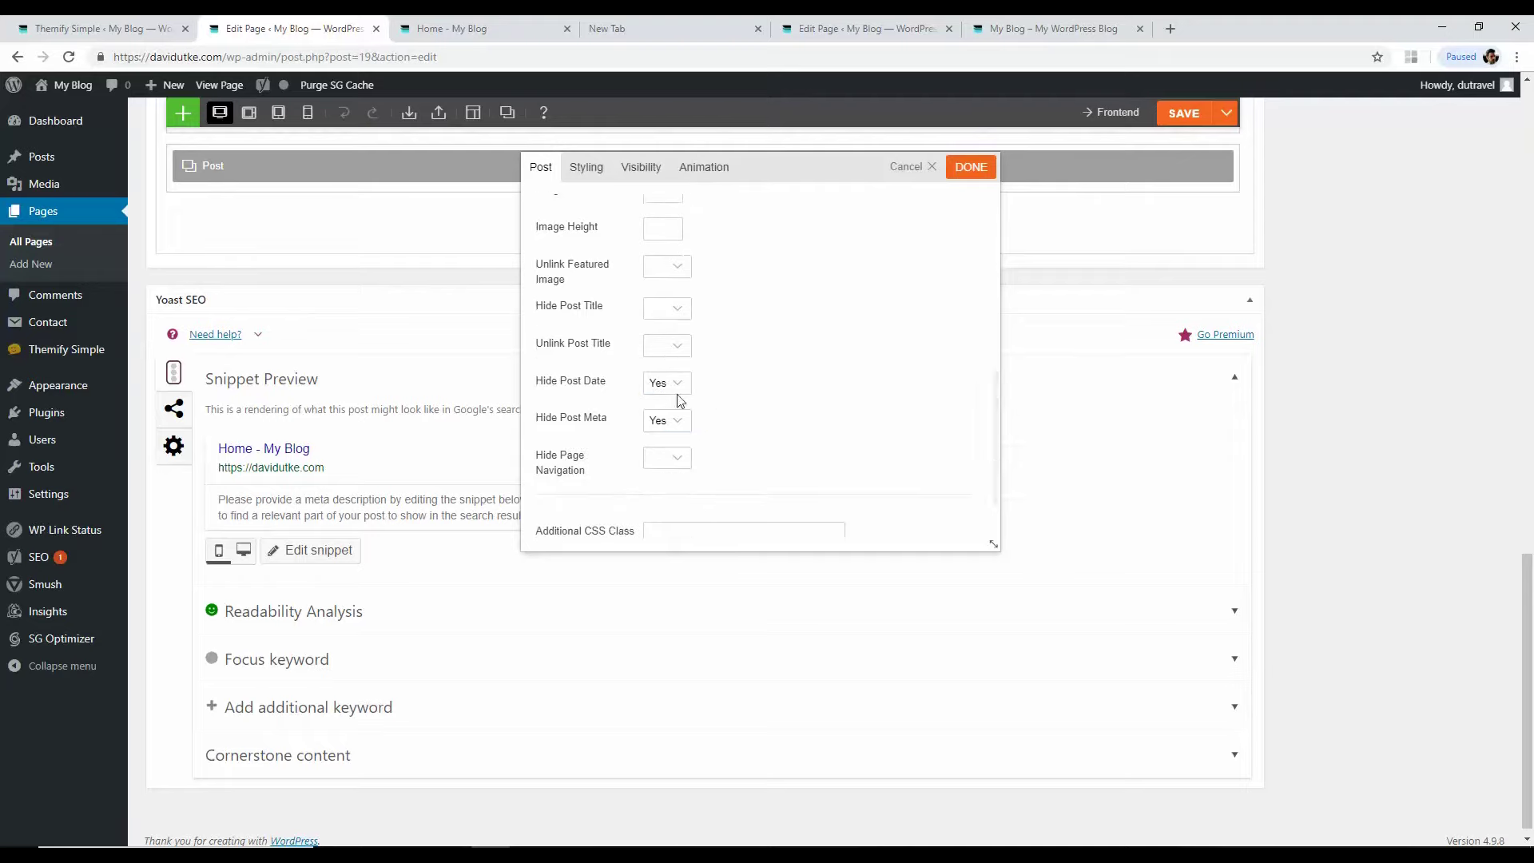
pyautogui.click(965, 174)
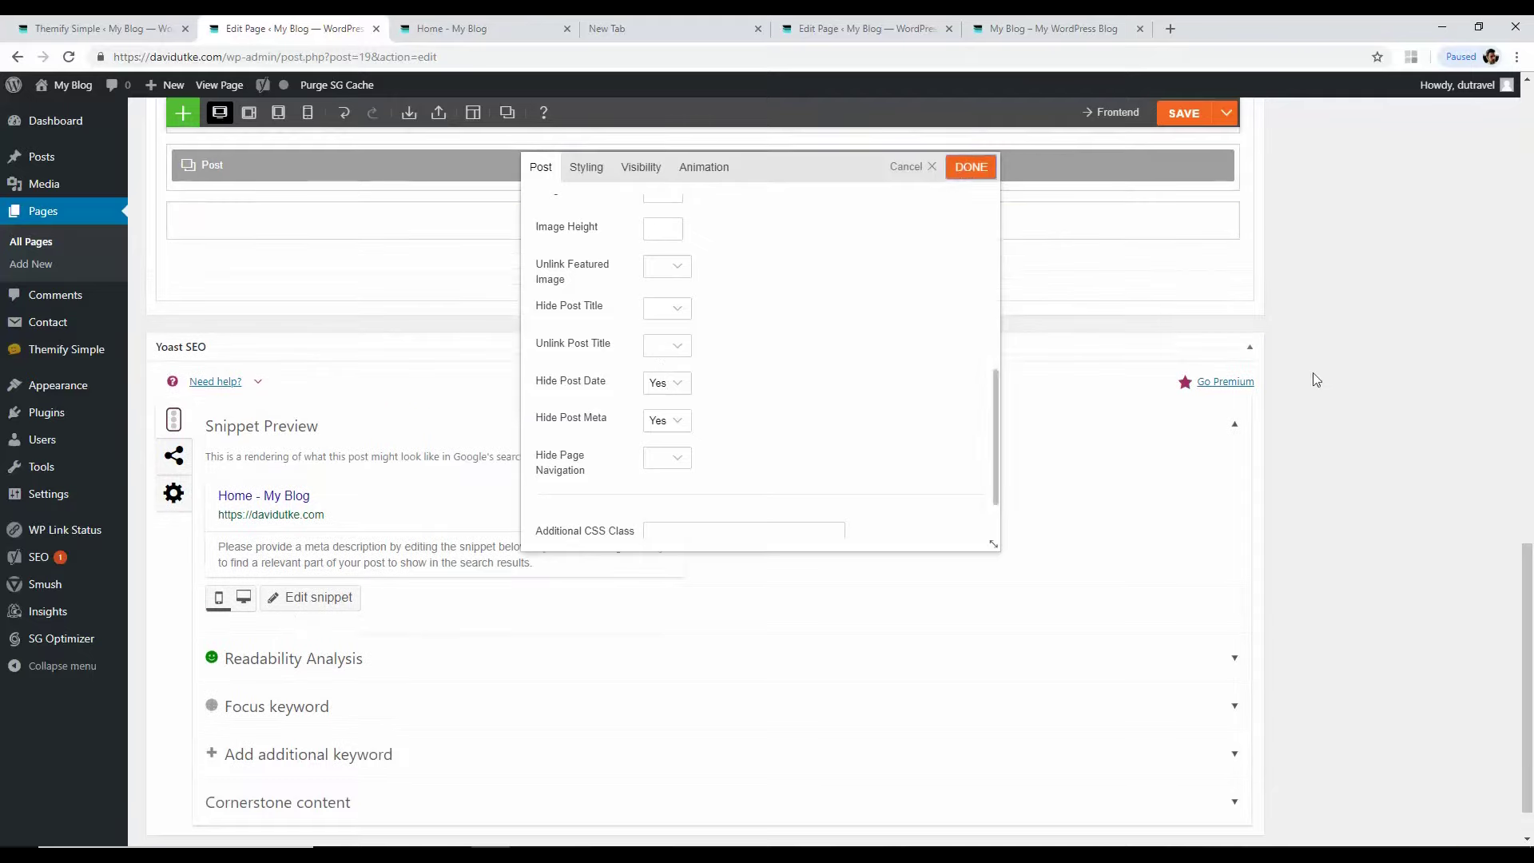
# Step: Save the builder layout with the new Post module and update the Home page
pyautogui.scroll(5, 1303, 530)
pyautogui.moveTo(722, 489); pyautogui.dragTo(708, 354)
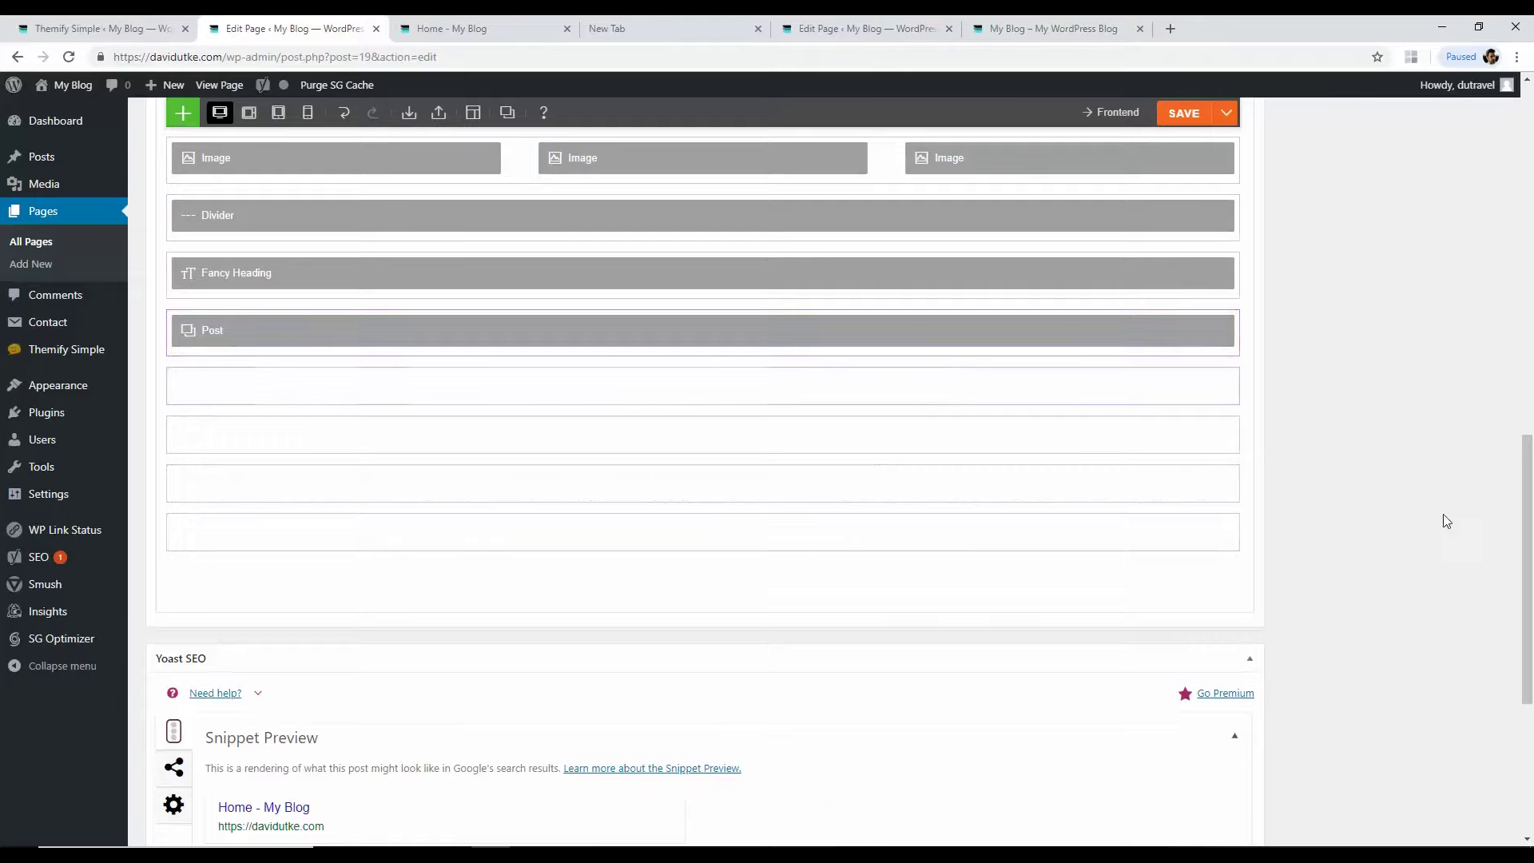
pyautogui.scroll(7, 1444, 520)
pyautogui.click(1184, 312)
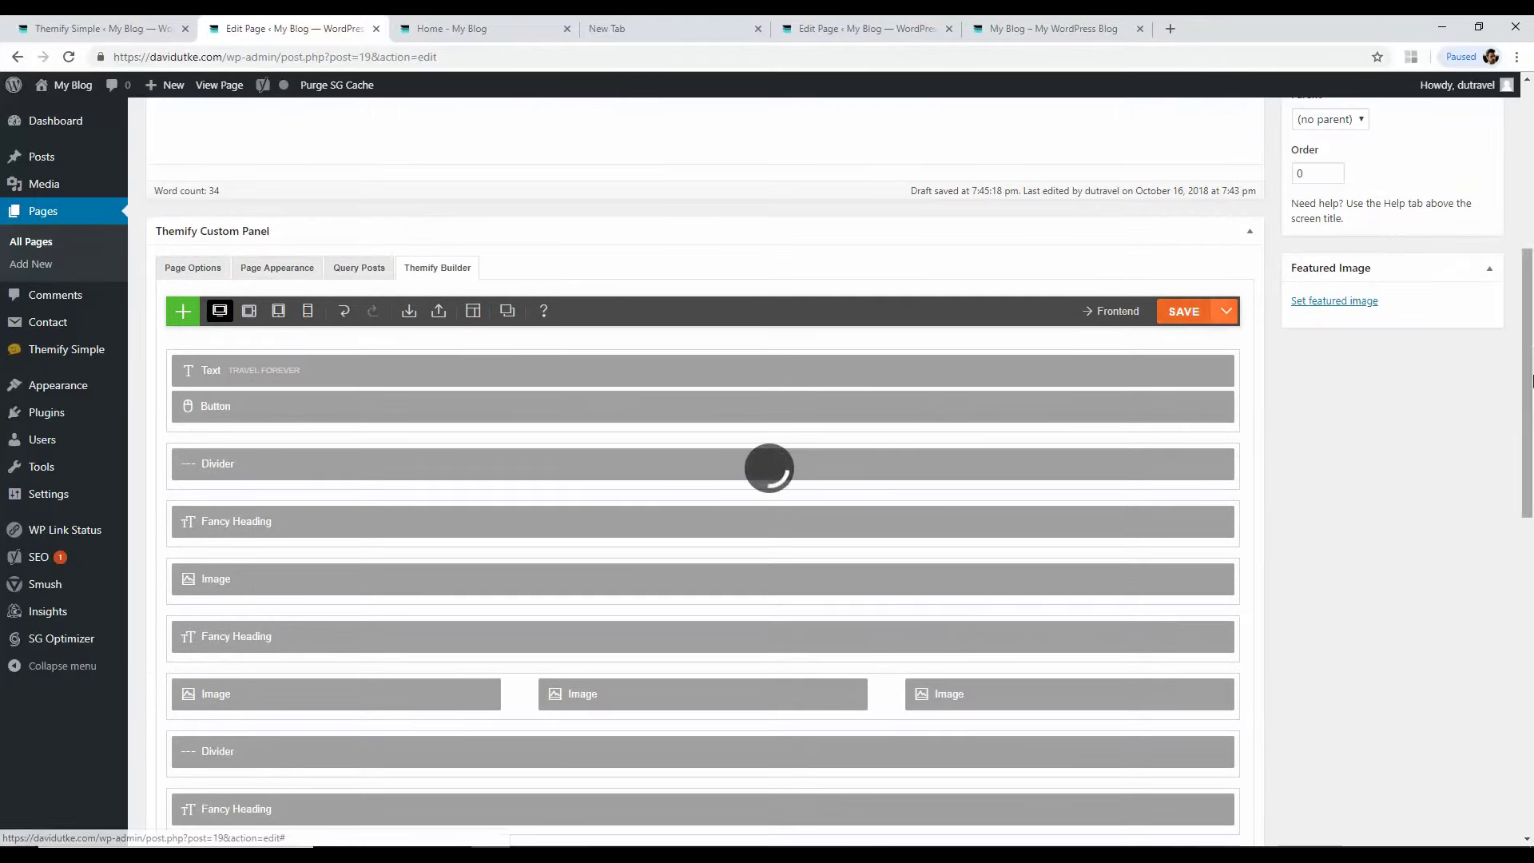
pyautogui.click(1470, 489)
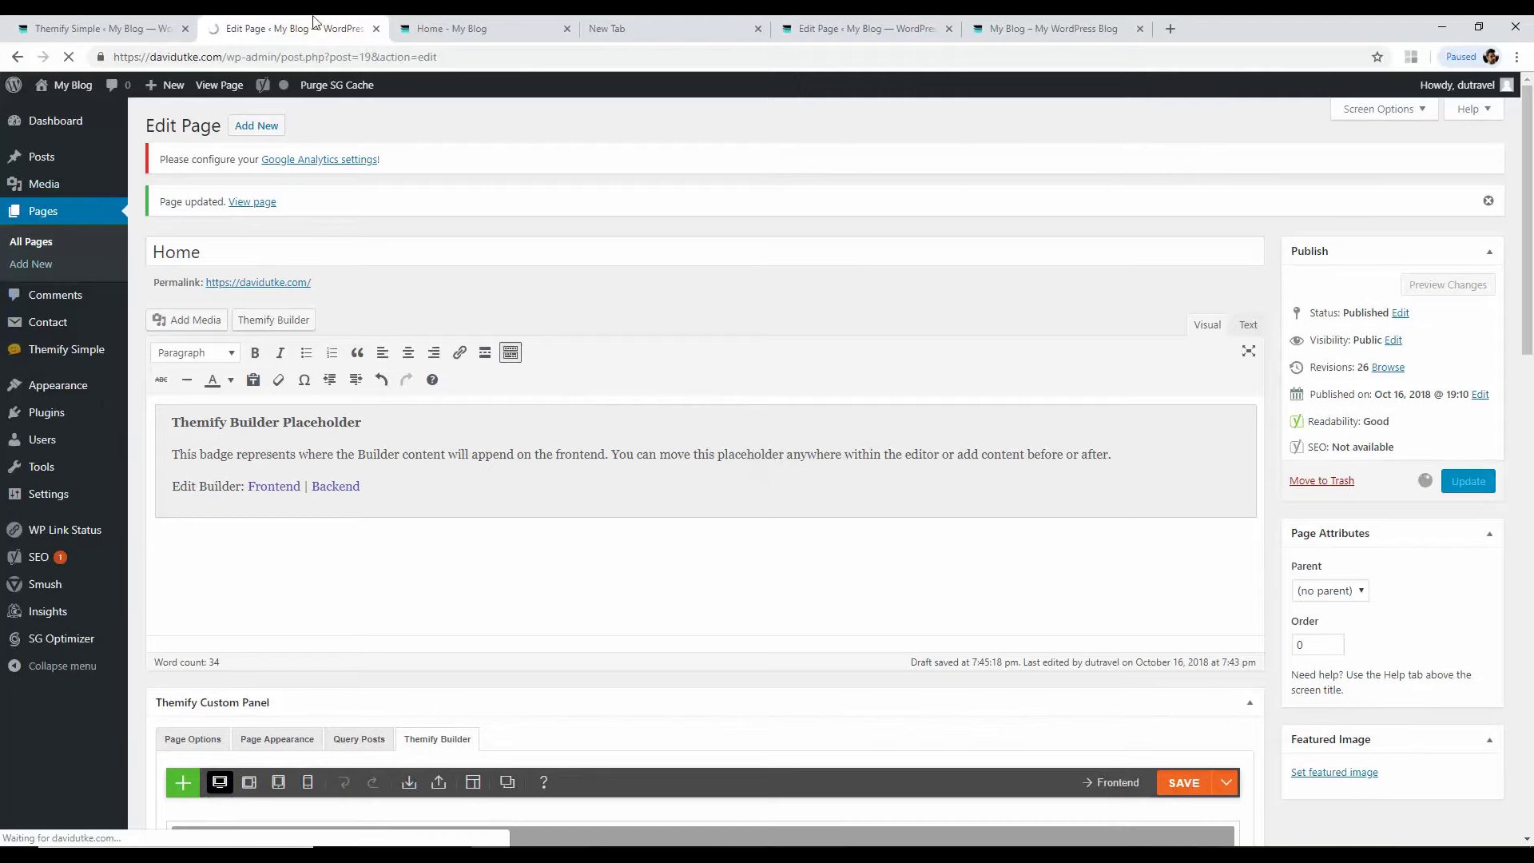
# Step: Reload the live home page and examine the latest-post section below The Blog heading
pyautogui.hotkey('ctrl', 'Tab')
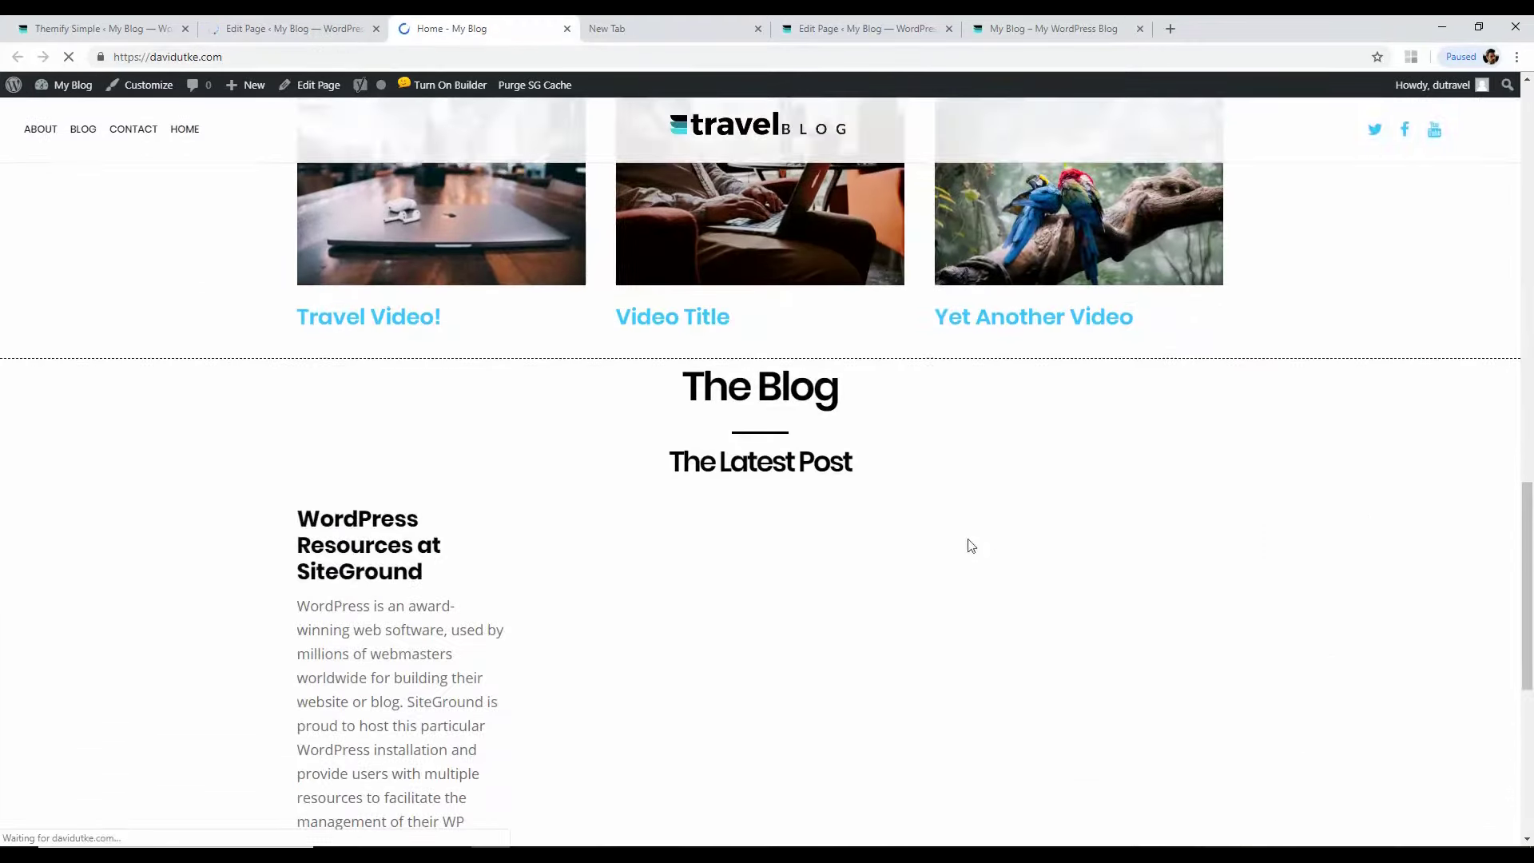
pyautogui.scroll(-2, 1532, 366)
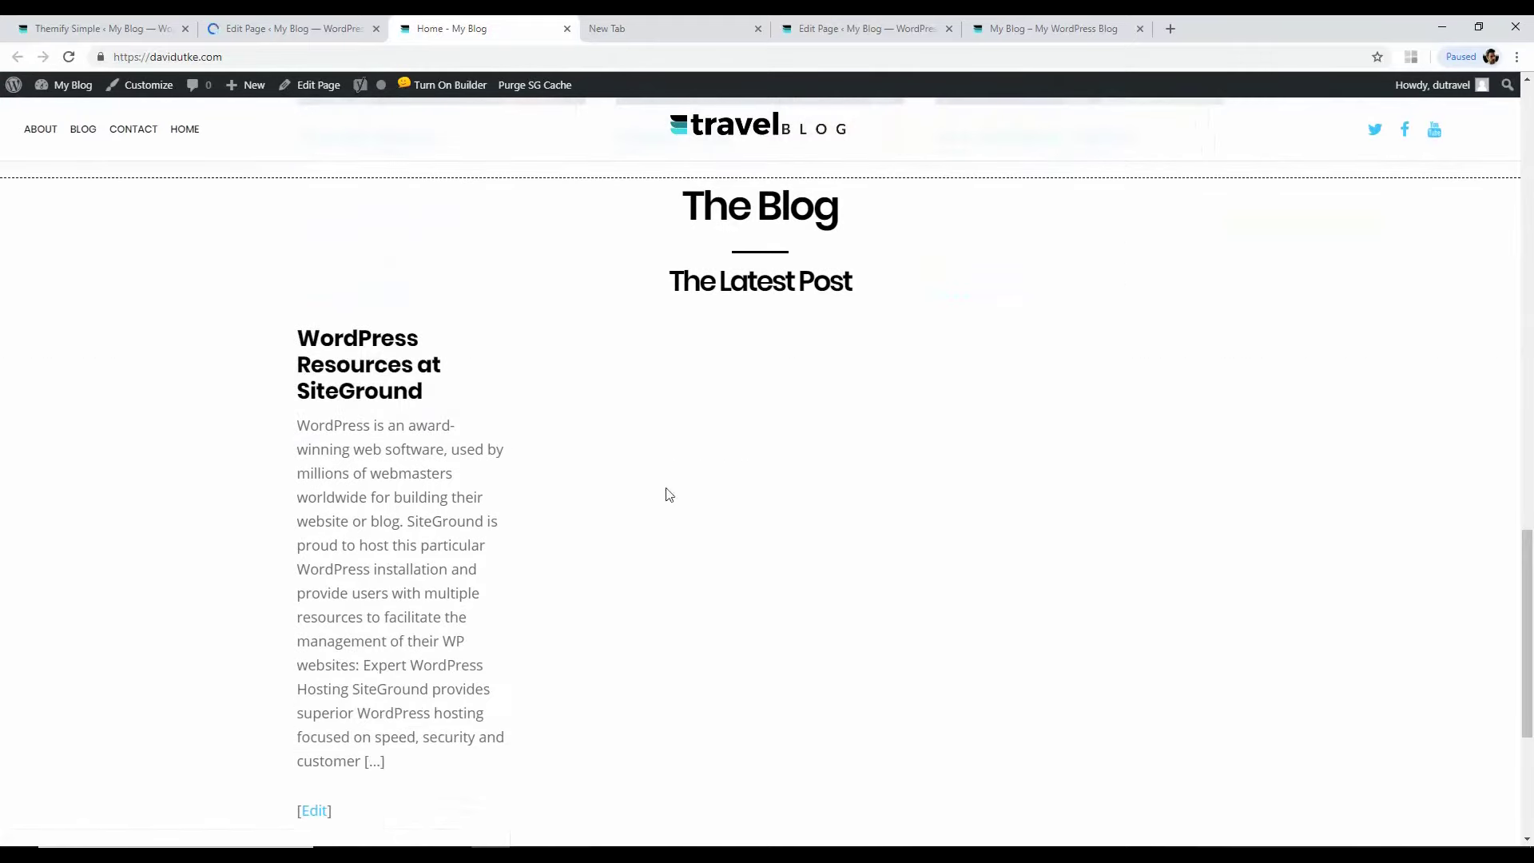
pyautogui.scroll(1, 1526, 632)
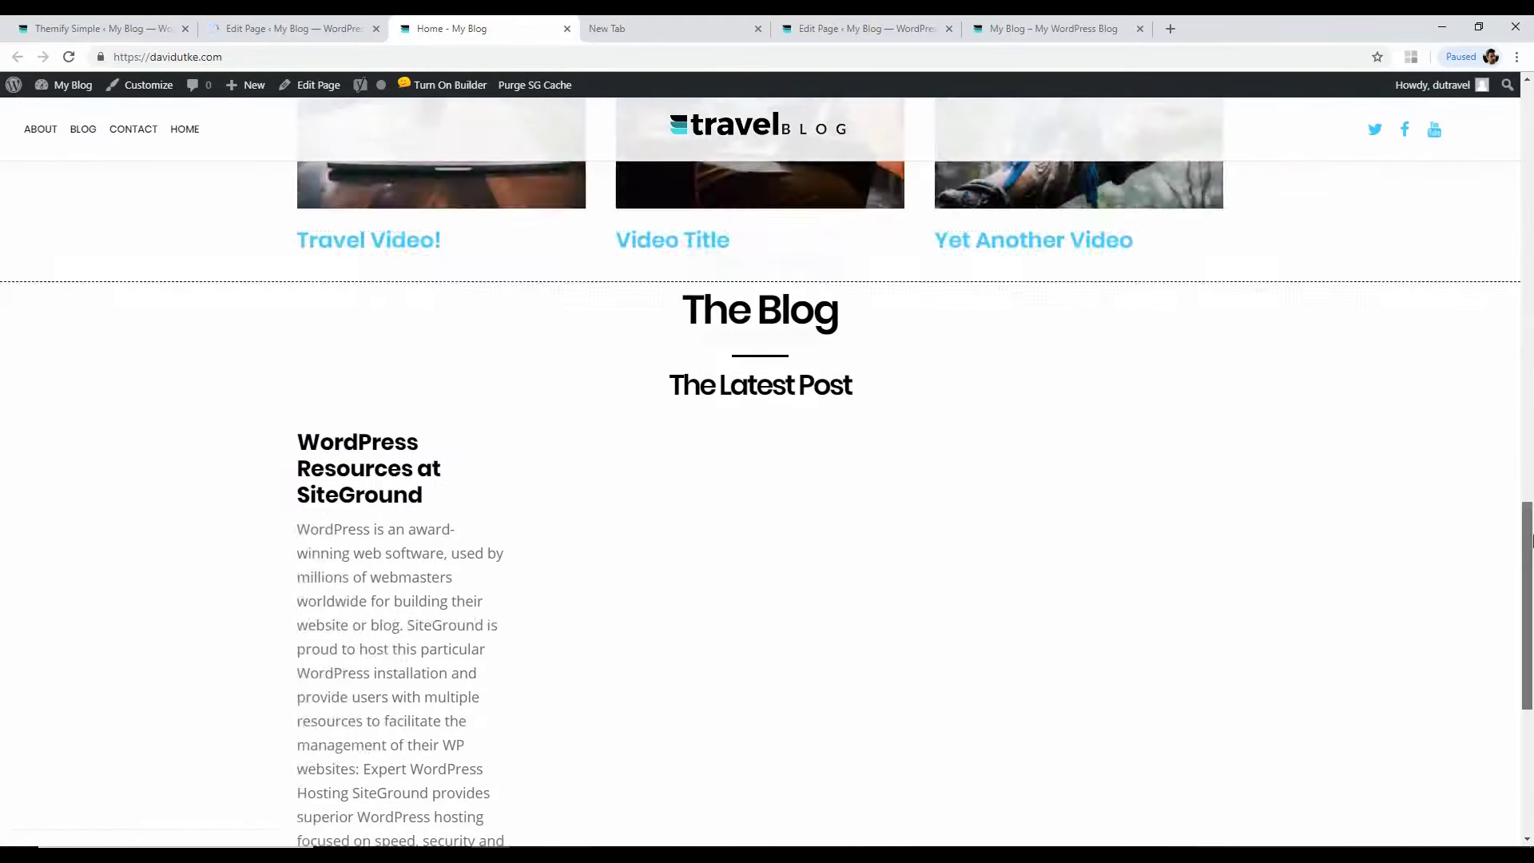
pyautogui.scroll(-1, 1526, 631)
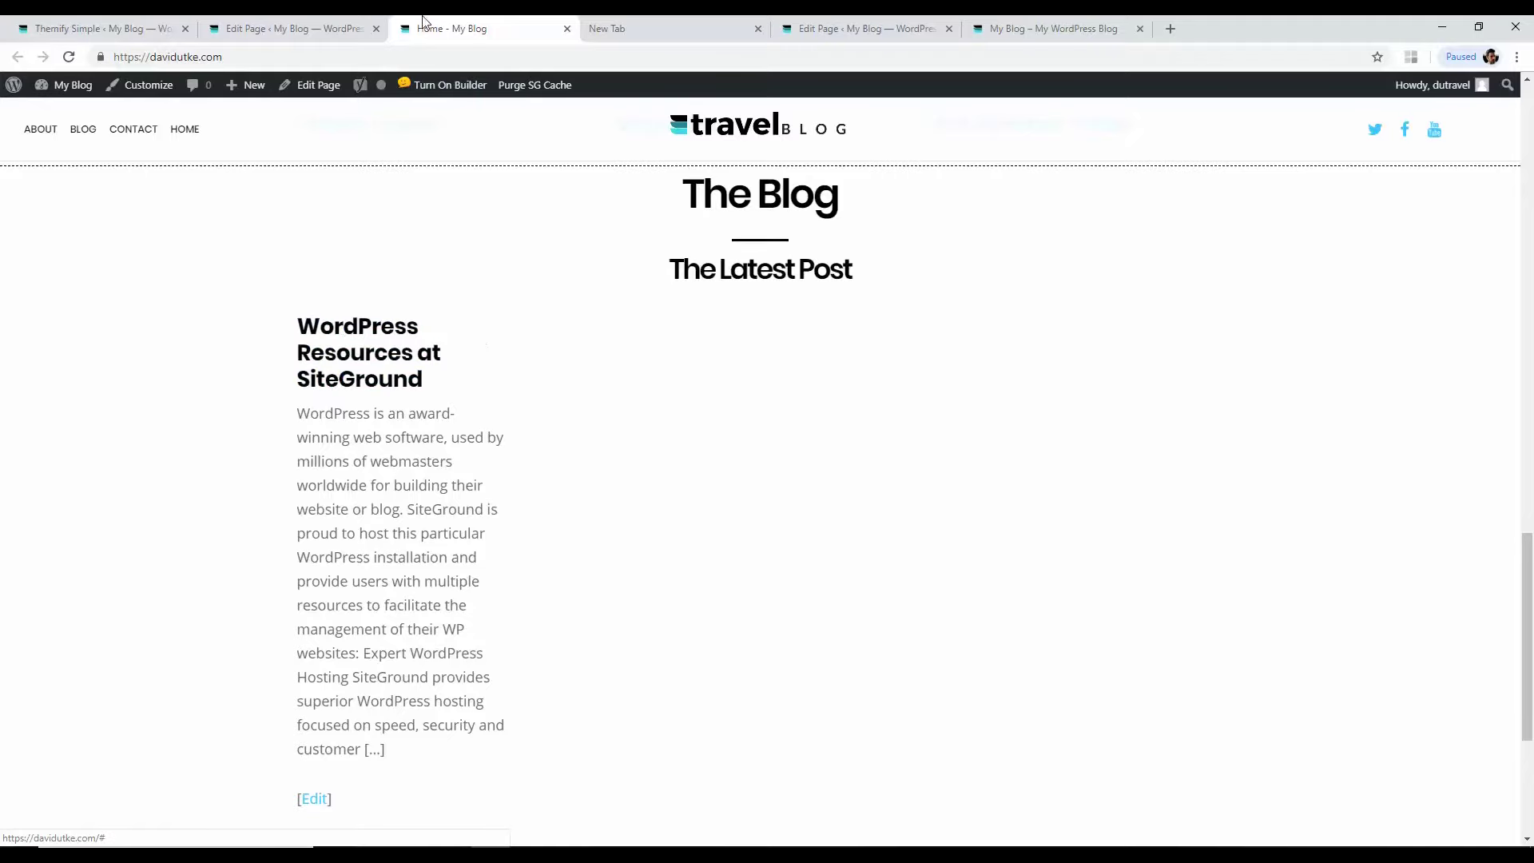
# Step: Set the Post module's Display option to None in the page editor, apply it and save the builder layout
pyautogui.click(303, 28)
pyautogui.scroll(-10, 1069, 286)
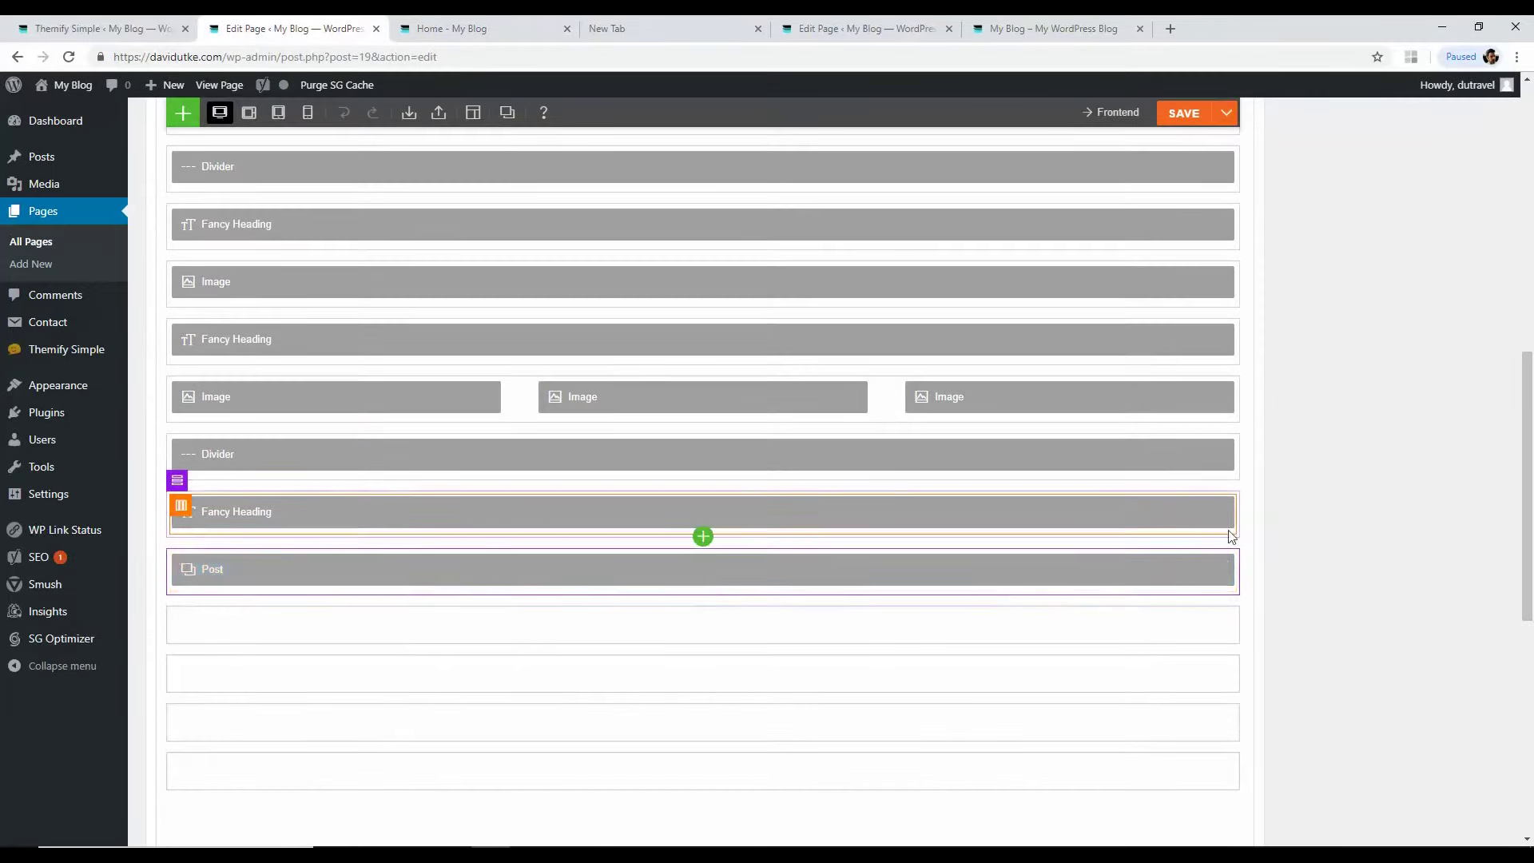
pyautogui.click(1203, 568)
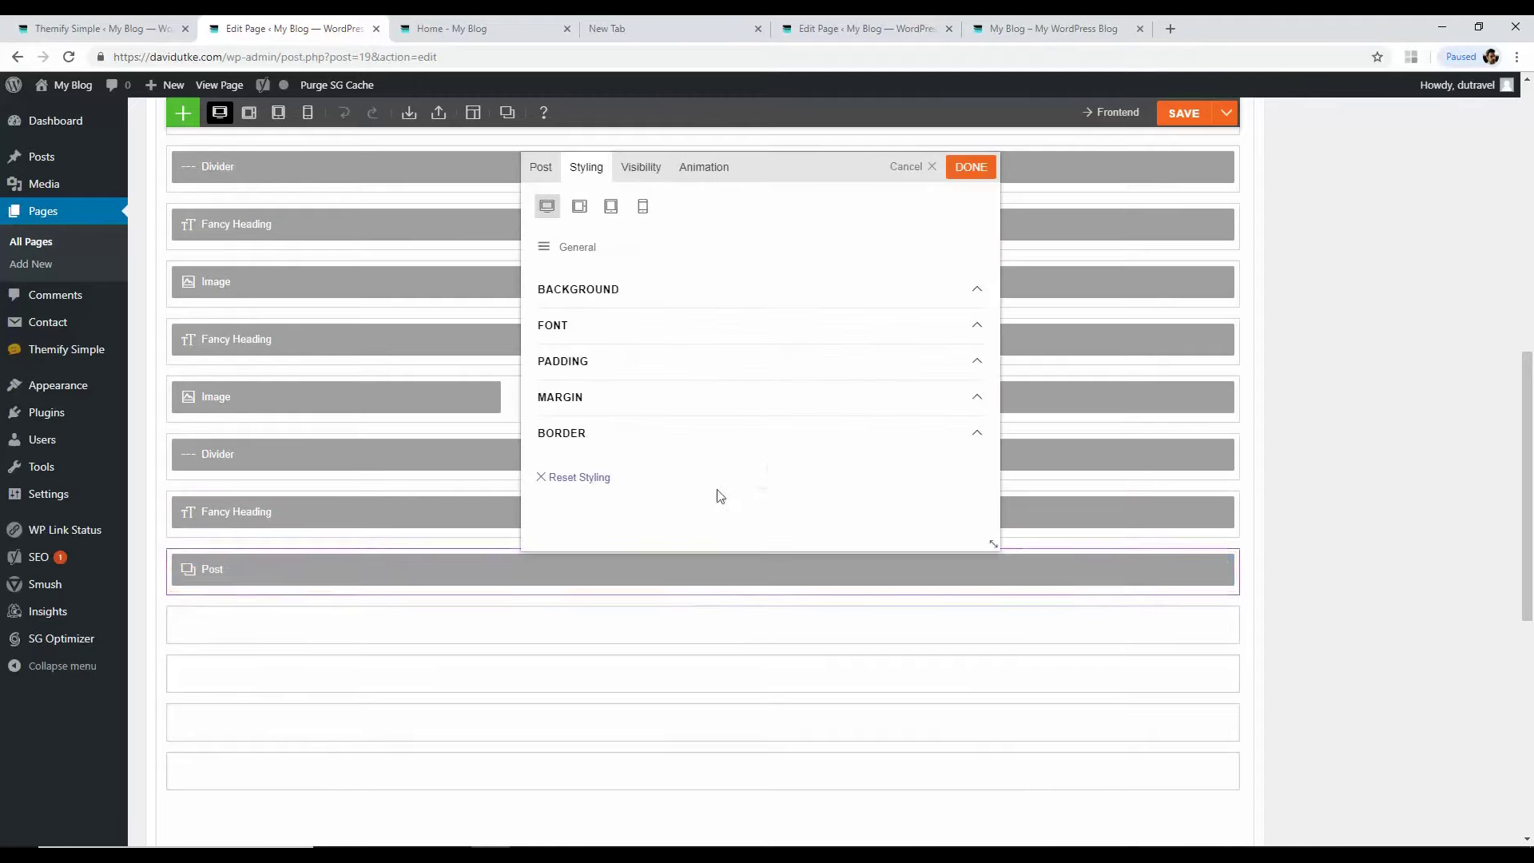
pyautogui.click(542, 169)
pyautogui.scroll(-1, 636, 397)
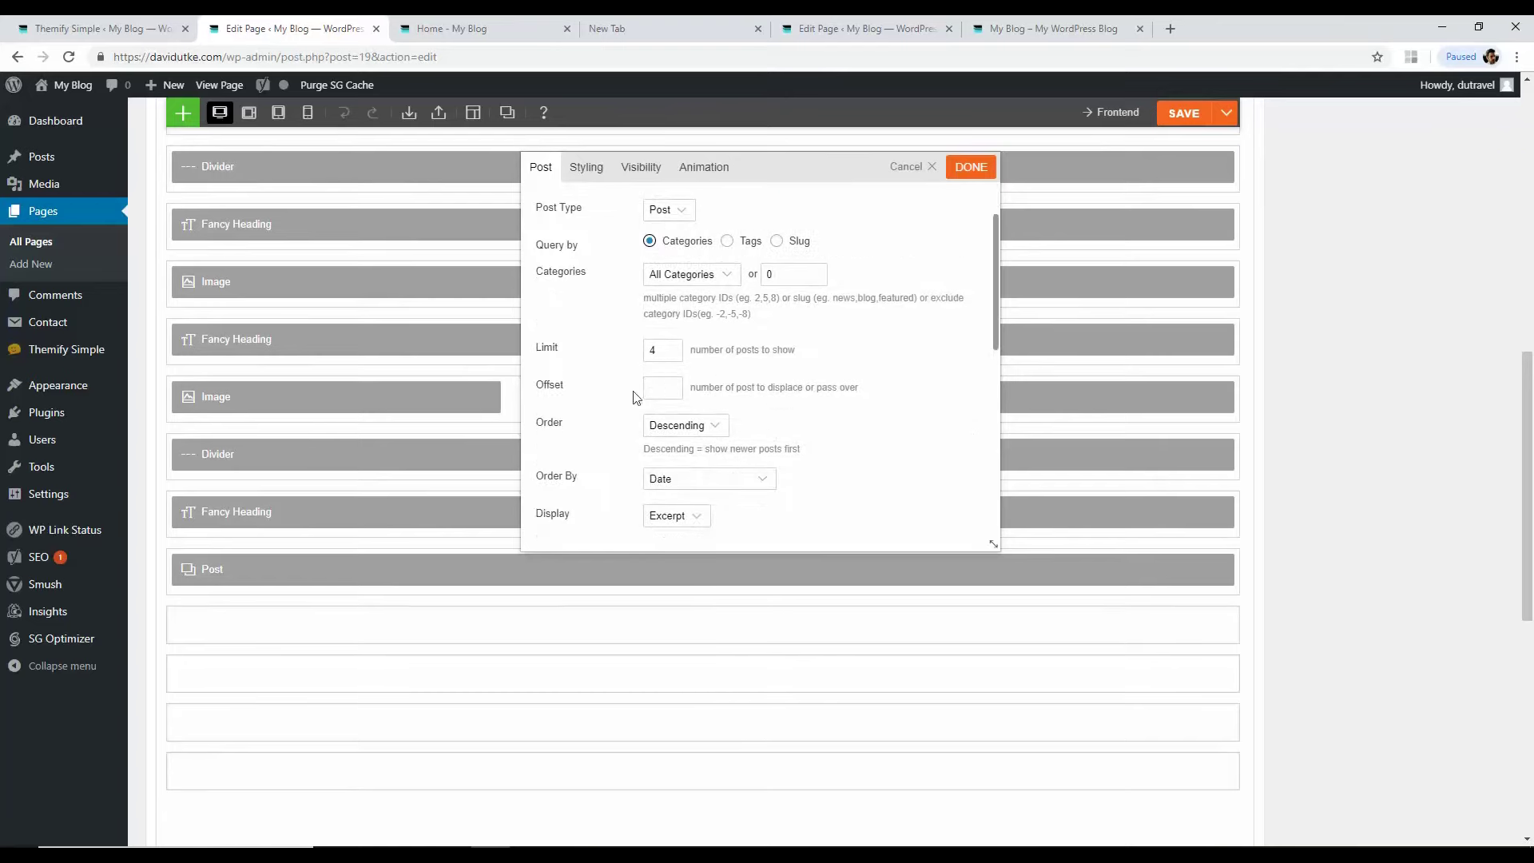
pyautogui.scroll(-1, 713, 436)
pyautogui.click(663, 438)
pyautogui.click(662, 512)
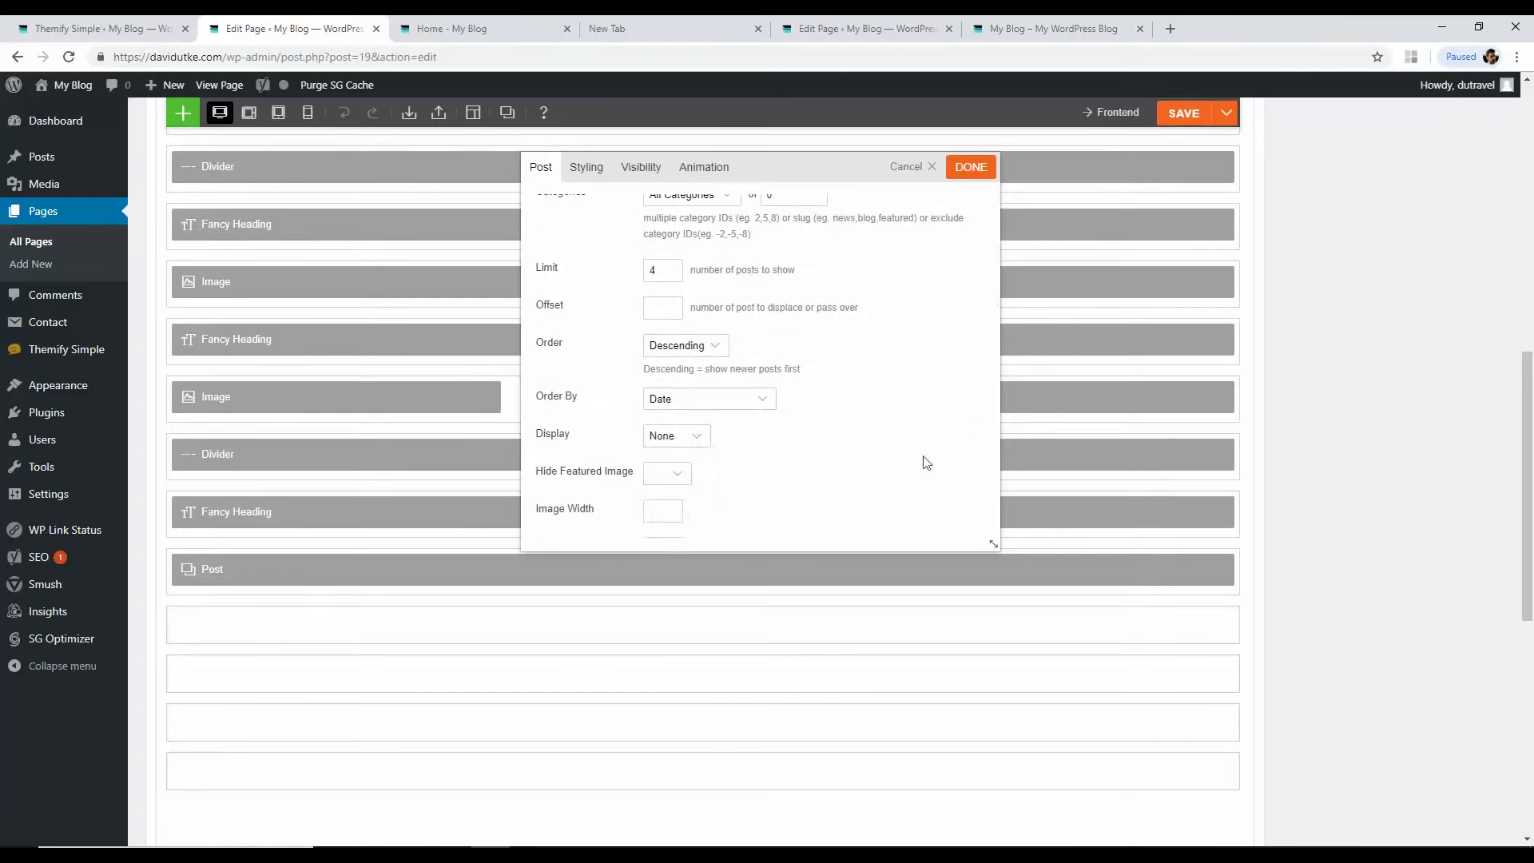
pyautogui.click(971, 169)
pyautogui.click(1184, 113)
# Step: Reload the live home page and check the title-only post listing and the page from footer to header
pyautogui.click(466, 22)
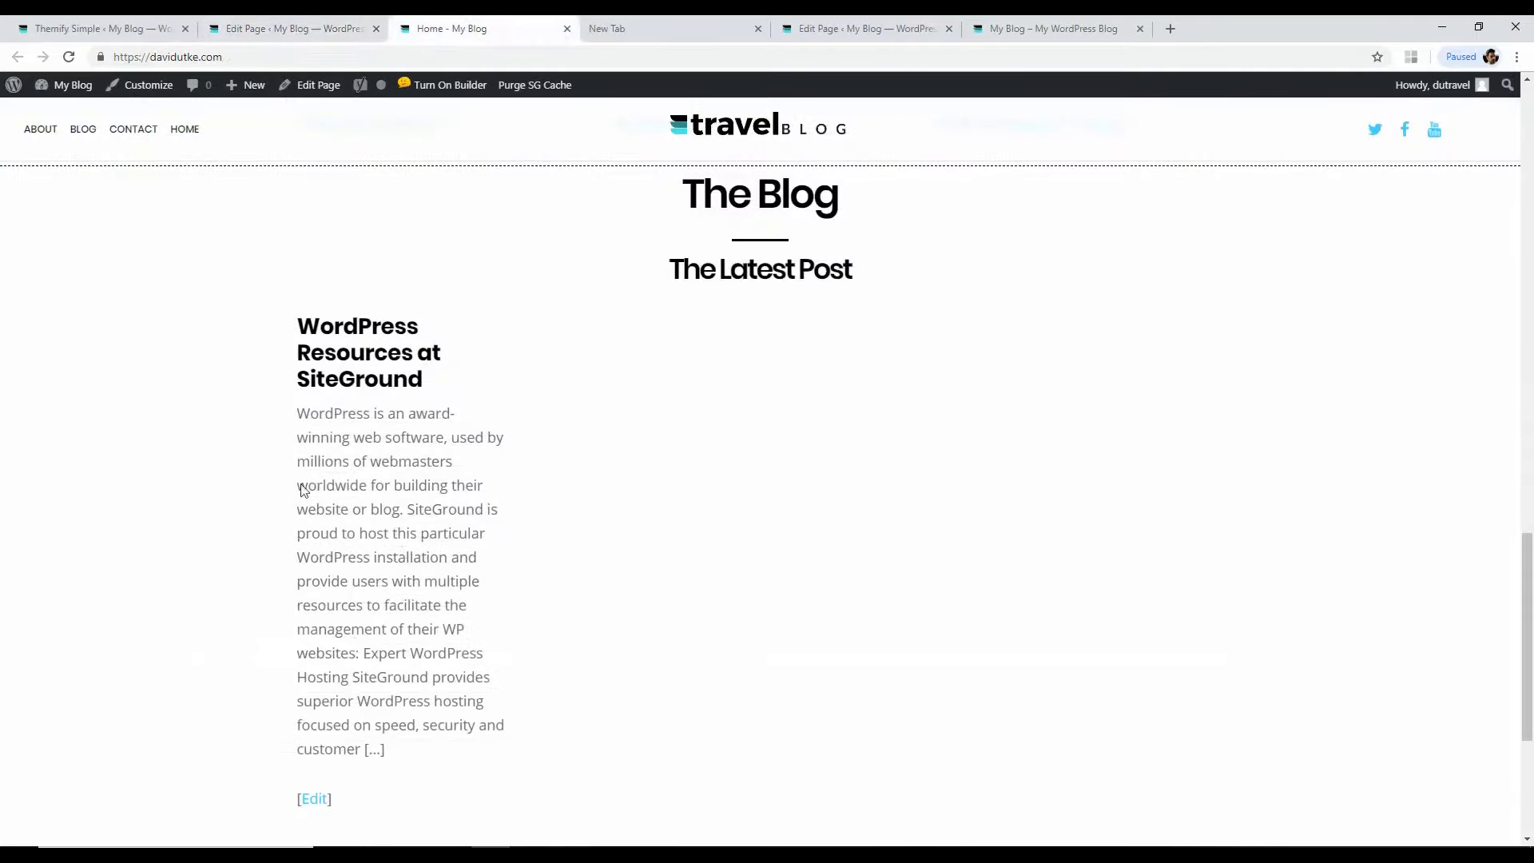
pyautogui.moveTo(336, 438); pyautogui.dragTo(367, 509)
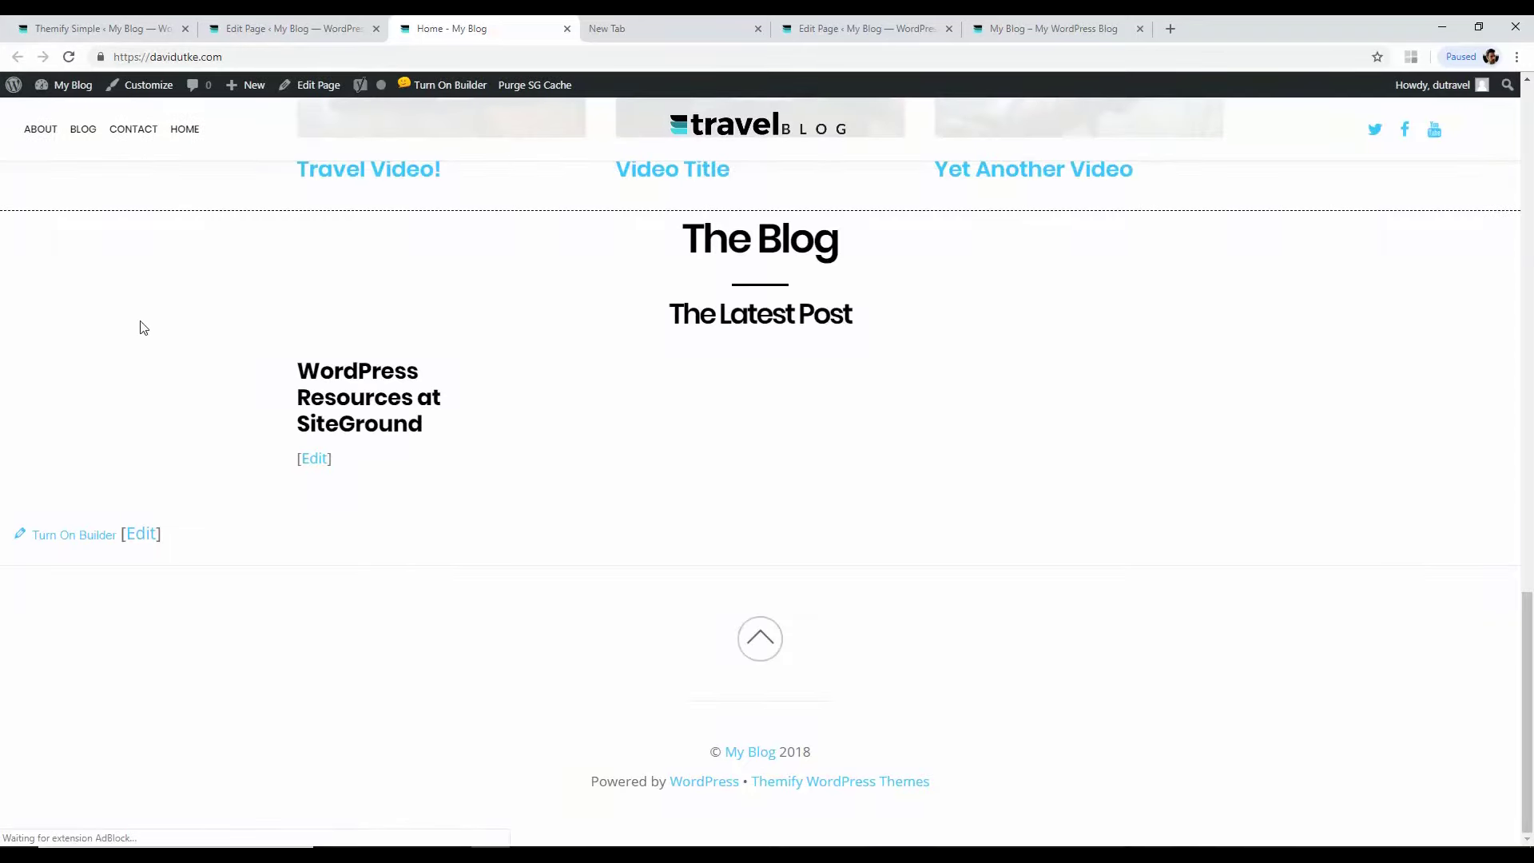
pyautogui.scroll(2, 350, 531)
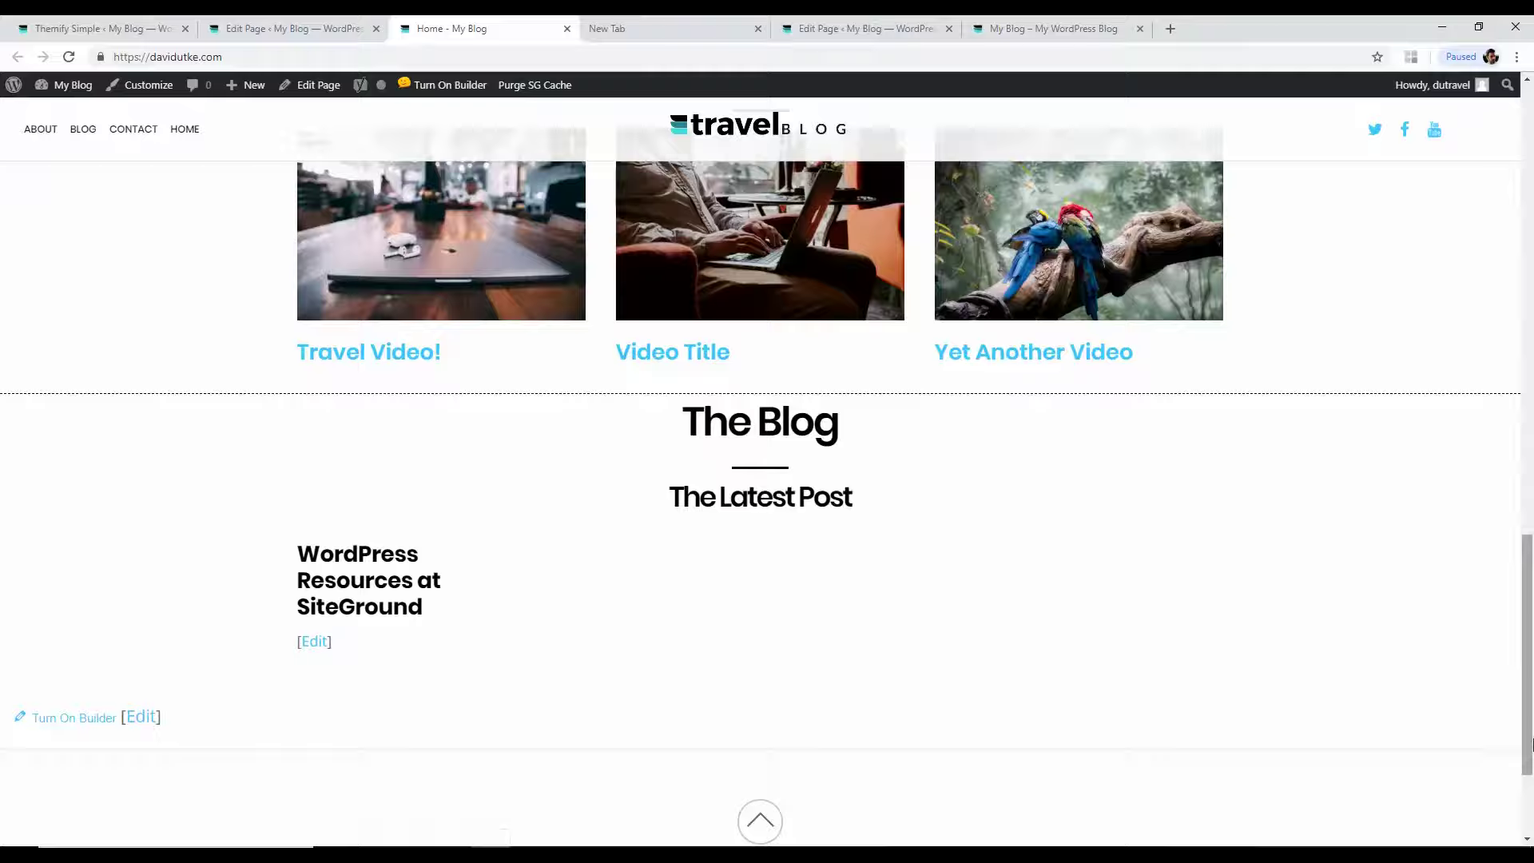
pyautogui.press('Home')
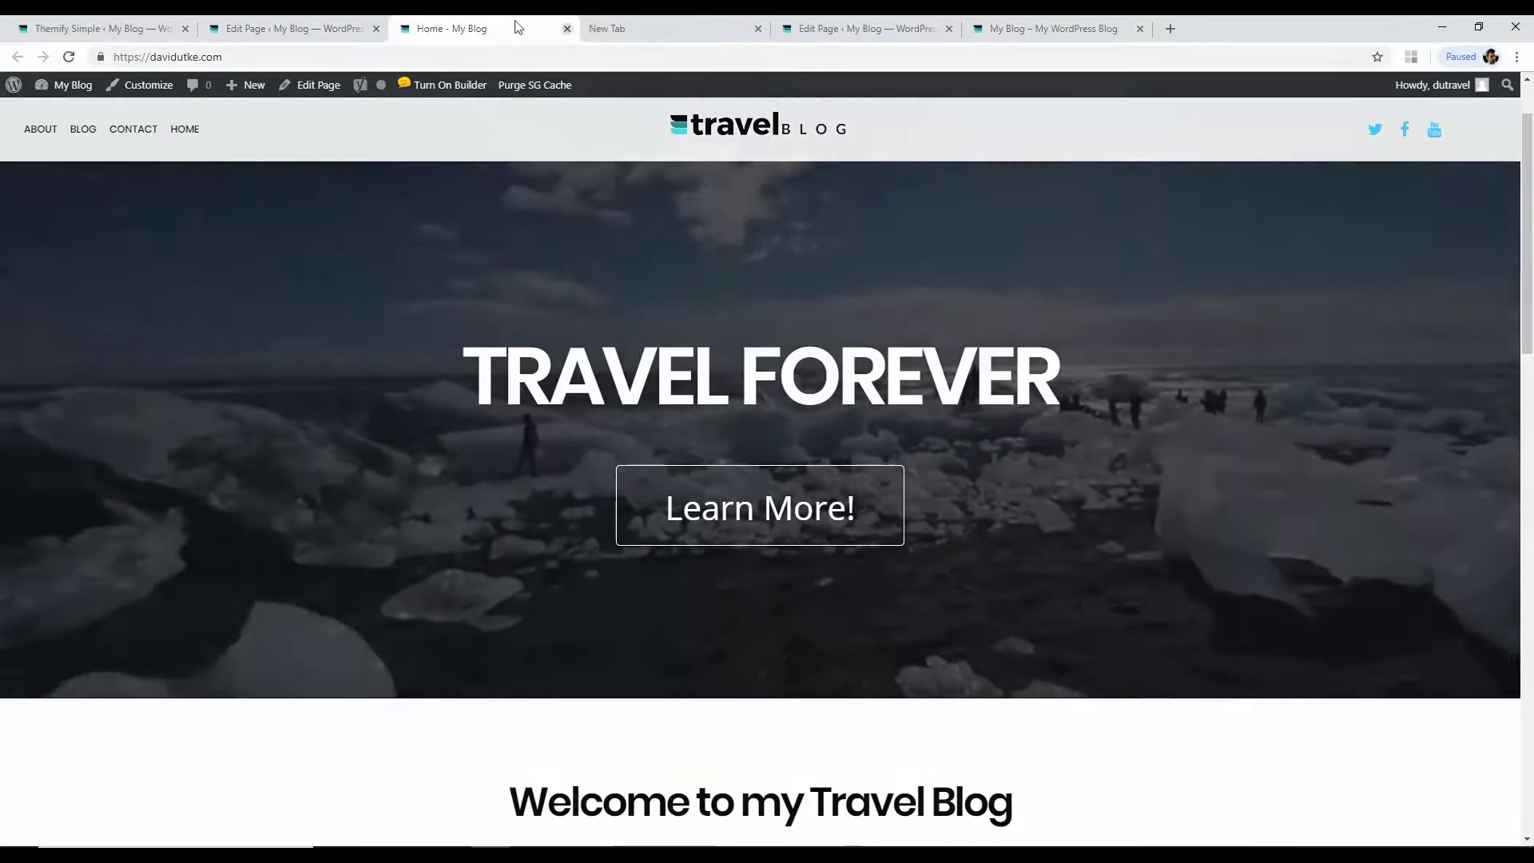
# Step: Close the live home page and move the "WordPress Resources at SiteGround" post to the trash
pyautogui.hotkey('ctrl', 'w')
pyautogui.click(267, 22)
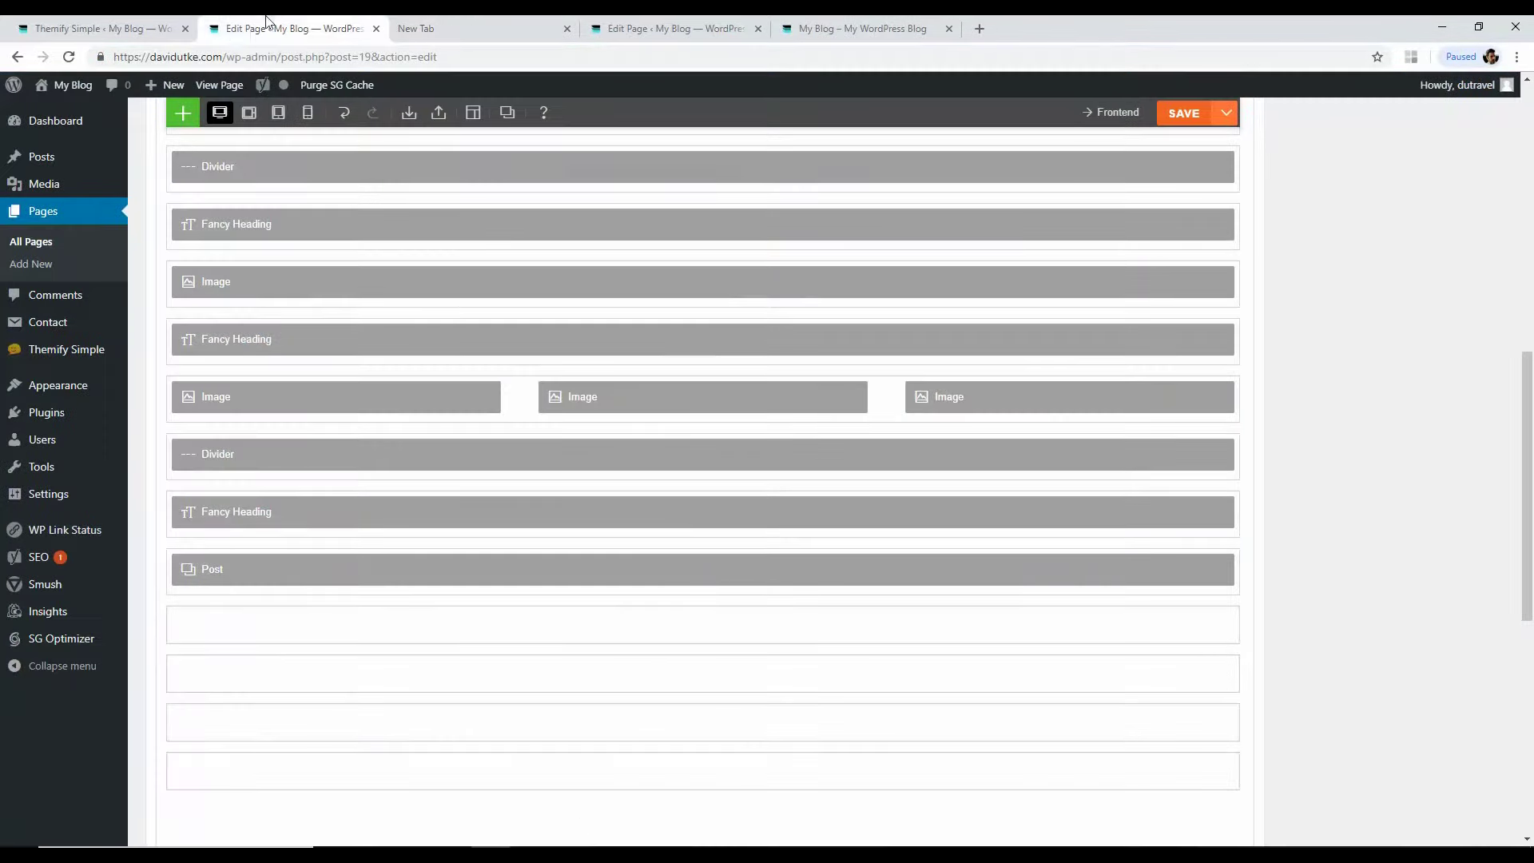
pyautogui.click(148, 24)
pyautogui.moveTo(48, 163)
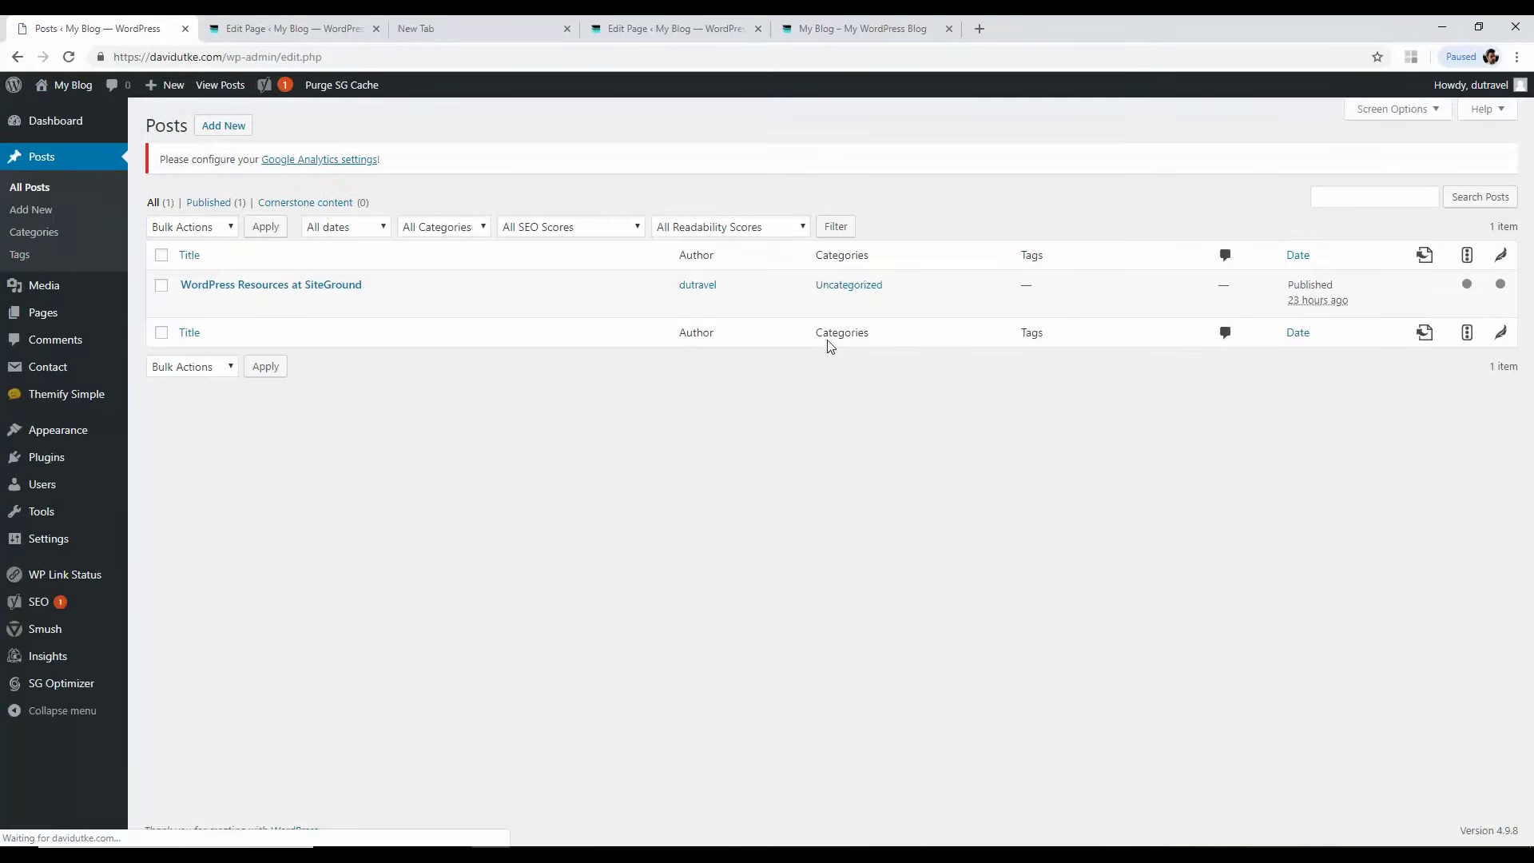
pyautogui.click(271, 305)
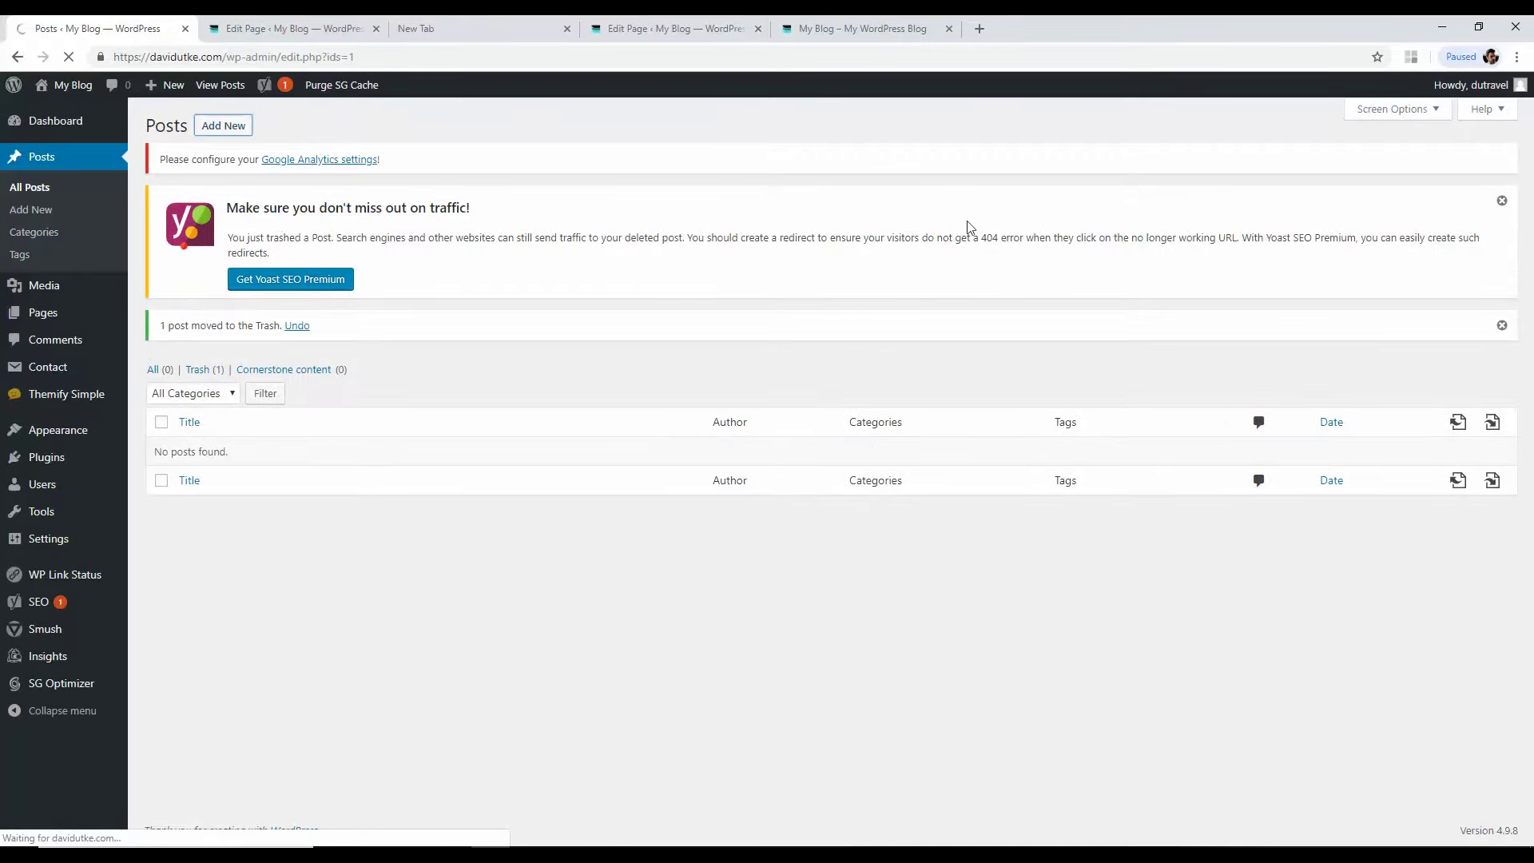
# Step: Start a new post and copy the placeholder text from the lipsorum file in the desktop's travel folder
pyautogui.moveTo(1115, 26); pyautogui.dragTo(1133, 25)
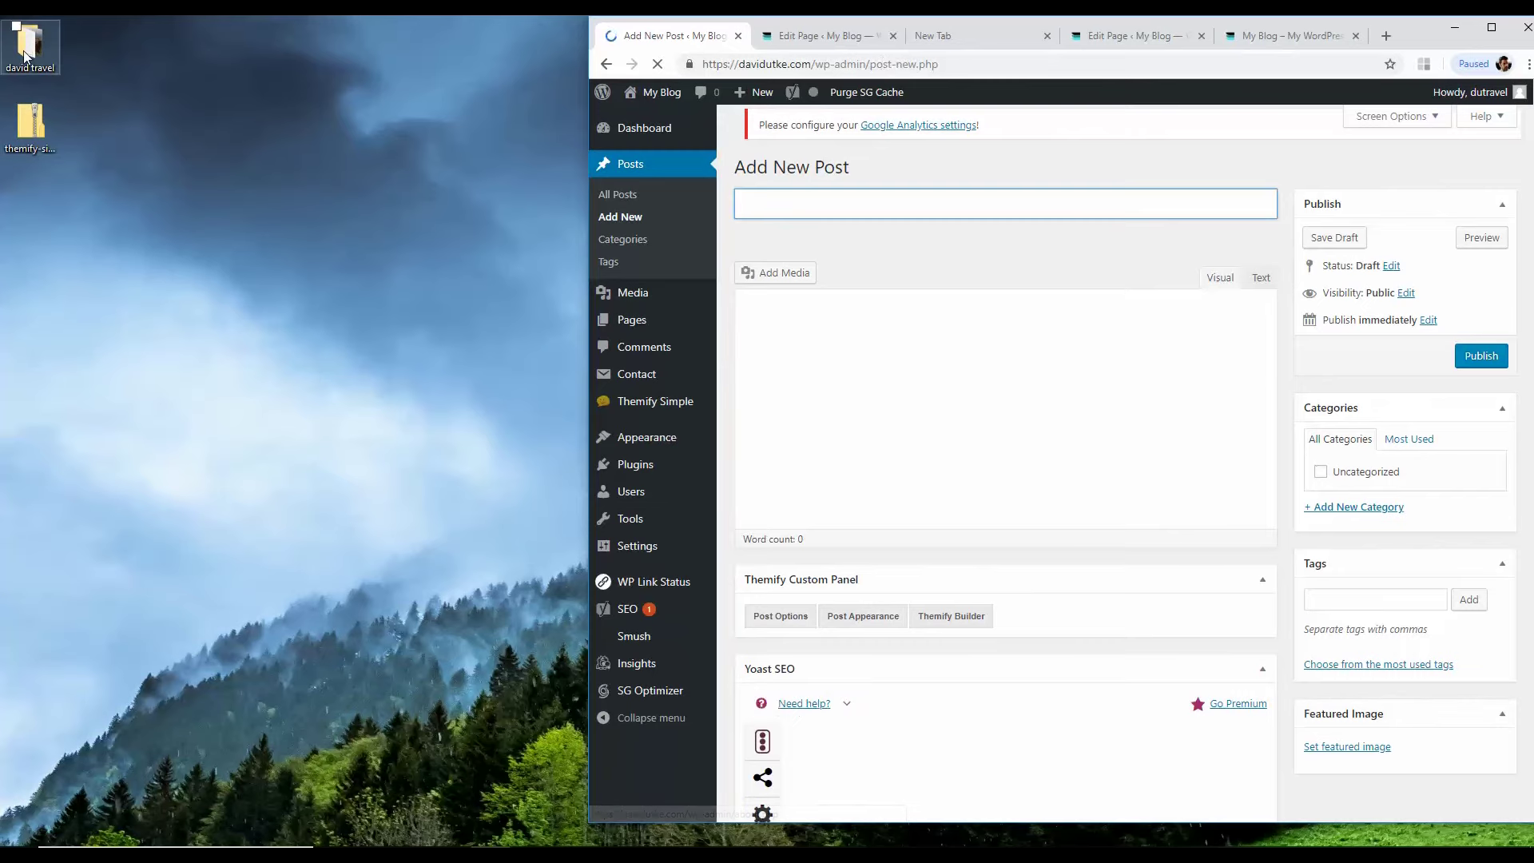
pyautogui.doubleClick(24, 50)
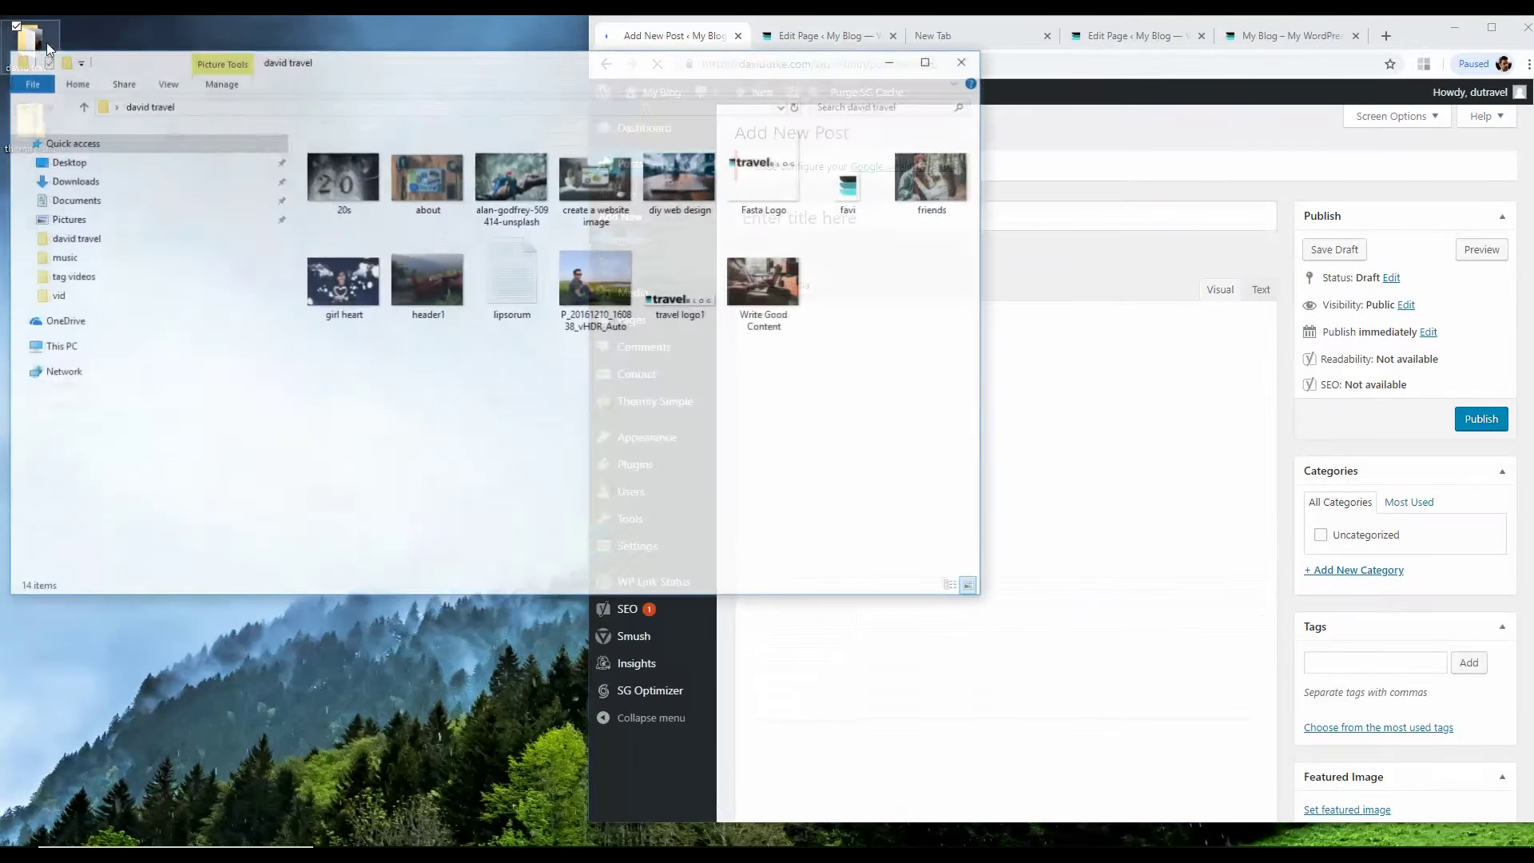
pyautogui.doubleClick(523, 284)
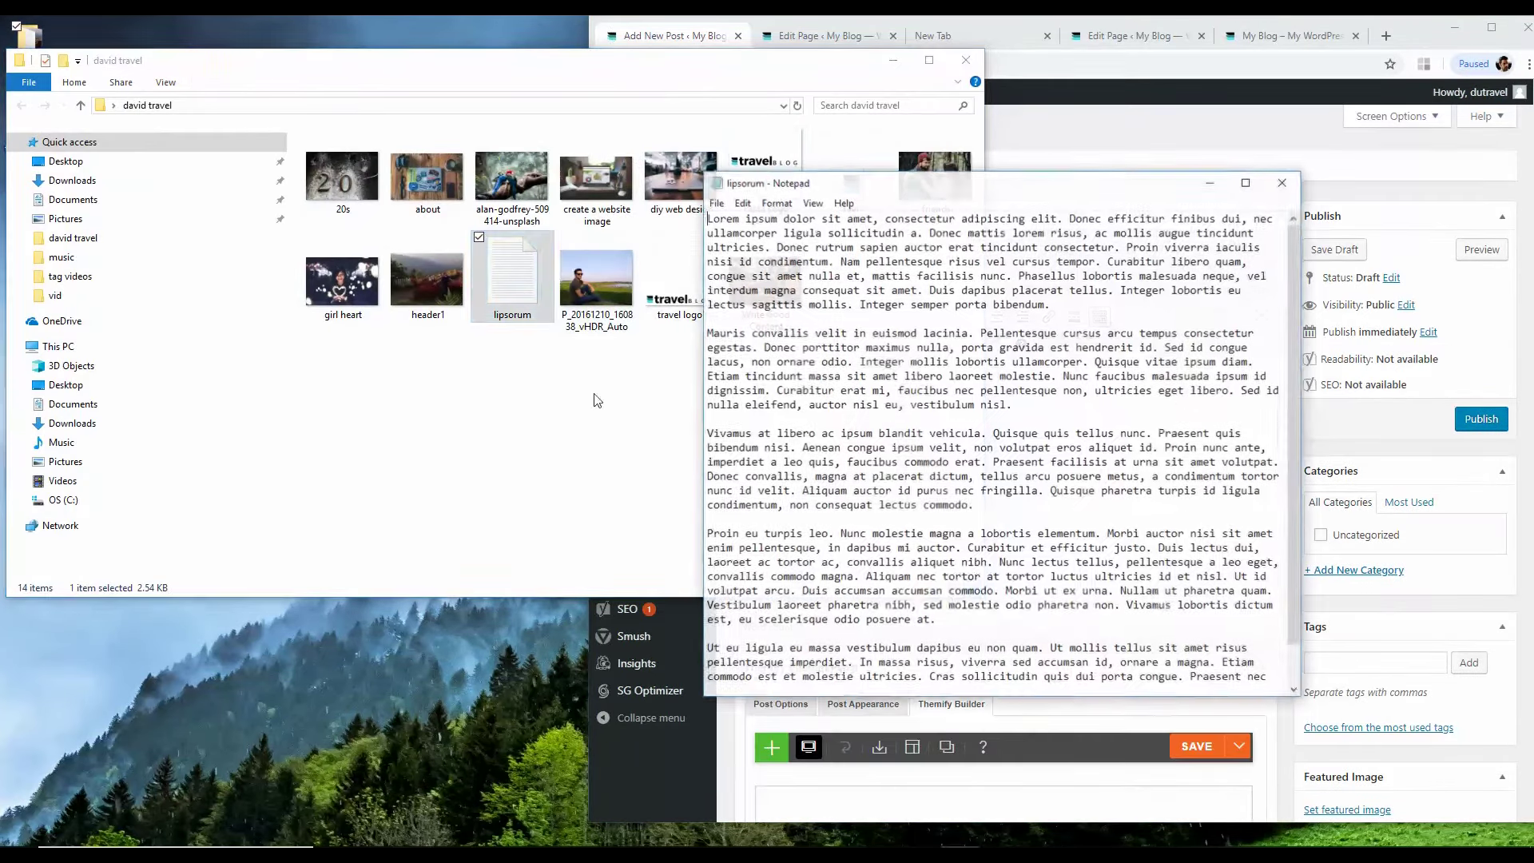
pyautogui.moveTo(1183, 680); pyautogui.dragTo(706, 214)
pyautogui.rightClick(982, 260)
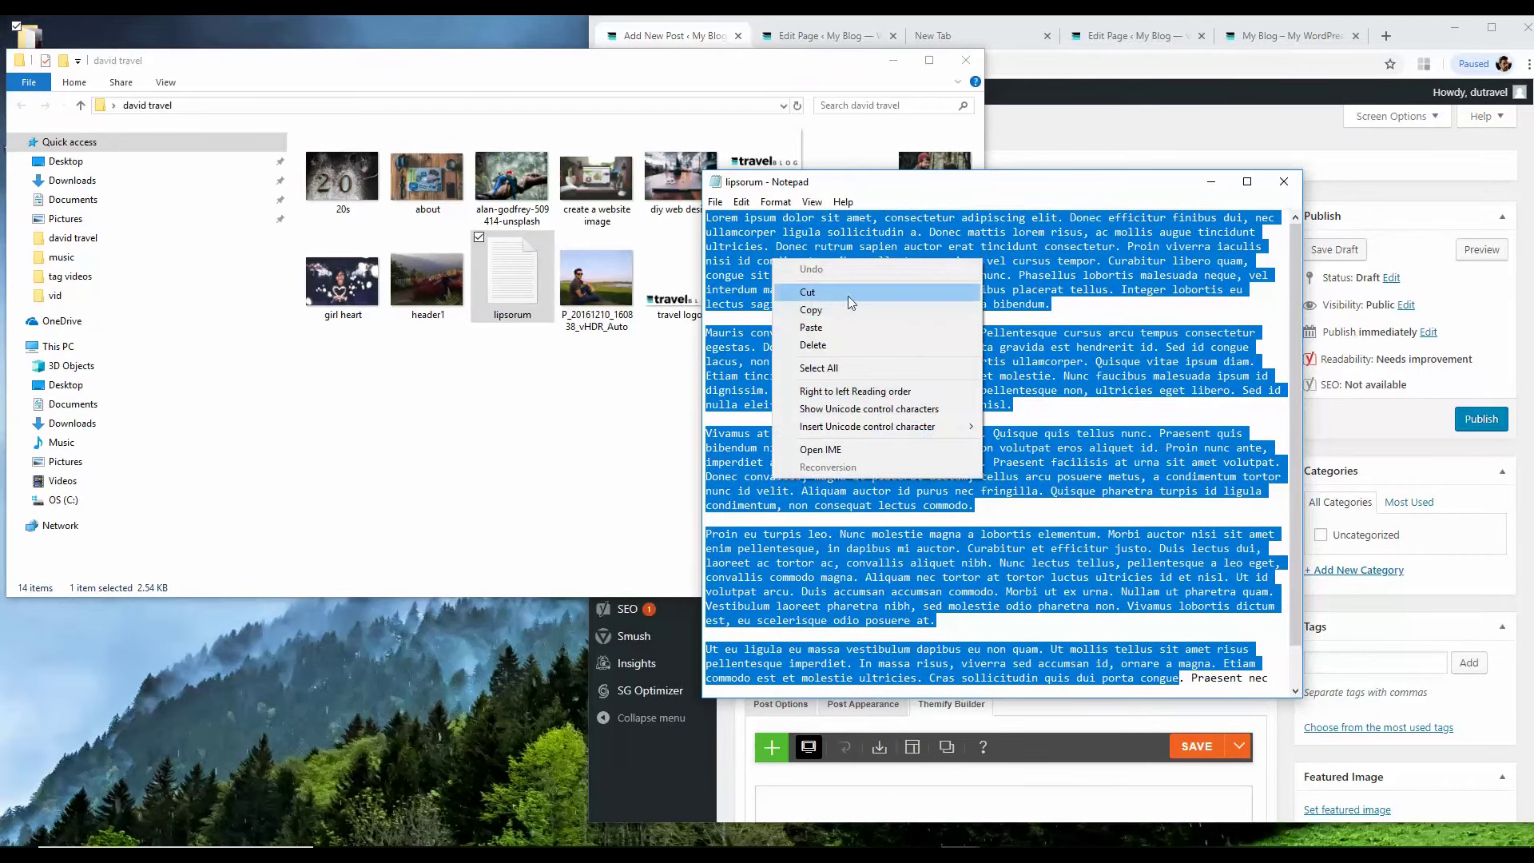
pyautogui.click(963, 298)
pyautogui.click(1211, 183)
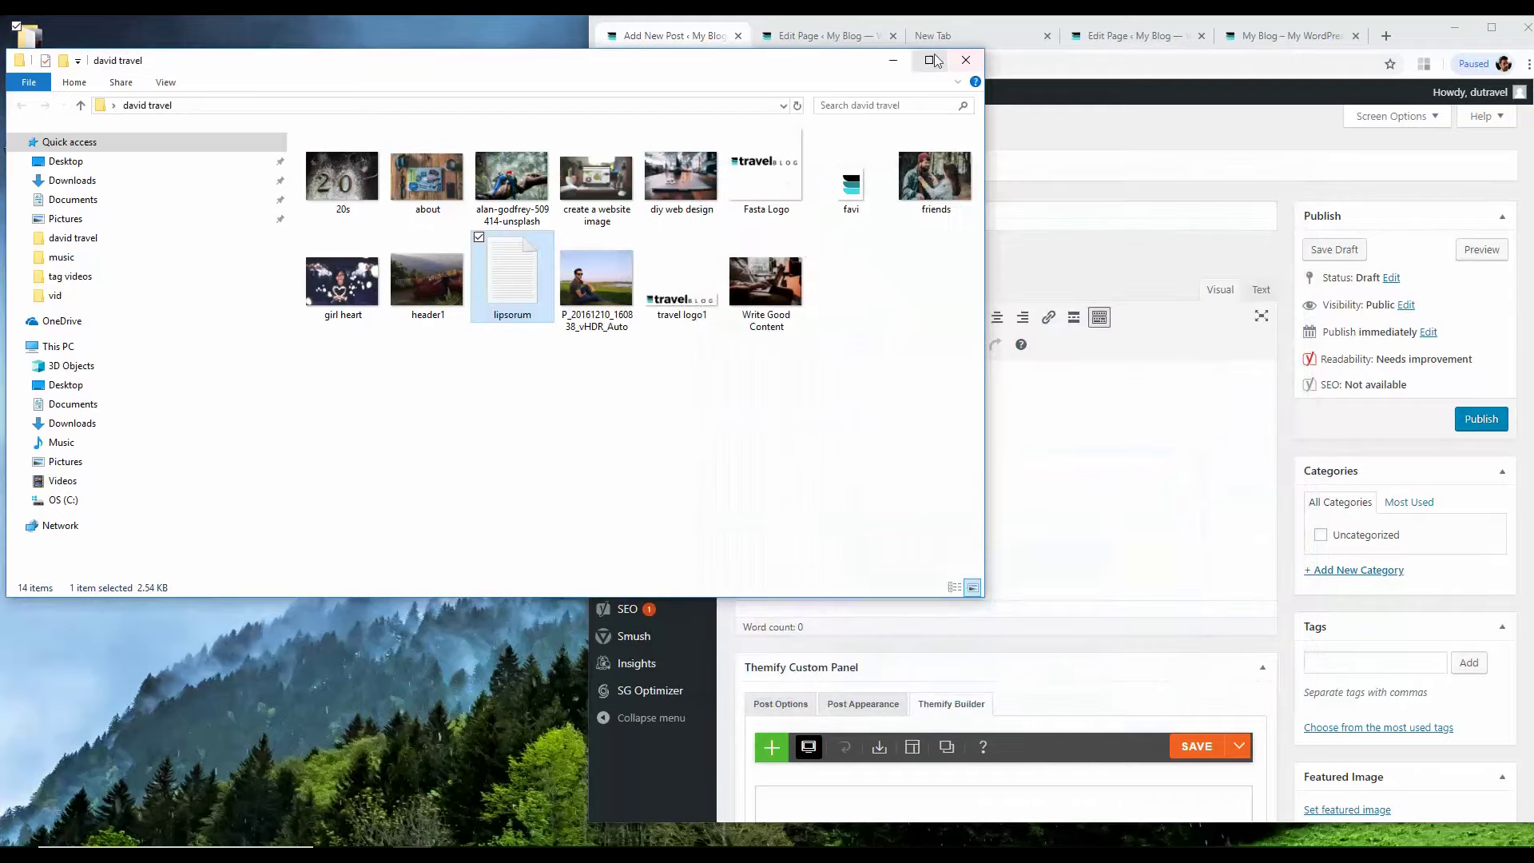
# Step: Paste the copied placeholder text into the new post's body and title the post "Travel To Thailand!"
pyautogui.click(893, 60)
pyautogui.click(818, 397)
pyautogui.rightClick(784, 391)
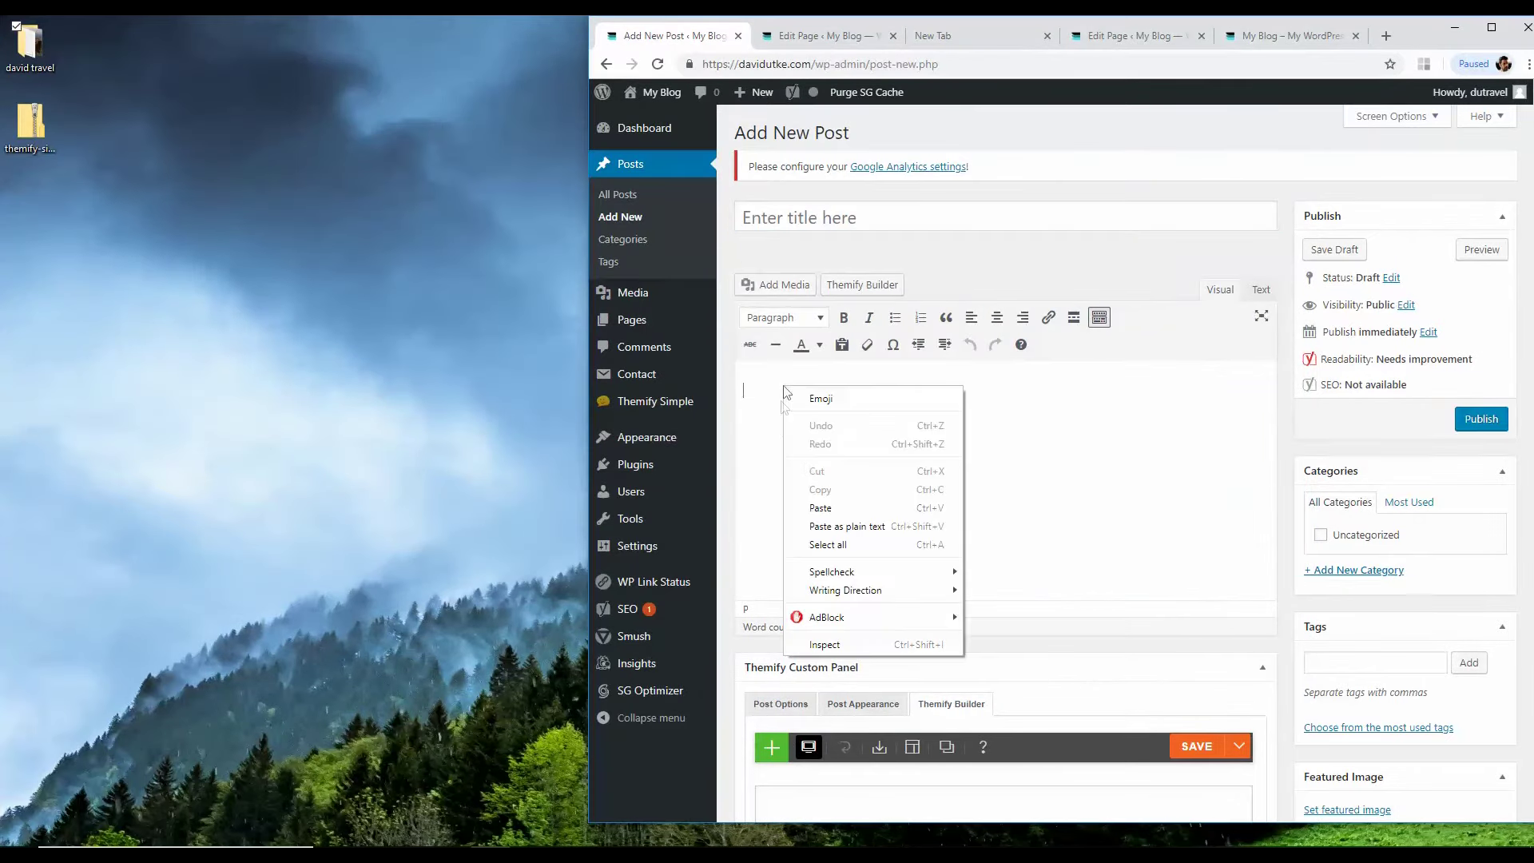
pyautogui.click(818, 508)
pyautogui.click(804, 217)
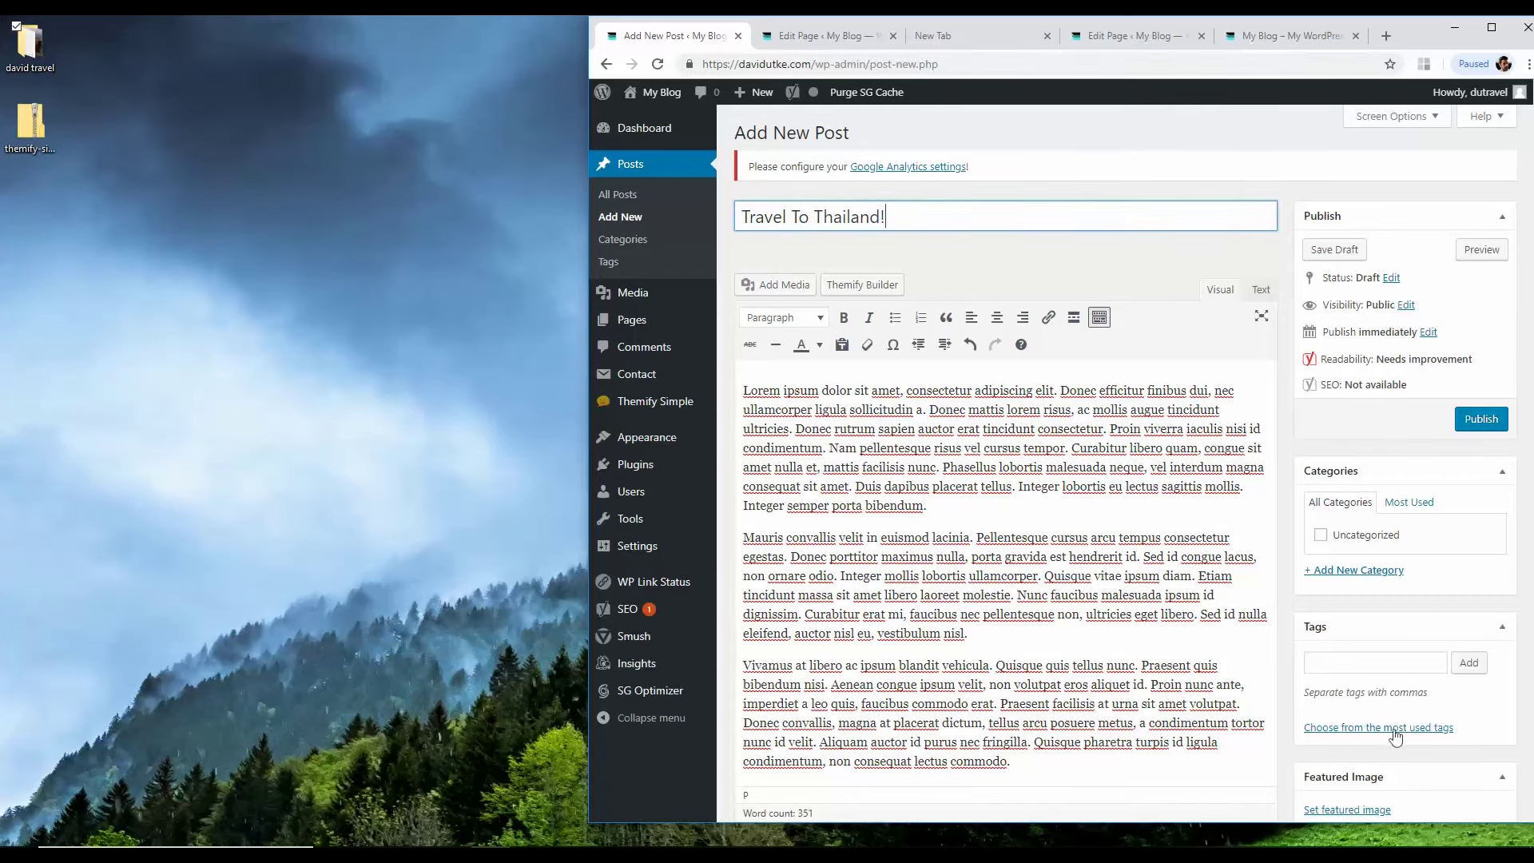
pyautogui.scroll(-3, 1312, 751)
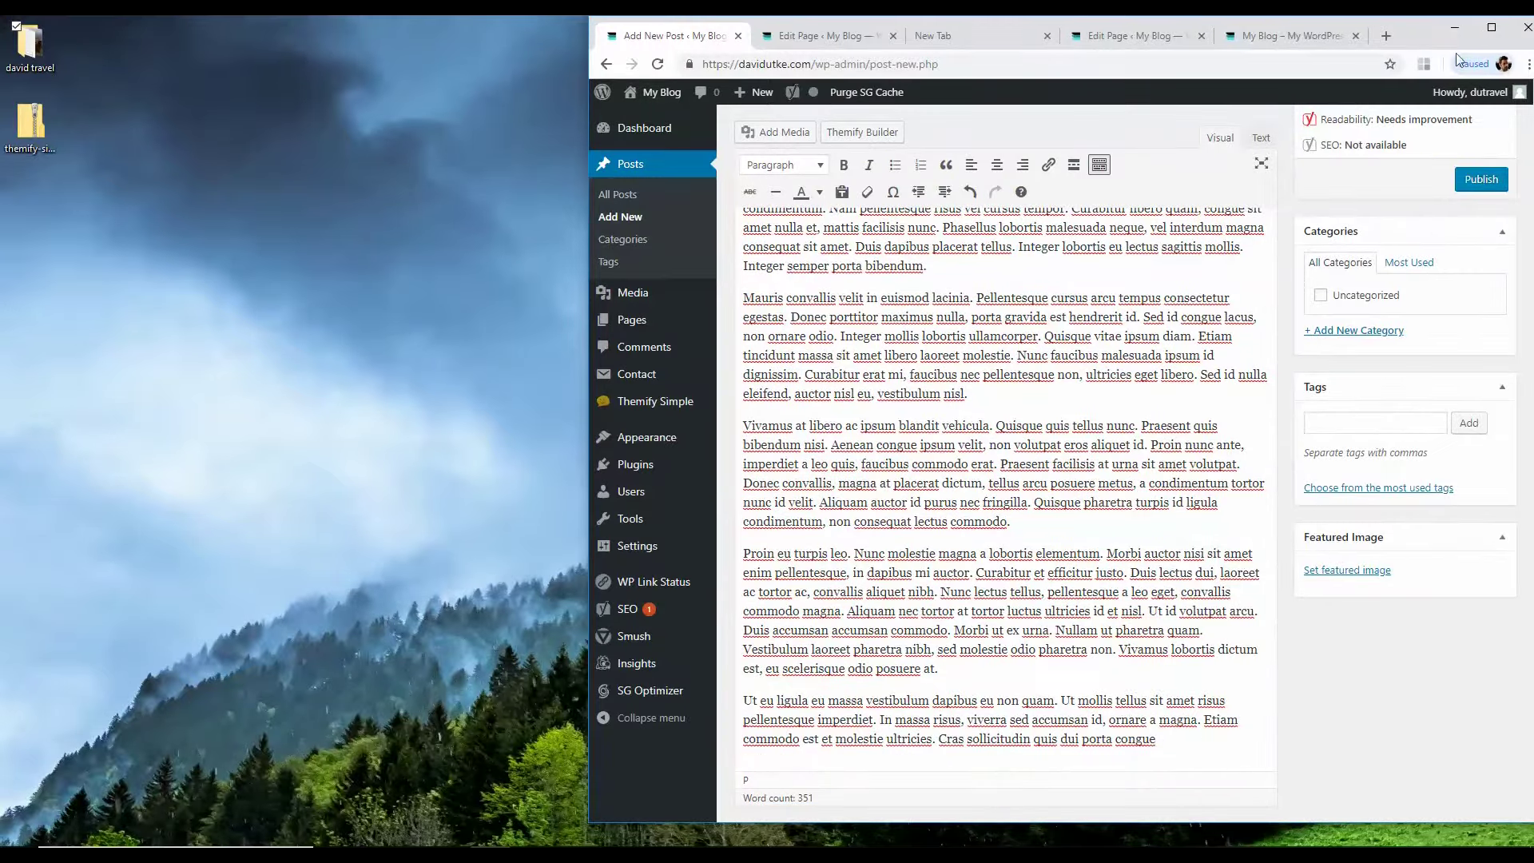
pyautogui.click(1479, 32)
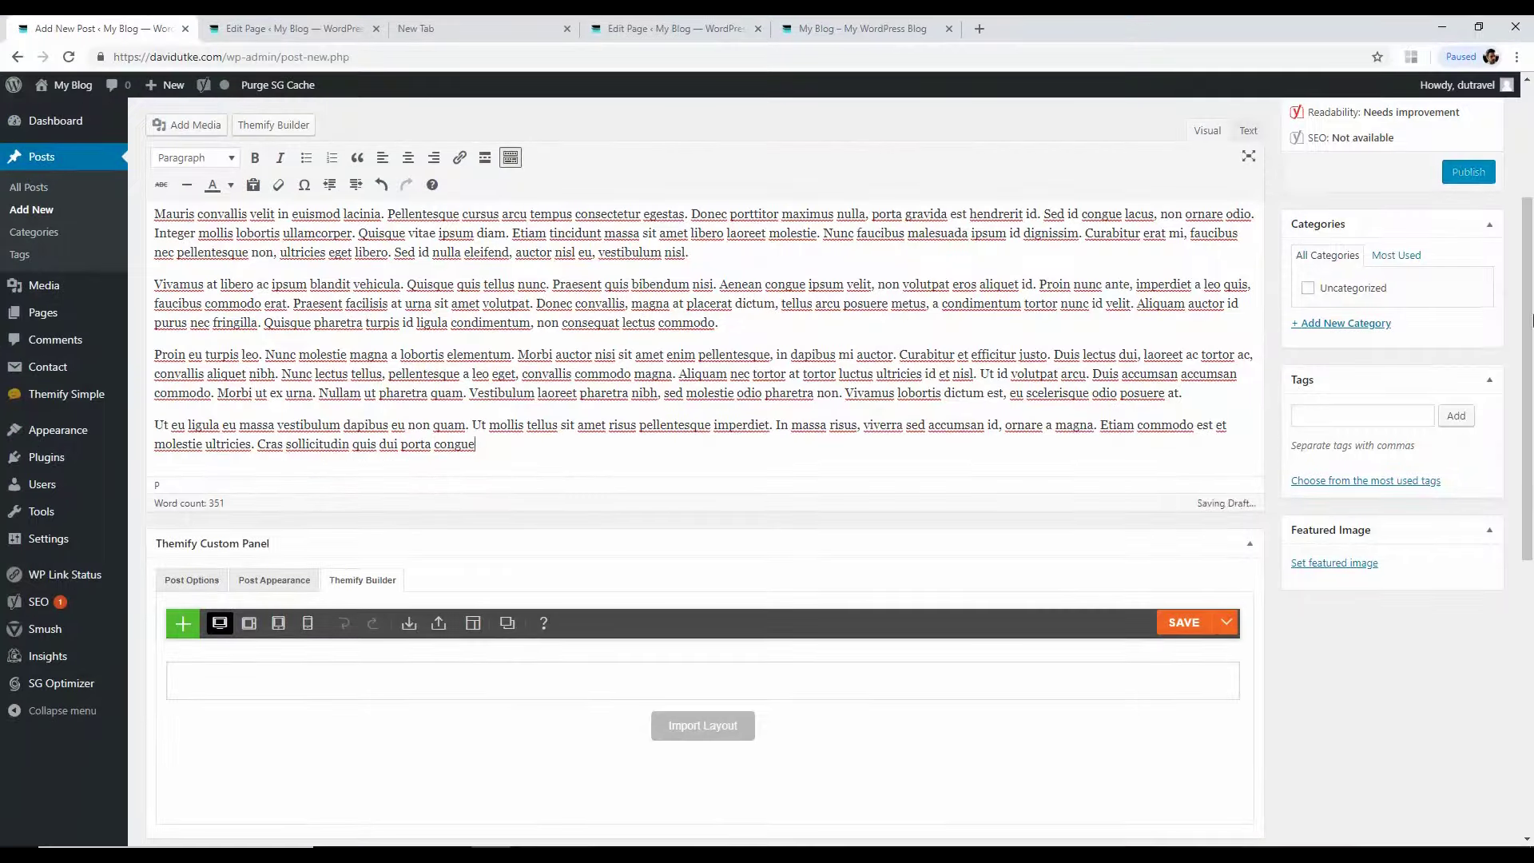
# Step: Open the post's Yoast SEO snippet for editing and clear all default variables from the SEO title
pyautogui.scroll(3, 1532, 182)
pyautogui.moveTo(1532, 182); pyautogui.dragTo(1518, 582)
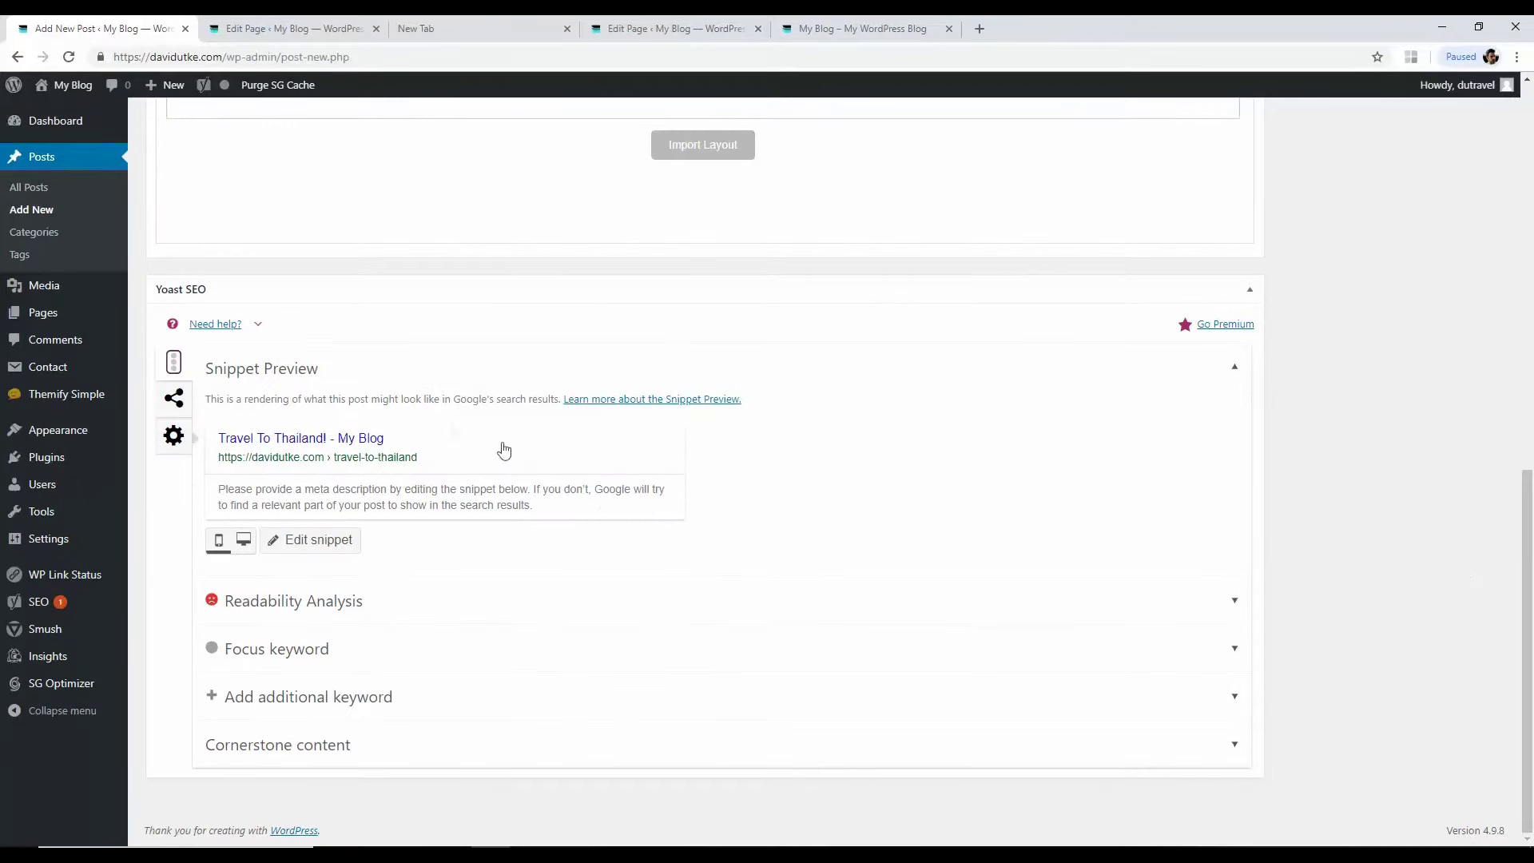
pyautogui.click(304, 546)
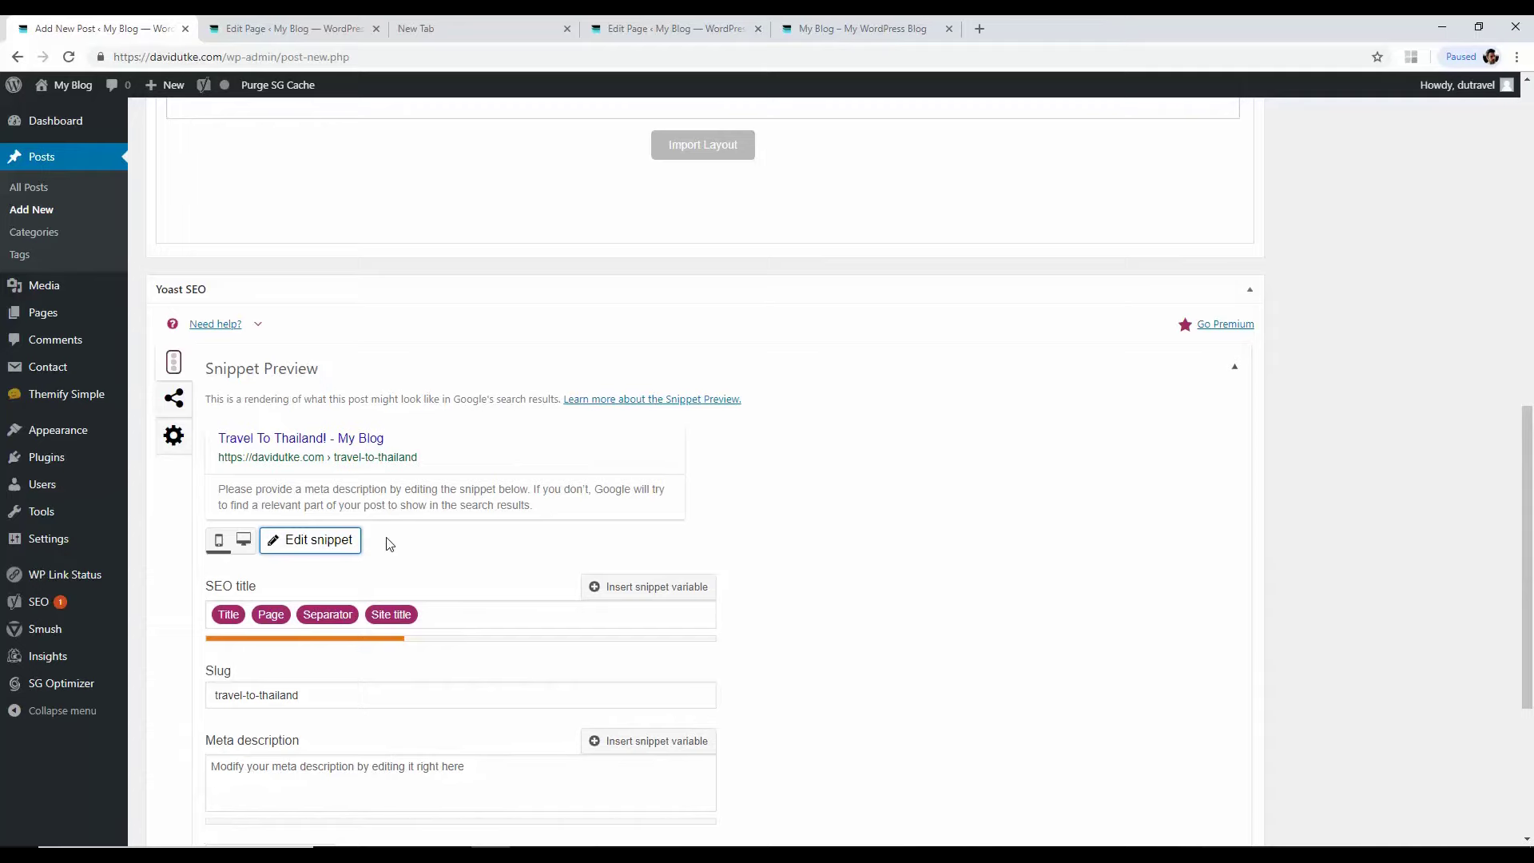
pyautogui.click(429, 612)
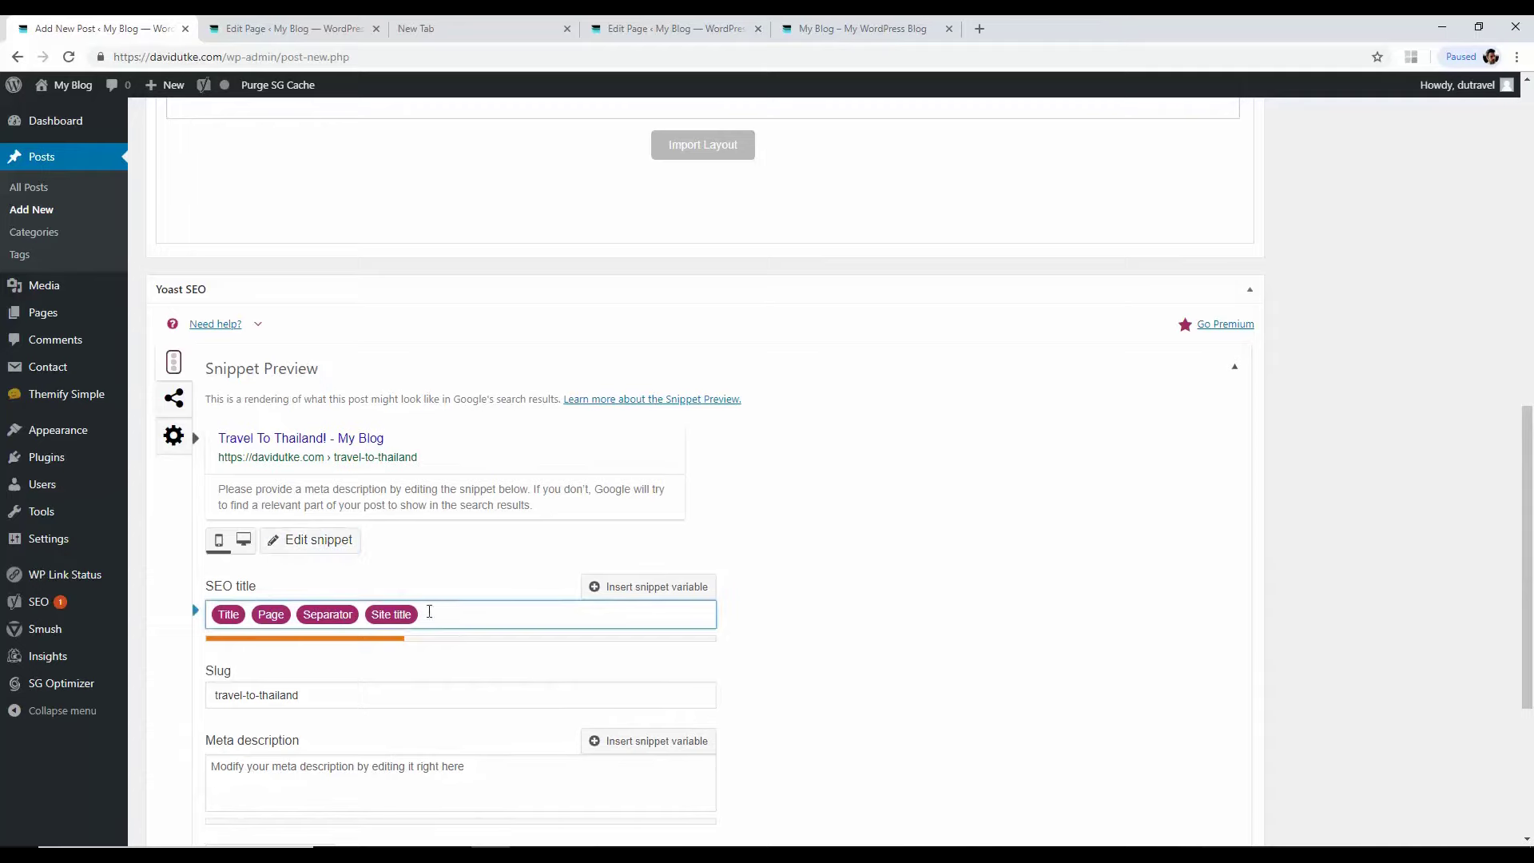
pyautogui.press('BackSpace')
pyautogui.press('BackSpace')
pyautogui.press('BackSpace')
pyautogui.press('BackSpace')
pyautogui.press('BackSpace')
pyautogui.press('BackSpace')
pyautogui.press('BackSpace')
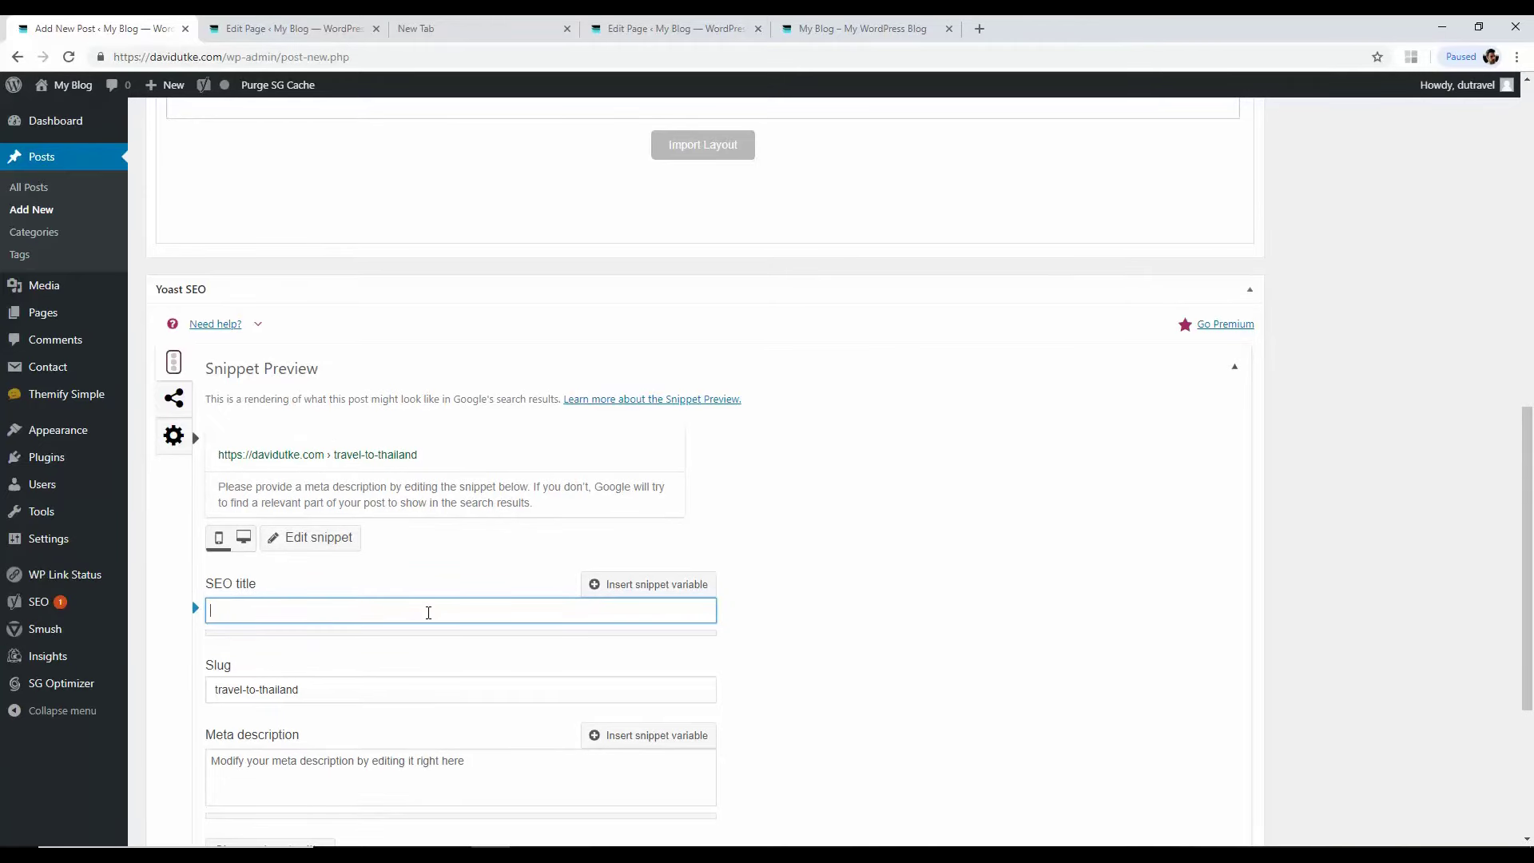
# Step: Set the snippet's SEO title to "Travel To Thailand - 5 Things To See and Do |" followed by the site's domain name
pyautogui.moveTo(1524, 639); pyautogui.dragTo(1528, 528)
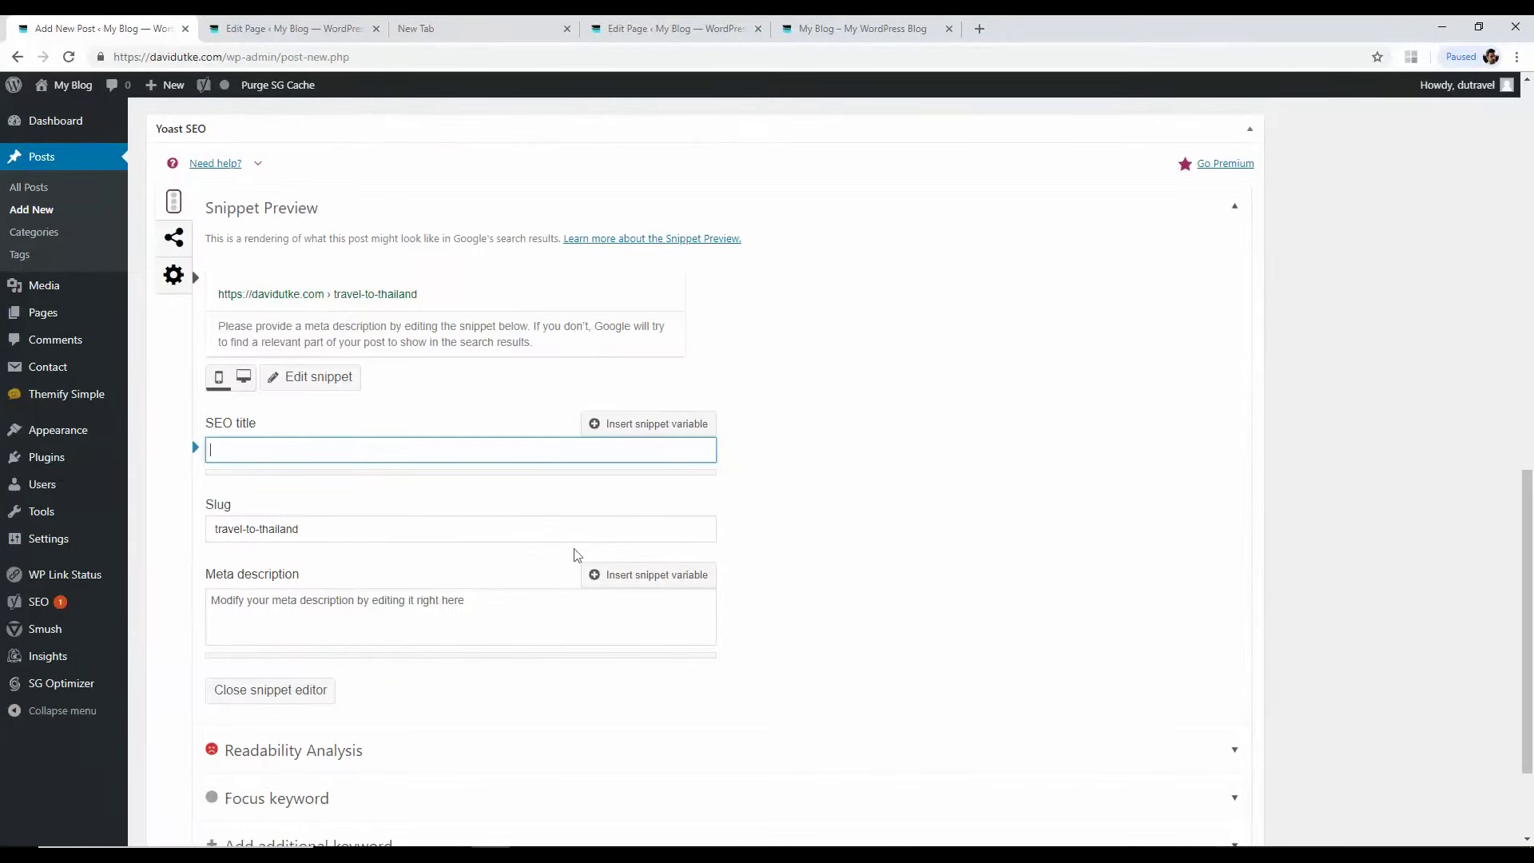
pyautogui.write('T')
pyautogui.press('BackSpace')
pyautogui.write('Travel')
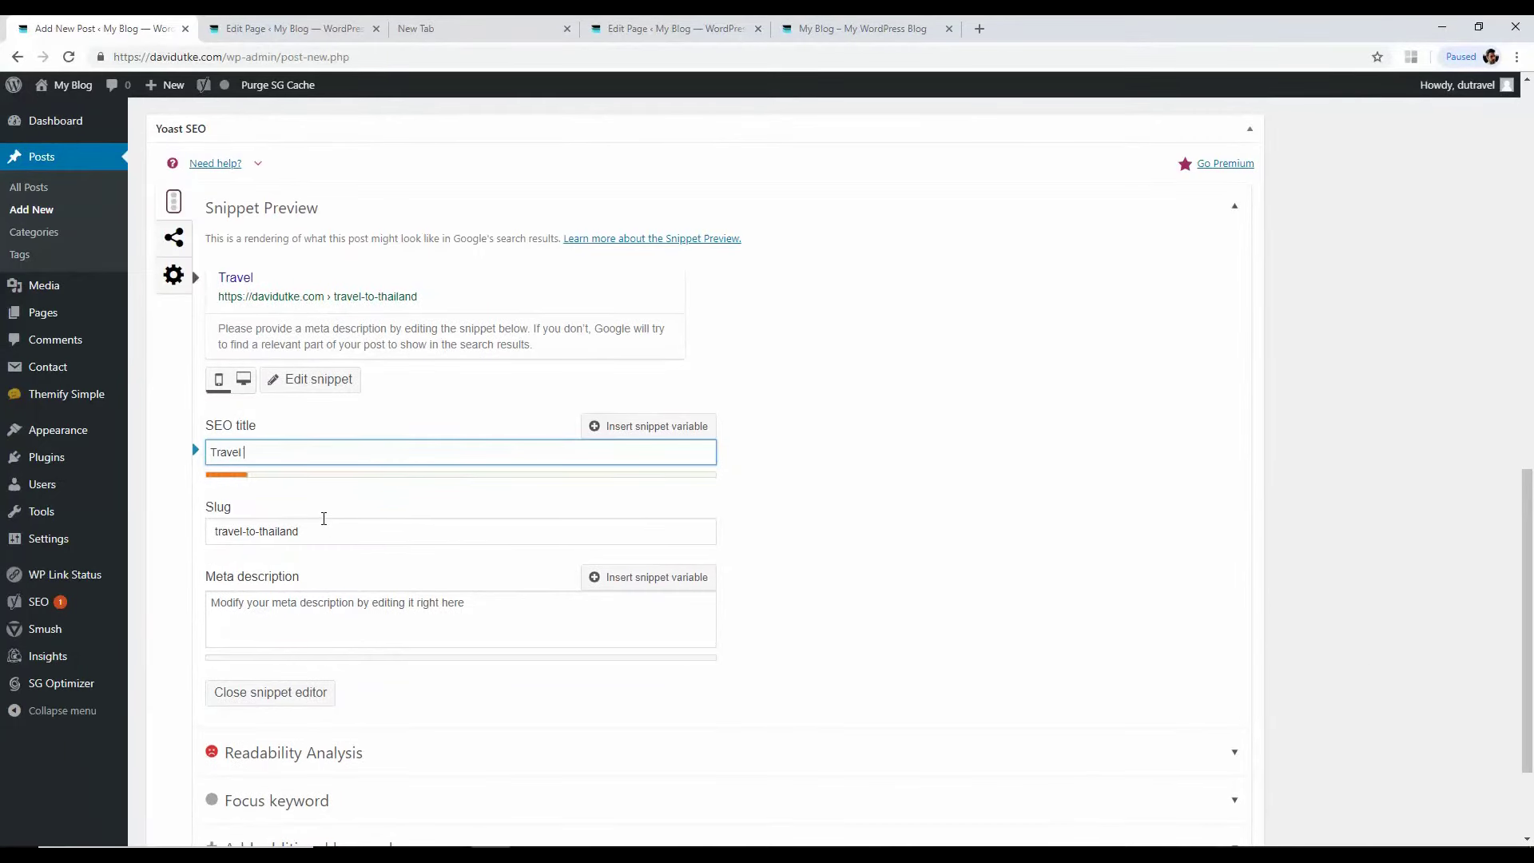
pyautogui.write(' To Thailand - 5')
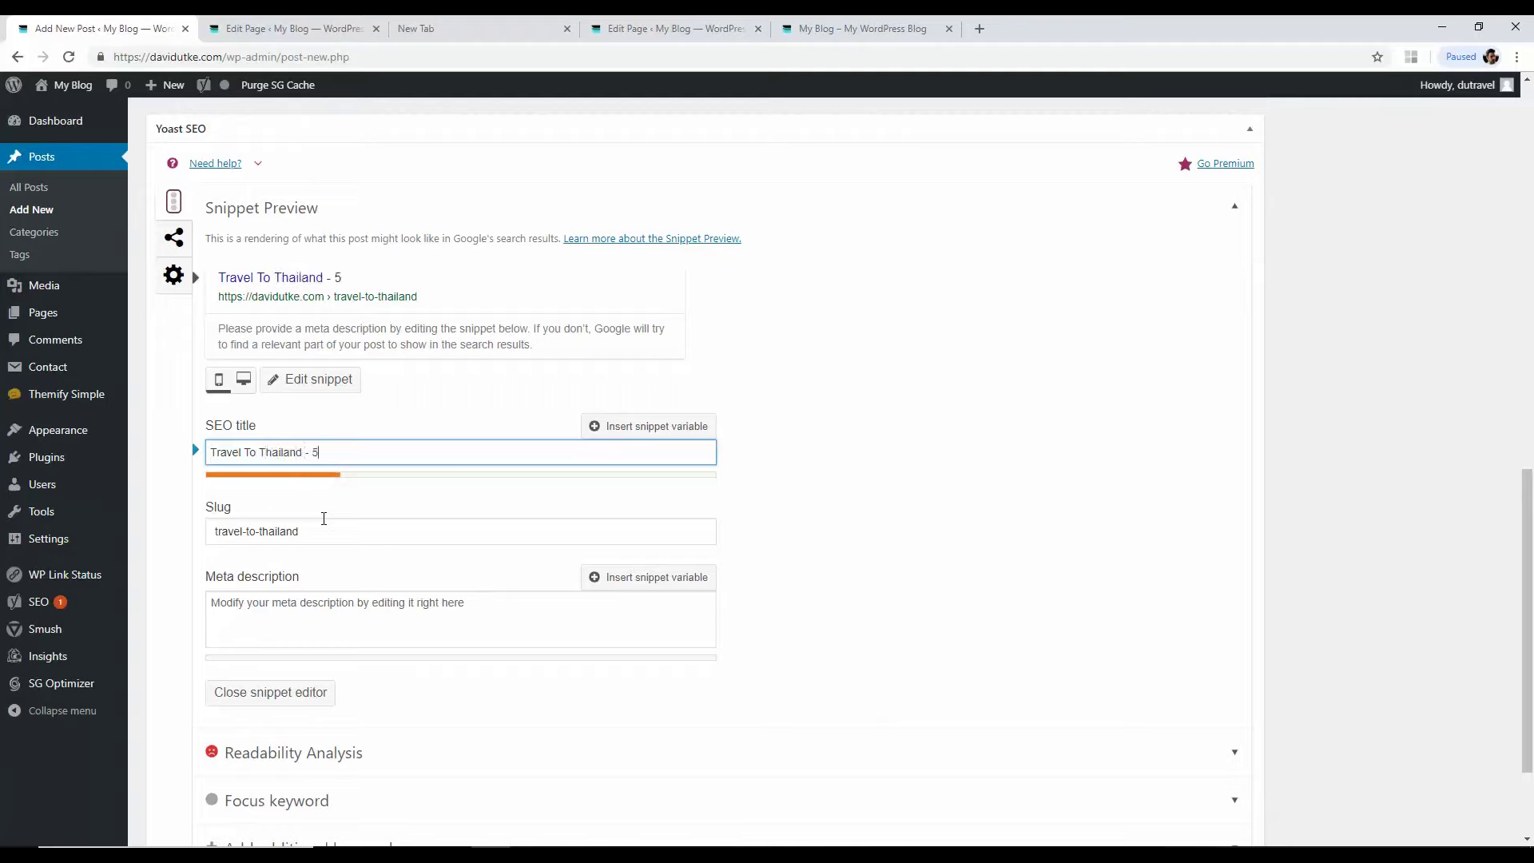
pyautogui.write(' Things To See and Do |')
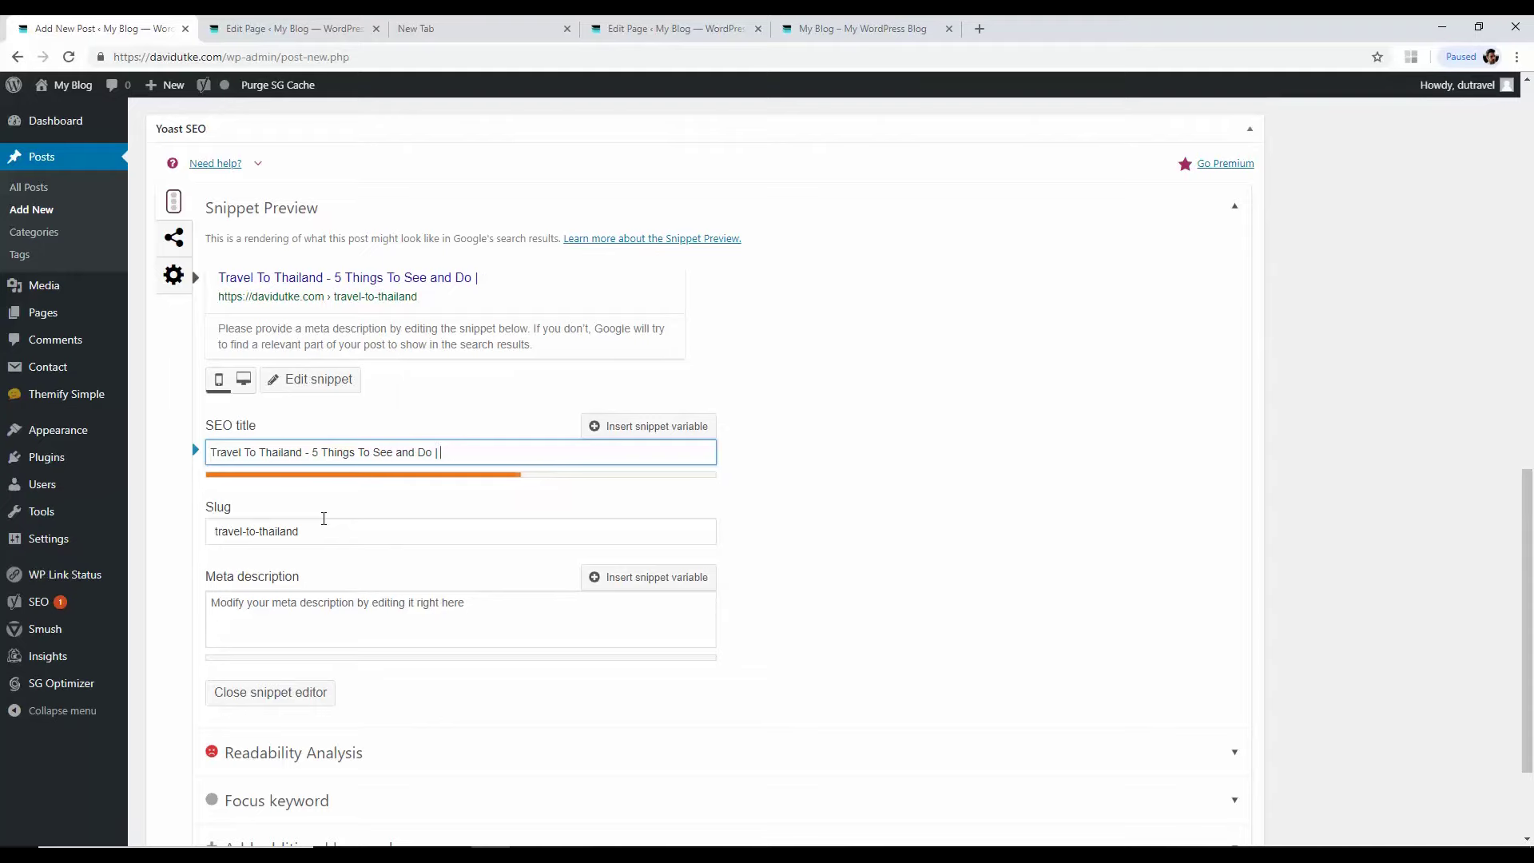
pyautogui.write('avidUtke.com')
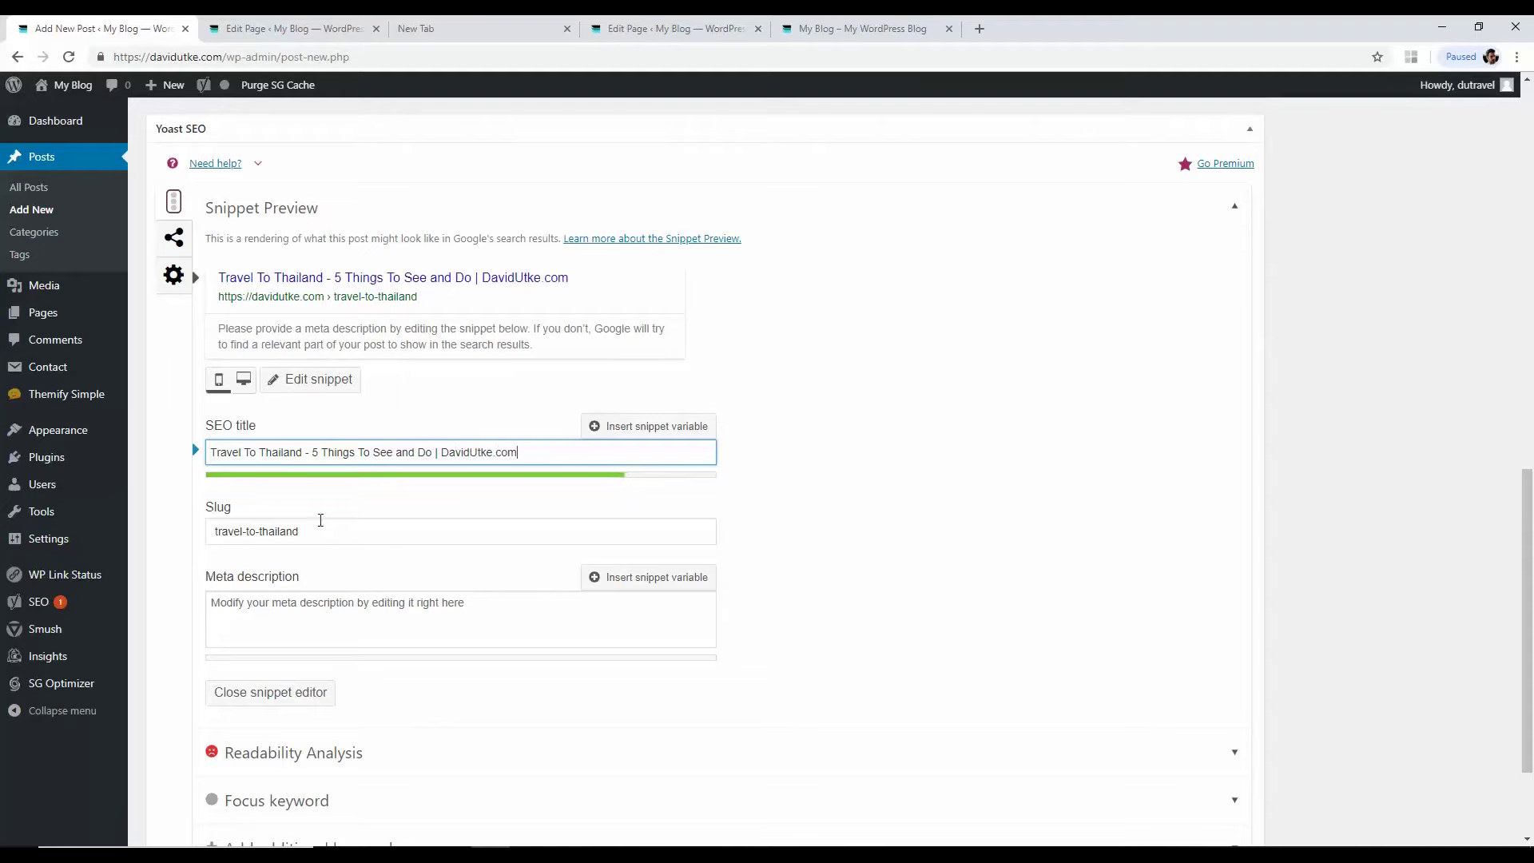
pyautogui.click(346, 527)
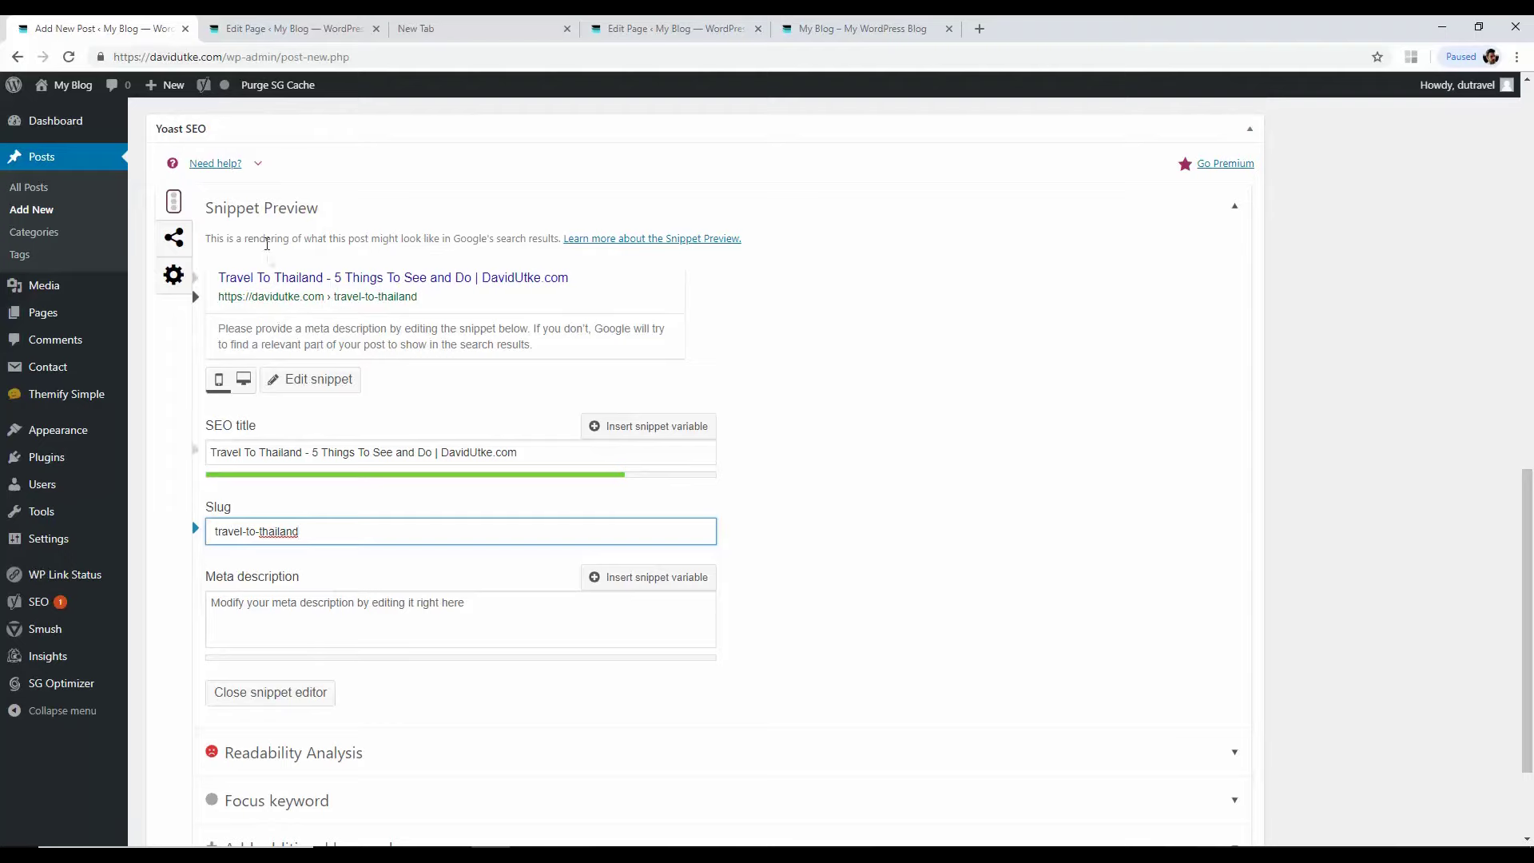
pyautogui.click(297, 613)
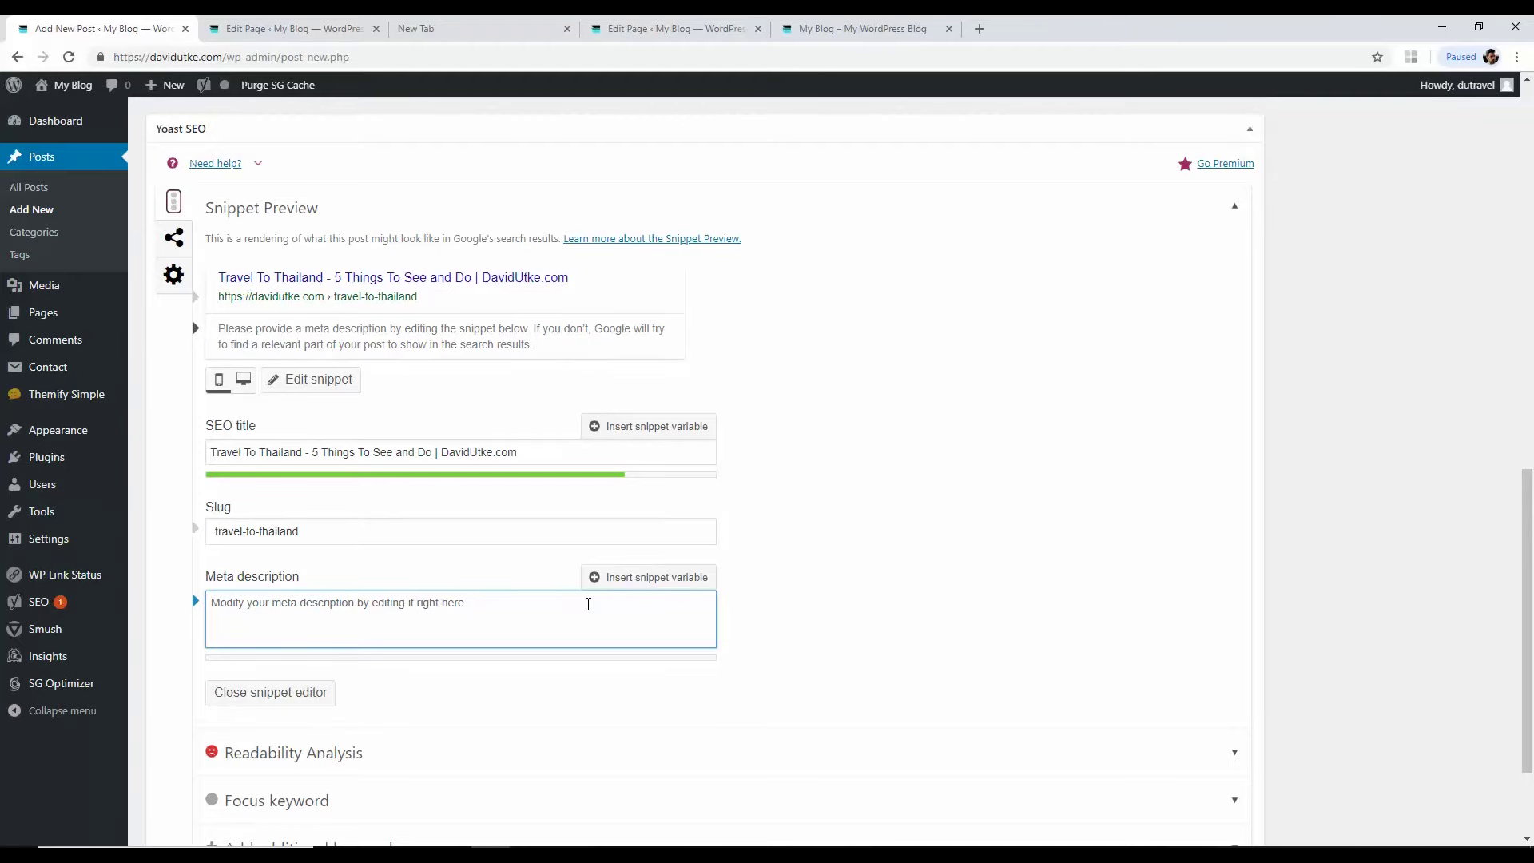
# Step: Start choosing the post's featured image and upload the friends picture from the desktop's travel folder to the media library
pyautogui.moveTo(1528, 638); pyautogui.dragTo(1531, 249)
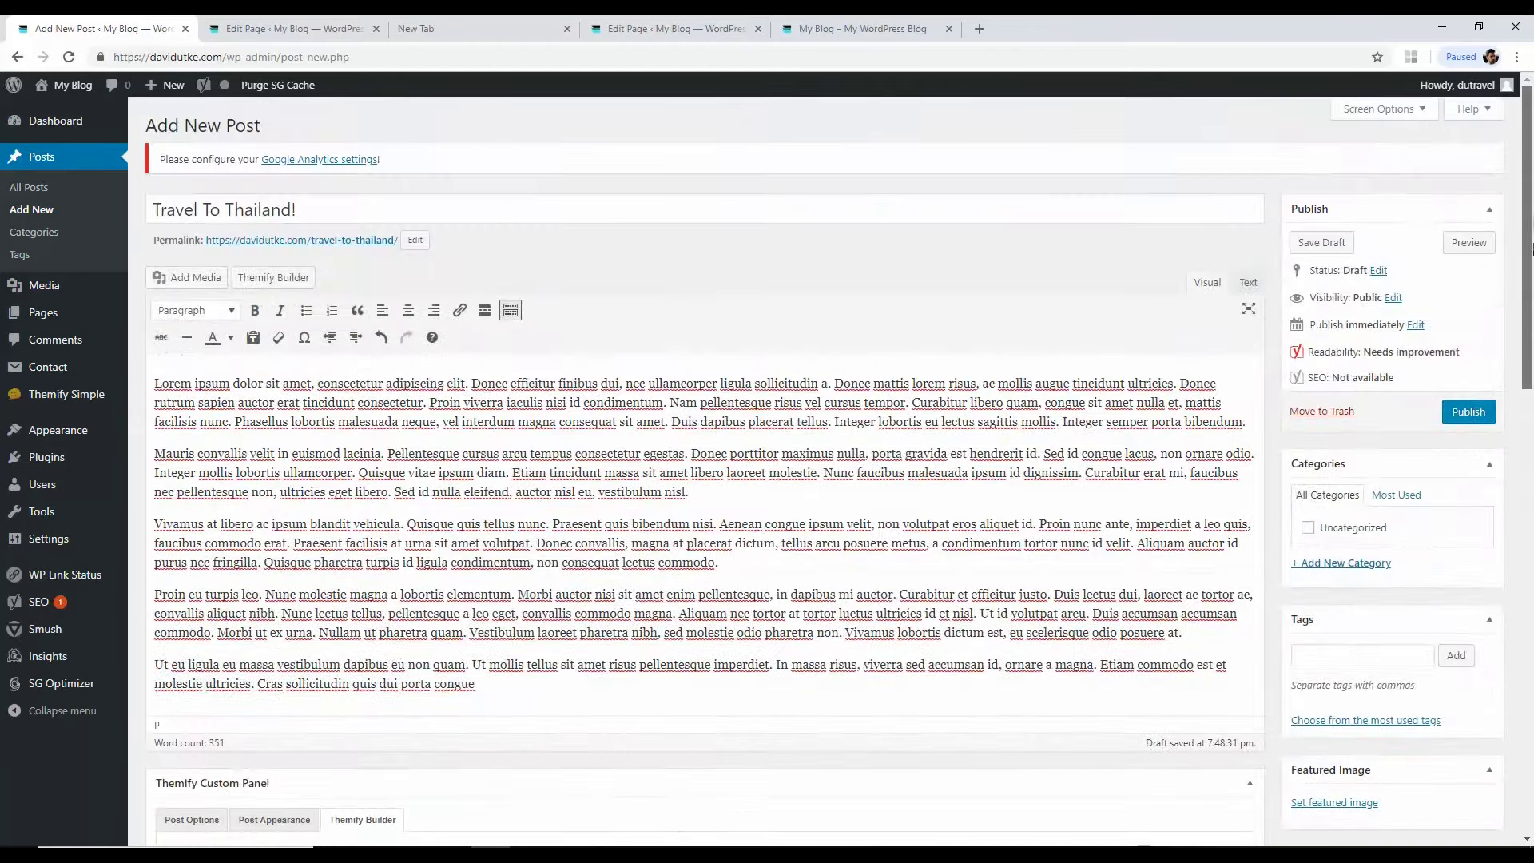
pyautogui.scroll(-3, 1350, 655)
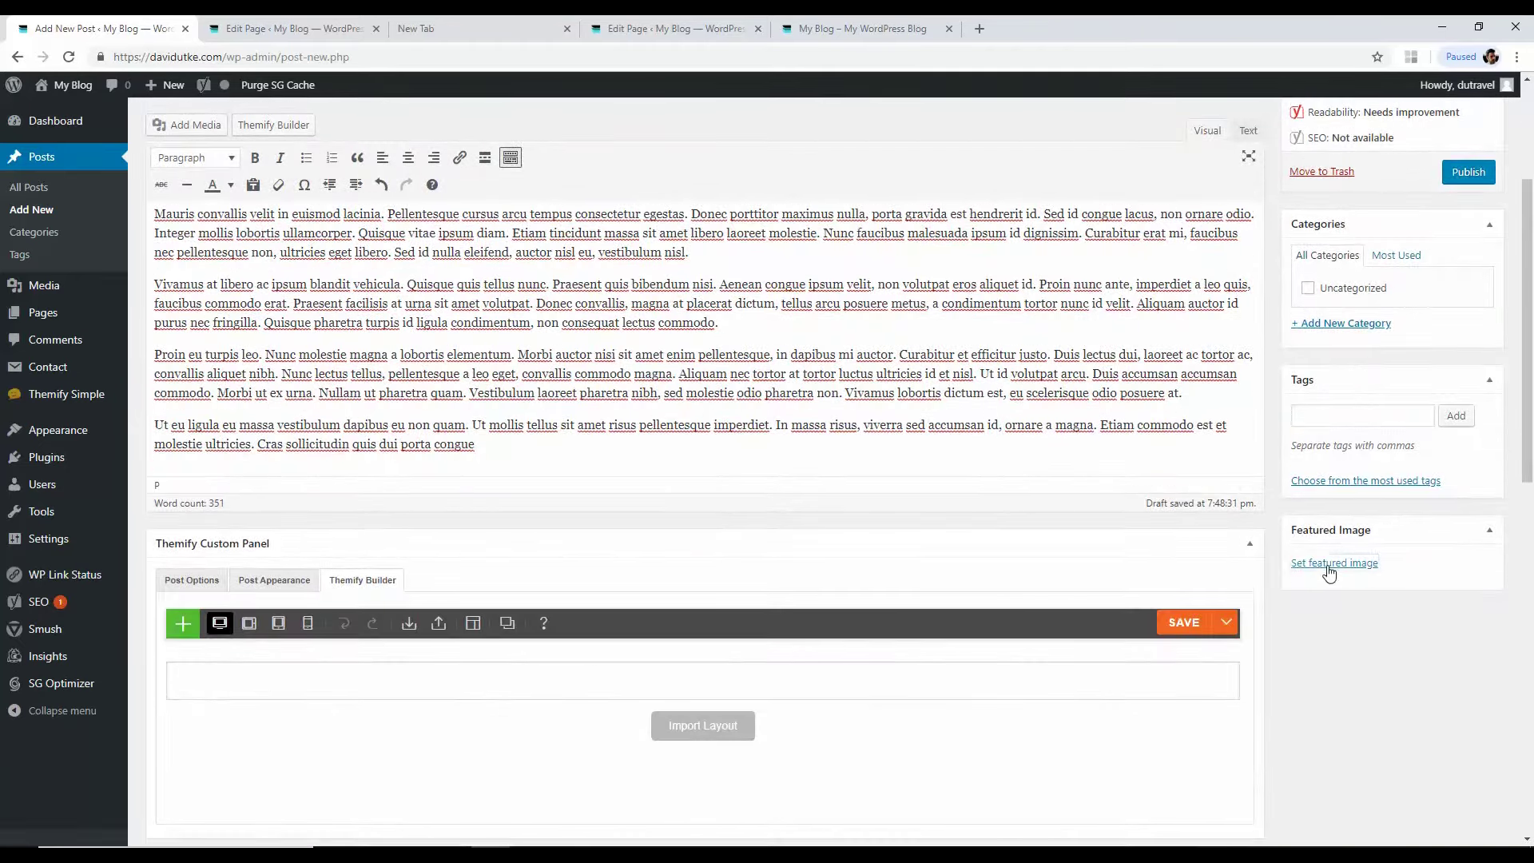
pyautogui.click(1329, 564)
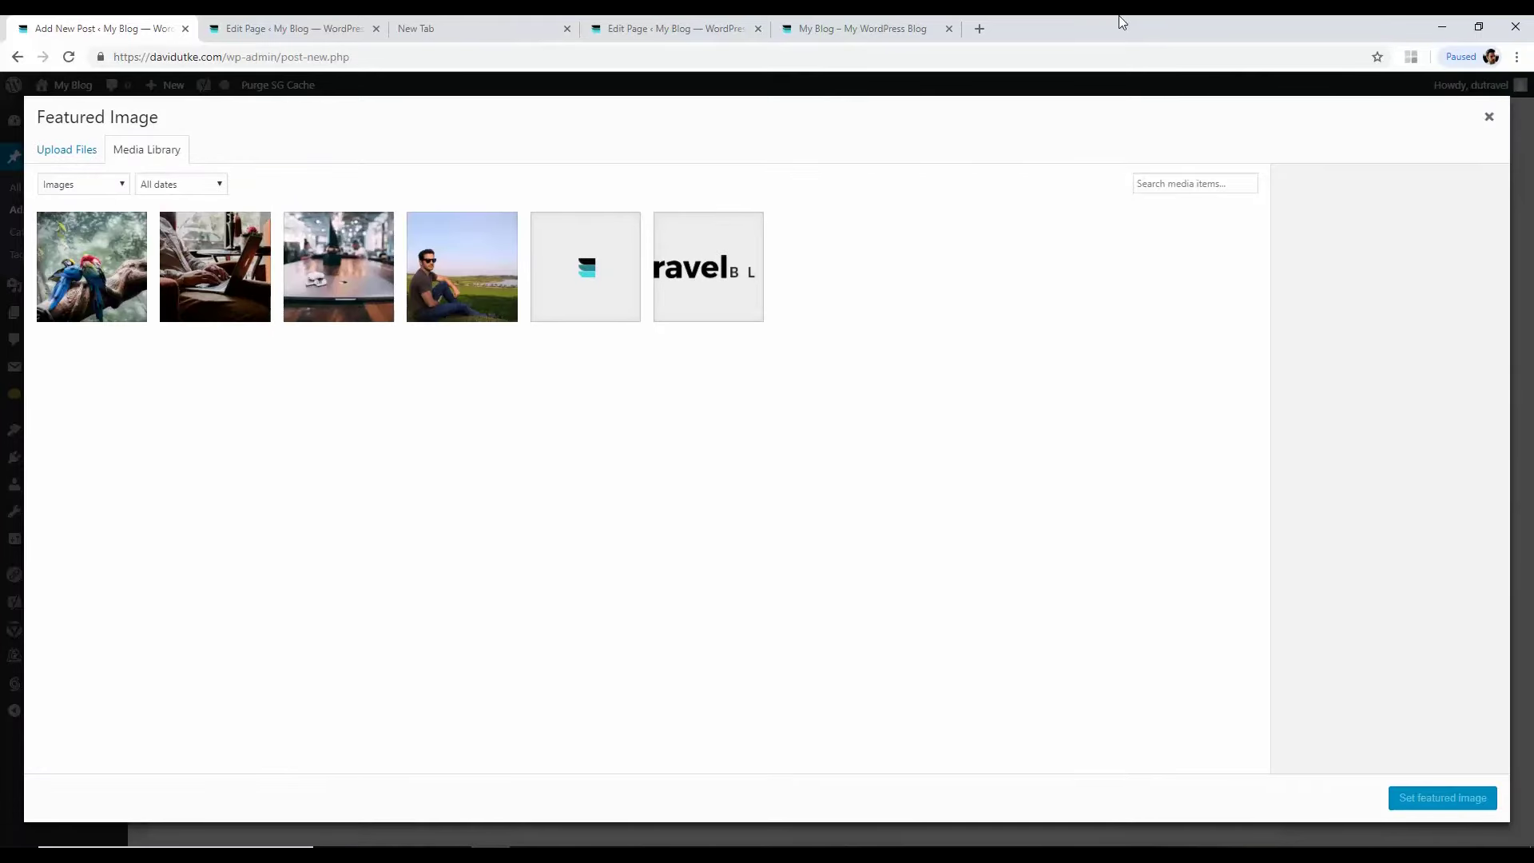
pyautogui.doubleClick(1118, 16)
pyautogui.doubleClick(24, 39)
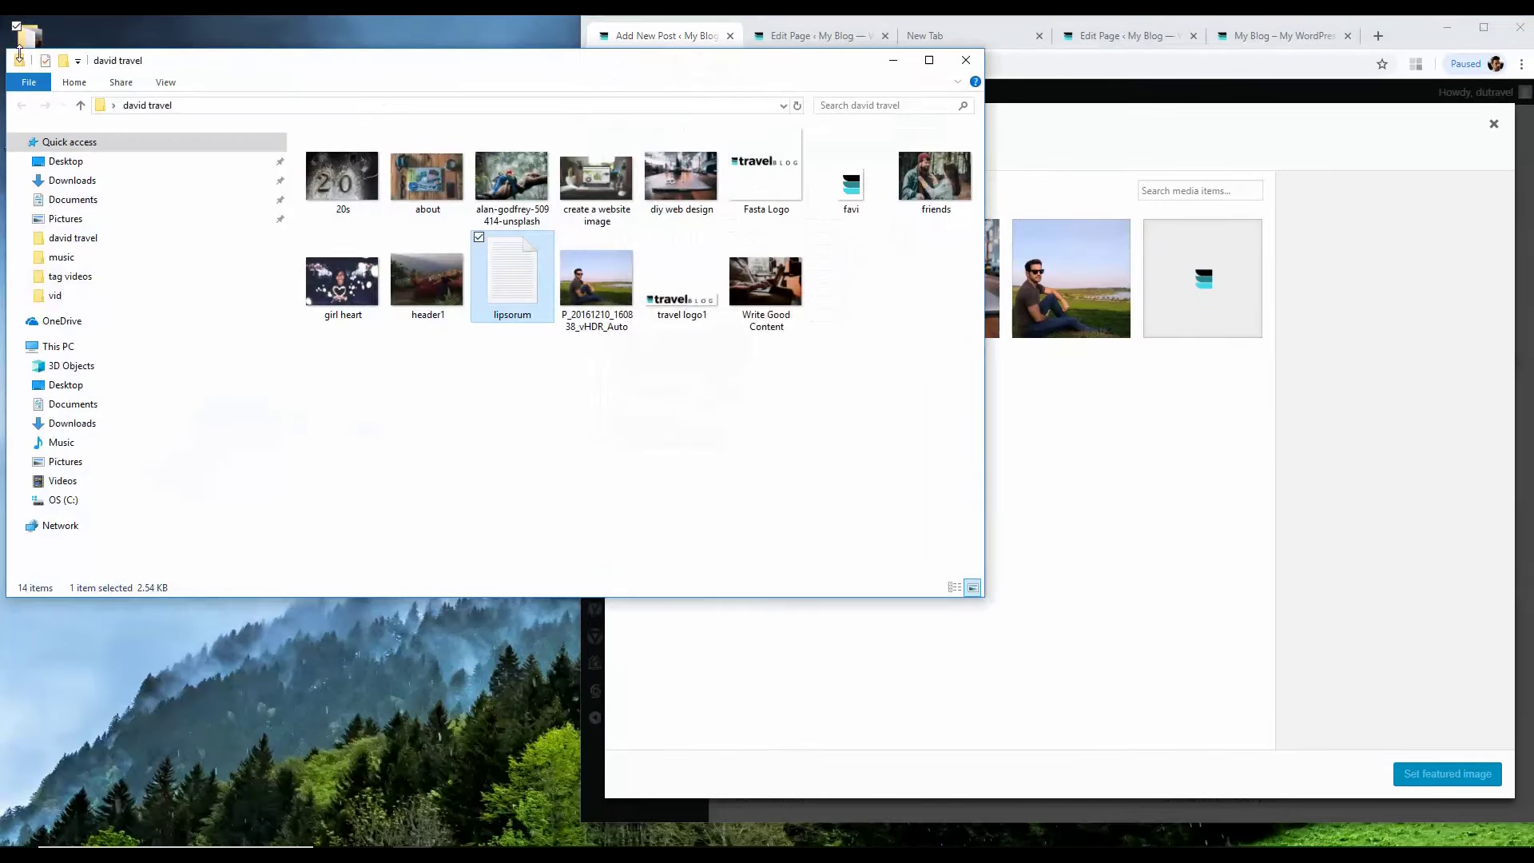
pyautogui.moveTo(478, 82); pyautogui.dragTo(395, 76)
pyautogui.click(362, 177)
pyautogui.click(277, 175)
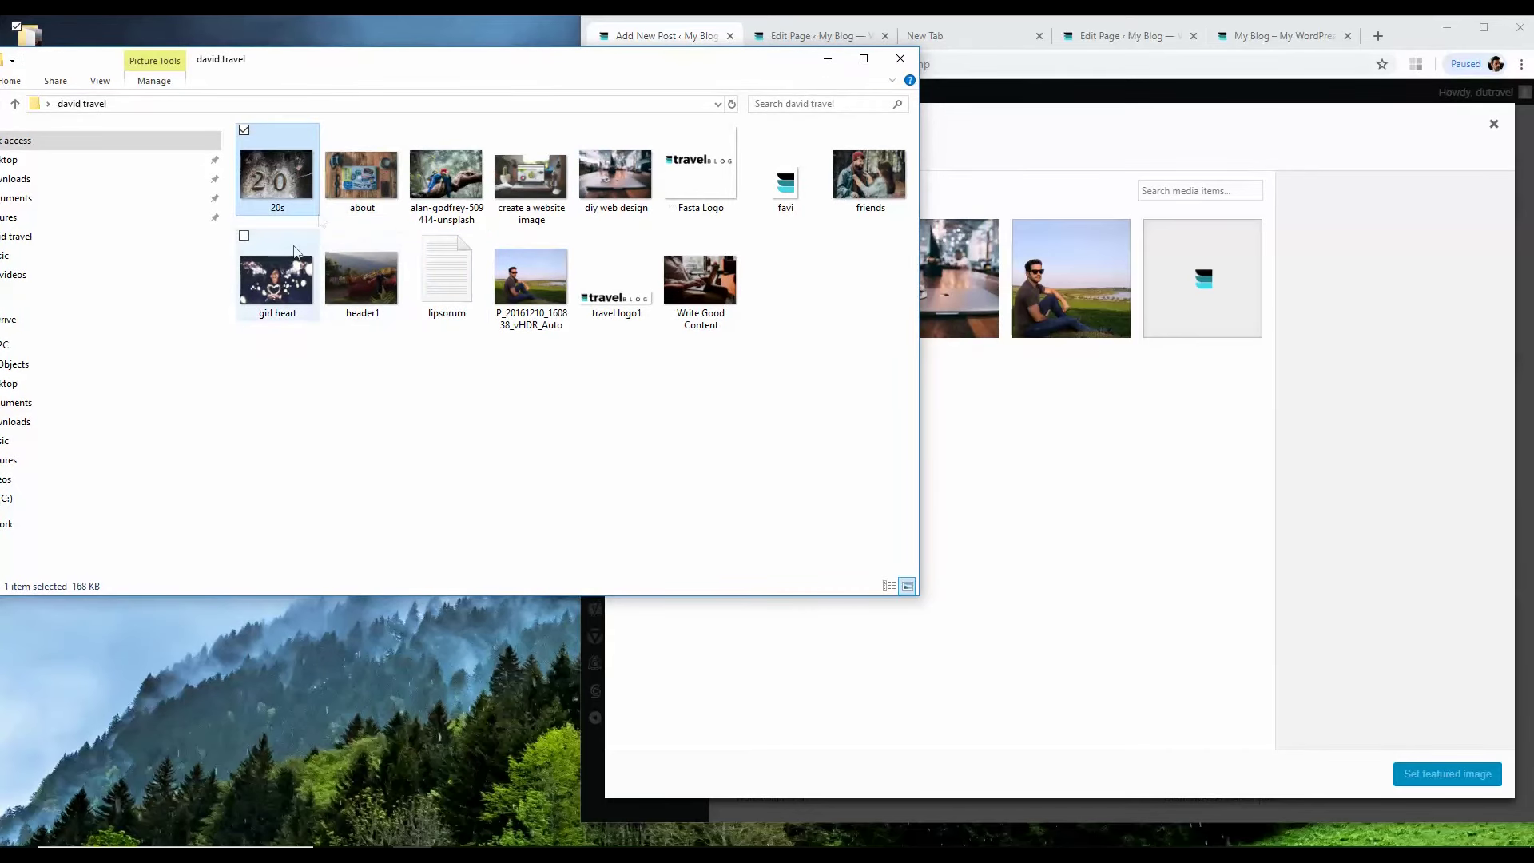
pyautogui.moveTo(869, 171); pyautogui.dragTo(1010, 444)
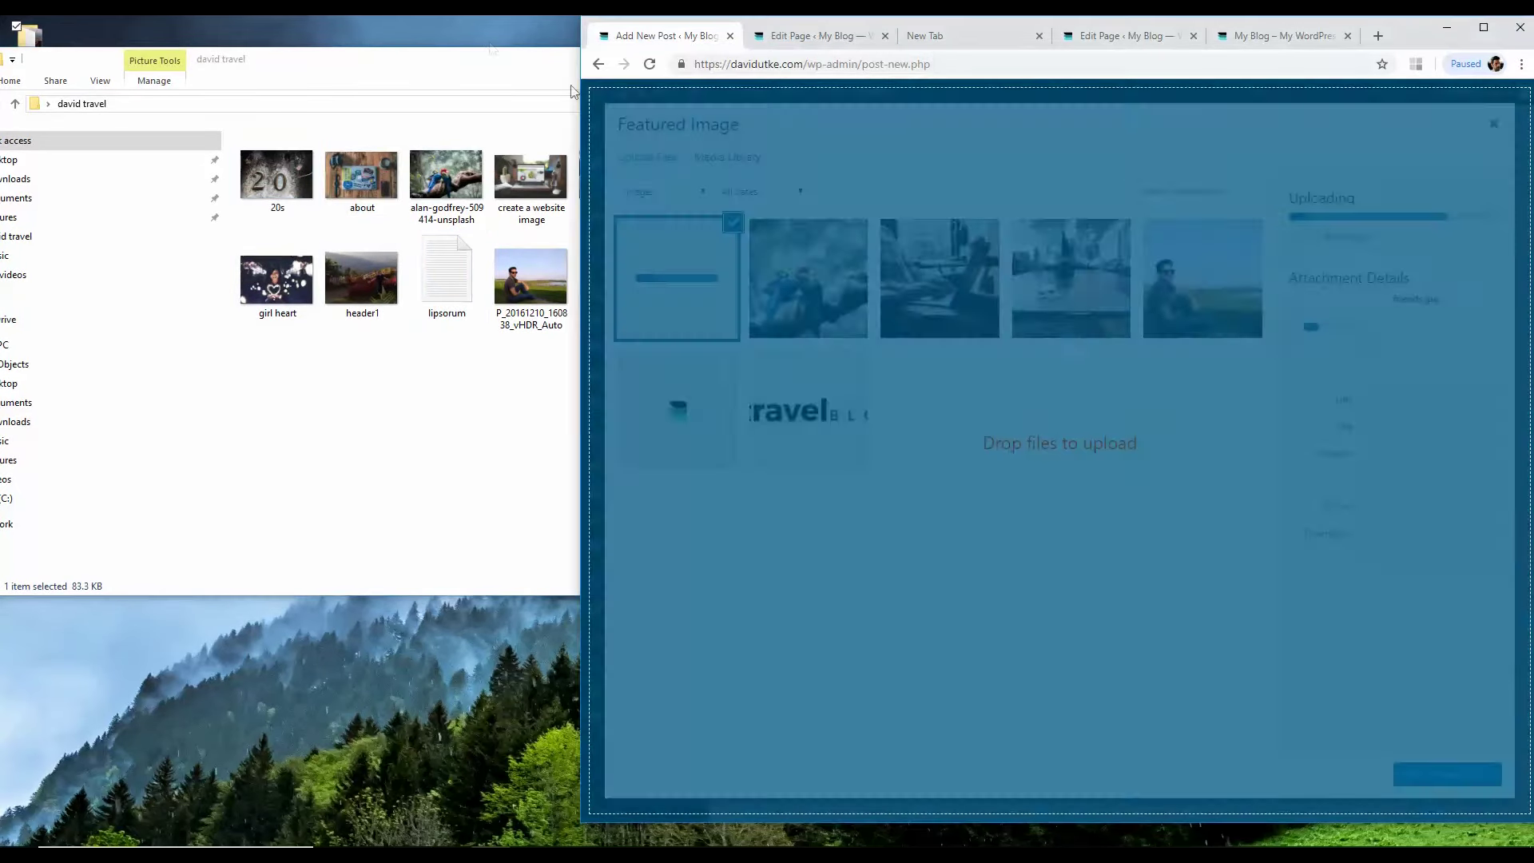
# Step: Close the picture folder, restore the browser to full size and set the uploaded friends picture as the post's featured image
pyautogui.click(572, 90)
pyautogui.click(785, 58)
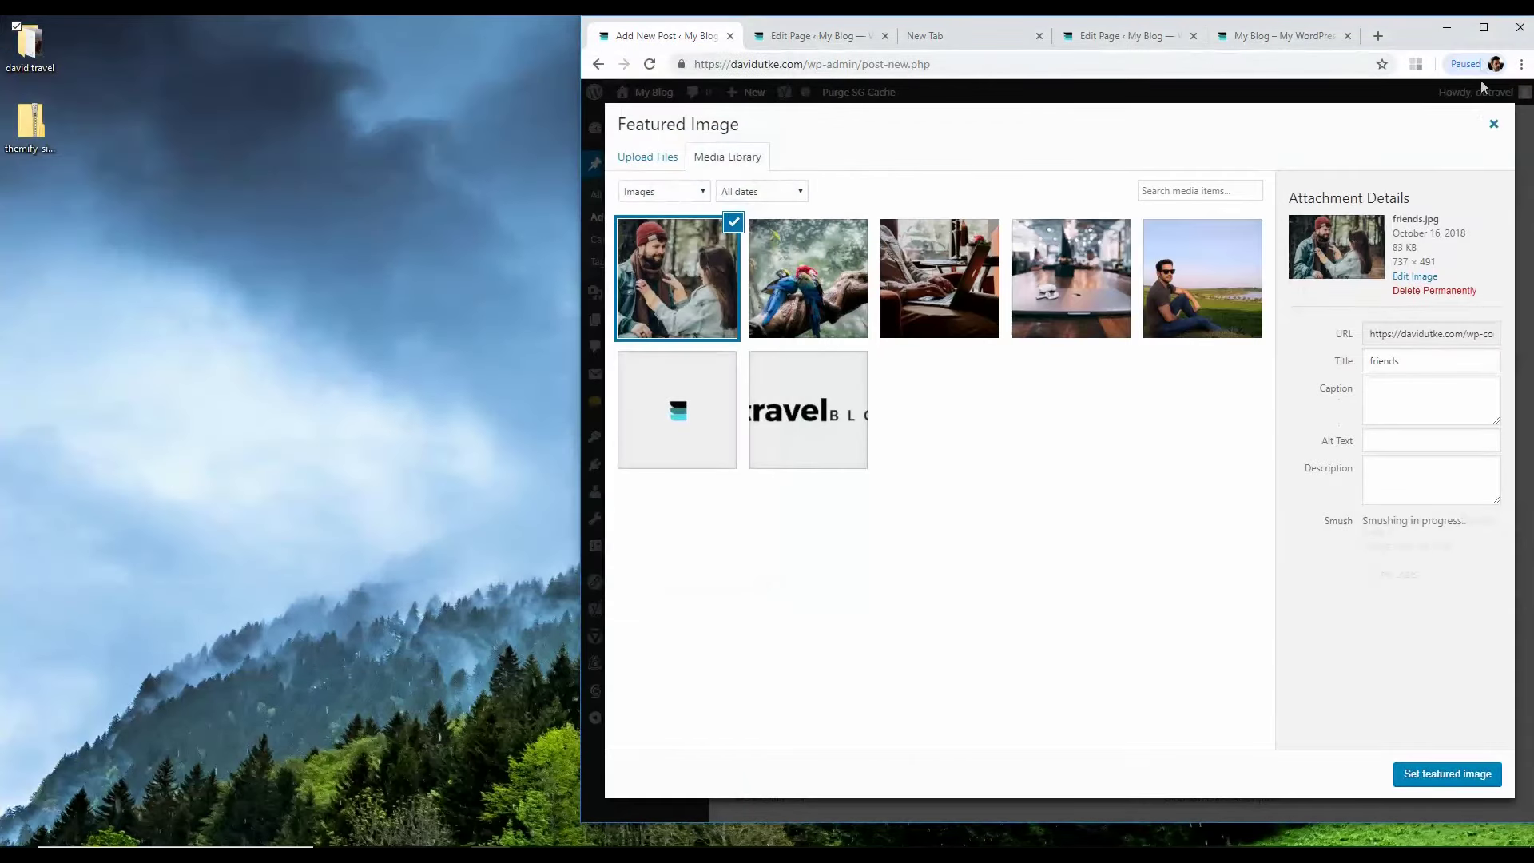
pyautogui.click(1484, 27)
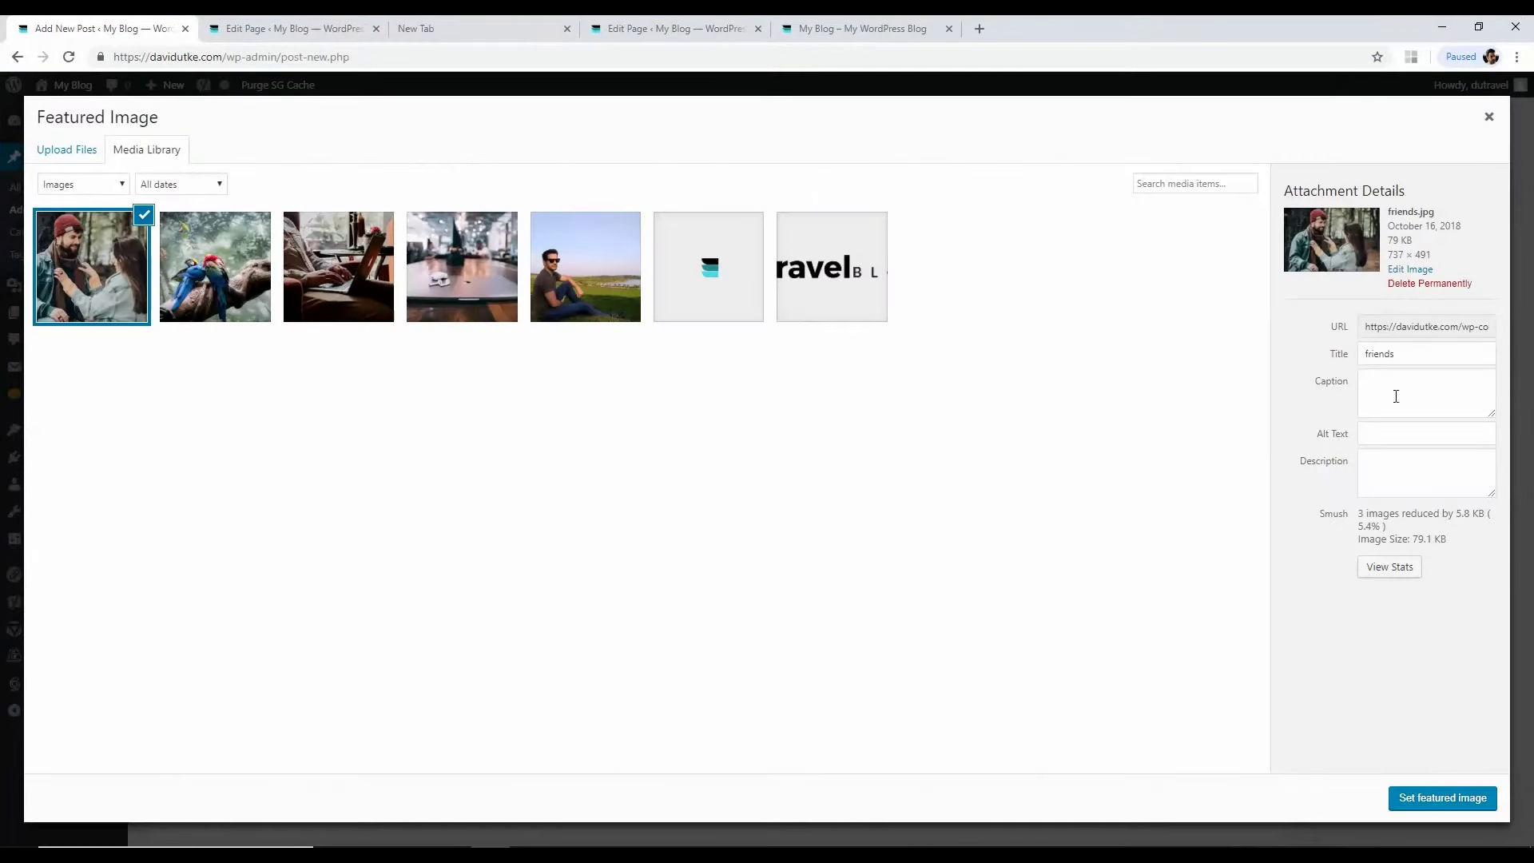
pyautogui.click(1438, 797)
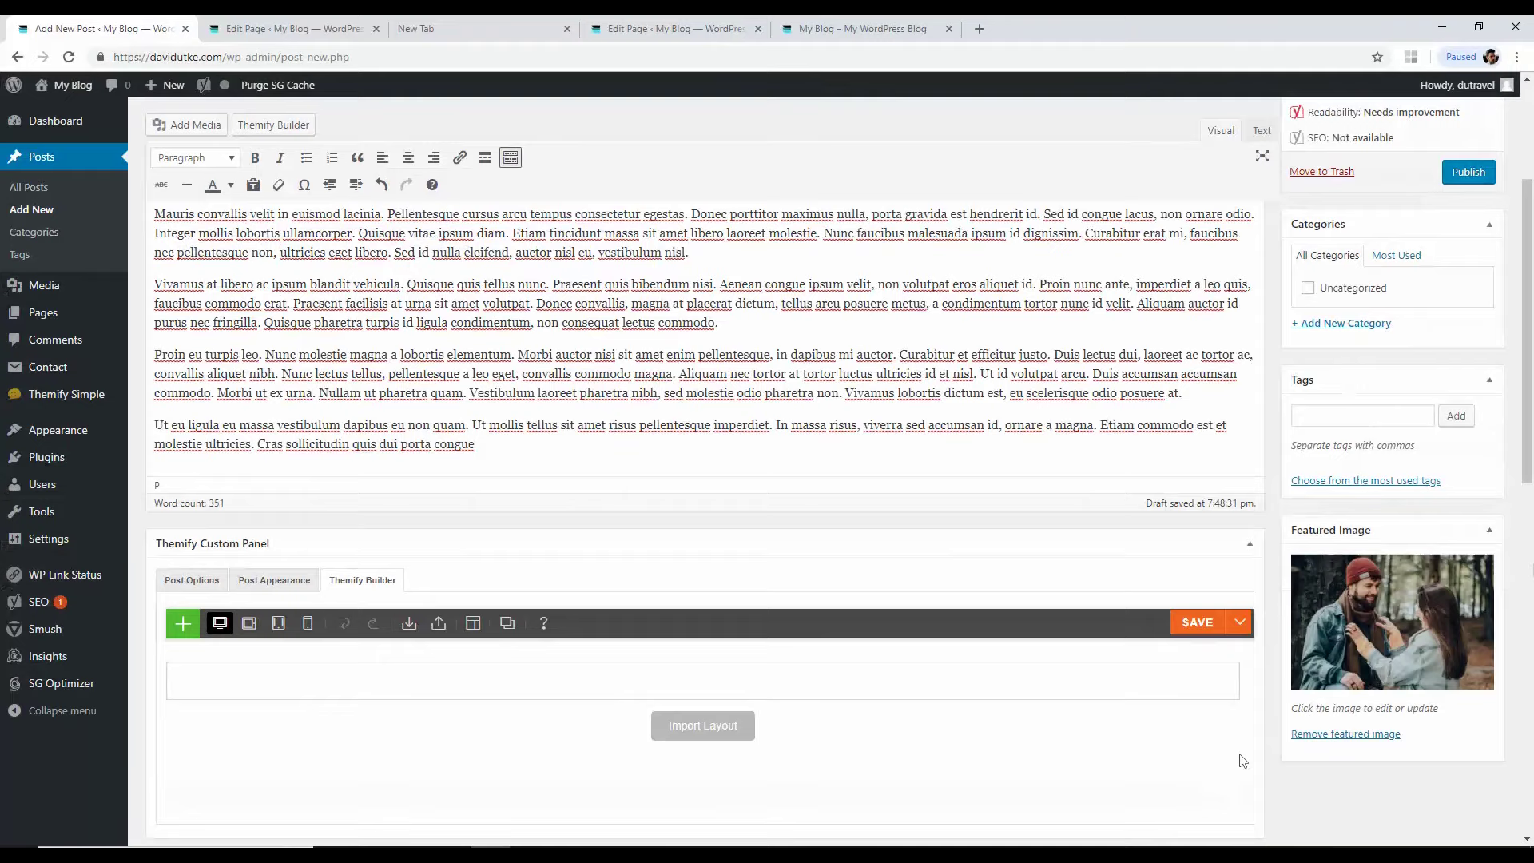
# Step: Show the fields for adding a new category, leave them blank and publish the "Travel To Thailand!" post
pyautogui.scroll(3, 1318, 573)
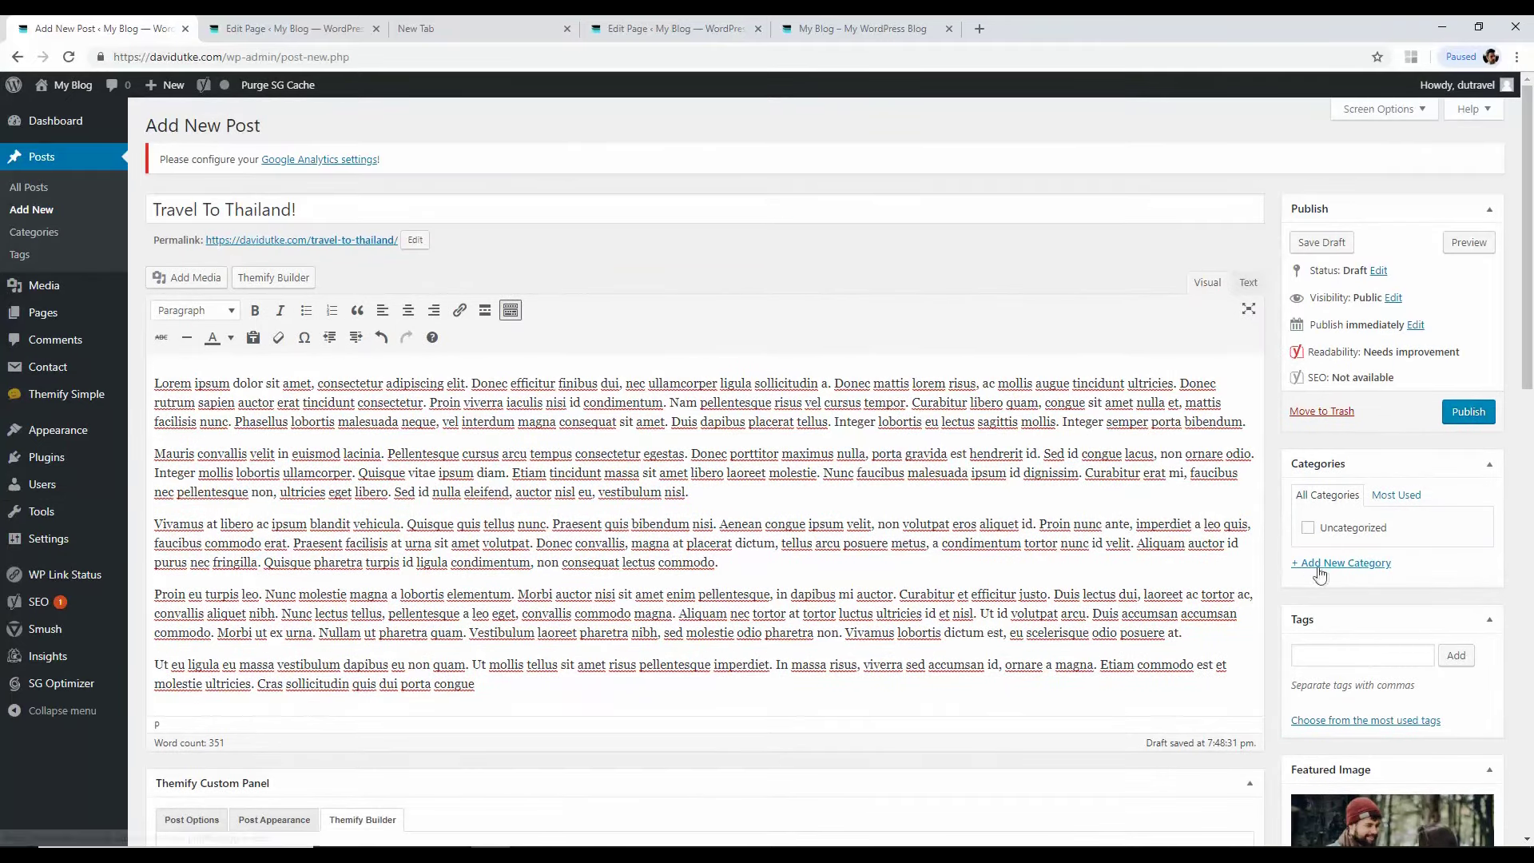
pyautogui.click(1319, 568)
pyautogui.click(1329, 599)
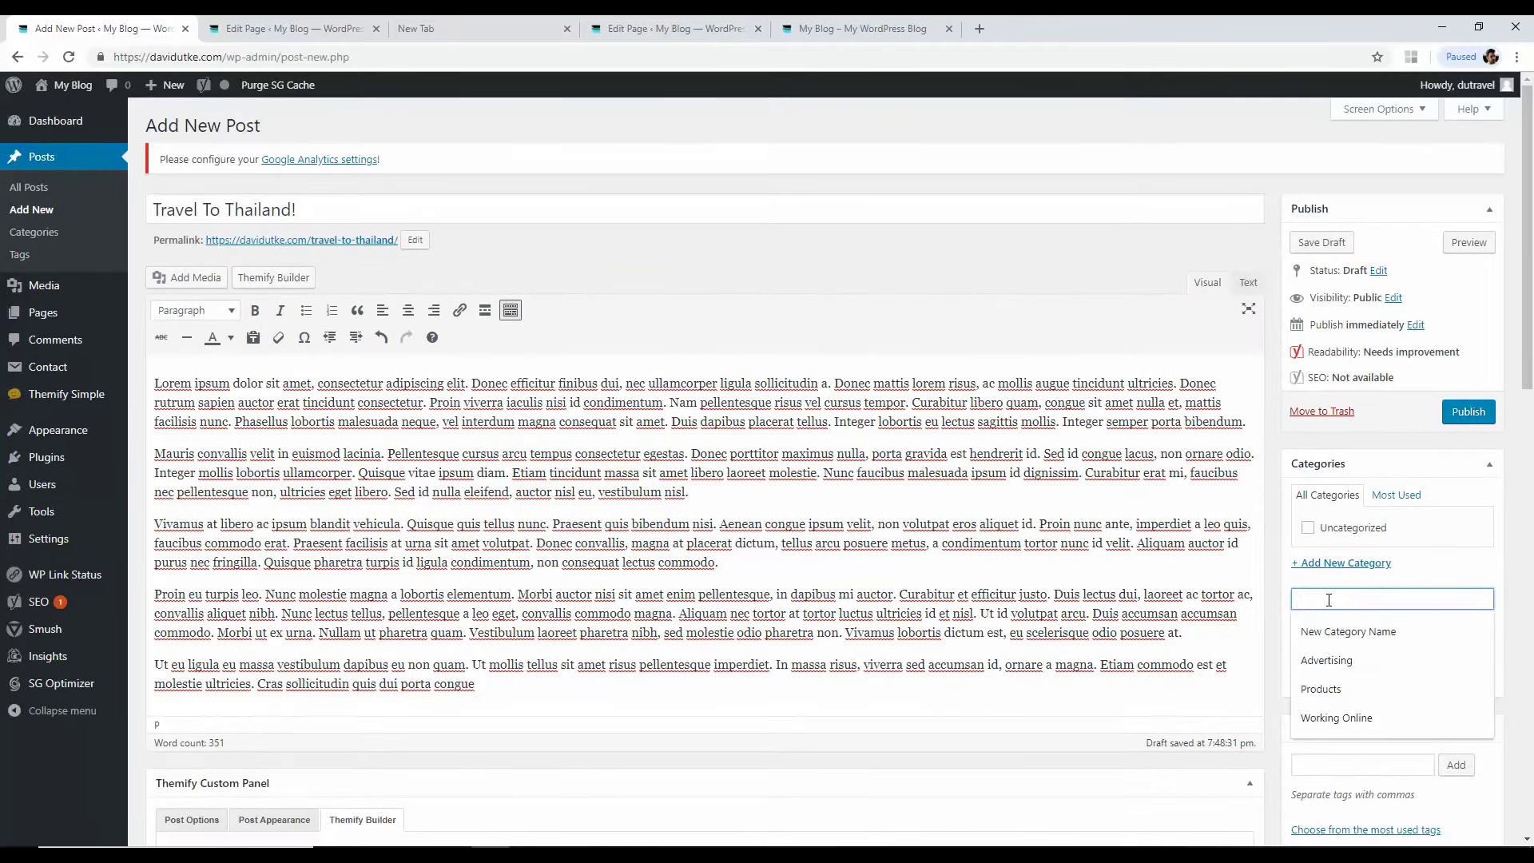
pyautogui.click(1299, 449)
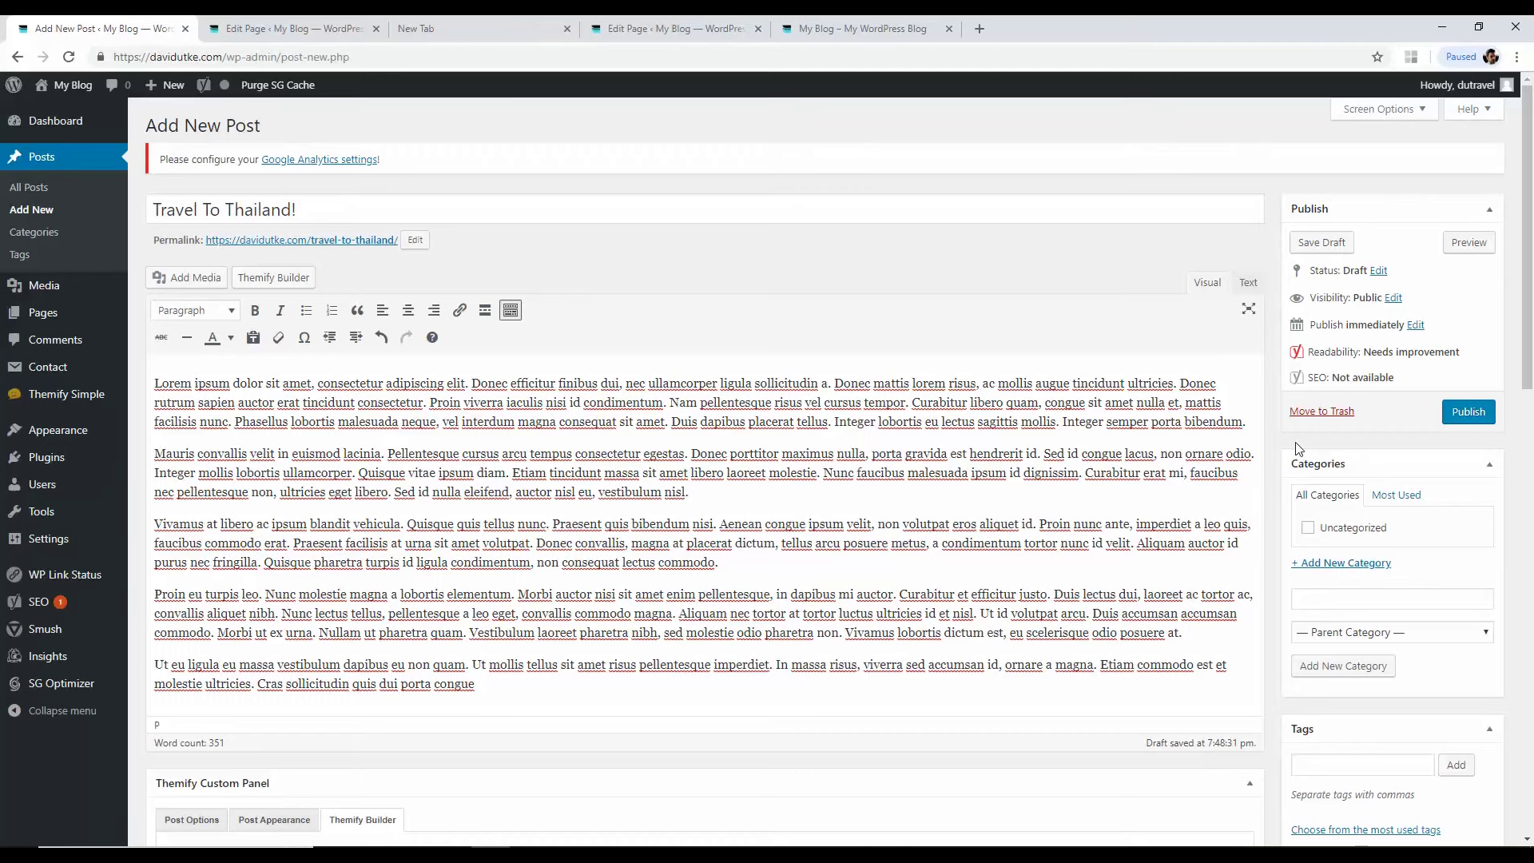
pyautogui.click(1469, 411)
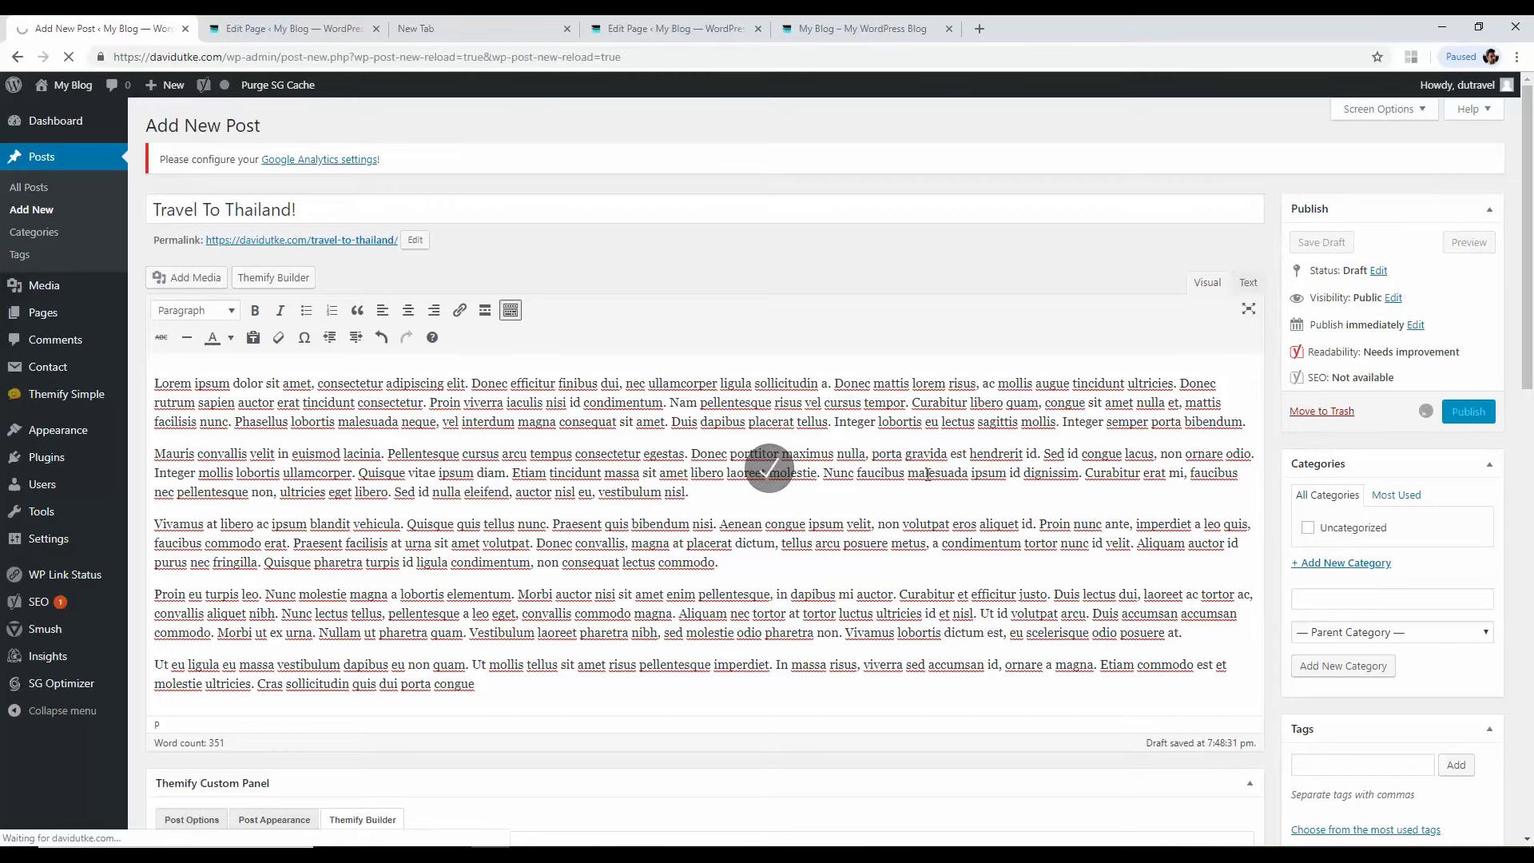
# Step: Open the live home page in a new tab from the Home page editor and examine The Latest Post section
pyautogui.click(284, 30)
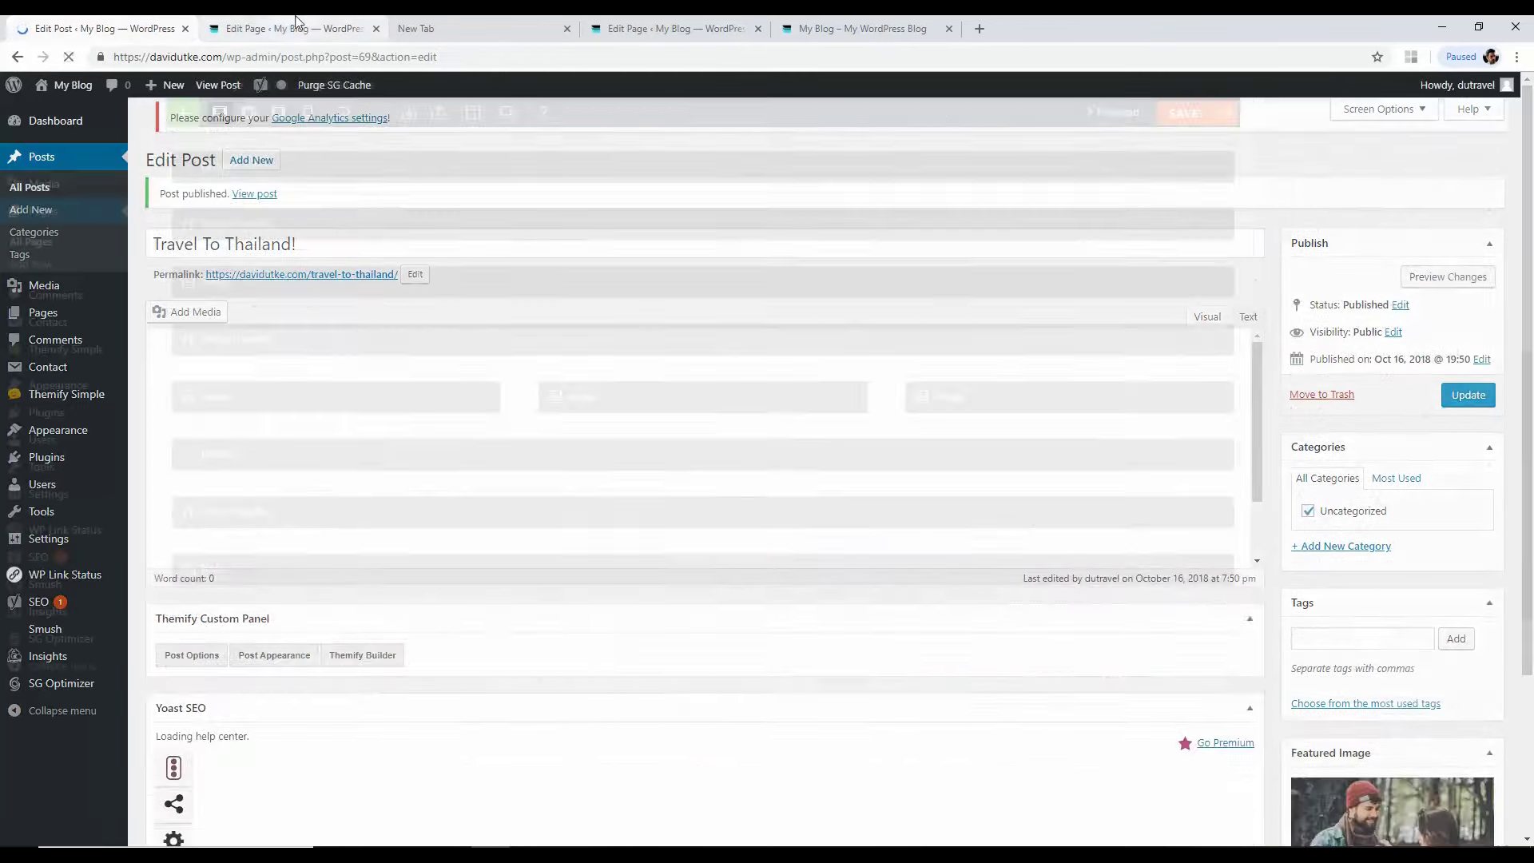
pyautogui.moveTo(1530, 383); pyautogui.dragTo(1530, 152)
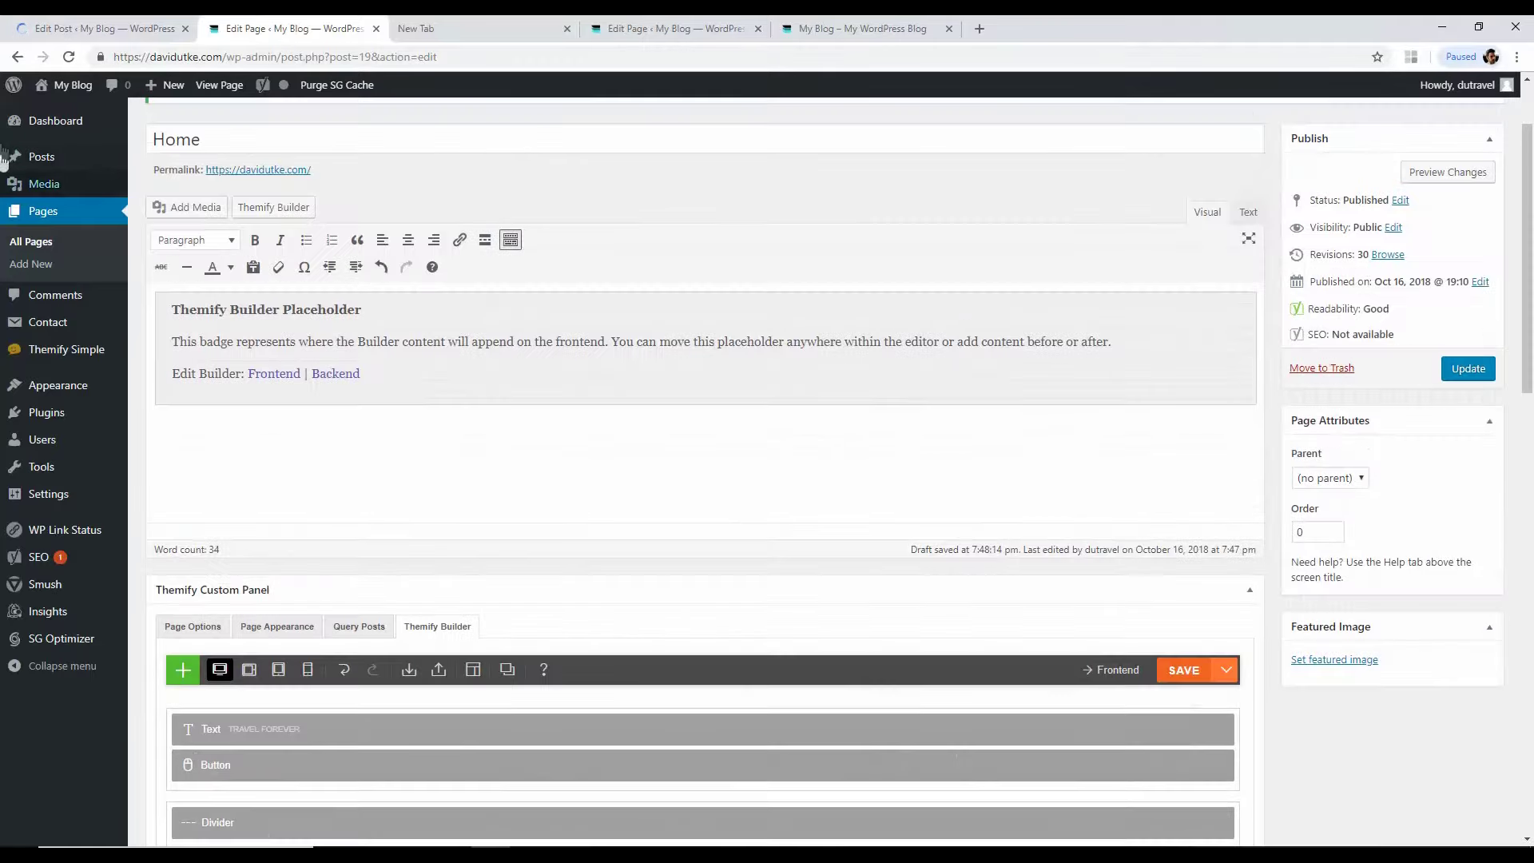
pyautogui.rightClick(64, 83)
pyautogui.click(91, 93)
pyautogui.click(460, 29)
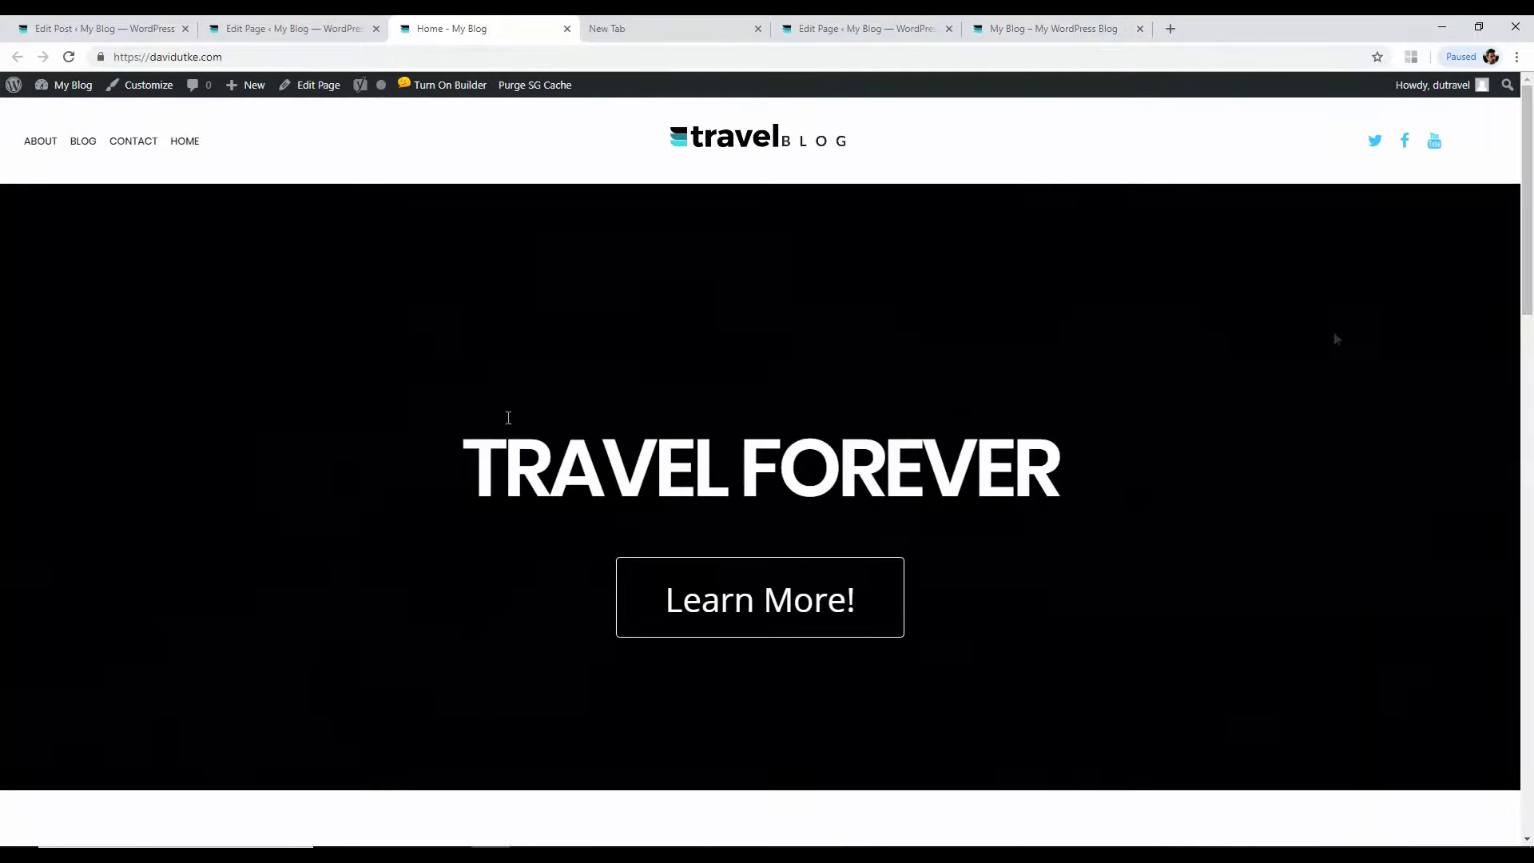
pyautogui.moveTo(1522, 225); pyautogui.dragTo(1398, 648)
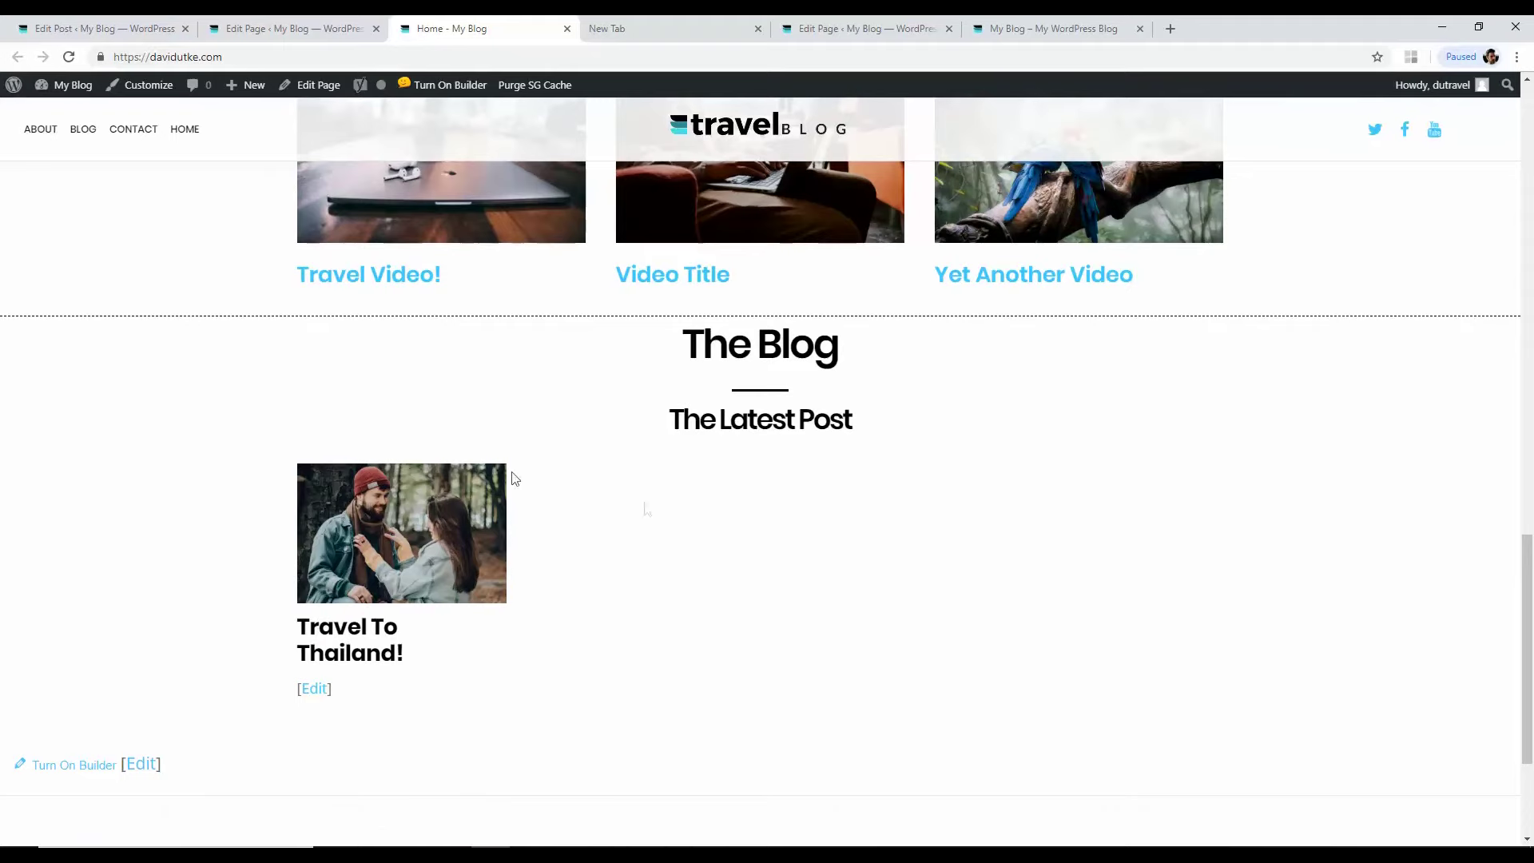
pyautogui.scroll(-3, 1375, 619)
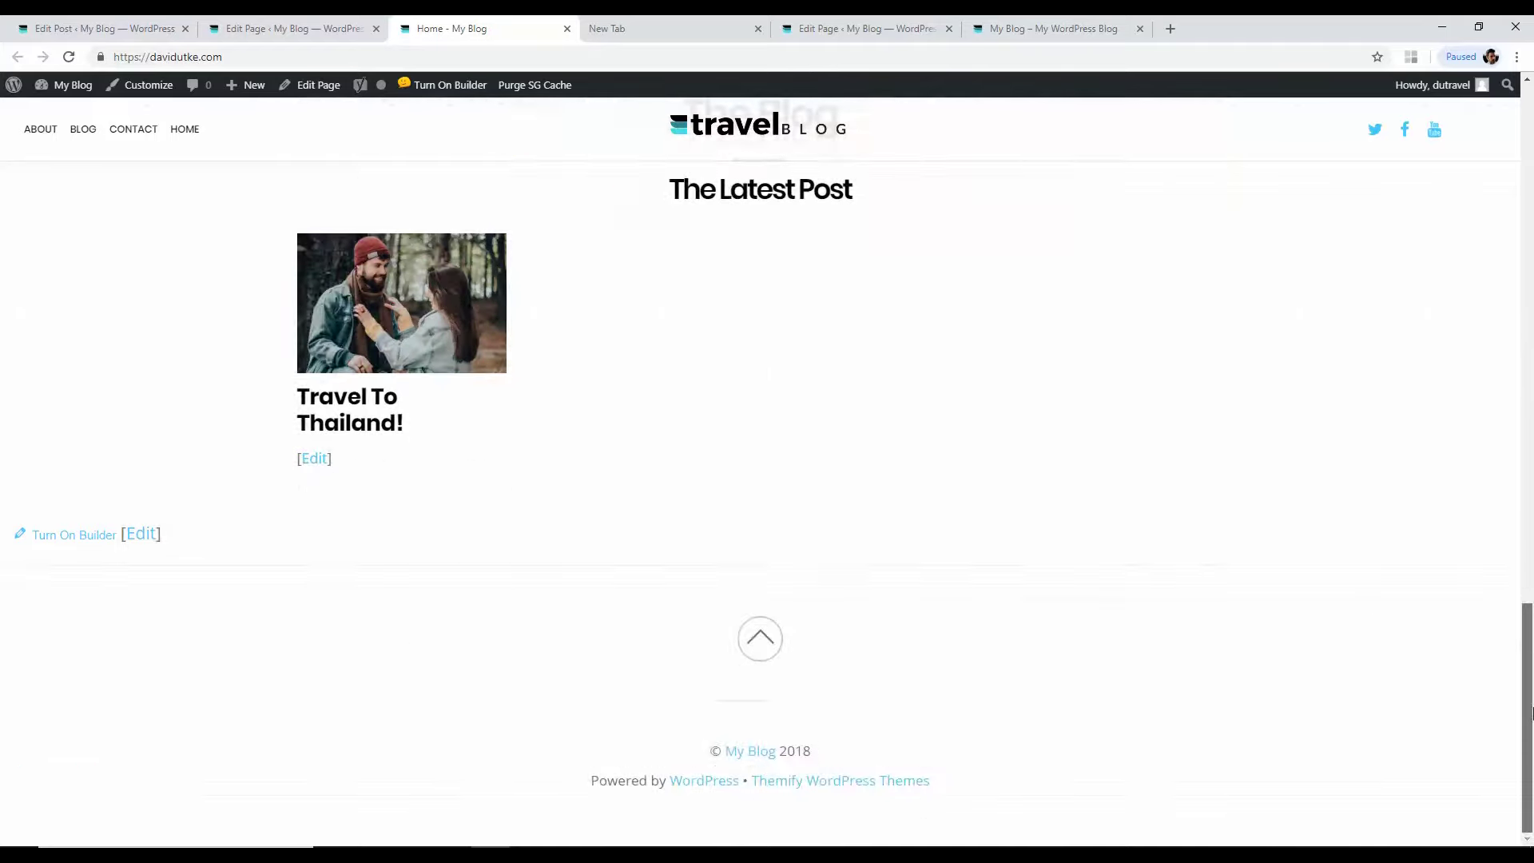
pyautogui.scroll(3, 1351, 601)
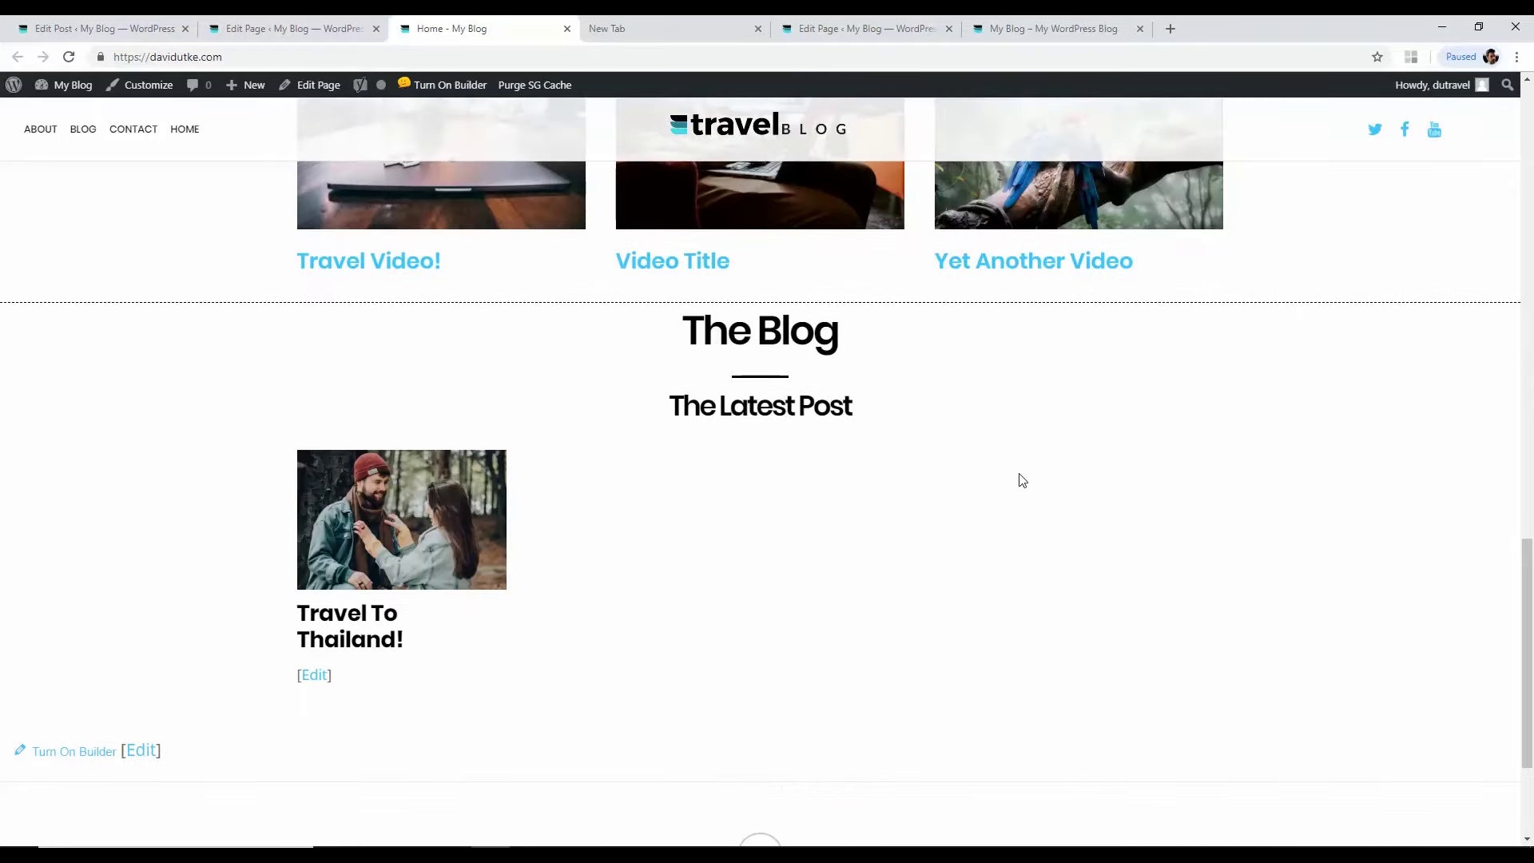
pyautogui.moveTo(1528, 643); pyautogui.dragTo(1530, 180)
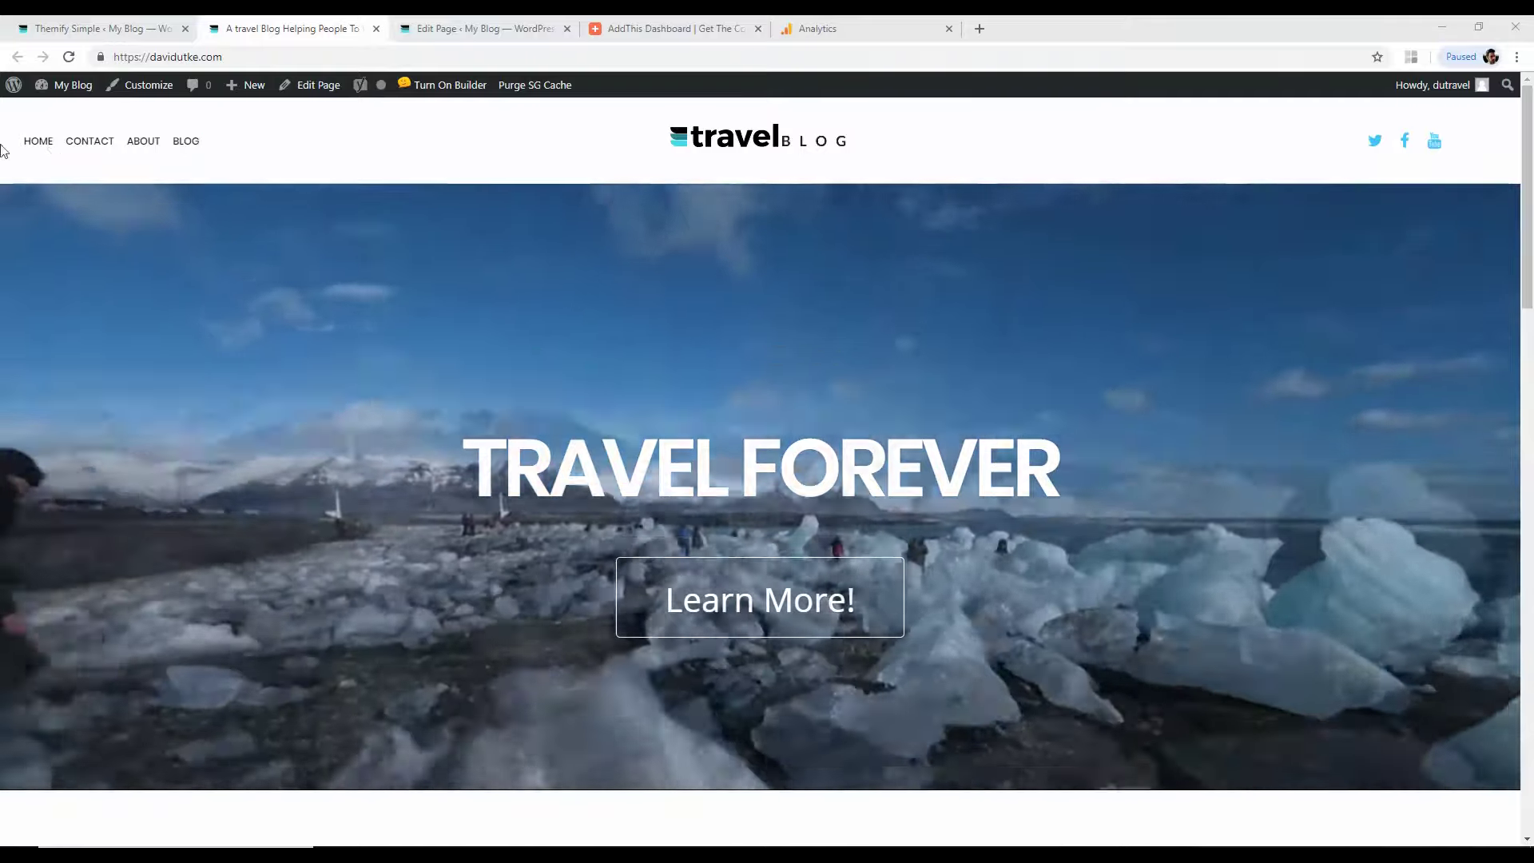
# Step: Check the footer links on the live home page and open the Menus page in the WordPress admin
pyautogui.scroll(-3, 1532, 211)
pyautogui.scroll(-20, 1531, 211)
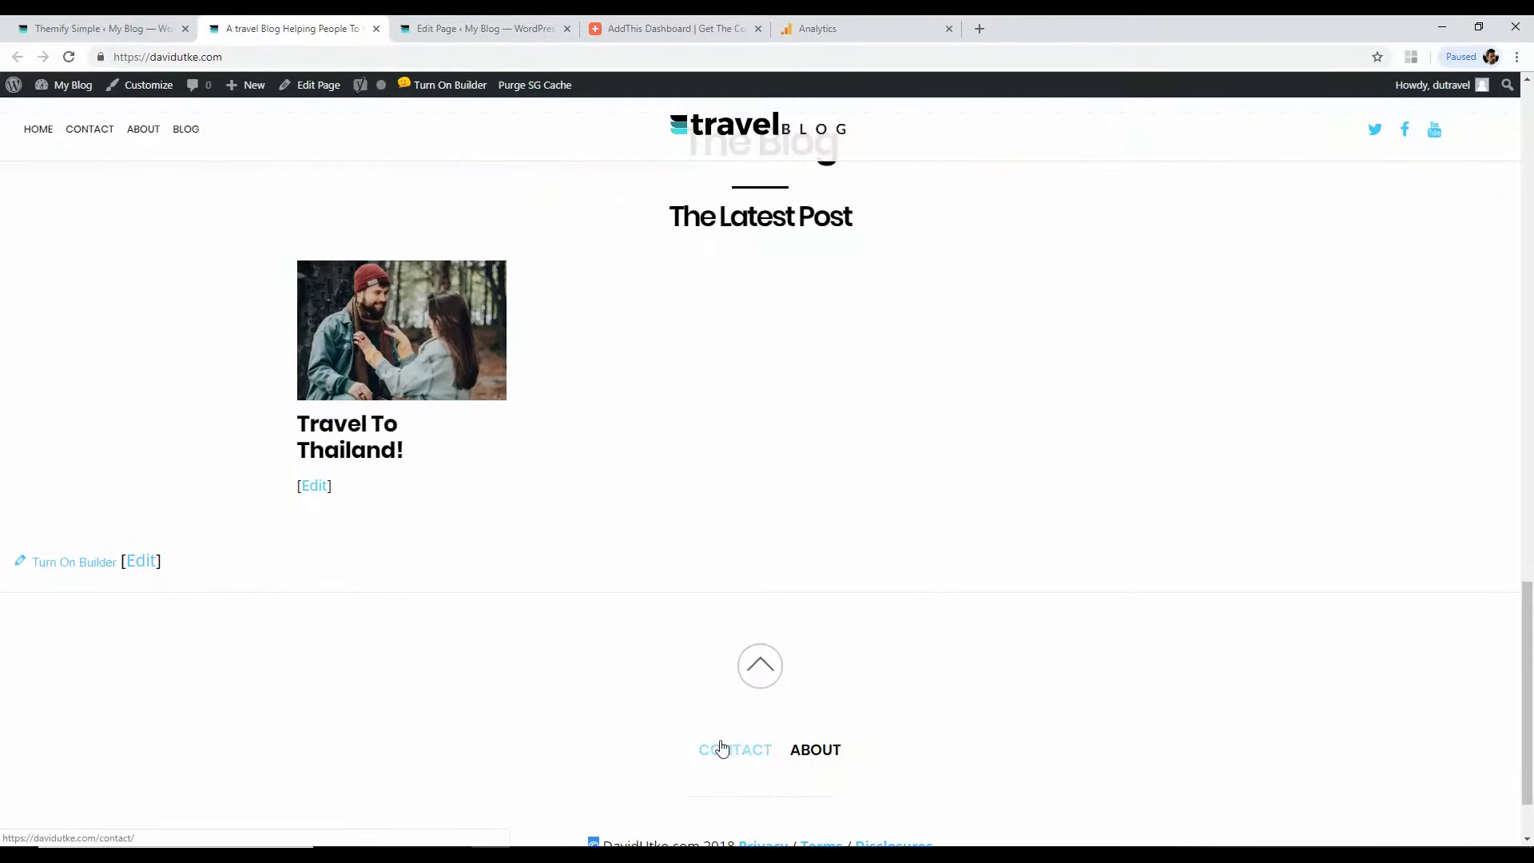
pyautogui.click(92, 28)
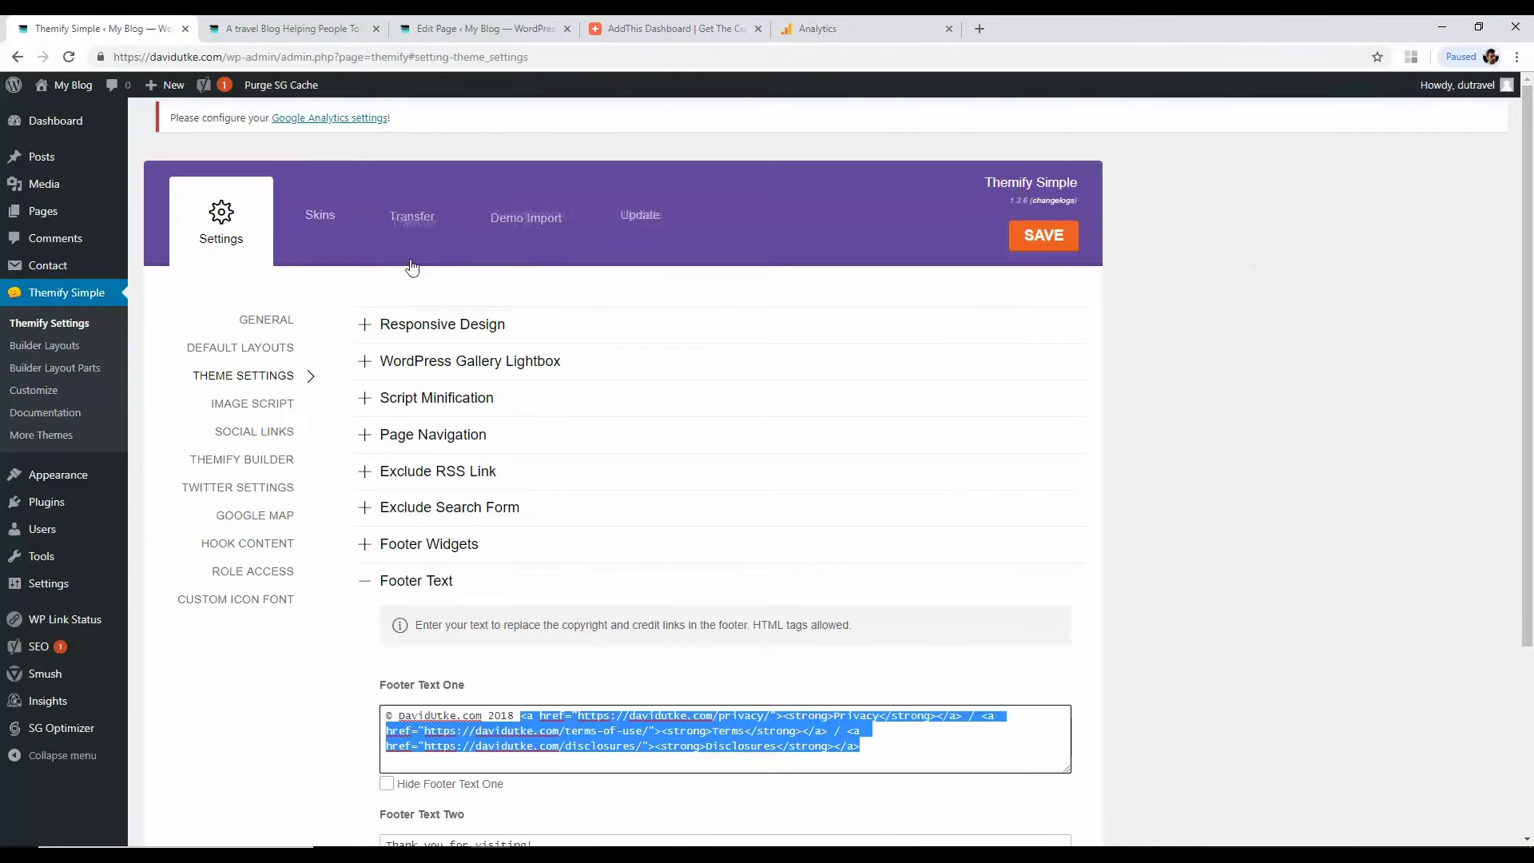
pyautogui.moveTo(80, 476)
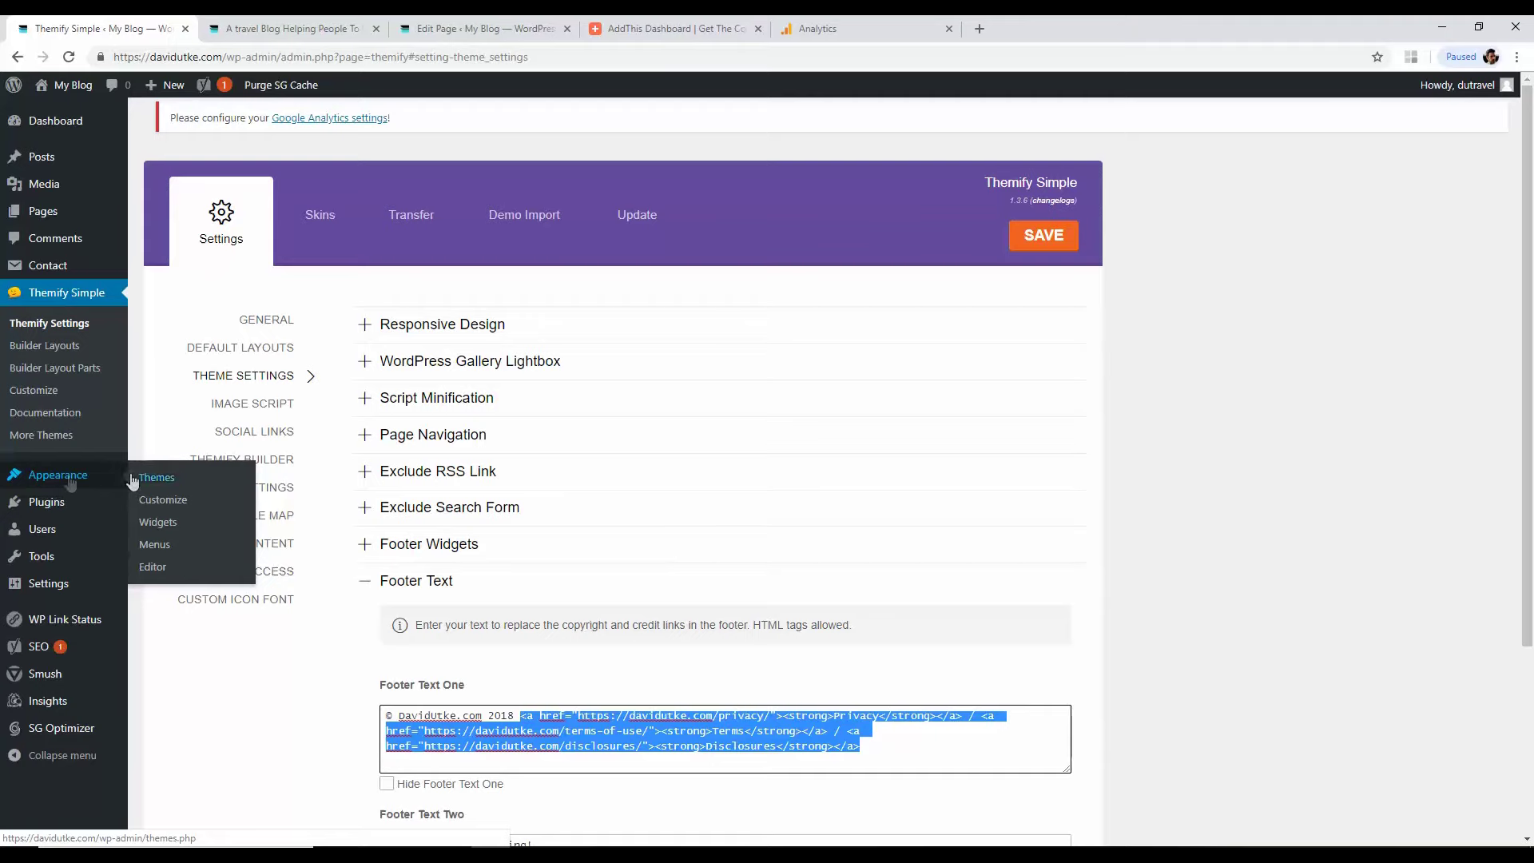
pyautogui.click(154, 544)
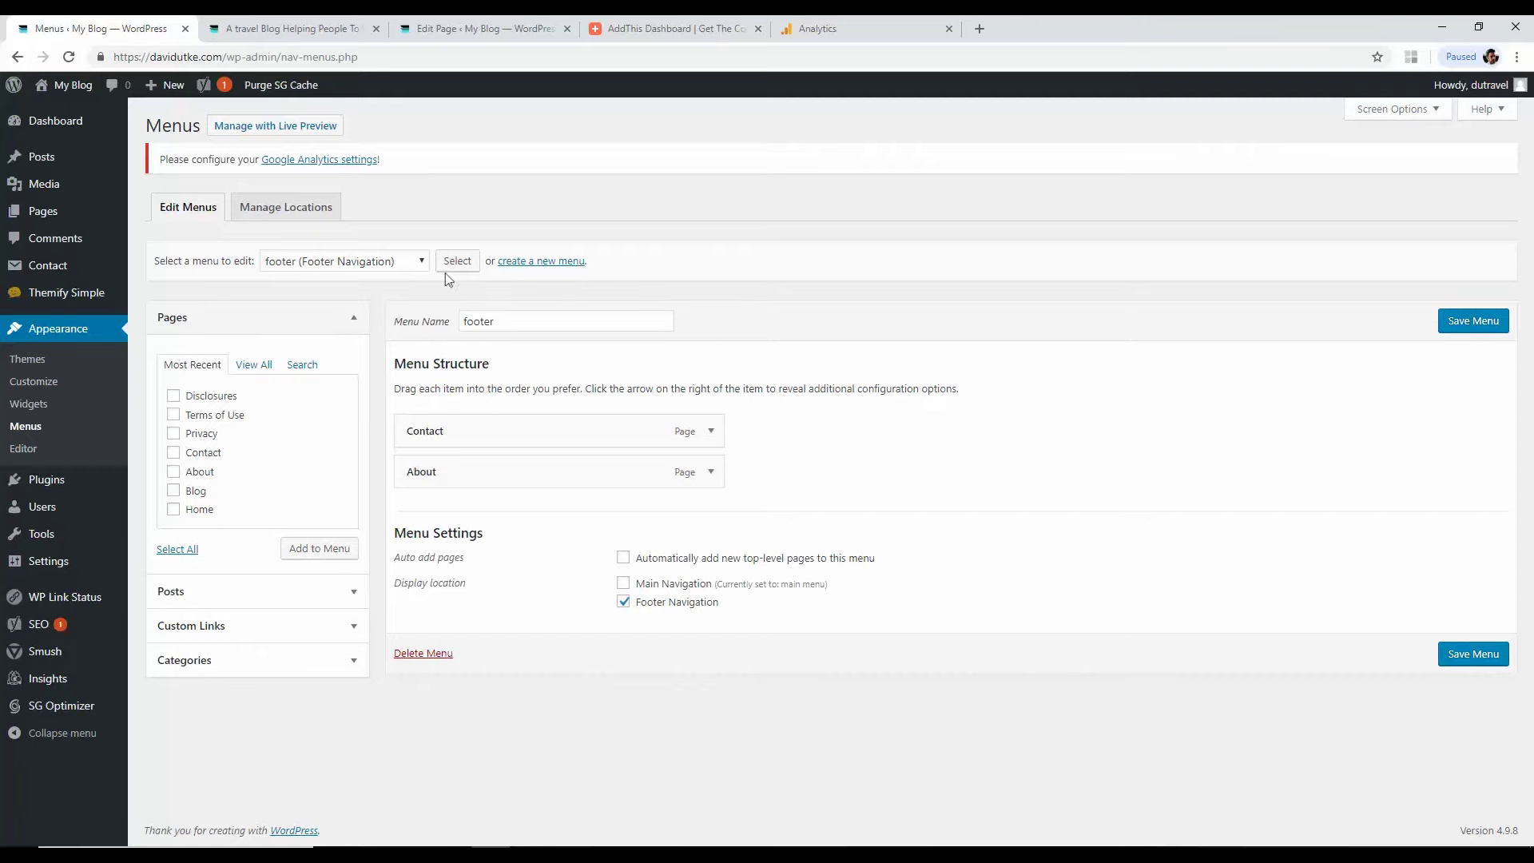
# Step: Create a new navigation menu named "Top Bar"
pyautogui.click(532, 262)
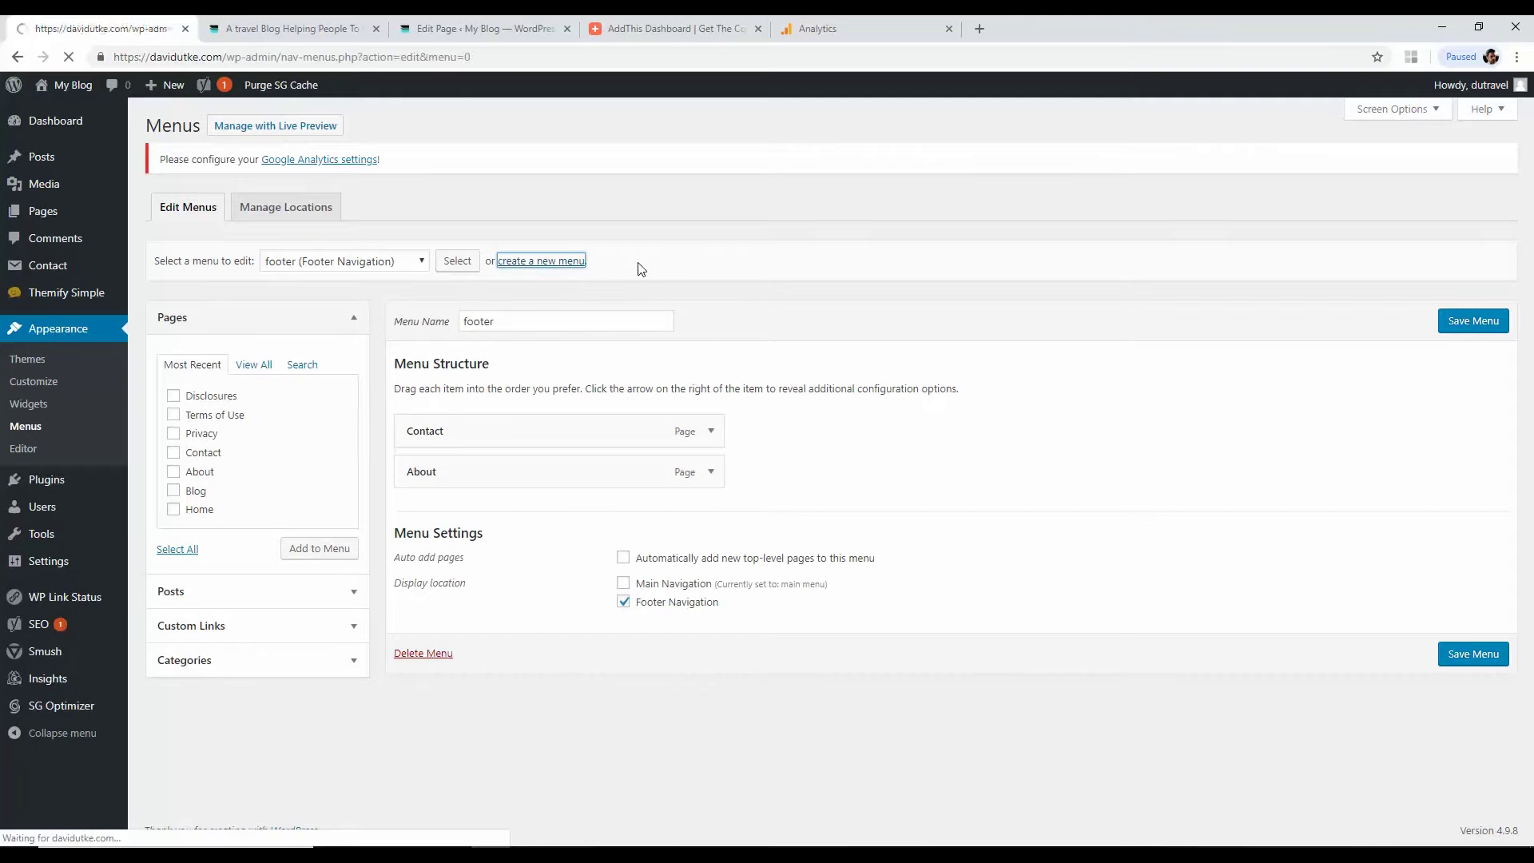
pyautogui.click(553, 322)
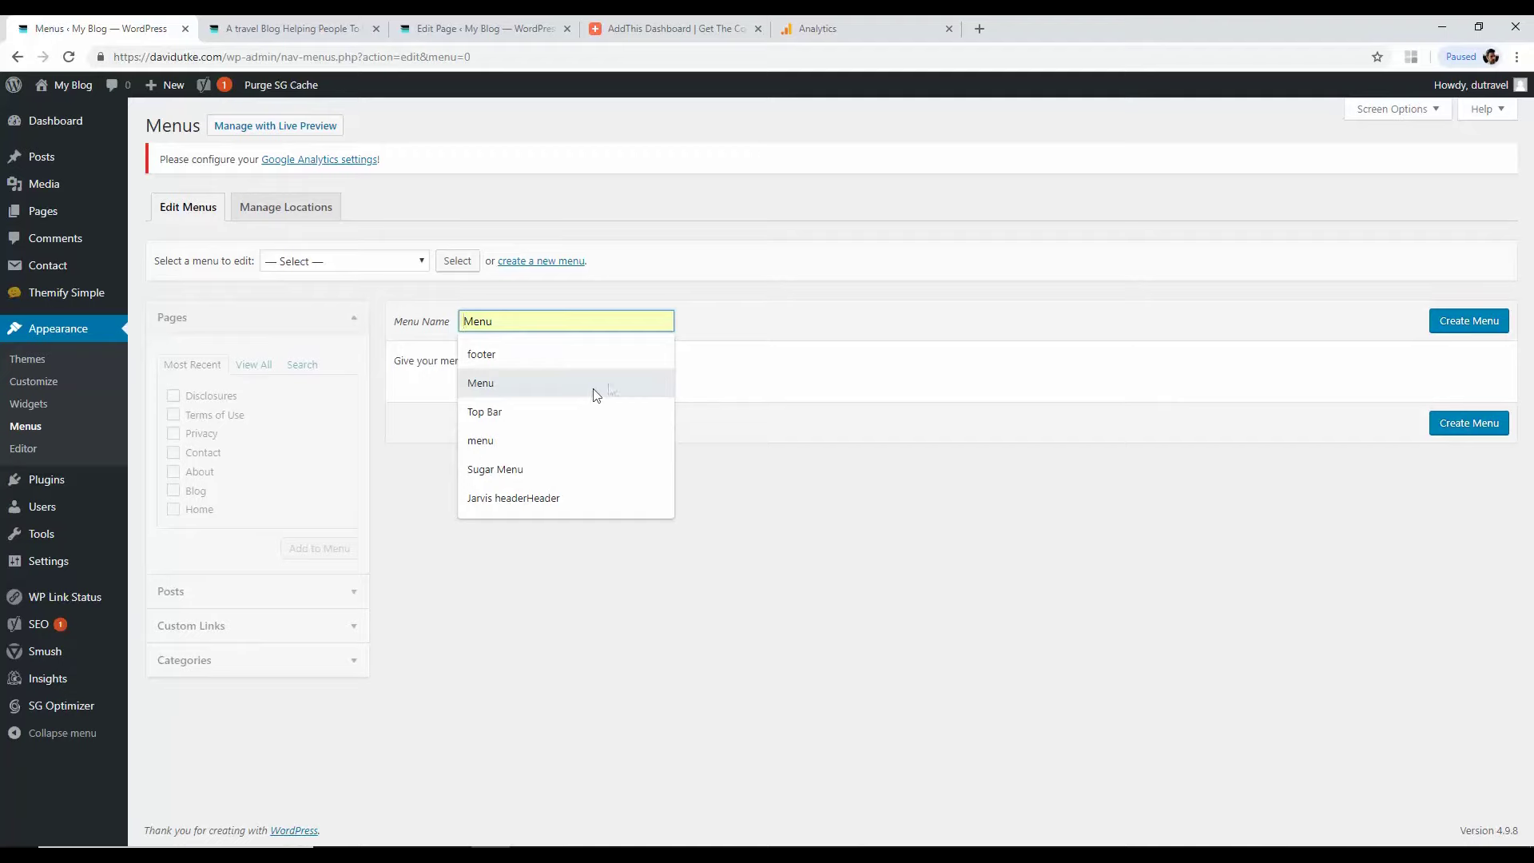
pyautogui.click(759, 322)
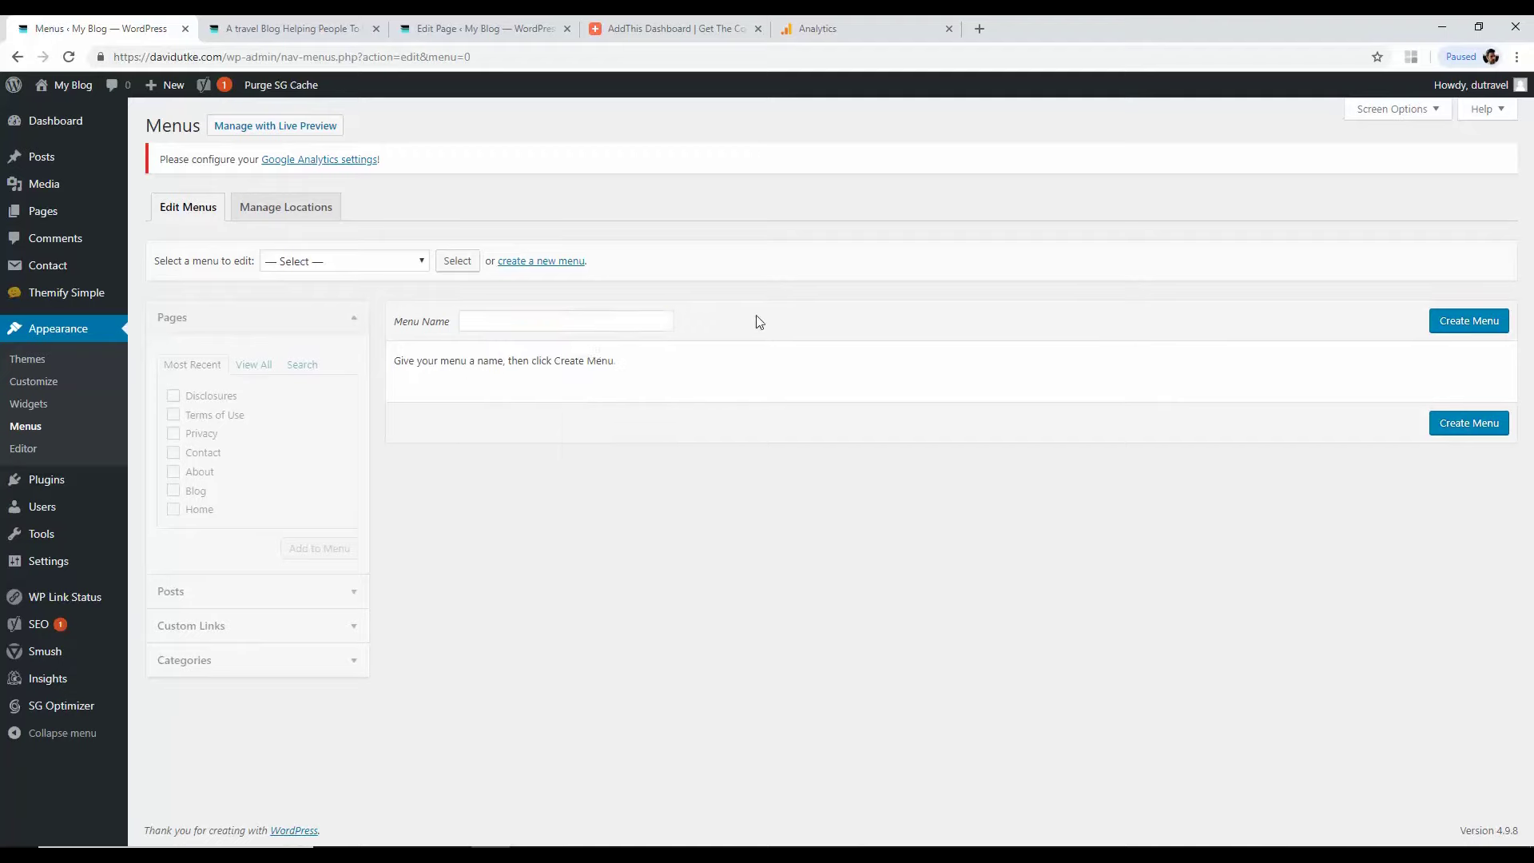
pyautogui.click(528, 321)
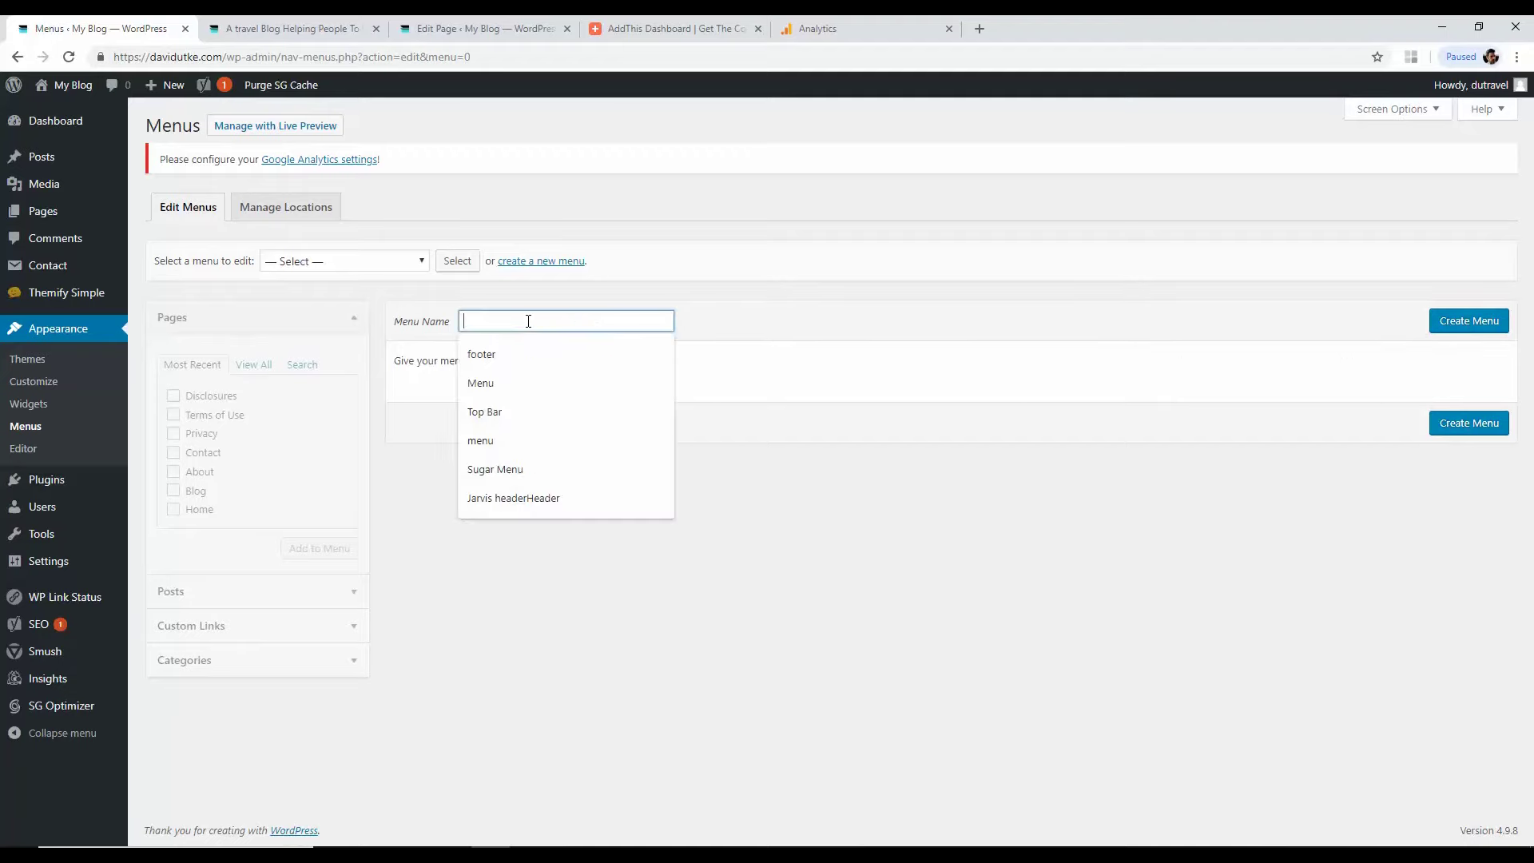
pyautogui.click(474, 412)
pyautogui.click(1454, 323)
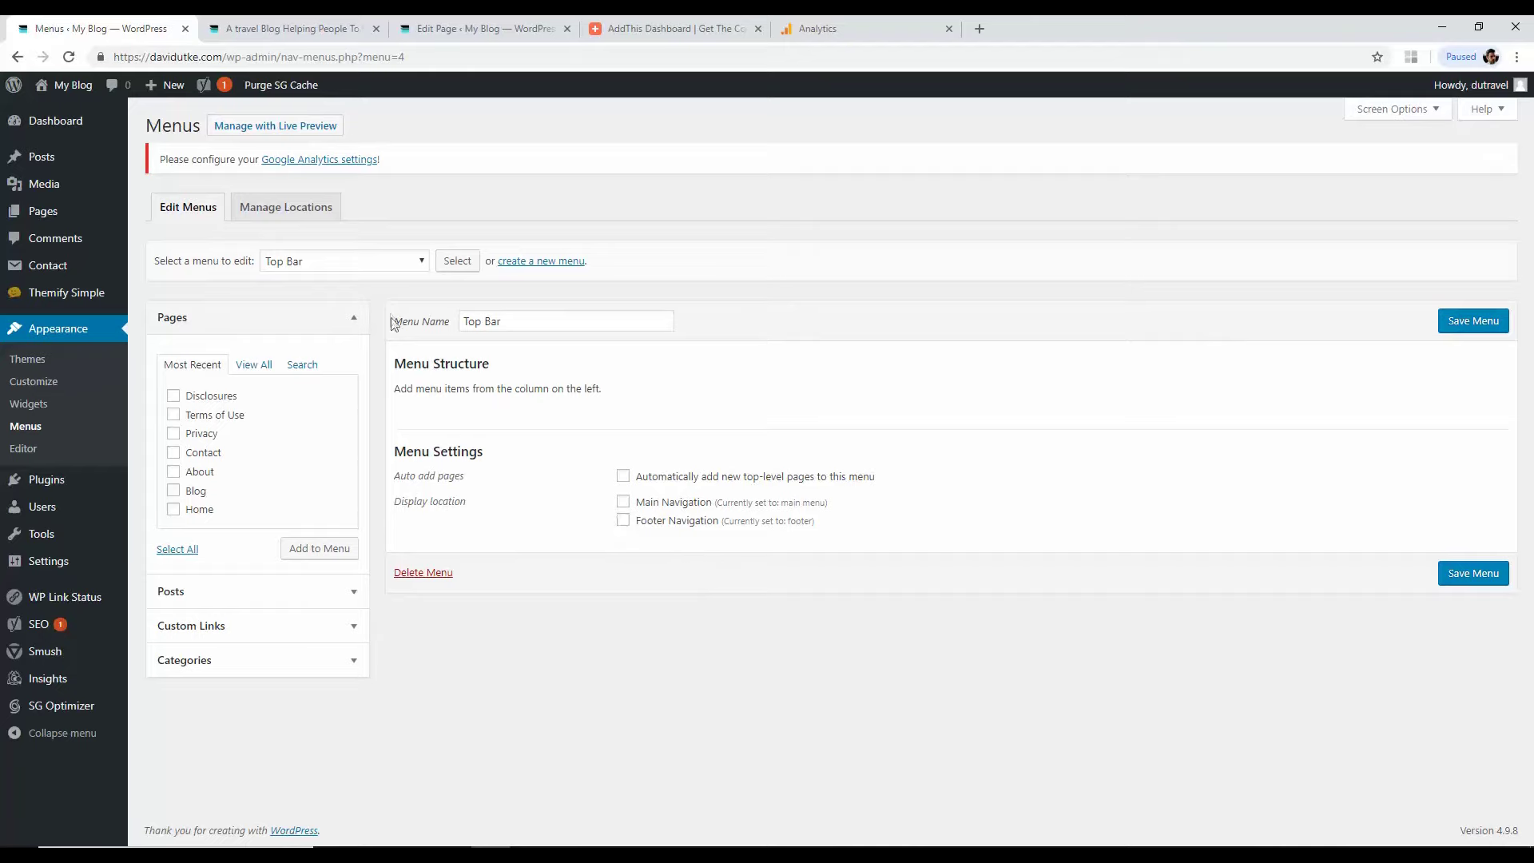
# Step: Load the main menu assigned to Main Navigation for editing
pyautogui.click(327, 260)
pyautogui.click(752, 204)
pyautogui.click(369, 262)
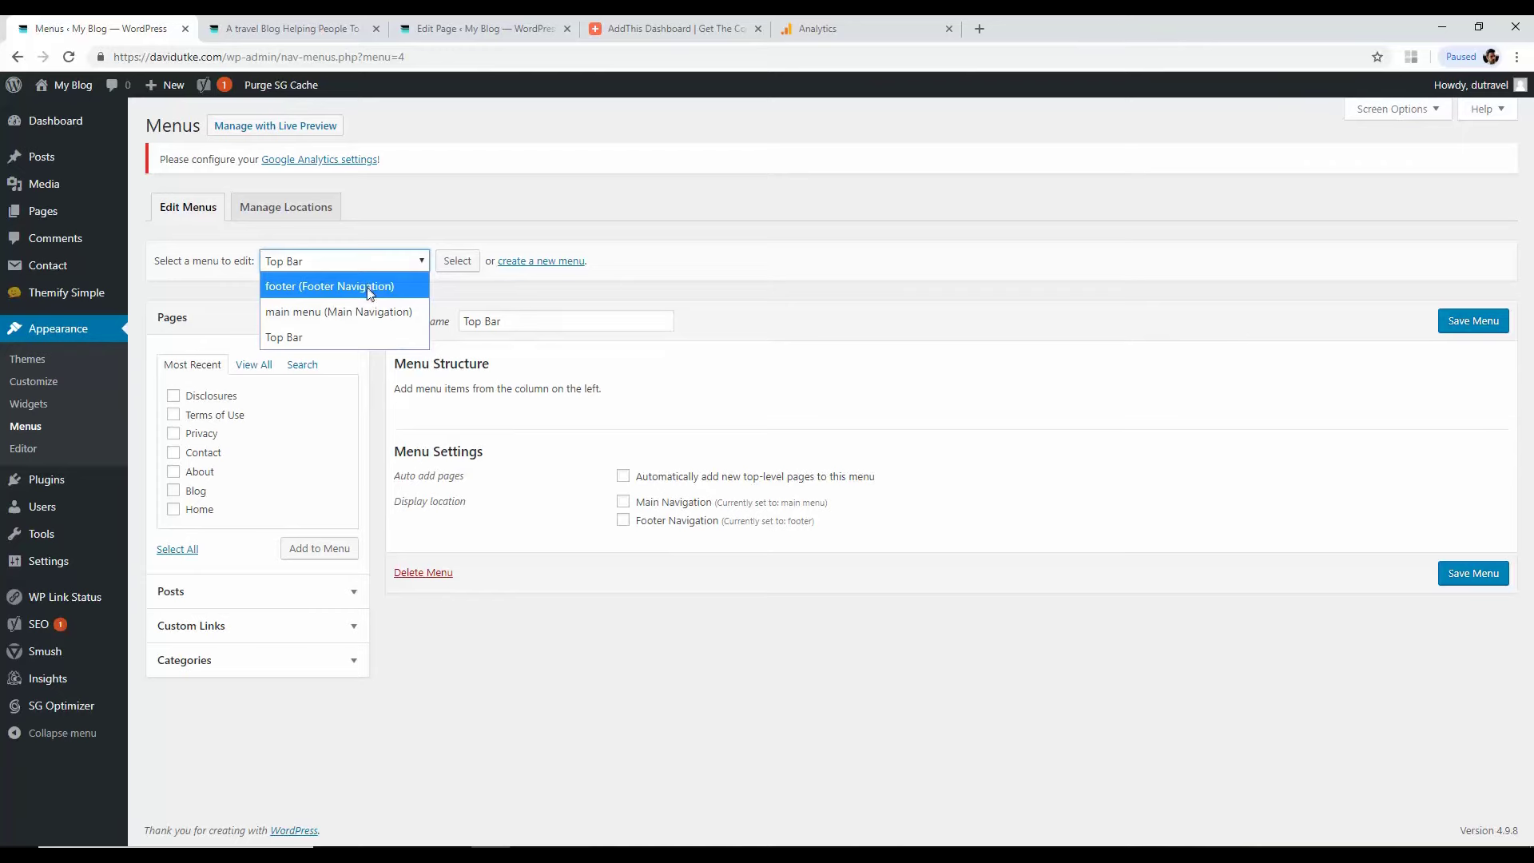
pyautogui.click(353, 311)
pyautogui.click(470, 261)
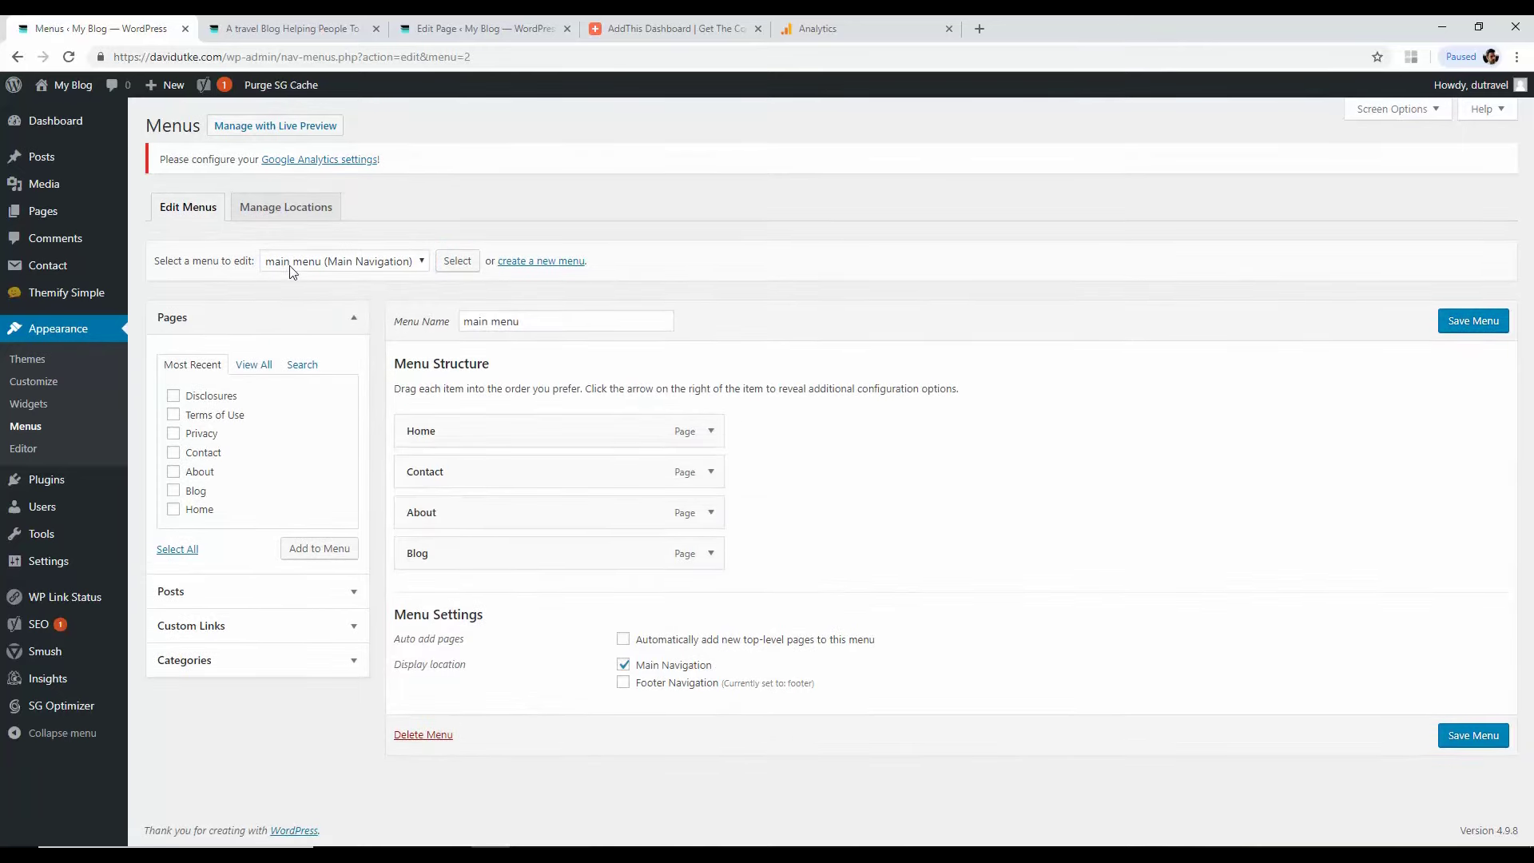
pyautogui.click(526, 322)
# Step: Compare the main menu's items with the header links on the live home page
pyautogui.click(370, 24)
pyautogui.click(441, 26)
pyautogui.click(294, 24)
pyautogui.moveTo(1530, 607); pyautogui.dragTo(1532, 214)
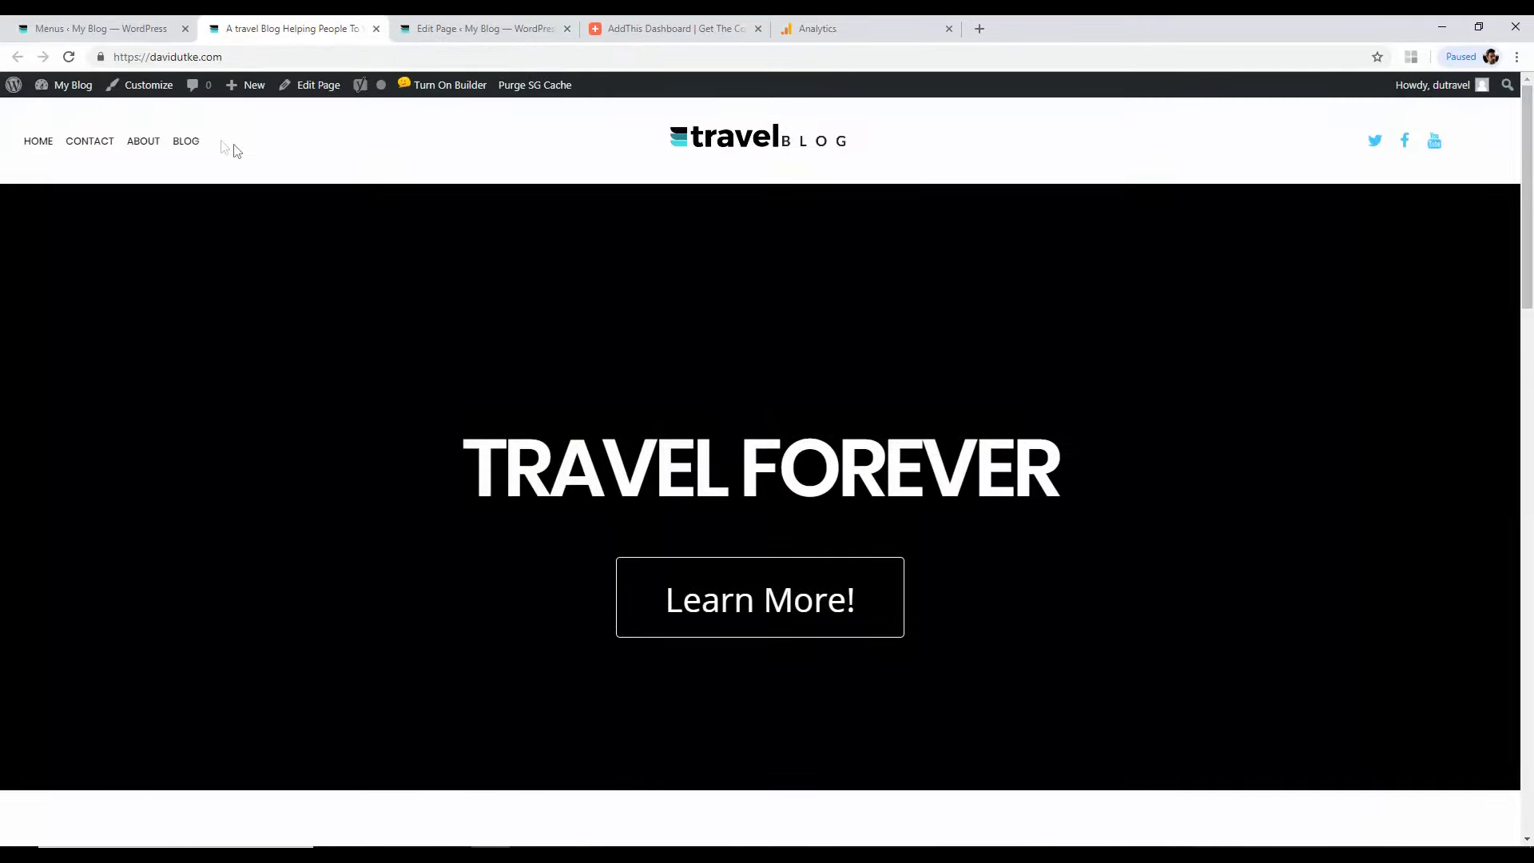
pyautogui.click(120, 28)
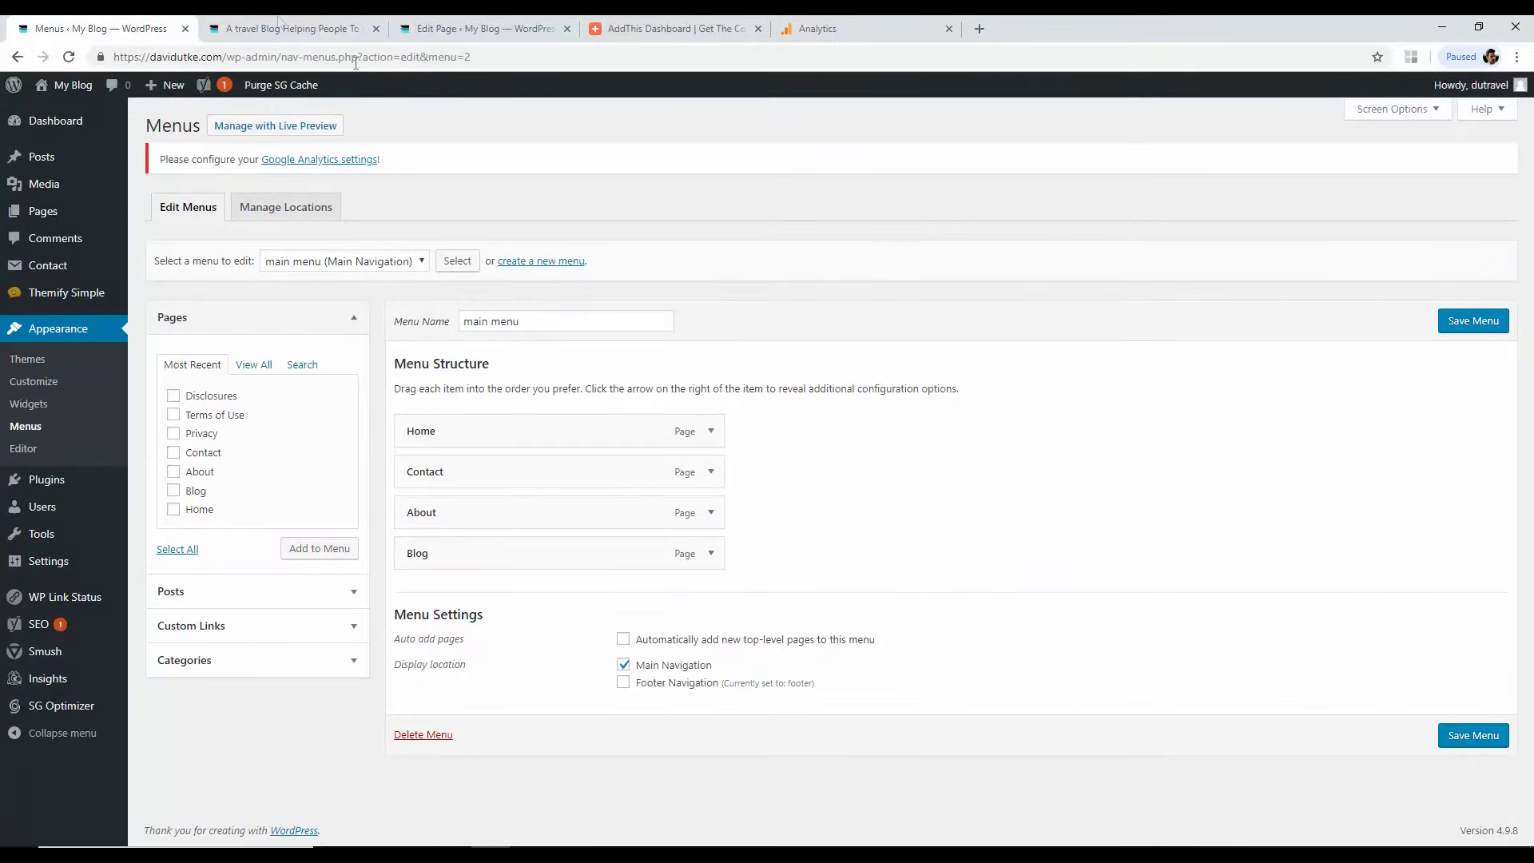
pyautogui.click(288, 28)
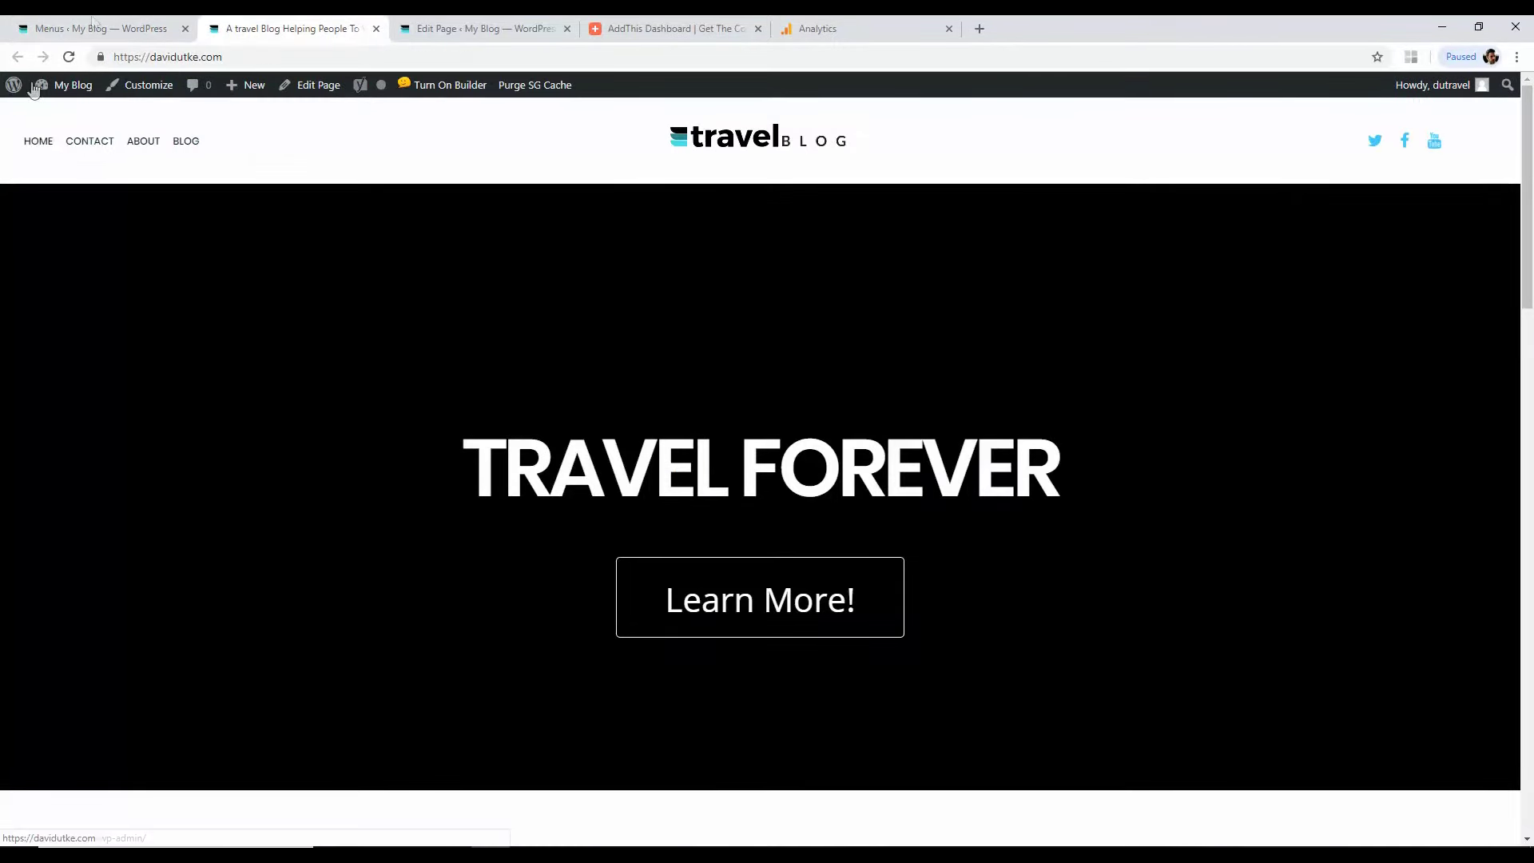
# Step: Move Home below Contact in the main menu, save it and check the header links on the live home page
pyautogui.click(120, 28)
pyautogui.moveTo(481, 433); pyautogui.dragTo(482, 475)
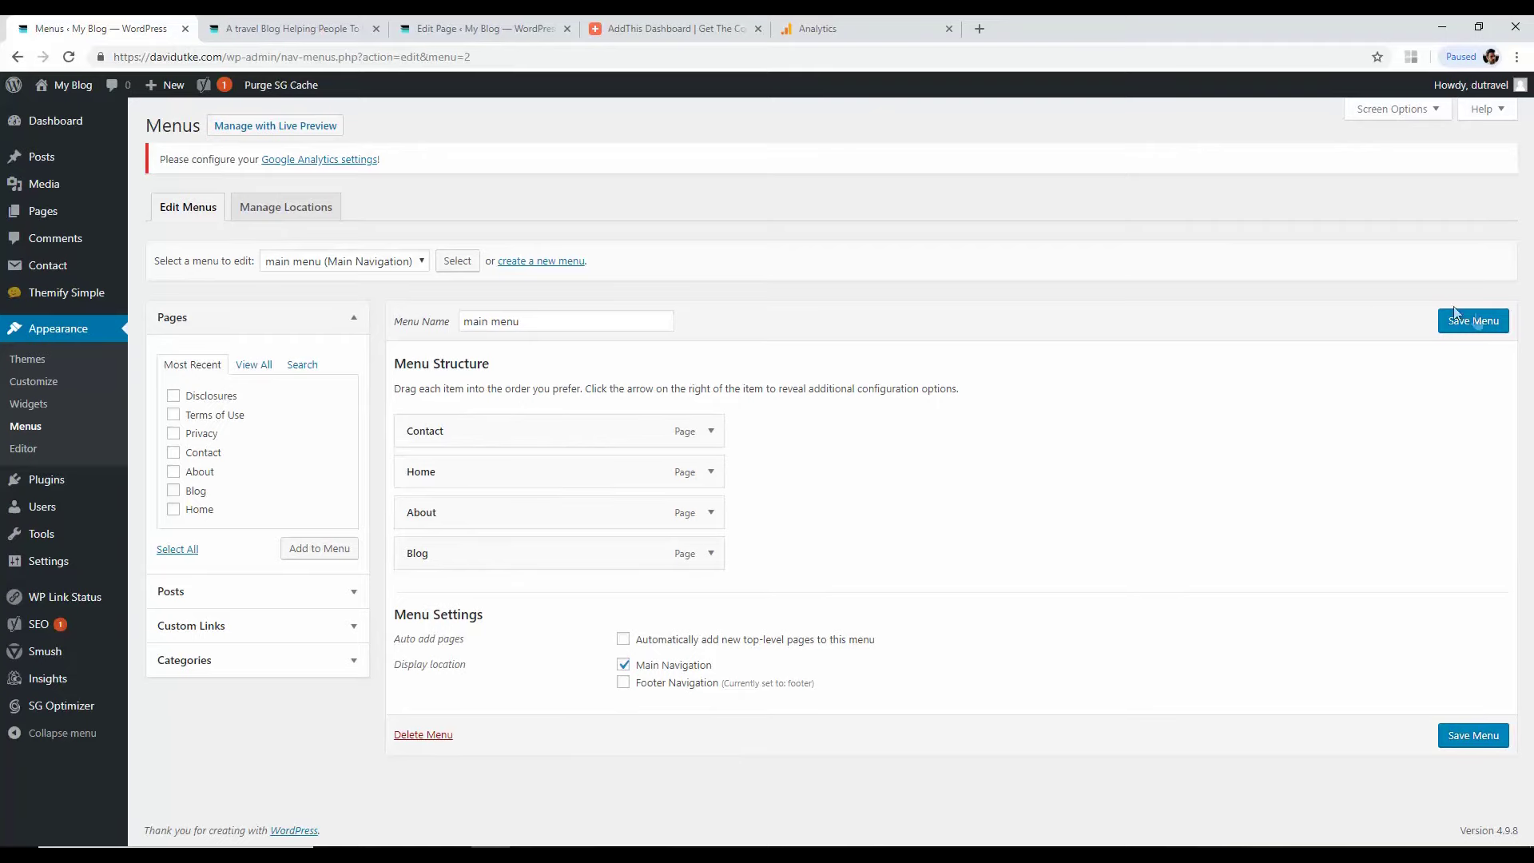
pyautogui.click(304, 28)
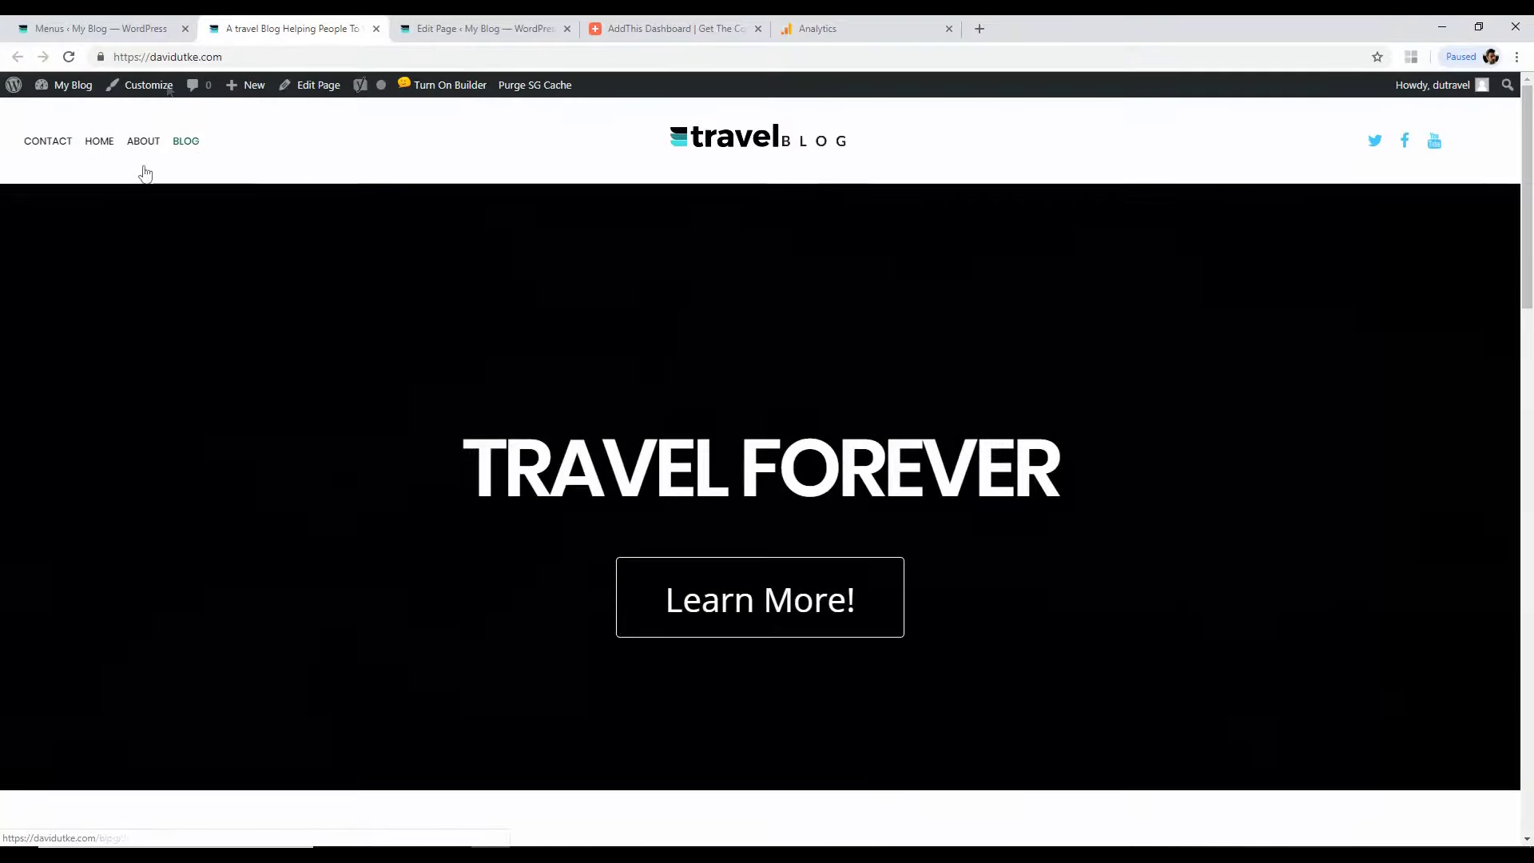
pyautogui.hotkey('ctrl', 'shift', 'Tab')
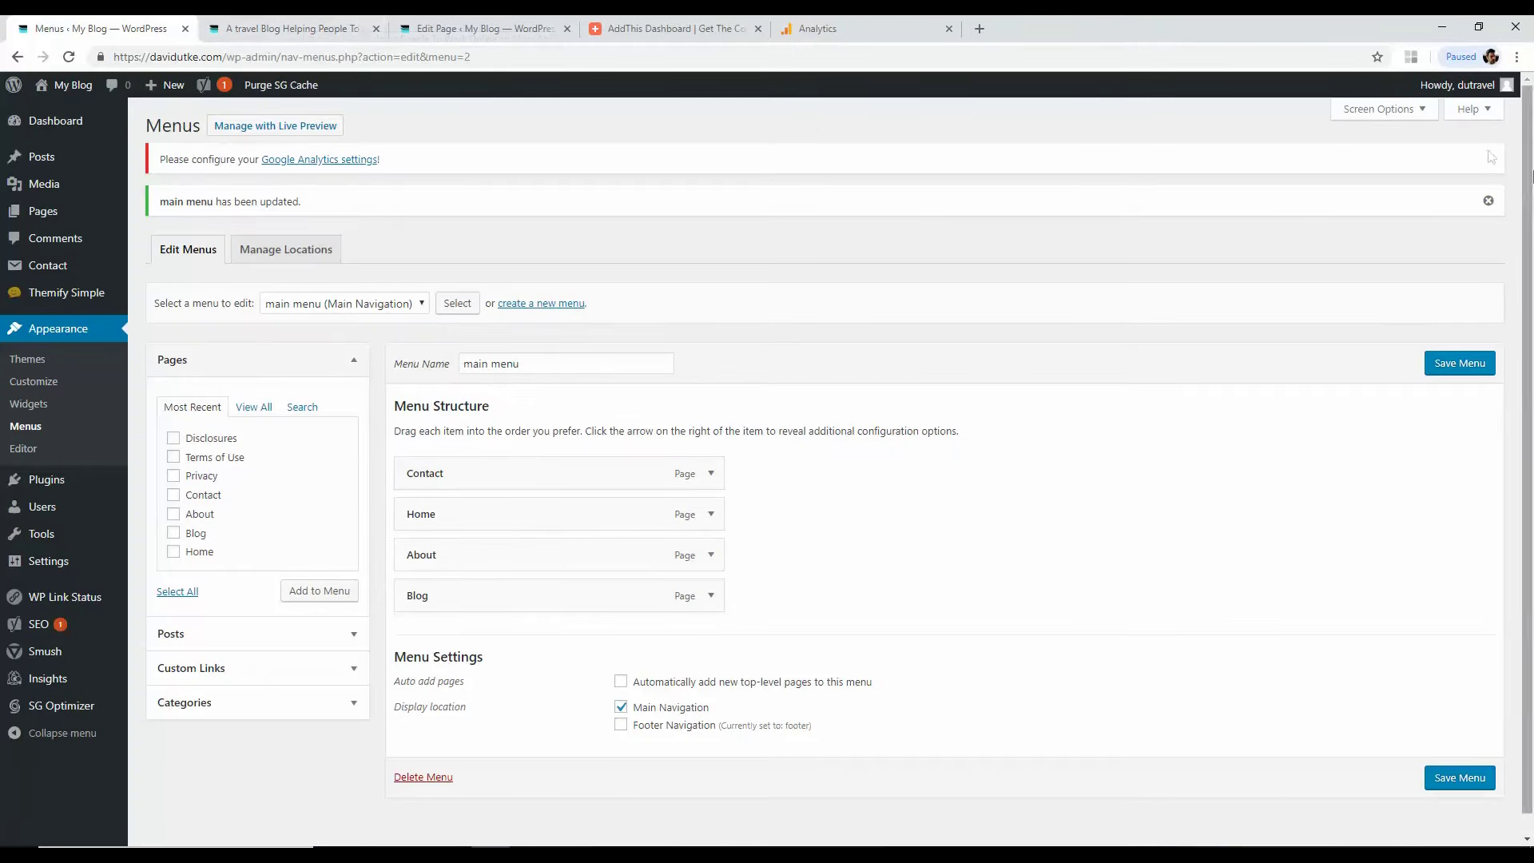
# Step: Check the footer links on the live home page and load the footer menu assigned to Footer Navigation for editing
pyautogui.click(300, 28)
pyautogui.scroll(-15, 961, 683)
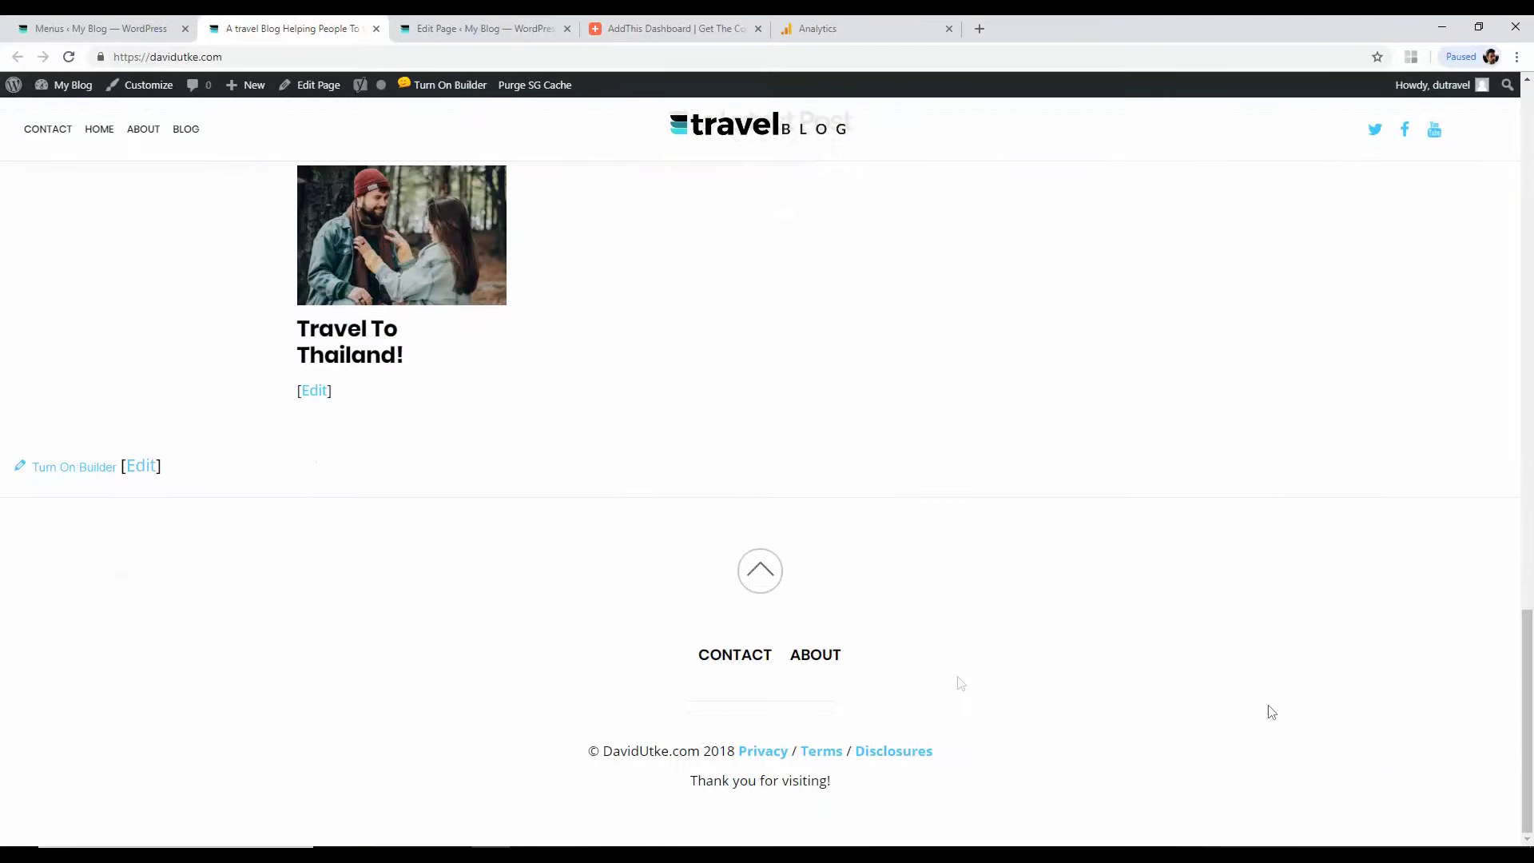
pyautogui.scroll(15, 719, 479)
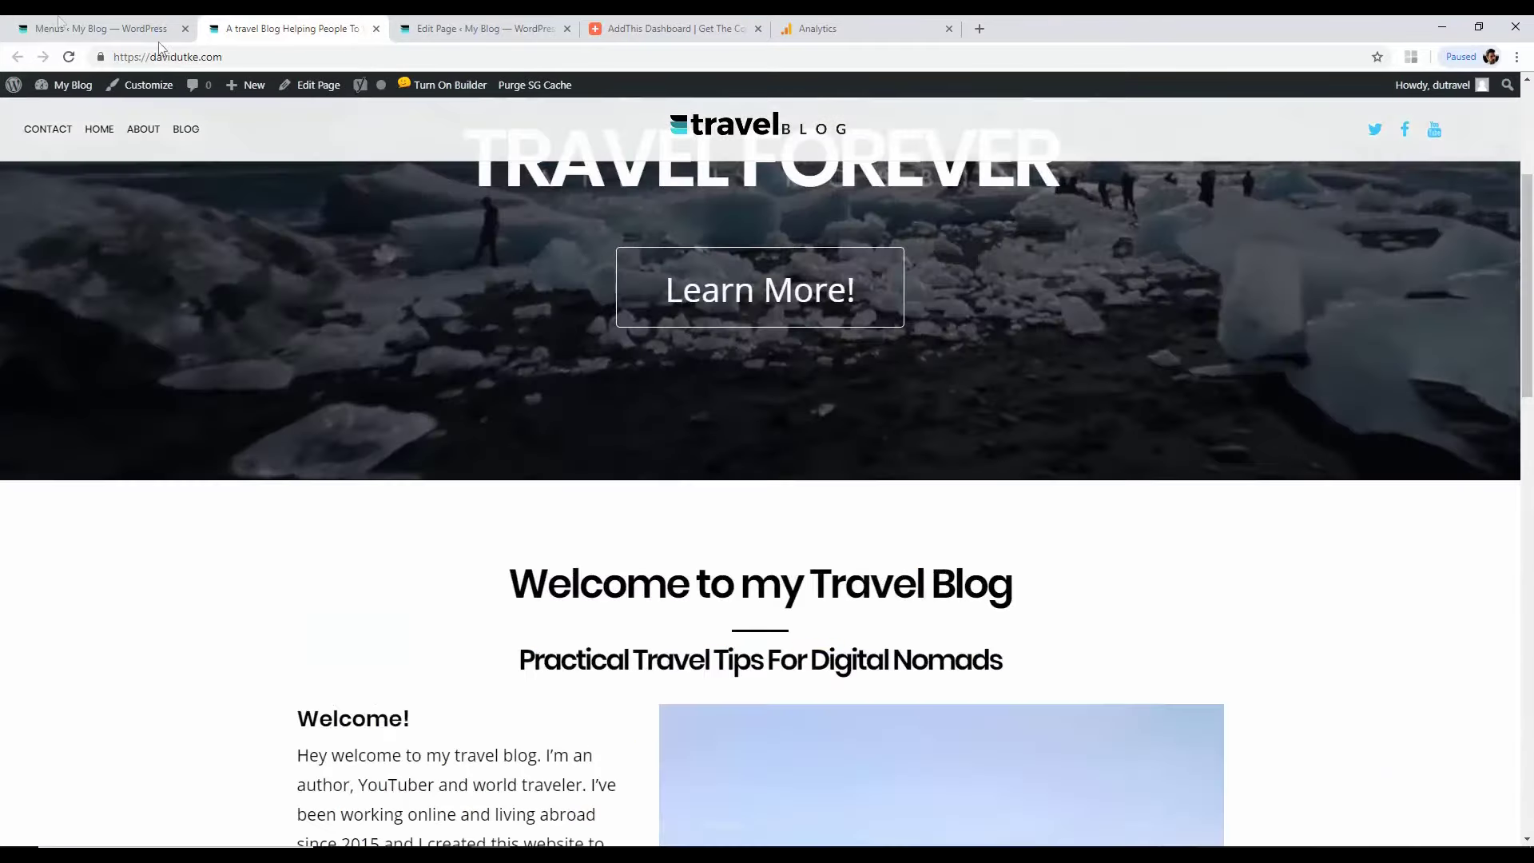
pyautogui.click(76, 24)
pyautogui.click(366, 310)
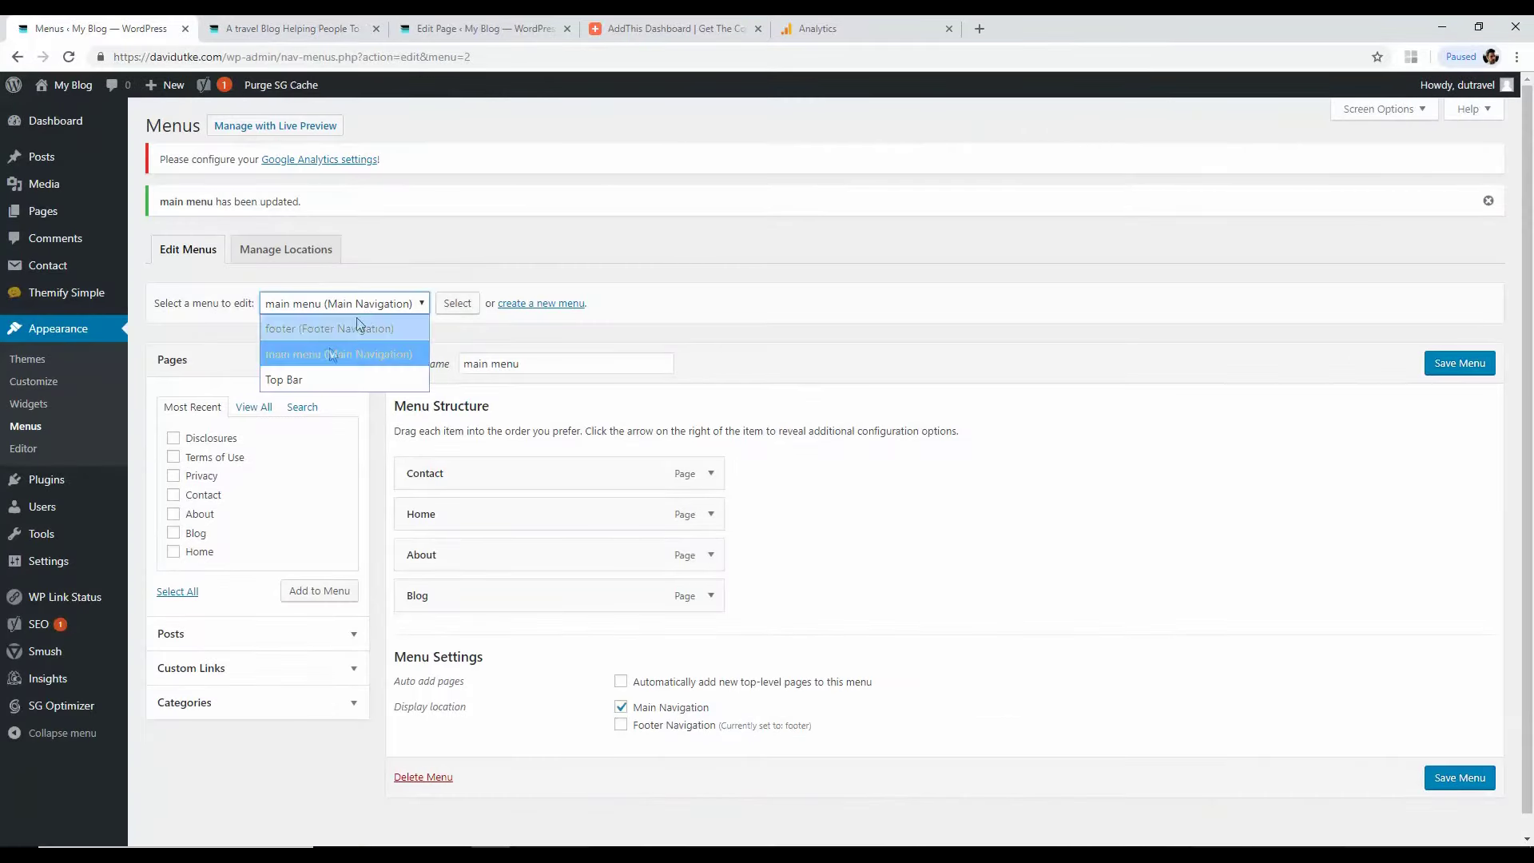
pyautogui.click(314, 330)
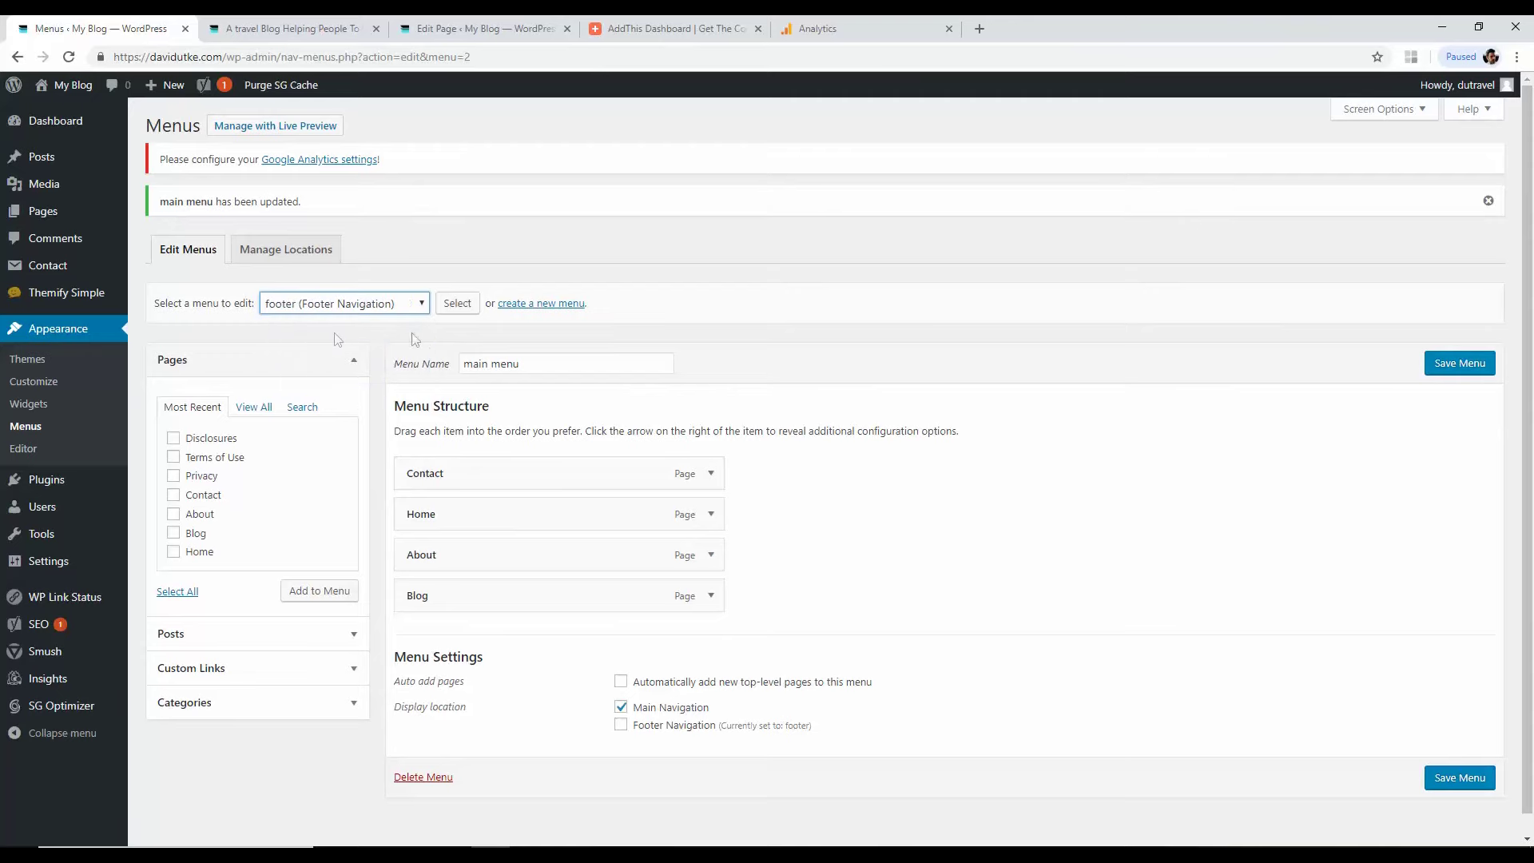
pyautogui.click(457, 306)
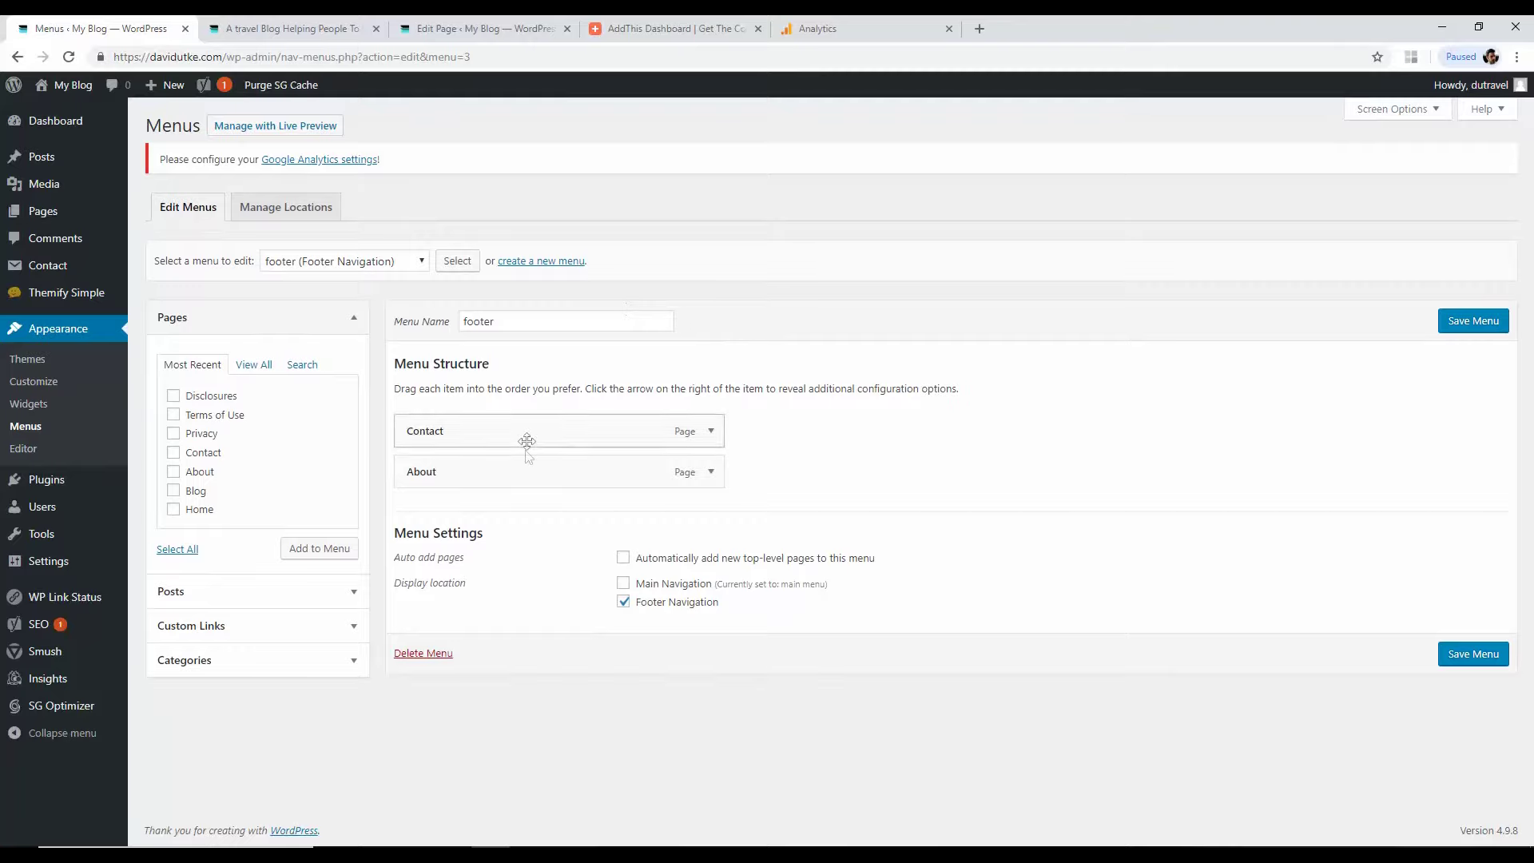
# Step: Compare the footer menu and its Footer Navigation location with the Contact and About links in the live home page's footer
pyautogui.click(287, 28)
pyautogui.scroll(-15, 1531, 683)
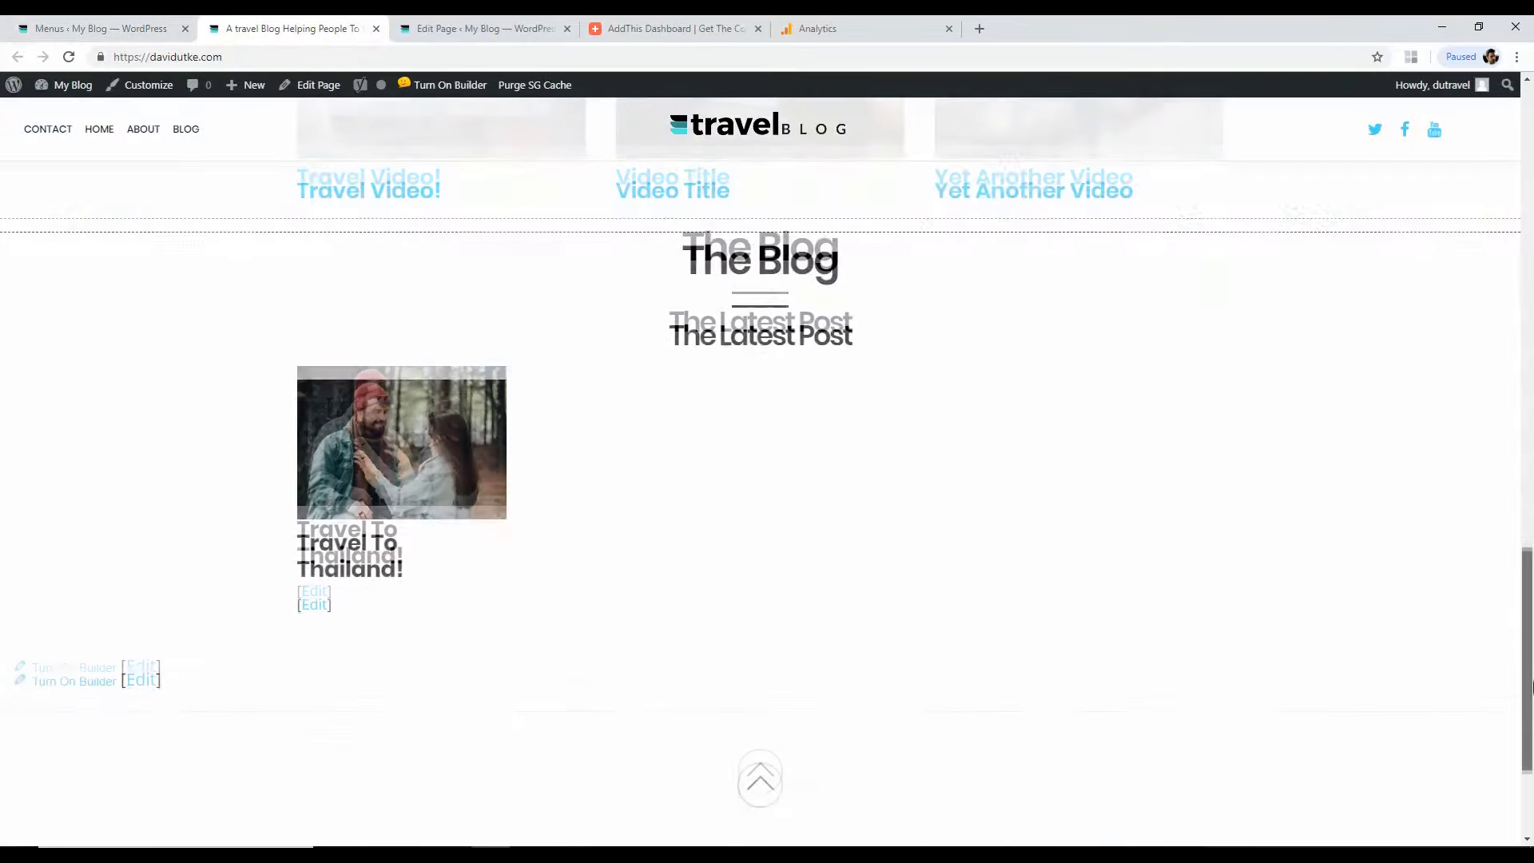
pyautogui.scroll(-2, 1530, 683)
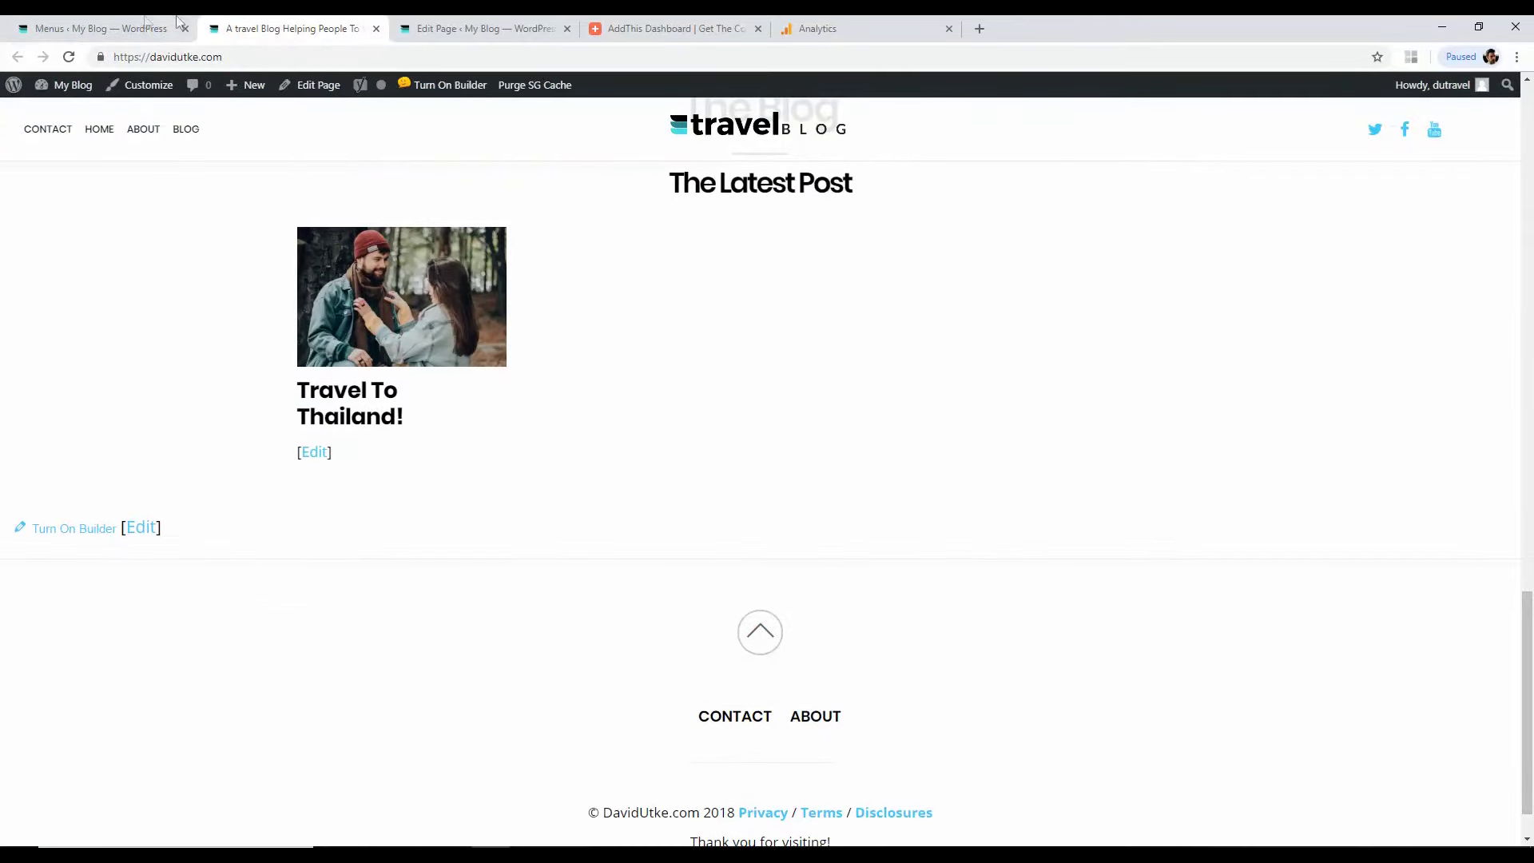
pyautogui.click(145, 28)
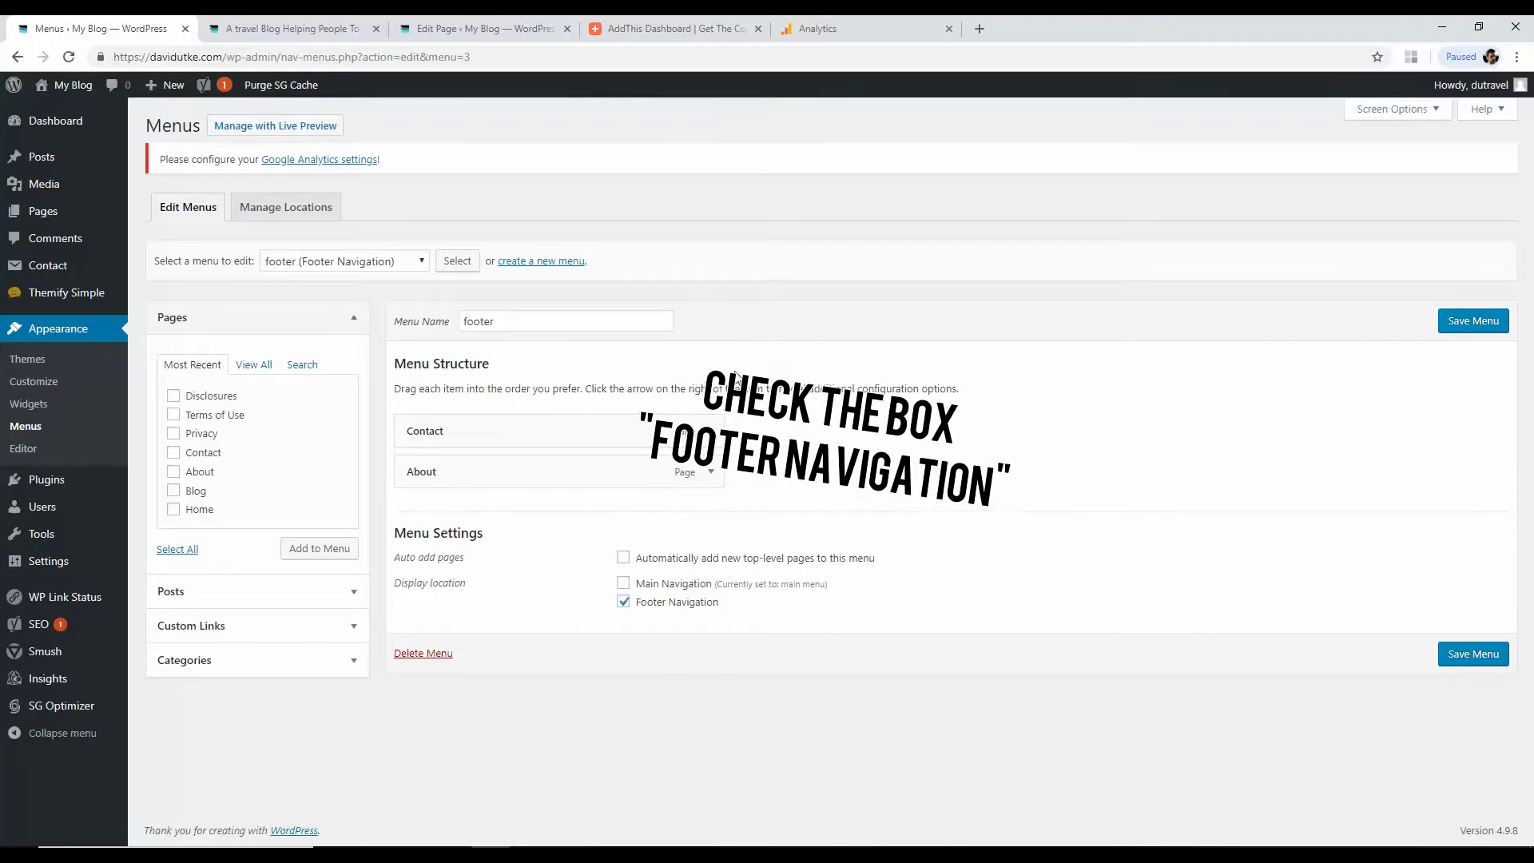
pyautogui.click(361, 28)
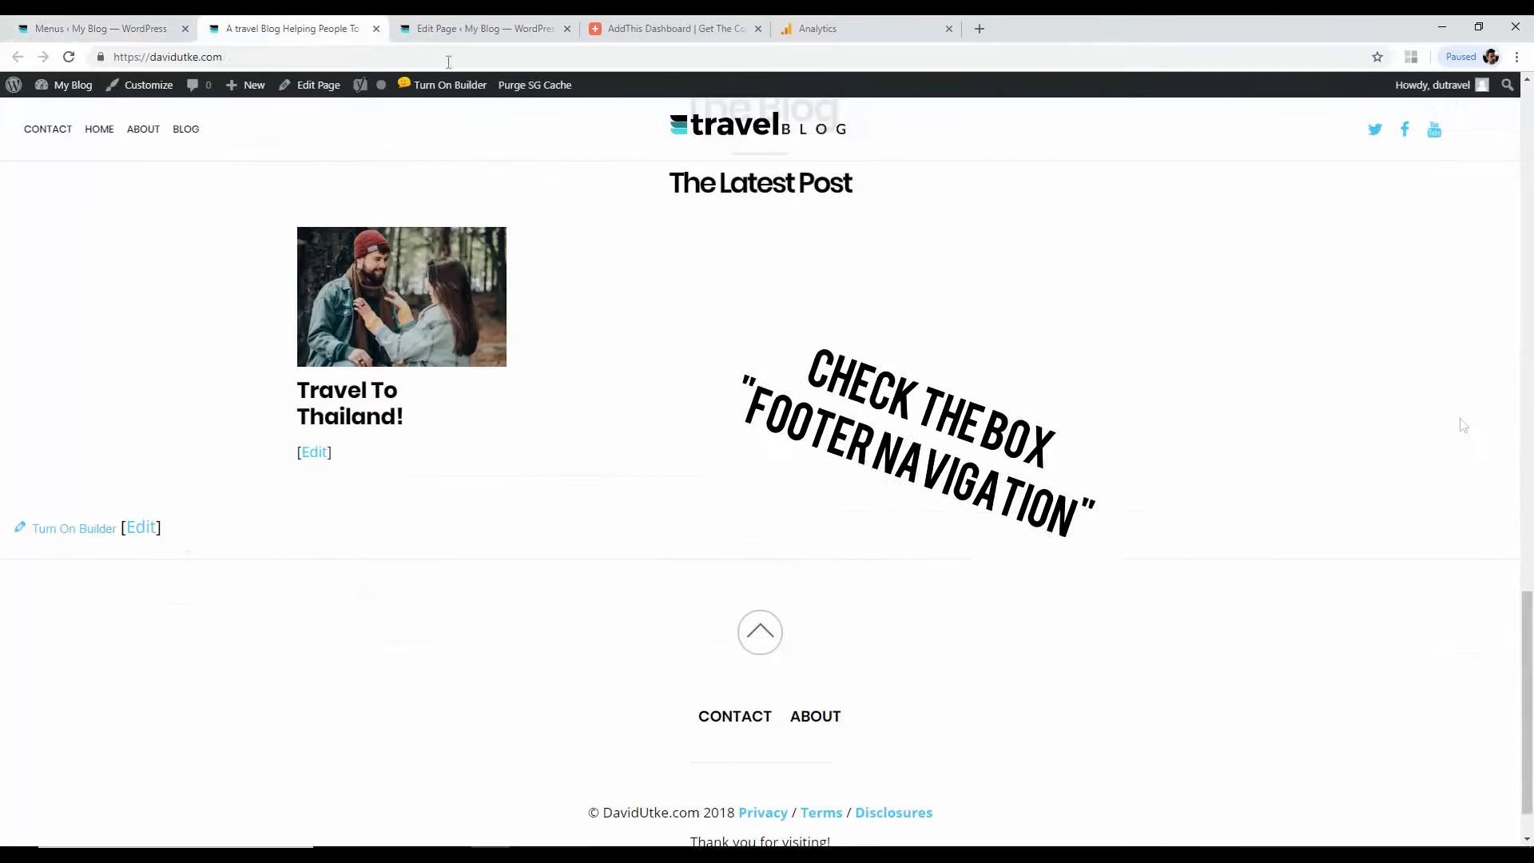
pyautogui.scroll(20, 568, 146)
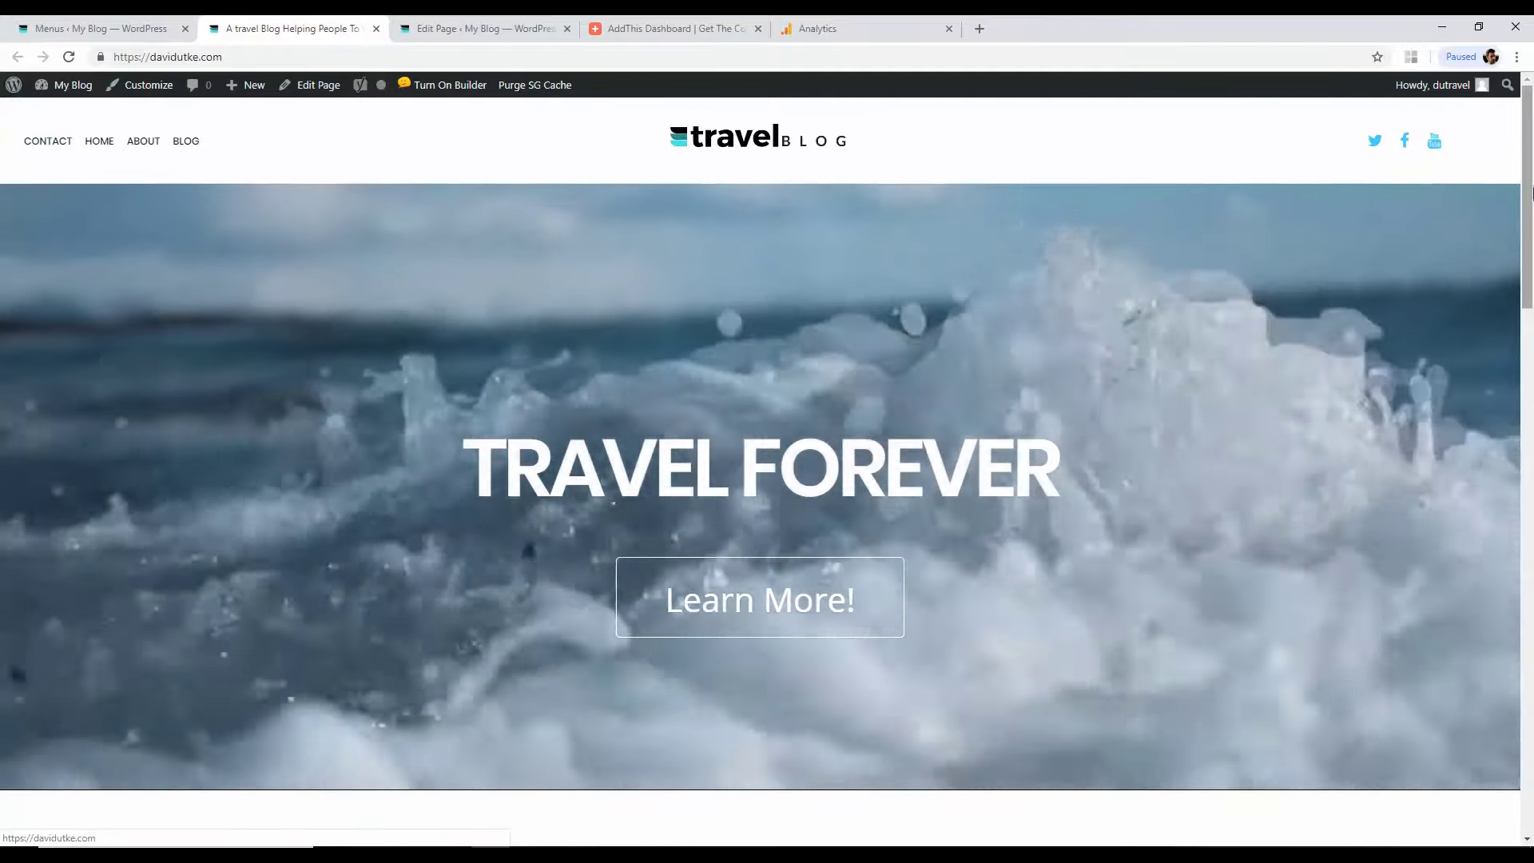
pyautogui.moveTo(1526, 192); pyautogui.dragTo(1528, 160)
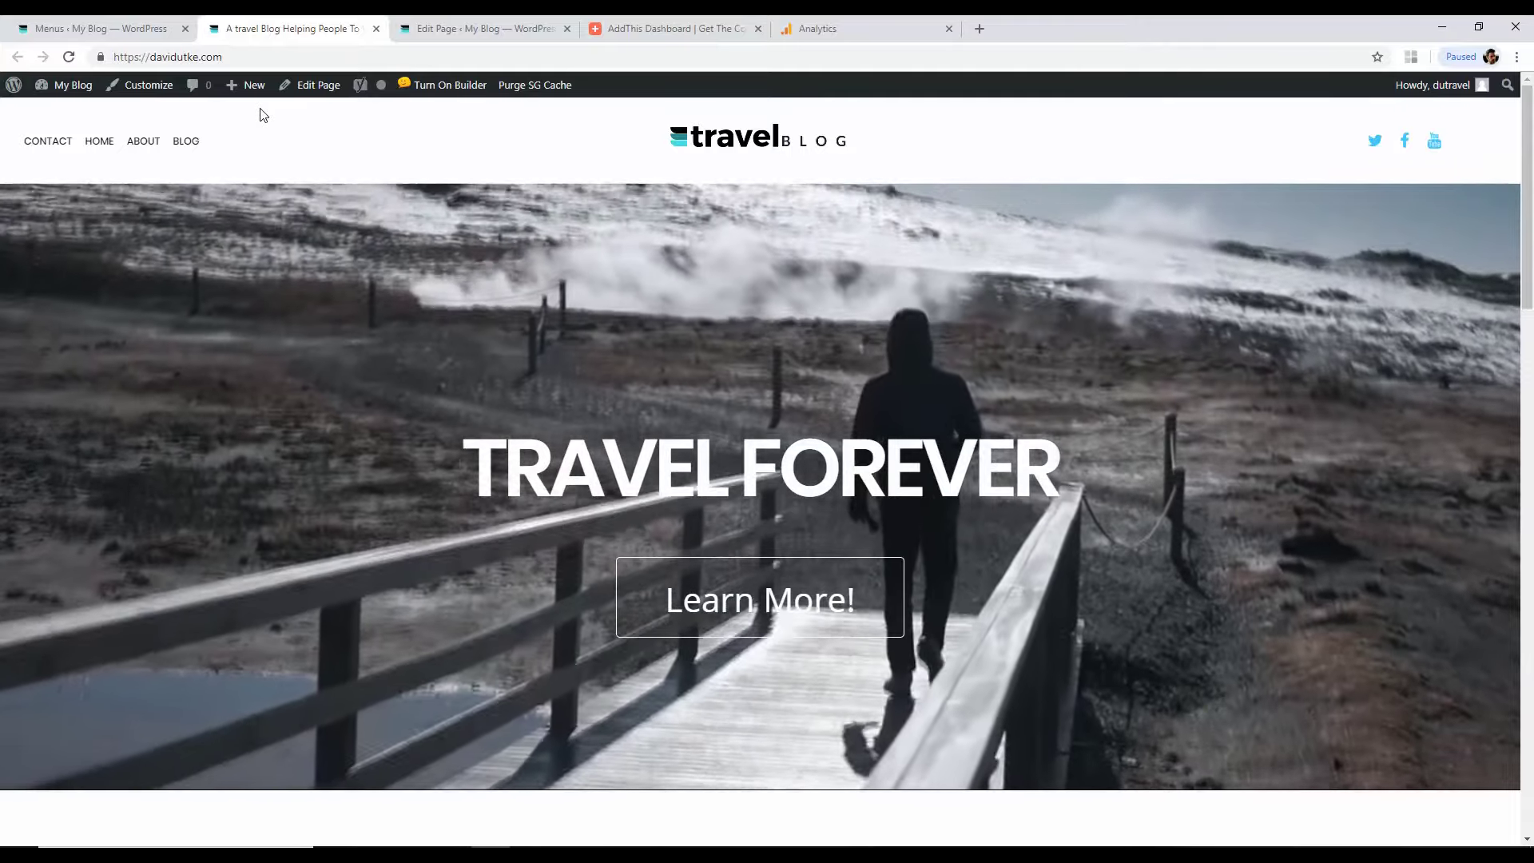
pyautogui.hotkey('ctrl', 'pageup')
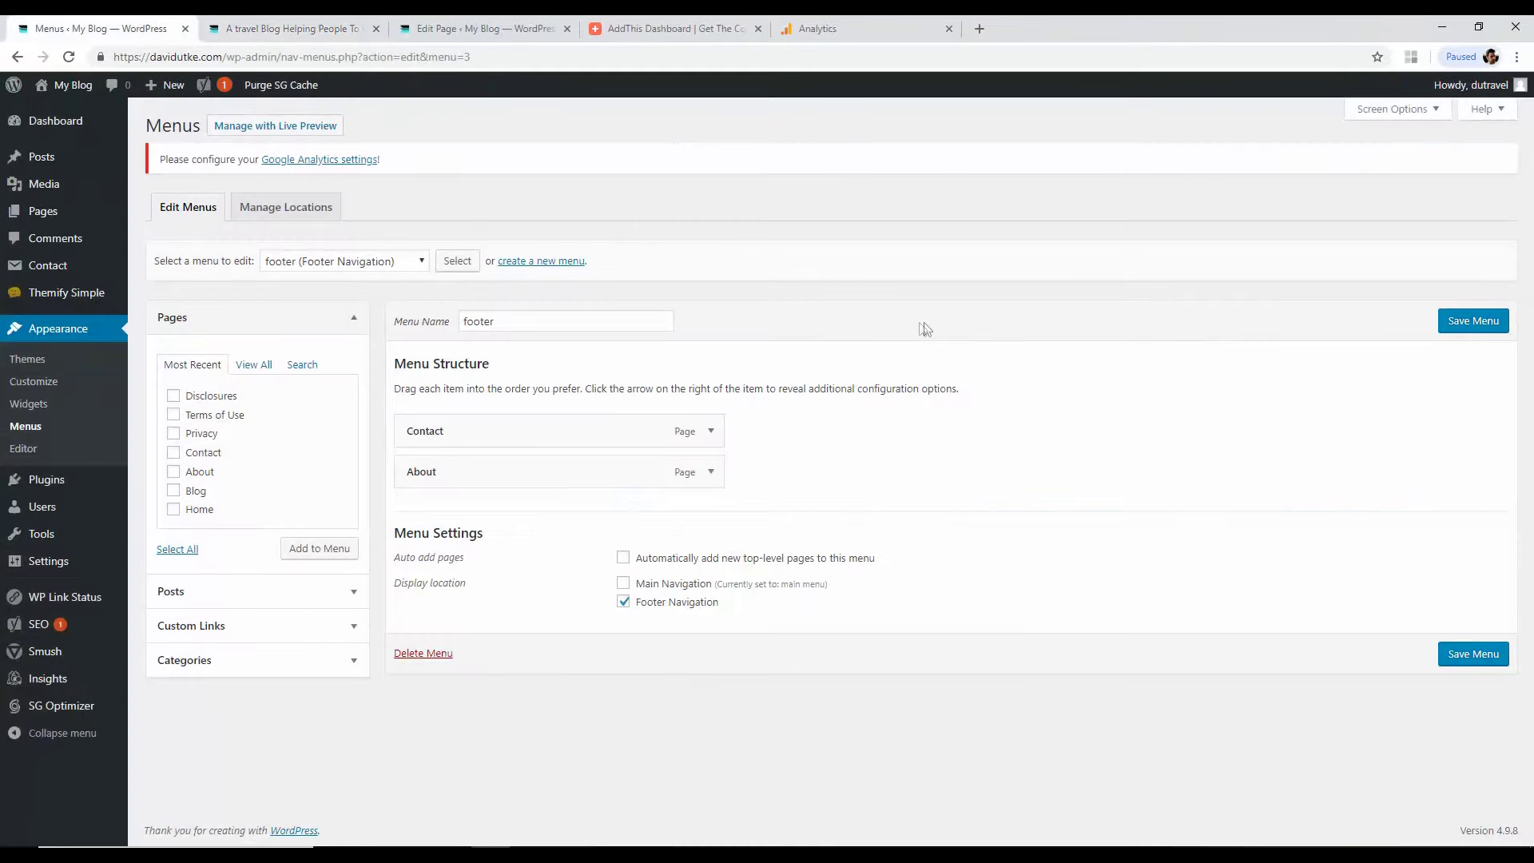
pyautogui.click(320, 28)
pyautogui.scroll(-5, 1530, 300)
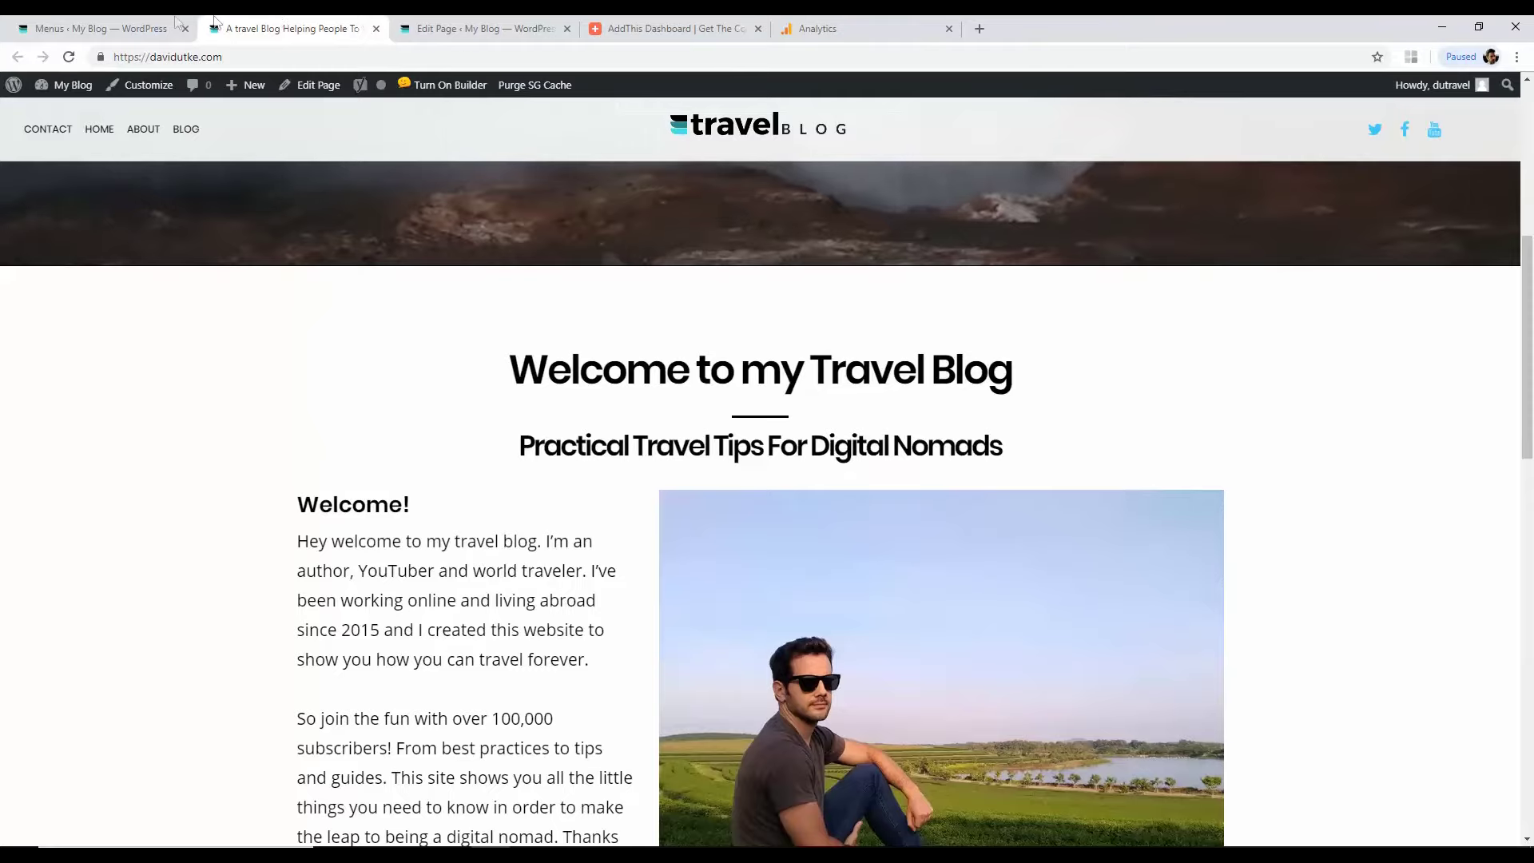
pyautogui.click(134, 24)
pyautogui.click(364, 263)
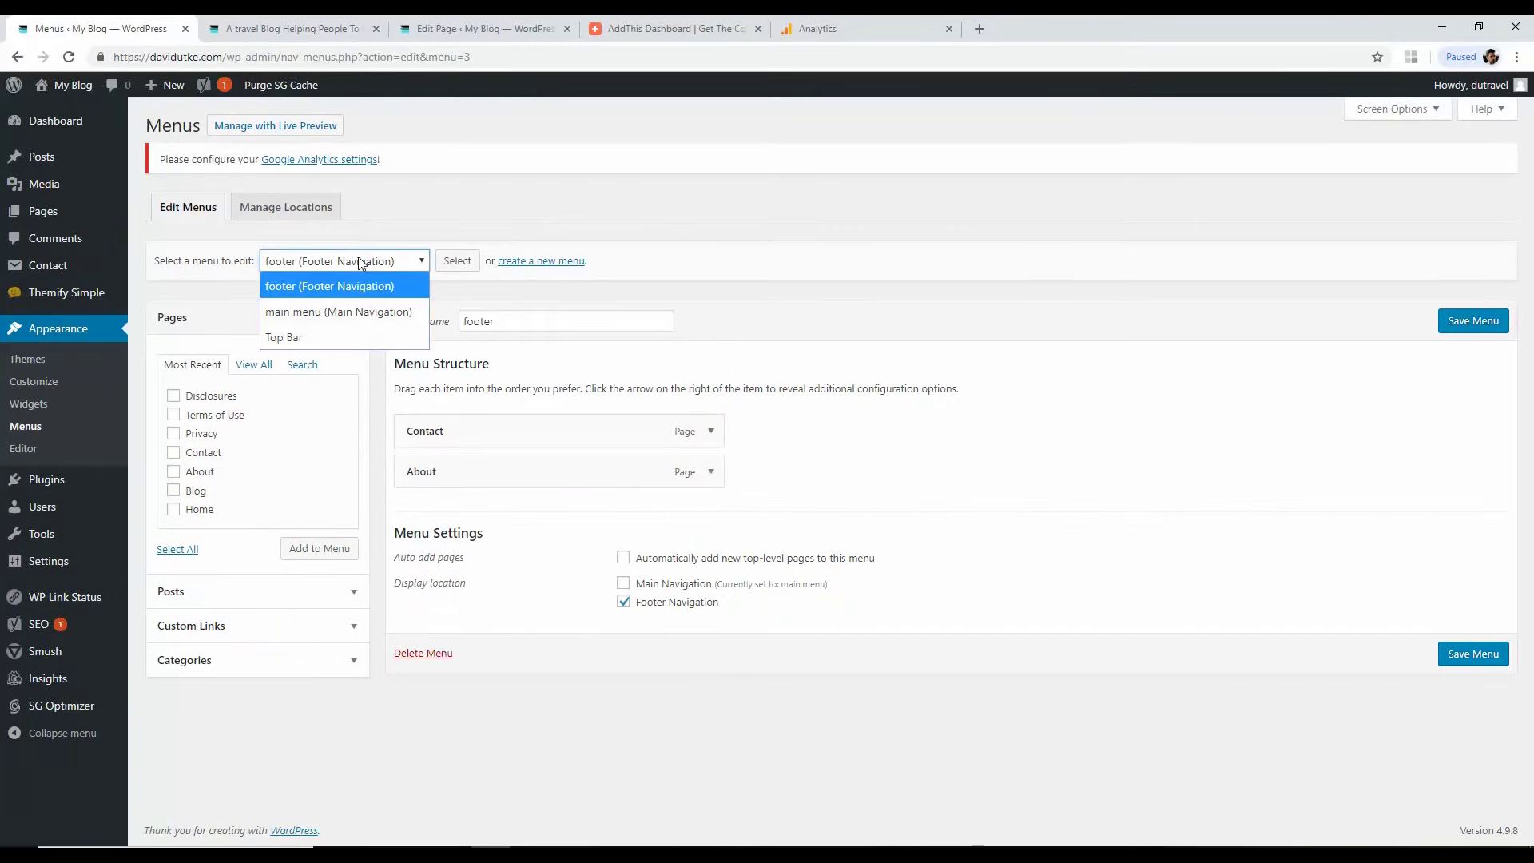
pyautogui.click(869, 294)
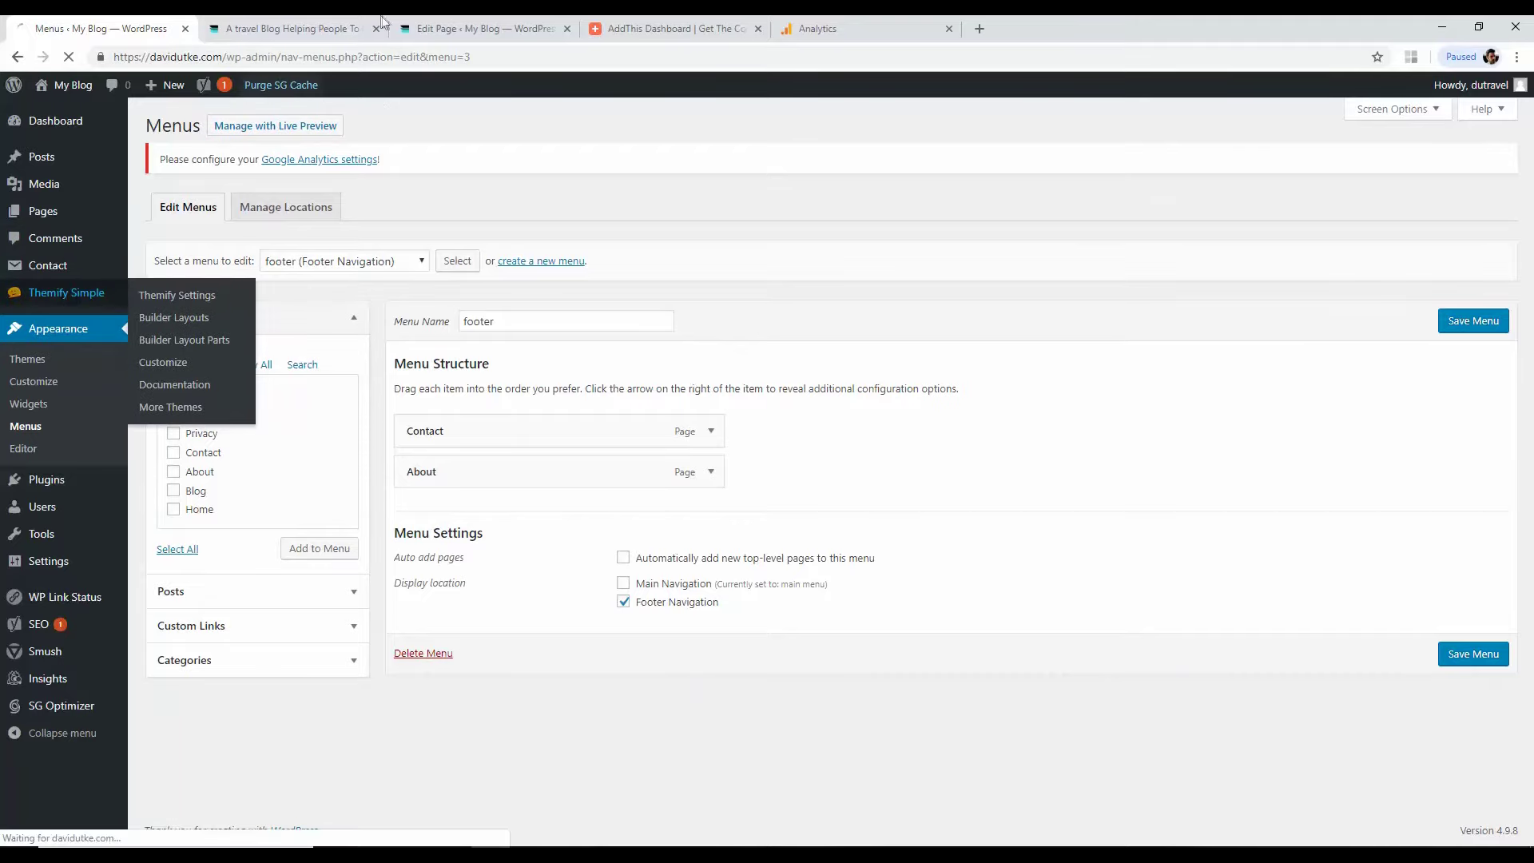
# Step: Open the Themify Simple theme settings and examine the copyright and thank-you lines in the live home page's footer
pyautogui.click(279, 84)
pyautogui.click(288, 28)
pyautogui.scroll(-20, 736, 226)
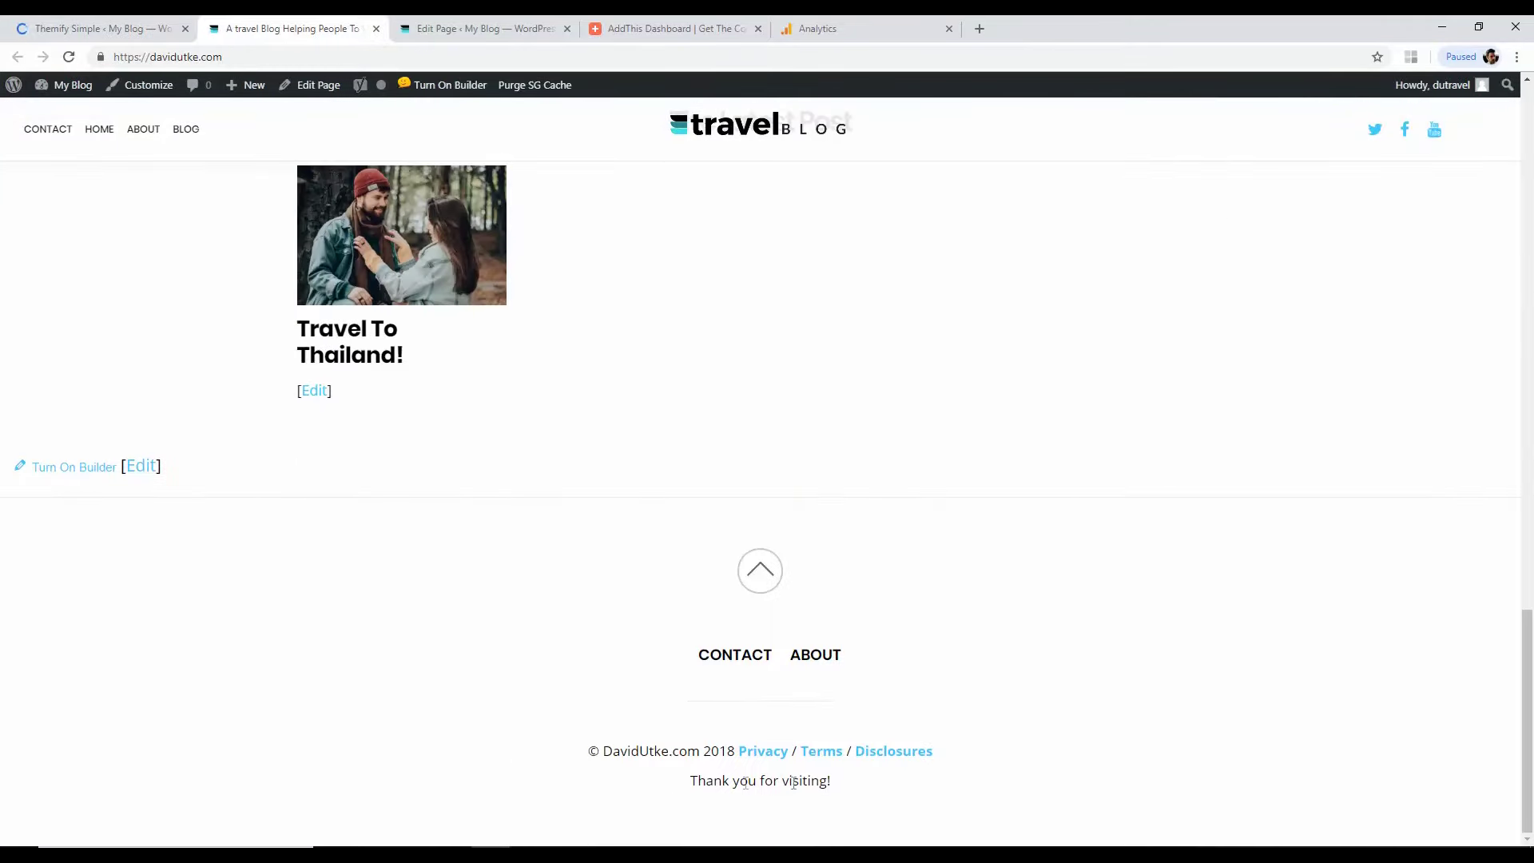
pyautogui.moveTo(624, 754); pyautogui.dragTo(793, 785)
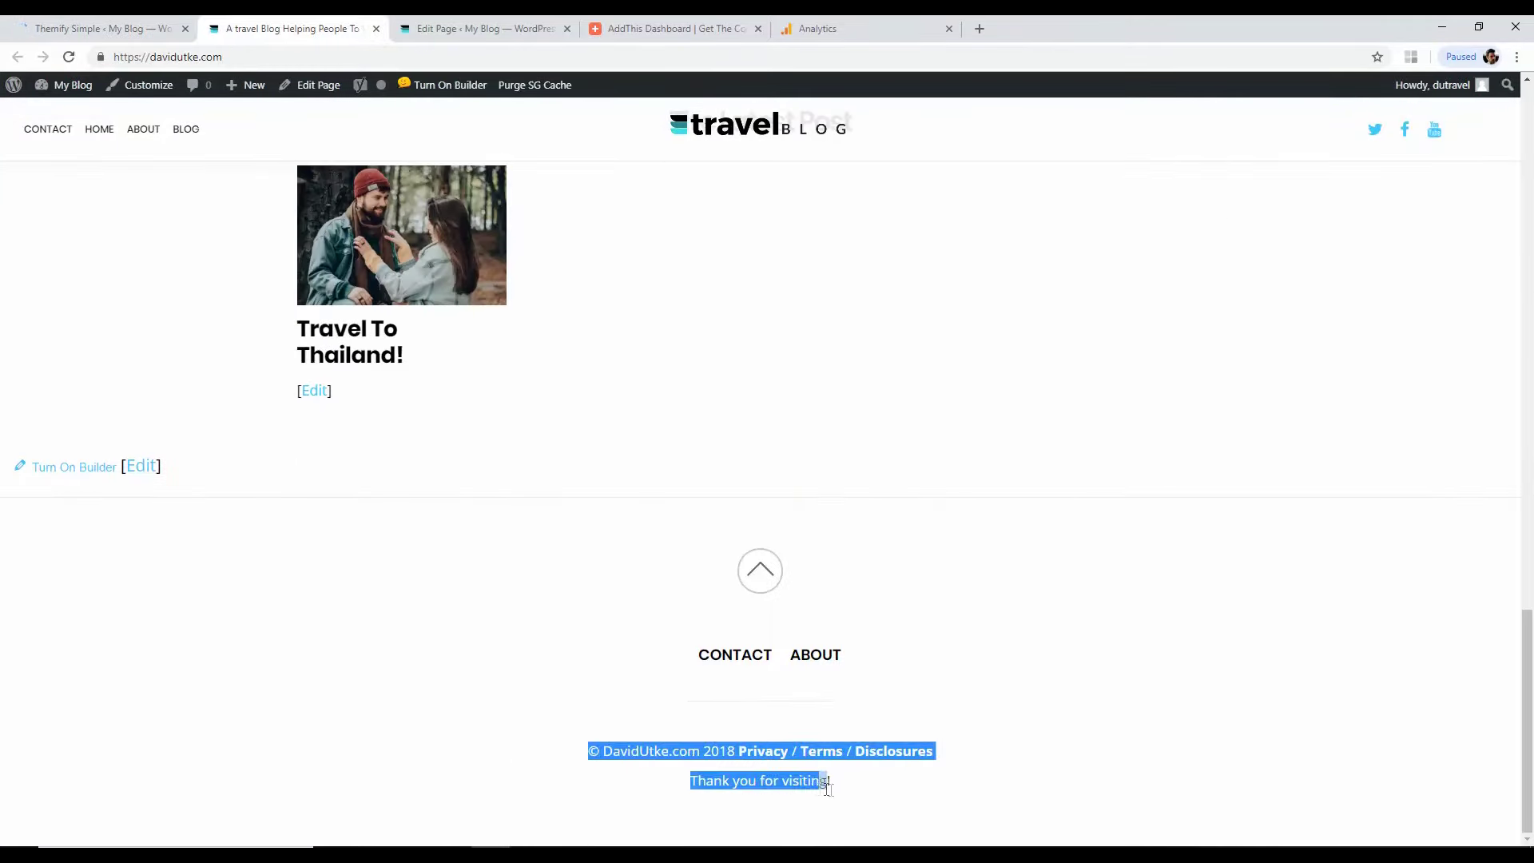
pyautogui.click(515, 736)
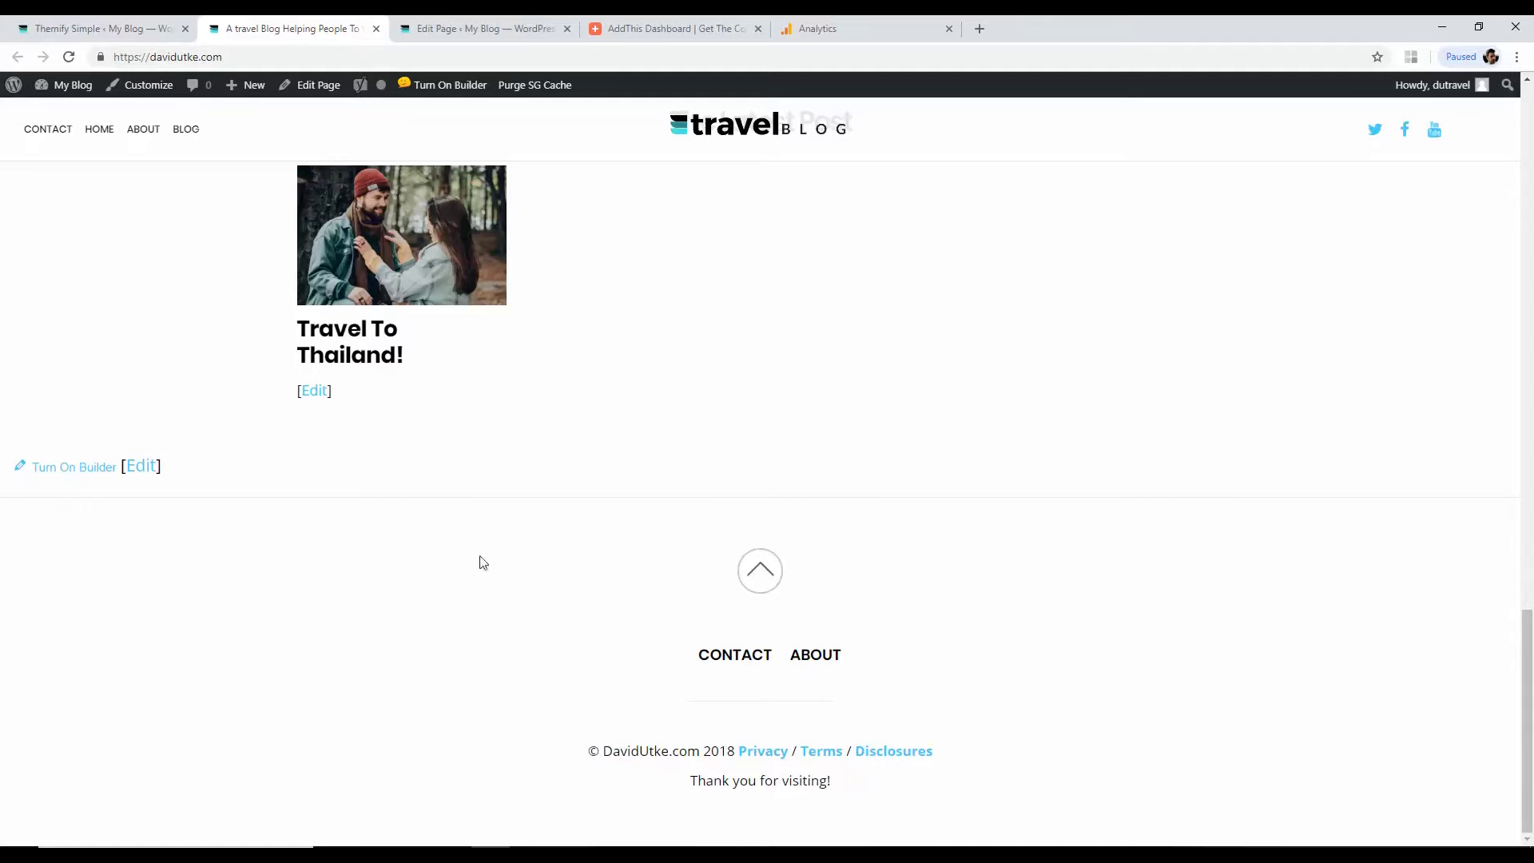
# Step: Show the Footer Text fields in the theme settings and review Footer Text One and Footer Text Two
pyautogui.hotkey('ctrl', 'shift', 'Tab')
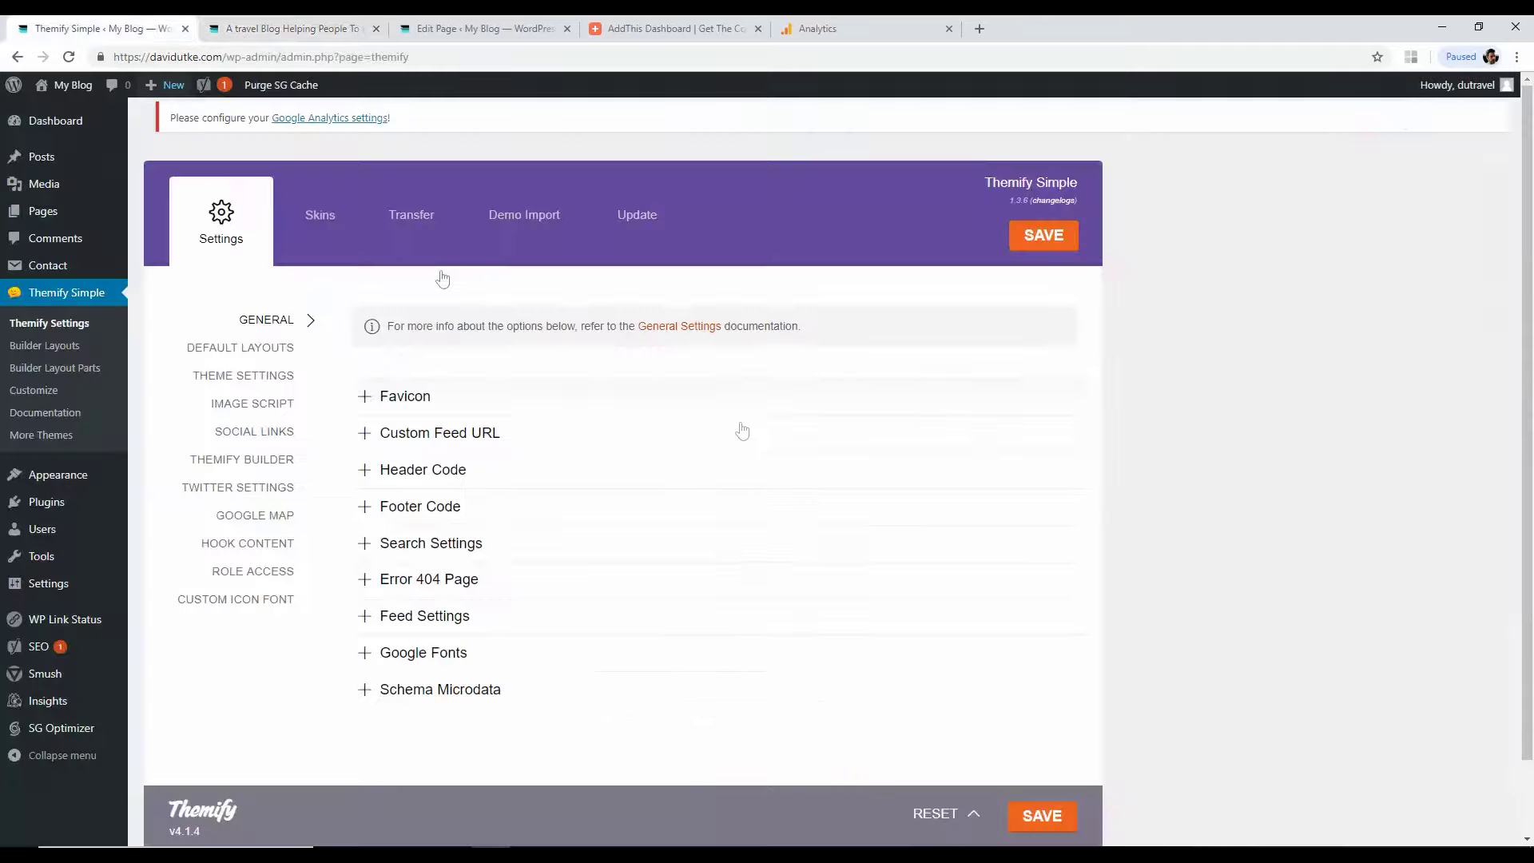
pyautogui.click(262, 350)
pyautogui.click(266, 385)
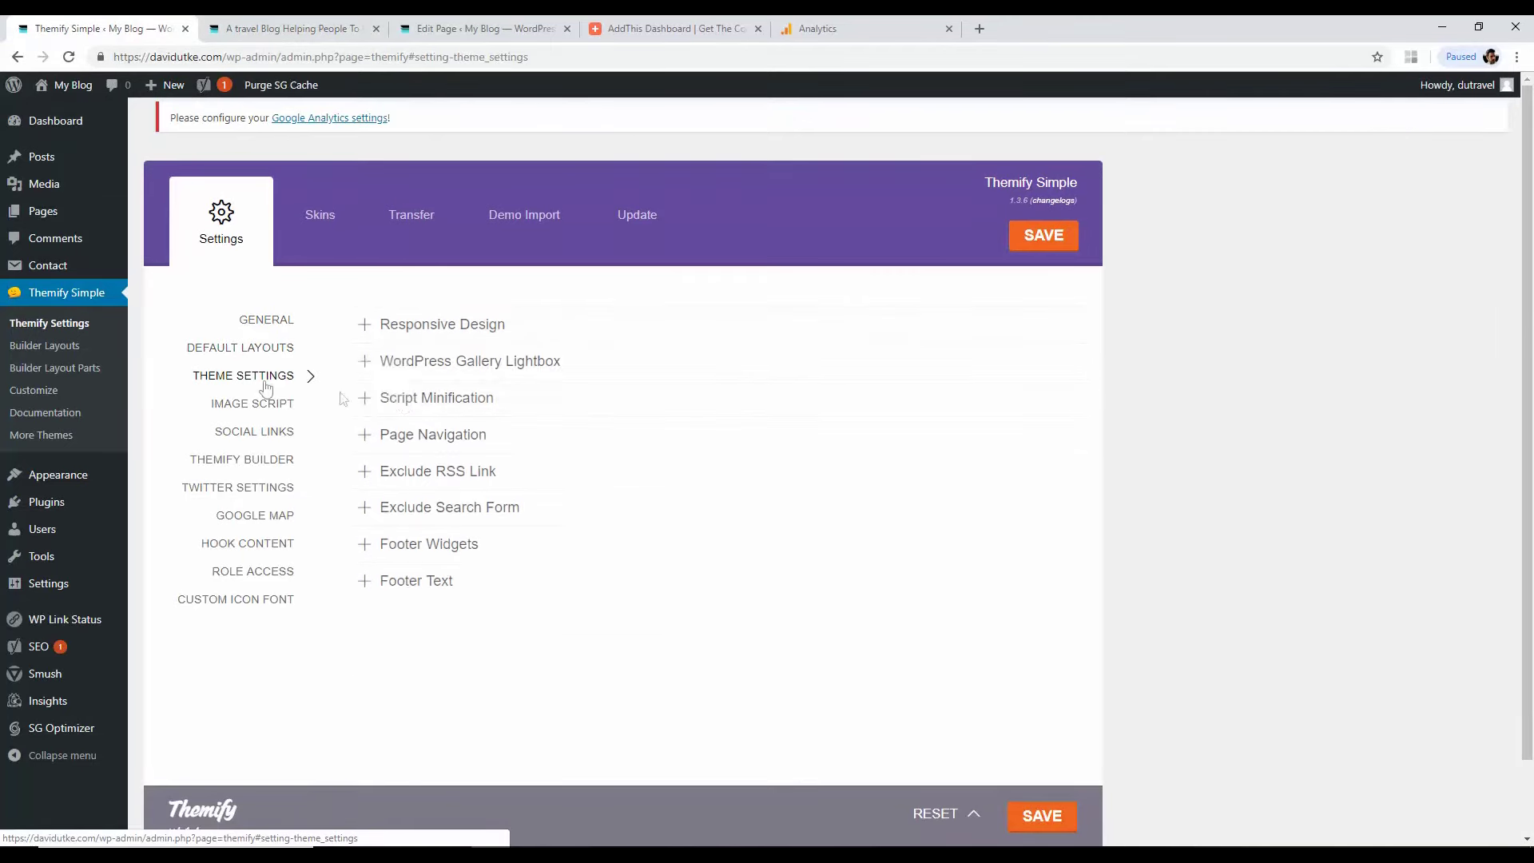
pyautogui.click(429, 580)
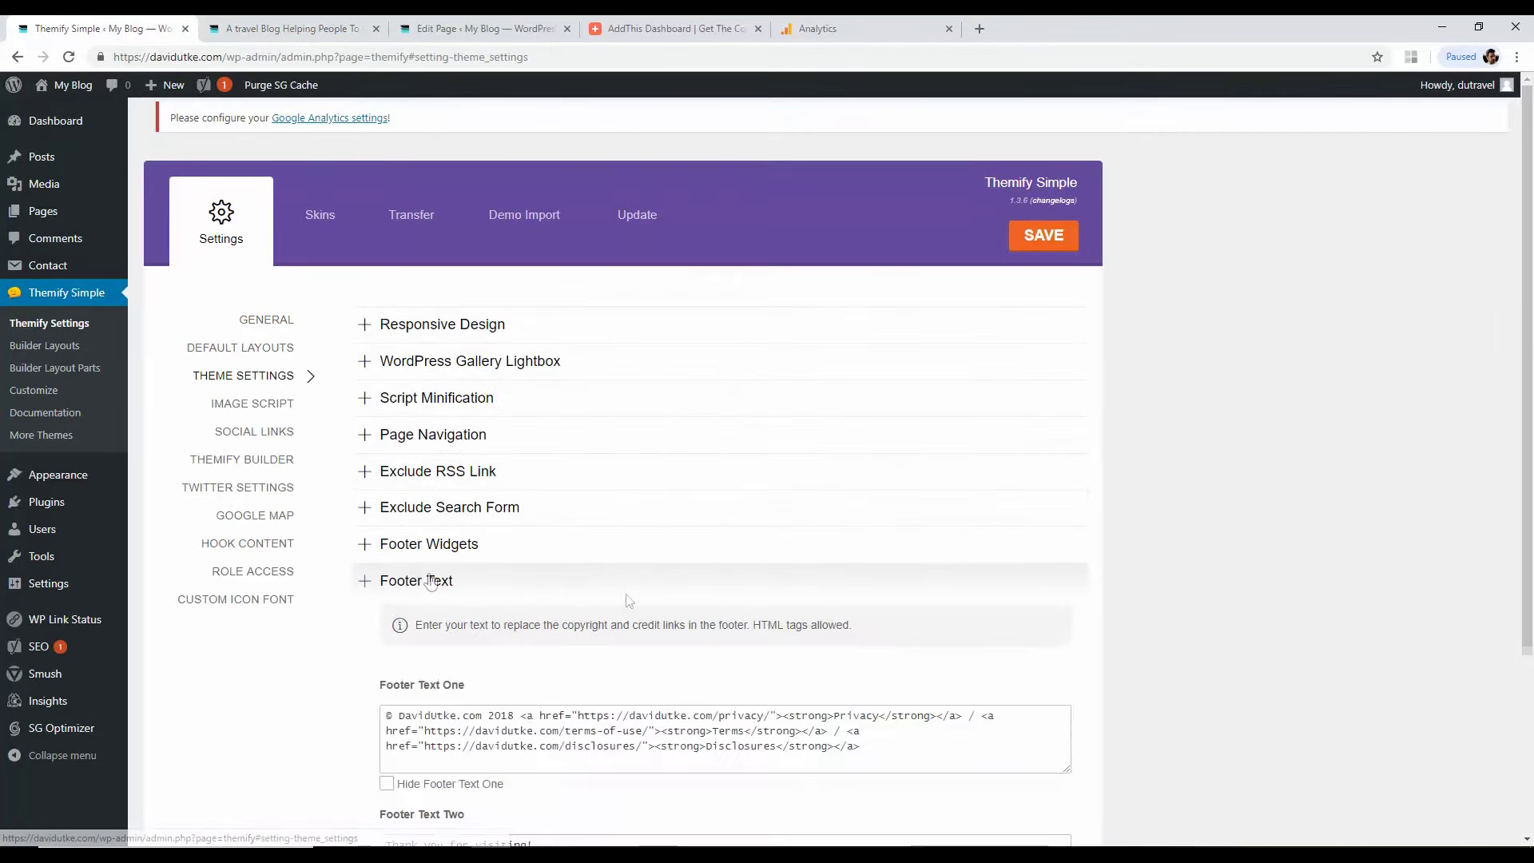
pyautogui.scroll(-3, 808, 589)
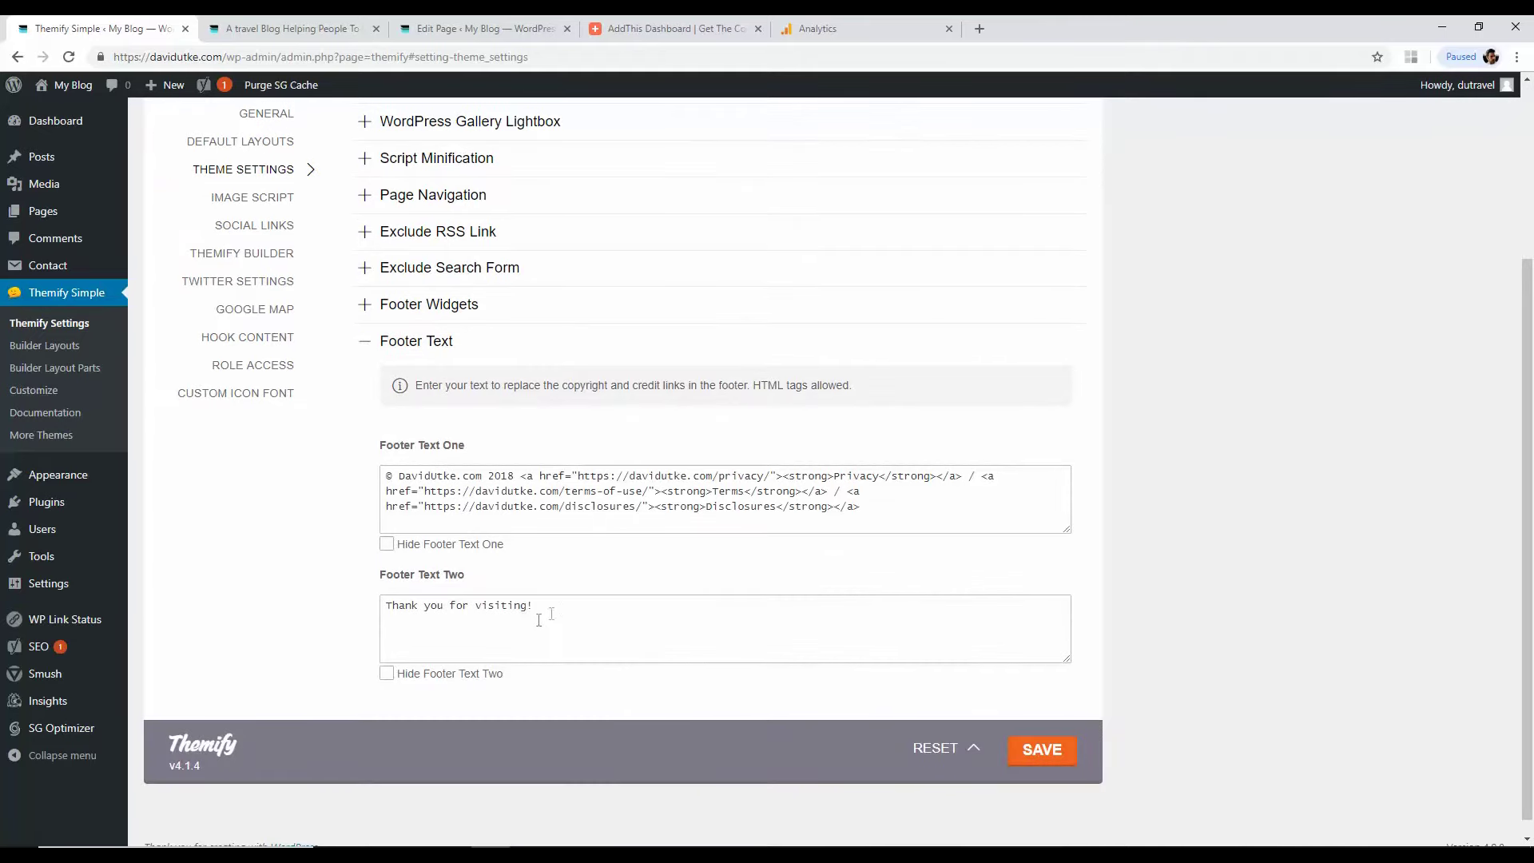
# Step: Compare Footer Text Two and Footer Text One with the thank-you and copyright lines in the live home page's footer
pyautogui.moveTo(540, 620); pyautogui.dragTo(382, 601)
pyautogui.click(336, 24)
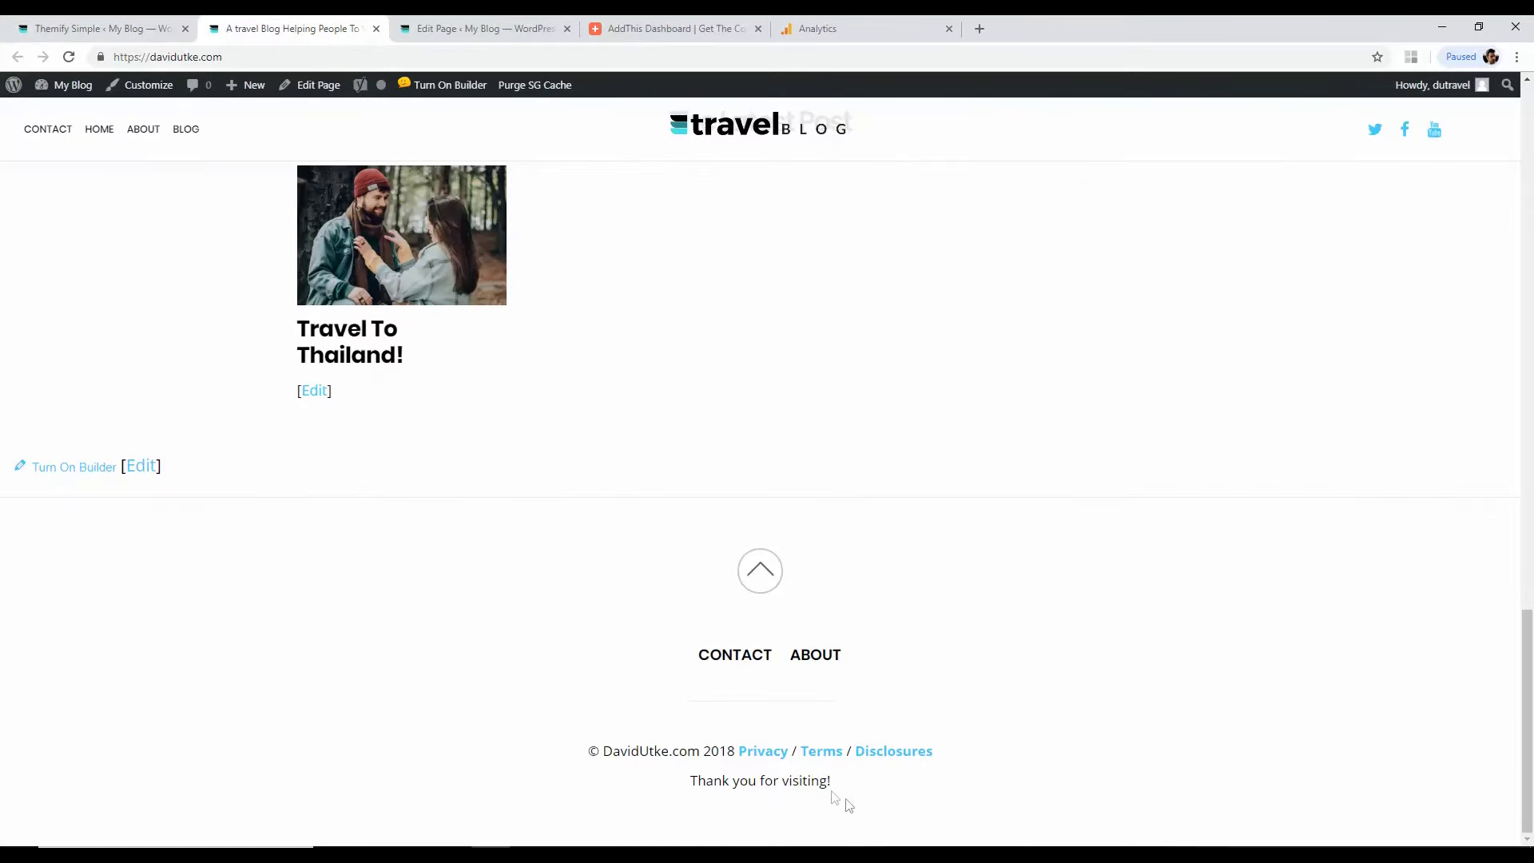
pyautogui.moveTo(843, 783); pyautogui.dragTo(673, 783)
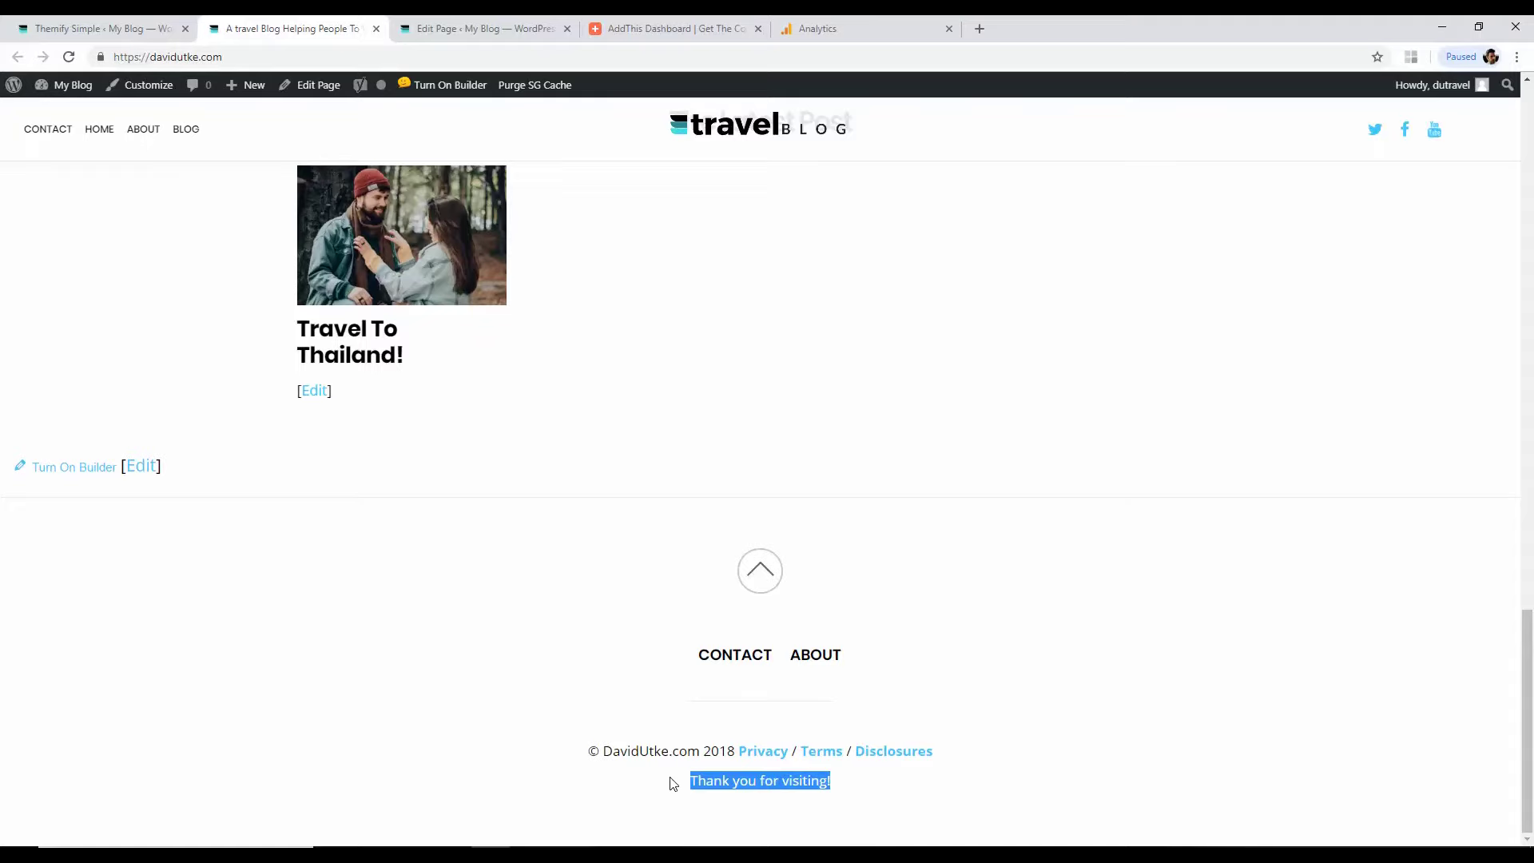
pyautogui.moveTo(588, 755); pyautogui.dragTo(848, 750)
pyautogui.click(582, 743)
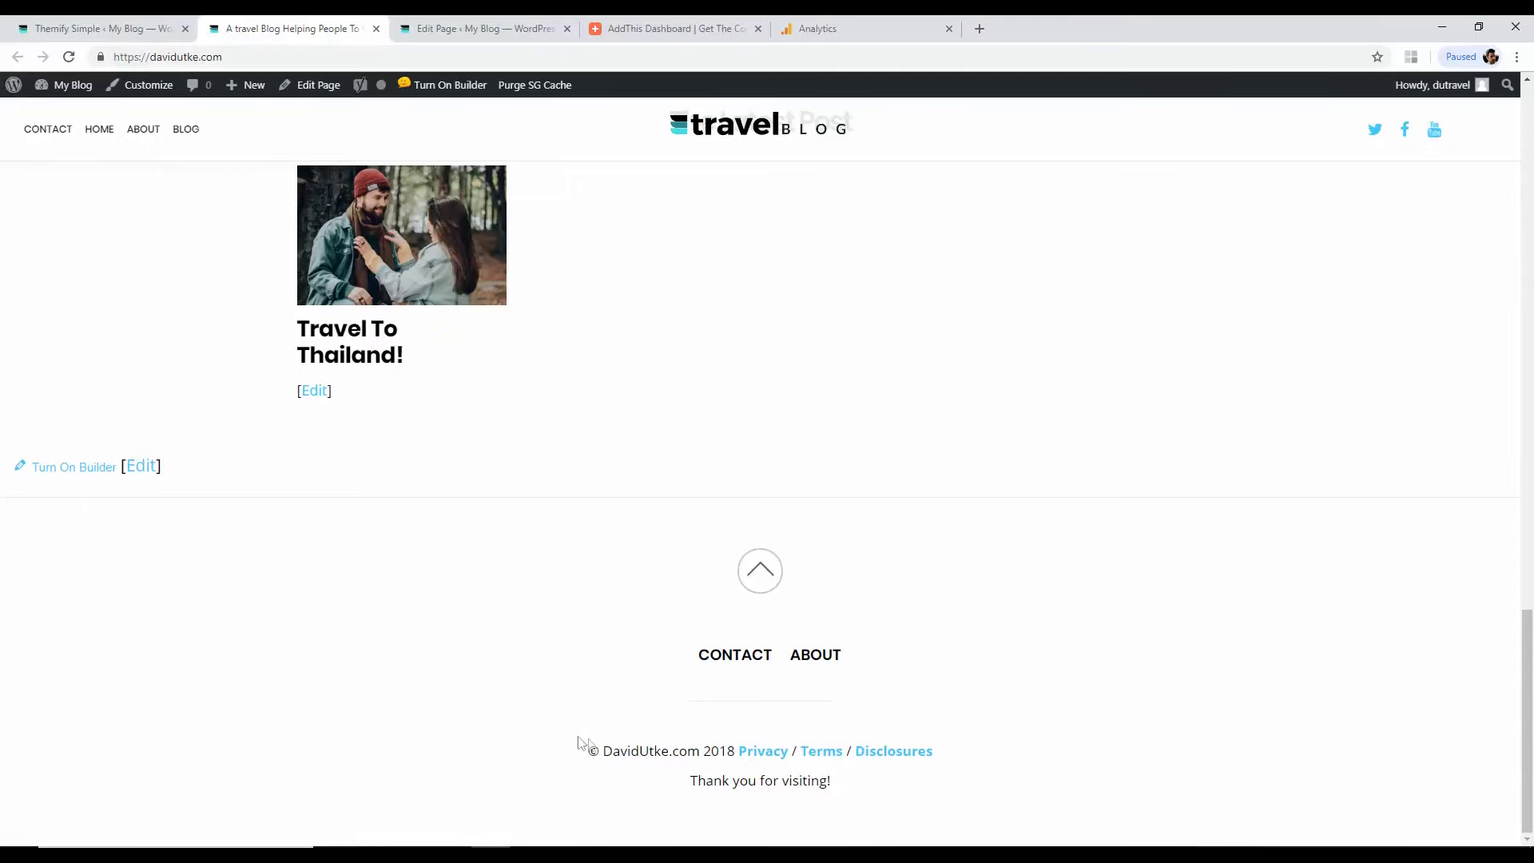
# Step: Insert a "|" separator after 2018 in Footer Text One by cutting the Privacy / Terms / Disclosures link code and pasting it back behind the separator
pyautogui.click(190, 19)
pyautogui.click(533, 525)
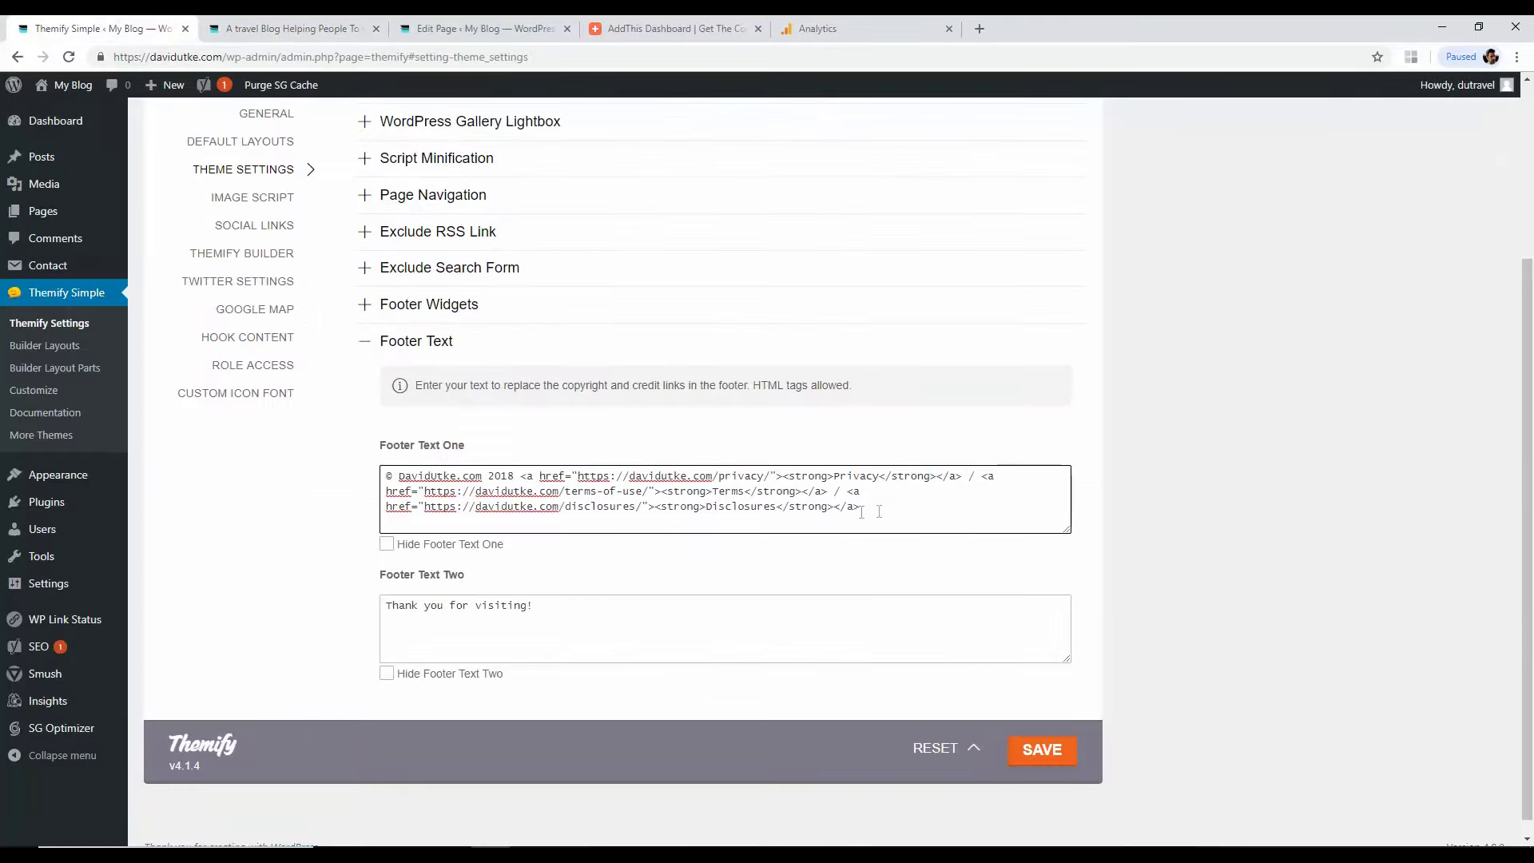
pyautogui.moveTo(878, 511); pyautogui.dragTo(601, 471)
pyautogui.rightClick(521, 477)
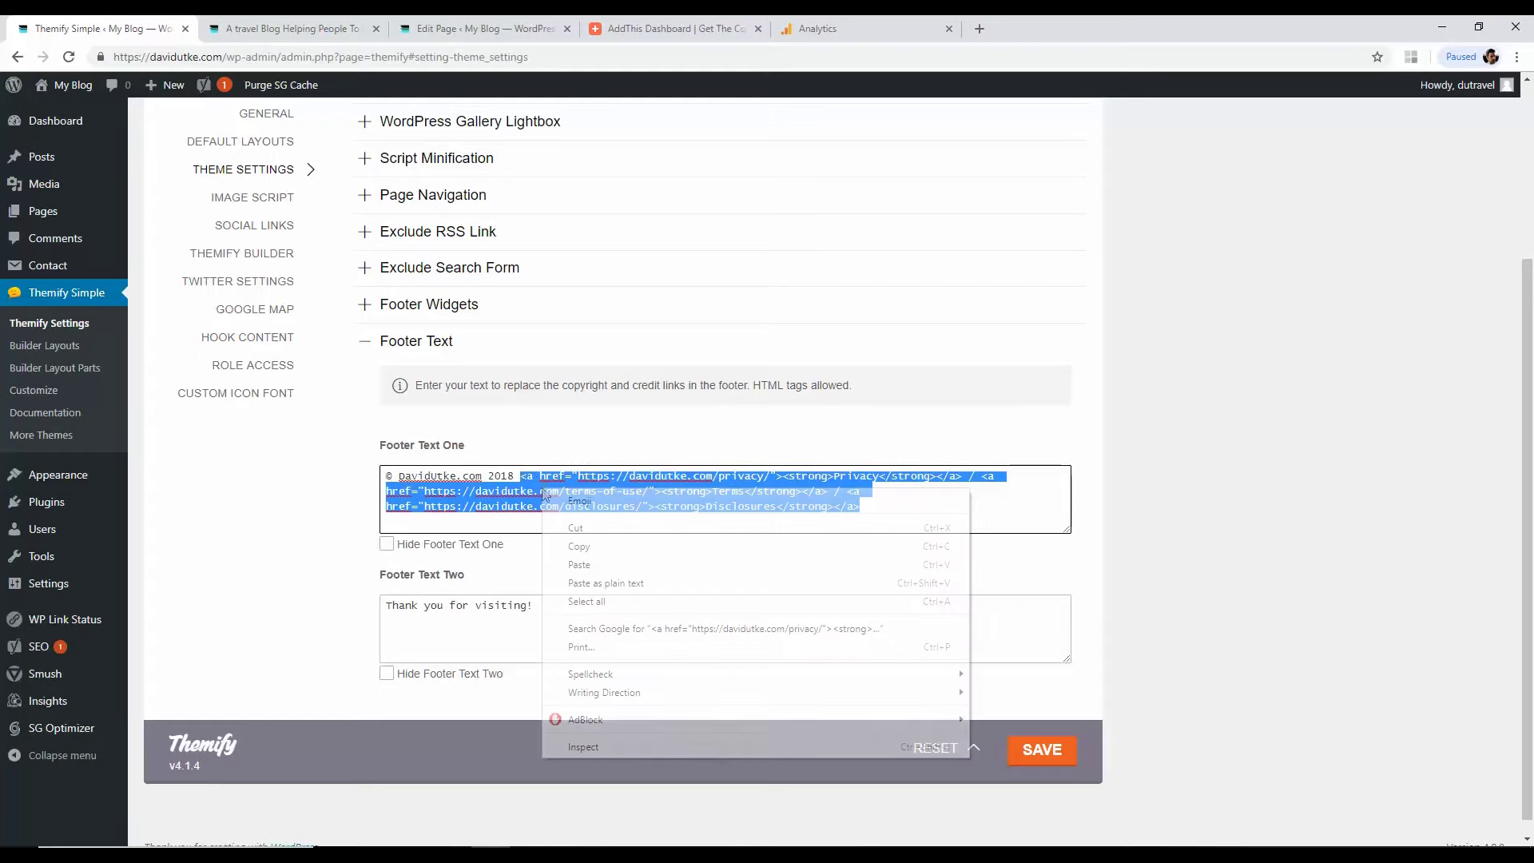
pyautogui.click(572, 530)
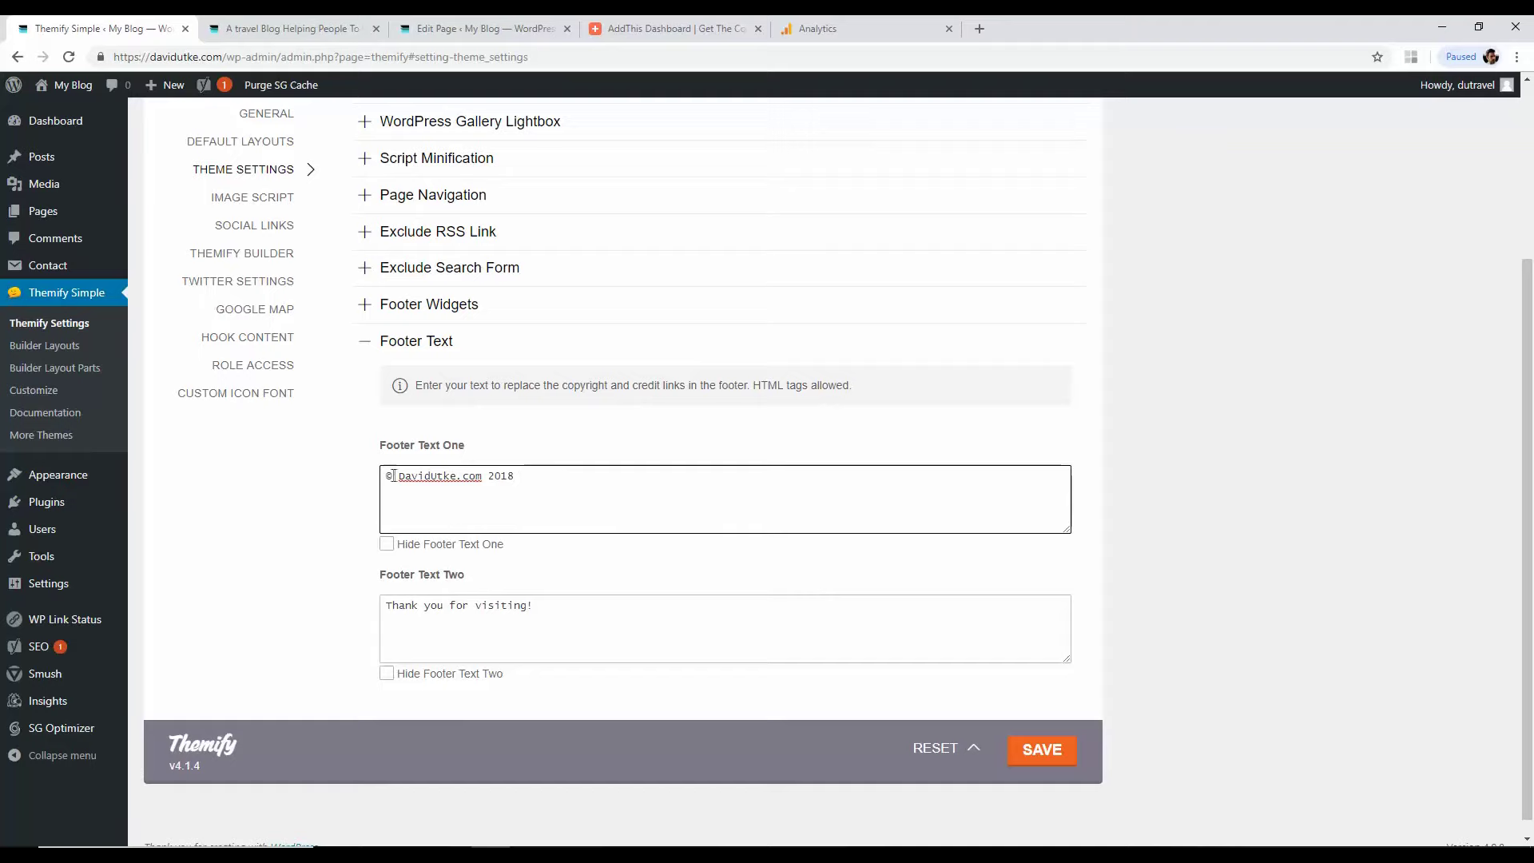
pyautogui.rightClick(555, 478)
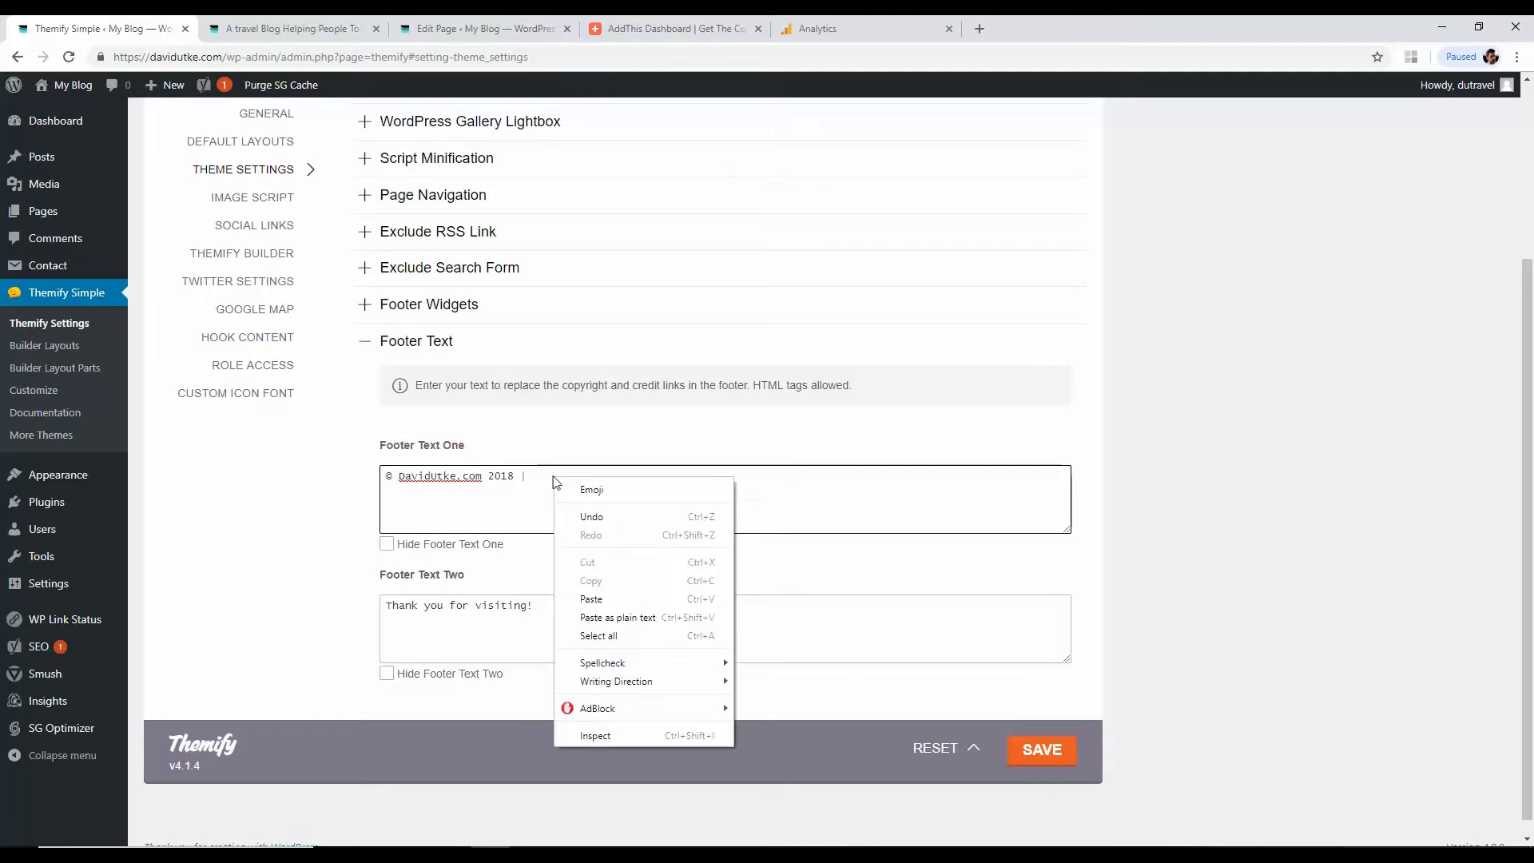
pyautogui.click(590, 599)
# Step: Check Footer Text One against the live footer links and save the theme settings
pyautogui.click(291, 29)
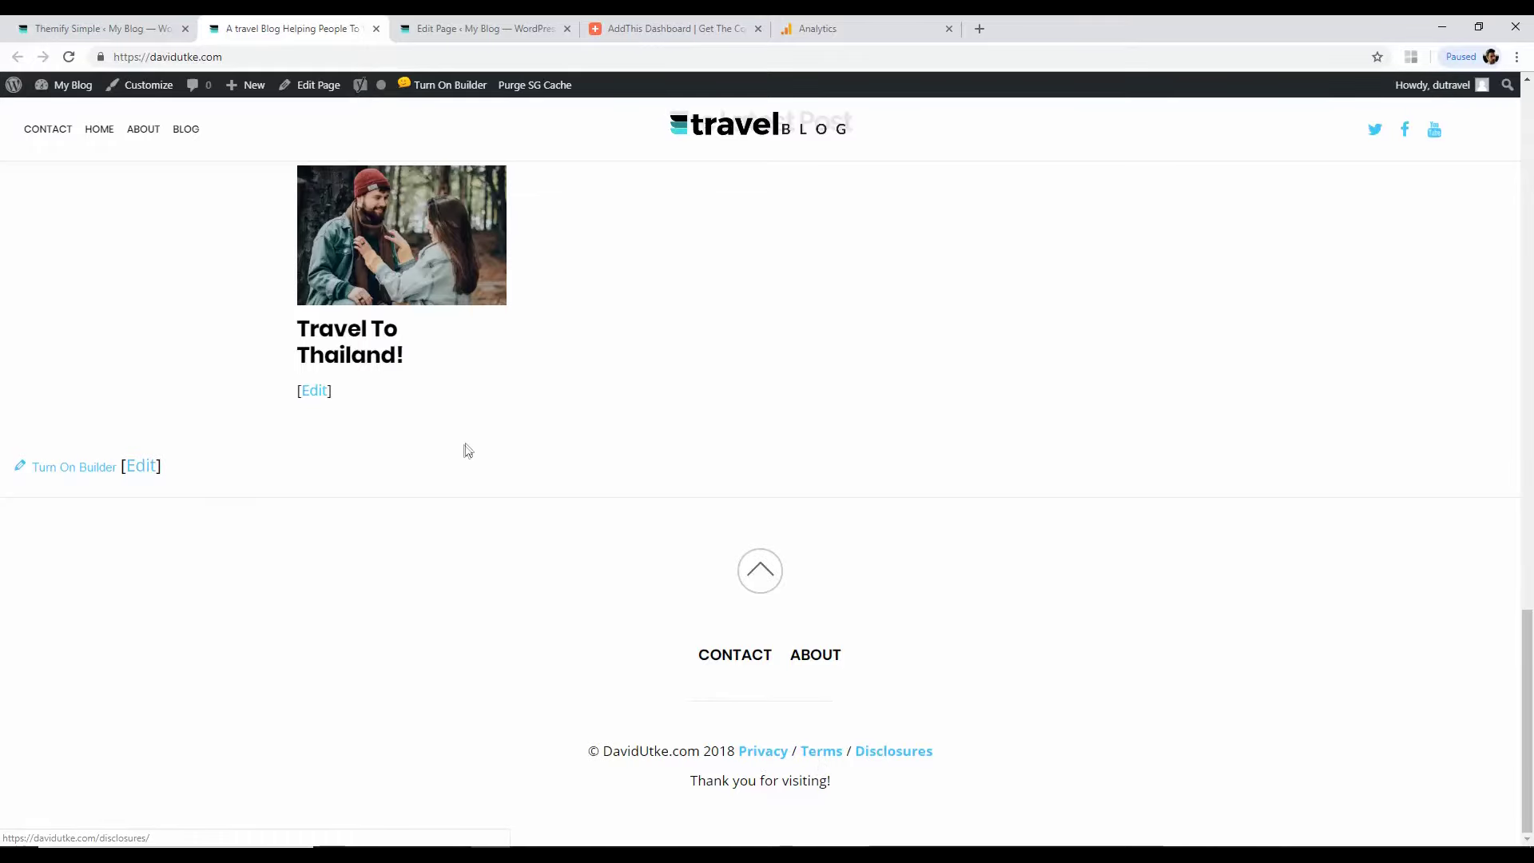
pyautogui.click(130, 28)
pyautogui.scroll(-1, 1391, 496)
pyautogui.moveTo(885, 516); pyautogui.dragTo(636, 450)
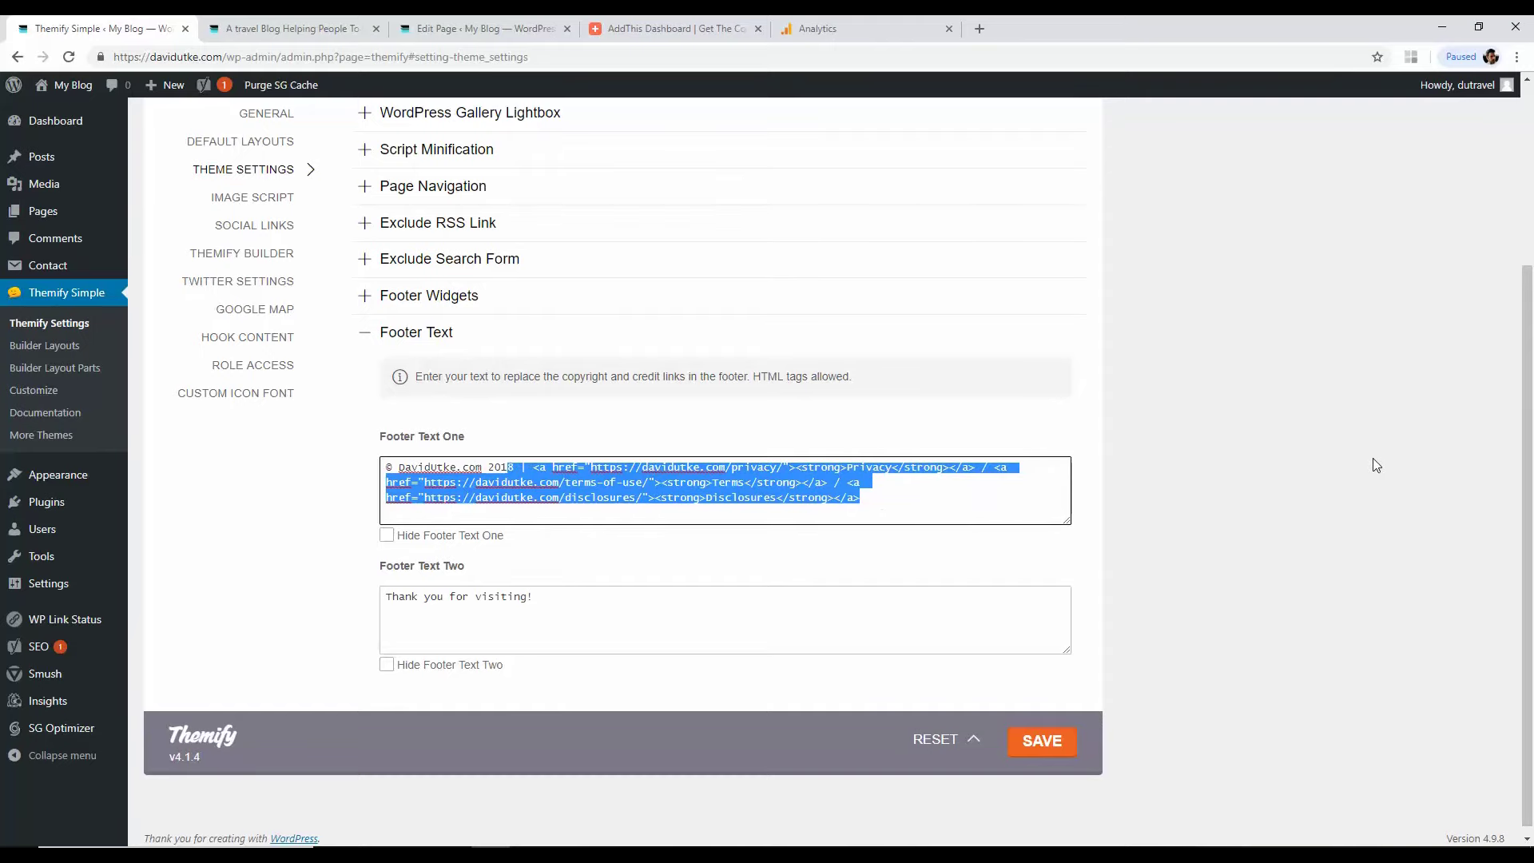
pyautogui.scroll(3, 1383, 469)
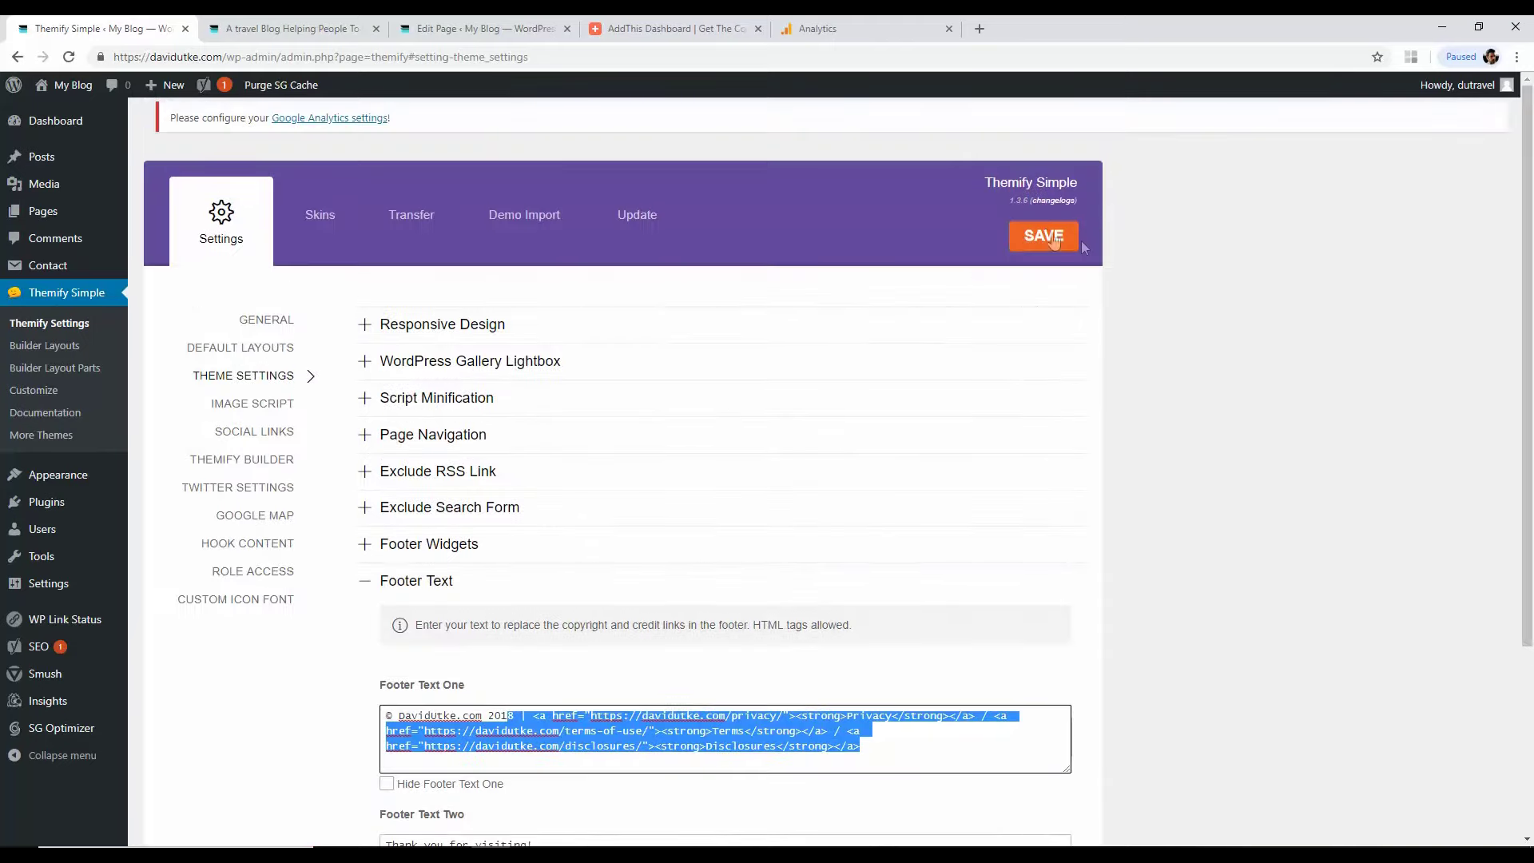
pyautogui.click(1048, 237)
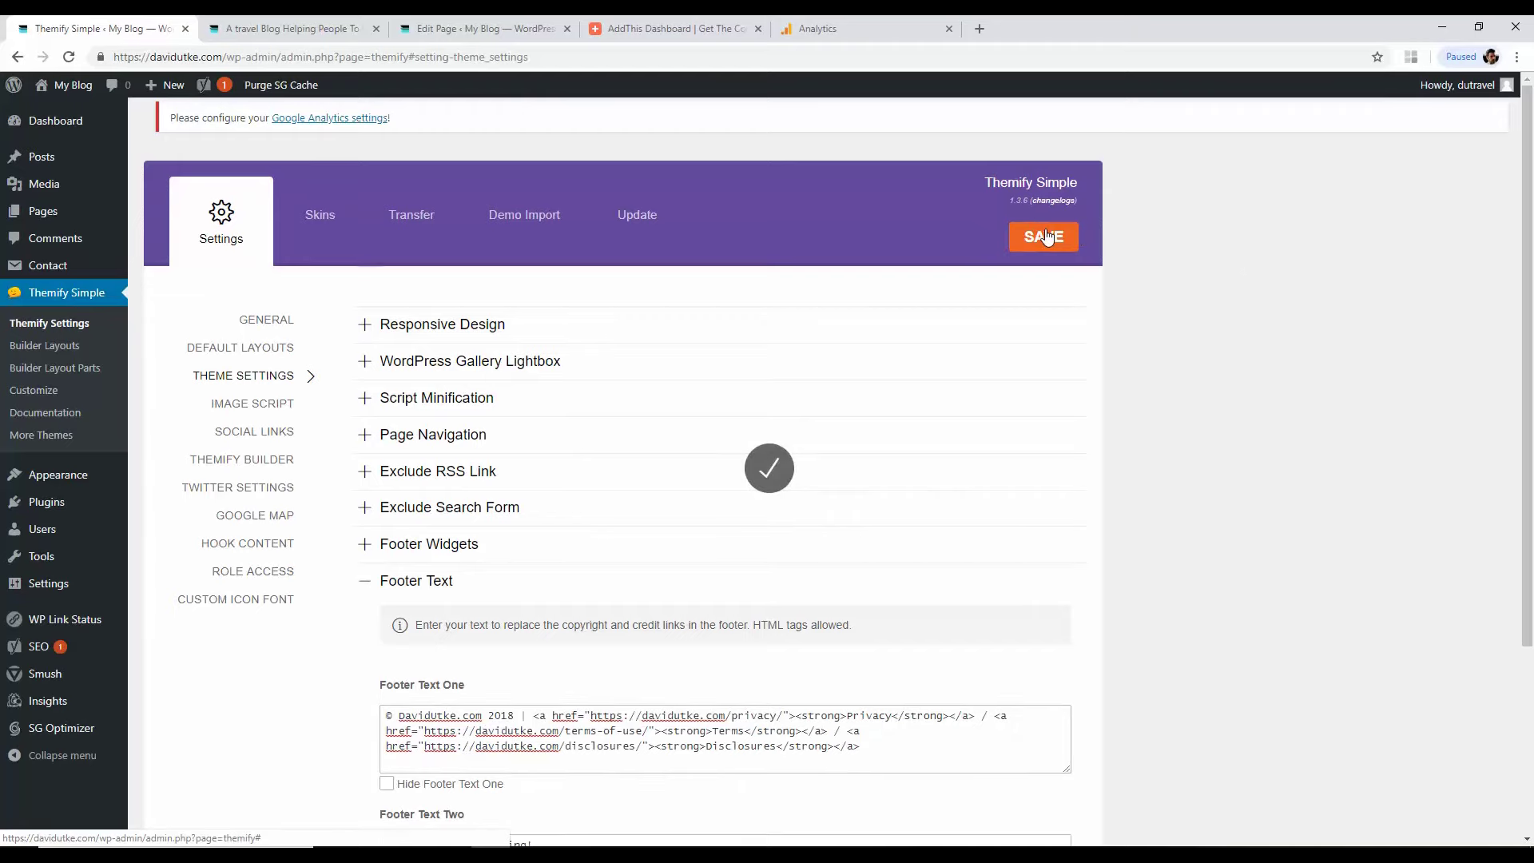
# Step: Open the untitled draft page from the list of all pages for editing
pyautogui.click(43, 211)
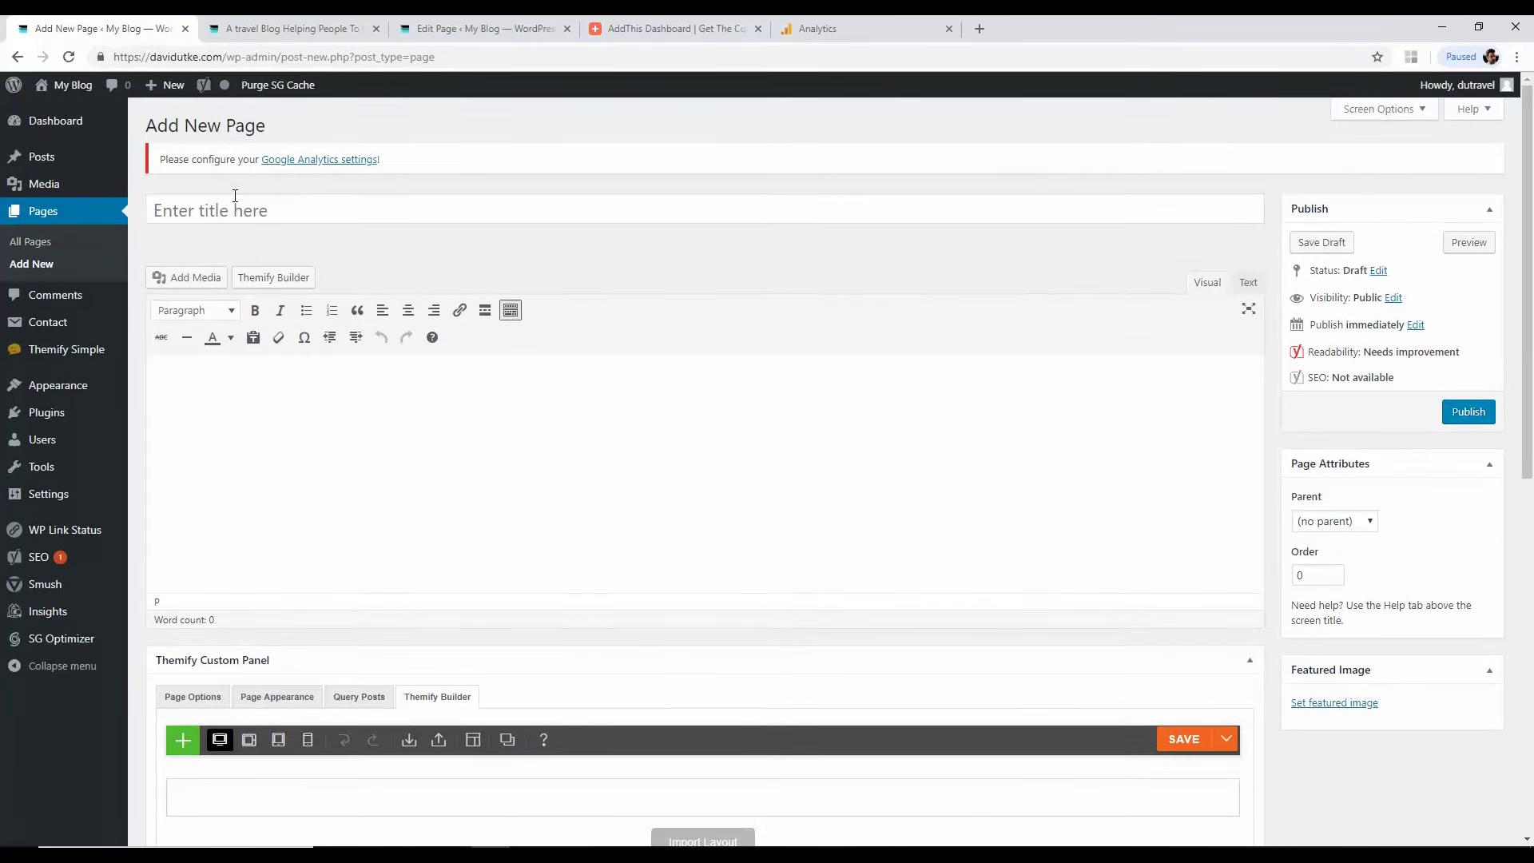
pyautogui.click(37, 249)
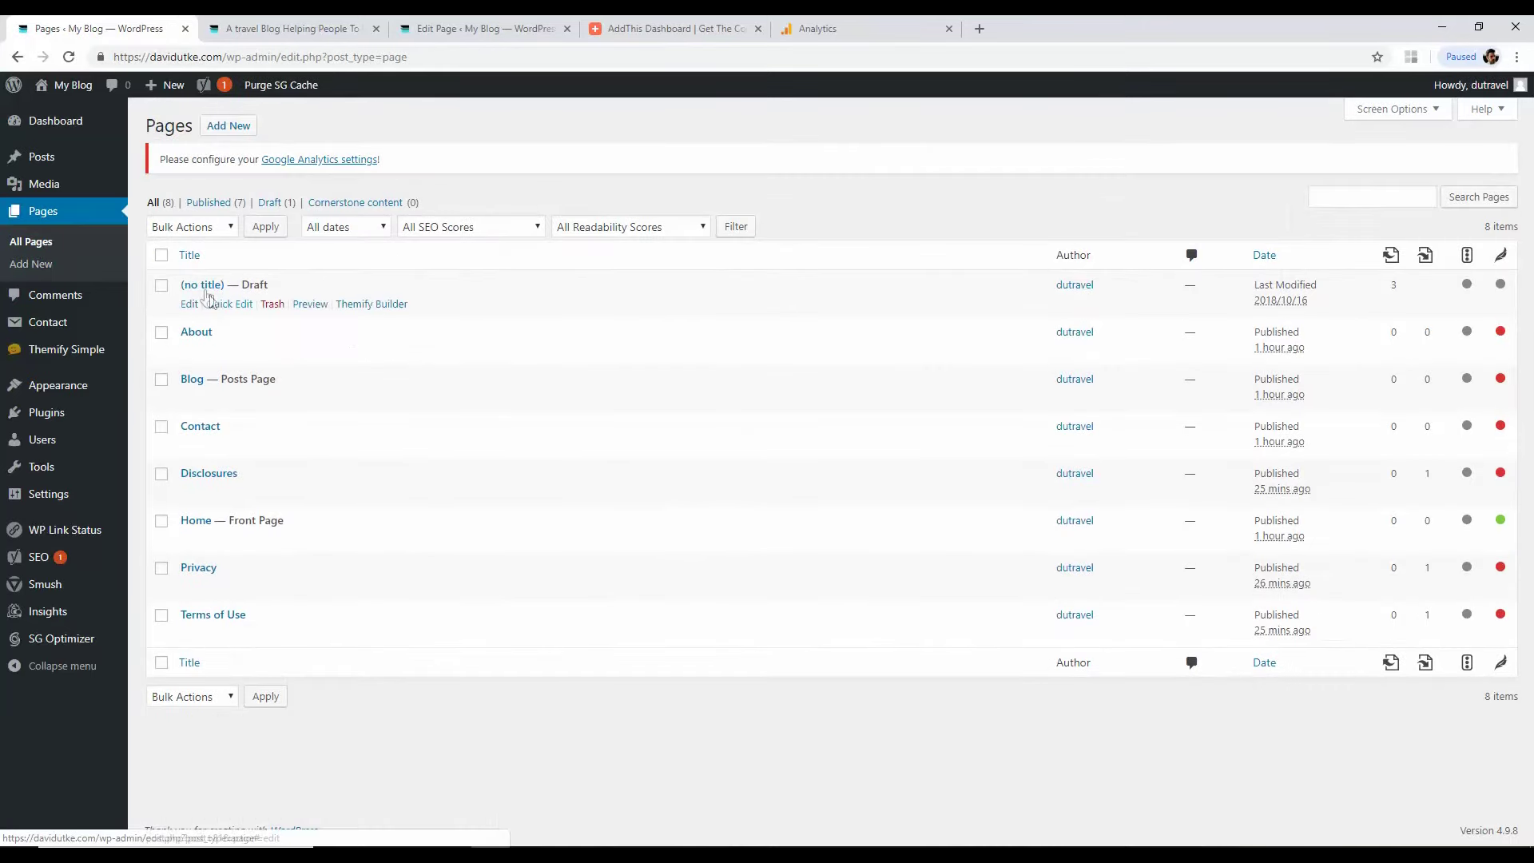
pyautogui.click(204, 286)
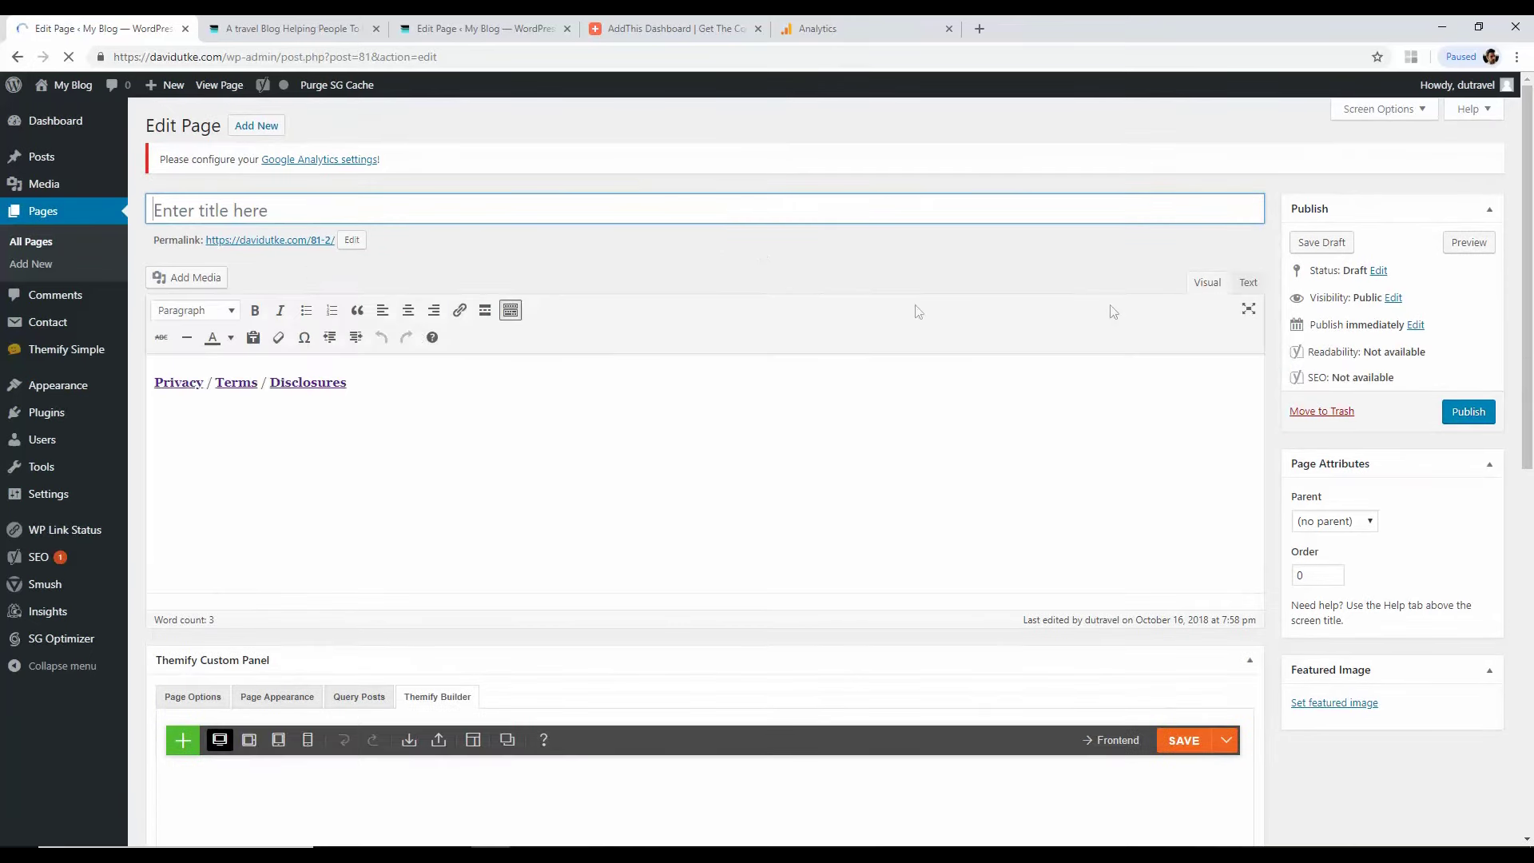
# Step: Check the link addresses behind Privacy, Terms and Disclosures in the draft page's content, reapplying the existing Privacy link
pyautogui.click(182, 382)
pyautogui.click(236, 383)
pyautogui.click(301, 382)
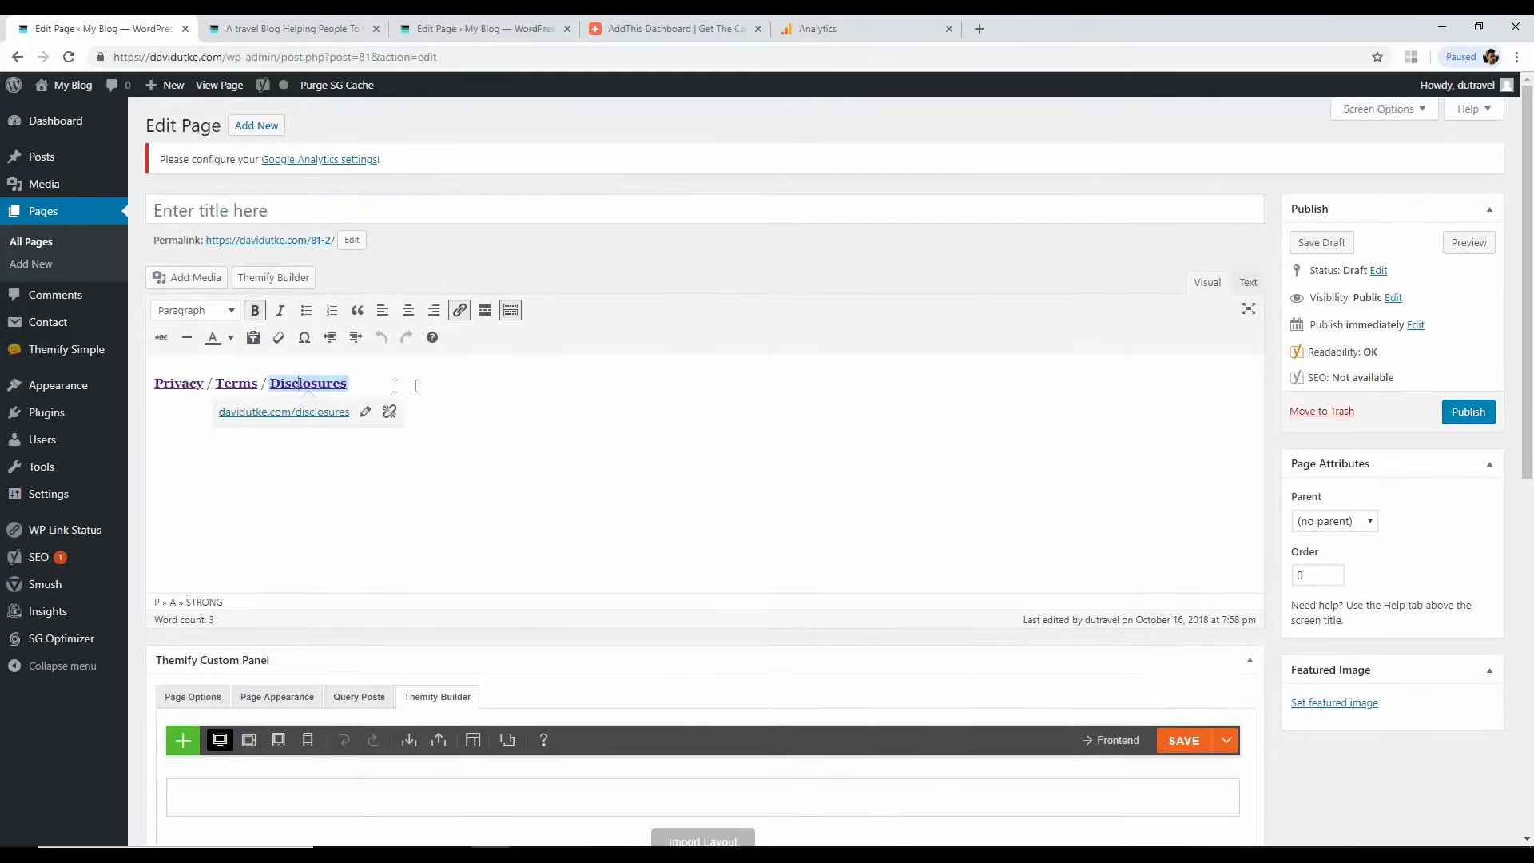
pyautogui.moveTo(201, 384); pyautogui.dragTo(155, 384)
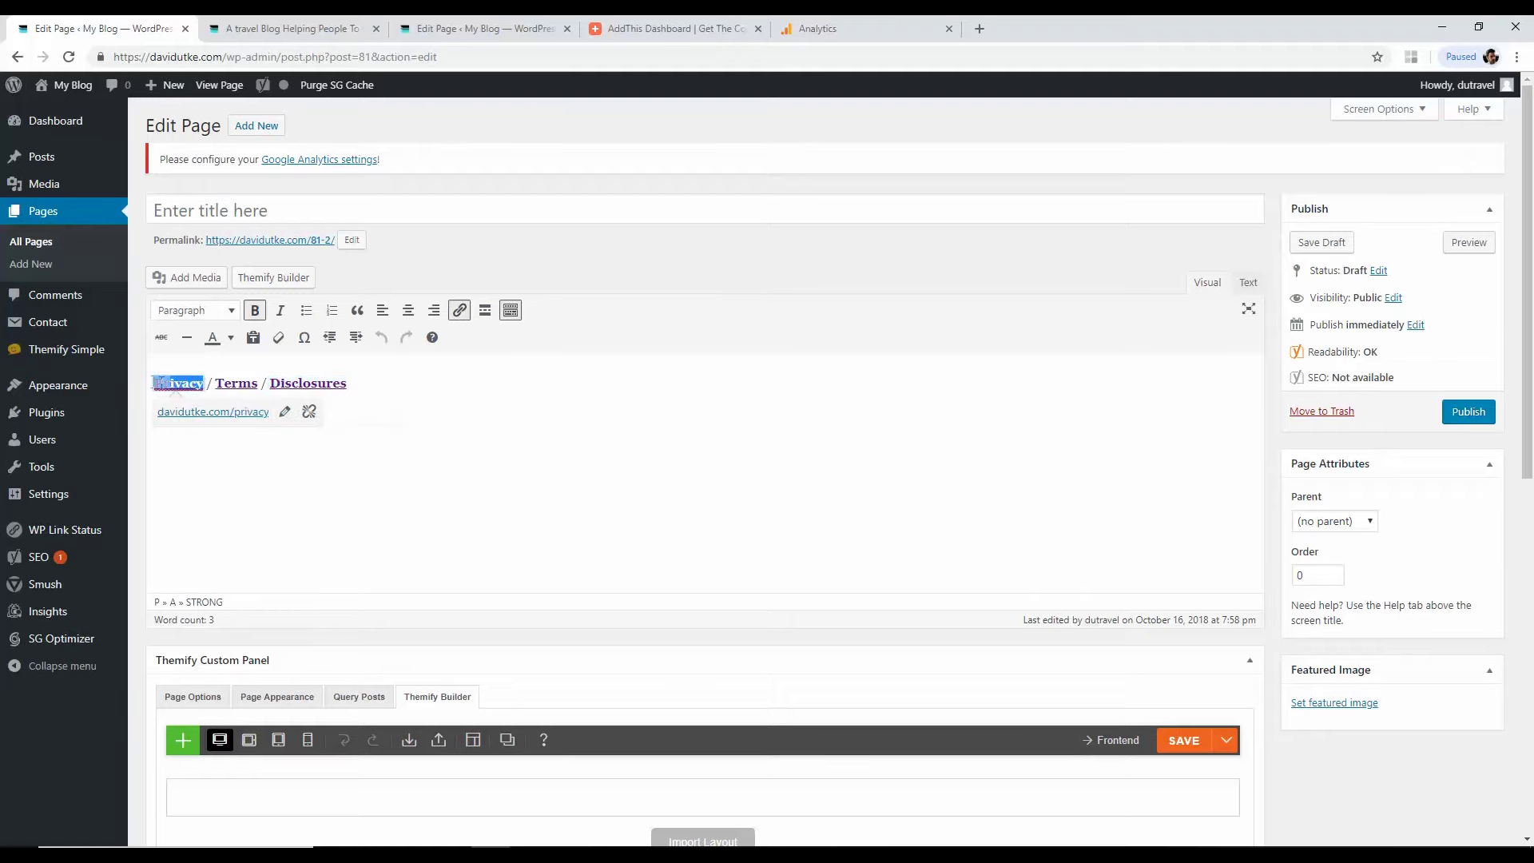
pyautogui.click(461, 311)
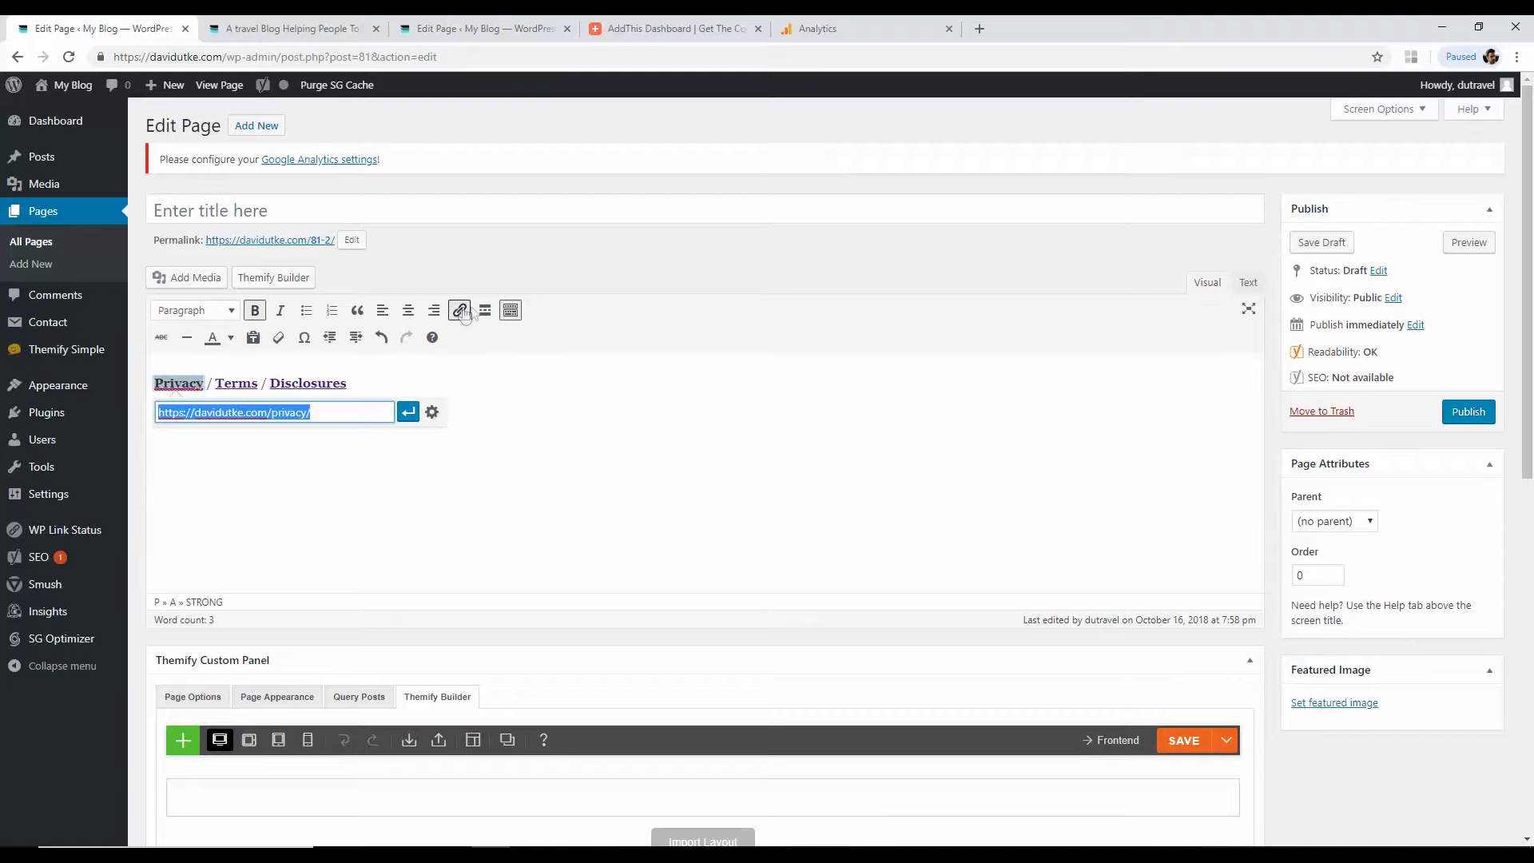
pyautogui.press('Return')
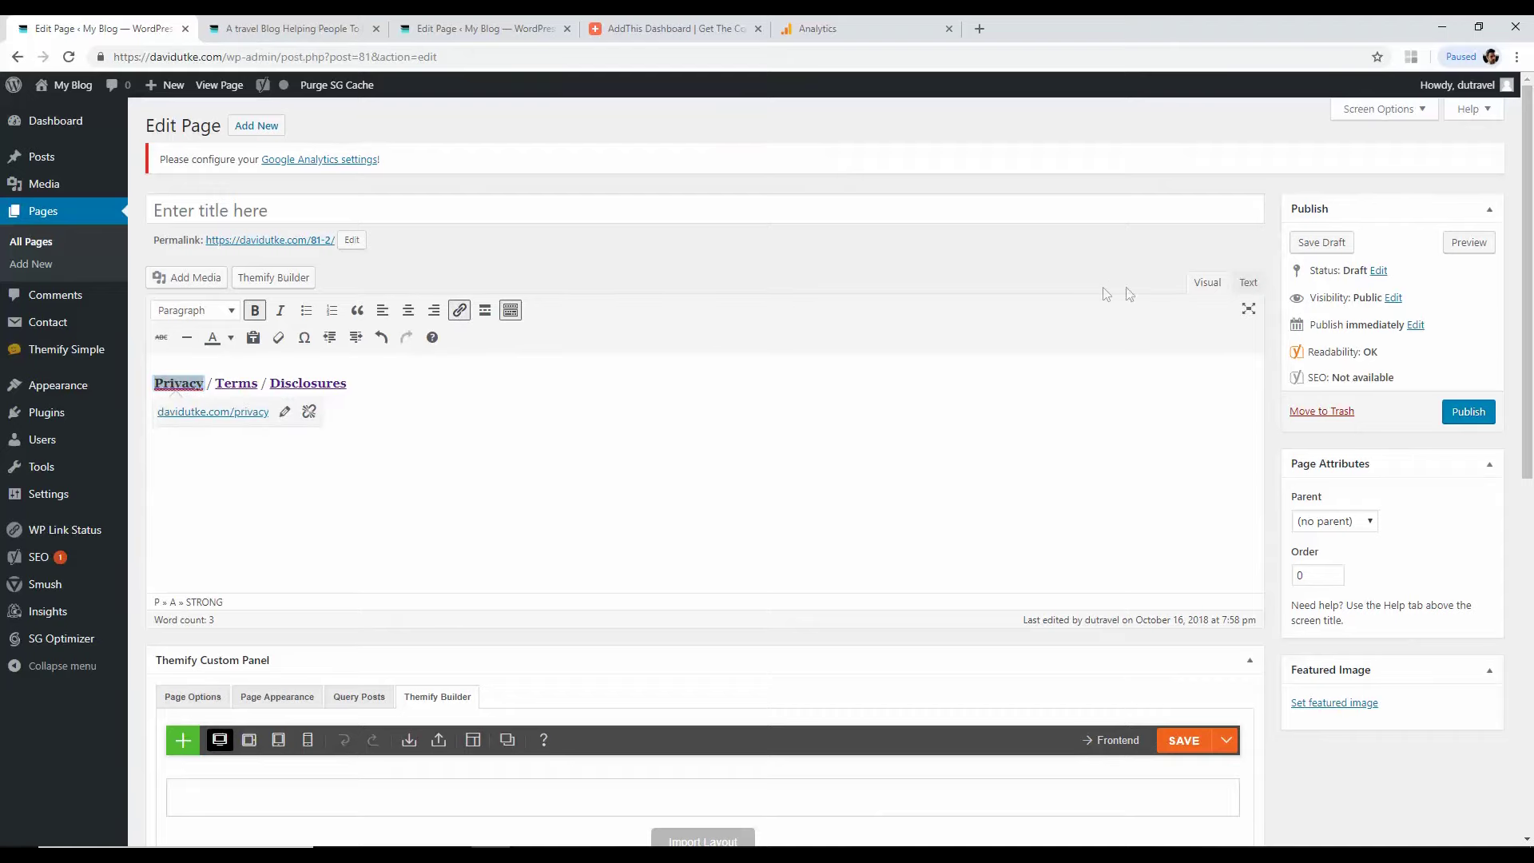
pyautogui.doubleClick(335, 381)
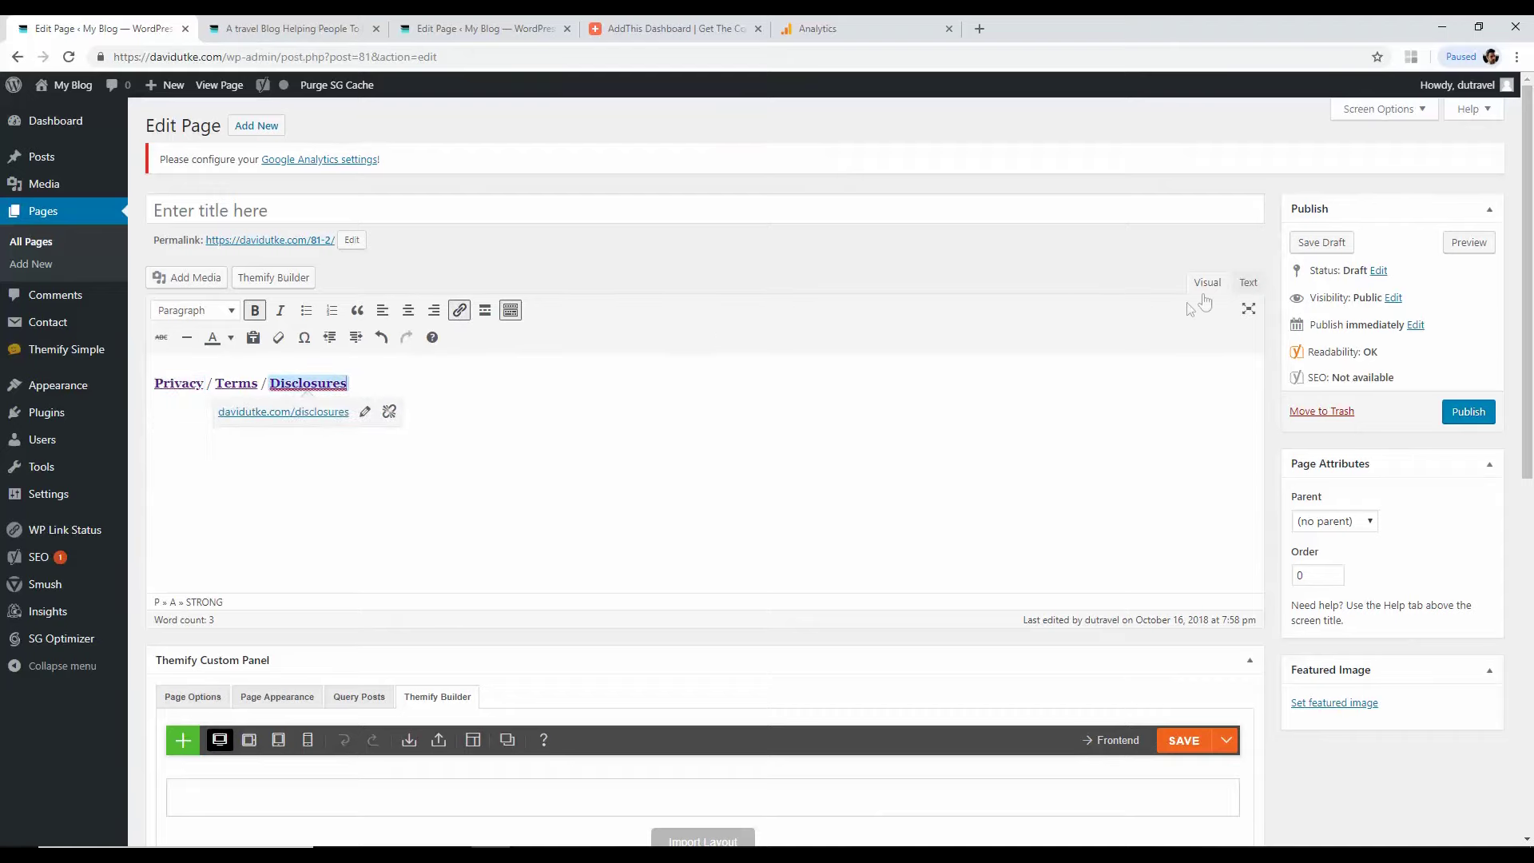
# Step: Show the draft page's content as HTML and copy the whole Privacy / Terms / Disclosures link code
pyautogui.click(1238, 284)
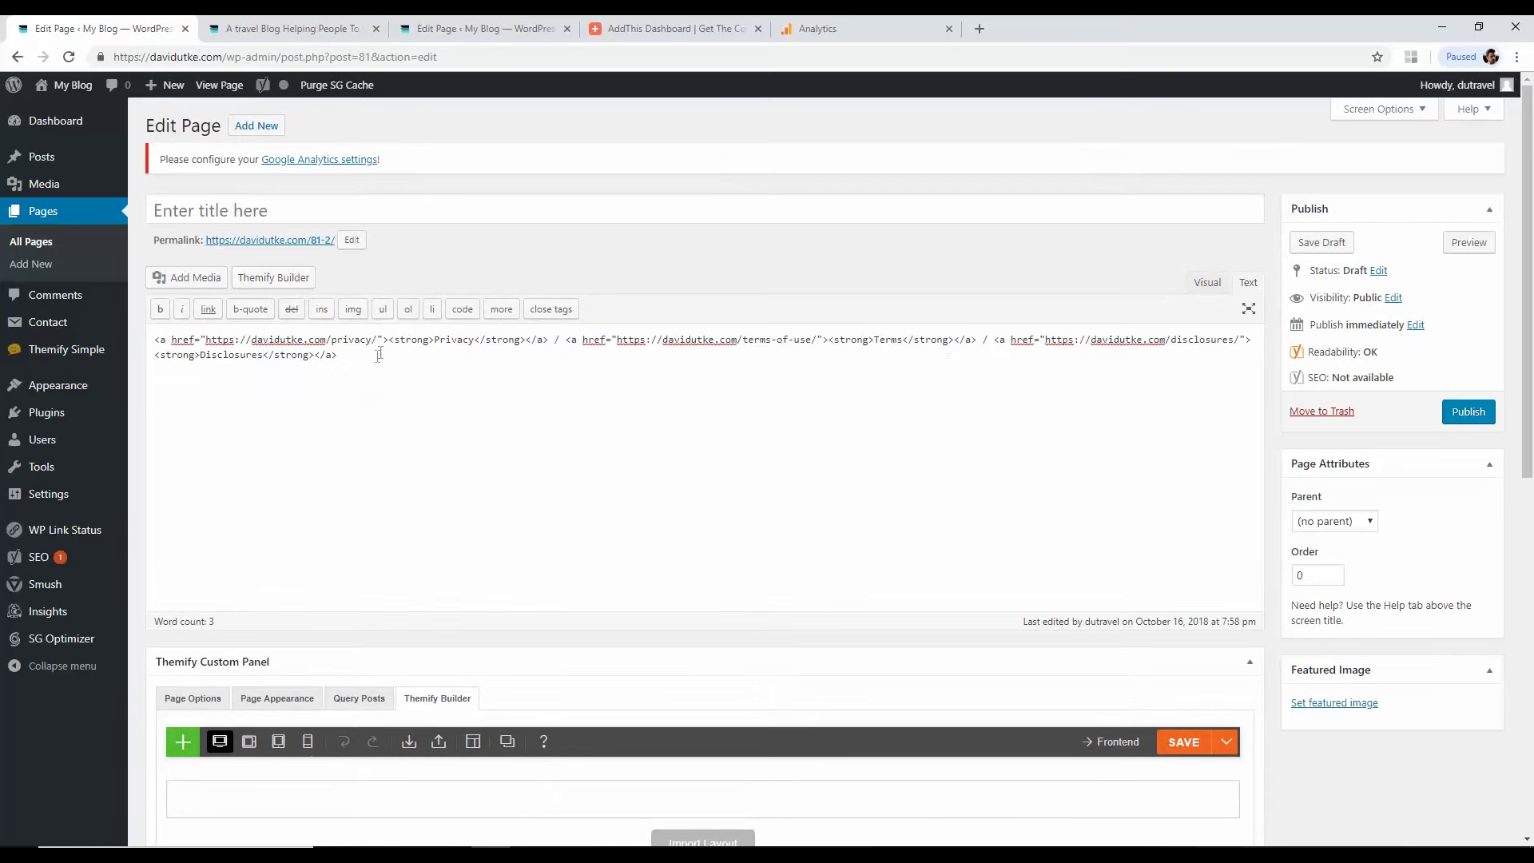
pyautogui.moveTo(378, 354); pyautogui.dragTo(216, 339)
pyautogui.rightClick(228, 341)
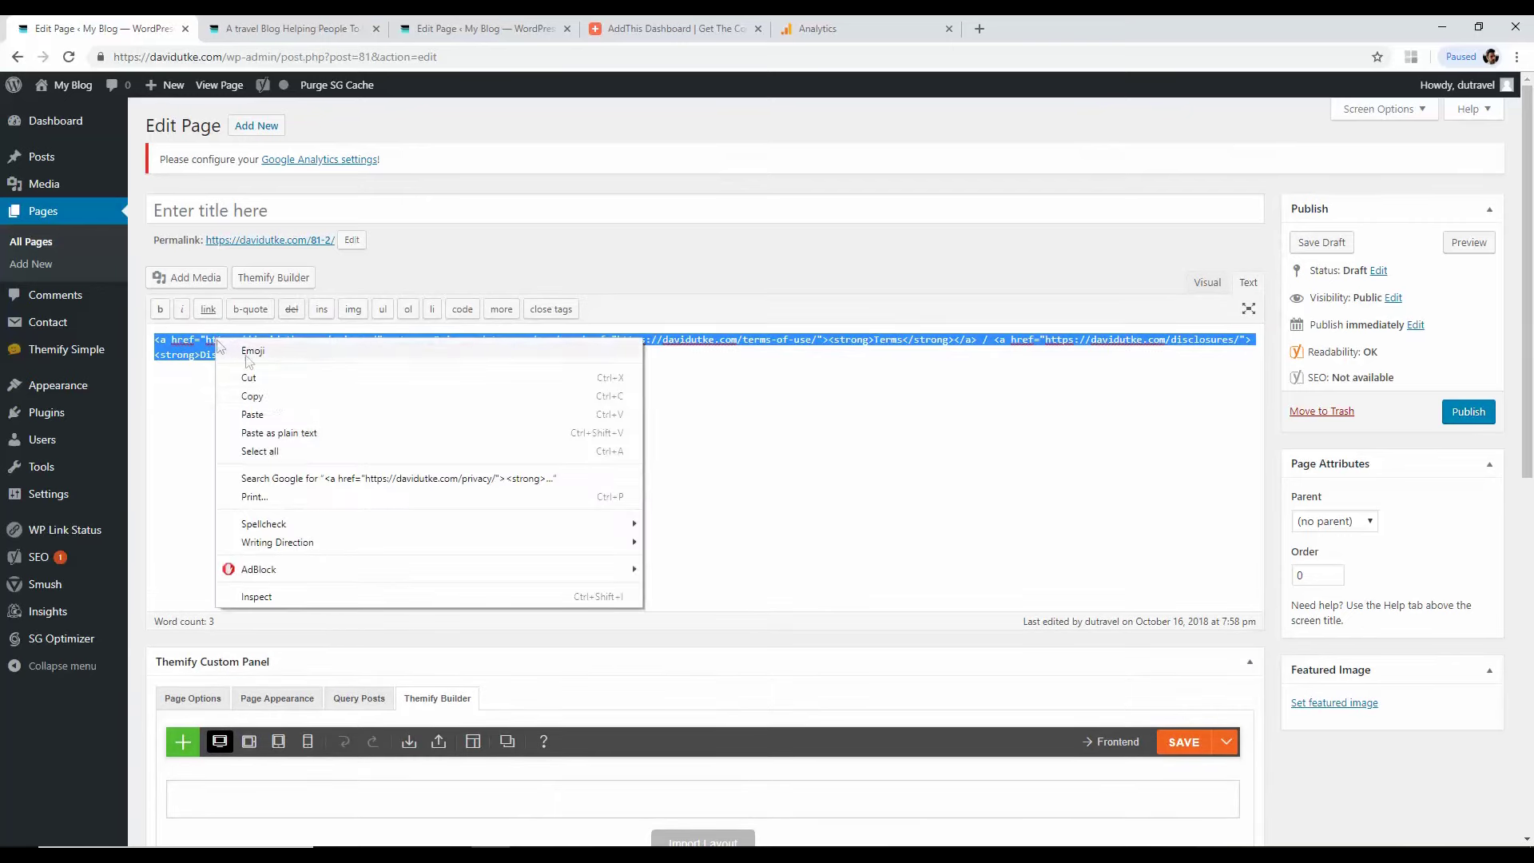
pyautogui.click(274, 400)
# Step: Look at the live footer, then reopen the Footer Text fields in the Themify theme settings to review the link code in Footer Text One
pyautogui.click(284, 28)
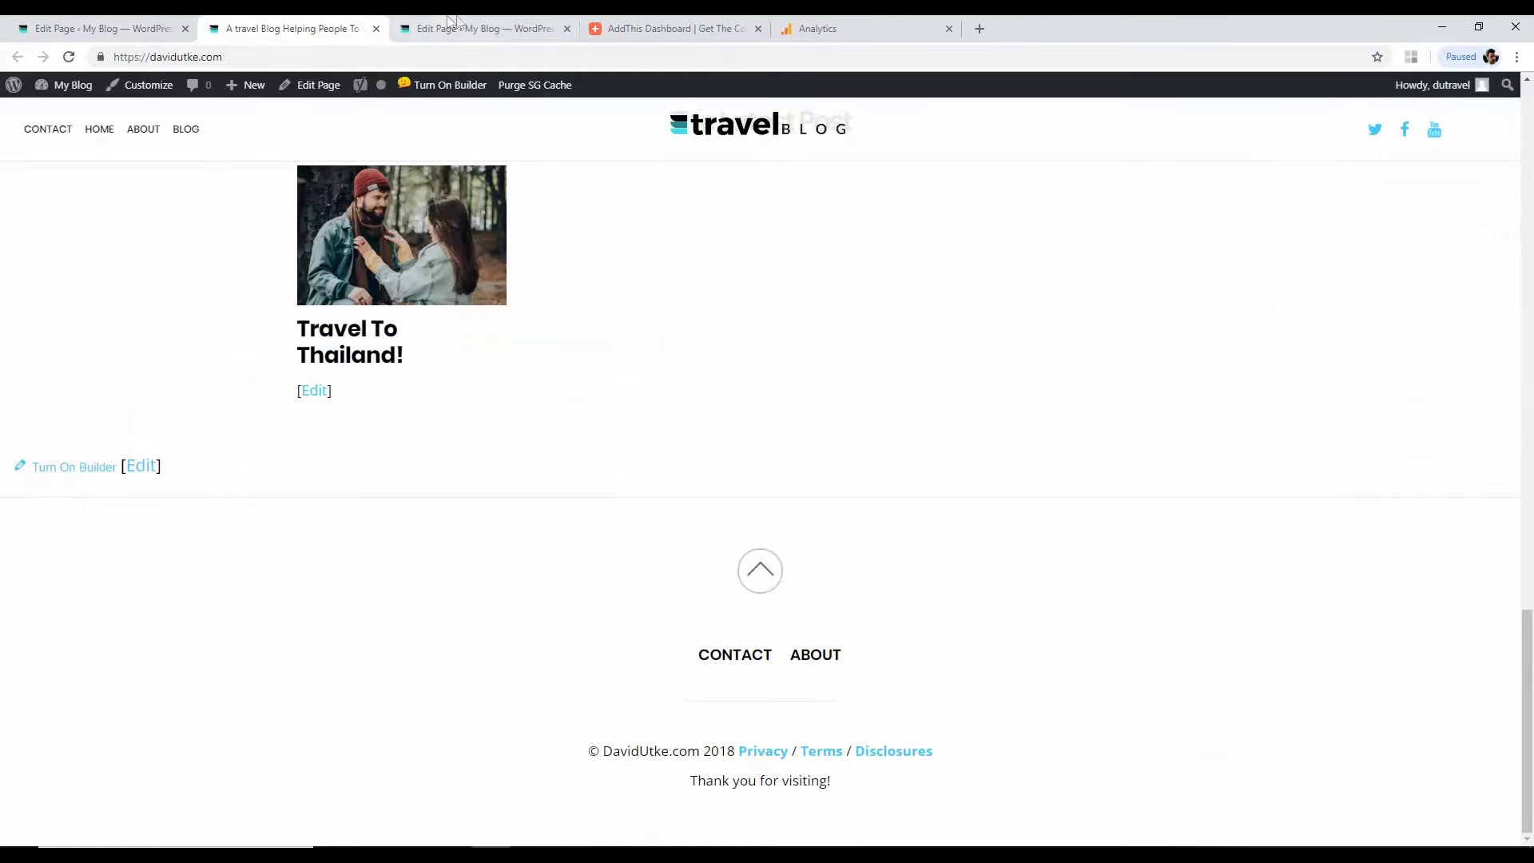
pyautogui.click(104, 28)
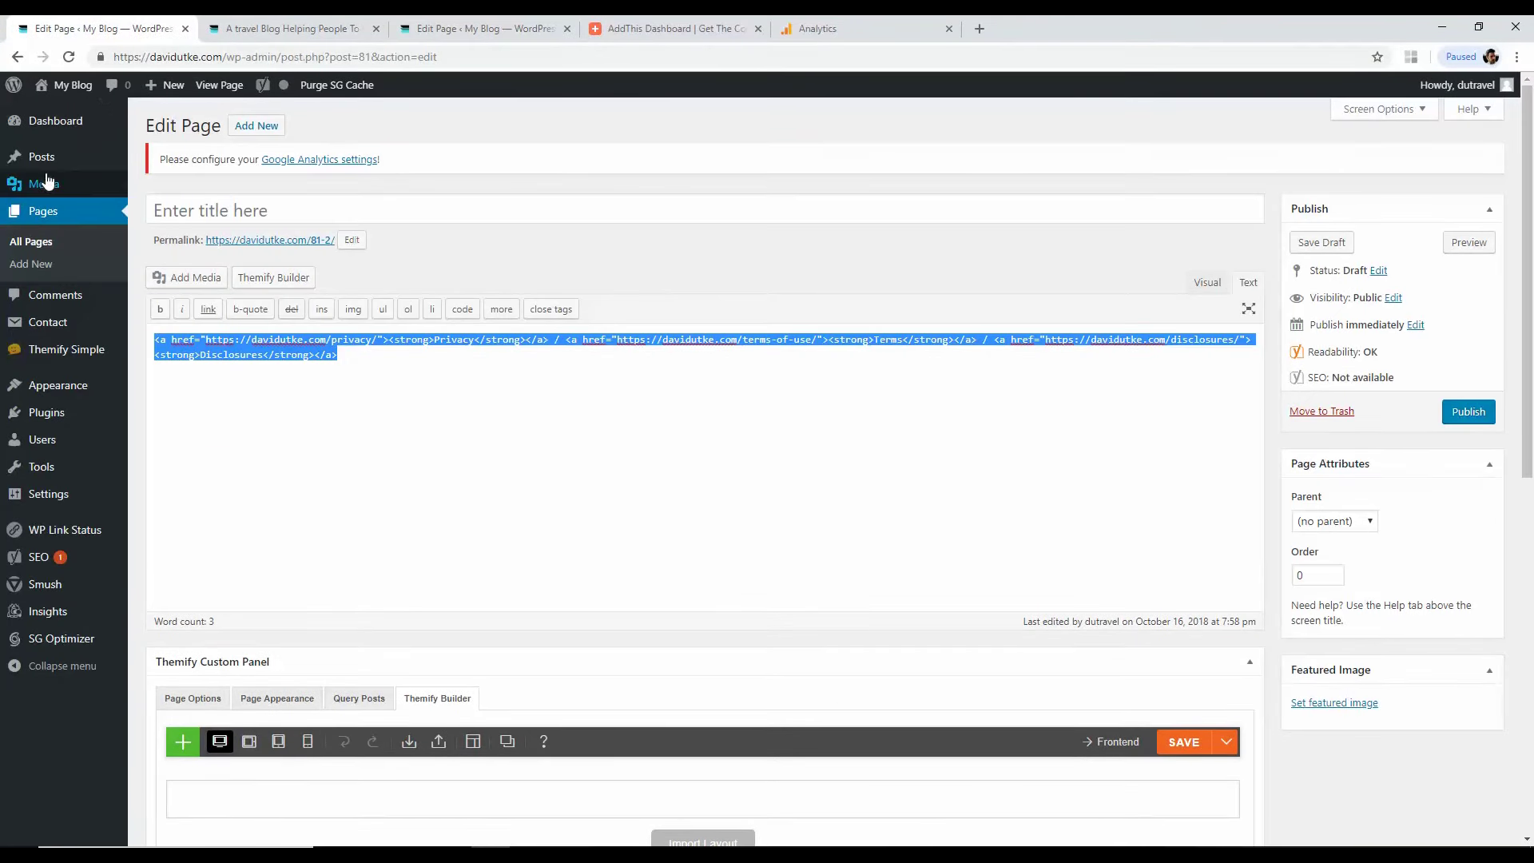
pyautogui.click(70, 352)
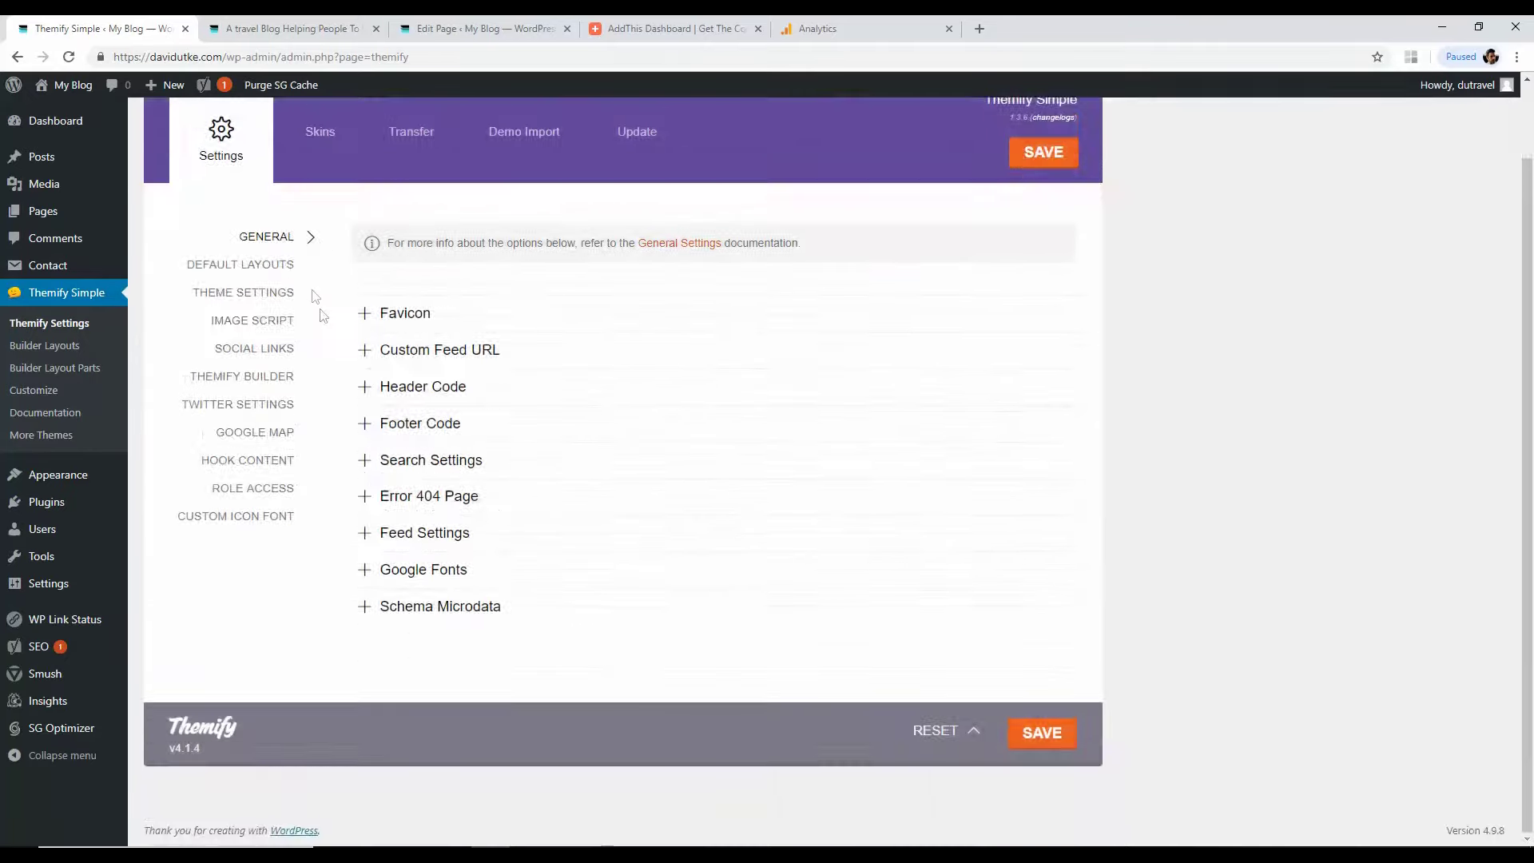
pyautogui.click(254, 346)
pyautogui.click(255, 382)
pyautogui.click(413, 581)
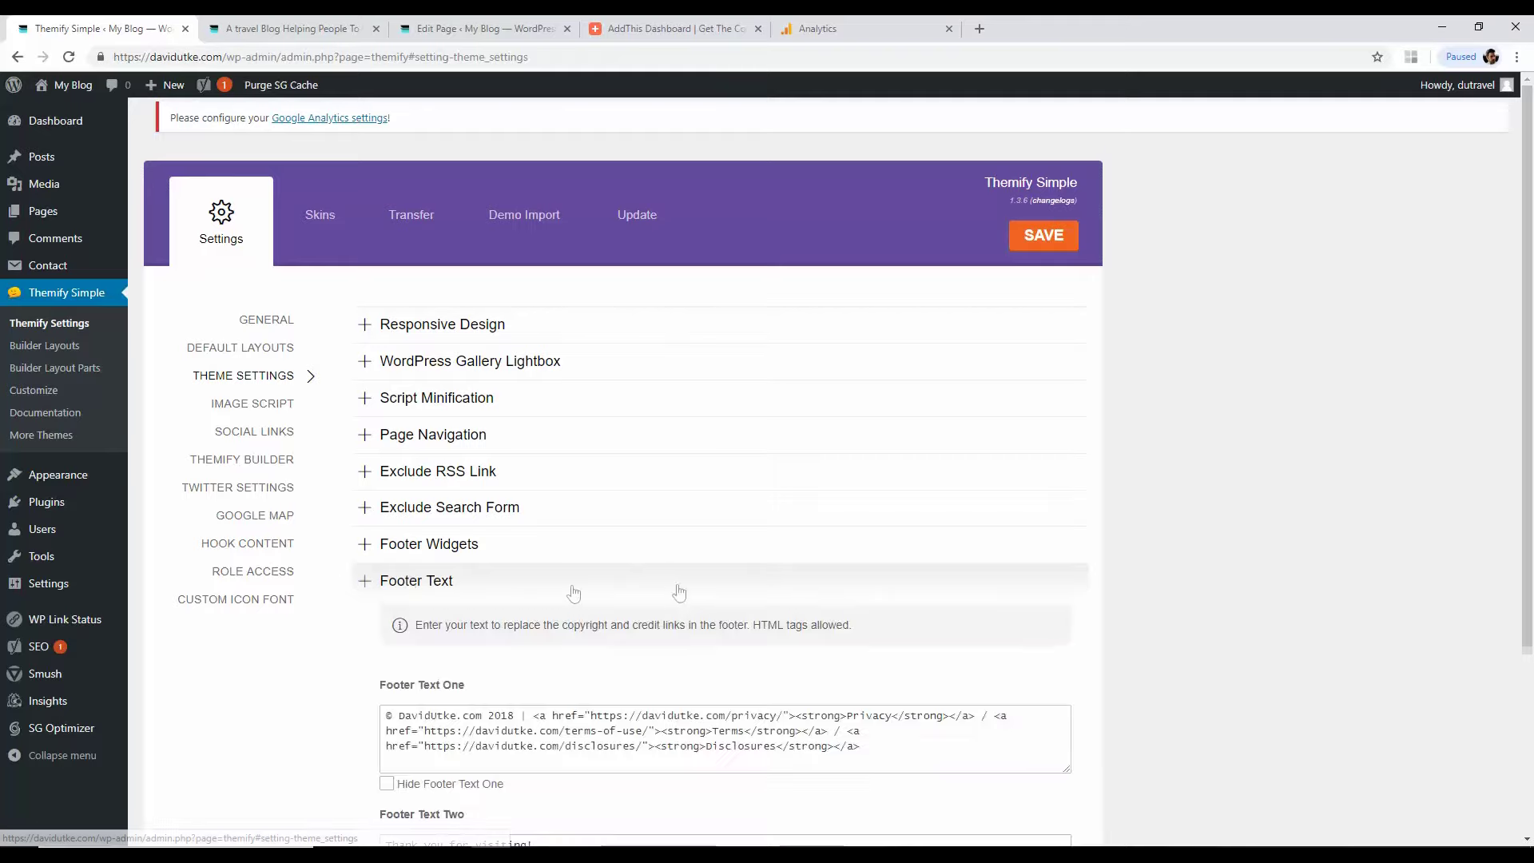
pyautogui.scroll(-3, 574, 592)
pyautogui.click(690, 481)
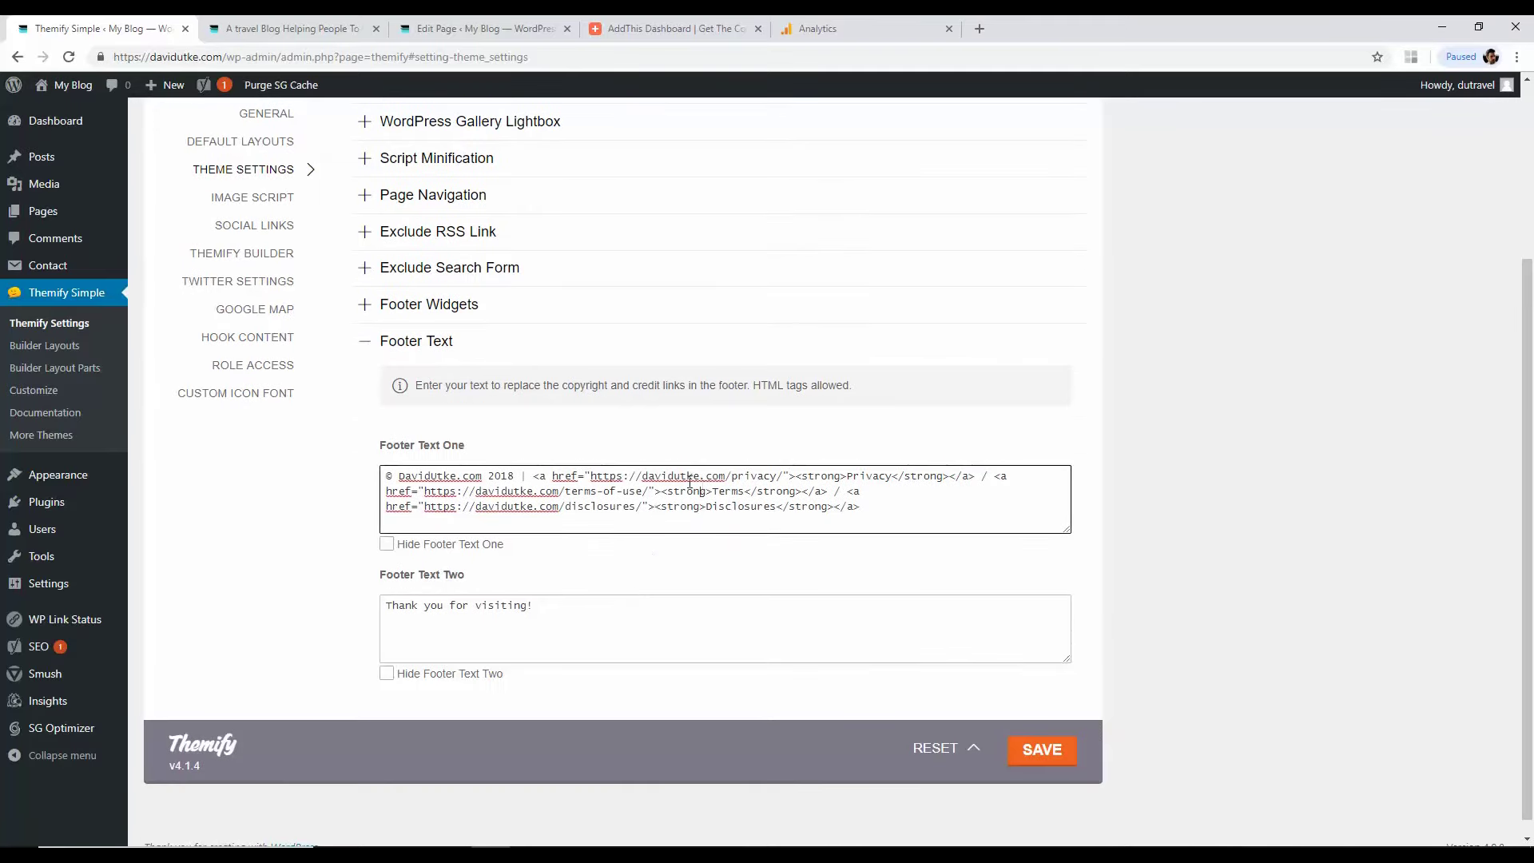
# Step: Close the duplicate Edit Page browser tab and open the Blog page from the live site's header navigation
pyautogui.click(461, 24)
pyautogui.click(568, 29)
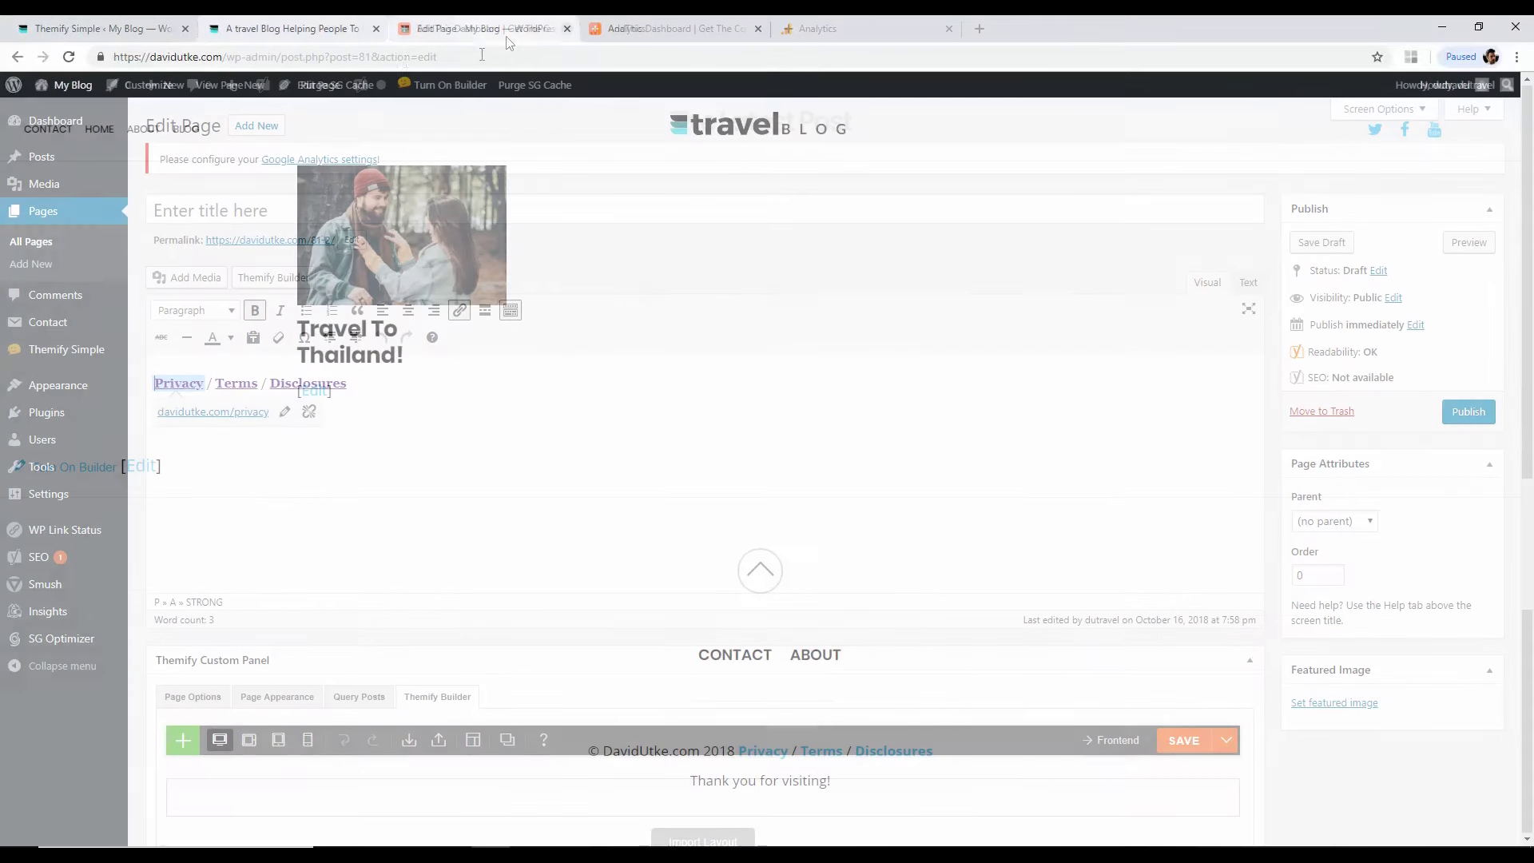
pyautogui.scroll(20, 1530, 413)
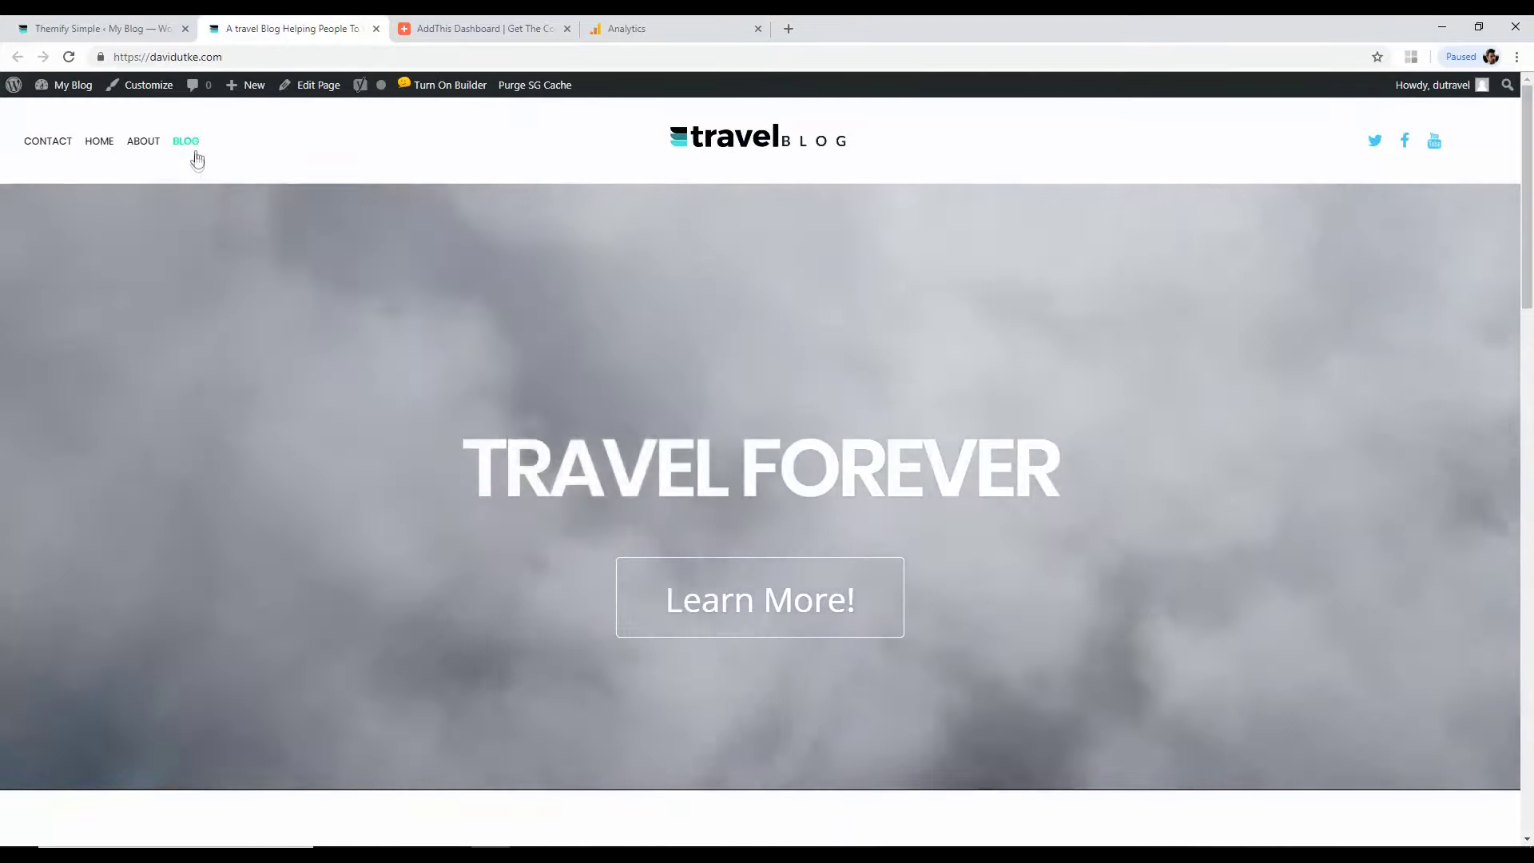
pyautogui.click(186, 142)
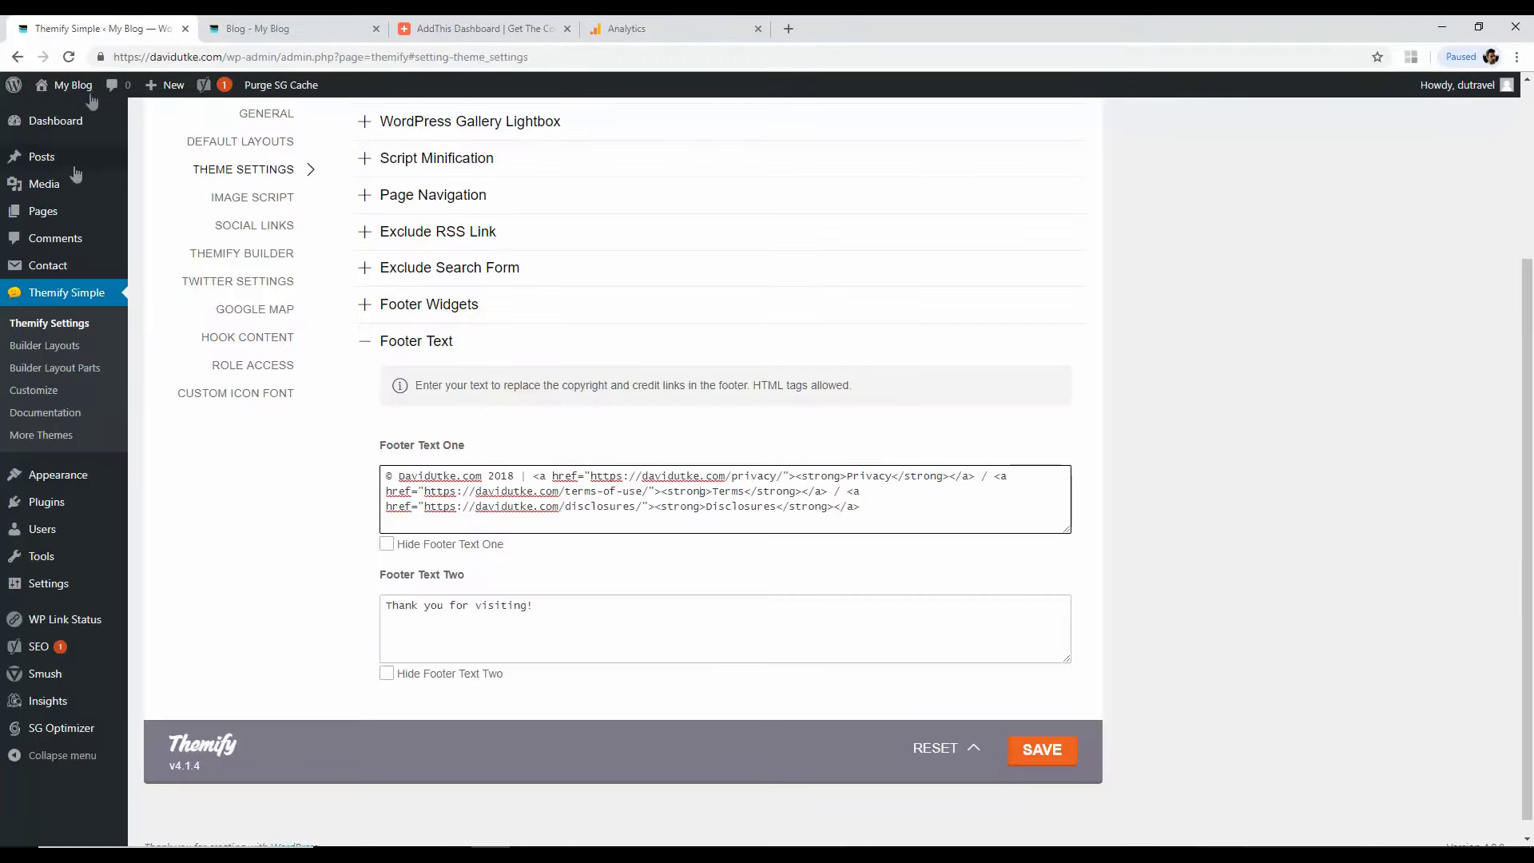
# Step: Open the Default Archive Post Layout options in the Themify default layouts and compare them with the live Blog page's post grid
pyautogui.click(40, 328)
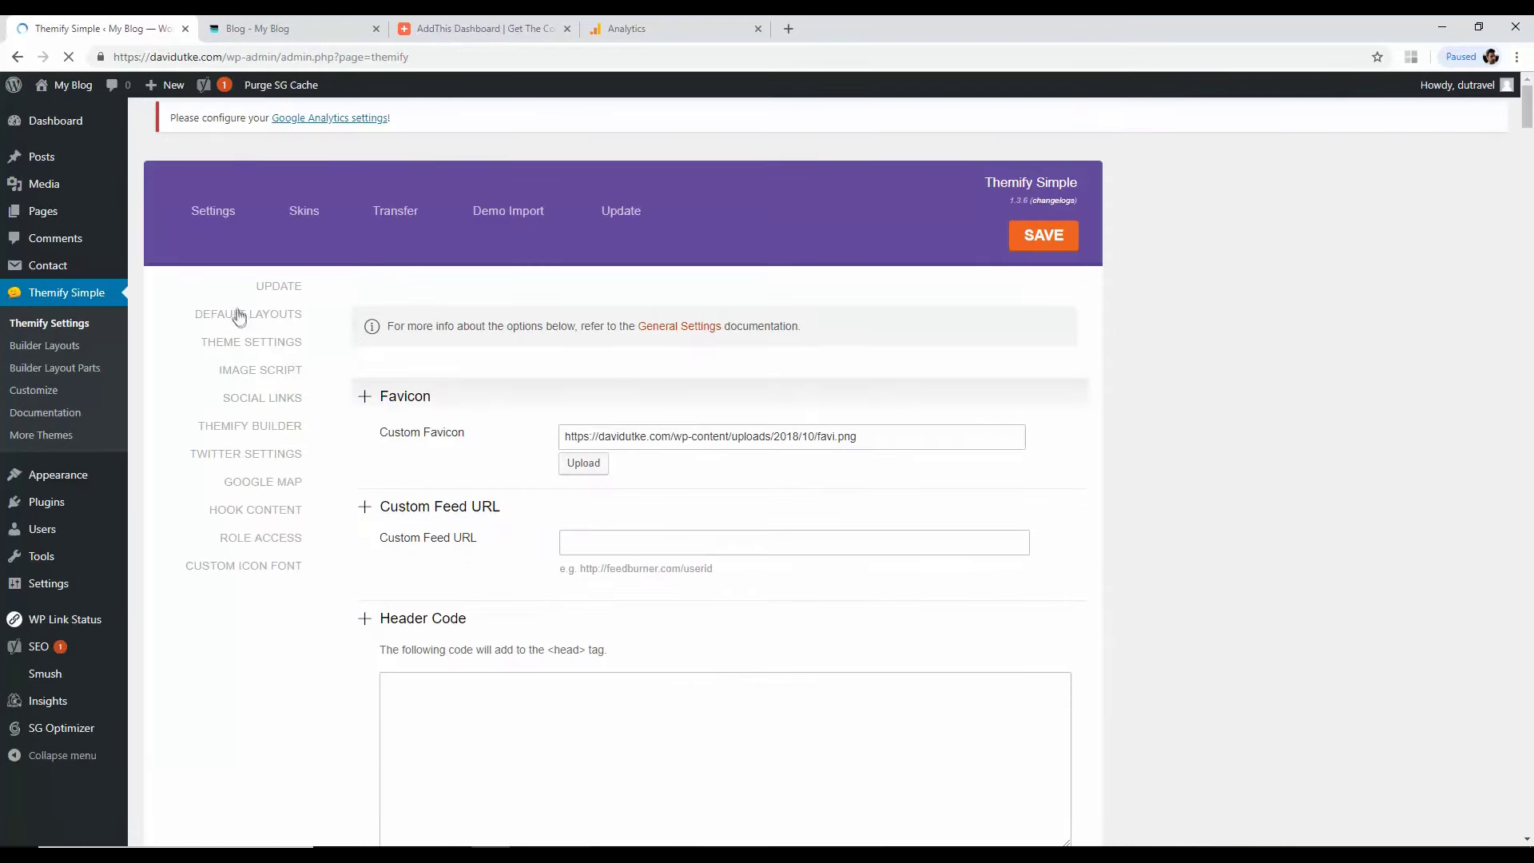
pyautogui.click(233, 348)
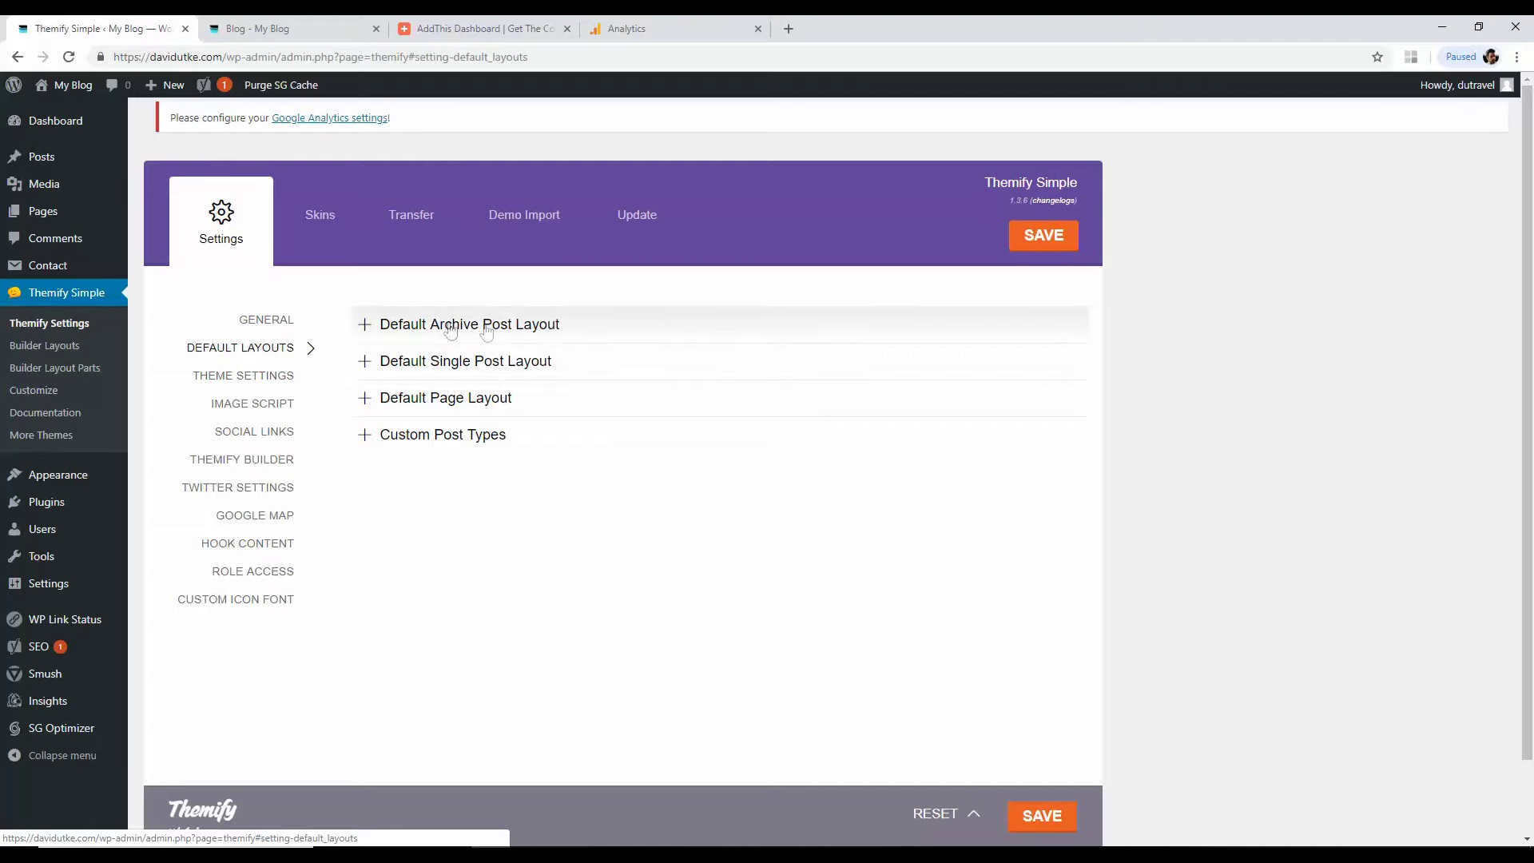
pyautogui.click(288, 28)
pyautogui.scroll(-2, 1532, 280)
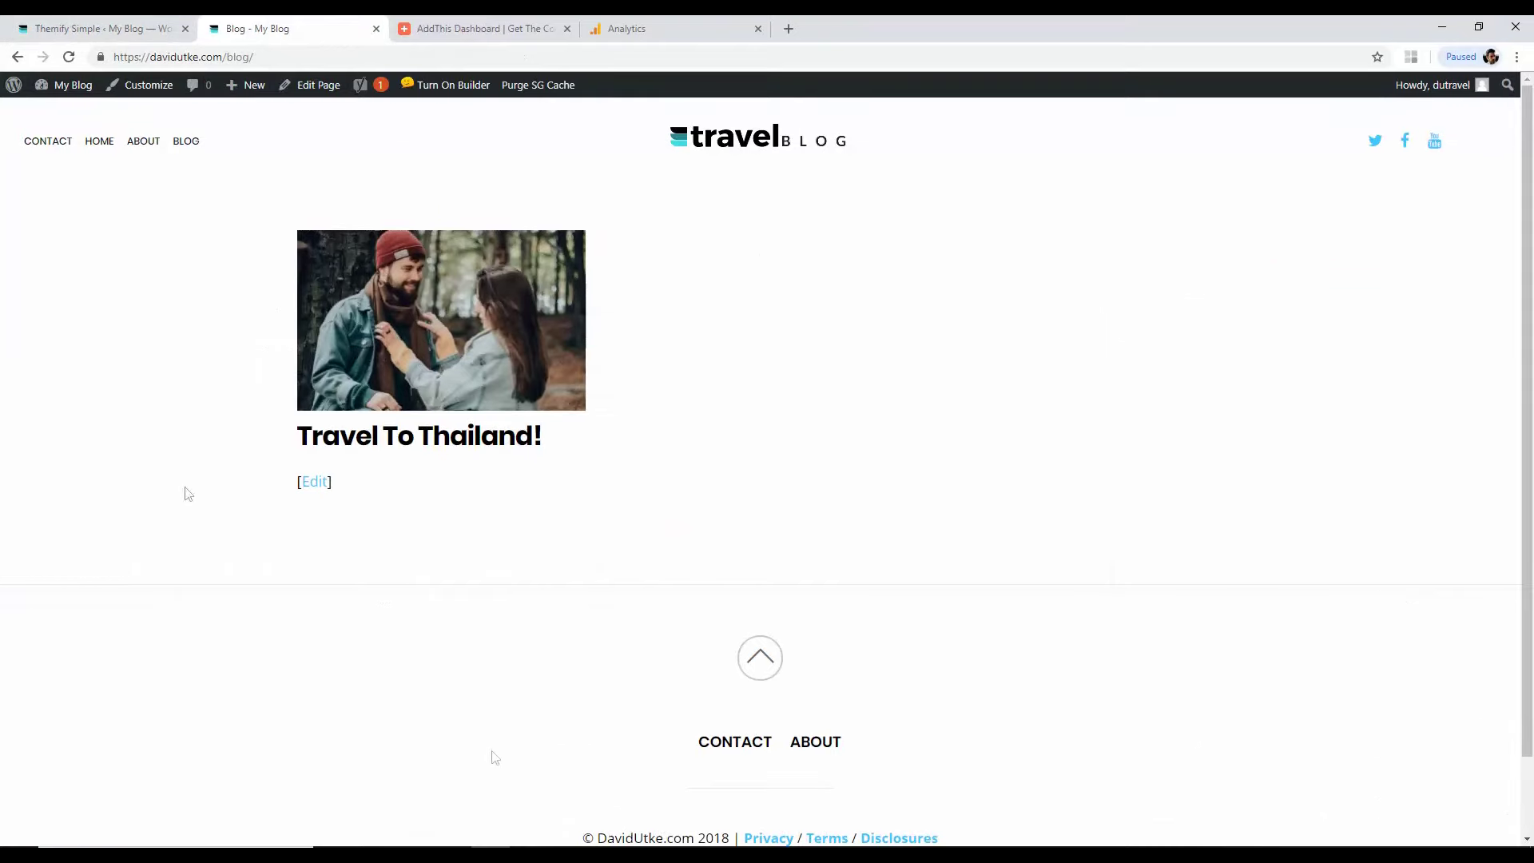
pyautogui.click(117, 24)
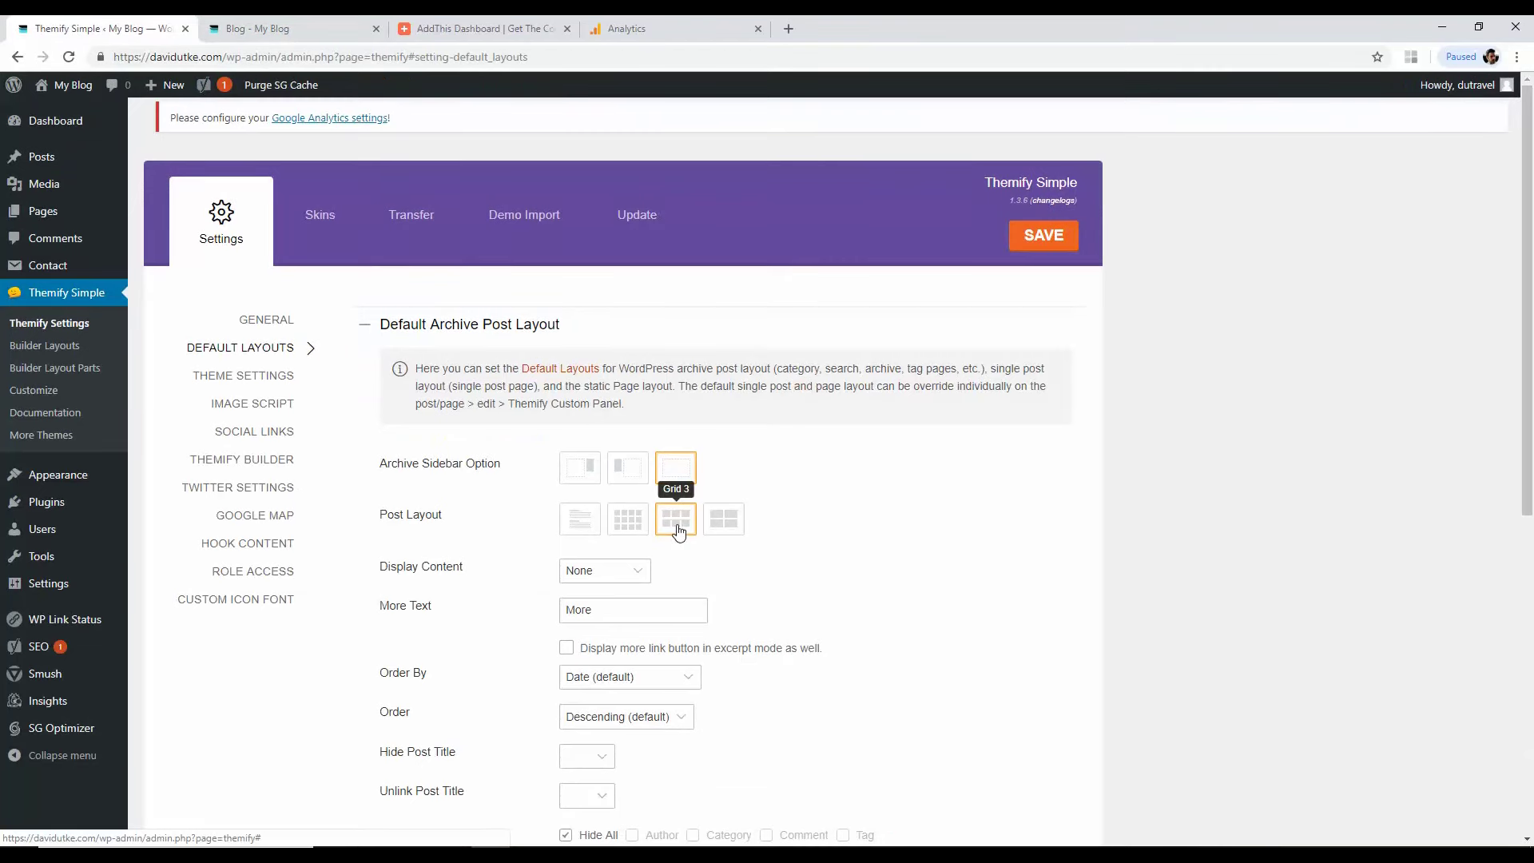
# Step: Set Display Content to Excerpt in the Default Archive Post Layout and save the settings
pyautogui.click(631, 571)
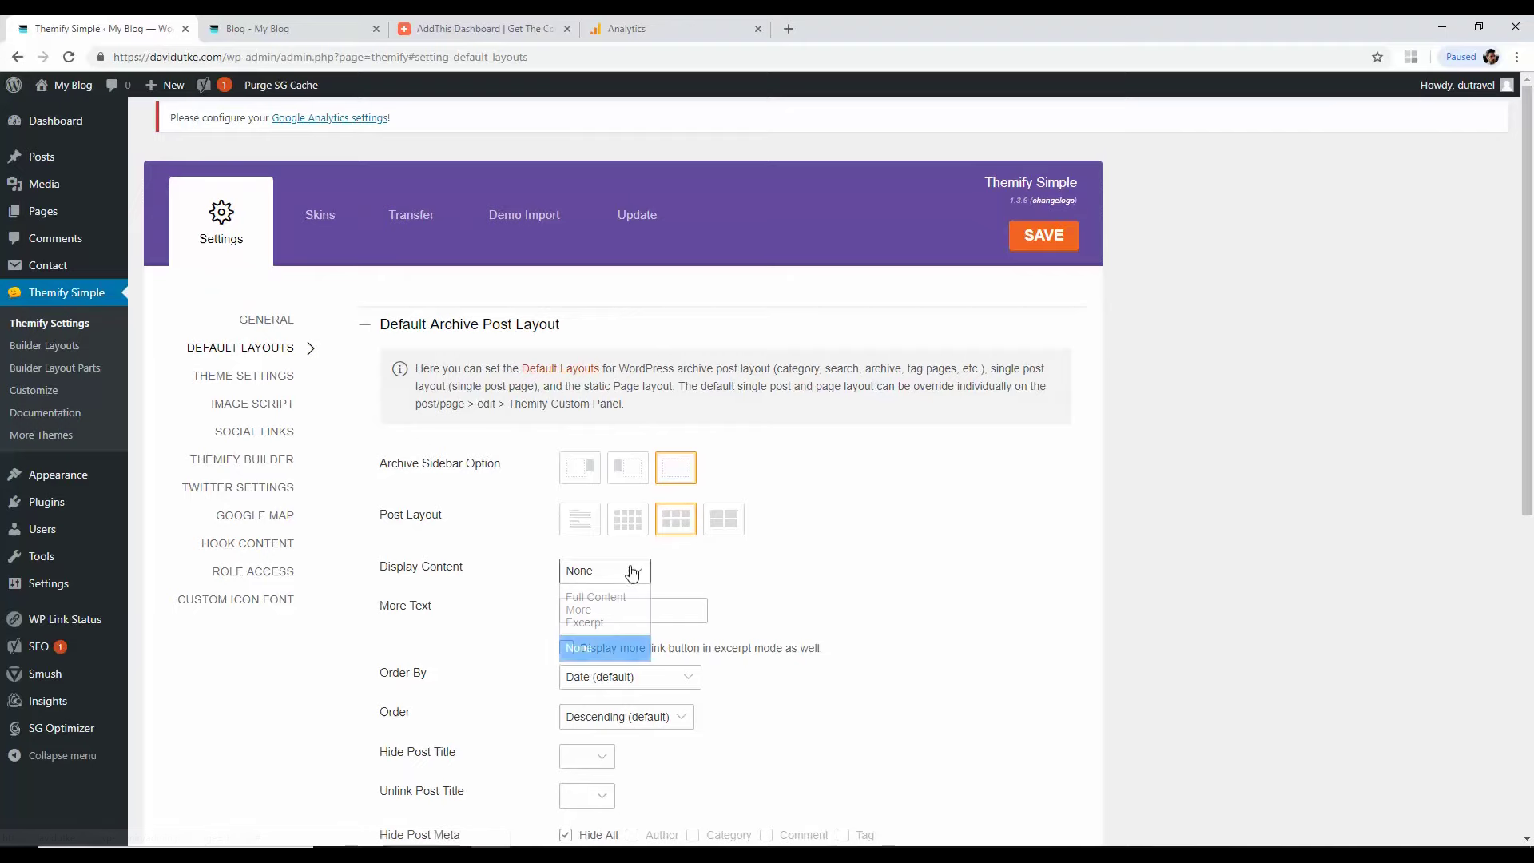
pyautogui.click(603, 649)
pyautogui.click(616, 571)
pyautogui.click(596, 623)
pyautogui.click(1035, 250)
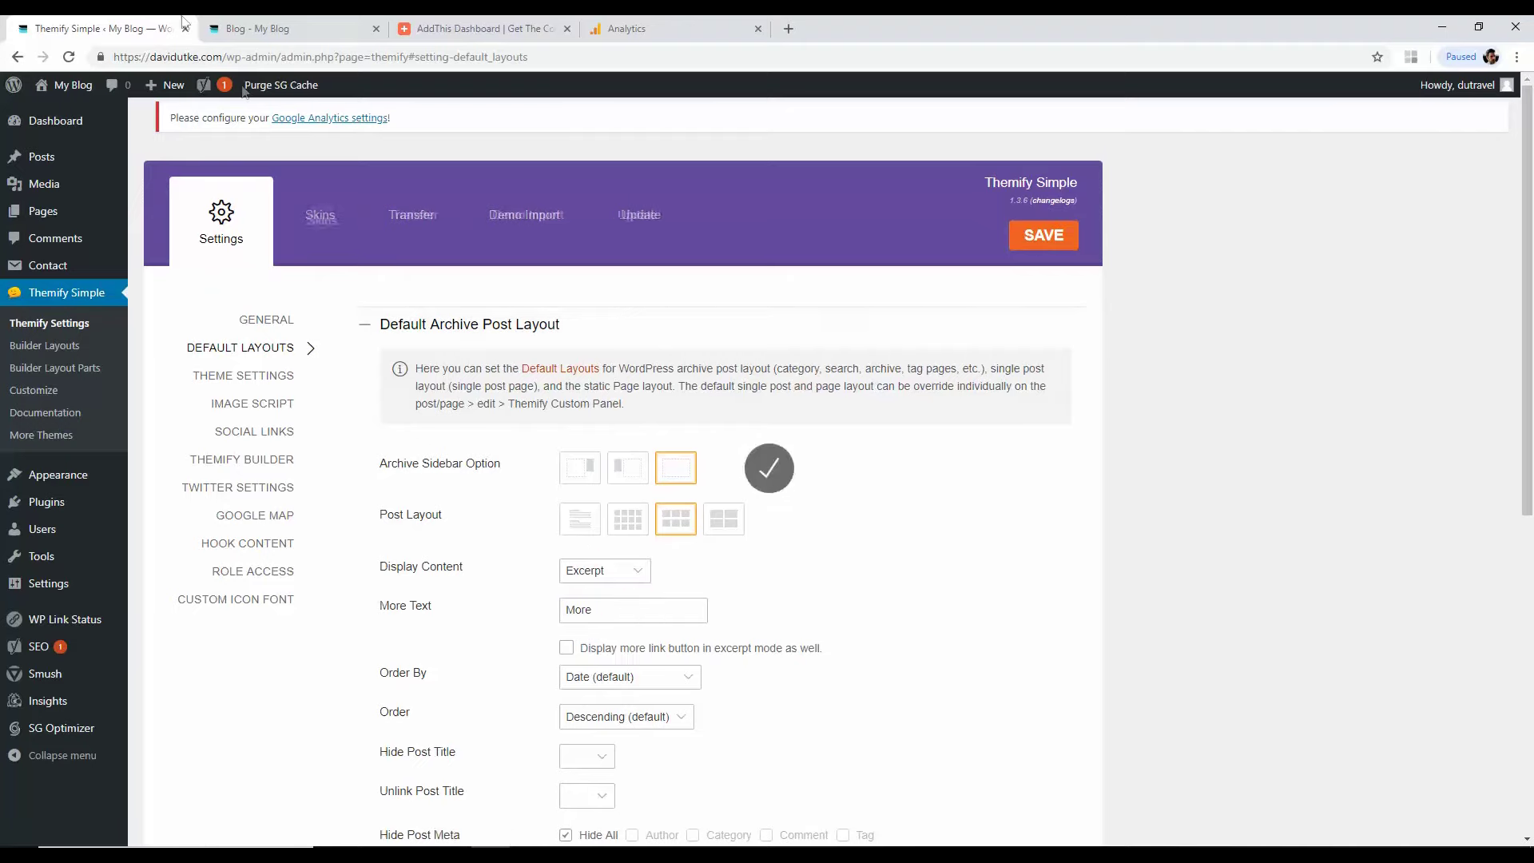
# Step: Check the excerpt text on the live Blog page, then set Display Content to None in the Default Archive Post Layout
pyautogui.click(256, 28)
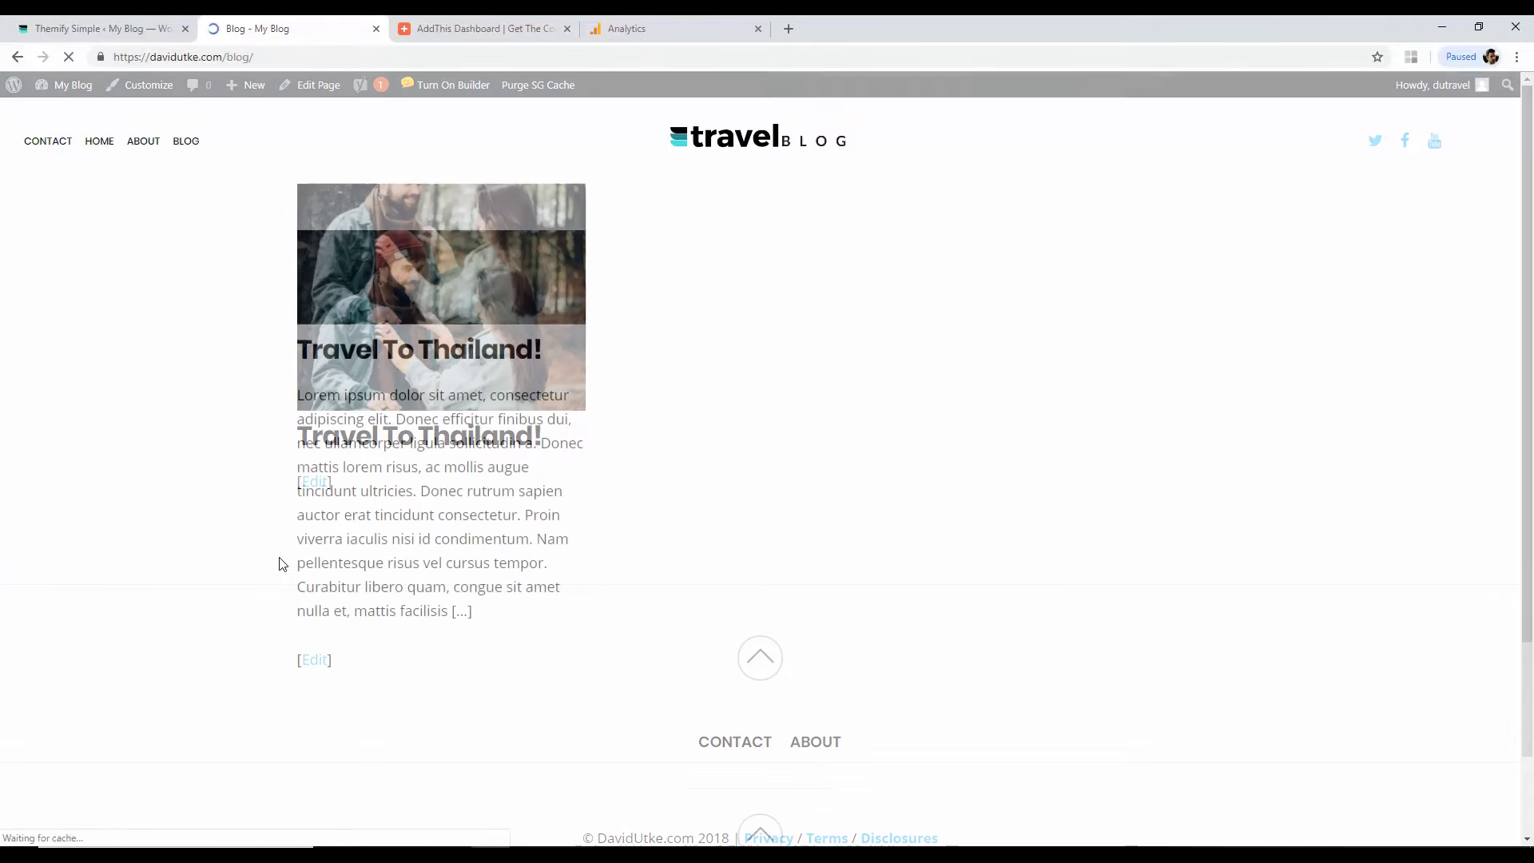
pyautogui.moveTo(304, 481); pyautogui.dragTo(398, 505)
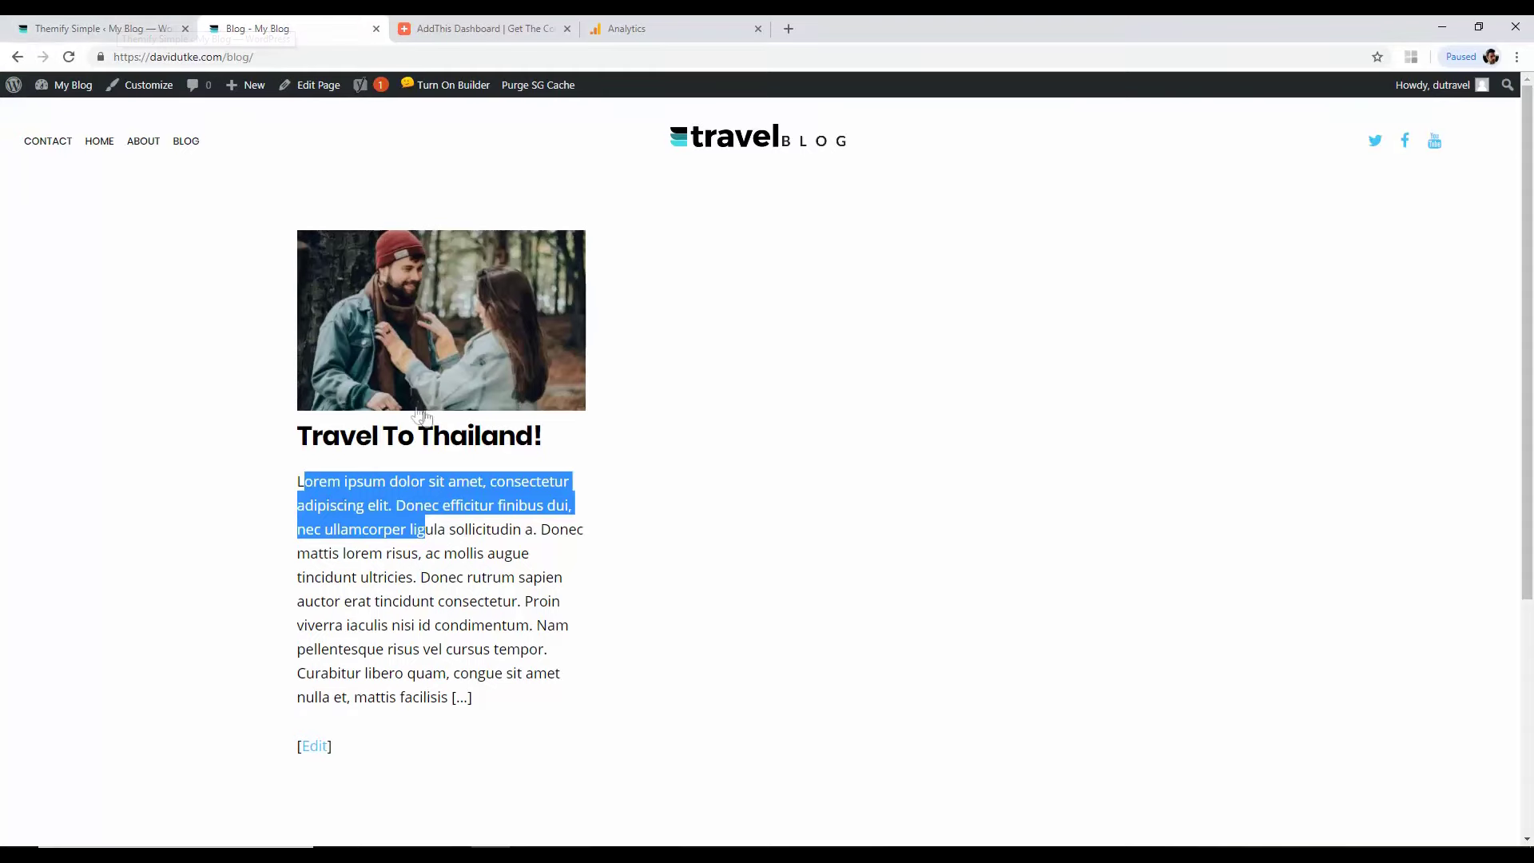
pyautogui.hotkey('ctrl', 'shift', 'Tab')
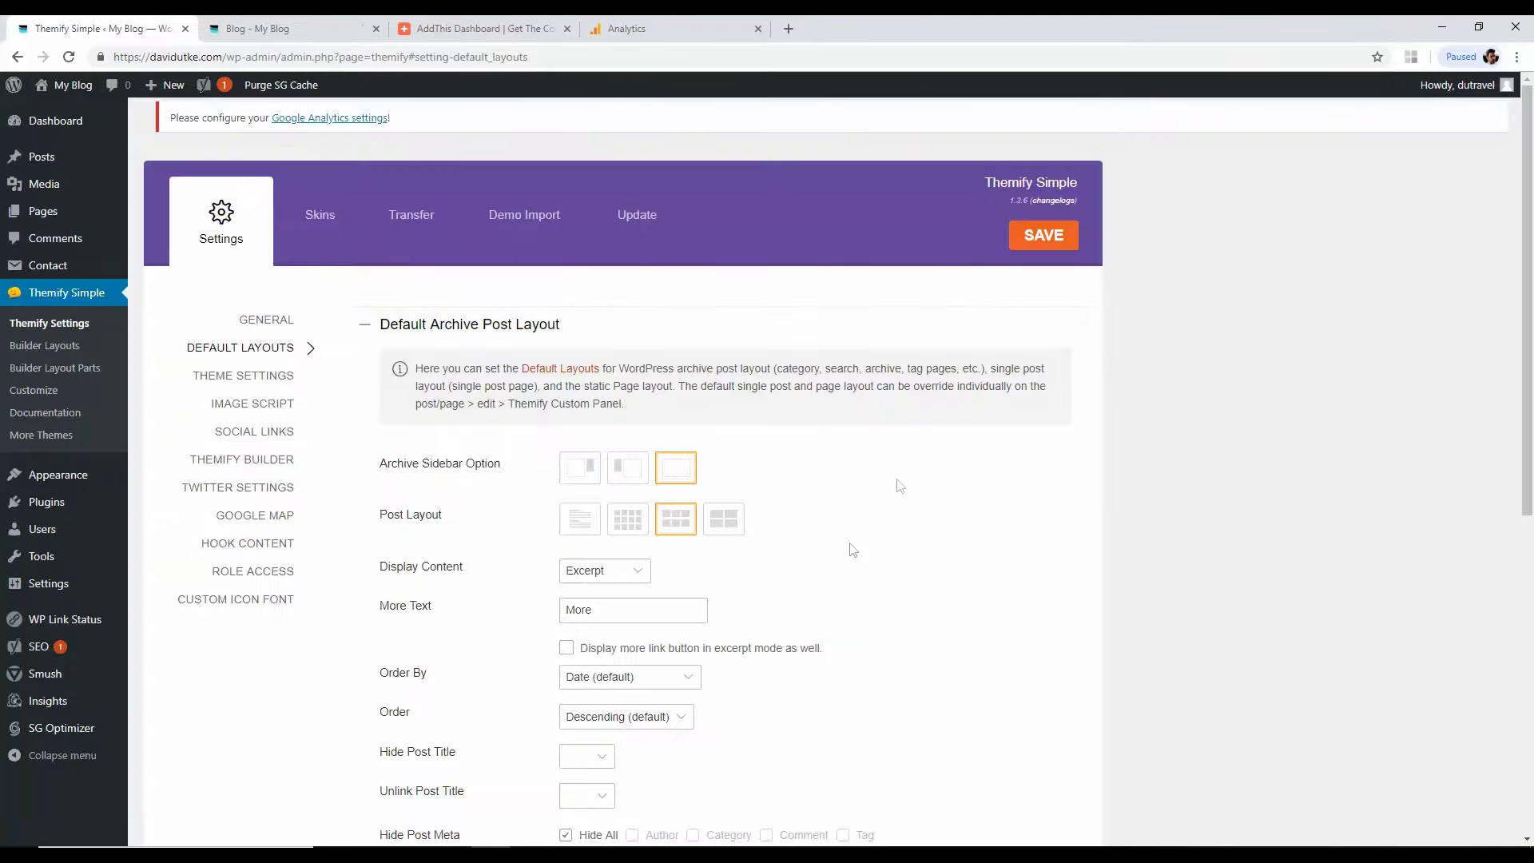
pyautogui.click(611, 571)
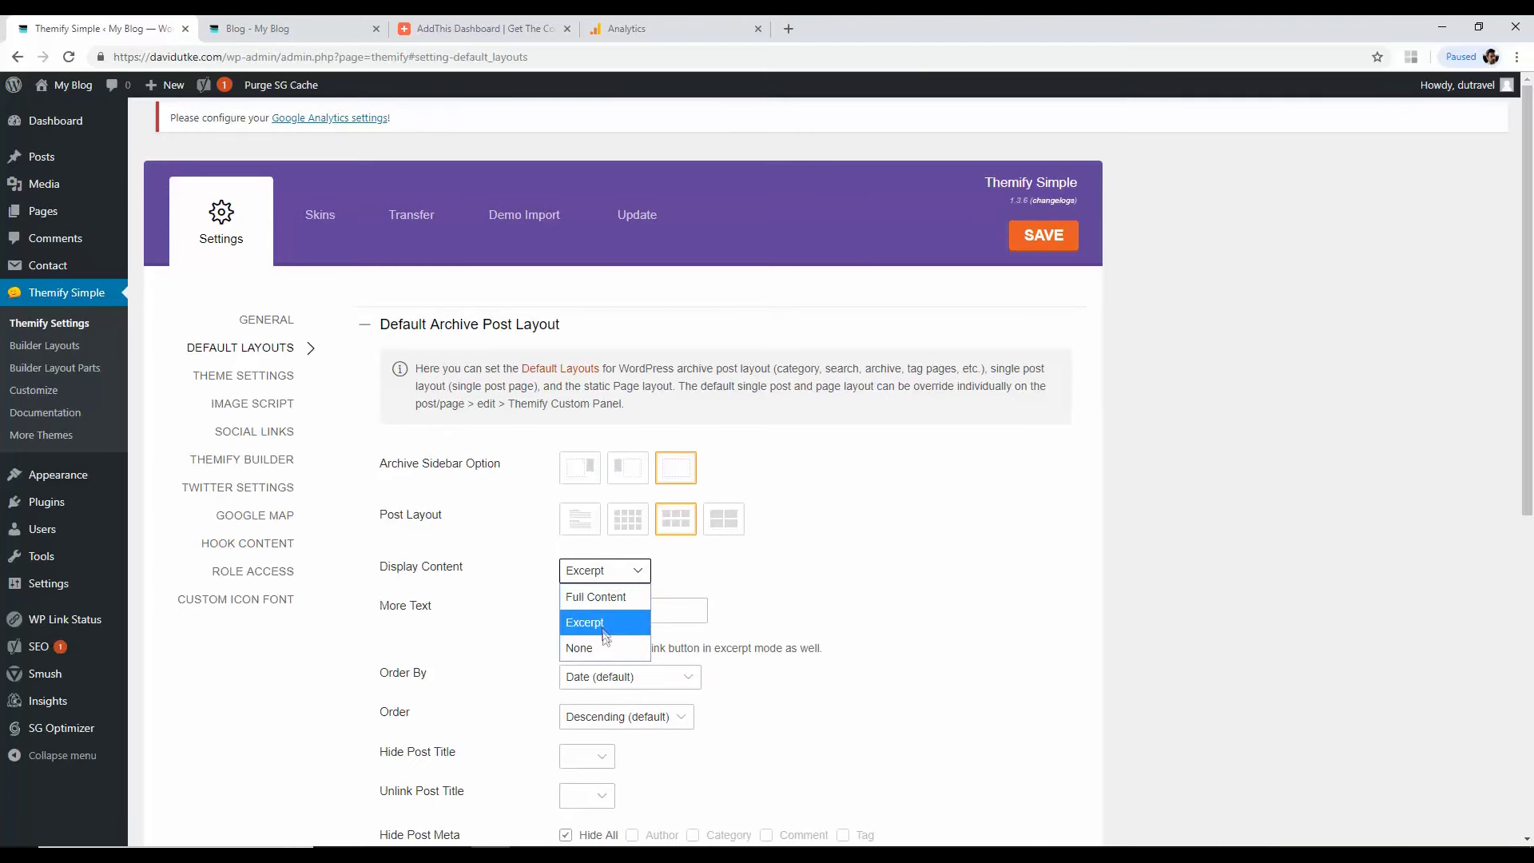
pyautogui.scroll(-2, 762, 587)
pyautogui.moveTo(567, 685)
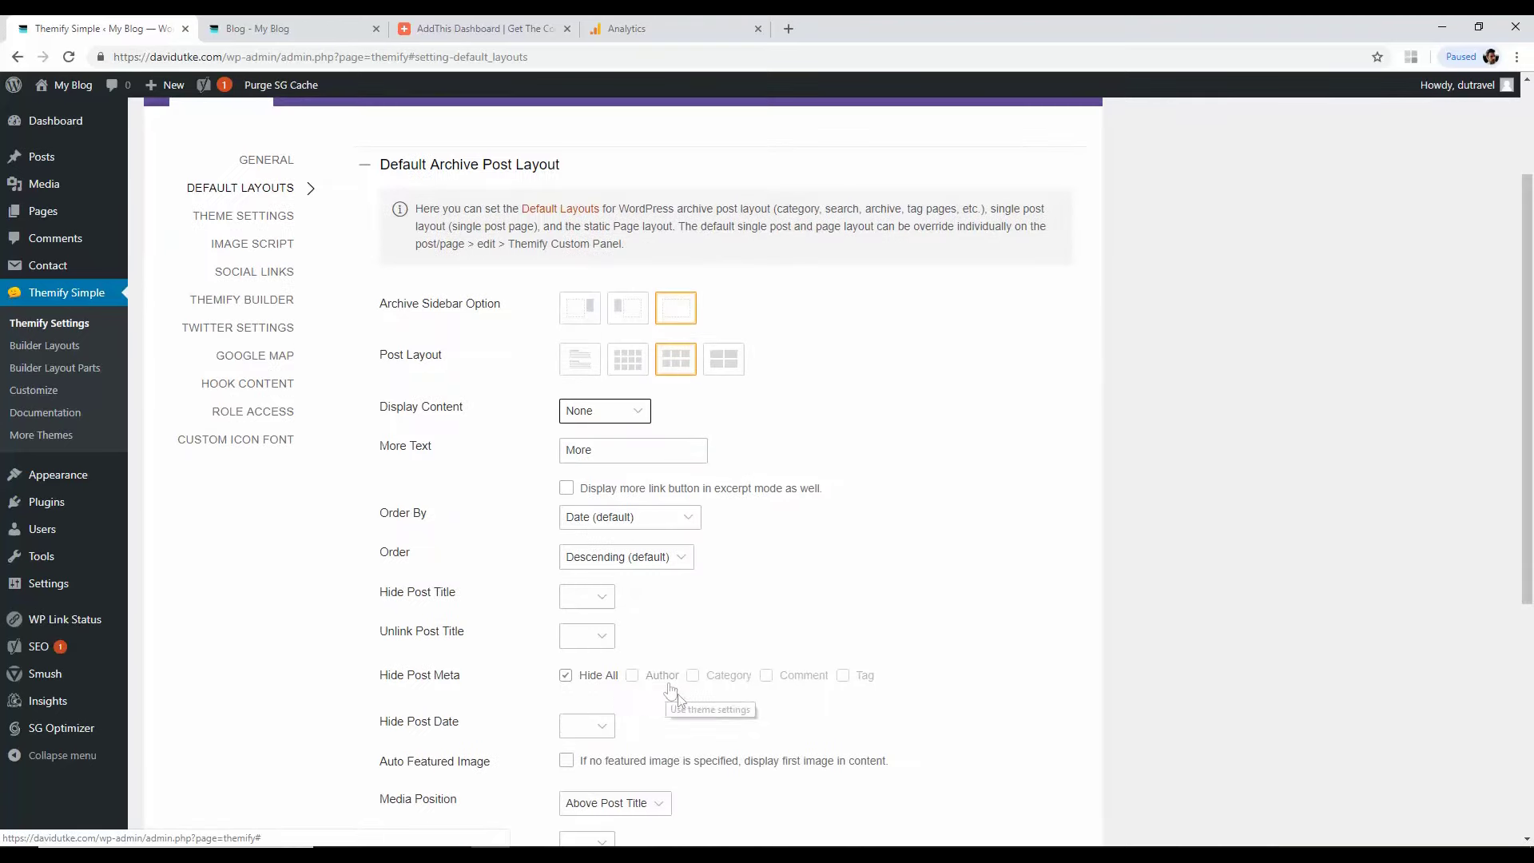
# Step: Compare the live Blog page with the archive layout settings and open the Travel To Thailand! post
pyautogui.click(277, 28)
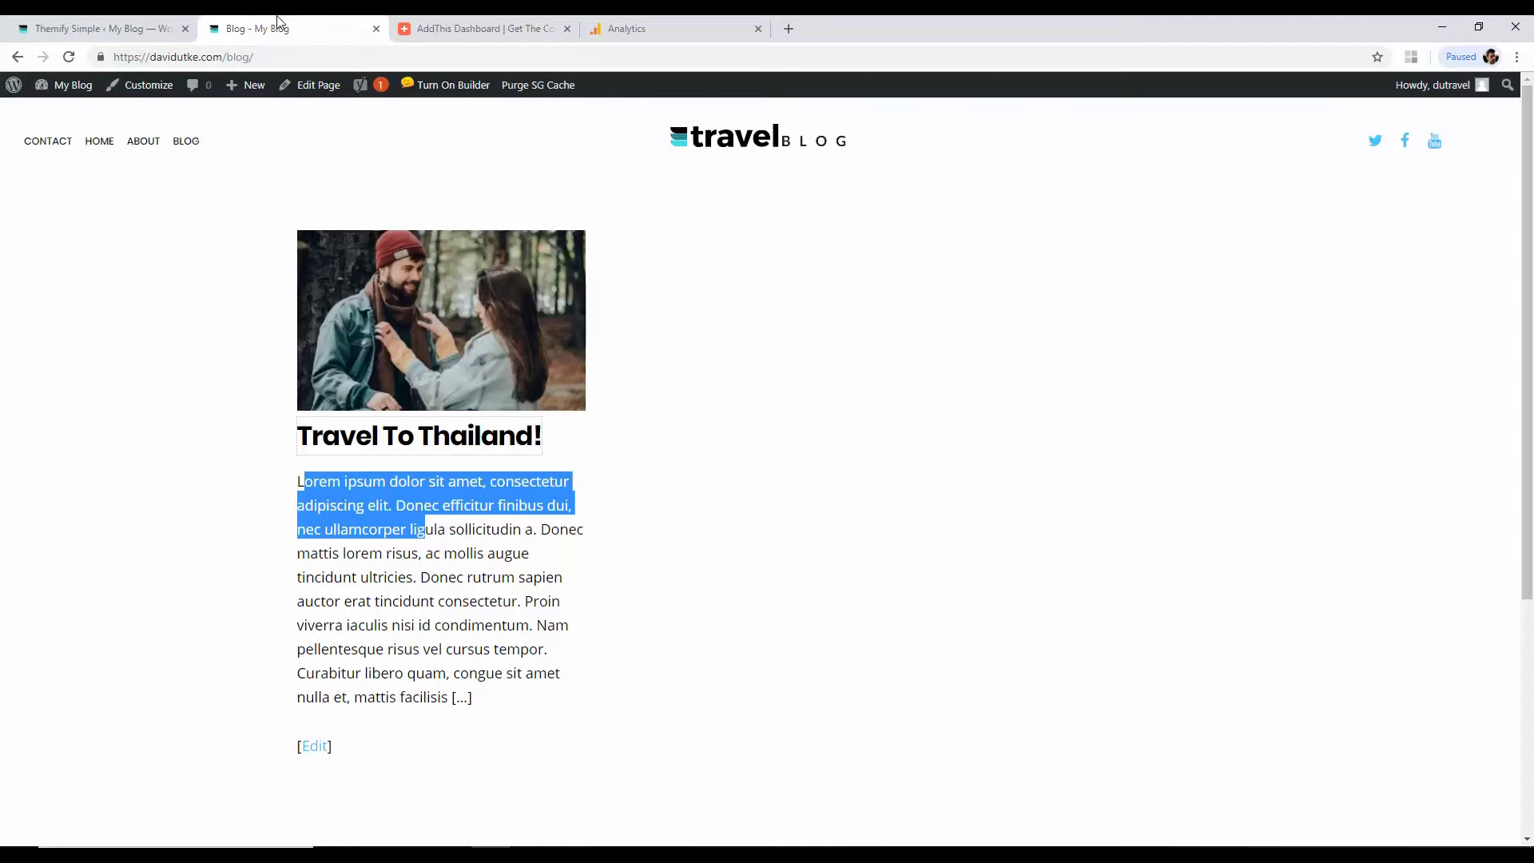
pyautogui.click(144, 595)
pyautogui.click(104, 28)
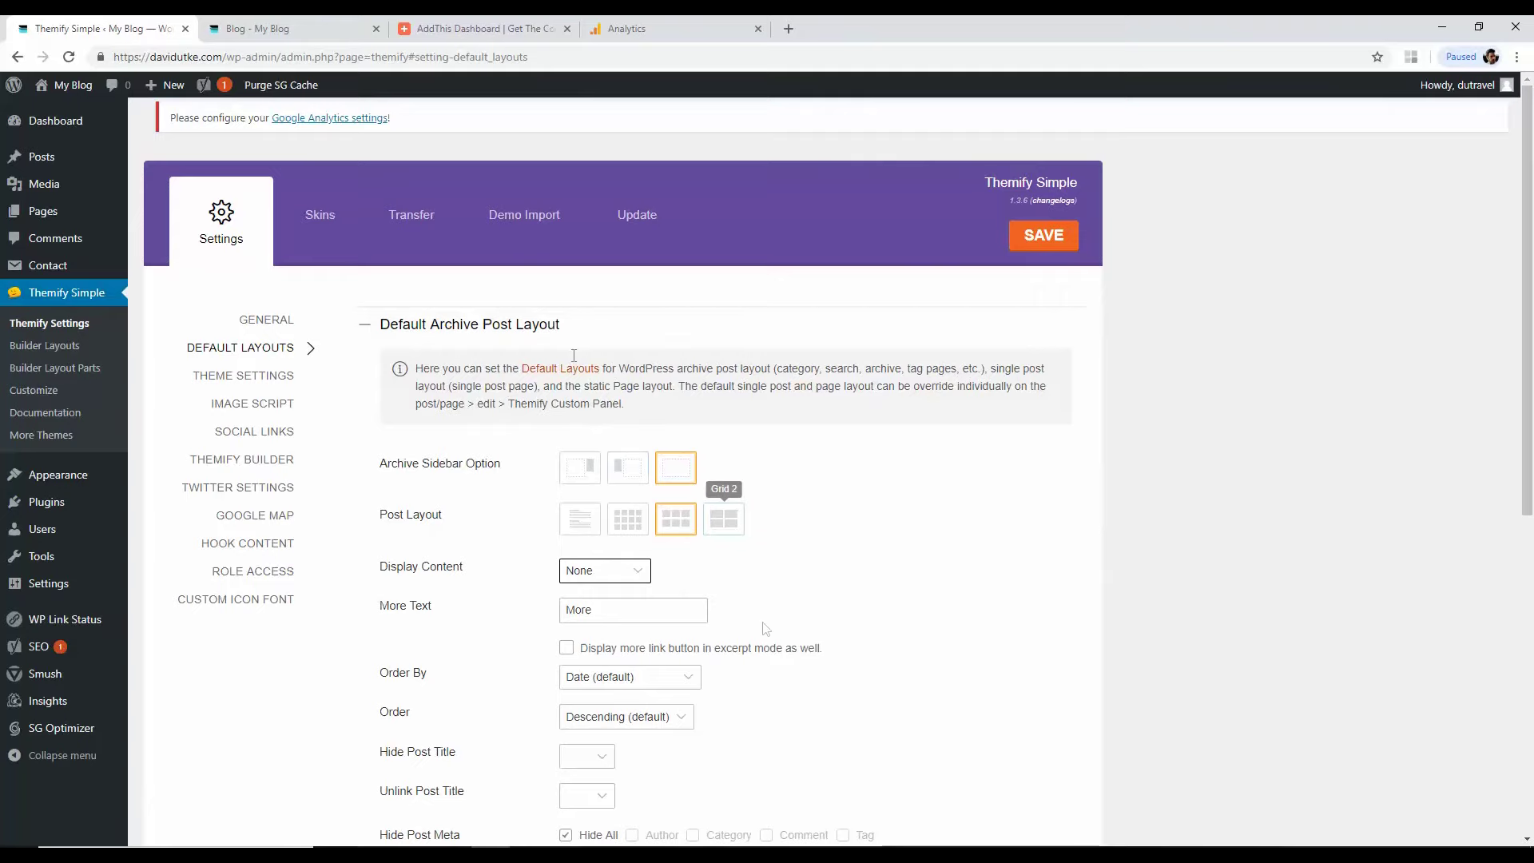
pyautogui.click(310, 32)
pyautogui.click(458, 440)
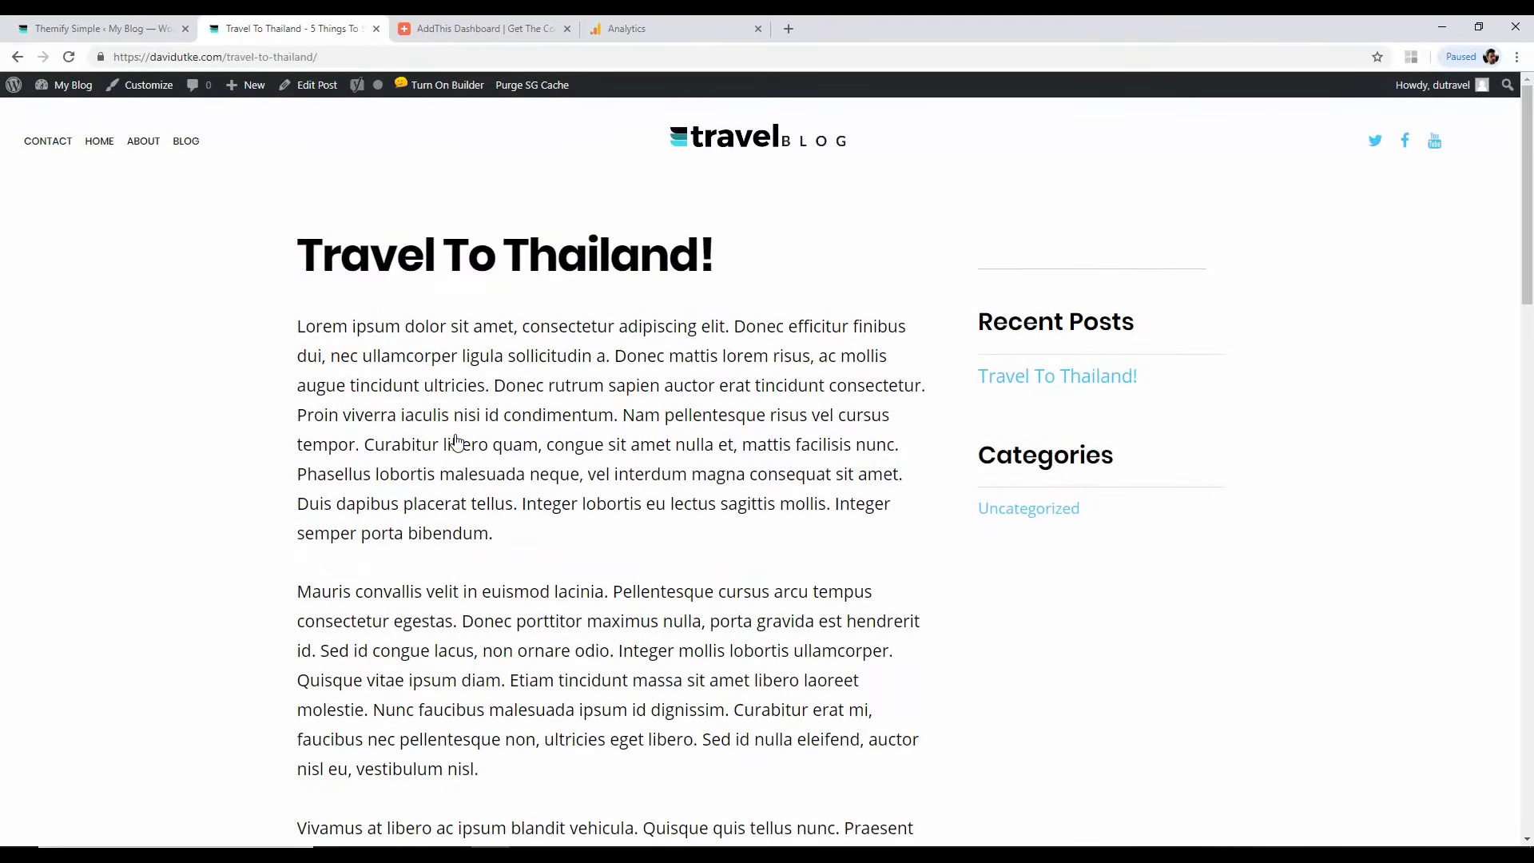
# Step: Set Hide Featured Image to No in the Default Single Post Layout and save the theme settings
pyautogui.click(179, 22)
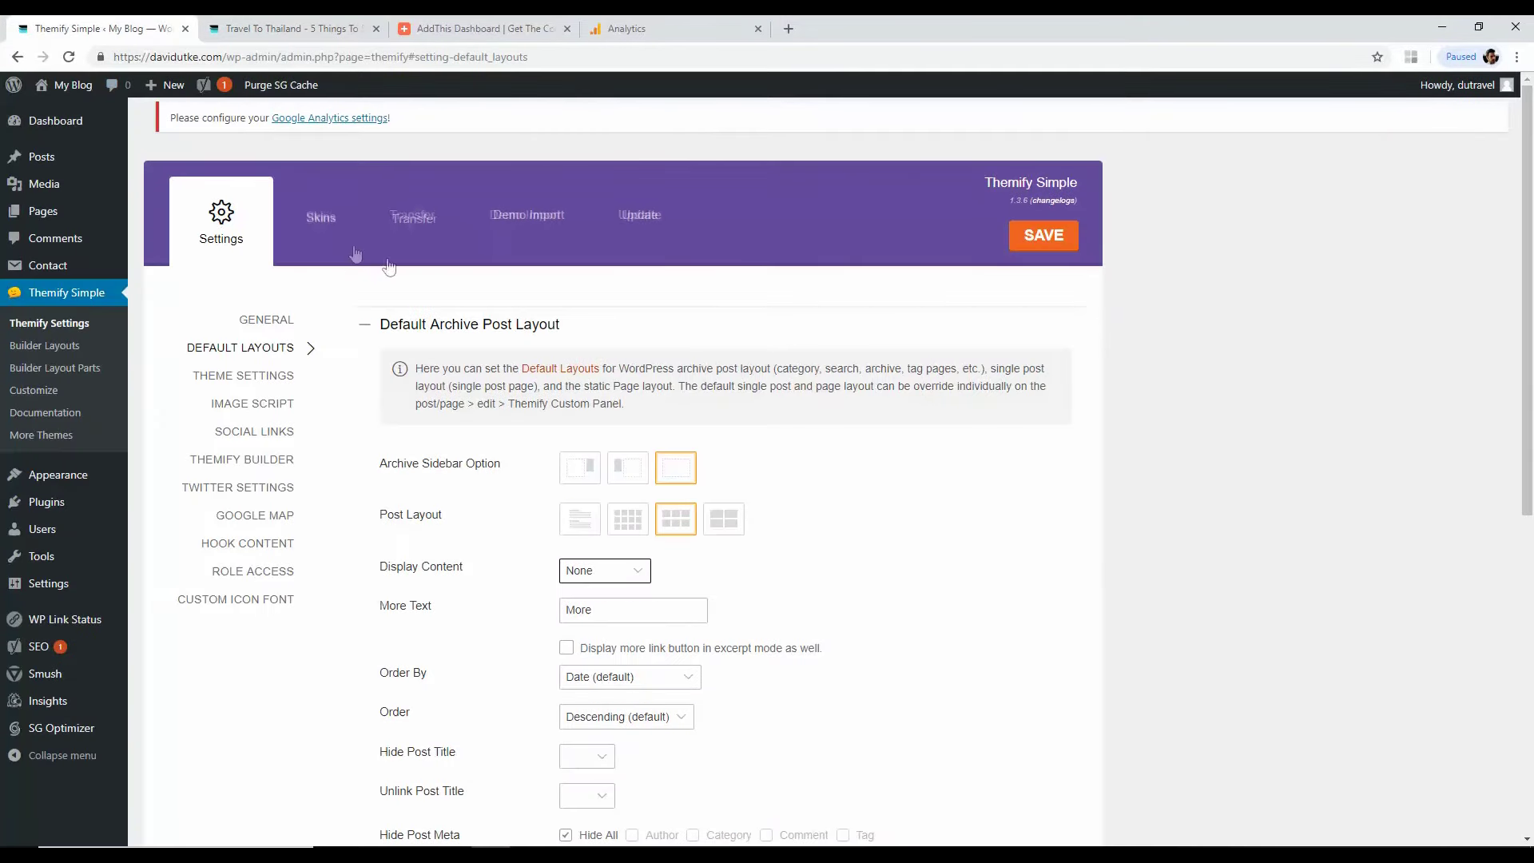
pyautogui.click(415, 329)
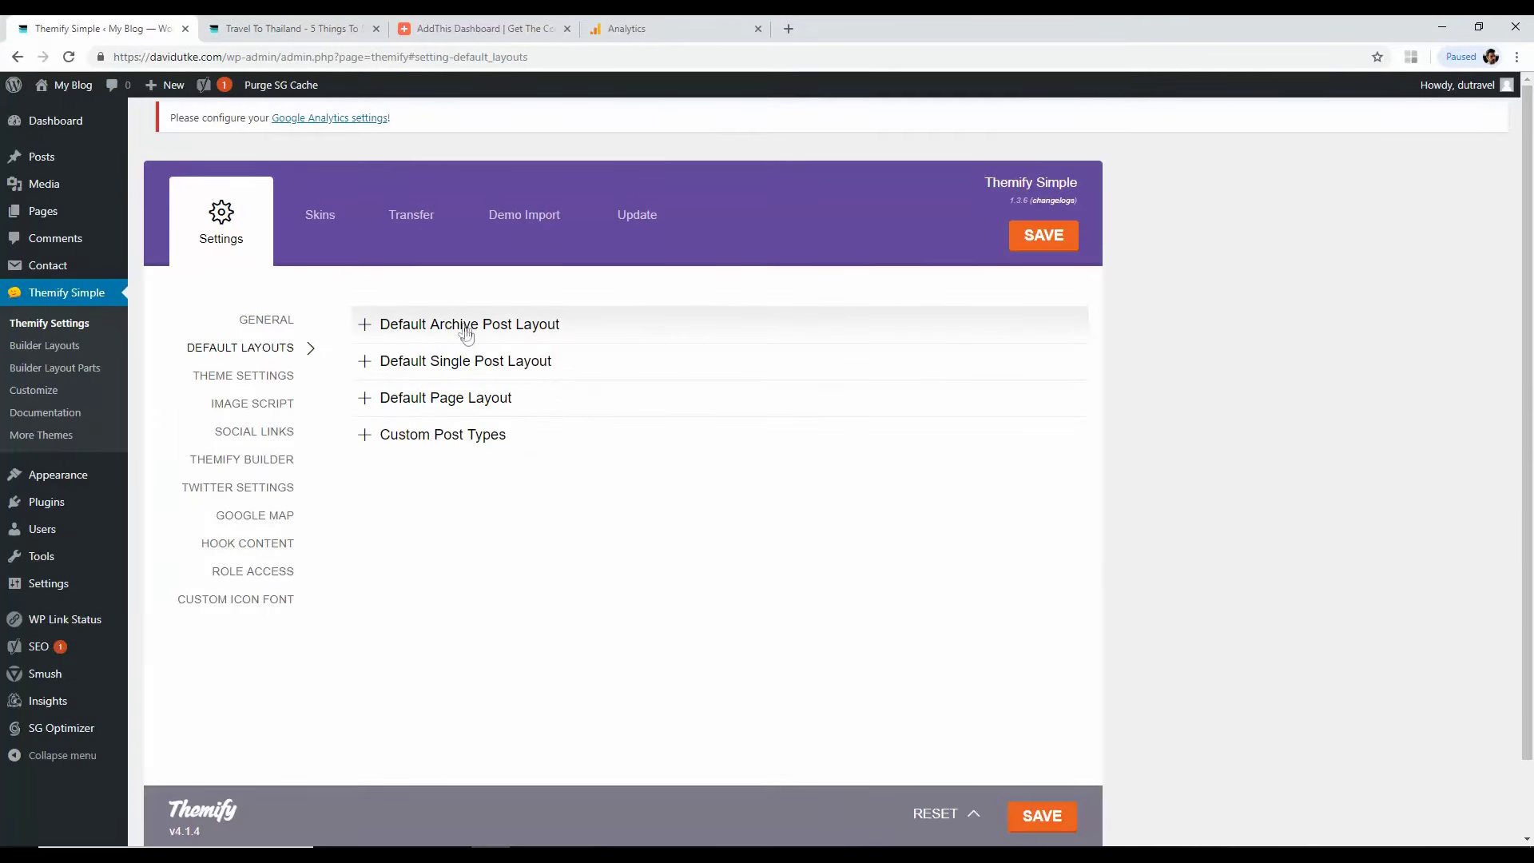
pyautogui.click(474, 363)
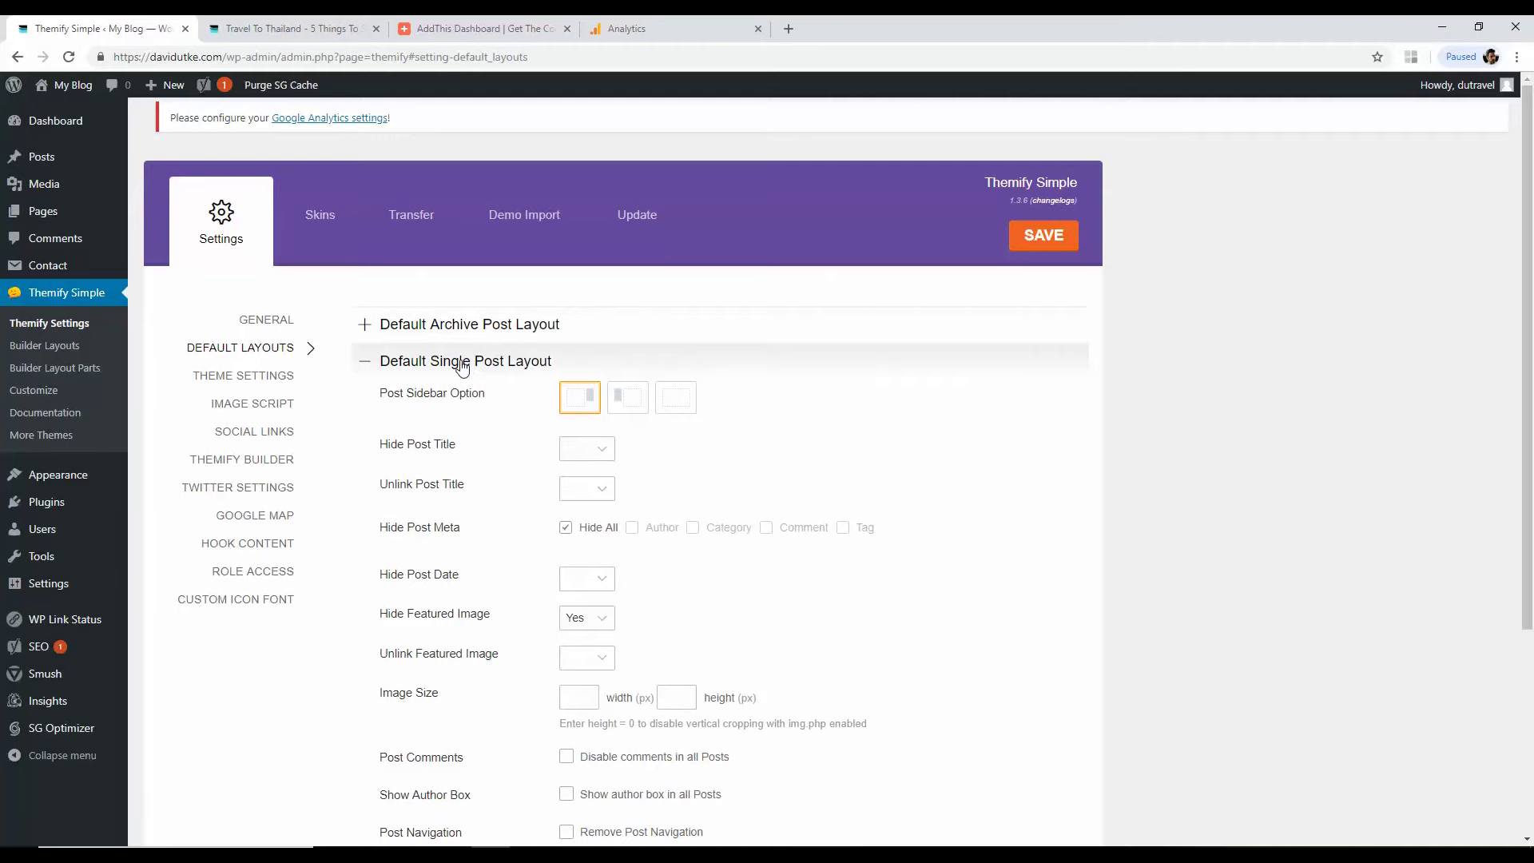
pyautogui.scroll(-2, 765, 413)
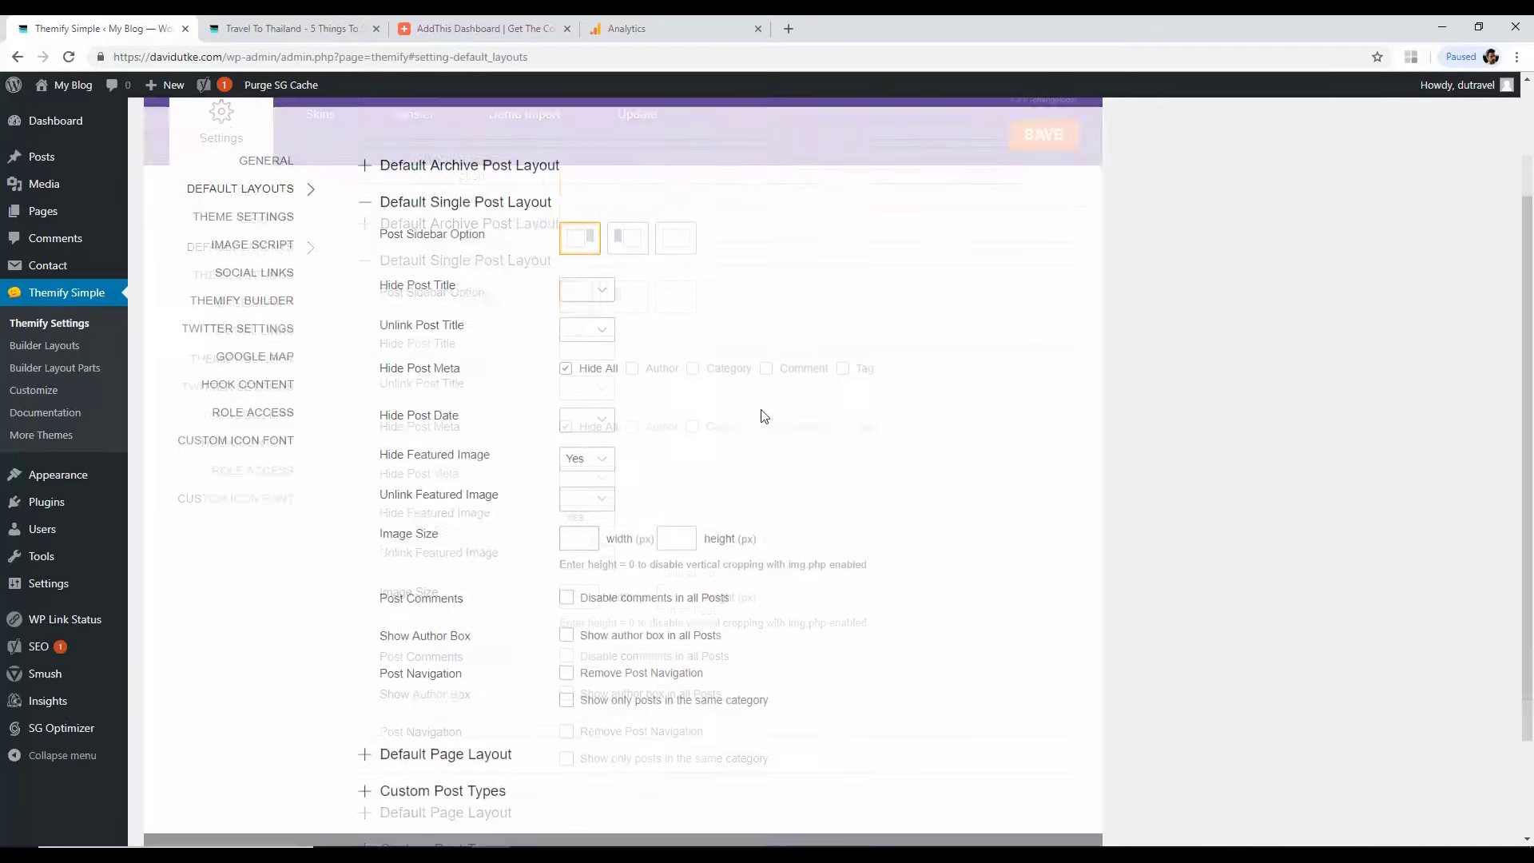
pyautogui.click(577, 458)
pyautogui.click(572, 527)
pyautogui.scroll(2, 1023, 330)
pyautogui.click(1044, 232)
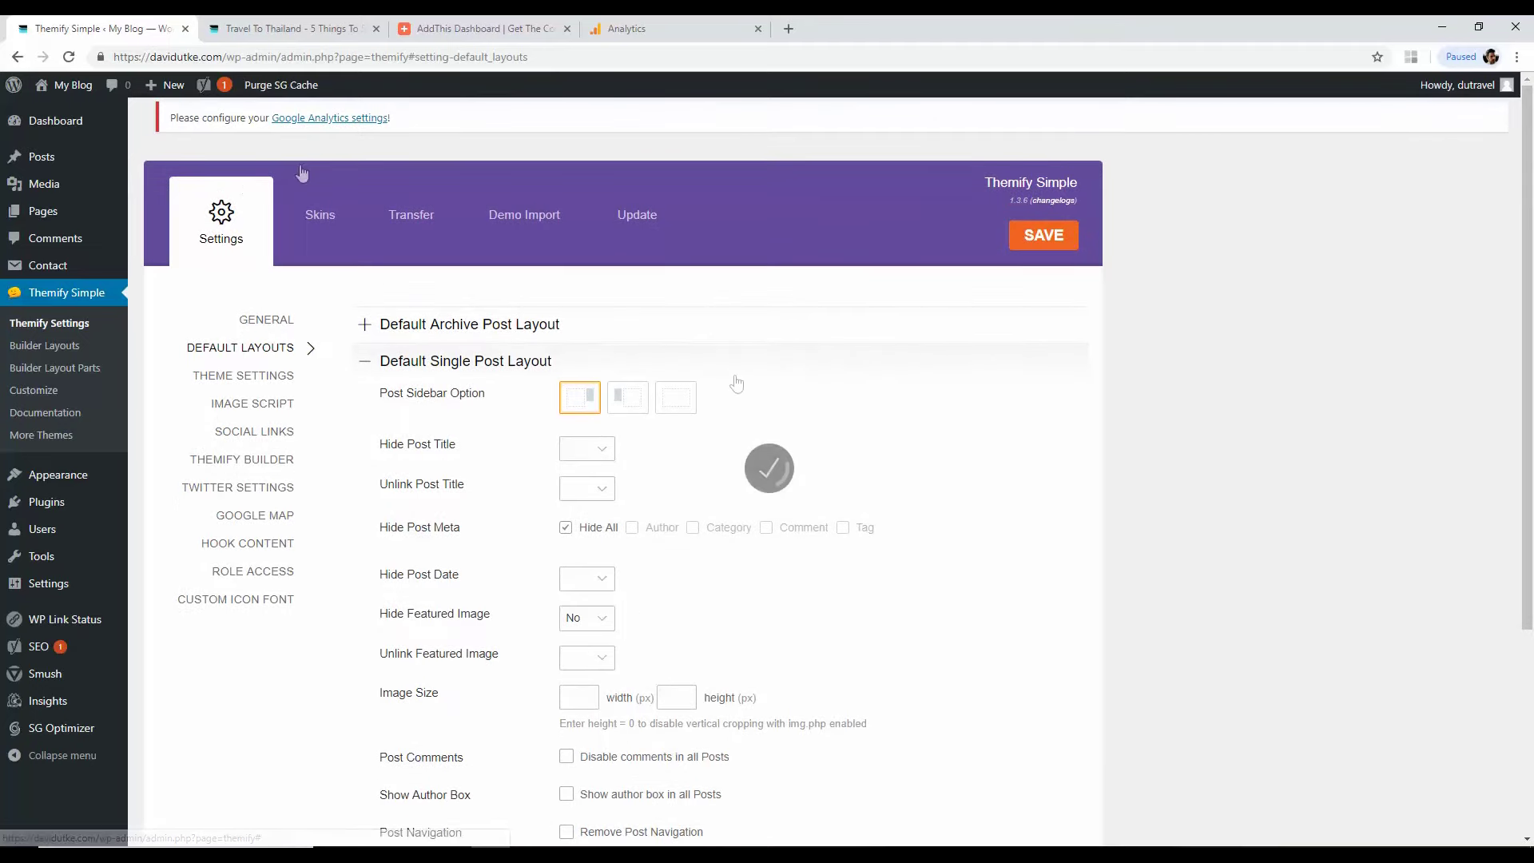
# Step: Reload the live Travel To Thailand! post and examine its featured image, body text and sidebar
pyautogui.click(240, 29)
pyautogui.click(67, 58)
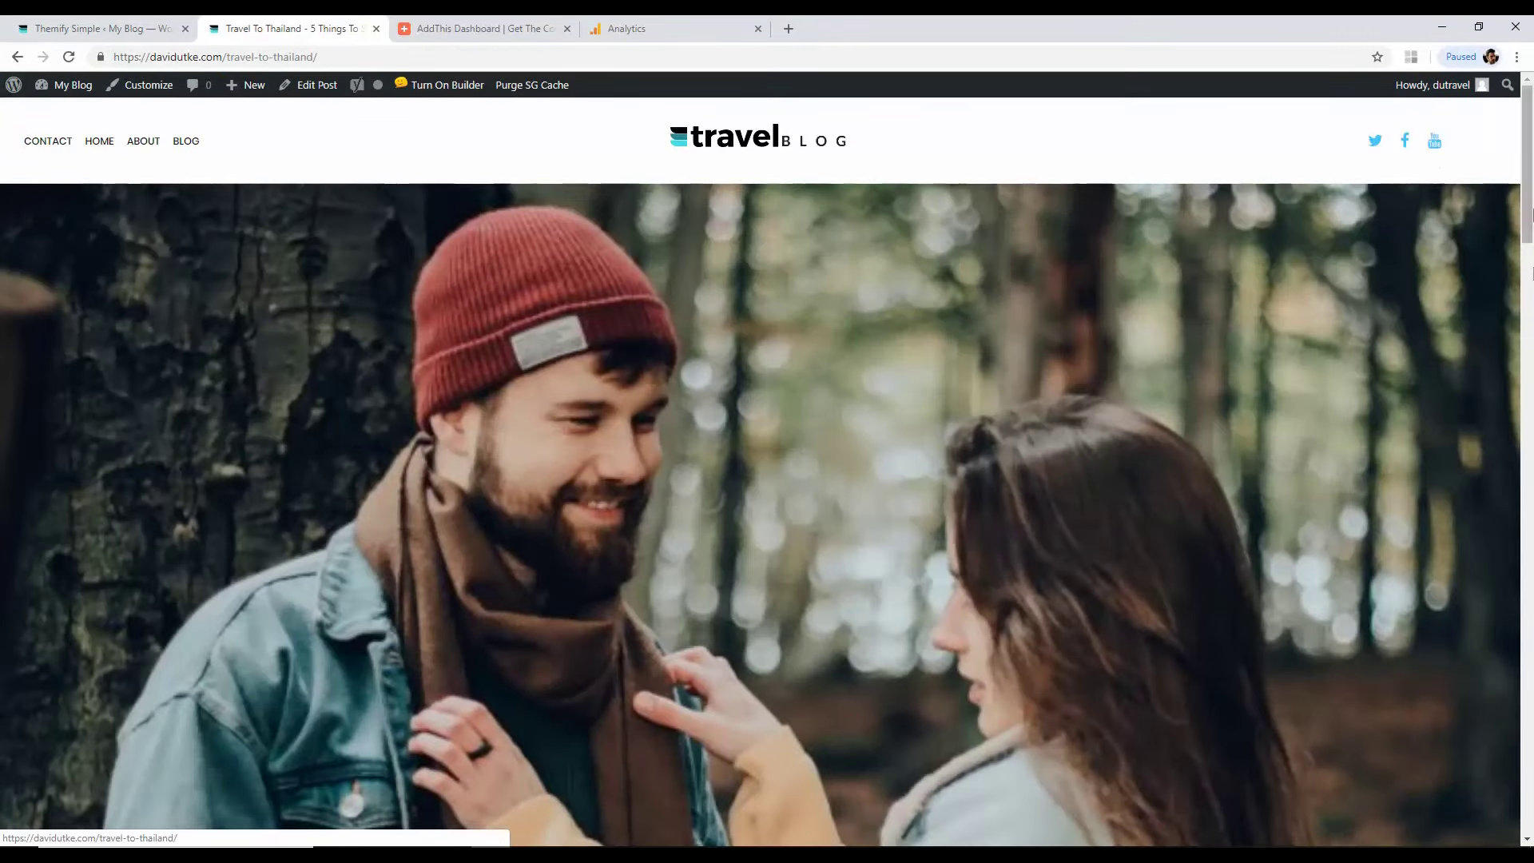
pyautogui.scroll(-2, 1530, 156)
pyautogui.scroll(2, 1530, 156)
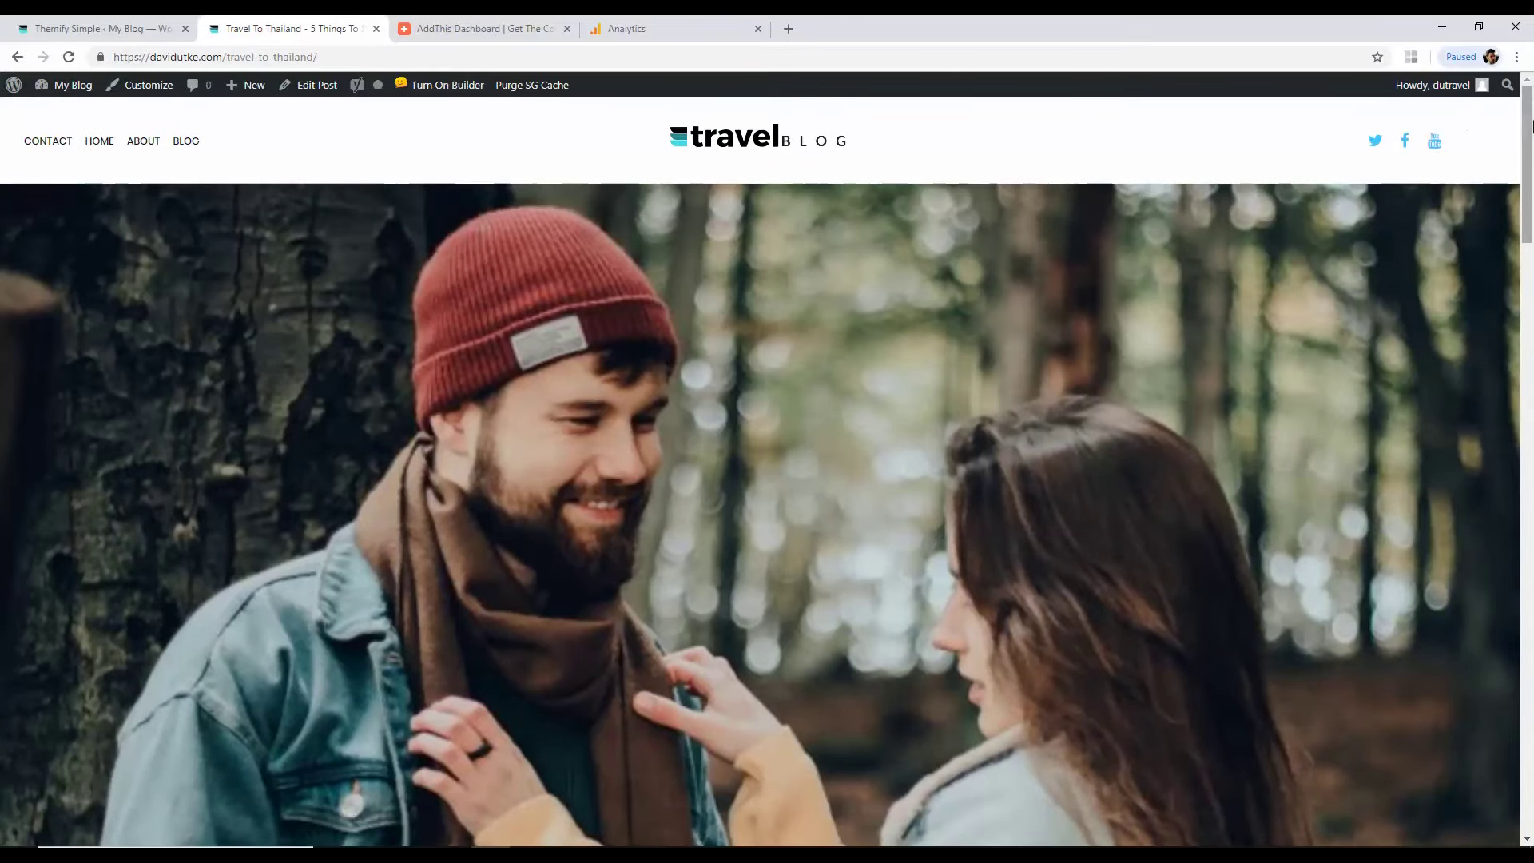
pyautogui.scroll(-5, 1531, 136)
pyautogui.moveTo(1530, 135); pyautogui.dragTo(1528, 308)
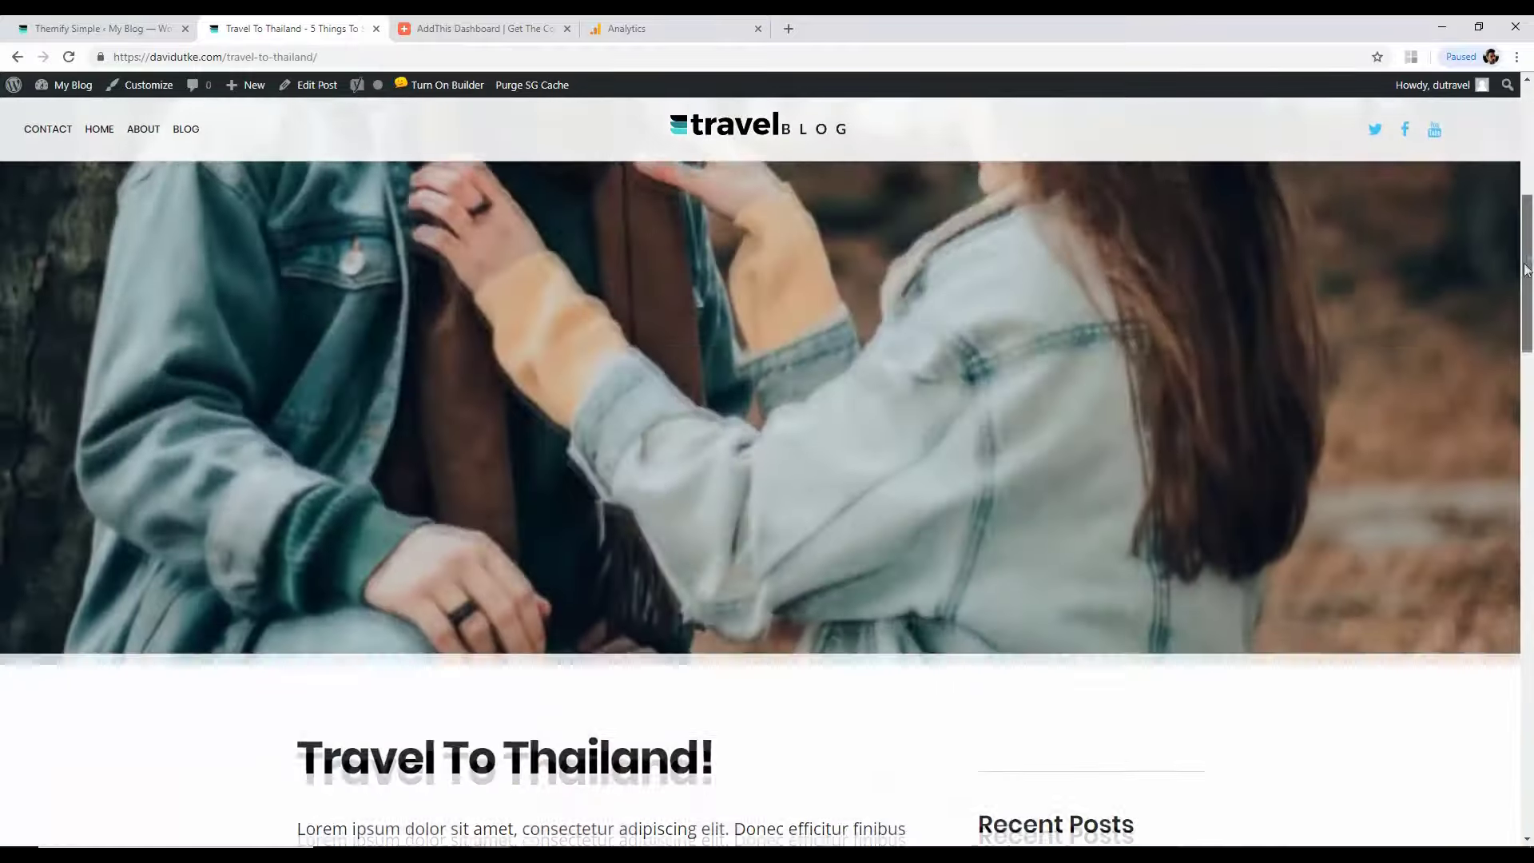
pyautogui.scroll(-6, 1526, 269)
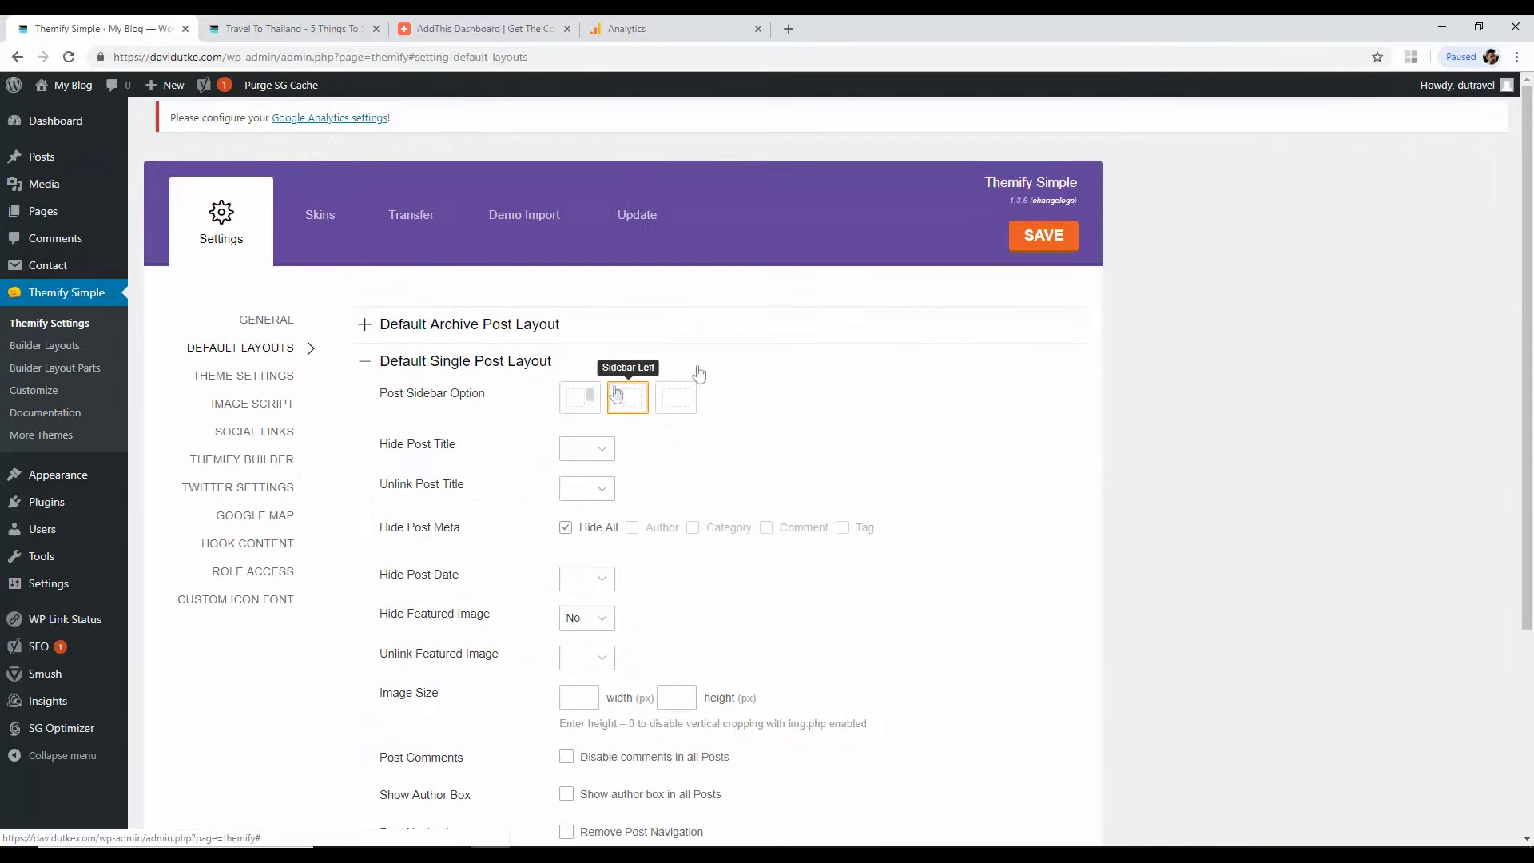
# Step: Set the Post Sidebar Option to Sidebar Left, save the settings and reload the live post
pyautogui.click(1043, 235)
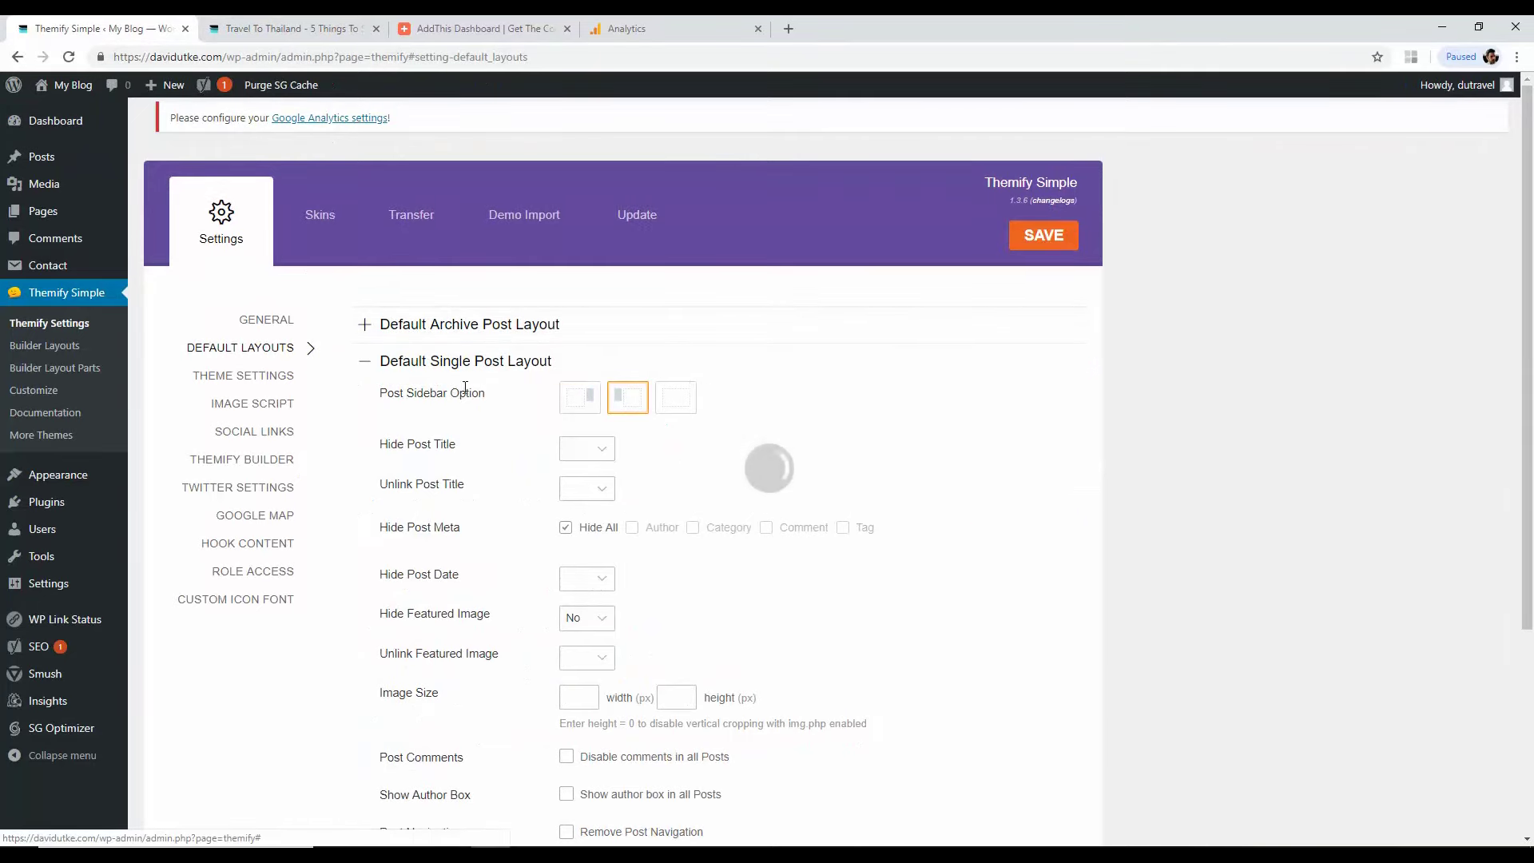
pyautogui.click(280, 28)
pyautogui.click(69, 57)
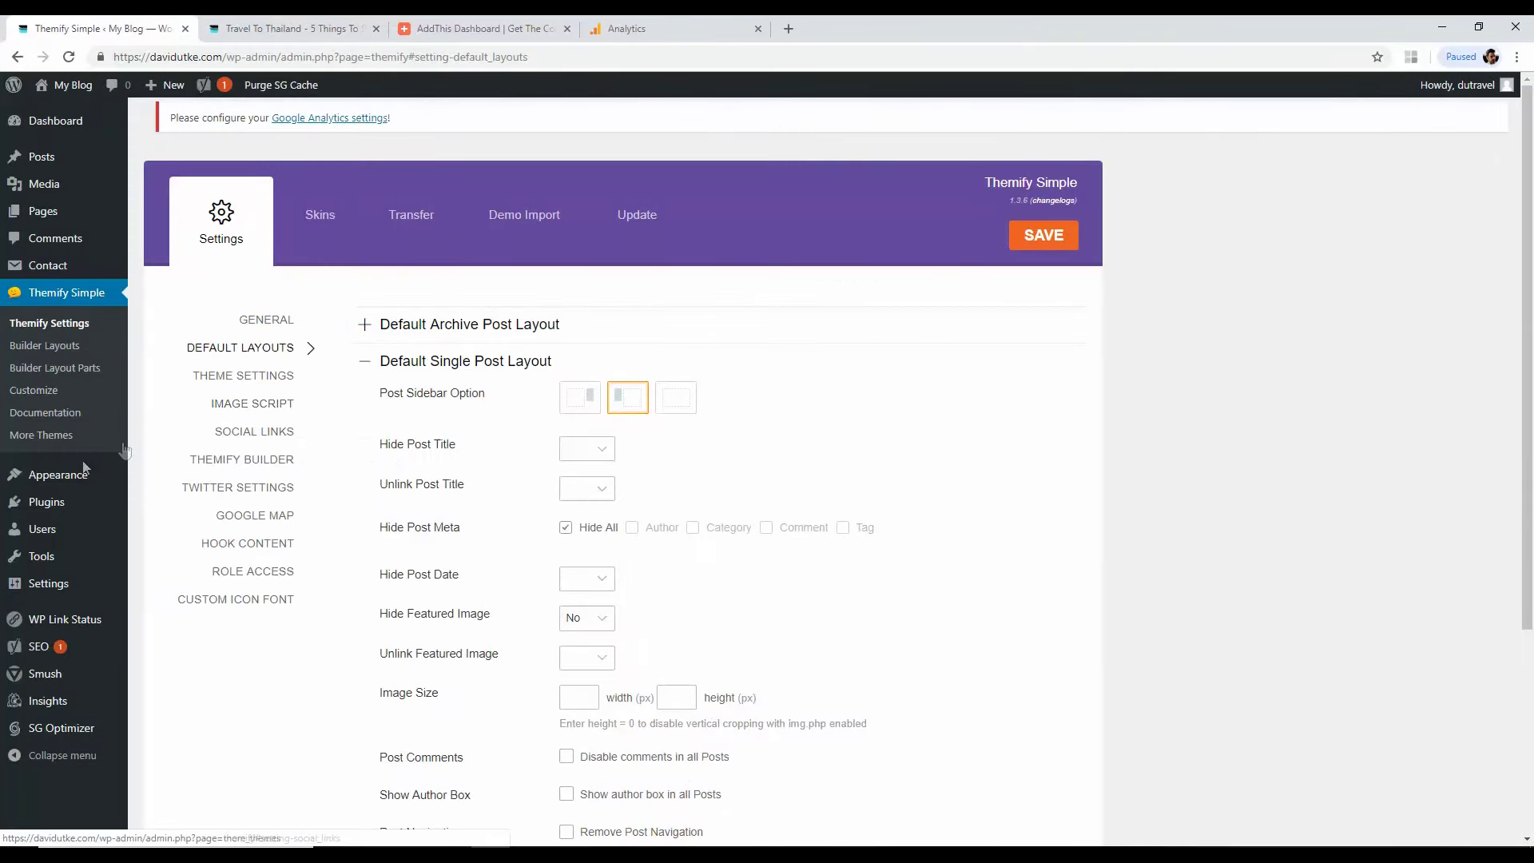
# Step: Open the Widgets settings and delete the Search widget from the Sidebar area
pyautogui.moveTo(100, 475)
pyautogui.click(192, 524)
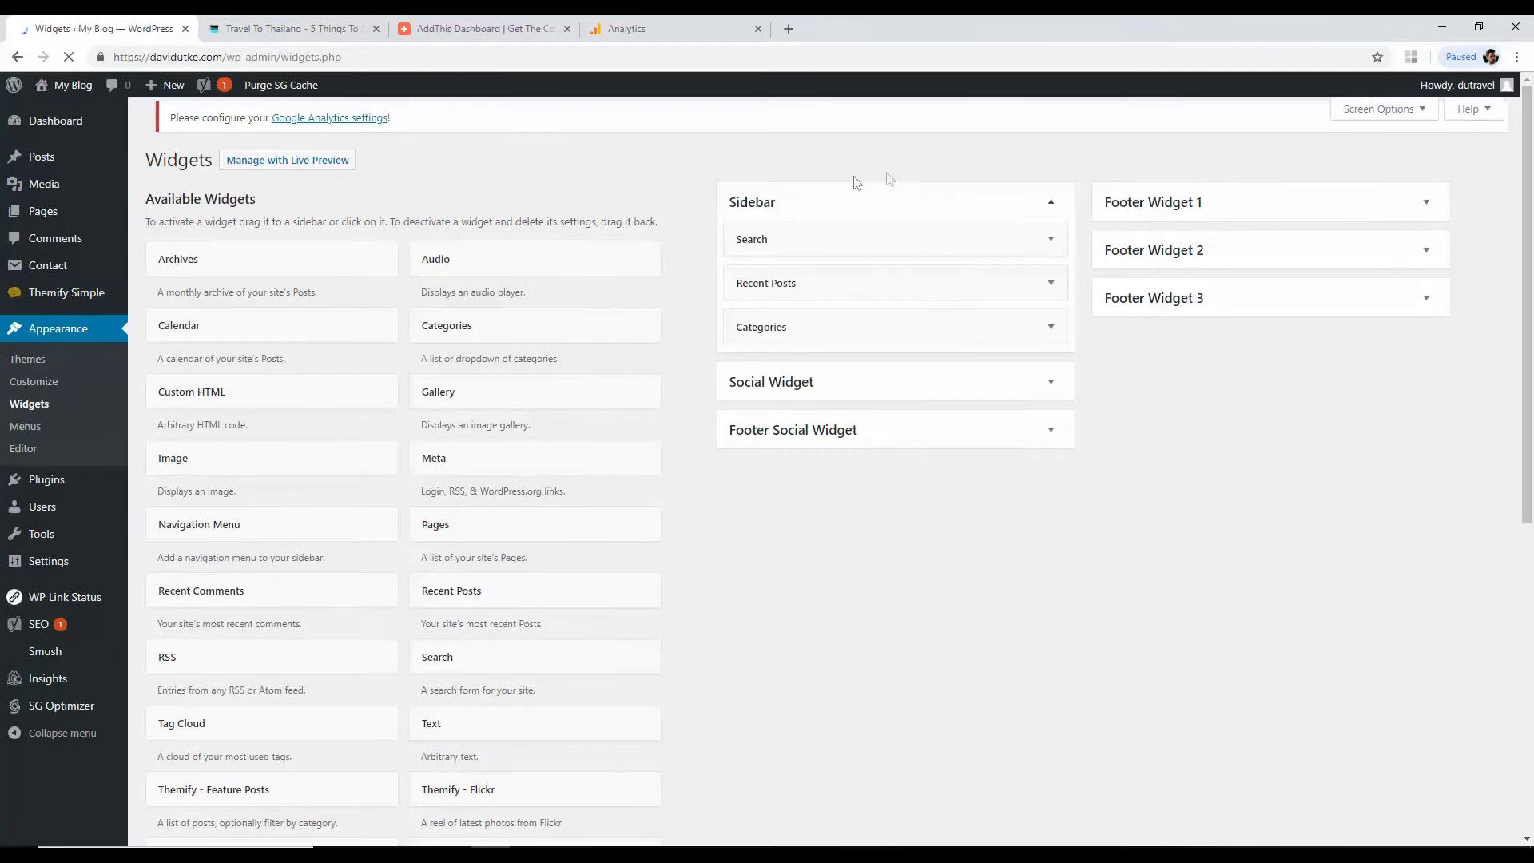
pyautogui.click(1049, 254)
pyautogui.click(751, 336)
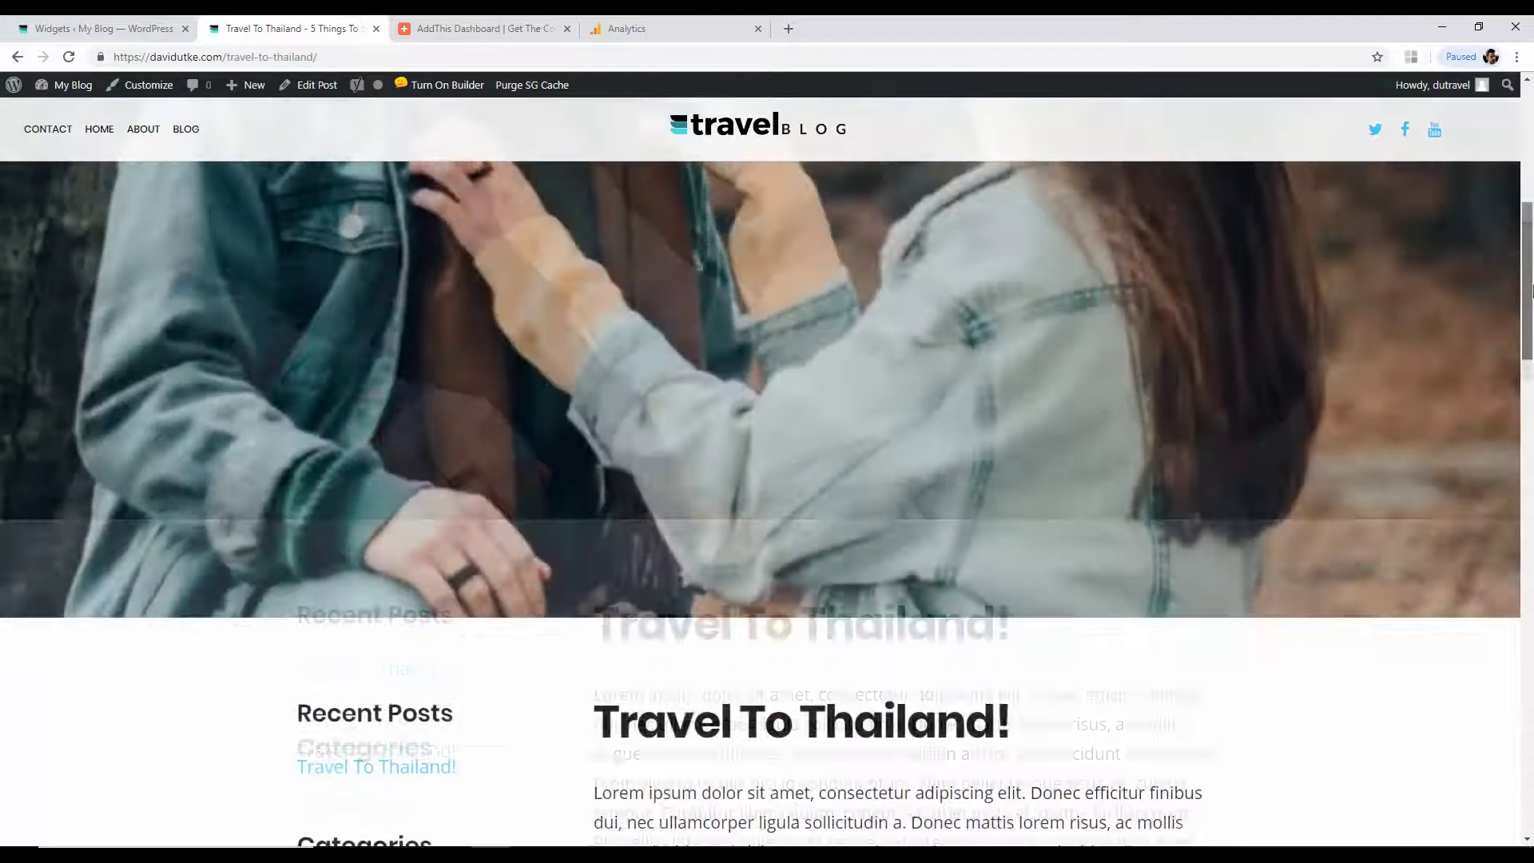
# Step: Review the live post's sidebar, then narrow the browser window to inspect the mobile layout and restore it to full size
pyautogui.moveTo(1528, 290); pyautogui.dragTo(1518, 381)
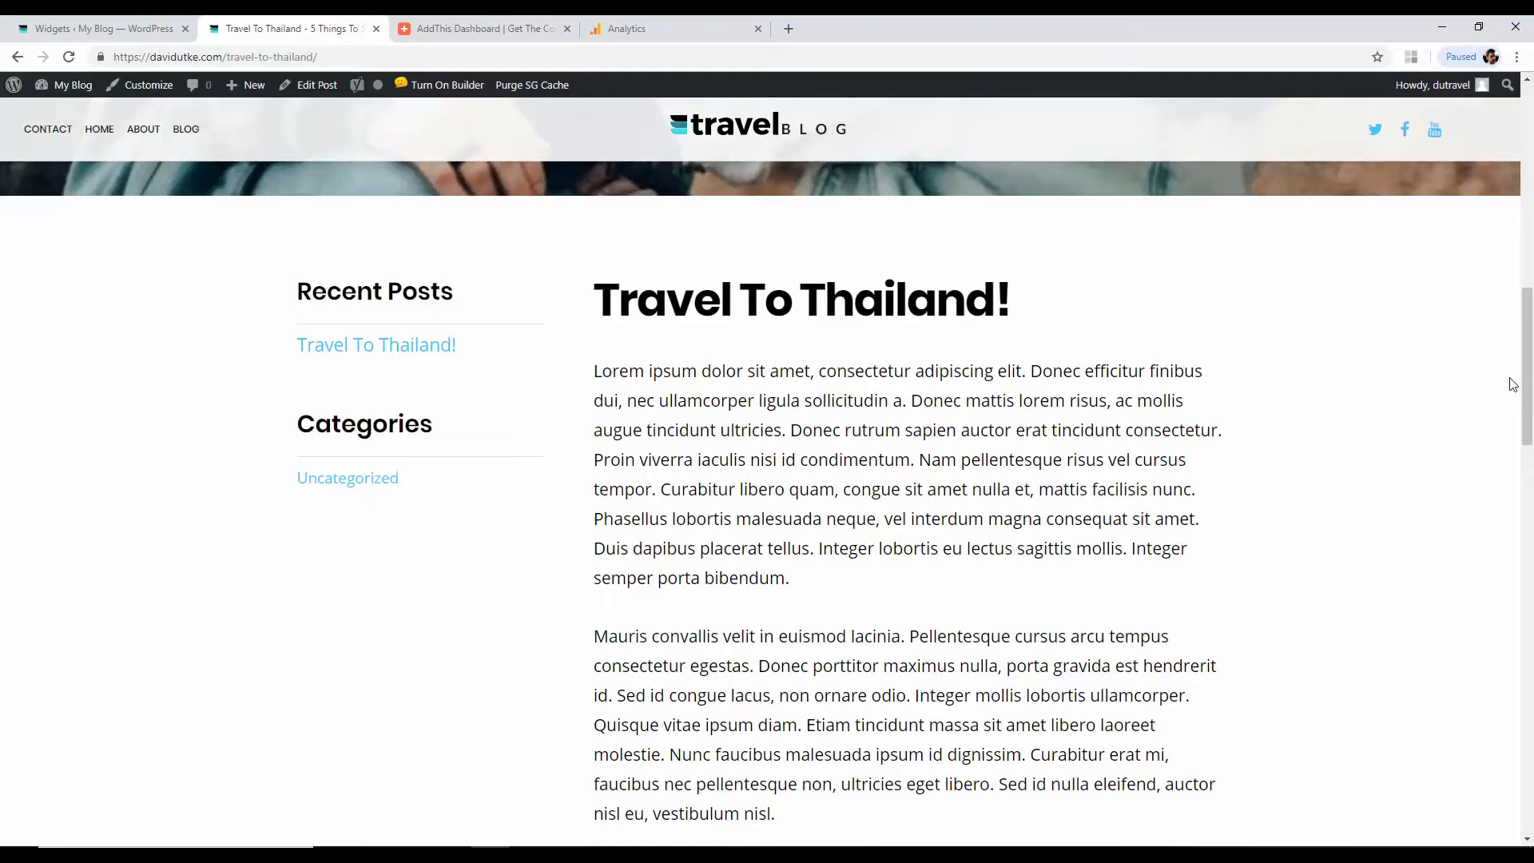
pyautogui.scroll(1, 1512, 384)
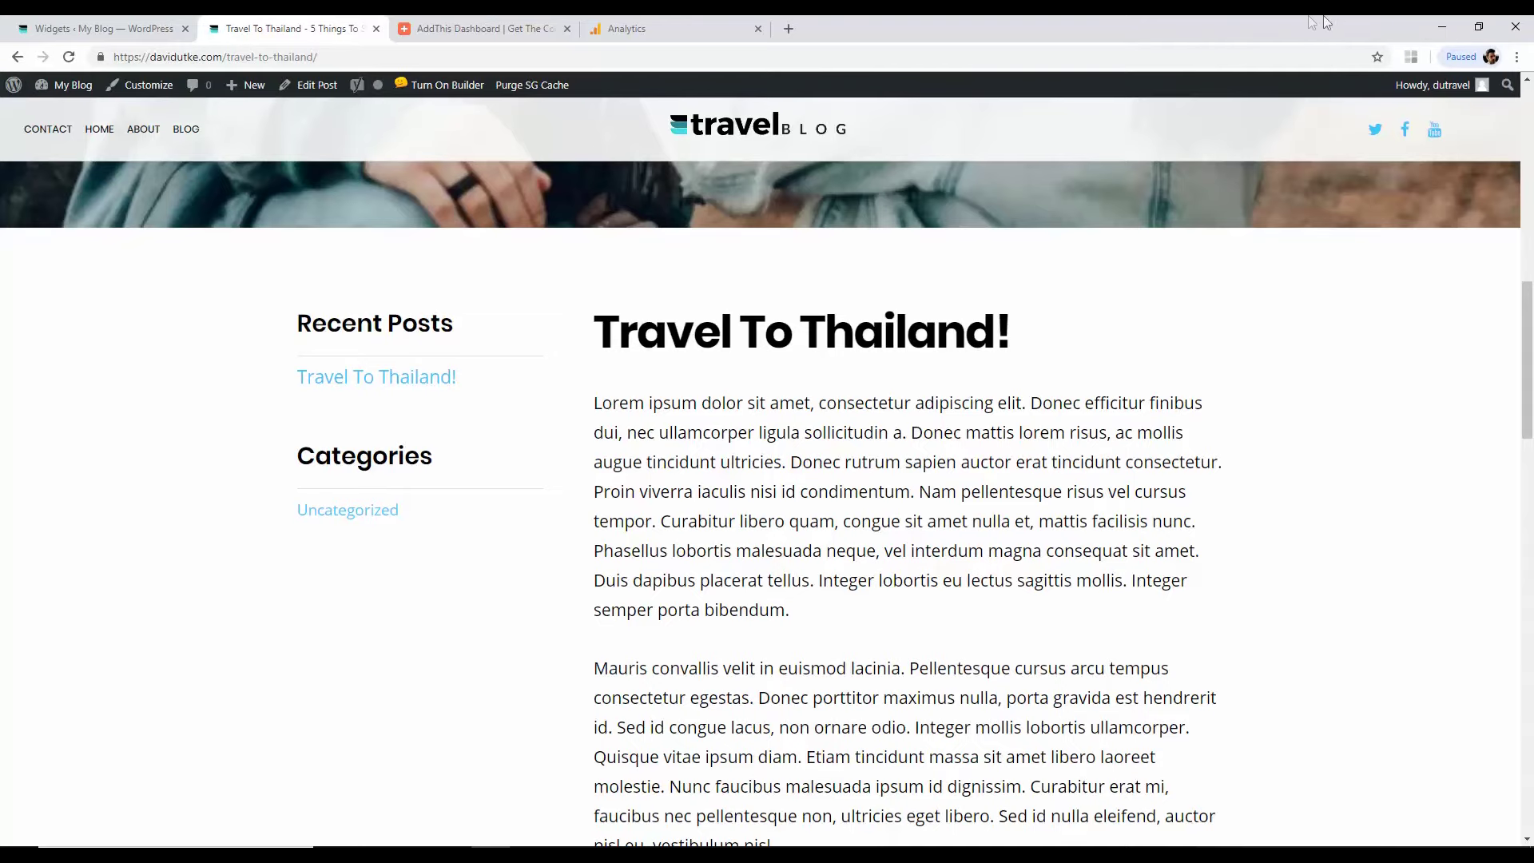
pyautogui.click(1479, 27)
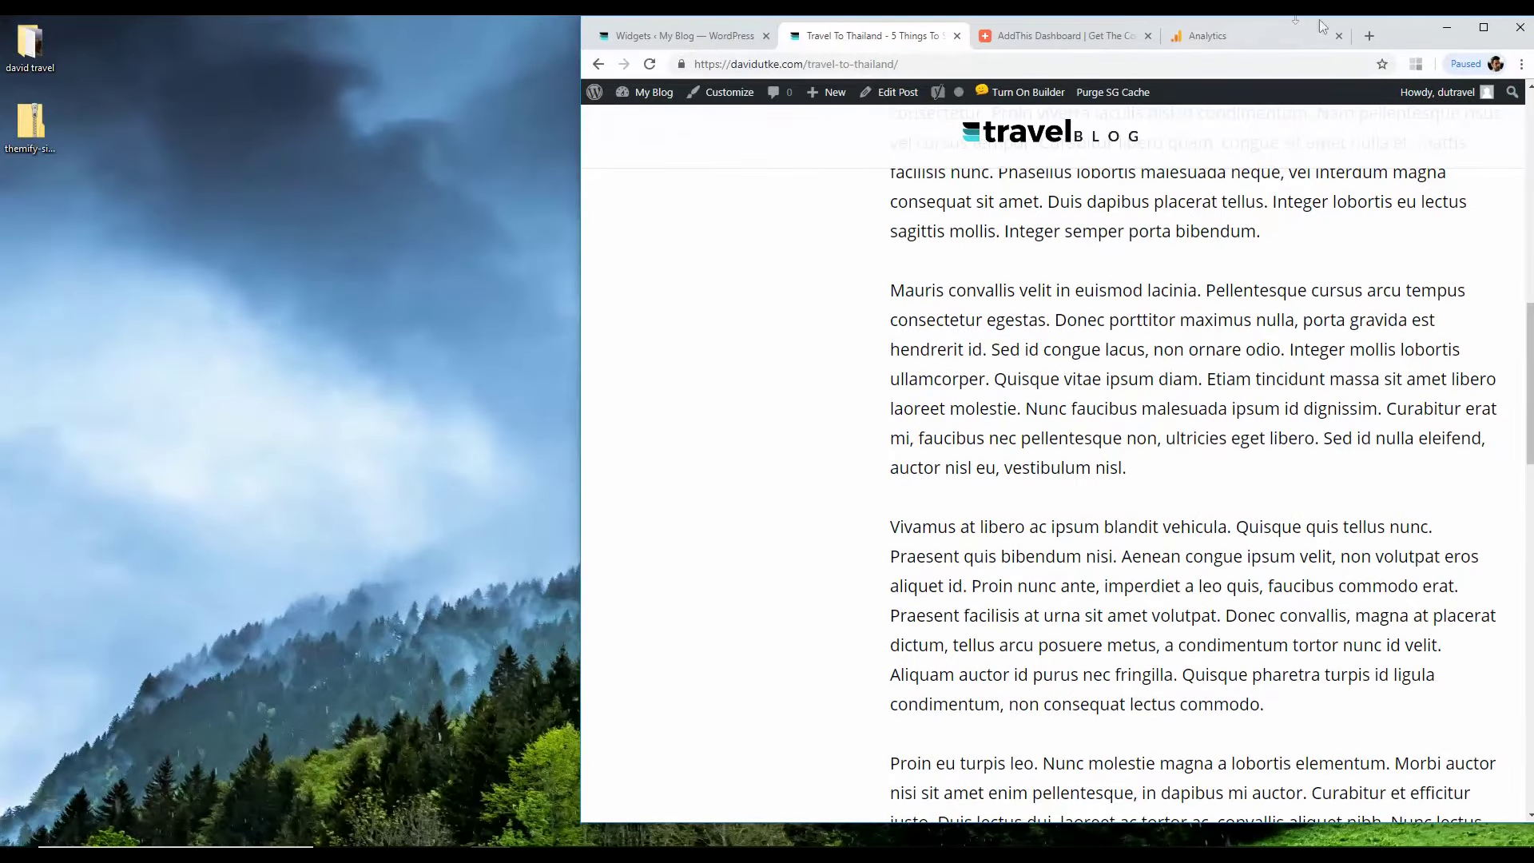
pyautogui.moveTo(1406, 25); pyautogui.dragTo(1374, 68)
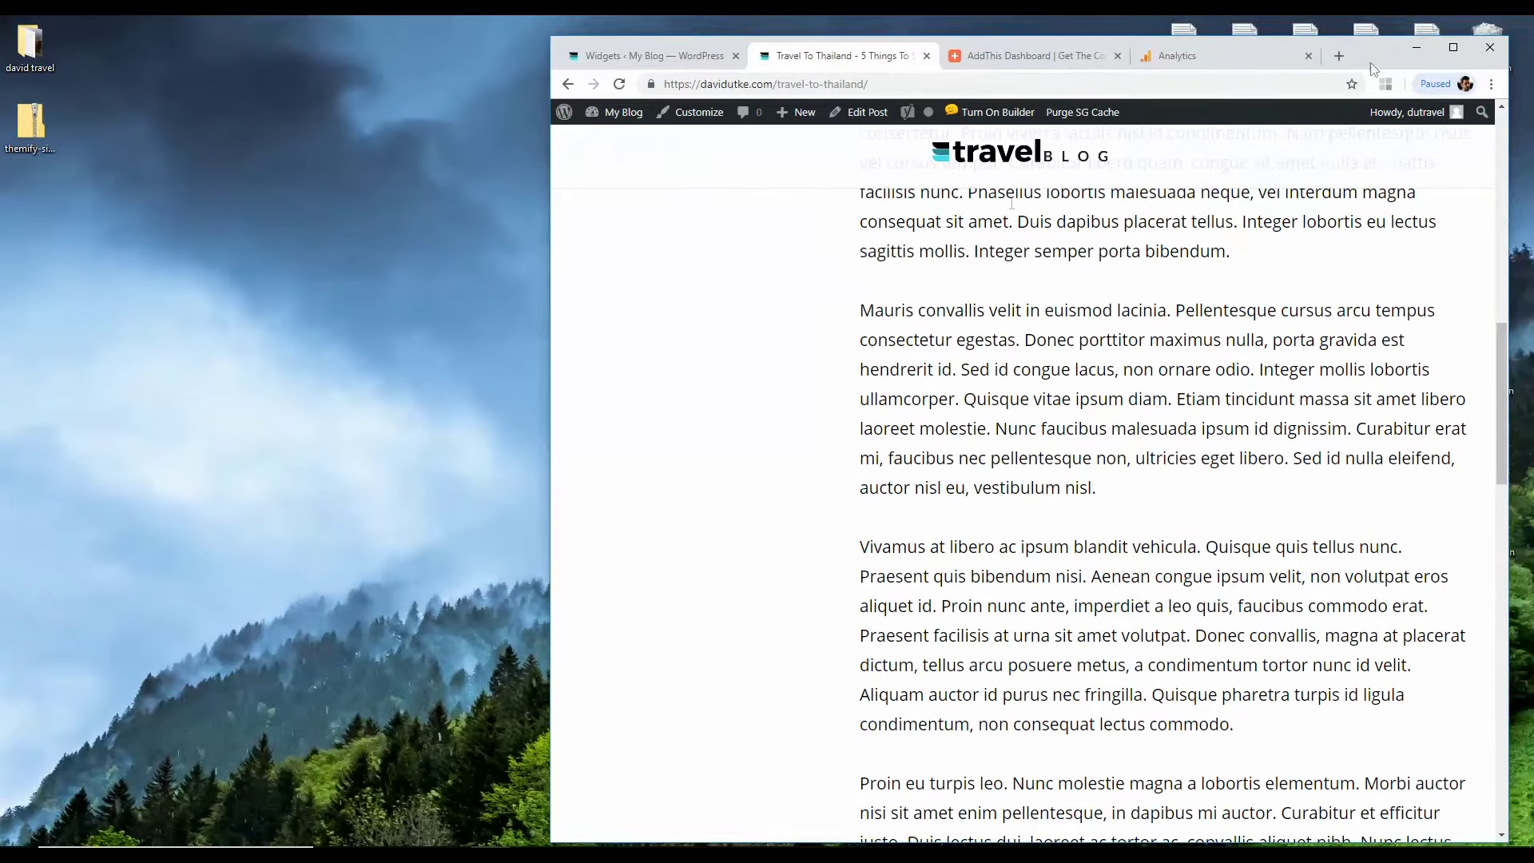
pyautogui.moveTo(549, 350); pyautogui.dragTo(933, 350)
pyautogui.moveTo(1508, 391); pyautogui.dragTo(1441, 710)
pyautogui.scroll(10, 1447, 702)
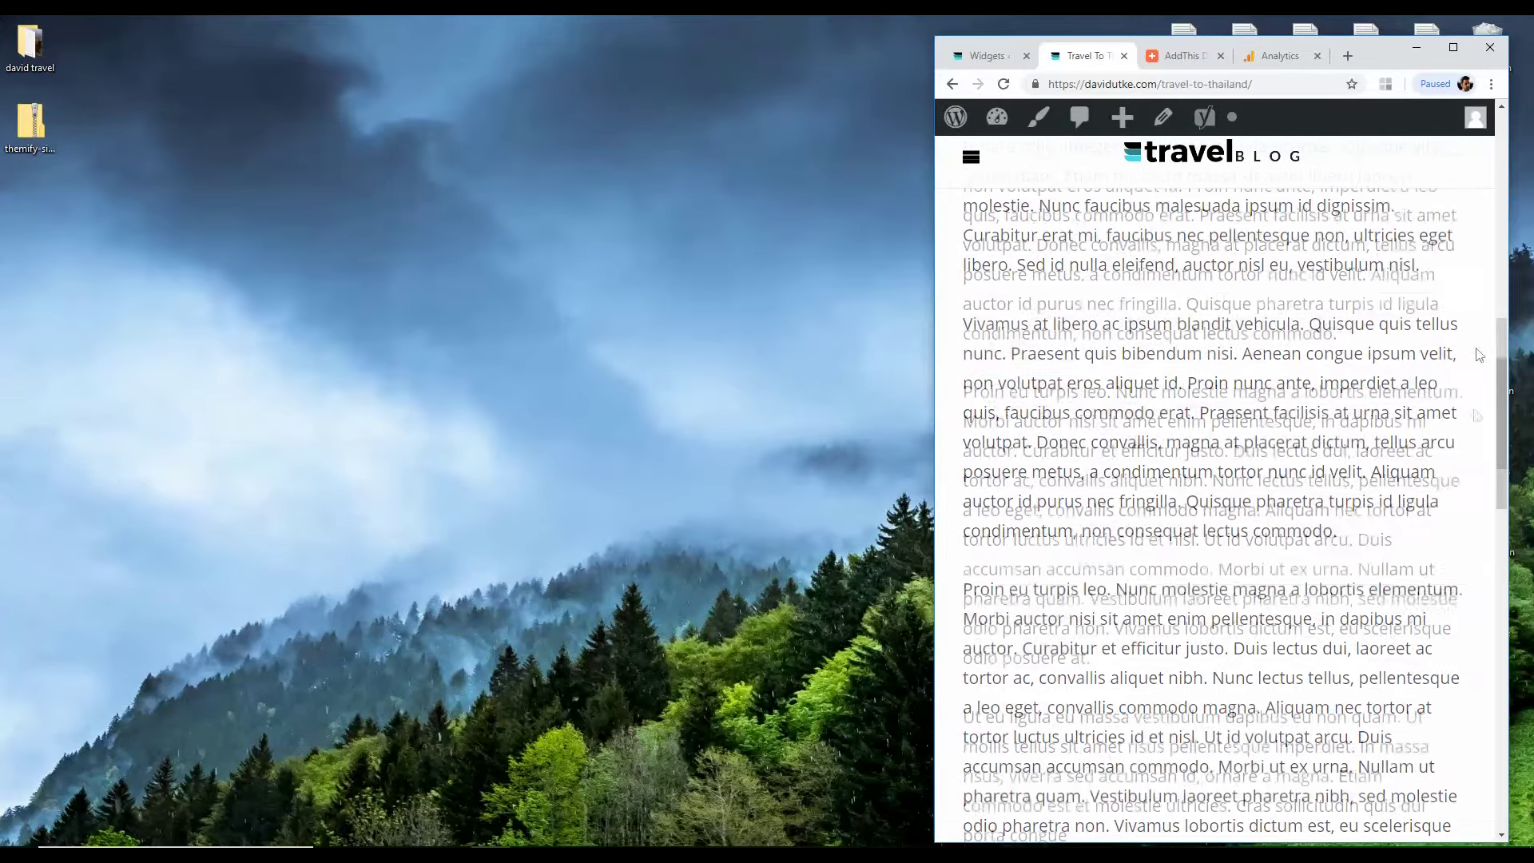
pyautogui.click(1455, 50)
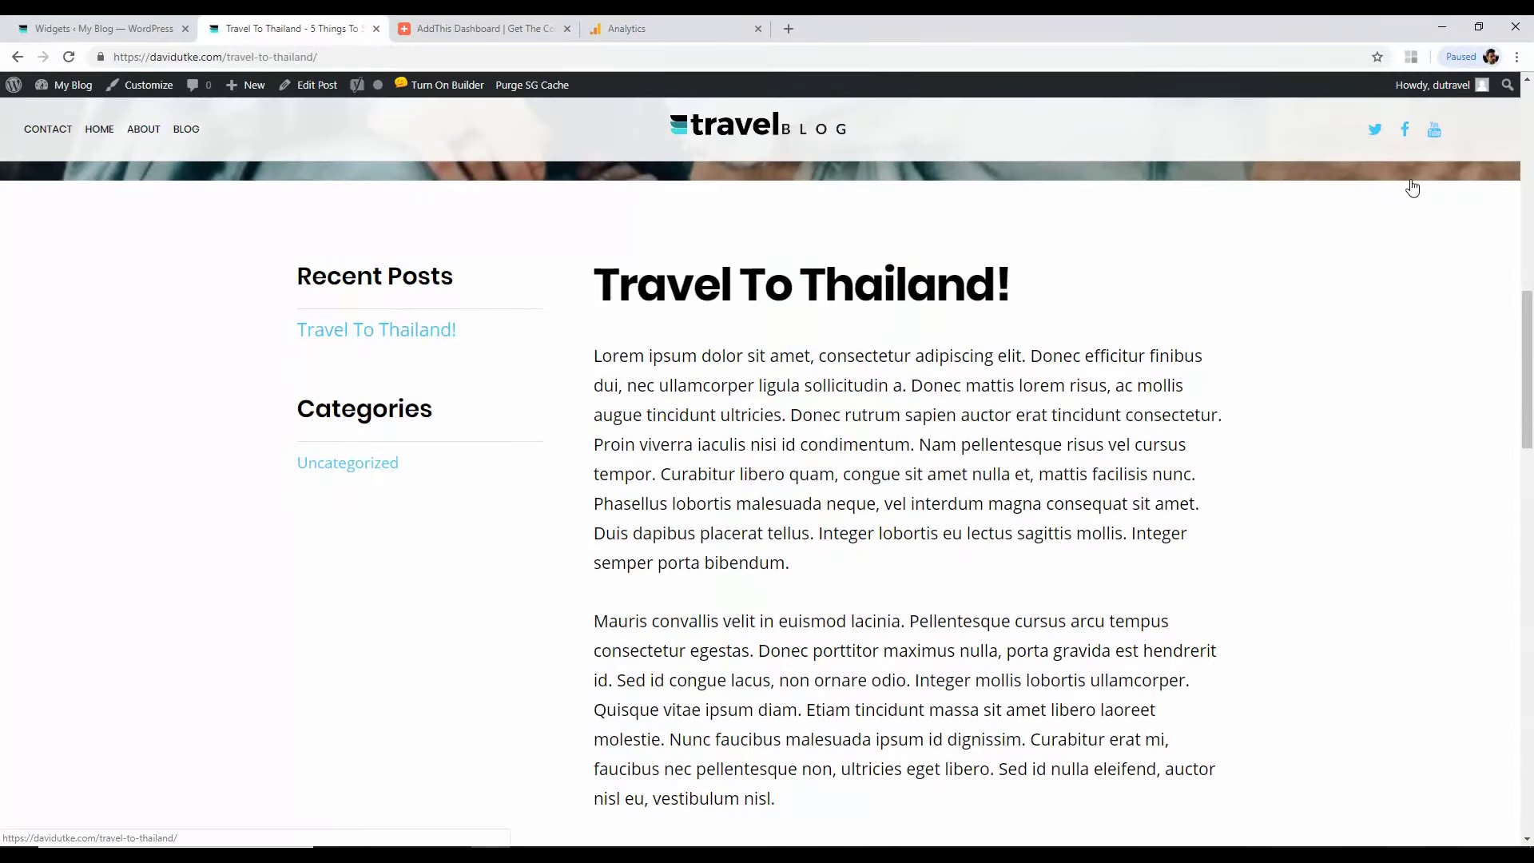
pyautogui.scroll(10, 1356, 138)
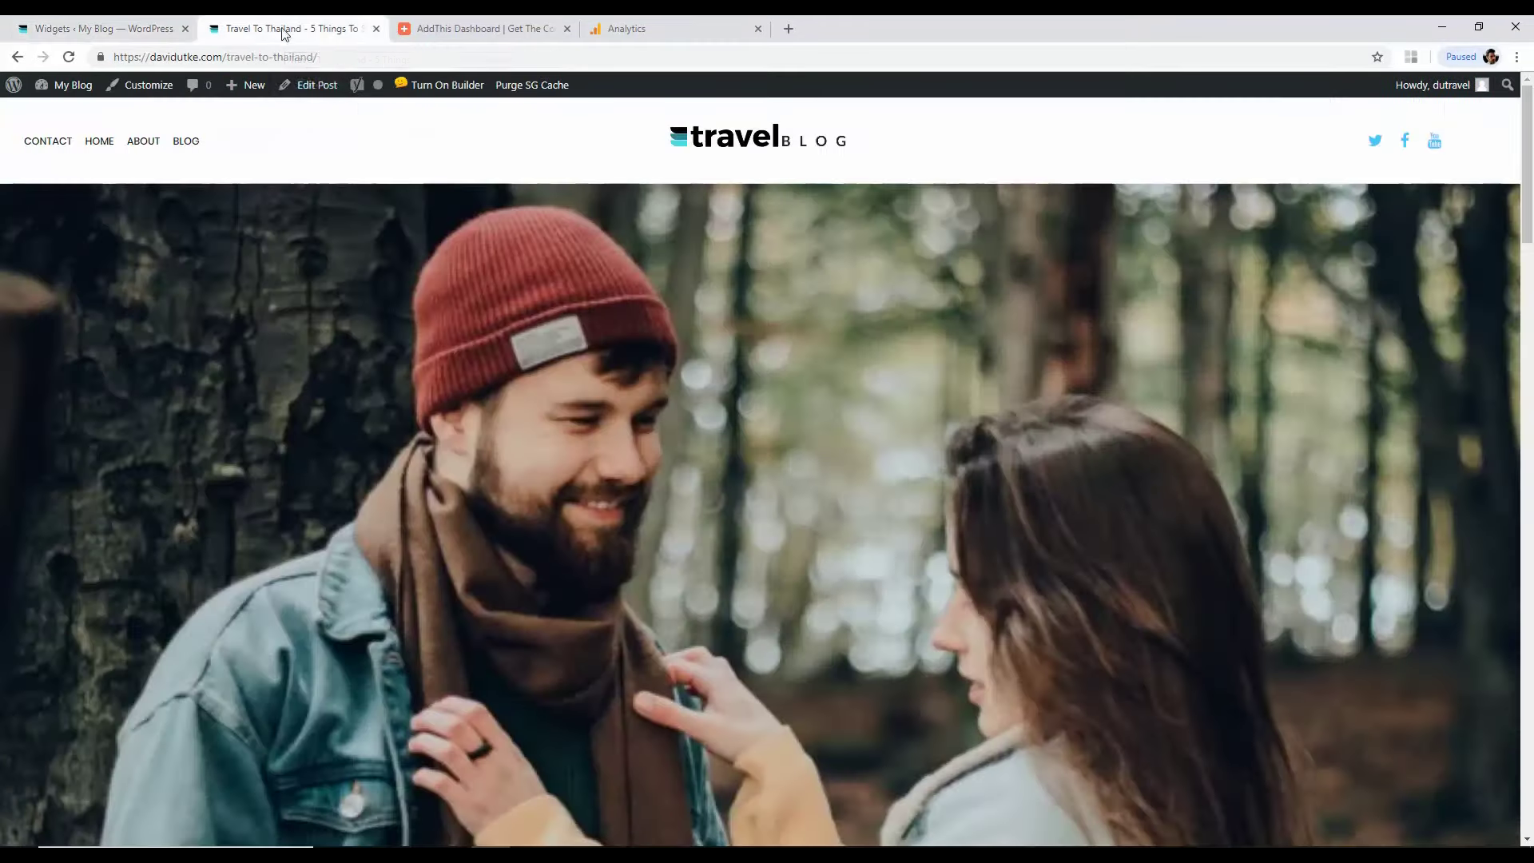
# Step: Close the live post's browser tab, then open the MonsterInsights settings and the Google Analytics home report
pyautogui.click(377, 29)
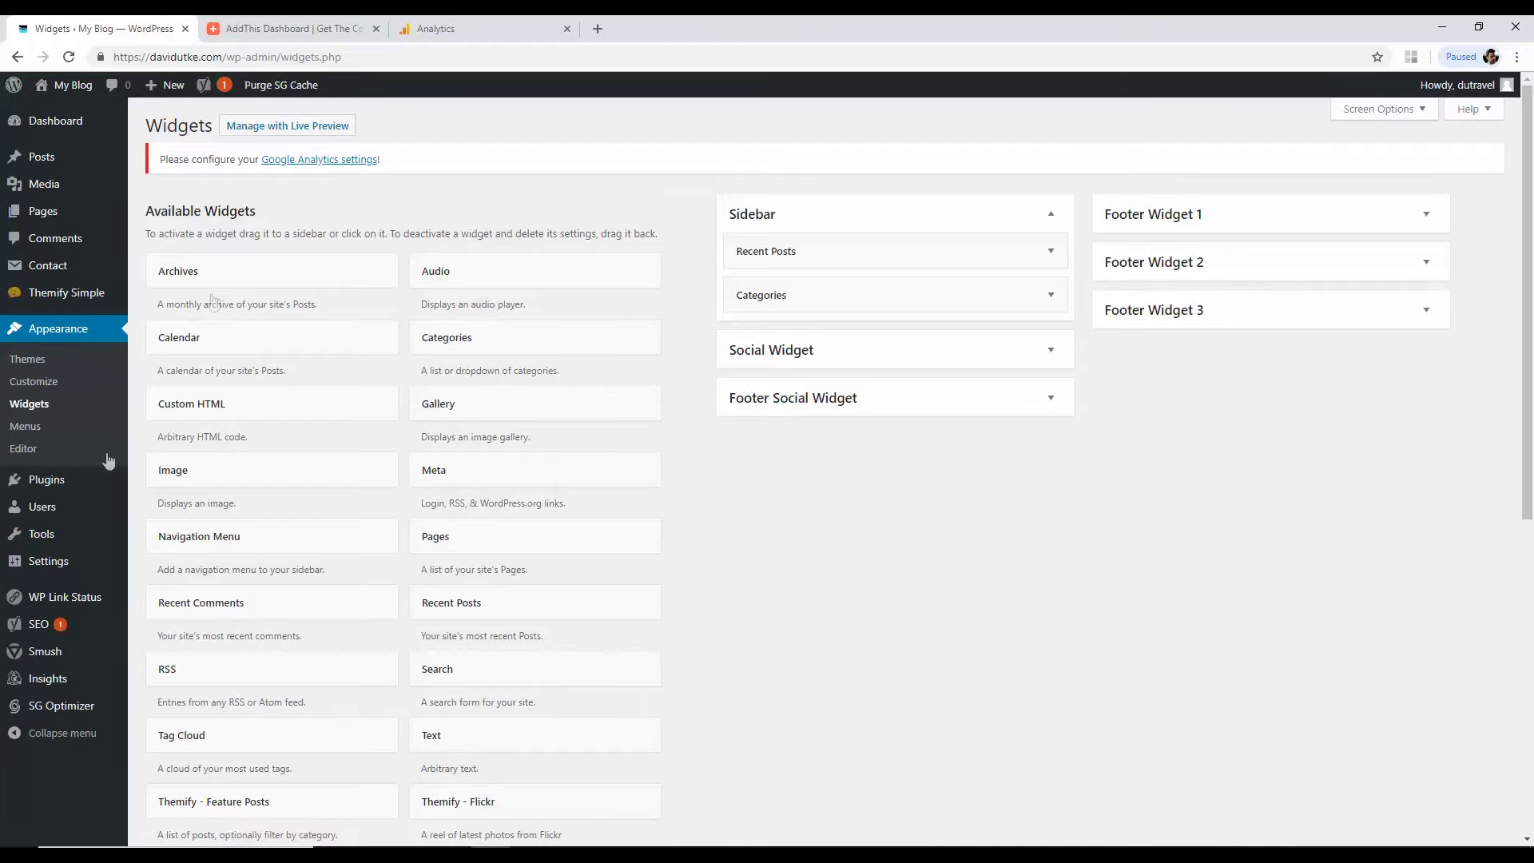
pyautogui.click(40, 680)
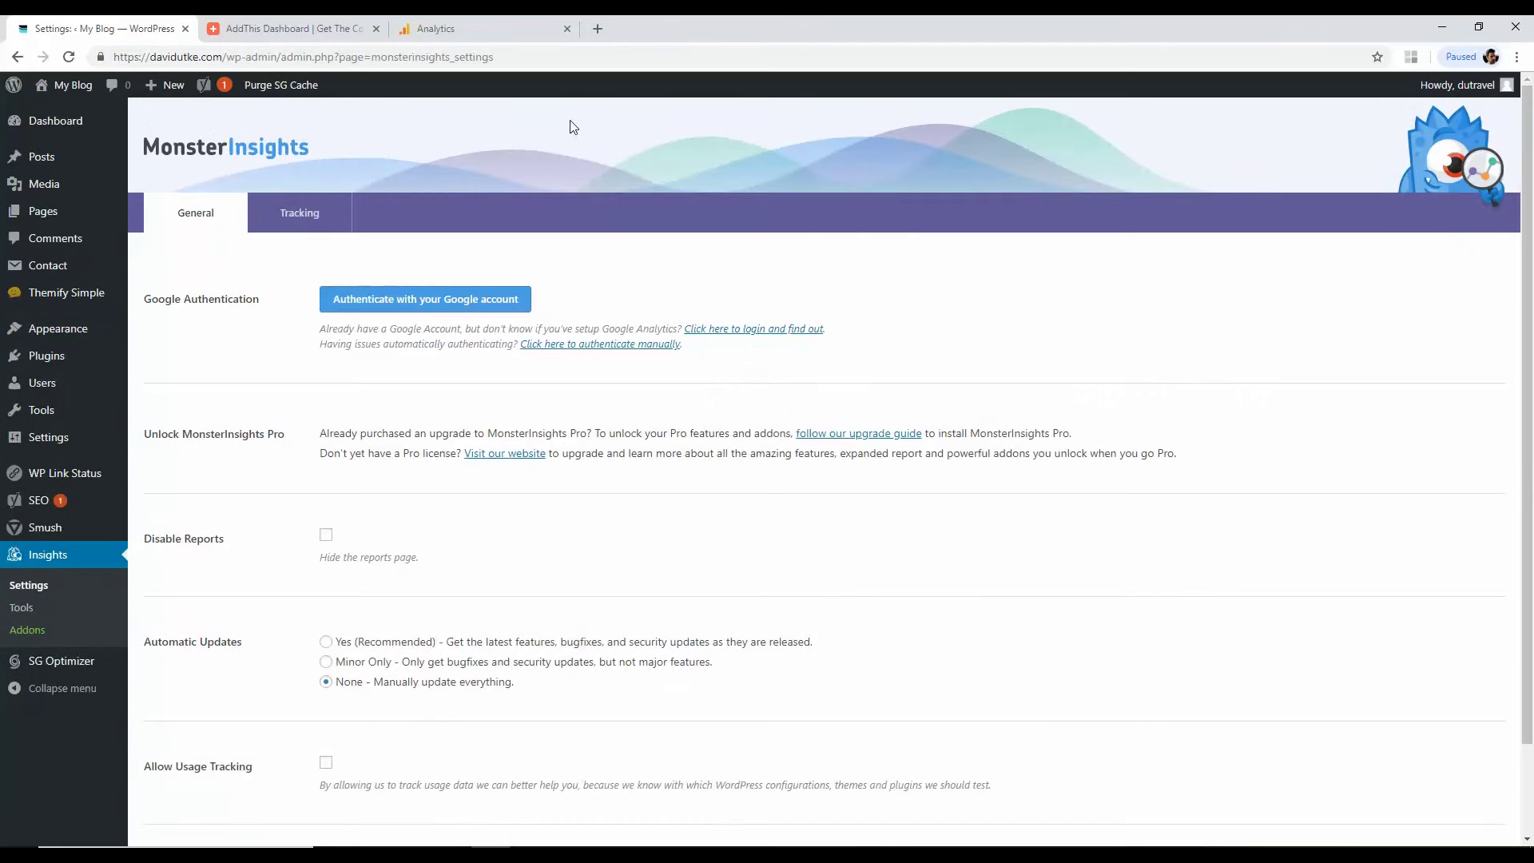
pyautogui.click(477, 27)
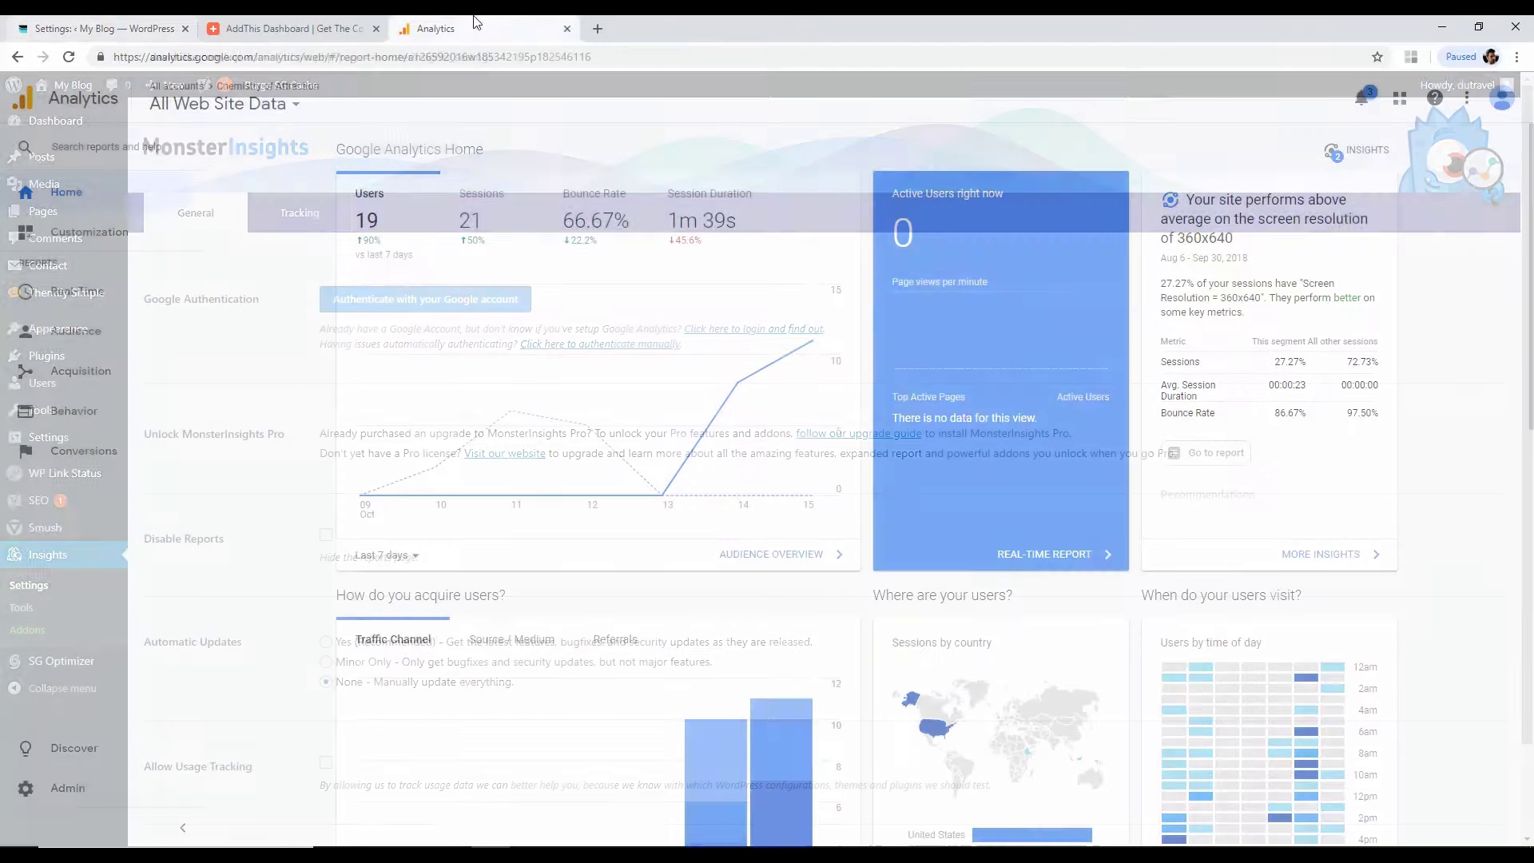
# Step: Authenticate MonsterInsights with the Google account, choose the website's Analytics profile and open the MonsterInsights Overview Report
pyautogui.click(58, 23)
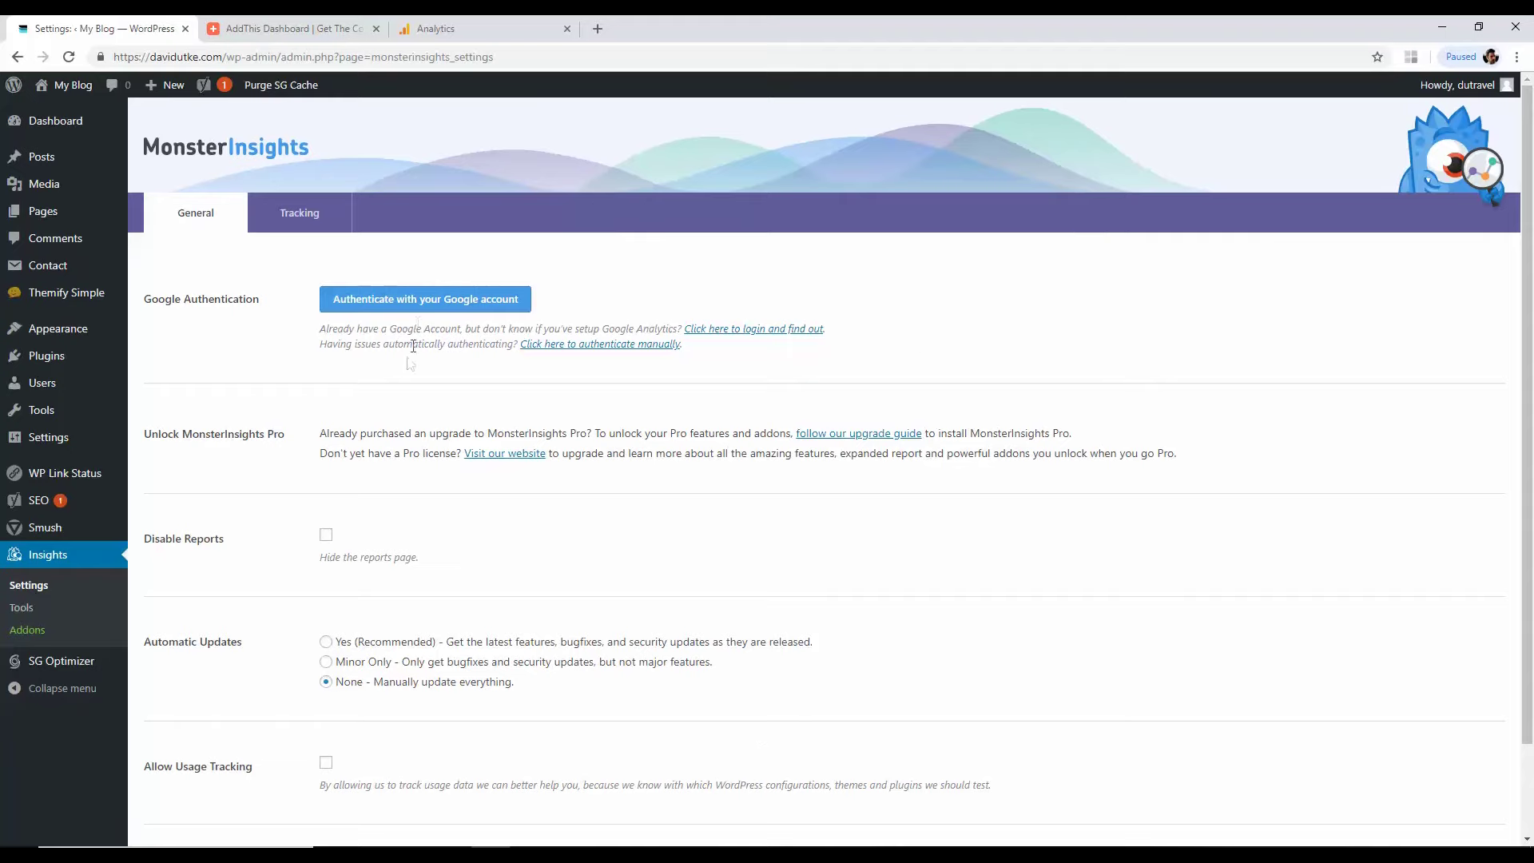
pyautogui.click(417, 305)
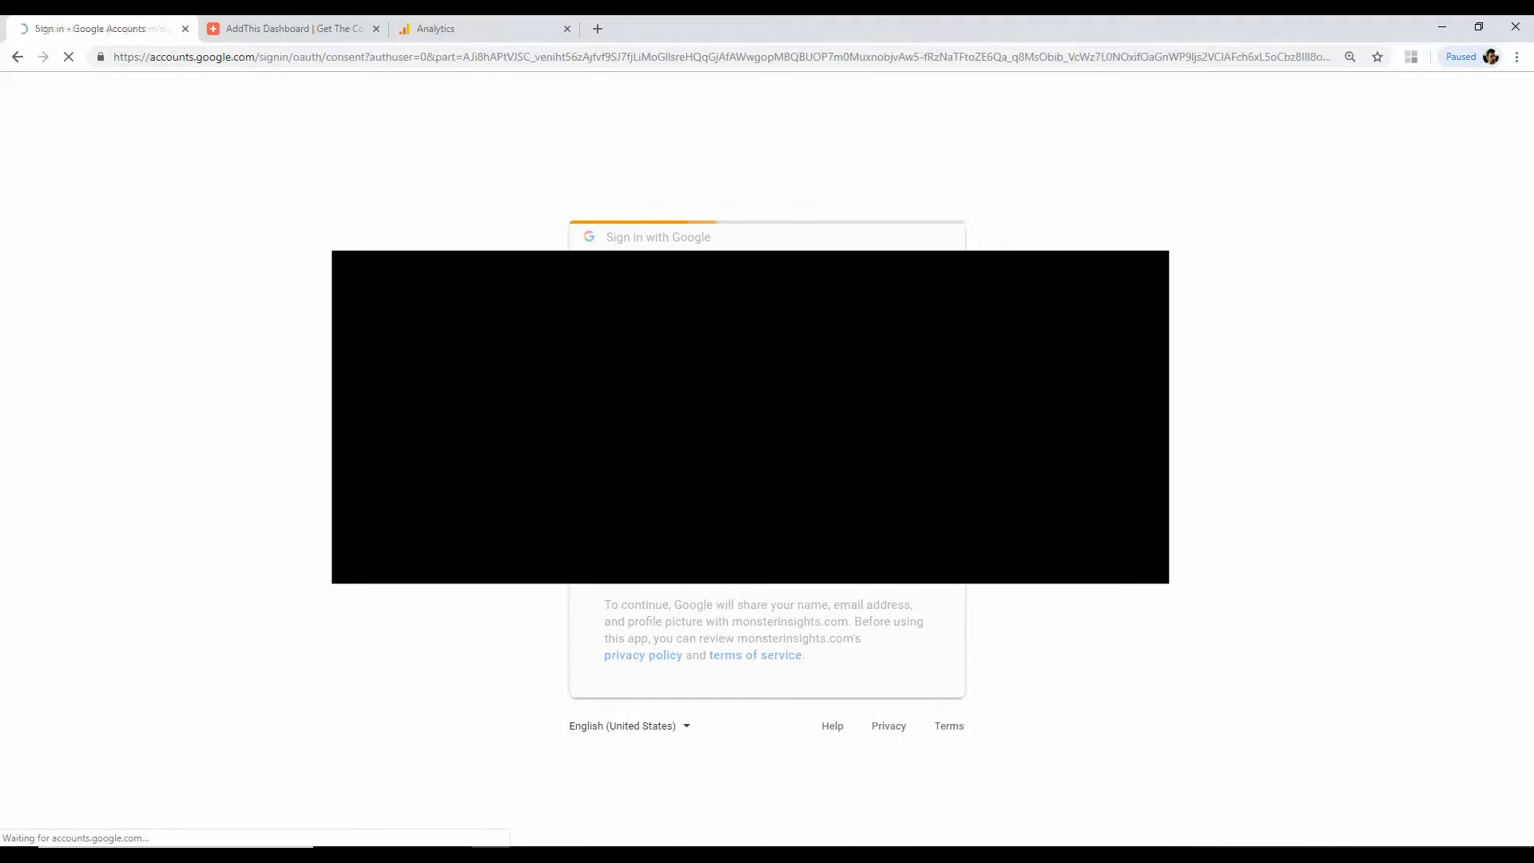
pyautogui.click(890, 721)
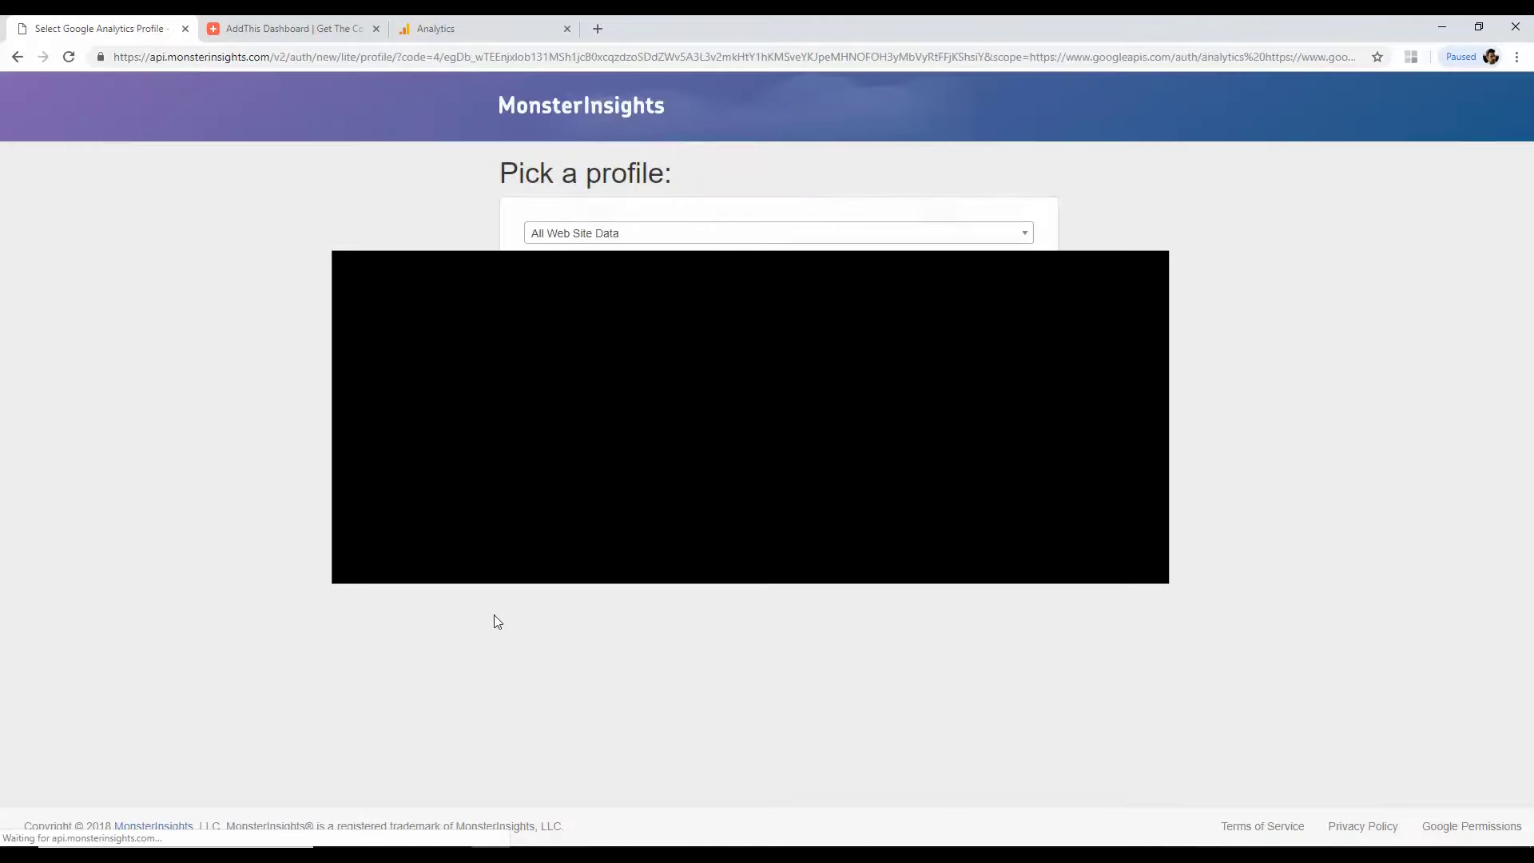
pyautogui.click(740, 240)
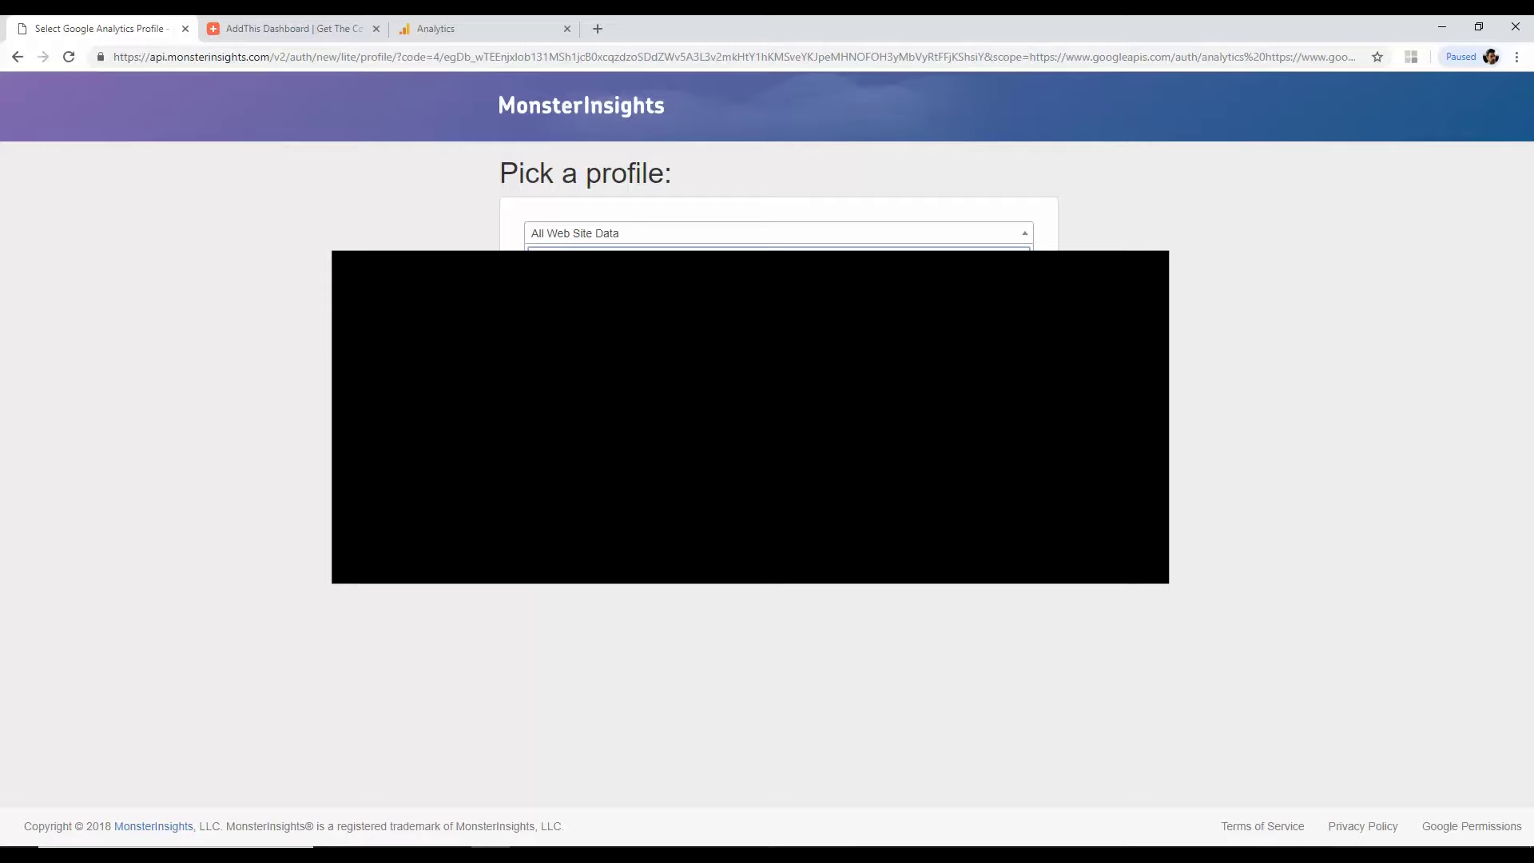
pyautogui.press('Return')
pyautogui.click(617, 272)
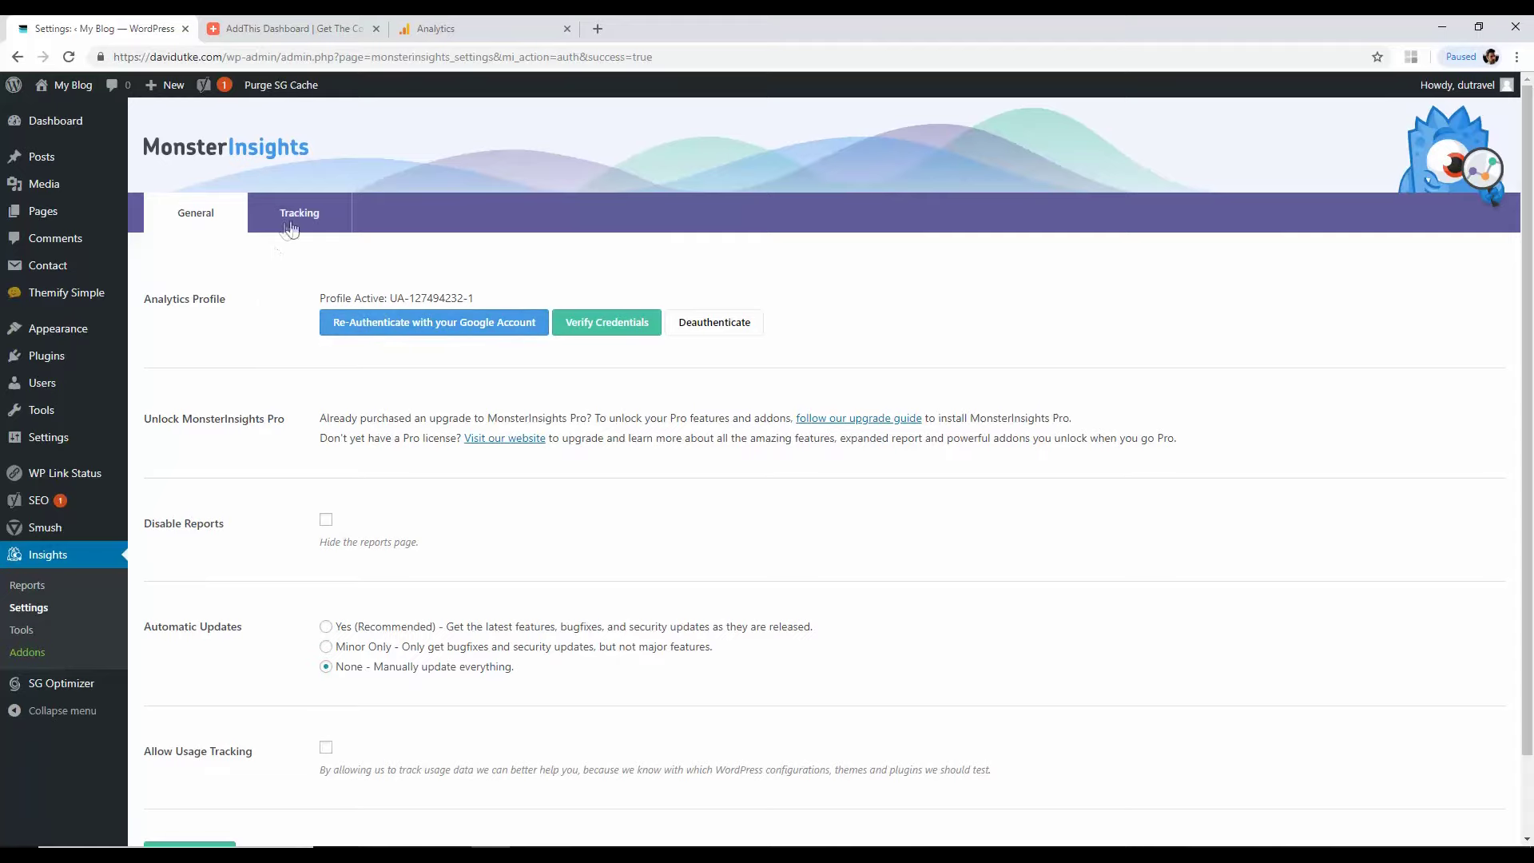
pyautogui.click(35, 588)
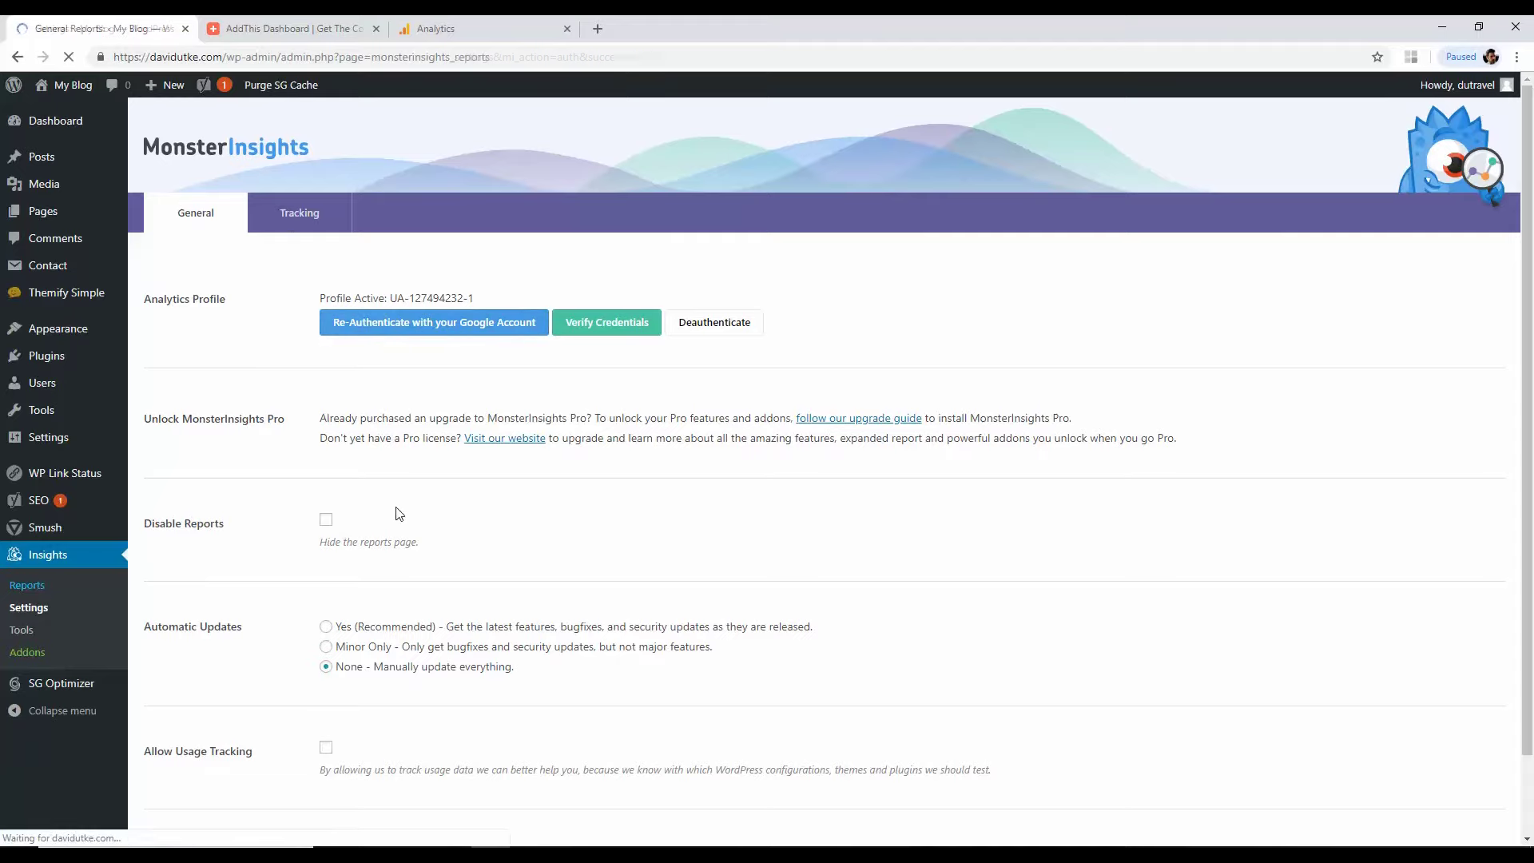
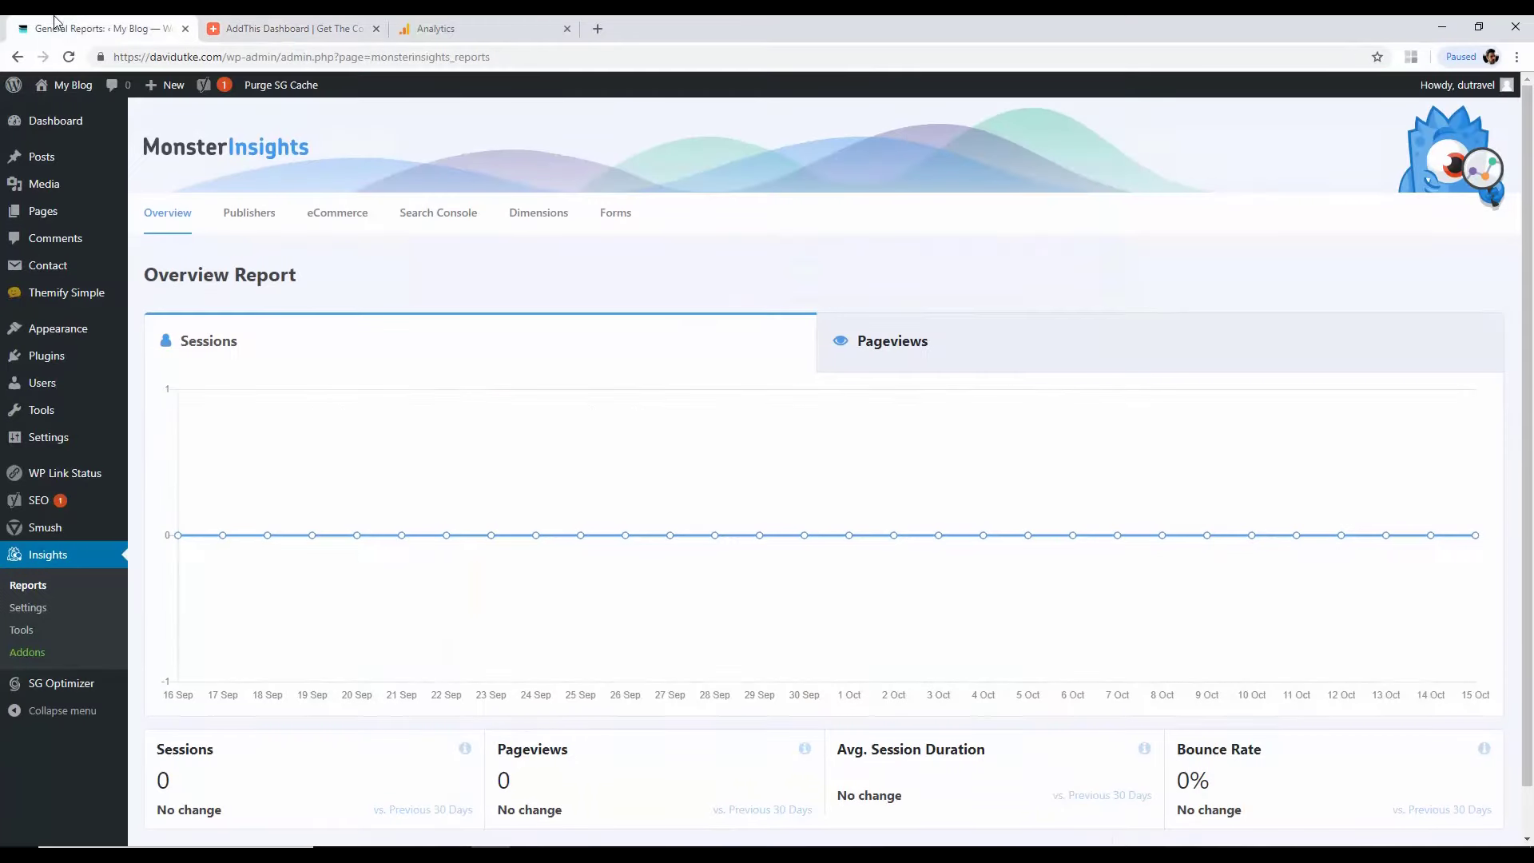
# Step: Paste the copied AddThis script into the Header Code of Themify's General settings and save
pyautogui.click(66, 292)
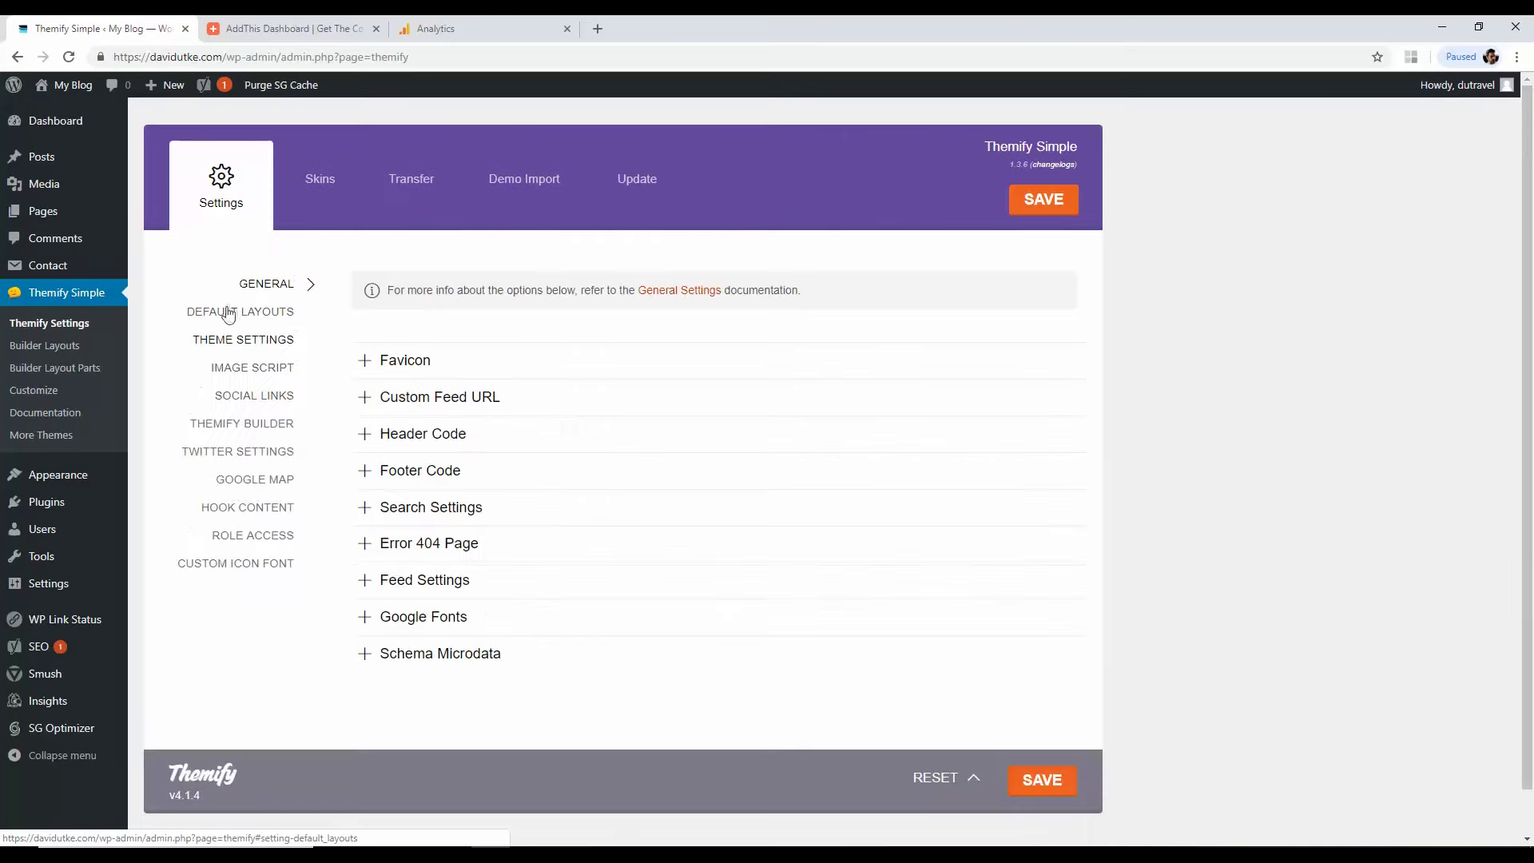
pyautogui.click(238, 313)
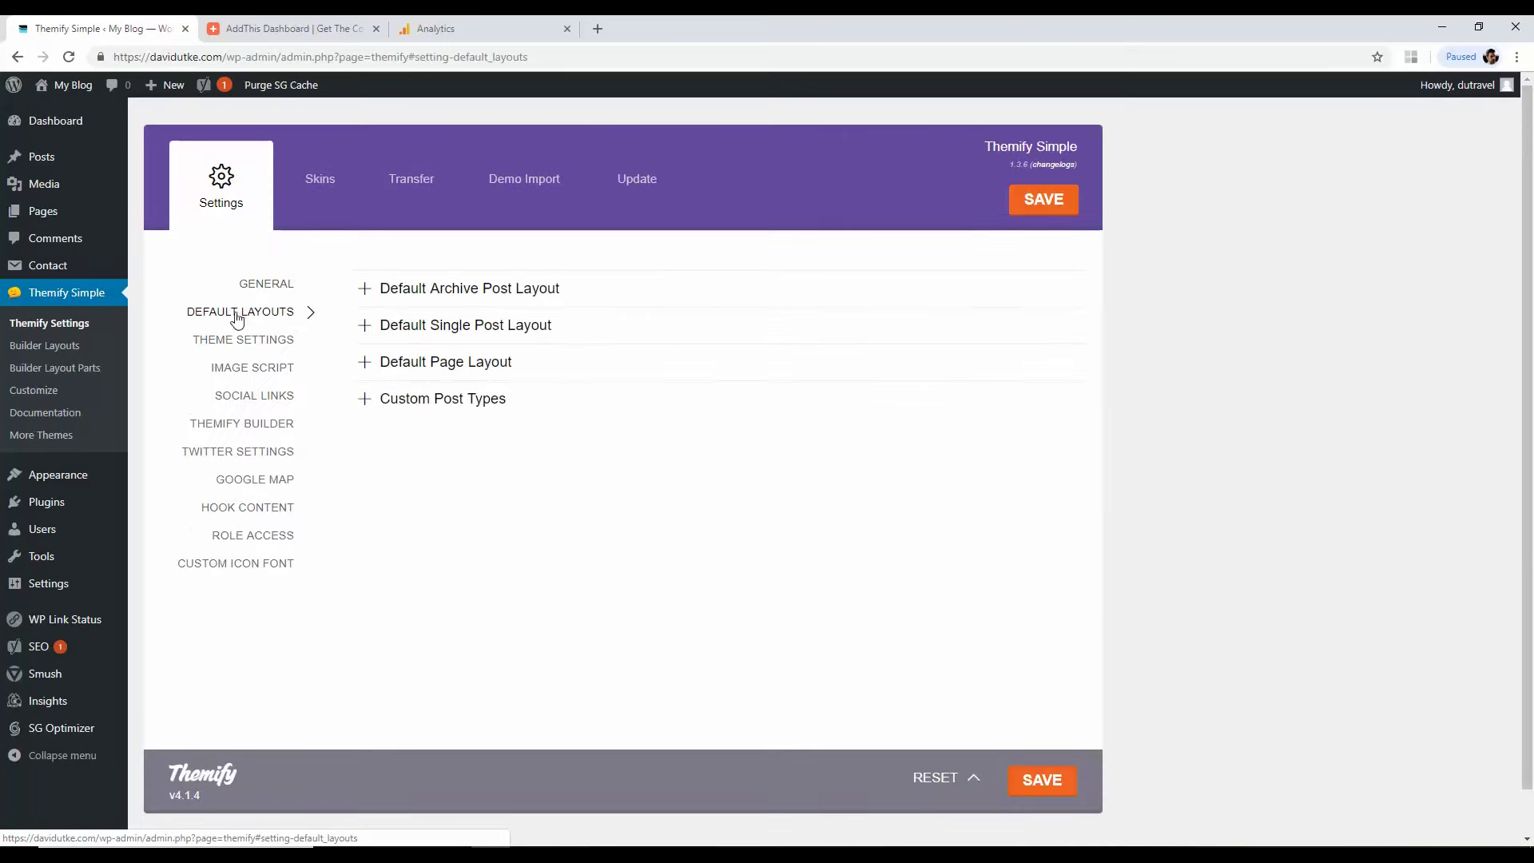
pyautogui.click(244, 339)
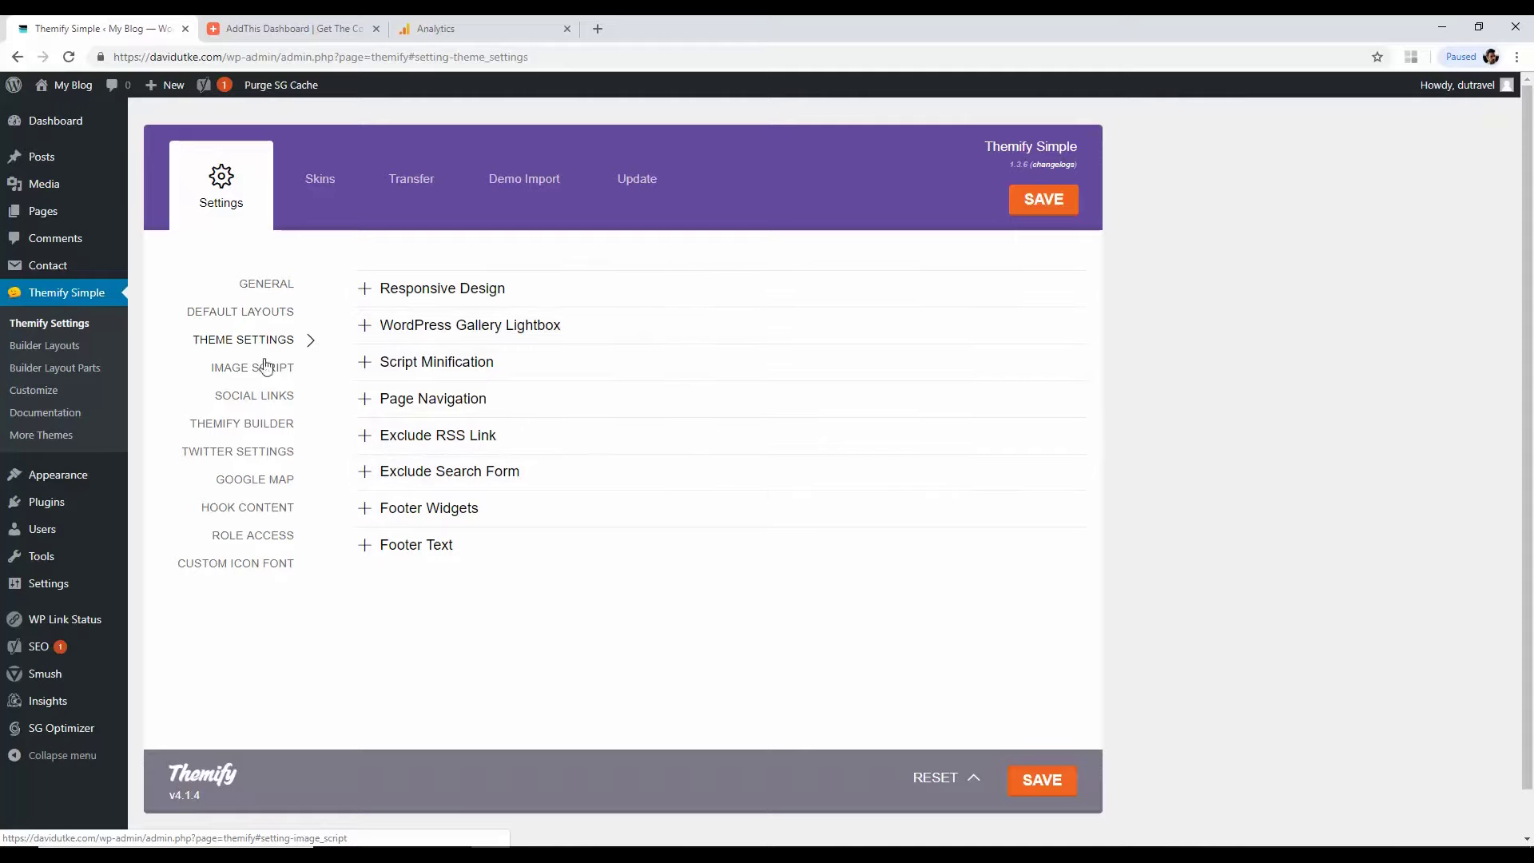
pyautogui.click(243, 313)
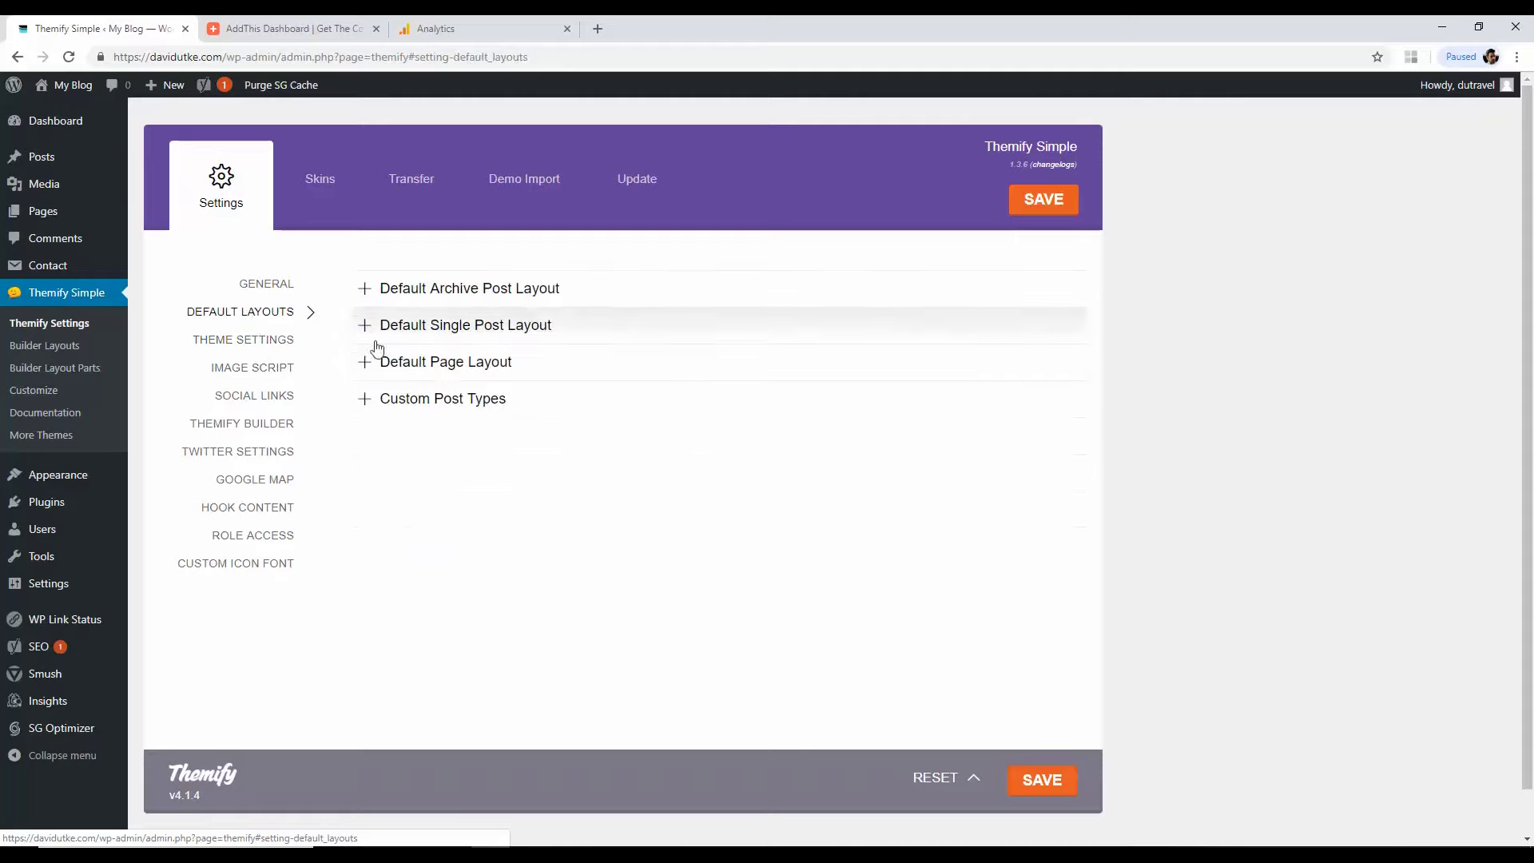
pyautogui.click(286, 291)
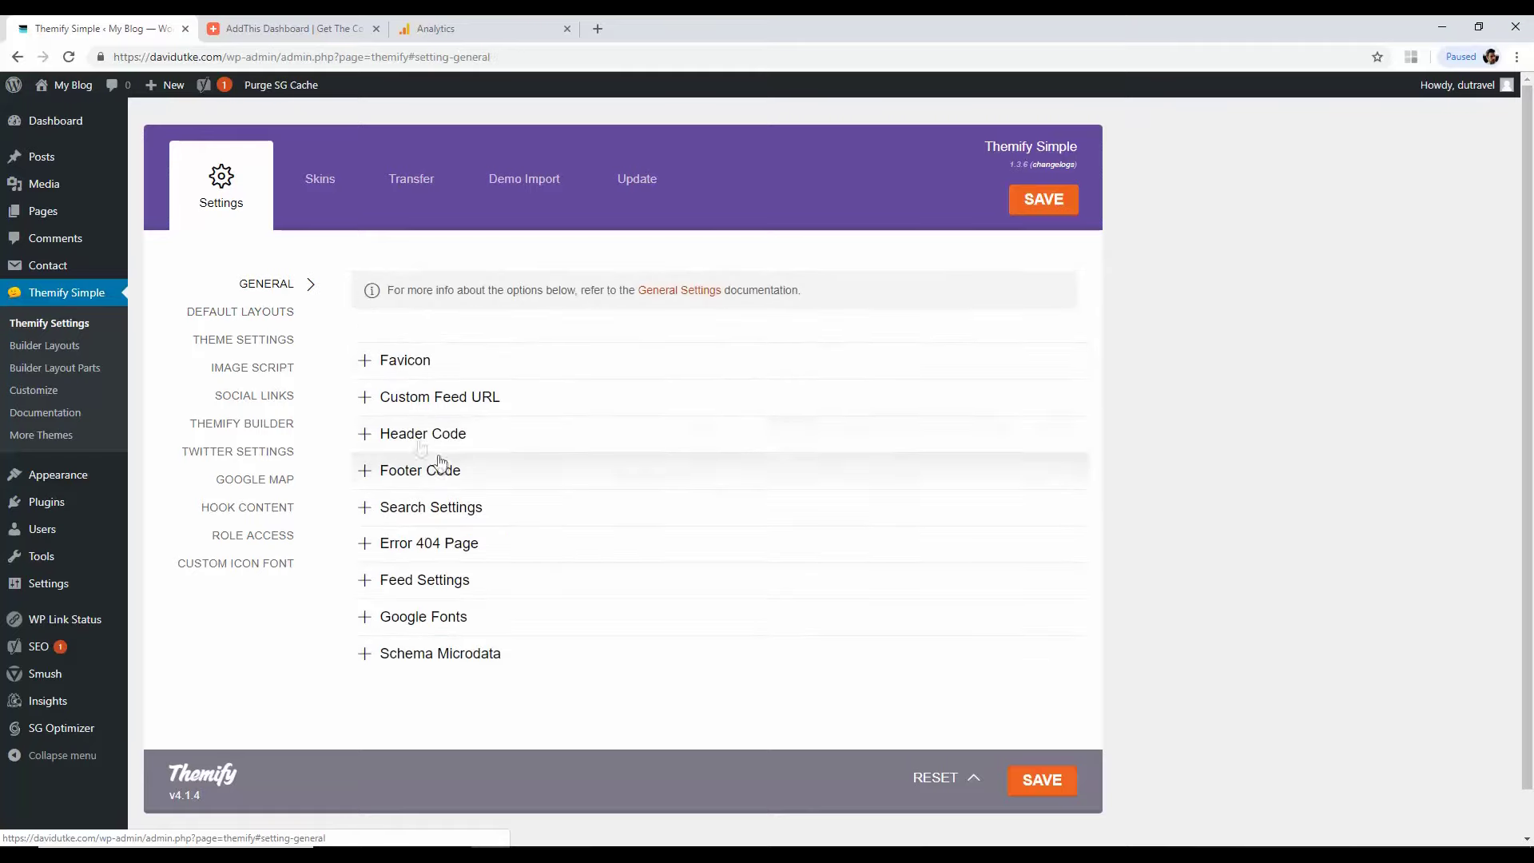
pyautogui.click(427, 434)
pyautogui.click(423, 502)
pyautogui.rightClick(428, 508)
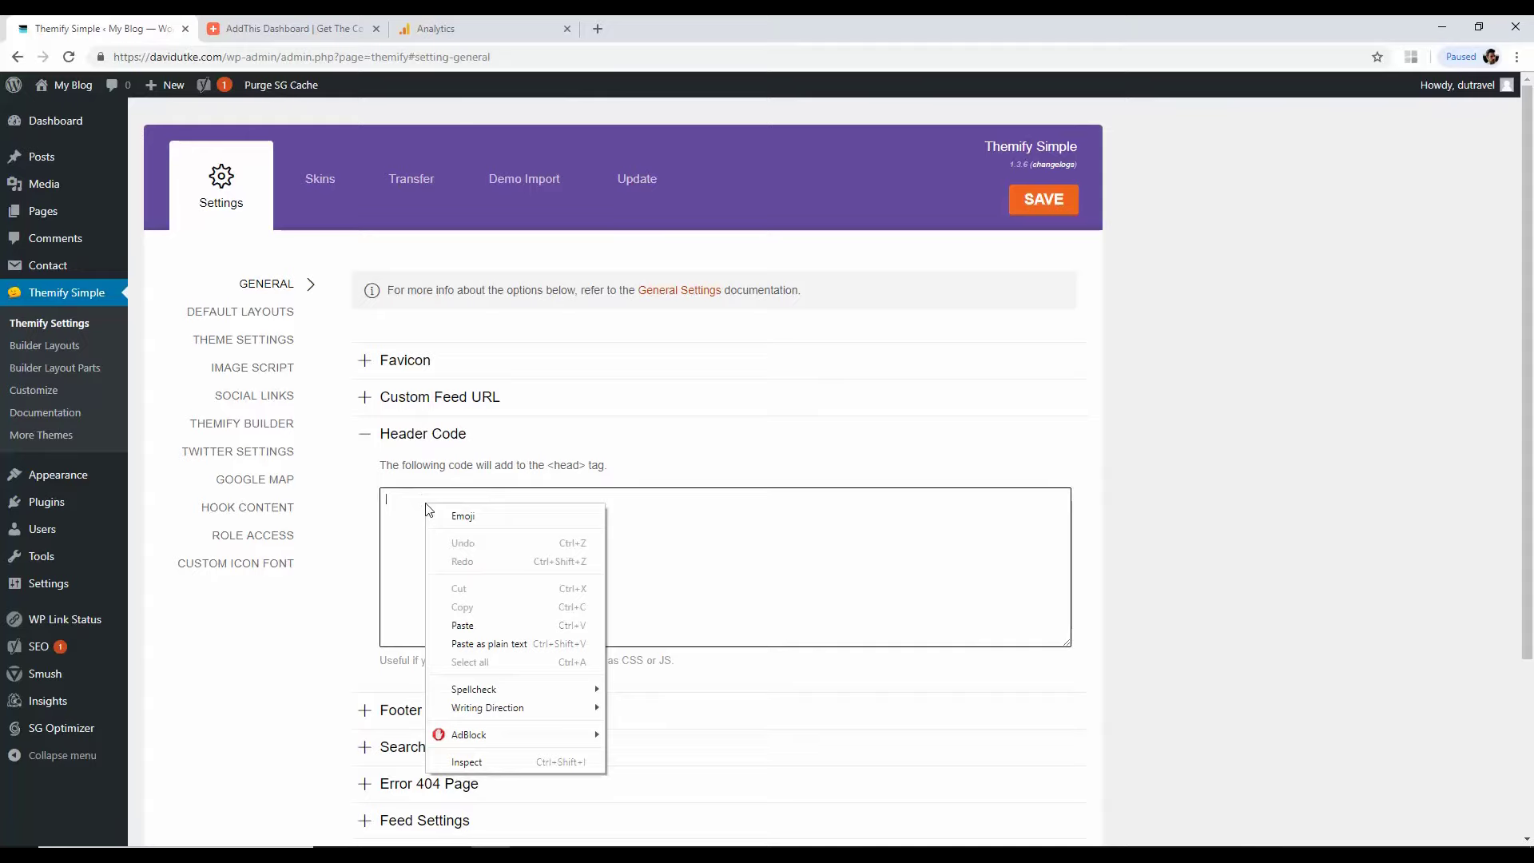
pyautogui.click(471, 625)
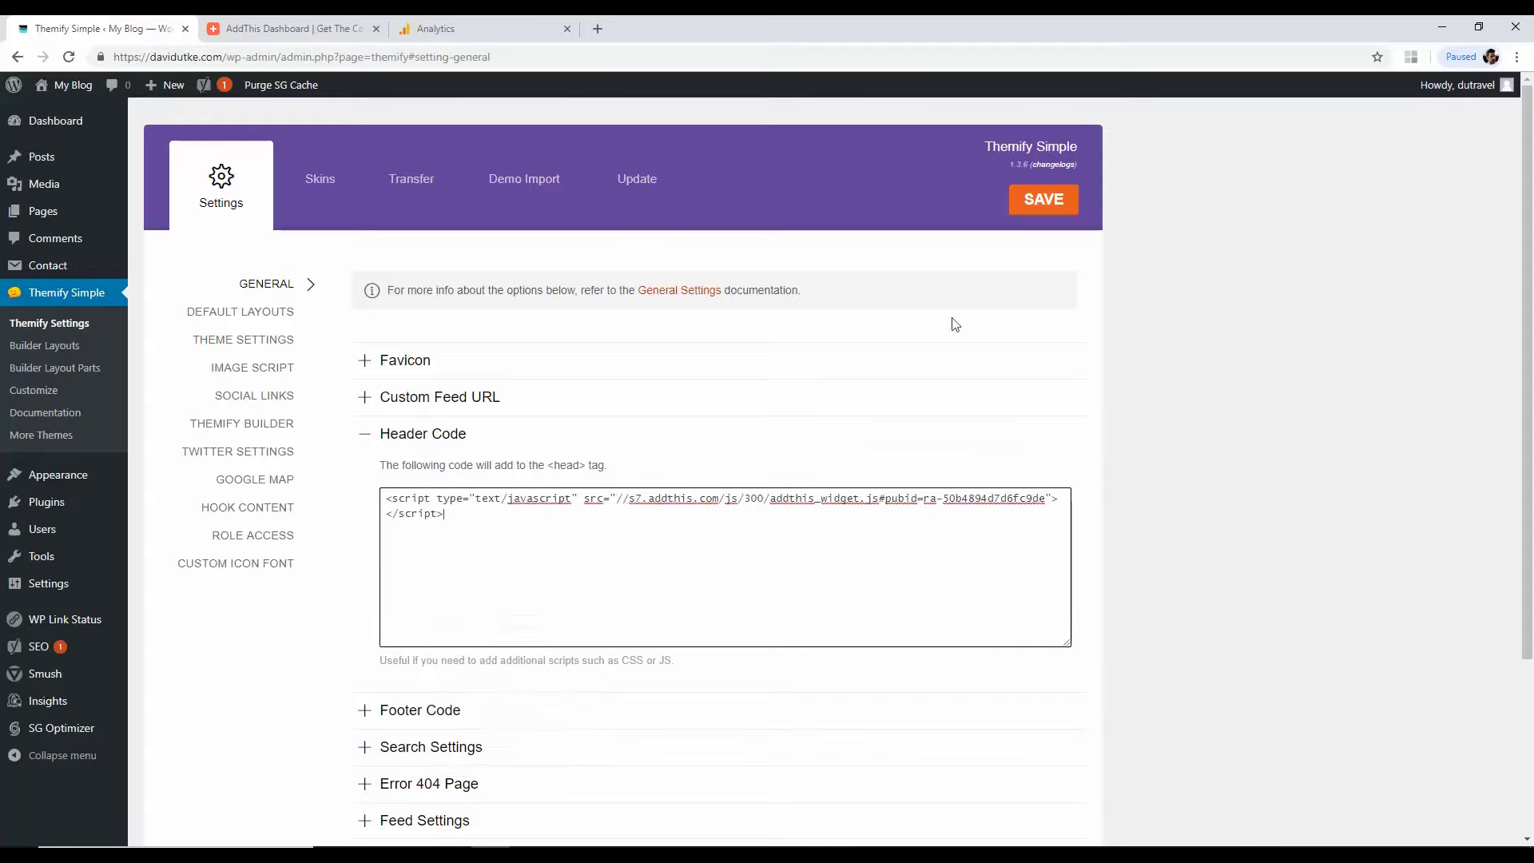
pyautogui.click(1038, 209)
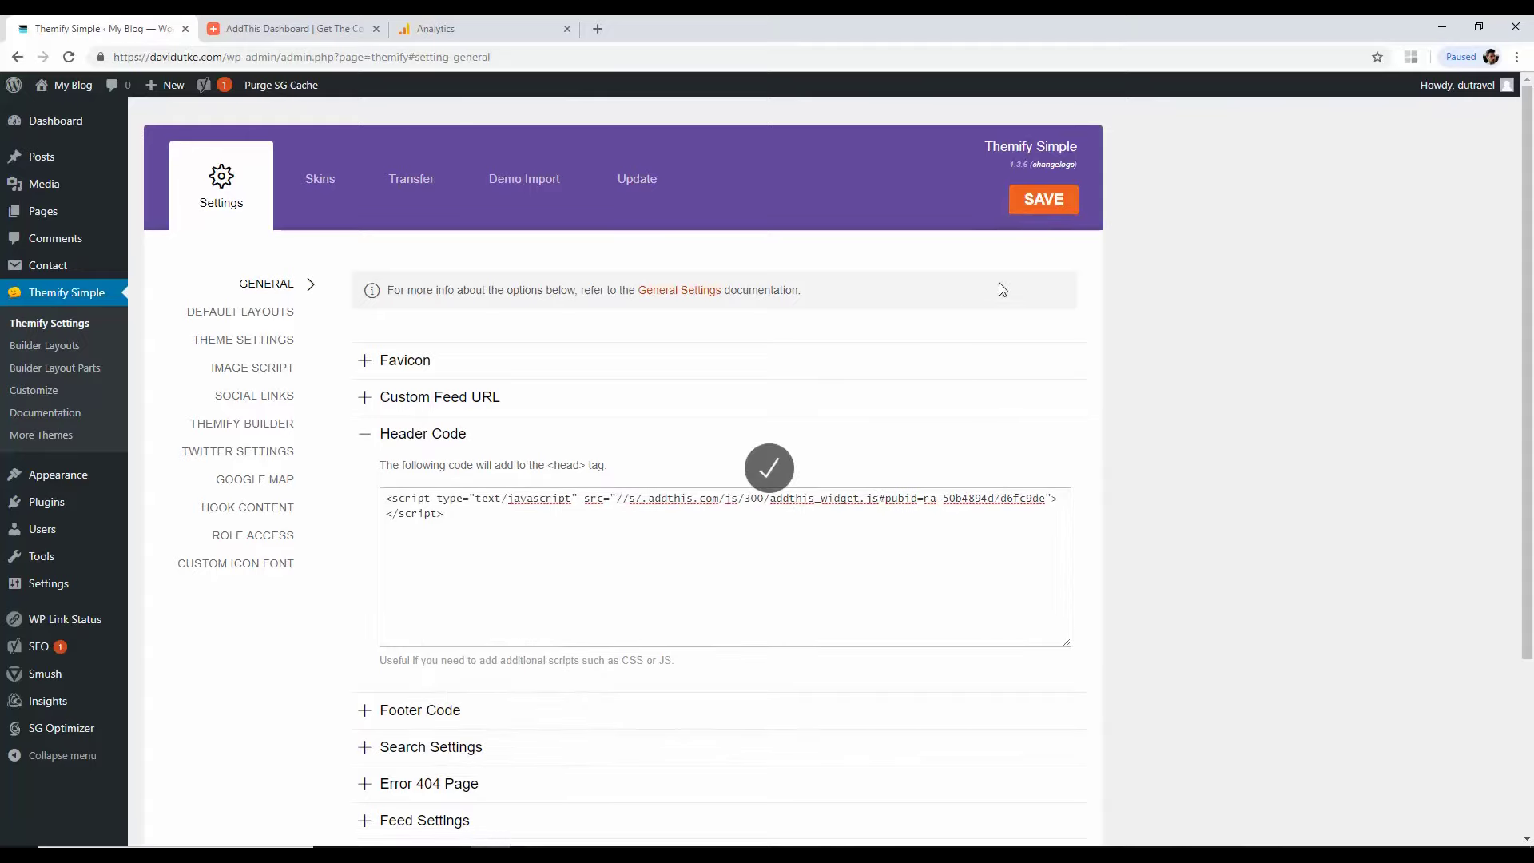
# Step: Open the live home page in a new tab, inspect the share buttons at full and narrowed window widths, and close it
pyautogui.rightClick(70, 85)
pyautogui.click(90, 99)
pyautogui.click(296, 27)
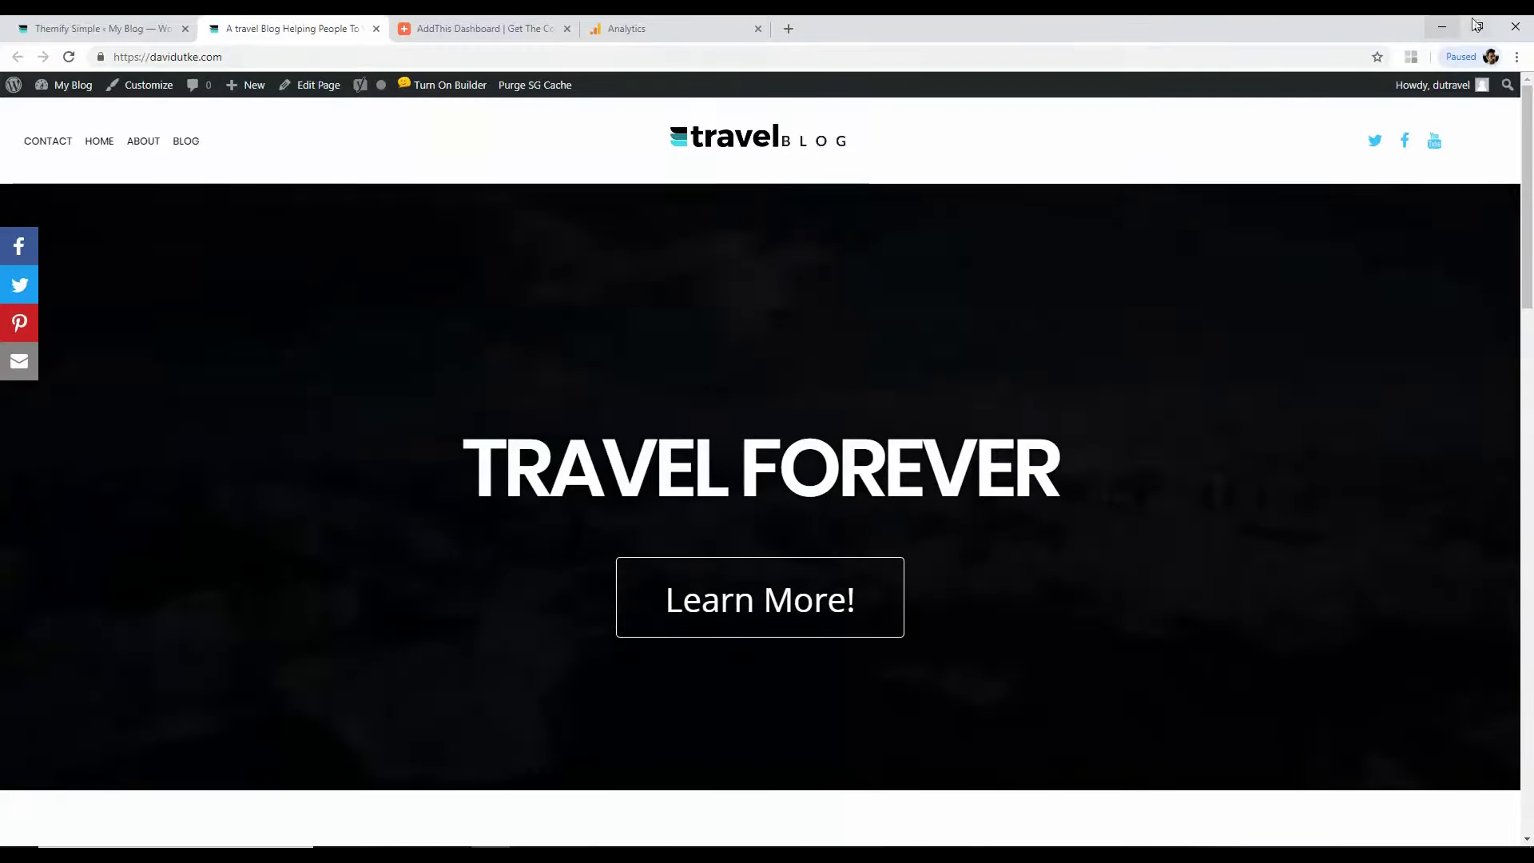
pyautogui.scroll(-4, 1526, 275)
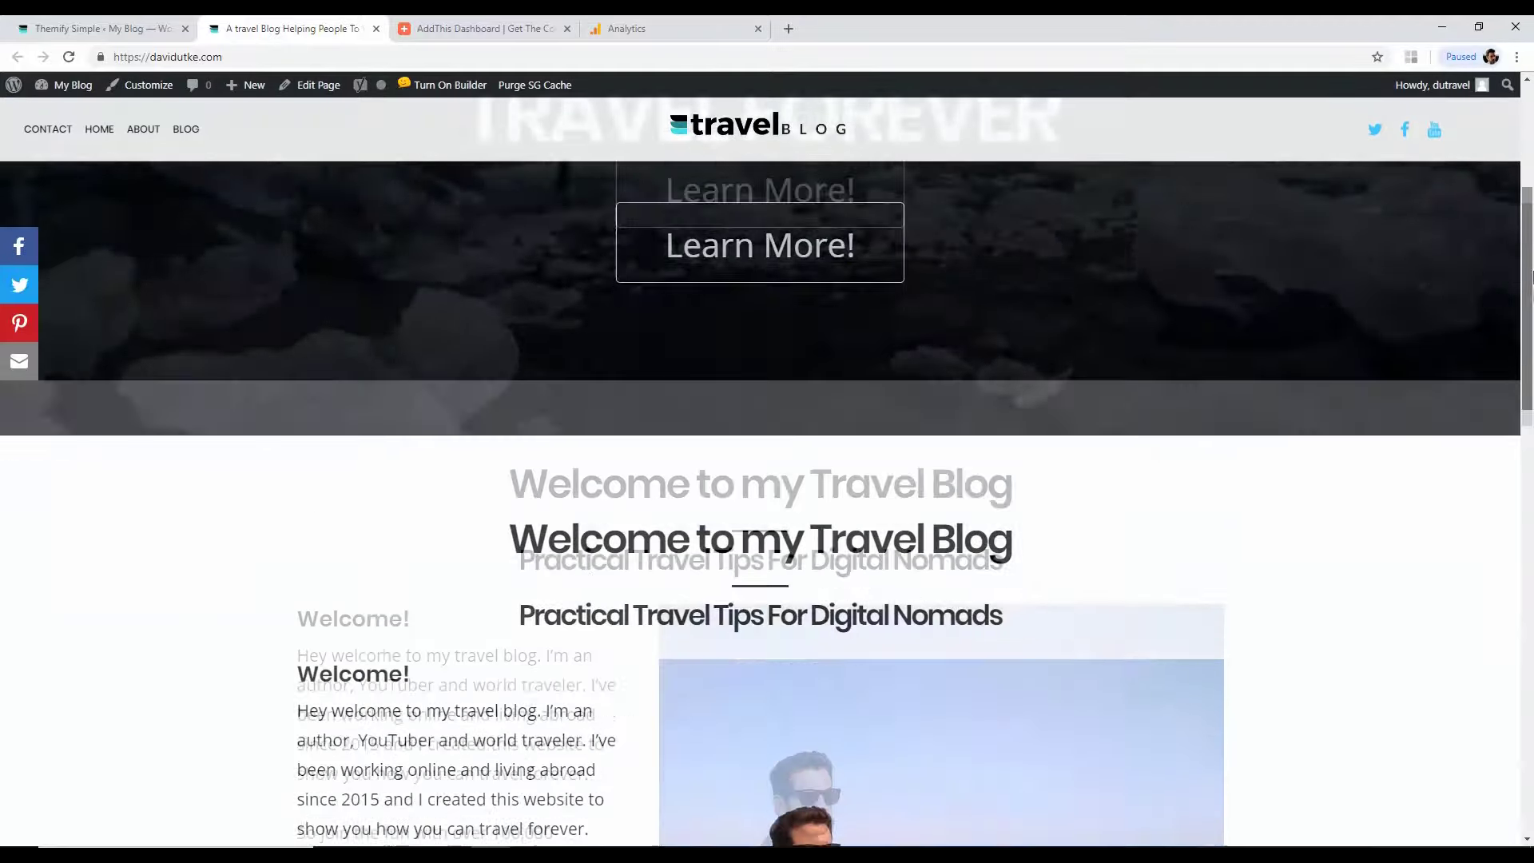
pyautogui.scroll(4, 1526, 275)
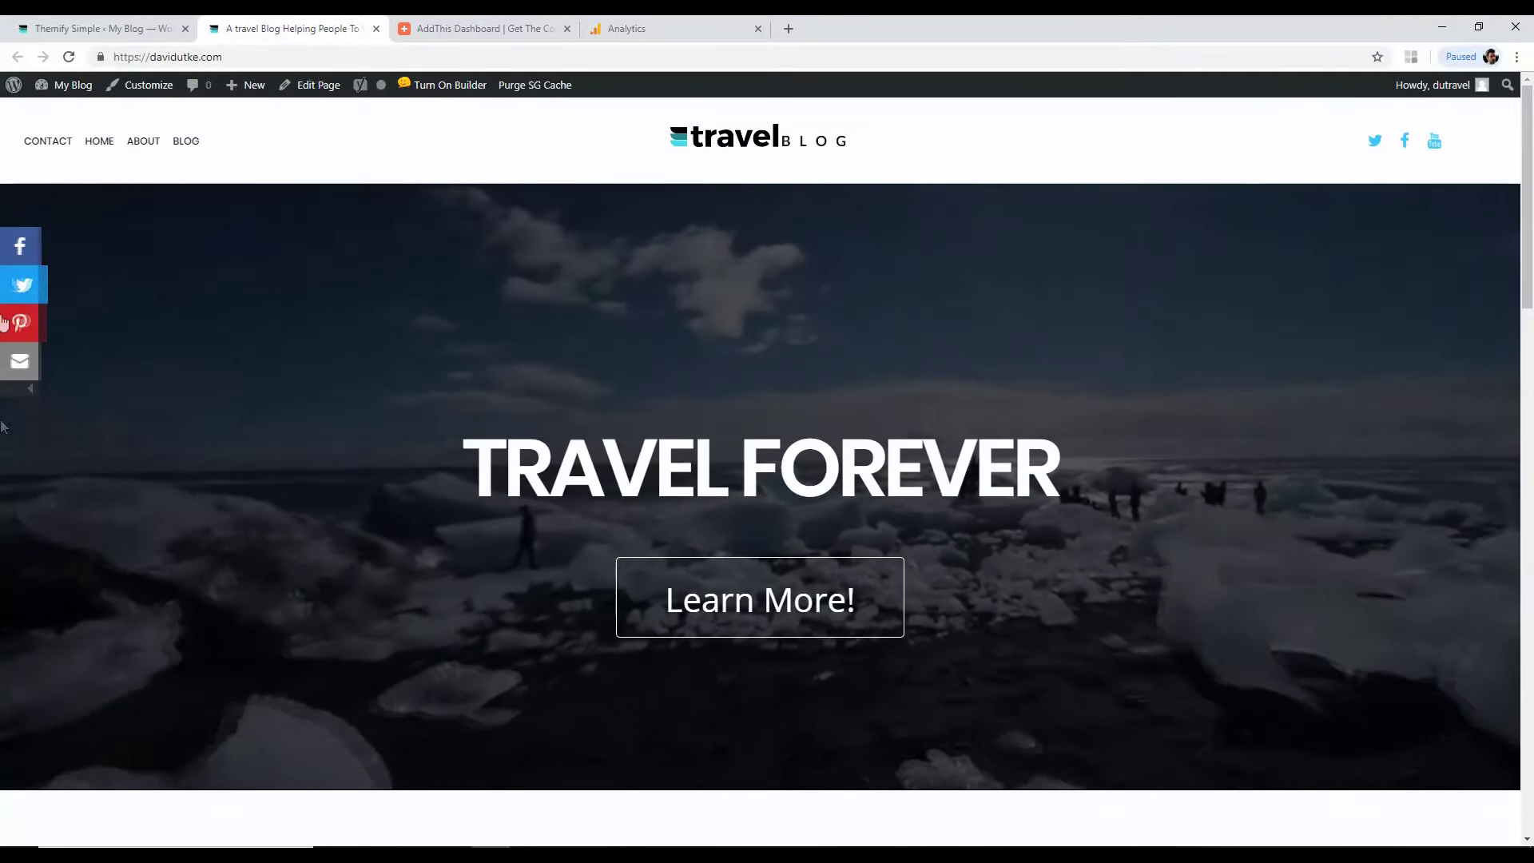
pyautogui.press('super+Down')
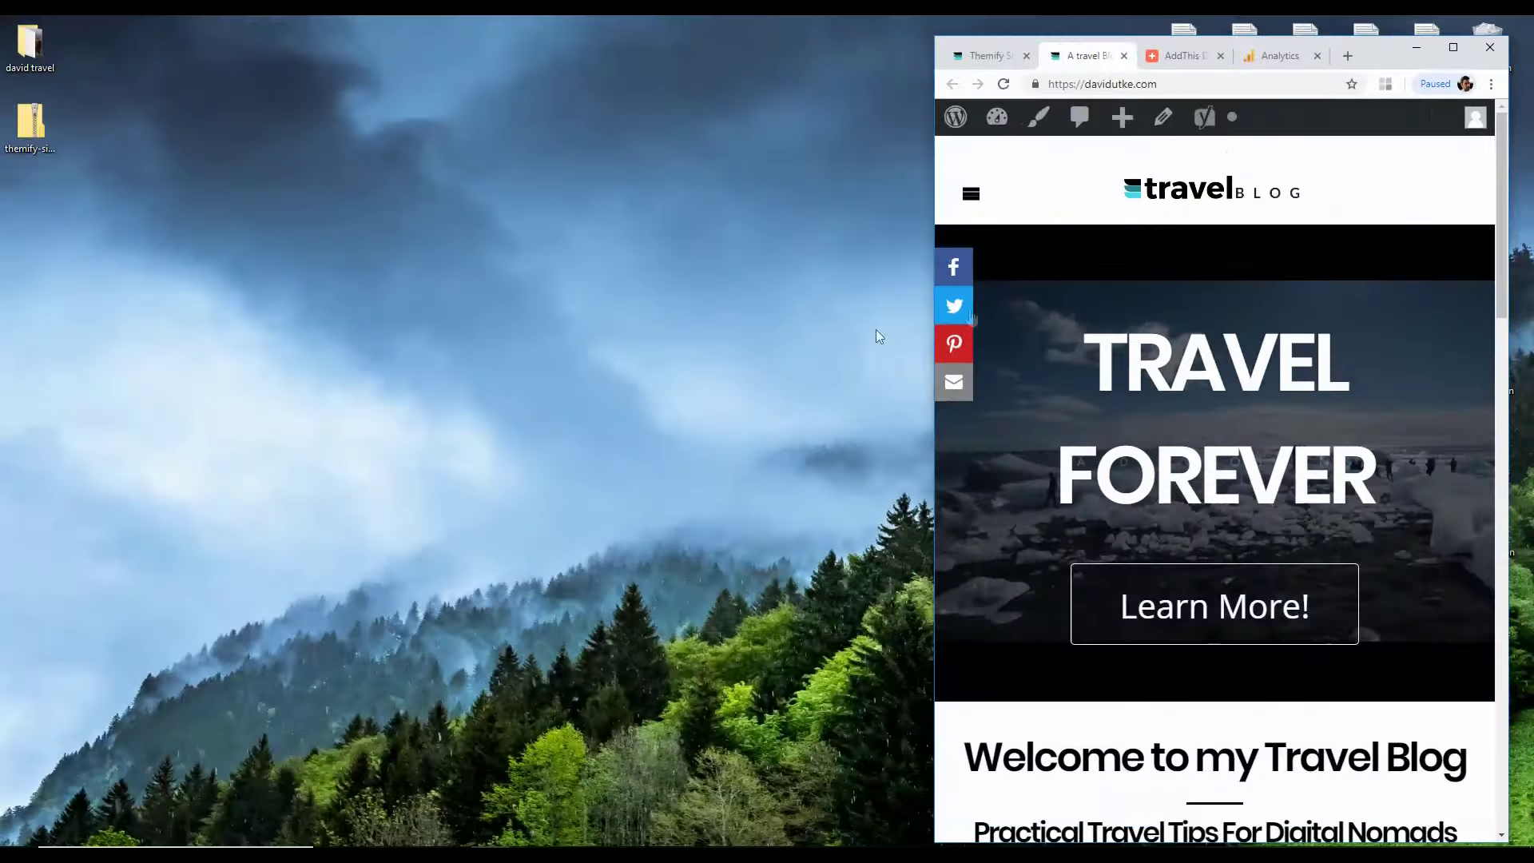
pyautogui.moveTo(935, 396); pyautogui.dragTo(839, 415)
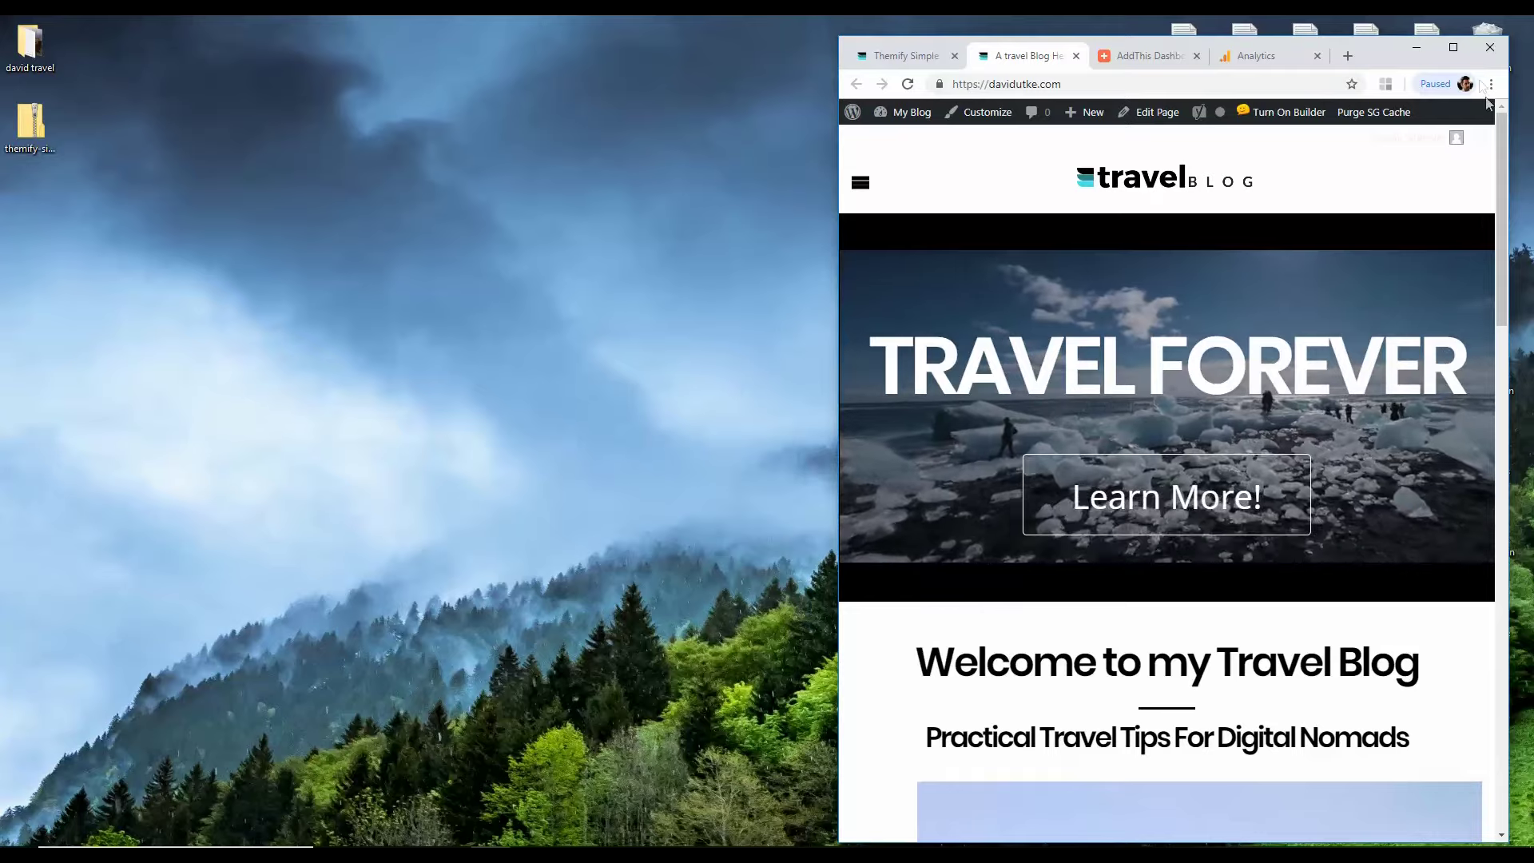
pyautogui.click(1454, 47)
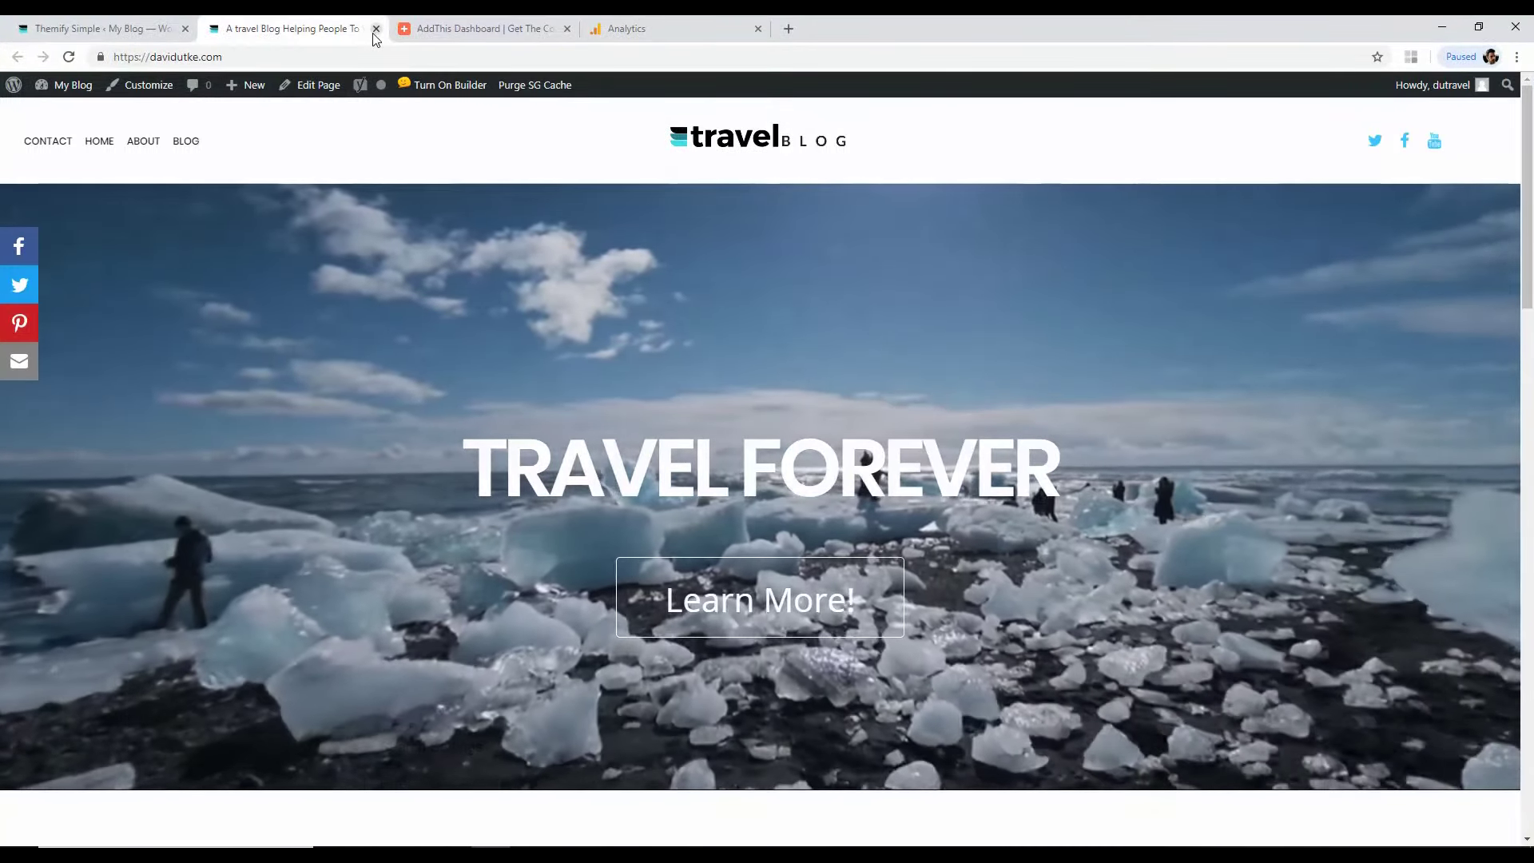
pyautogui.click(376, 29)
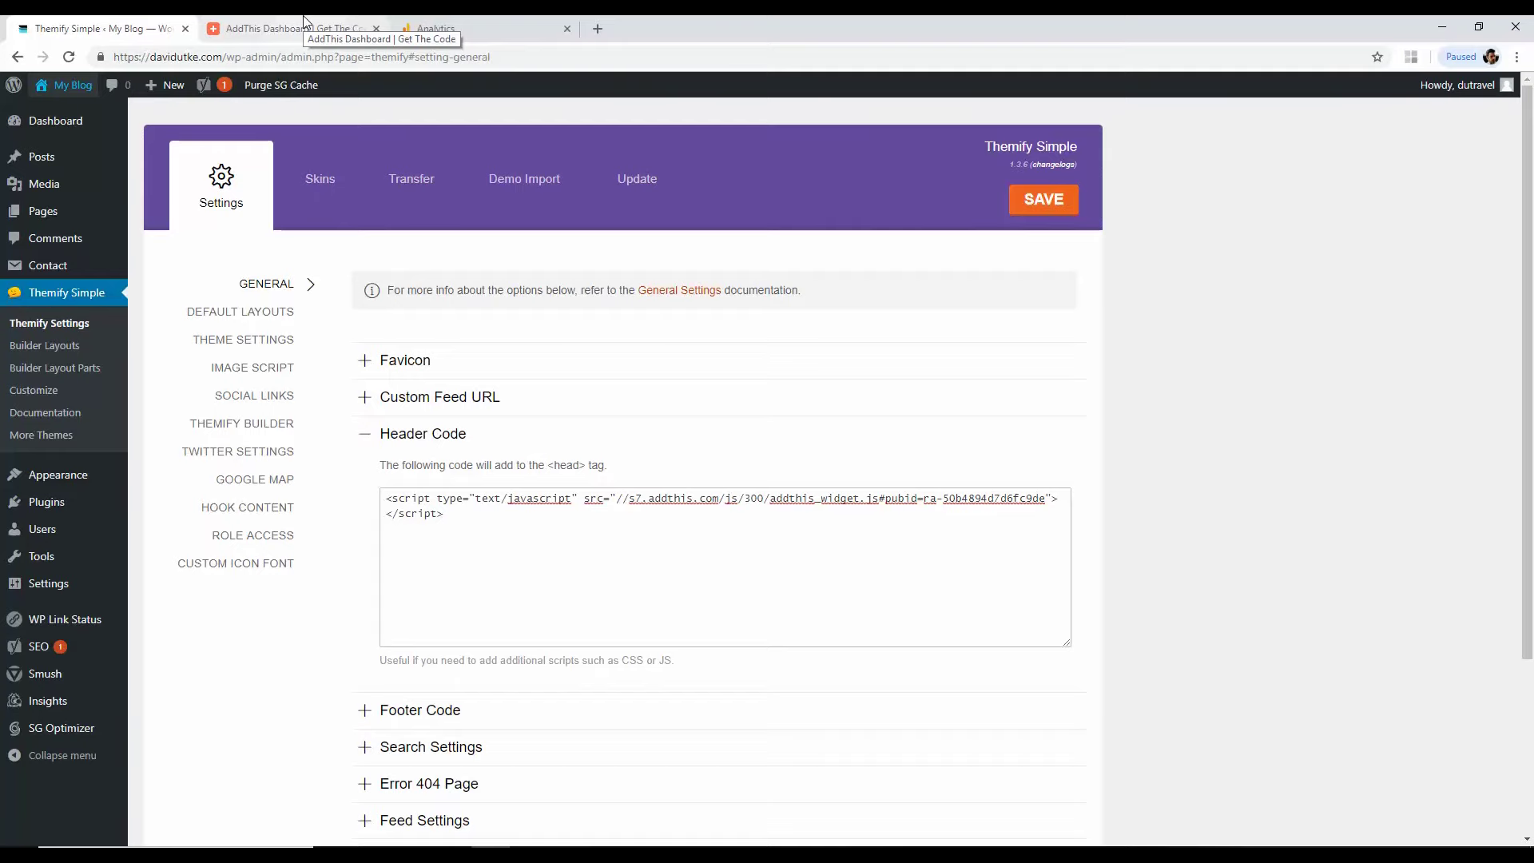
# Step: Search Google for "social media warefare" in a new tab and open the Social Warfare plugin's website
pyautogui.click(591, 29)
pyautogui.write('social m')
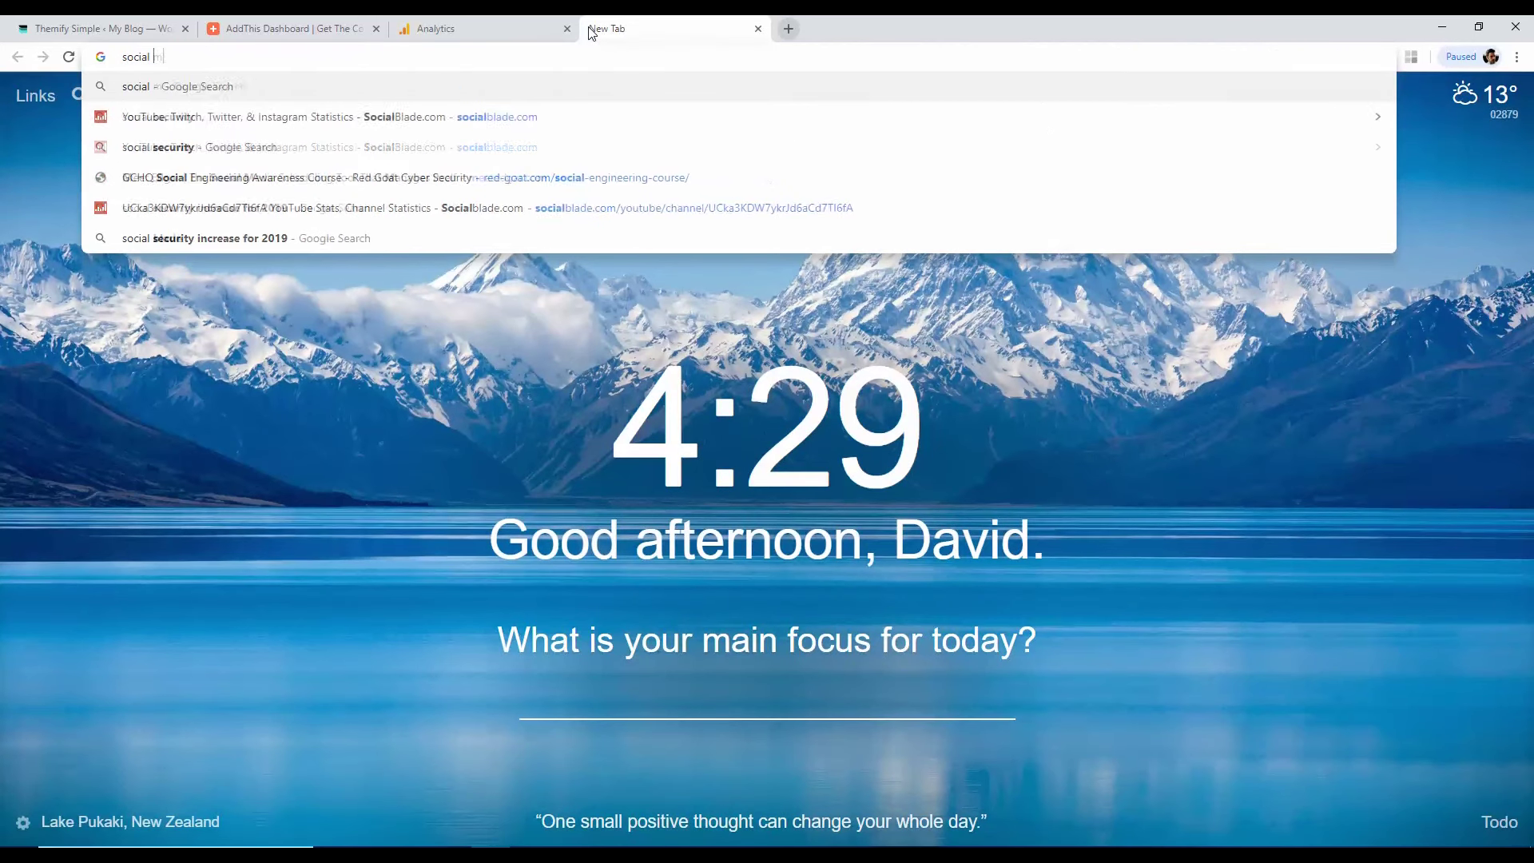
pyautogui.write('edia warefare')
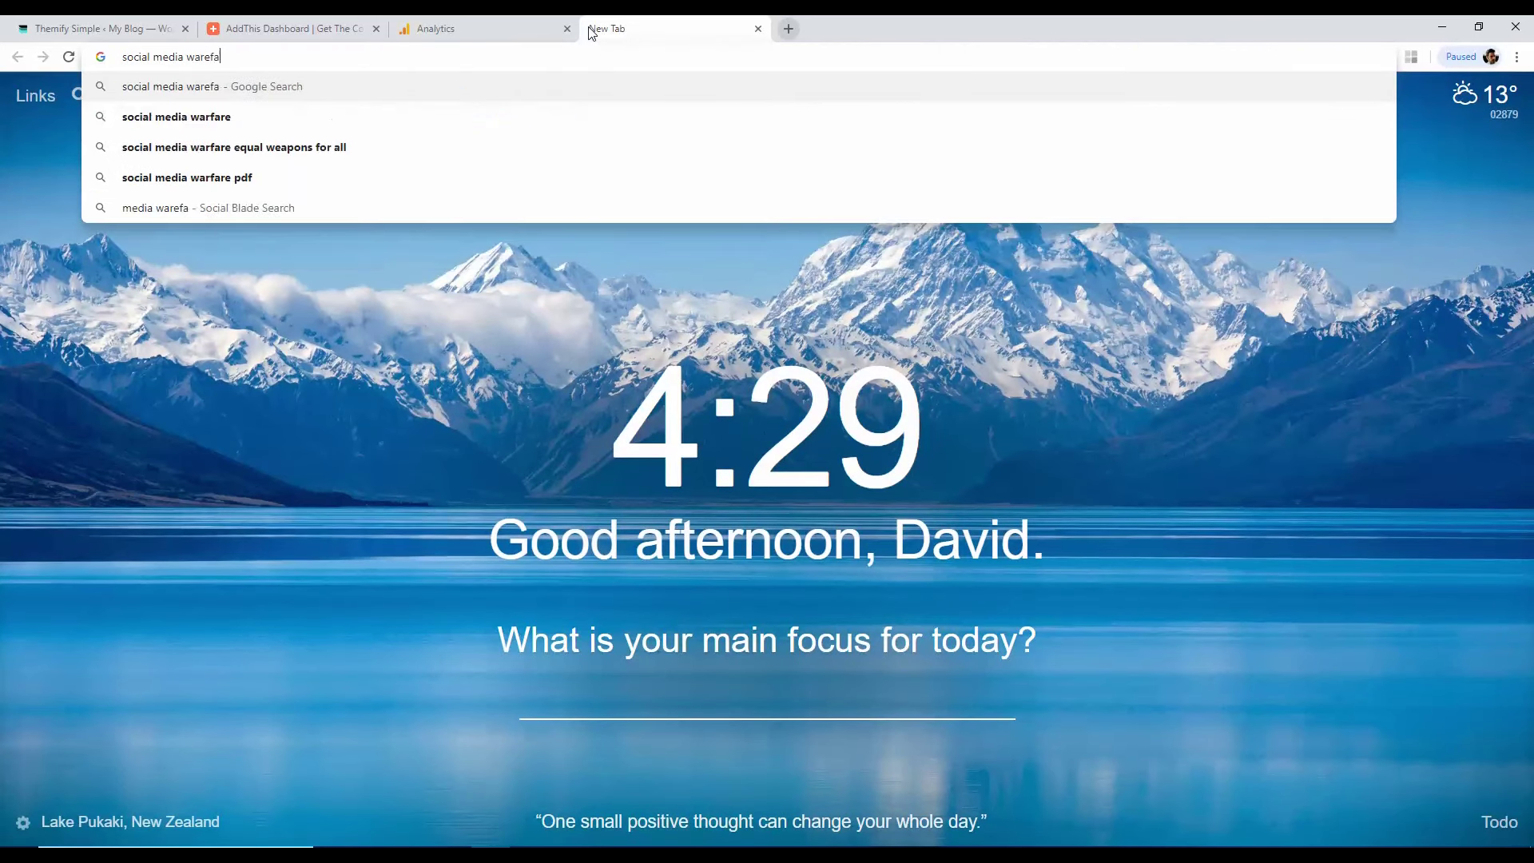
pyautogui.press('Return')
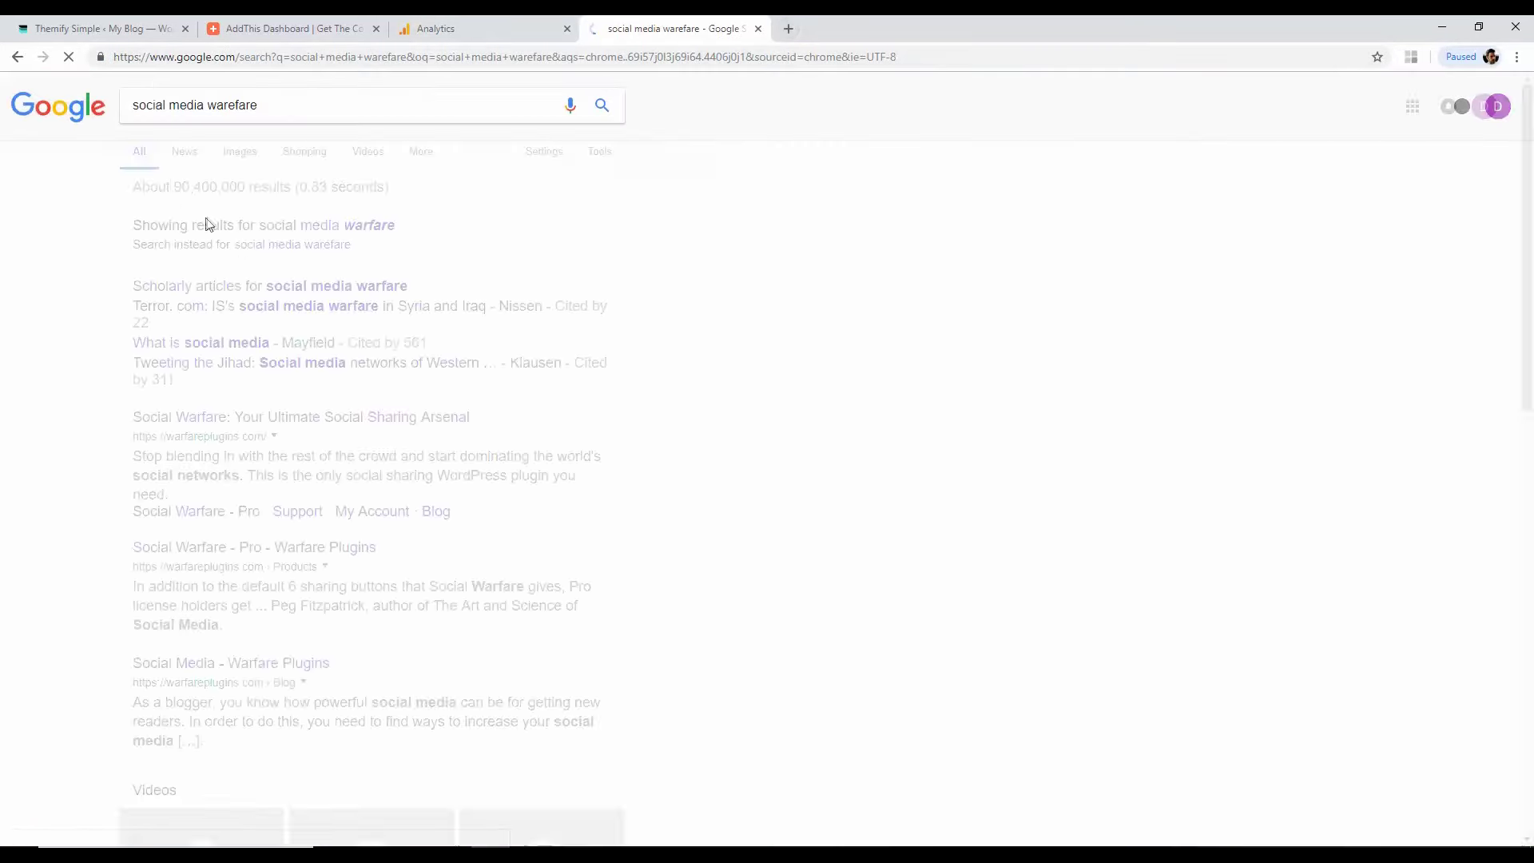
pyautogui.click(344, 418)
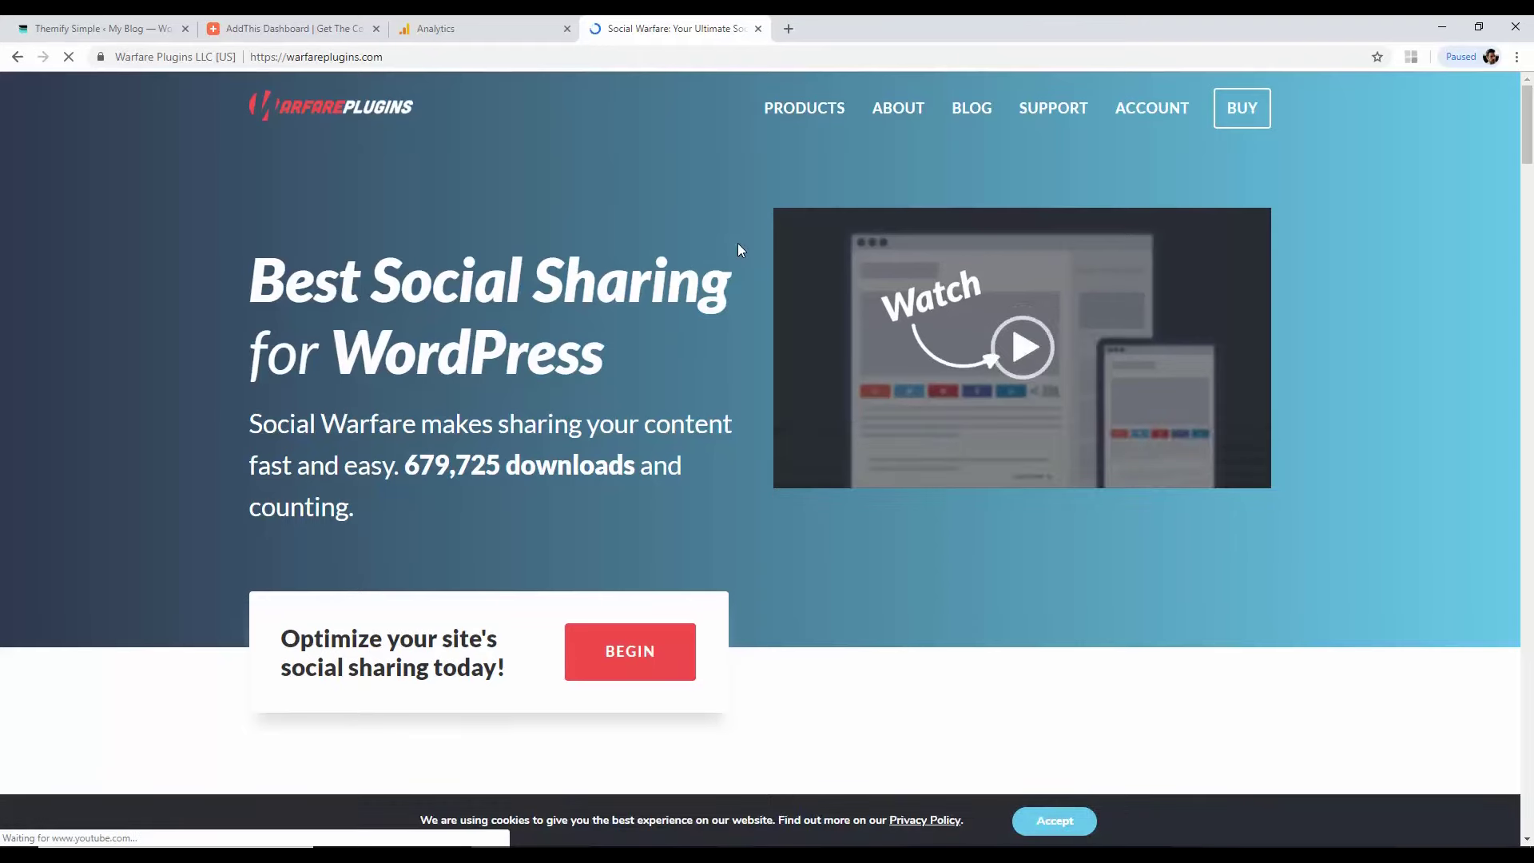
# Step: Return to the WordPress admin, open the Contact page for editing and open its live page in a new tab
pyautogui.click(307, 24)
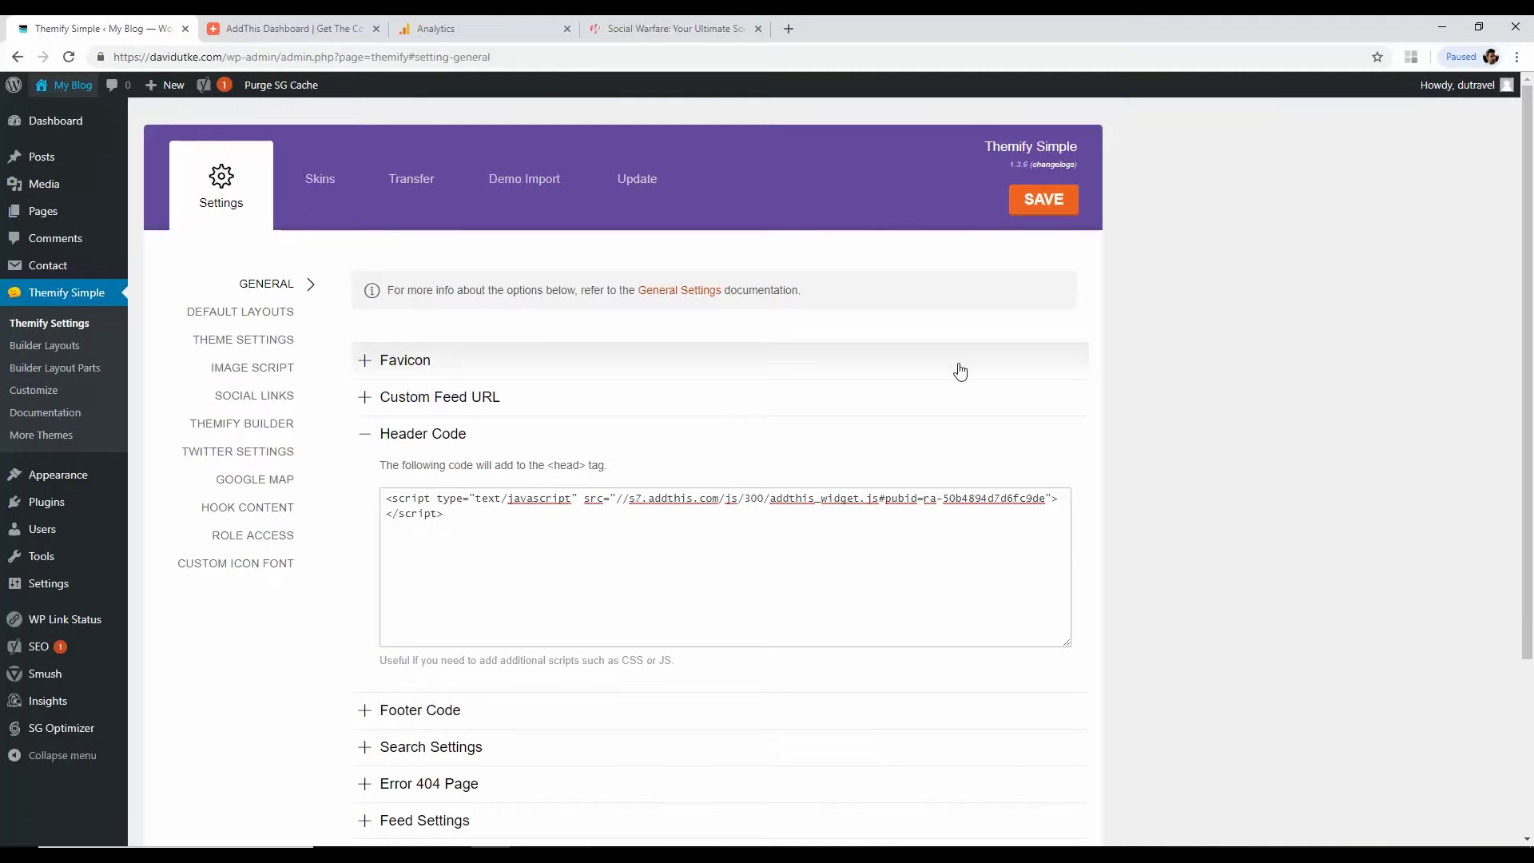
pyautogui.scroll(-2, 1495, 319)
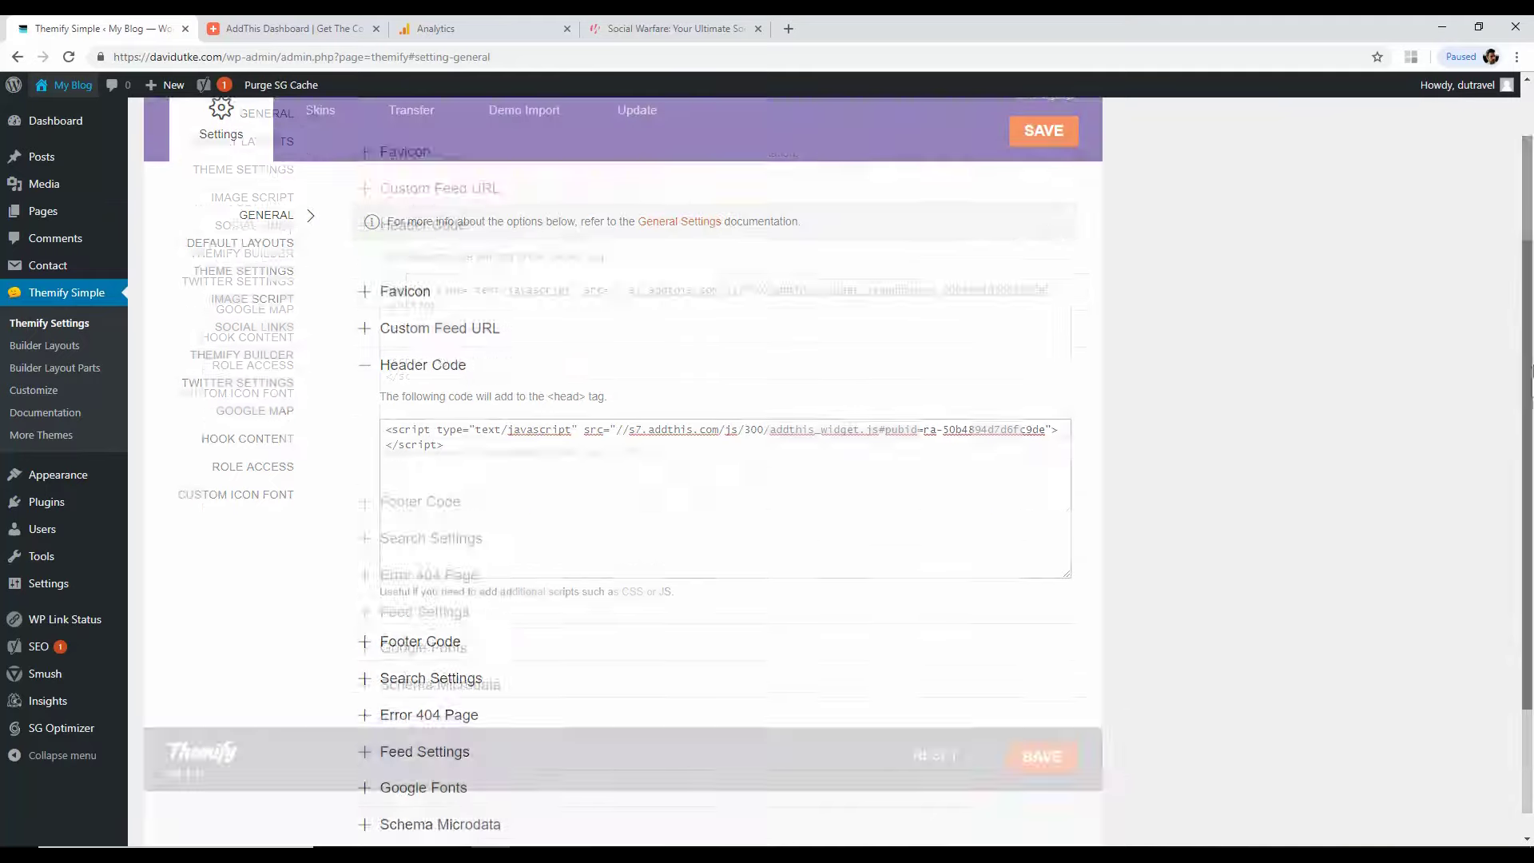
pyautogui.scroll(2, 1110, 164)
pyautogui.click(56, 121)
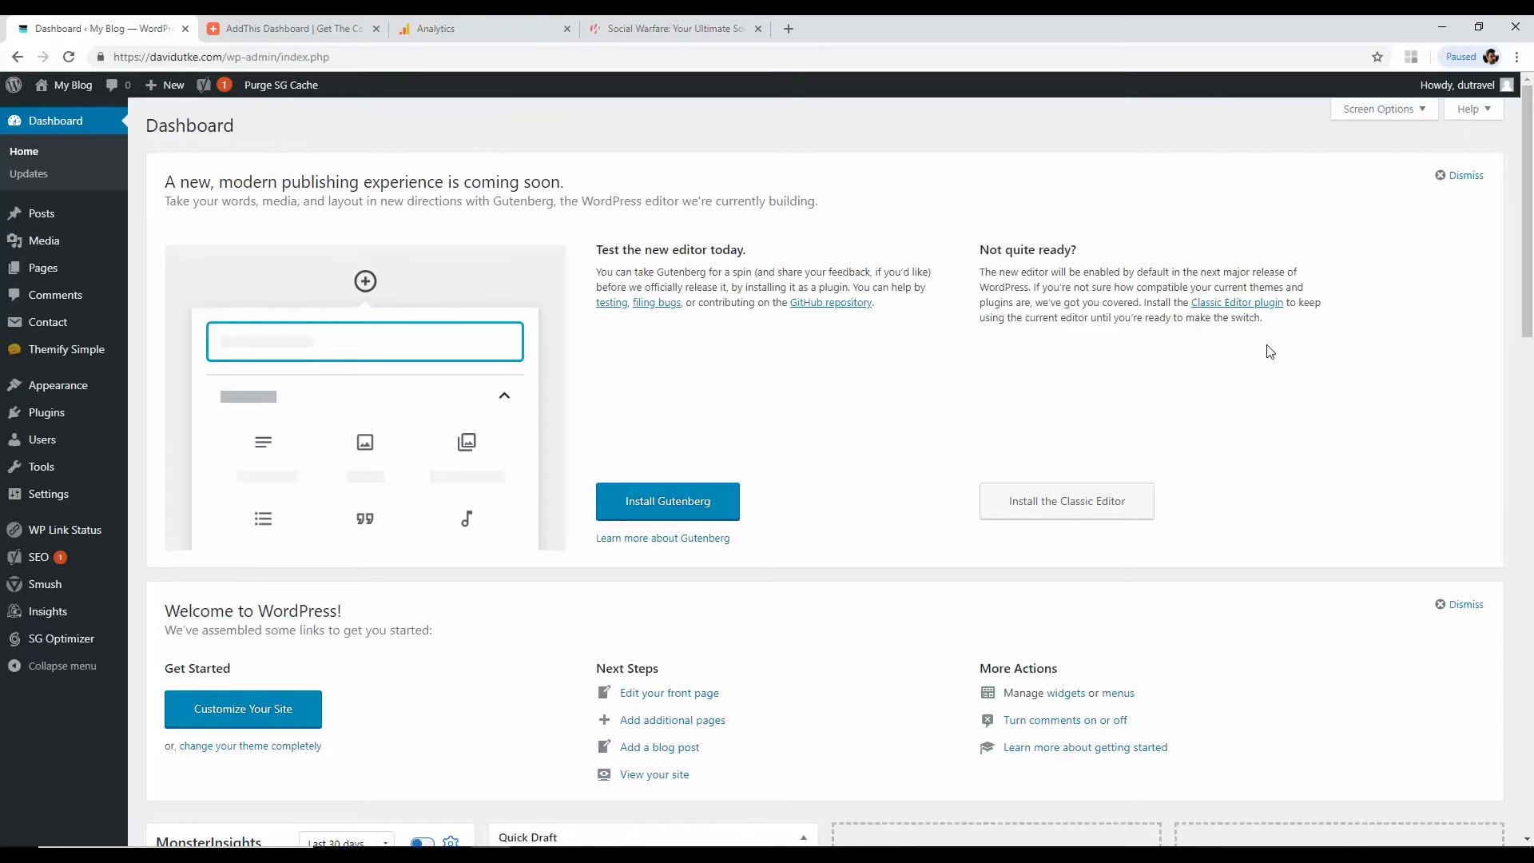
pyautogui.click(41, 271)
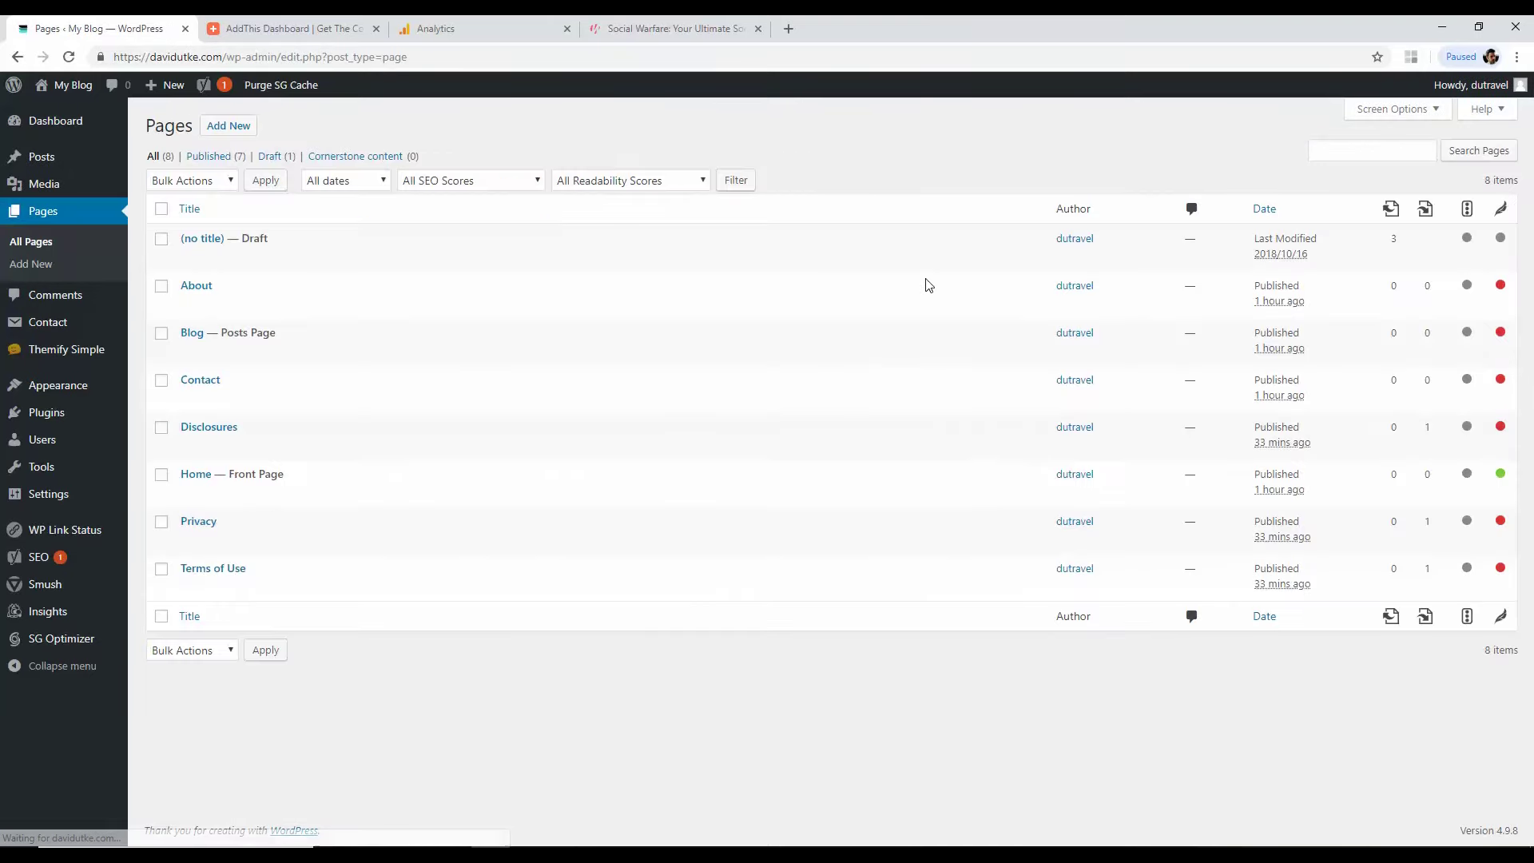
pyautogui.click(211, 382)
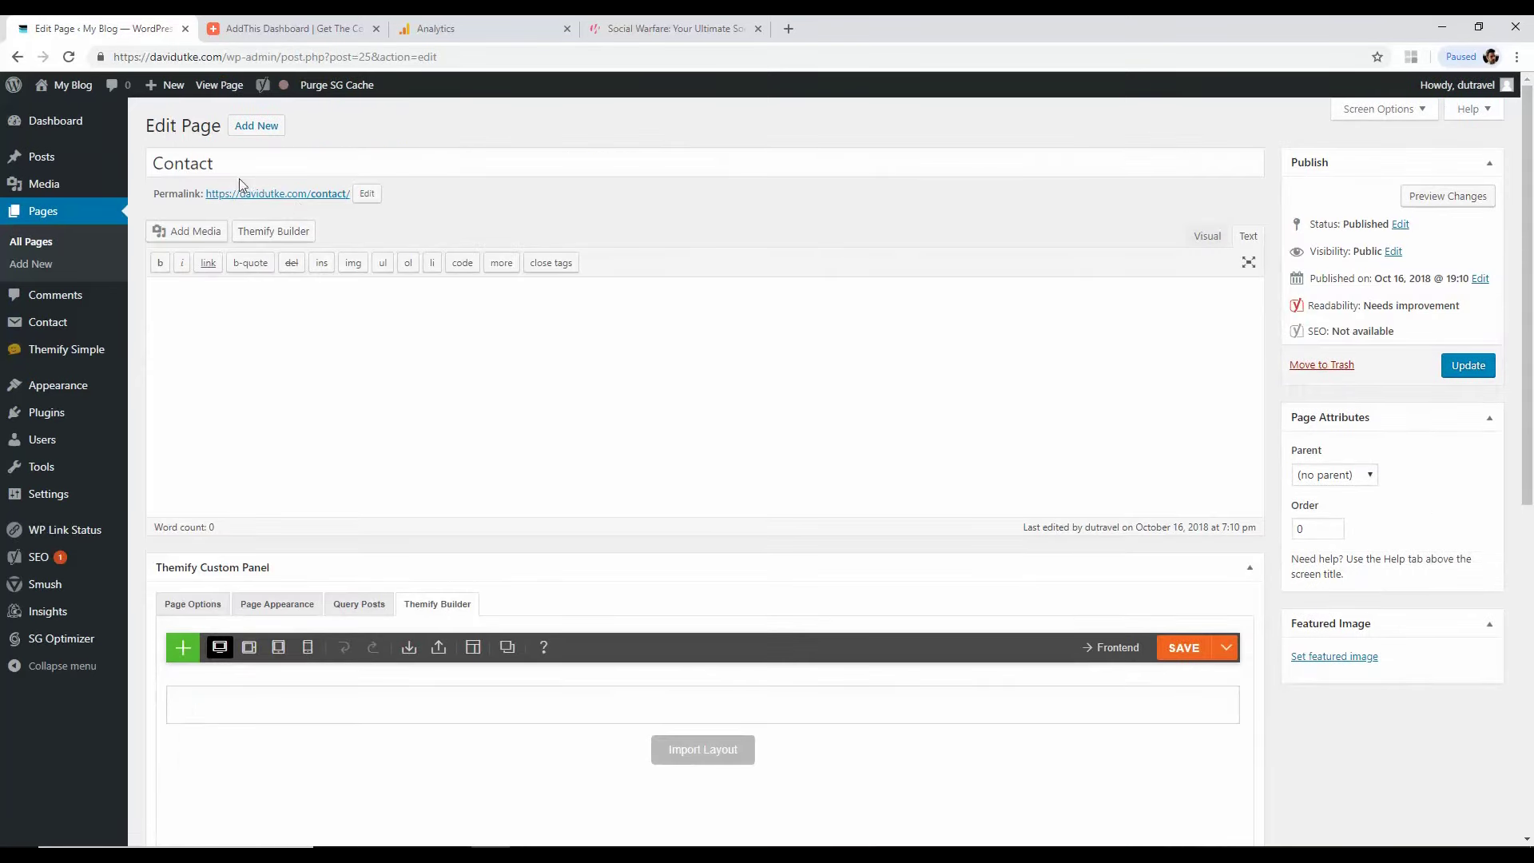
pyautogui.rightClick(260, 194)
pyautogui.click(303, 201)
pyautogui.click(239, 24)
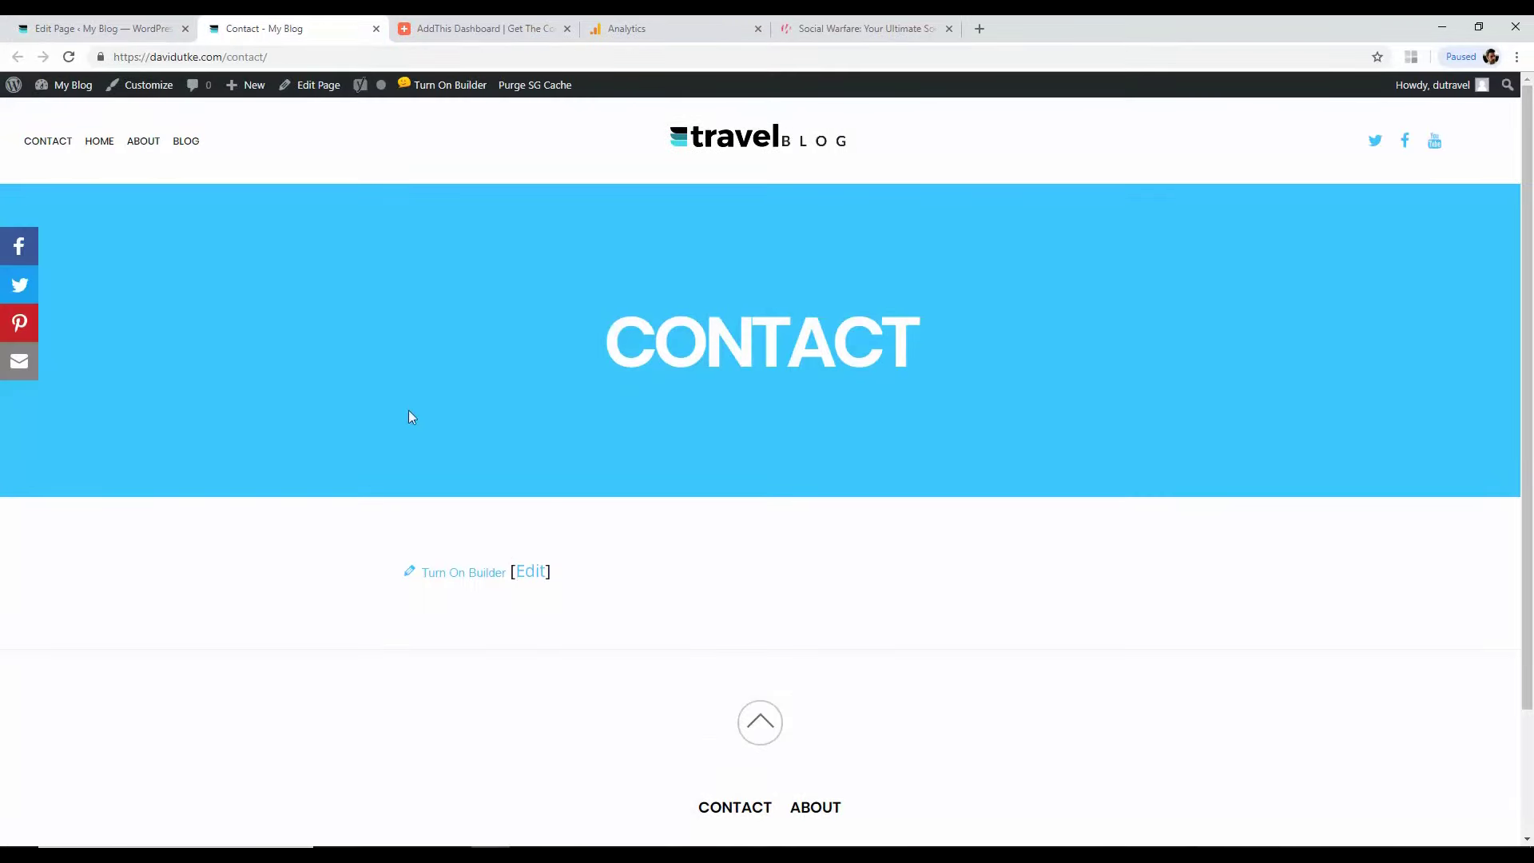
# Step: Go back to the Contact page editor and open the Contact Forms list in a new browser tab
pyautogui.click(117, 26)
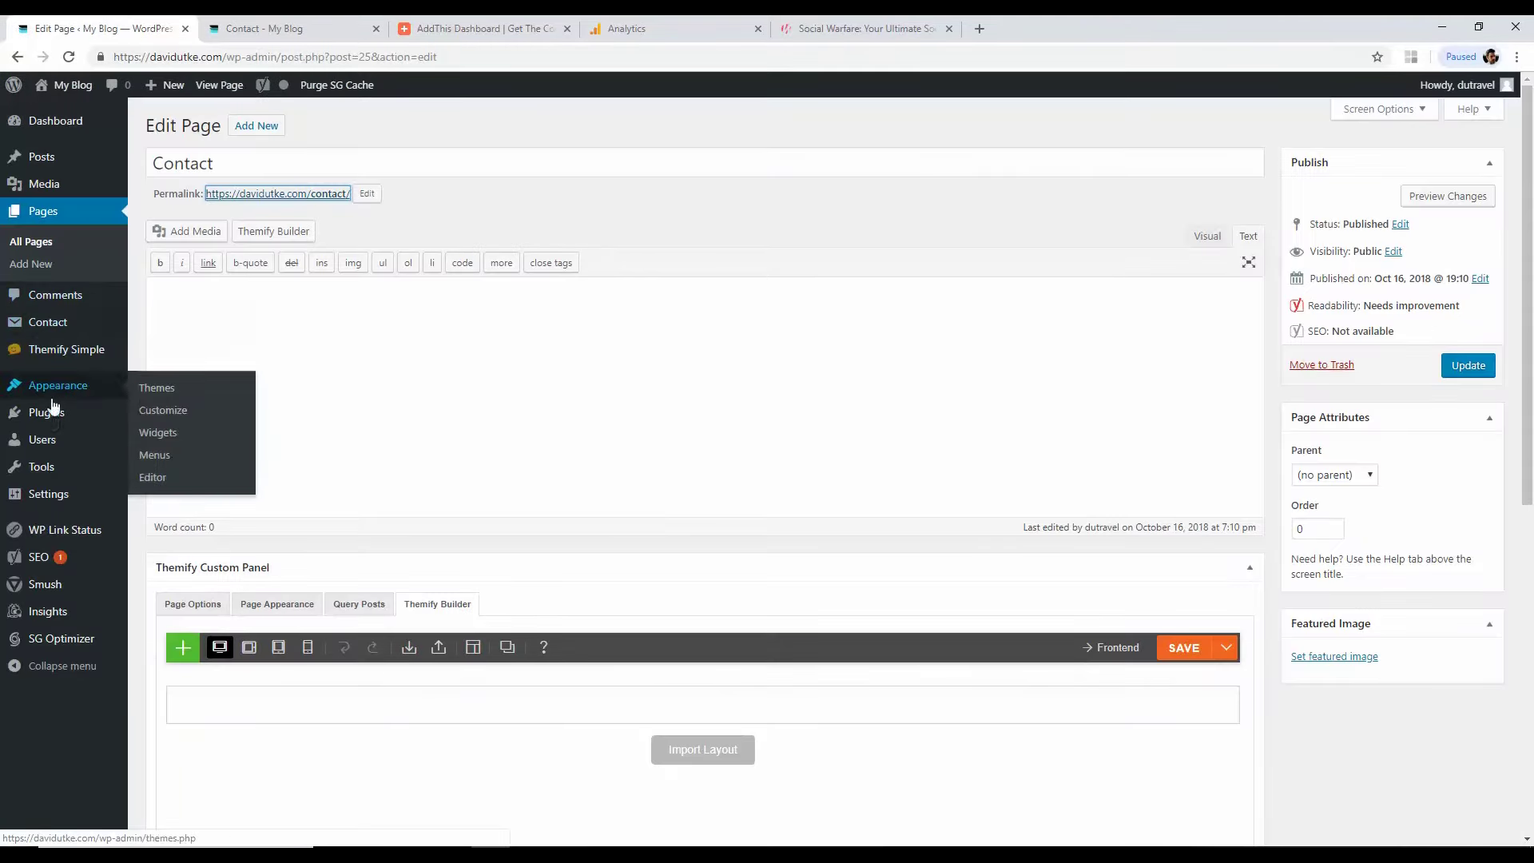
pyautogui.rightClick(40, 316)
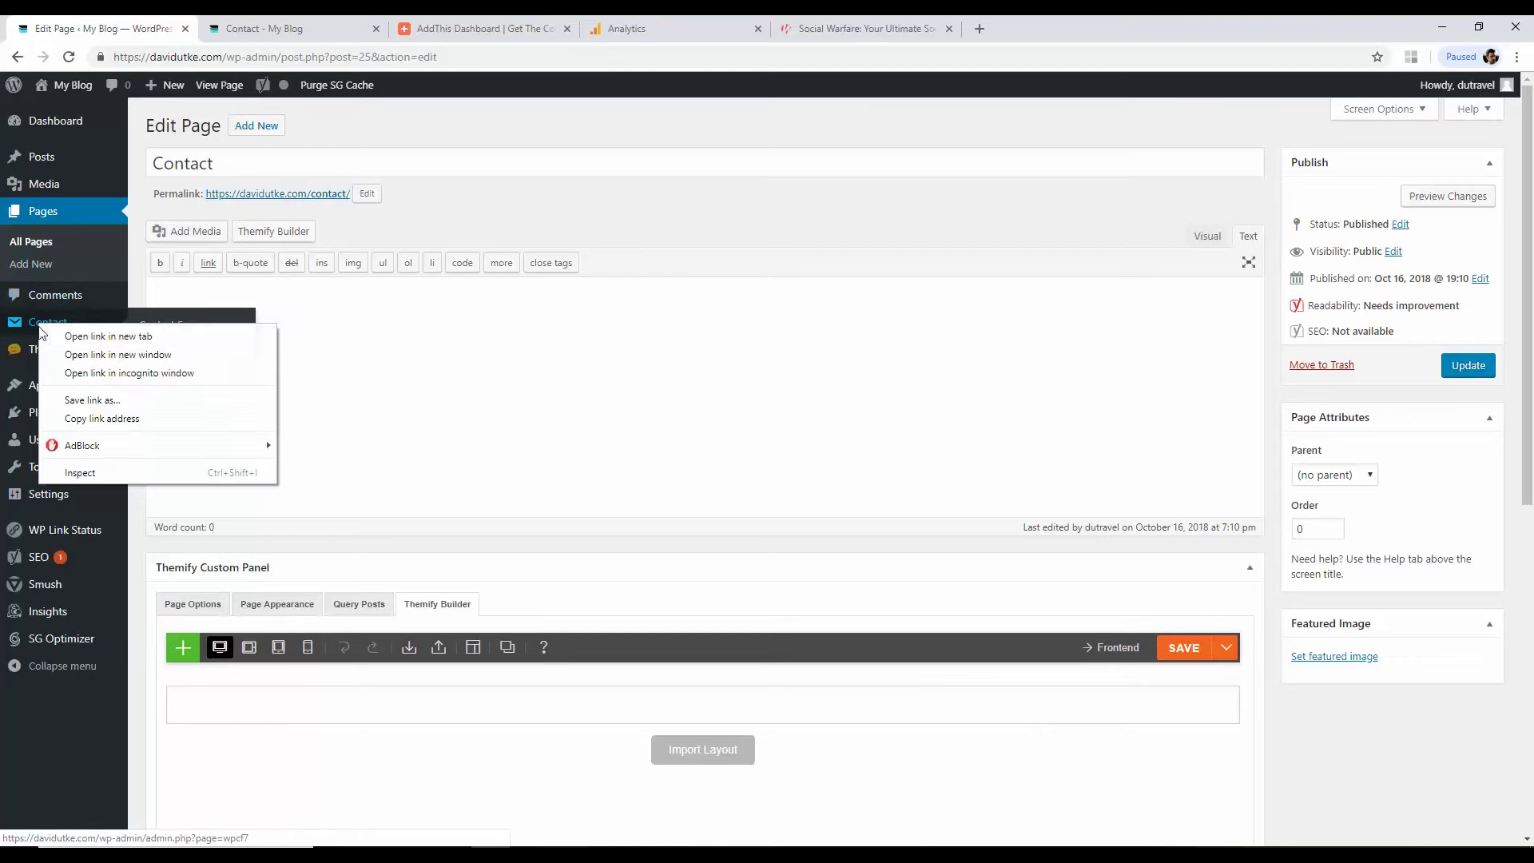
pyautogui.click(72, 331)
pyautogui.click(463, 24)
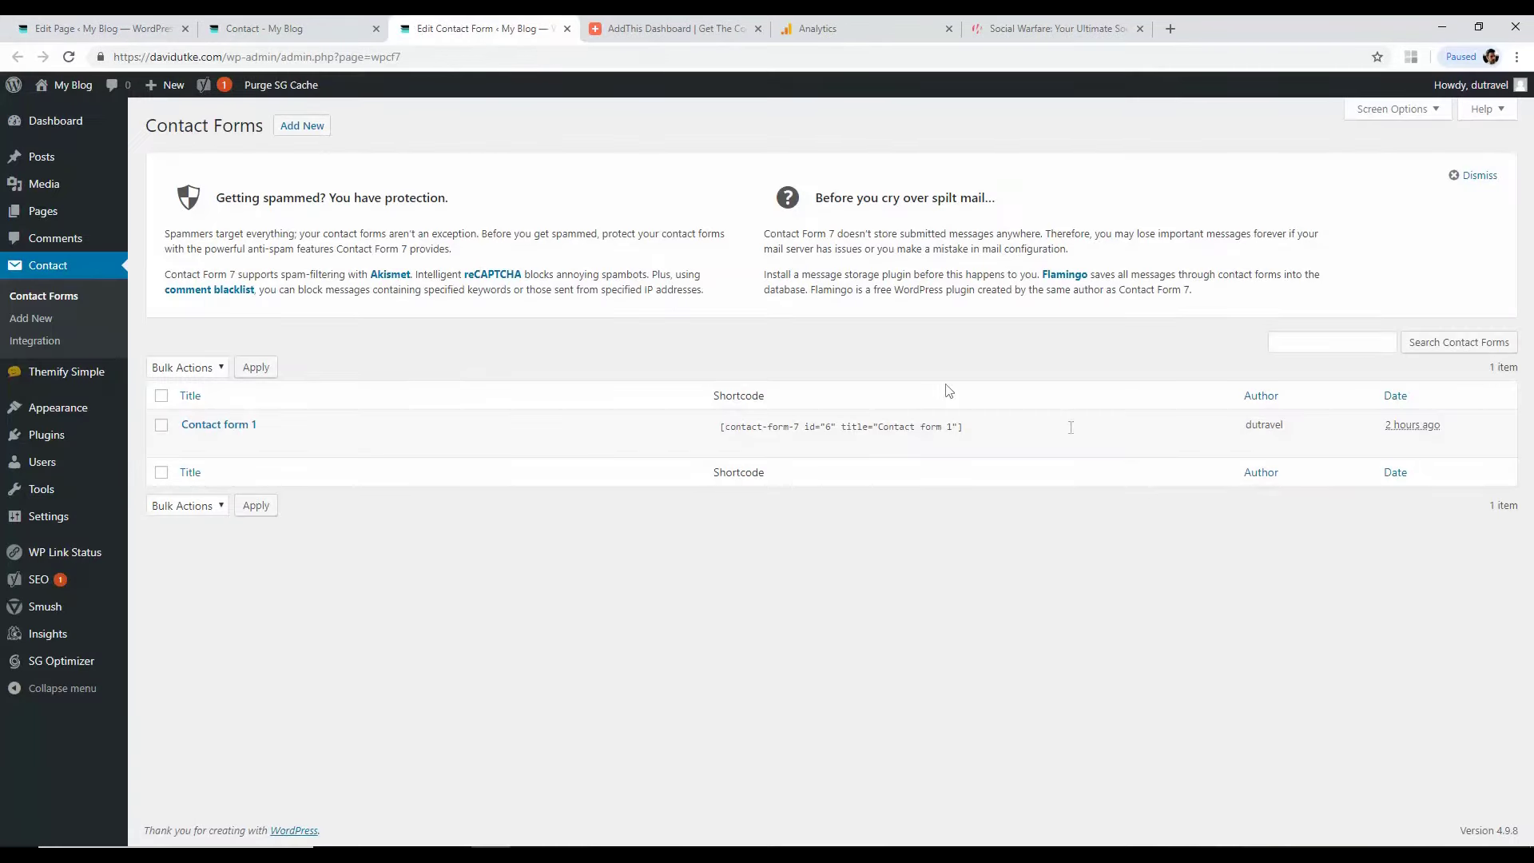
# Step: Open Contact form 1 for editing and copy its shortcode
pyautogui.click(190, 443)
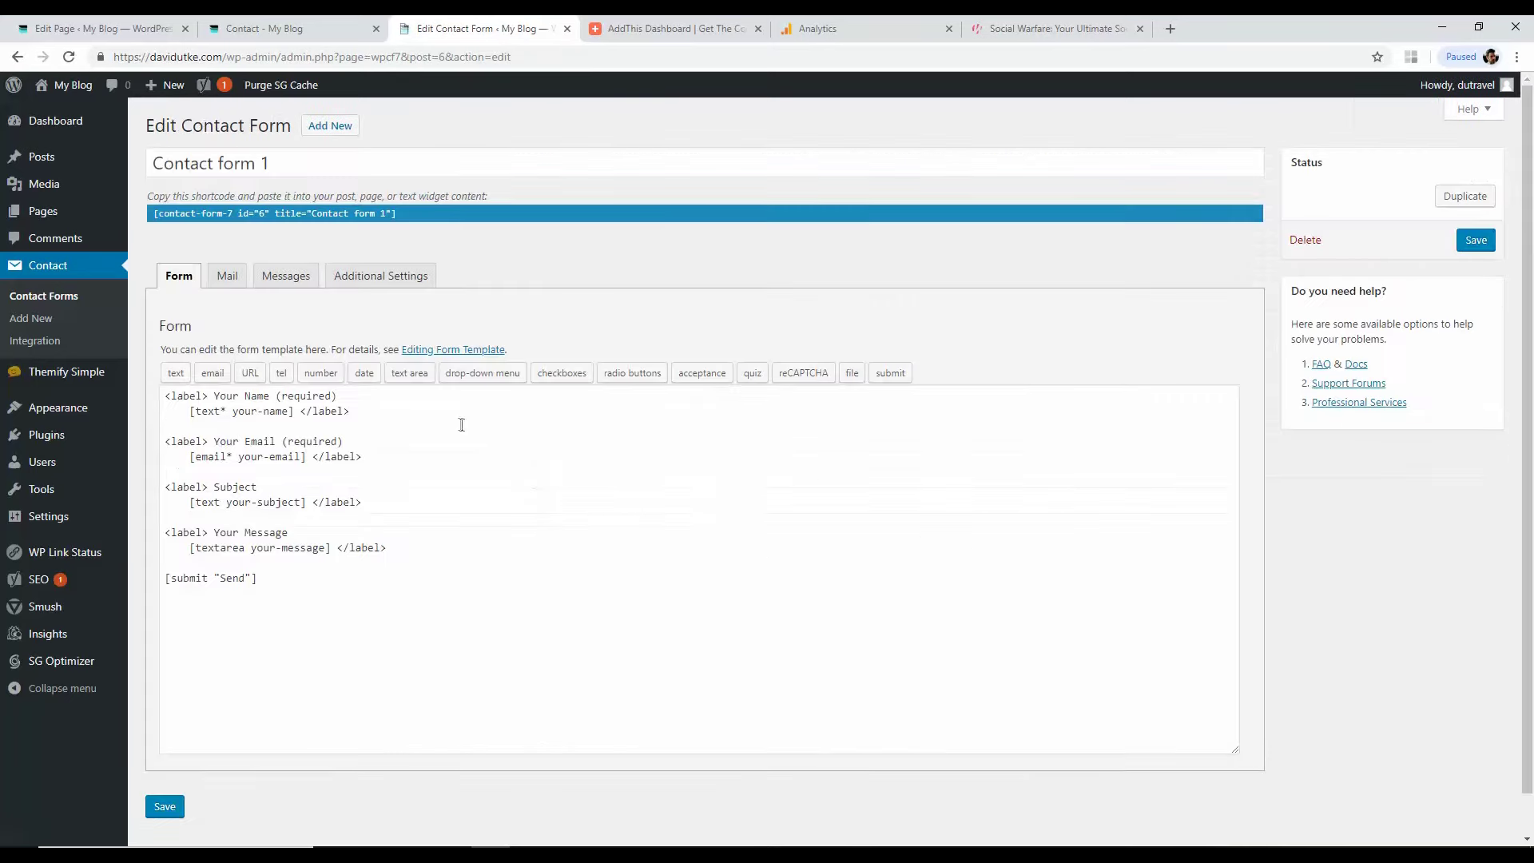
pyautogui.click(229, 399)
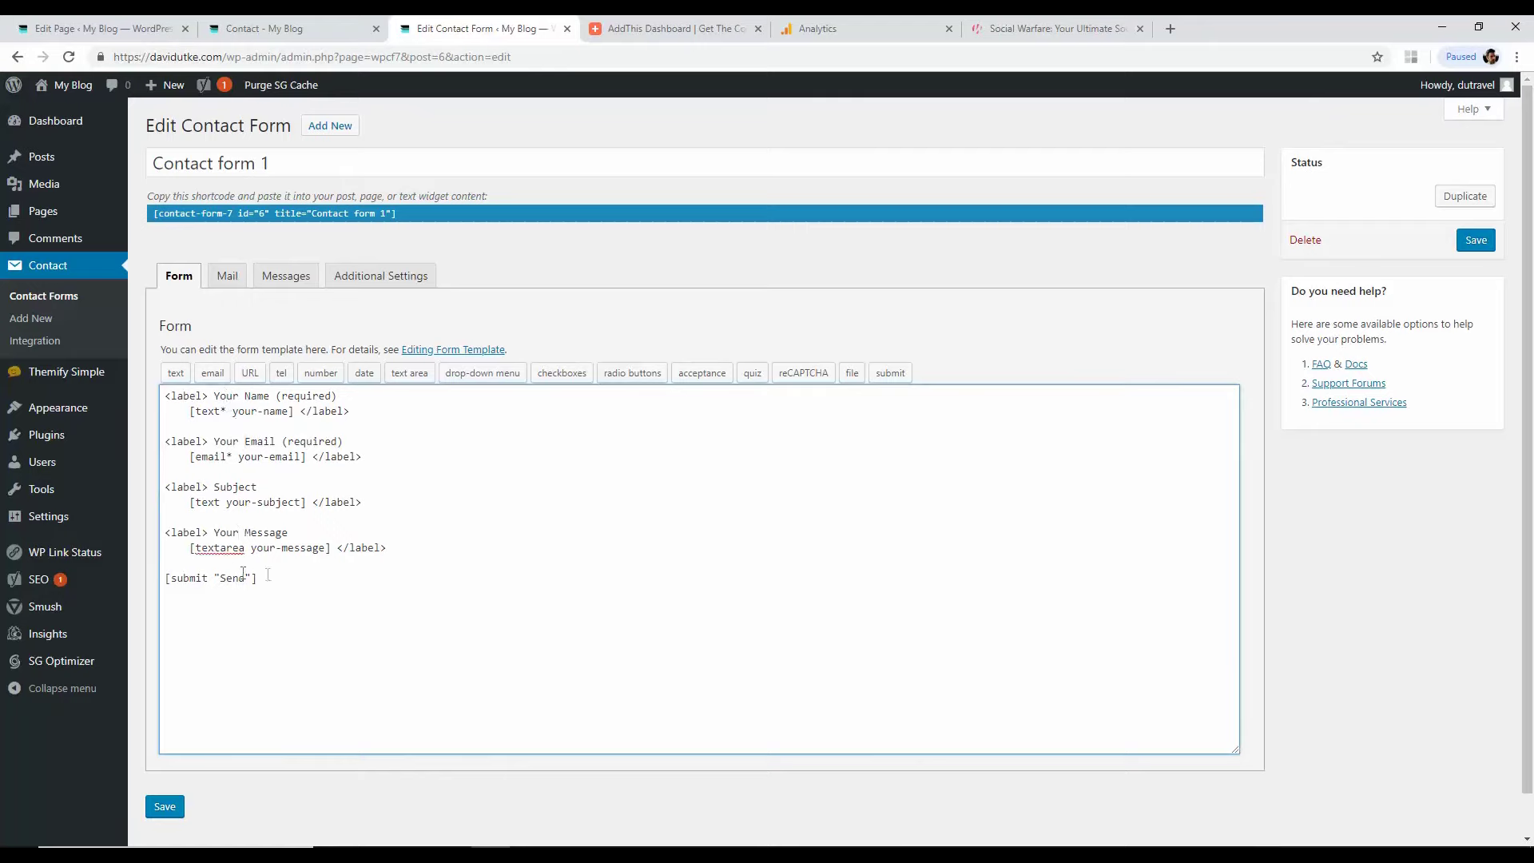
pyautogui.moveTo(398, 222); pyautogui.dragTo(314, 212)
pyautogui.rightClick(232, 215)
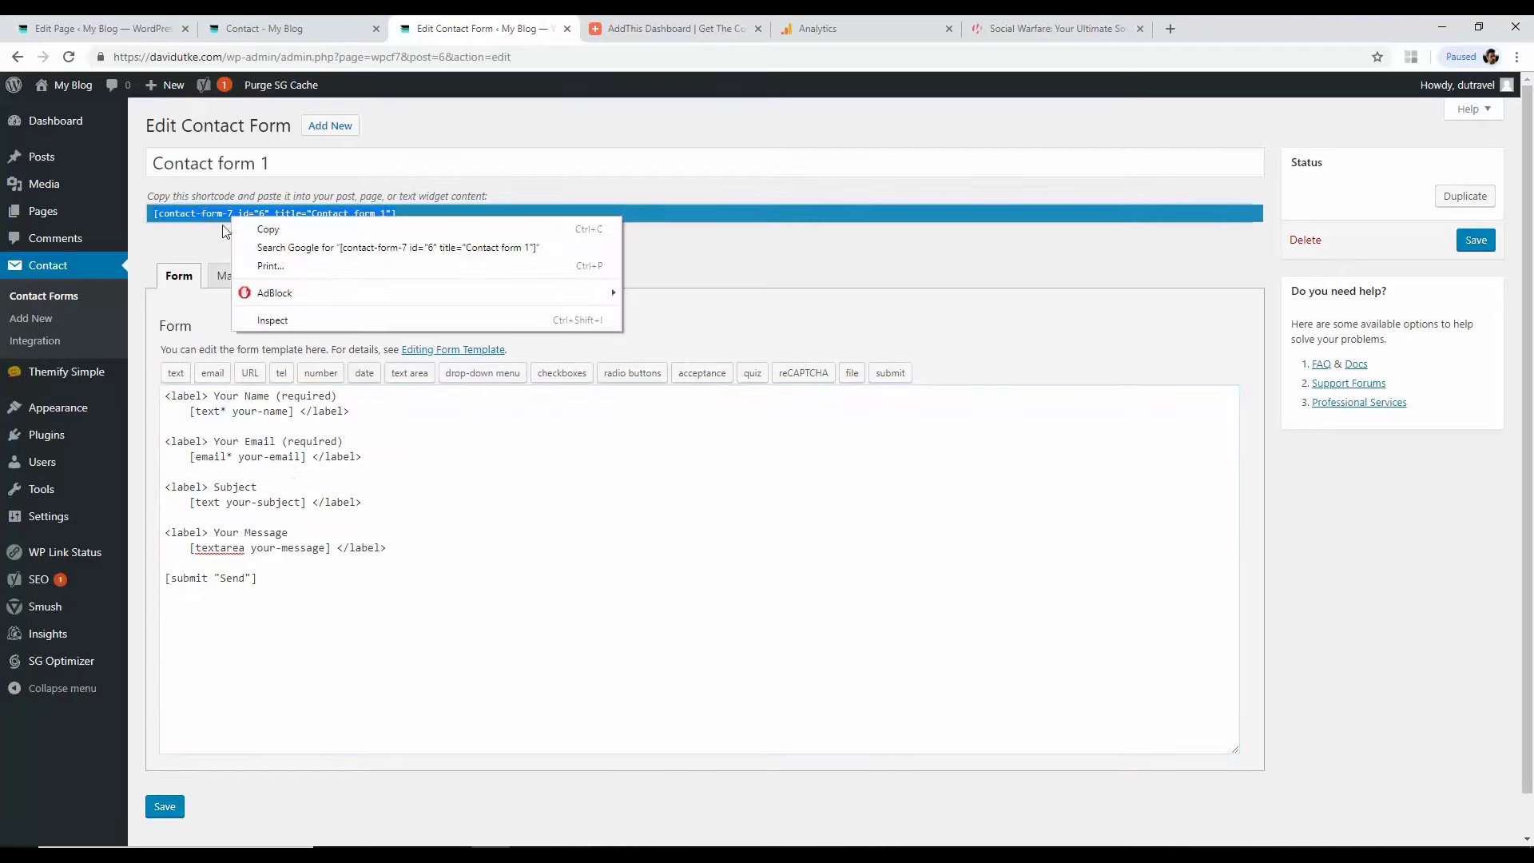
pyautogui.click(257, 228)
# Step: Paste the copied shortcode into the Contact page's content, replace it with a fresh paste in the visual editor, and update the page
pyautogui.click(116, 24)
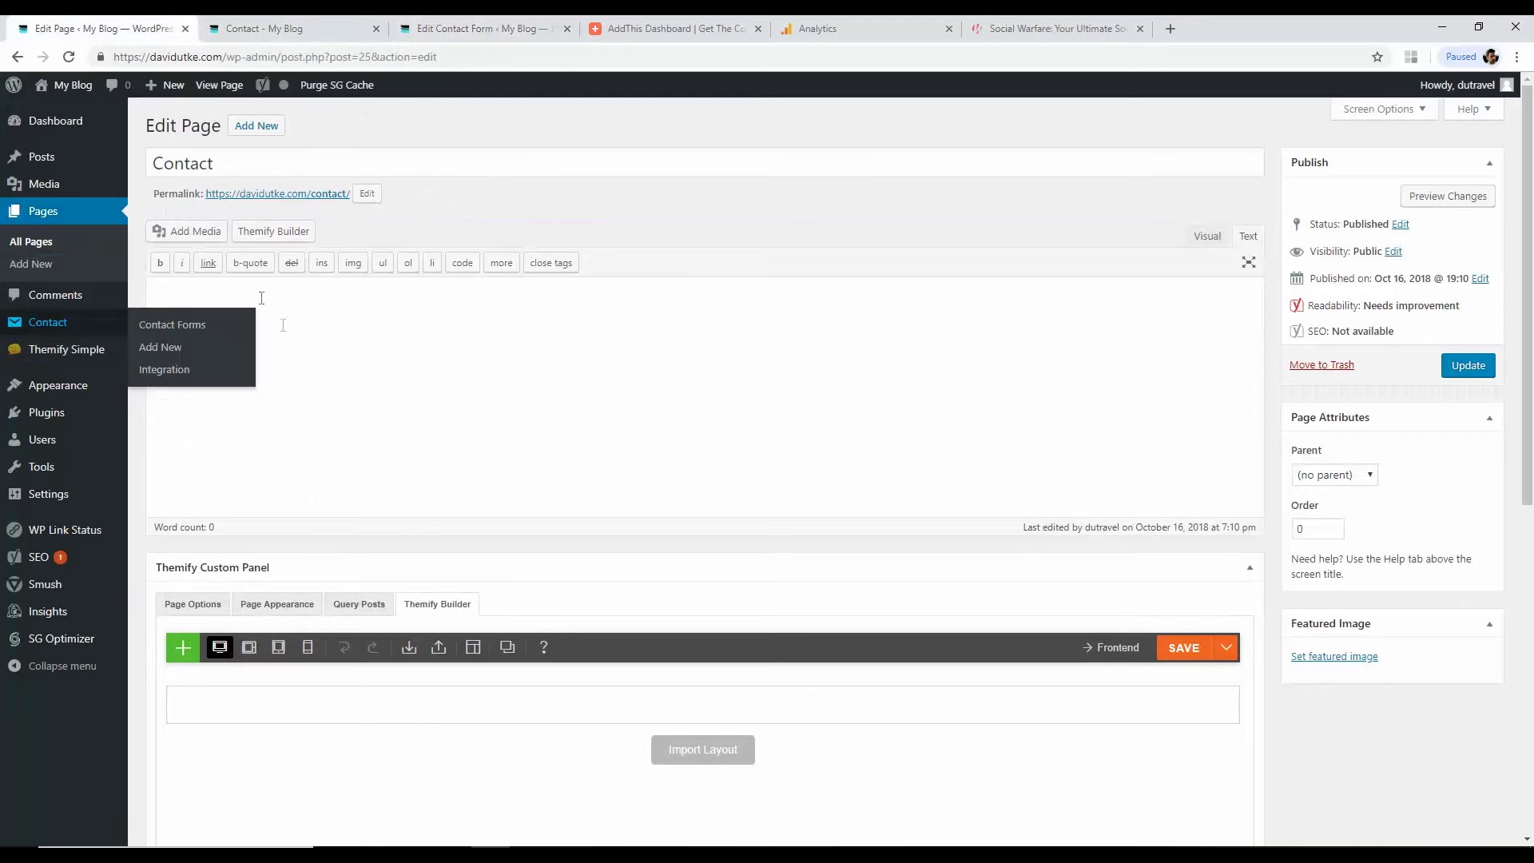
pyautogui.rightClick(236, 306)
pyautogui.click(268, 435)
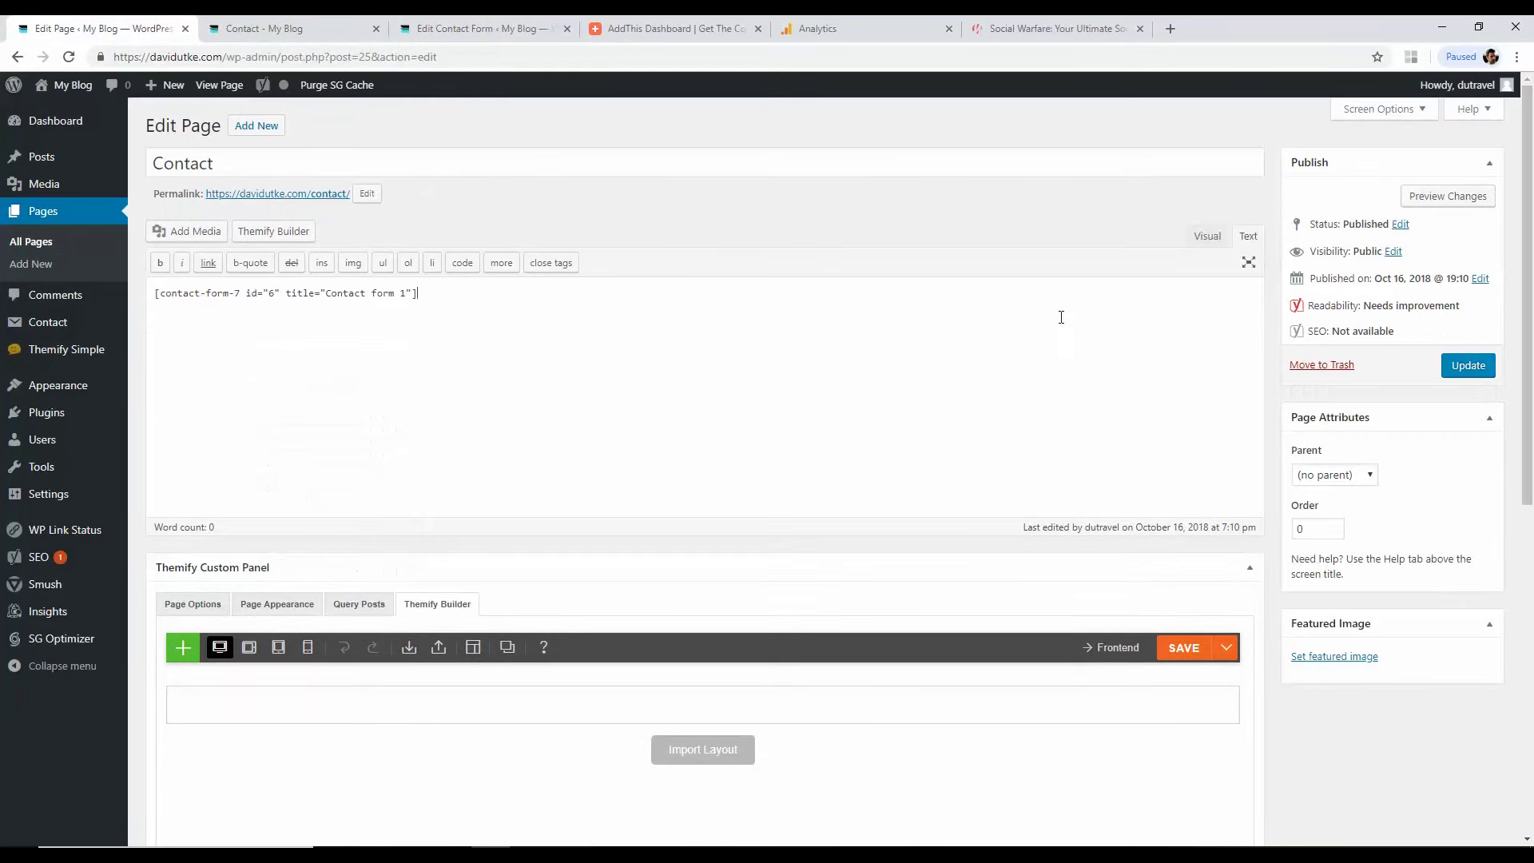
pyautogui.click(1208, 236)
pyautogui.moveTo(417, 337); pyautogui.dragTo(134, 328)
pyautogui.hotkey('ctrl', 'x')
pyautogui.rightClick(209, 323)
pyautogui.click(243, 442)
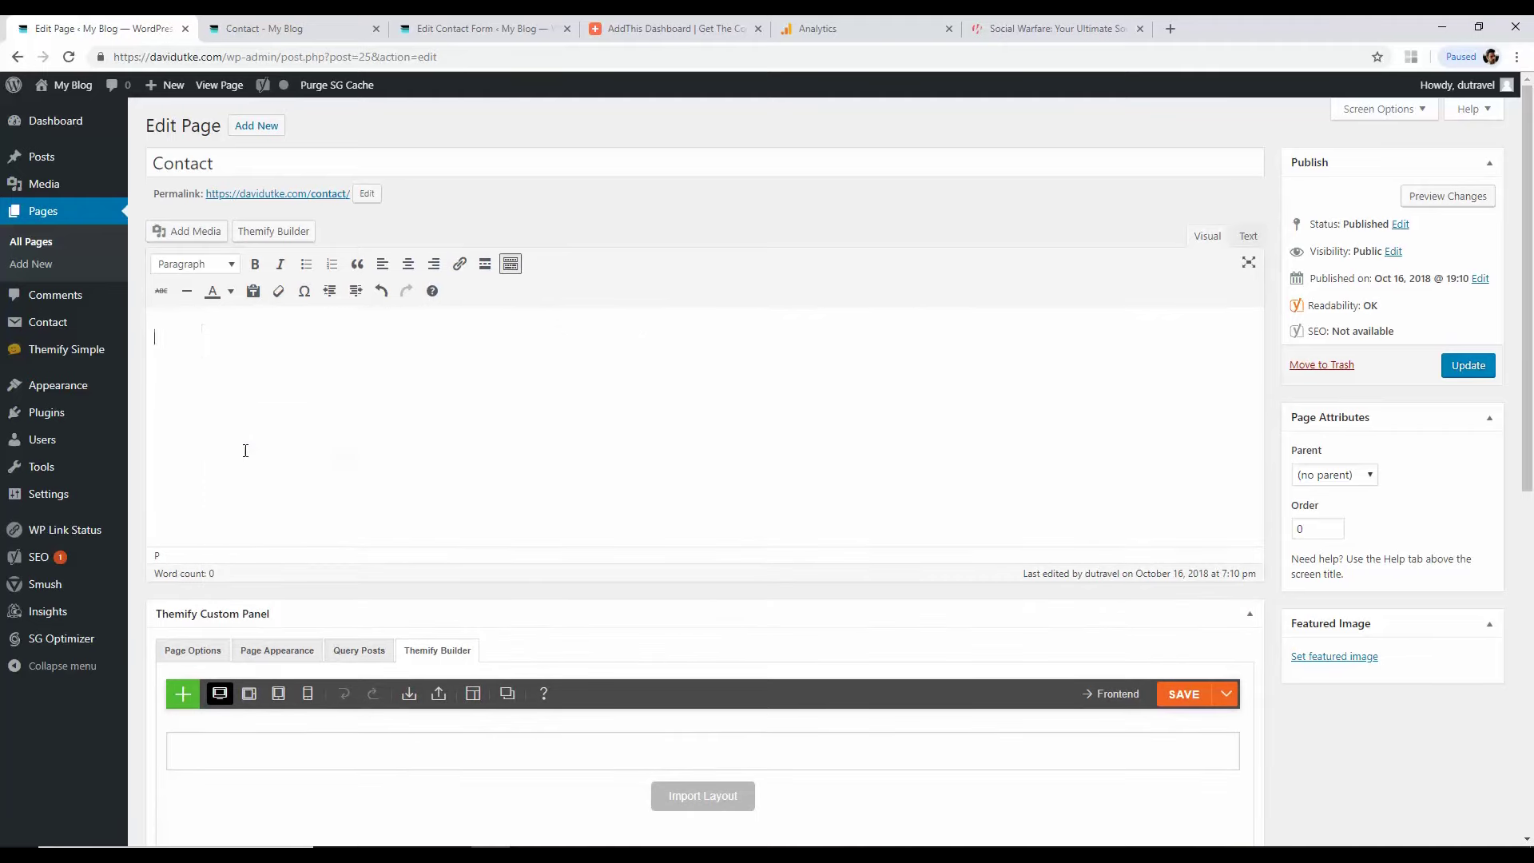
pyautogui.click(1450, 365)
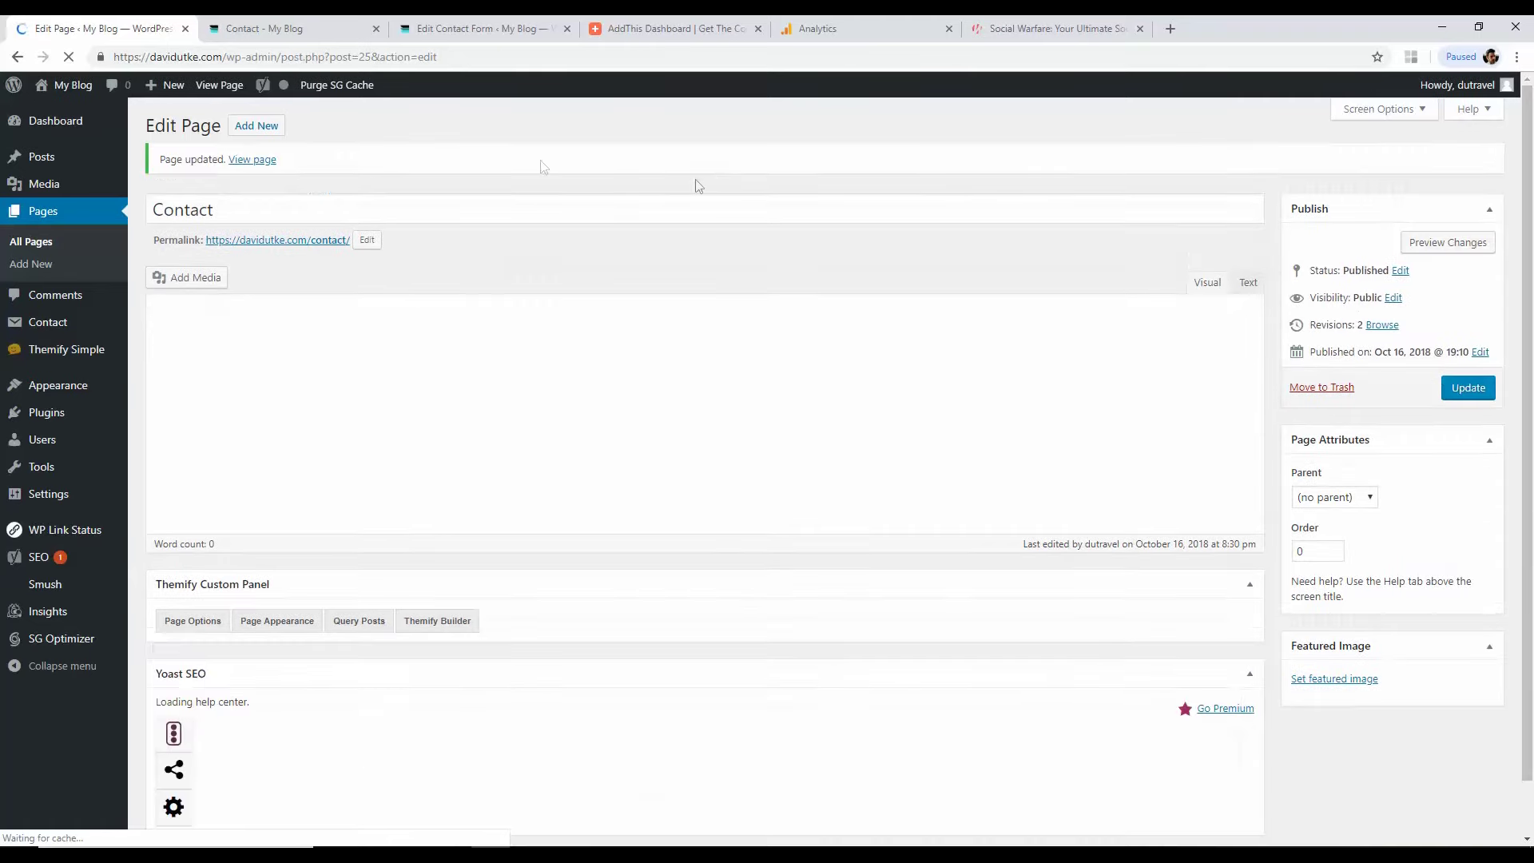
# Step: Inspect the contact form on the live Contact page from its title to the Send button
pyautogui.click(332, 24)
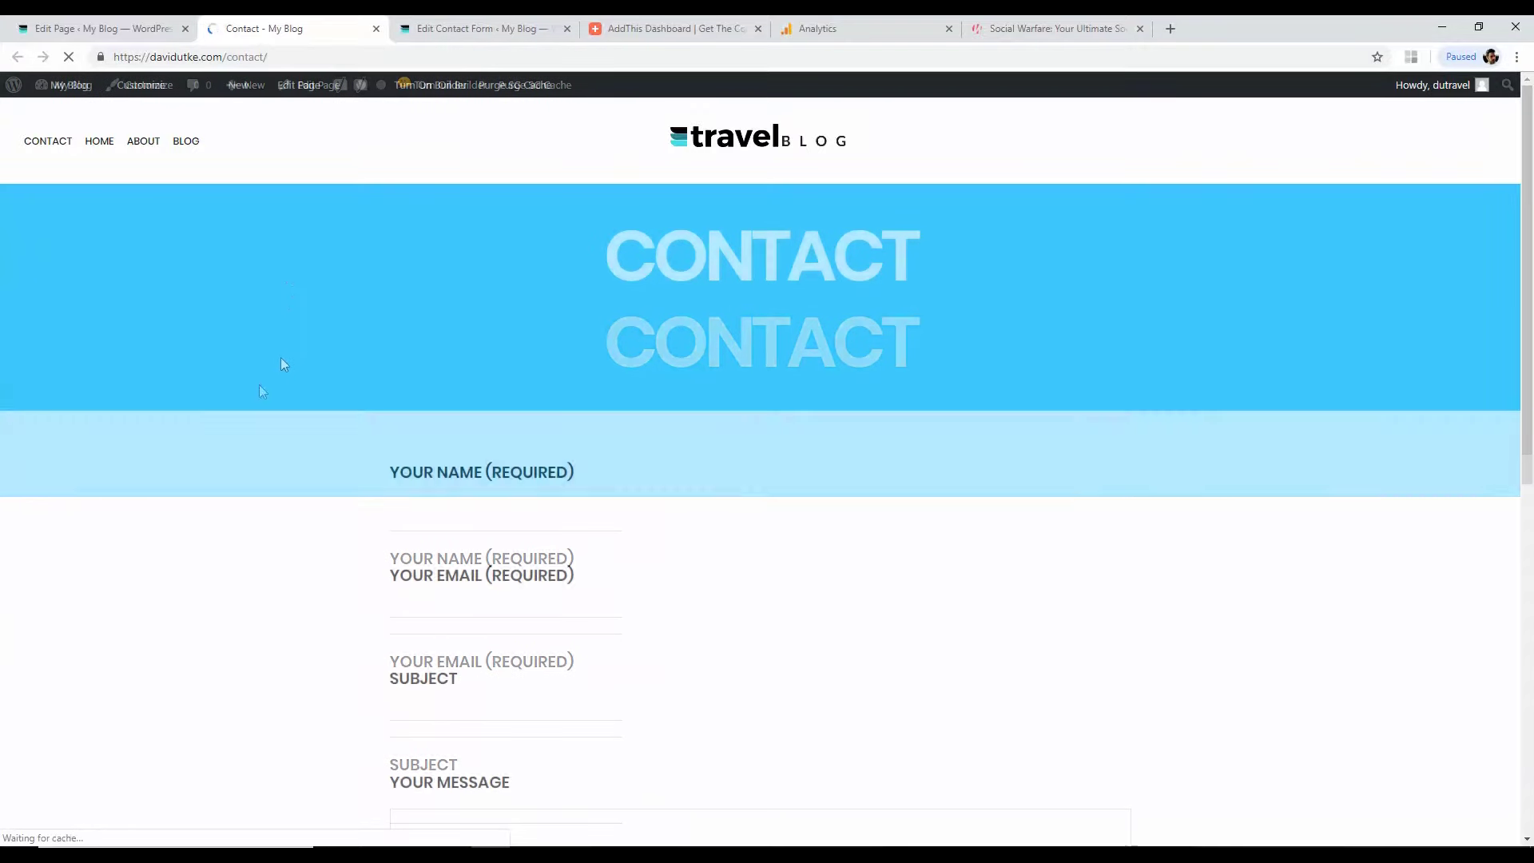
pyautogui.scroll(-5, 604, 441)
pyautogui.scroll(-3, 470, 439)
pyautogui.scroll(8, 484, 446)
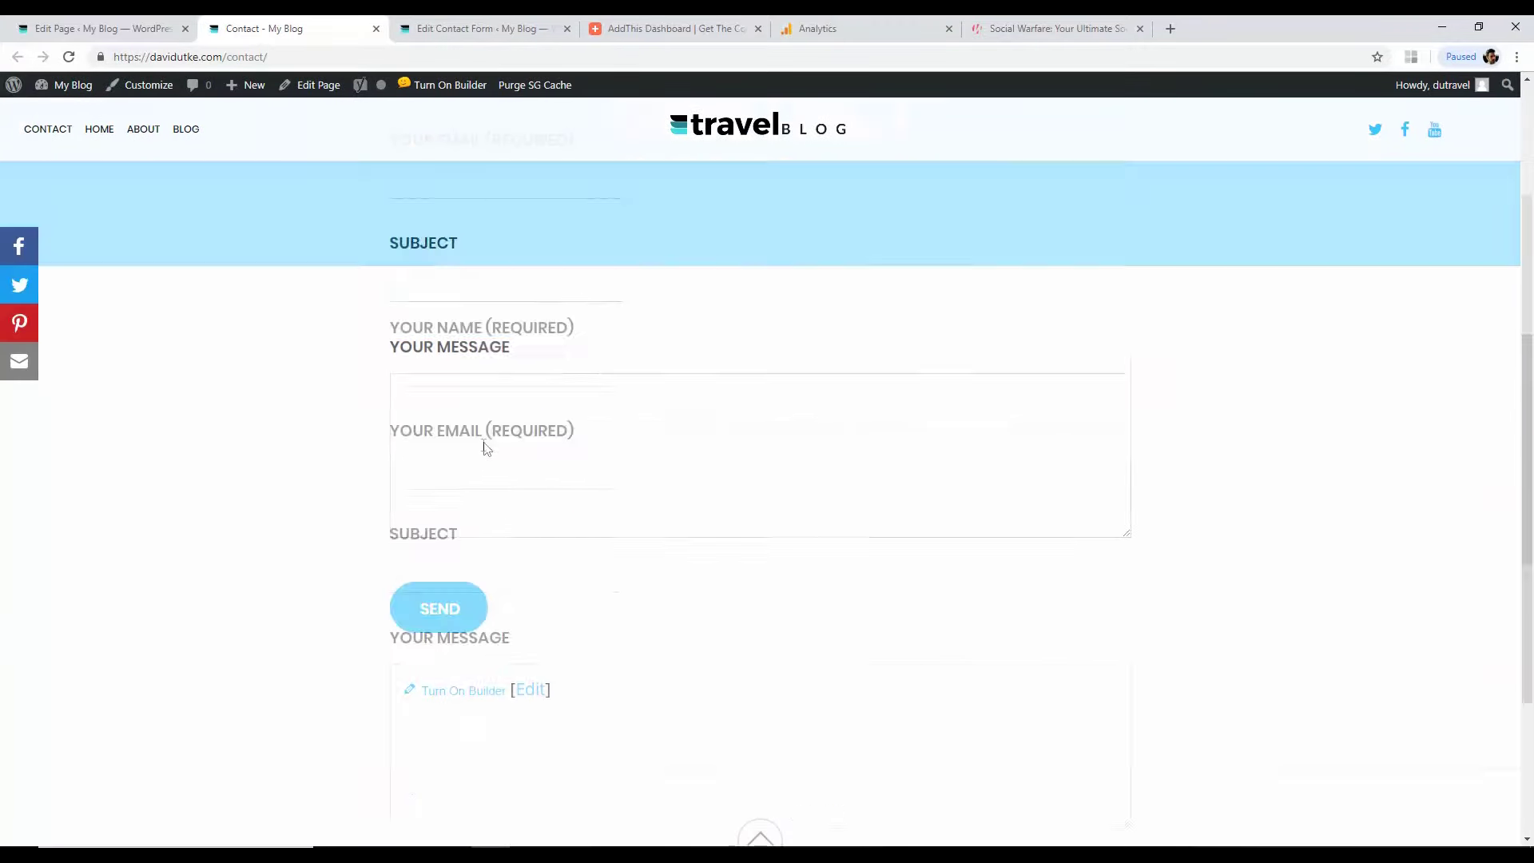
# Step: Add the line "Give some context" above the shortcode in the Contact page's content and update the page
pyautogui.click(112, 29)
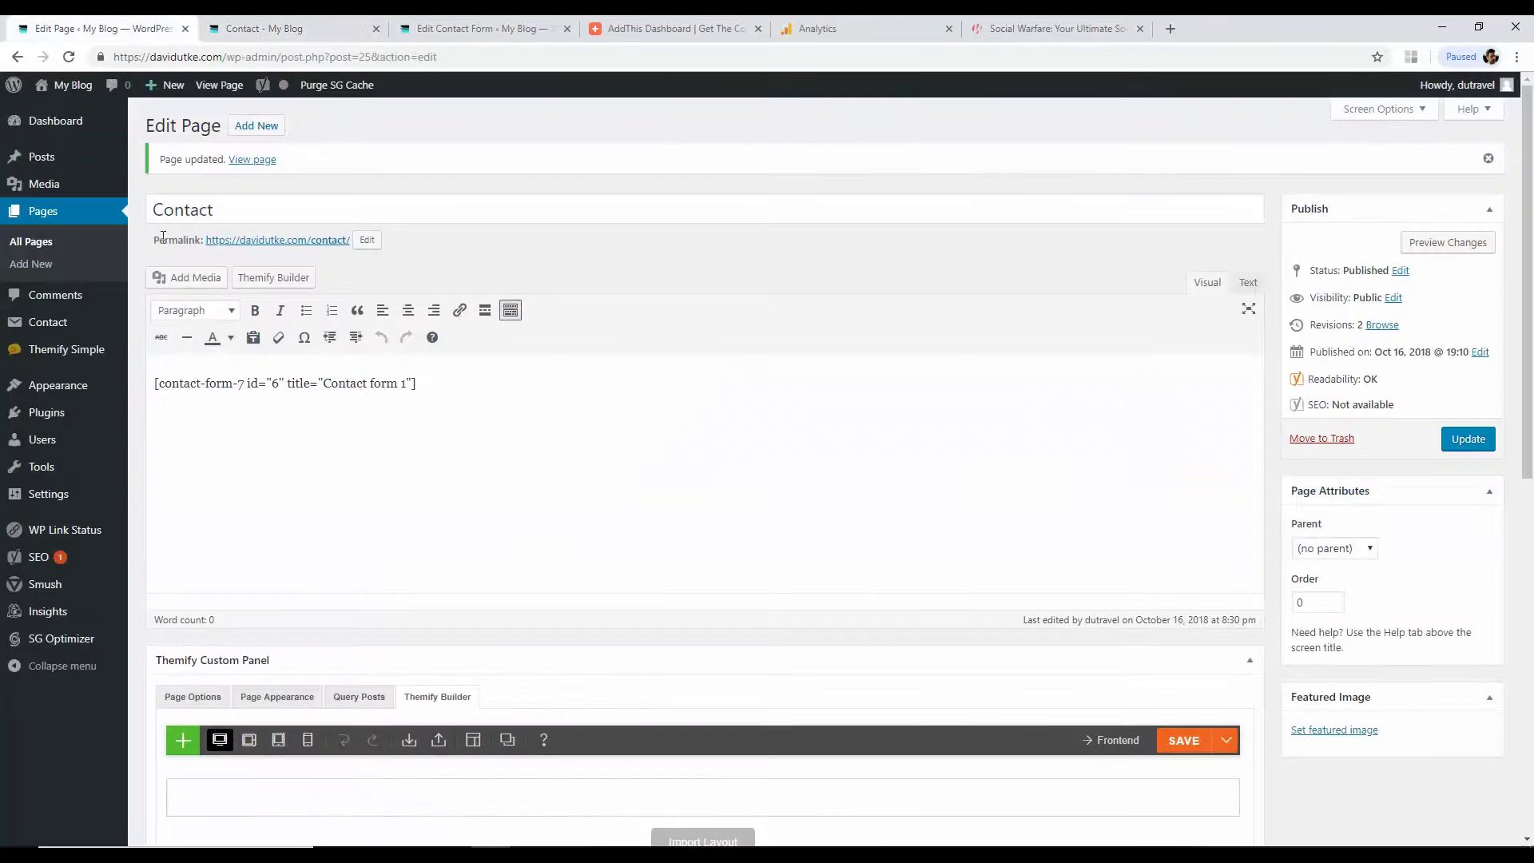
pyautogui.click(155, 385)
pyautogui.press('Return')
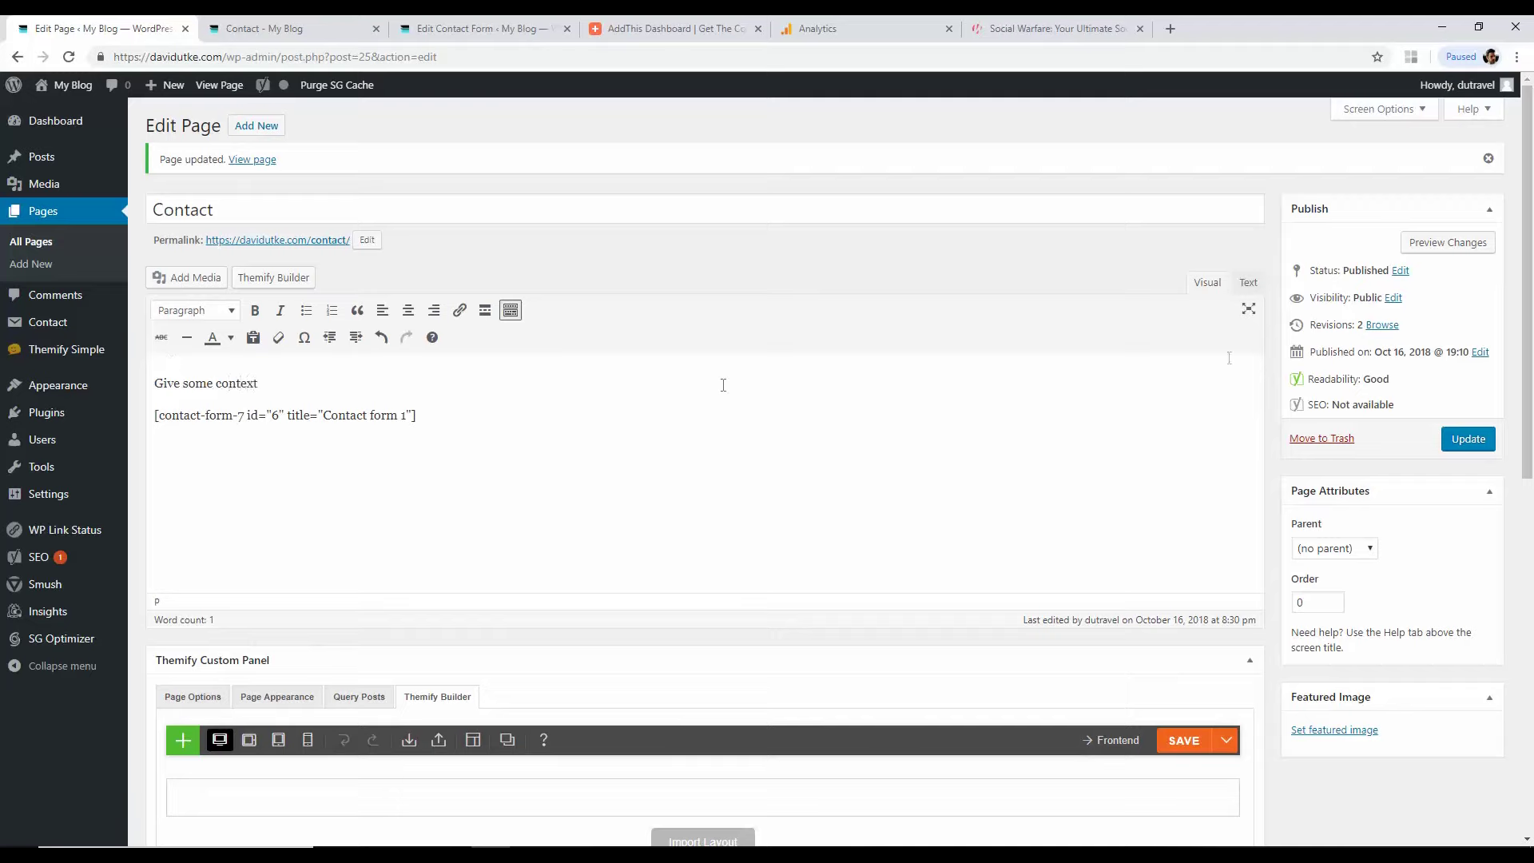
pyautogui.click(1455, 441)
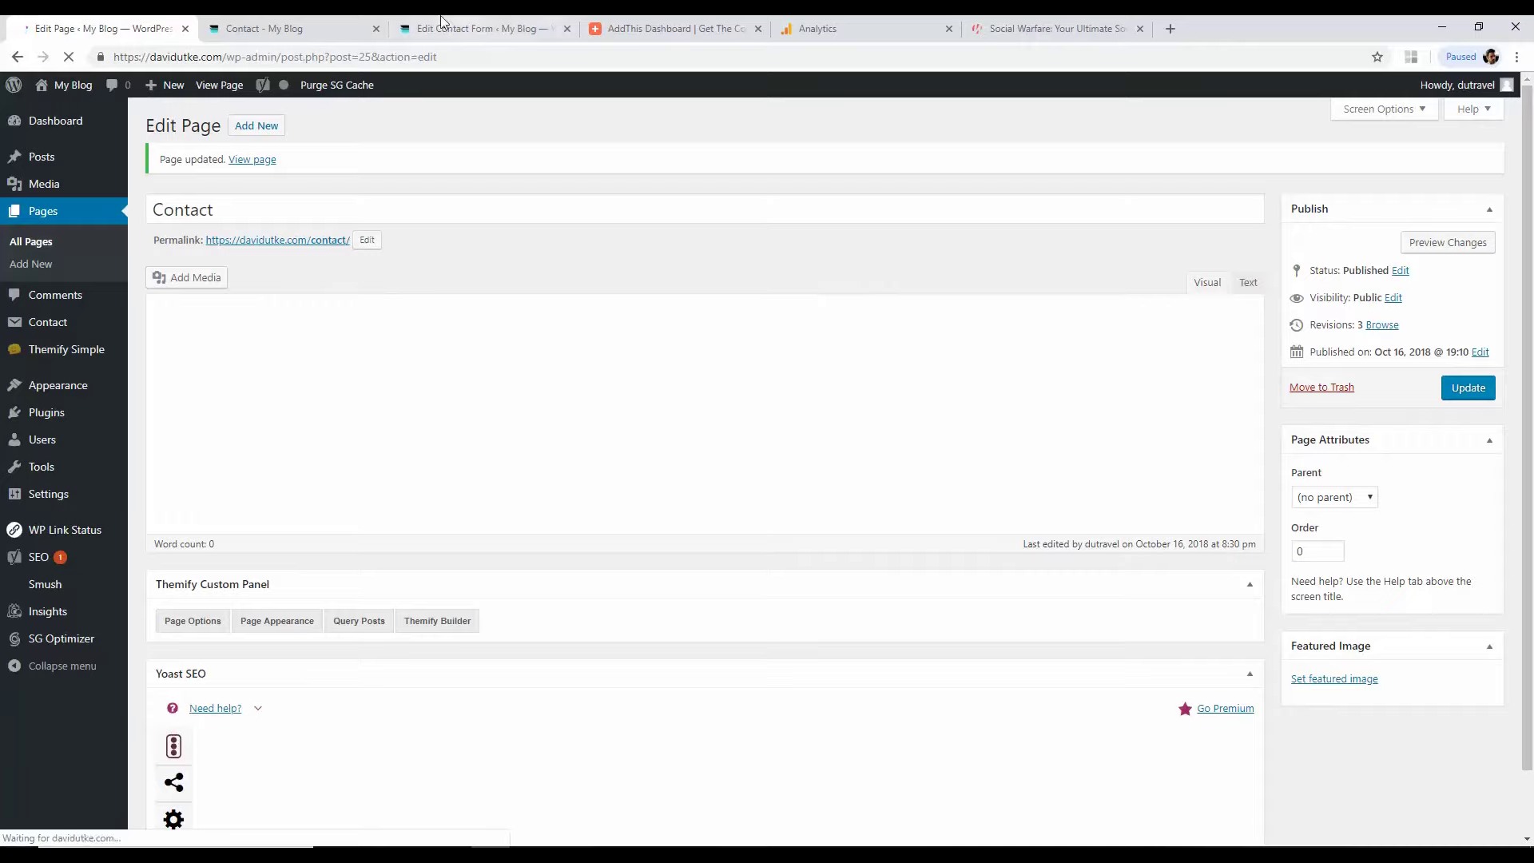
# Step: Reload the live Contact page and check the introductory line above the form
pyautogui.click(310, 24)
pyautogui.click(69, 59)
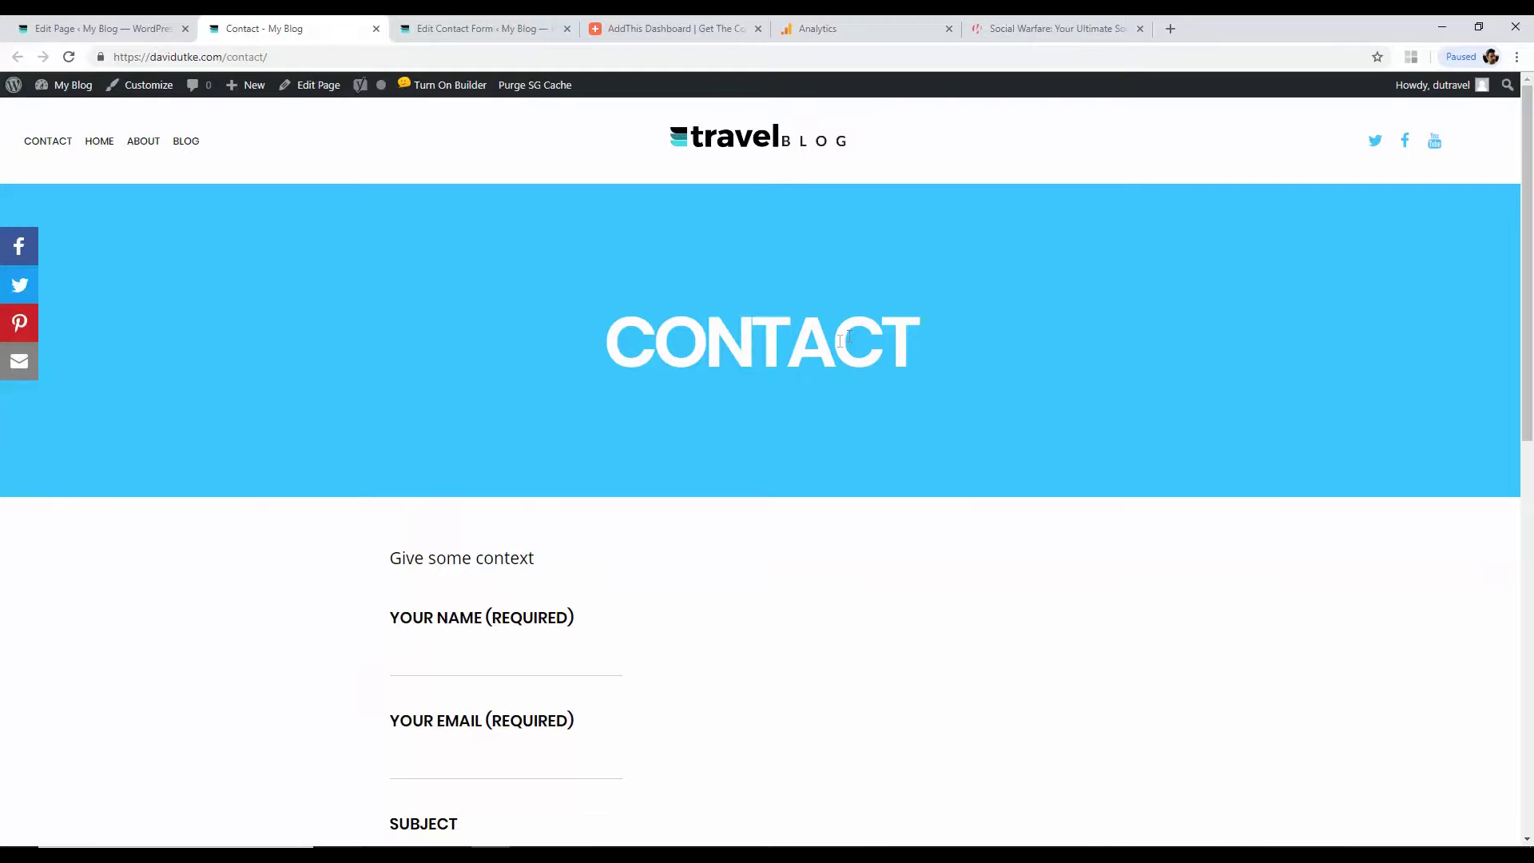
pyautogui.scroll(-3, 1464, 243)
pyautogui.scroll(3, 1204, 232)
# Step: Set the Contact page's page title background to the second media library image and update the page
pyautogui.click(122, 28)
pyautogui.click(174, 30)
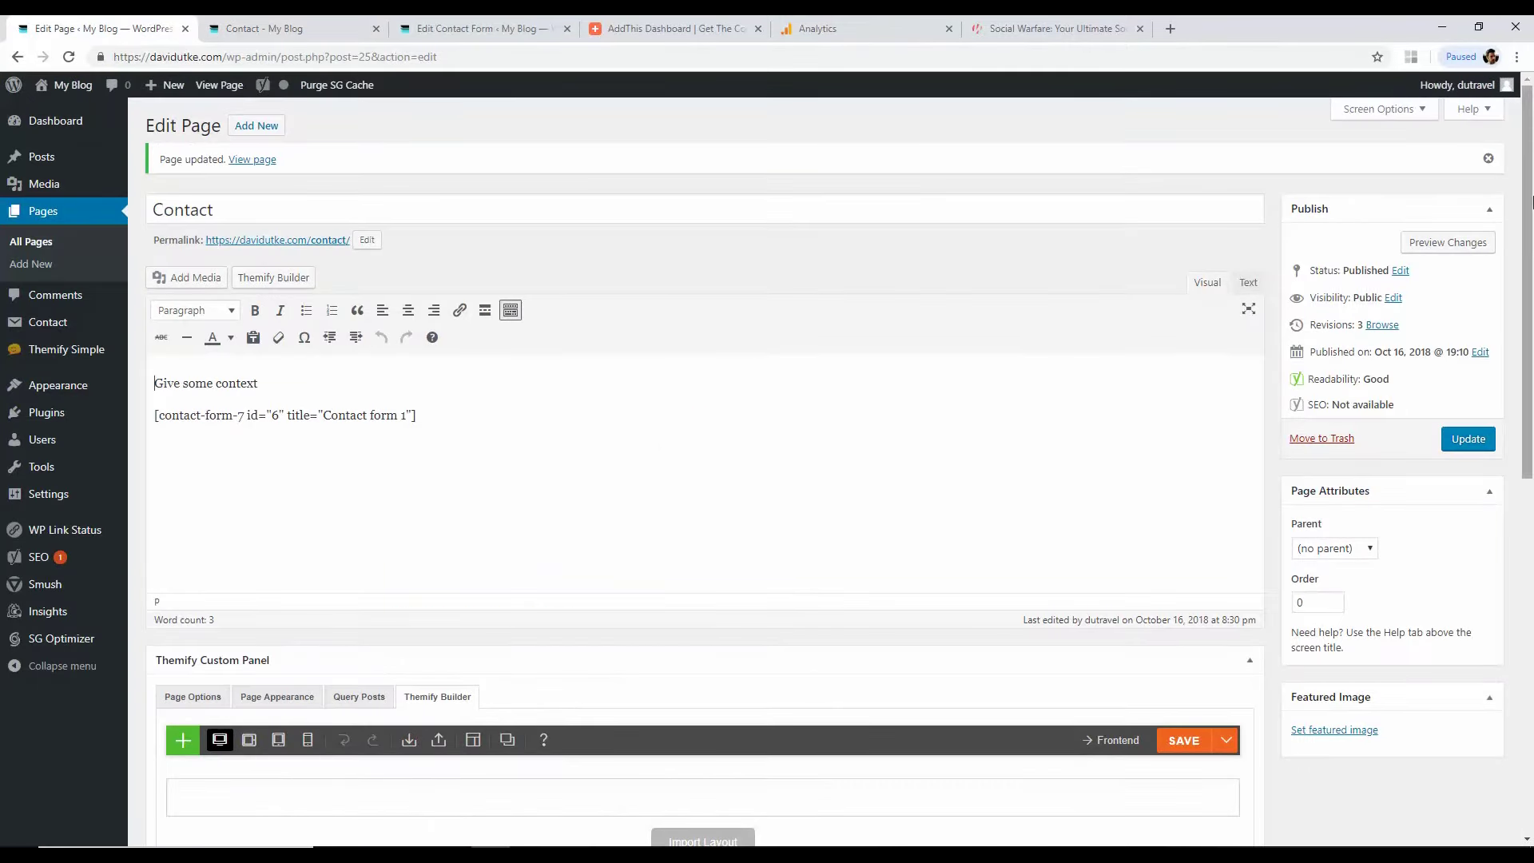
pyautogui.moveTo(1533, 201); pyautogui.dragTo(1532, 403)
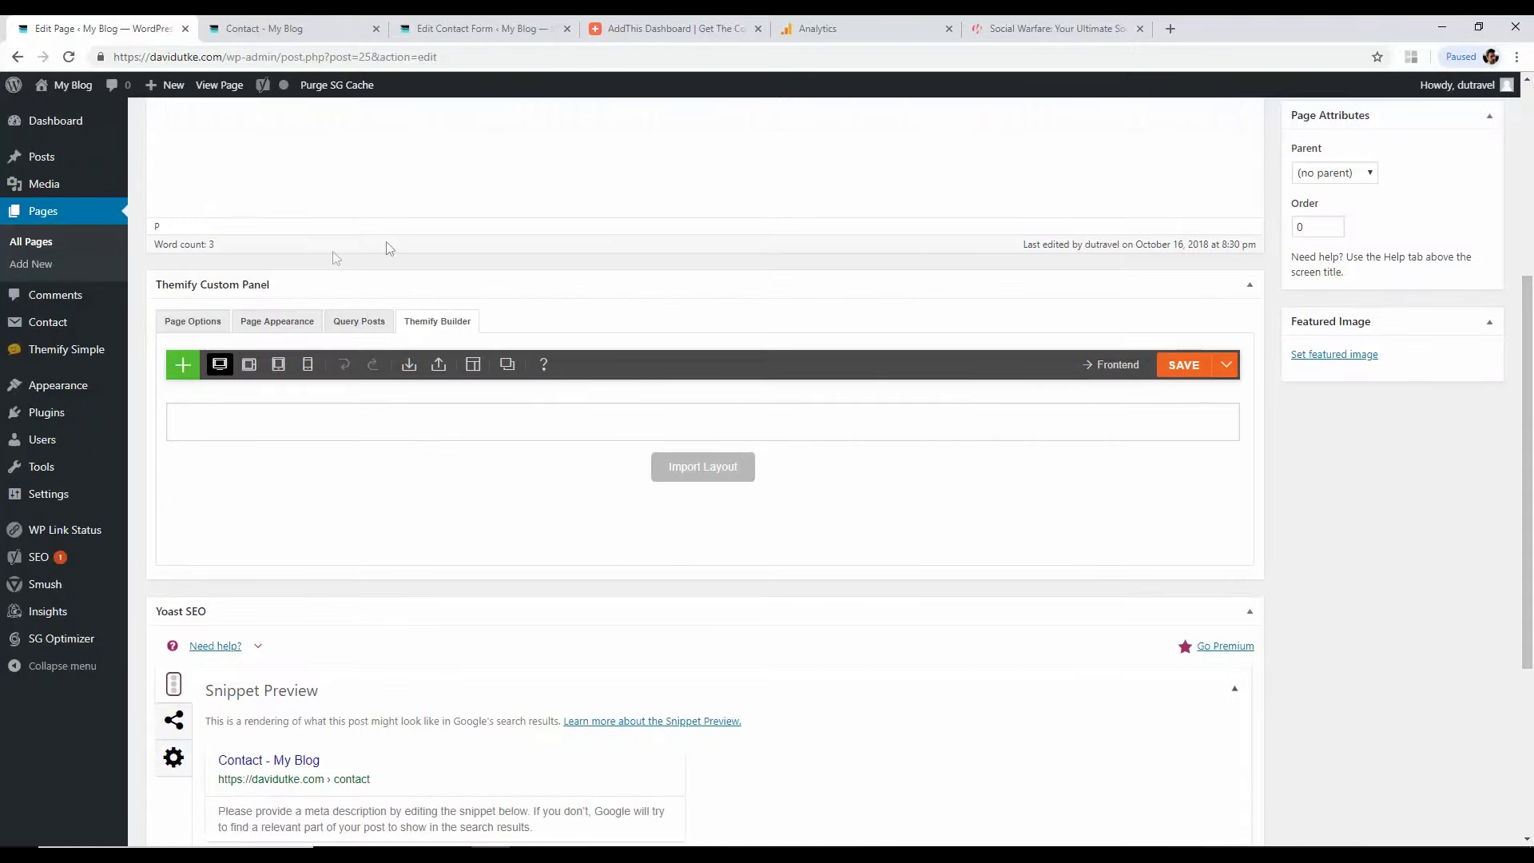
pyautogui.click(202, 328)
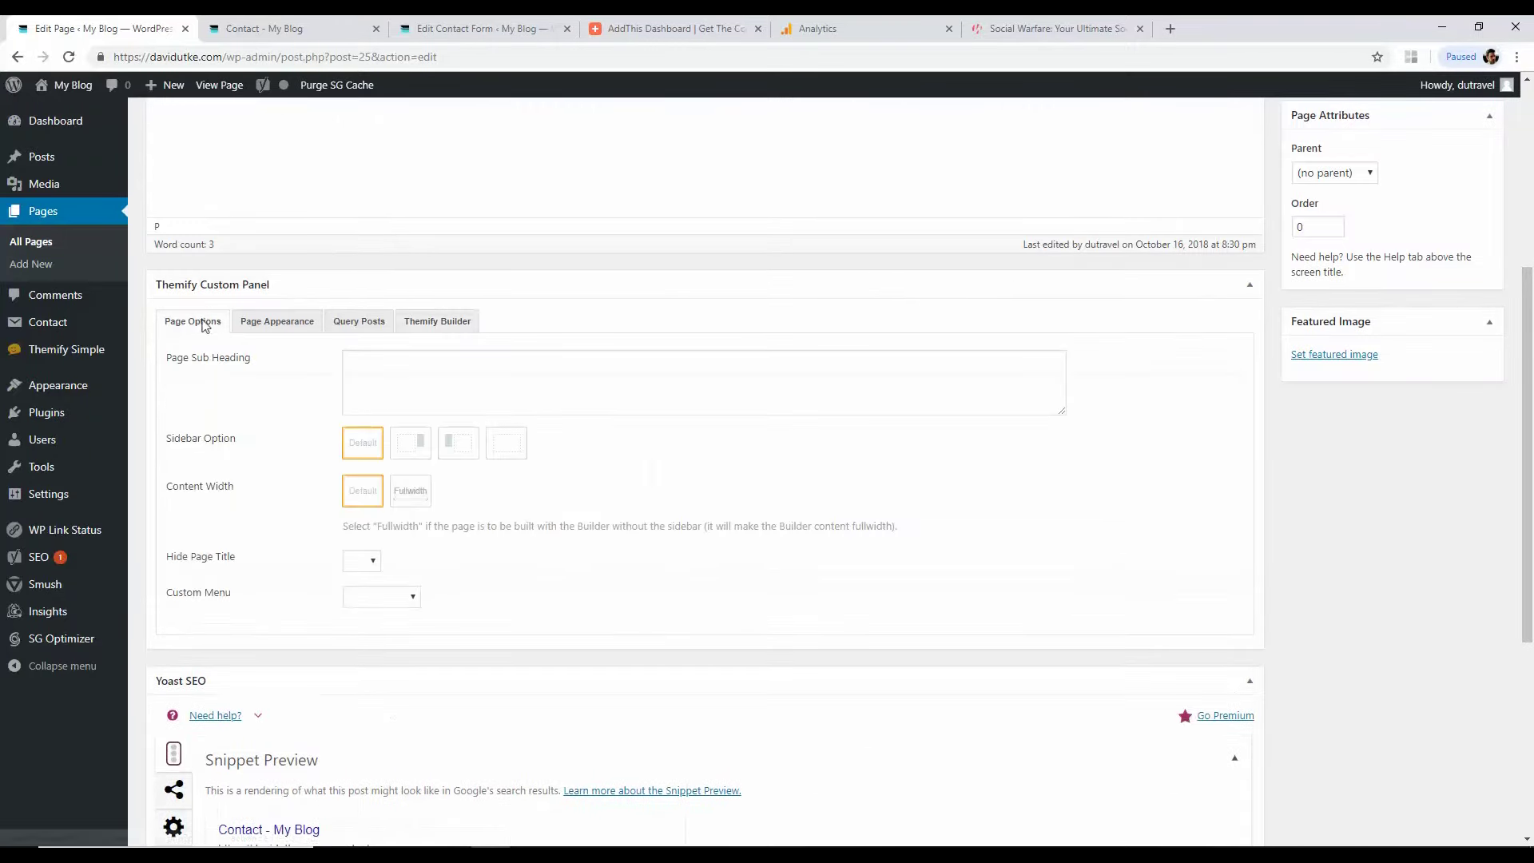
pyautogui.click(268, 323)
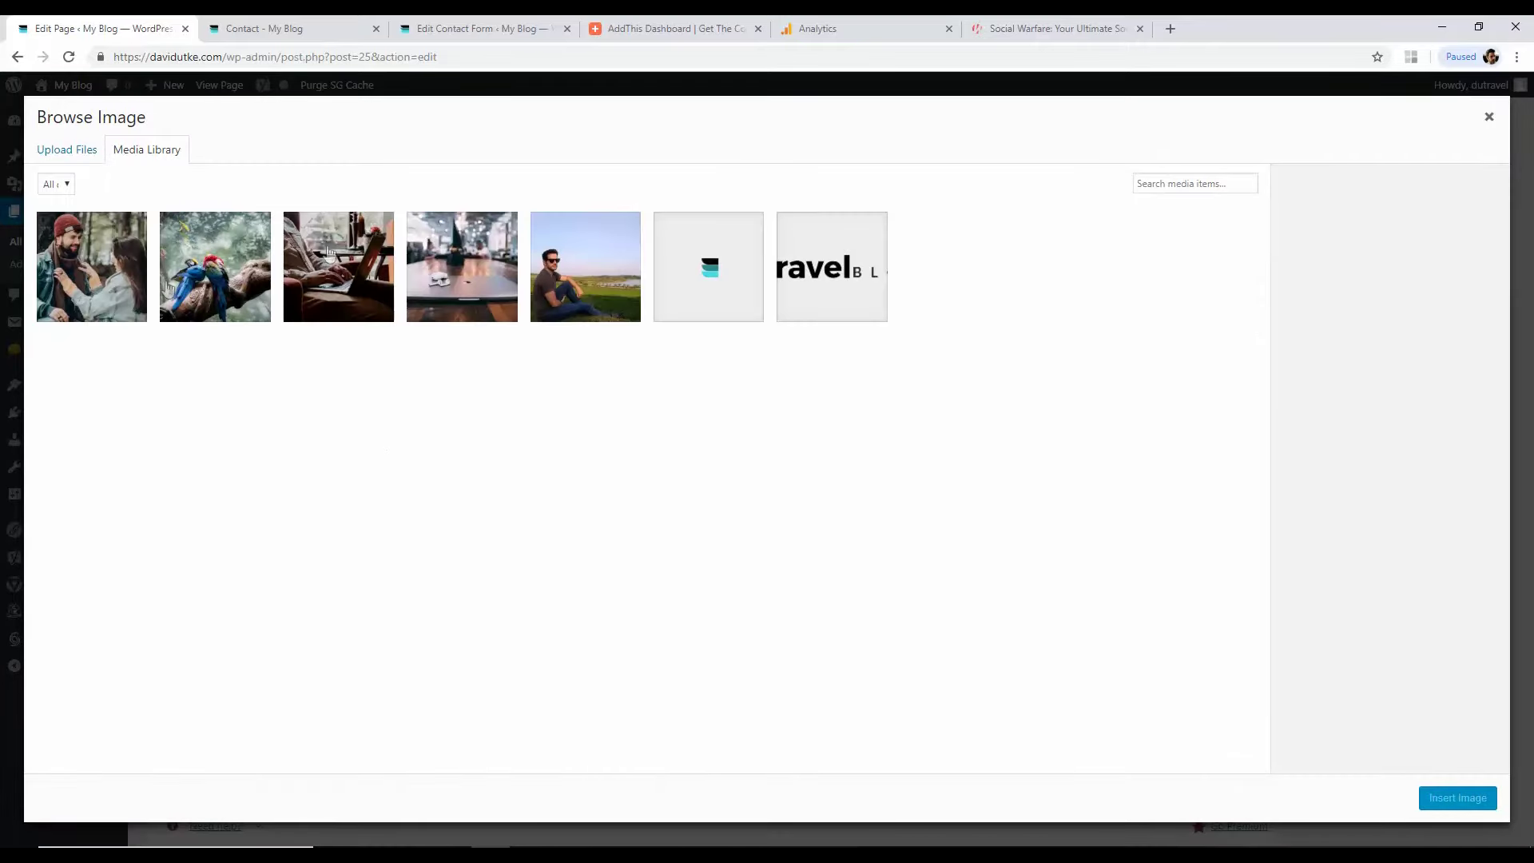
pyautogui.click(228, 262)
pyautogui.click(1456, 798)
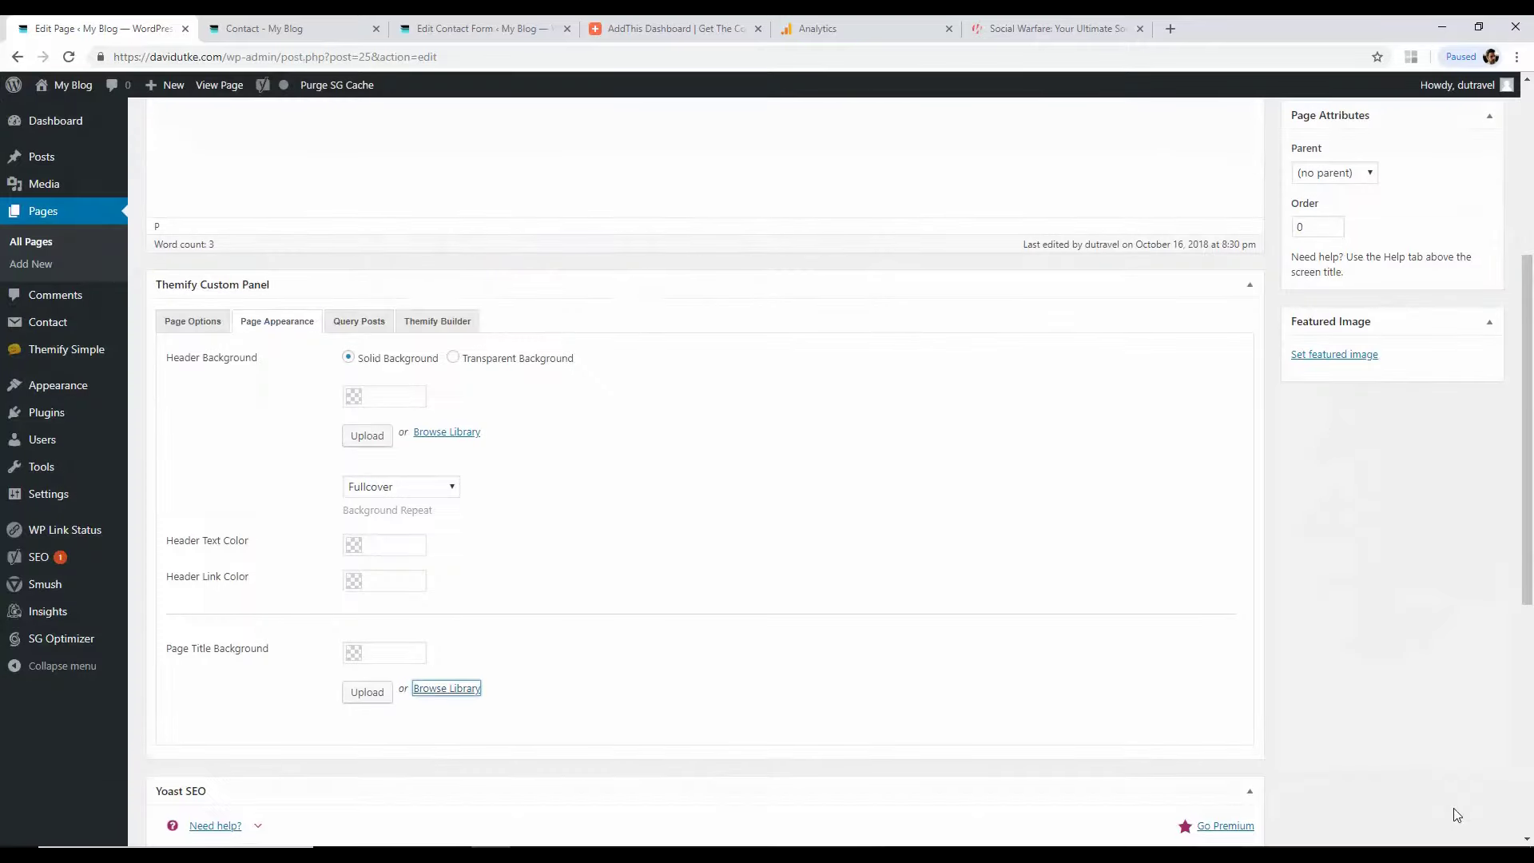
pyautogui.scroll(5, 1528, 292)
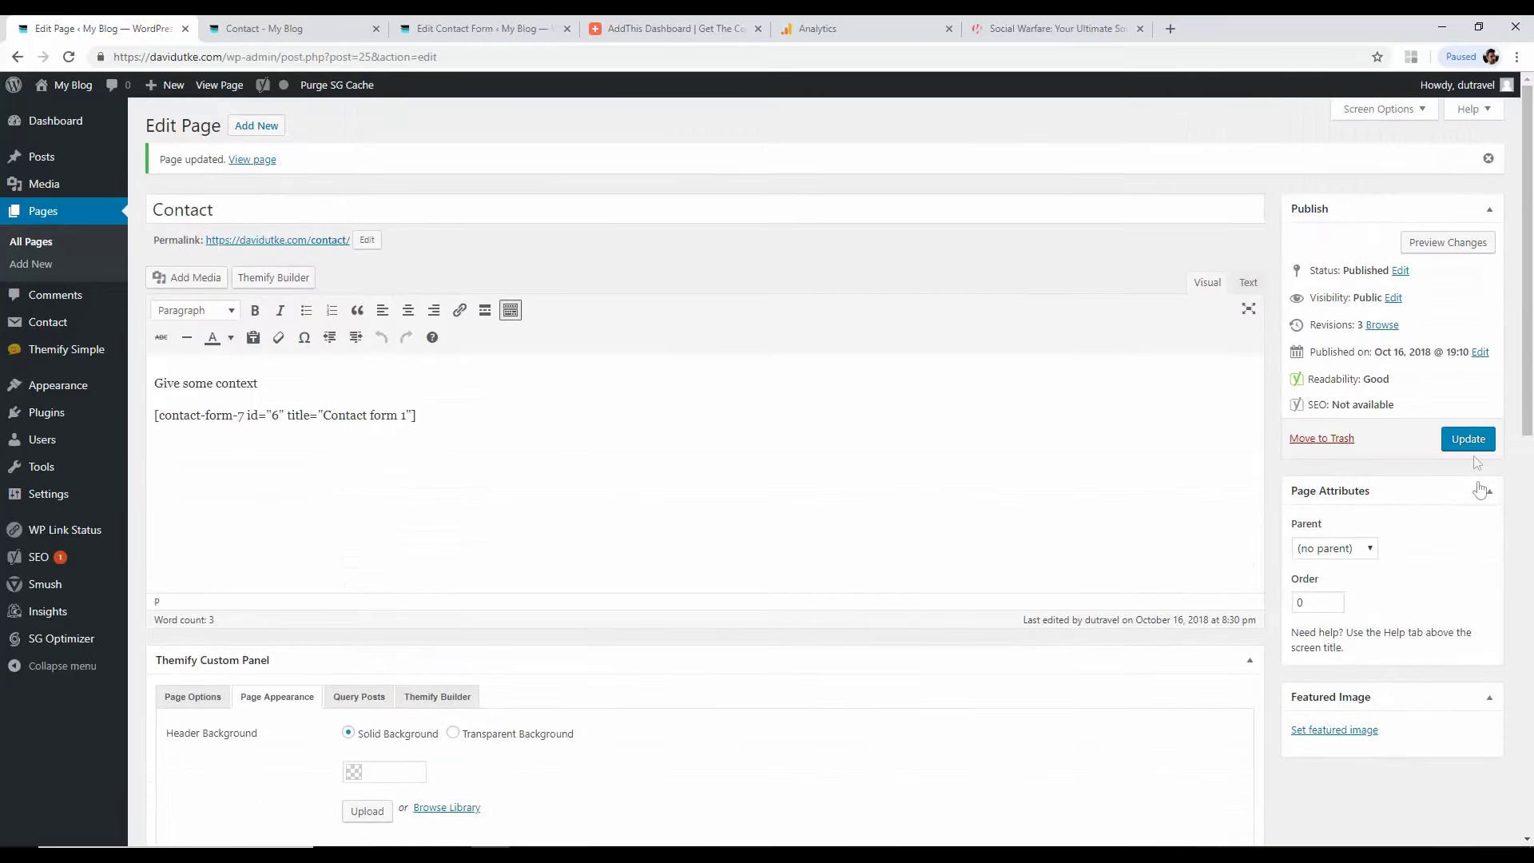
pyautogui.click(1468, 439)
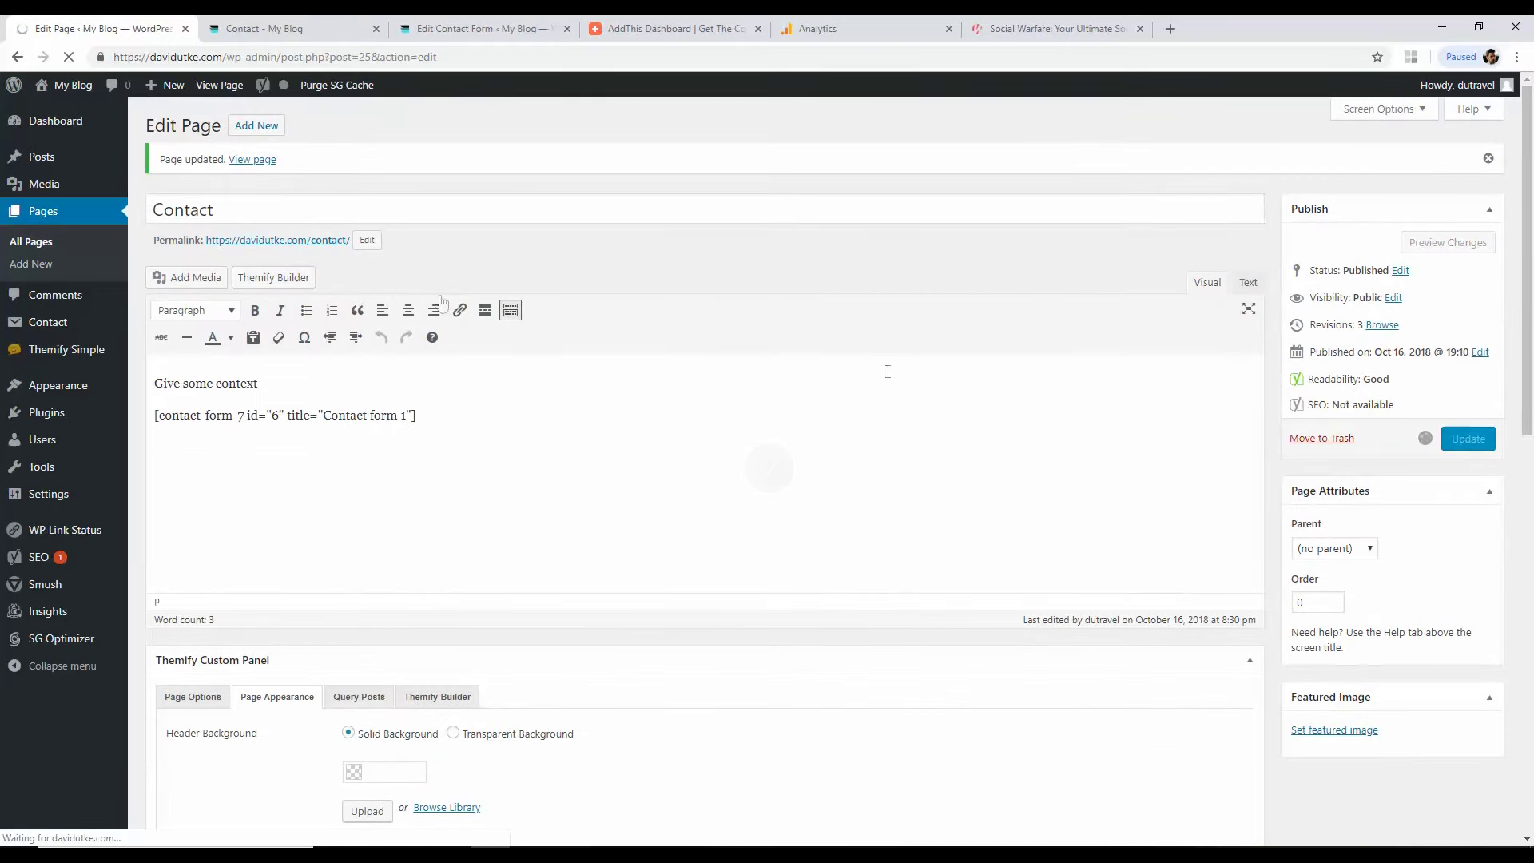
# Step: Open the live Contact page in a new tab, look through its advanced Themify Options in the Customizer, and close the tab
pyautogui.rightClick(320, 241)
pyautogui.click(351, 254)
pyautogui.click(673, 21)
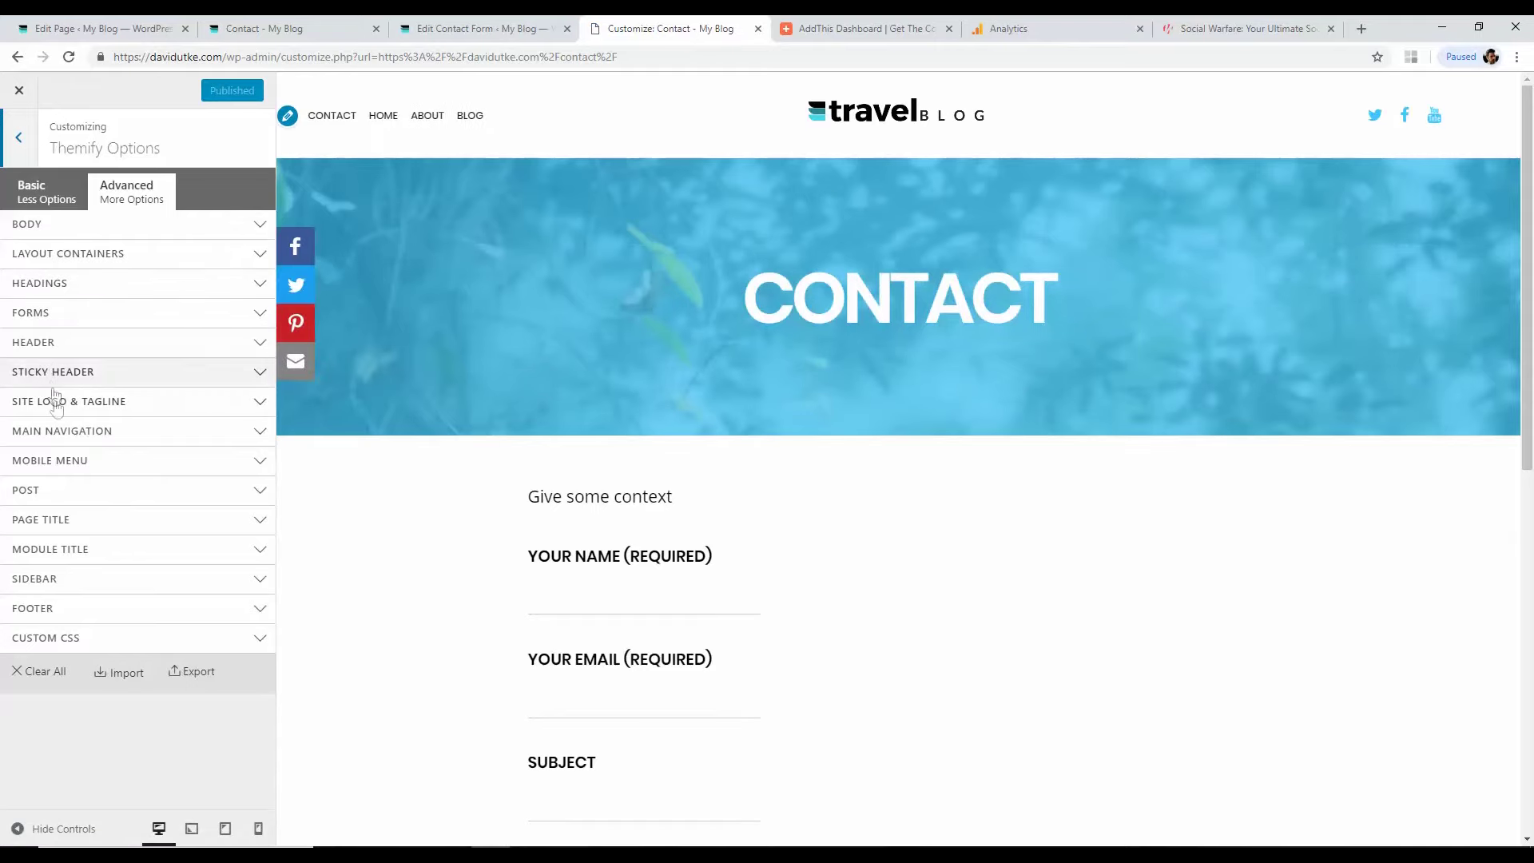
pyautogui.scroll(-6, 1370, 445)
pyautogui.scroll(5, 1505, 266)
pyautogui.scroll(1, 1461, 270)
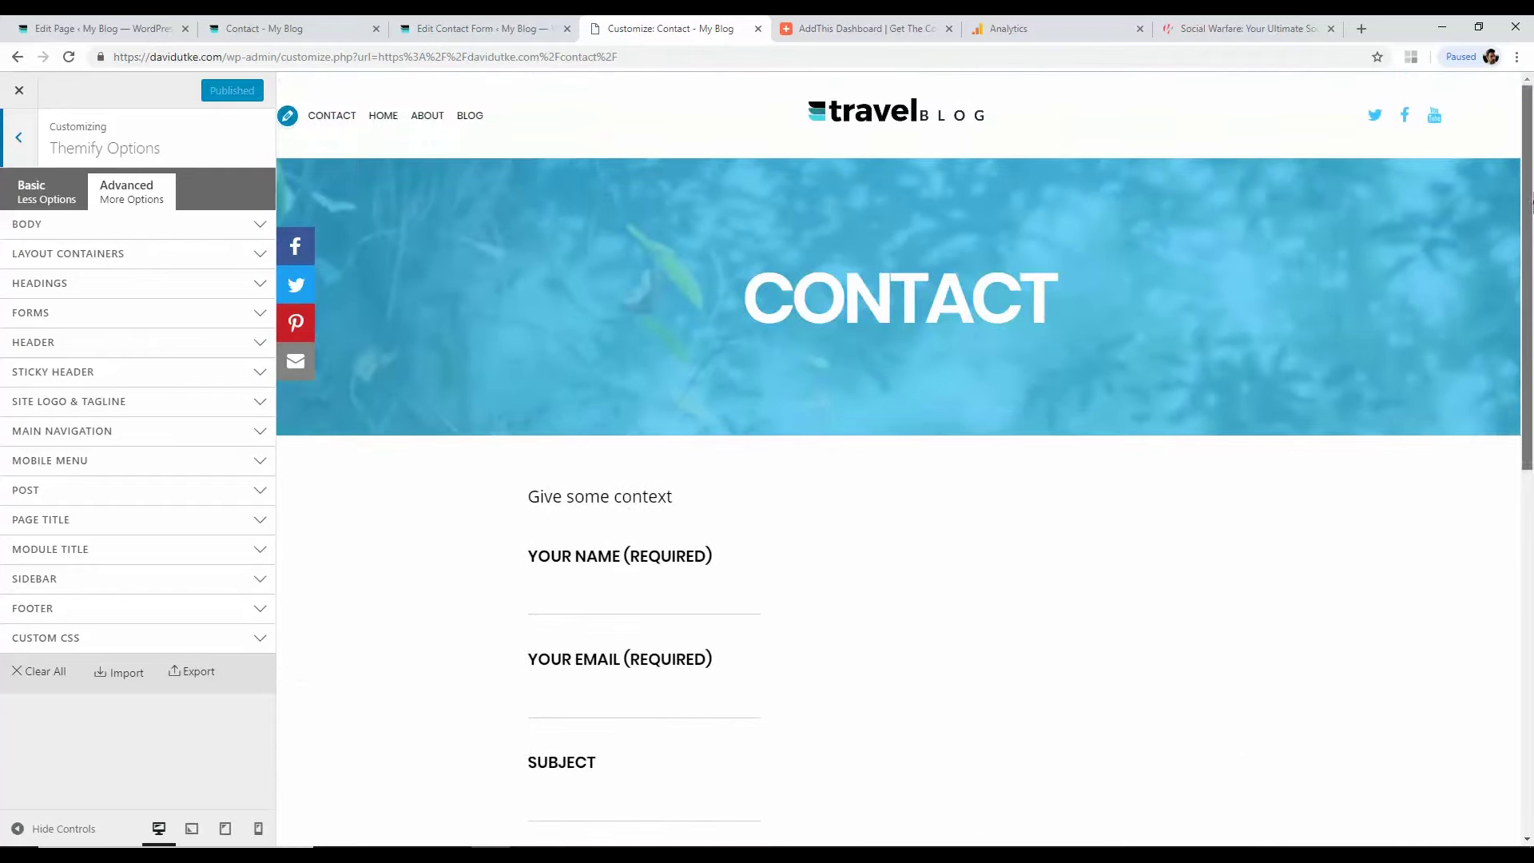
pyautogui.click(19, 90)
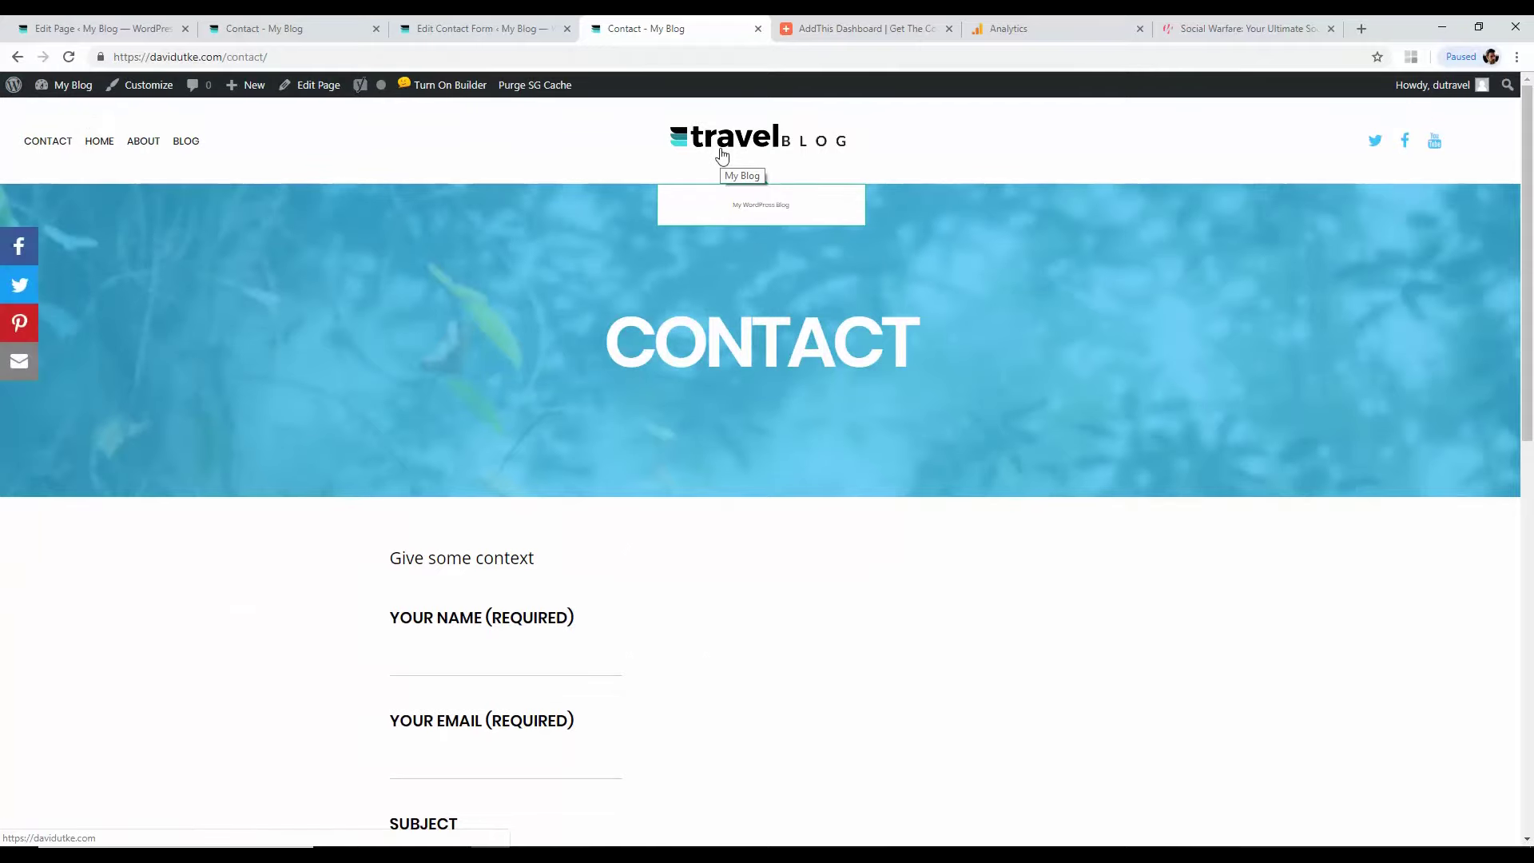
pyautogui.click(757, 29)
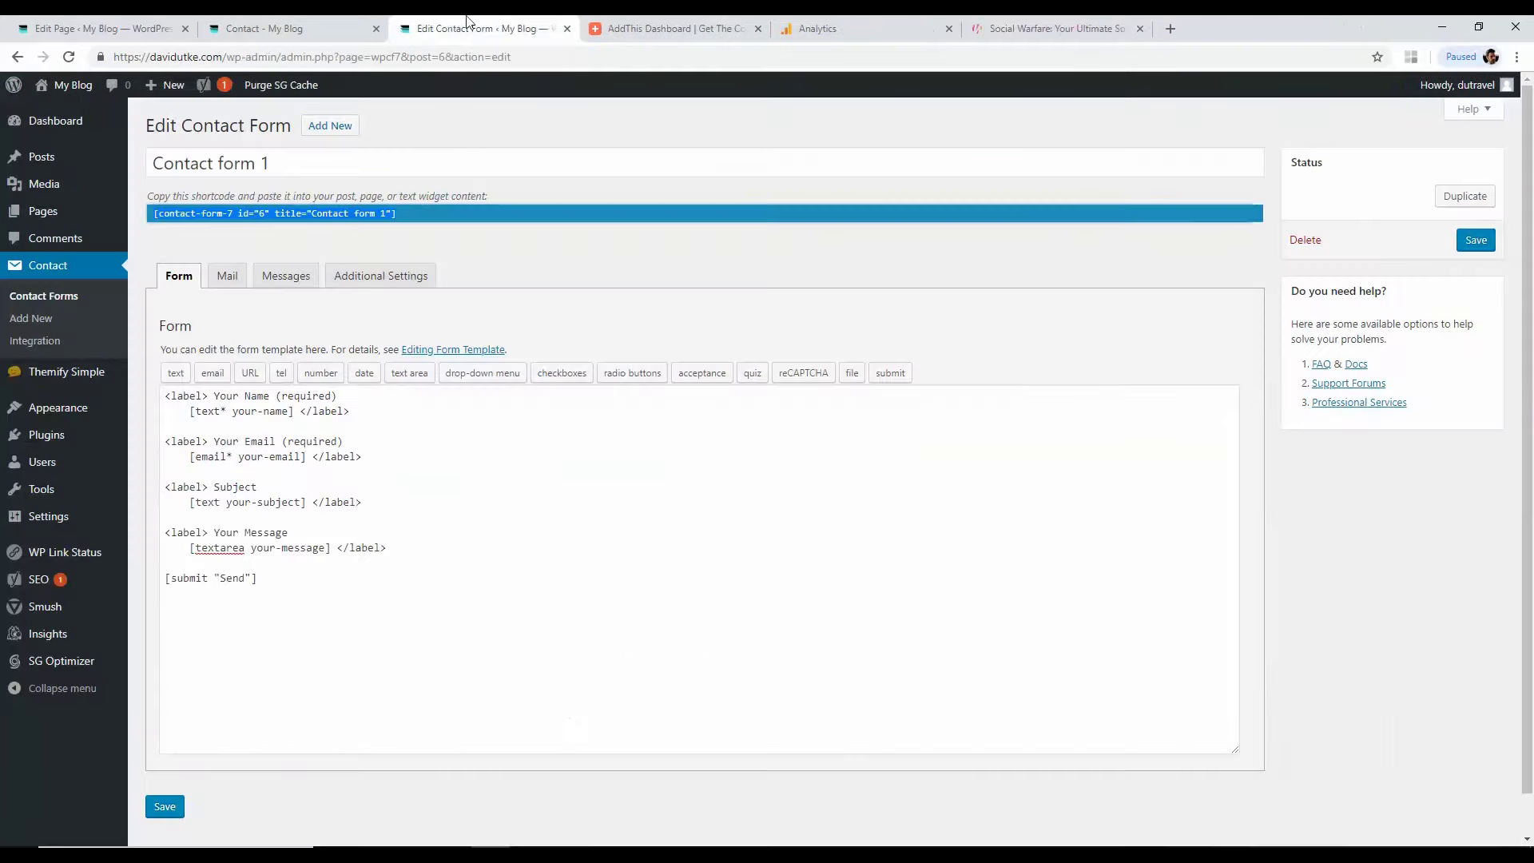
# Step: Open the WordPress dashboard in a new tab from the live Contact page
pyautogui.click(264, 29)
pyautogui.rightClick(72, 92)
pyautogui.click(119, 99)
pyautogui.click(542, 21)
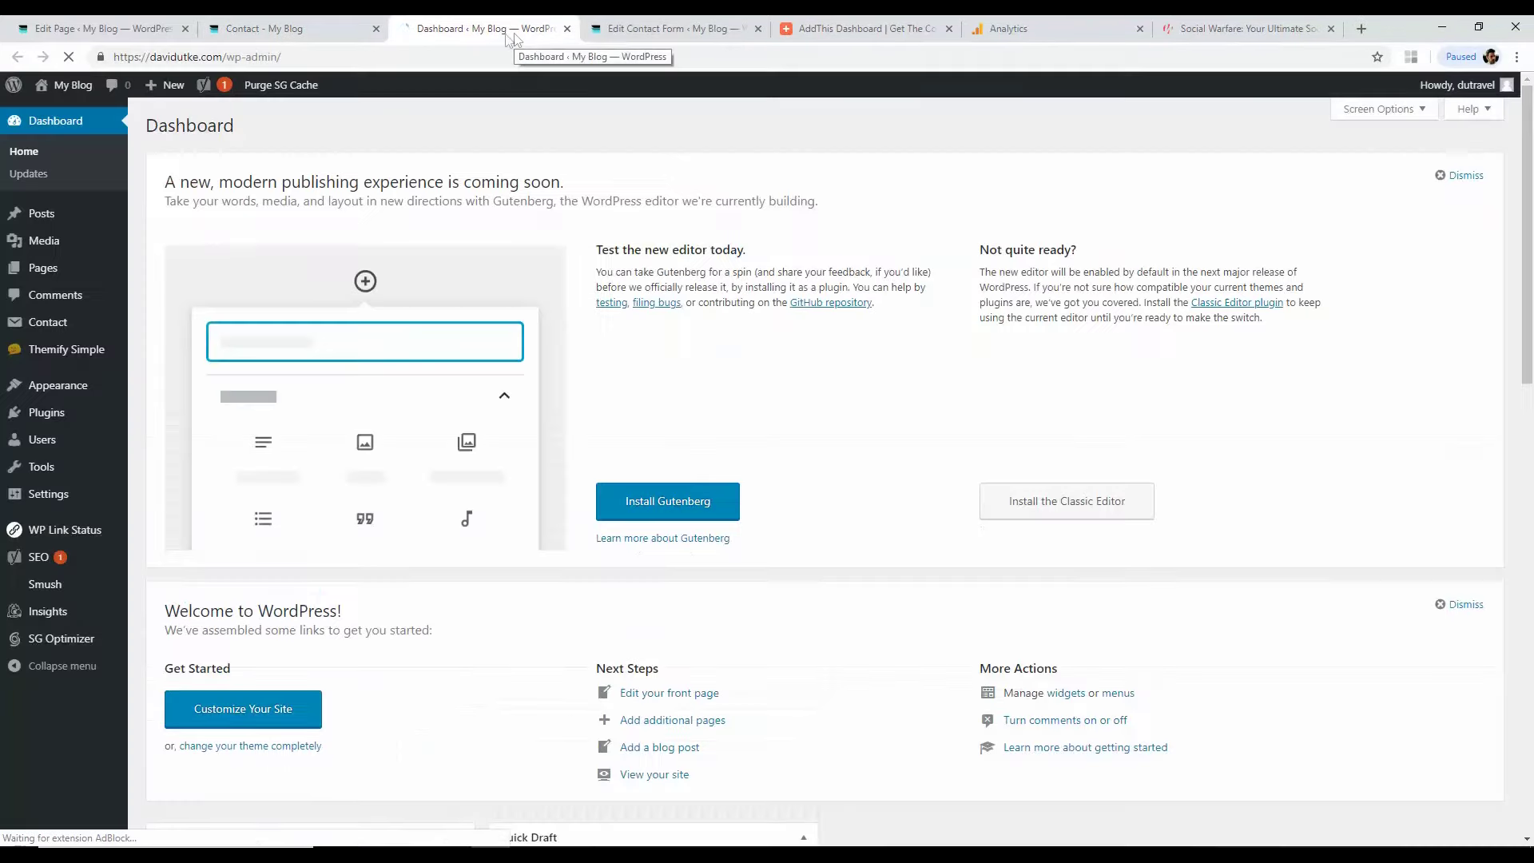
# Step: Return to the Contact page editor and open the blog's live home page in a new tab
pyautogui.click(272, 28)
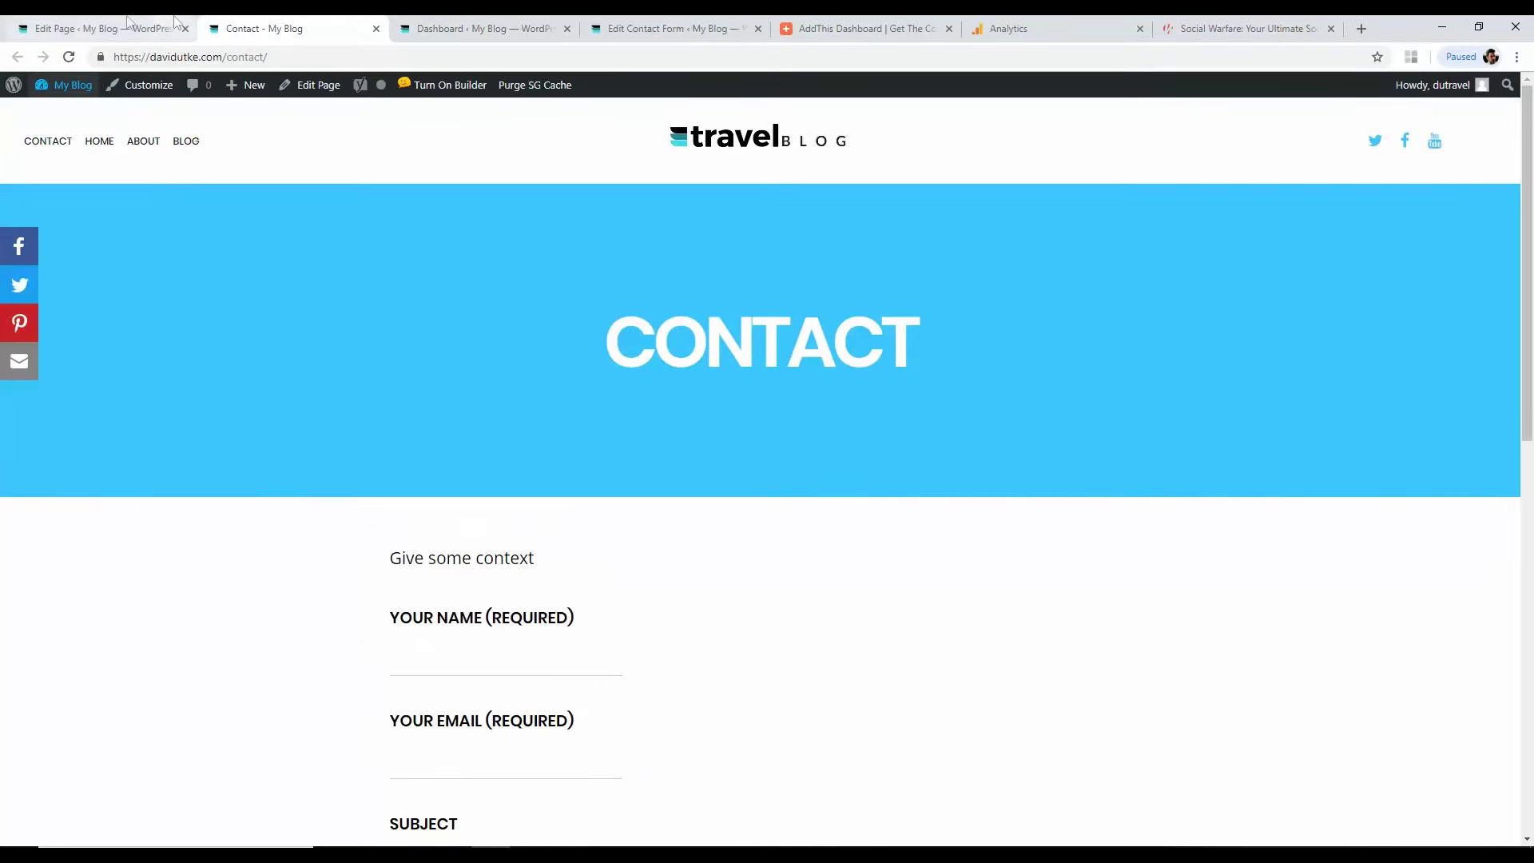
pyautogui.click(160, 28)
pyautogui.rightClick(90, 96)
pyautogui.click(119, 99)
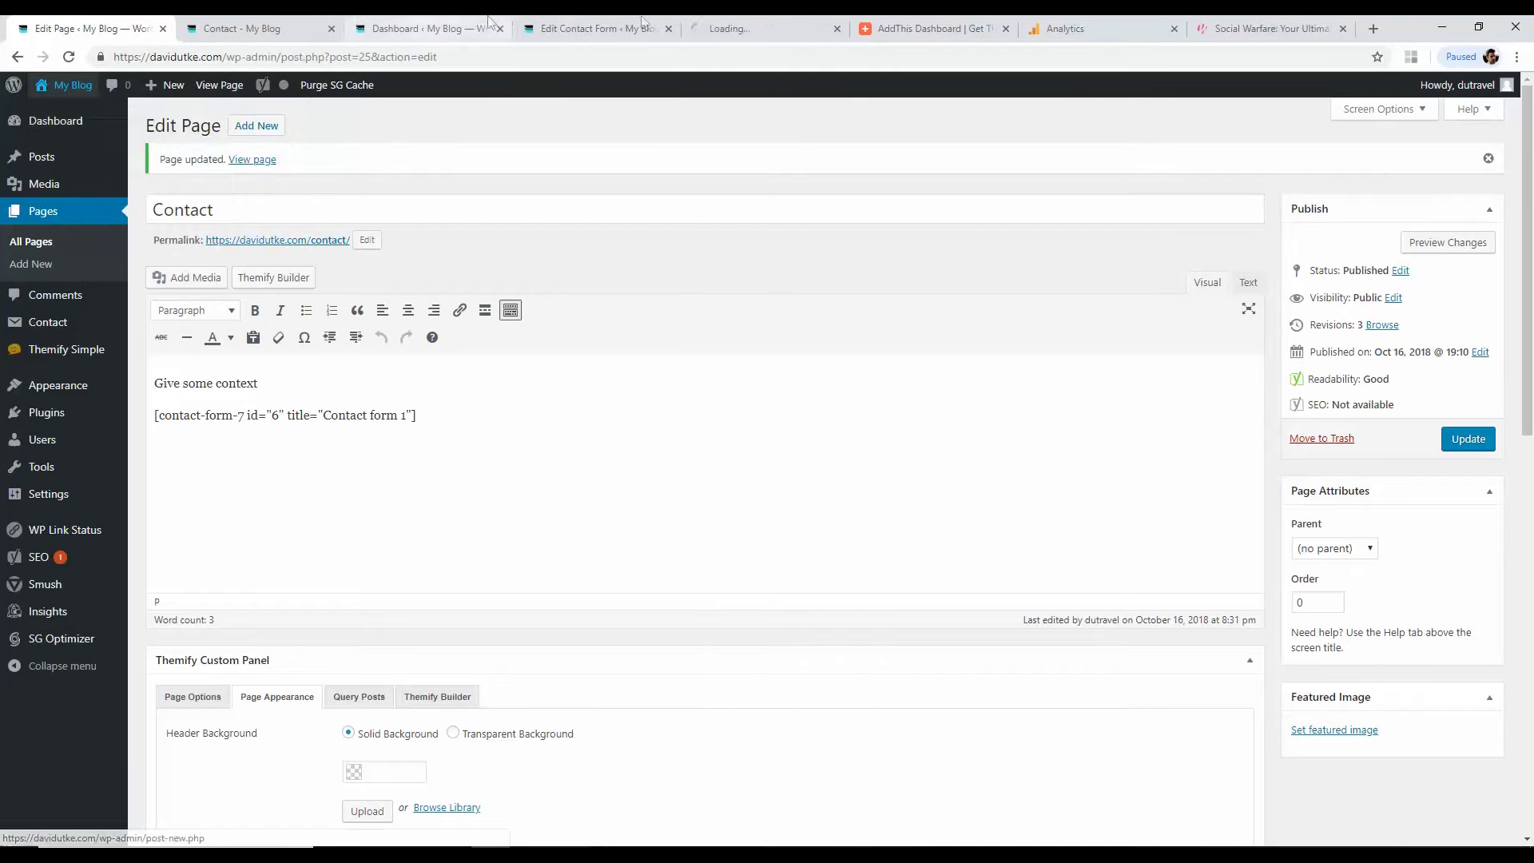
pyautogui.click(781, 24)
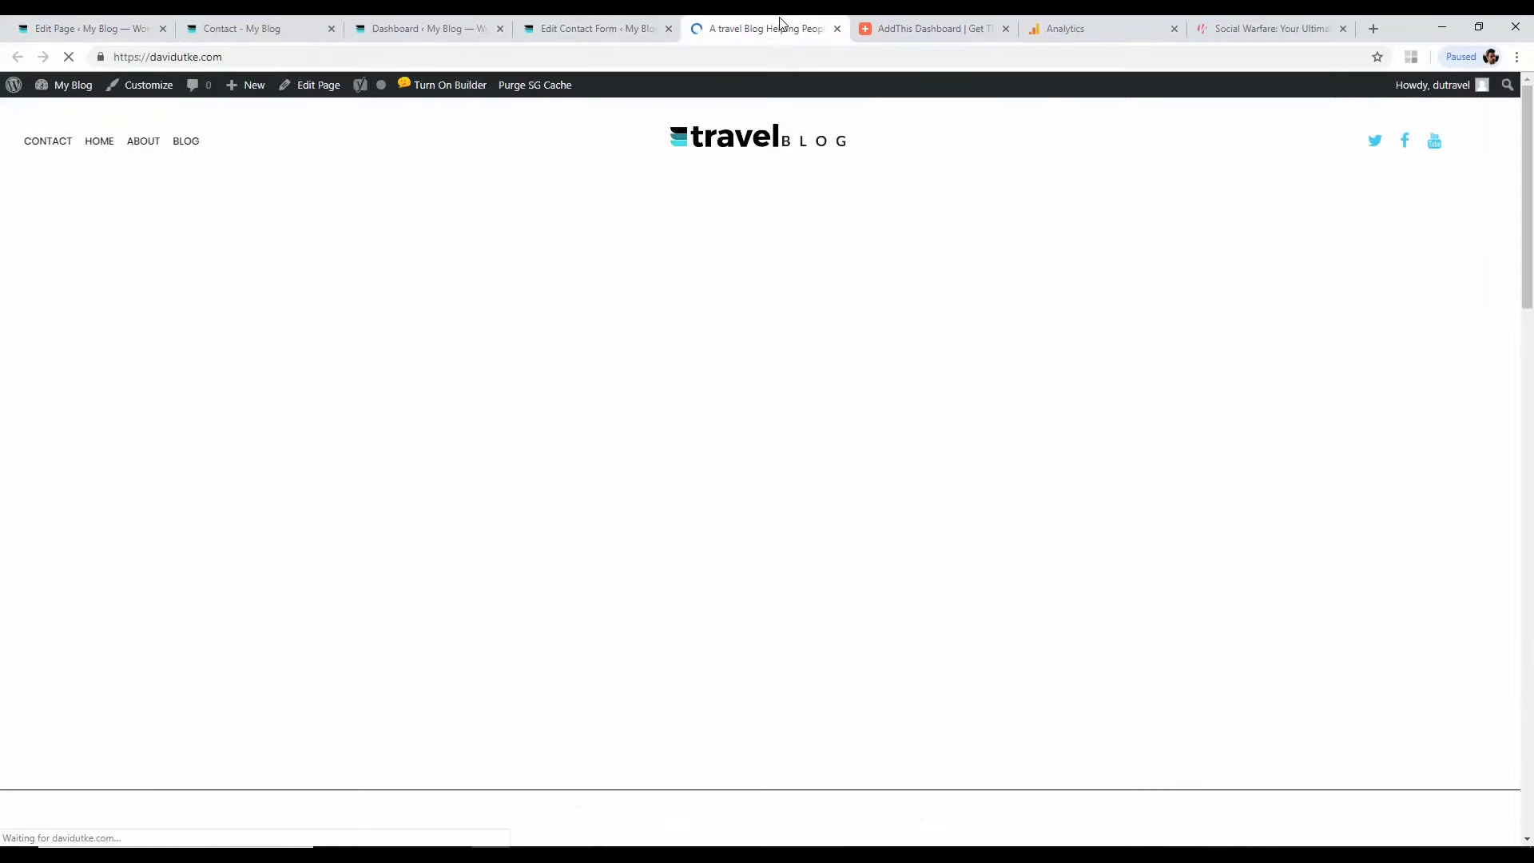